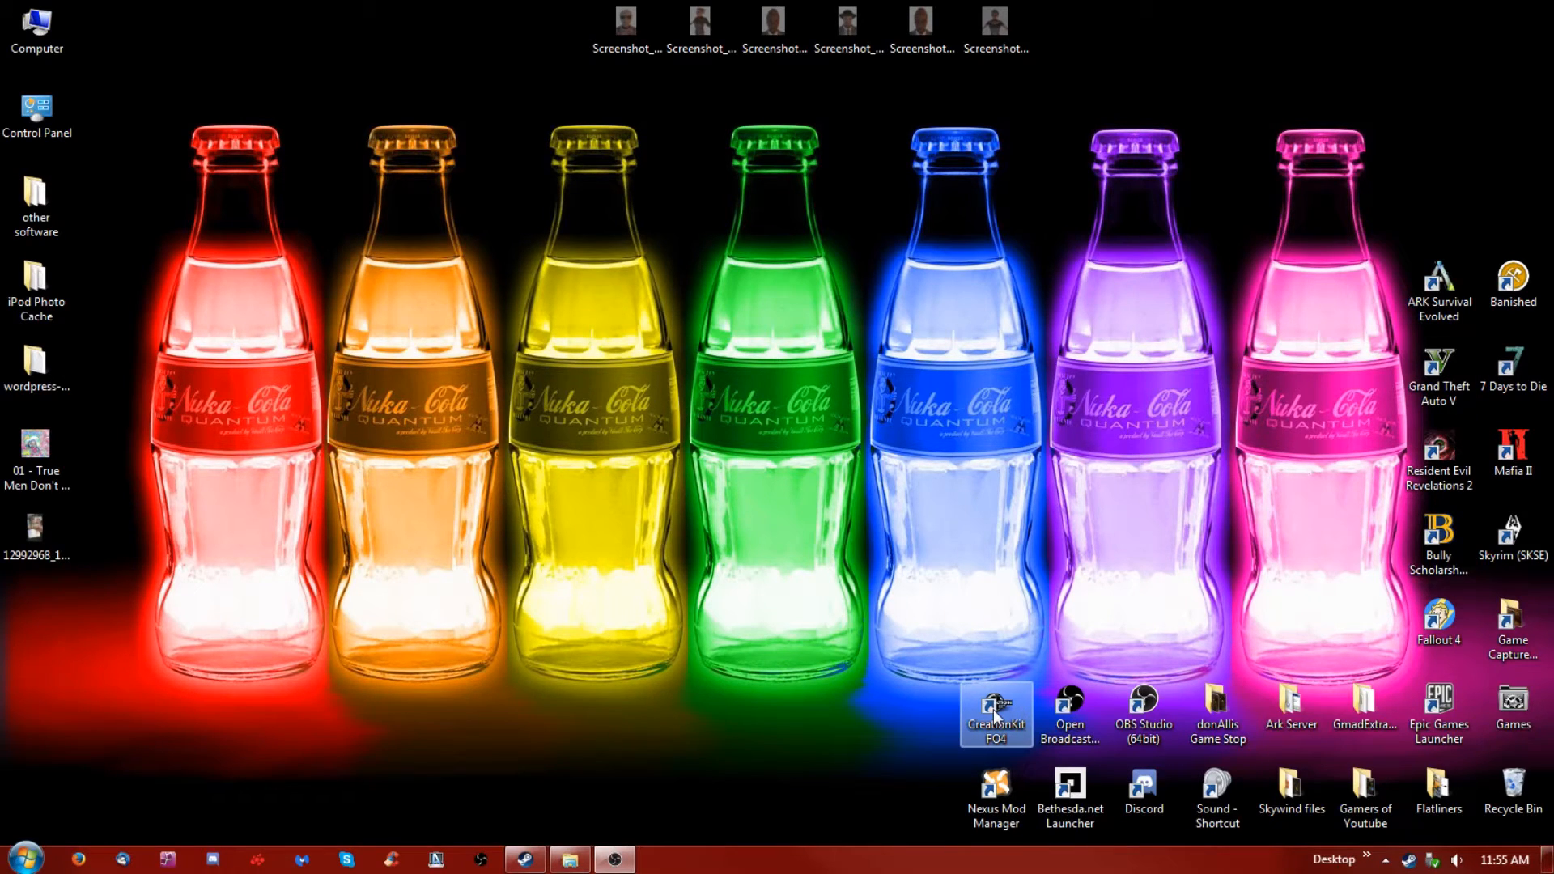
# View the six character screenshots on the desktop in Windows Photo Viewer and close the viewer
pyautogui.moveTo(520, 32); pyautogui.dragTo(1108, 135)
pyautogui.rightClick(973, 14)
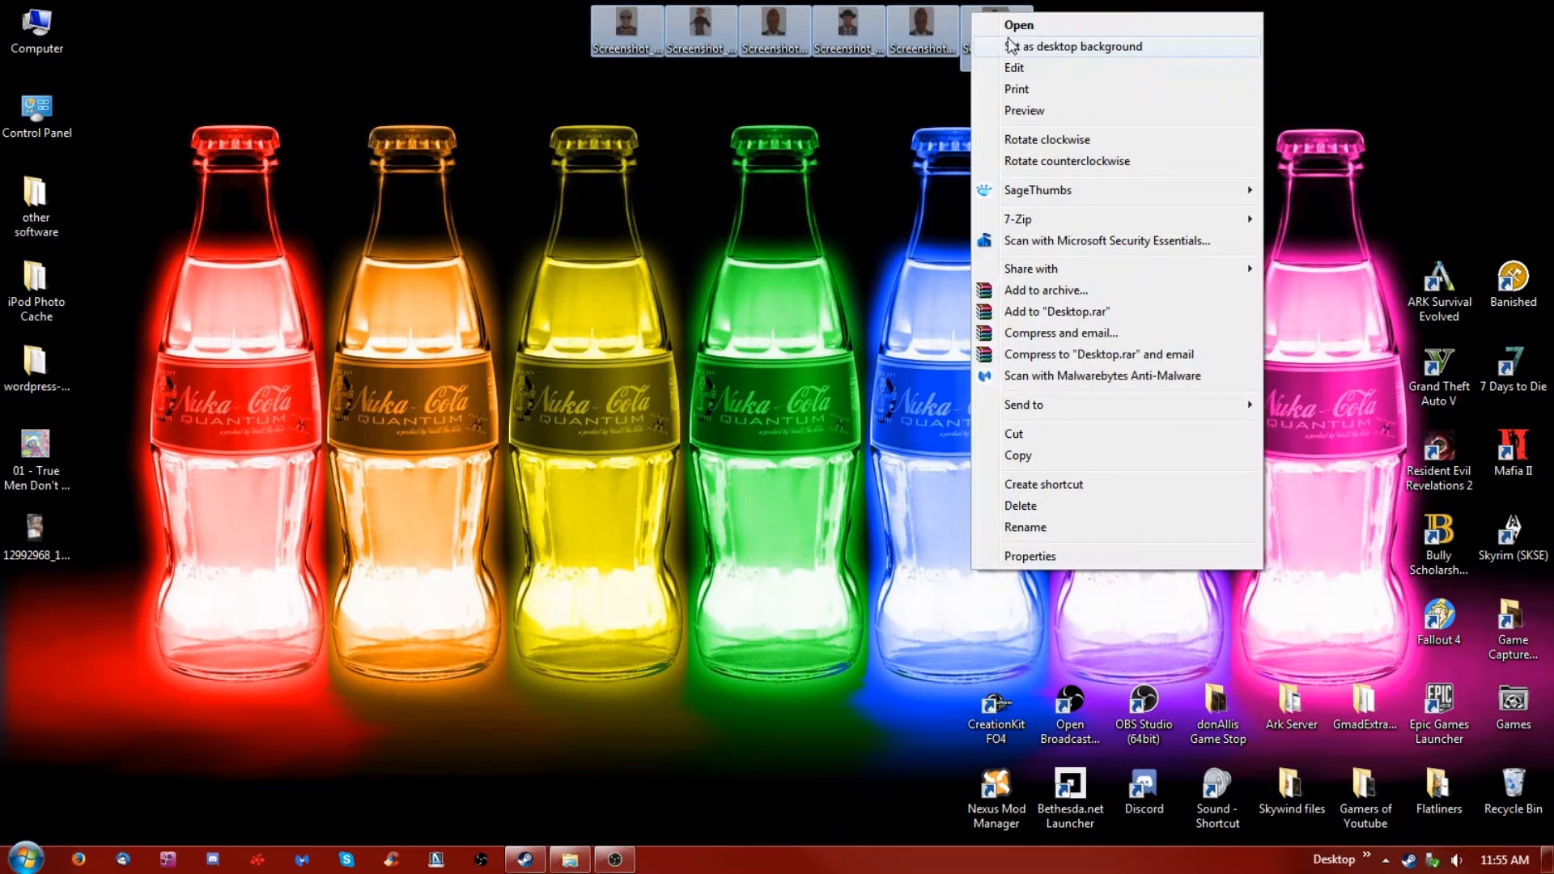
pyautogui.click(1043, 112)
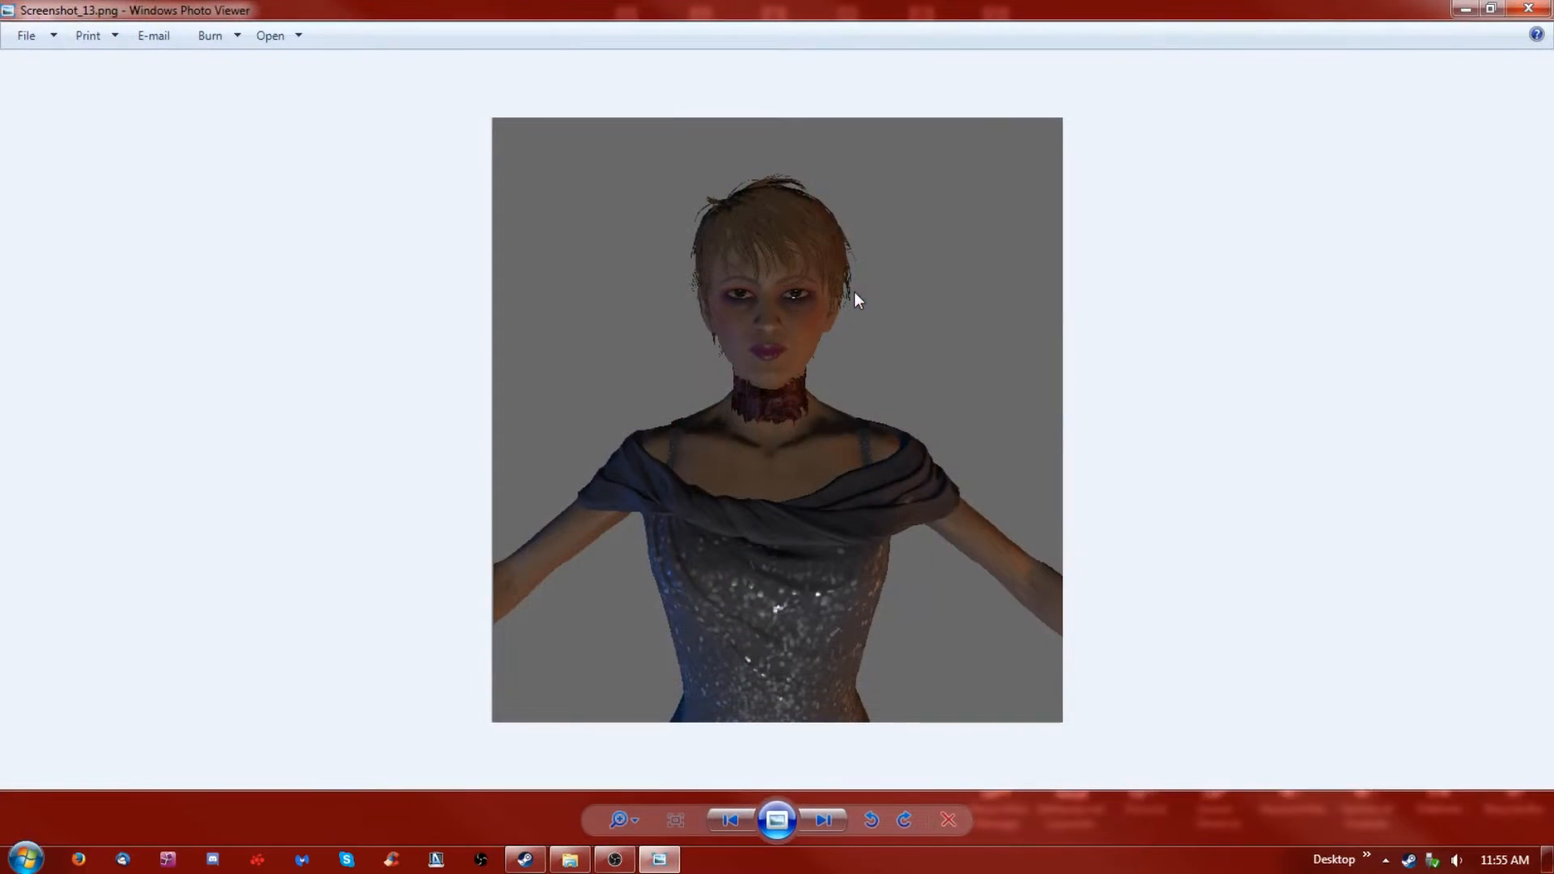
pyautogui.click(823, 819)
pyautogui.click(823, 819)
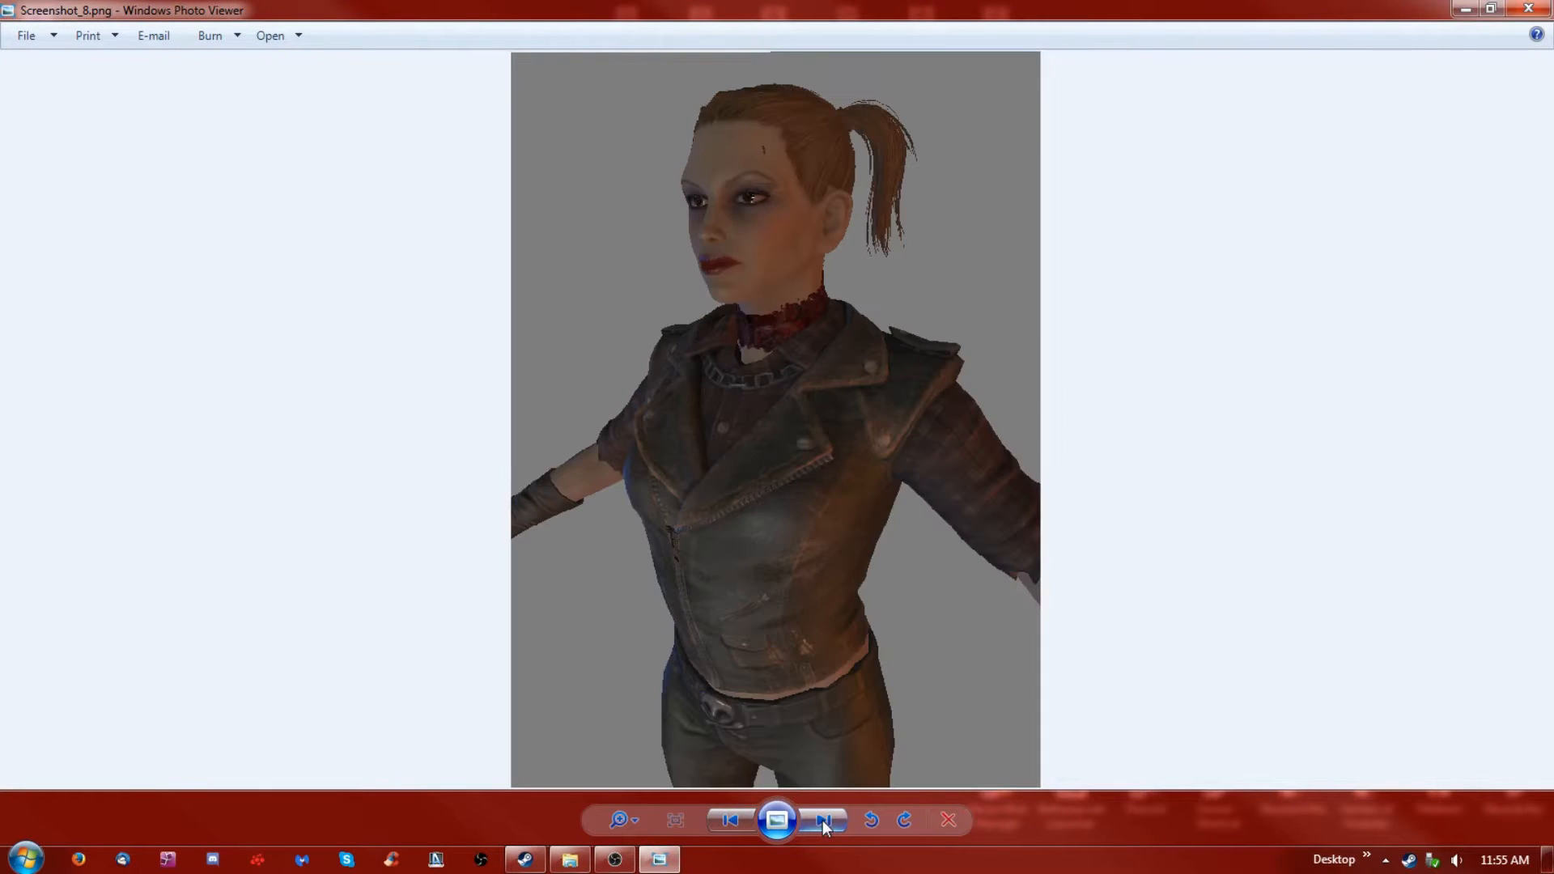
pyautogui.click(822, 819)
pyautogui.click(822, 821)
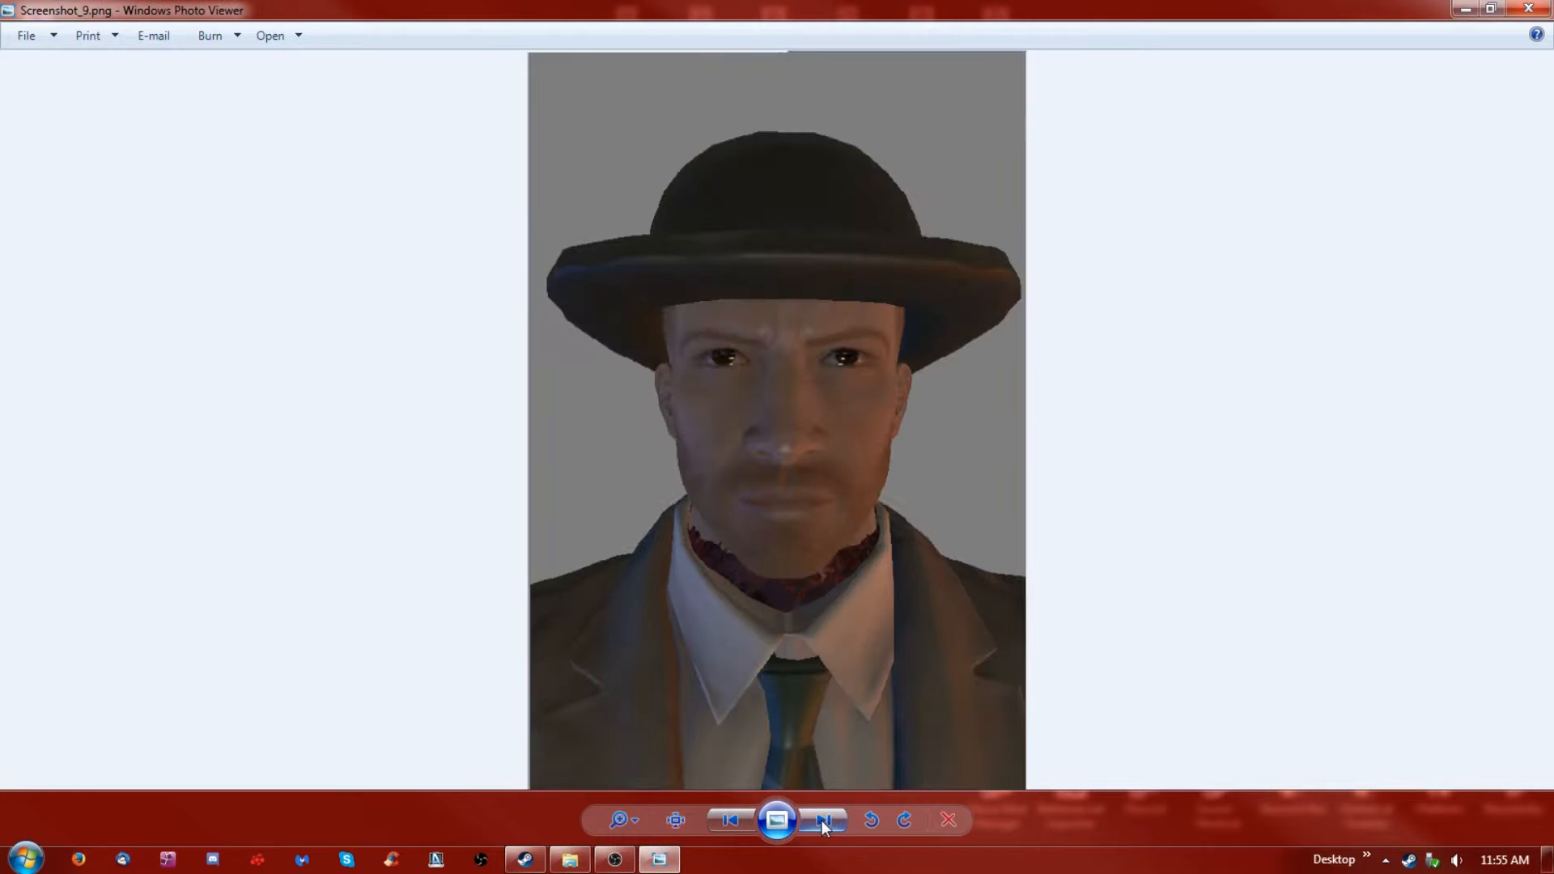
pyautogui.click(822, 820)
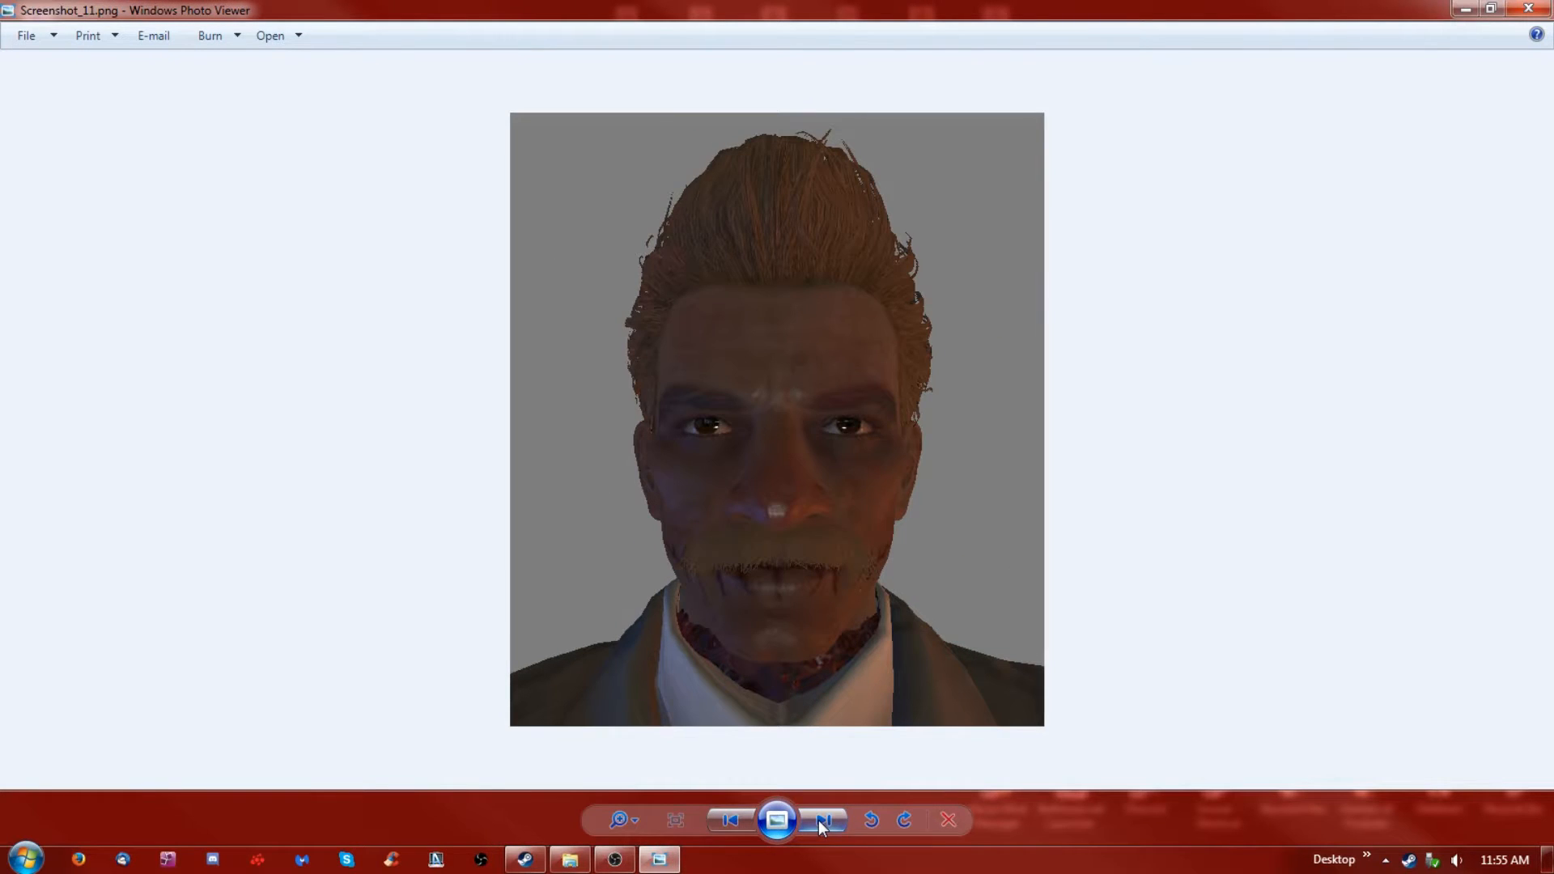
pyautogui.click(822, 821)
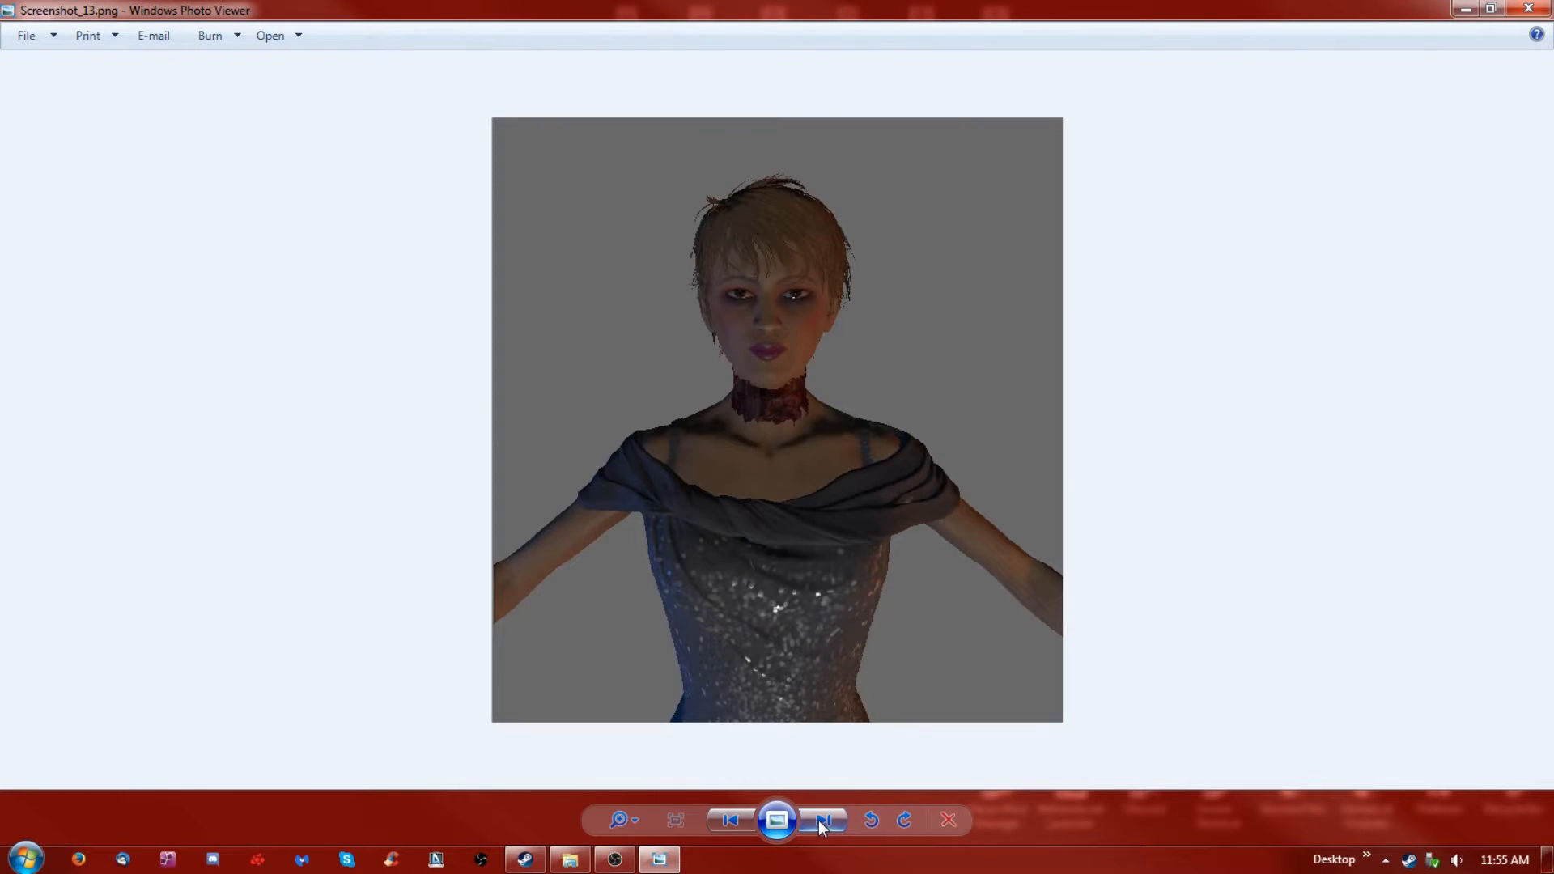
pyautogui.click(1530, 9)
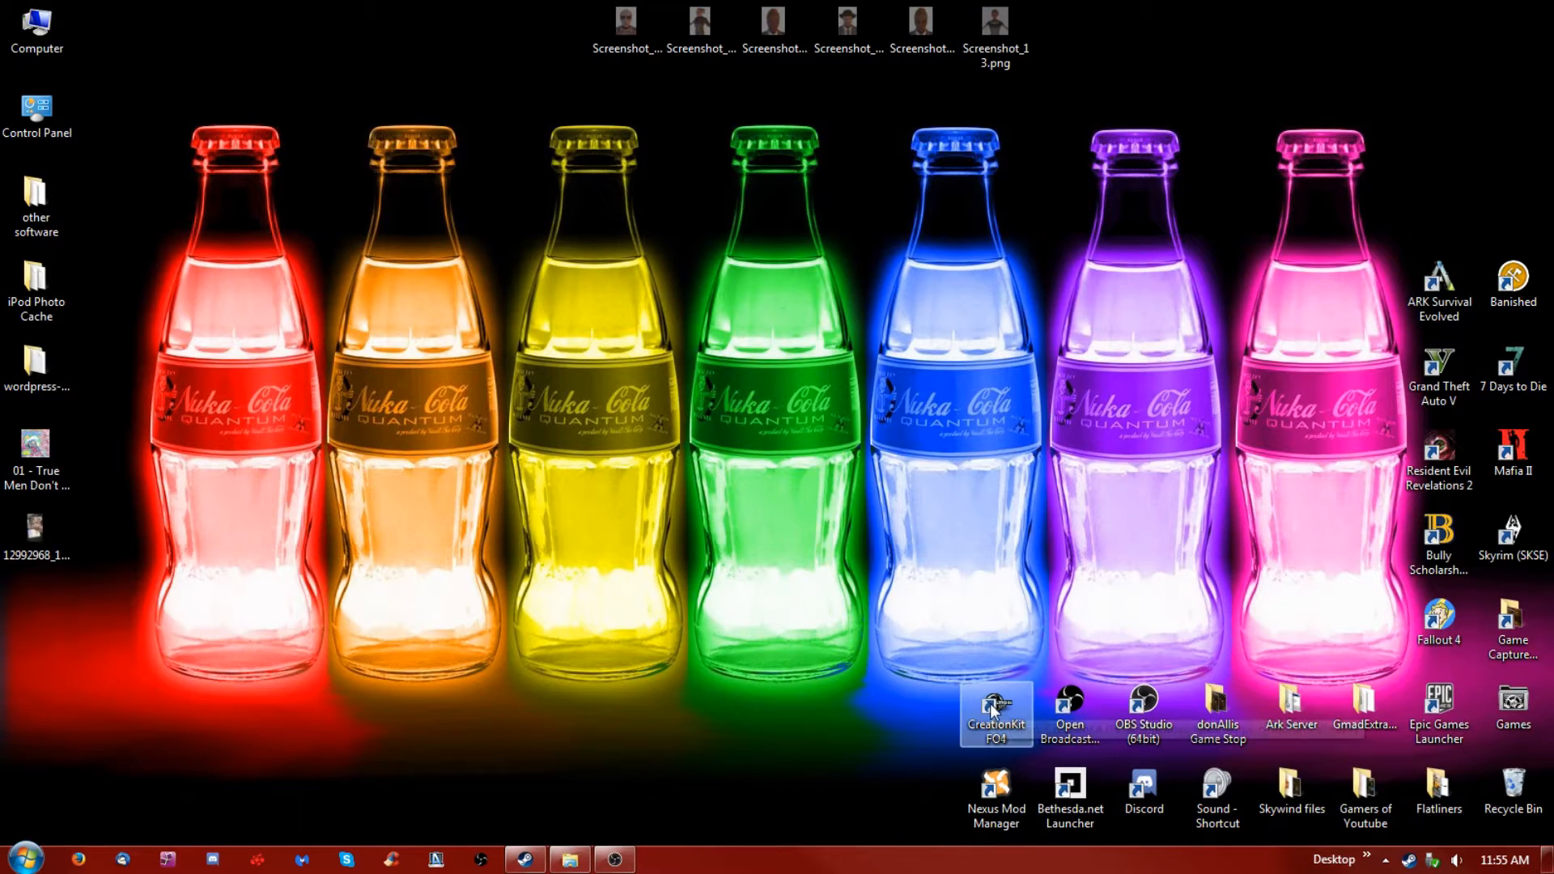
# Open the Steam library, check the option for adding a non-Steam game, and close the Steam window
pyautogui.click(992, 709)
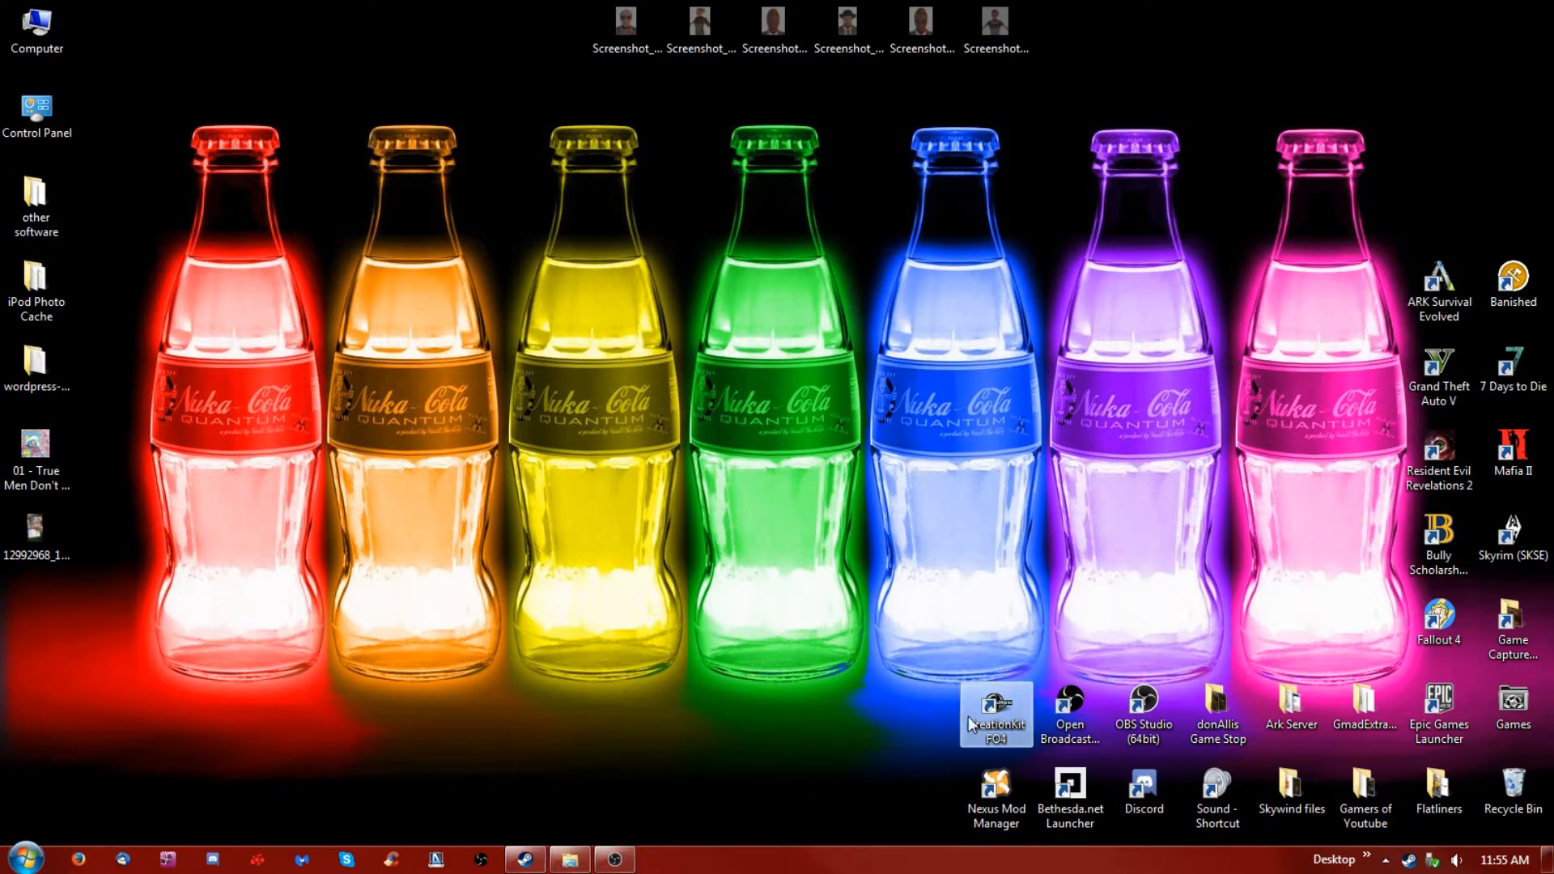
pyautogui.click(524, 860)
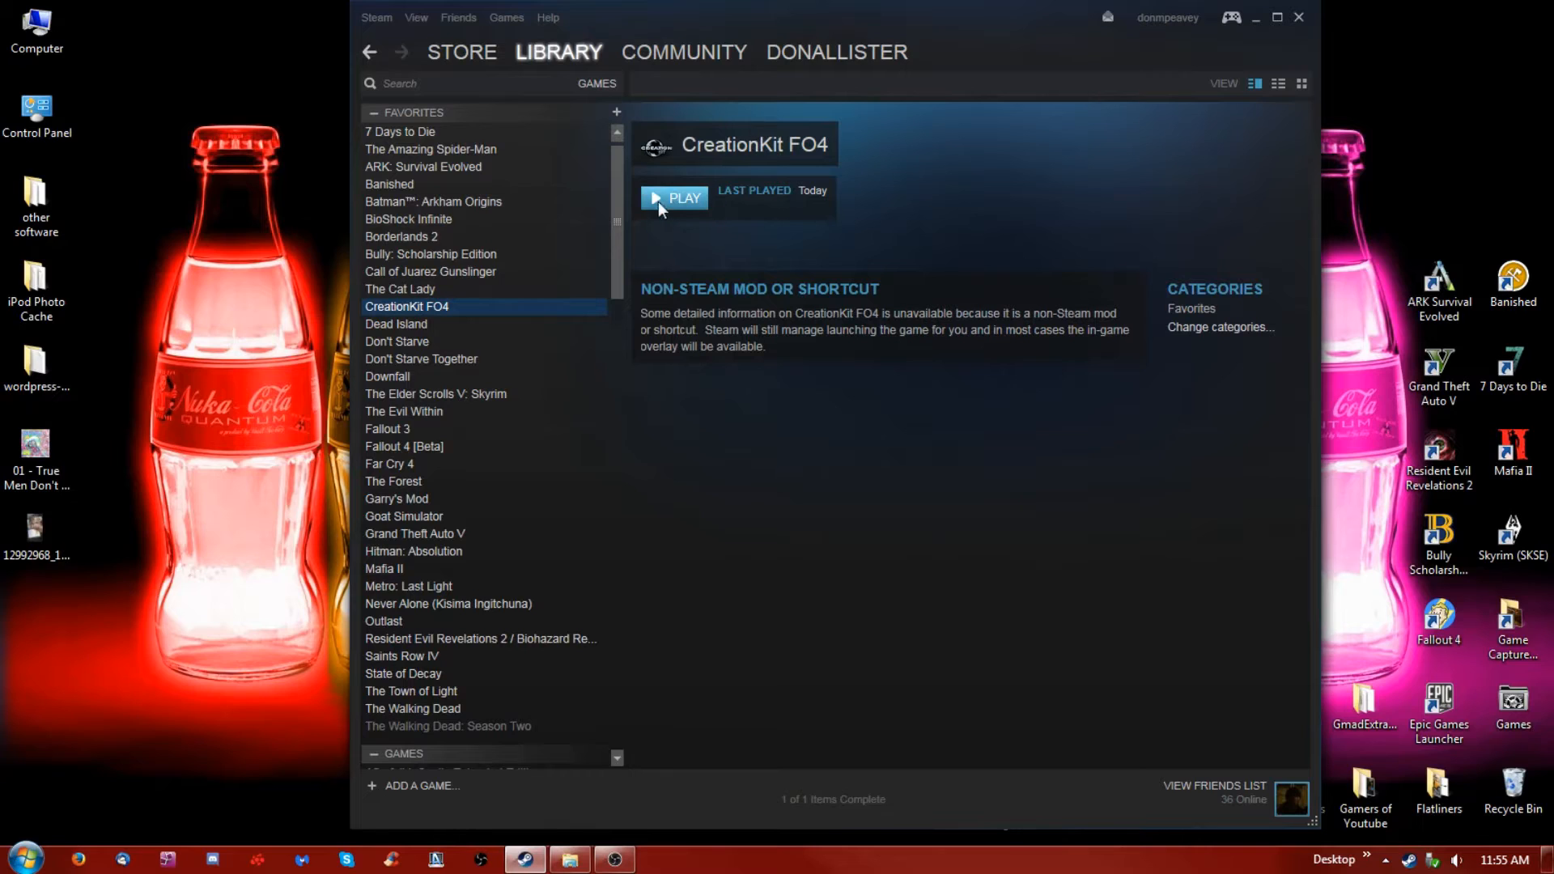
pyautogui.click(502, 17)
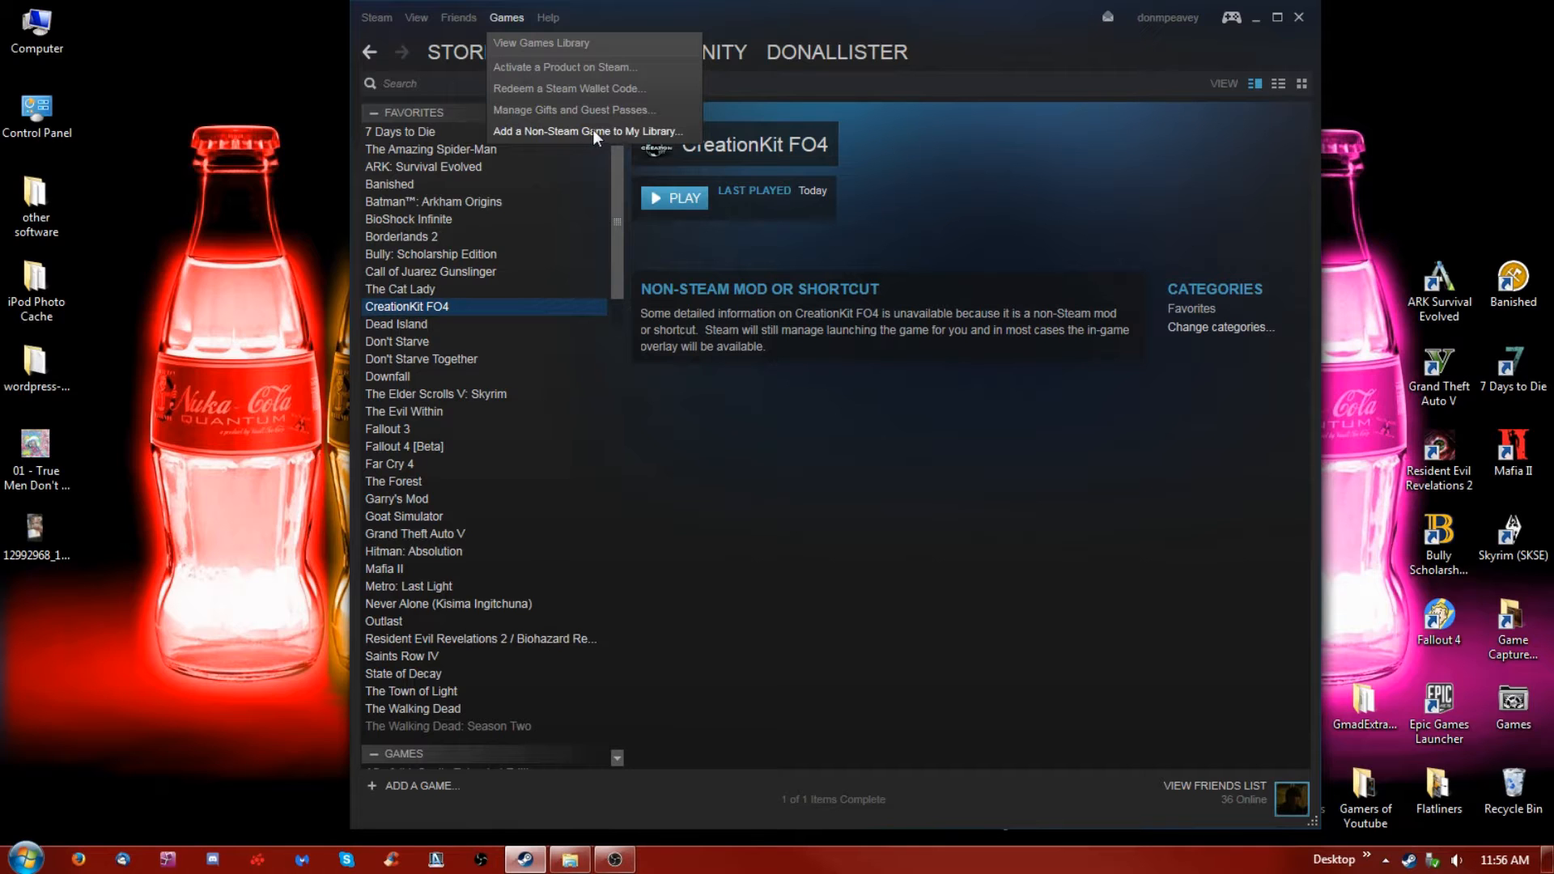
pyautogui.click(1300, 17)
pyautogui.click(1300, 16)
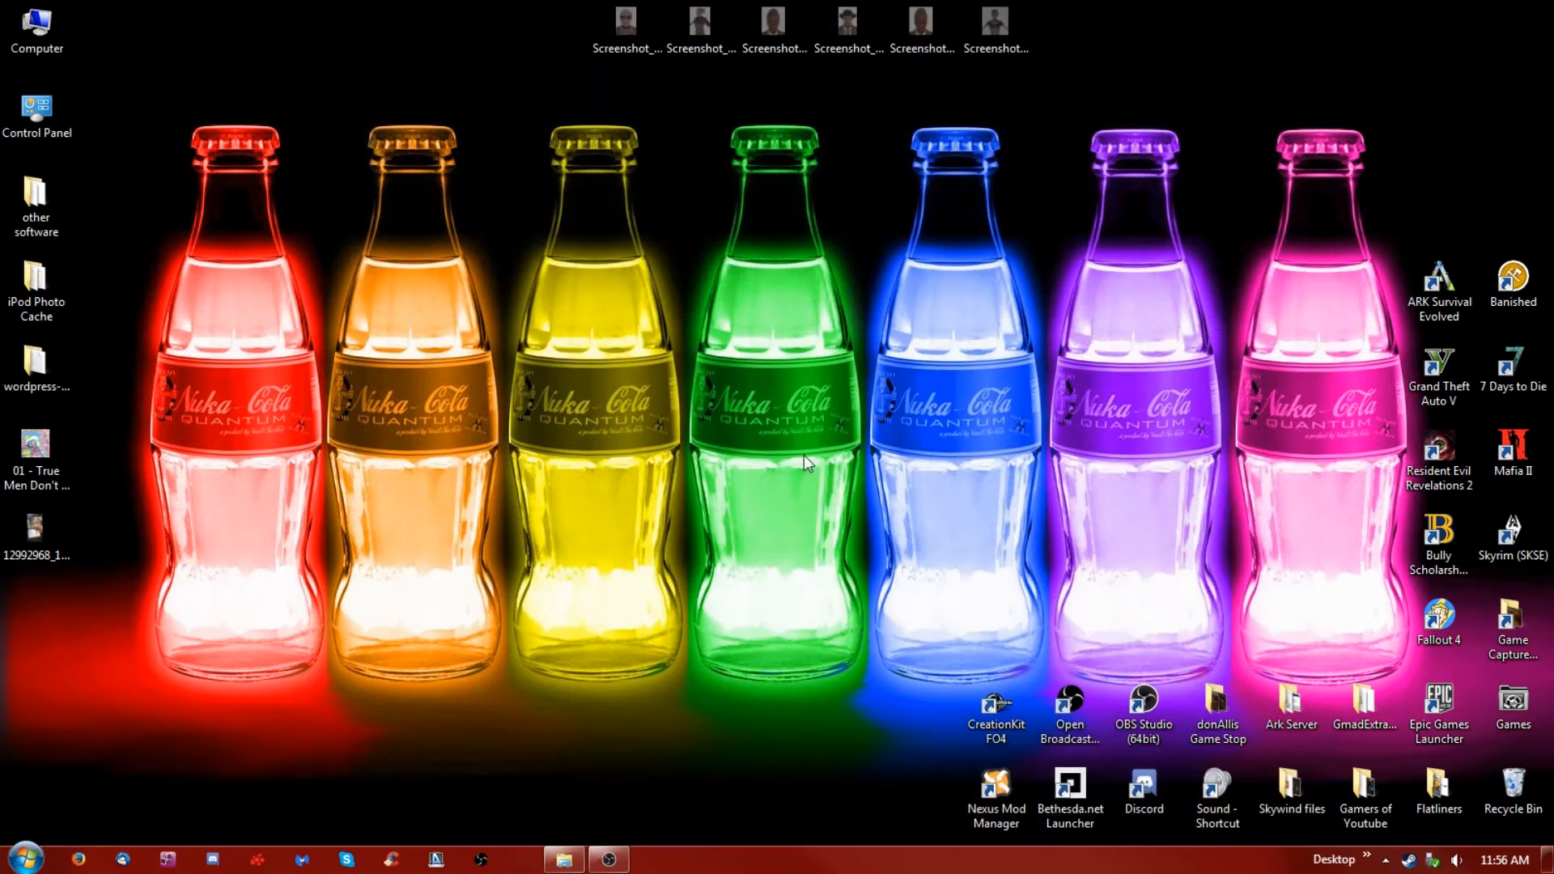
# Launch CreationKit FO4 from the desktop and review which editor windows and display options can be shown
pyautogui.doubleClick(1011, 720)
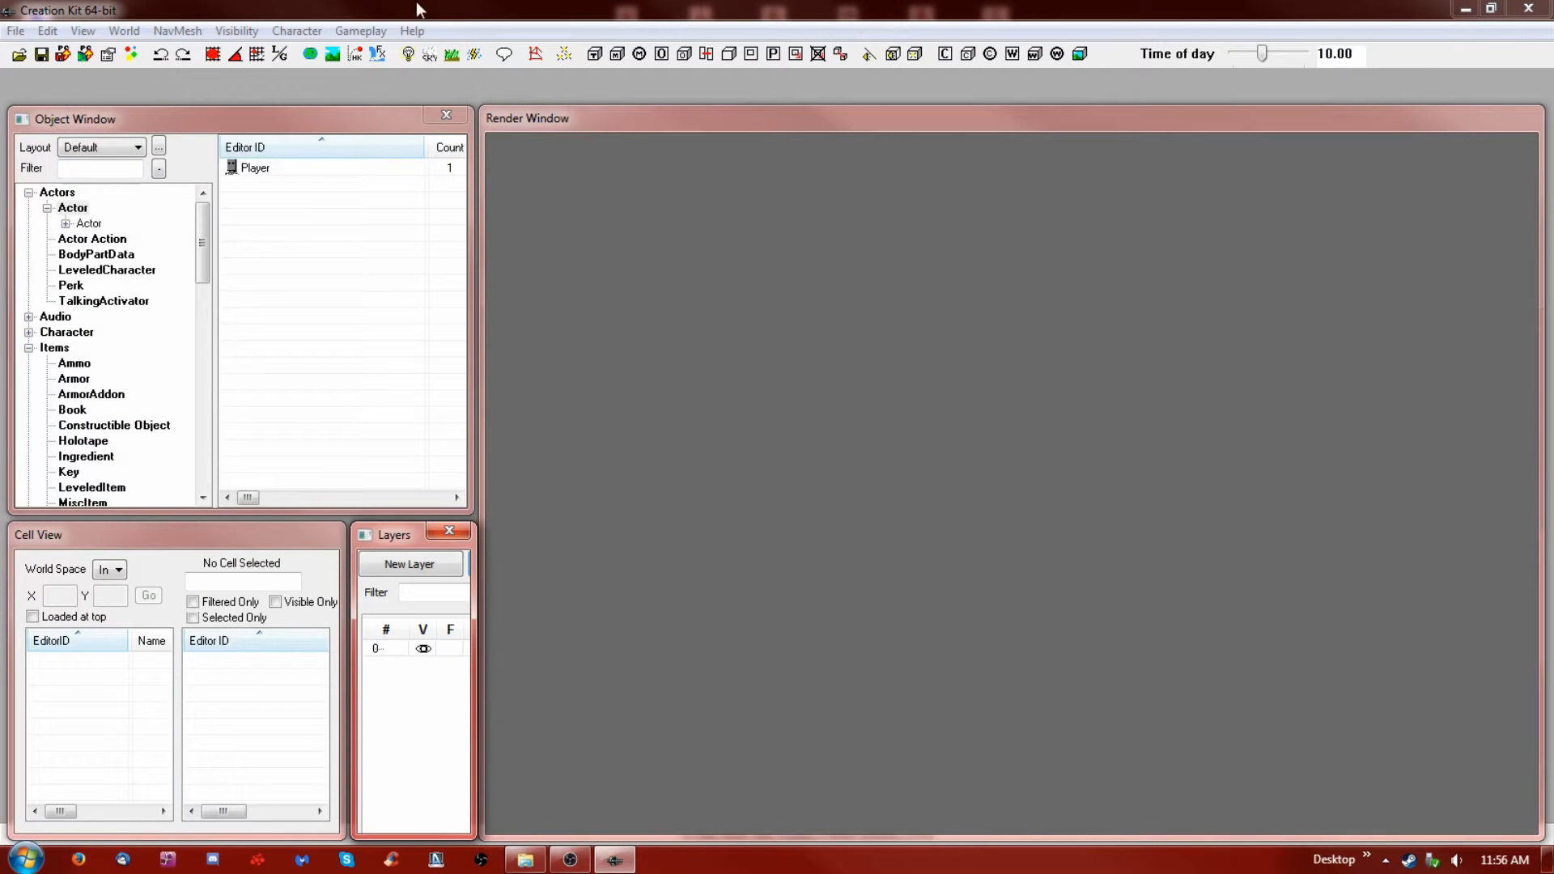
pyautogui.click(83, 31)
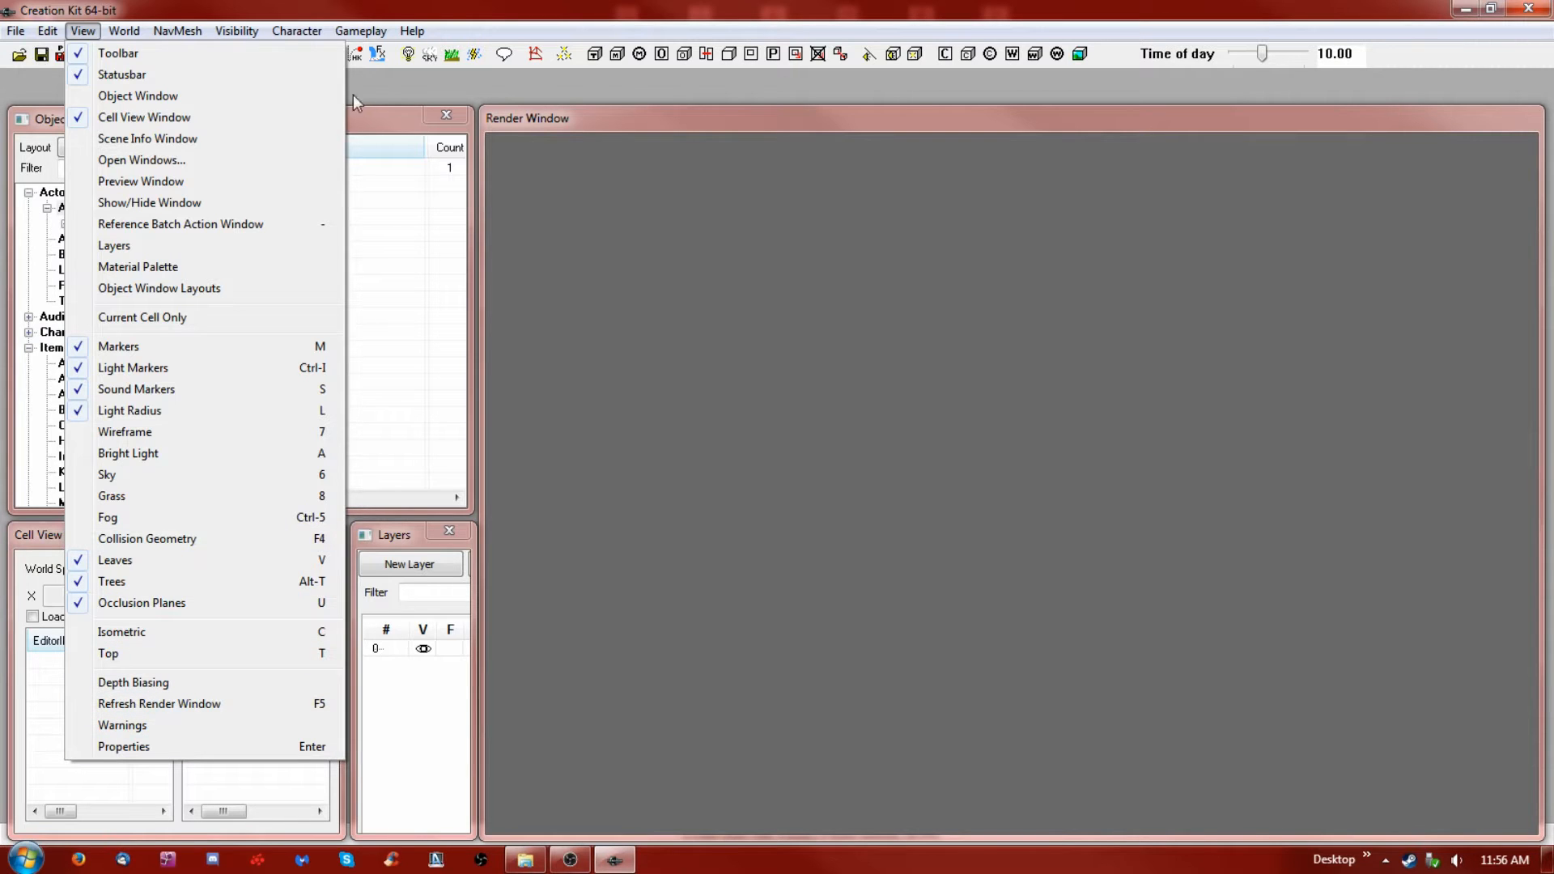
pyautogui.click(541, 119)
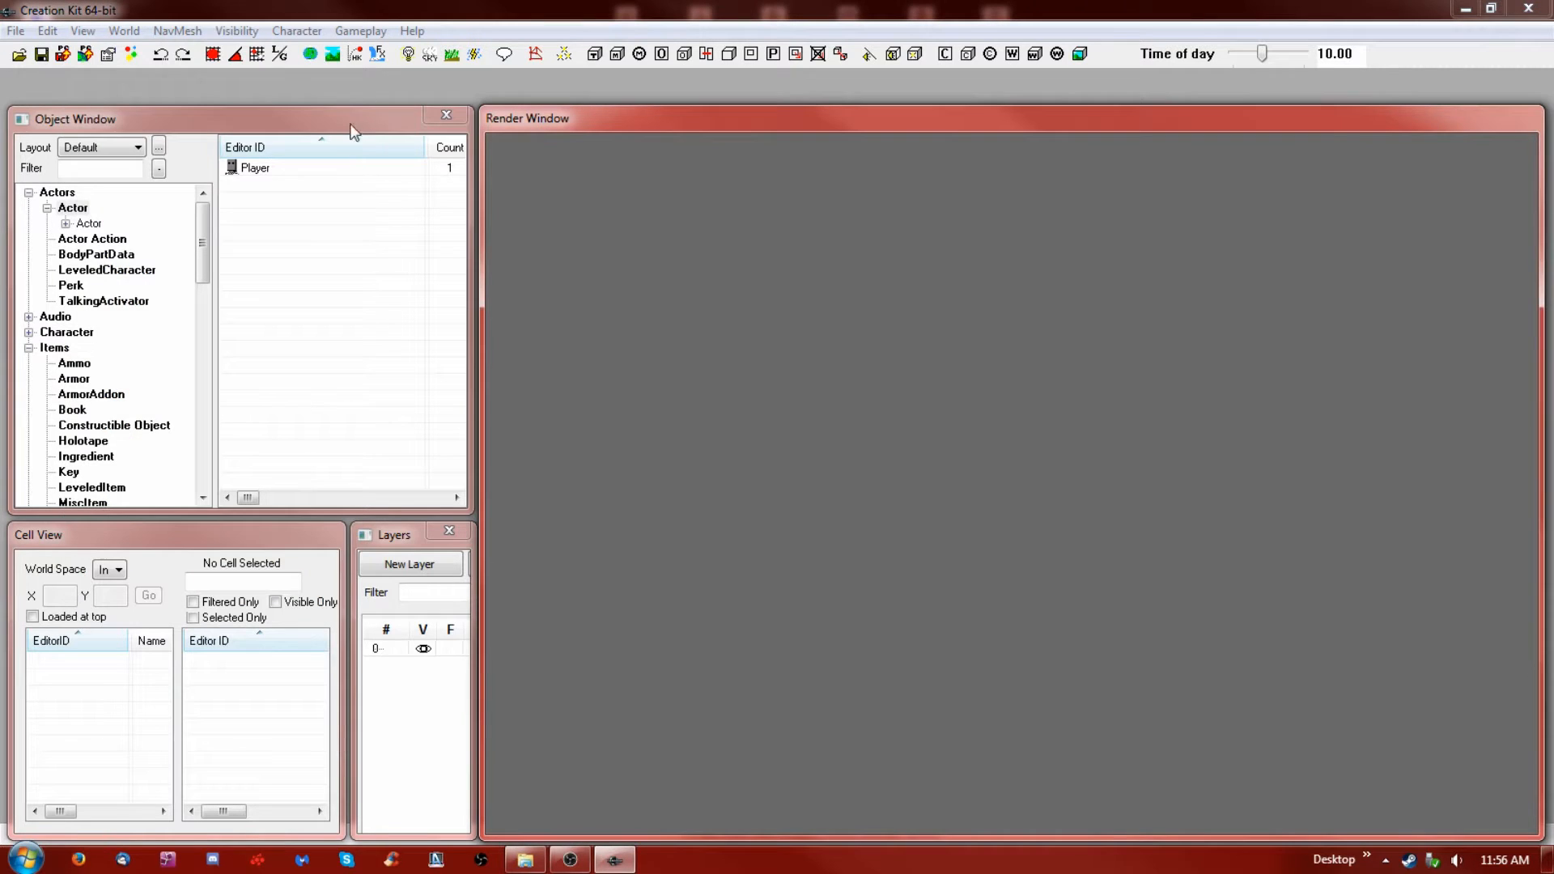
# Examine the editor layout: the Object Window, Cell View, Layers and Render Window
pyautogui.click(133, 122)
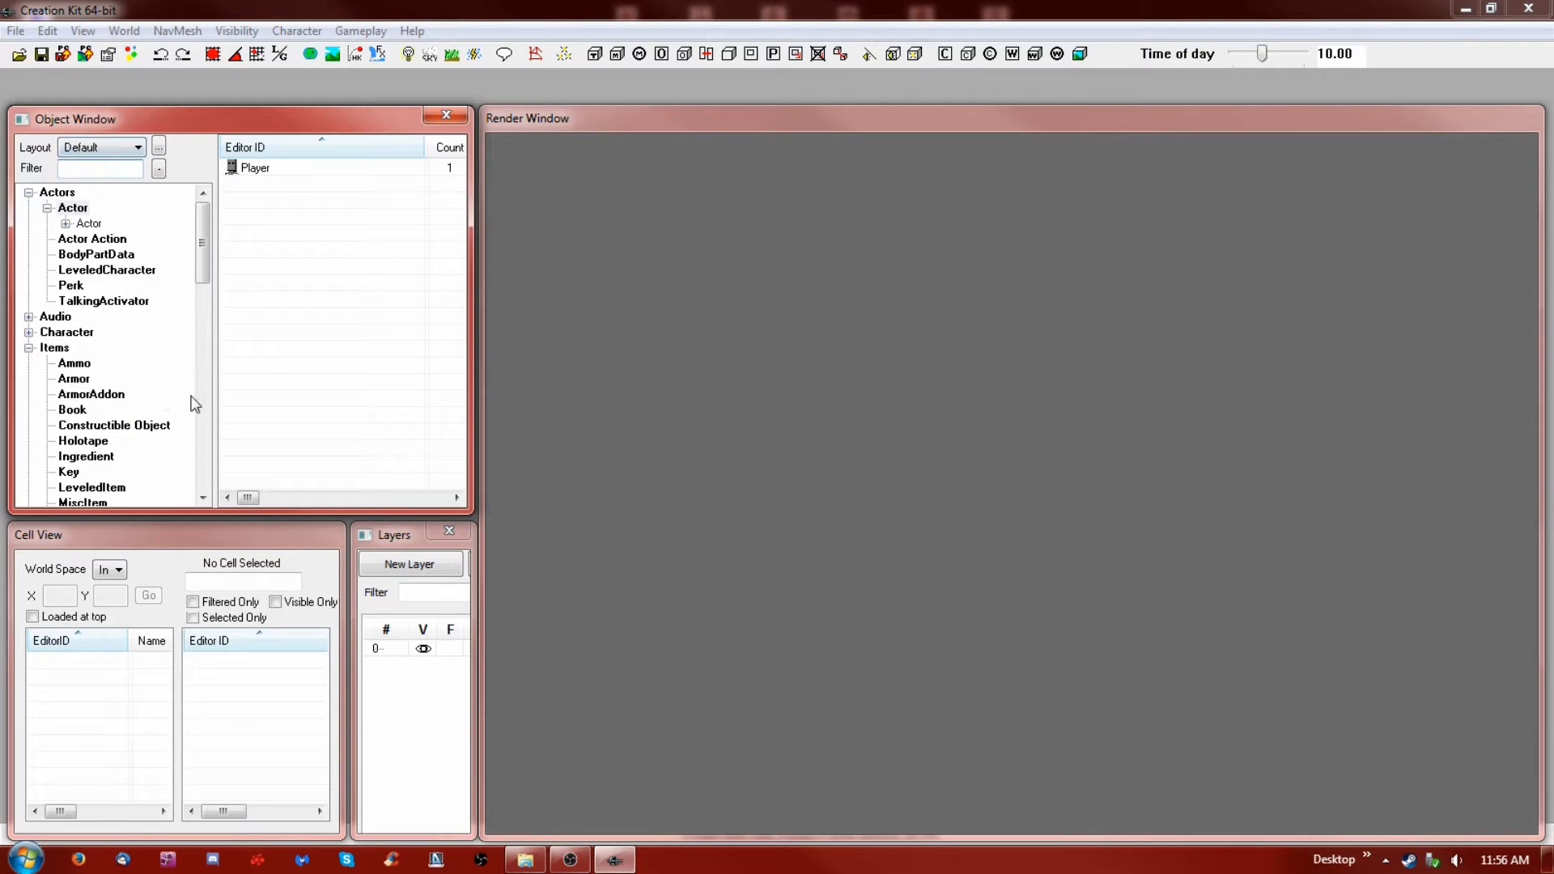
pyautogui.click(79, 542)
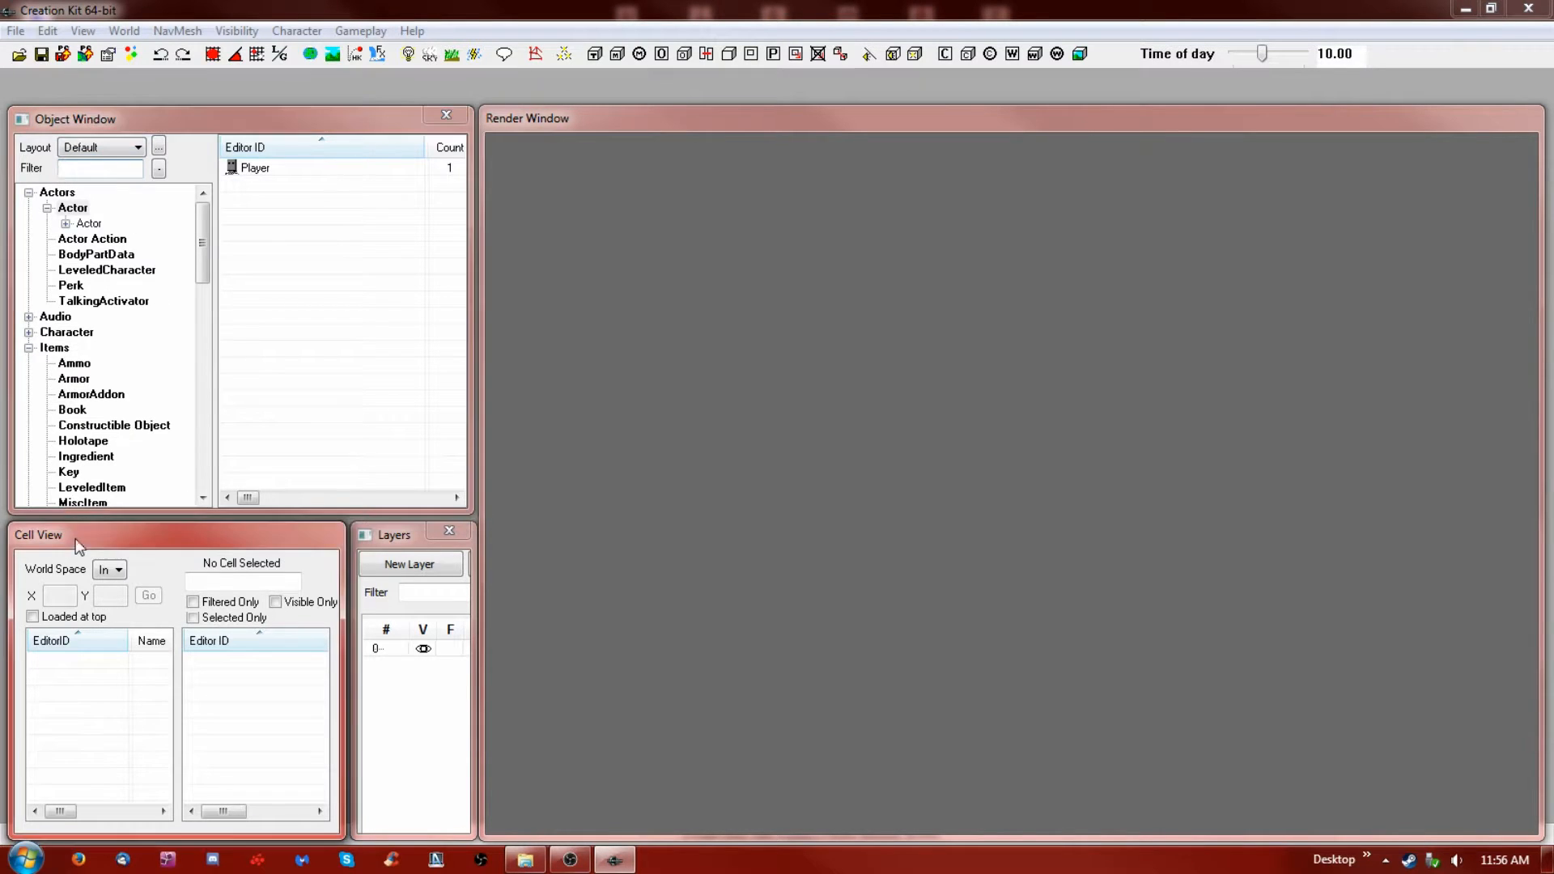
pyautogui.click(396, 534)
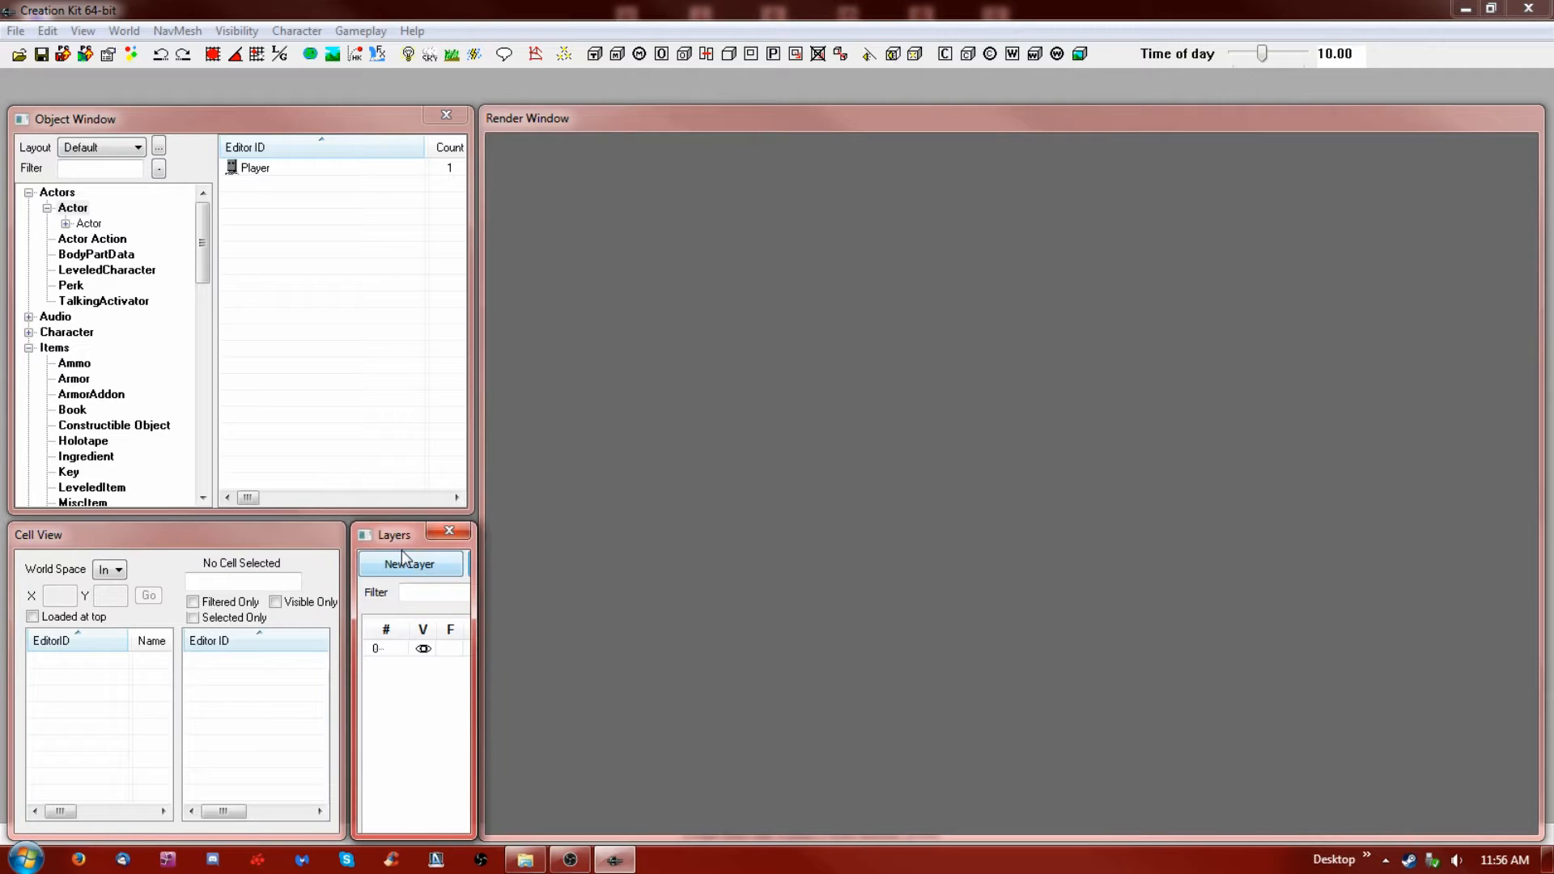
pyautogui.click(647, 128)
pyautogui.click(365, 535)
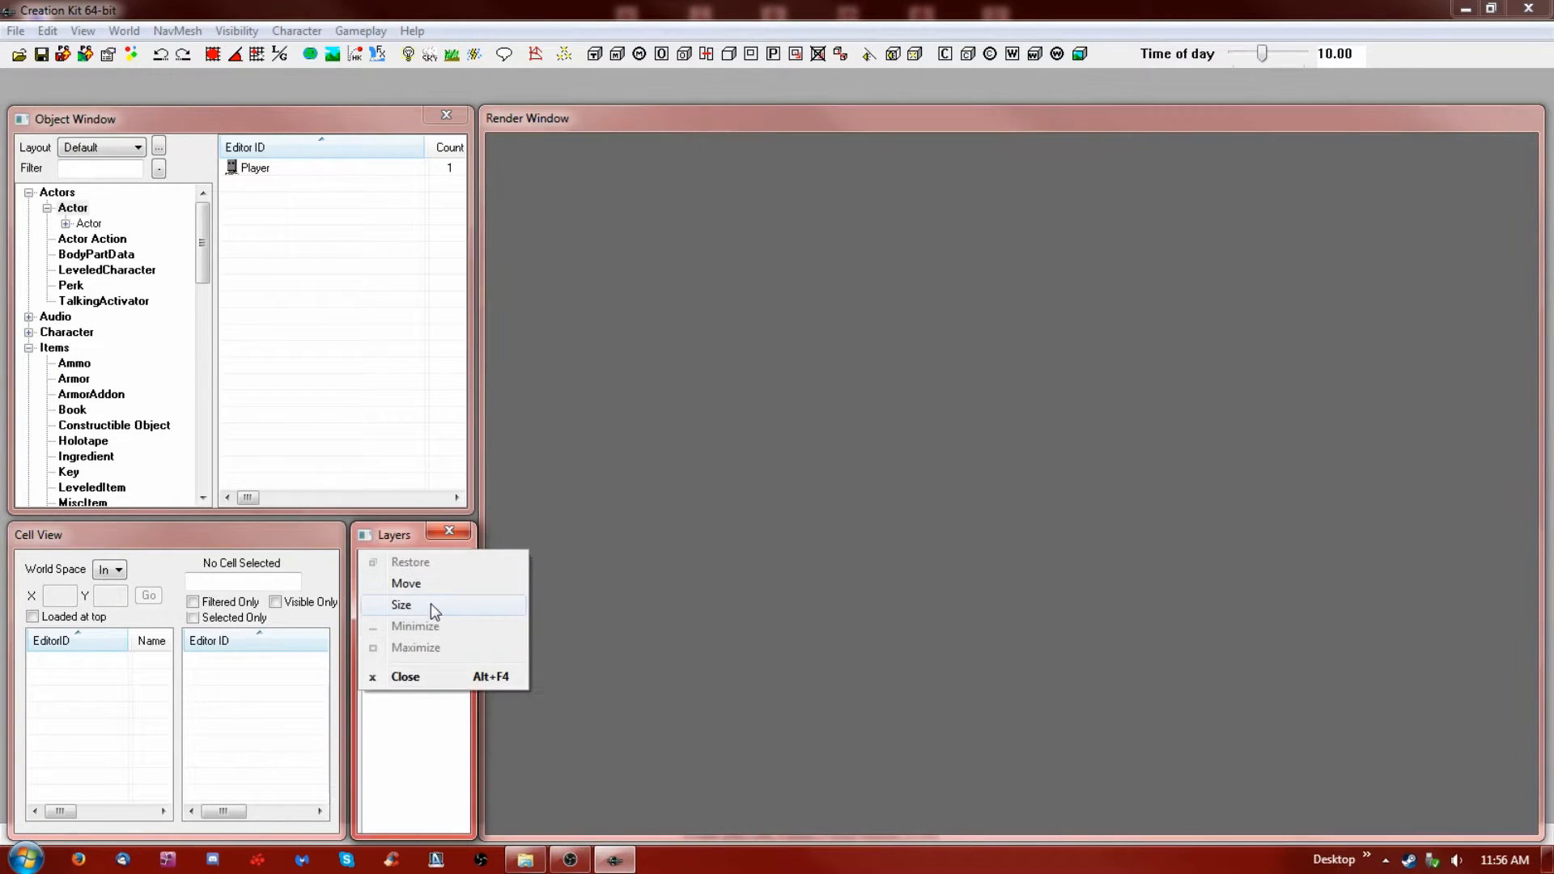
pyautogui.click(389, 538)
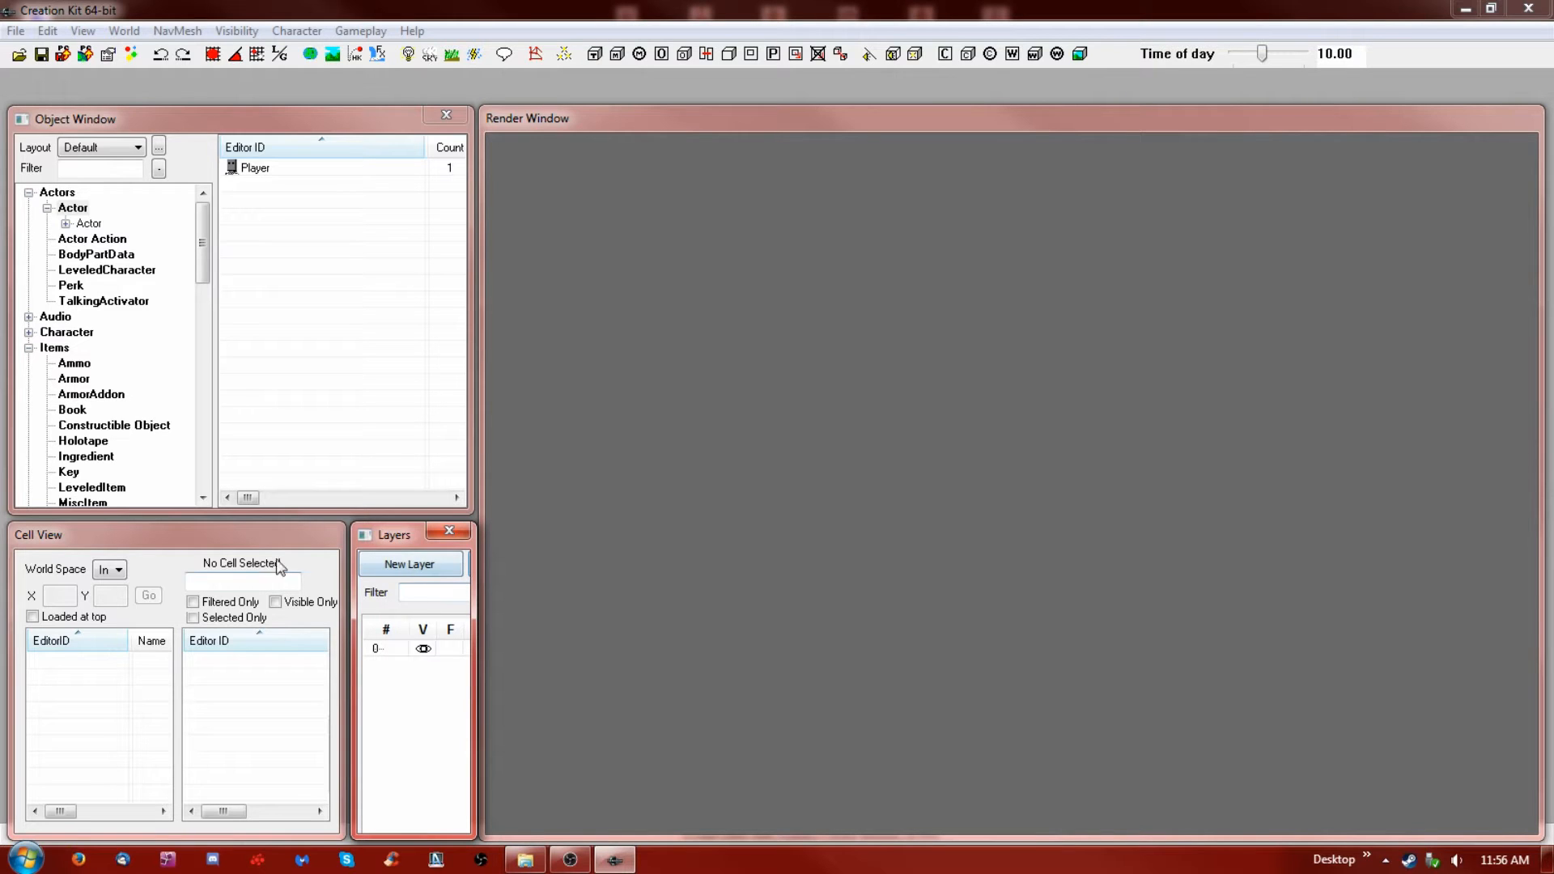
pyautogui.moveTo(474, 663)
pyautogui.mouseDown()
pyautogui.moveTo(817, 651)
pyautogui.moveTo(474, 642)
pyautogui.mouseUp()
pyautogui.moveTo(338, 658)
pyautogui.mouseDown()
pyautogui.moveTo(858, 660)
pyautogui.moveTo(332, 662)
pyautogui.mouseUp()
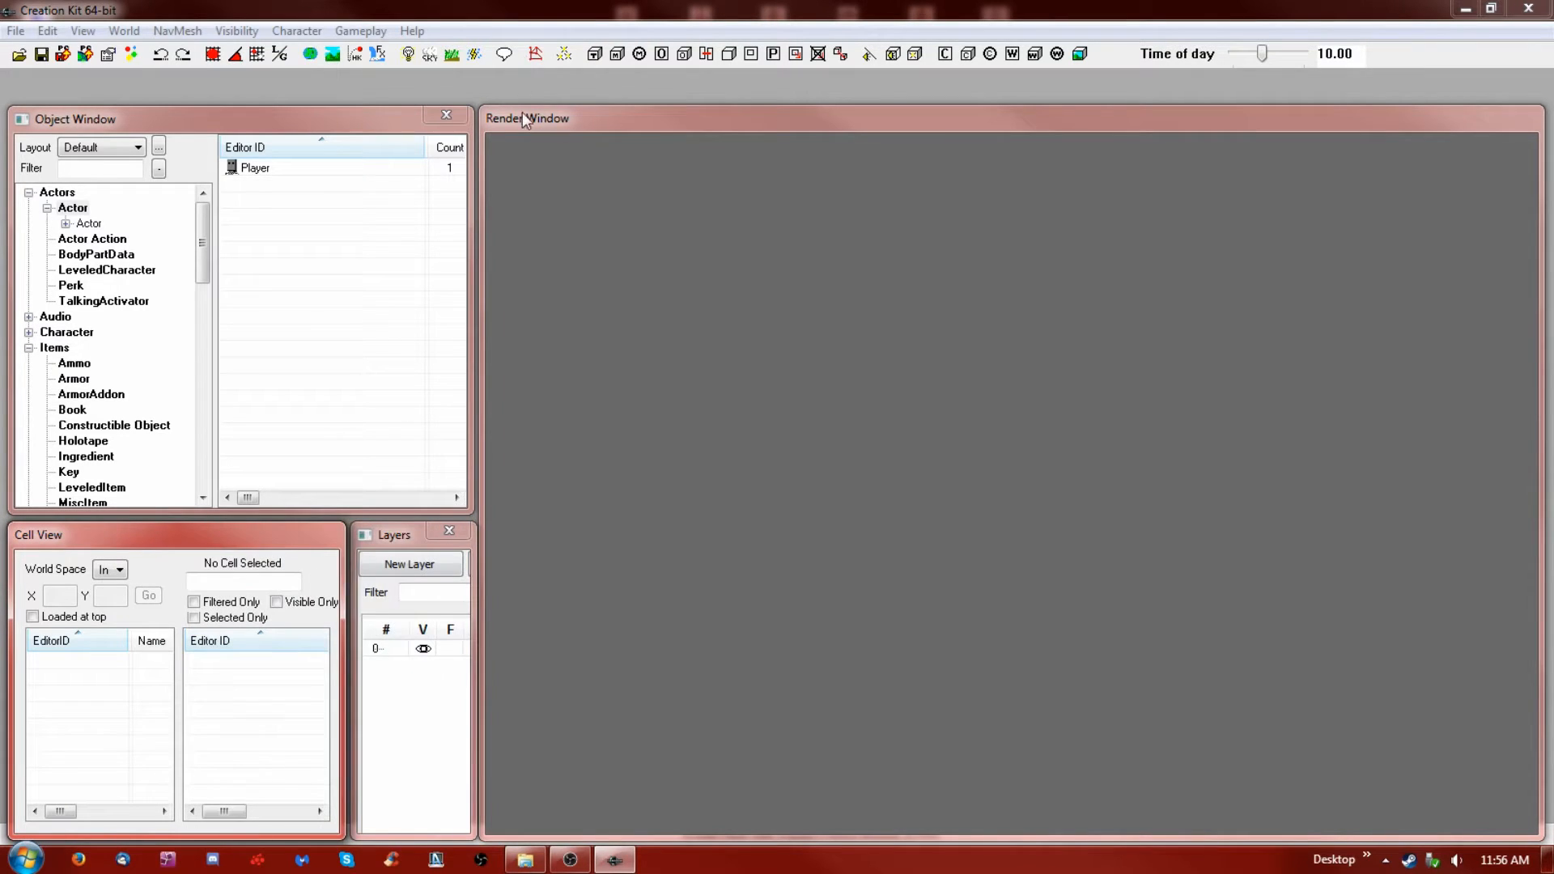
pyautogui.click(480, 116)
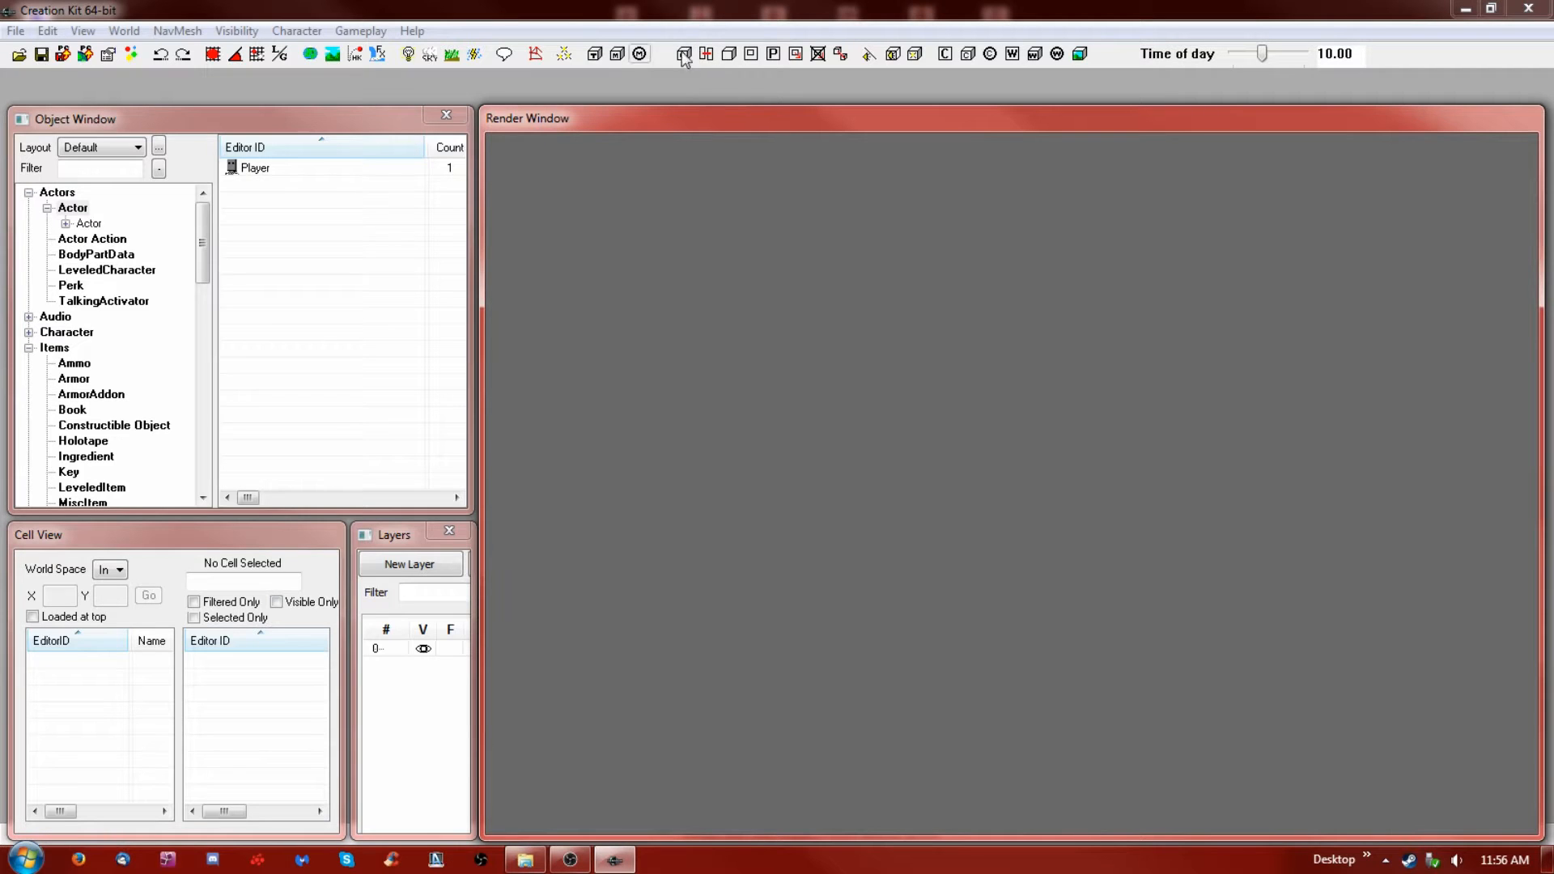
pyautogui.click(313, 134)
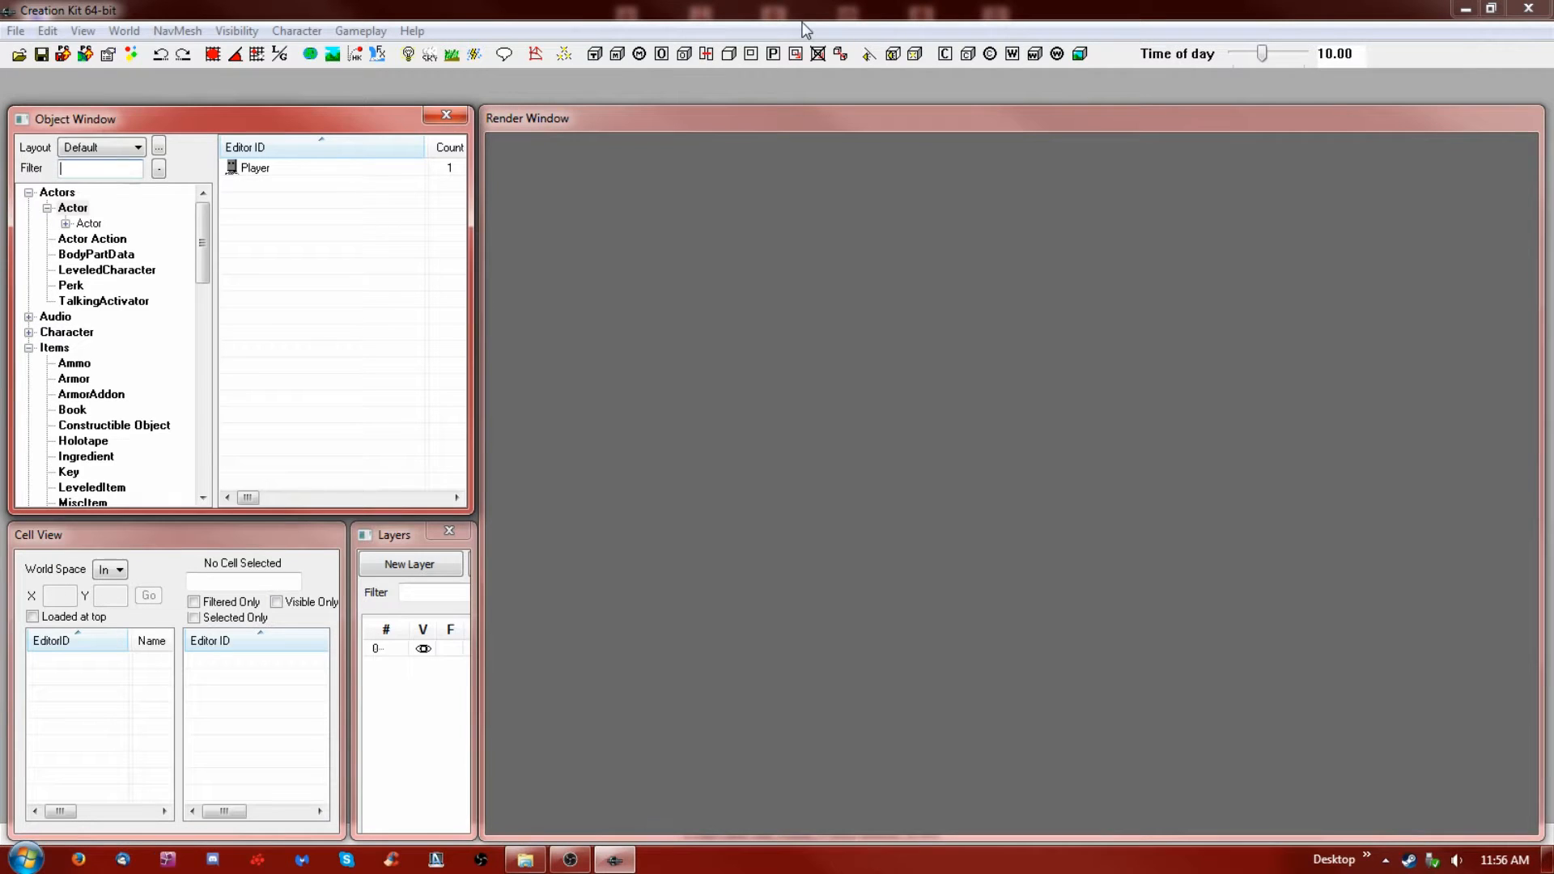
pyautogui.click(698, 31)
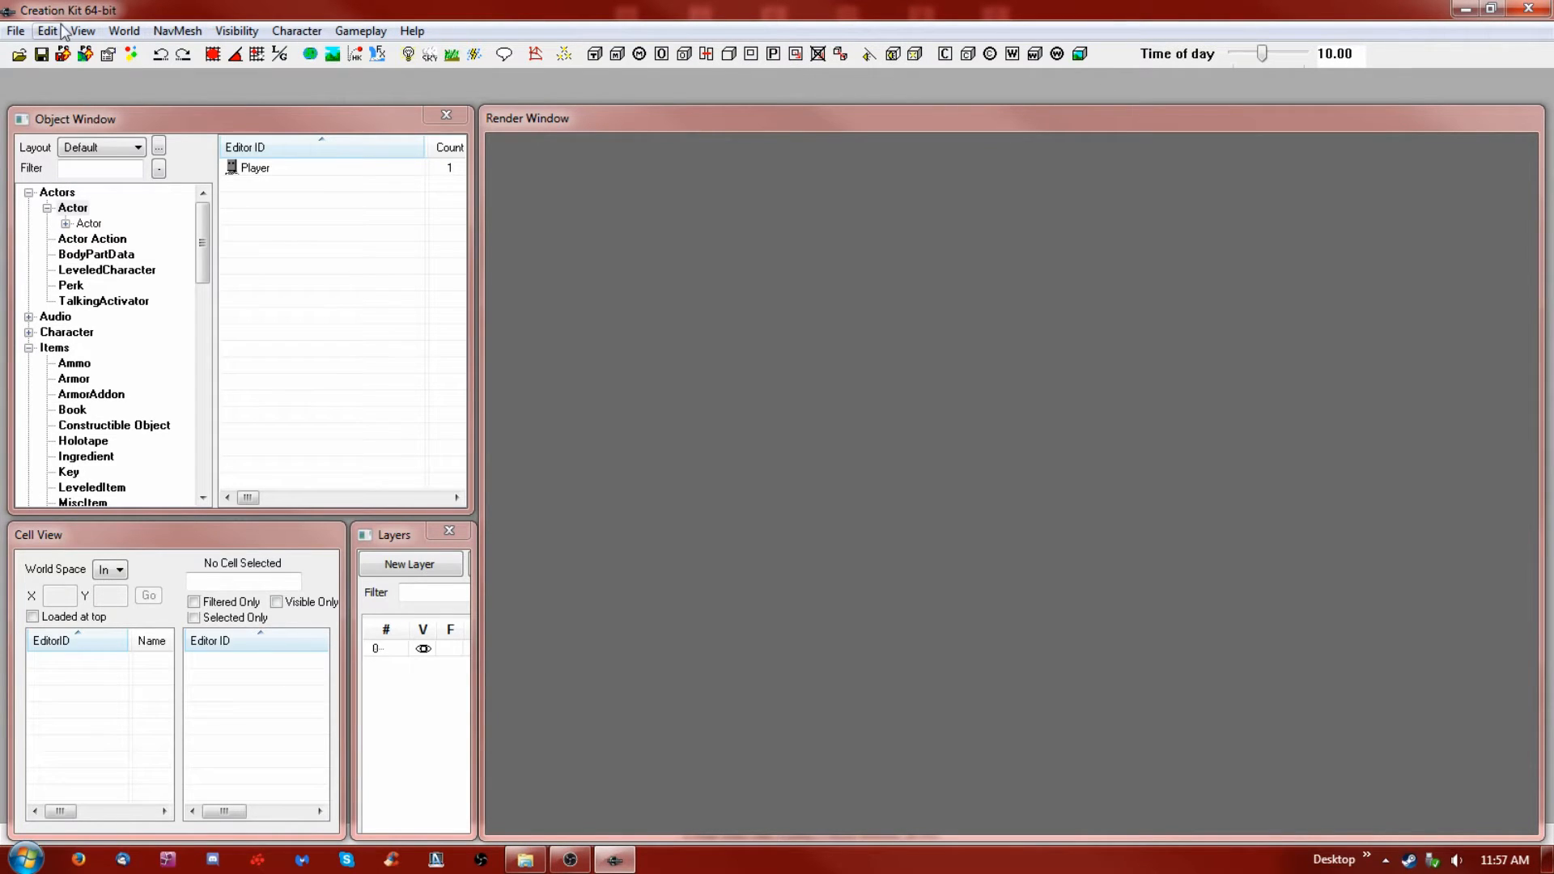
# Load Fallout4.esm with Amanda.esp set as the active file, and dismiss the load warnings
pyautogui.click(16, 33)
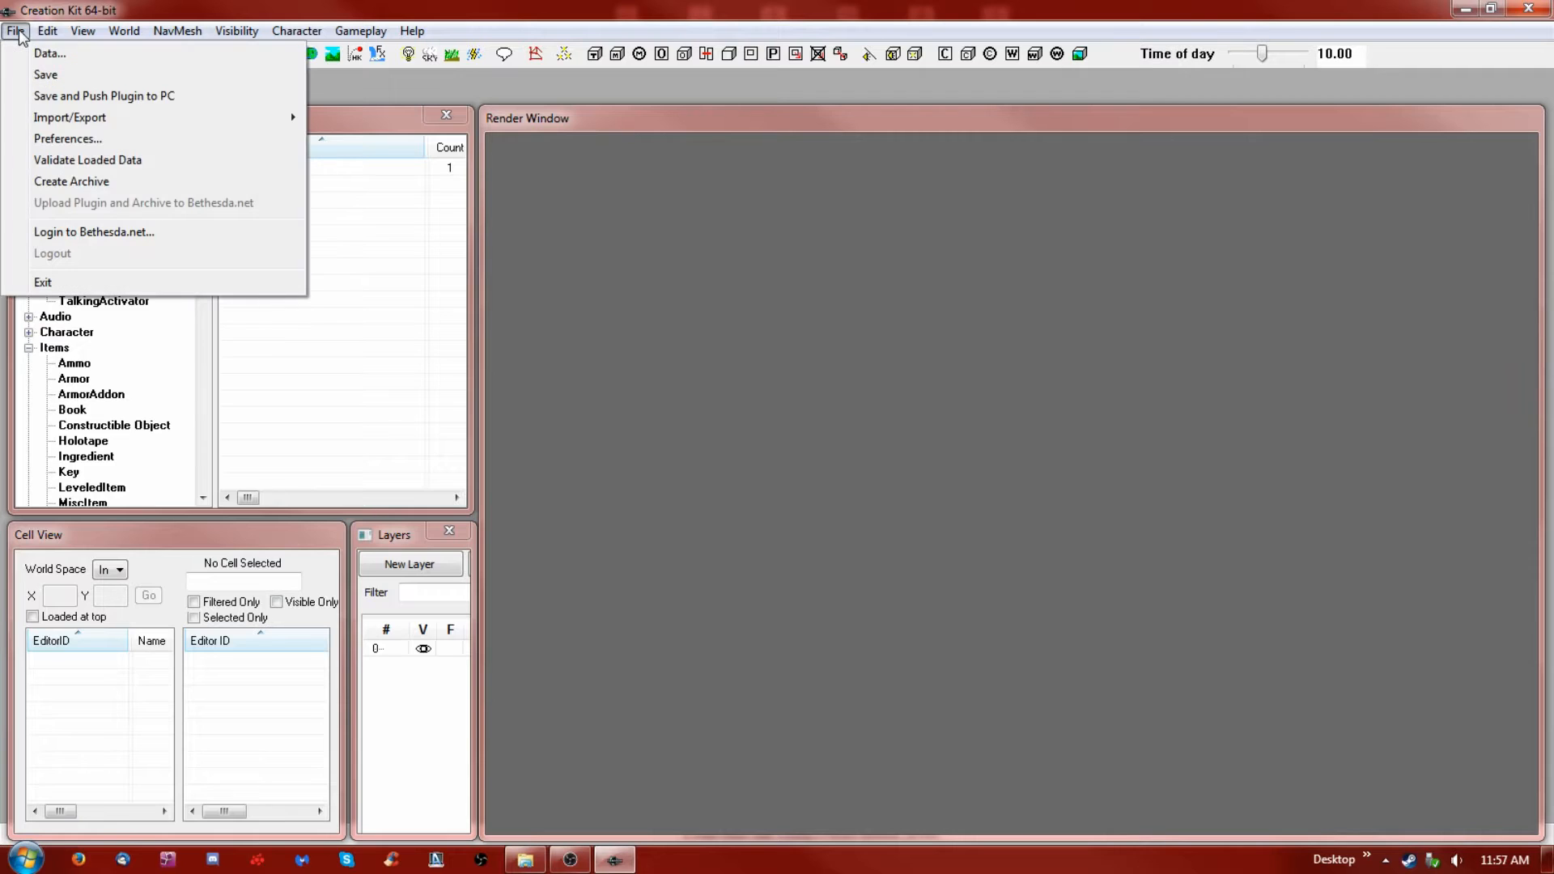
pyautogui.click(50, 54)
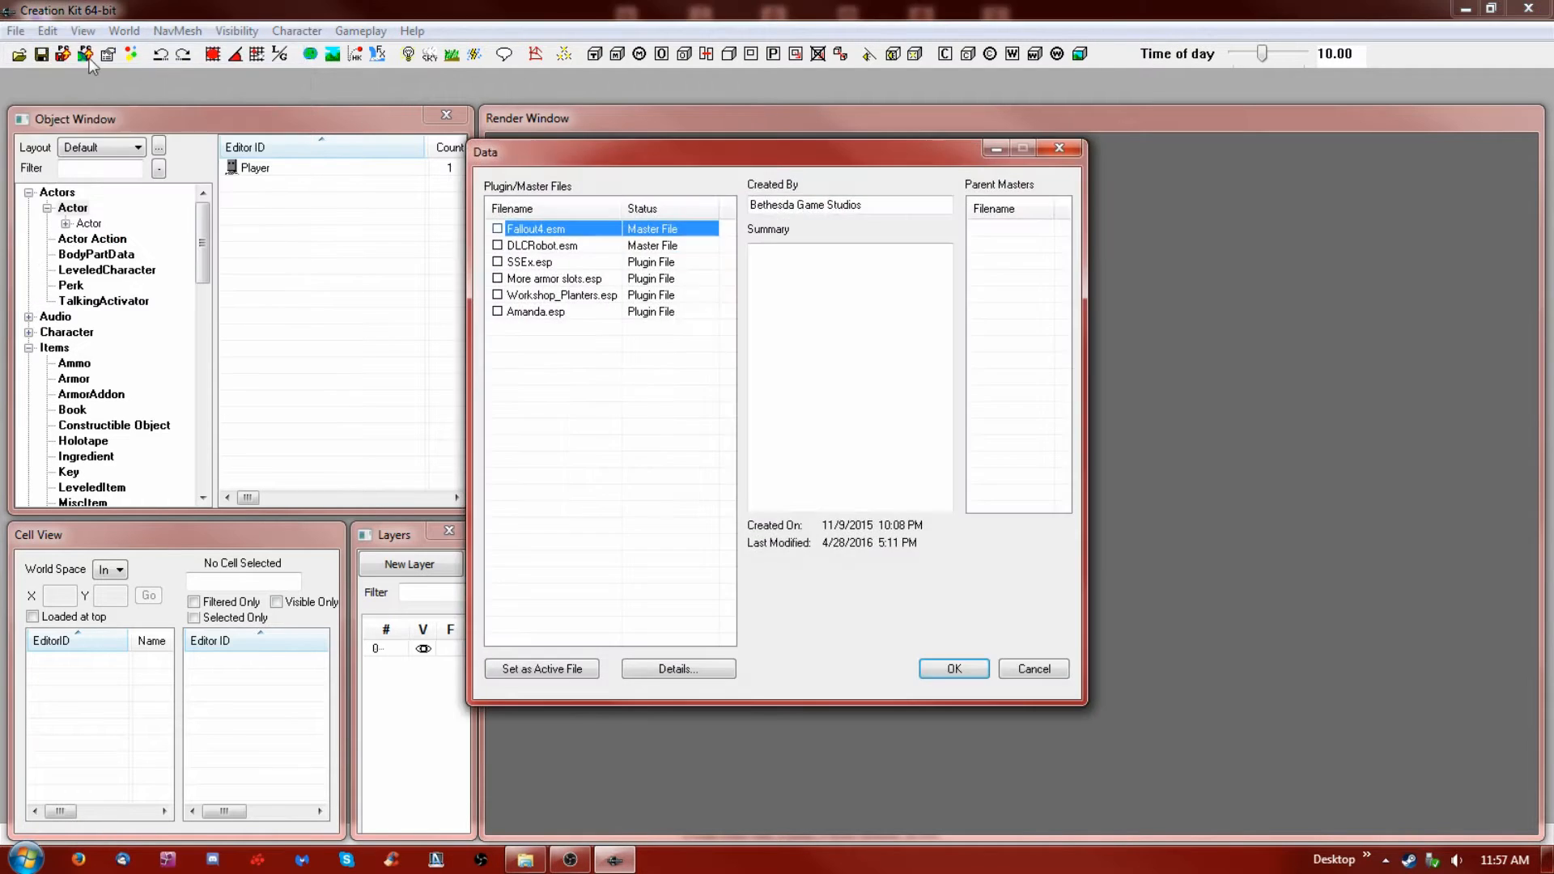
pyautogui.click(498, 229)
pyautogui.click(532, 311)
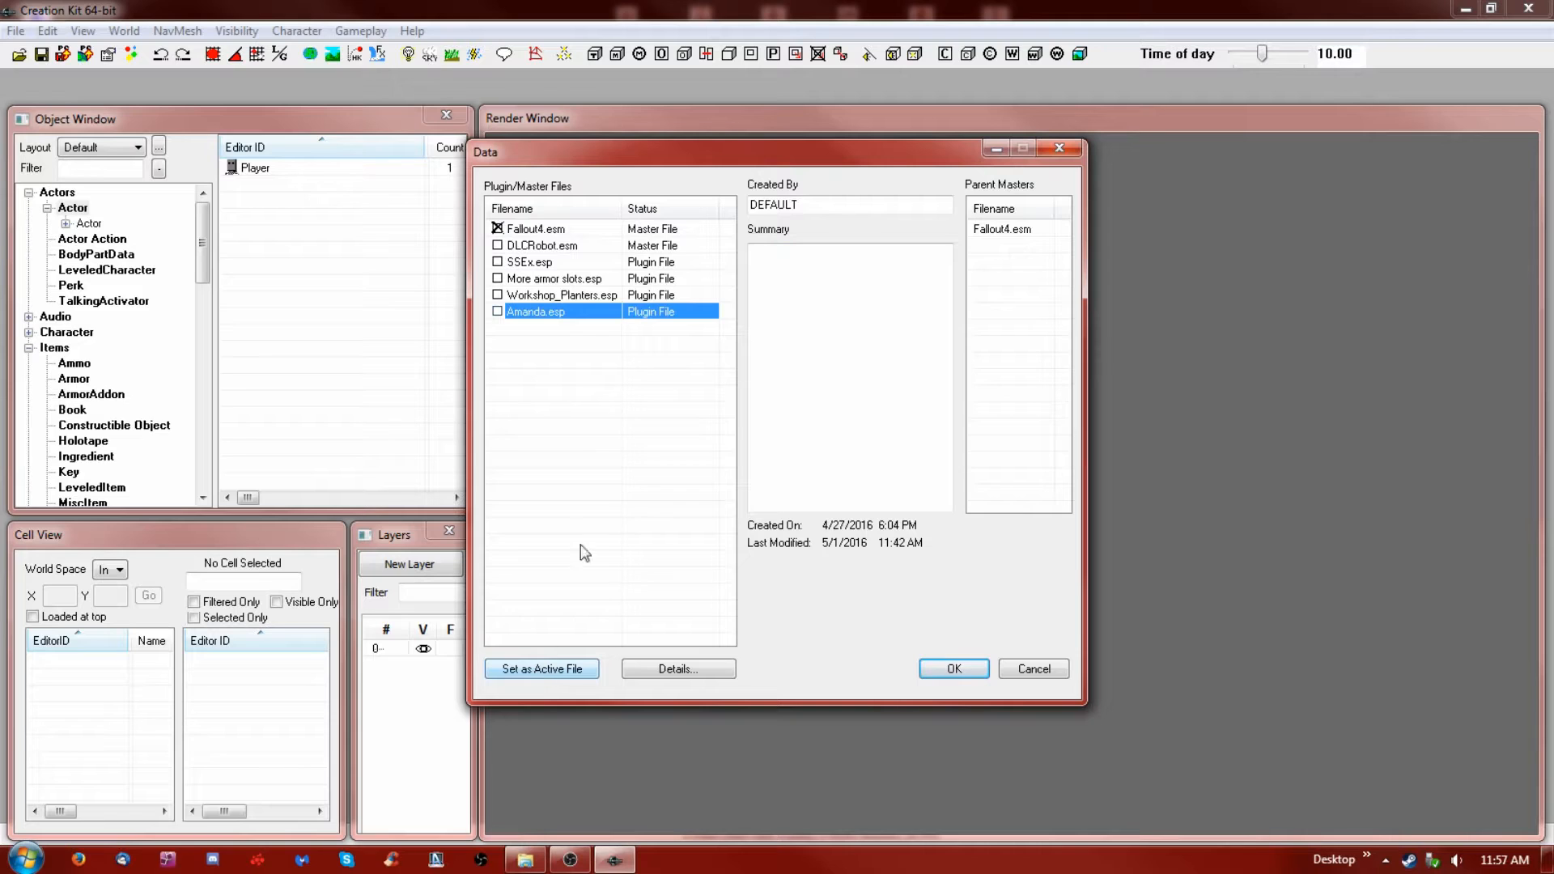
pyautogui.click(544, 670)
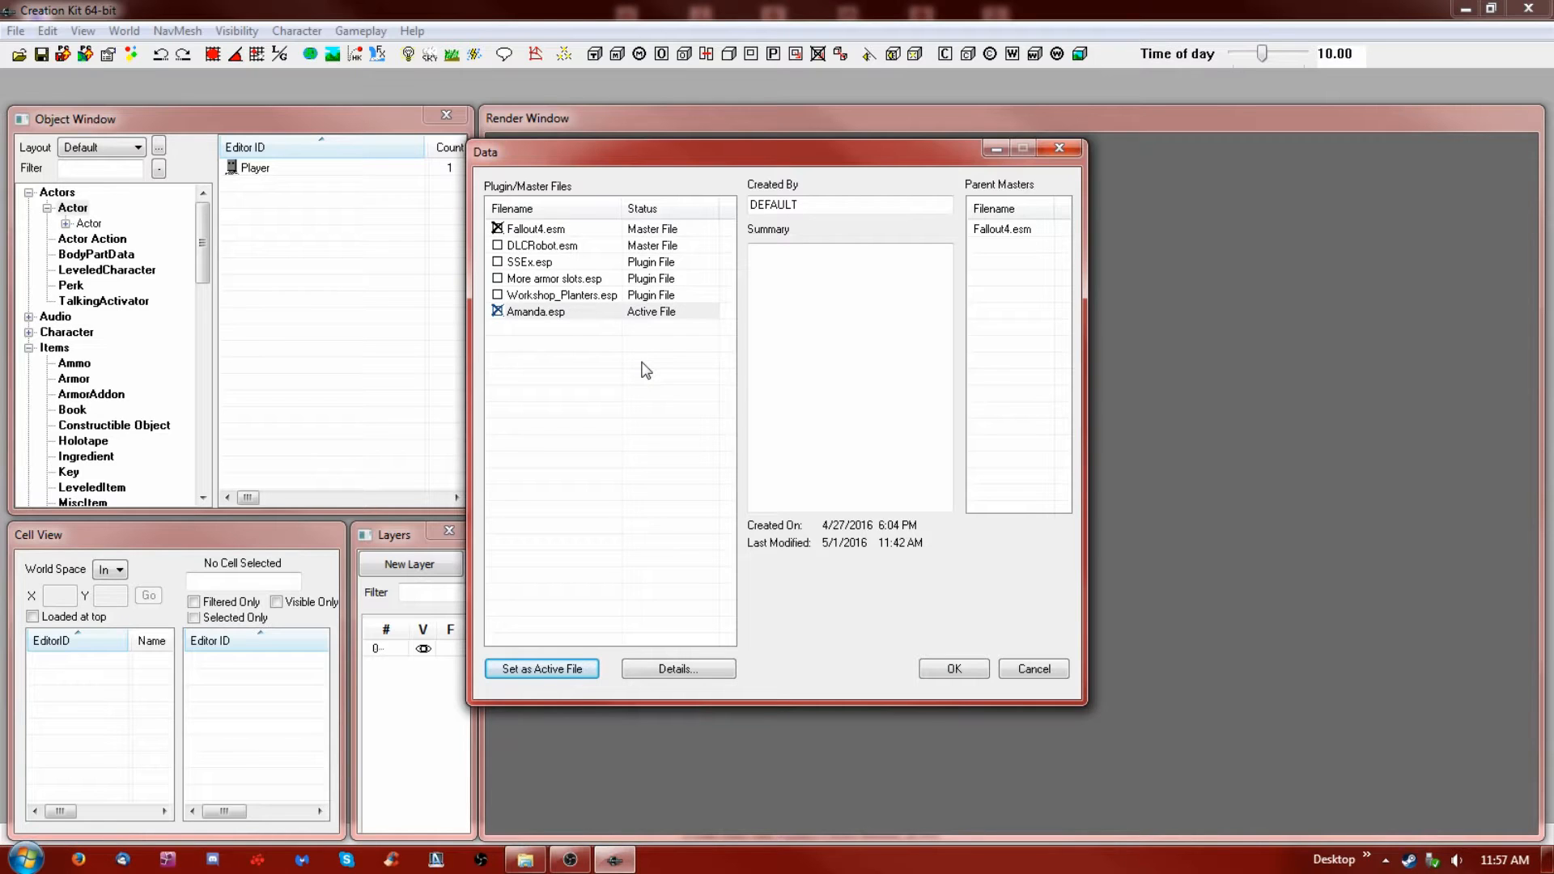
pyautogui.click(955, 670)
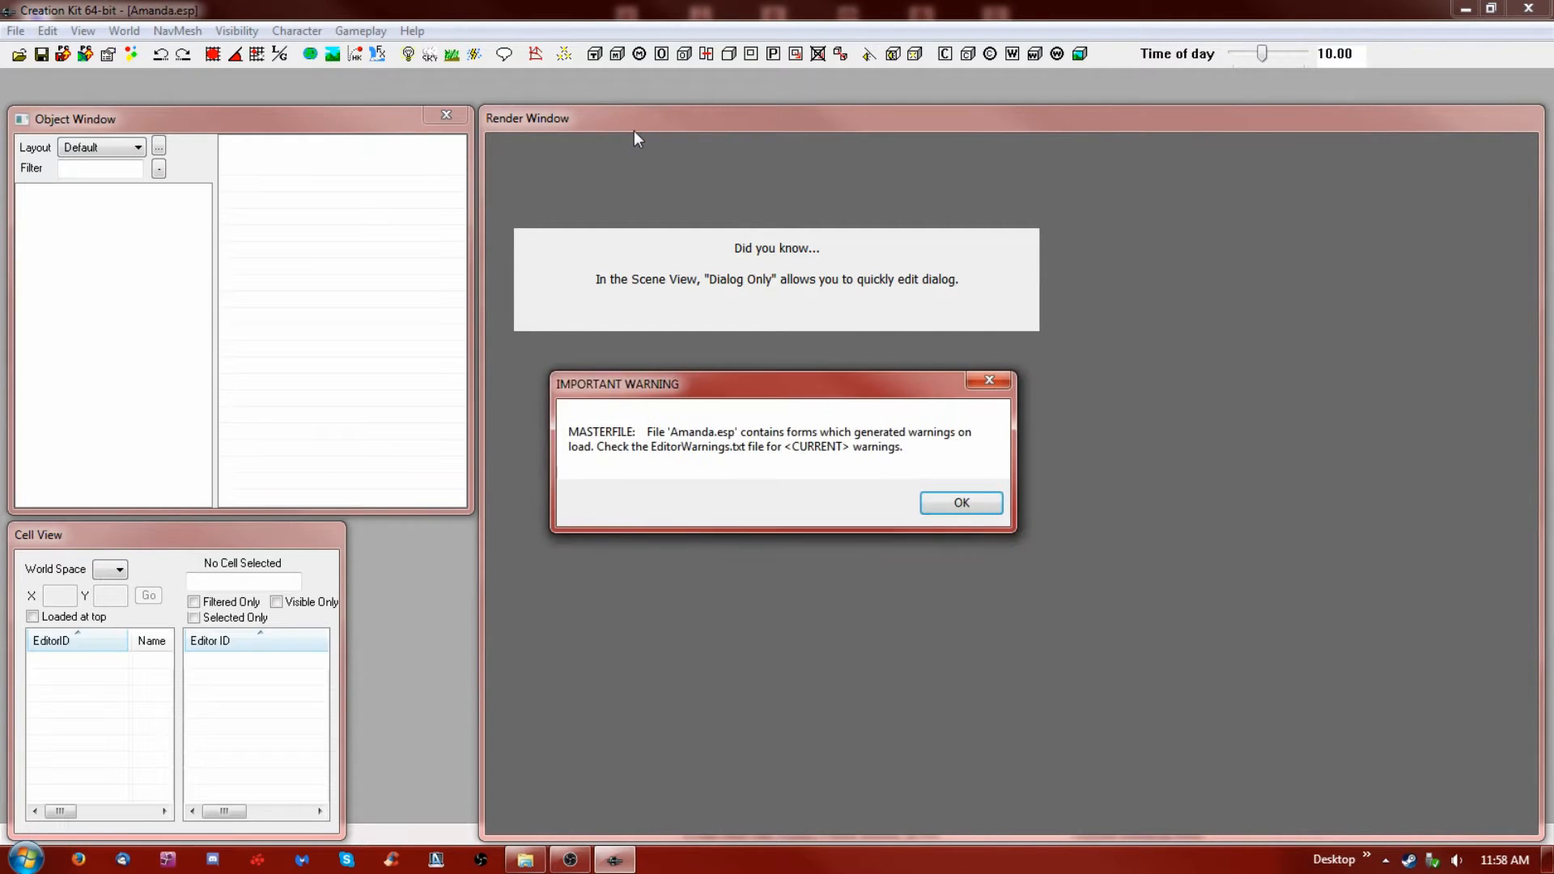
pyautogui.click(971, 507)
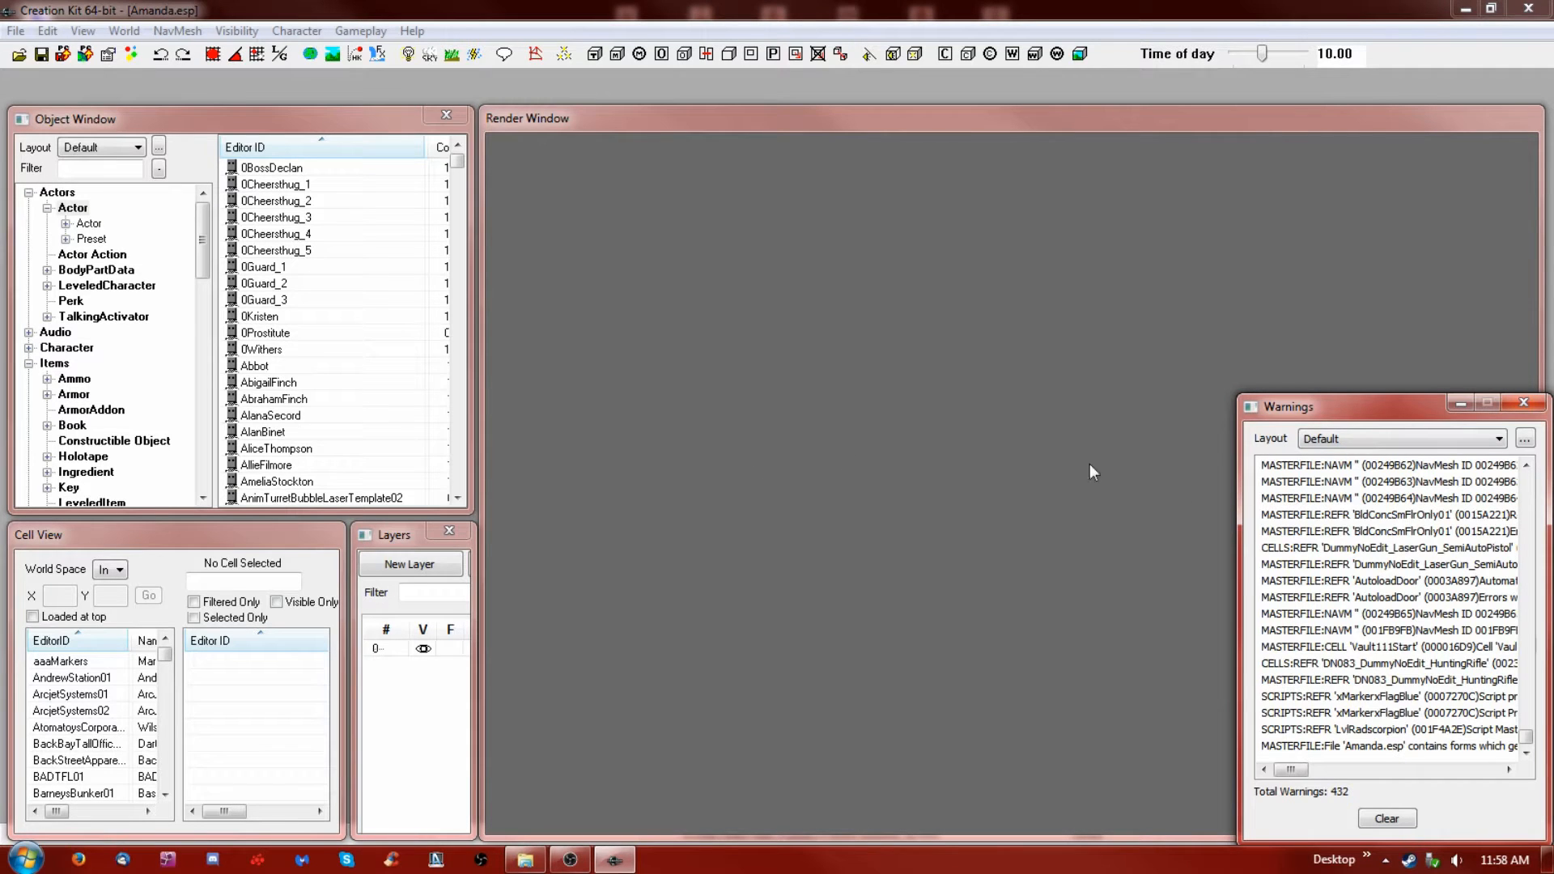
pyautogui.moveTo(1528, 736)
pyautogui.mouseDown()
pyautogui.moveTo(1530, 455)
pyautogui.moveTo(1531, 759)
pyautogui.mouseUp()
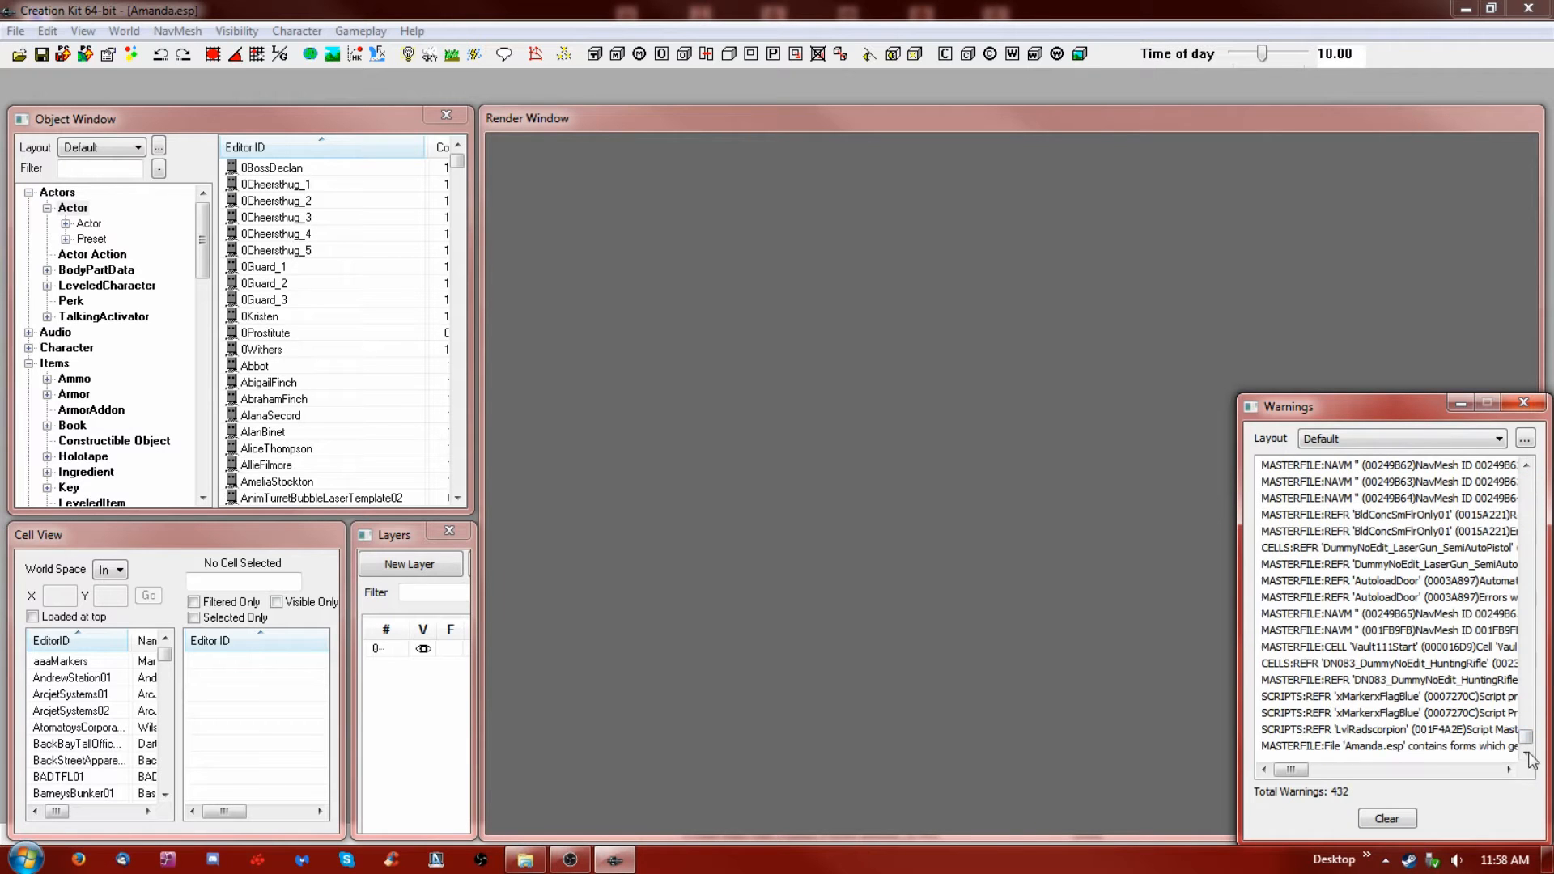
pyautogui.click(1114, 124)
# Examine the custom actors from 0BossDeclan to 0Withers in the Object Window's Actor category
pyautogui.click(292, 125)
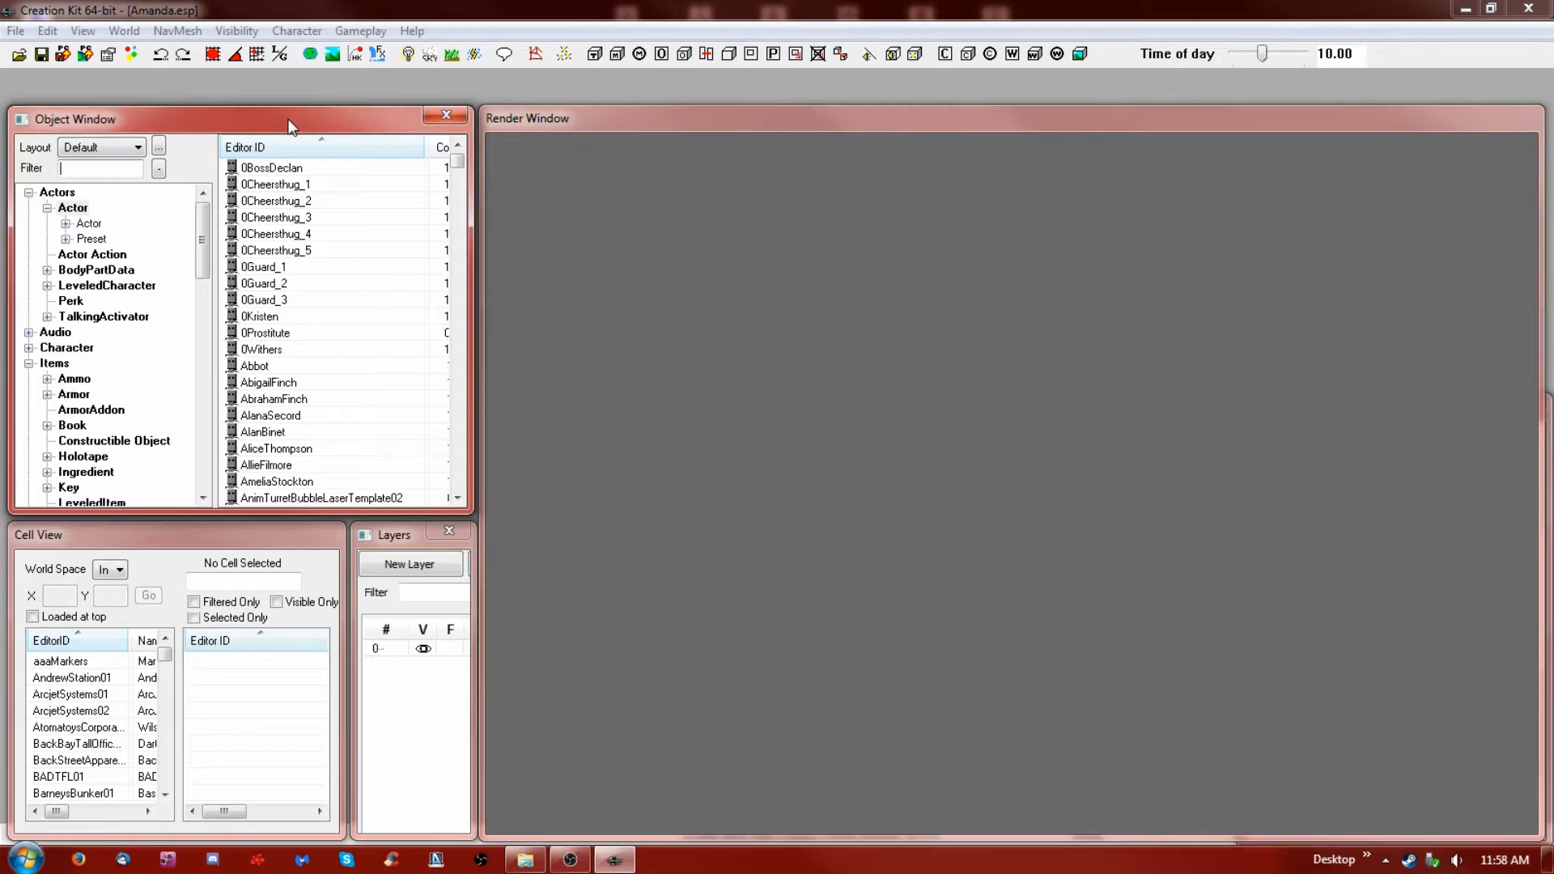
pyautogui.click(285, 169)
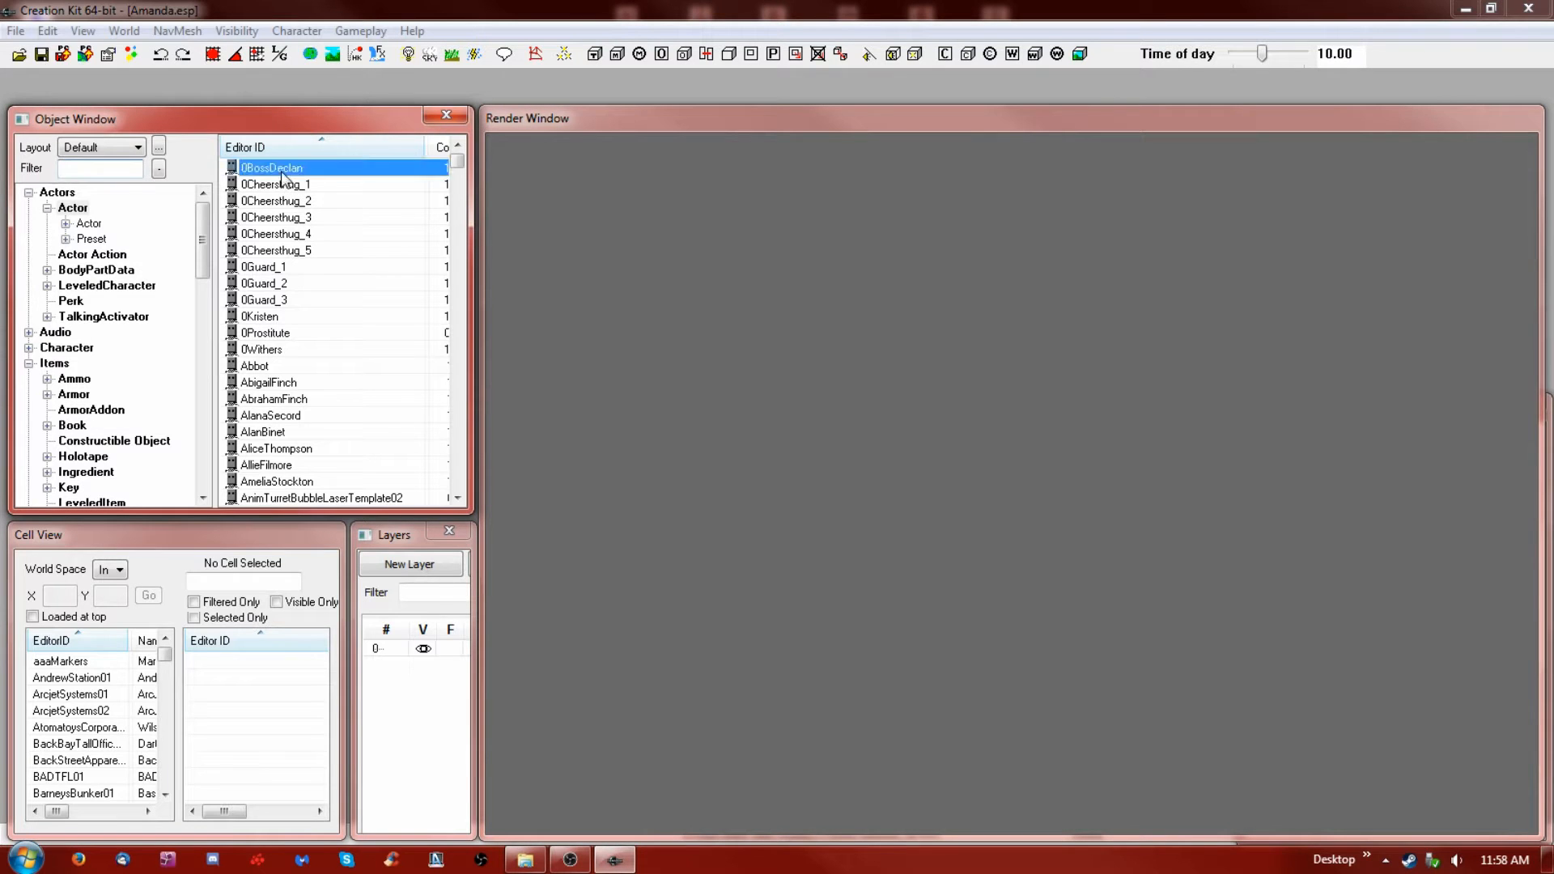
pyautogui.press('Down')
pyautogui.click(289, 219)
pyautogui.click(294, 250)
pyautogui.click(291, 285)
pyautogui.click(276, 301)
pyautogui.click(264, 349)
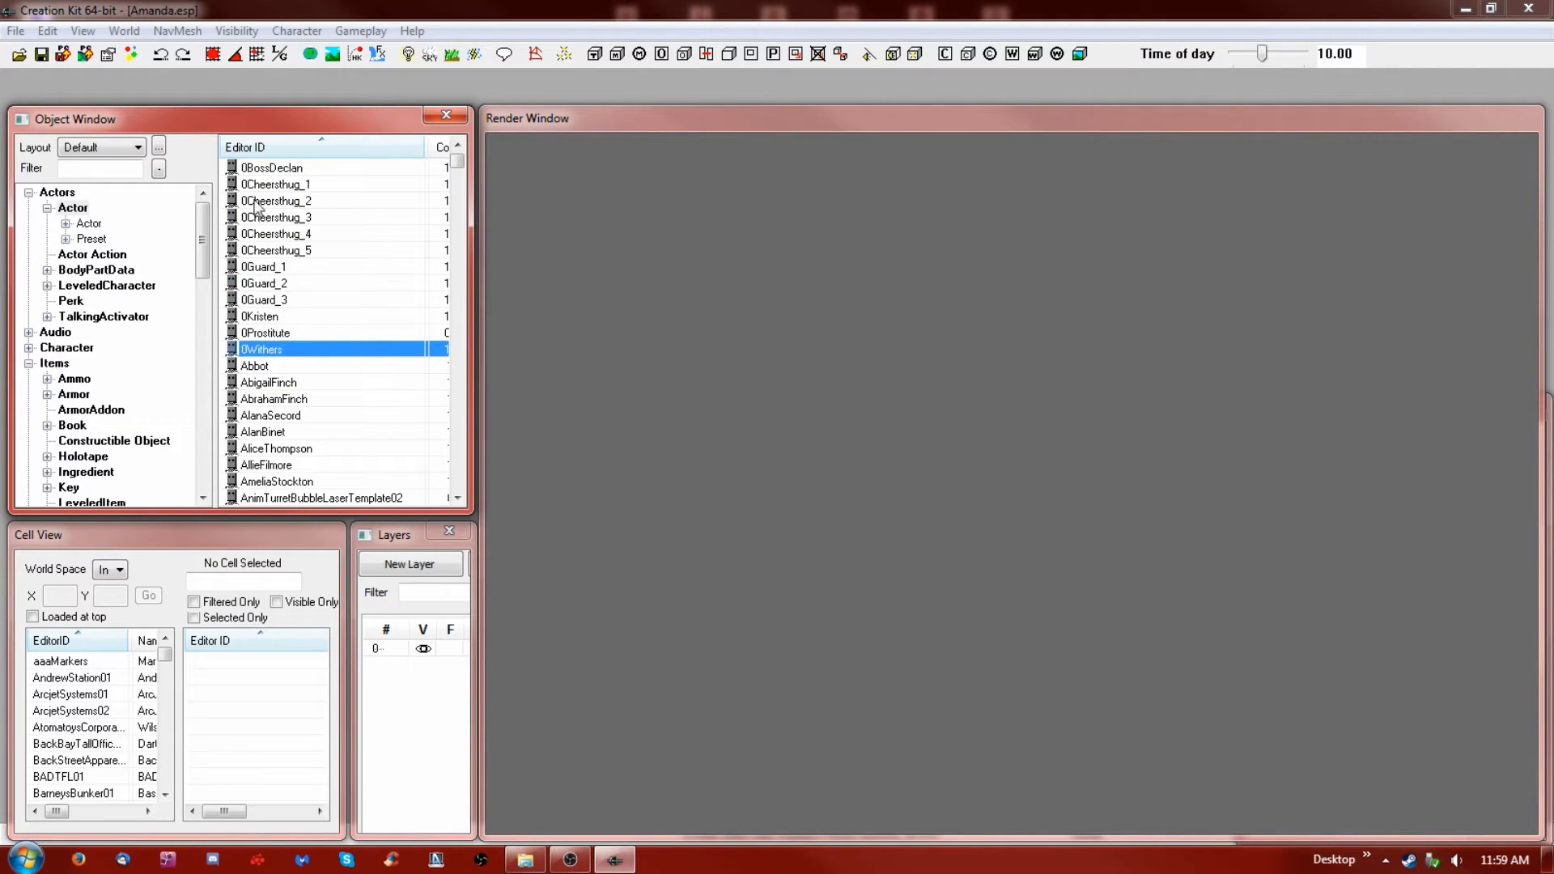
pyautogui.click(460, 150)
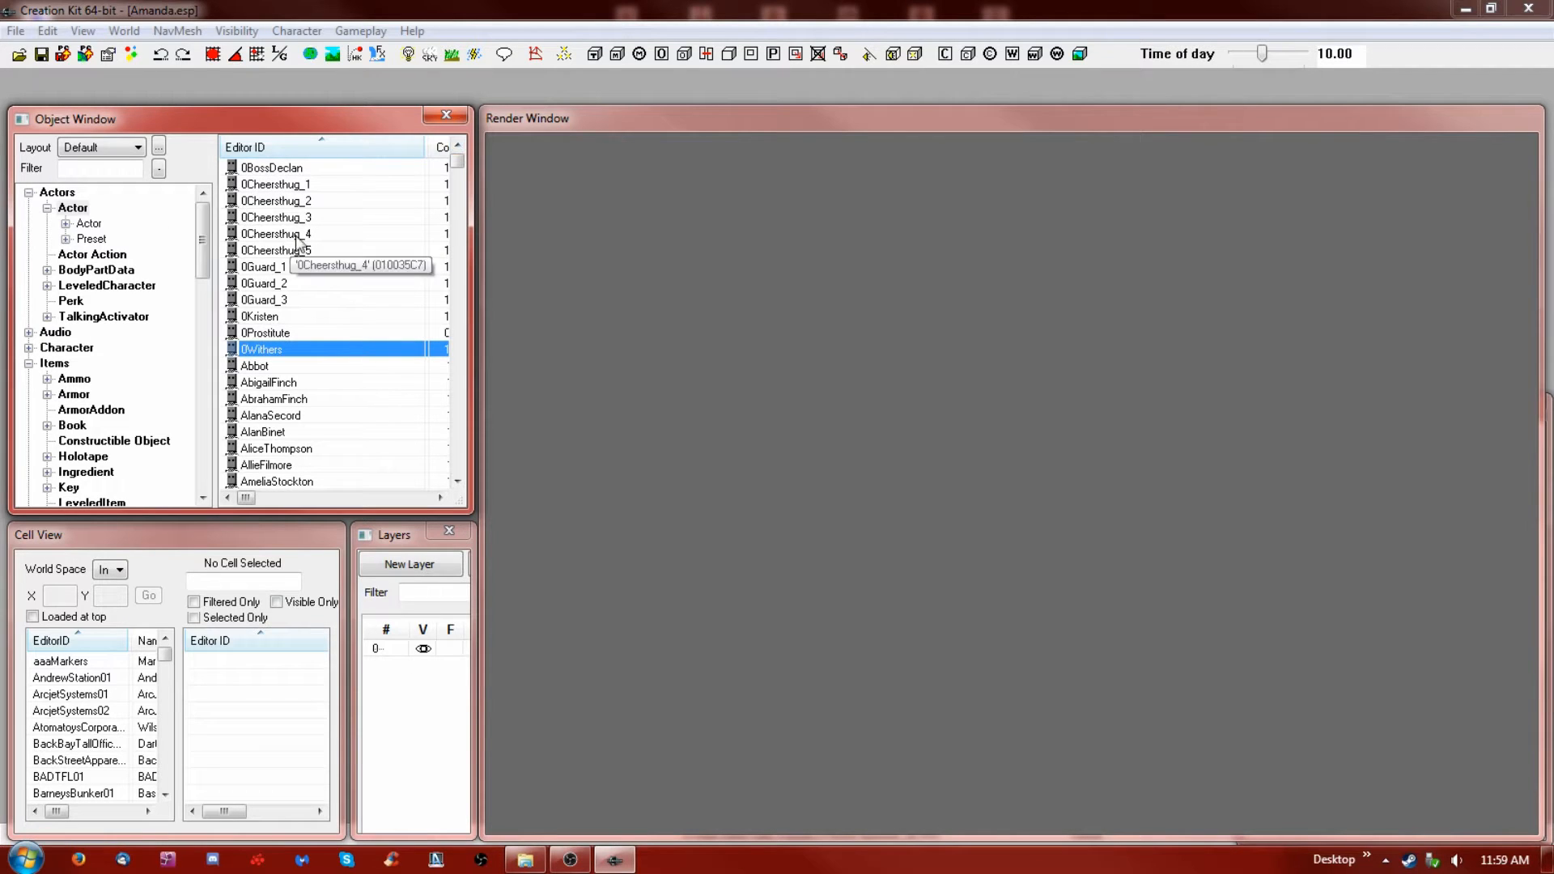
pyautogui.click(73, 208)
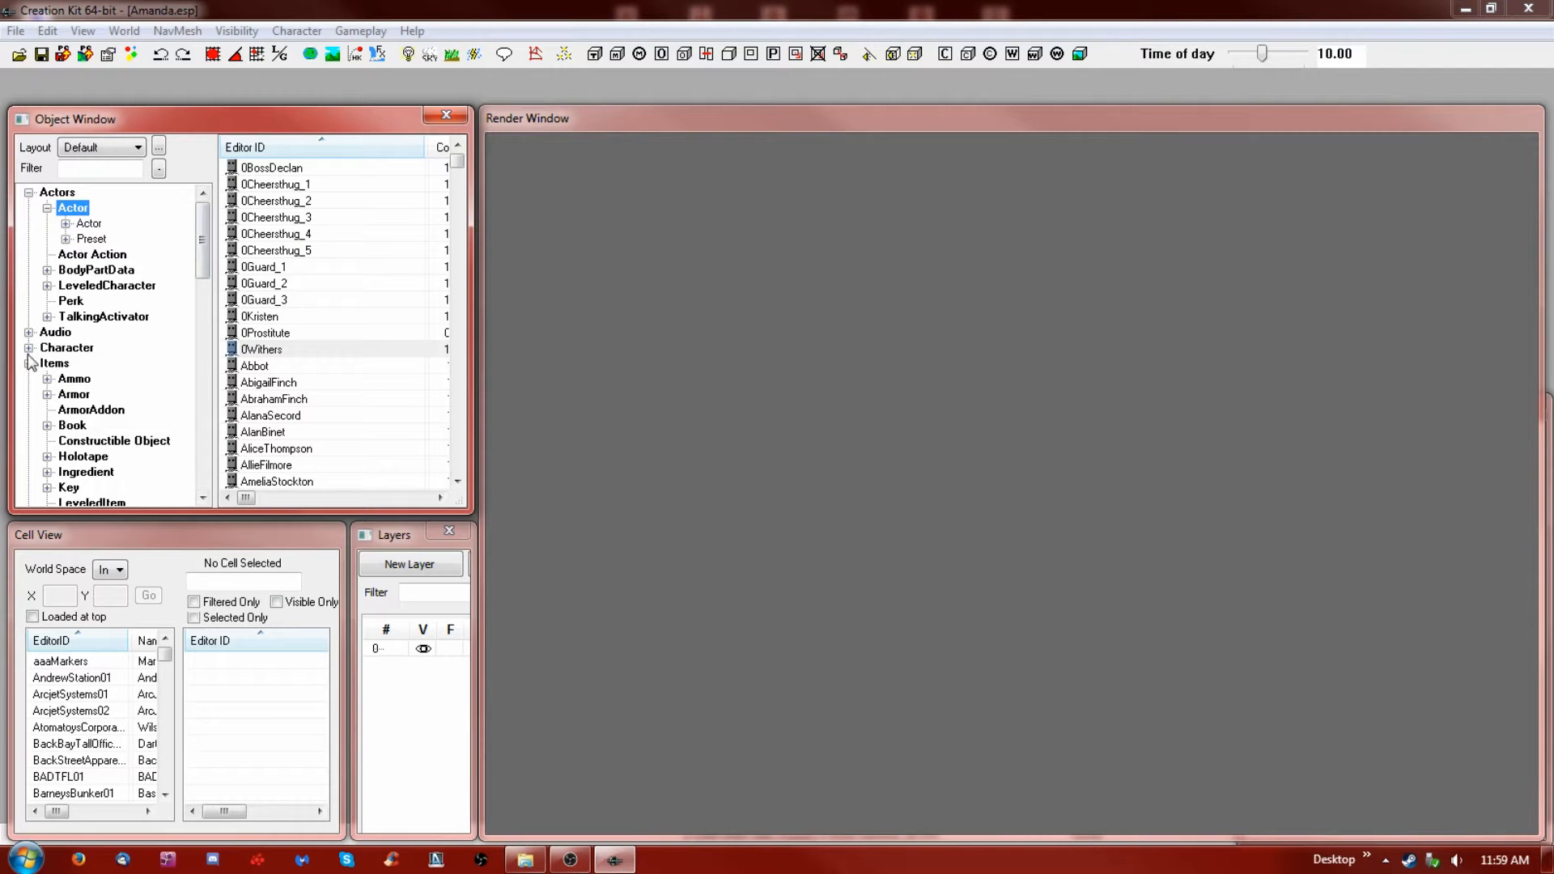
# Look through the full list of records in the Actor category and return to its beginning
pyautogui.click(293, 203)
pyautogui.scroll(-20, 311, 381)
pyautogui.scroll(-14, 315, 392)
pyautogui.scroll(18, 322, 383)
pyautogui.scroll(20, 325, 384)
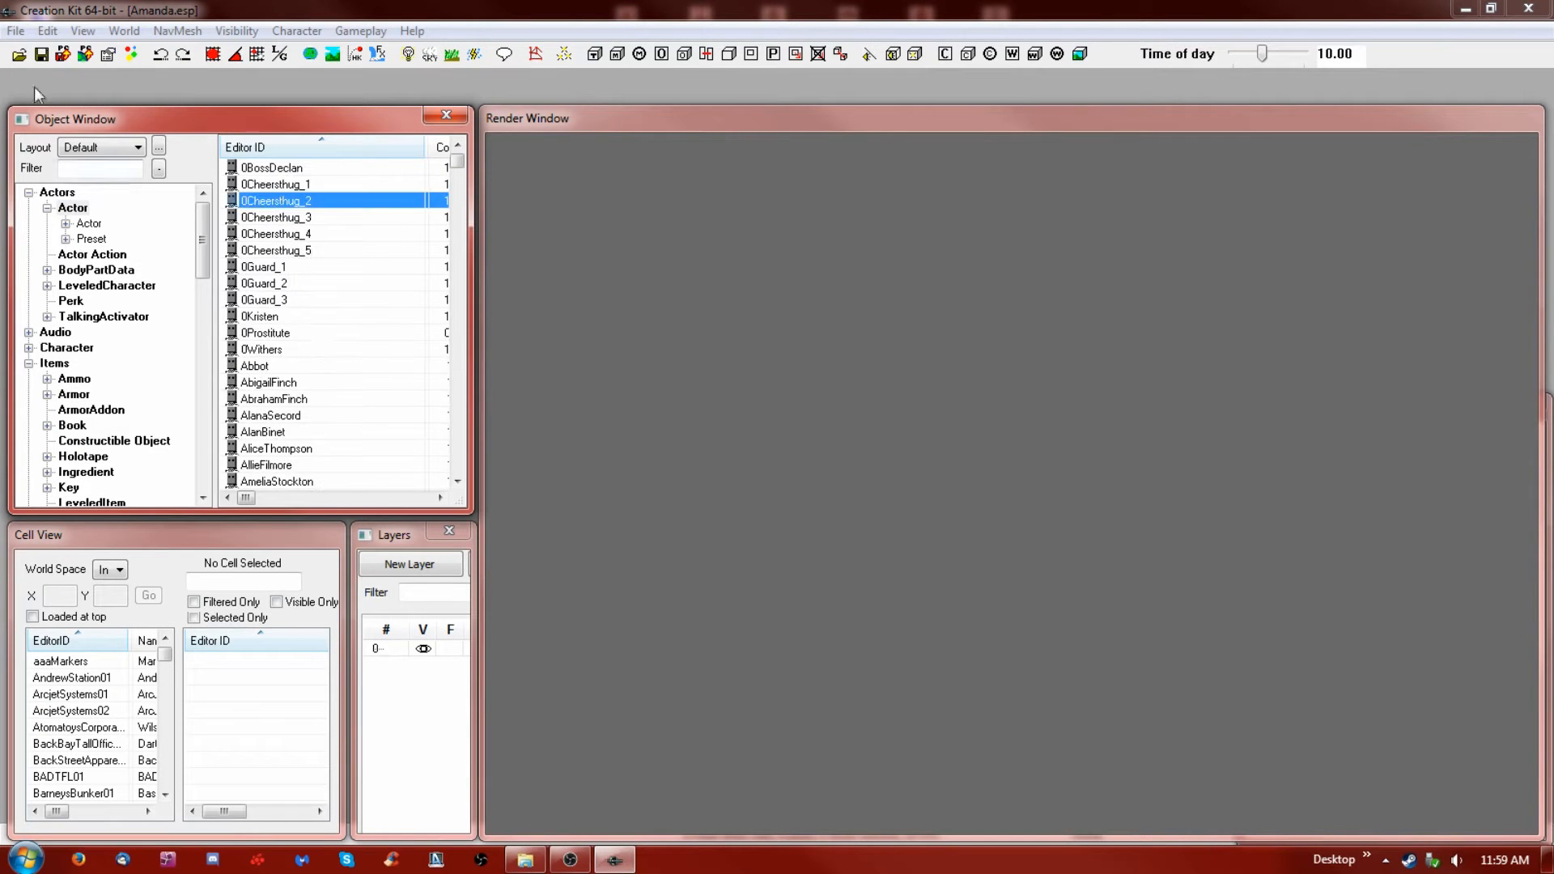
# View the Female presets of HumanRace under Actor, and collapse the Preset branch
pyautogui.click(66, 239)
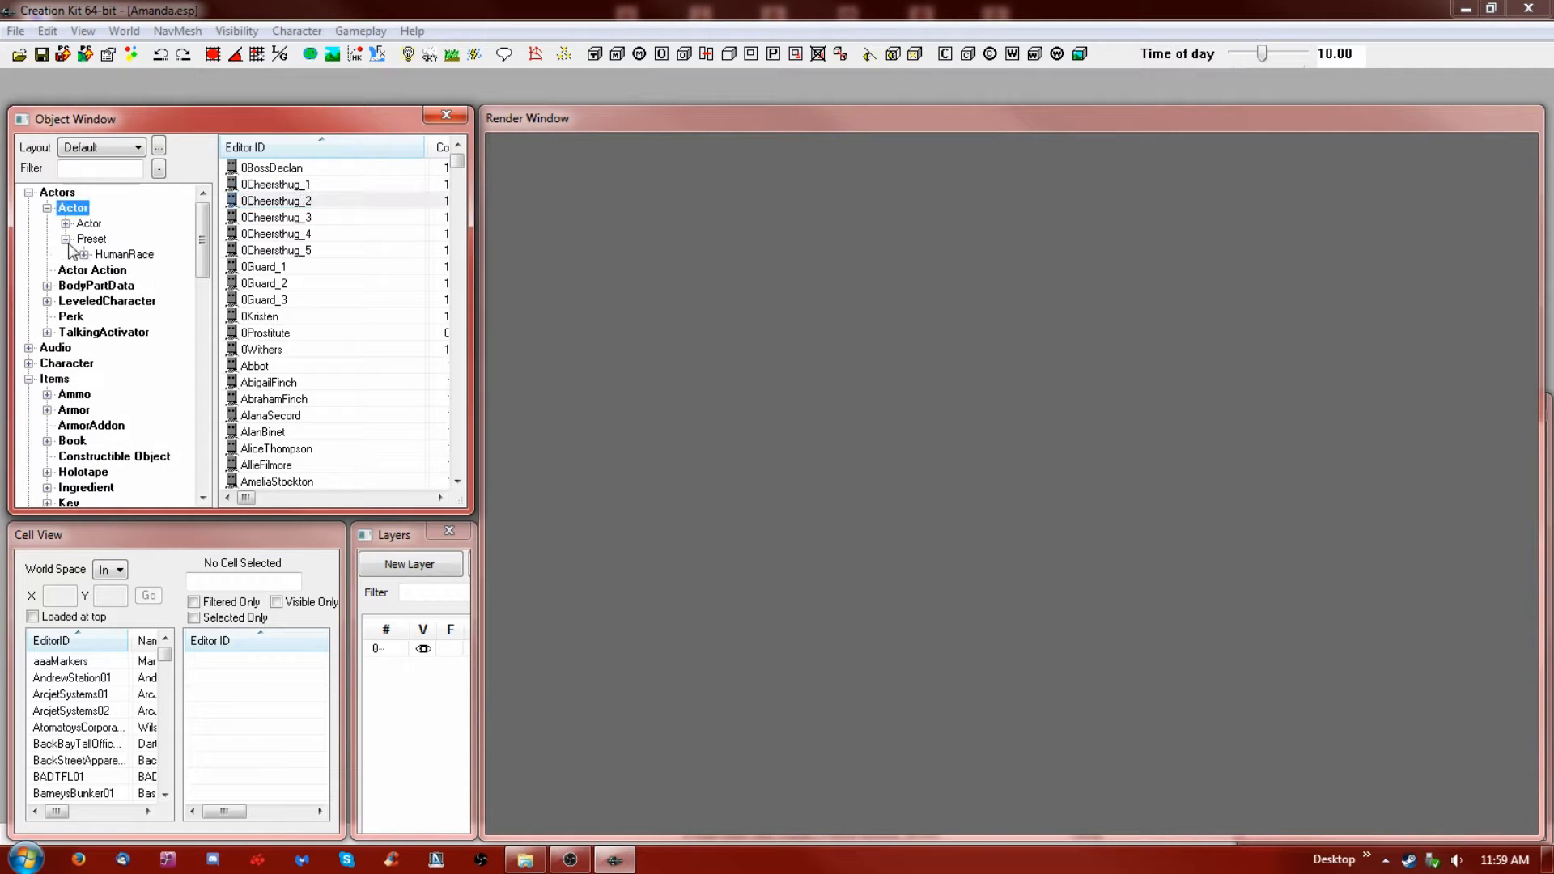
pyautogui.click(84, 254)
pyautogui.click(129, 270)
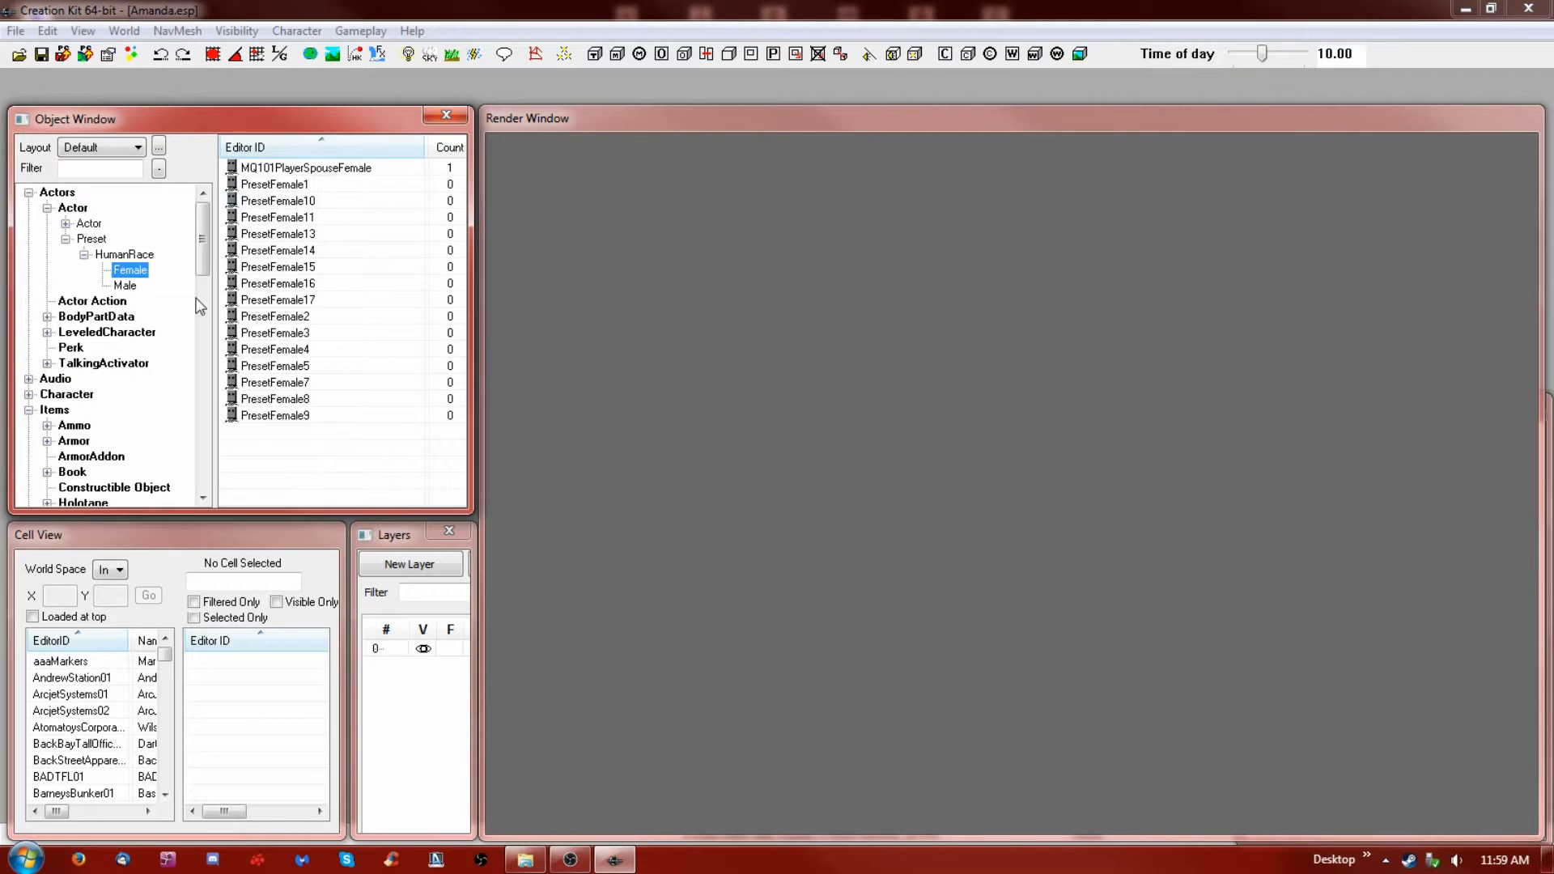
pyautogui.click(66, 239)
# View the BodyPartData records and look over the object categories from Actors down to Miscellaneous
pyautogui.click(105, 274)
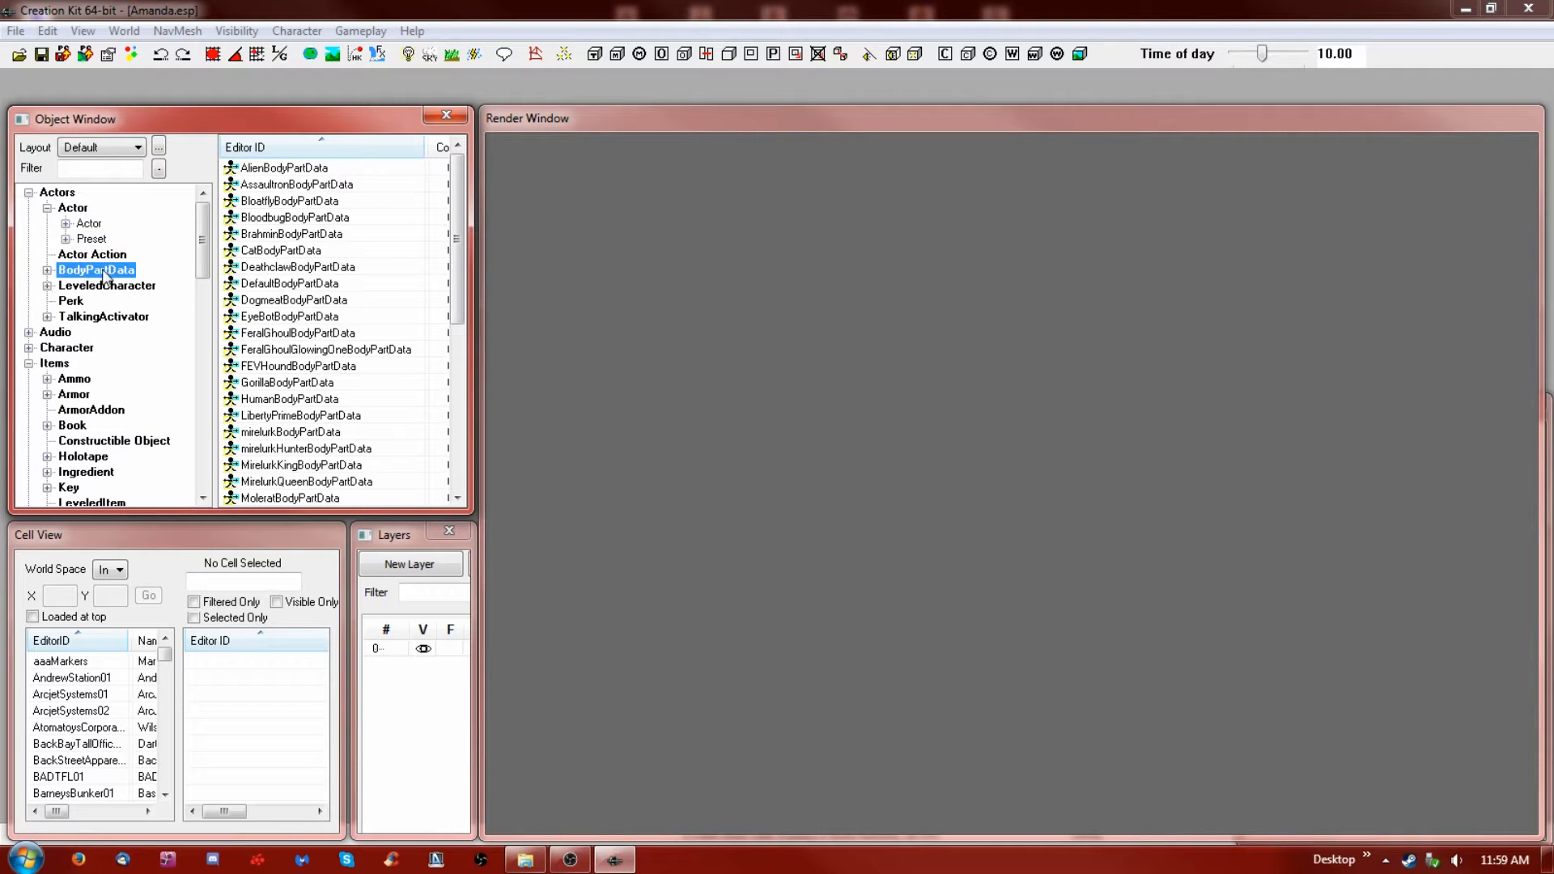
pyautogui.scroll(-1, 137, 315)
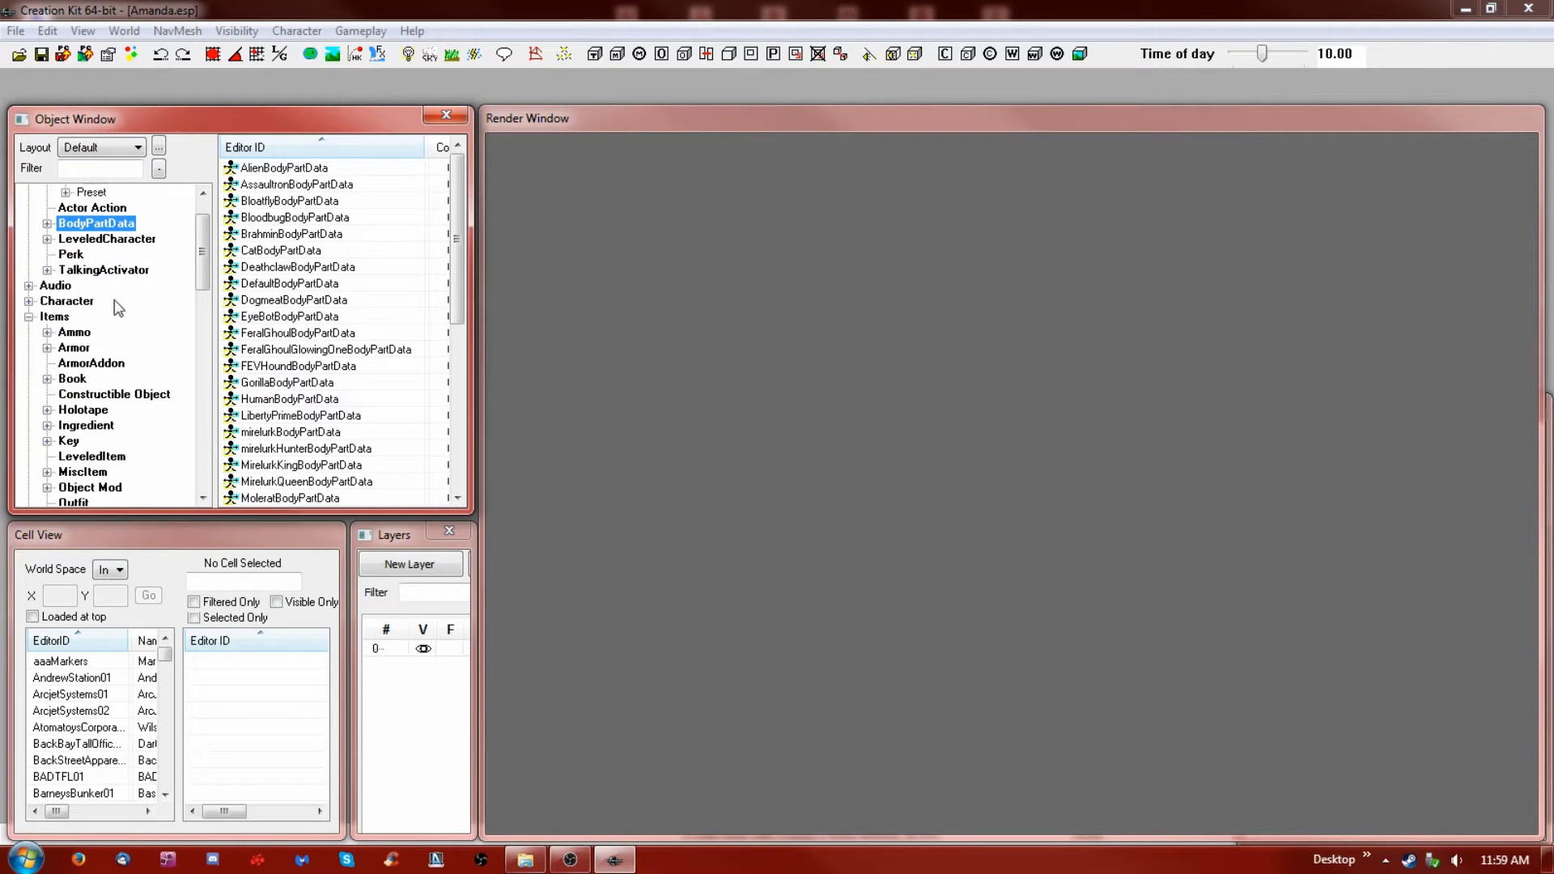
pyautogui.scroll(-1, 113, 291)
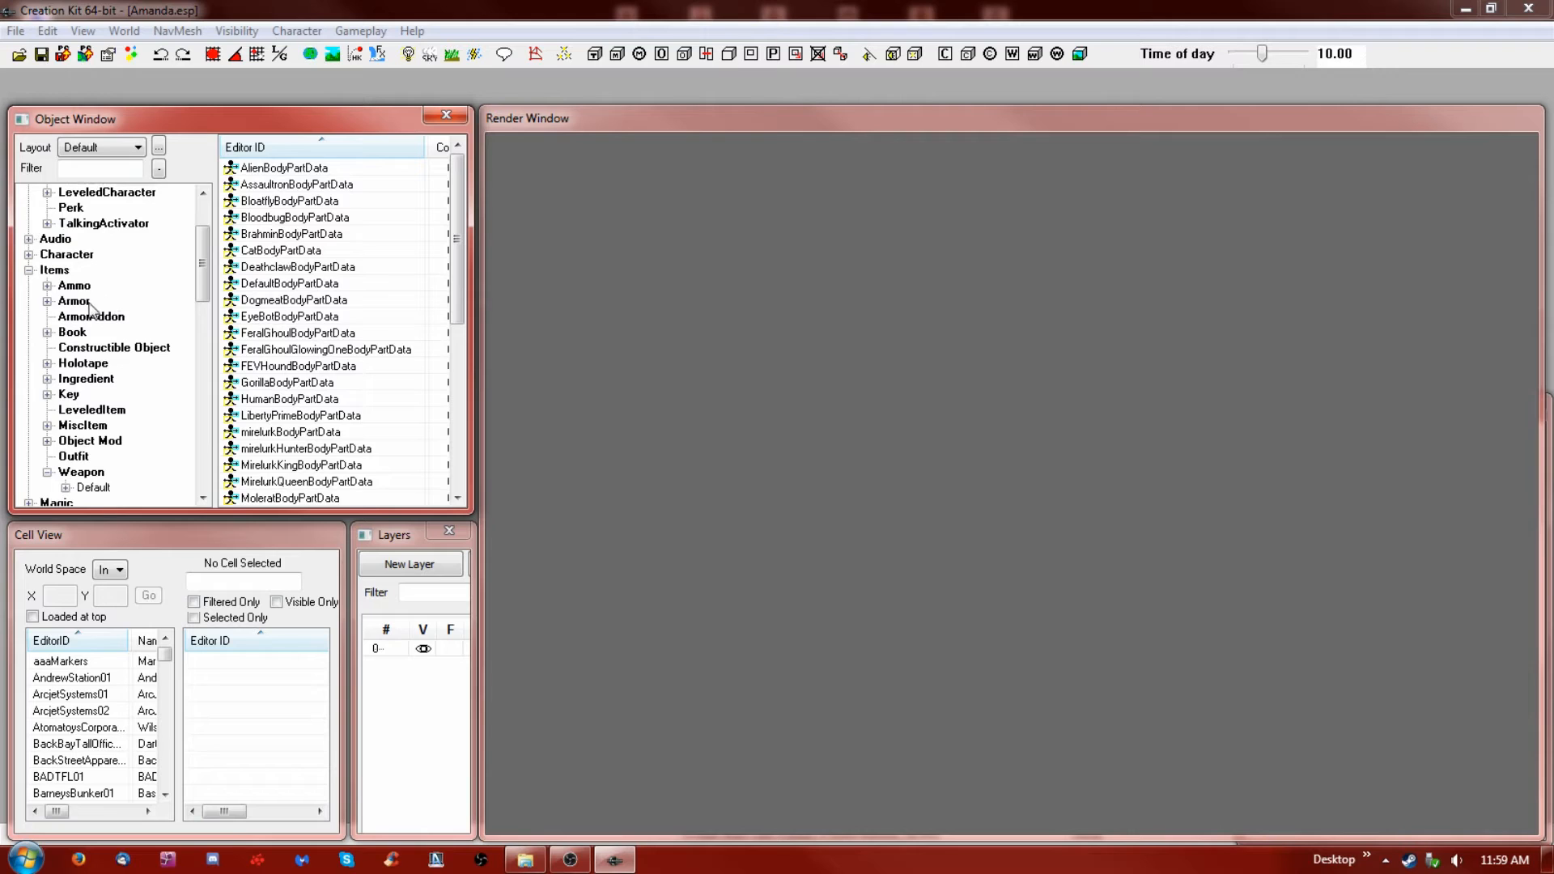
pyautogui.scroll(-2, 92, 309)
pyautogui.scroll(-1, 118, 313)
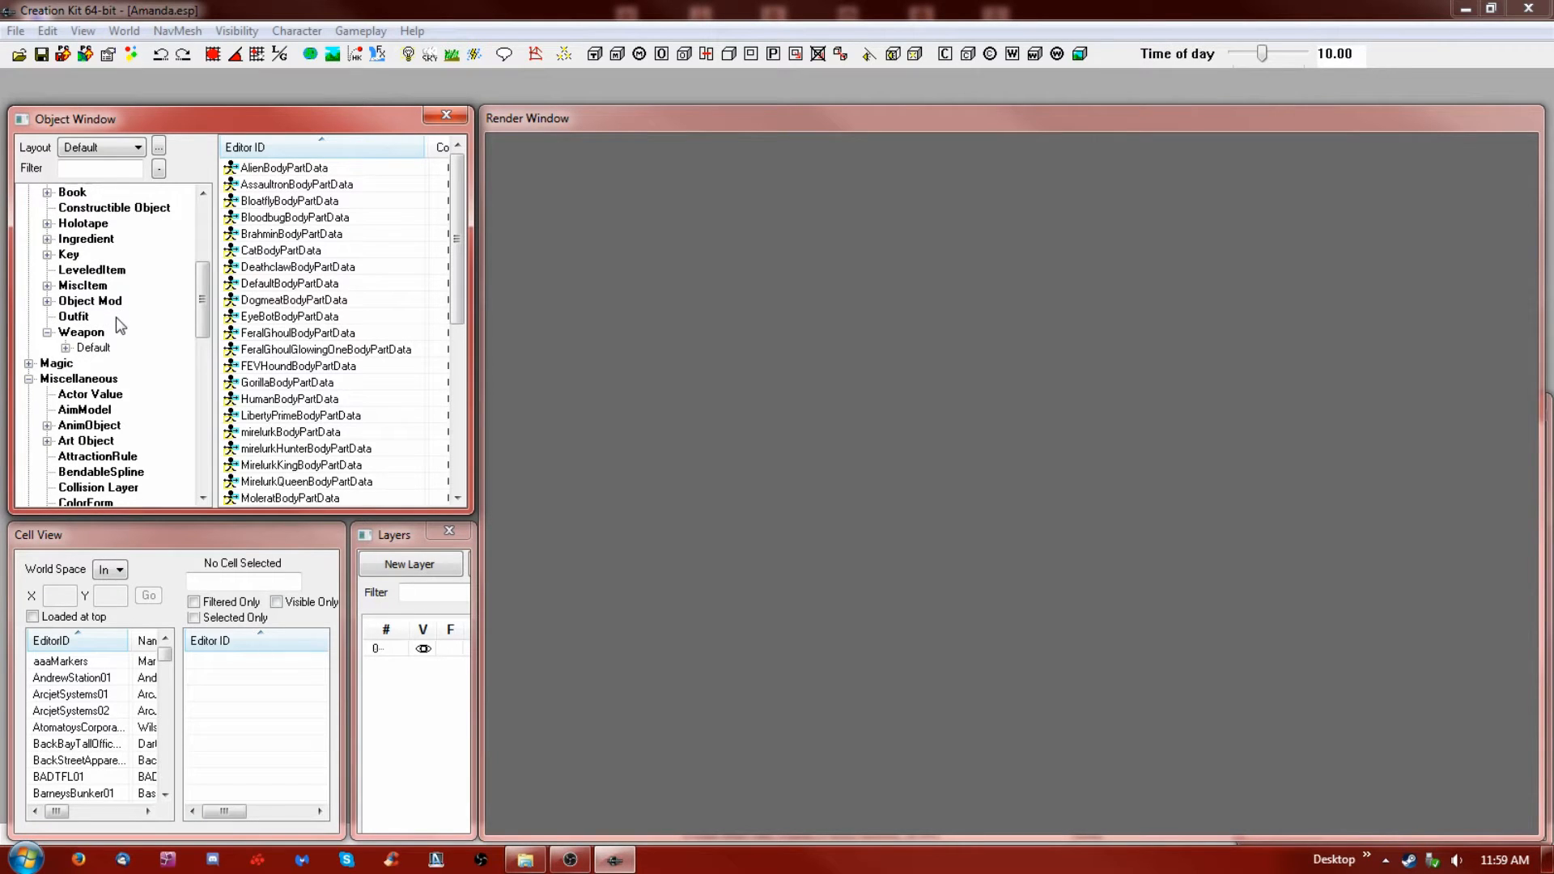
pyautogui.scroll(4, 120, 324)
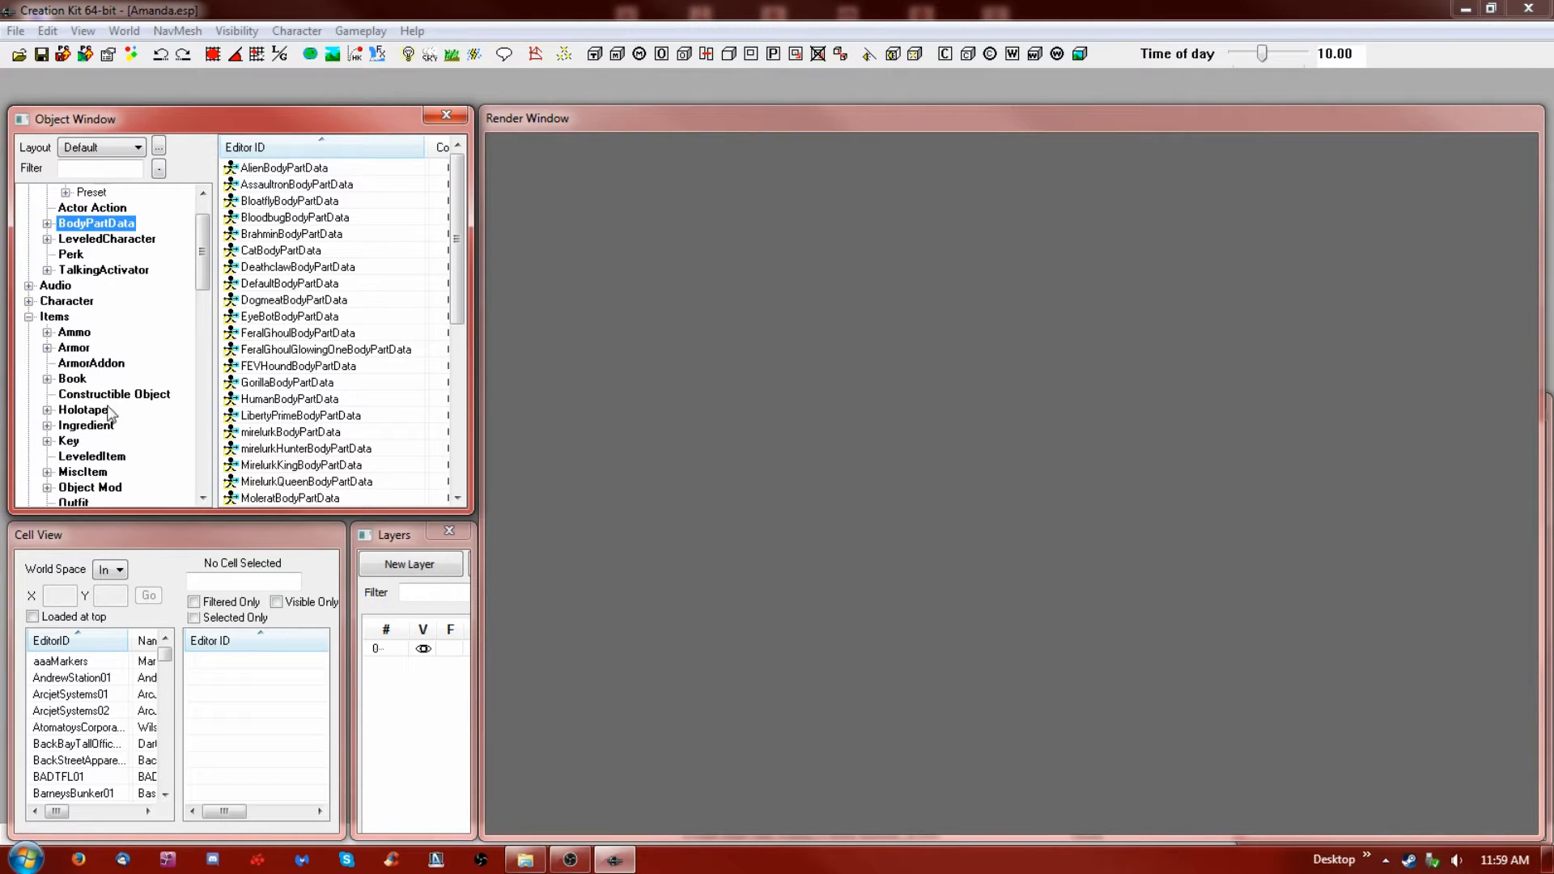
# View the Book records in the Items category
pyautogui.click(77, 381)
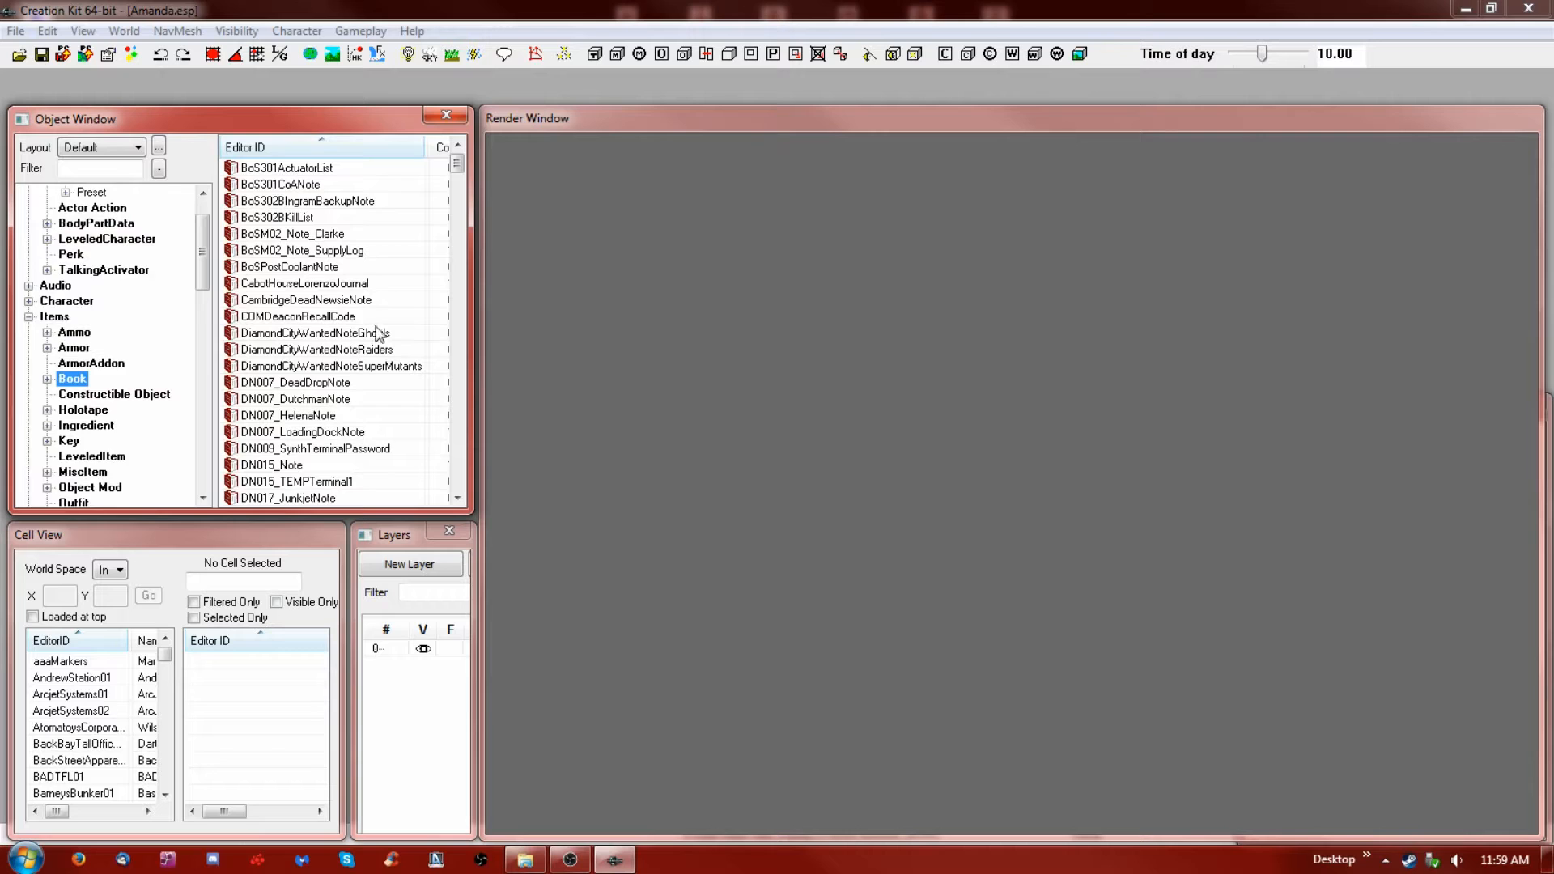
pyautogui.scroll(-3, 374, 356)
pyautogui.scroll(1, 325, 363)
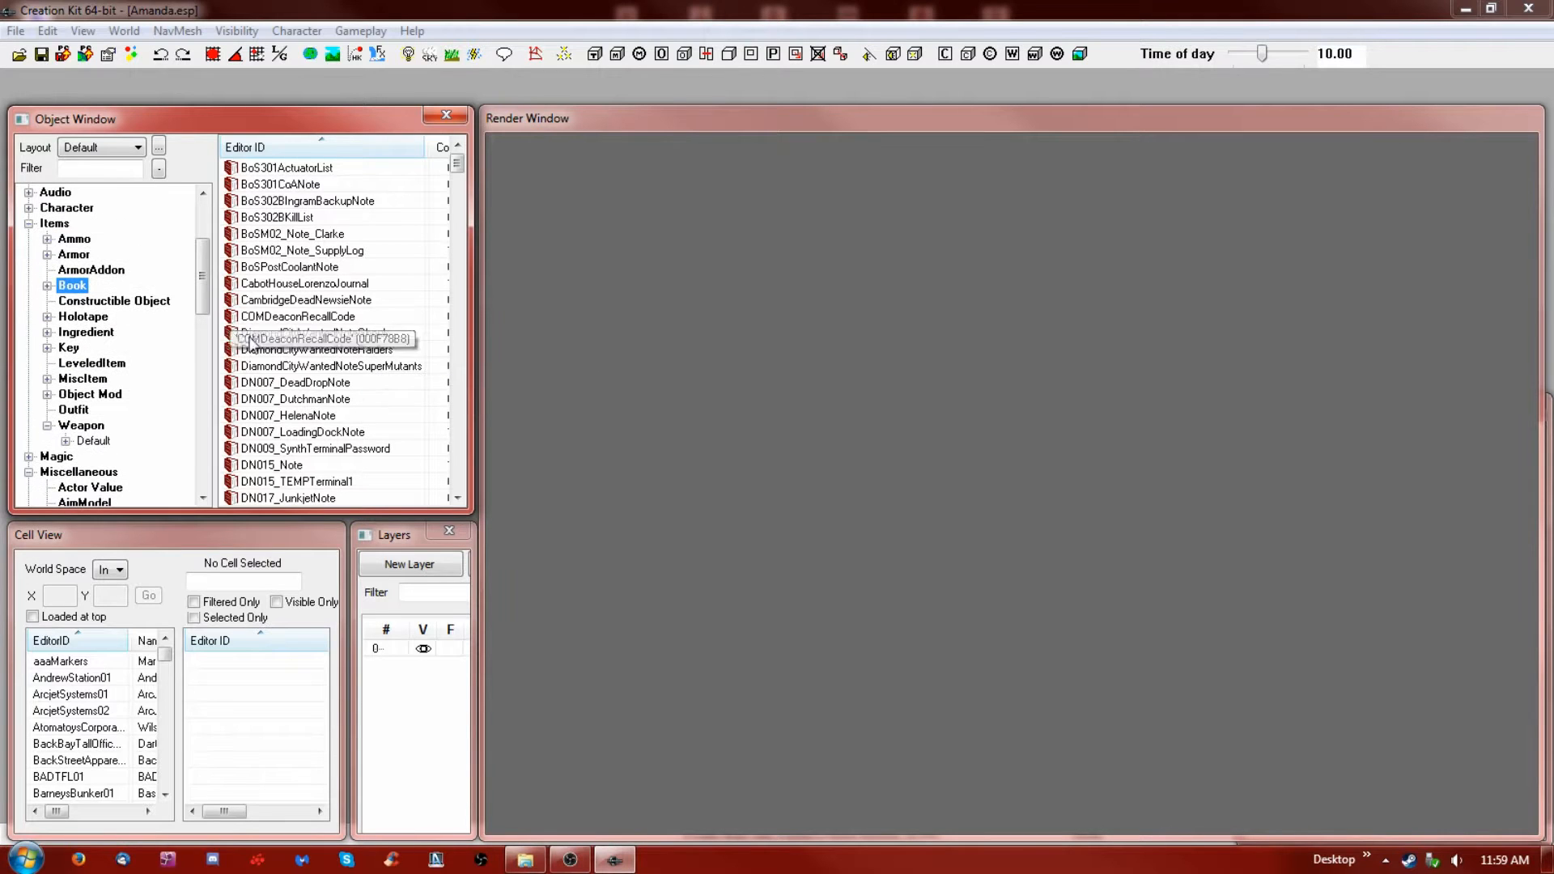
# Inspect the Ingredient branch down to its CopperPipe entry, and collapse it
pyautogui.click(79, 332)
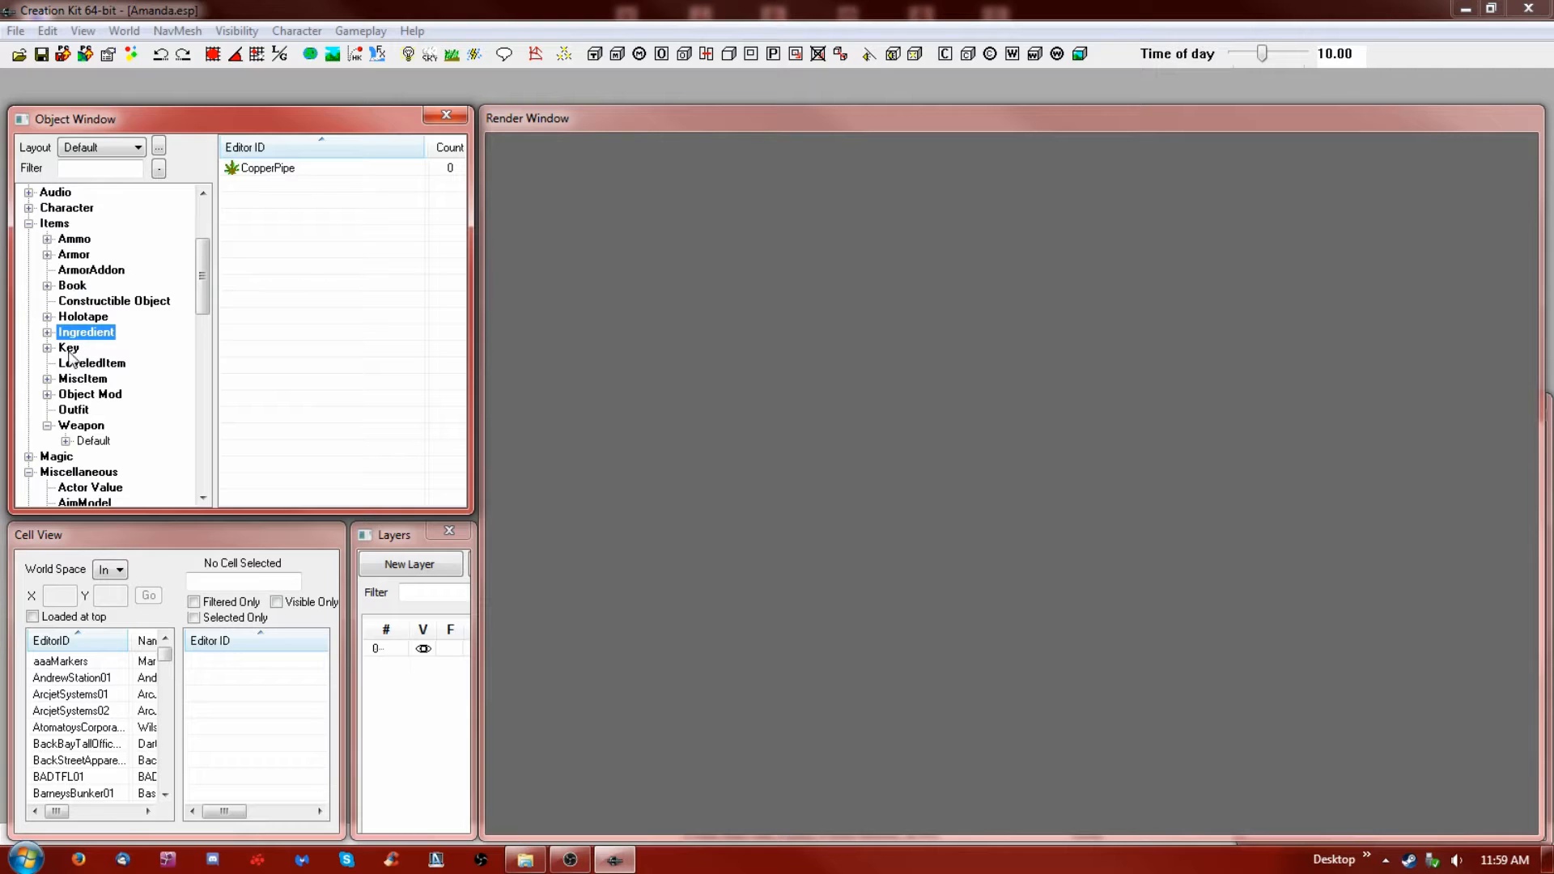
pyautogui.click(47, 333)
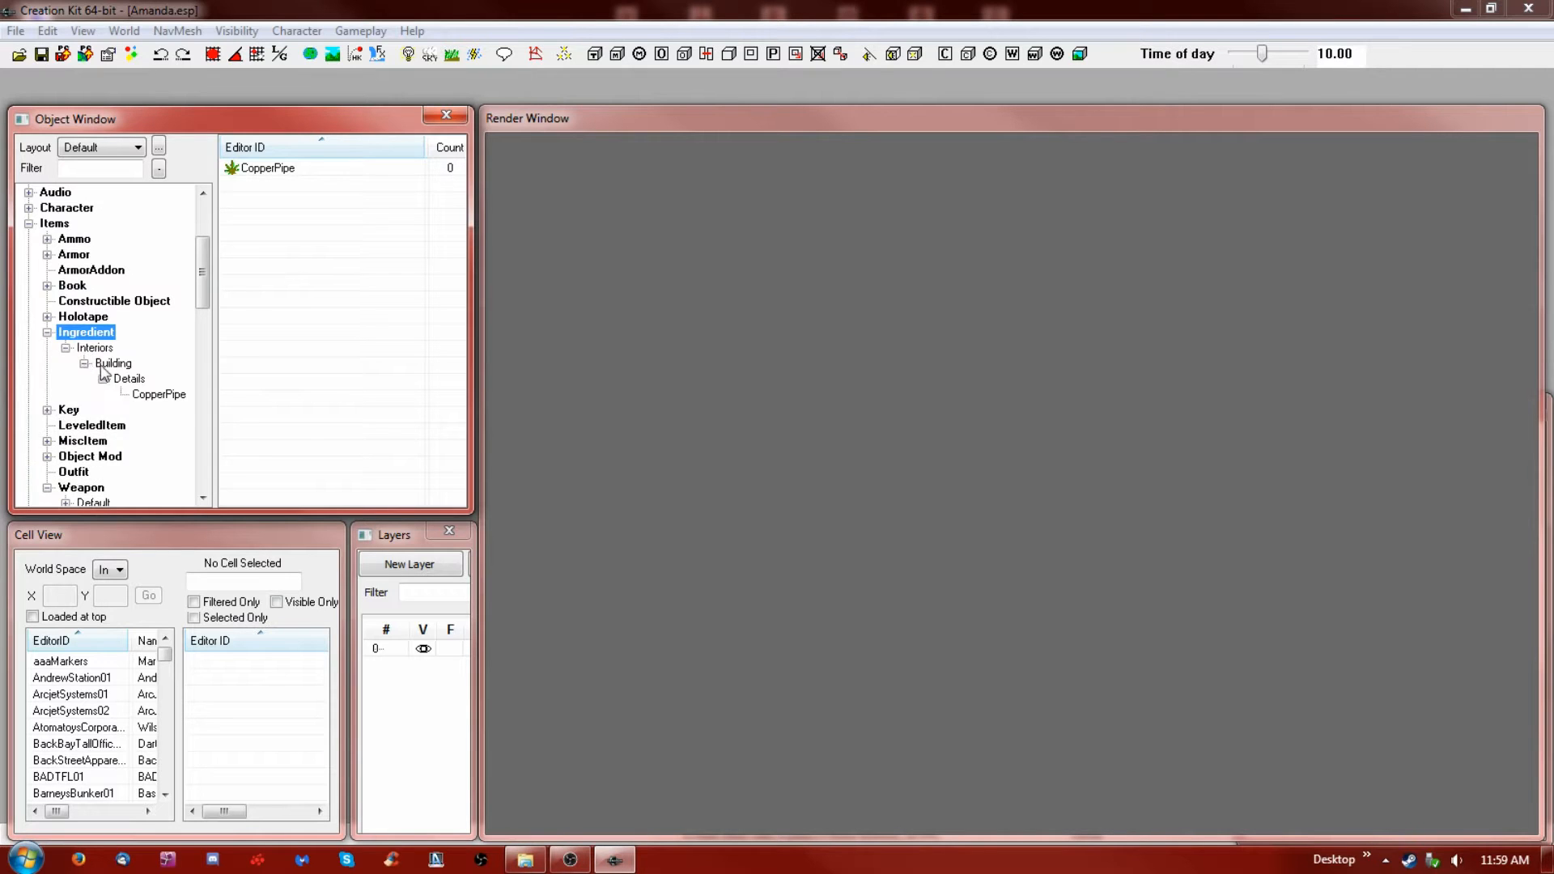
pyautogui.click(146, 394)
pyautogui.click(94, 348)
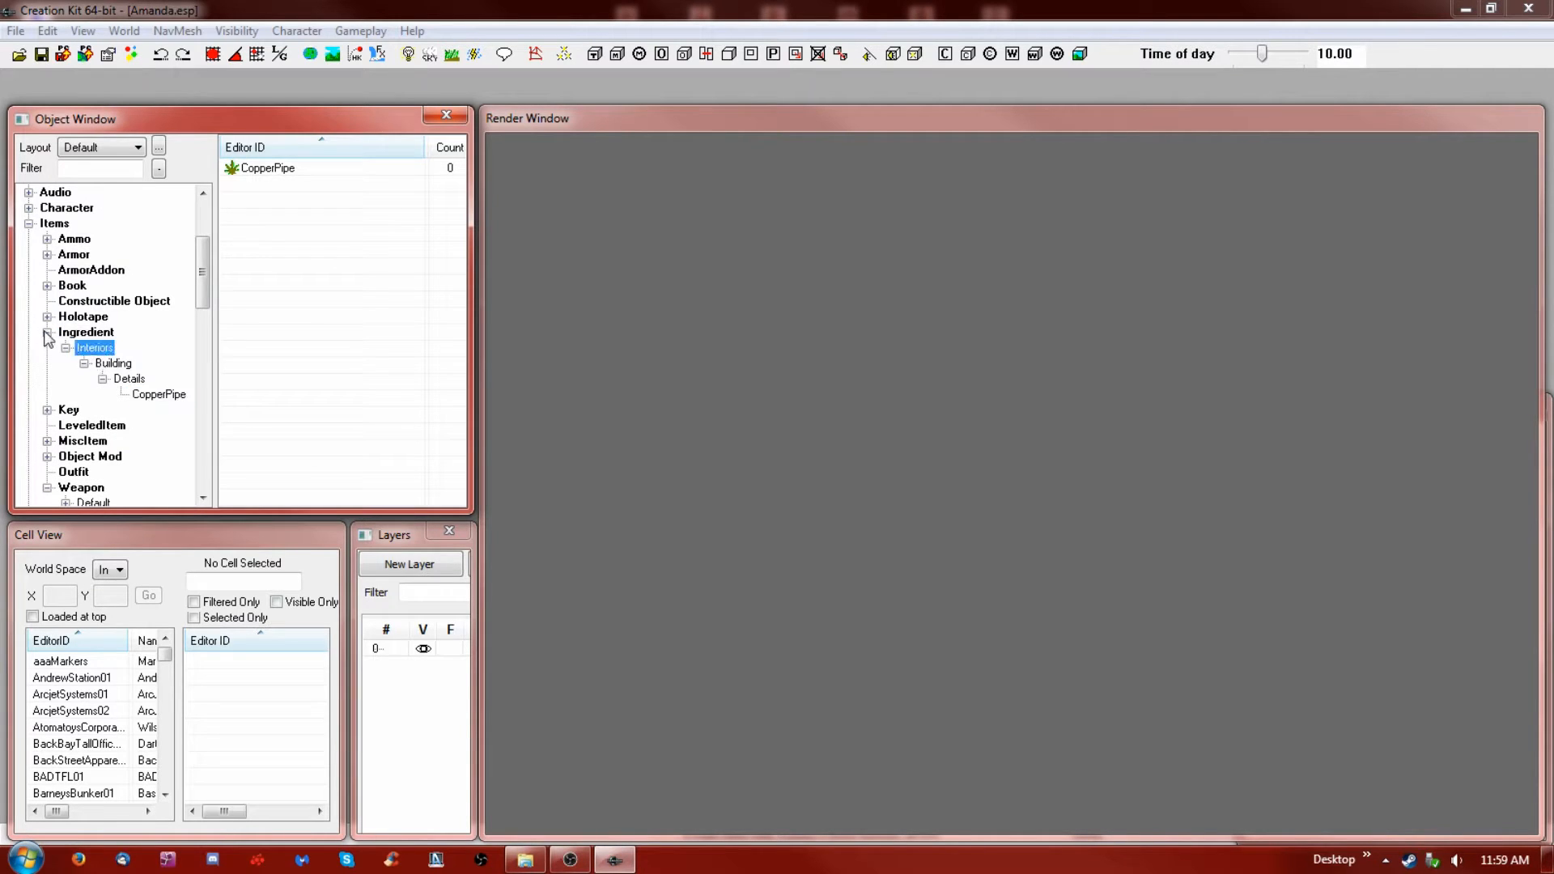
pyautogui.click(47, 332)
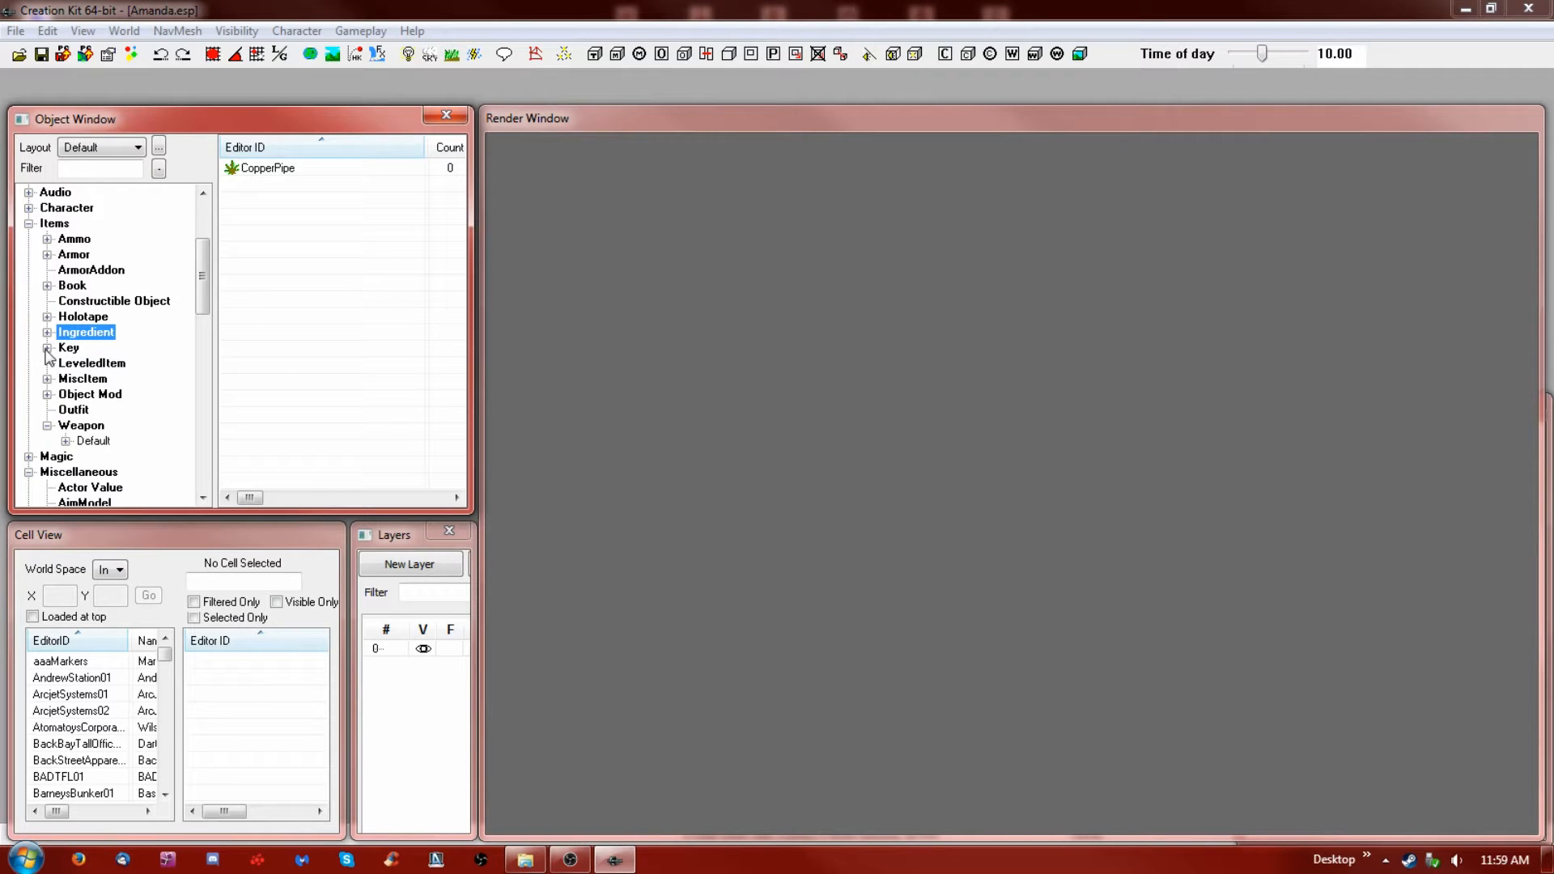
# Browse the LeveledItem, MiscItem, Object Mod, Outfit and Weapon records in the Items category
pyautogui.click(97, 364)
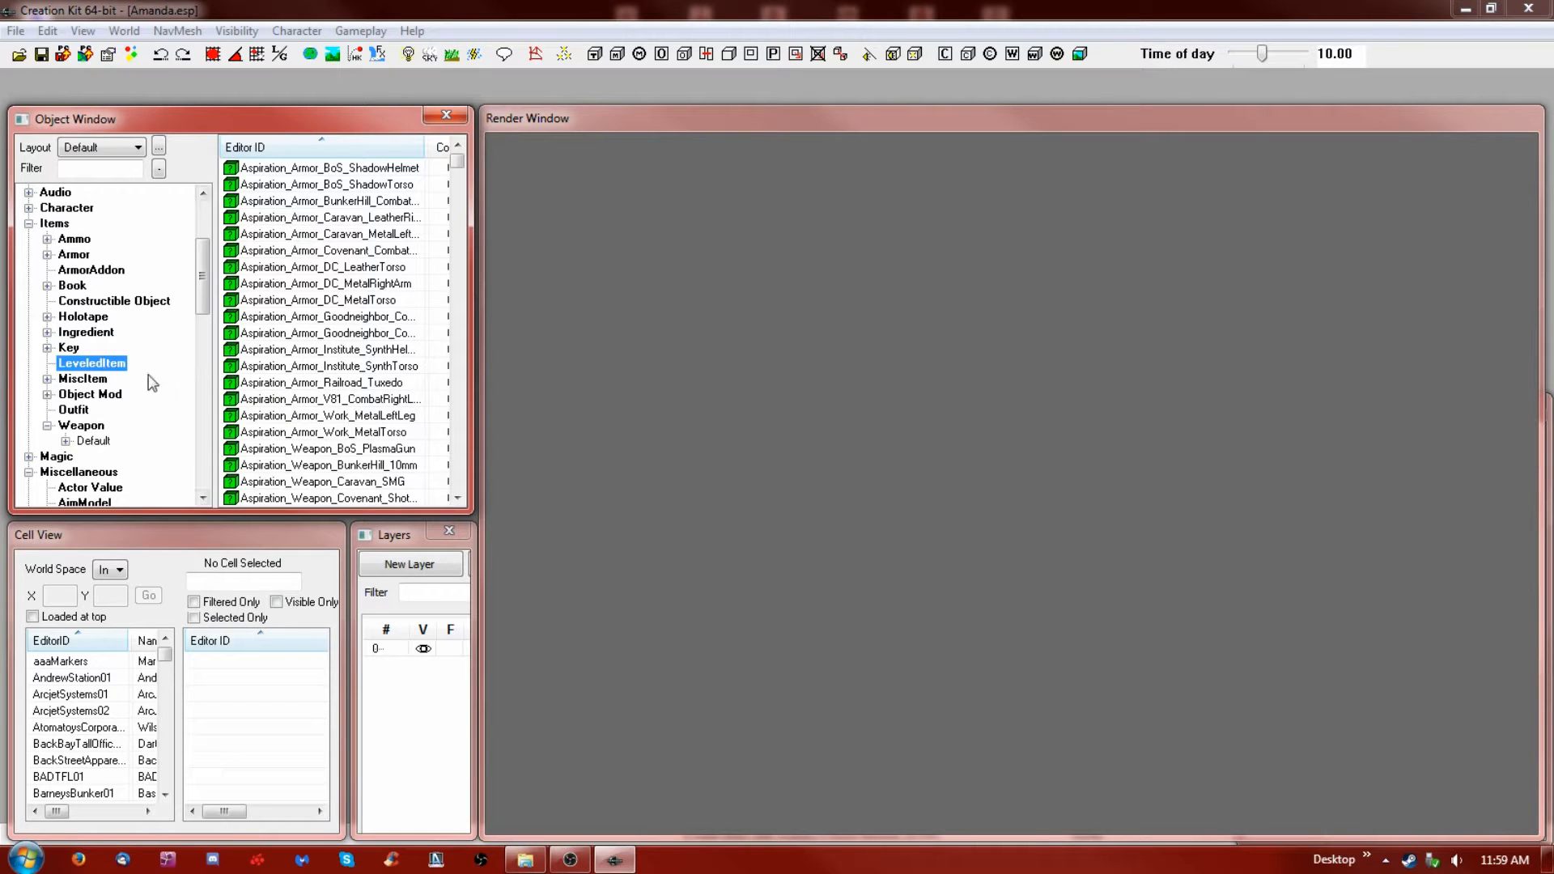
pyautogui.click(84, 380)
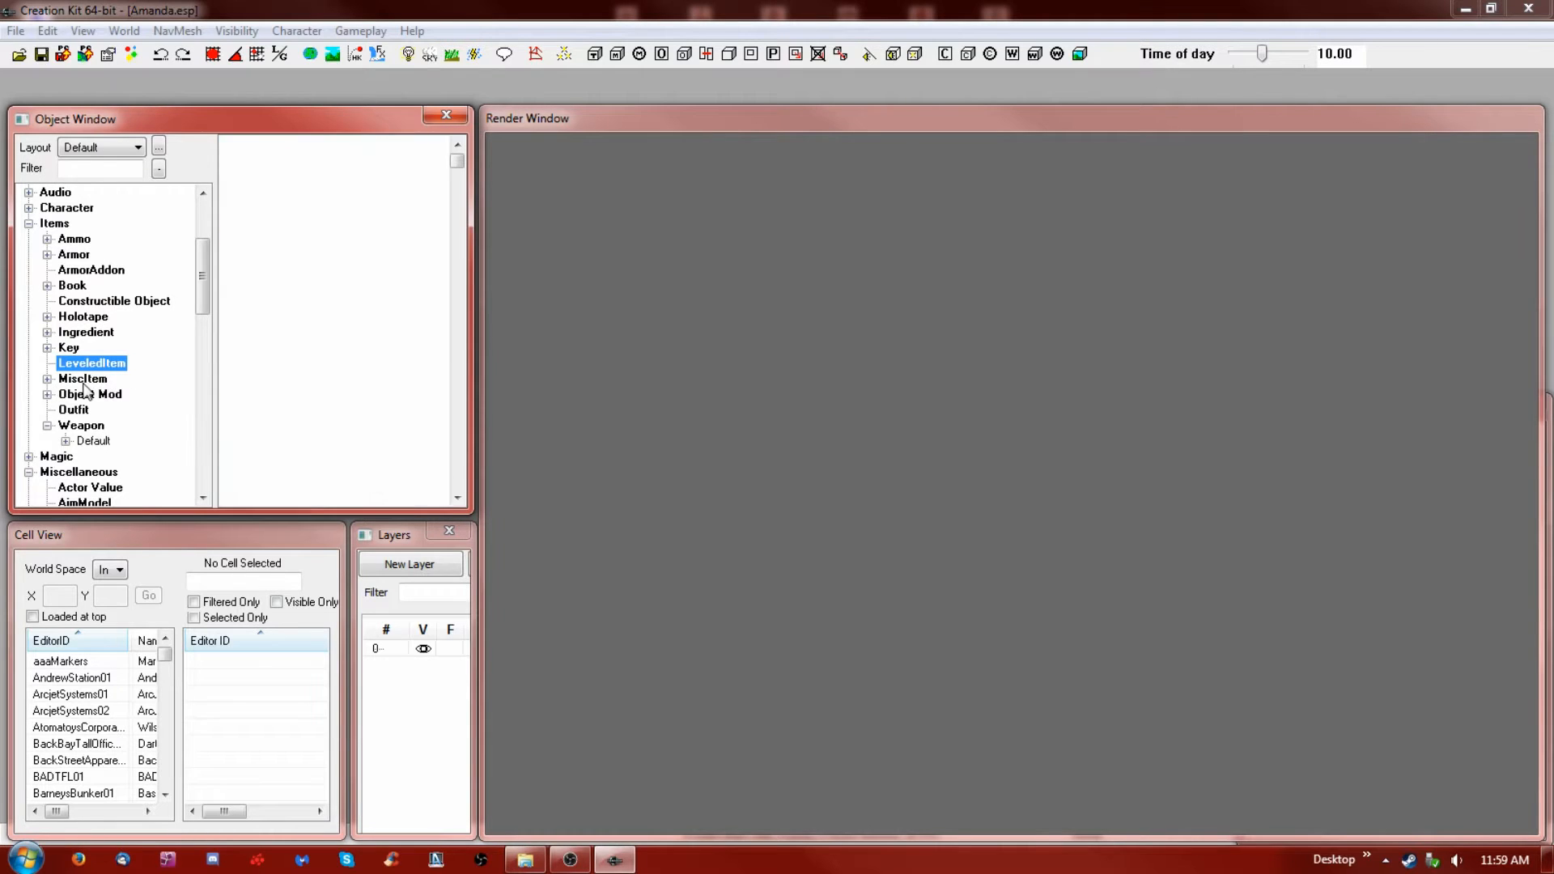
pyautogui.click(84, 397)
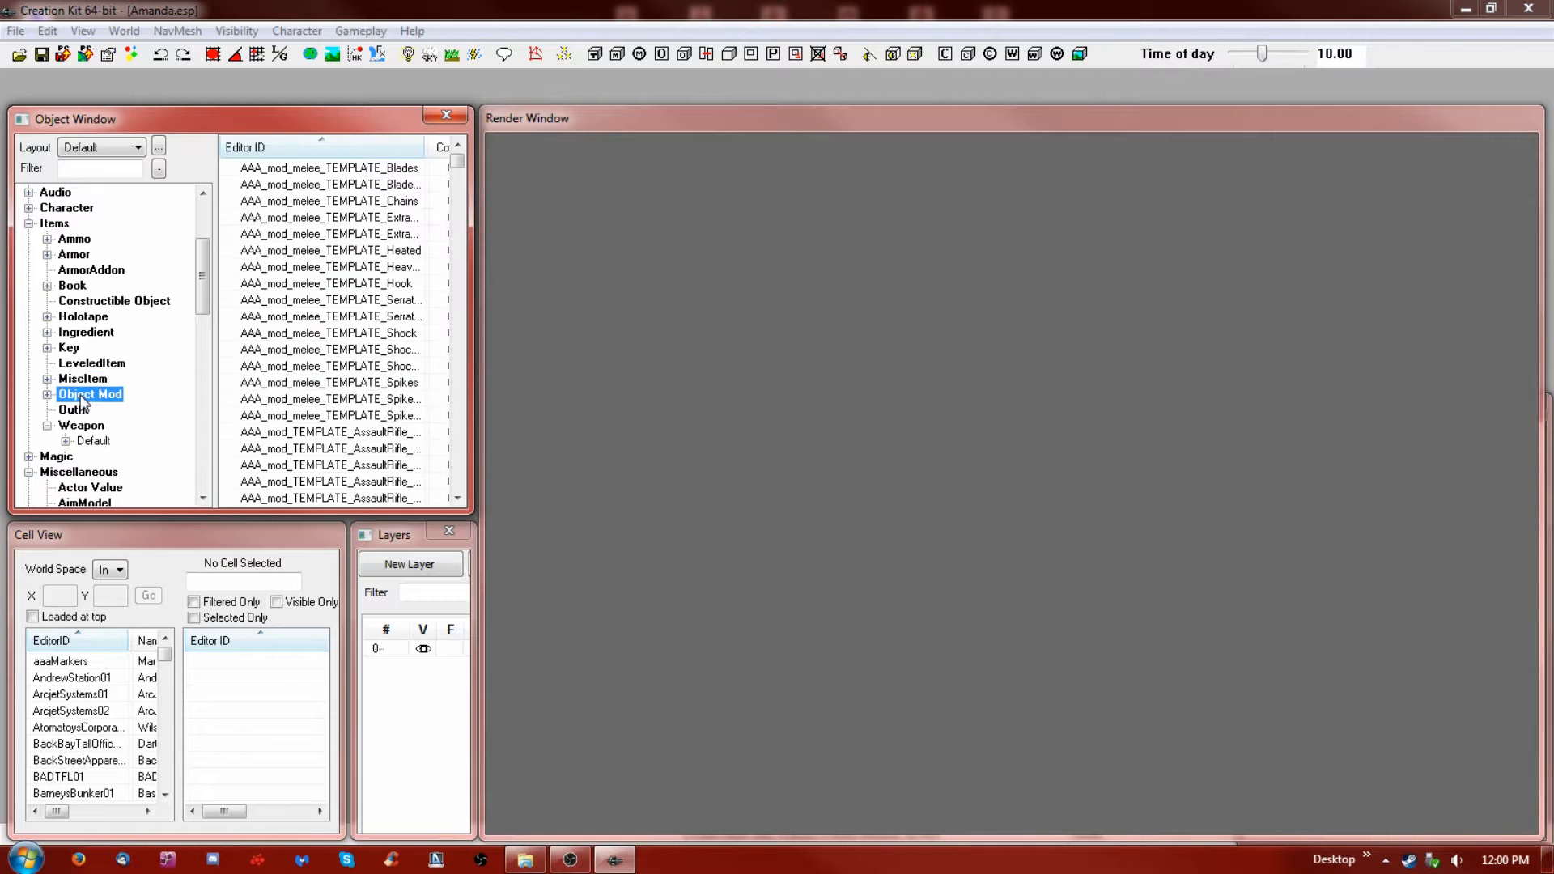
pyautogui.click(84, 412)
pyautogui.click(85, 426)
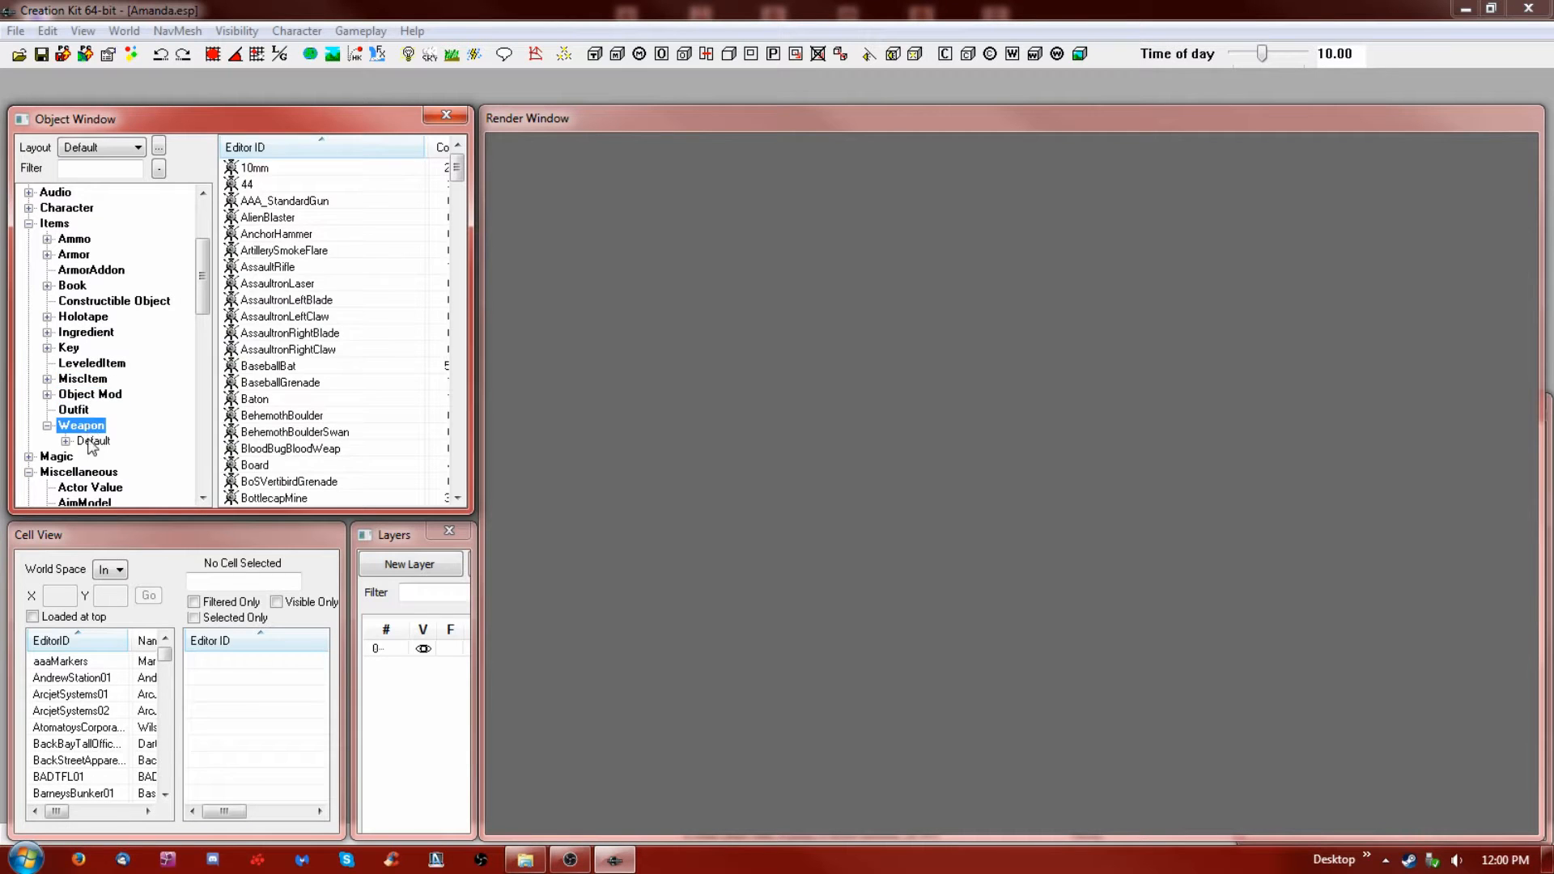
# Check the Magic and Miscellaneous categories and view the Actor Value records
pyautogui.click(61, 459)
pyautogui.click(81, 473)
pyautogui.click(87, 487)
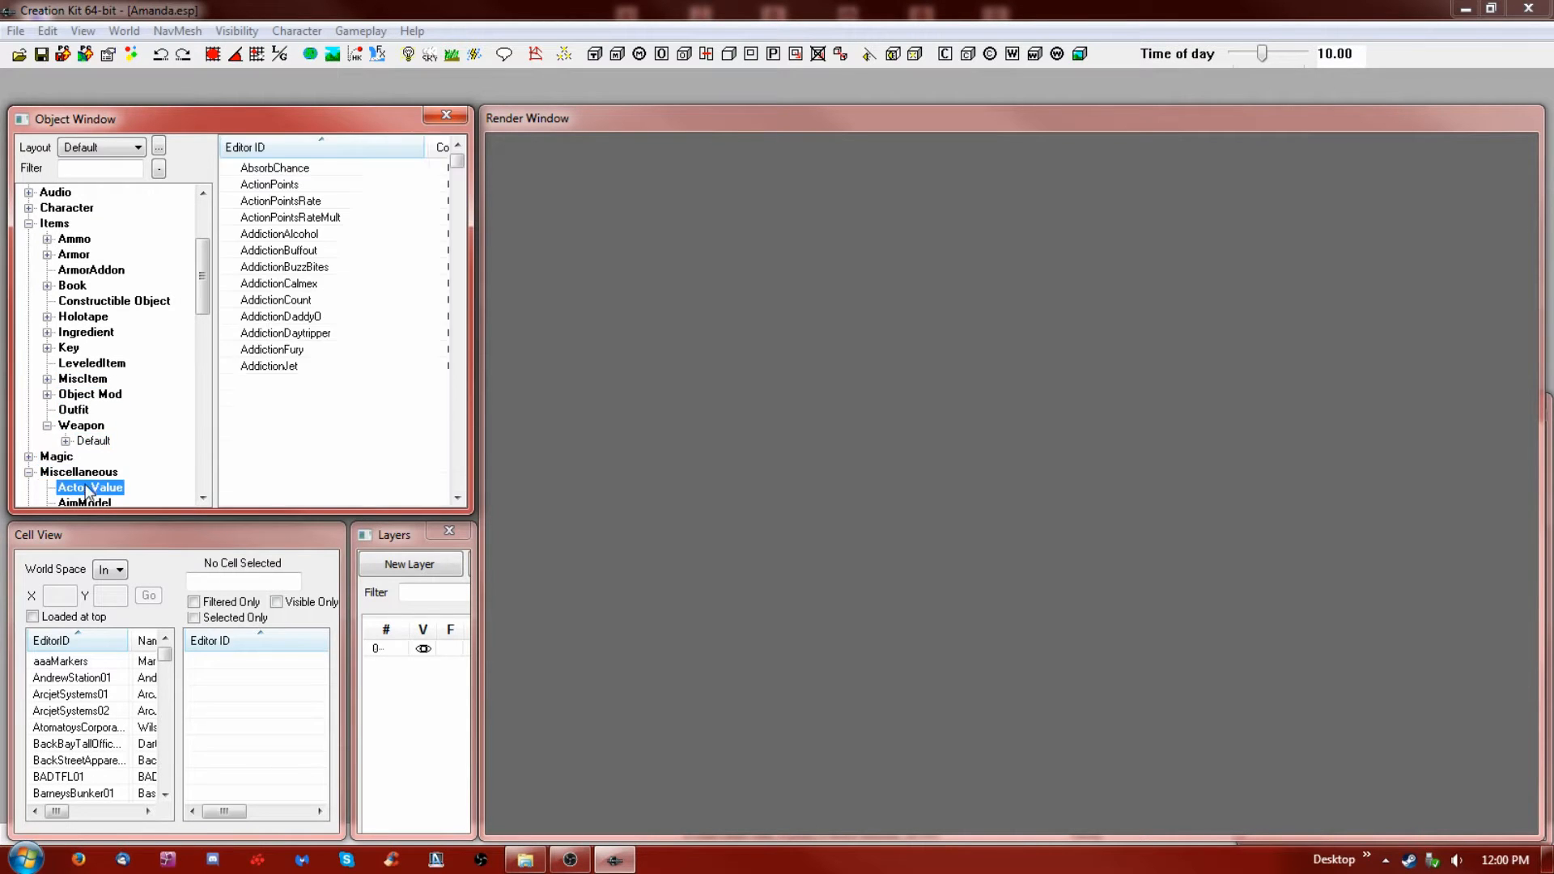
pyautogui.scroll(-6, 173, 458)
pyautogui.scroll(2, 176, 462)
# Expand the Magic category and browse Dual Cast Data, Enchantment and LeveledSpell, returning to the Enchantment records
pyautogui.click(28, 269)
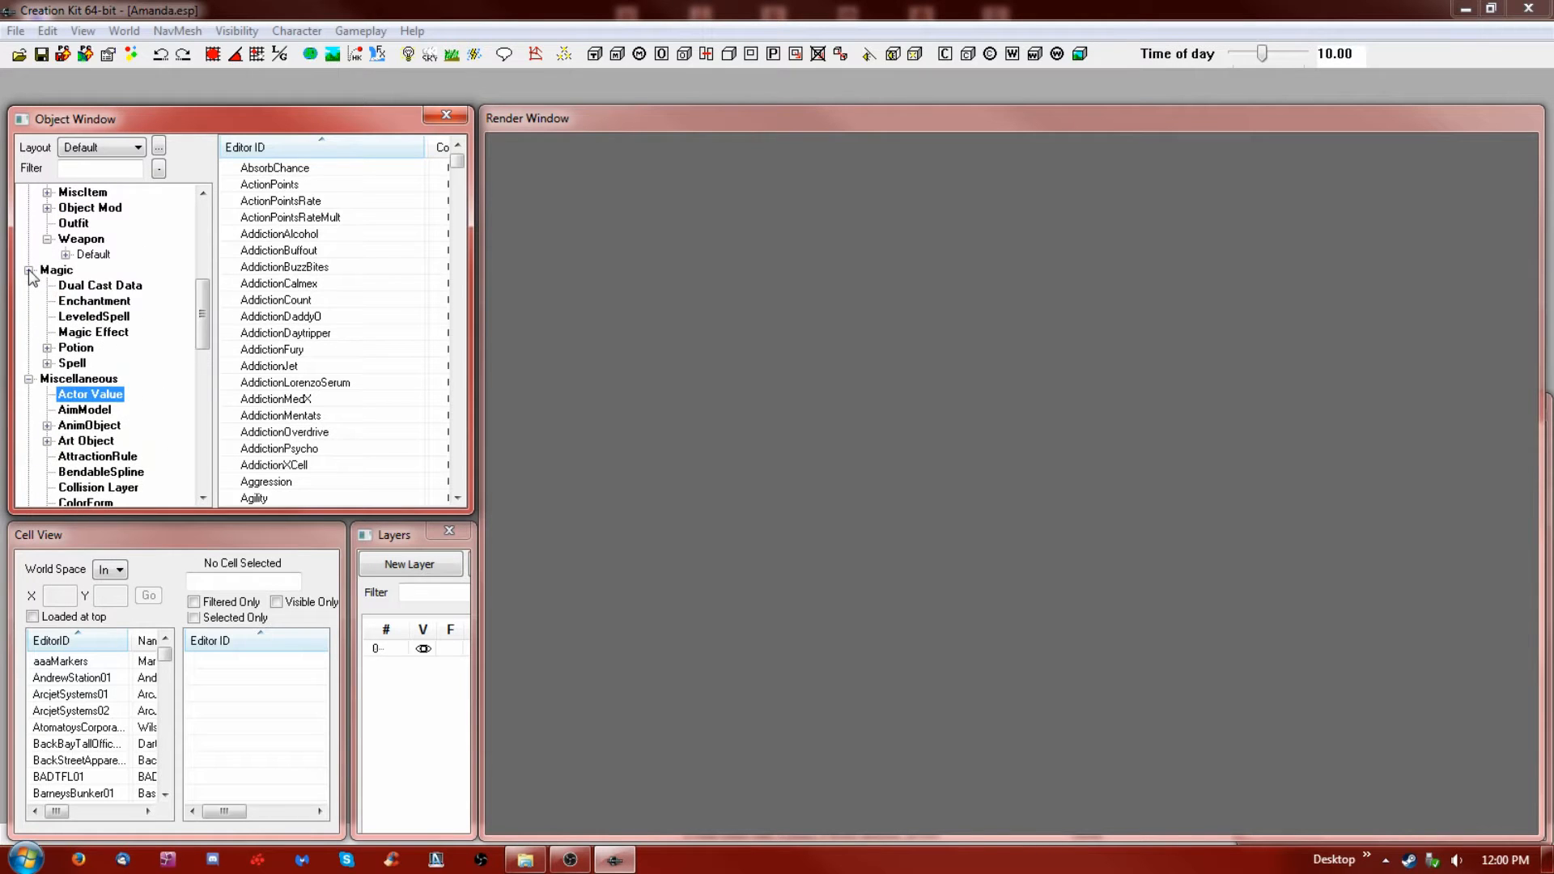
pyautogui.click(80, 287)
pyautogui.click(93, 302)
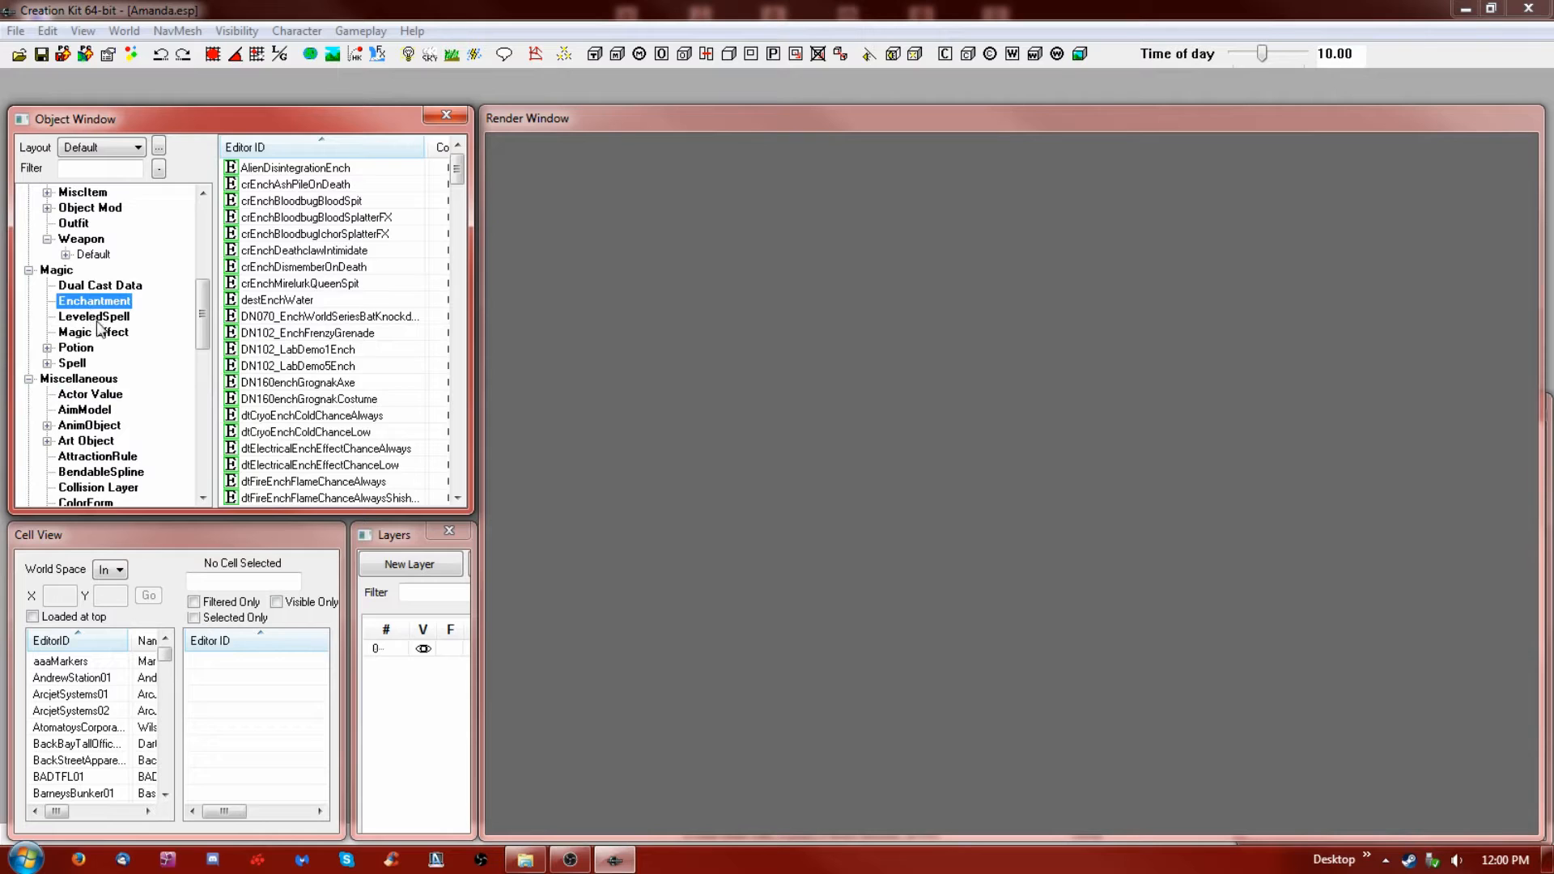
pyautogui.click(97, 320)
pyautogui.click(93, 305)
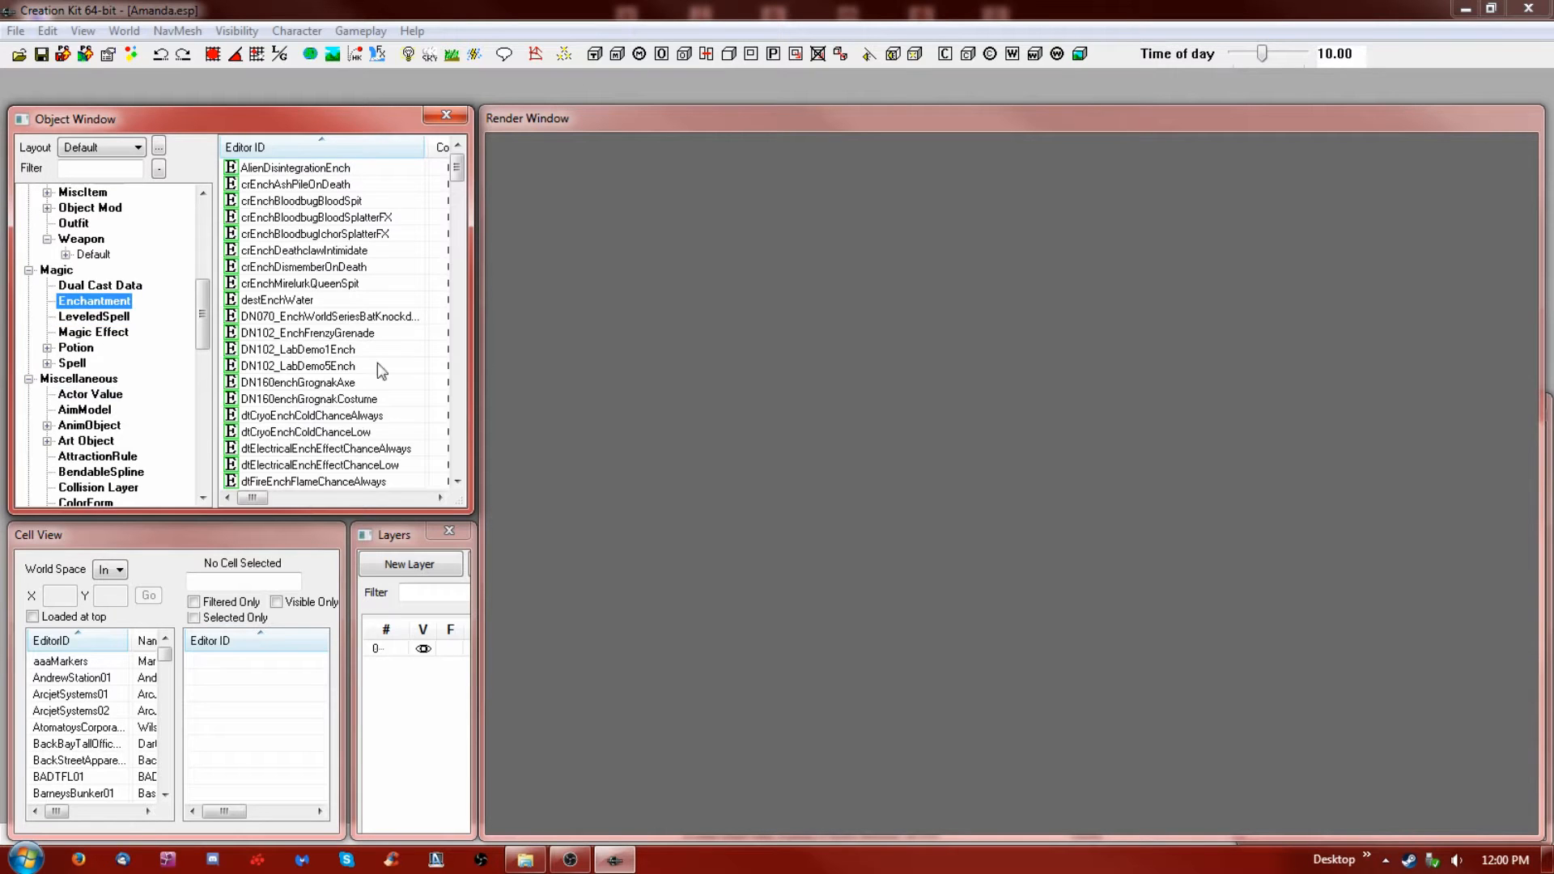
# Examine individual enchantments such as crEnchDismemberOnDeath, DN160enchGrognakCostume, crEnchDeathclawIntimidate and crEnchAshPileOnDeath
pyautogui.click(315, 268)
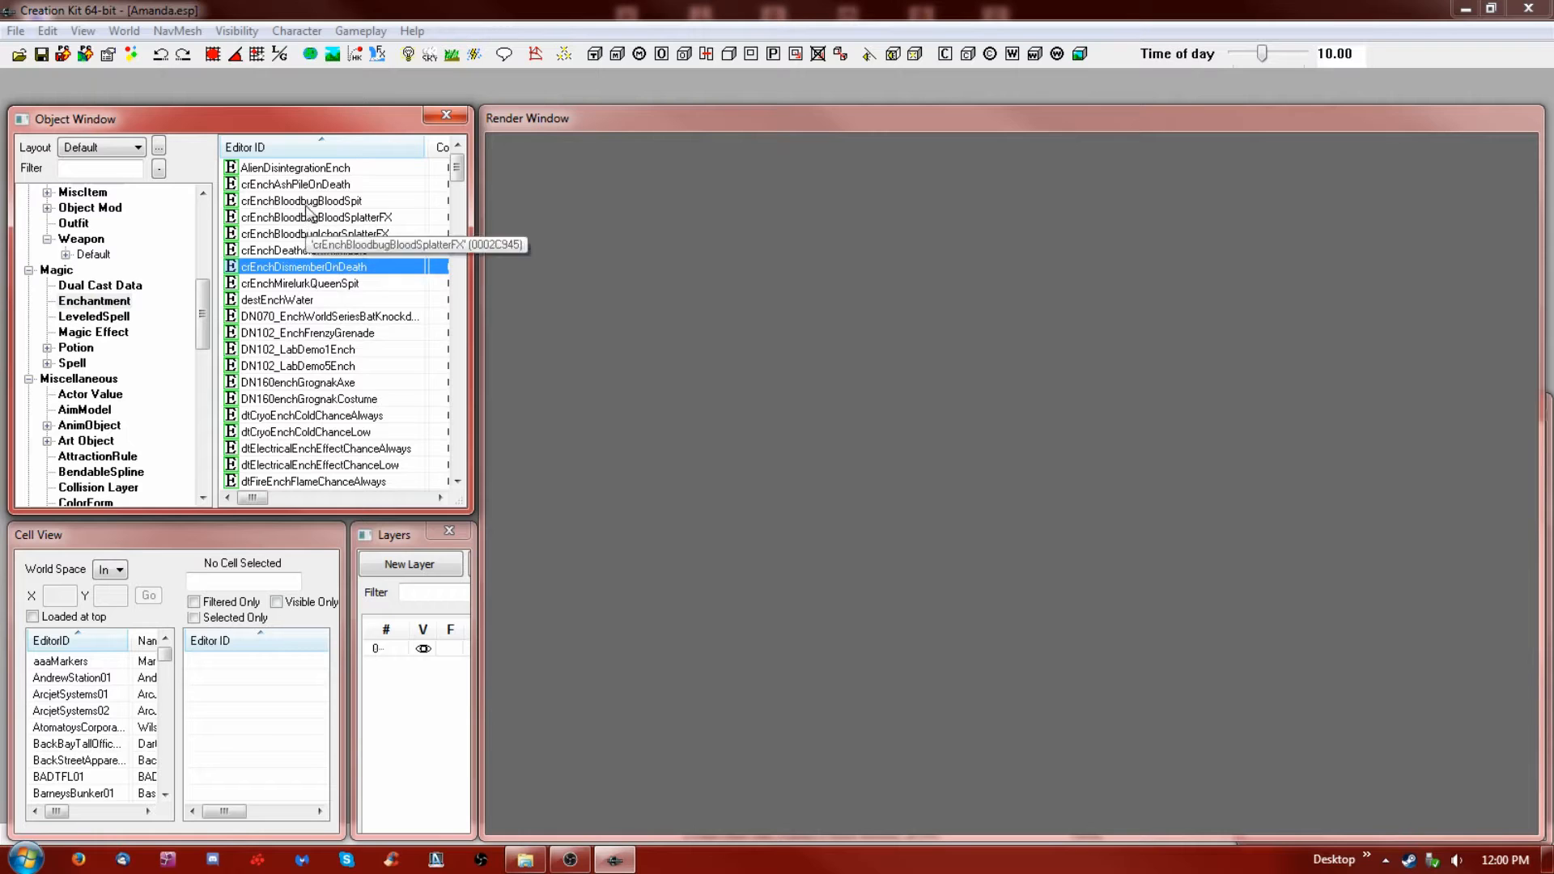
pyautogui.click(306, 332)
pyautogui.click(342, 214)
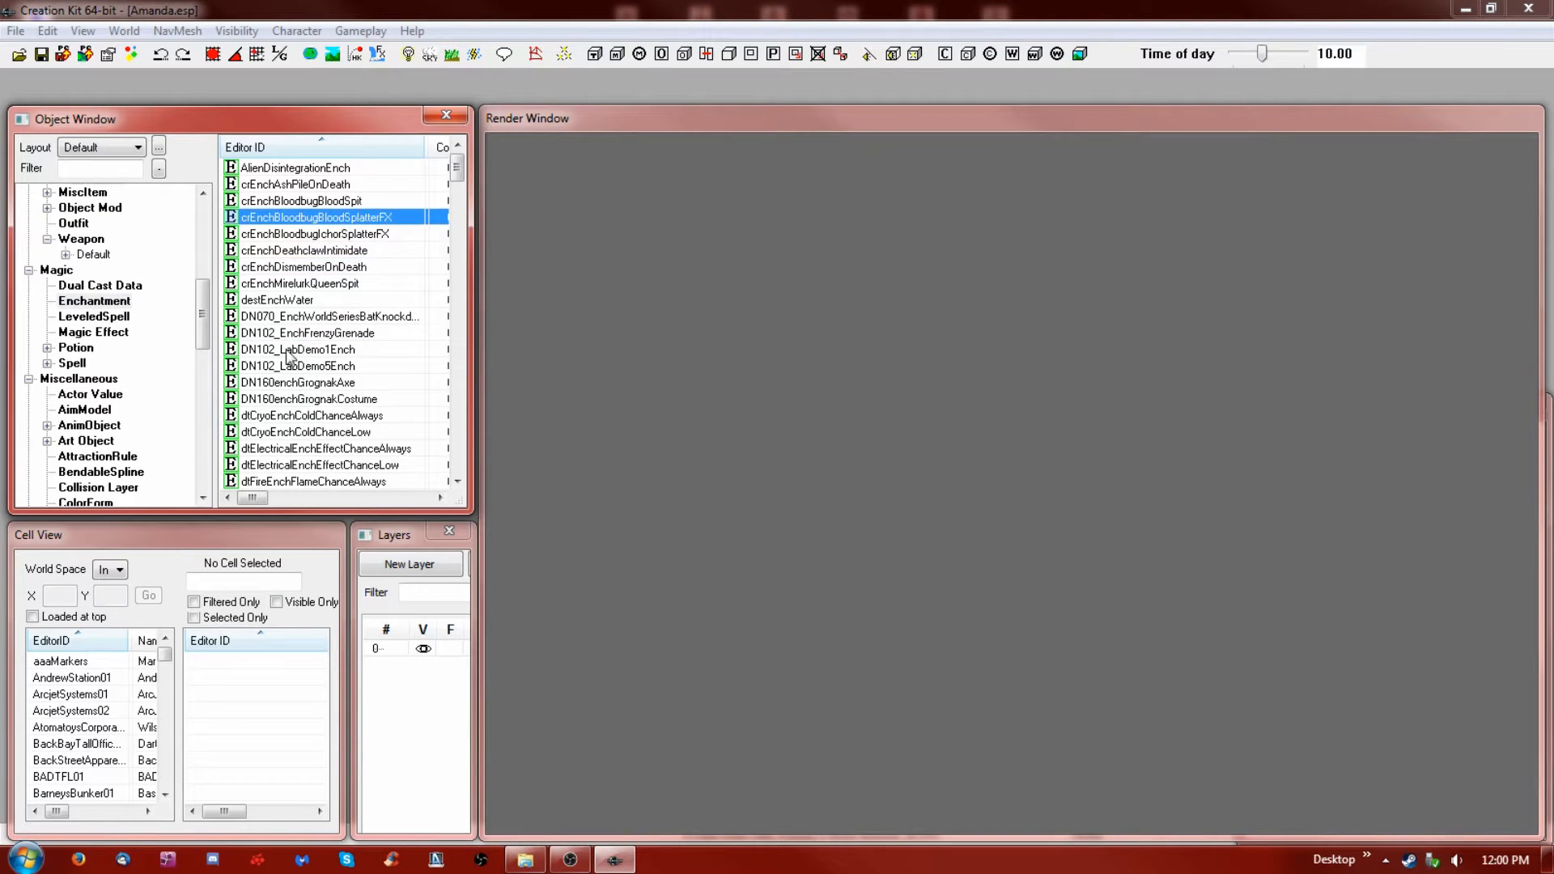
pyautogui.scroll(-2, 287, 356)
pyautogui.click(300, 300)
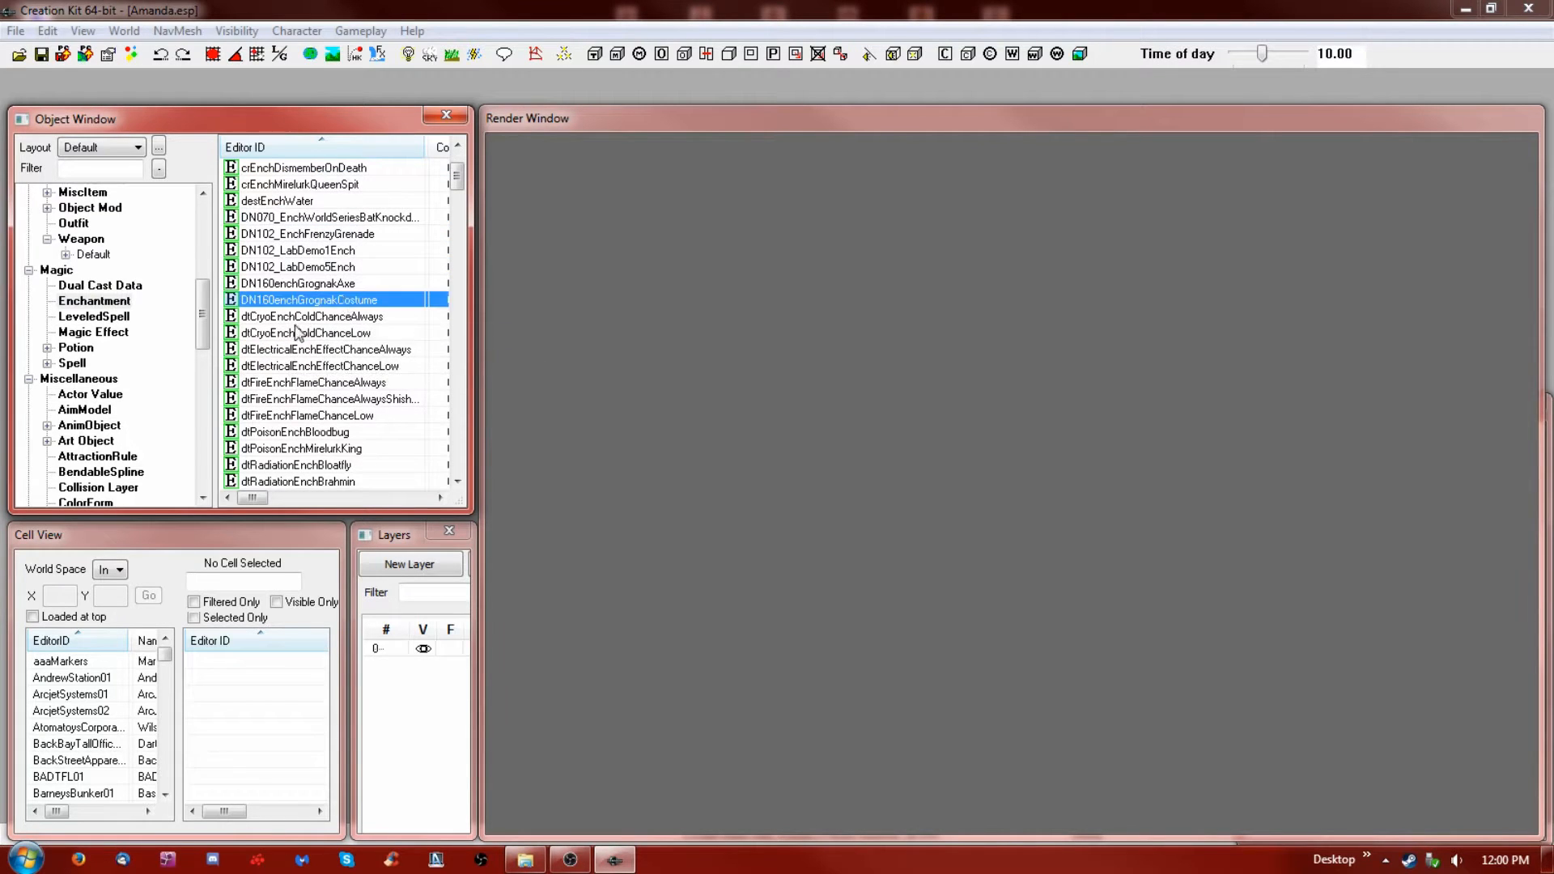
pyautogui.scroll(2, 299, 323)
pyautogui.click(293, 268)
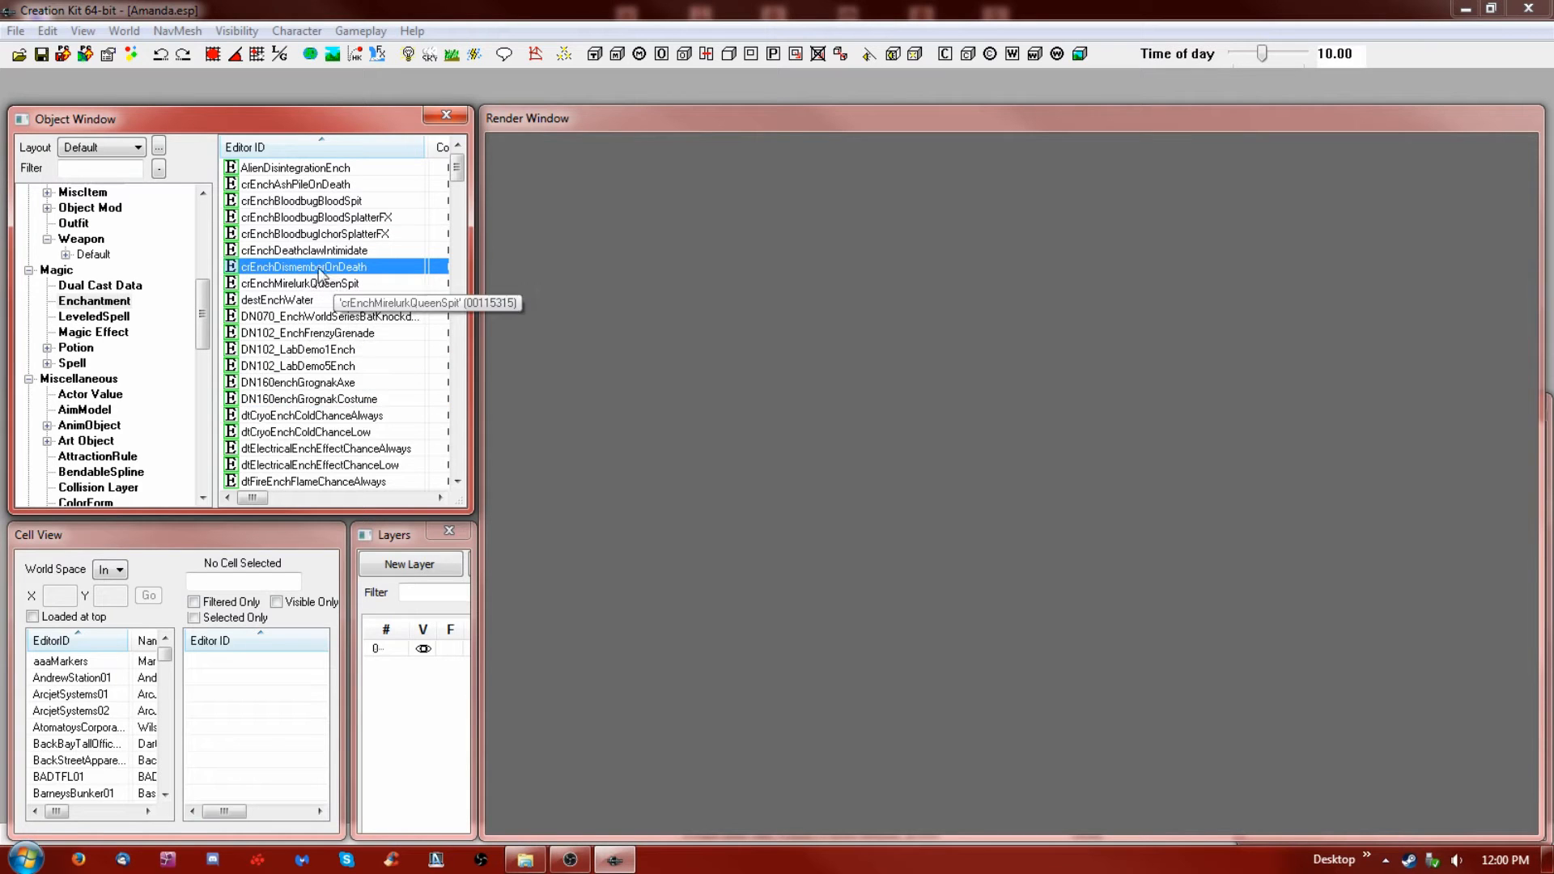
pyautogui.click(319, 251)
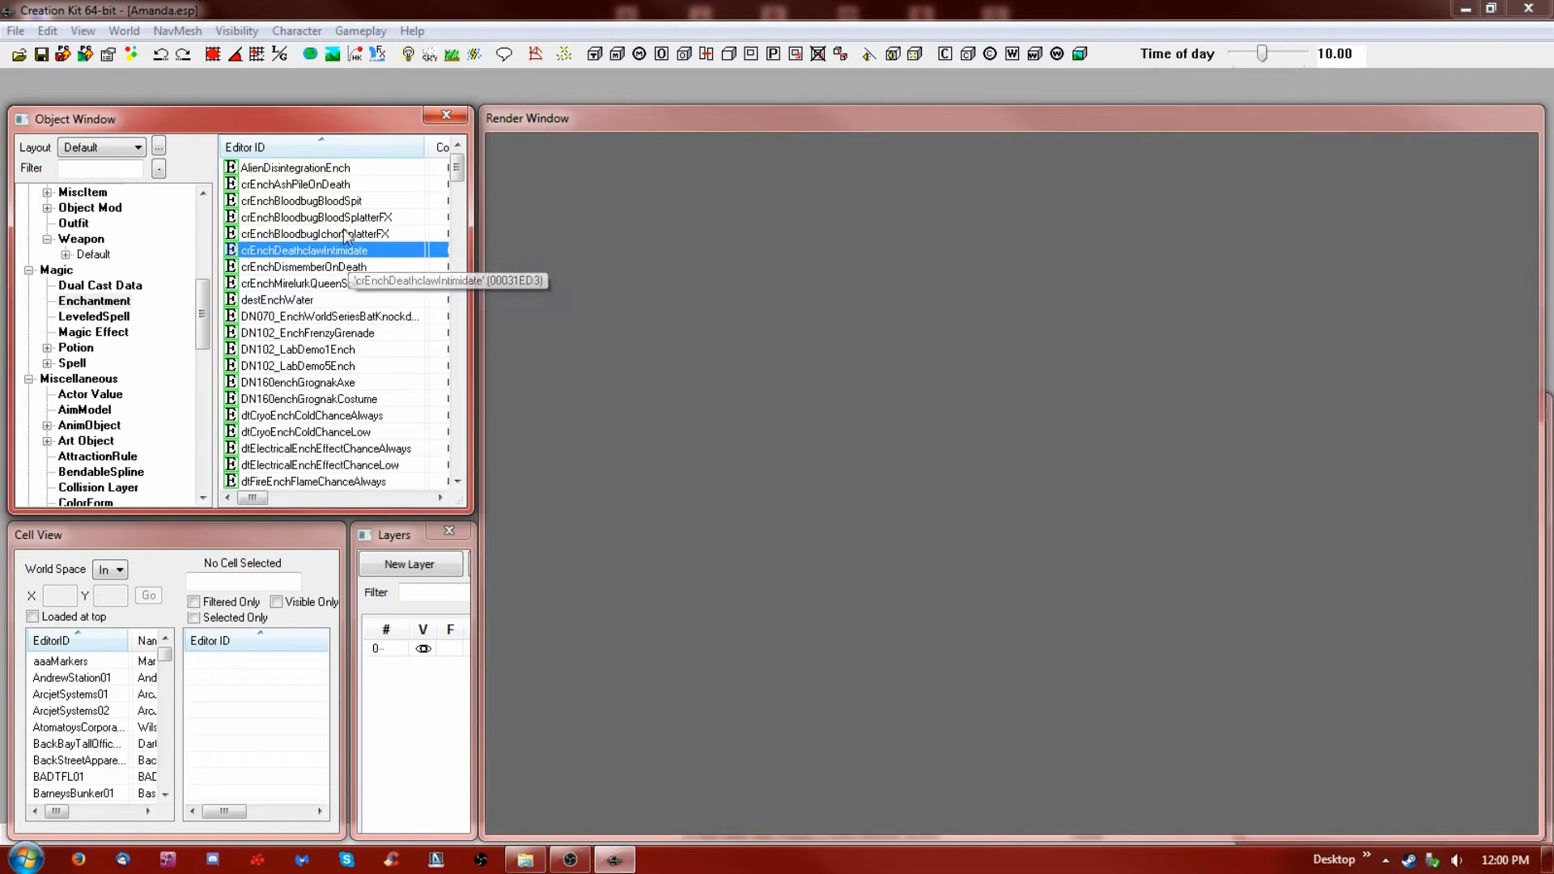
pyautogui.click(313, 218)
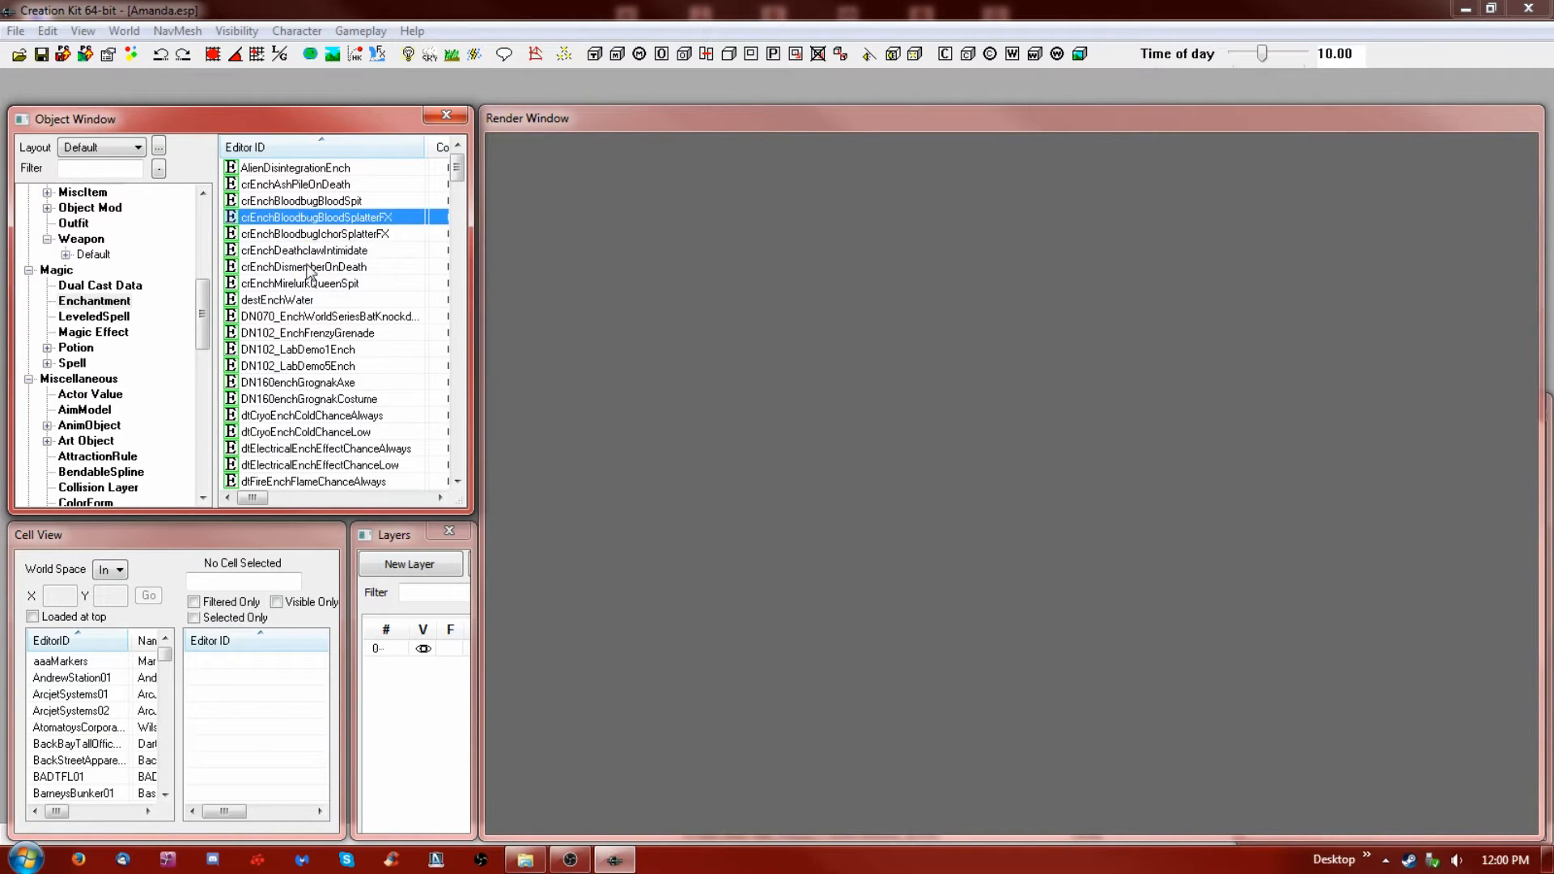
pyautogui.click(313, 185)
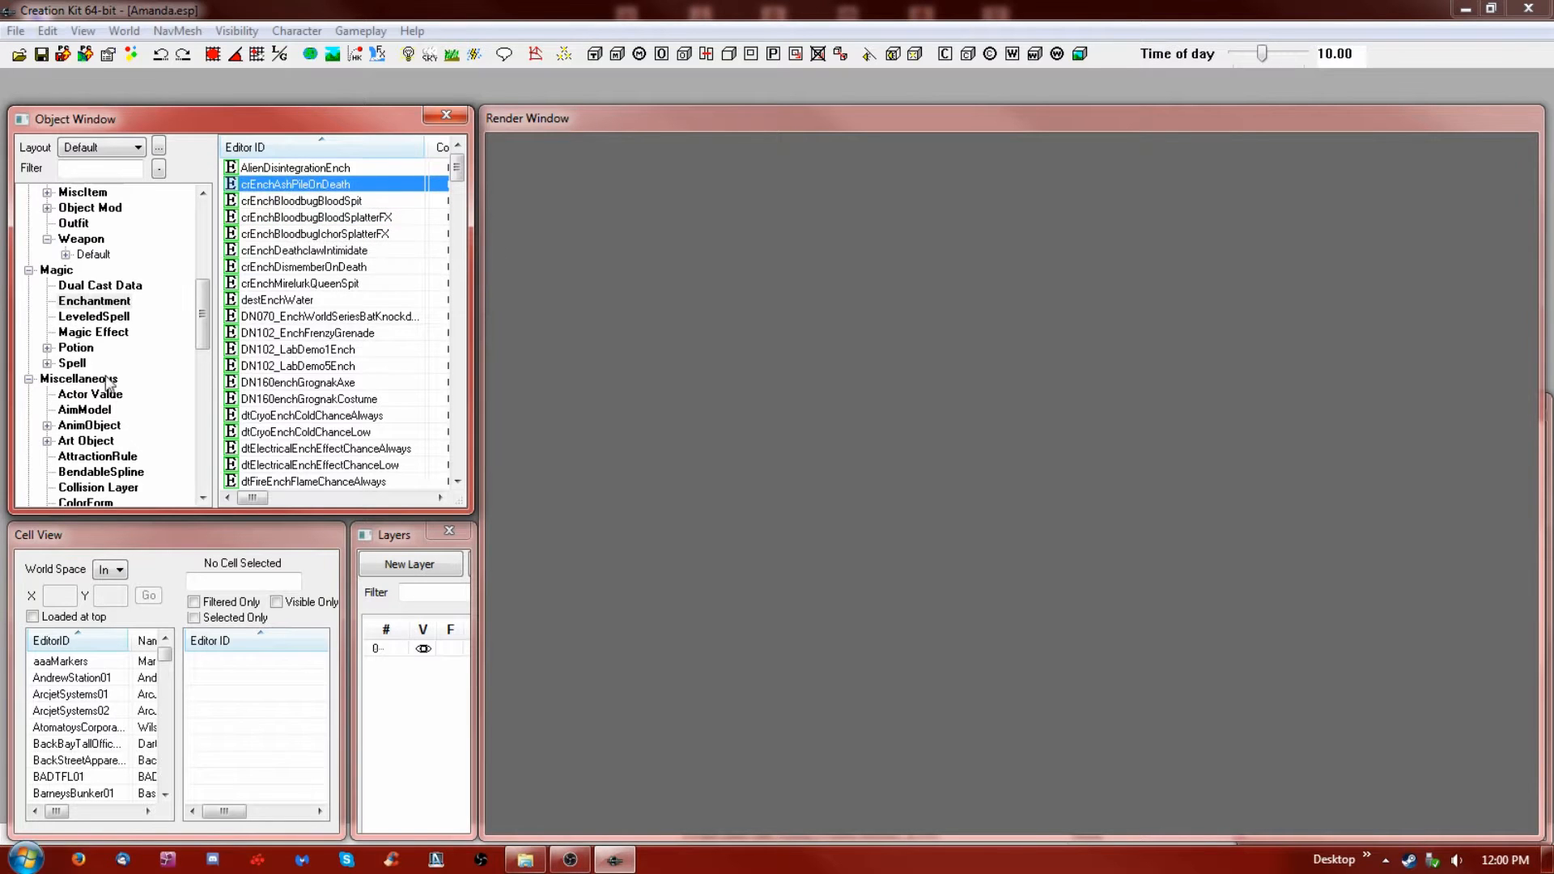
# Expand the Potion category under Magic and examine individual consumables in its Props group, including CurieHealthpak
pyautogui.moveTo(202, 338); pyautogui.dragTo(202, 352)
pyautogui.click(69, 287)
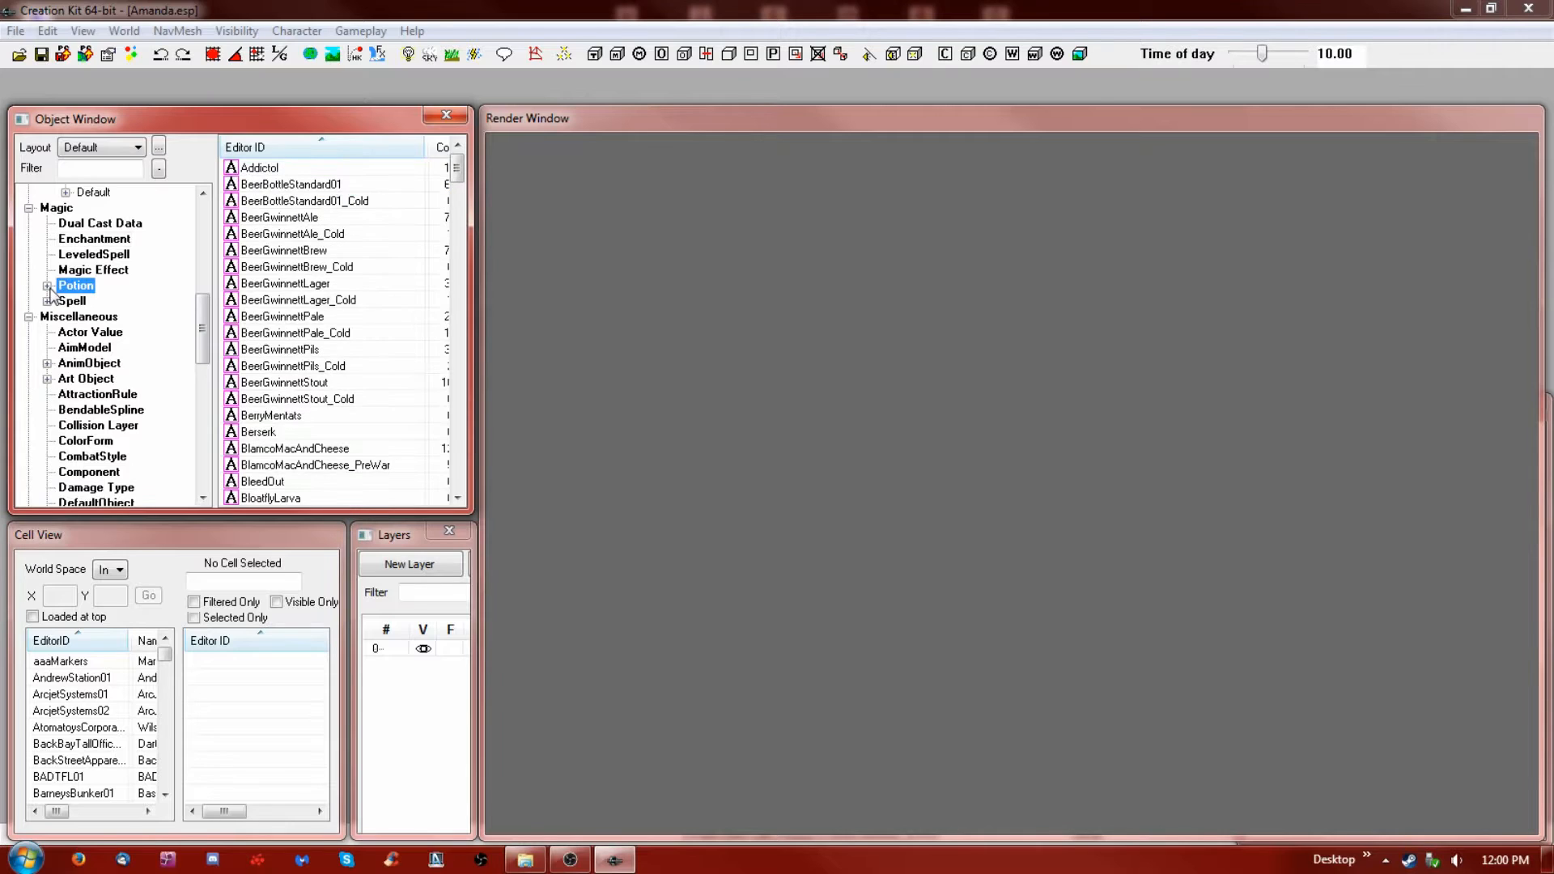
pyautogui.click(49, 287)
pyautogui.click(66, 333)
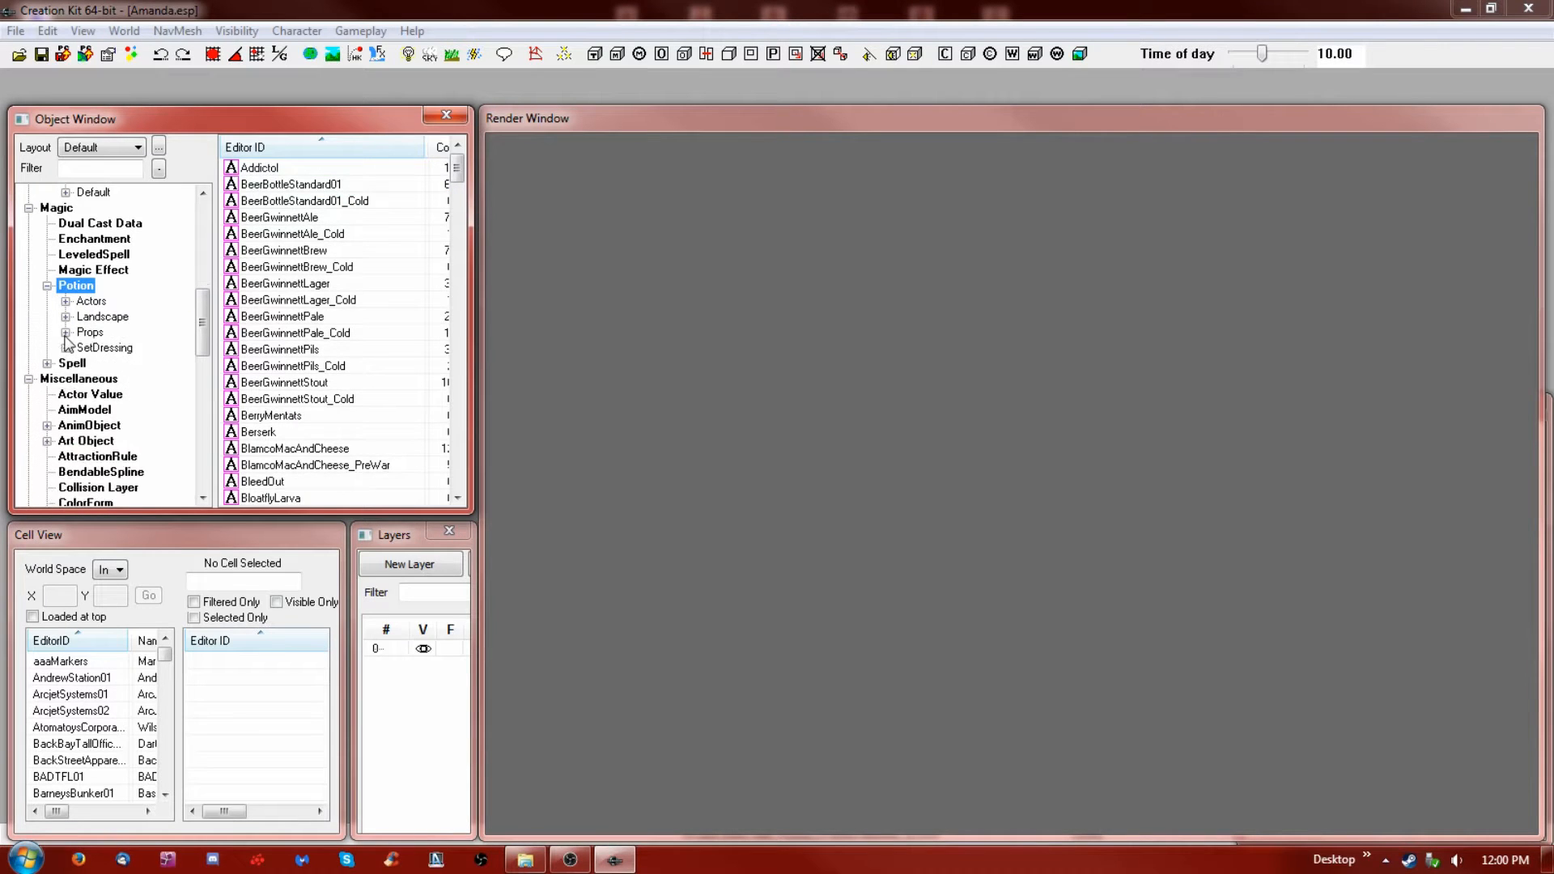
pyautogui.click(92, 330)
pyautogui.click(278, 267)
pyautogui.click(265, 222)
pyautogui.click(265, 267)
pyautogui.click(261, 366)
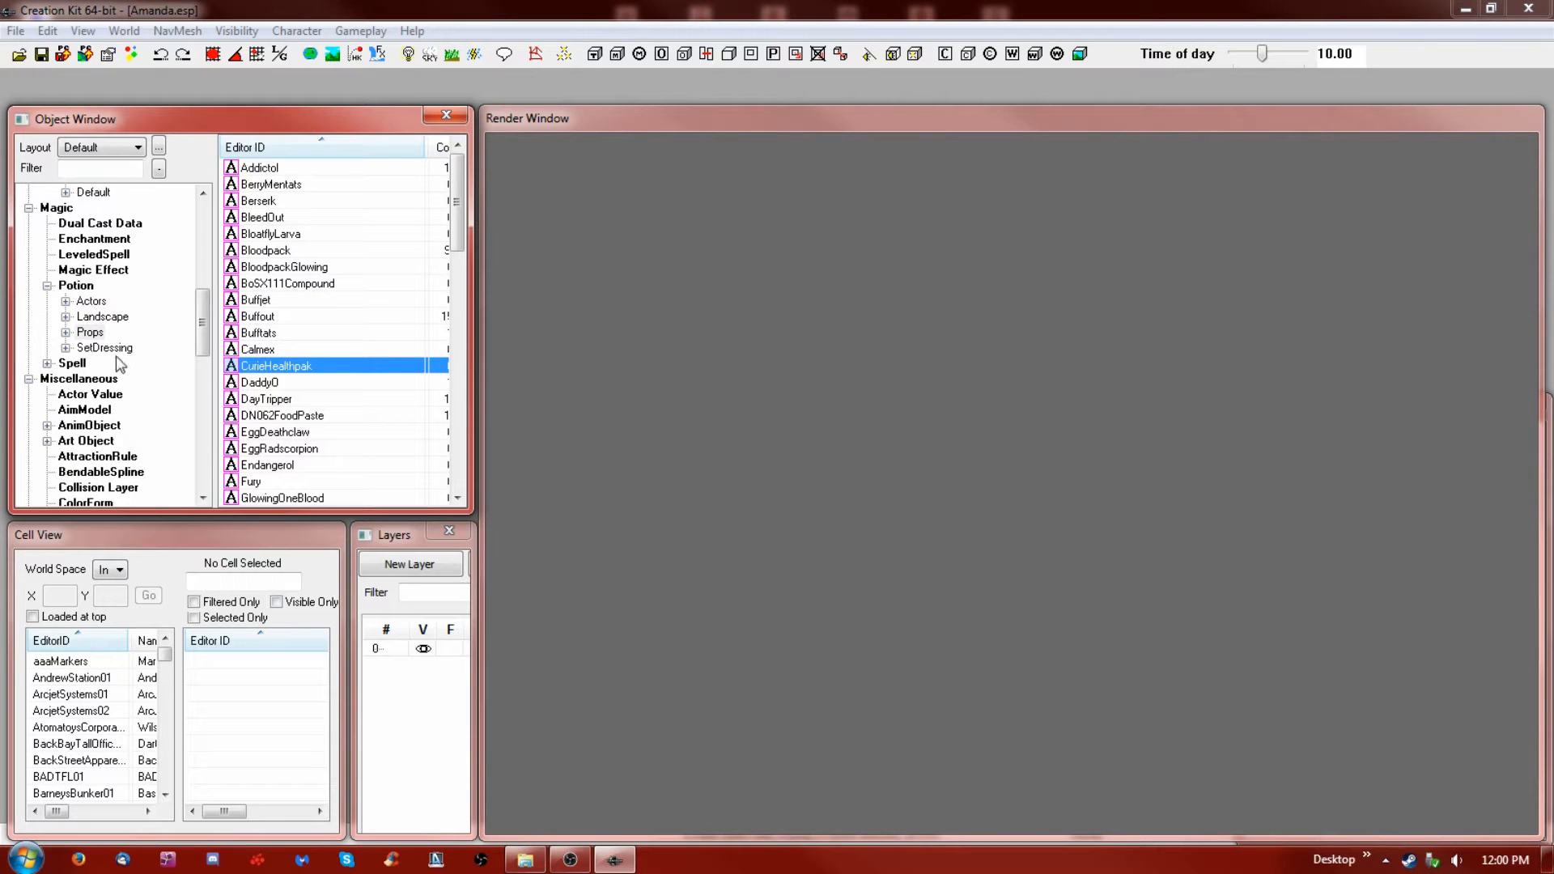
# Collapse the Potion and Magic branches and bring the end of the Items category back into view
pyautogui.click(47, 286)
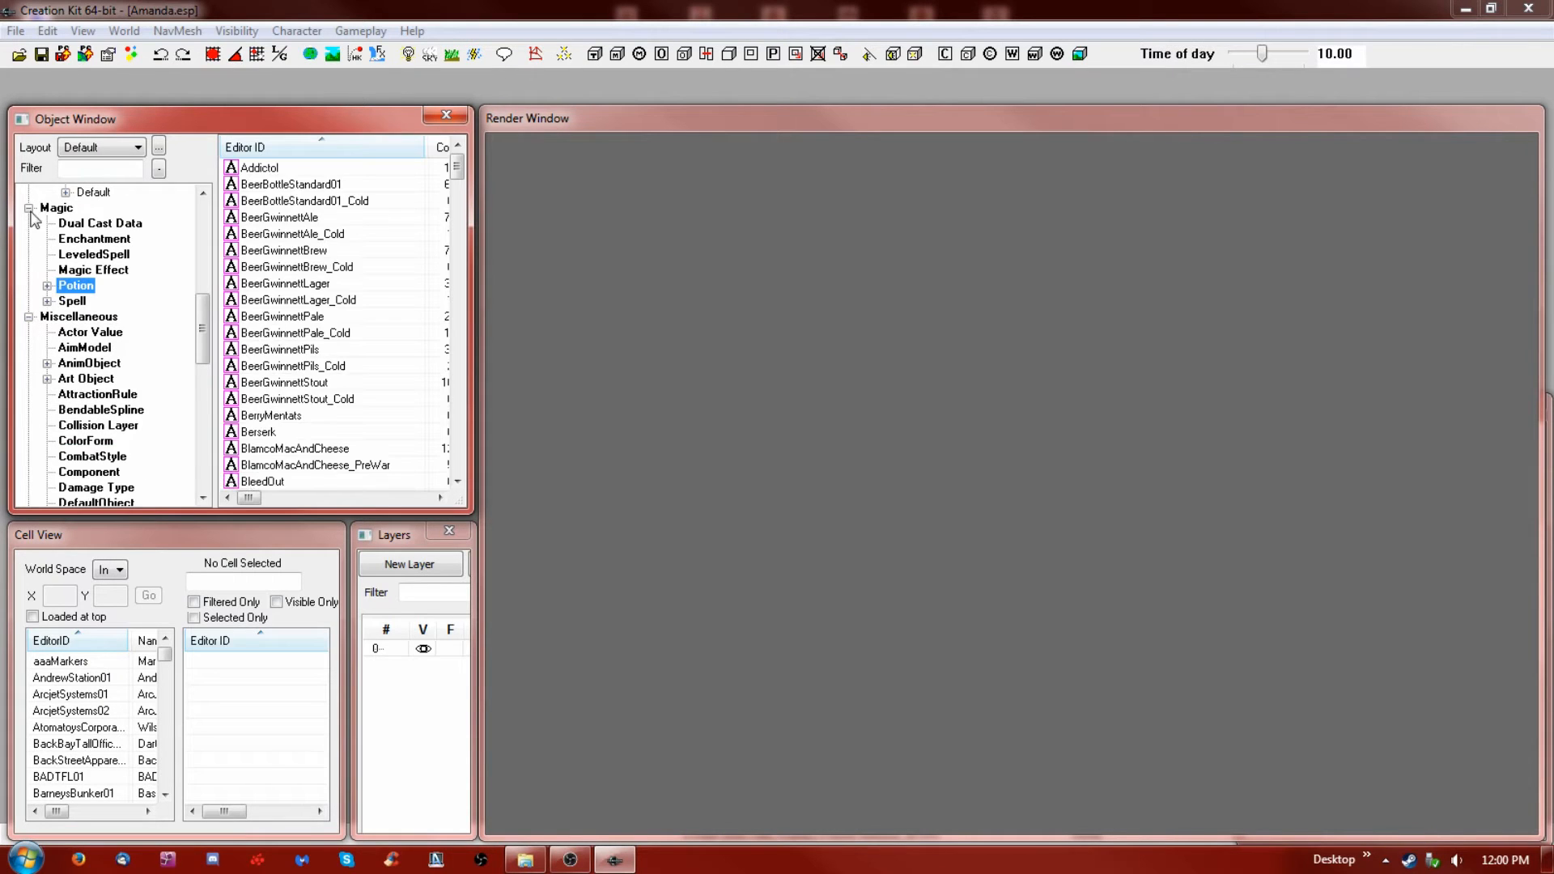
pyautogui.click(28, 208)
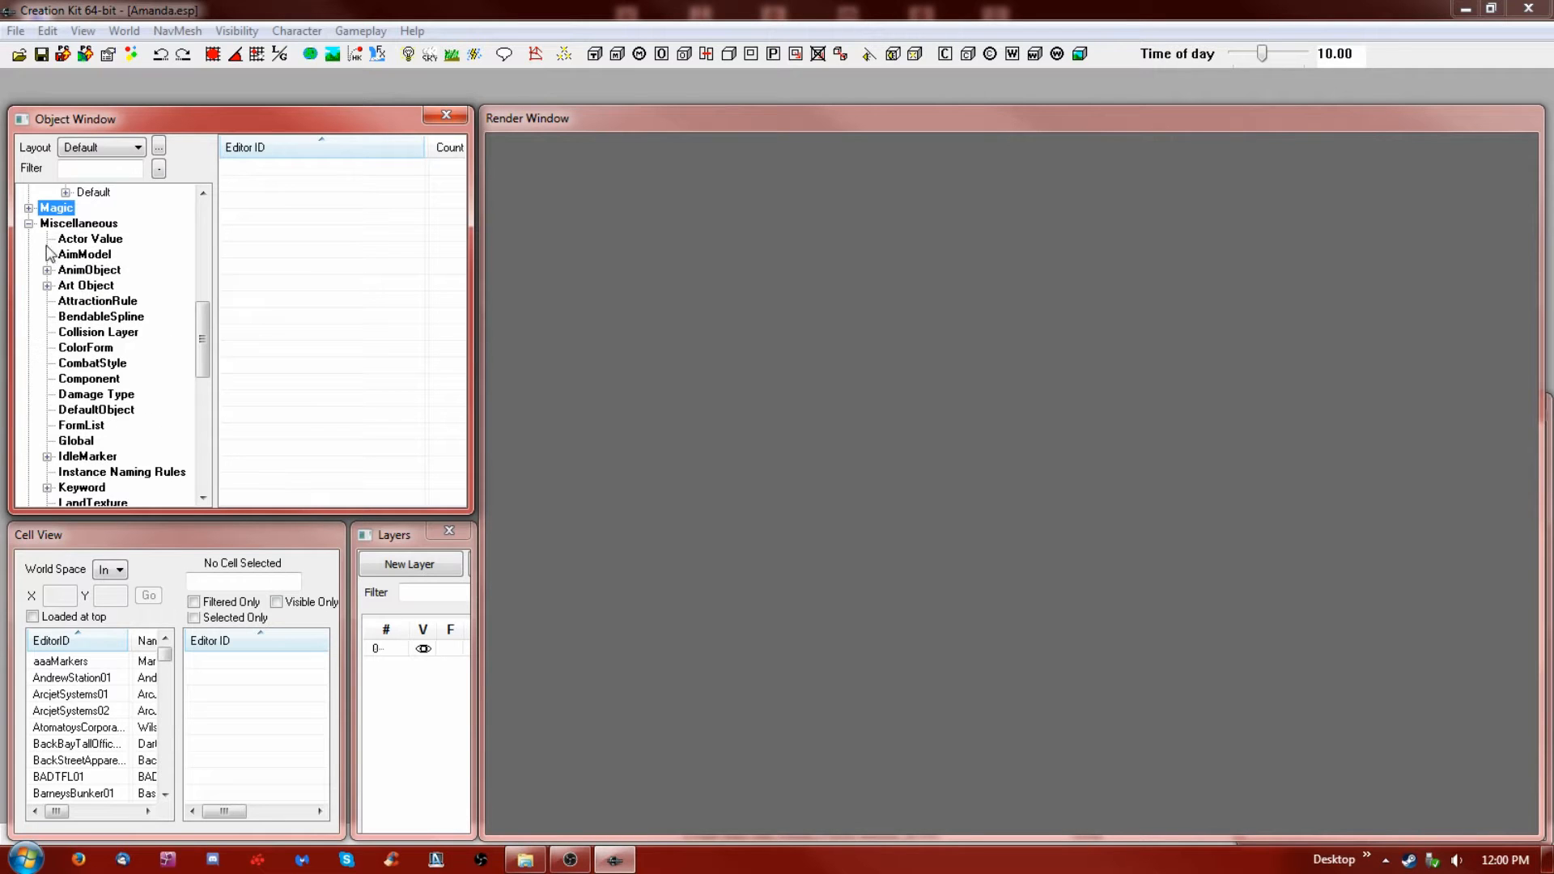
pyautogui.moveTo(204, 340)
pyautogui.mouseDown()
pyautogui.moveTo(204, 414)
pyautogui.moveTo(201, 301)
pyautogui.moveTo(199, 322)
pyautogui.mouseUp()
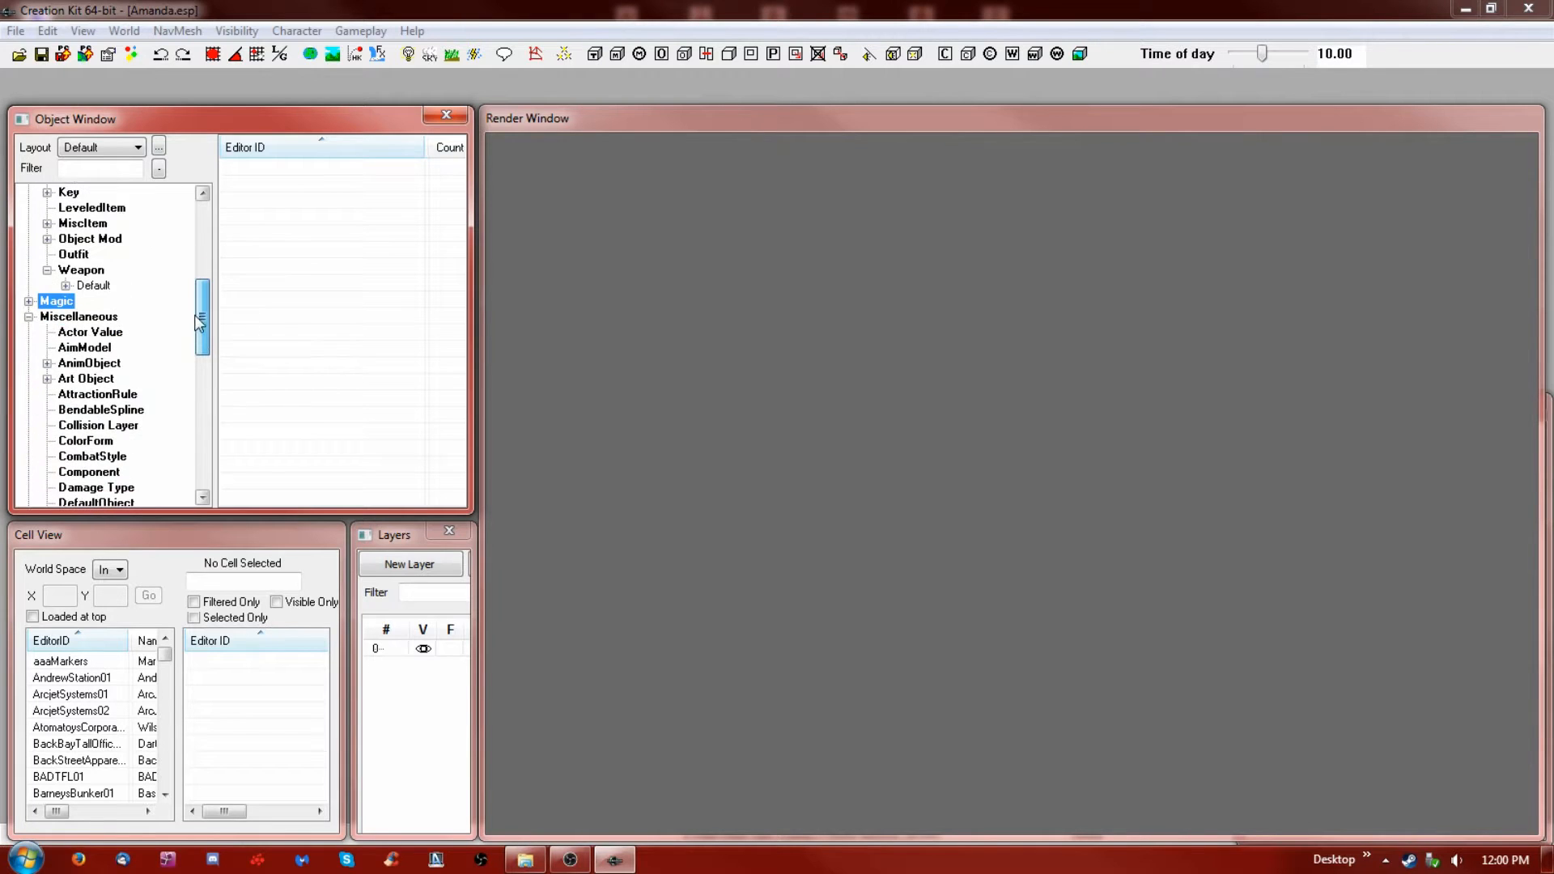
# Collapse the Miscellaneous branch and list the Plants records under WorldObjects, Flora, Landscape
pyautogui.click(28, 318)
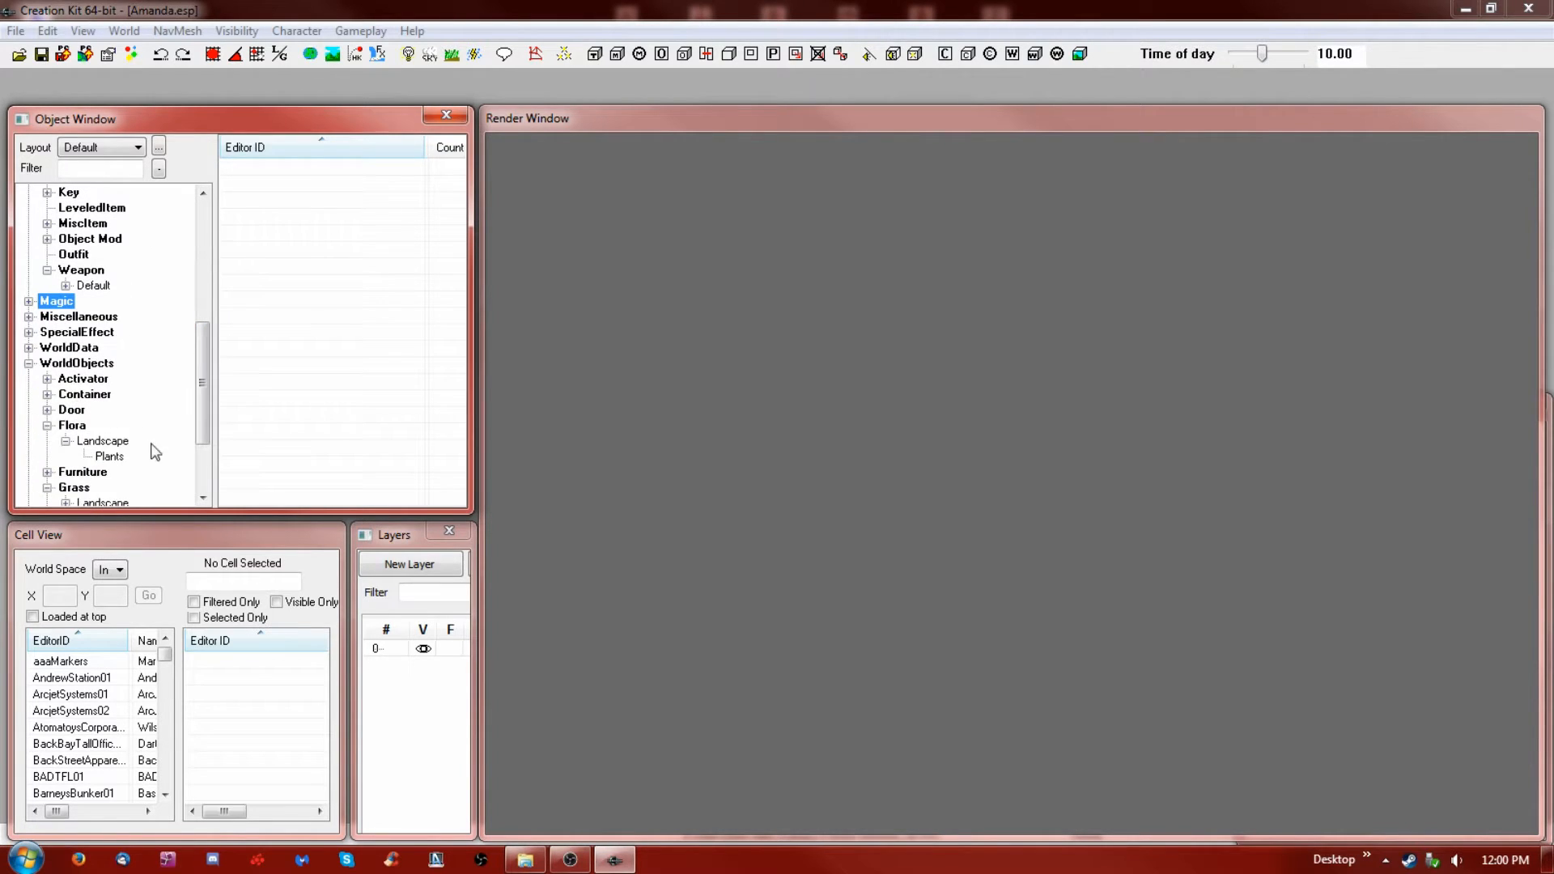
pyautogui.moveTo(202, 415); pyautogui.dragTo(201, 458)
pyautogui.click(113, 350)
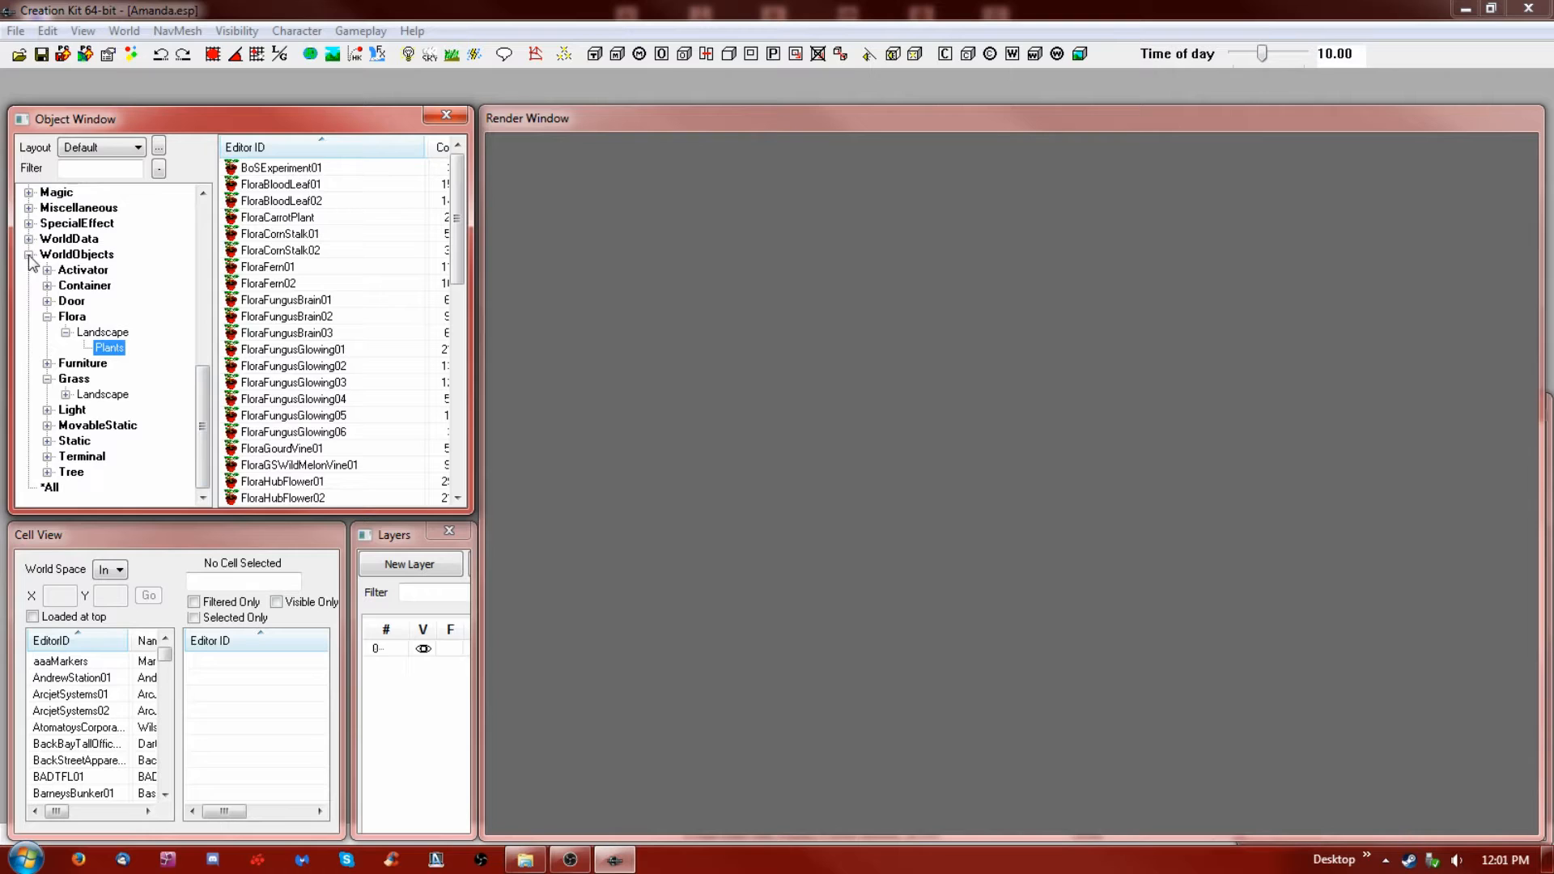
# Expand Static under WorldObjects and browse its groups, including Actors, Armor, Effects, IndustrialMachine39, Props and Weapons
pyautogui.click(77, 438)
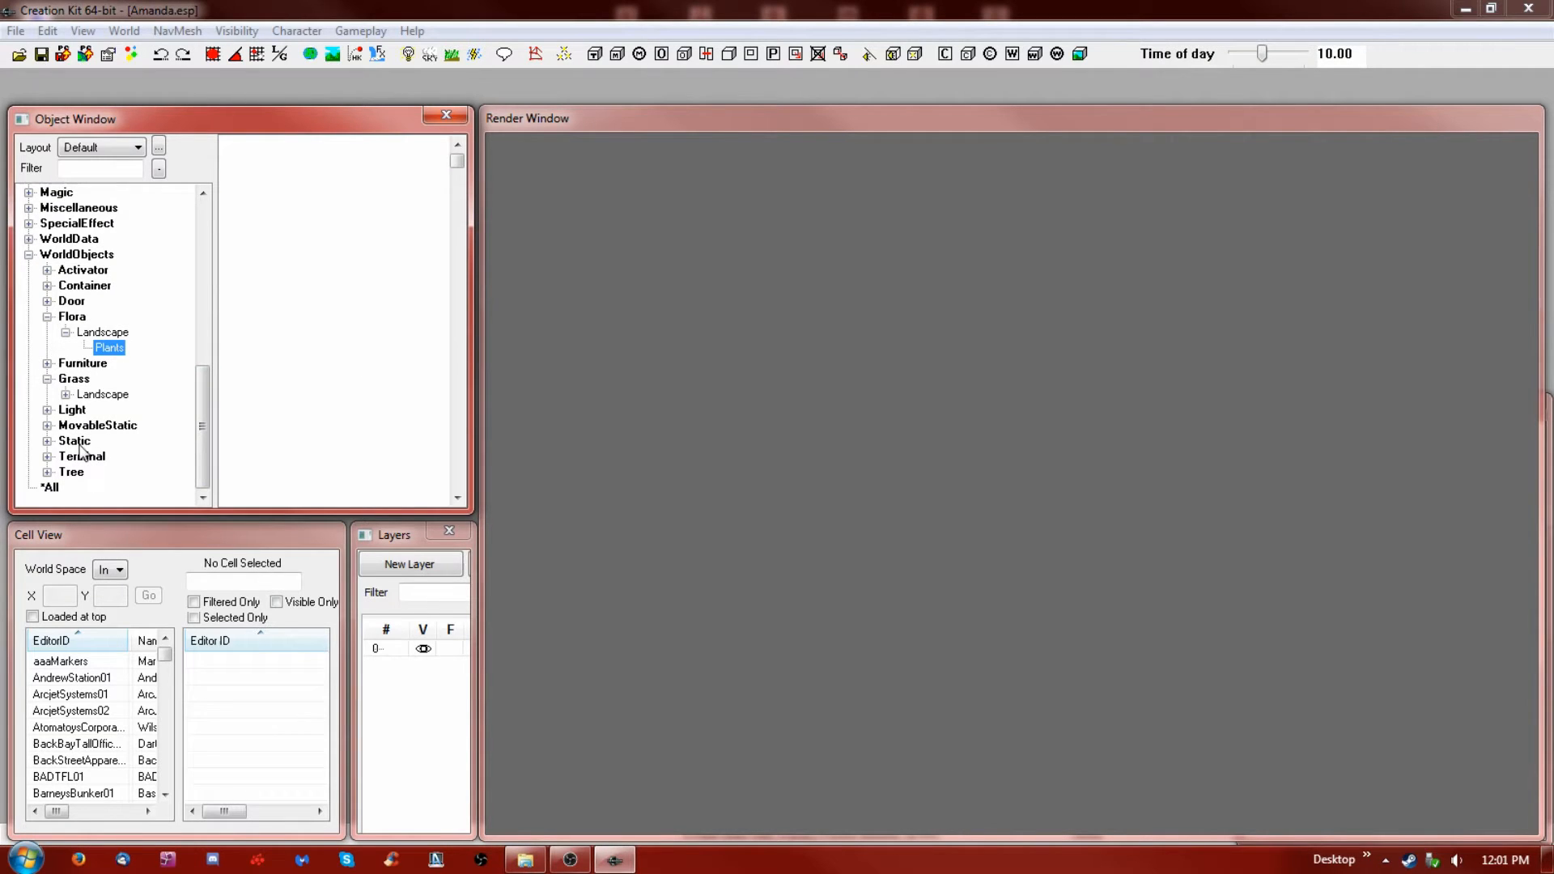
pyautogui.click(47, 441)
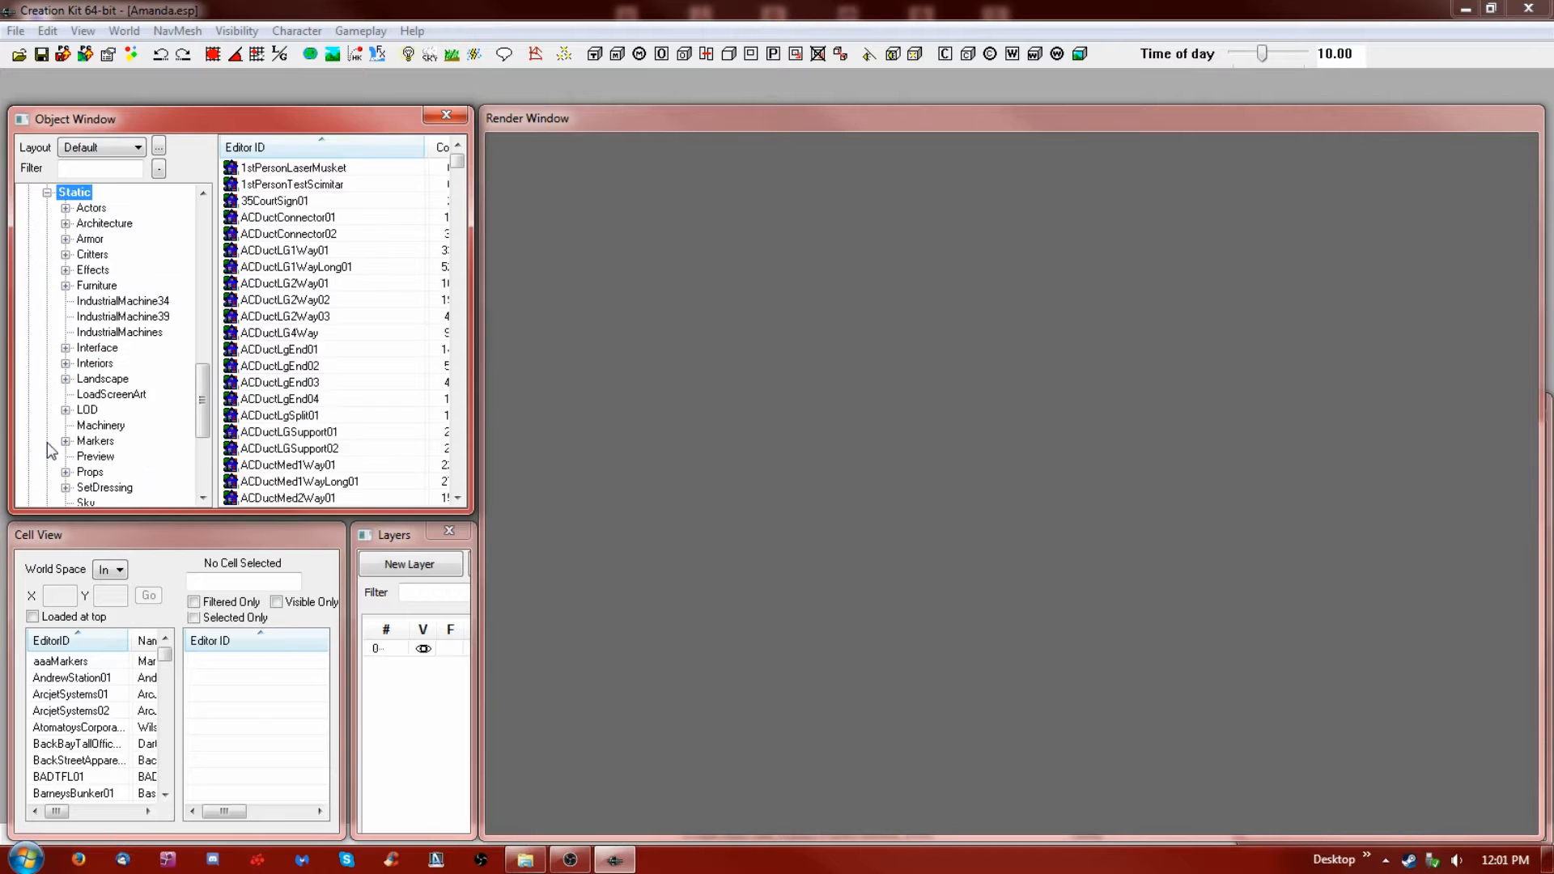
pyautogui.click(86, 209)
pyautogui.click(91, 241)
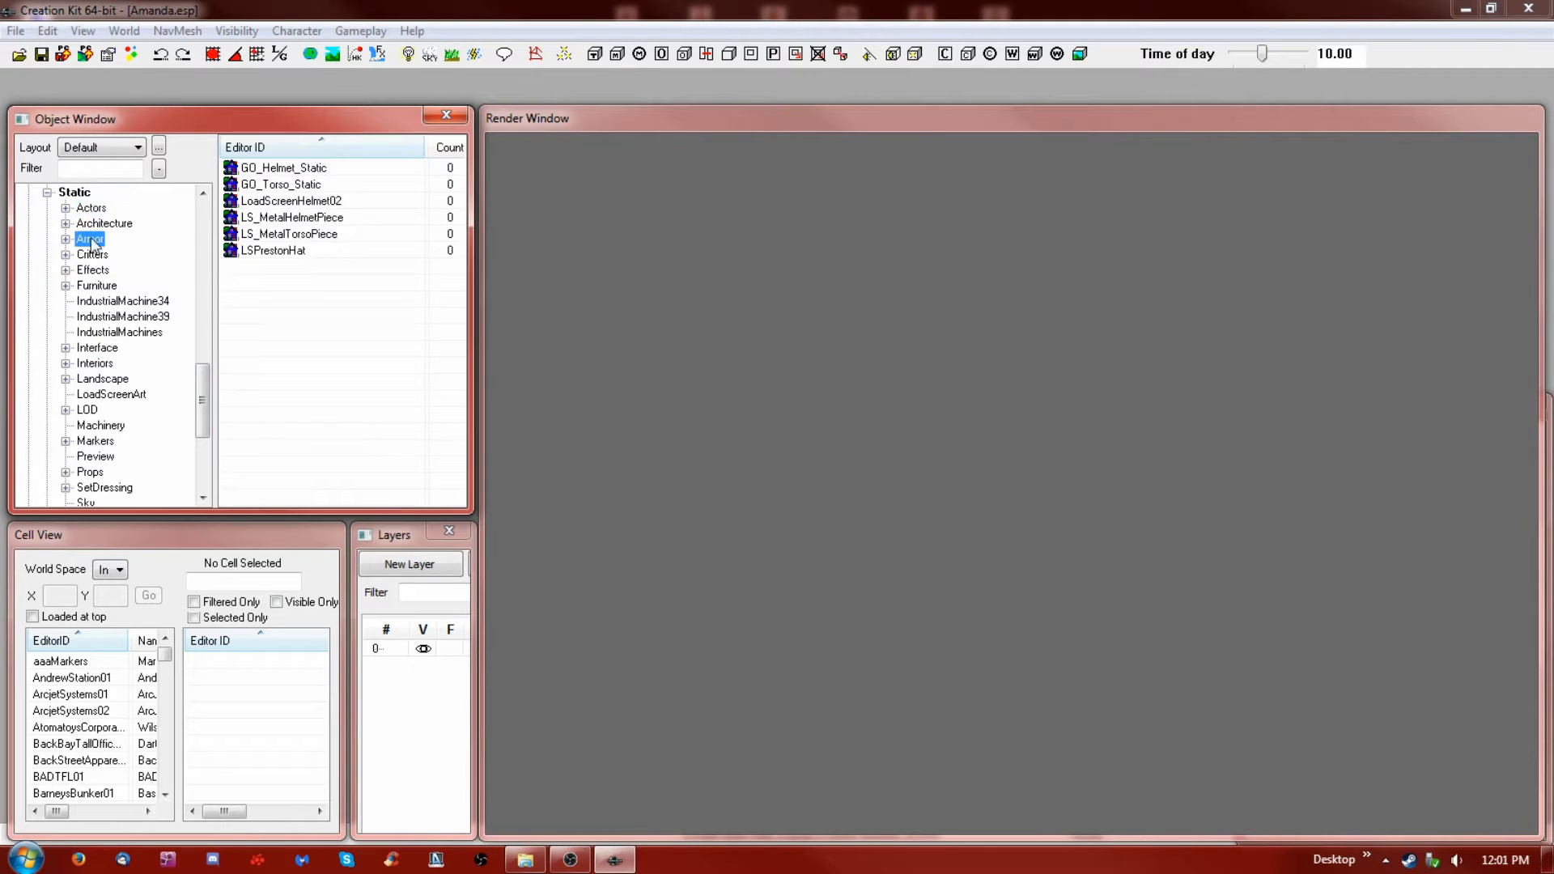
pyautogui.click(95, 224)
pyautogui.click(94, 269)
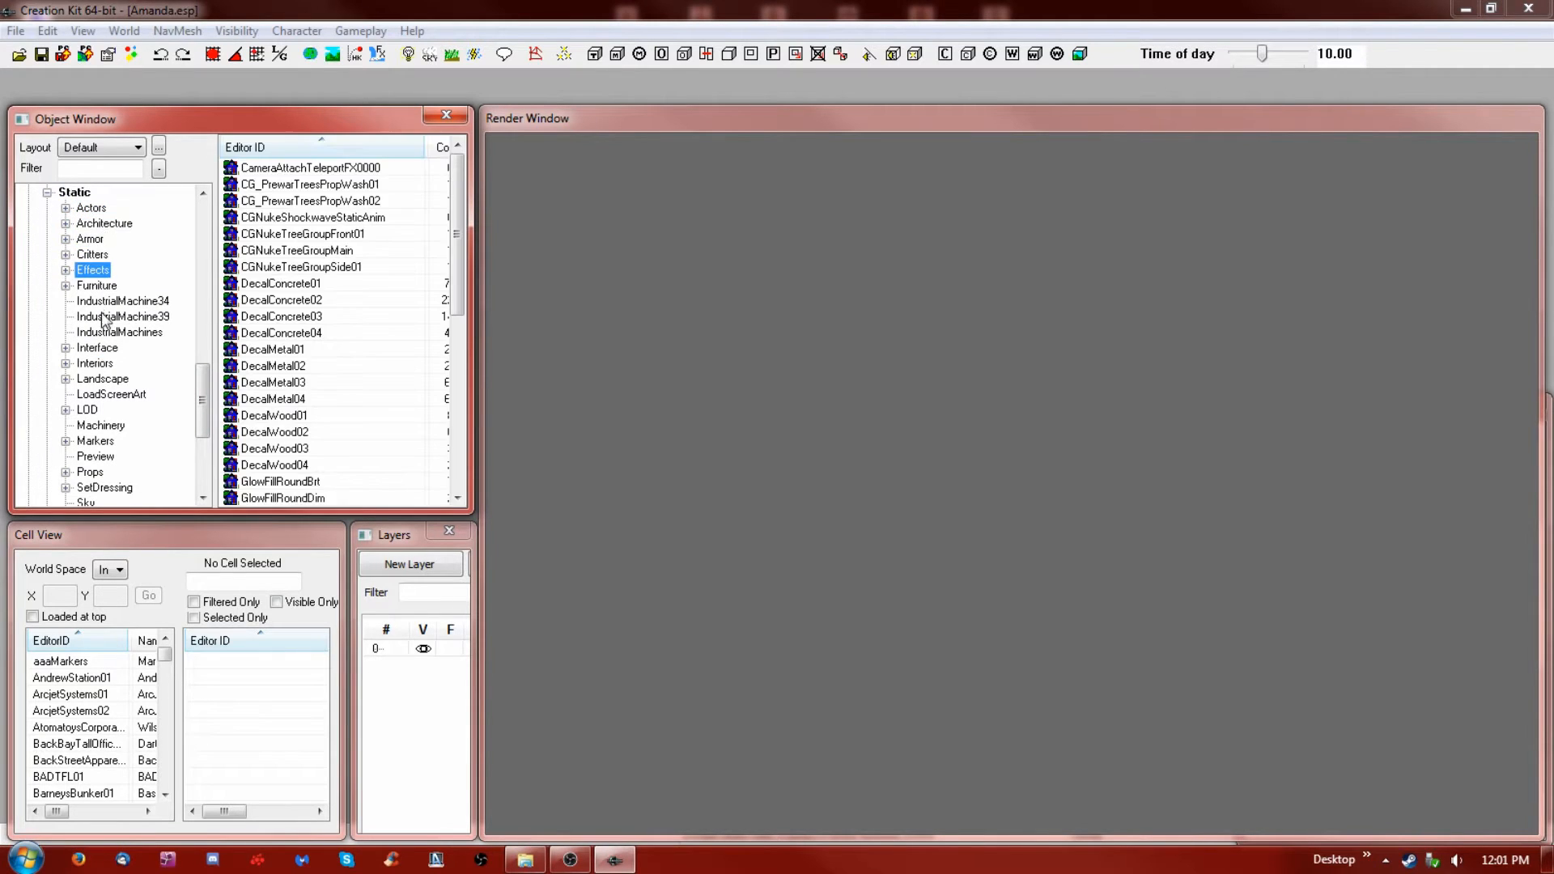
pyautogui.click(119, 301)
pyautogui.click(97, 318)
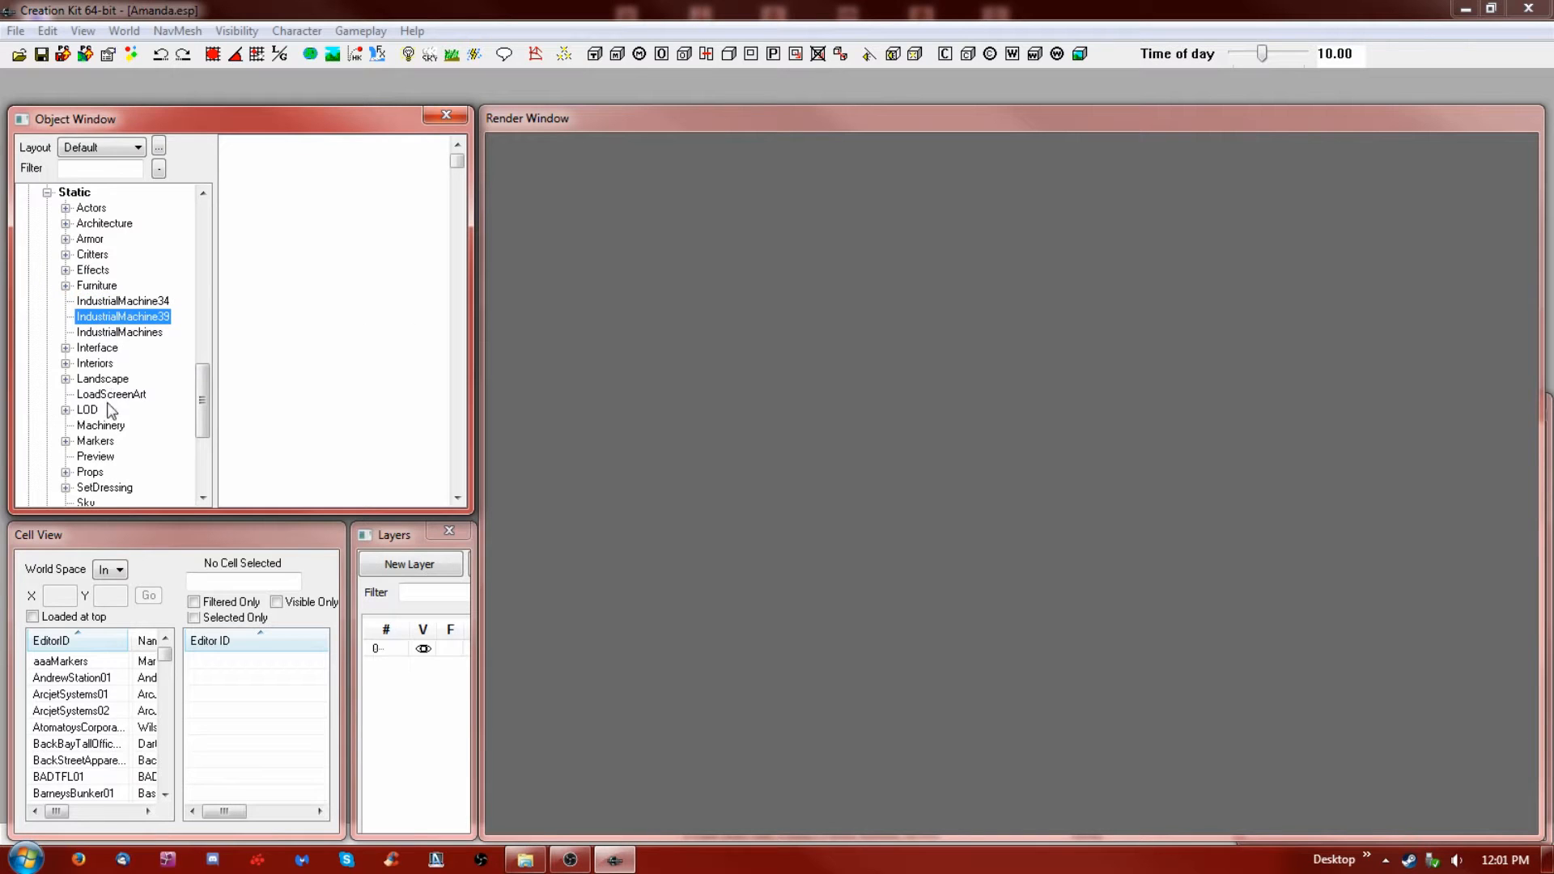
pyautogui.scroll(-1, 106, 429)
pyautogui.click(91, 426)
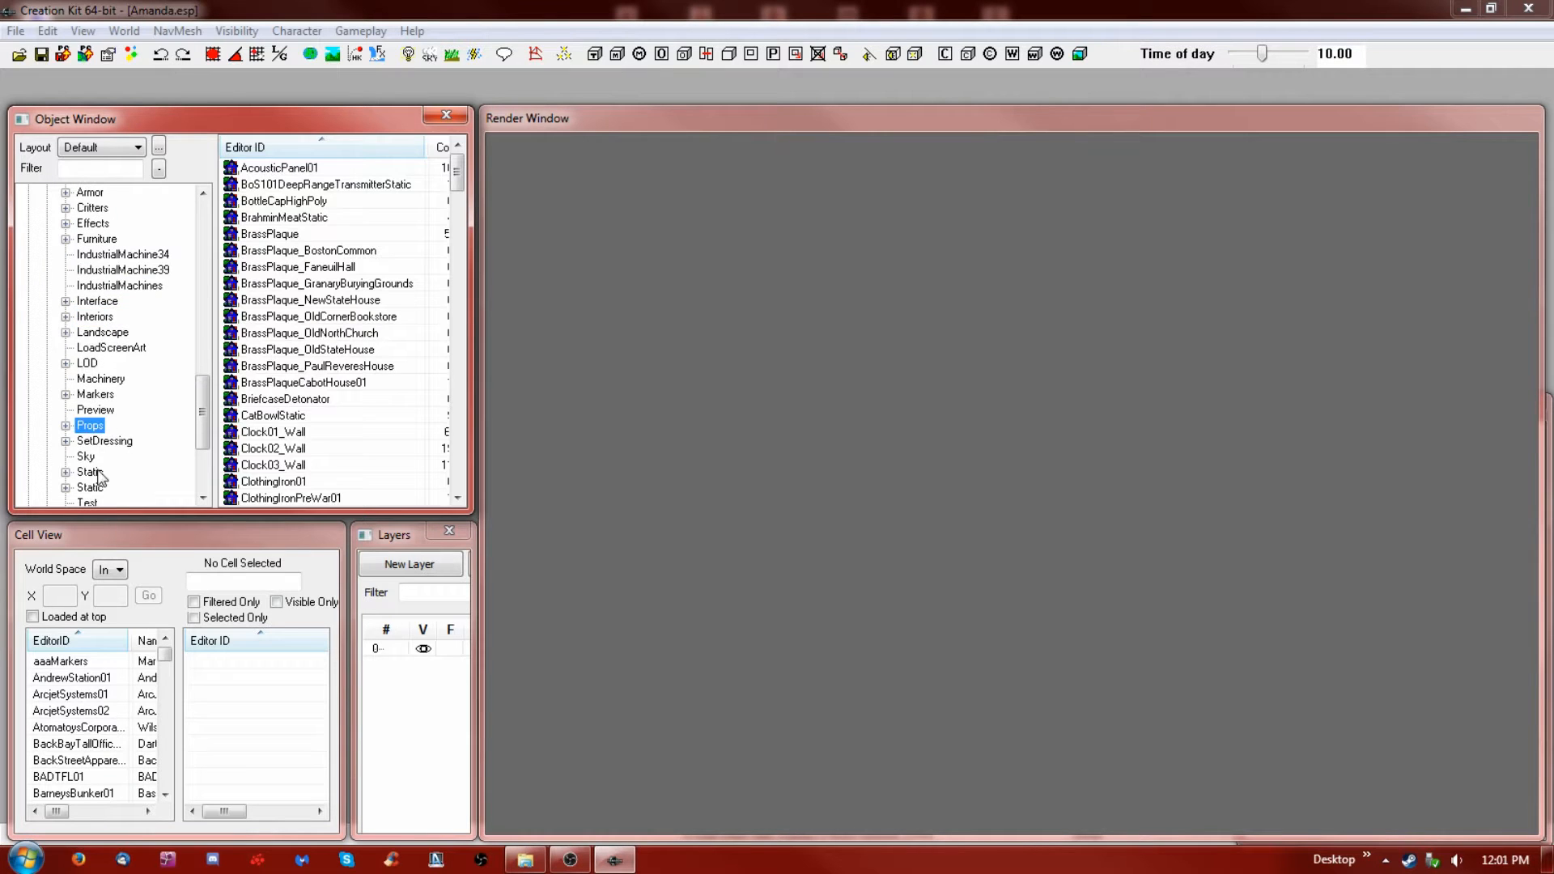
pyautogui.scroll(-4, 101, 457)
pyautogui.click(99, 425)
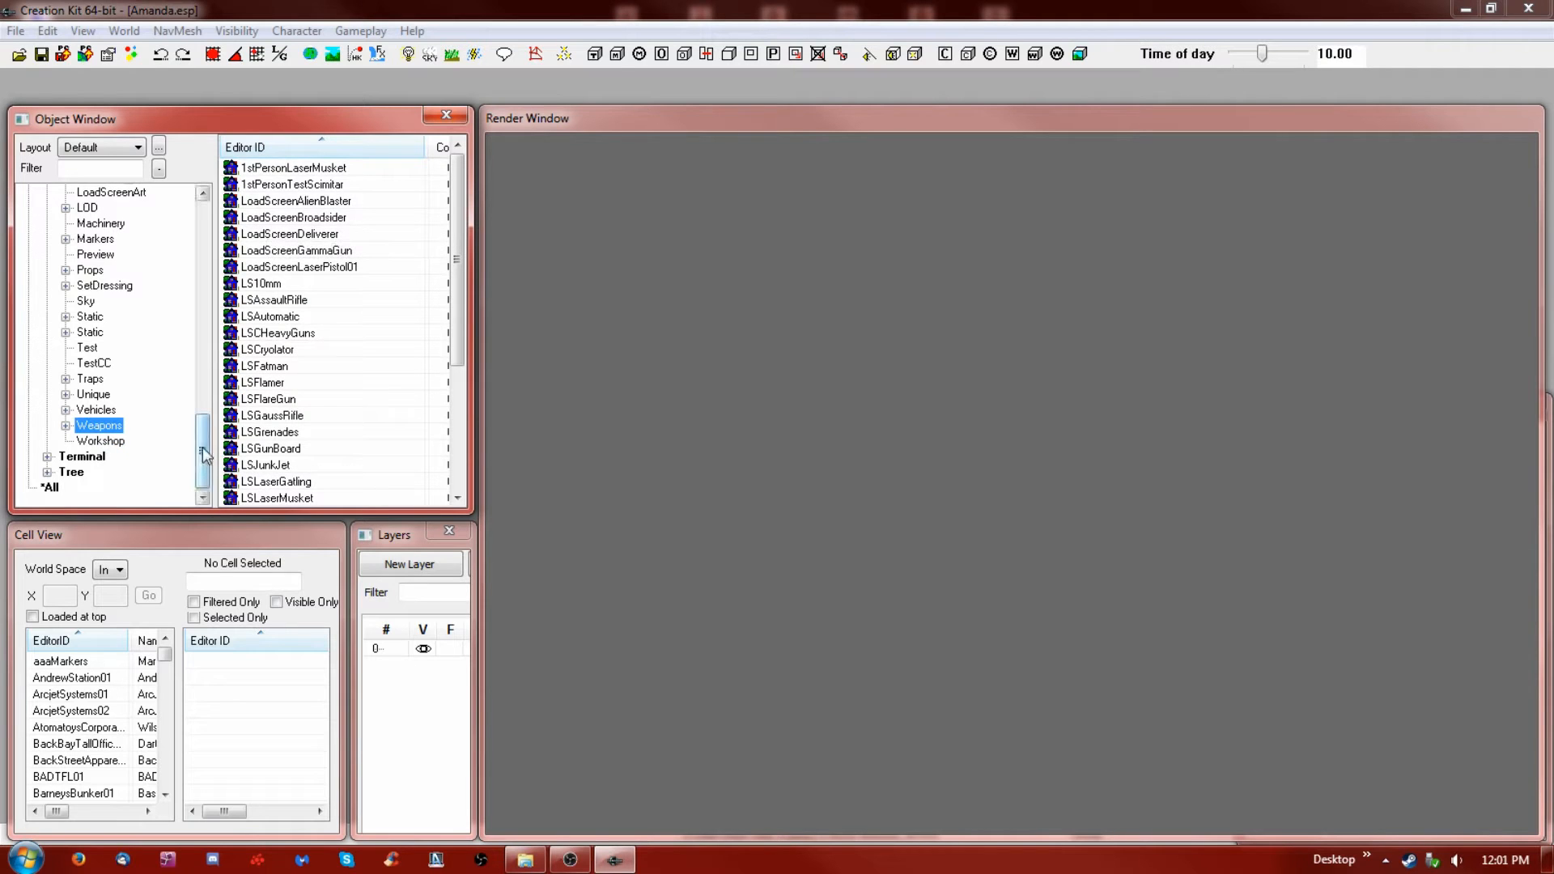
# Collapse the Items and WorldObjects branches in the object tree
pyautogui.moveTo(208, 480); pyautogui.dragTo(223, 259)
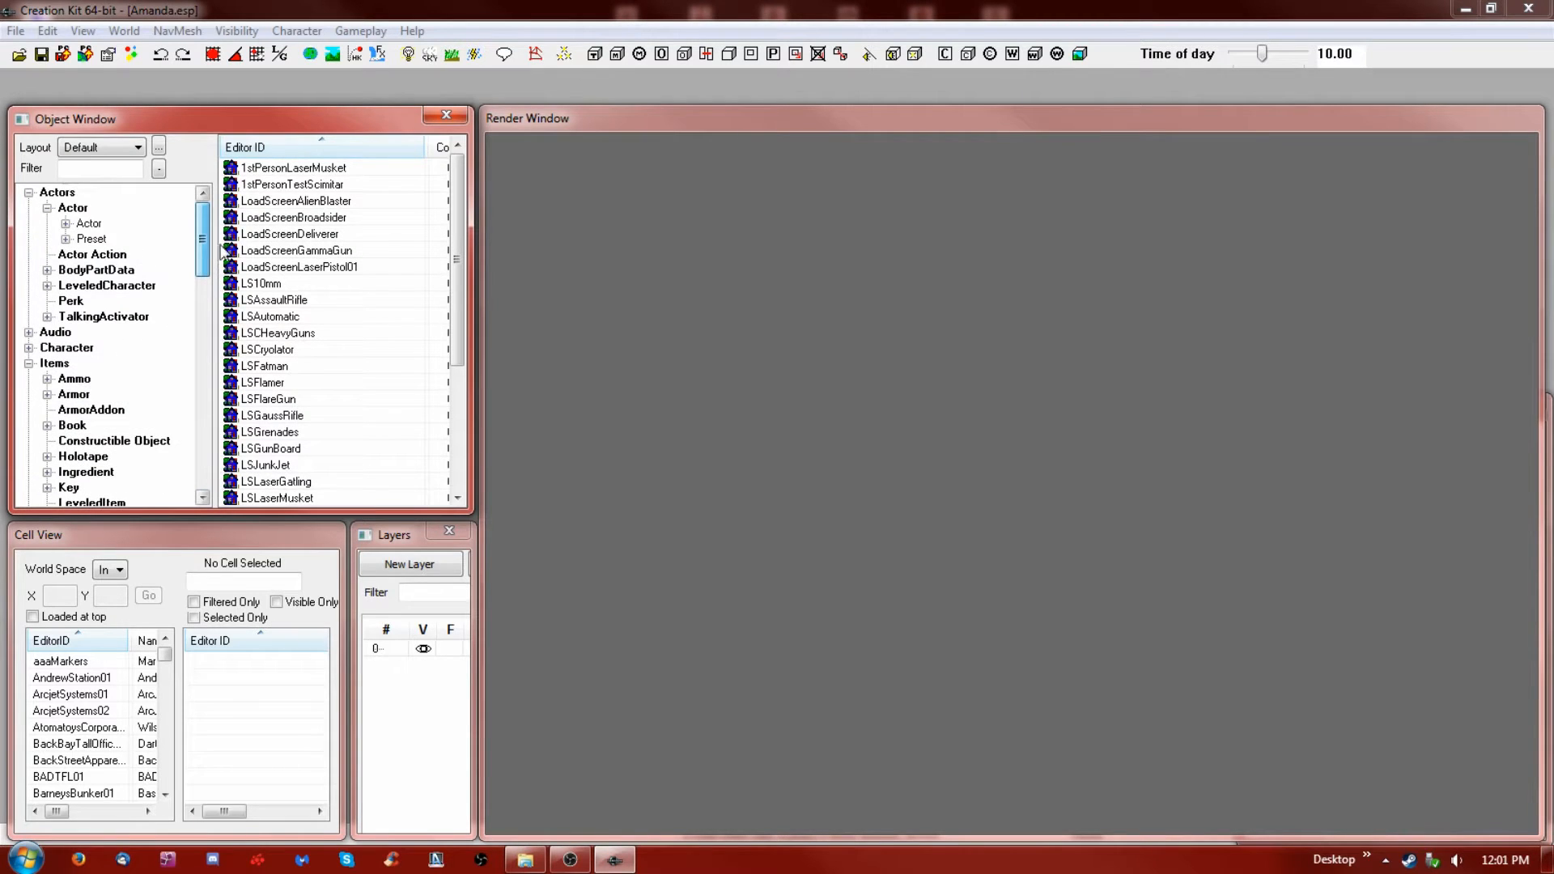
pyautogui.click(28, 363)
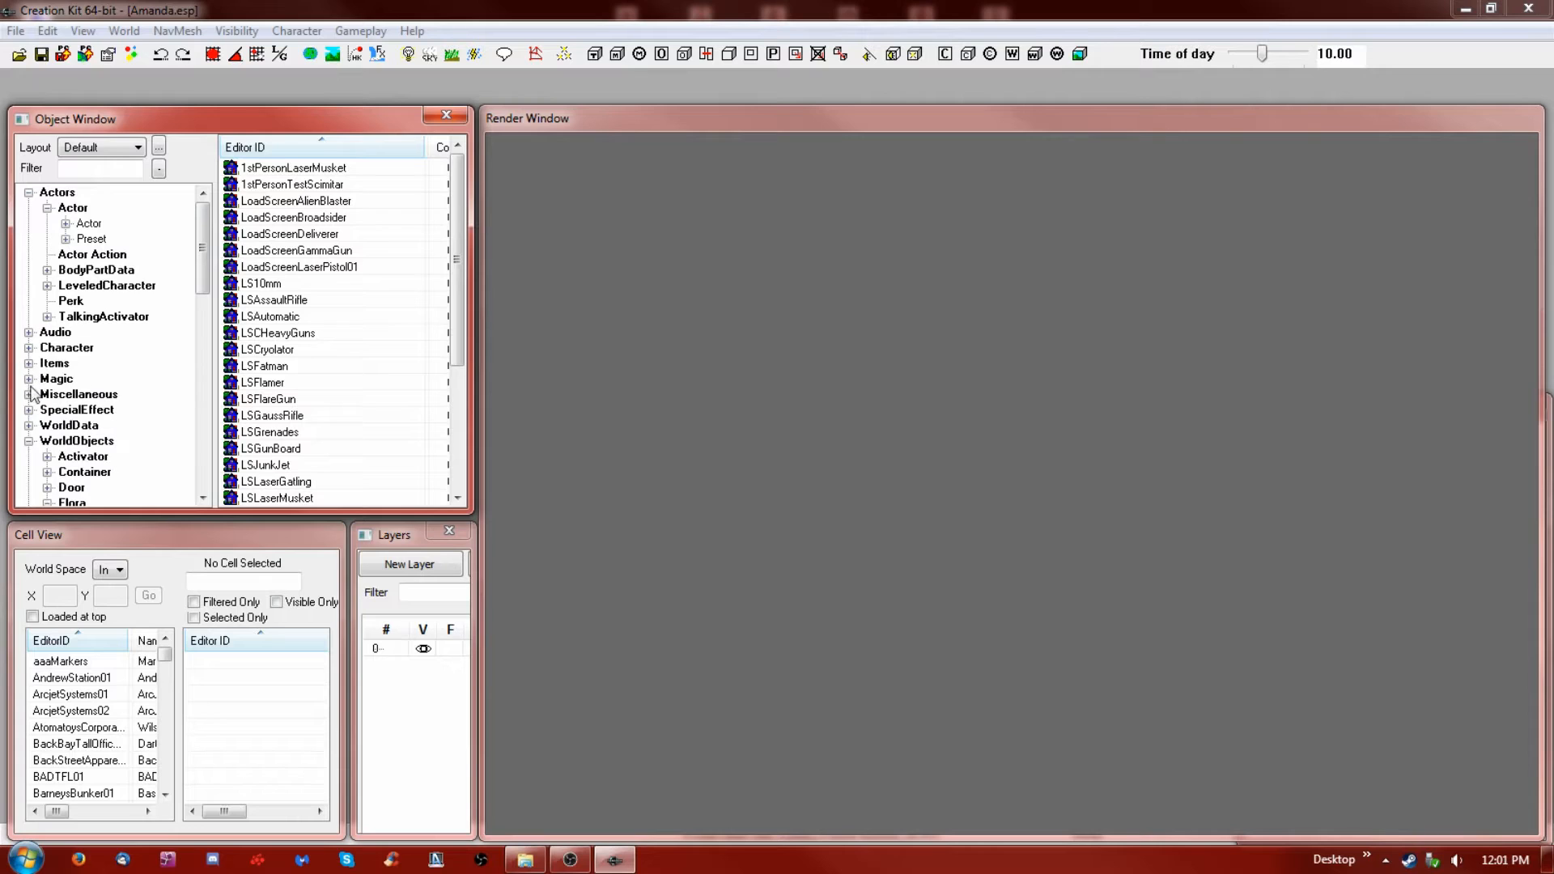
pyautogui.click(37, 442)
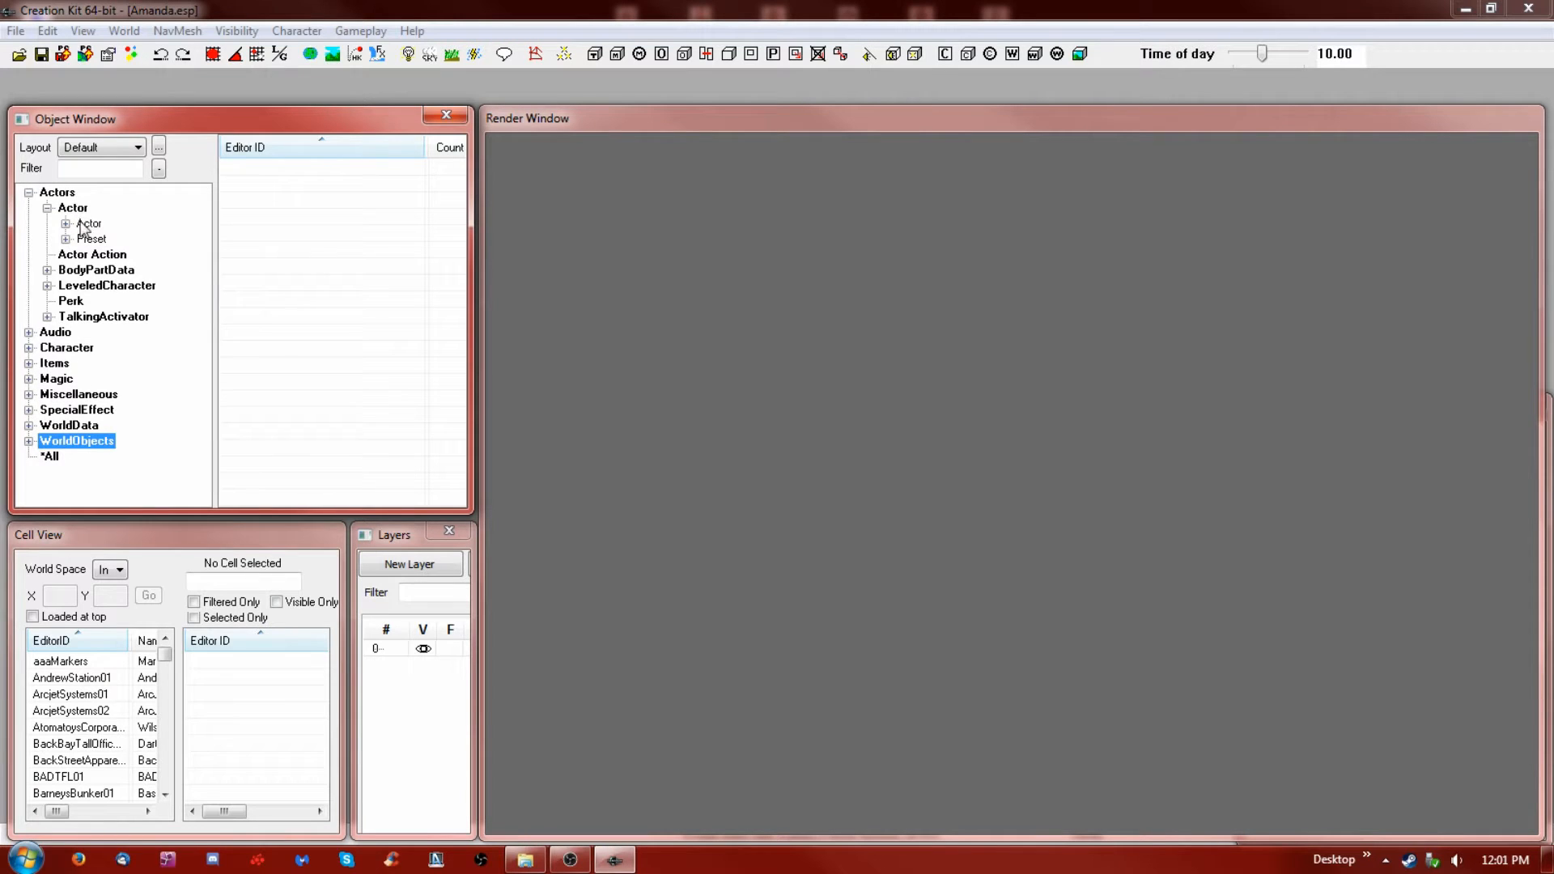
# Expand Items again and list its Weapon records
pyautogui.click(28, 363)
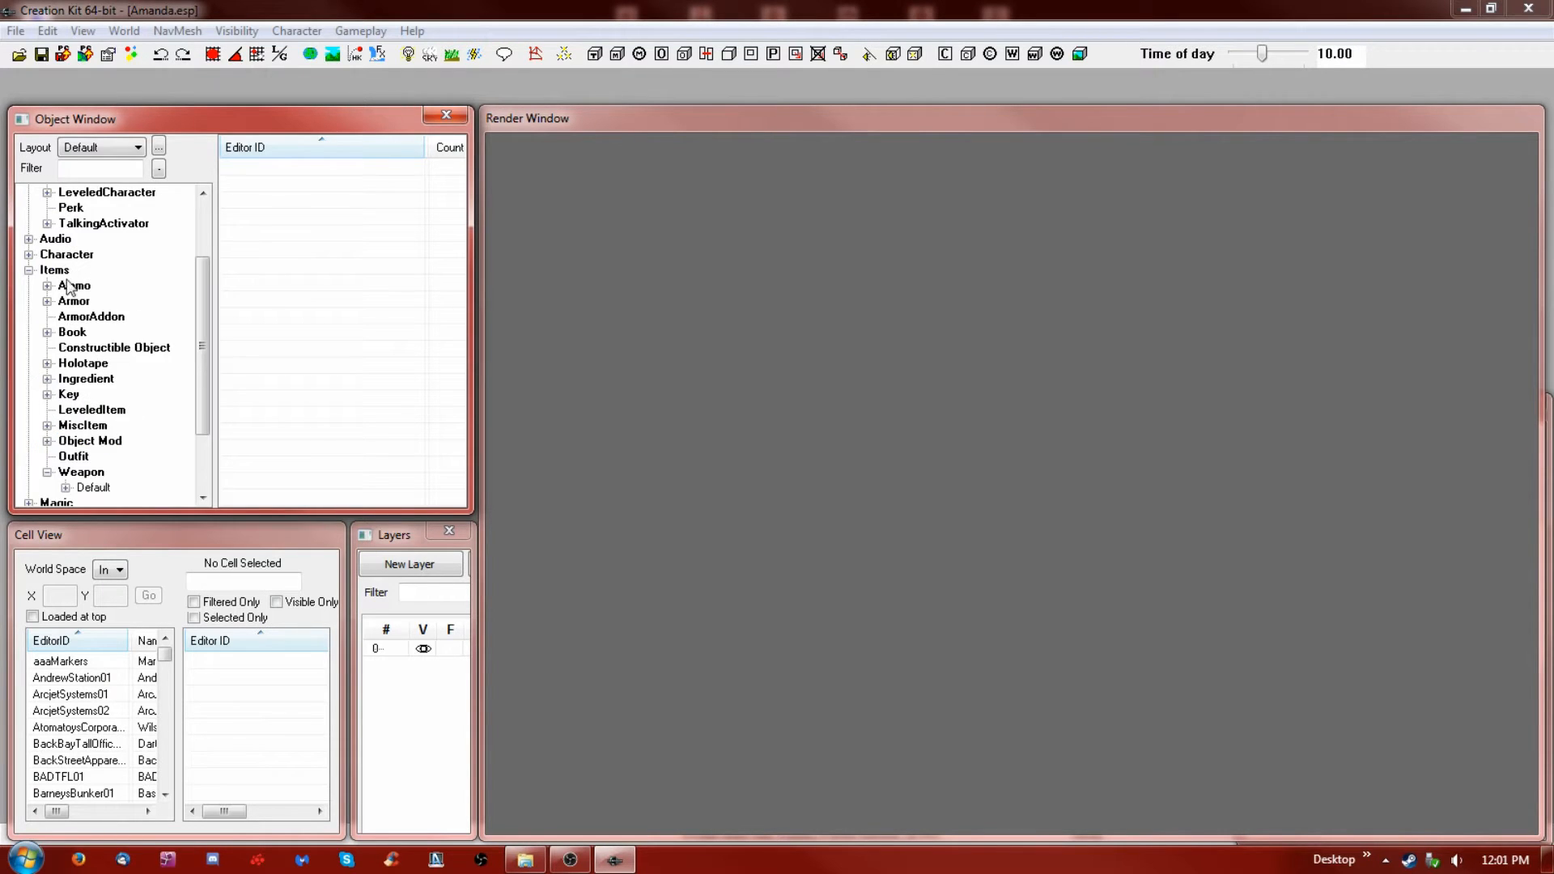
pyautogui.click(81, 472)
pyautogui.moveTo(208, 366); pyautogui.dragTo(212, 315)
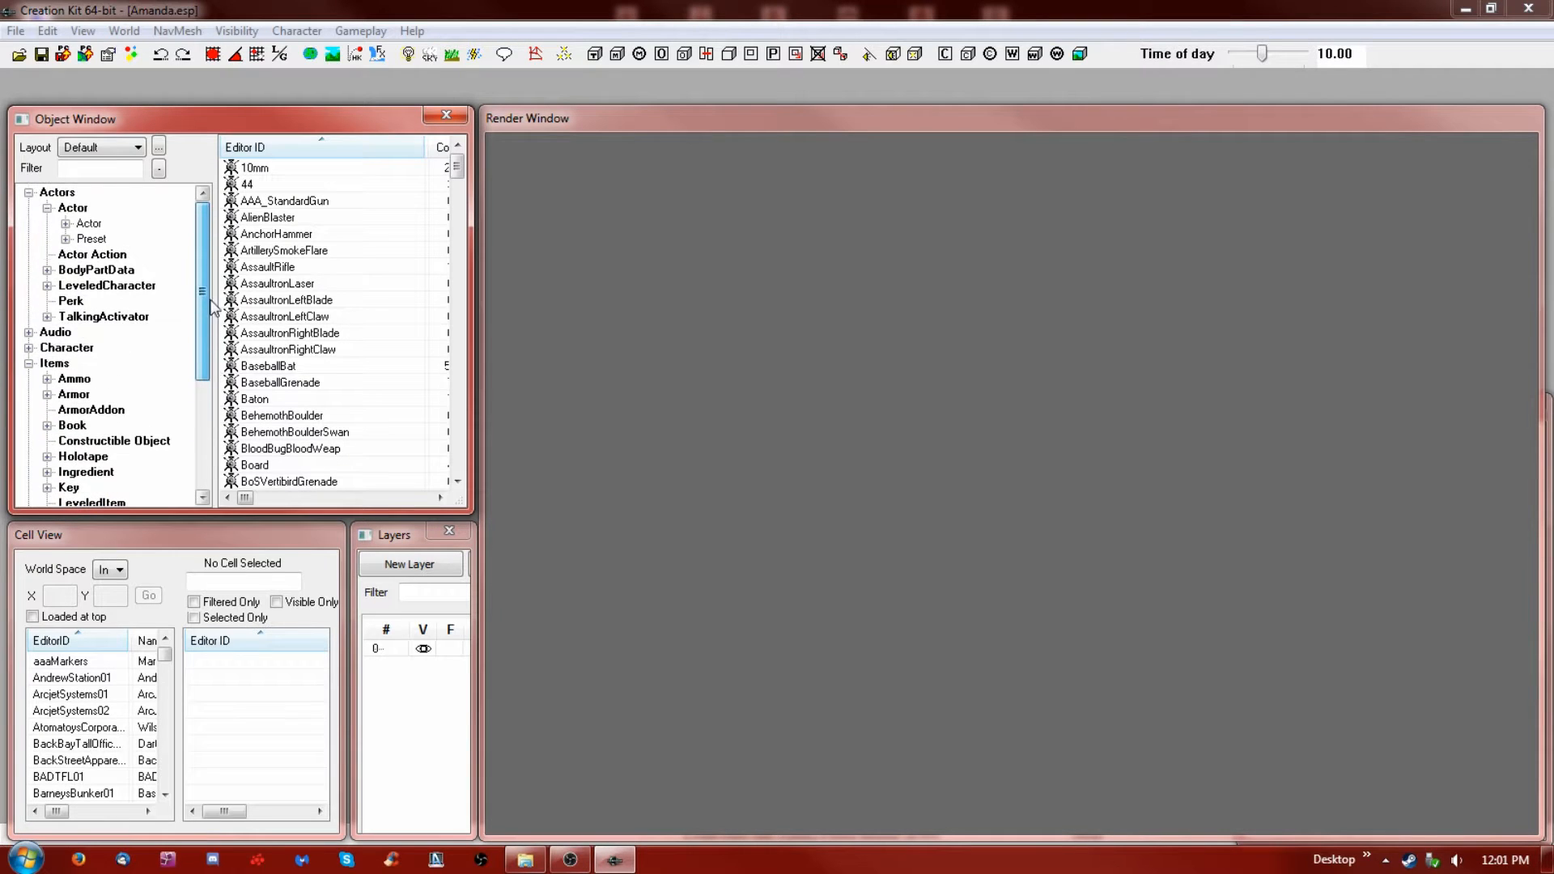
# List the Actor records and examine the commands available for the custom actor 0Cheersthug_2
pyautogui.click(72, 209)
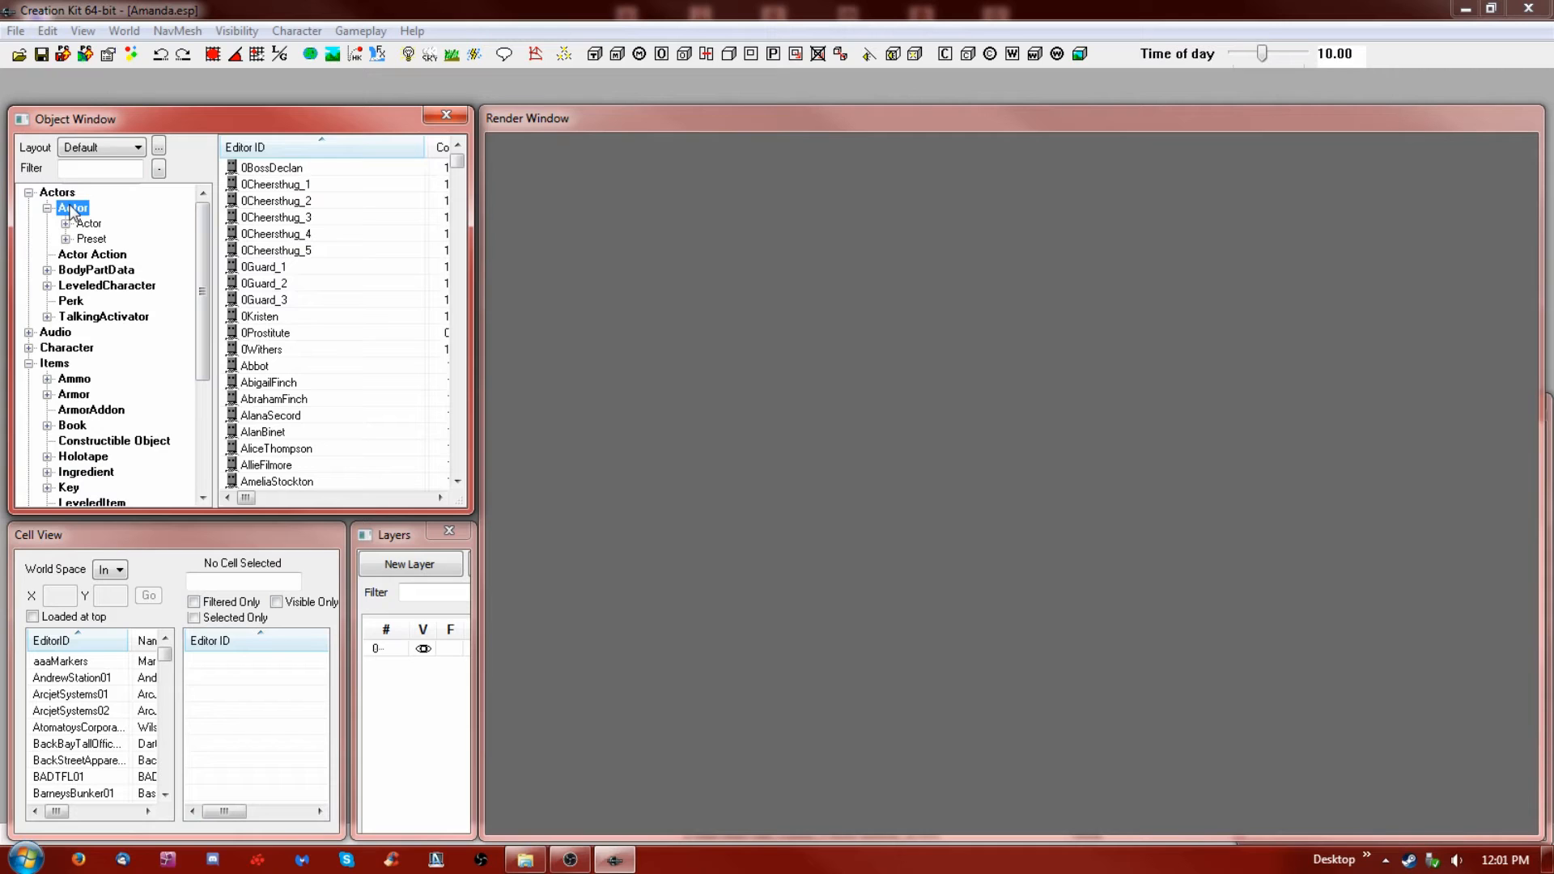
pyautogui.click(302, 199)
pyautogui.rightClick(302, 196)
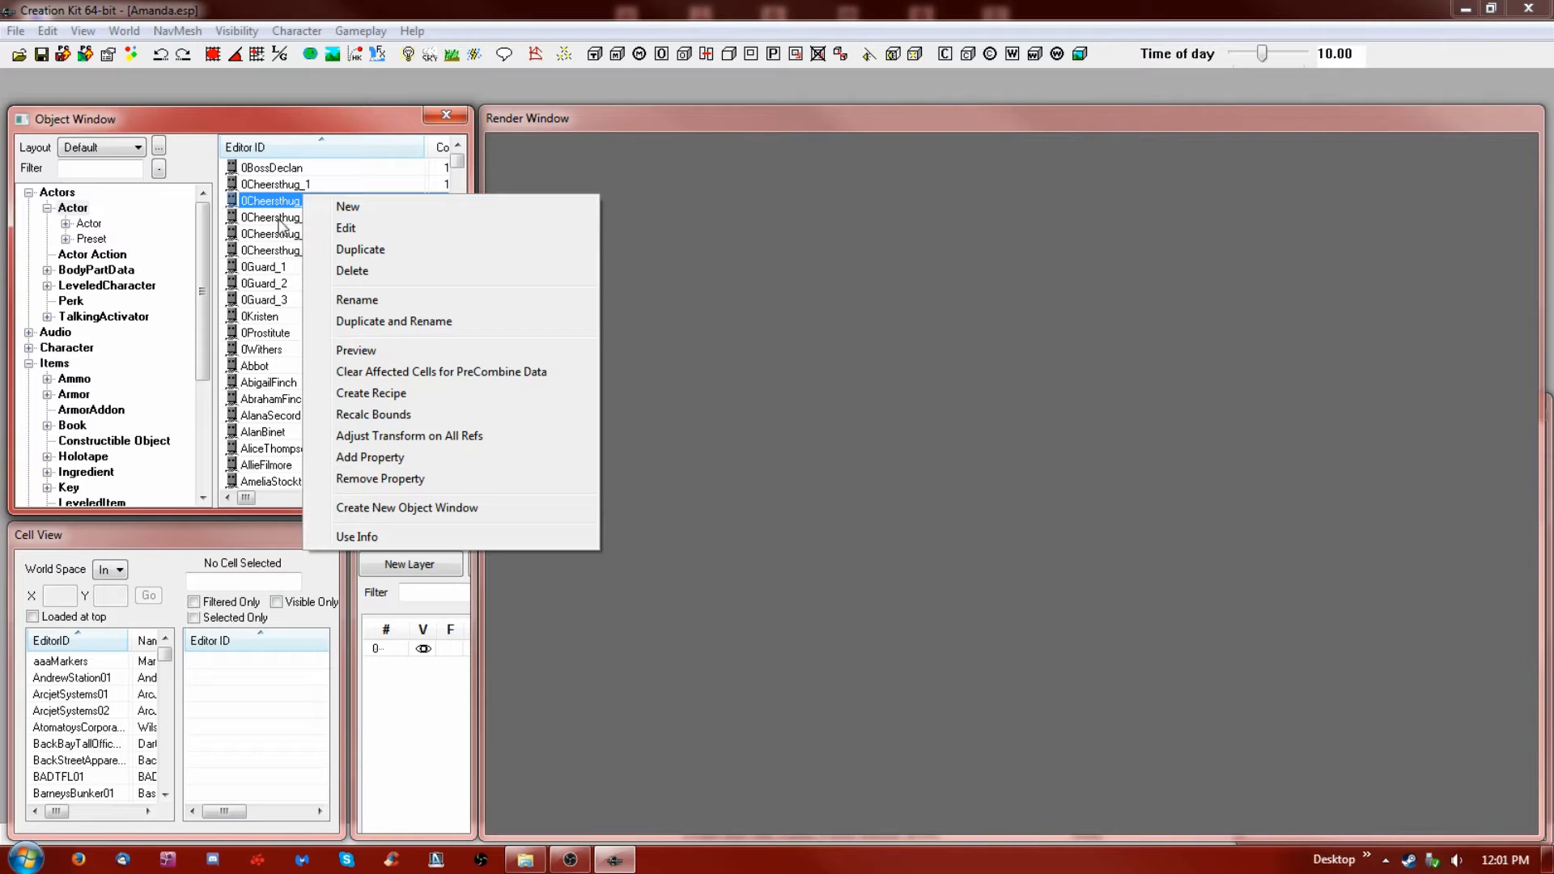
pyautogui.click(234, 202)
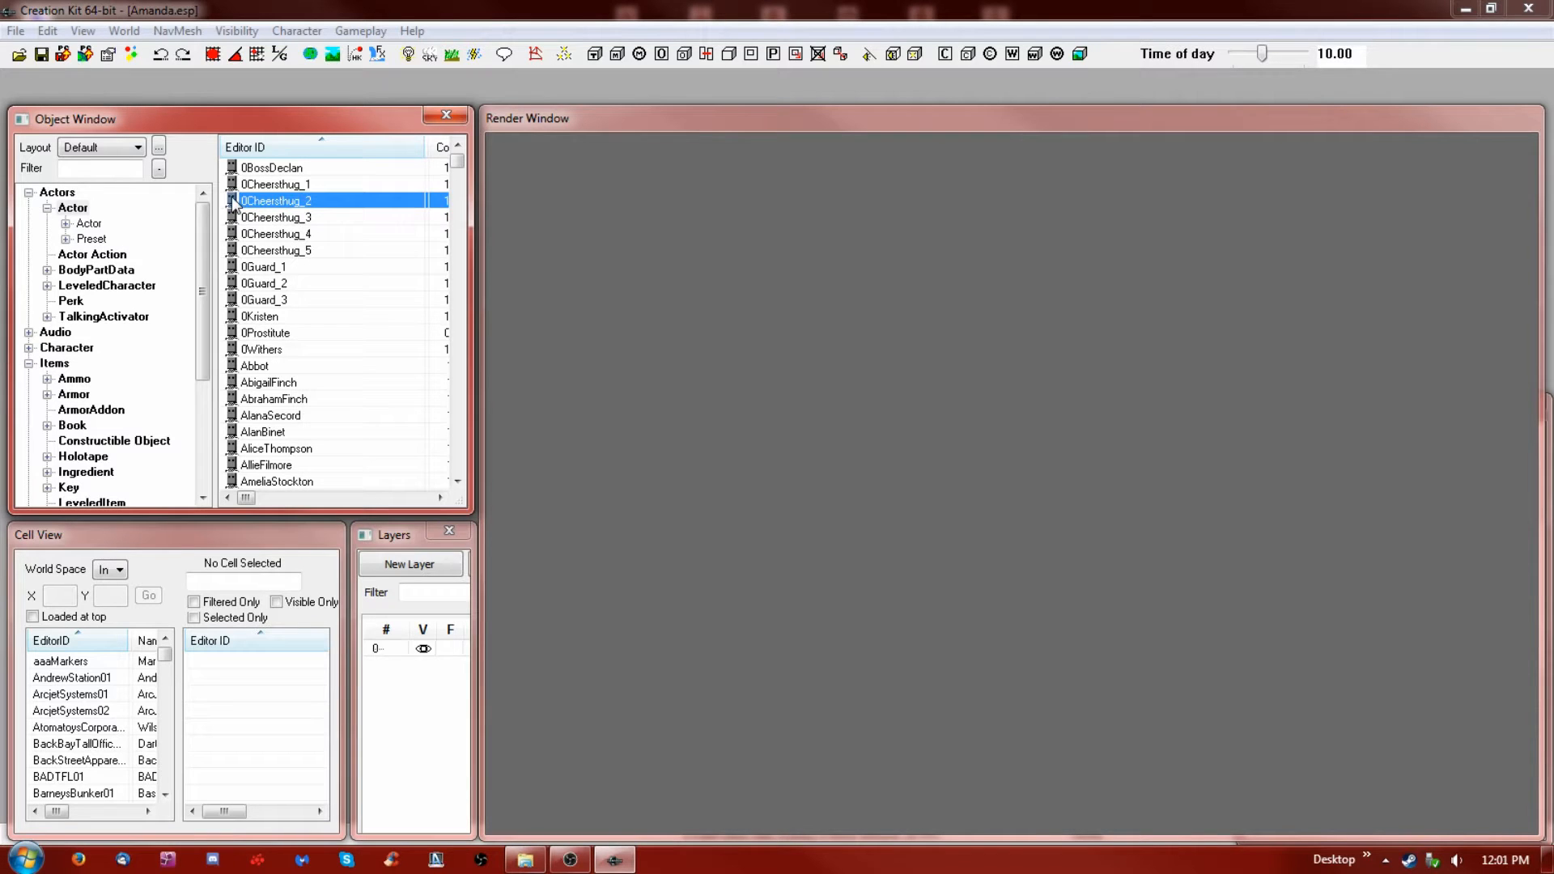
pyautogui.rightClick(235, 202)
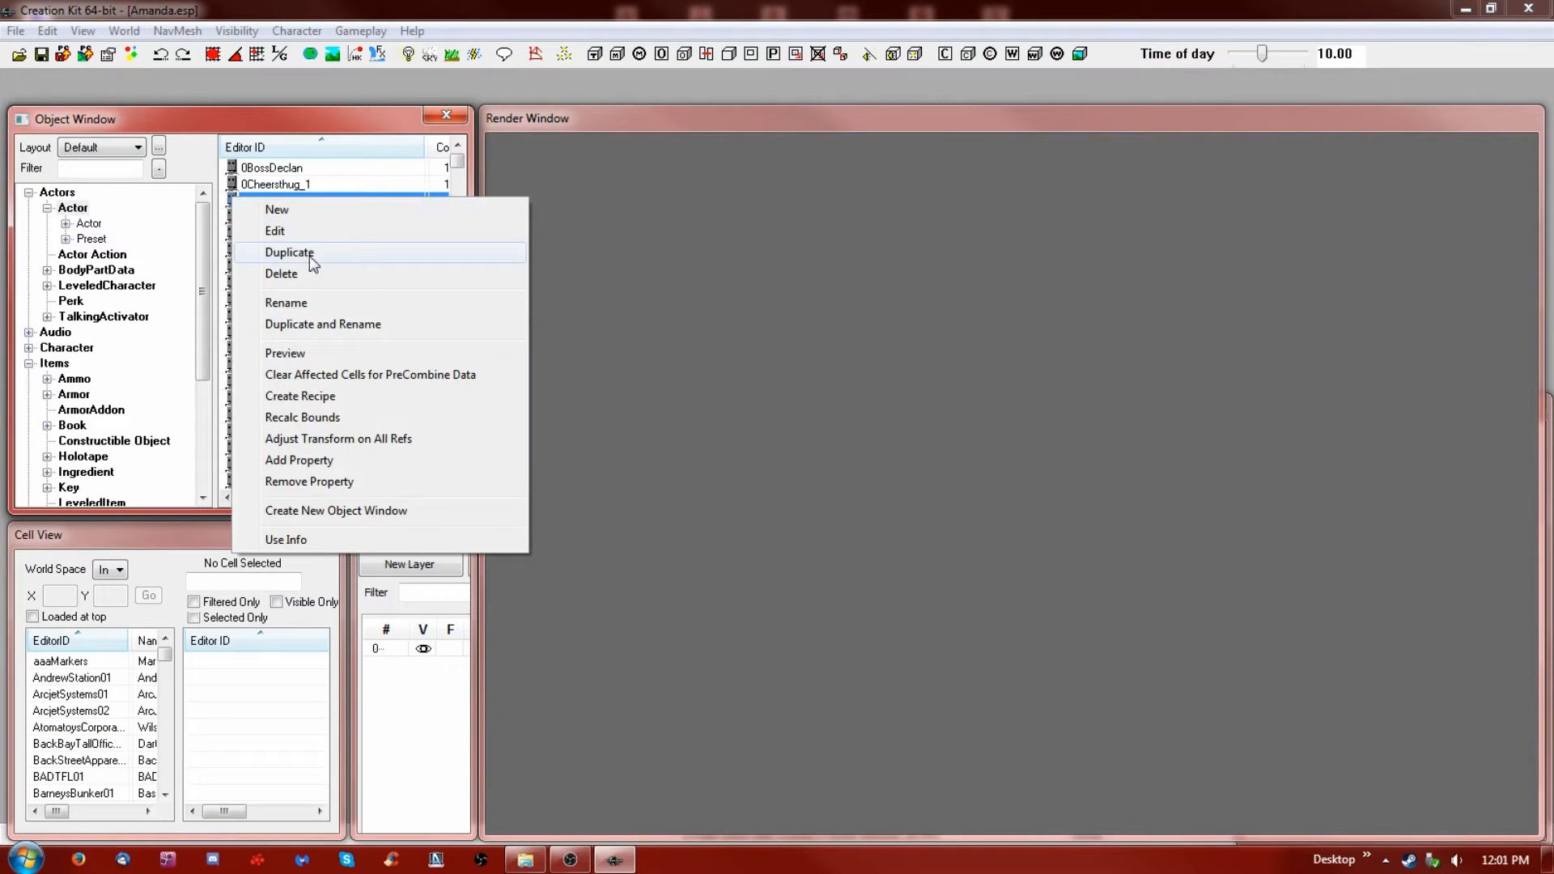
# Go through the custom actors whose IDs start with 0, such as the Cheersthug entries, 0Guard_3, 0Withers and 0BossDeclan
pyautogui.click(231, 185)
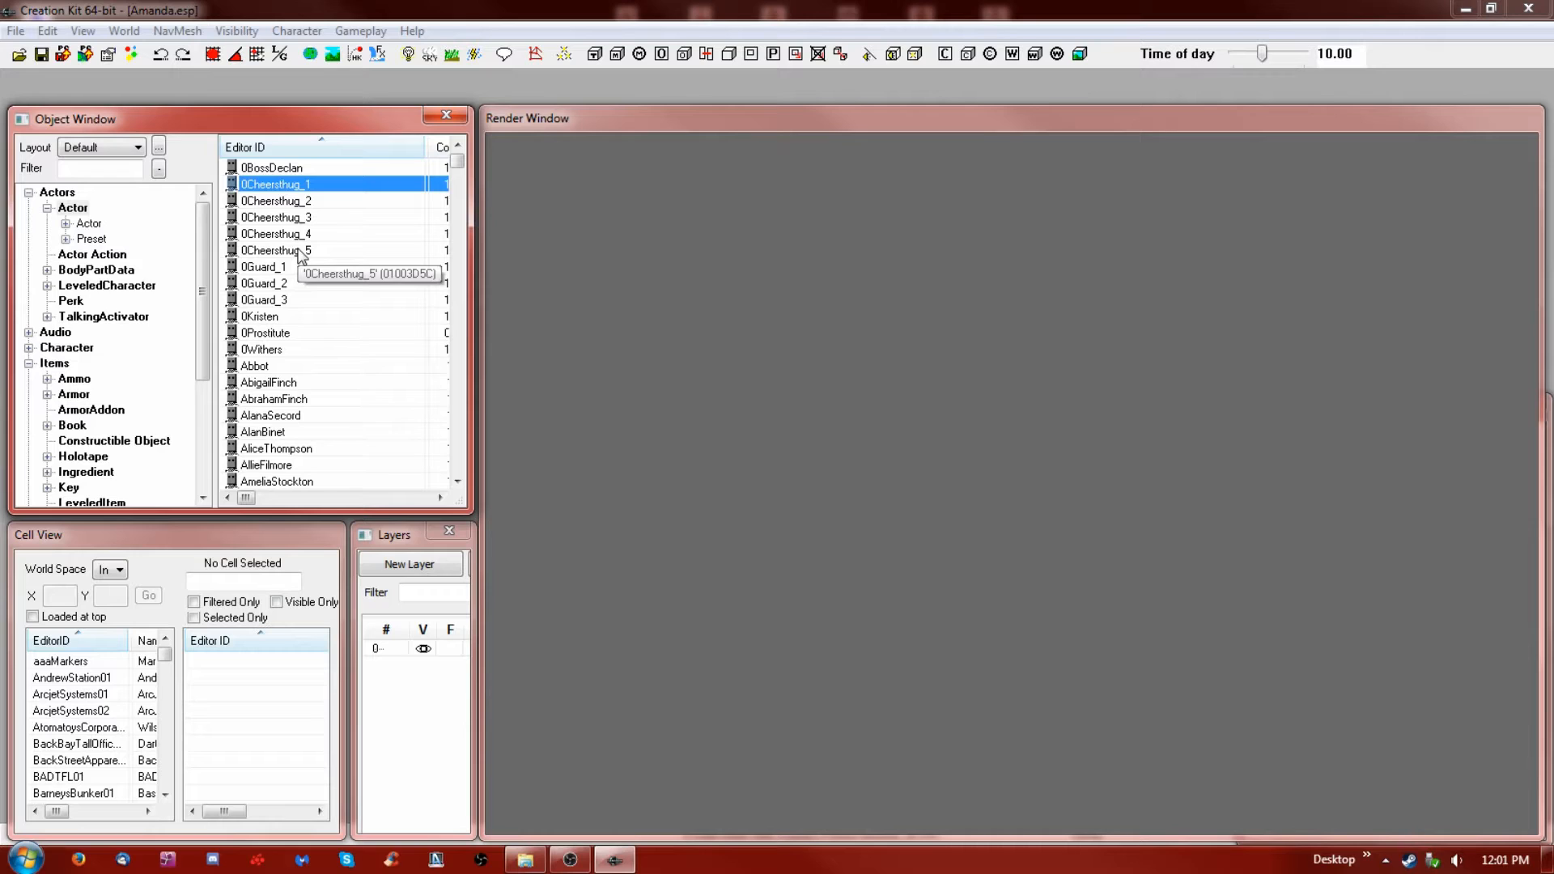
pyautogui.click(309, 204)
pyautogui.click(309, 219)
pyautogui.click(307, 234)
pyautogui.click(302, 251)
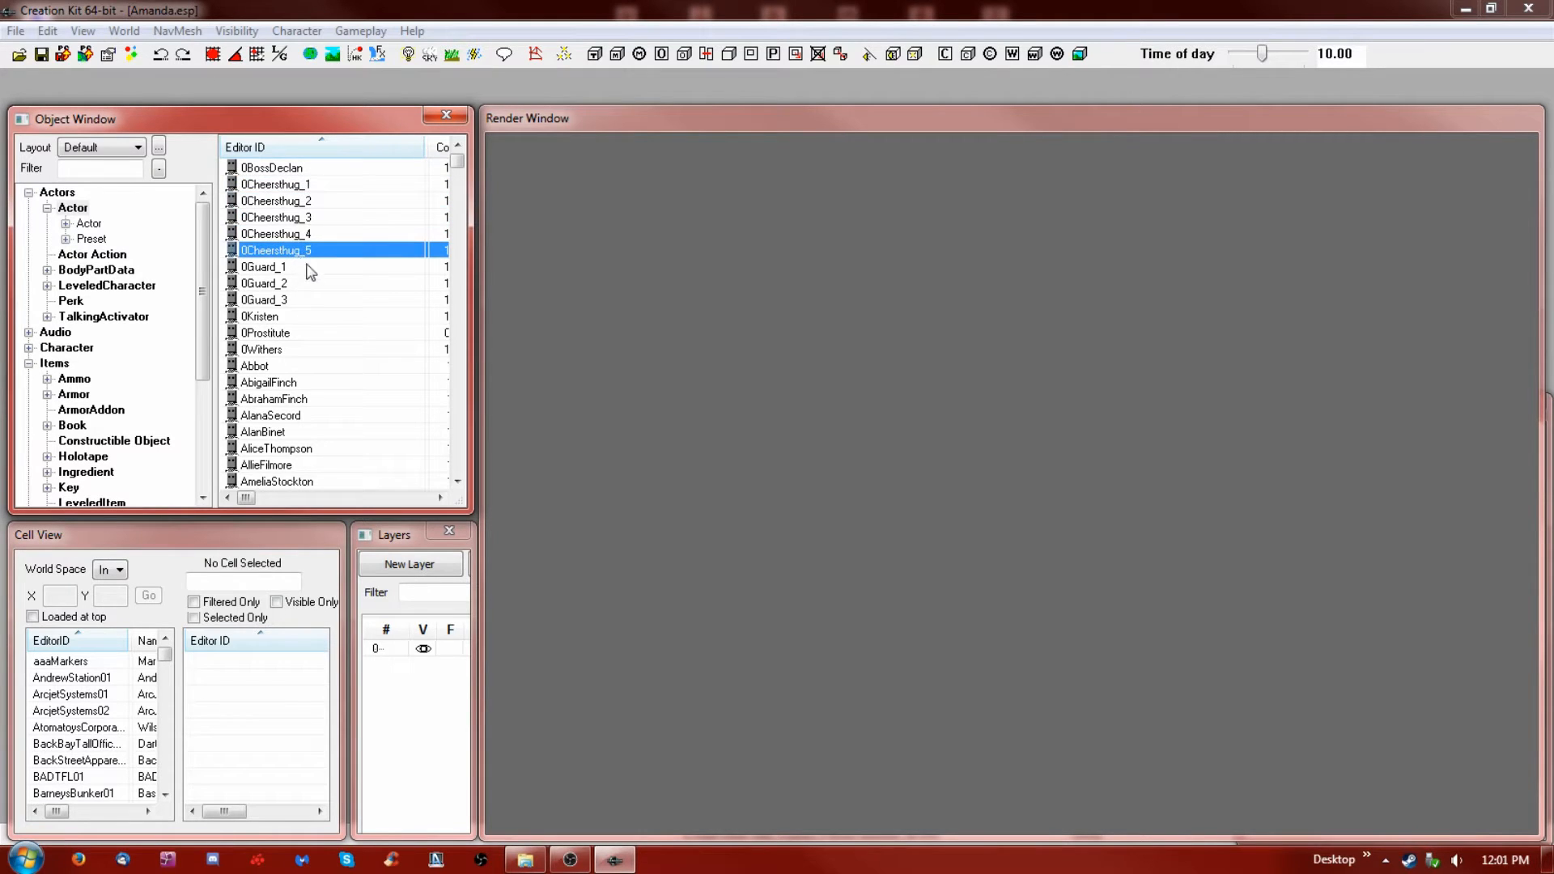
pyautogui.click(289, 301)
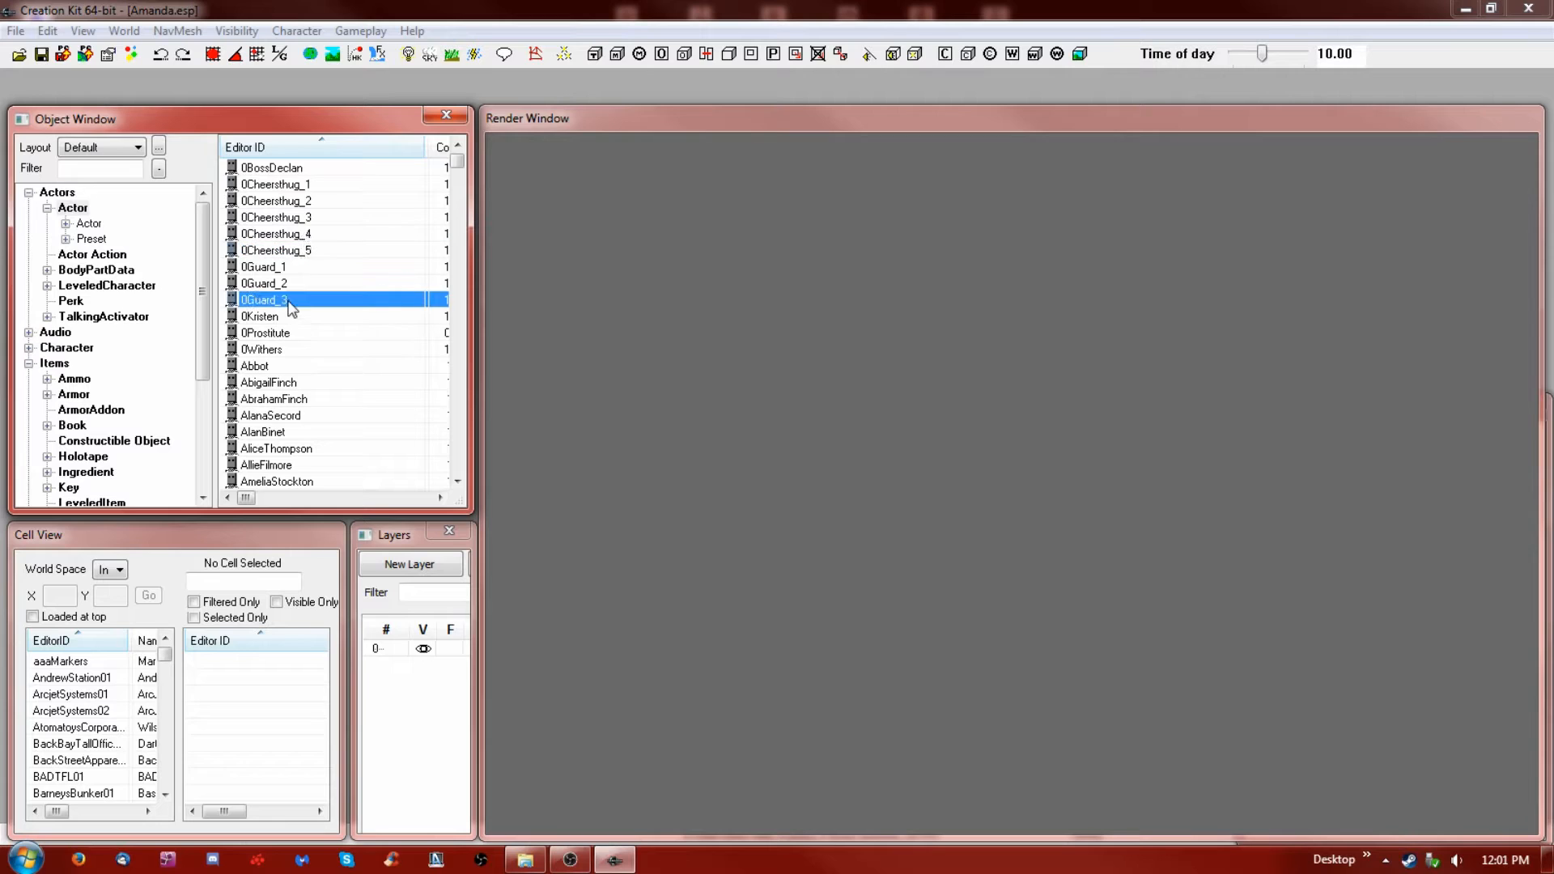
pyautogui.click(283, 333)
pyautogui.click(283, 350)
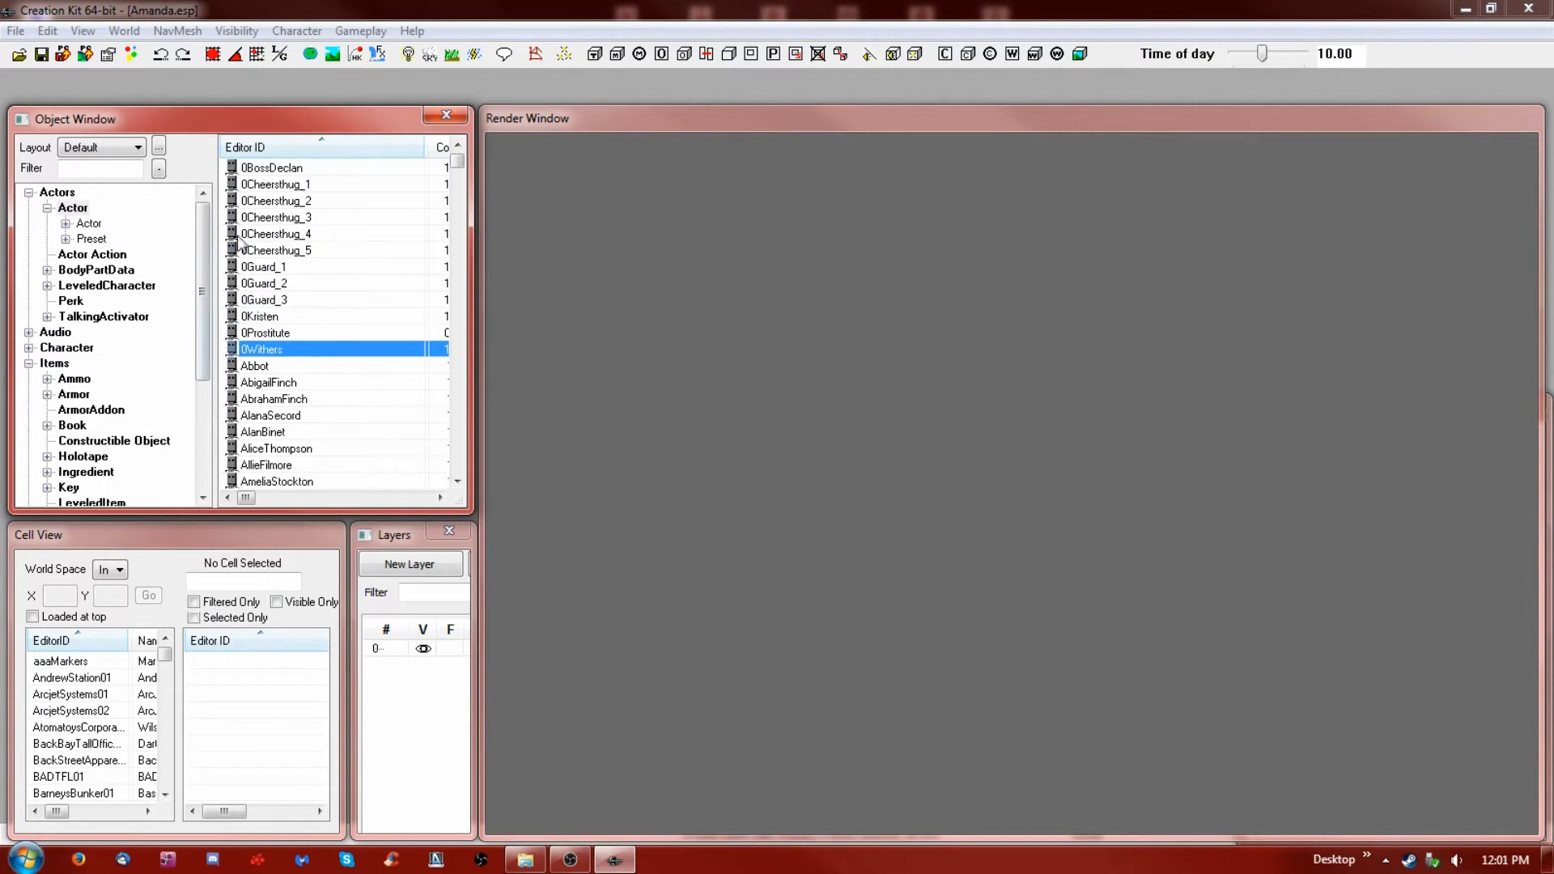
pyautogui.click(277, 170)
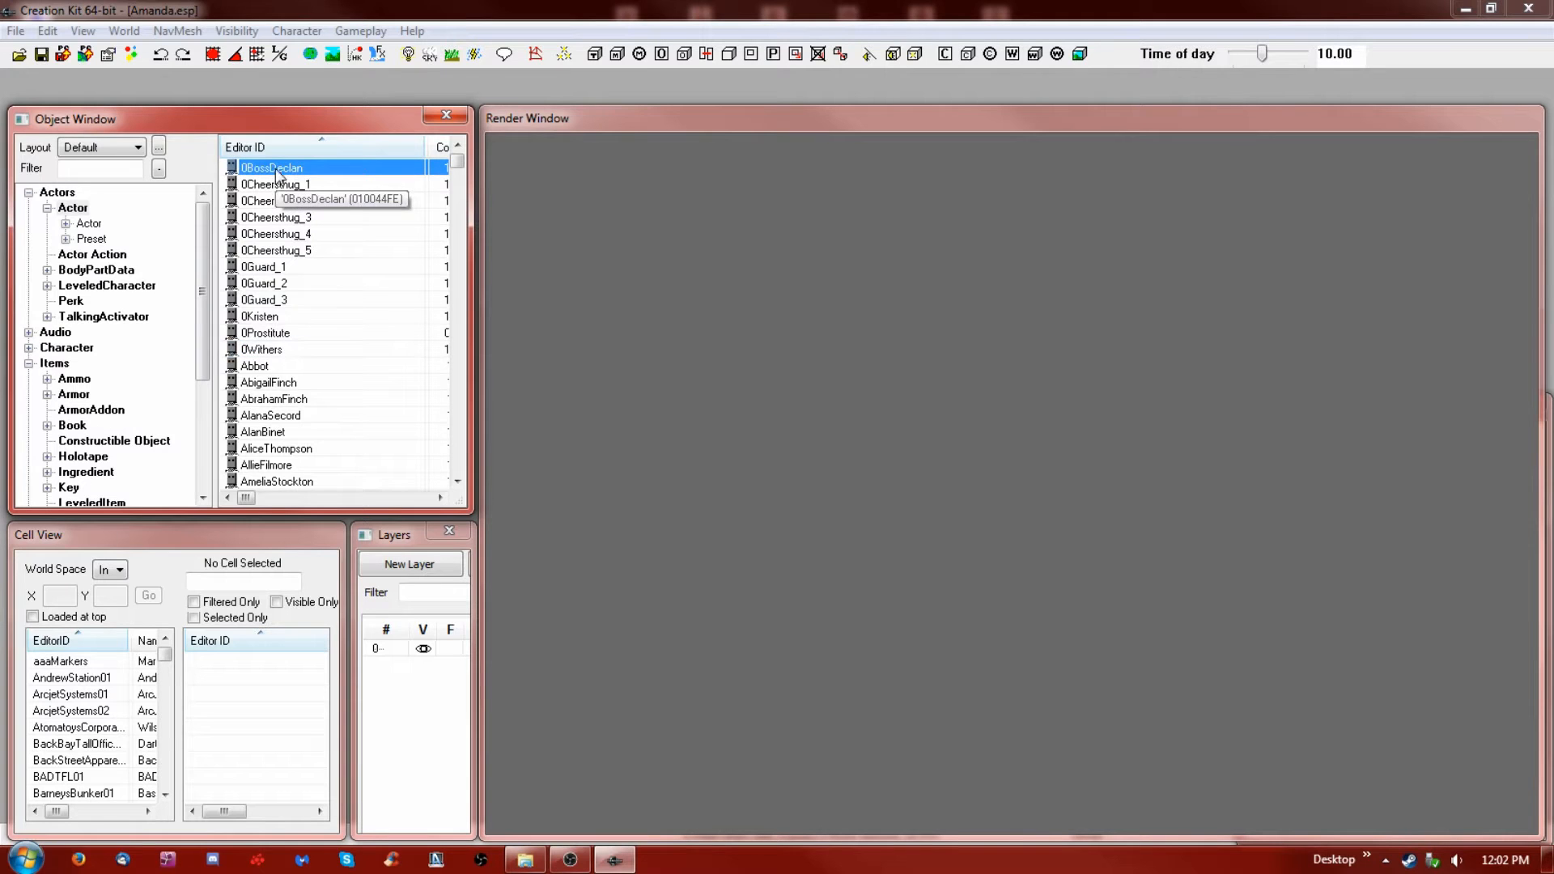
pyautogui.click(277, 185)
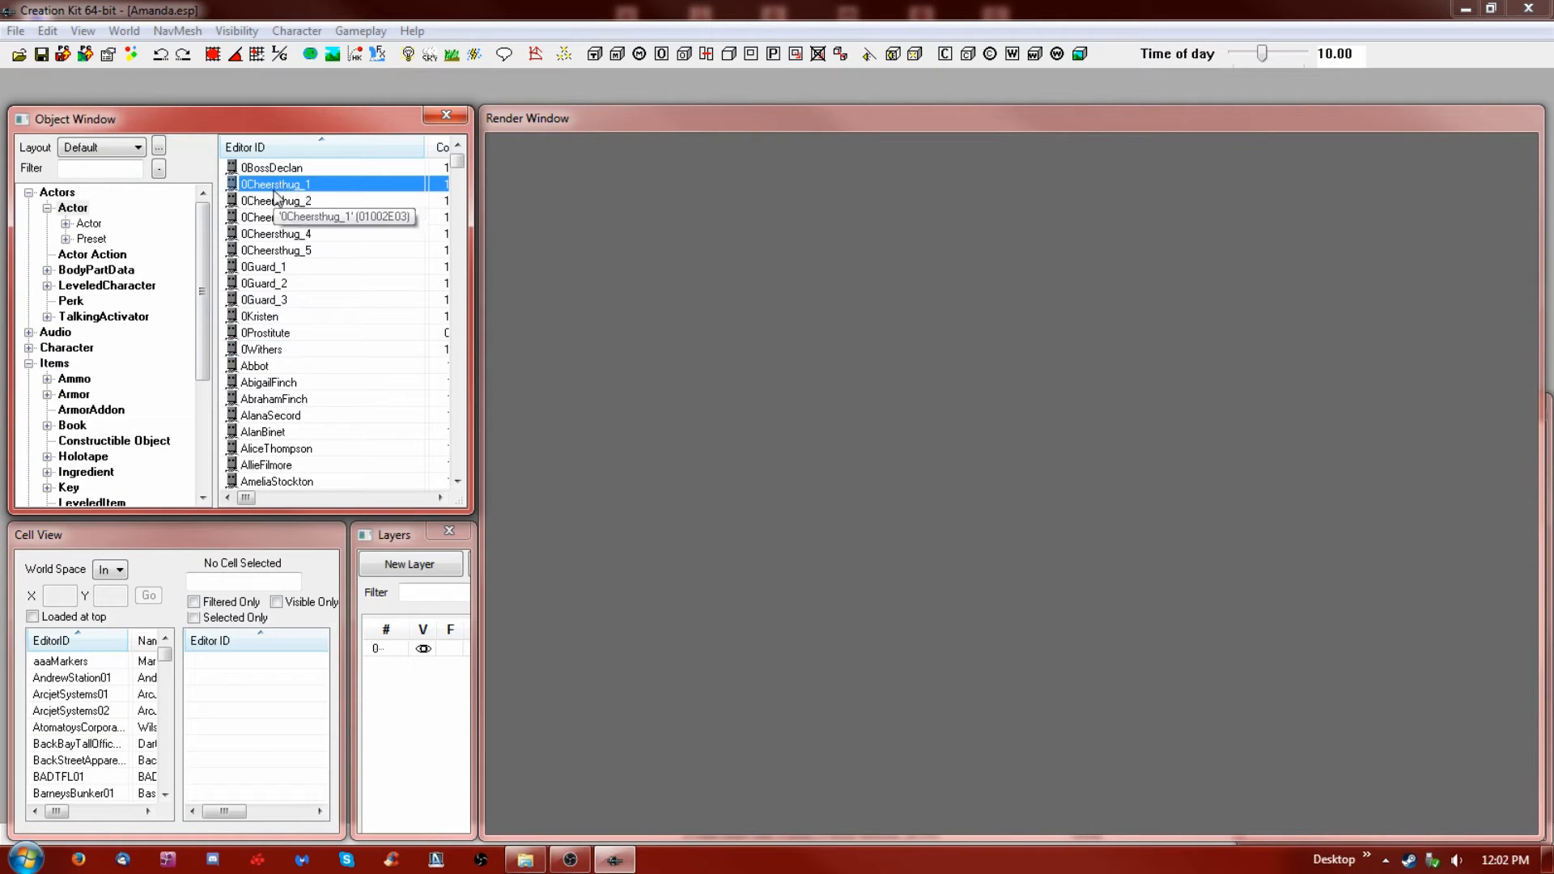
# Create a new actor record and give it the ID 0Amanda
pyautogui.click(277, 201)
pyautogui.rightClick(279, 207)
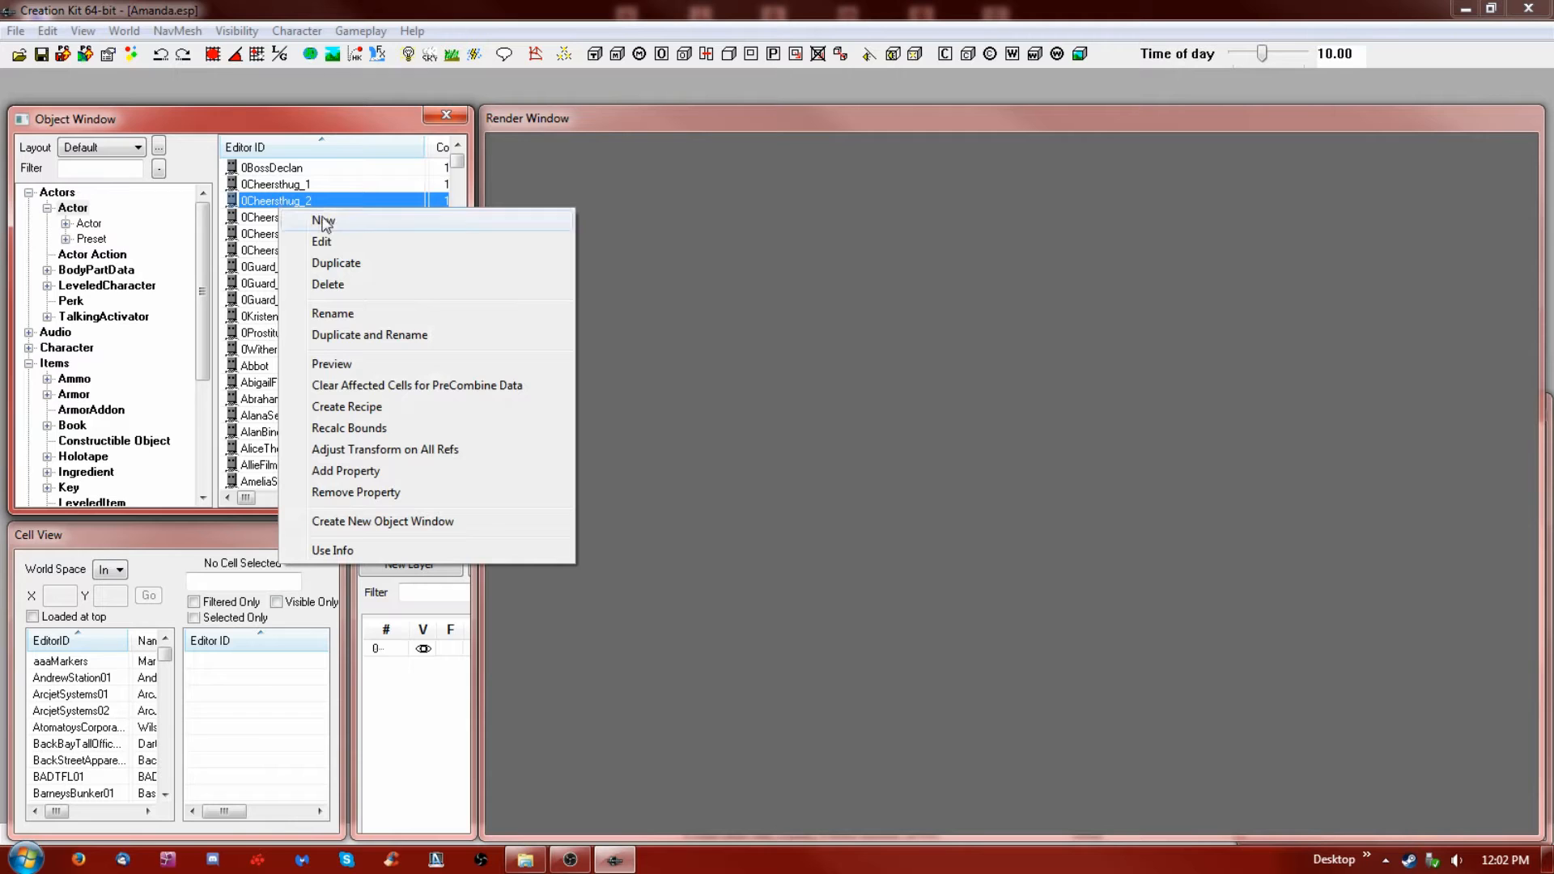
pyautogui.click(328, 220)
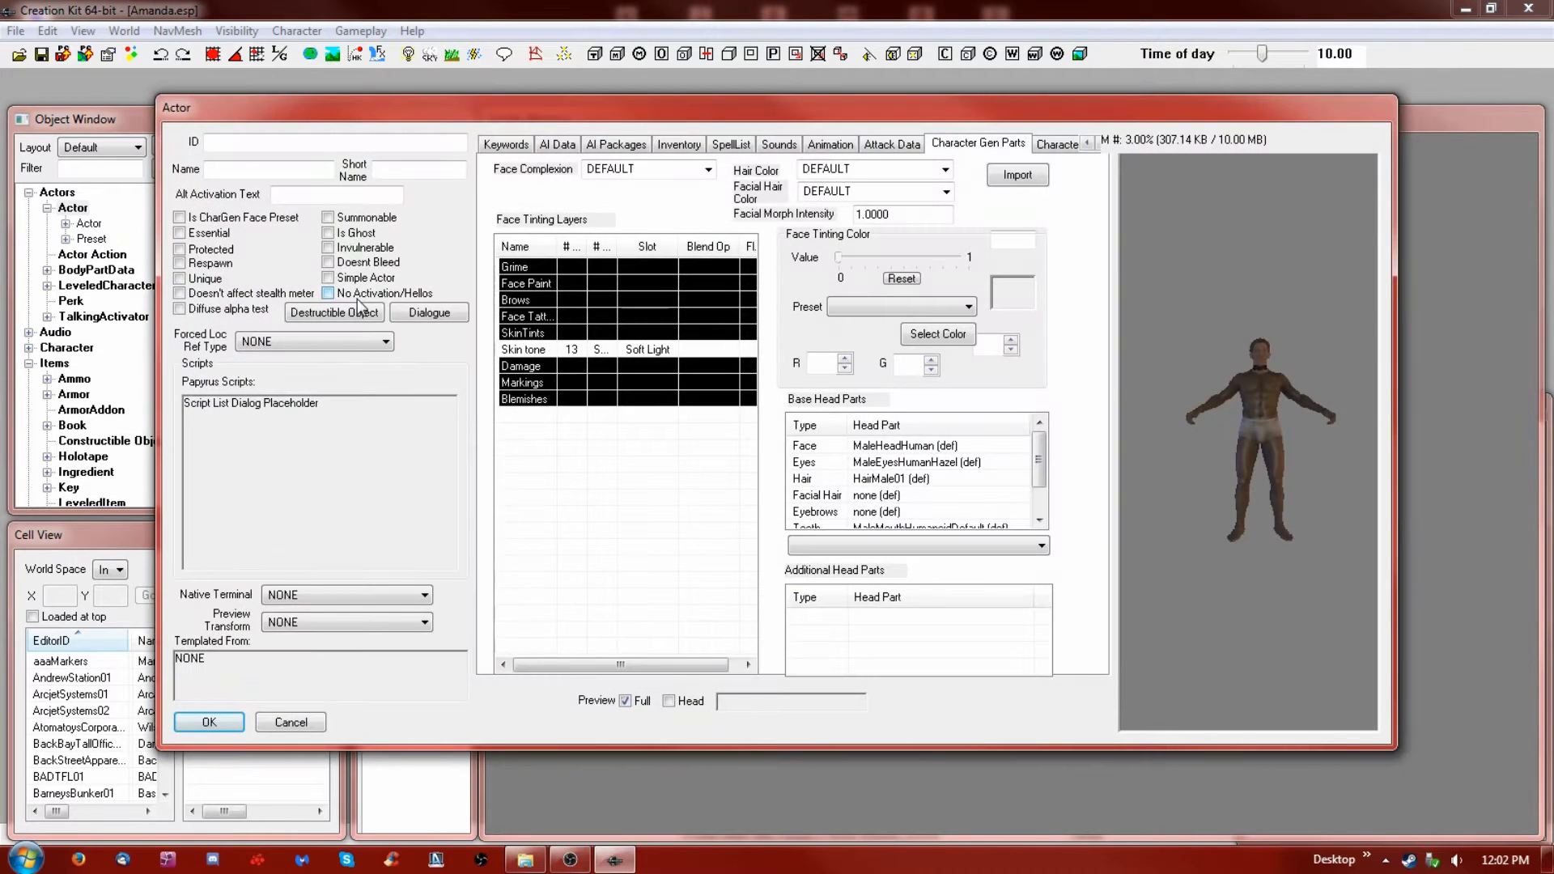
pyautogui.click(223, 142)
pyautogui.write('0Amanda')
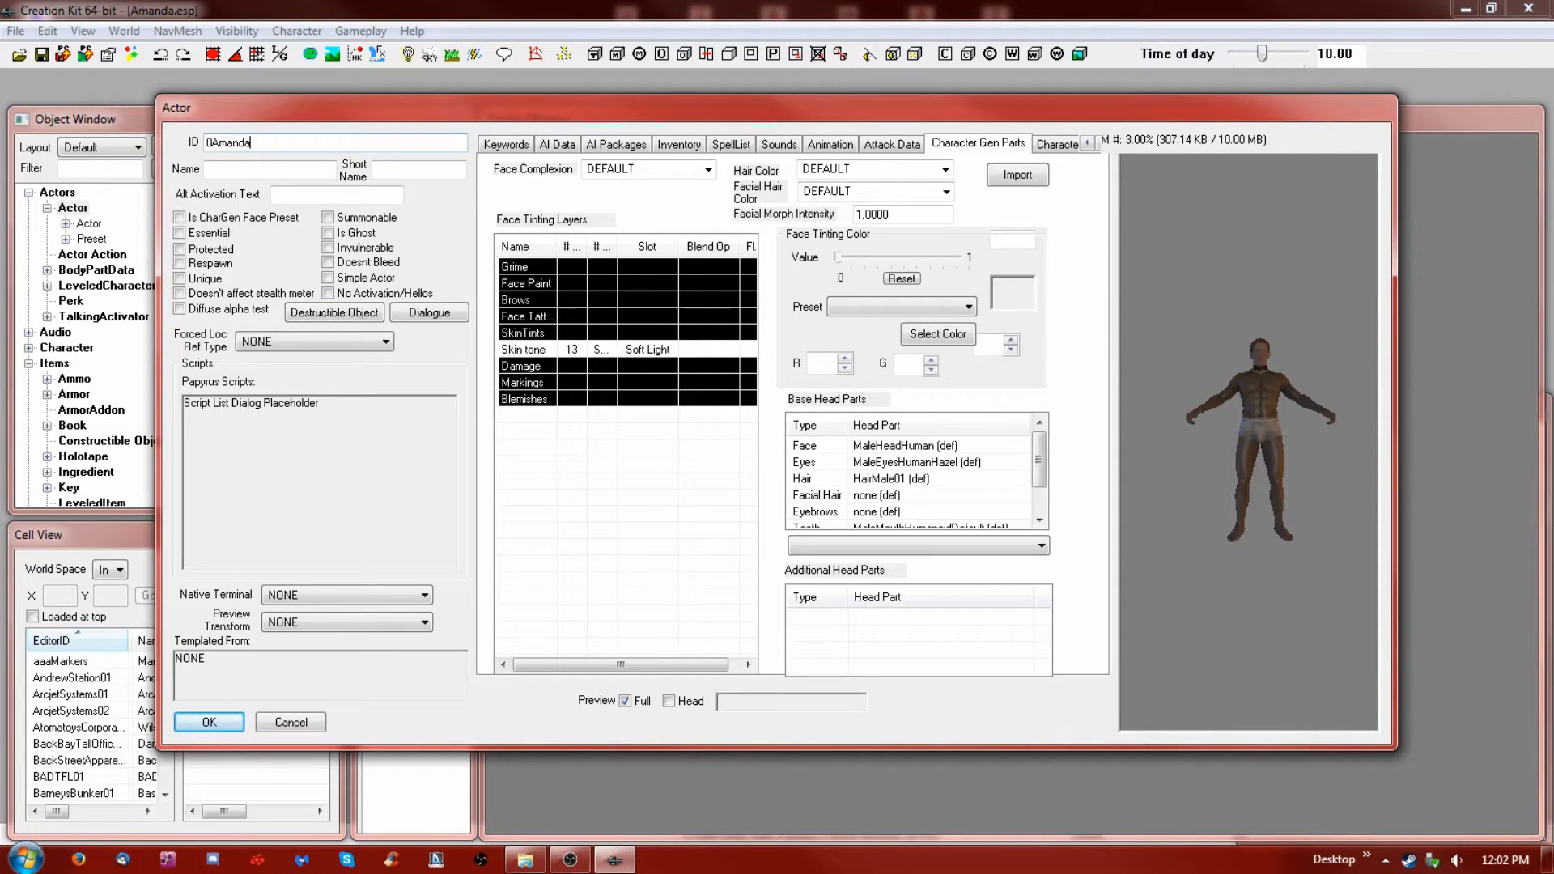
# Enter the NPC's full name as the actor's Name and her first name as the Short Name
pyautogui.click(260, 169)
pyautogui.write('Amanda DeWi')
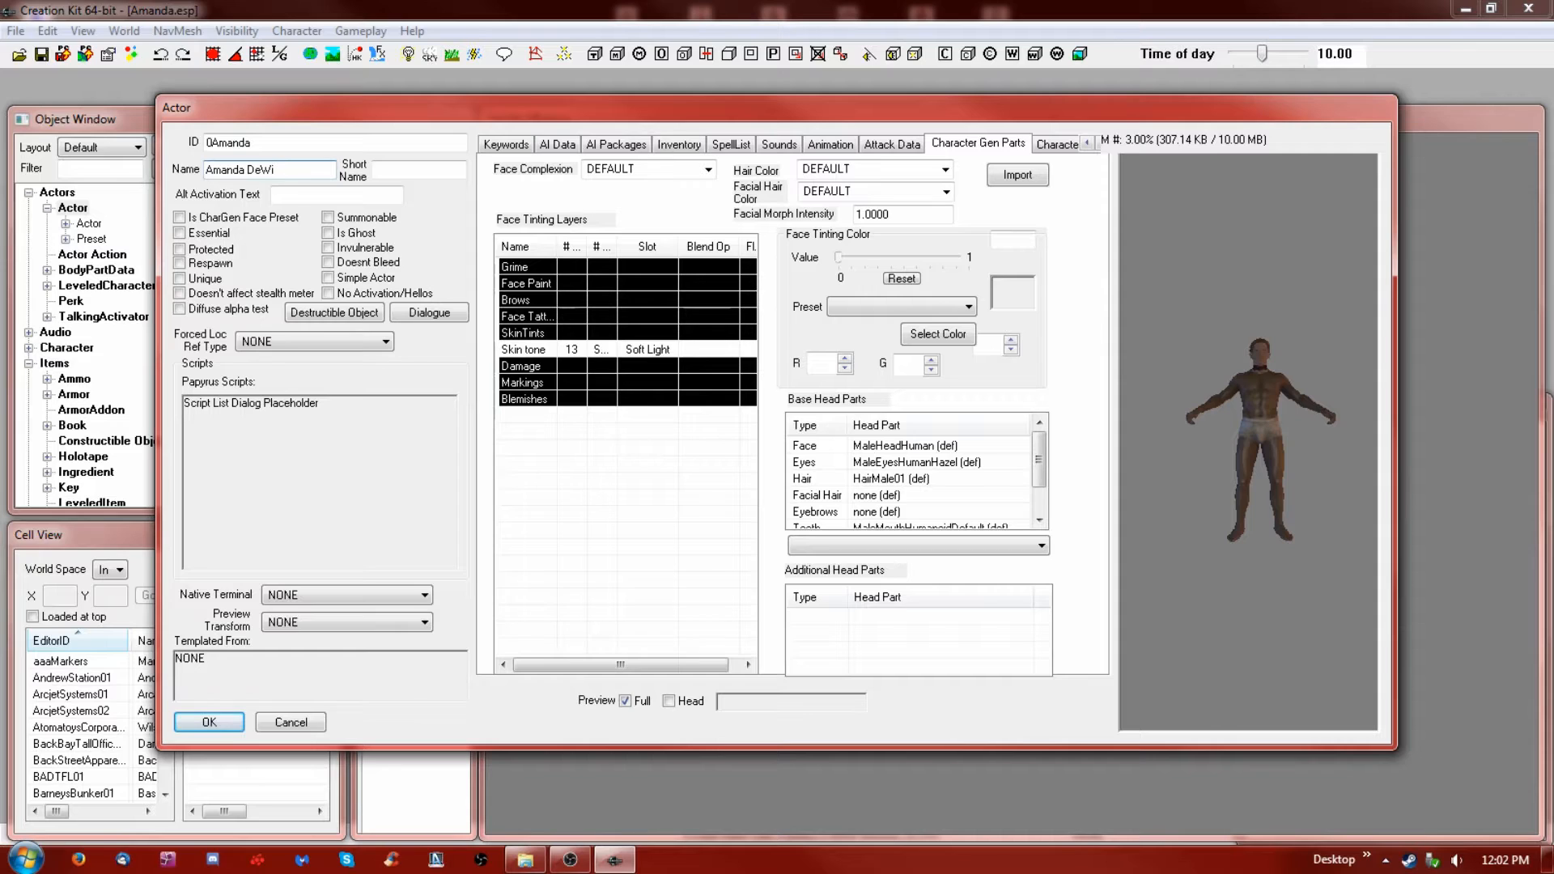
pyautogui.write('tt')
pyautogui.click(418, 167)
pyautogui.write('Amanda')
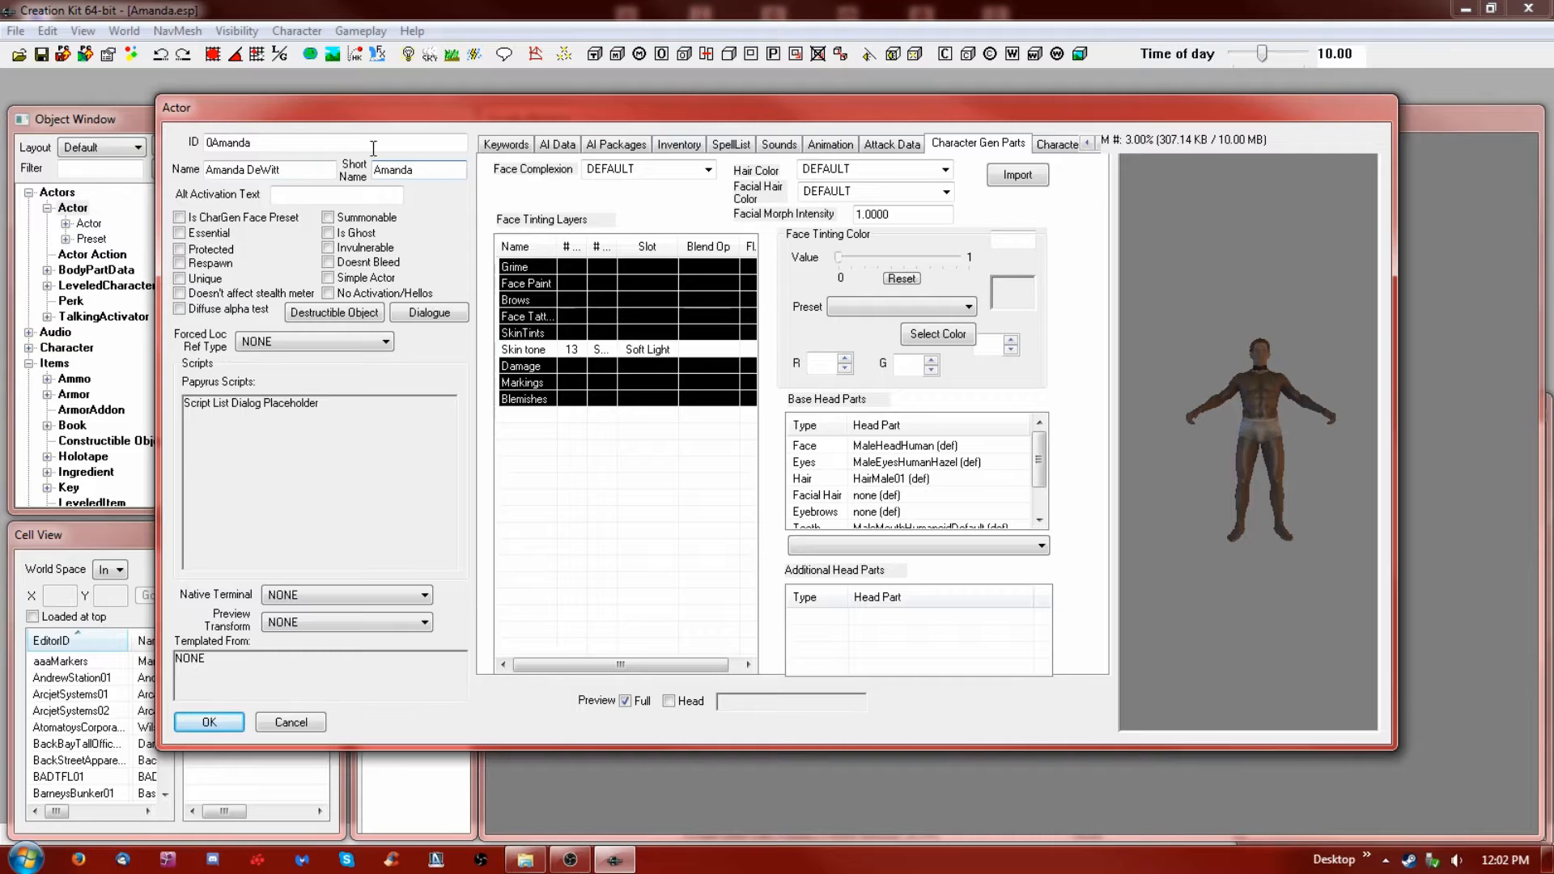
pyautogui.click(325, 194)
pyautogui.click(209, 235)
# Reposition and enlarge the Actor window so the character preview gets more room
pyautogui.moveTo(1087, 117); pyautogui.dragTo(931, 55)
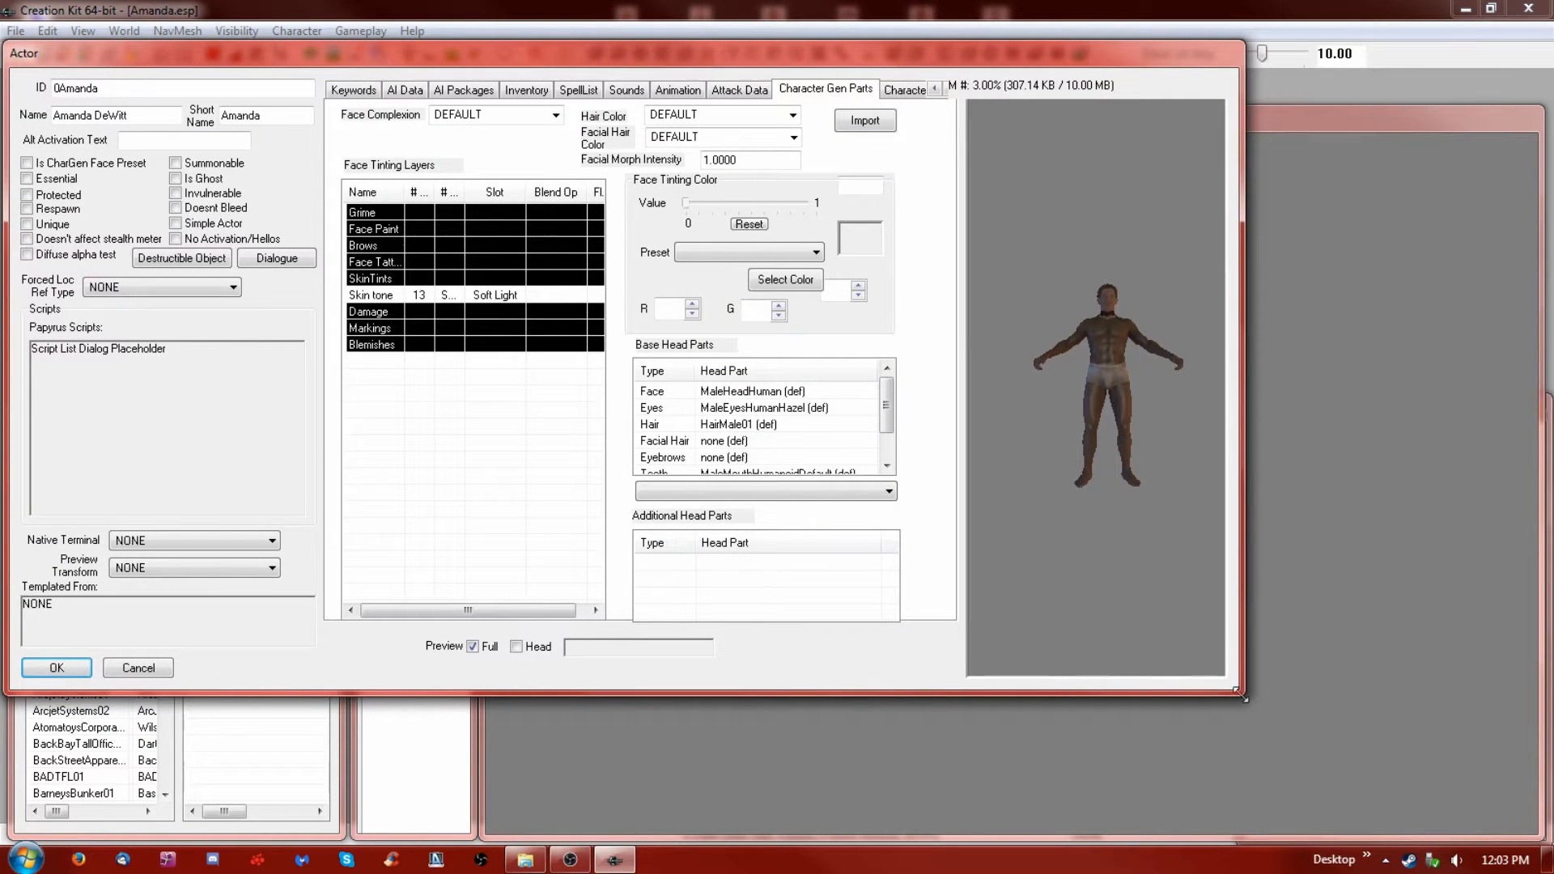
pyautogui.moveTo(1239, 691); pyautogui.dragTo(1542, 844)
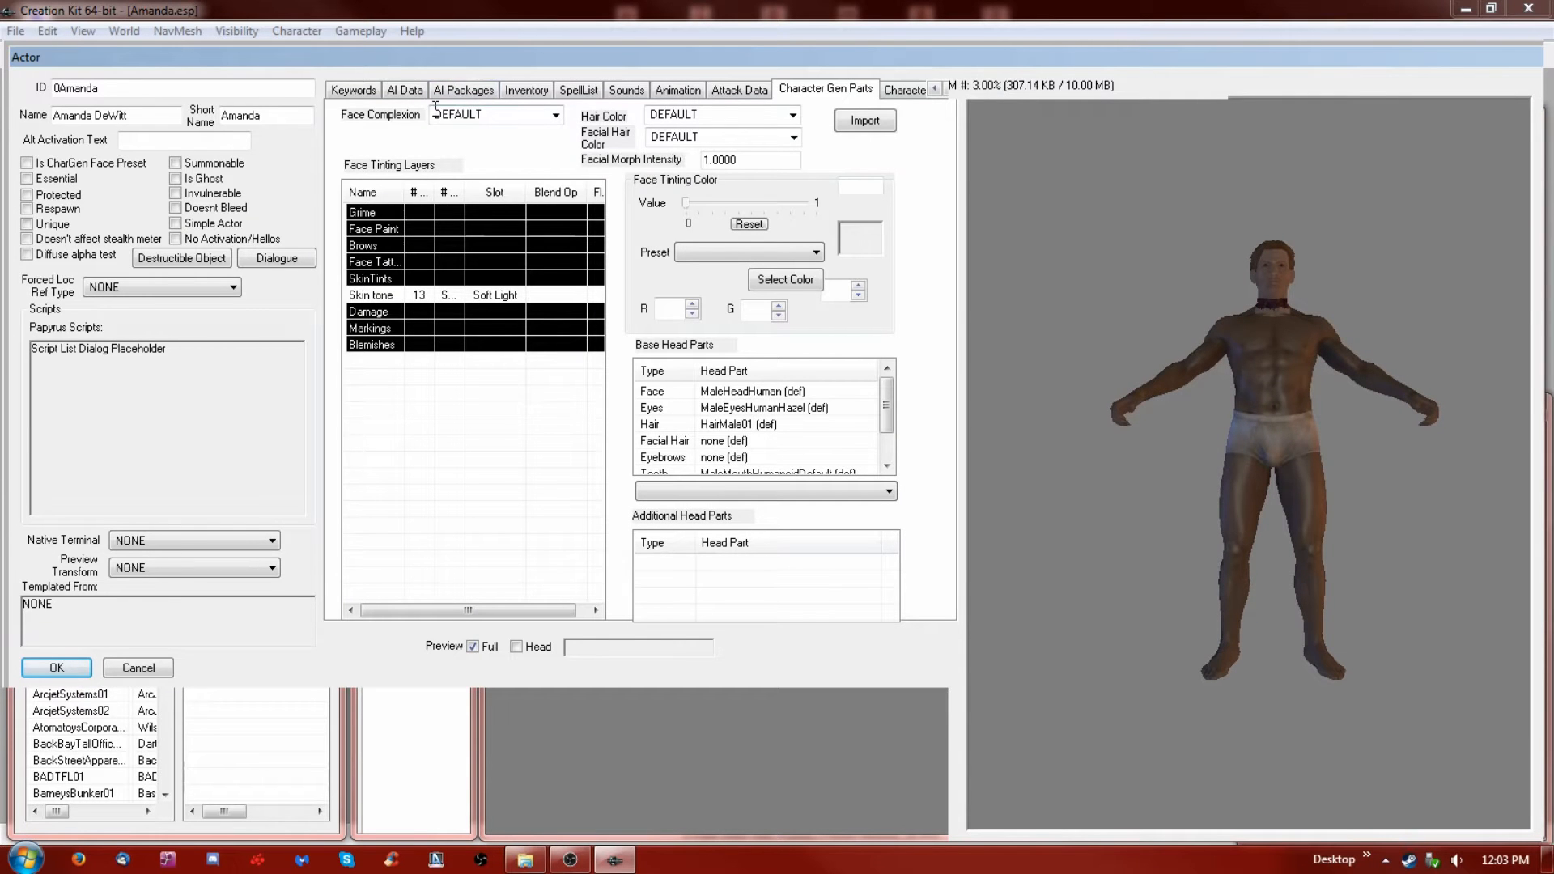
# Set the actor to Female in its Traits and adjust the preview to show the whole body
pyautogui.click(931, 91)
pyautogui.click(931, 90)
pyautogui.click(931, 90)
pyautogui.click(931, 91)
pyautogui.click(931, 91)
pyautogui.click(344, 91)
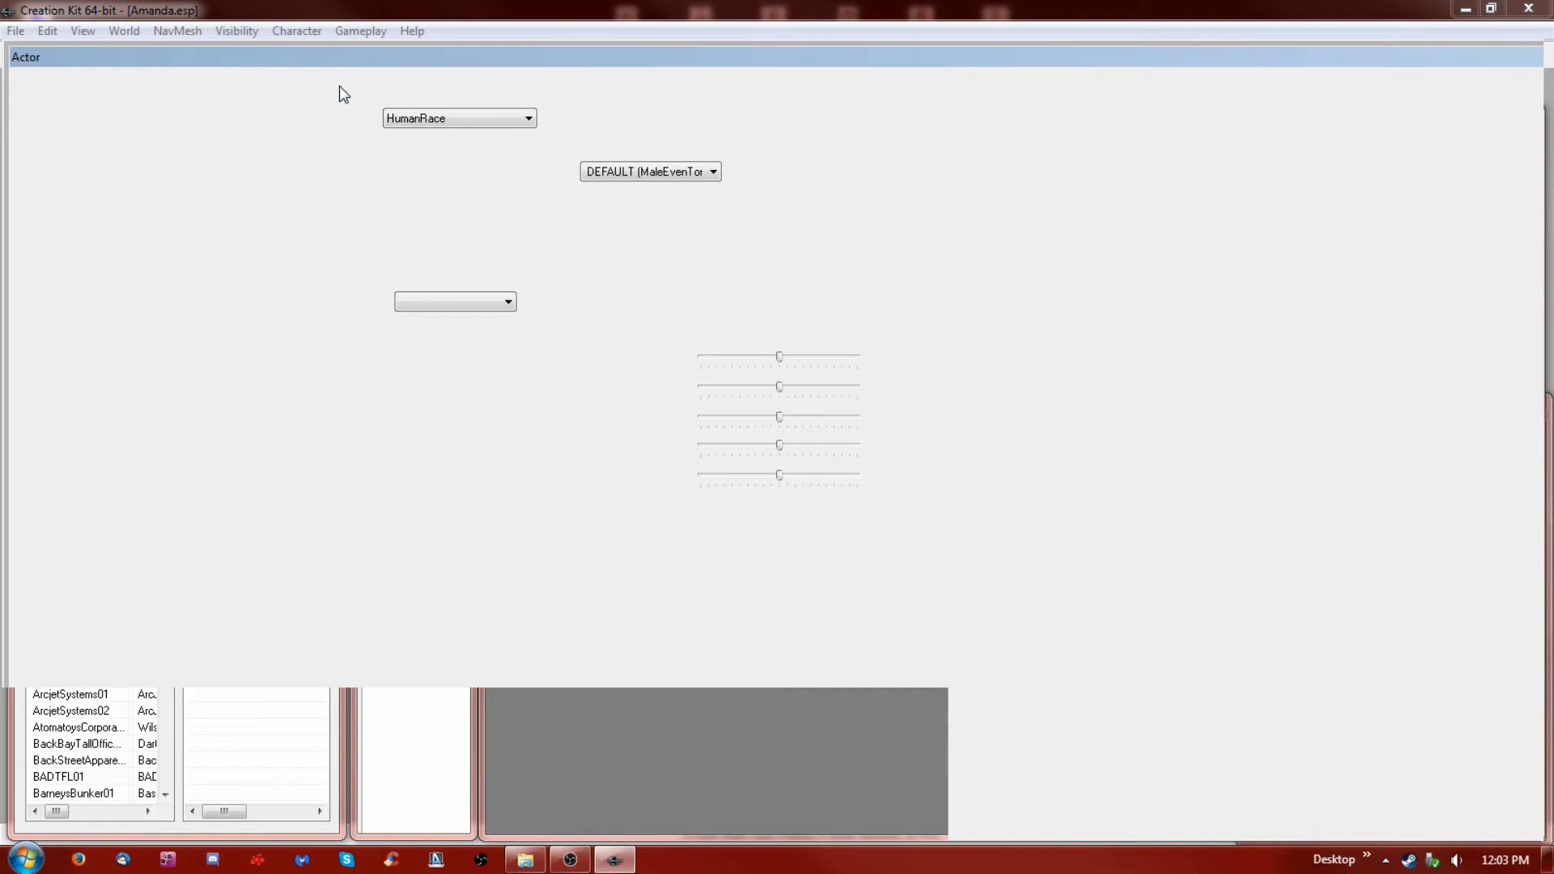
pyautogui.click(560, 118)
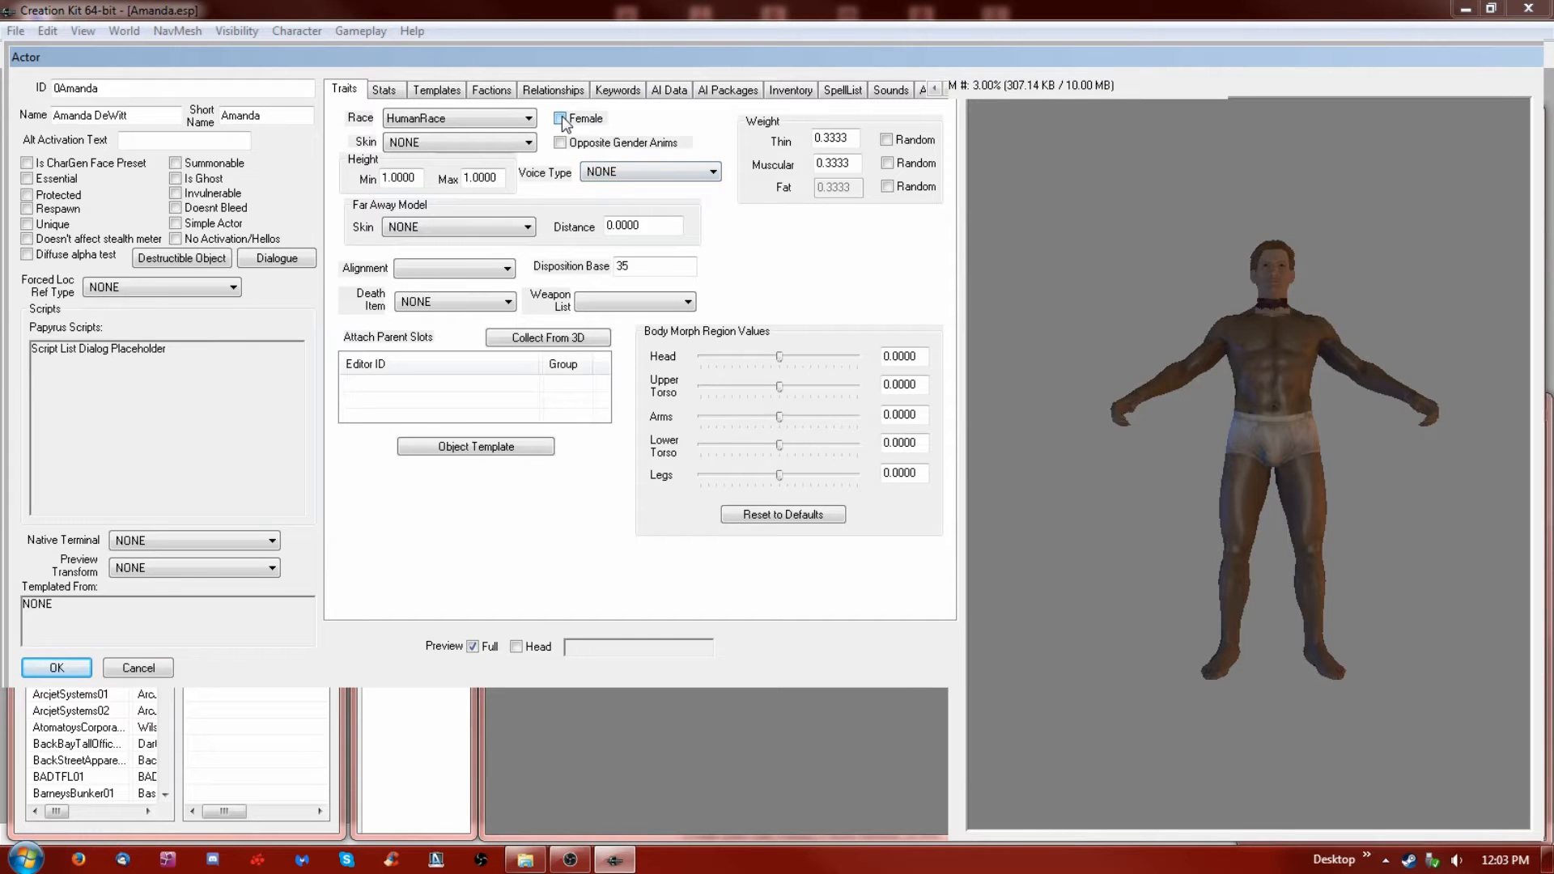
pyautogui.moveTo(1325, 406); pyautogui.dragTo(1305, 442)
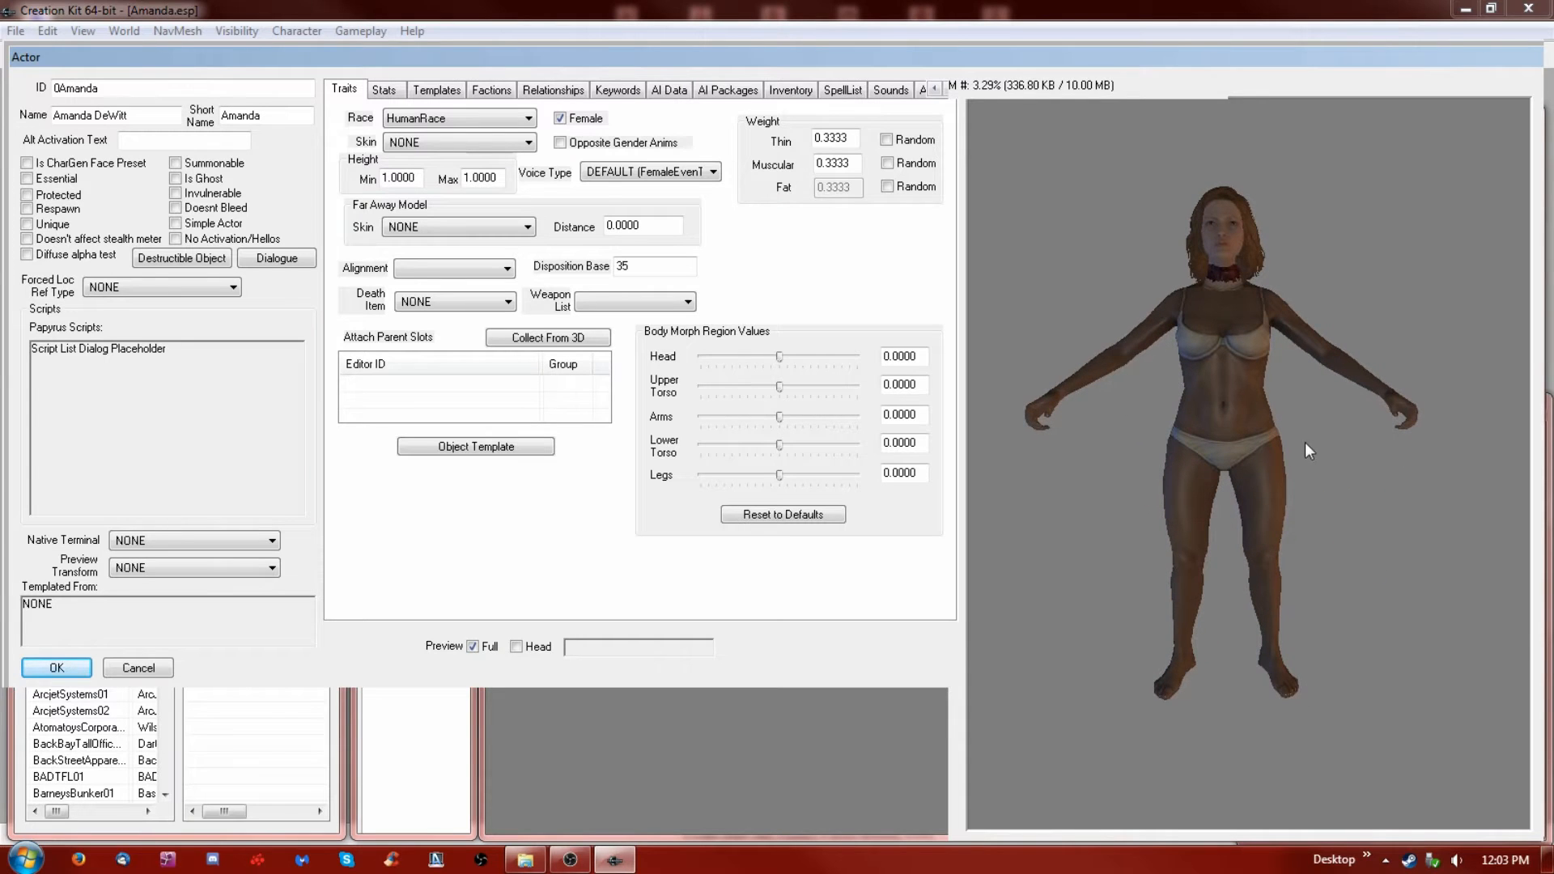
# Look over the Skin, Alignment and Weapon List options in the actor's Traits, and its Factions settings
pyautogui.click(459, 141)
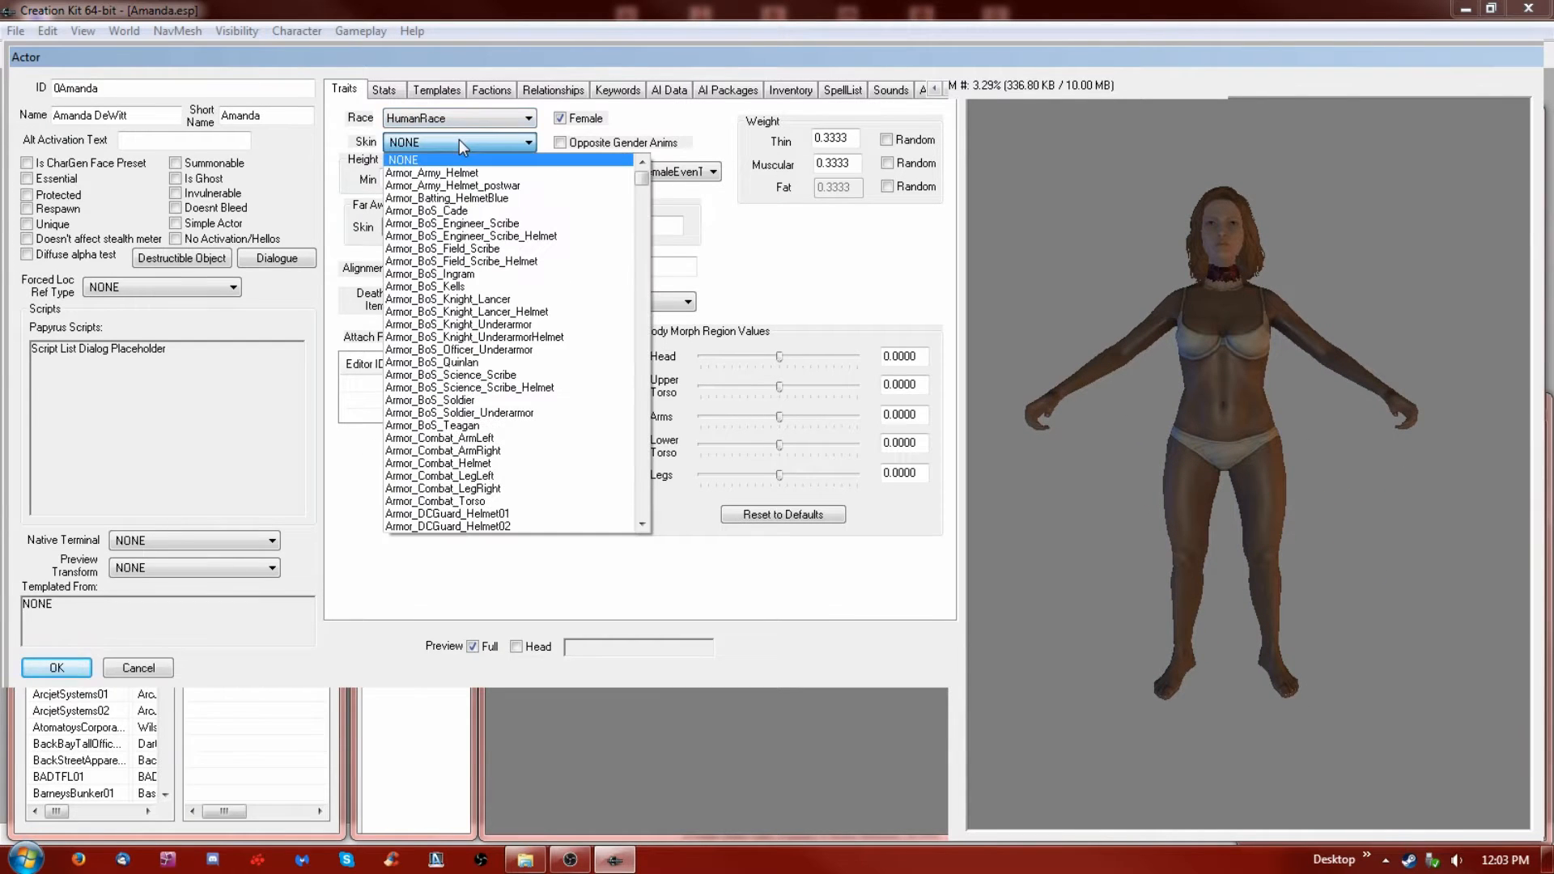
pyautogui.click(577, 127)
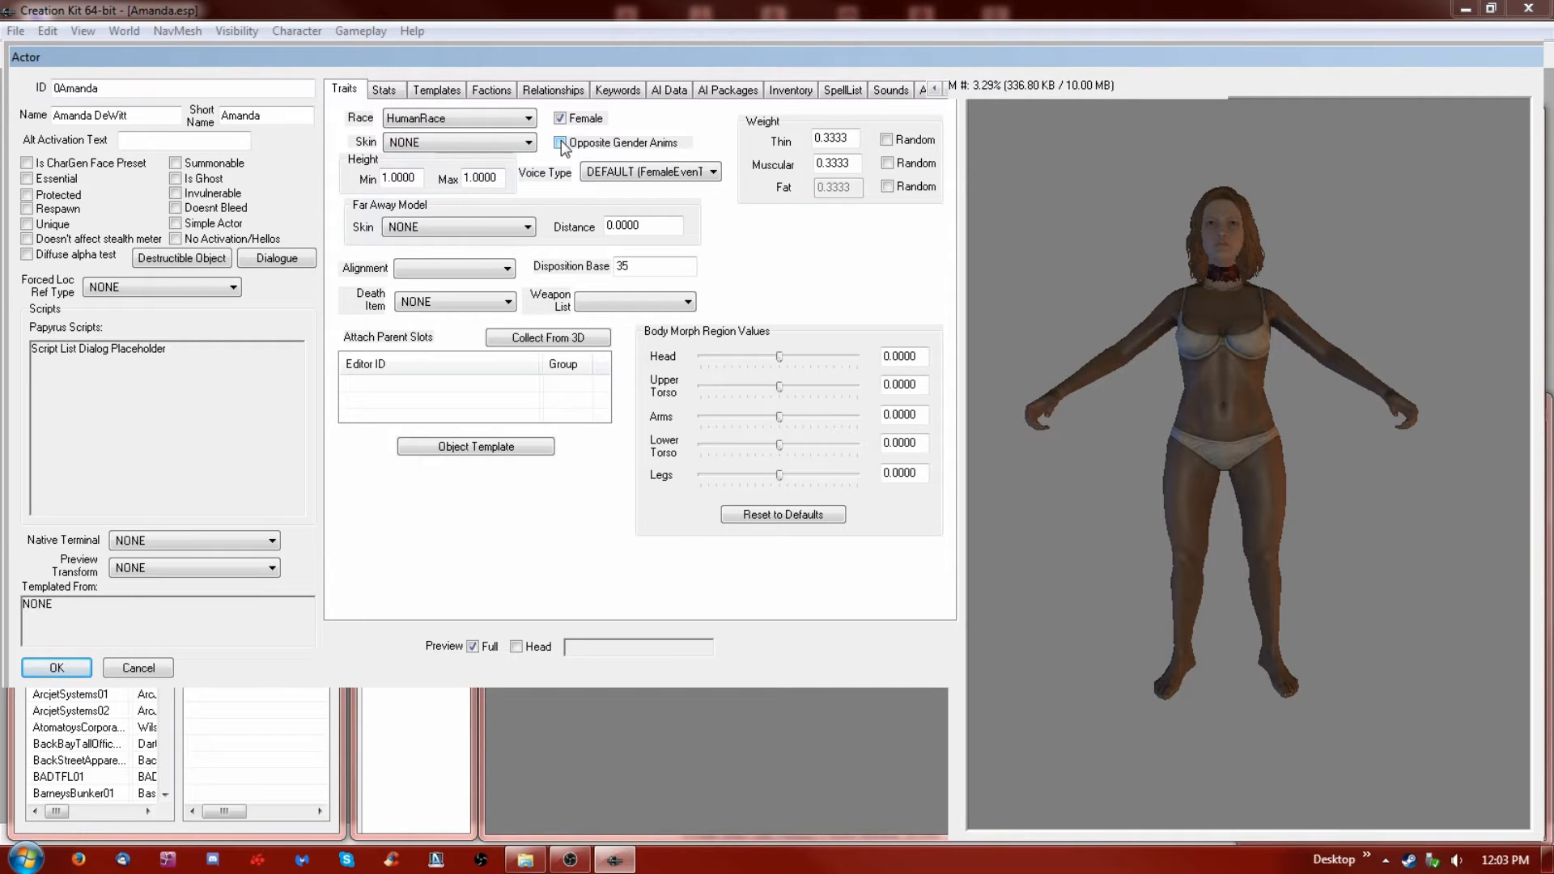
pyautogui.click(508, 269)
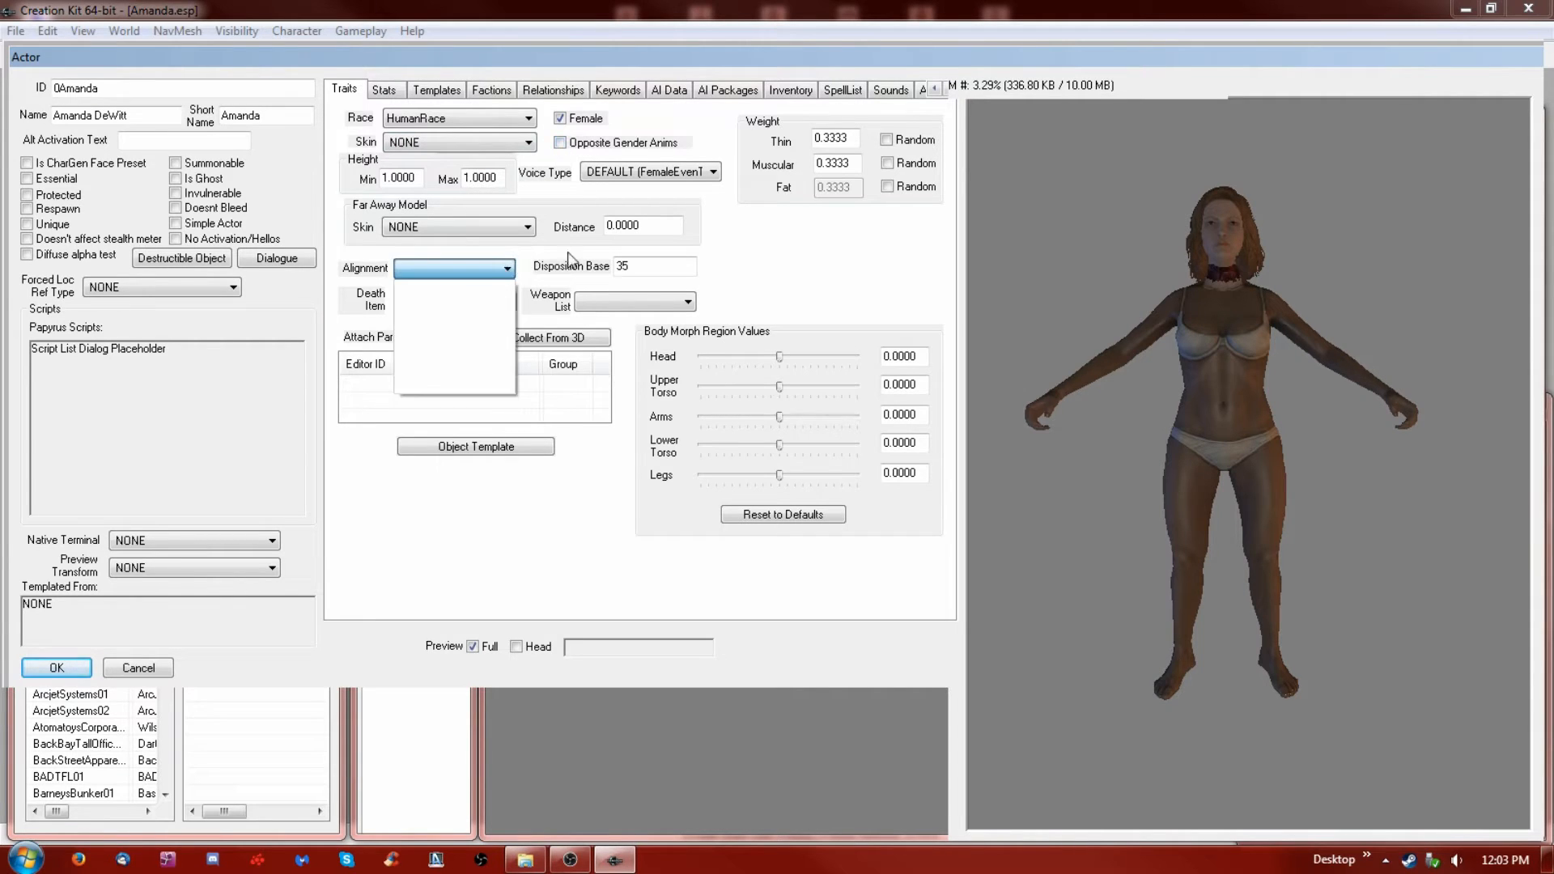
pyautogui.click(719, 264)
pyautogui.click(625, 300)
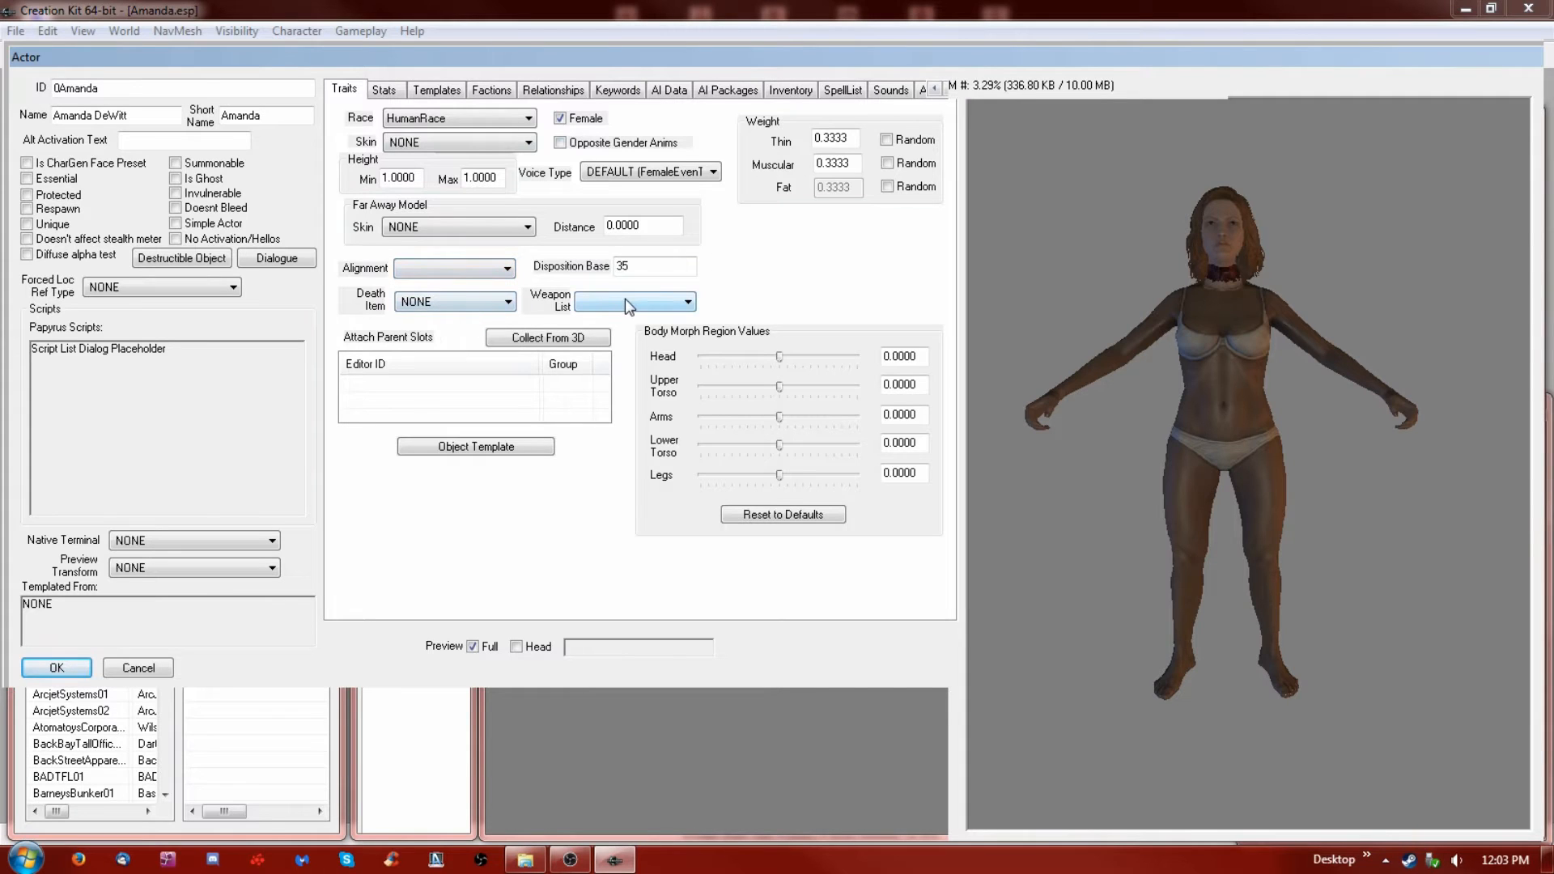
pyautogui.click(492, 91)
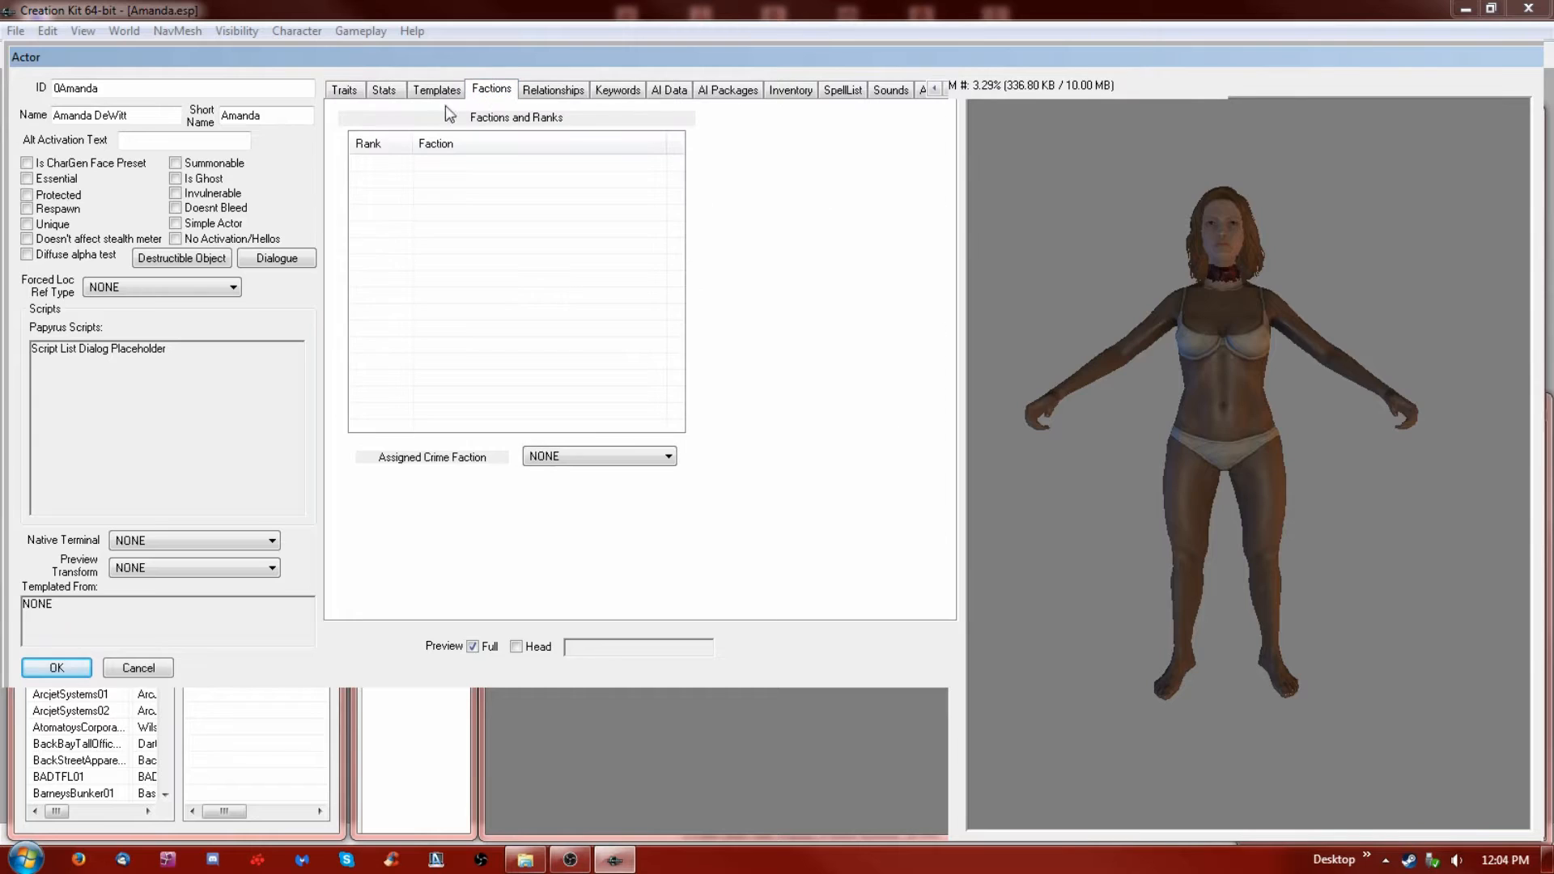
# Set the actor's weight in Traits to Thin 0.9000 and Muscular 0.7000
pyautogui.click(344, 91)
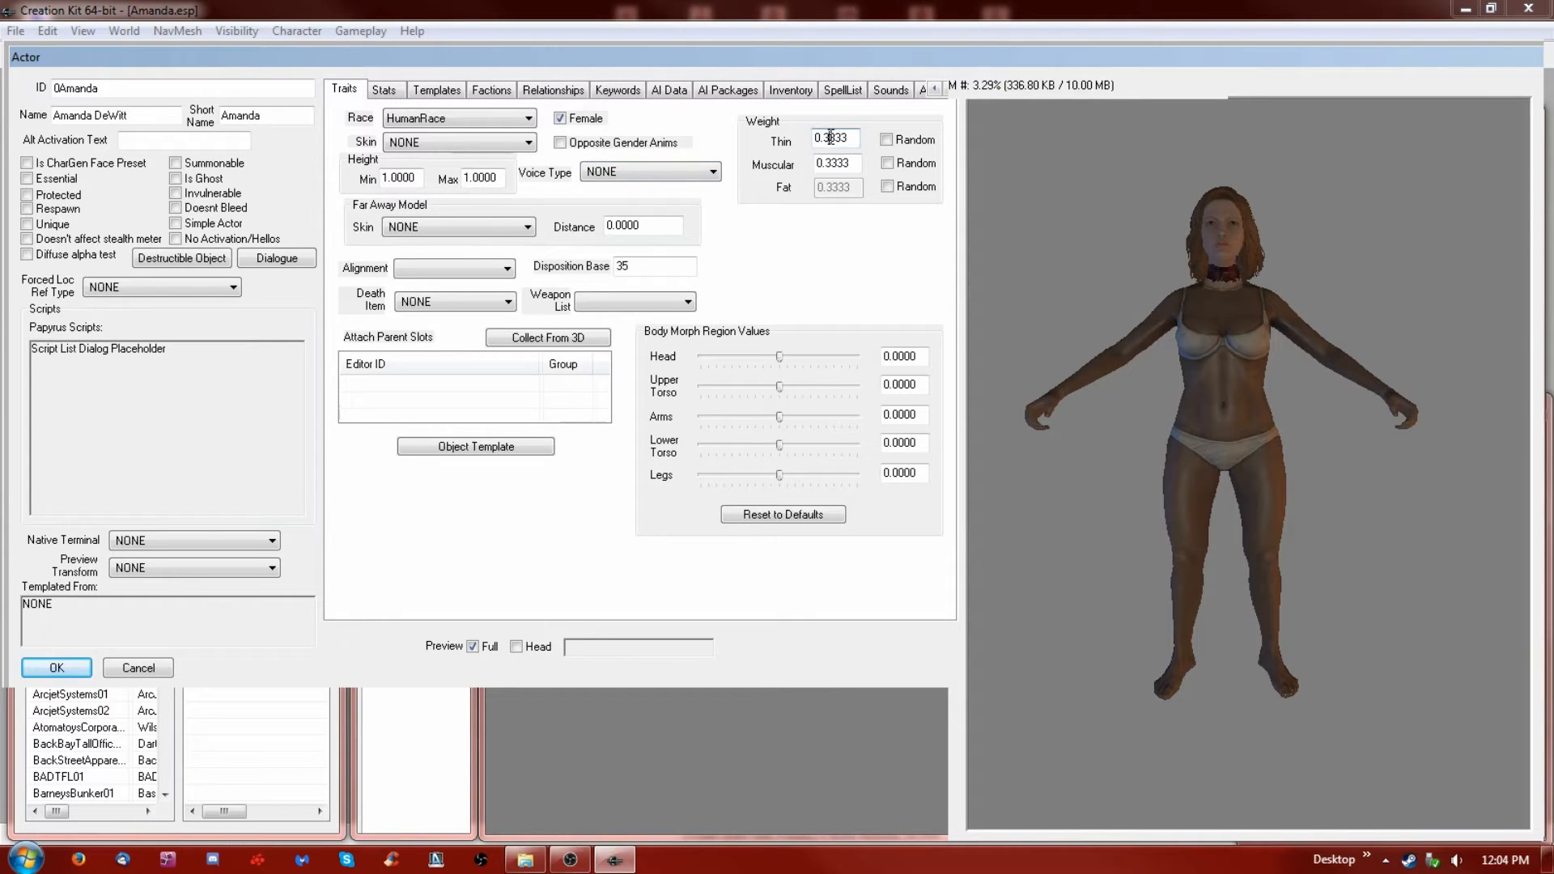
pyautogui.moveTo(848, 165); pyautogui.dragTo(830, 165)
pyautogui.write('7000')
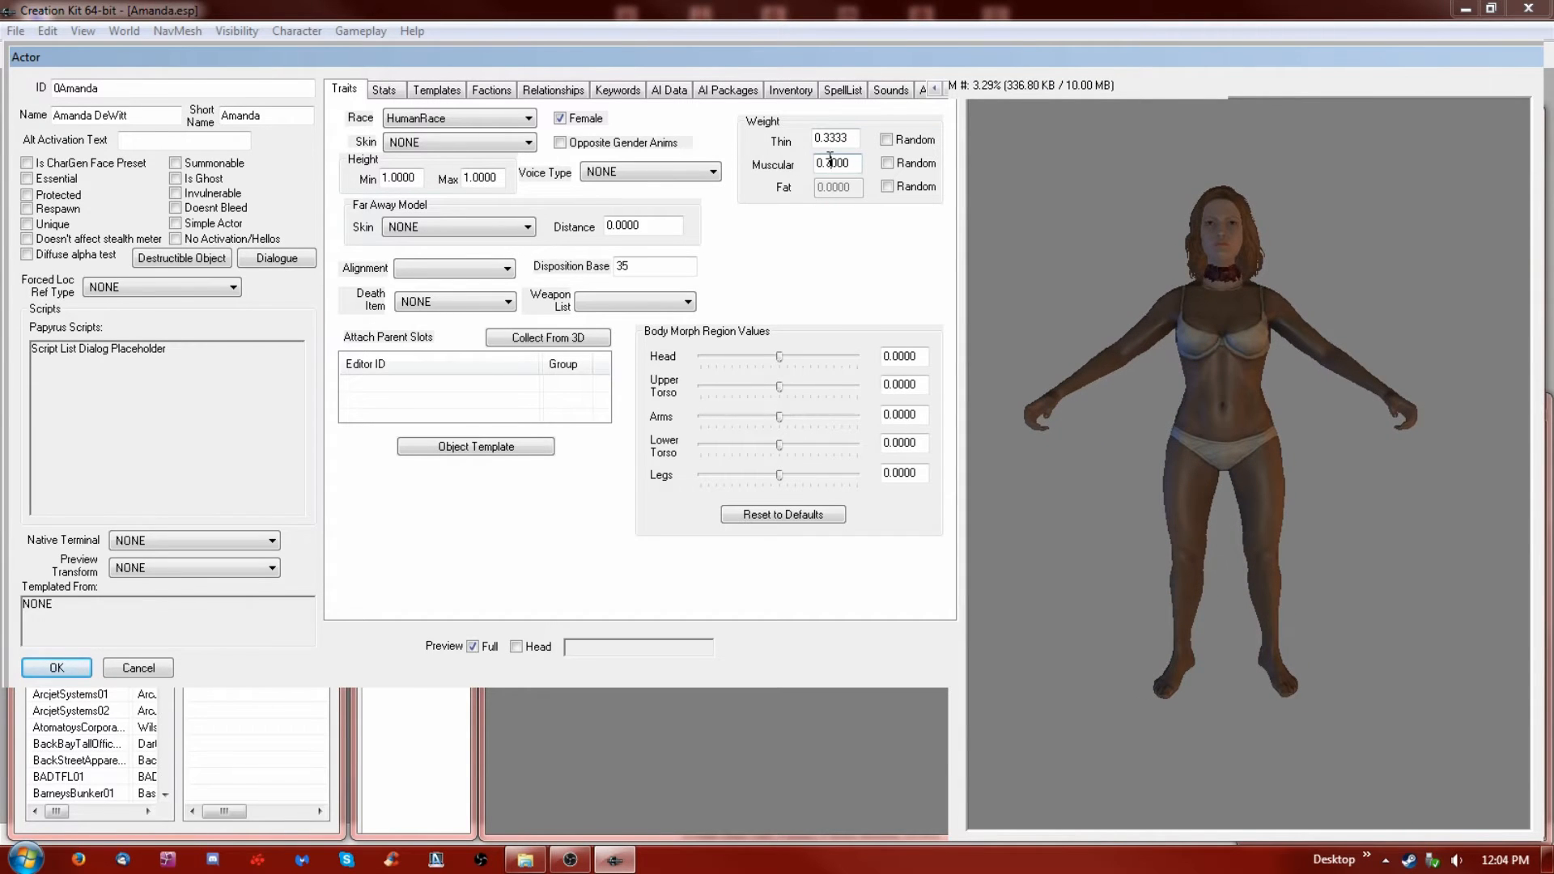
pyautogui.moveTo(852, 137); pyautogui.dragTo(824, 138)
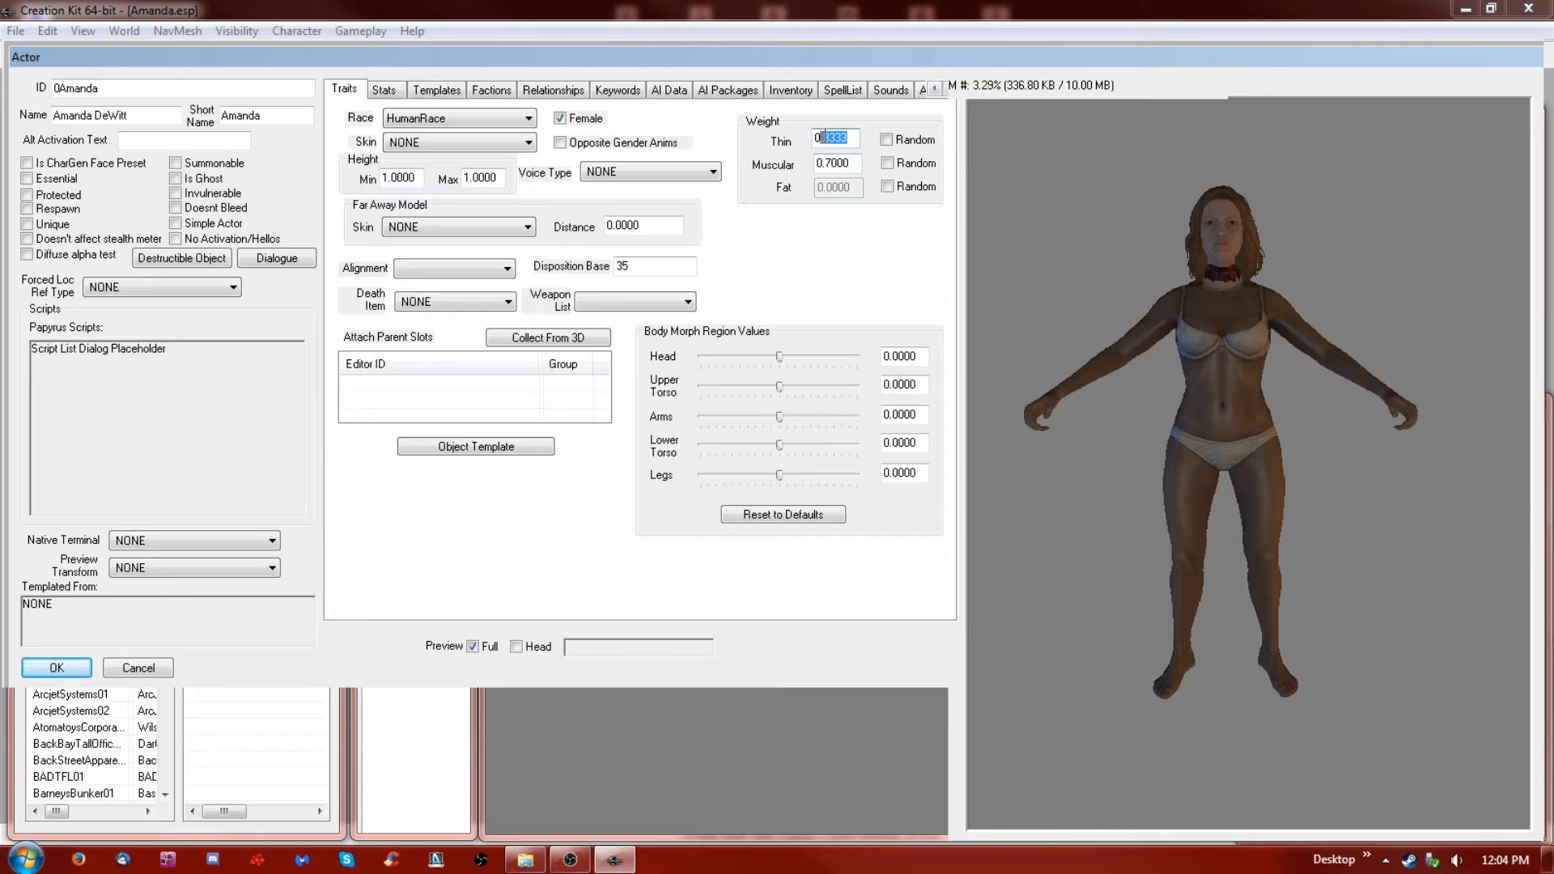
pyautogui.write('6')
pyautogui.click(859, 166)
pyautogui.write('9')
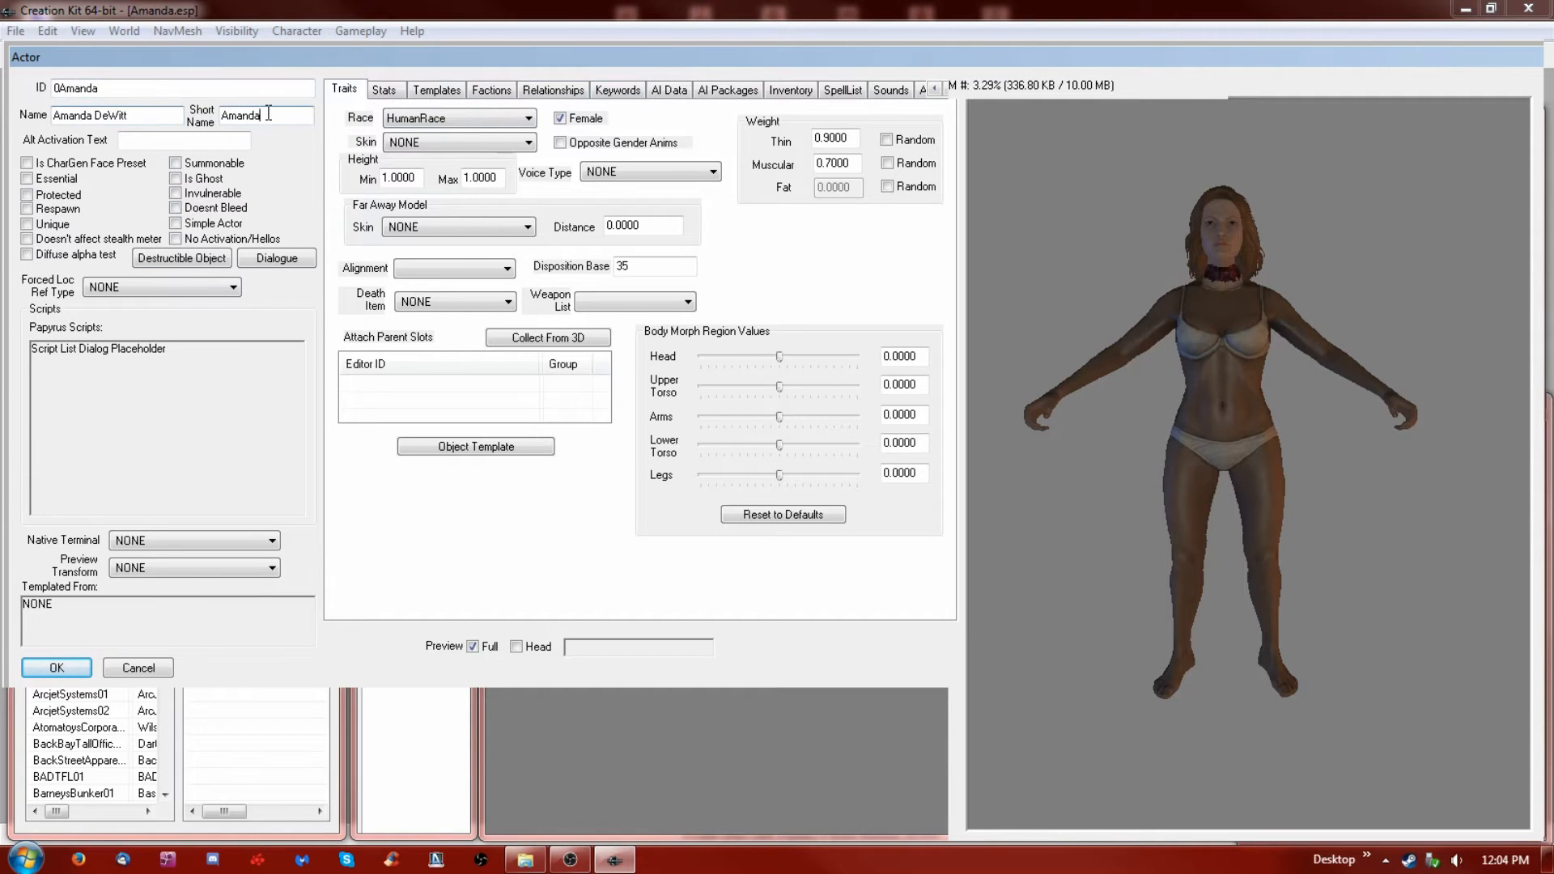
# Save the actor's changes and reopen the 0Amanda record
pyautogui.click(66, 674)
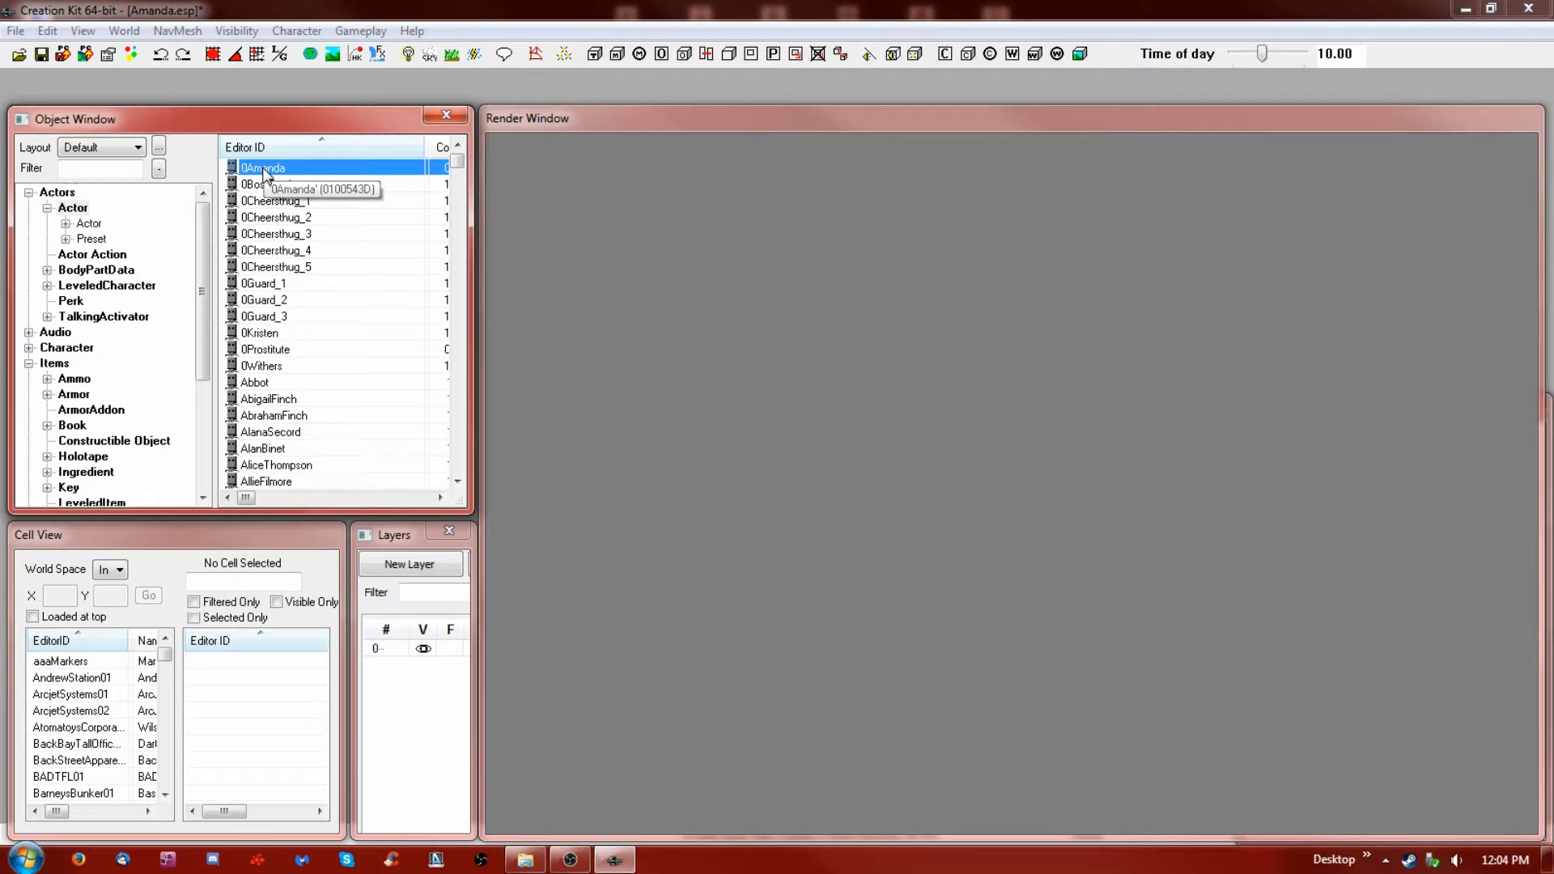
pyautogui.doubleClick(264, 169)
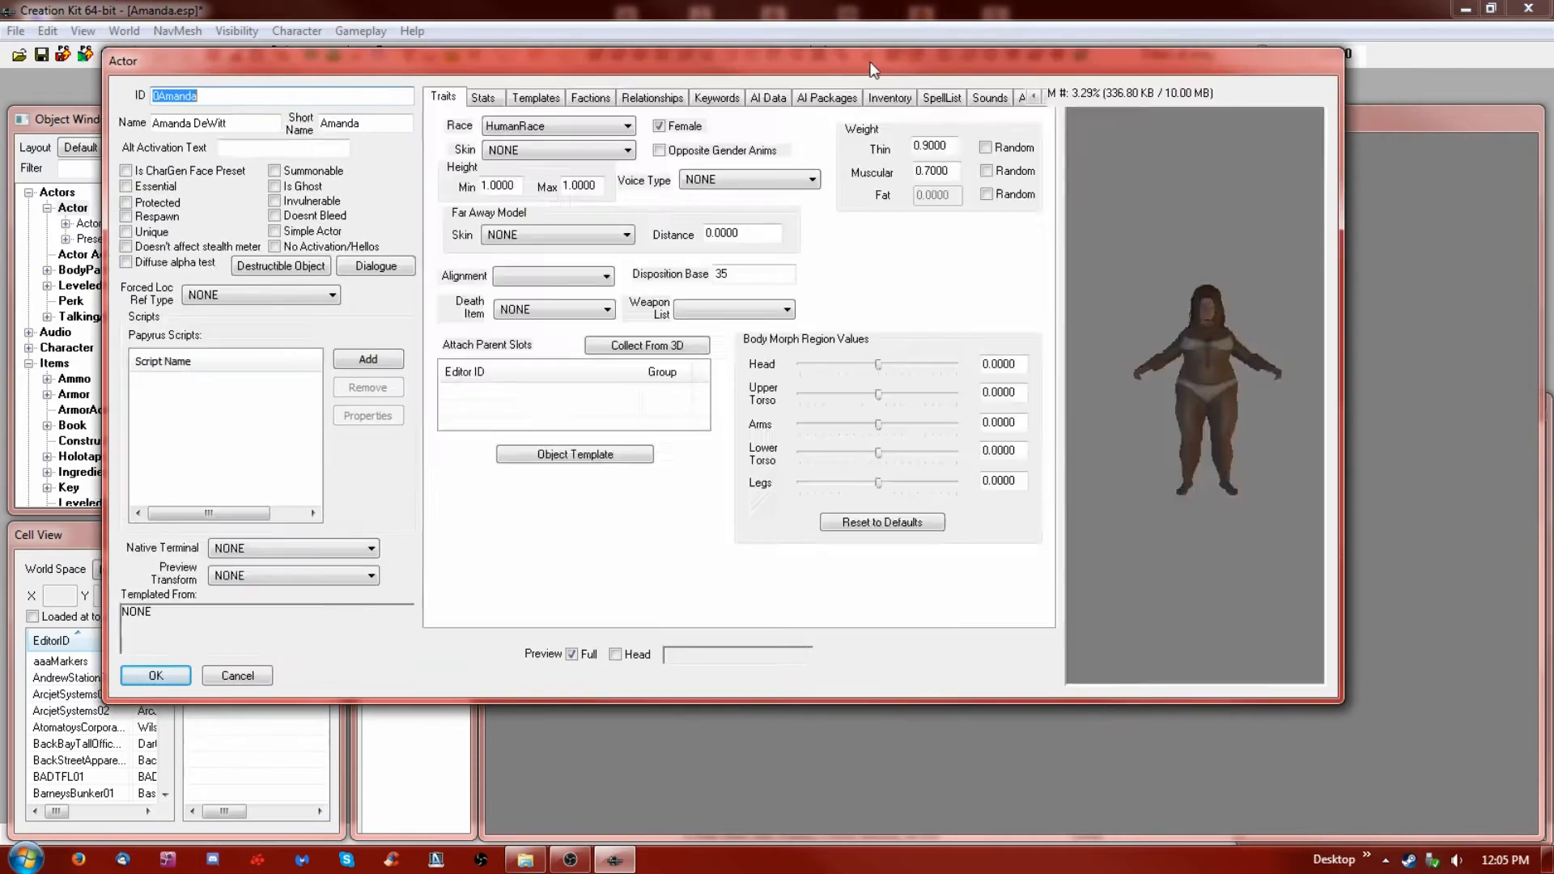
# Reposition and enlarge the reopened Actor window to examine the body up close in the preview
pyautogui.moveTo(927, 116); pyautogui.dragTo(779, 55)
pyautogui.click(1265, 712)
pyautogui.click(1255, 695)
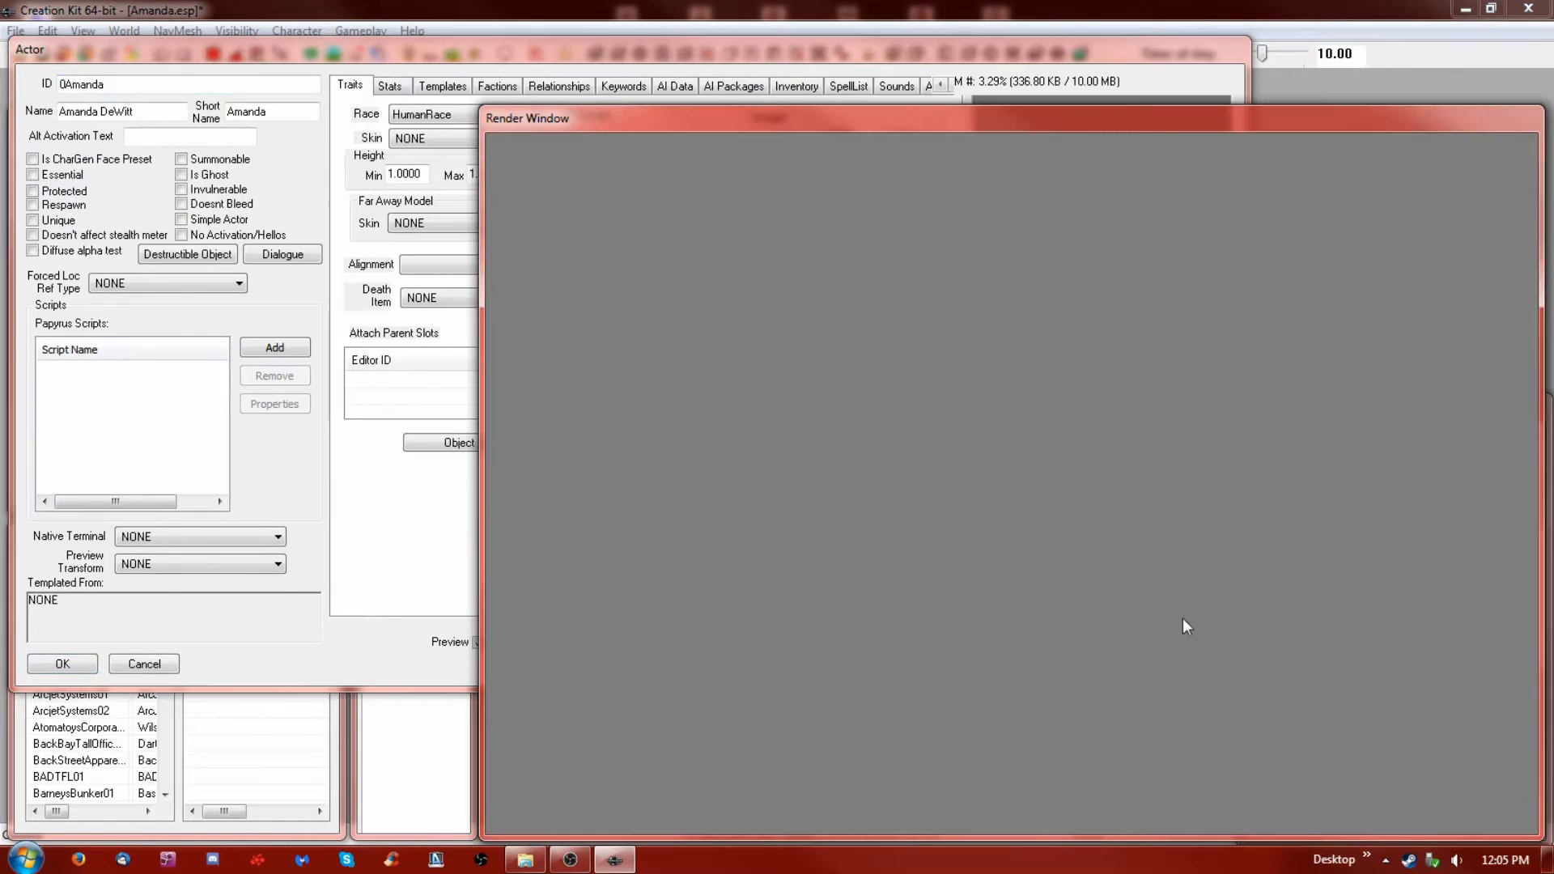
pyautogui.click(893, 52)
pyautogui.moveTo(1245, 688); pyautogui.dragTo(1480, 842)
pyautogui.moveTo(1530, 842); pyautogui.dragTo(1545, 840)
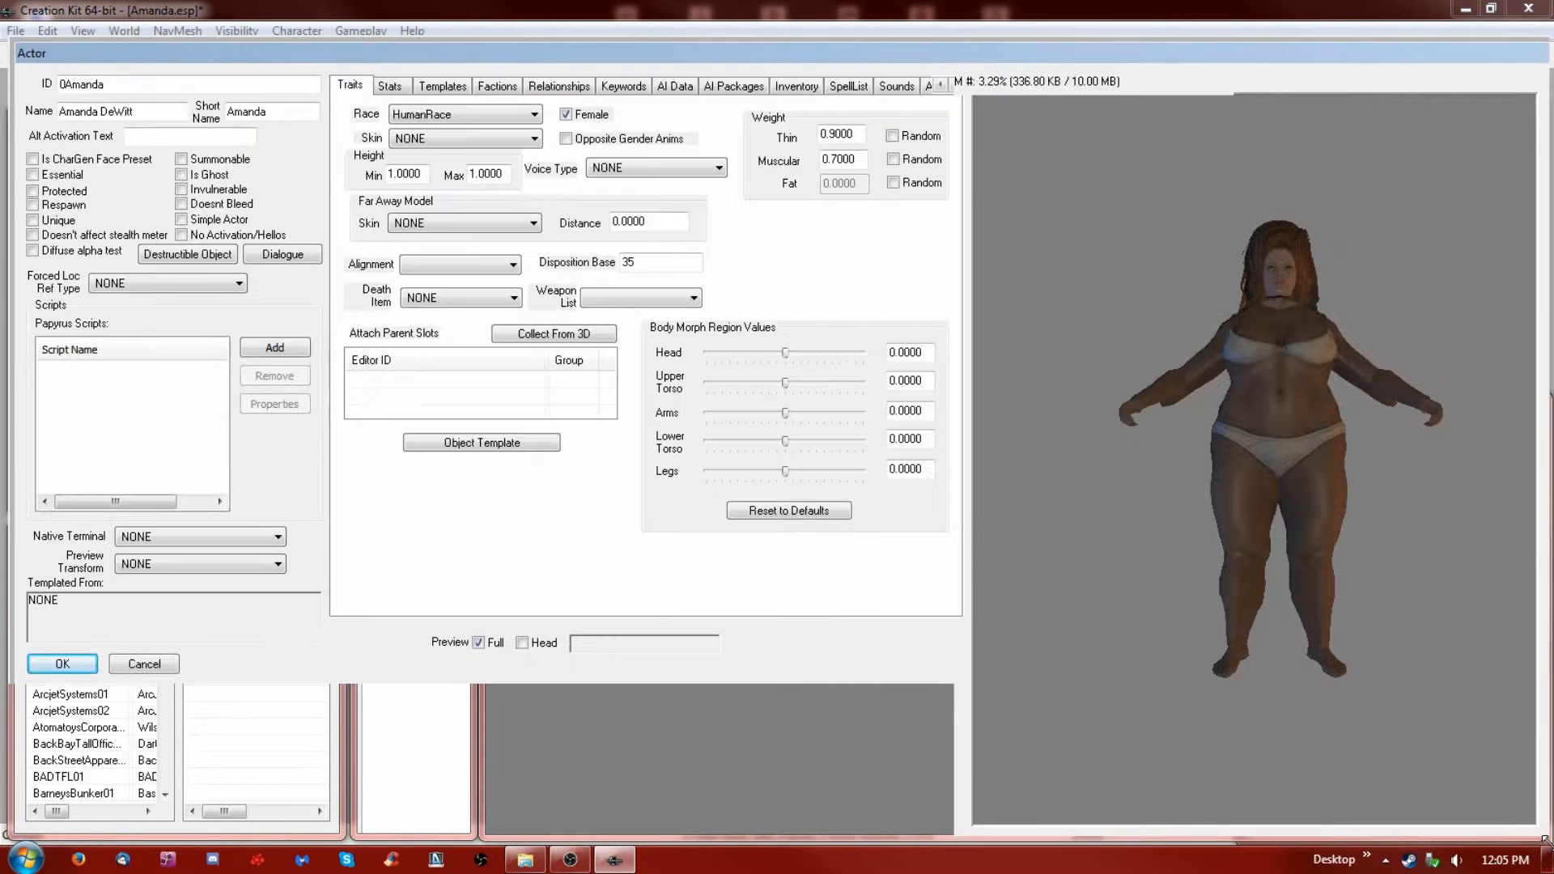
pyautogui.scroll(5, 1291, 415)
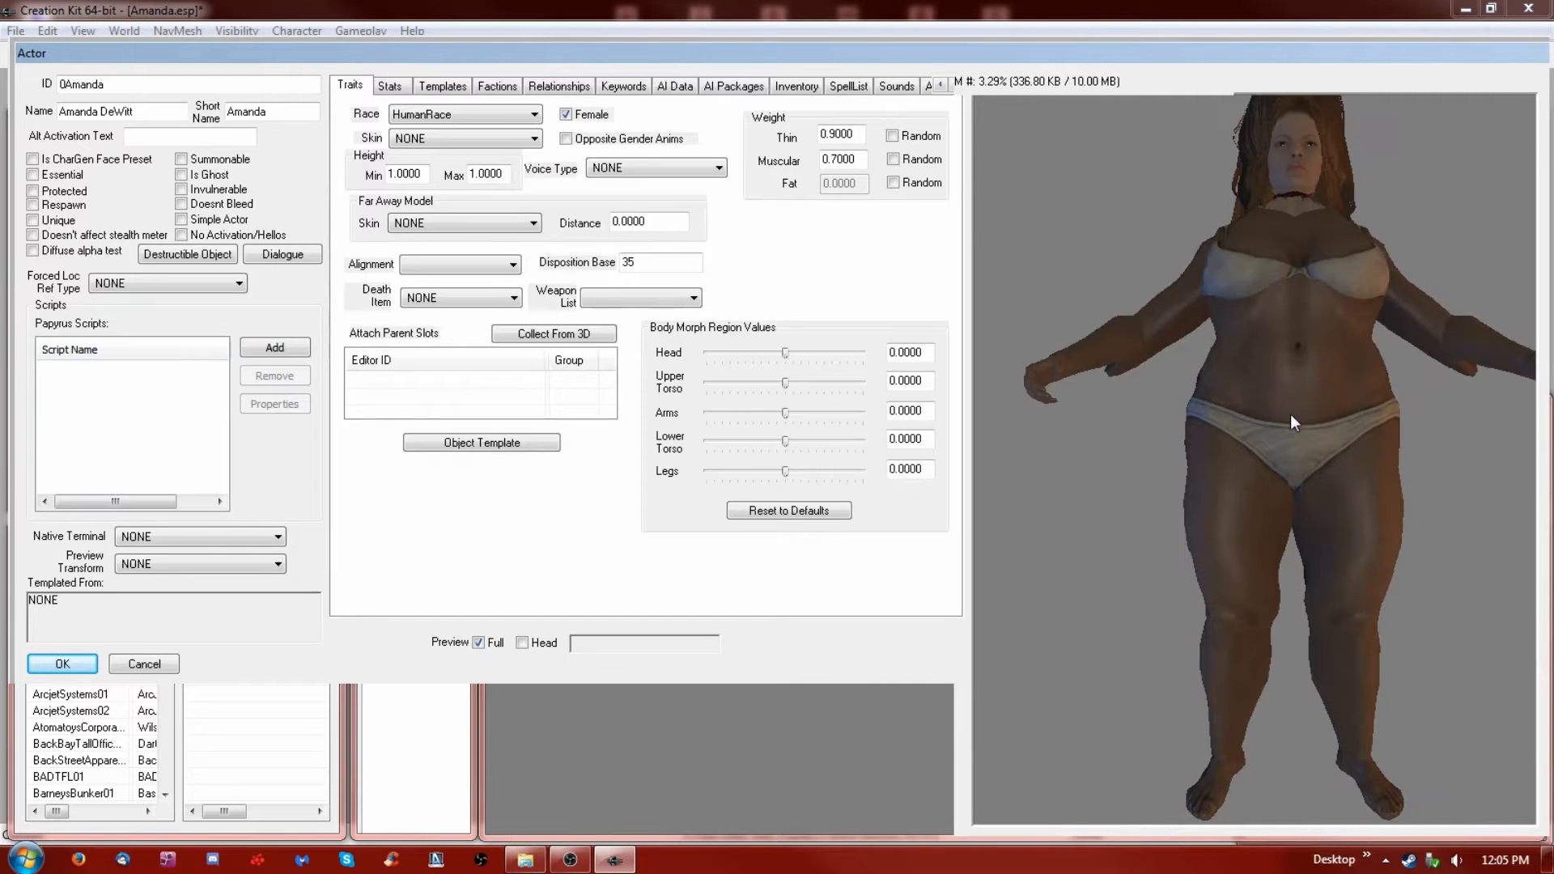
pyautogui.scroll(-3, 1291, 414)
pyautogui.moveTo(1290, 414)
pyautogui.mouseDown()
pyautogui.moveTo(791, 416)
pyautogui.moveTo(1239, 388)
pyautogui.moveTo(1265, 417)
pyautogui.moveTo(1284, 410)
pyautogui.mouseUp()
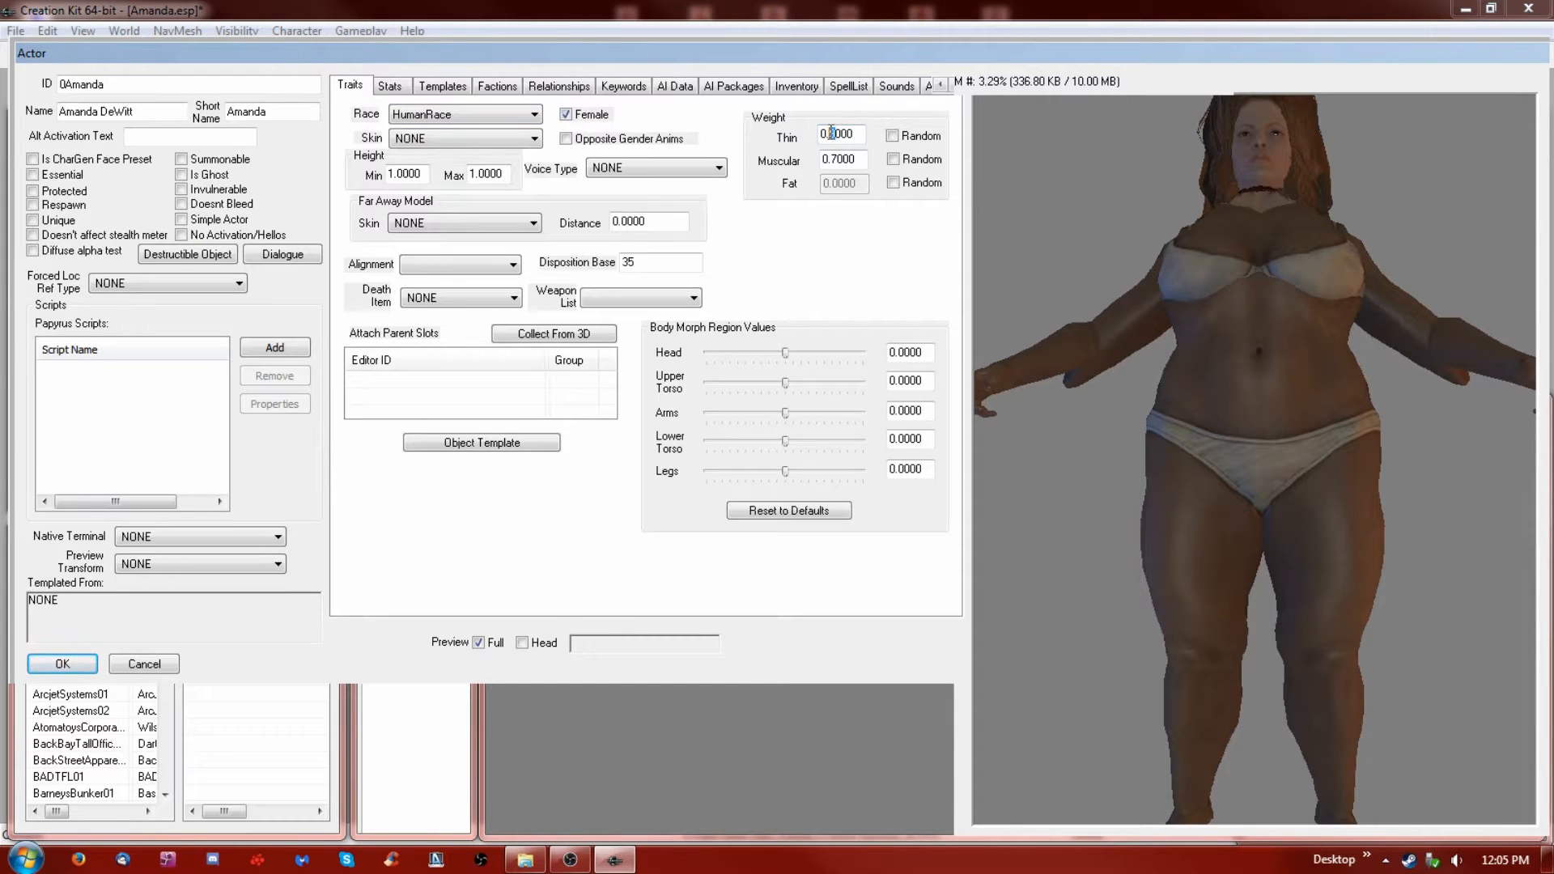
# Try Thin weight values of 0.2 and 0.6000 on the actor
pyautogui.write('2')
pyautogui.click(854, 161)
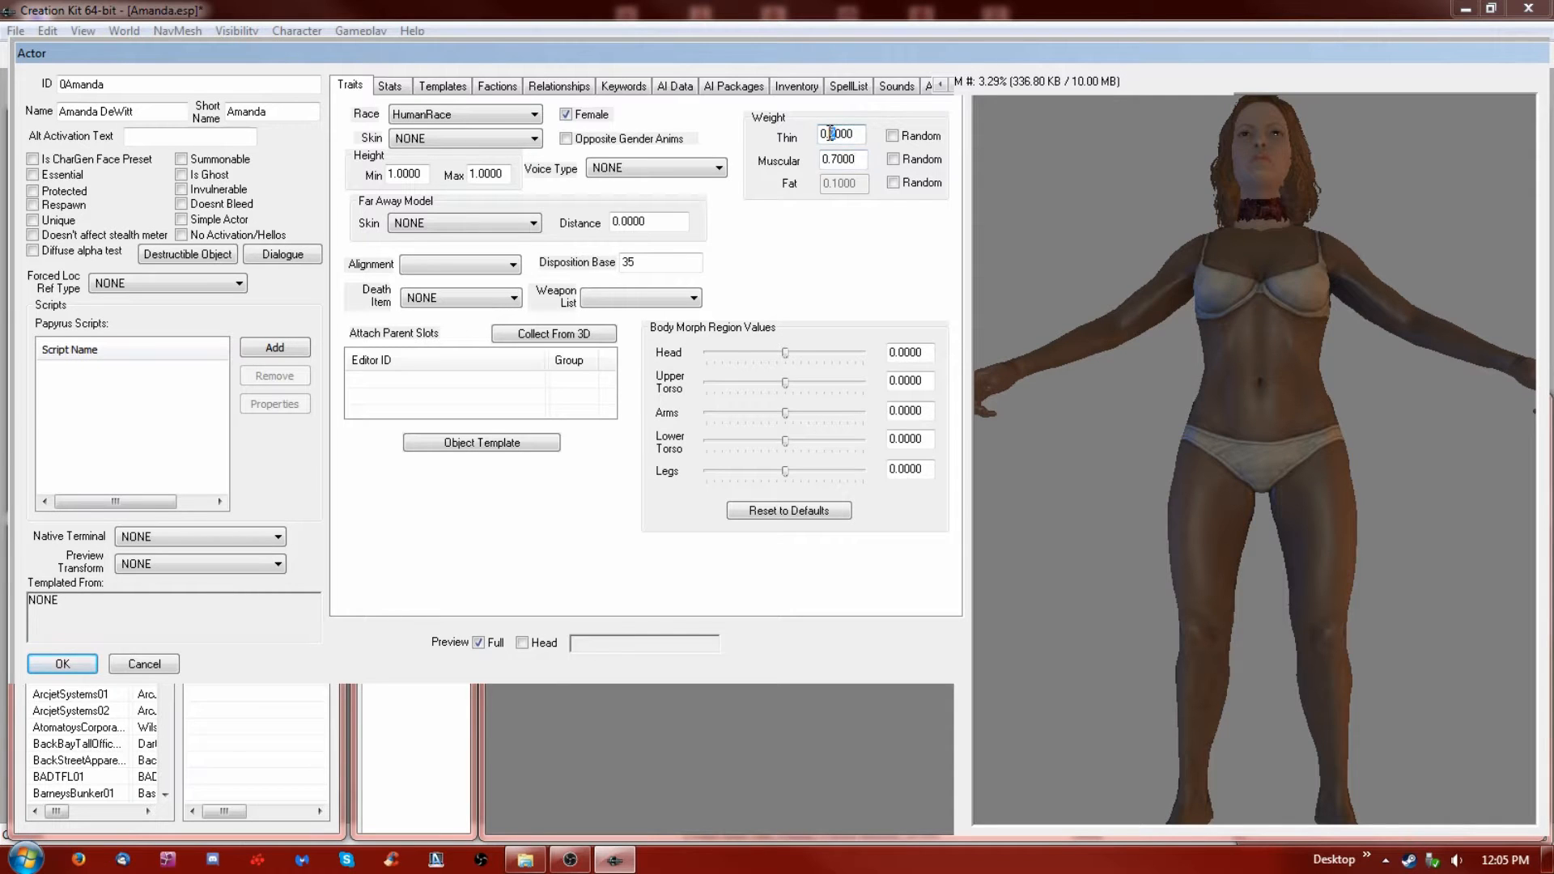
pyautogui.write('6')
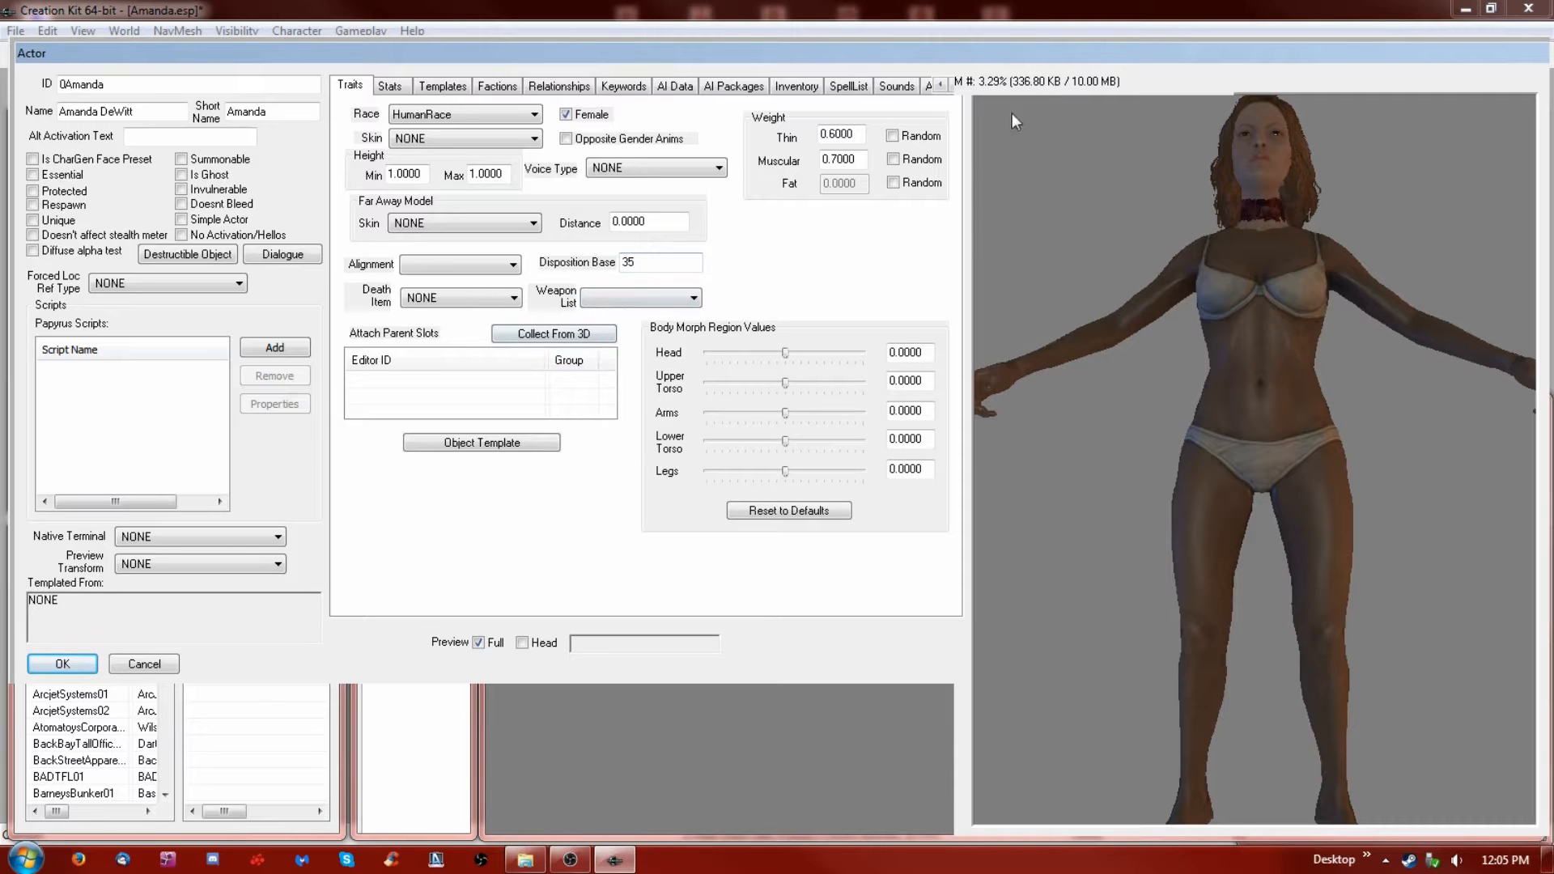
# Open the Character Gen Parts settings of the actor
pyautogui.click(951, 85)
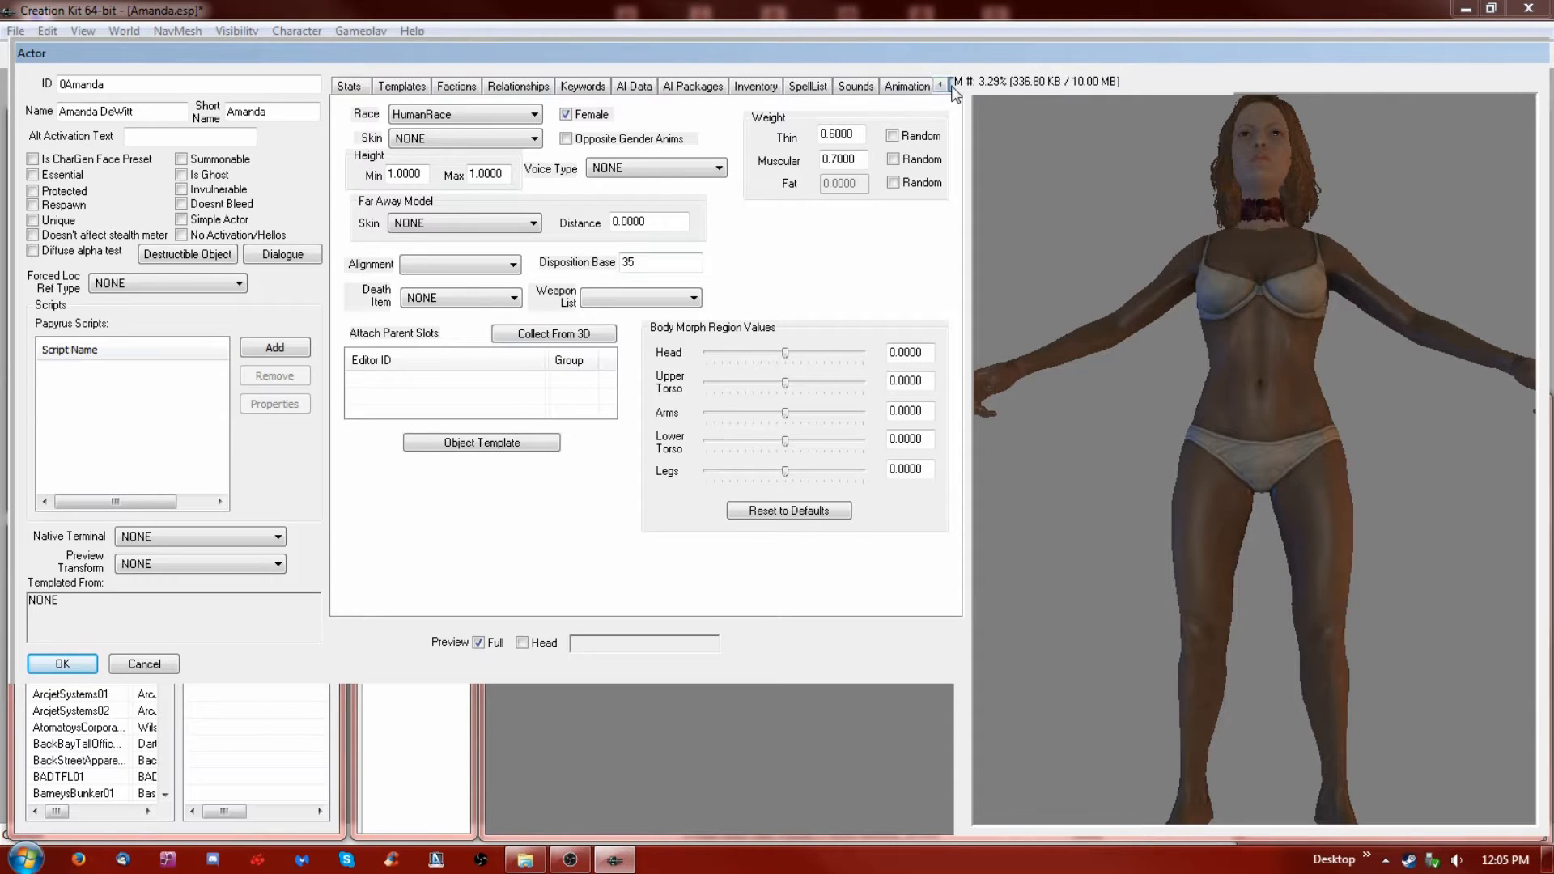
pyautogui.click(953, 87)
pyautogui.click(953, 88)
pyautogui.click(953, 88)
pyautogui.click(953, 87)
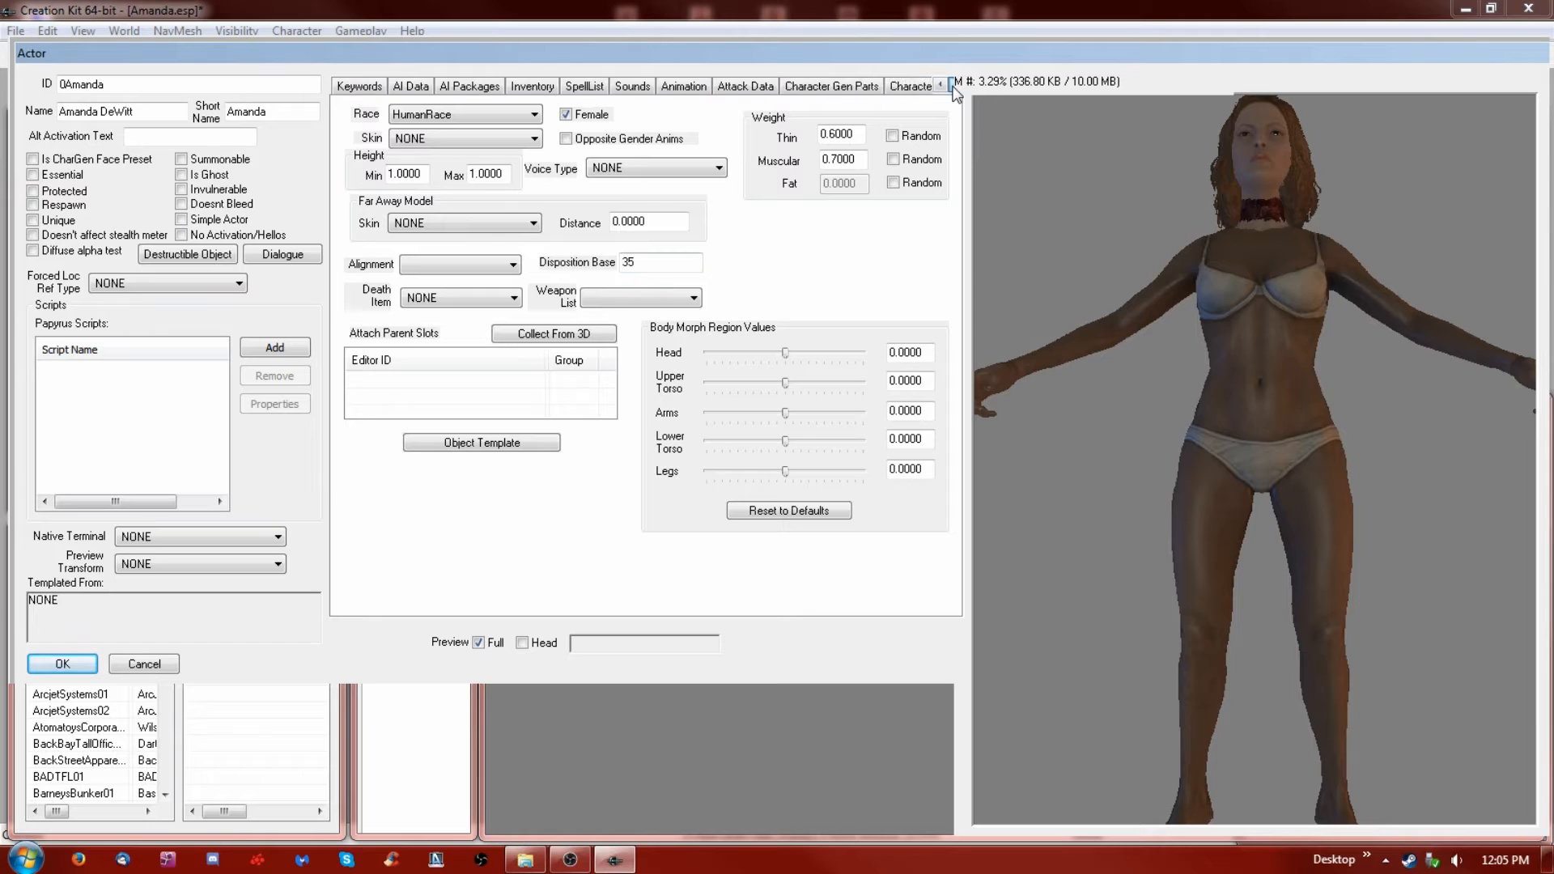
pyautogui.click(953, 87)
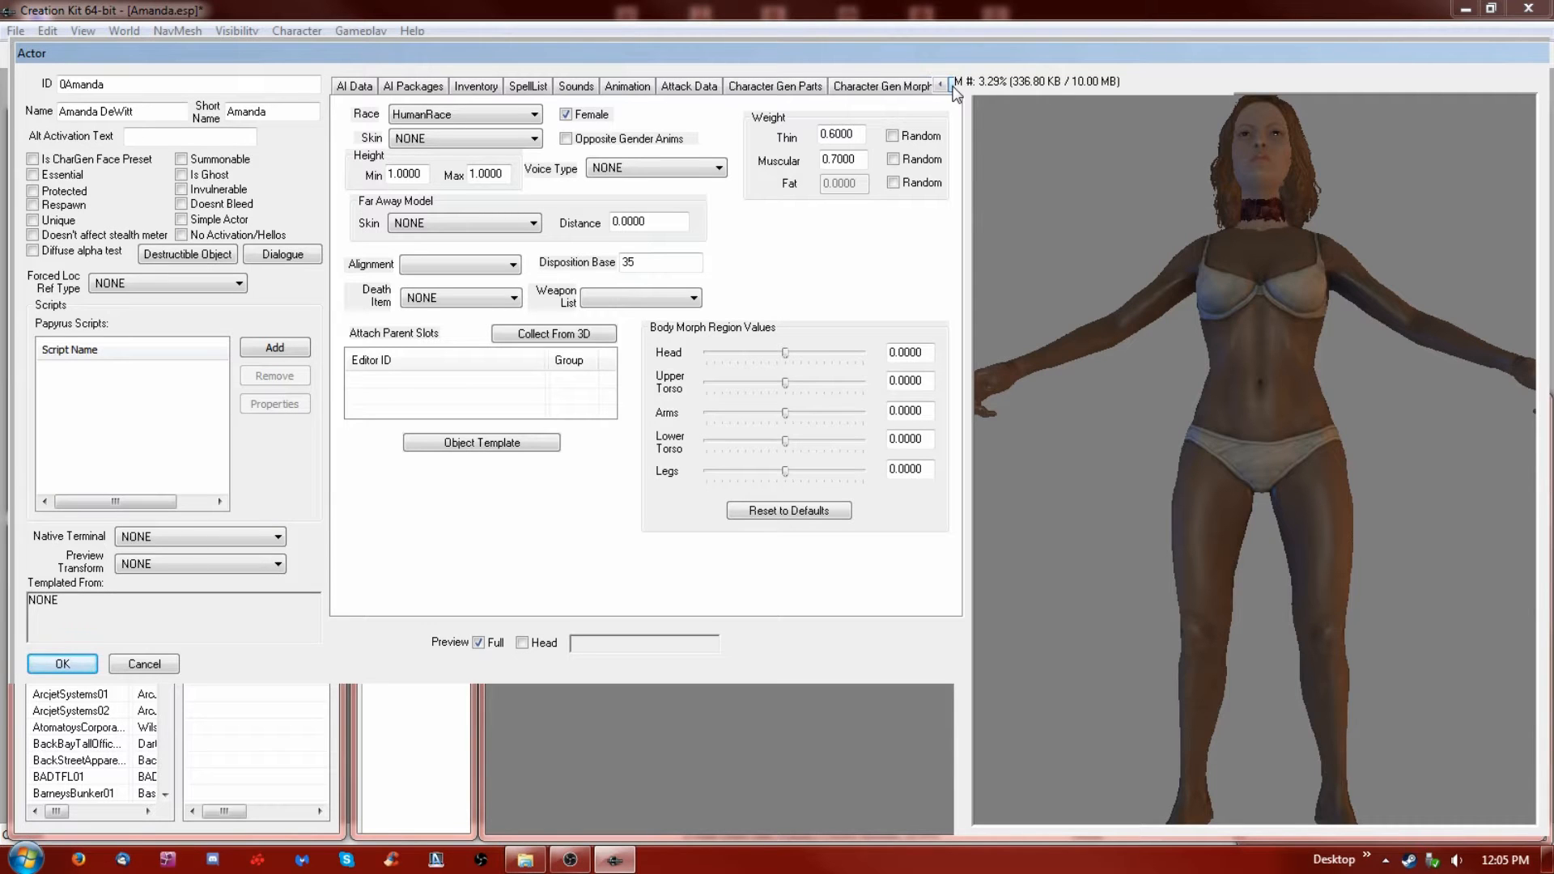
pyautogui.click(792, 88)
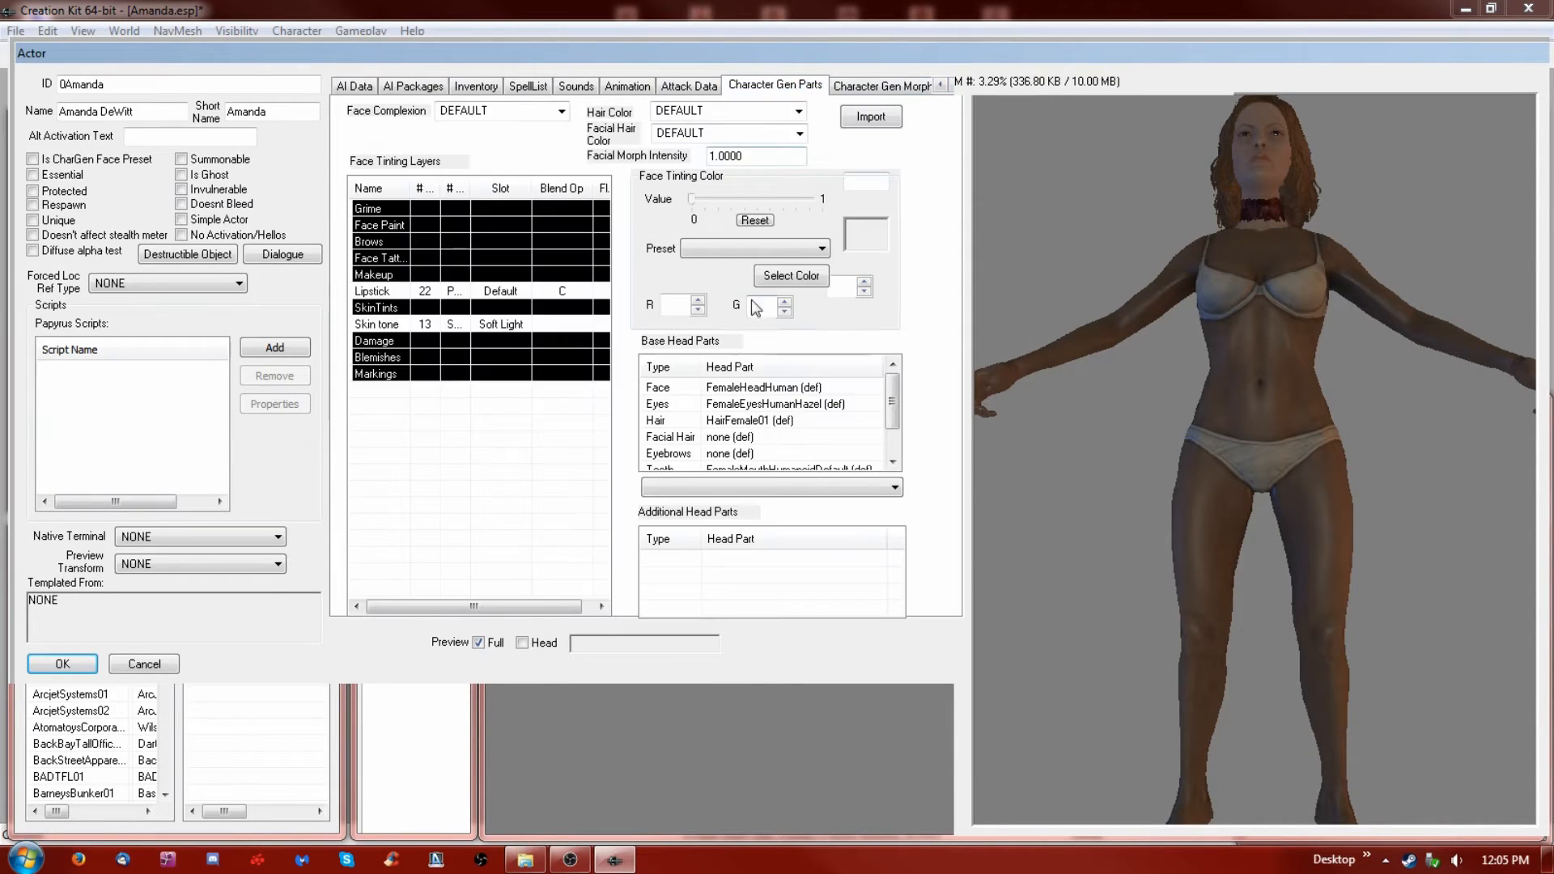
# Switch the preview to Head and adjust it to show the face together with the upper body
pyautogui.click(522, 643)
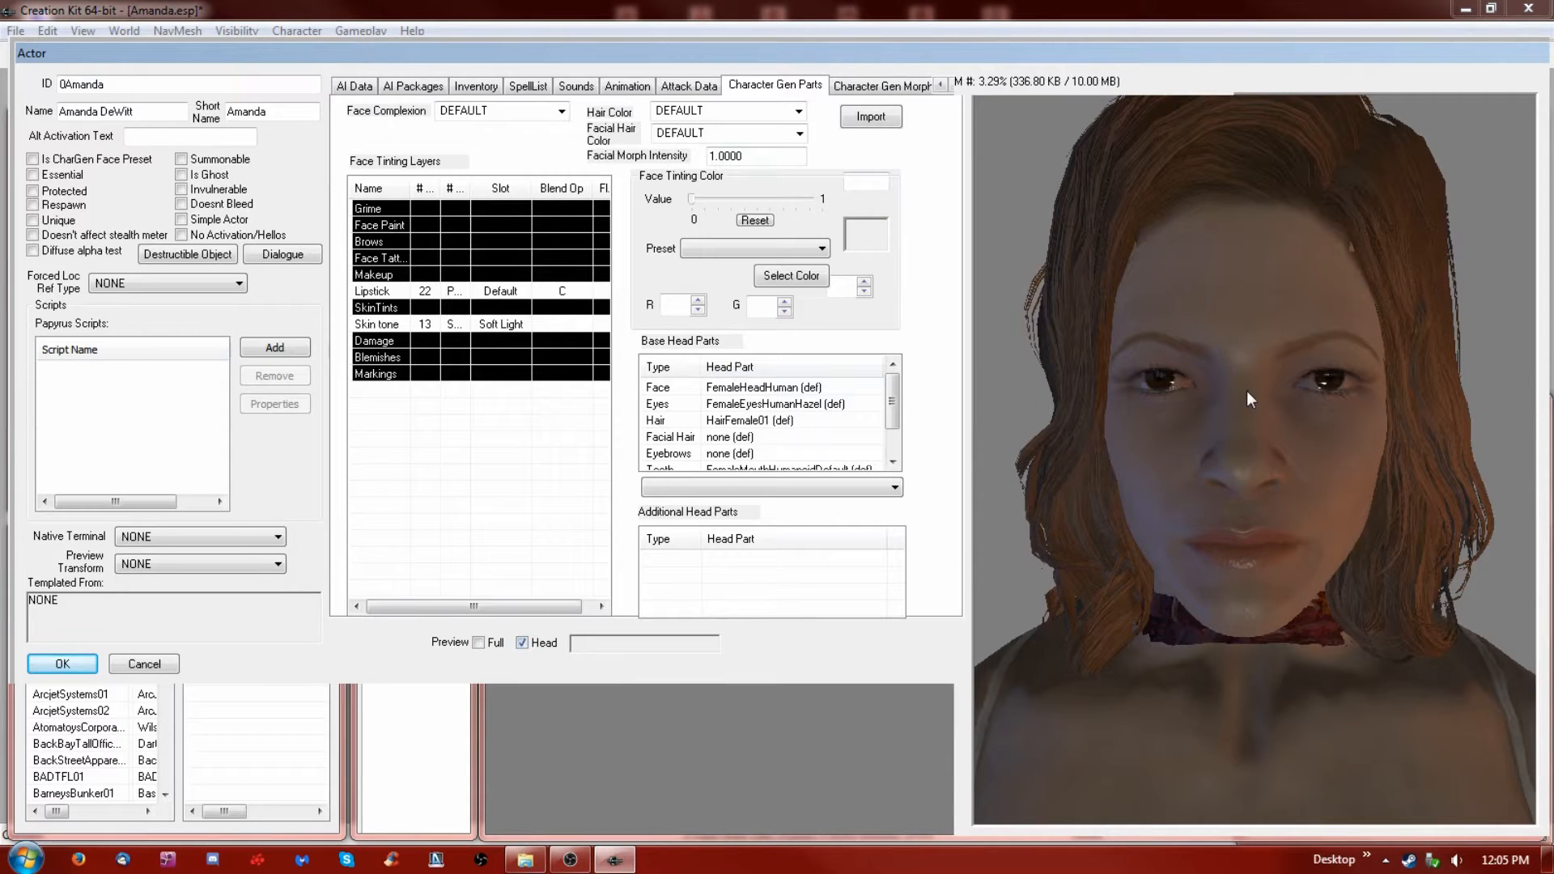
pyautogui.moveTo(1215, 544); pyautogui.dragTo(1205, 505)
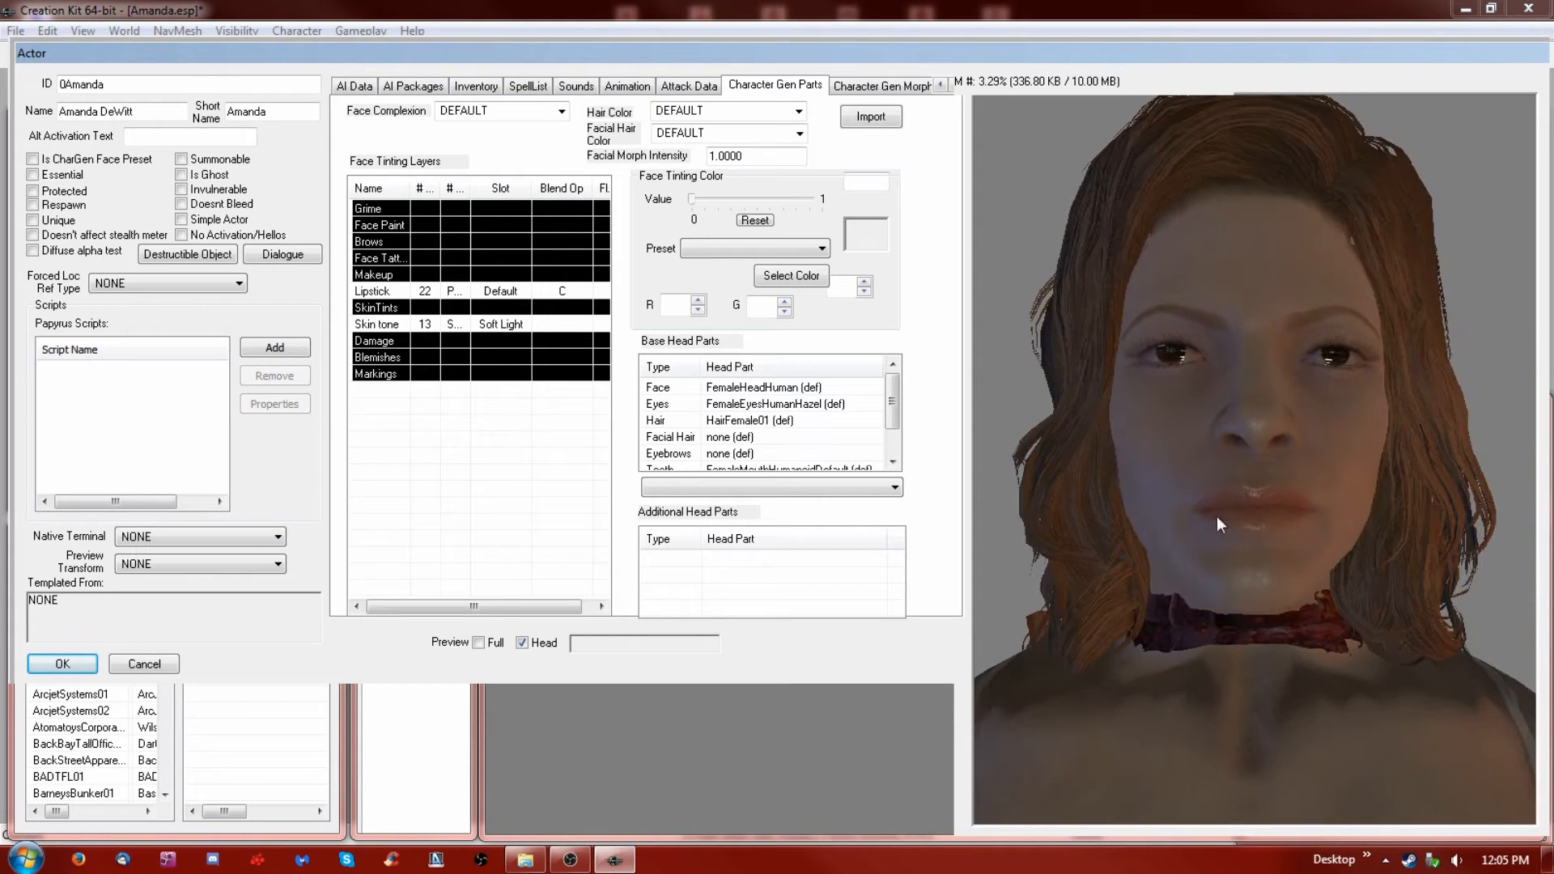
pyautogui.scroll(-5, 1222, 551)
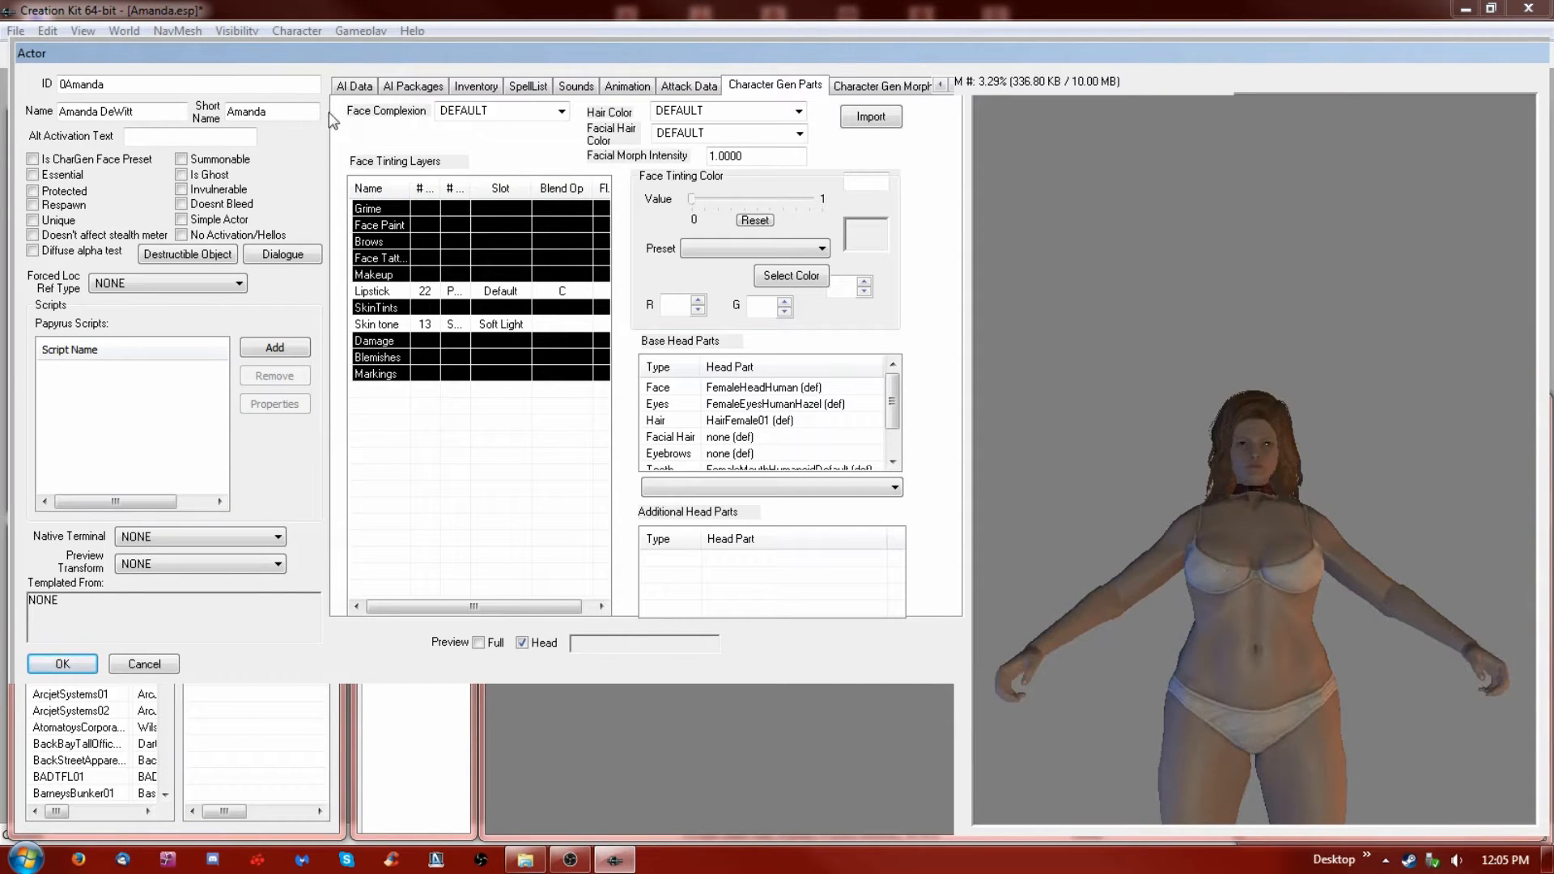
# Return to the actor's Traits and set the Thin weight to 0.1000
pyautogui.click(359, 86)
pyautogui.click(941, 86)
pyautogui.click(940, 87)
pyautogui.click(941, 86)
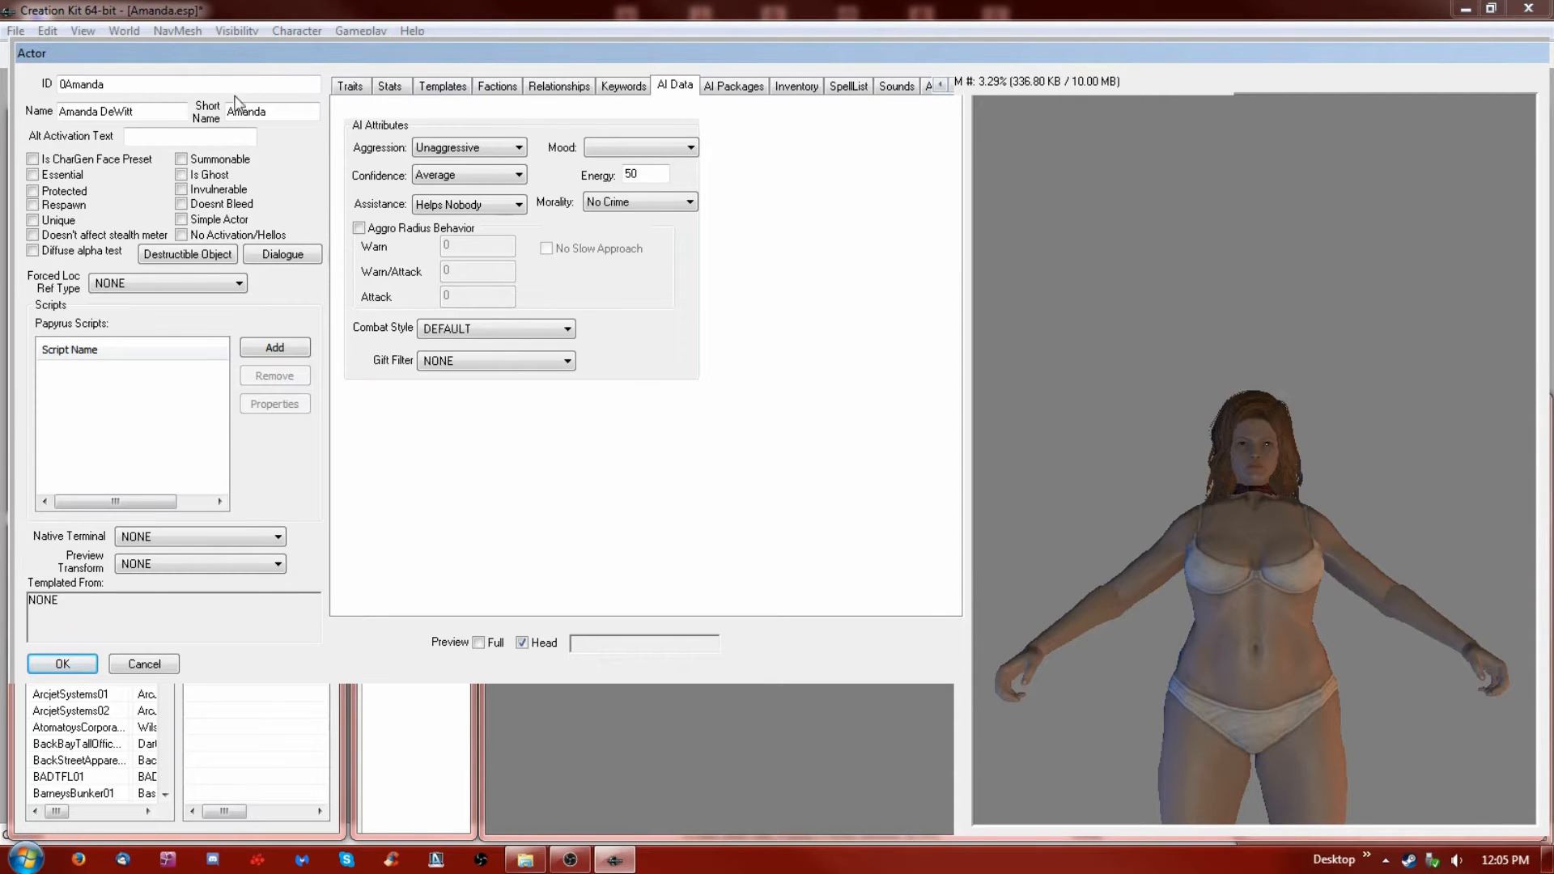
pyautogui.click(349, 87)
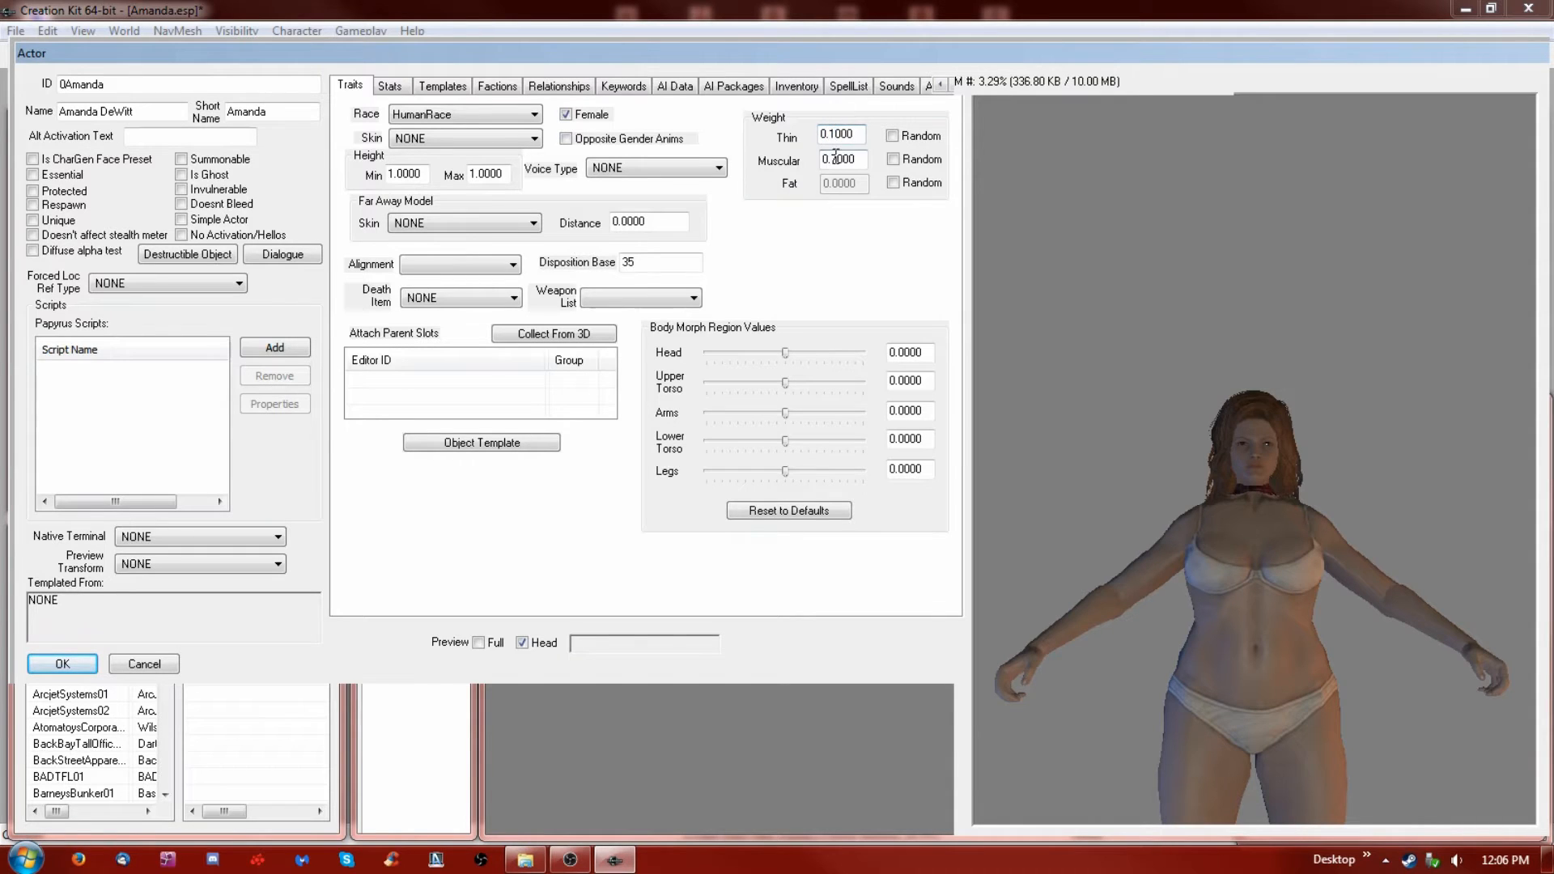
pyautogui.click(836, 158)
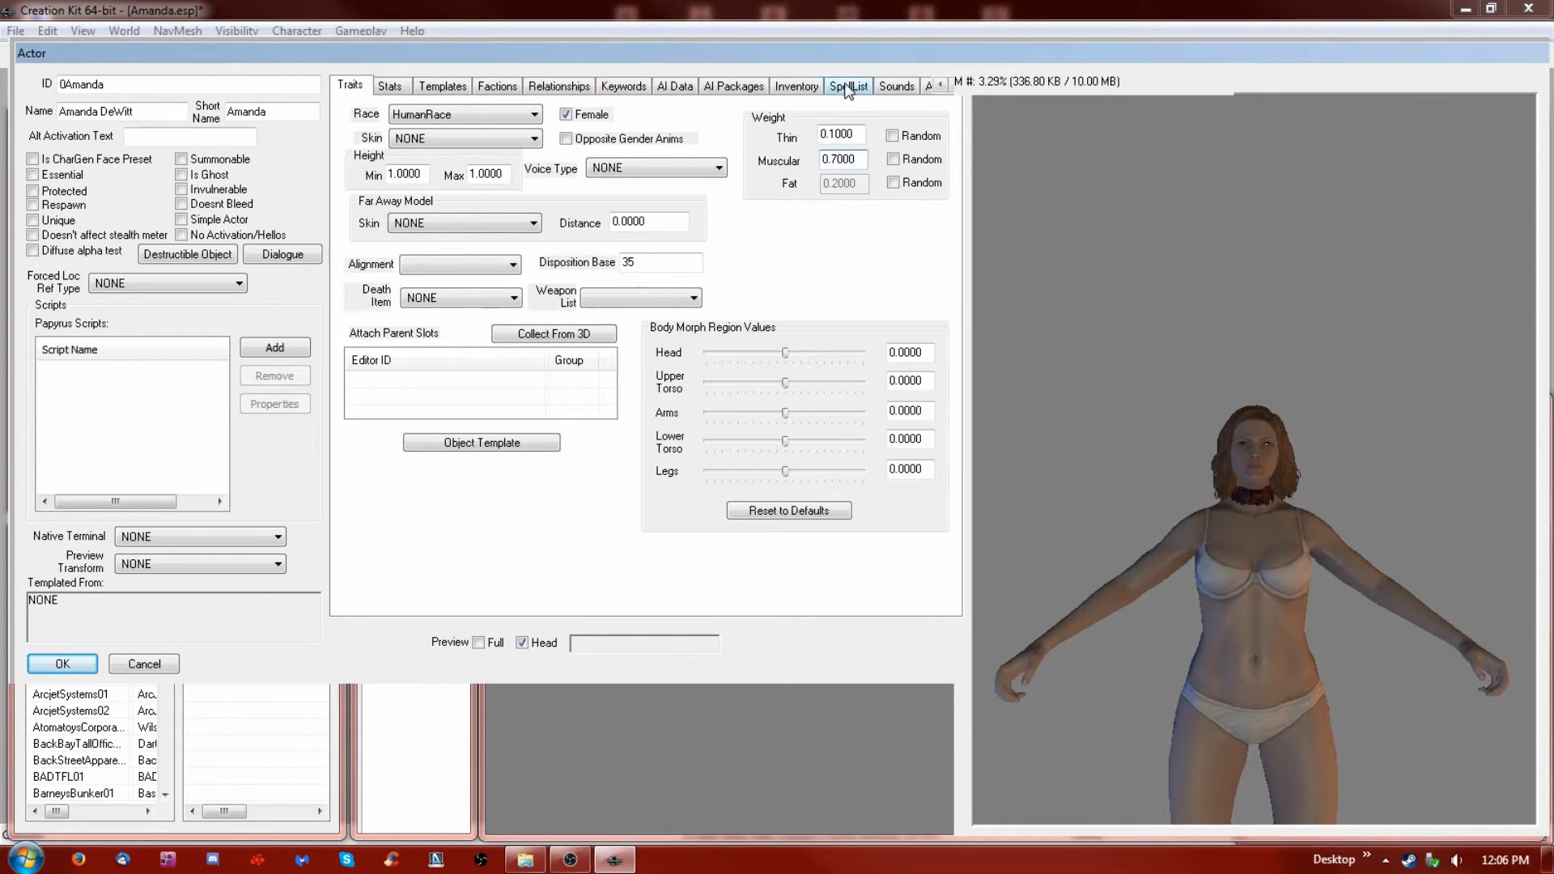
# Go back to Character Gen Parts and examine the slimmer body and face more closely in the preview
pyautogui.click(951, 86)
pyautogui.click(952, 86)
pyautogui.click(952, 86)
pyautogui.click(953, 86)
pyautogui.click(952, 86)
pyautogui.click(952, 86)
pyautogui.click(808, 89)
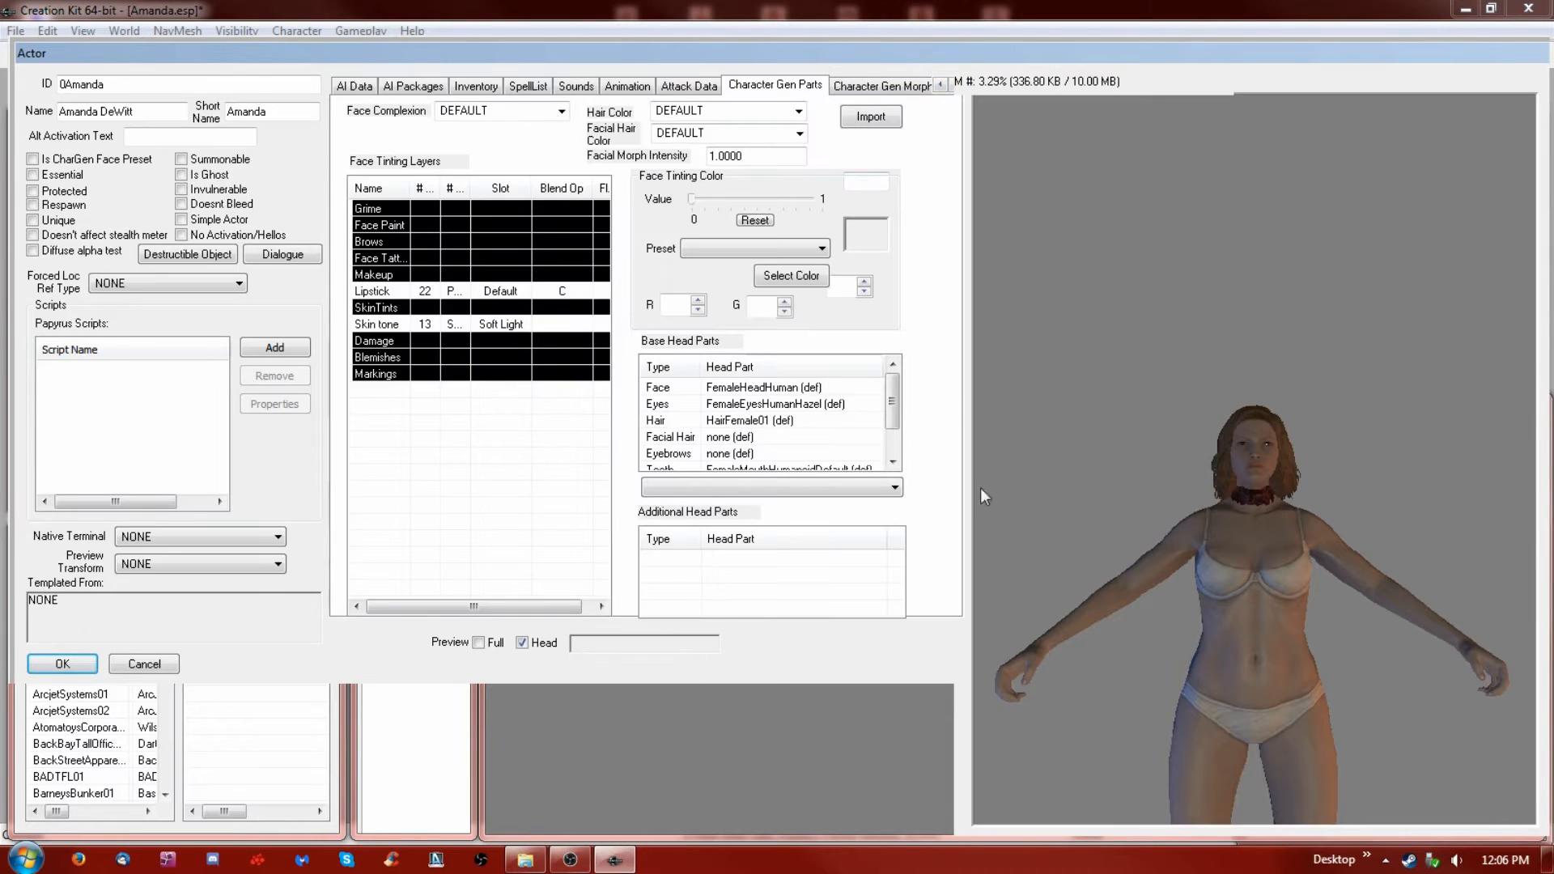
pyautogui.scroll(2, 1285, 631)
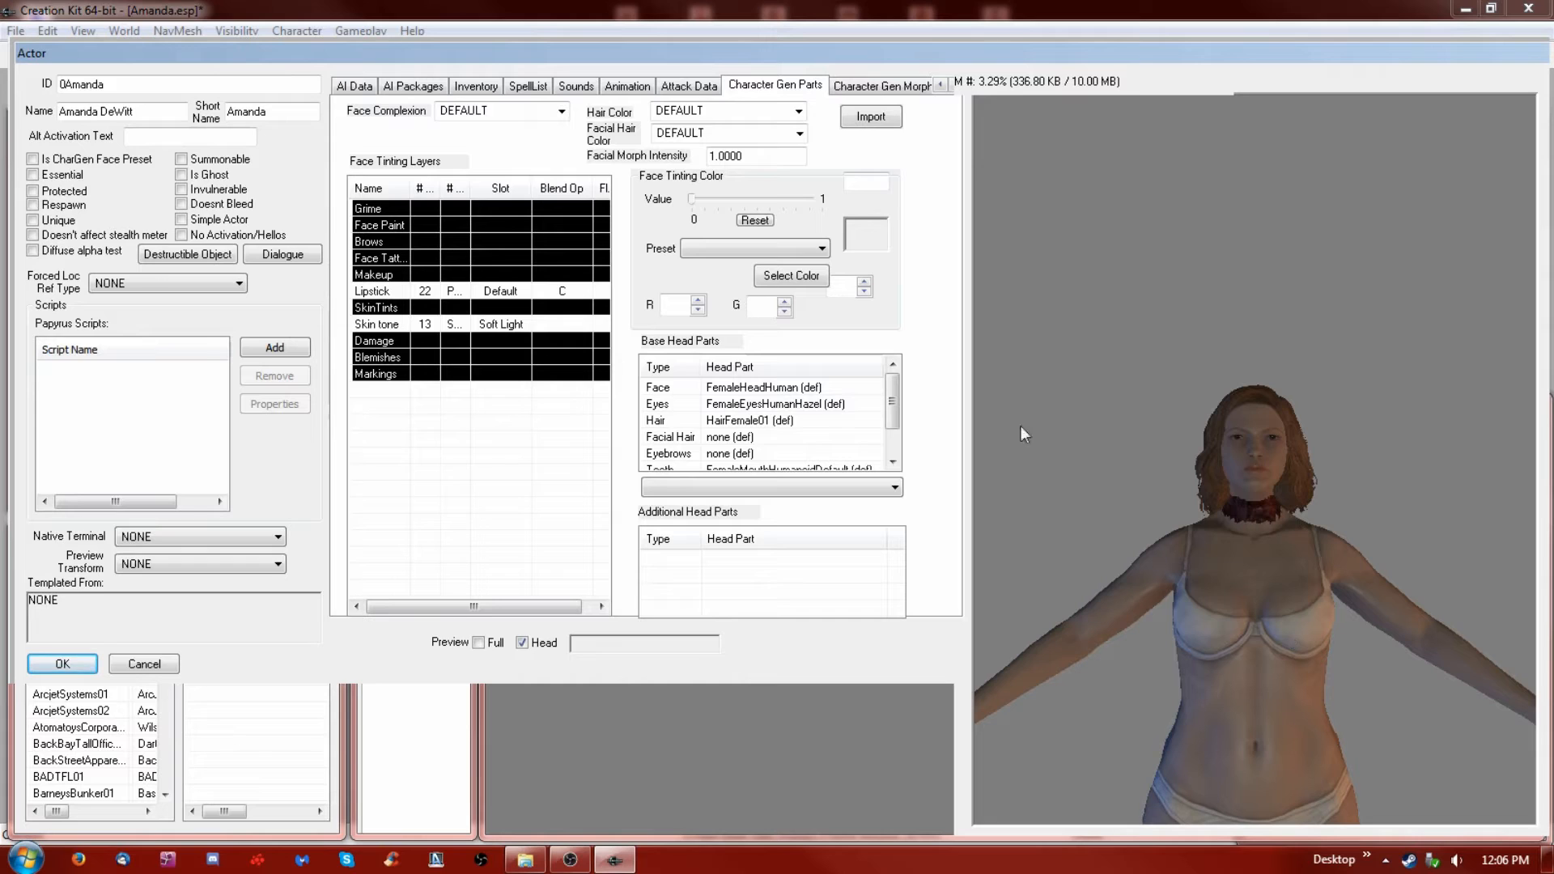
# Set the Thin weight in Traits to 0.8000 and frame the whole body in the preview
pyautogui.click(363, 86)
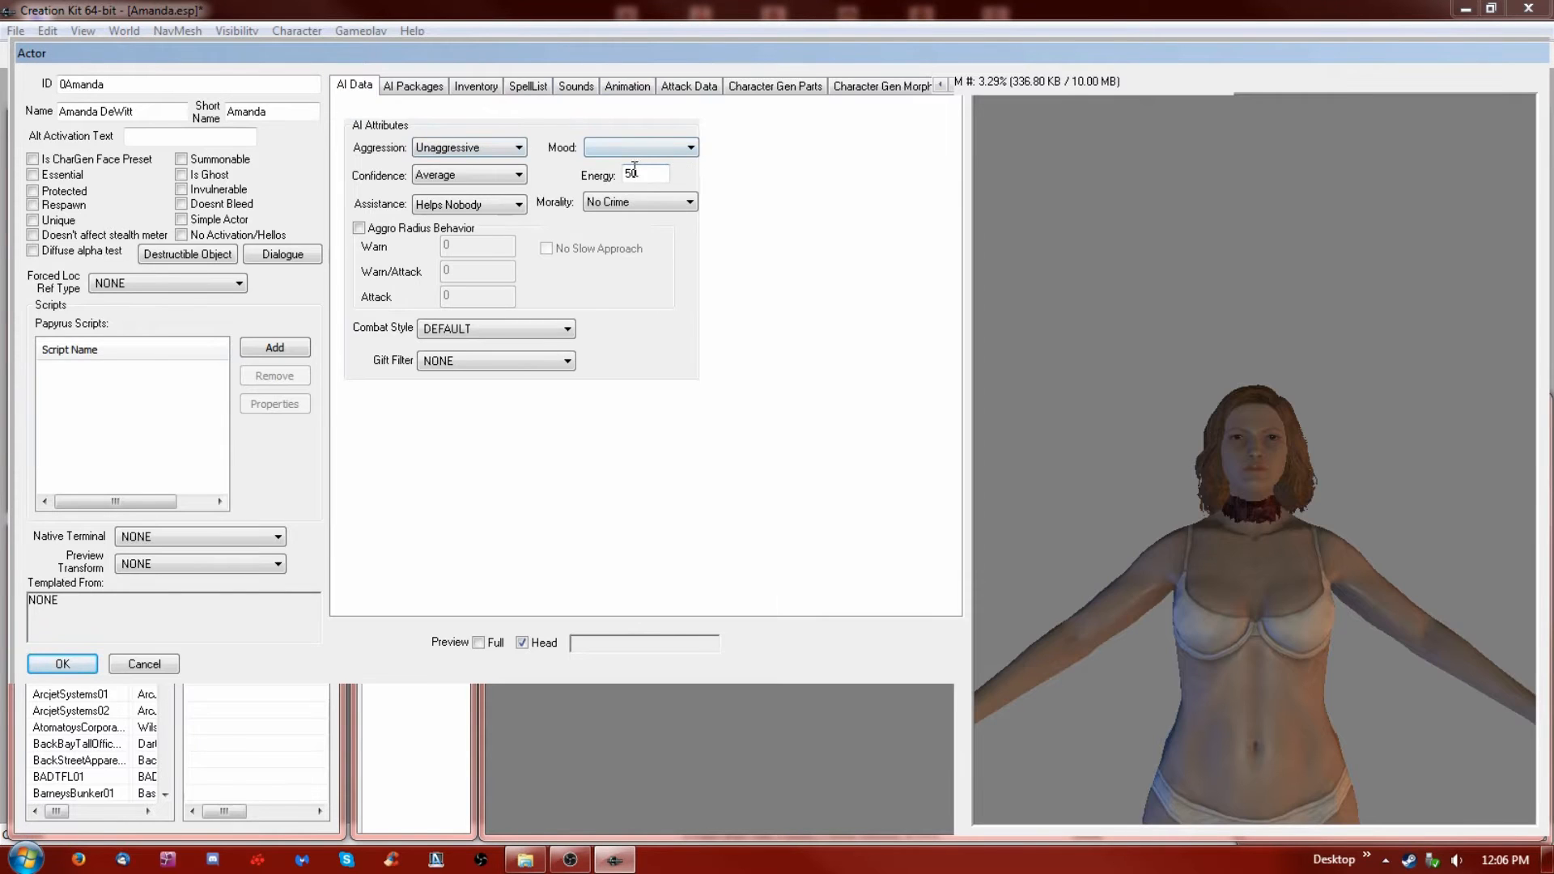
pyautogui.click(941, 85)
pyautogui.click(941, 86)
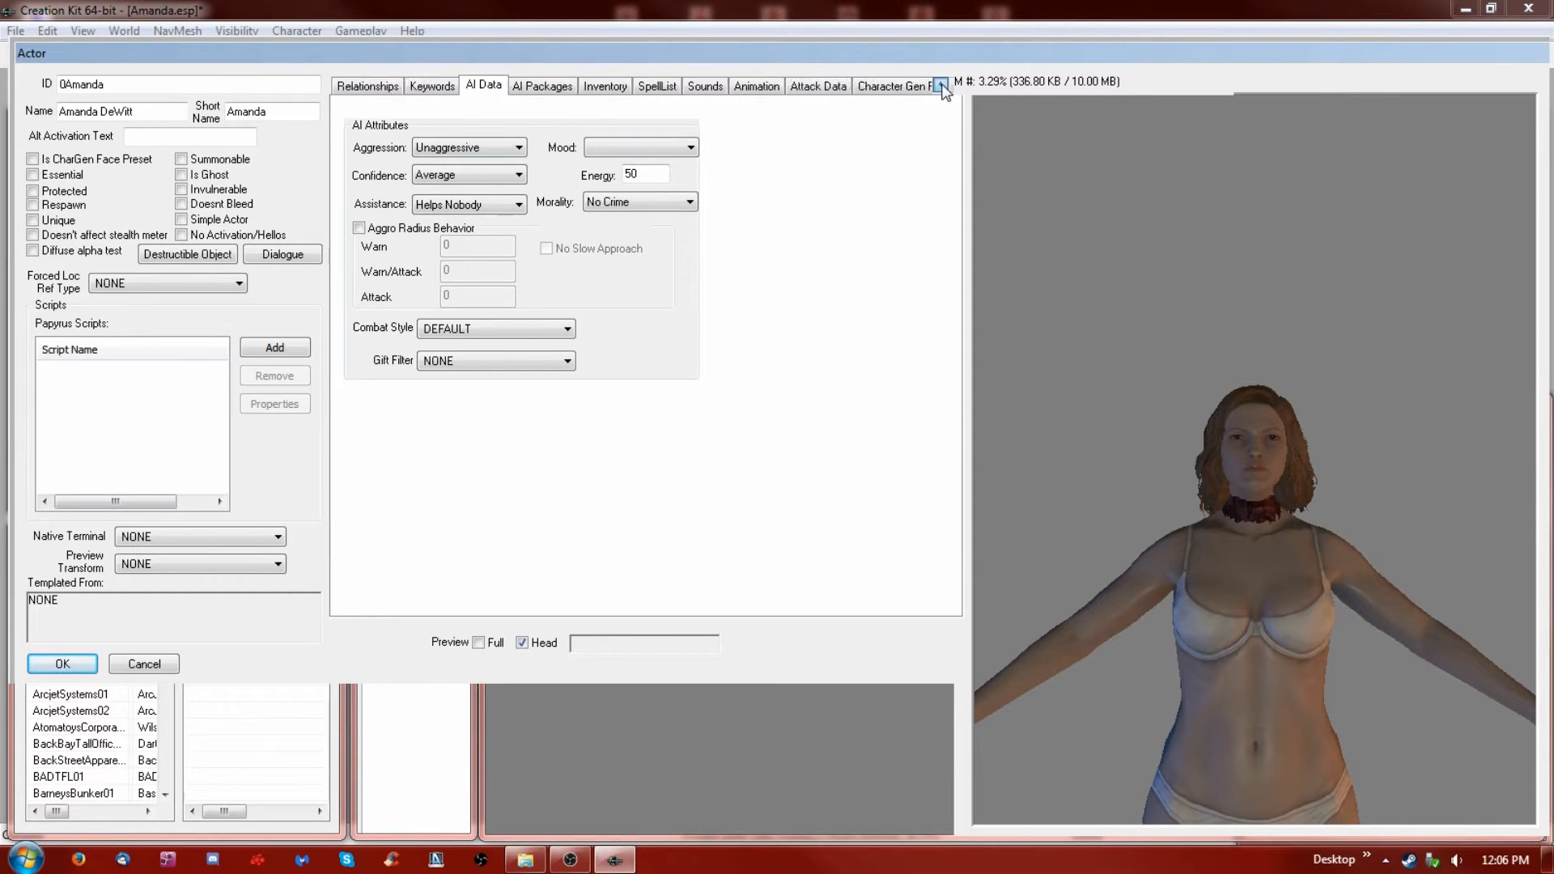
pyautogui.click(940, 85)
pyautogui.click(941, 86)
pyautogui.click(941, 85)
pyautogui.click(348, 86)
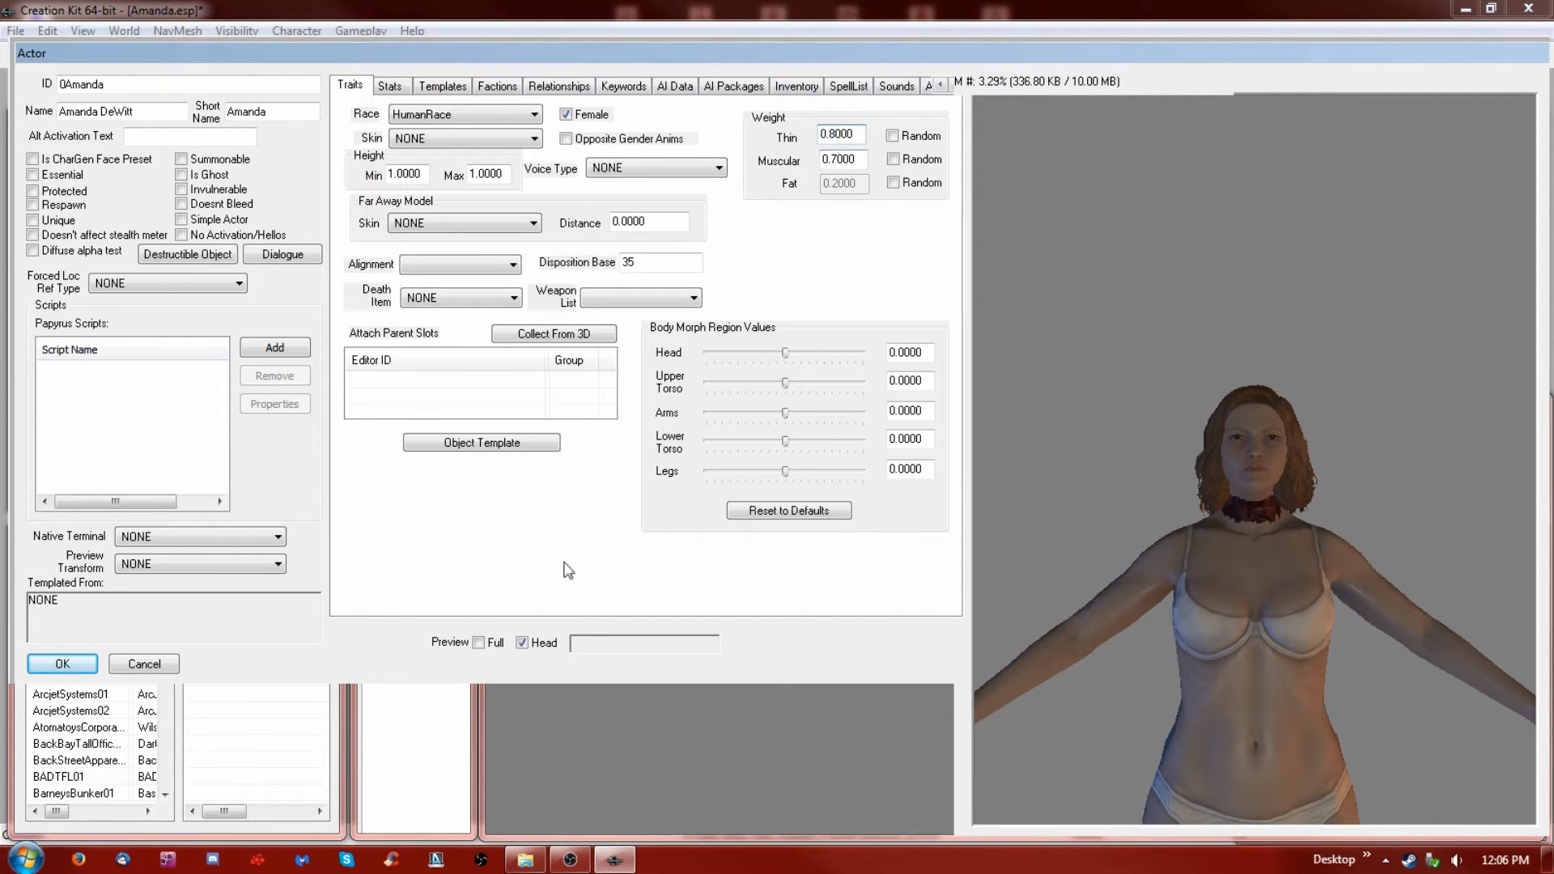
pyautogui.scroll(-3, 1307, 631)
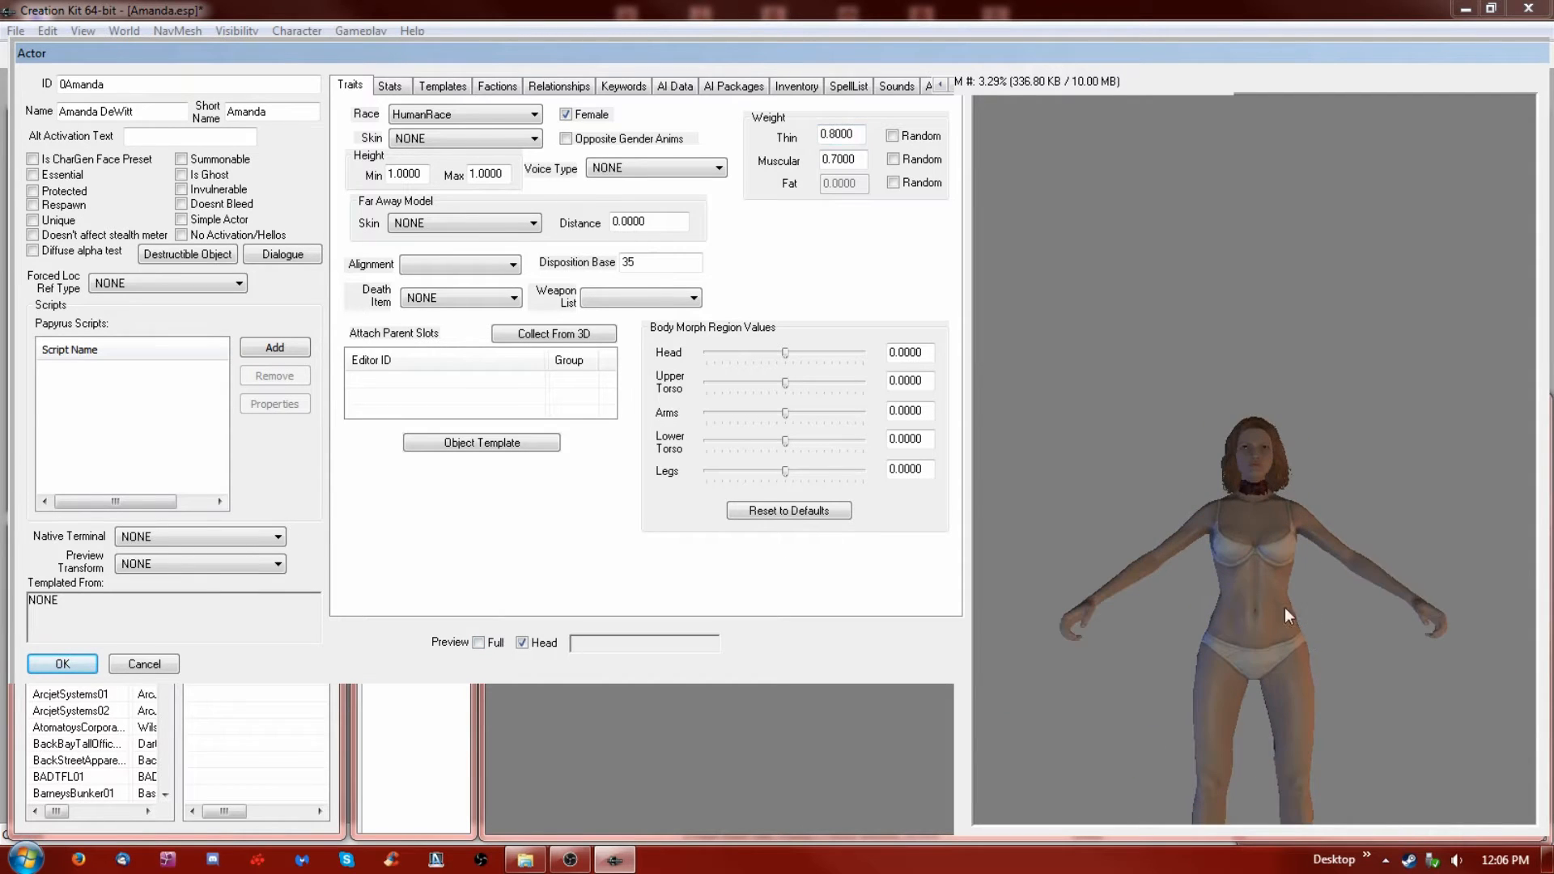
pyautogui.moveTo(1275, 607); pyautogui.dragTo(1150, 334, button='middle')
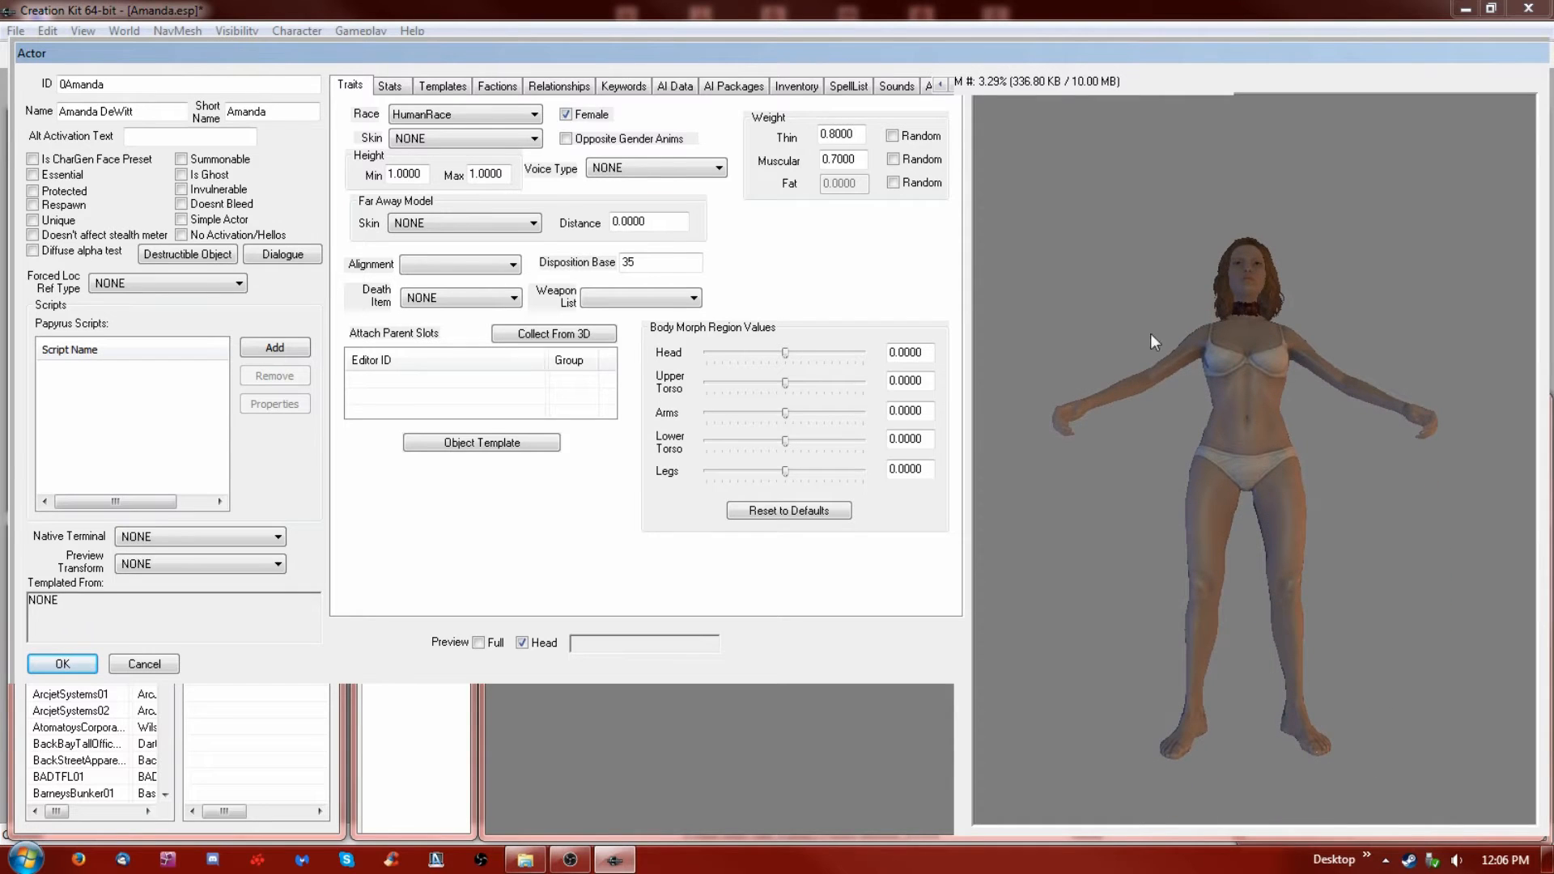
# Bring up the Character Gen Parts settings again to work on the actor's face
pyautogui.click(951, 85)
pyautogui.click(951, 85)
pyautogui.click(951, 85)
pyautogui.click(952, 85)
pyautogui.click(952, 85)
pyautogui.click(951, 85)
pyautogui.click(802, 85)
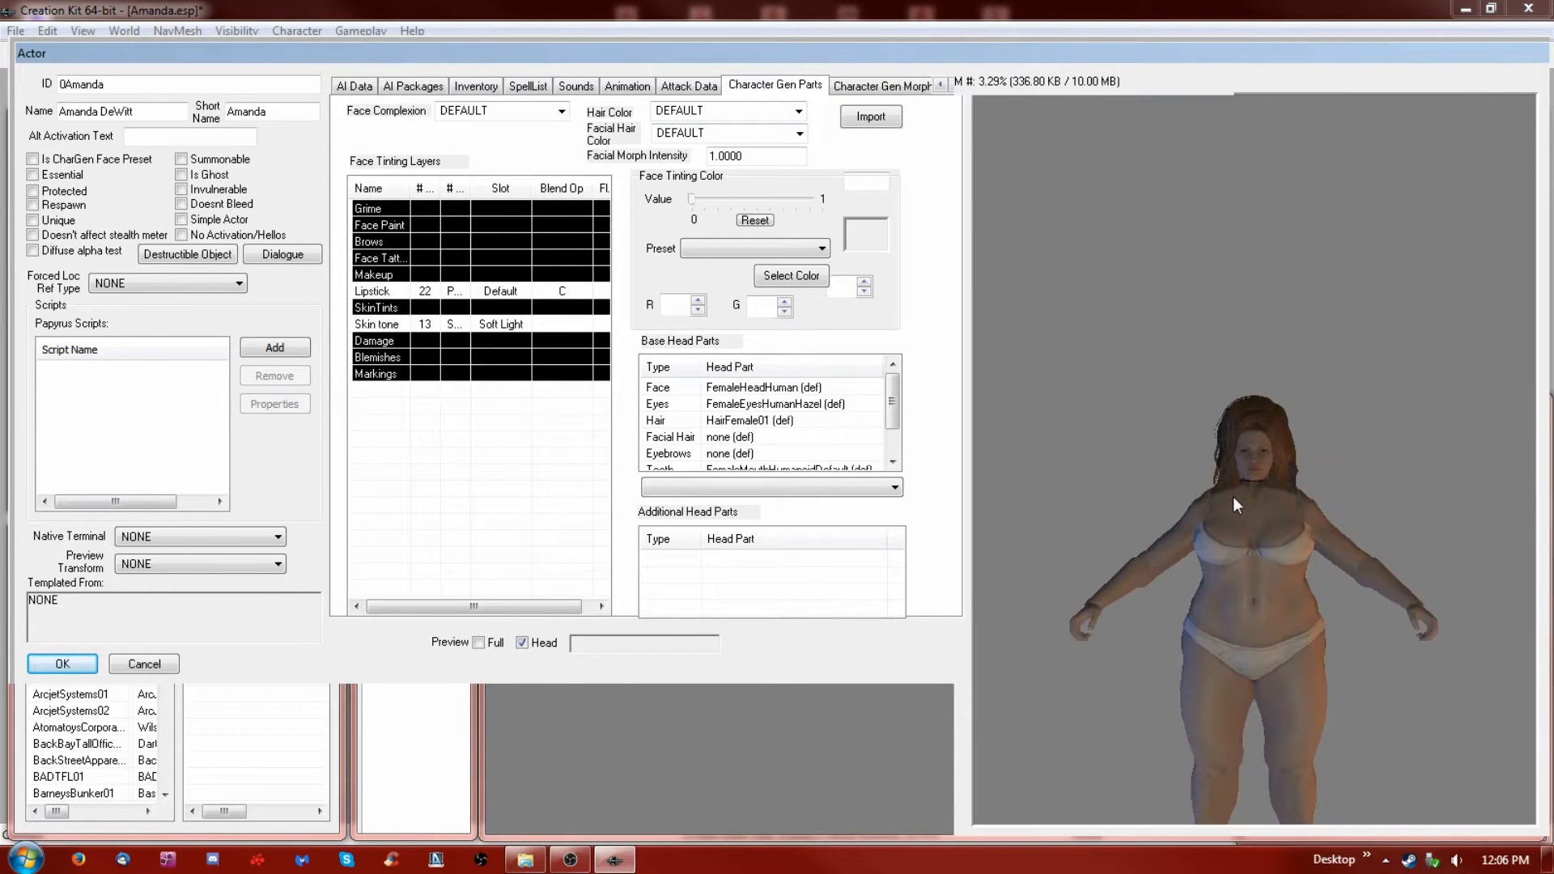
# Return to the actor's Traits, set the Thin weight to 0.2000, and accept the actor changes
pyautogui.scroll(6, 1232, 497)
pyautogui.scroll(-2, 1234, 499)
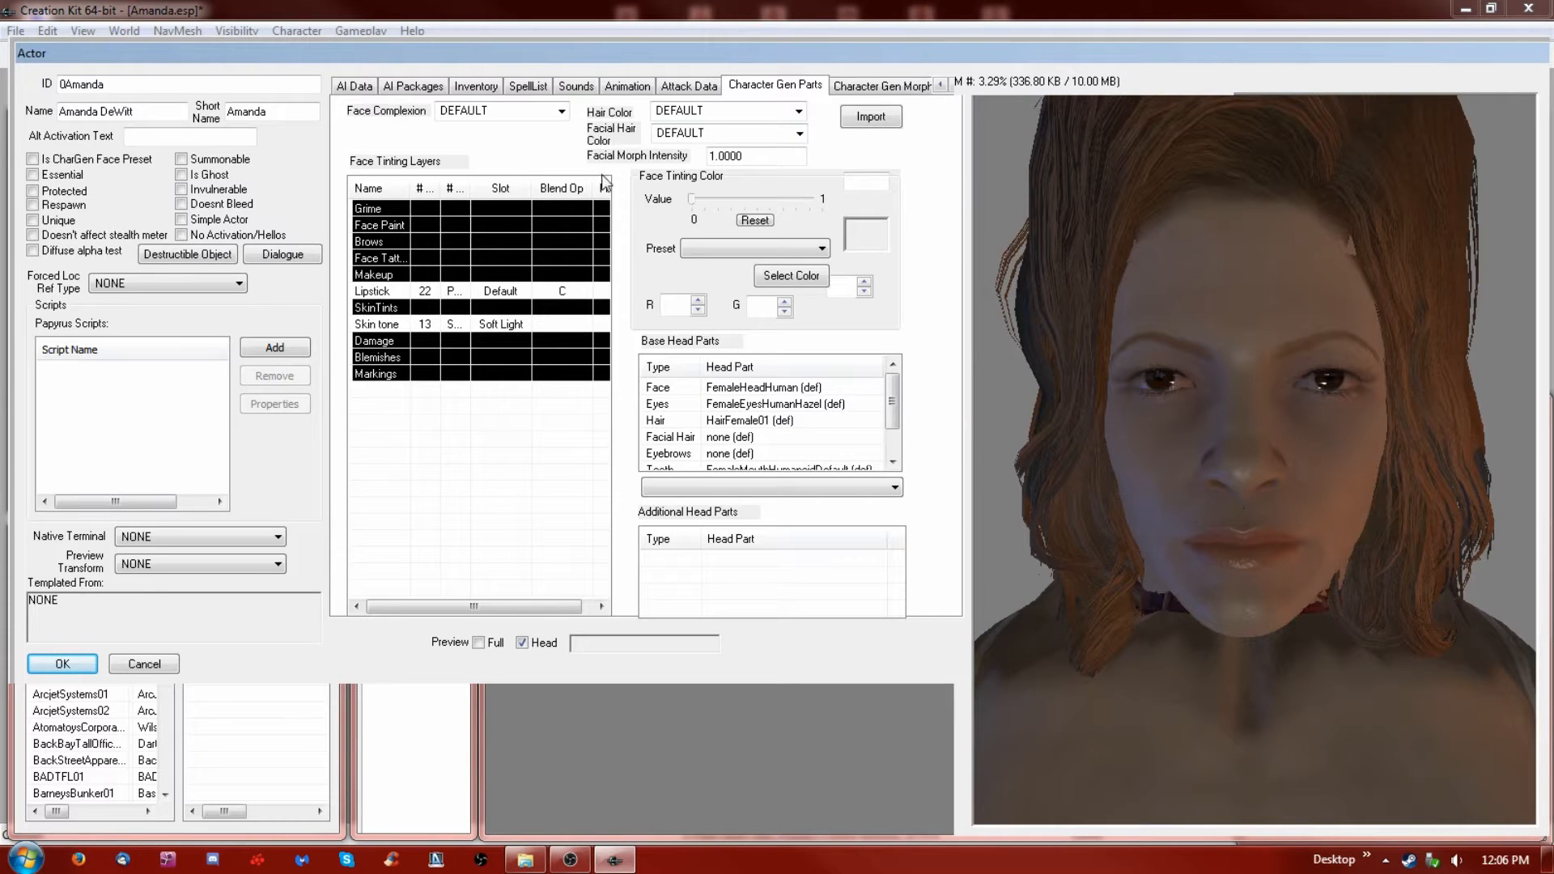
pyautogui.click(940, 86)
pyautogui.click(940, 85)
pyautogui.click(940, 86)
pyautogui.click(939, 86)
pyautogui.click(350, 86)
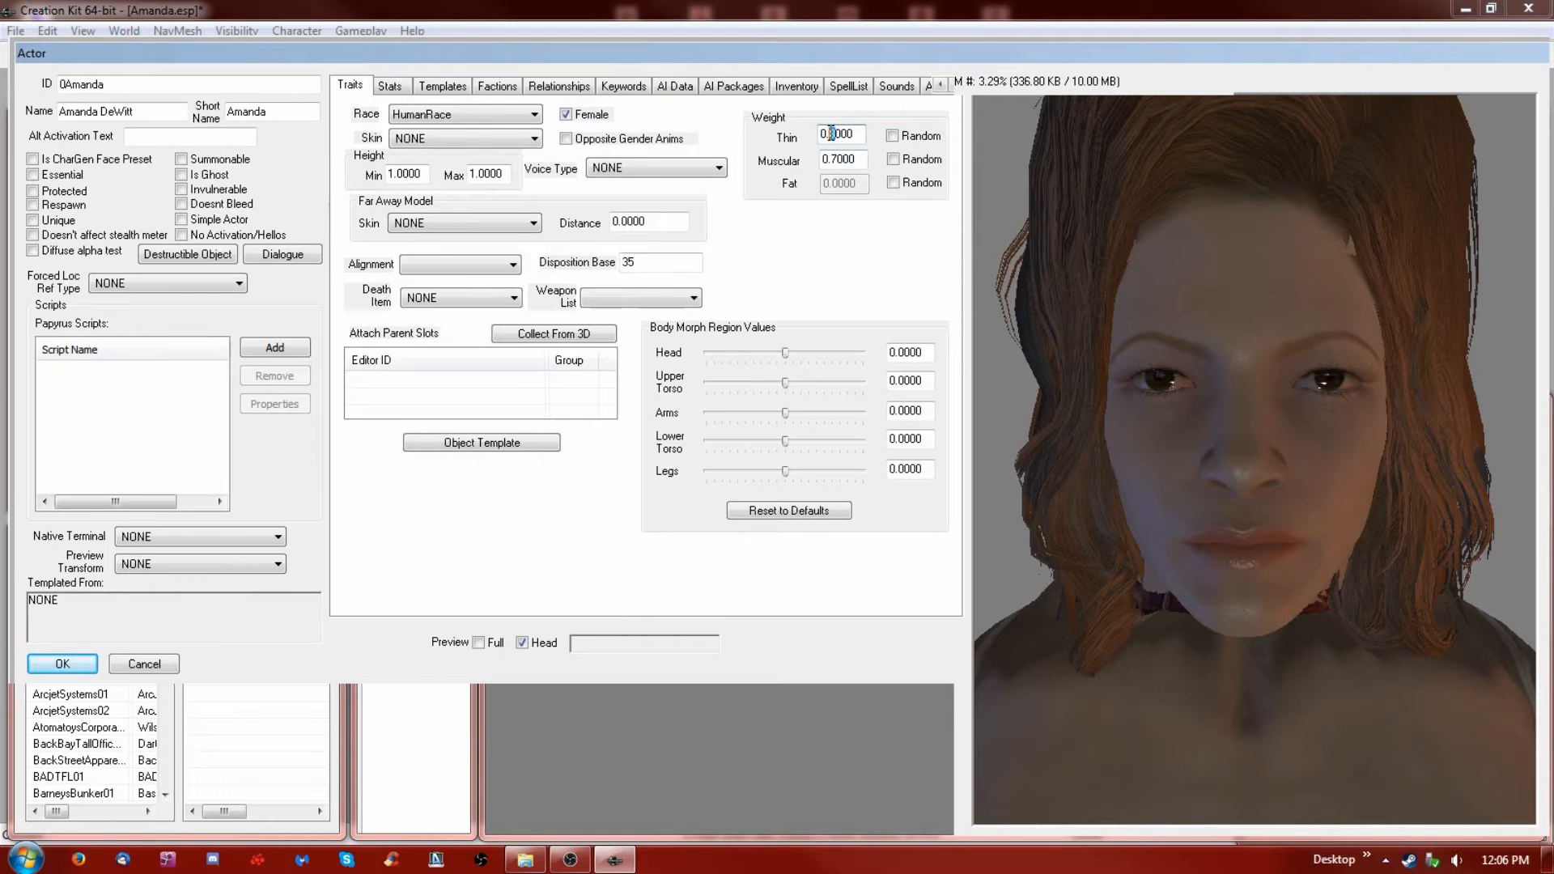
pyautogui.write('2')
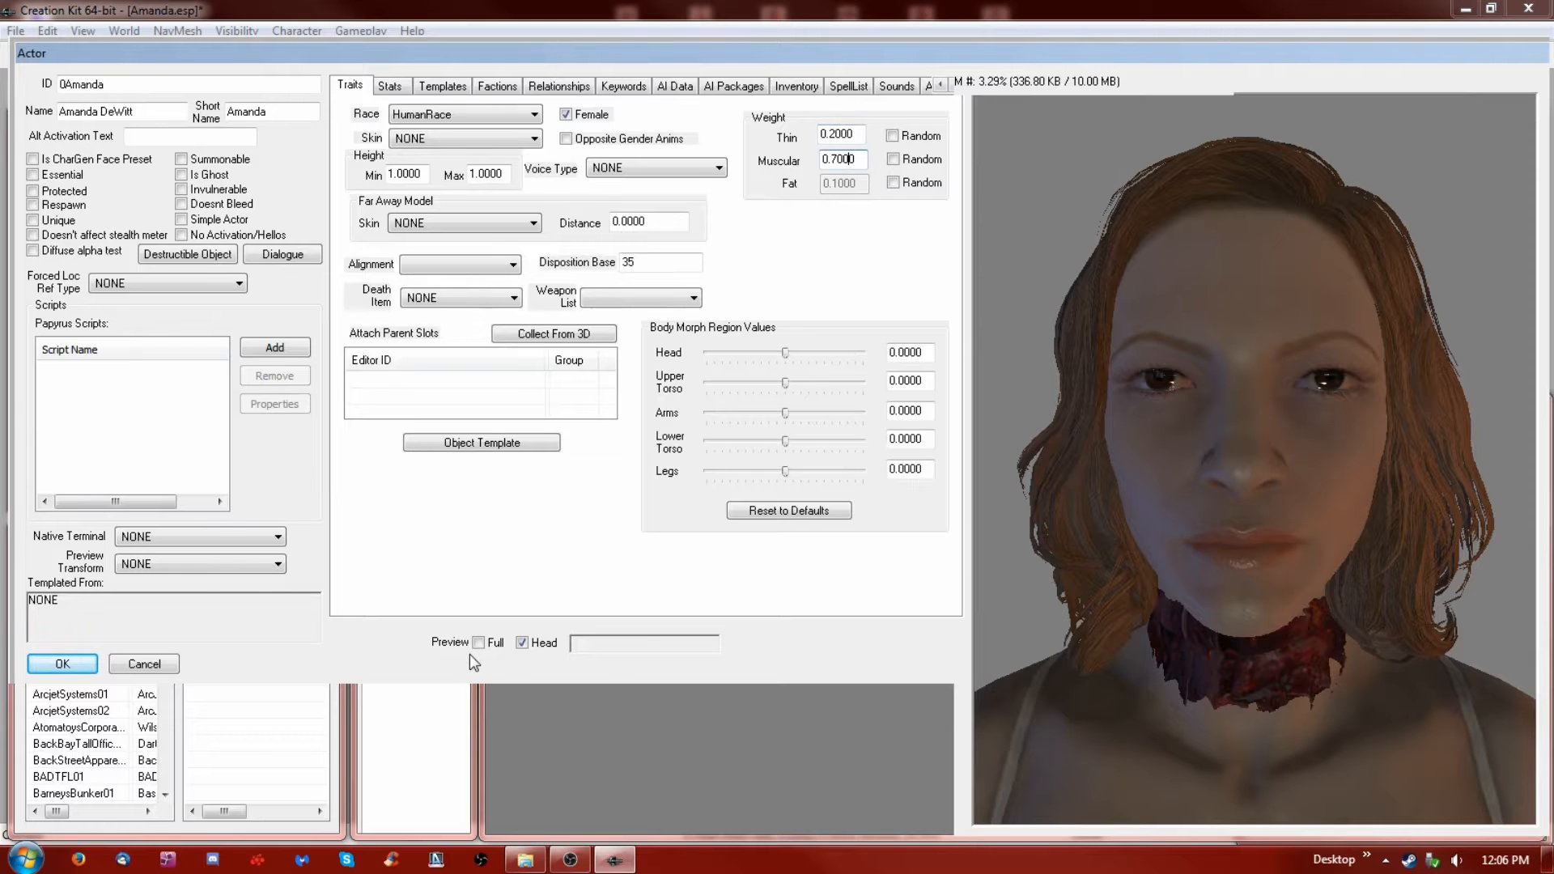
pyautogui.click(63, 665)
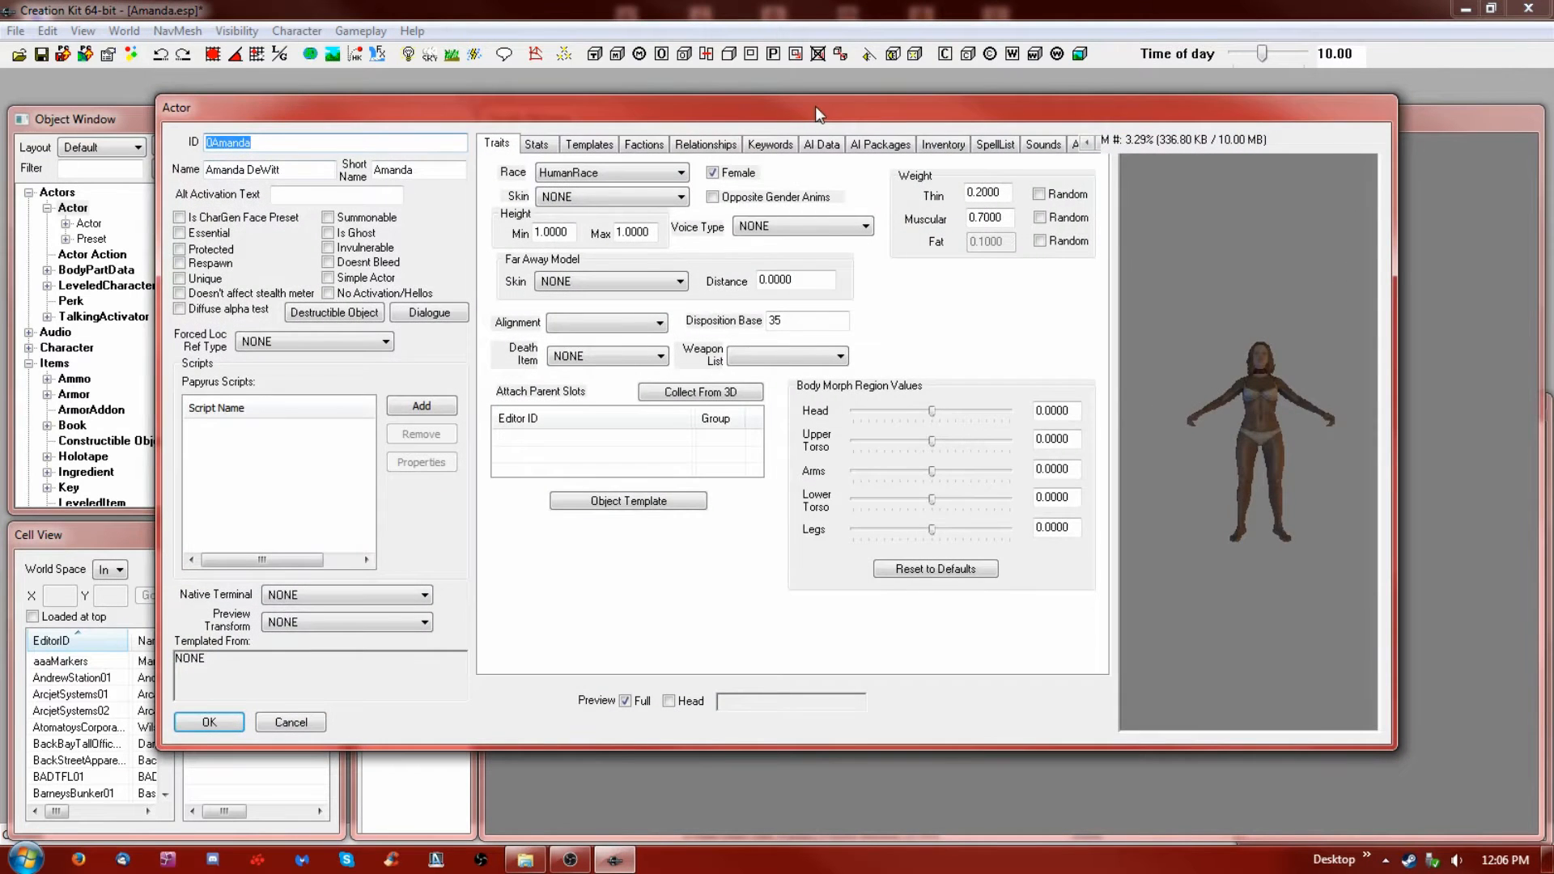
# Reposition and enlarge the reopened Actor window, and bring up the Character Gen Parts settings
pyautogui.moveTo(815, 105); pyautogui.dragTo(666, 47)
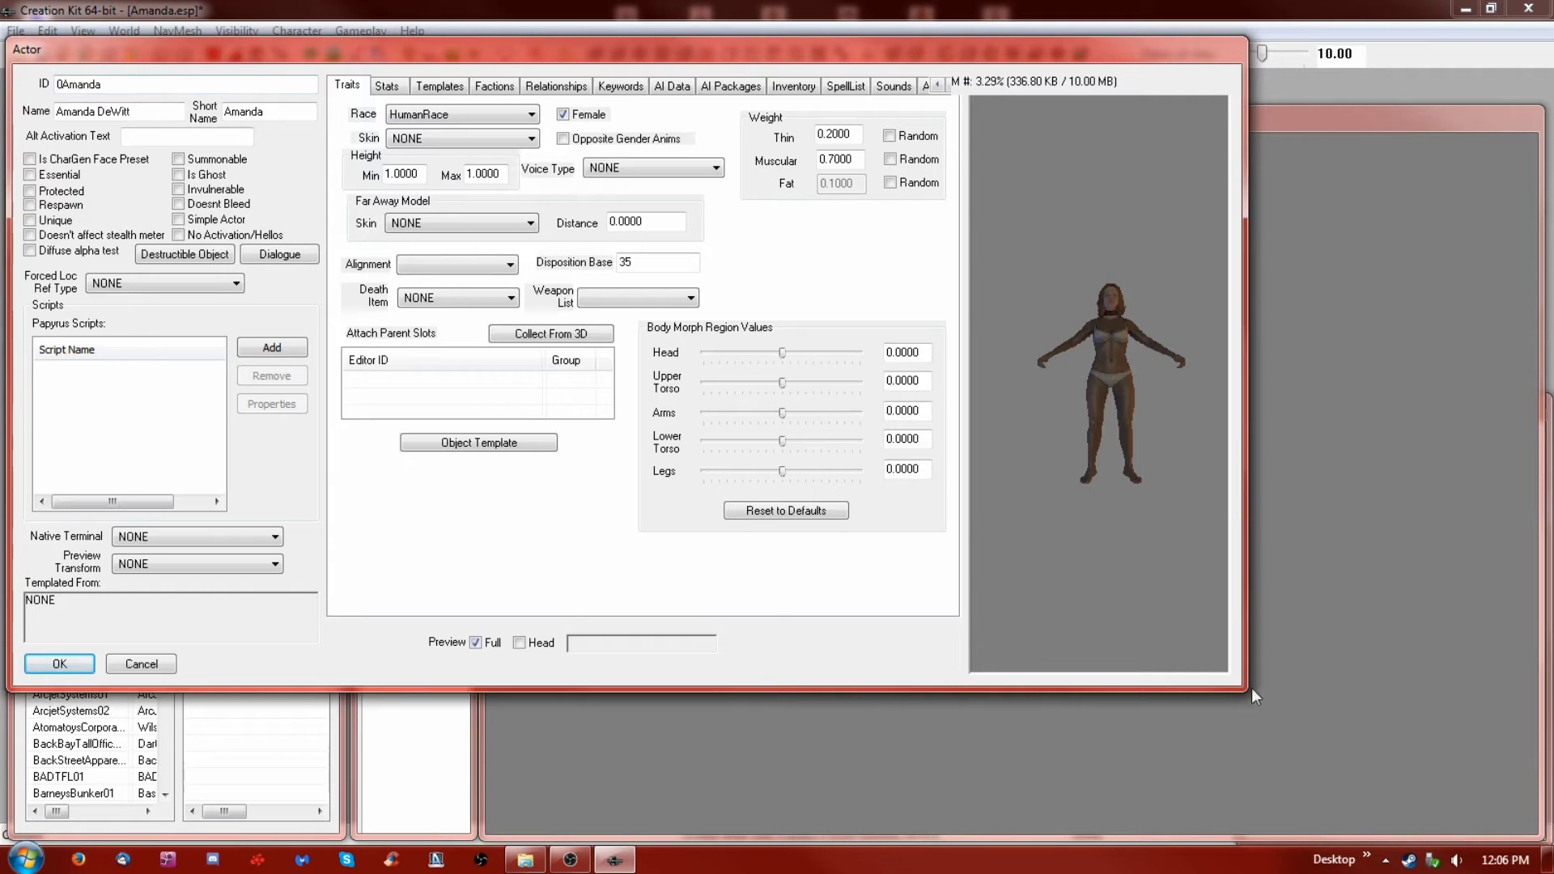
pyautogui.moveTo(1245, 693); pyautogui.dragTo(1548, 846)
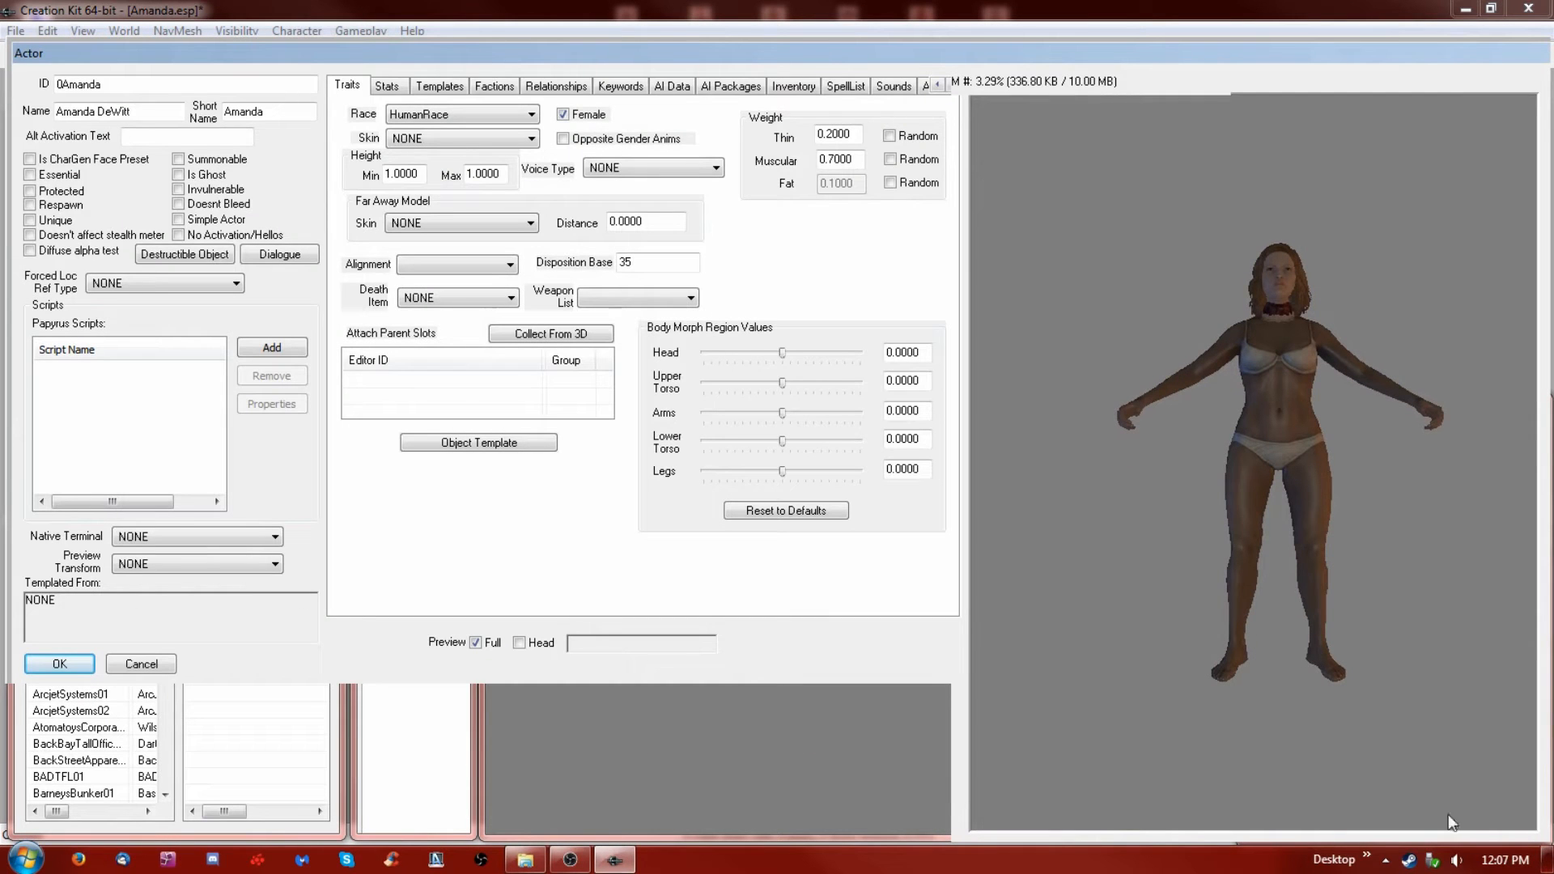
pyautogui.click(947, 84)
pyautogui.click(947, 84)
pyautogui.click(948, 84)
pyautogui.click(948, 84)
pyautogui.click(947, 84)
pyautogui.click(829, 84)
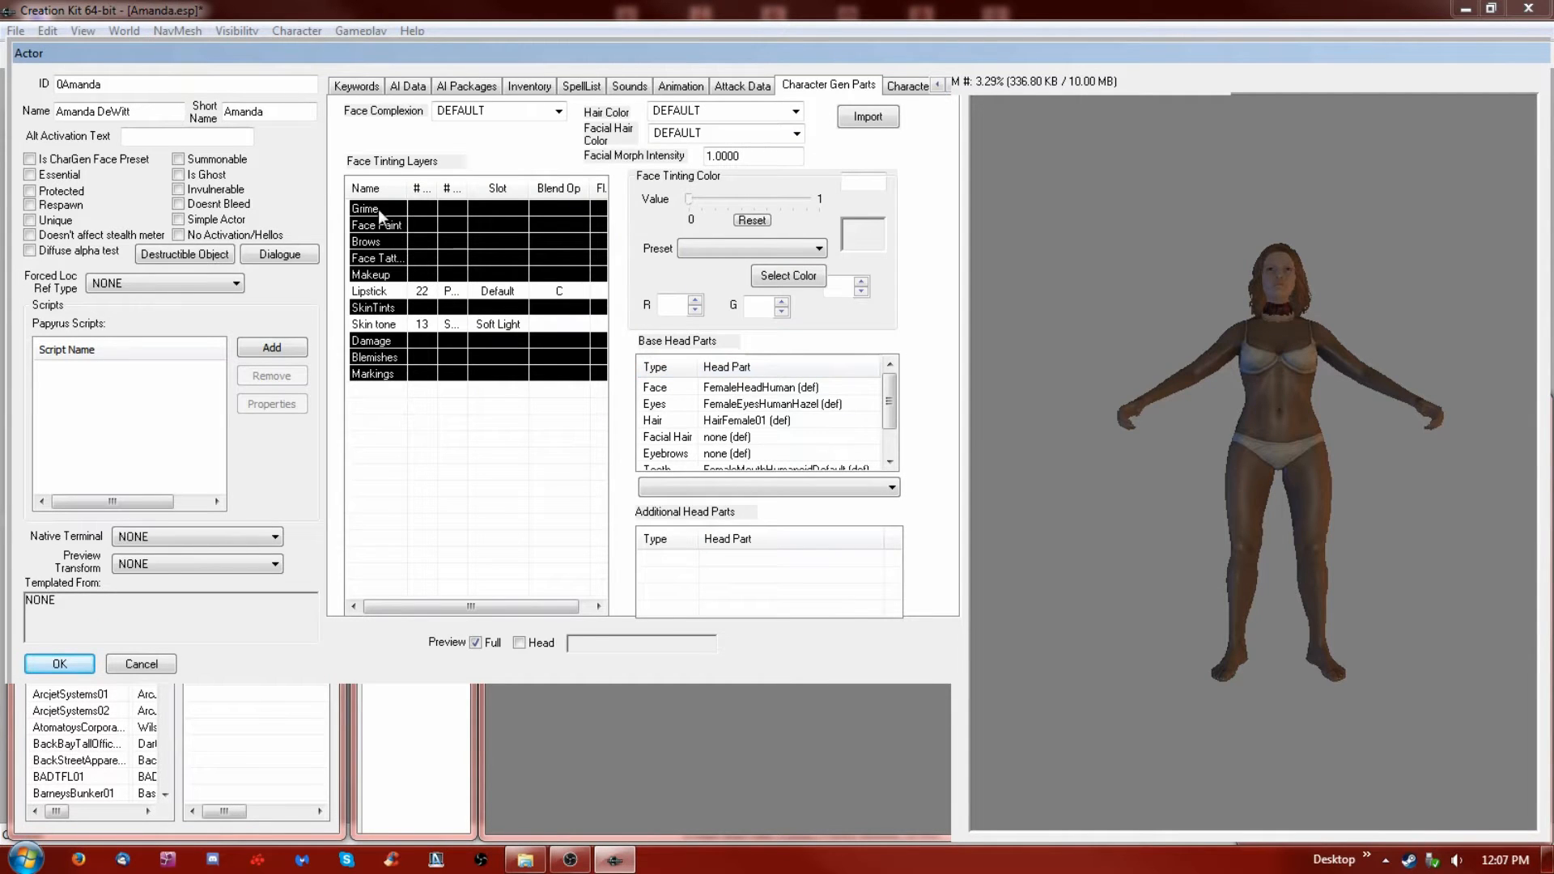
# Widen the face tinting layers' Name column and look through the Brows, Face Tattoos, Lipstick, SkinTints, Blemishes and Damage entries
pyautogui.click(371, 242)
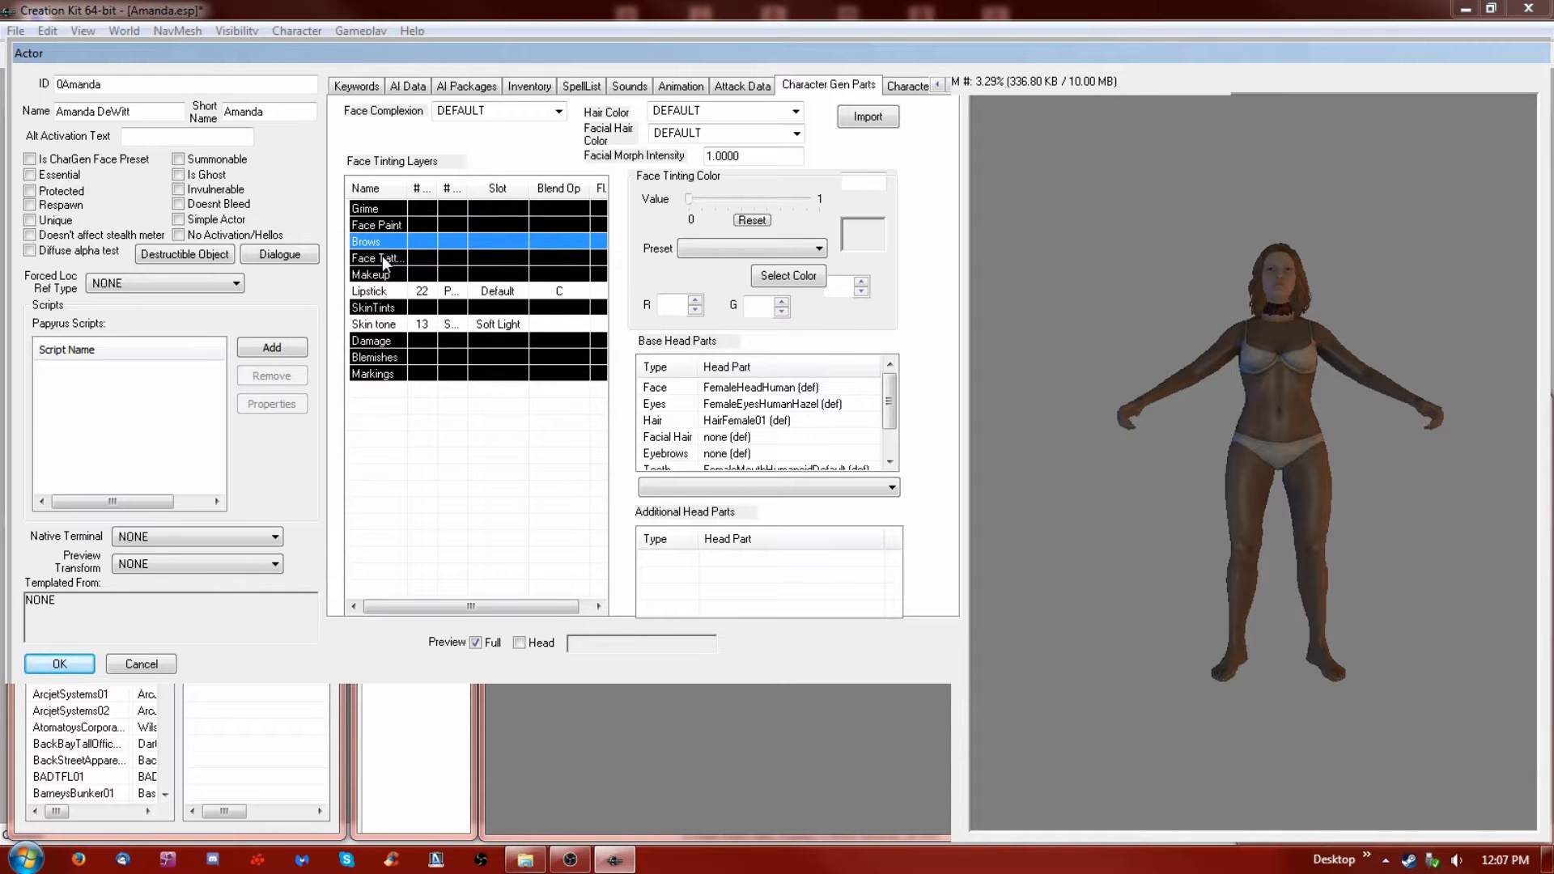
pyautogui.click(384, 259)
pyautogui.moveTo(408, 188); pyautogui.dragTo(452, 189)
pyautogui.click(380, 292)
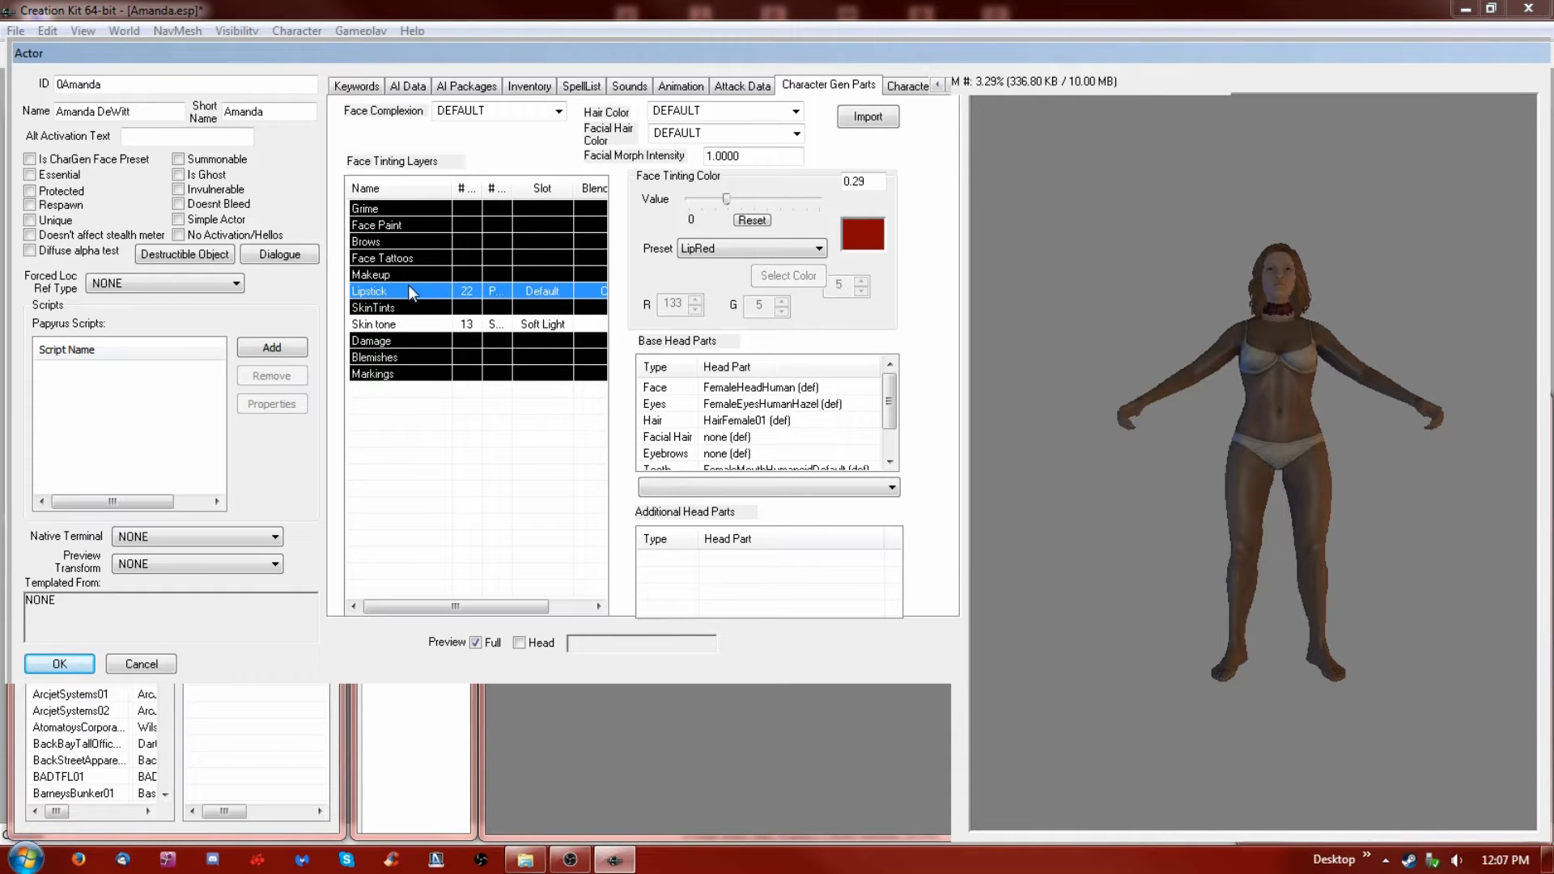
pyautogui.click(378, 307)
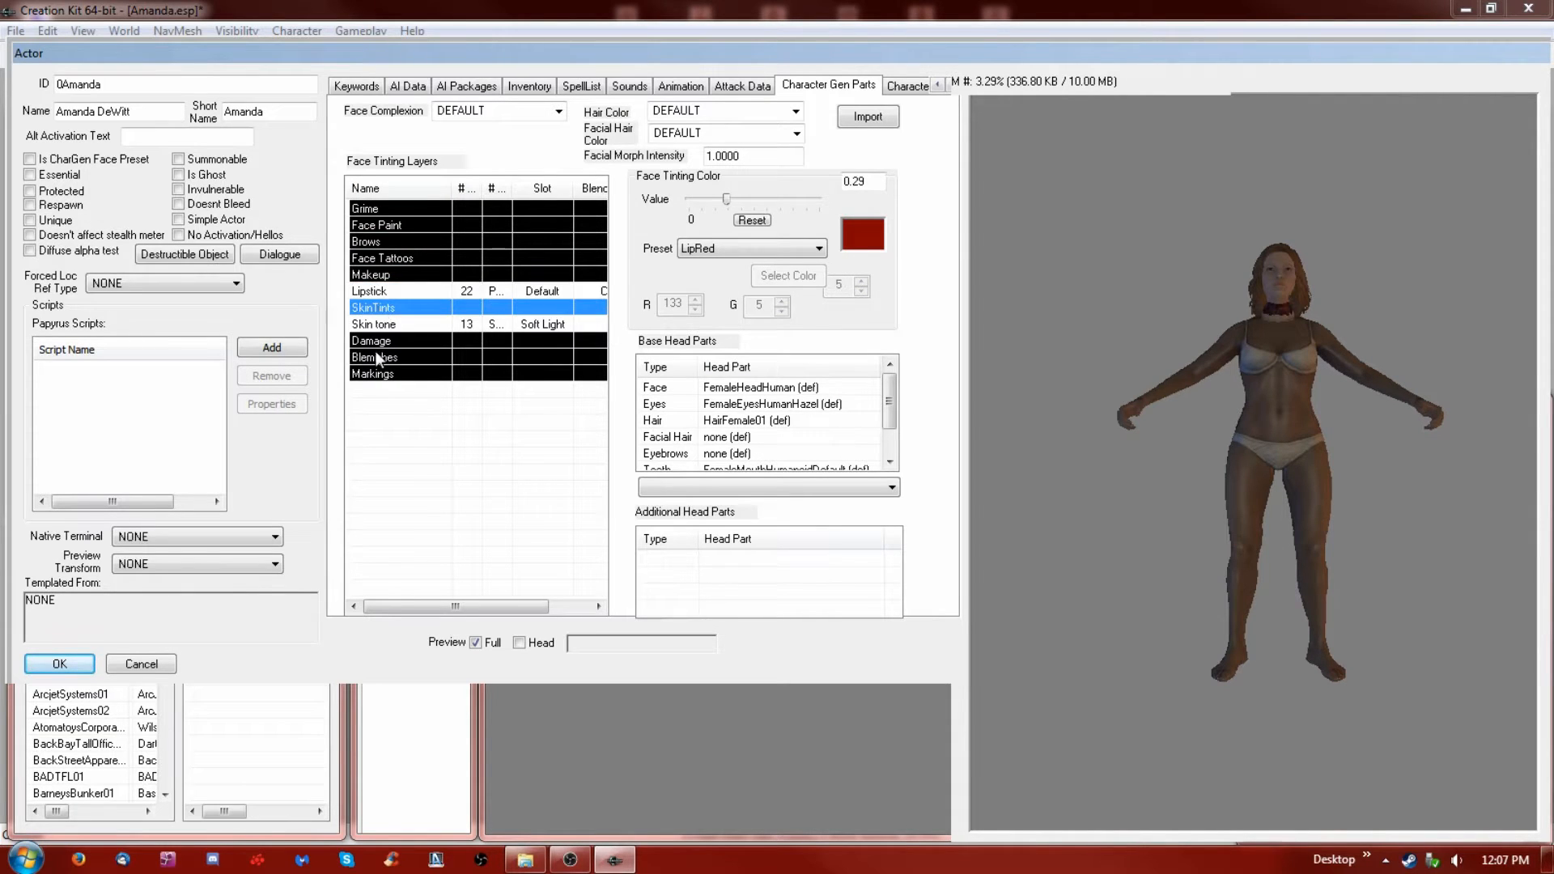
pyautogui.click(381, 358)
pyautogui.click(380, 340)
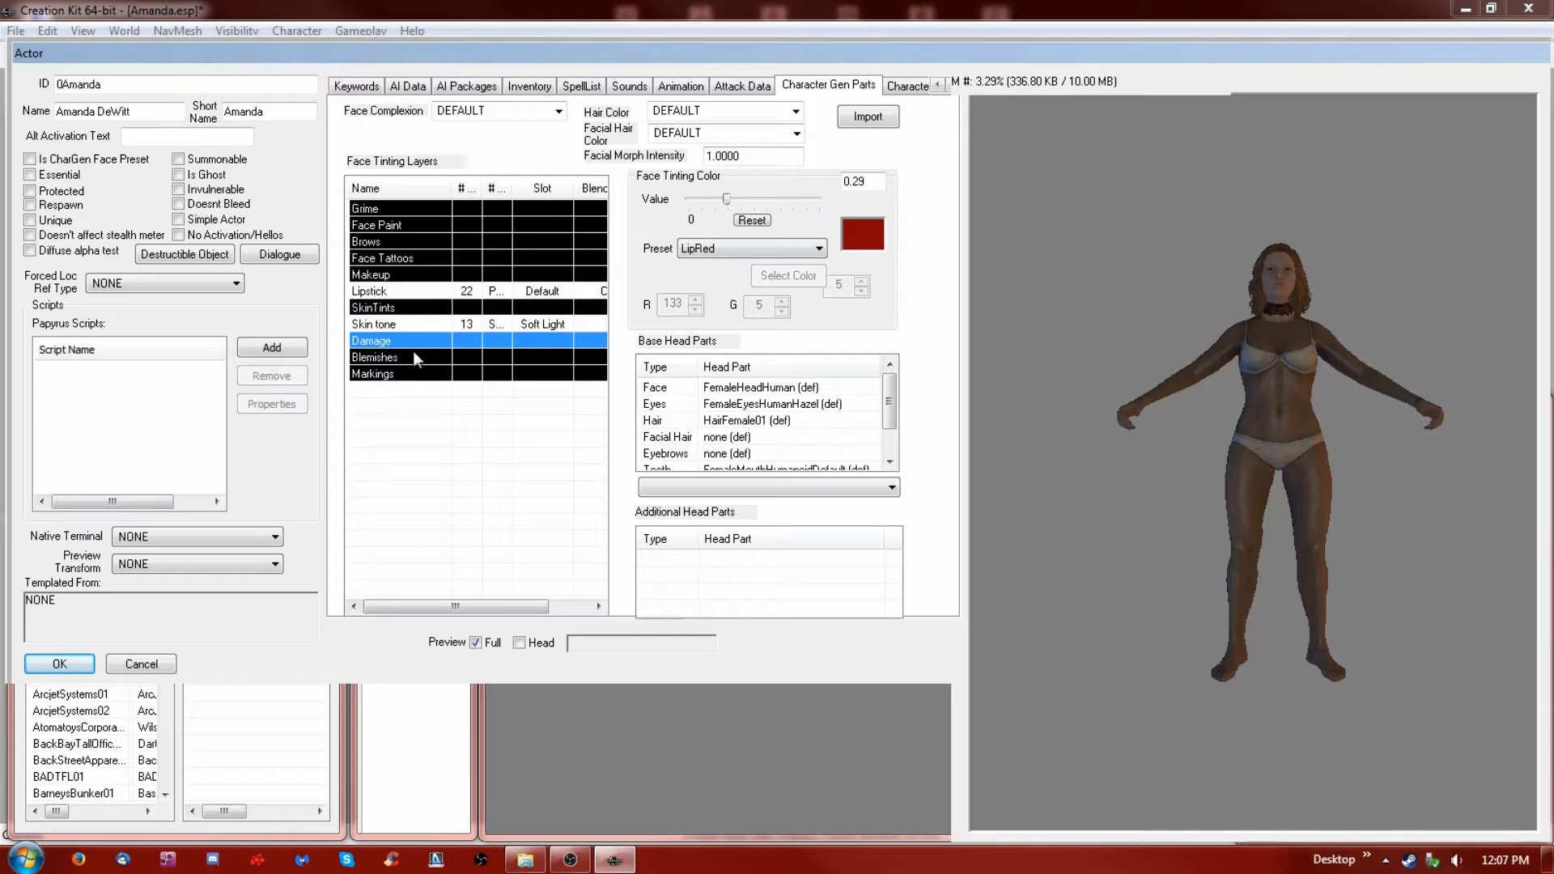
# Apply the HumanSkinBase08 preset to the Skin tone layer and switch the preview to the head
pyautogui.doubleClick(399, 325)
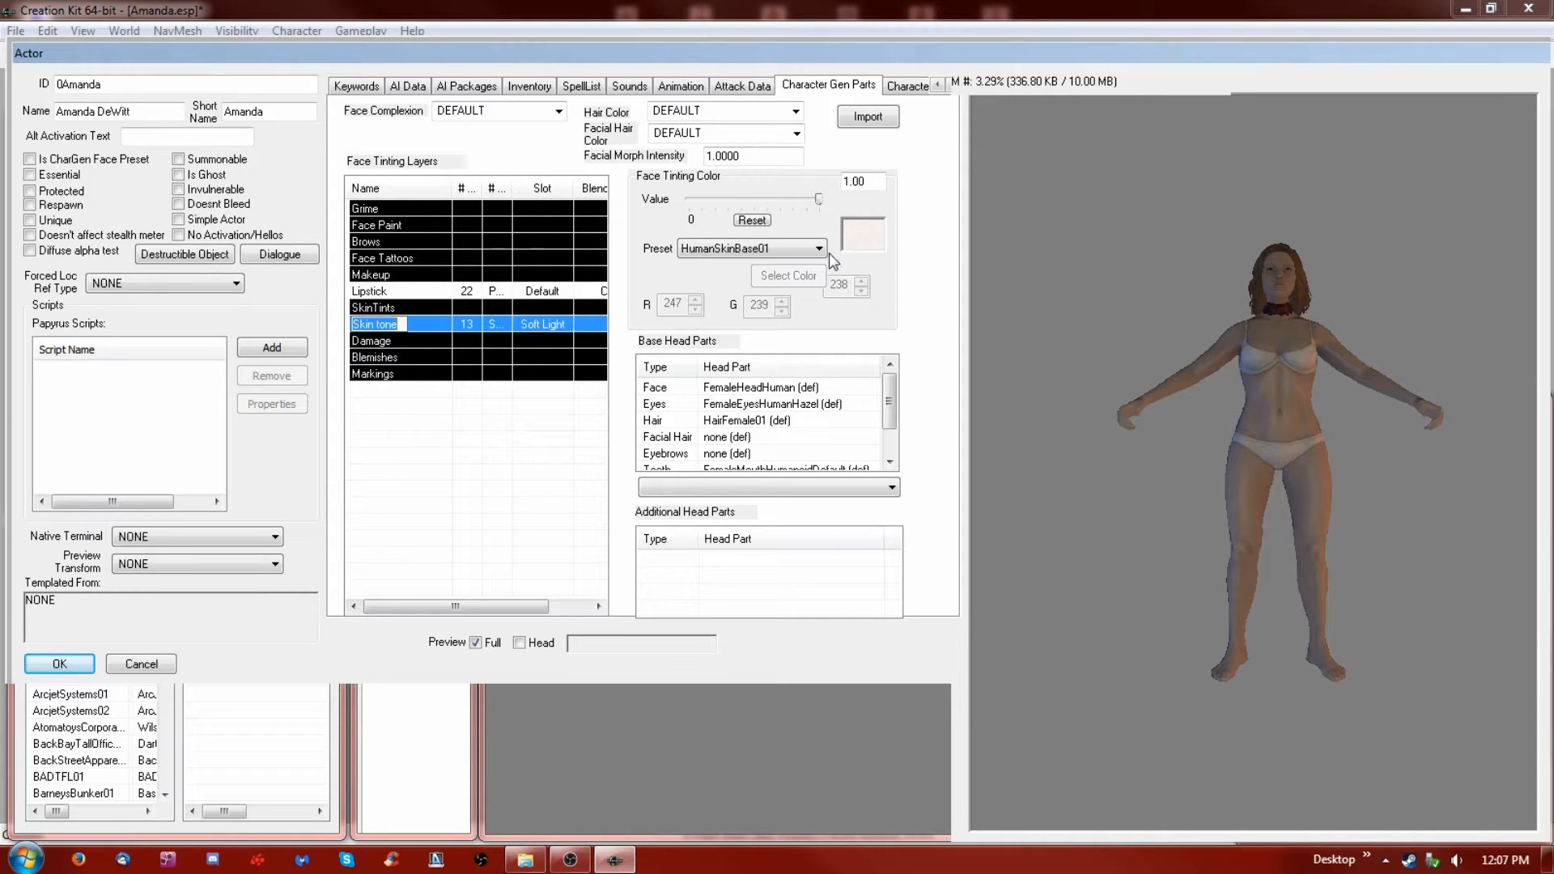
pyautogui.click(814, 249)
pyautogui.click(763, 374)
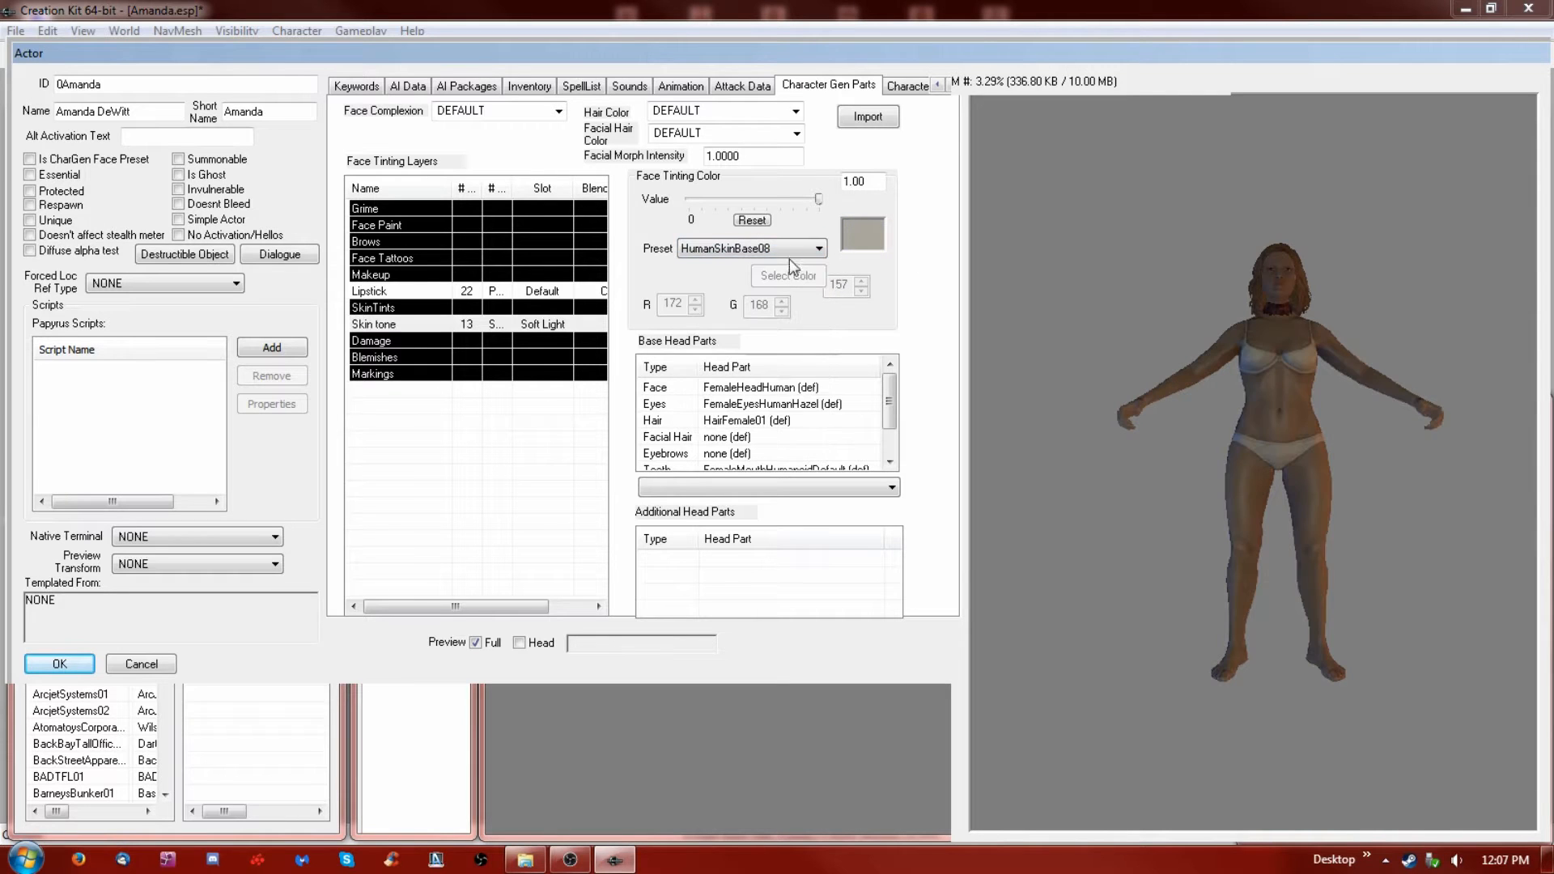
pyautogui.scroll(3, 1253, 361)
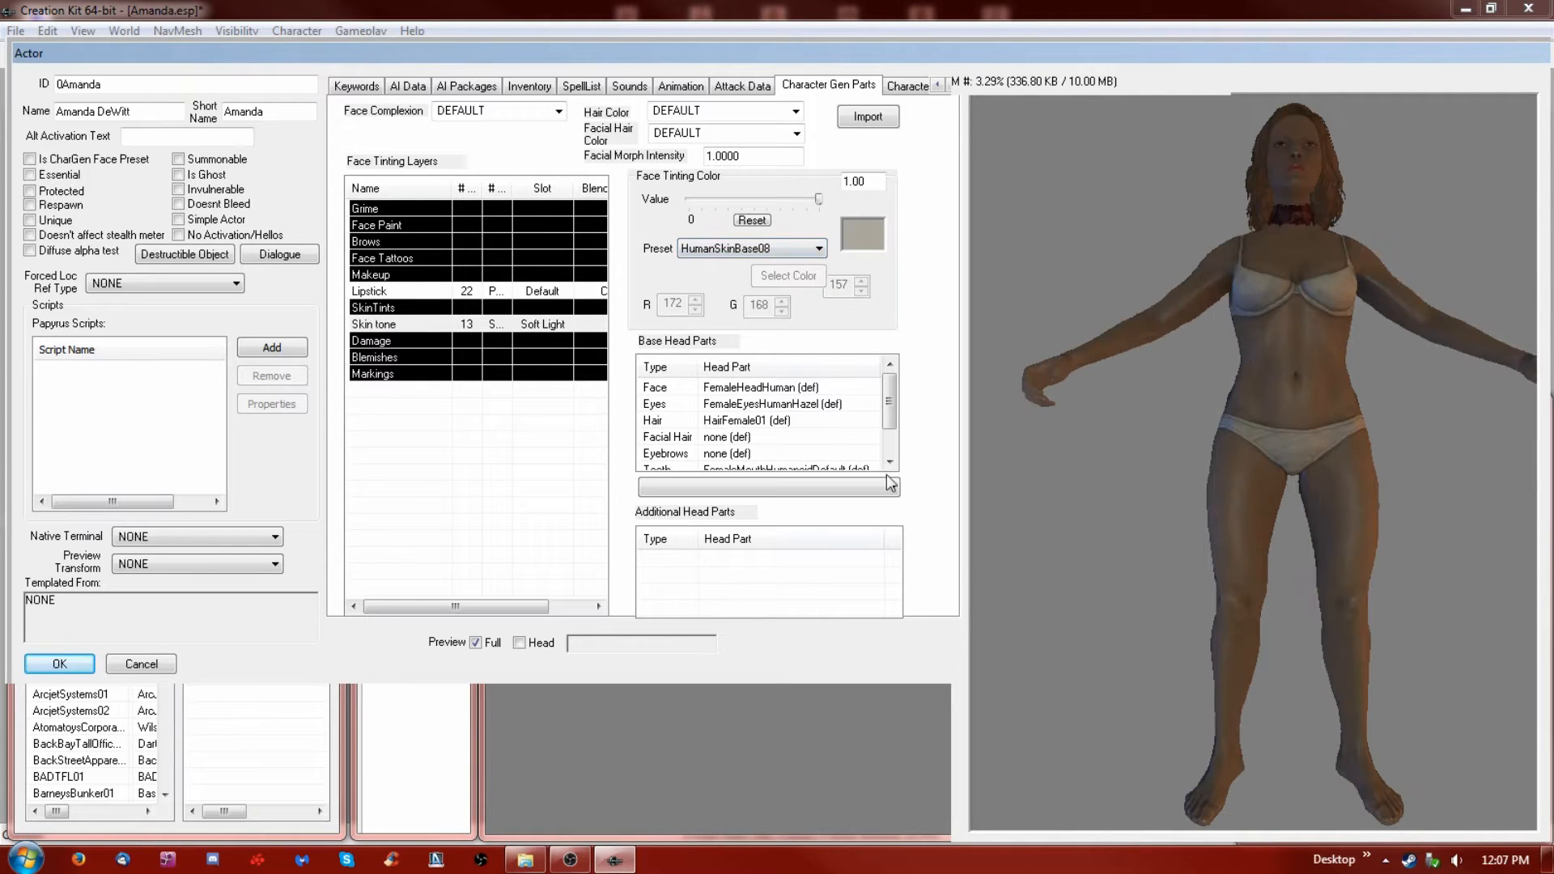
pyautogui.click(519, 643)
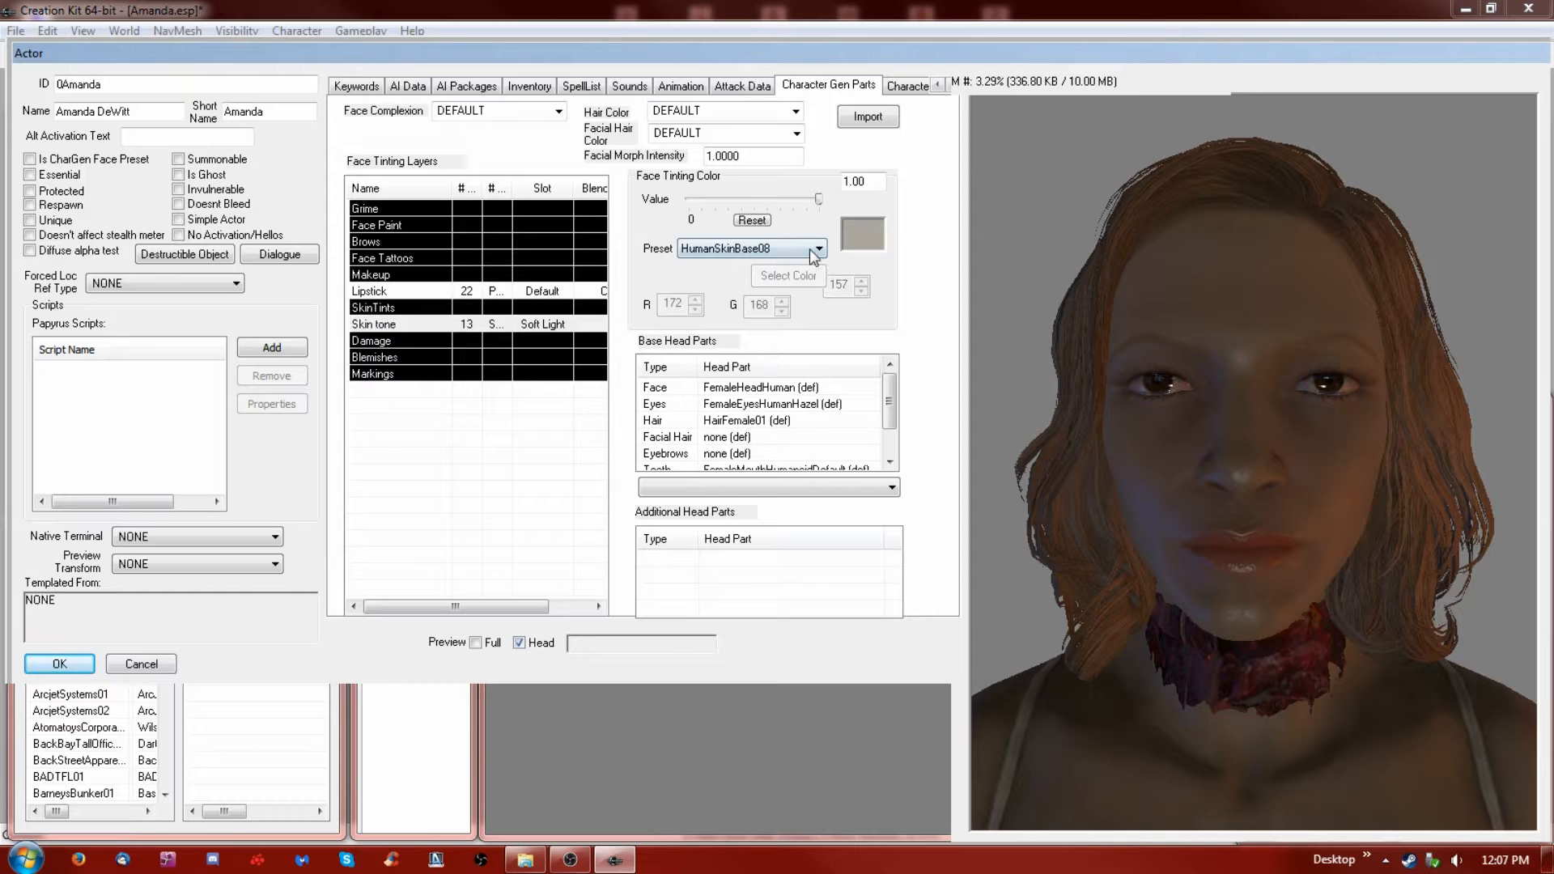
# Change the Skin tone preset to HumanSkinBase09 and compare the face with the upper body in the preview
pyautogui.click(797, 249)
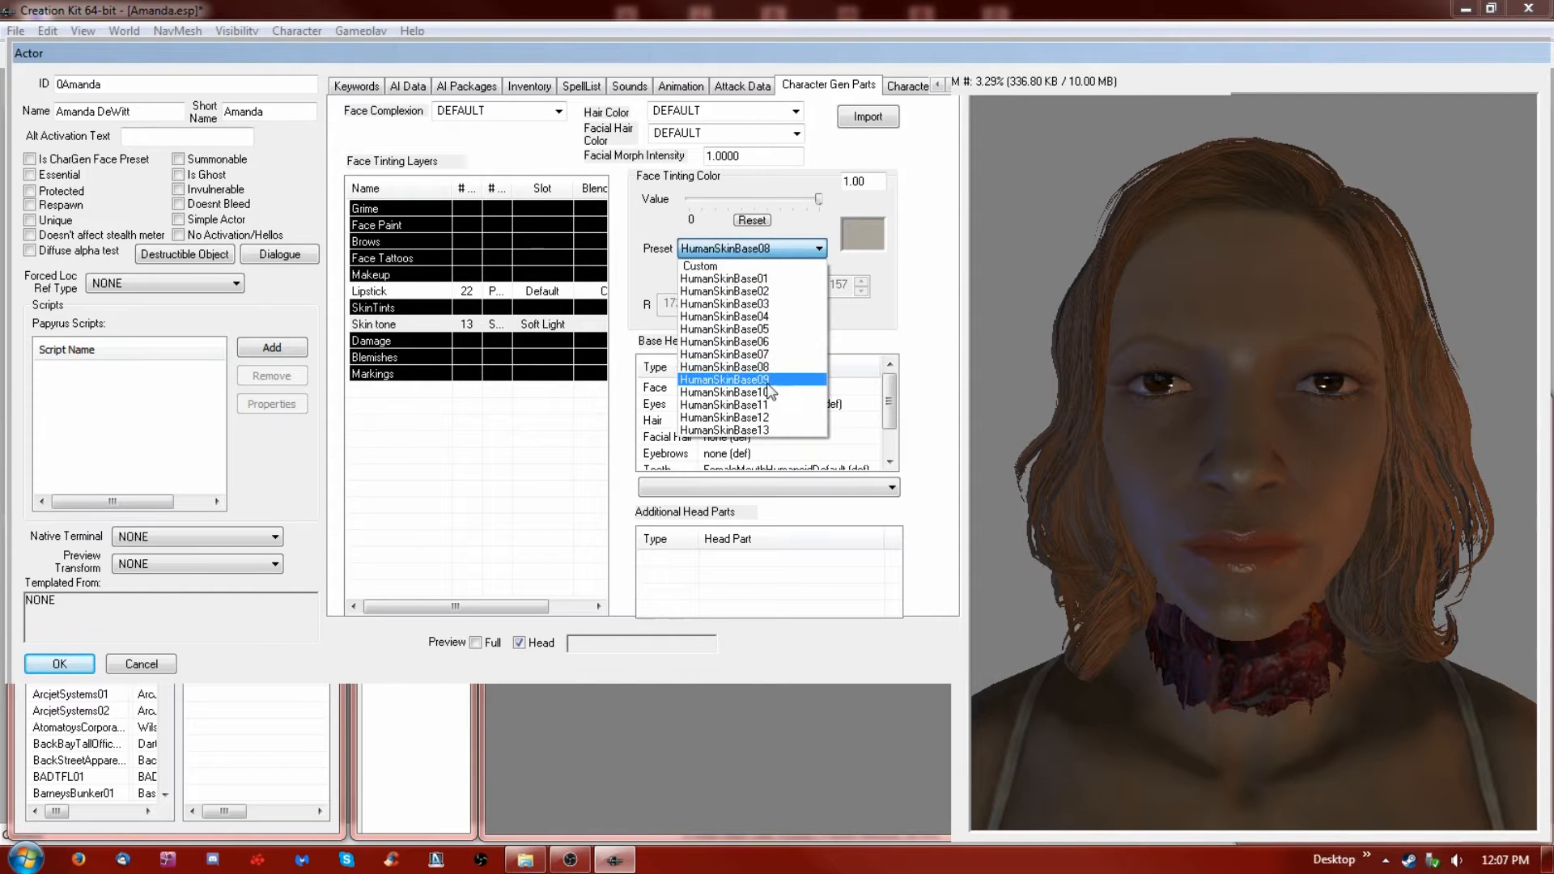
pyautogui.click(729, 380)
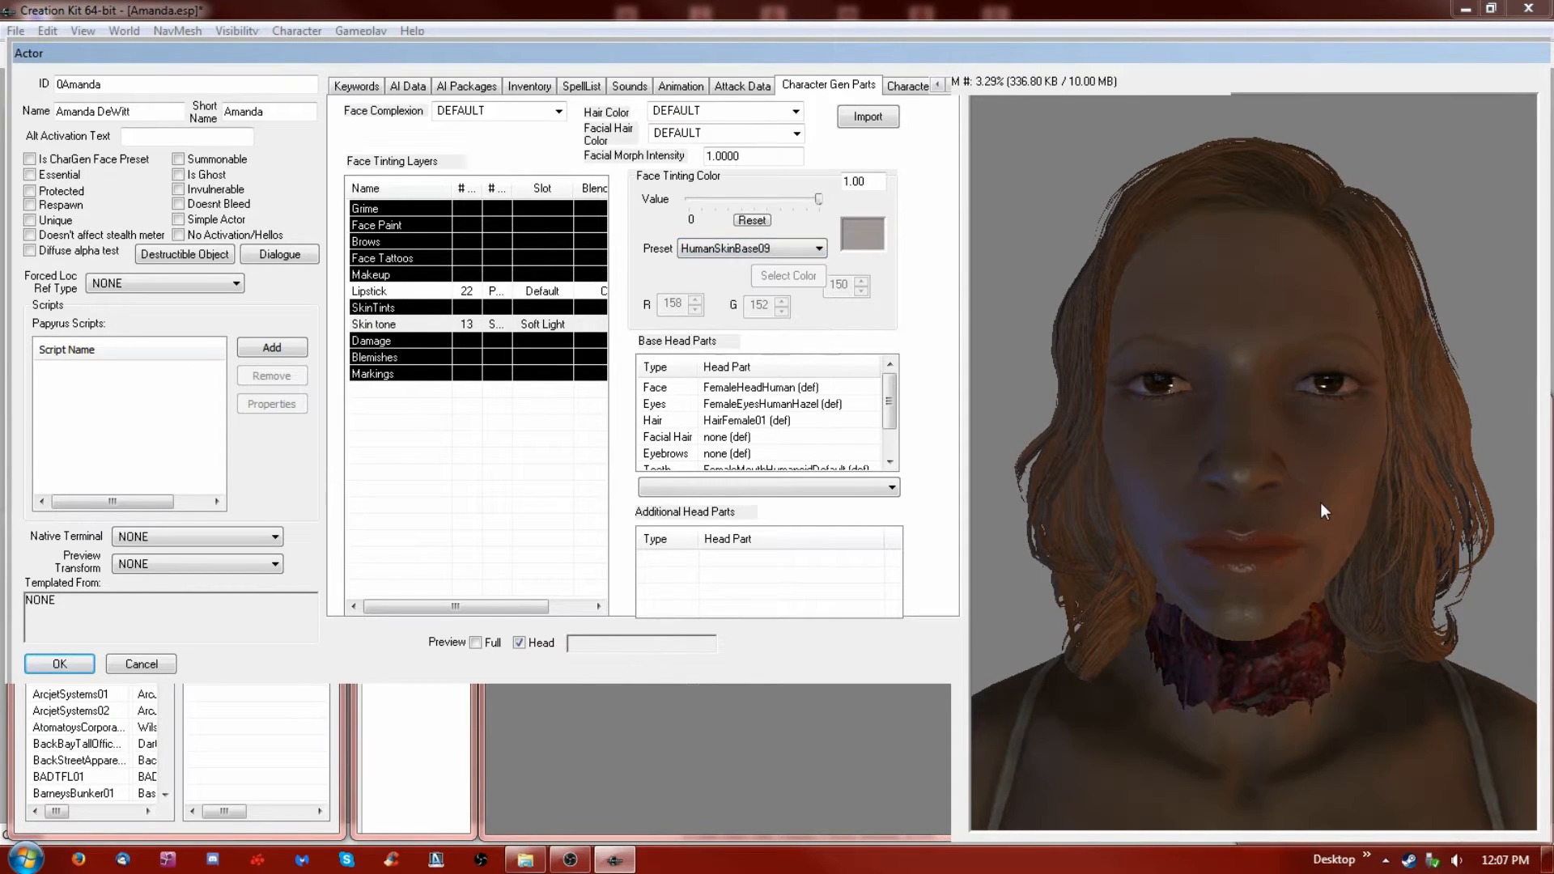
pyautogui.moveTo(1319, 520)
pyautogui.mouseDown(button='middle')
pyautogui.moveTo(1291, 510)
pyautogui.moveTo(1325, 513)
pyautogui.moveTo(1305, 570)
pyautogui.moveTo(1310, 542)
pyautogui.mouseUp(button='middle')
pyautogui.scroll(-5, 1332, 518)
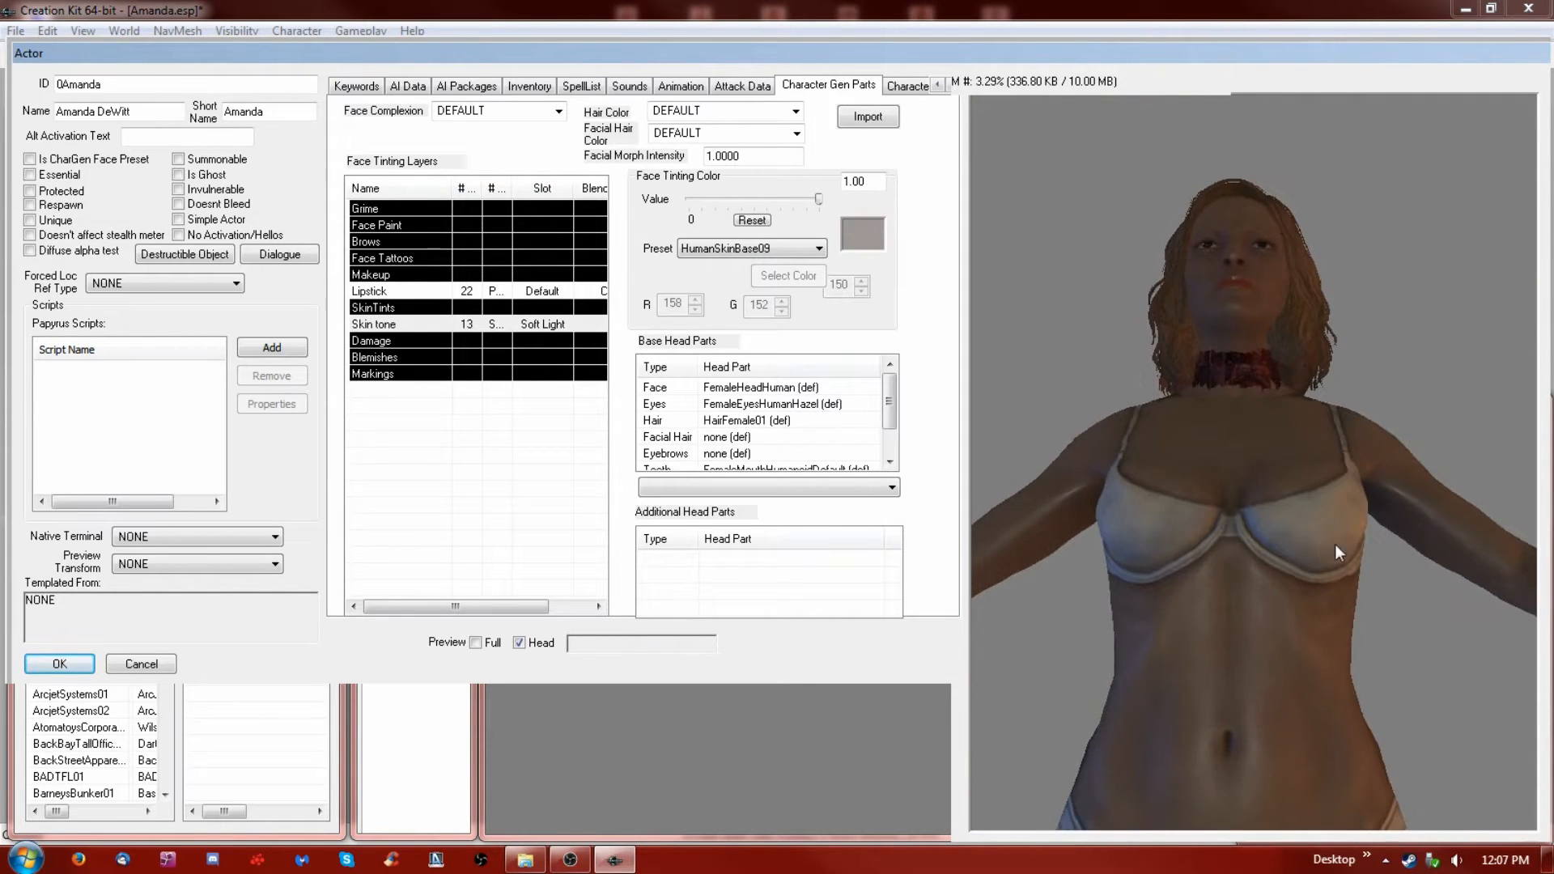
pyautogui.moveTo(1266, 456); pyautogui.dragTo(1268, 462, button='middle')
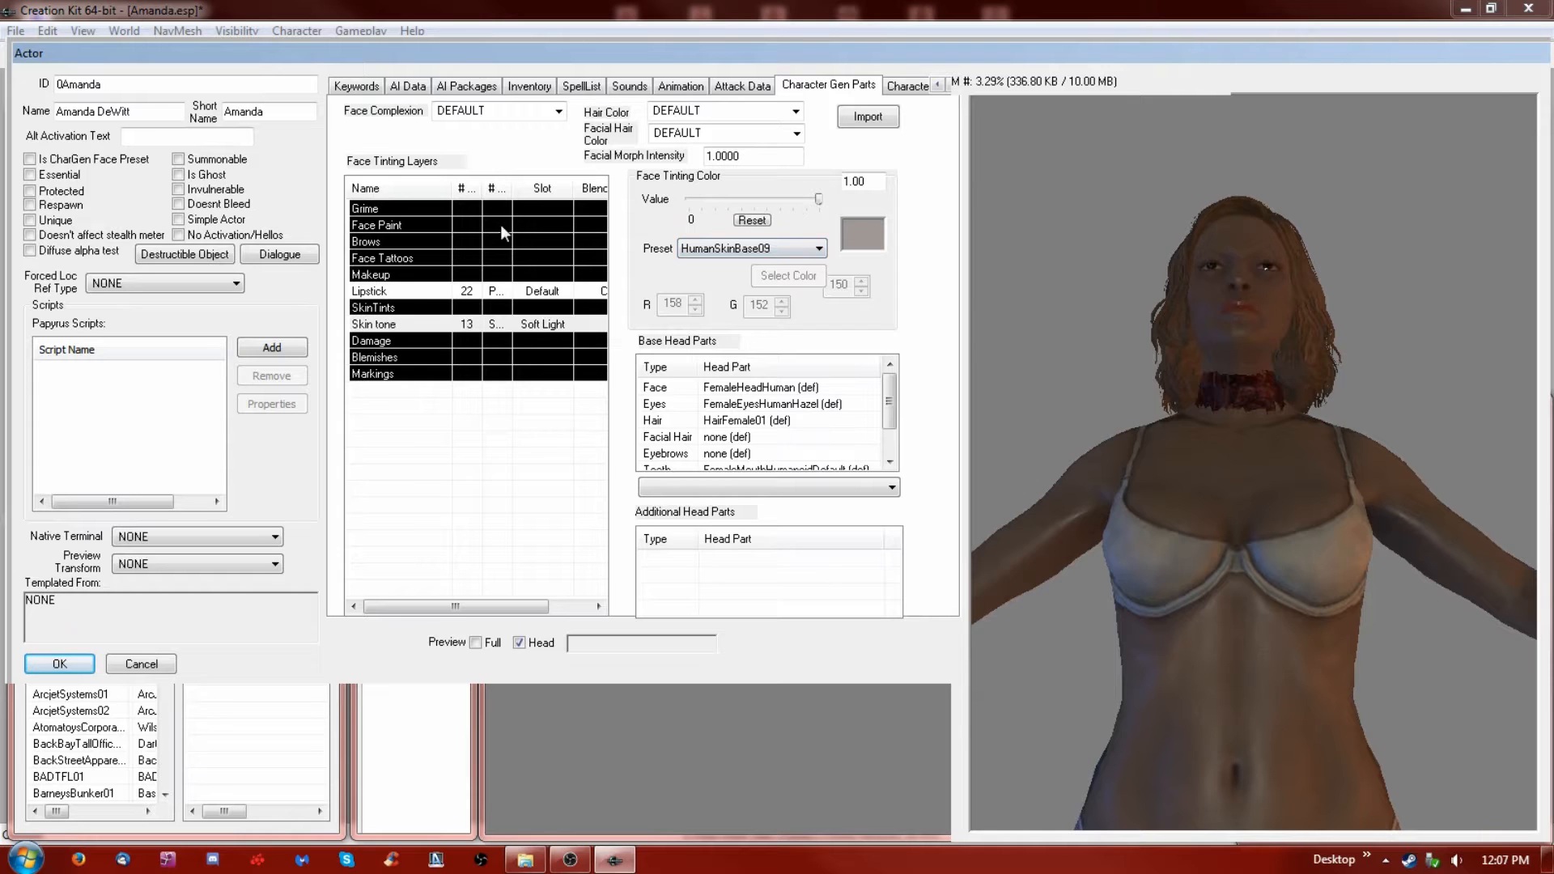
# Select the Lipstick layer and apply the LipGoldenBrown color preset to it
pyautogui.click(410, 289)
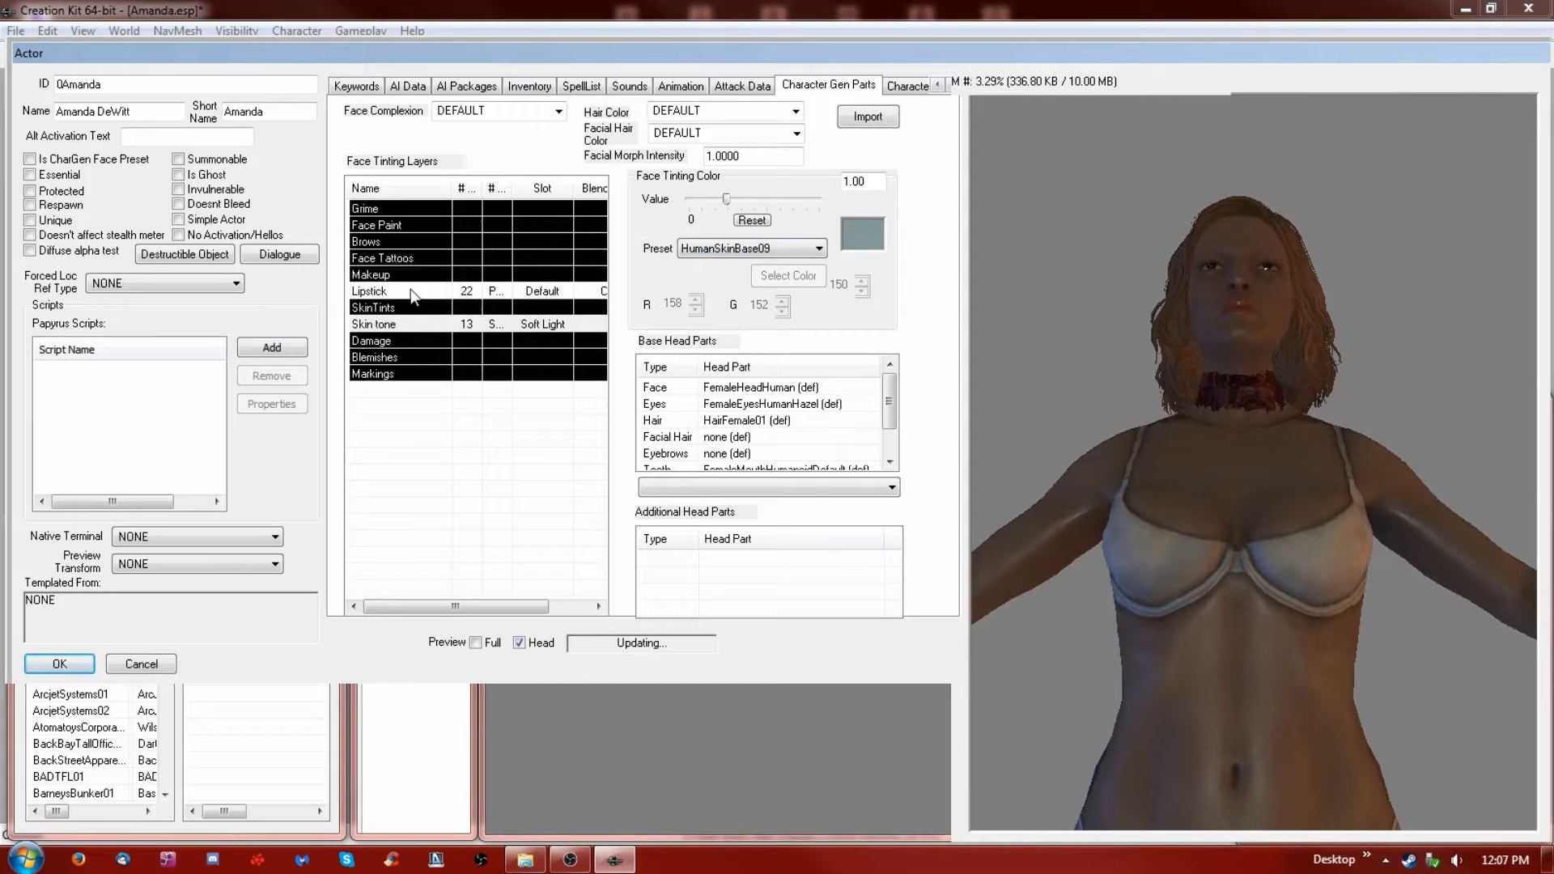
pyautogui.click(826, 251)
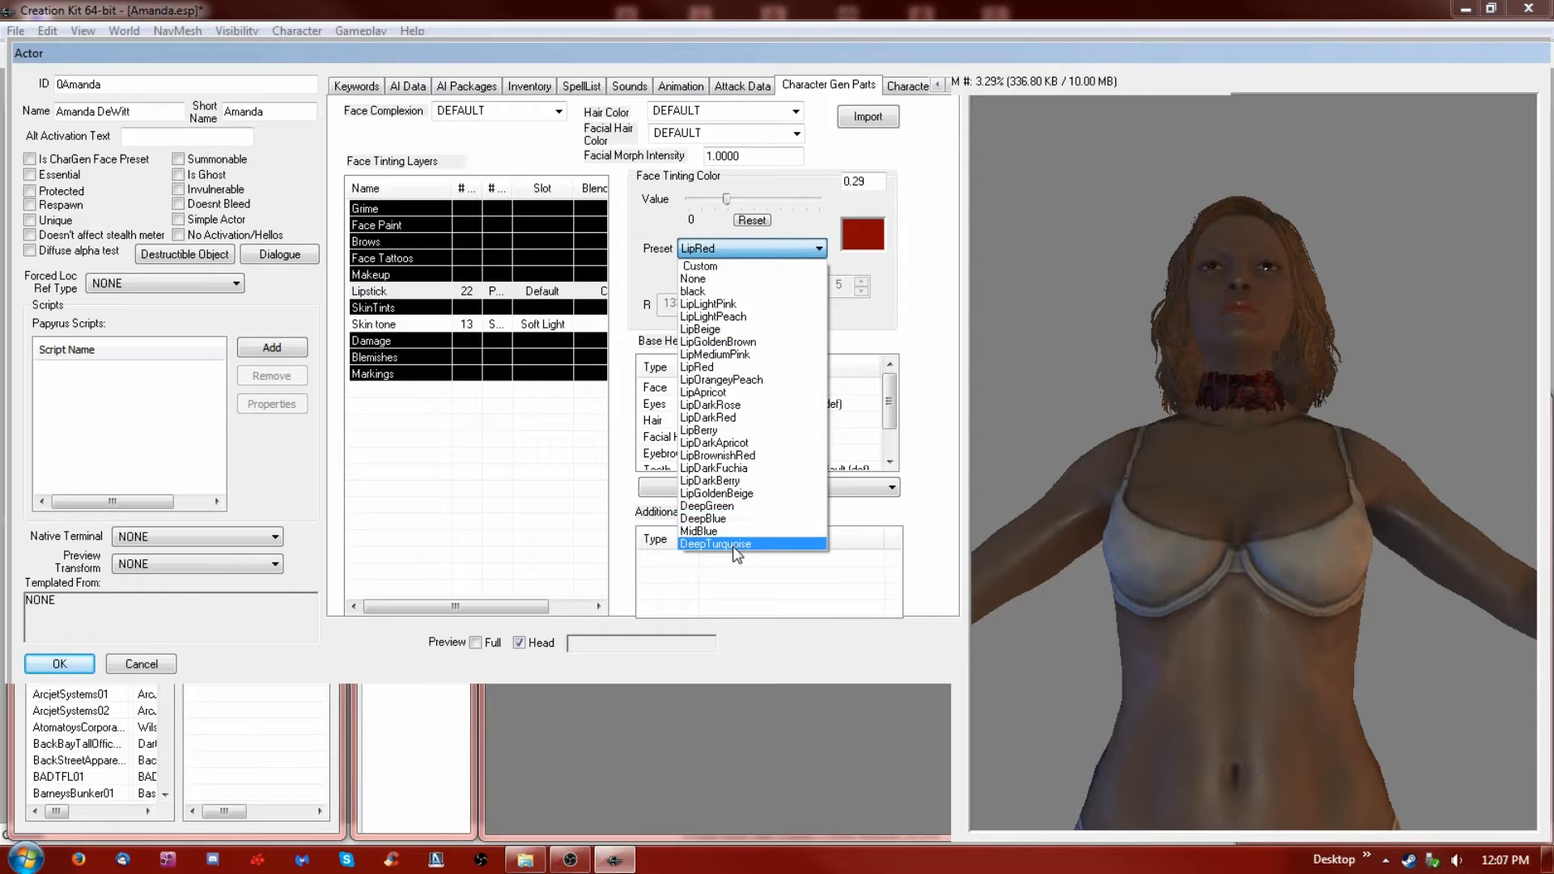
pyautogui.click(756, 342)
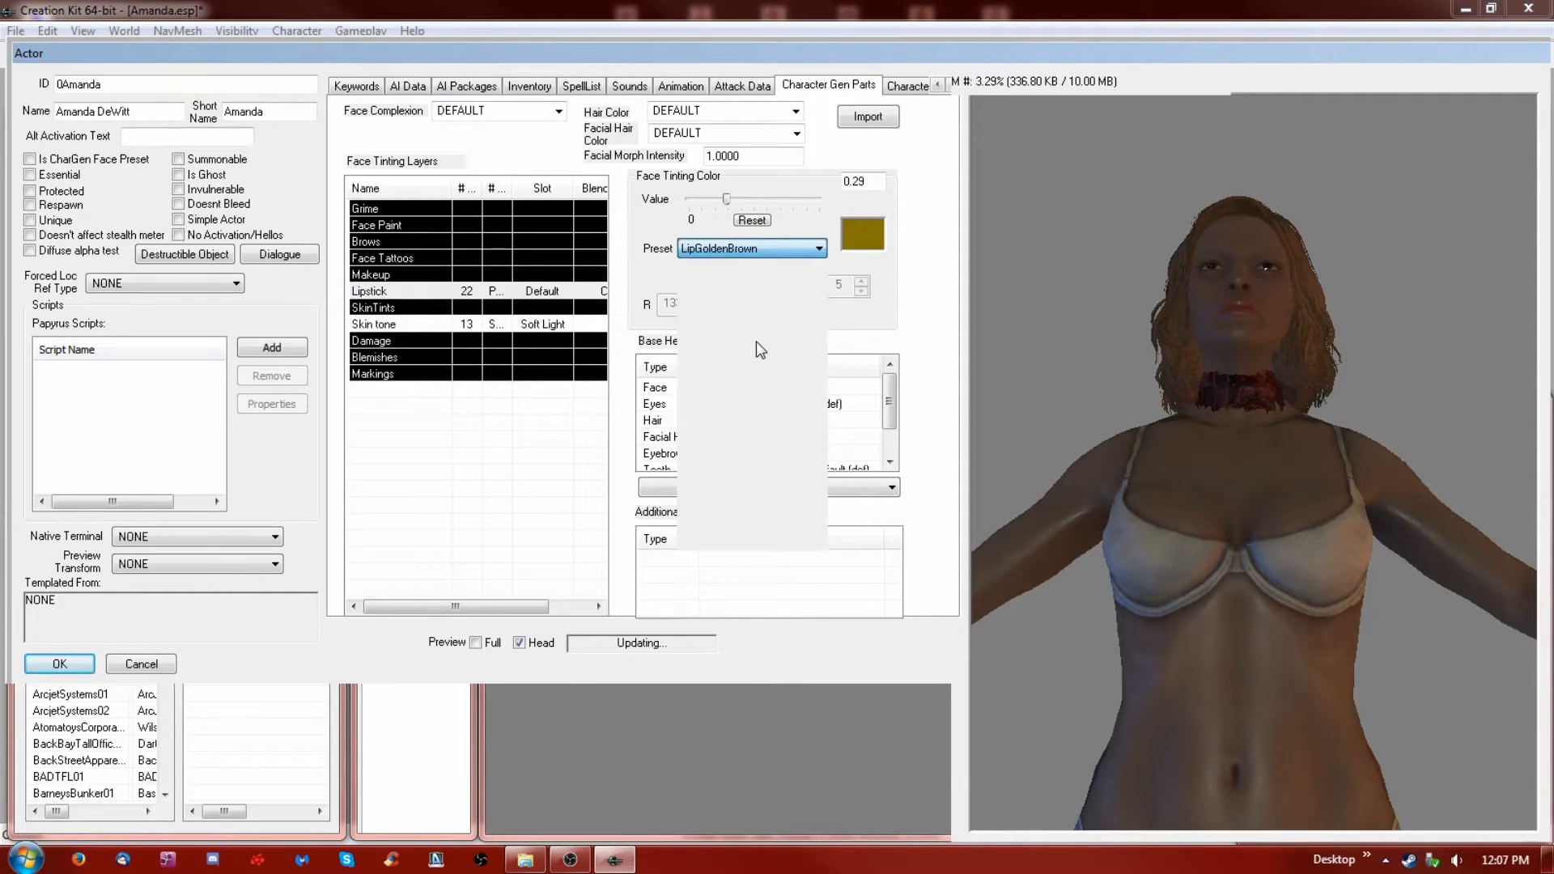
pyautogui.click(808, 249)
pyautogui.click(765, 267)
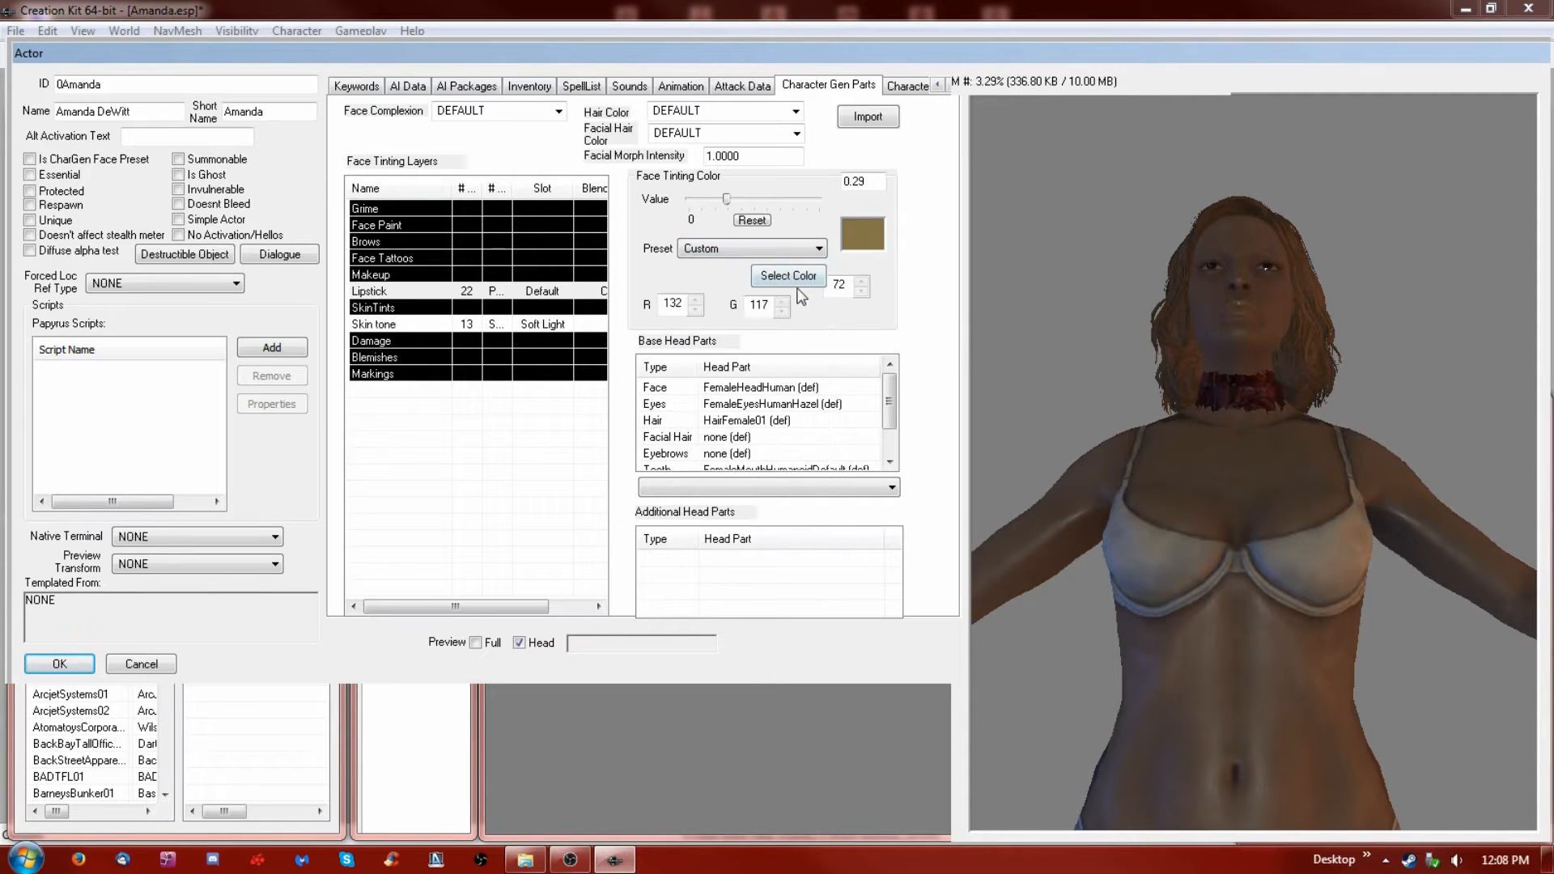
pyautogui.click(809, 276)
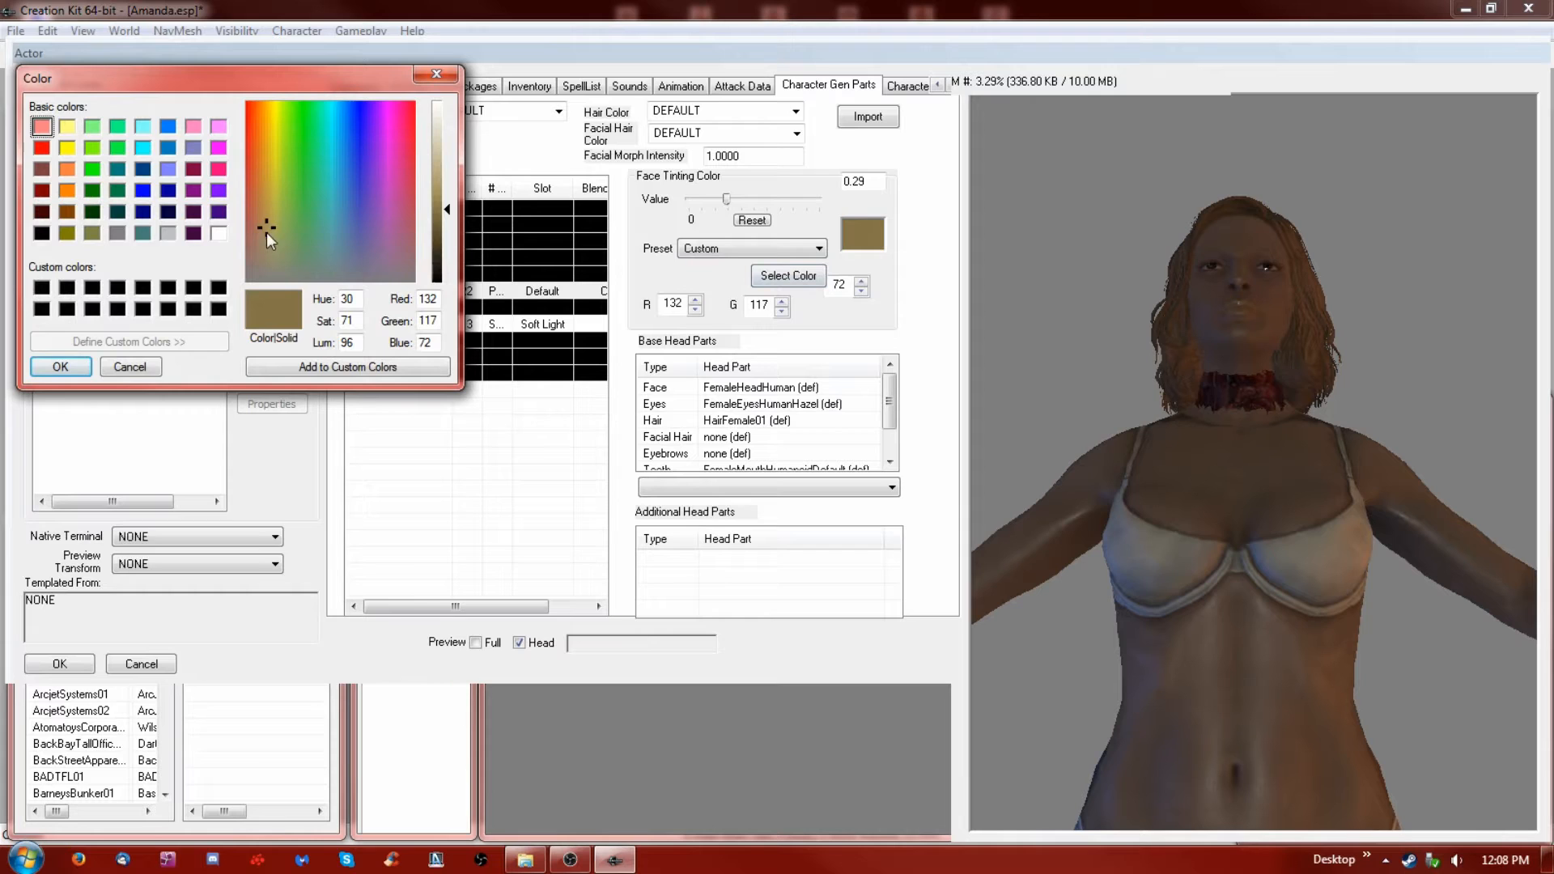
pyautogui.moveTo(255, 244); pyautogui.dragTo(253, 166)
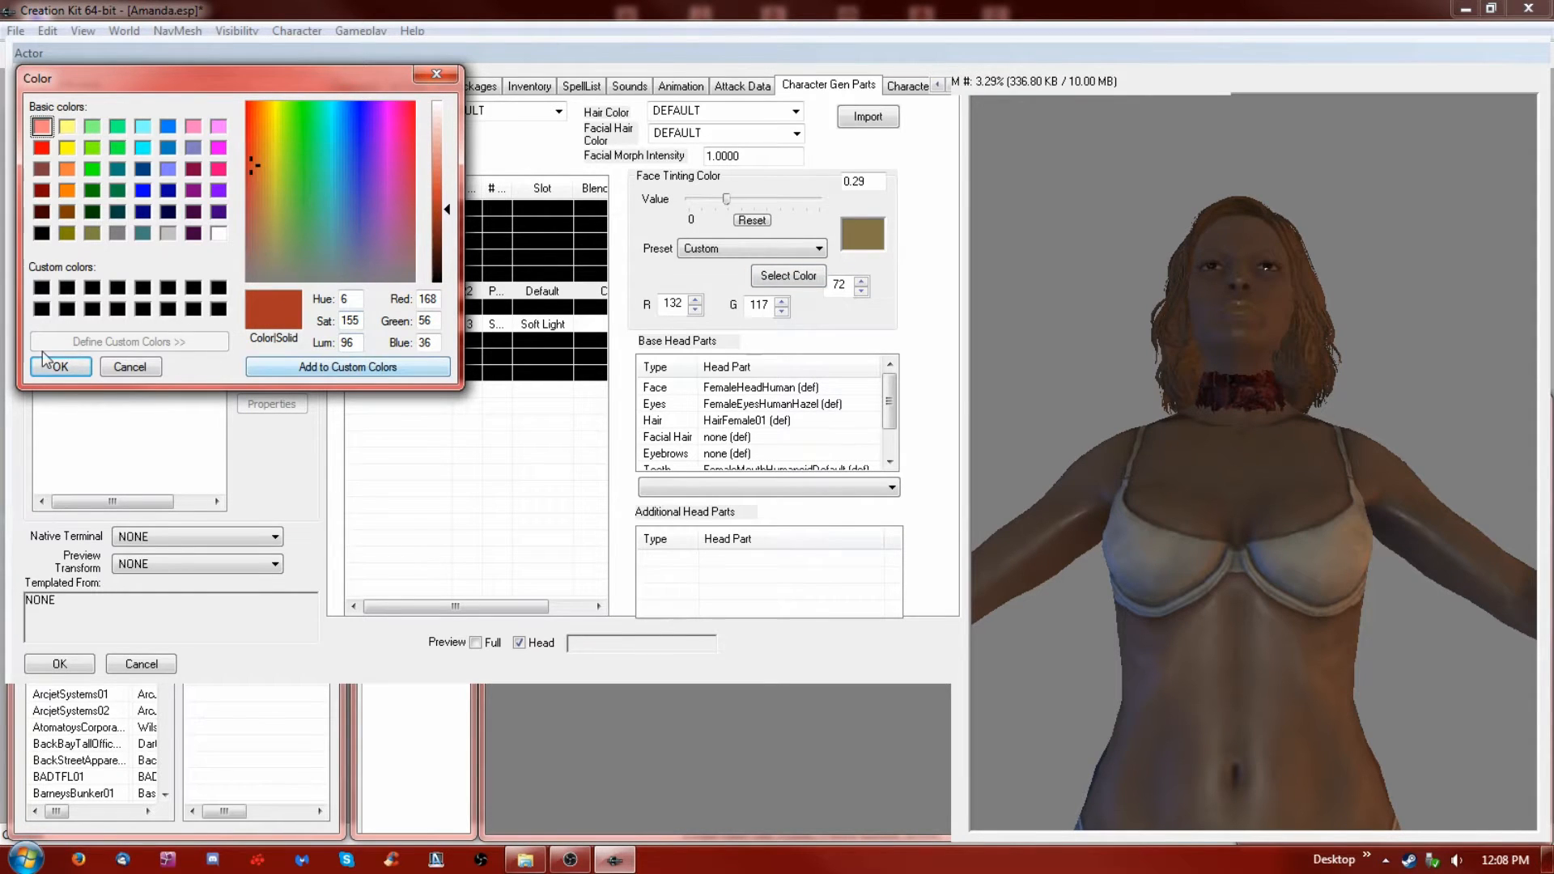
pyautogui.click(127, 369)
# Try the LipApricot preset on the lipstick, replace it with LipBrownishRed, and bring the head preview back into close view
pyautogui.click(817, 248)
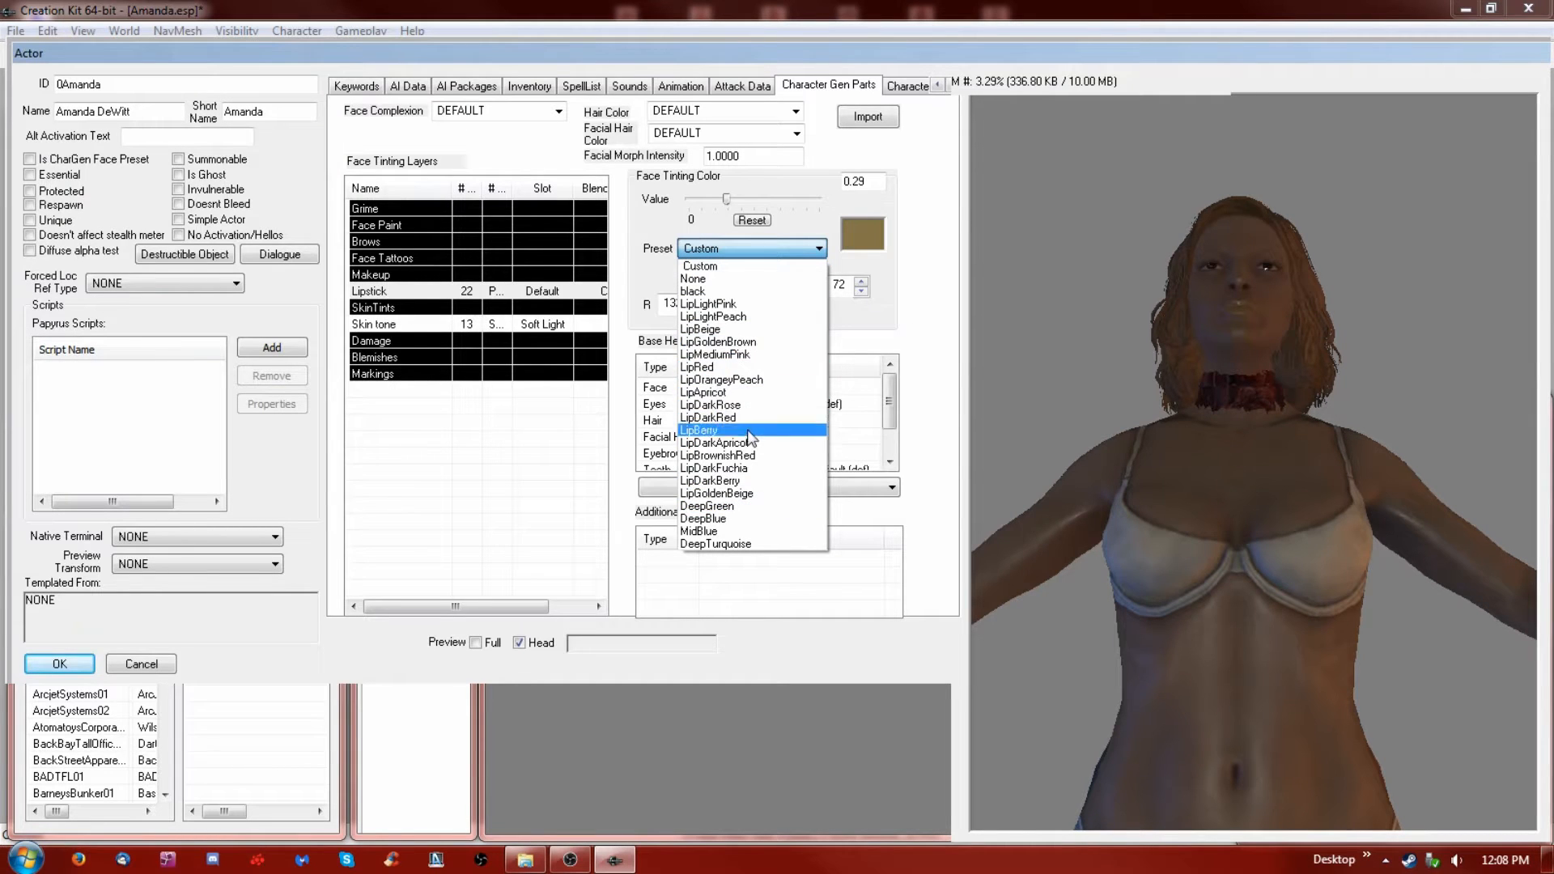
pyautogui.click(757, 392)
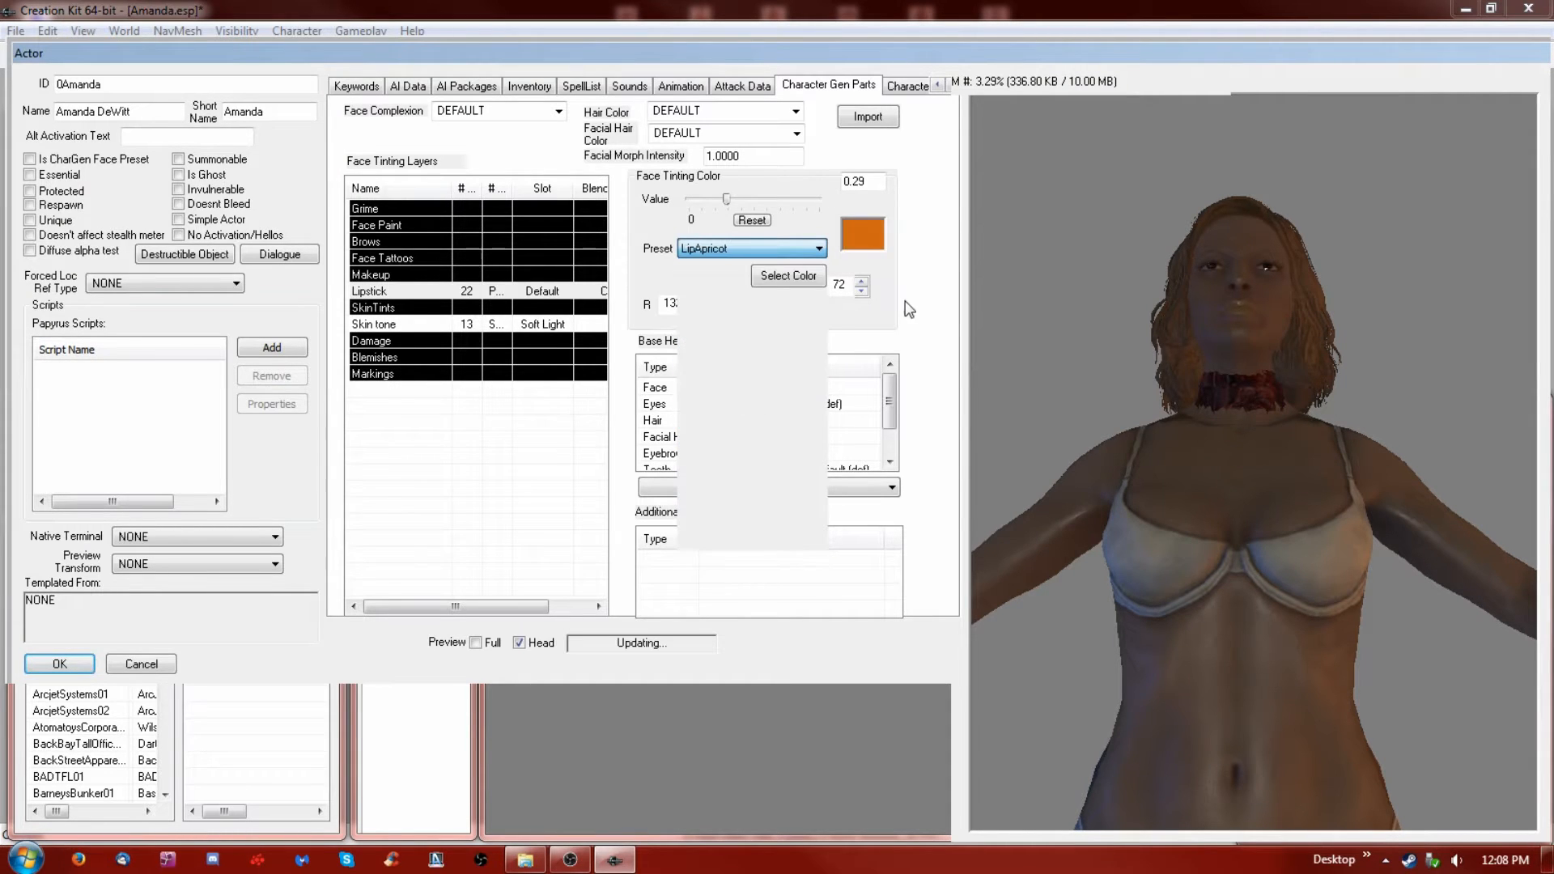
pyautogui.click(783, 250)
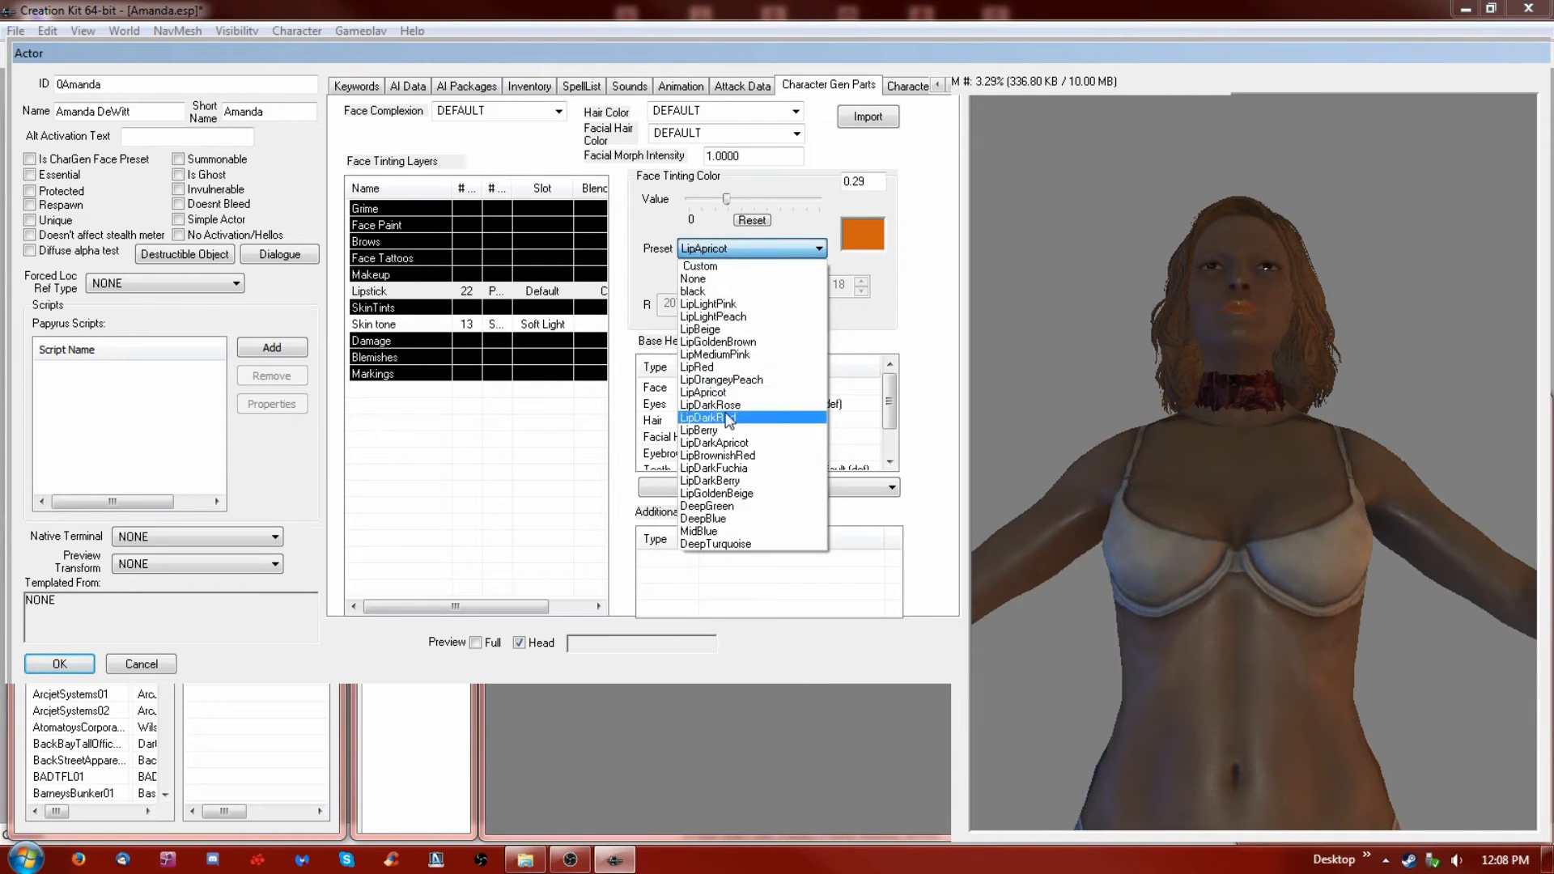
pyautogui.click(734, 459)
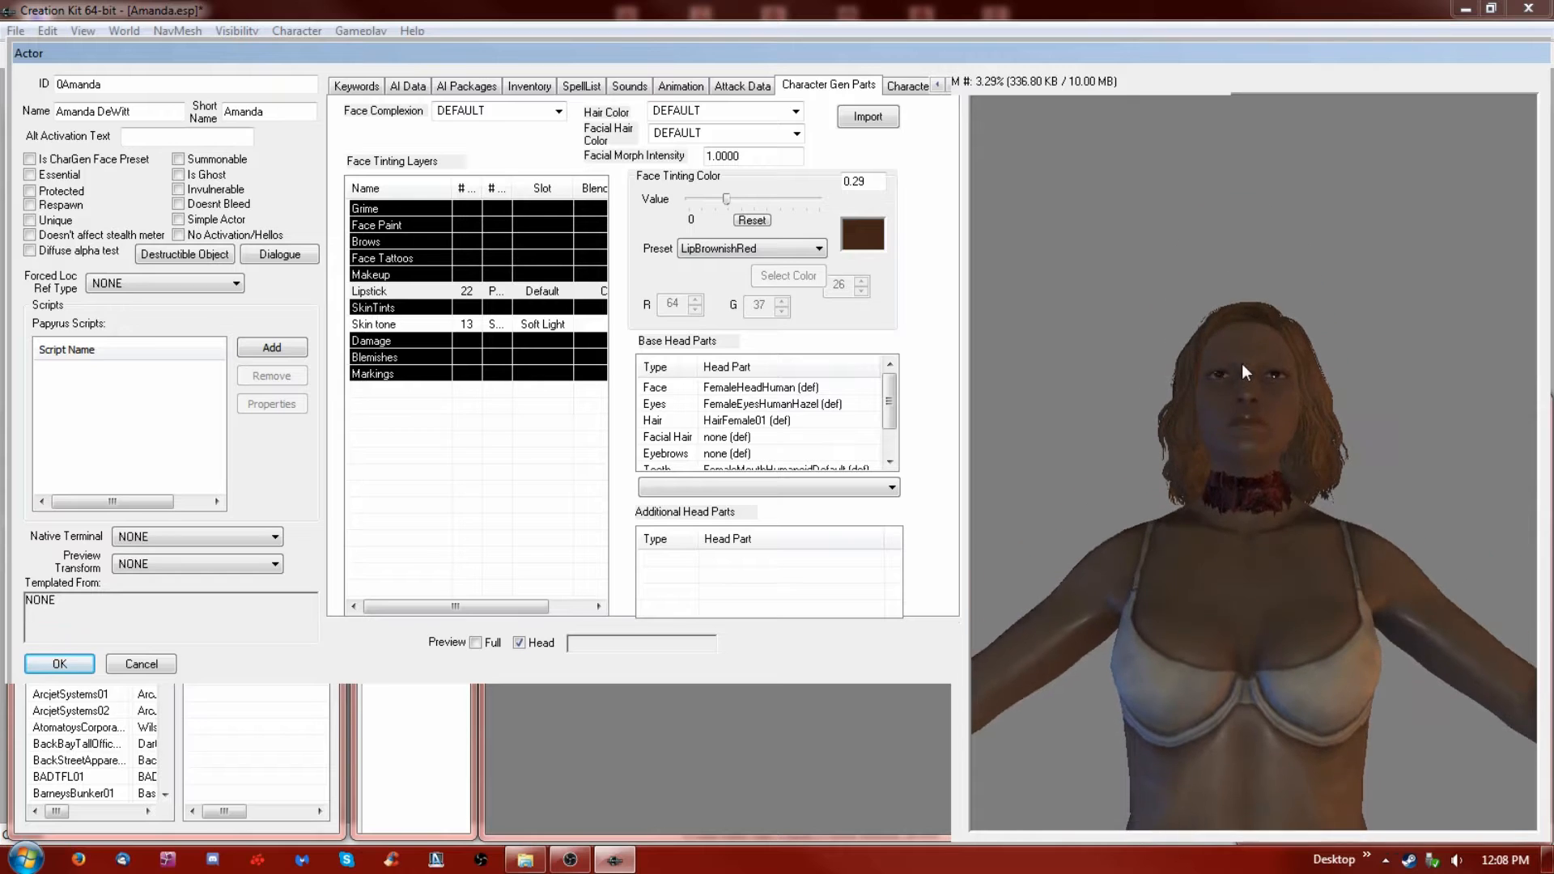
pyautogui.click(491, 644)
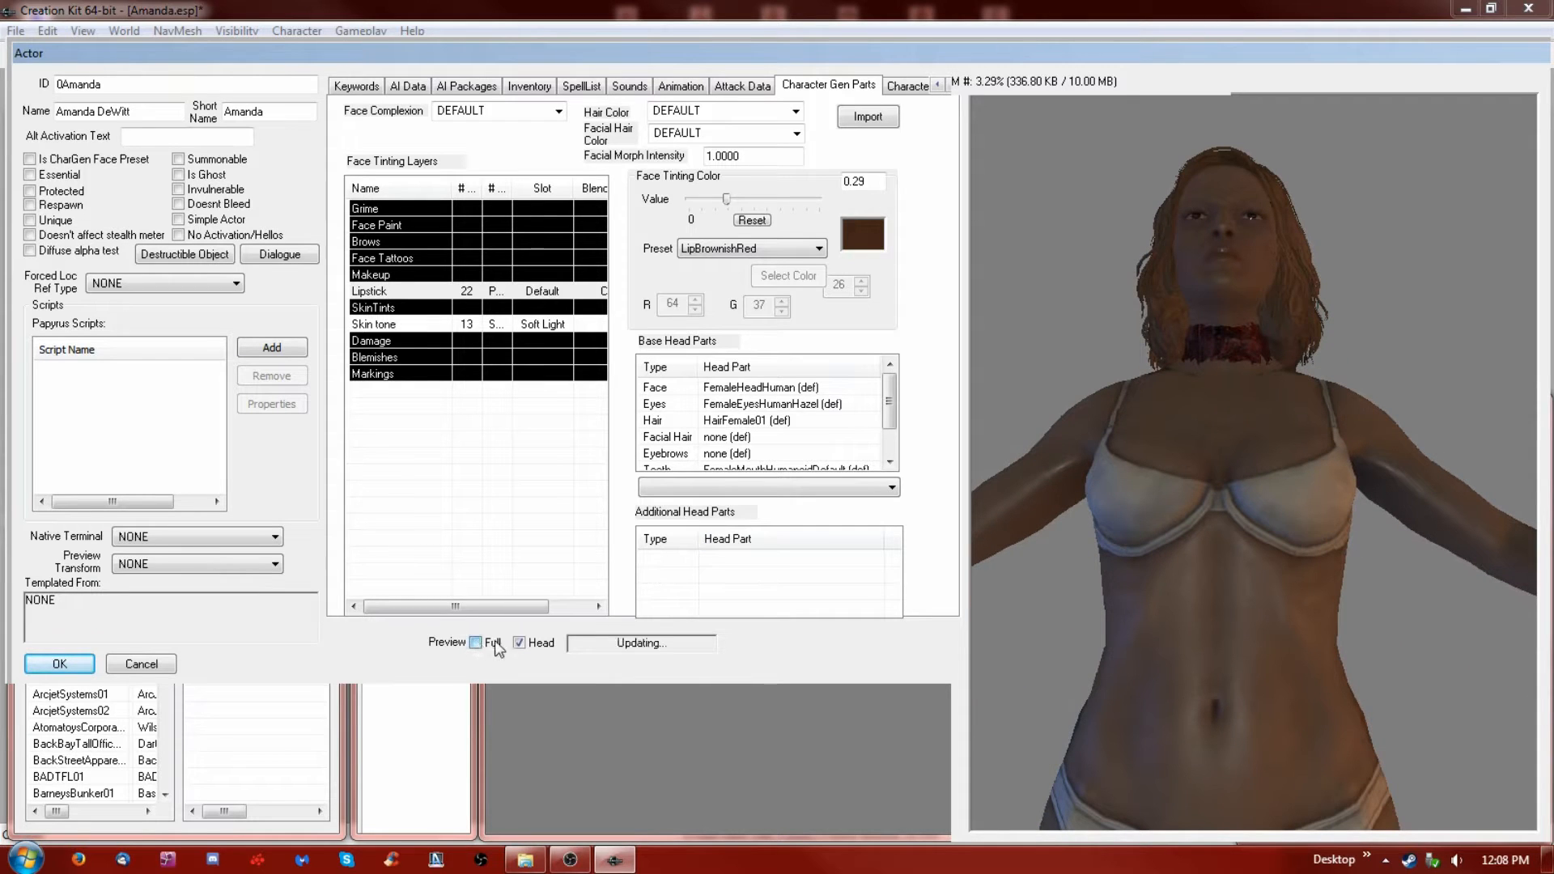
pyautogui.click(522, 645)
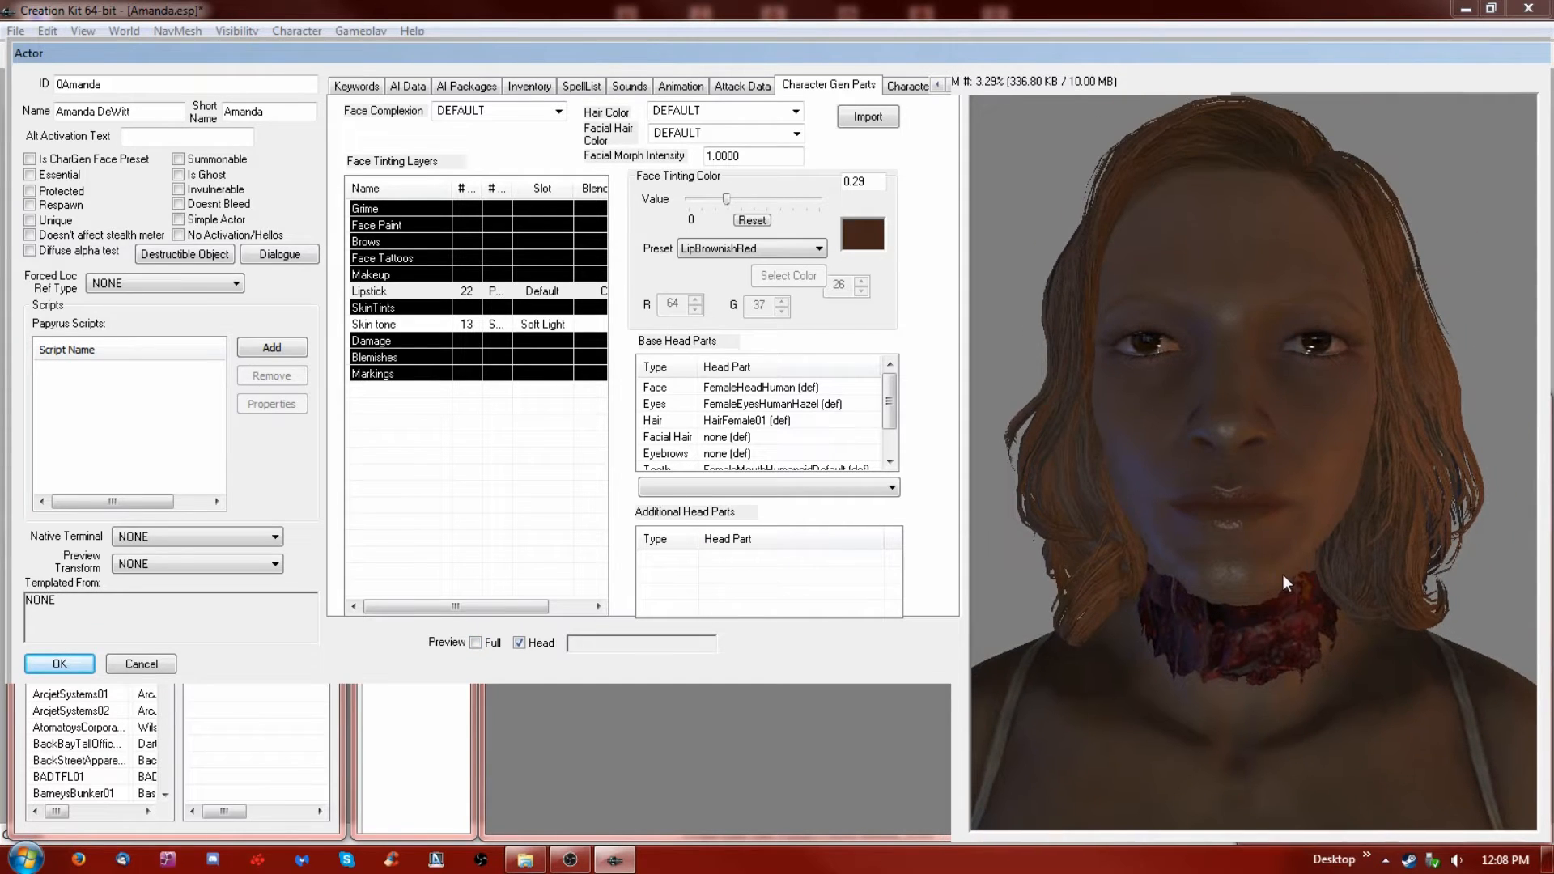
# Give the lipstick a darker custom color with RGB 47, 28, 19 and raise its tint value to 0.51
pyautogui.click(794, 252)
pyautogui.click(750, 266)
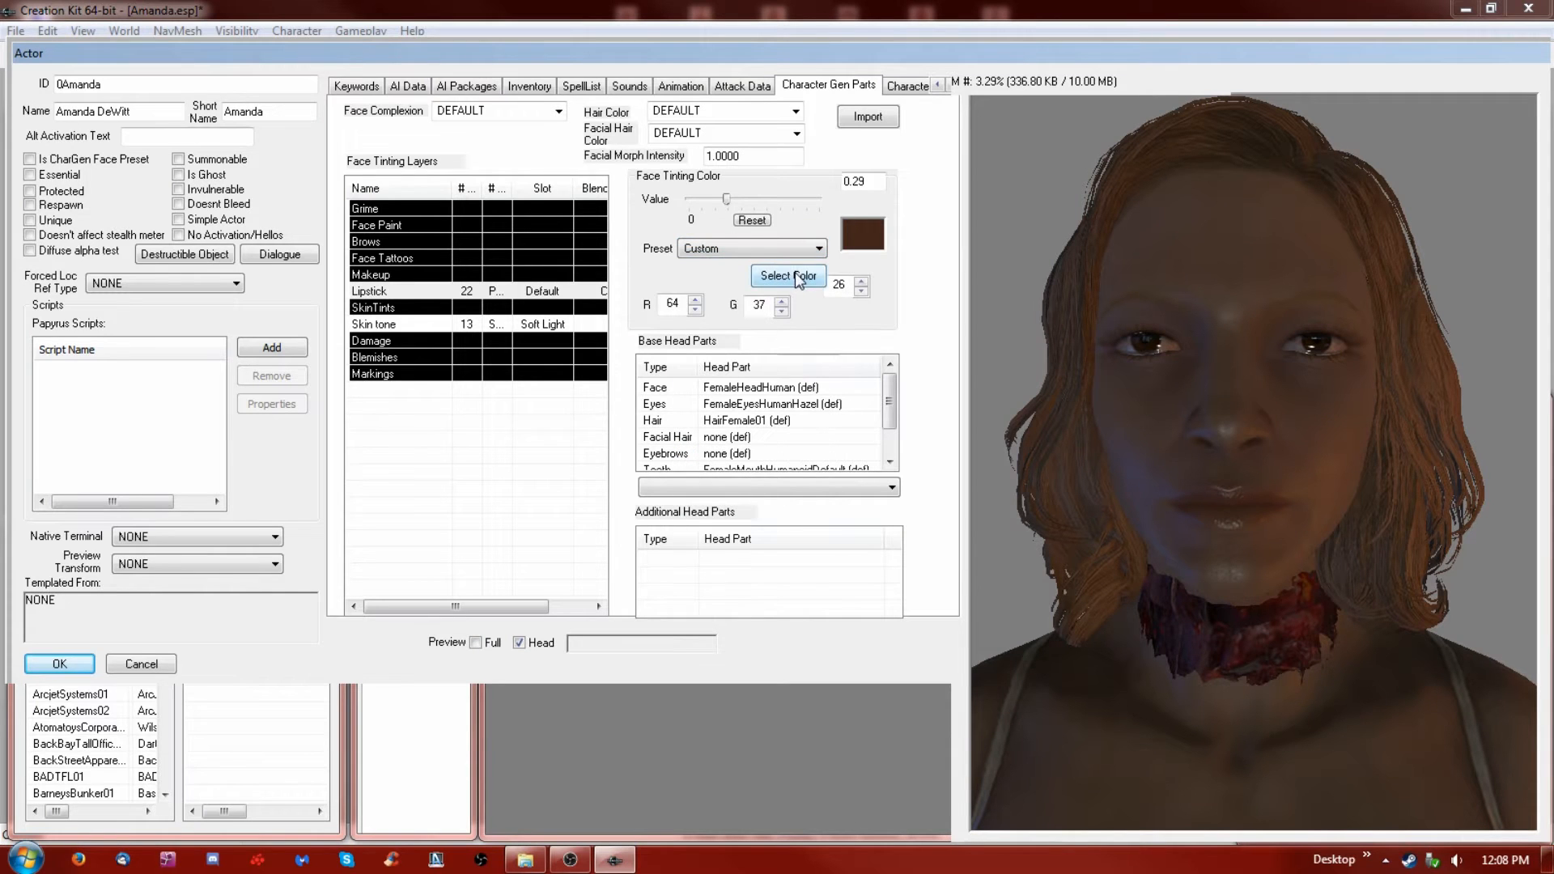
pyautogui.click(794, 276)
pyautogui.moveTo(450, 257); pyautogui.dragTo(445, 262)
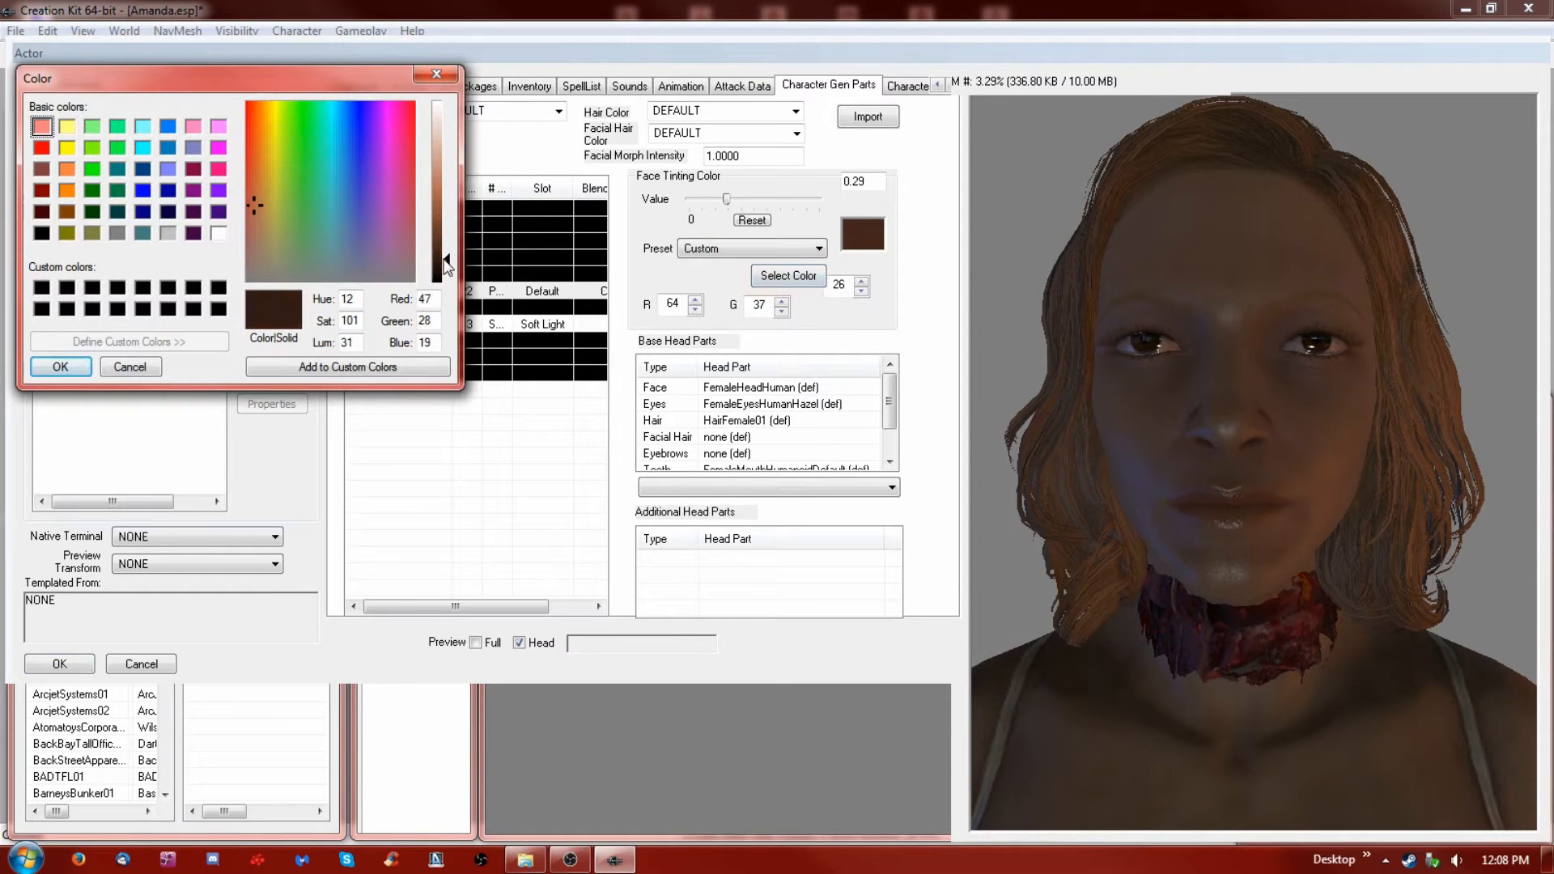
pyautogui.click(61, 367)
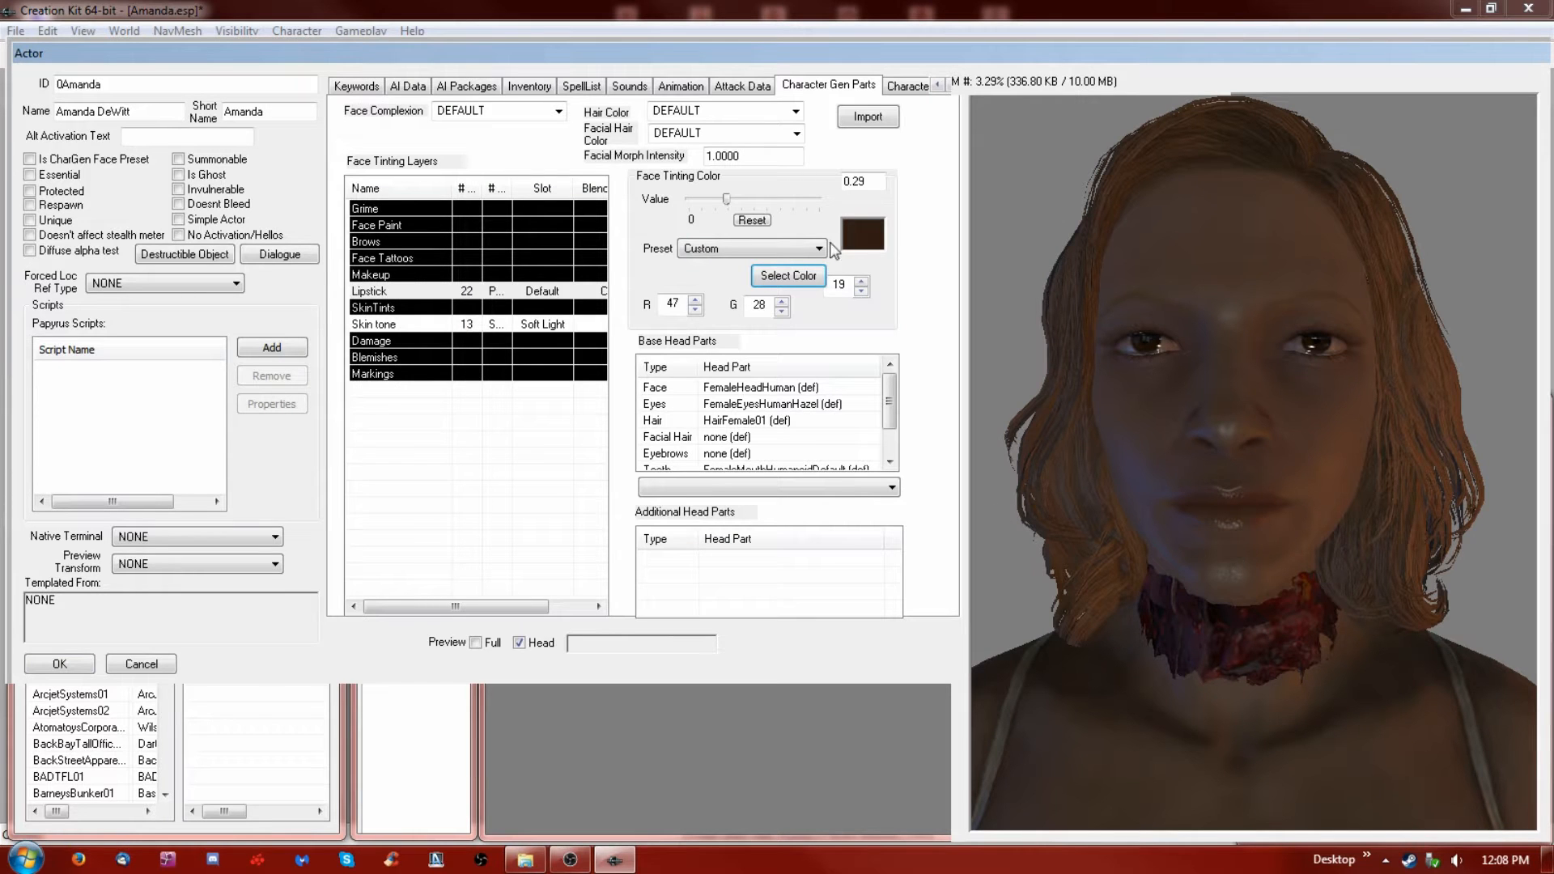
pyautogui.moveTo(726, 197); pyautogui.dragTo(755, 199)
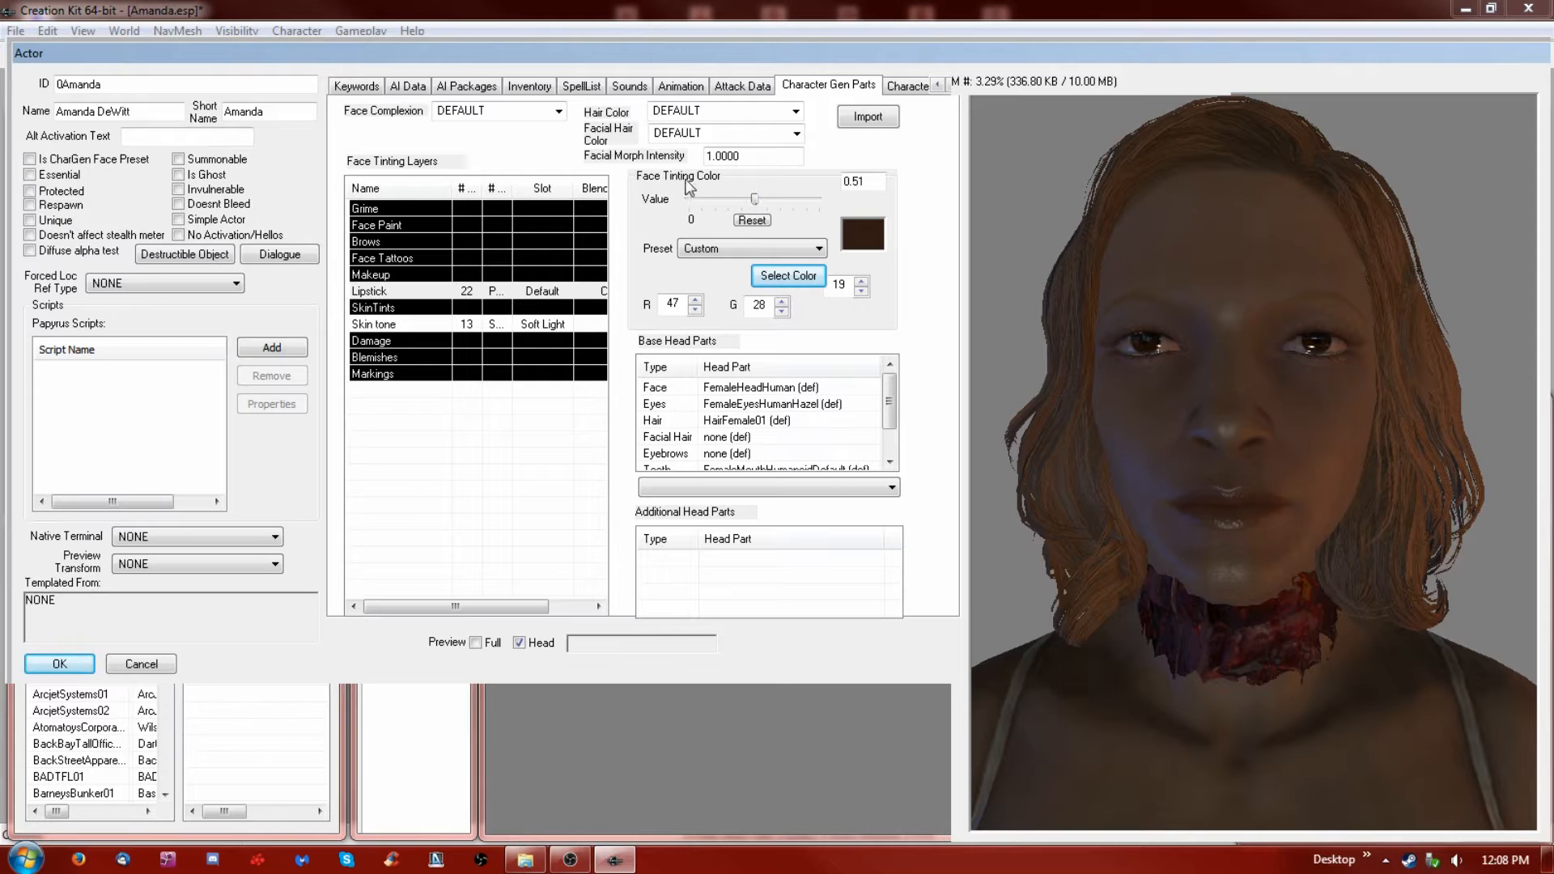
# Look through the options available for the Blemishes face tinting group and leave without adding any
pyautogui.click(373, 355)
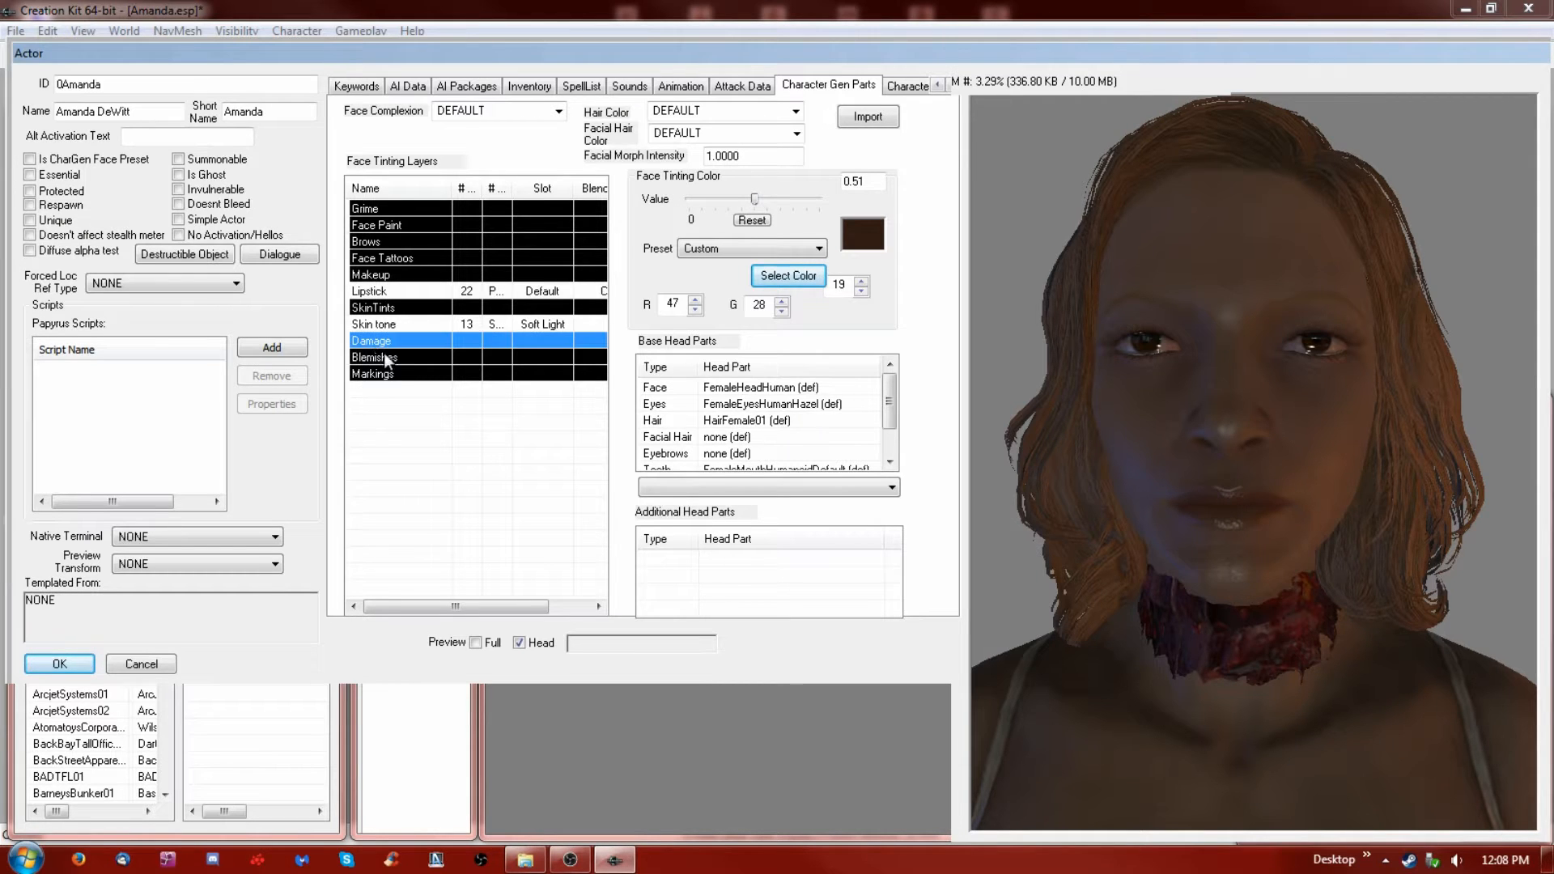
pyautogui.rightClick(387, 357)
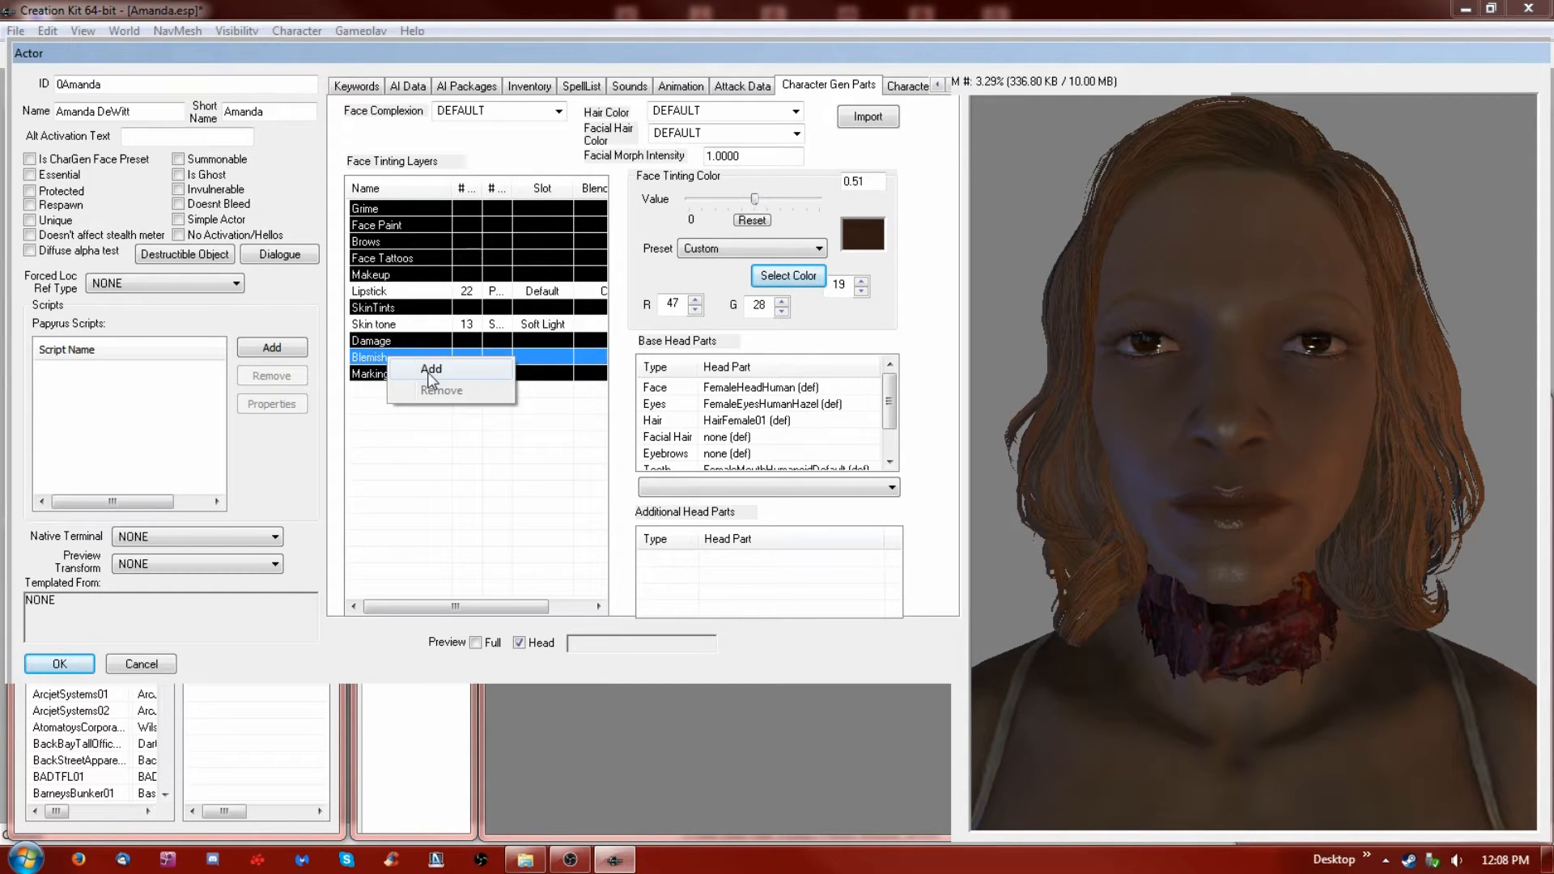
pyautogui.click(425, 365)
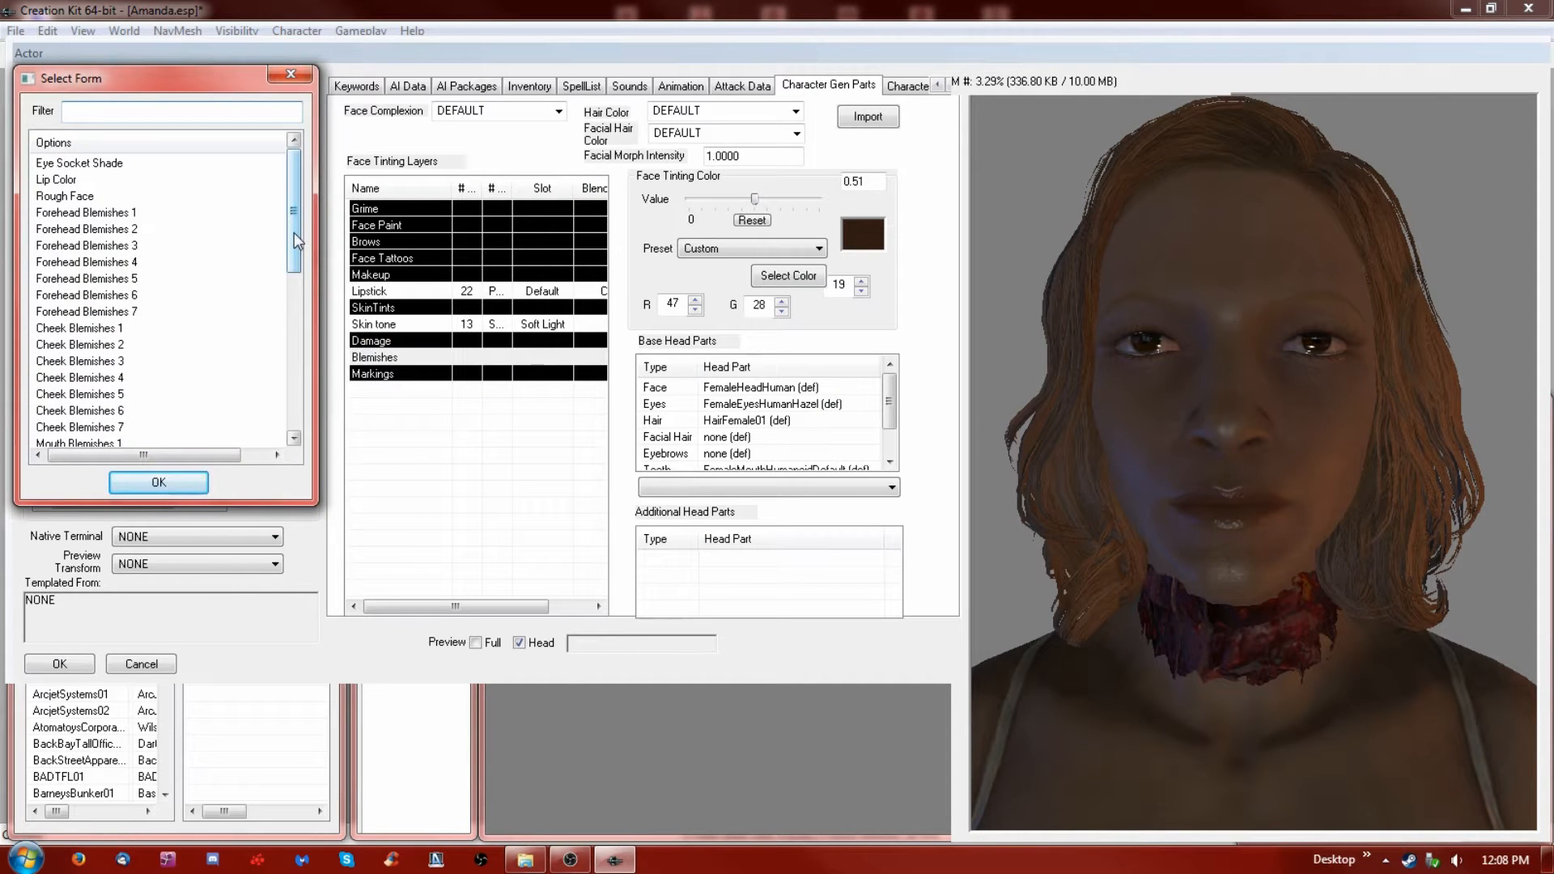
pyautogui.moveTo(294, 243); pyautogui.dragTo(305, 408)
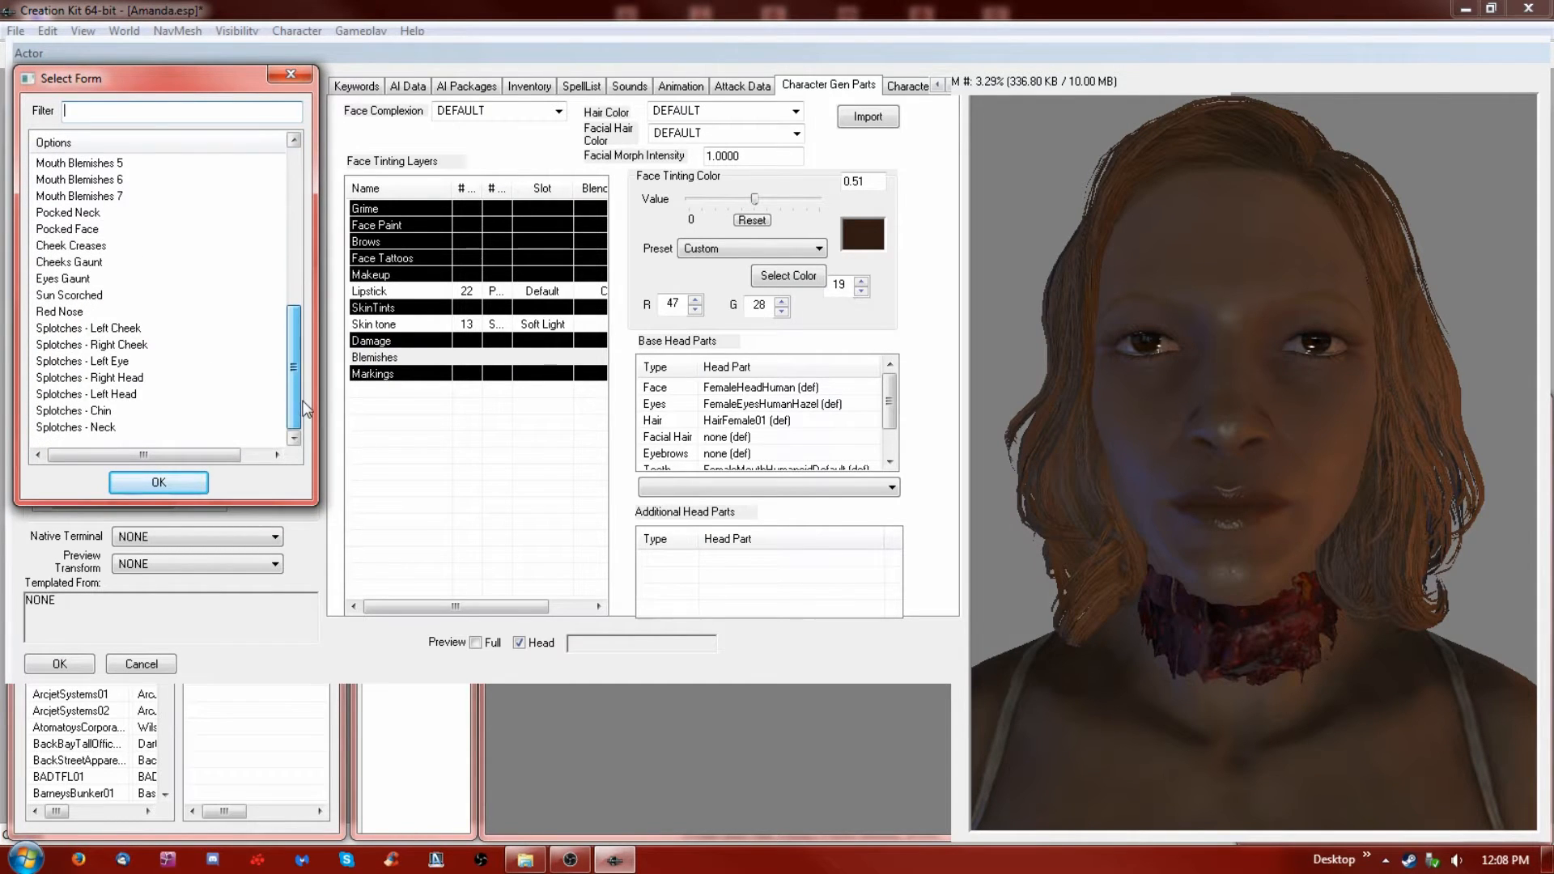
pyautogui.click(293, 76)
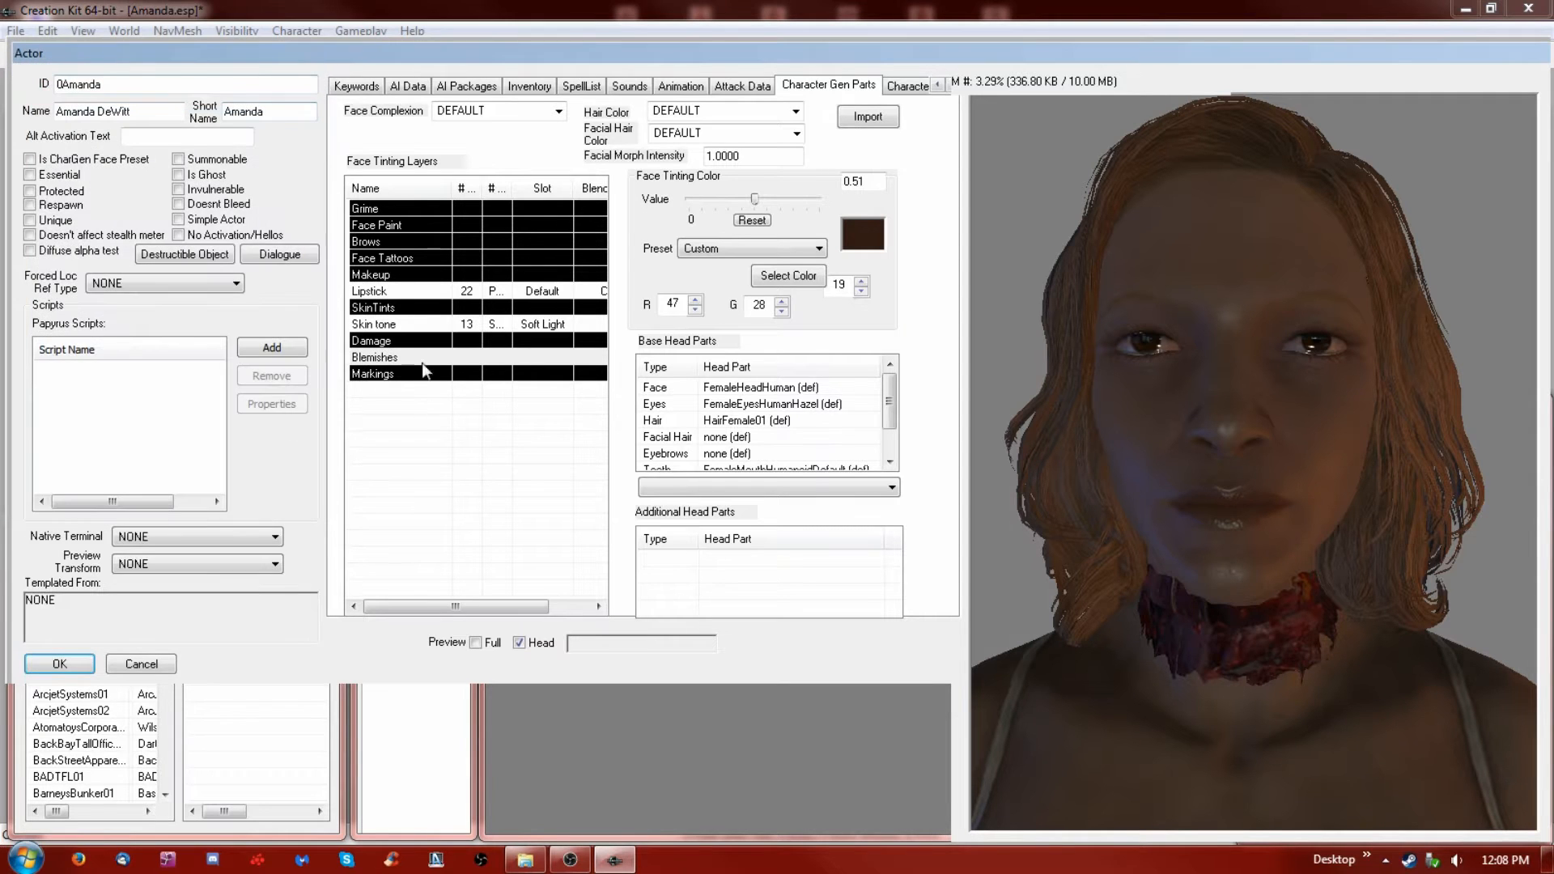
# Add Freckles - Upper to the Markings group and set its tint value to 0.47
pyautogui.rightClick(401, 373)
pyautogui.click(444, 387)
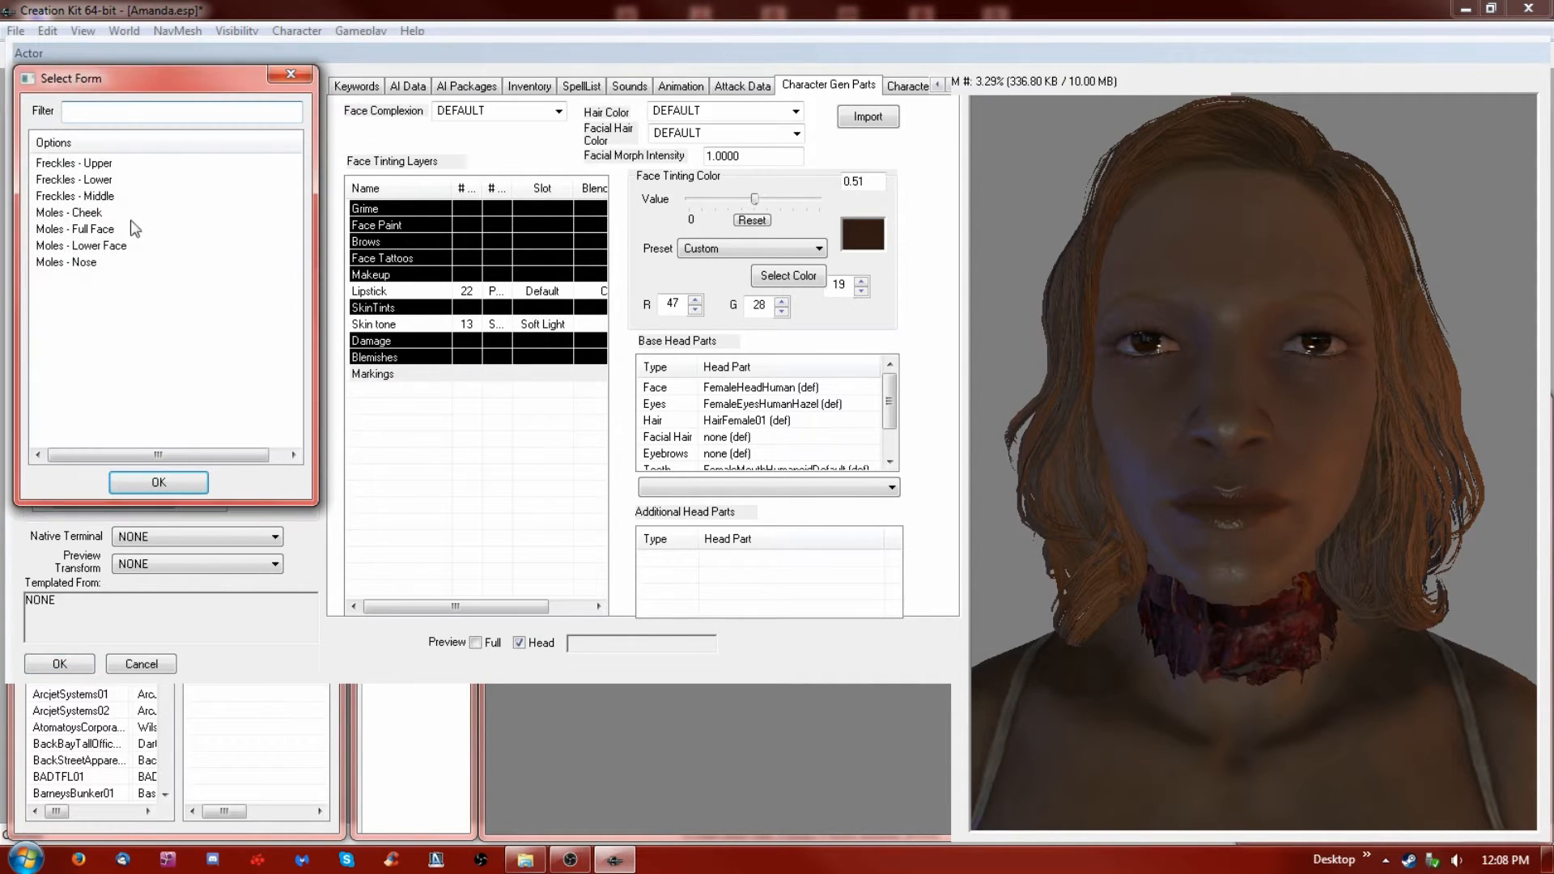
pyautogui.click(89, 164)
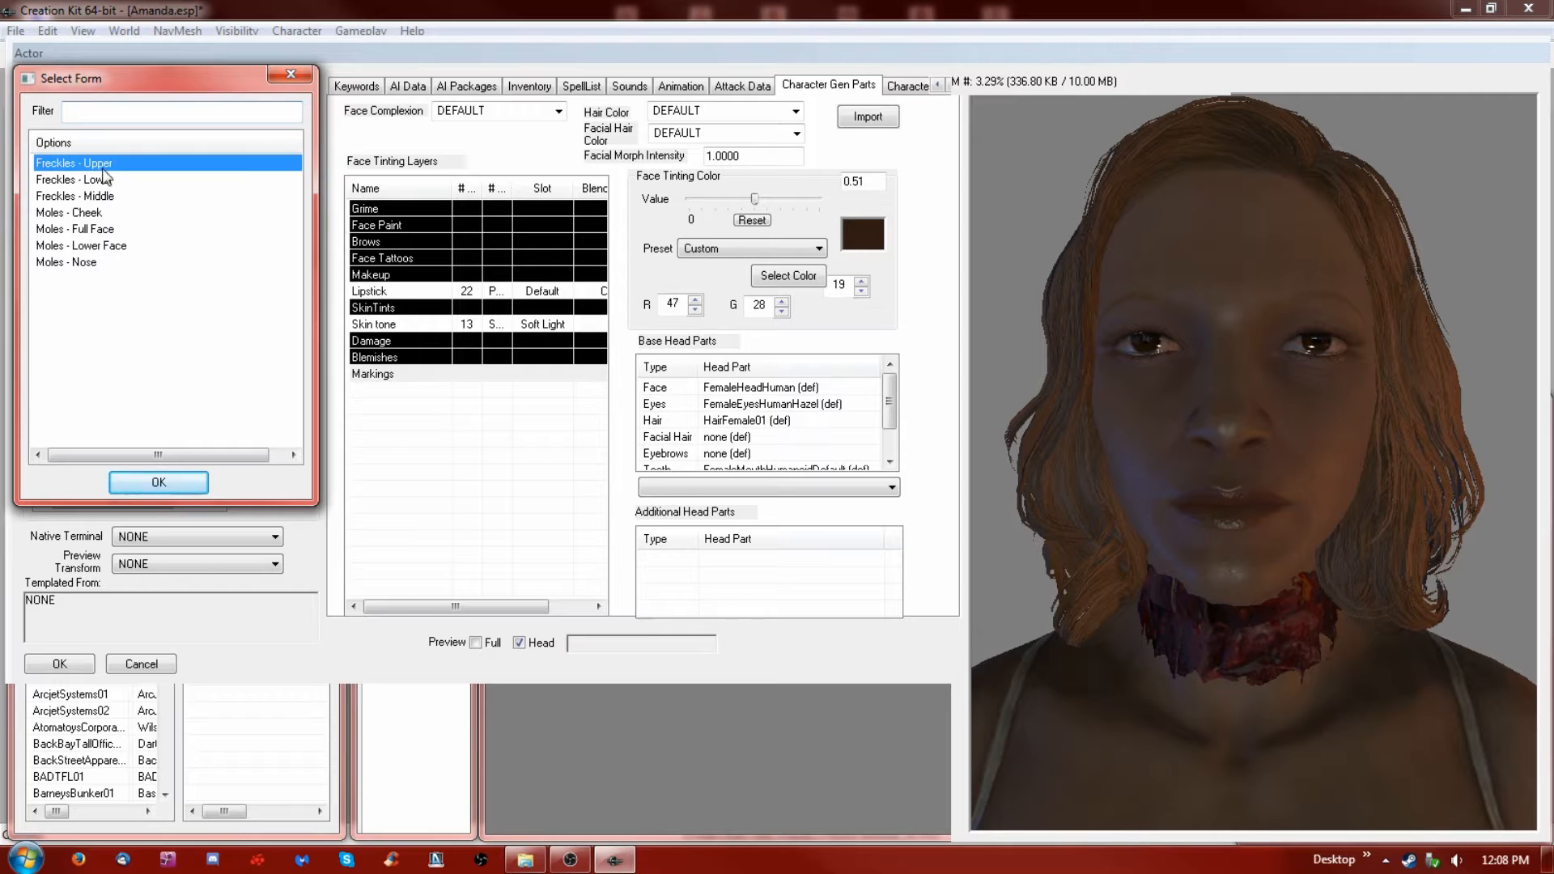
pyautogui.click(150, 486)
pyautogui.moveTo(701, 199); pyautogui.dragTo(890, 196)
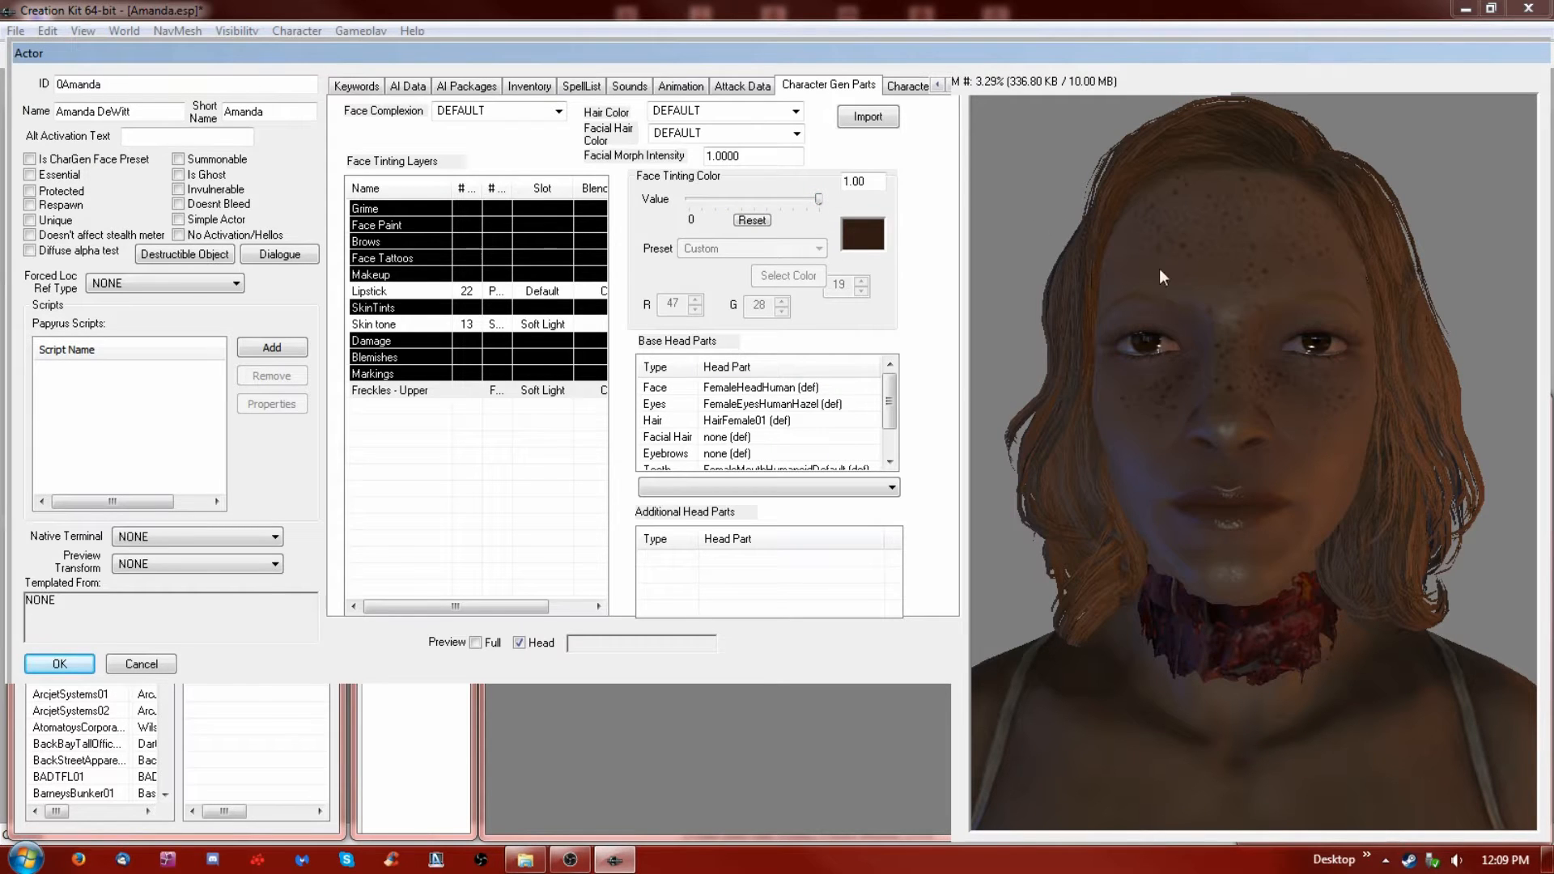
pyautogui.moveTo(818, 198); pyautogui.dragTo(797, 199)
pyautogui.click(757, 199)
pyautogui.moveTo(692, 201); pyautogui.dragTo(753, 199)
# Add Freckles - Lower to the Markings group and set its tint value to 0.29
pyautogui.rightClick(406, 377)
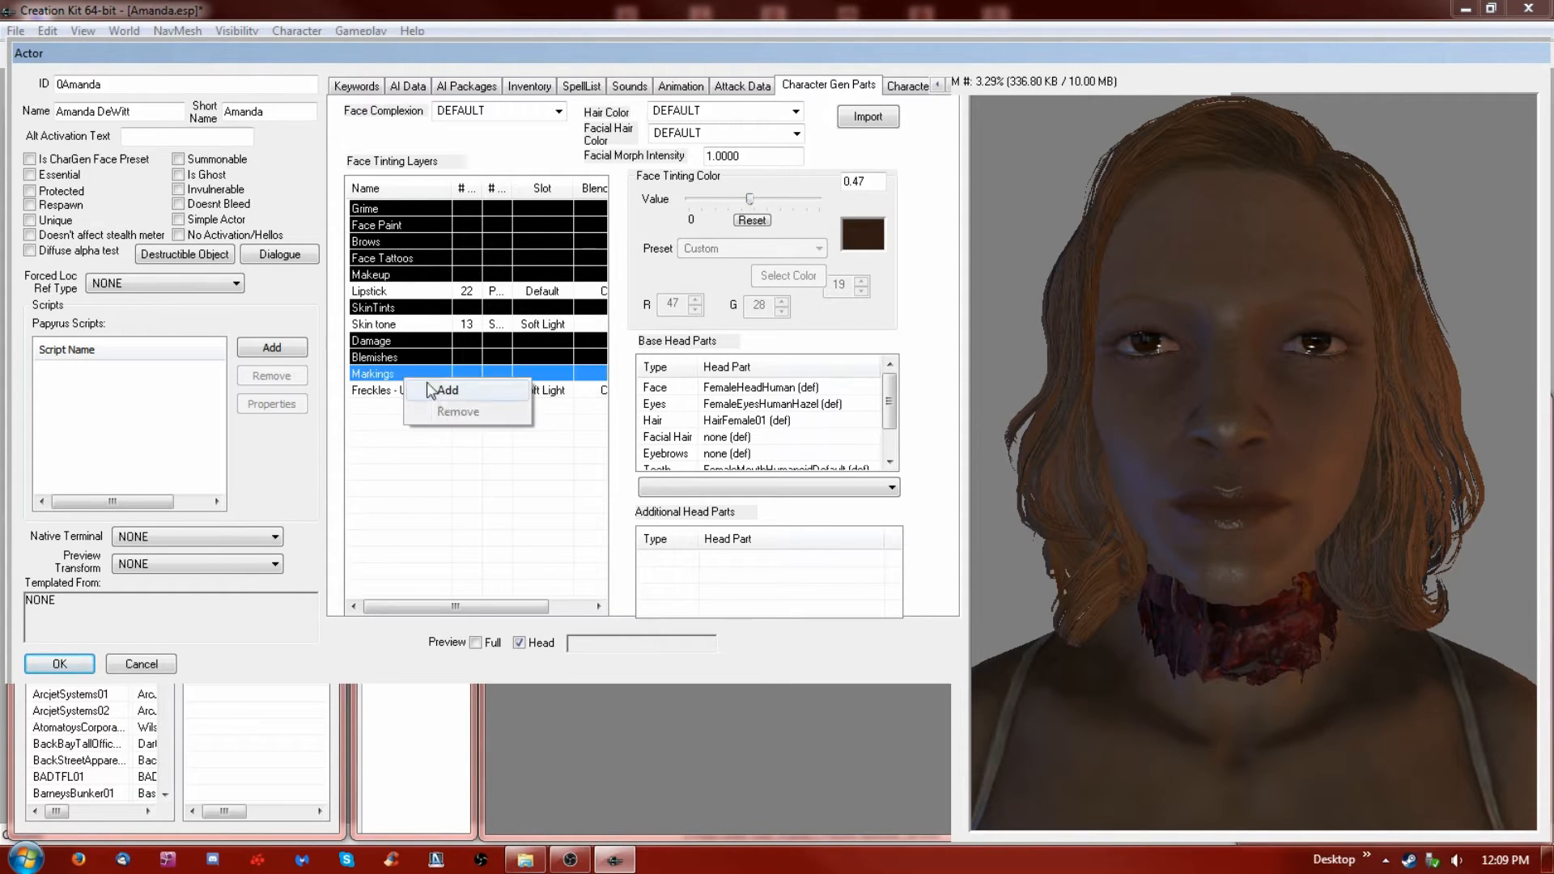
pyautogui.click(447, 391)
pyautogui.click(92, 181)
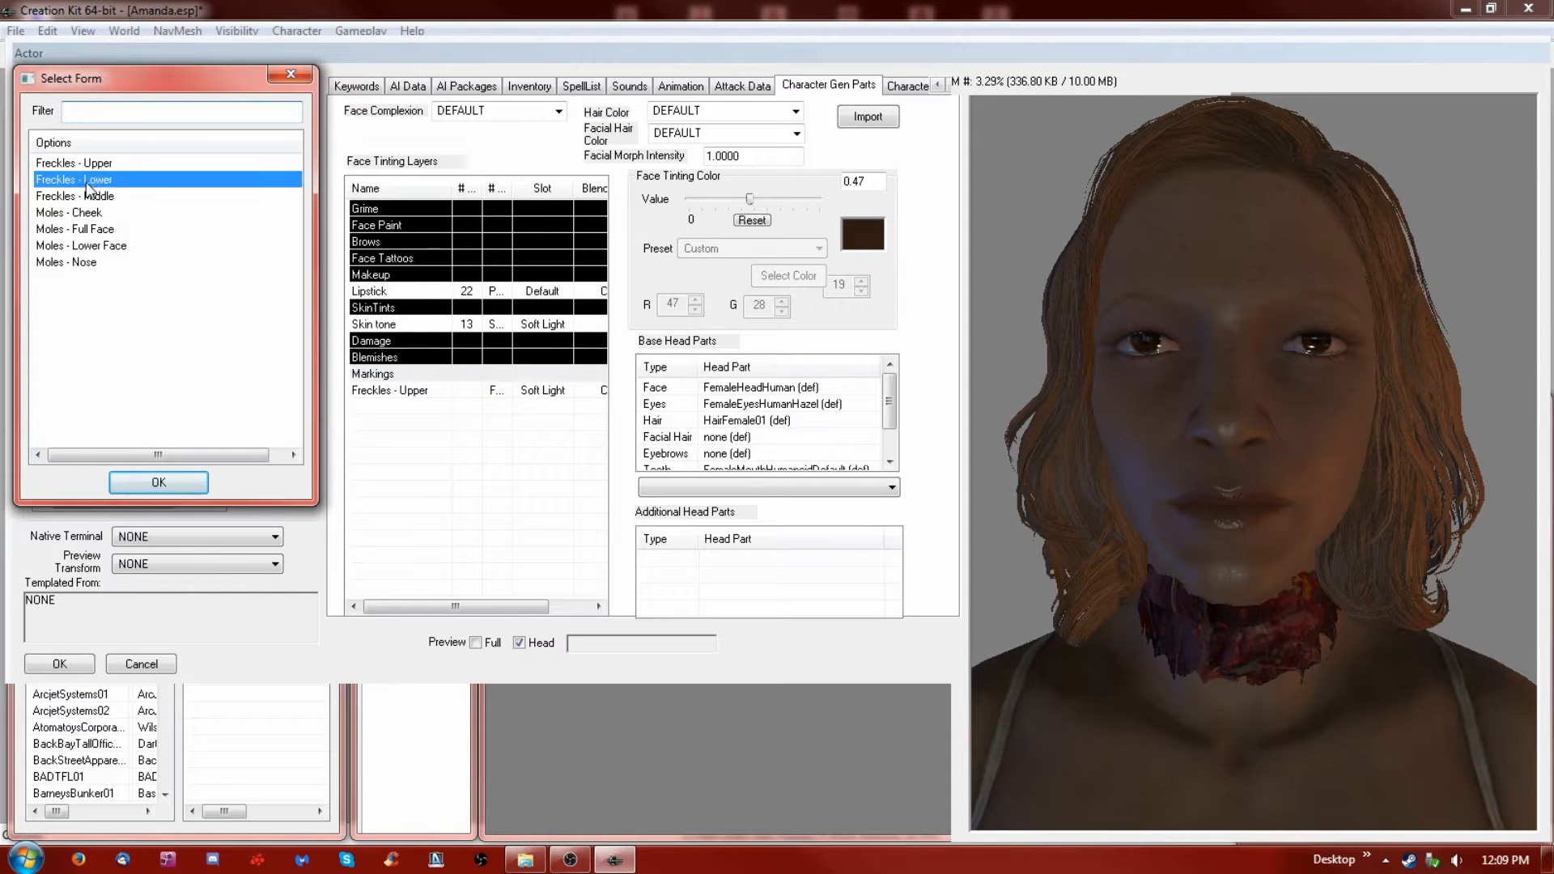
pyautogui.click(175, 481)
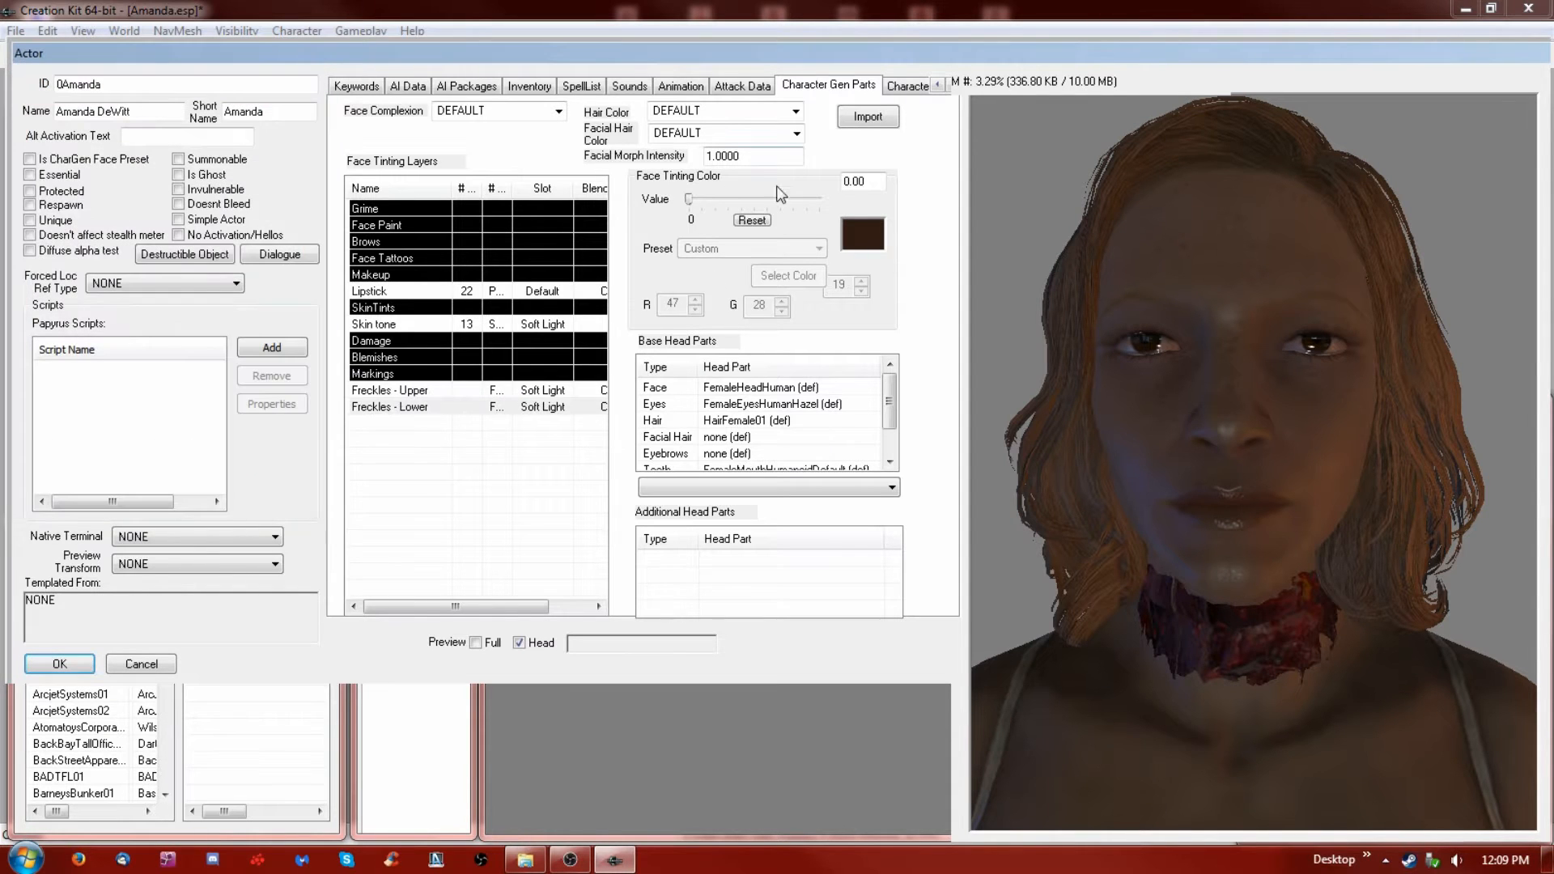
pyautogui.moveTo(691, 198); pyautogui.dragTo(722, 197)
pyautogui.moveTo(722, 198); pyautogui.dragTo(728, 198)
pyautogui.moveTo(1305, 542); pyautogui.dragTo(1255, 540)
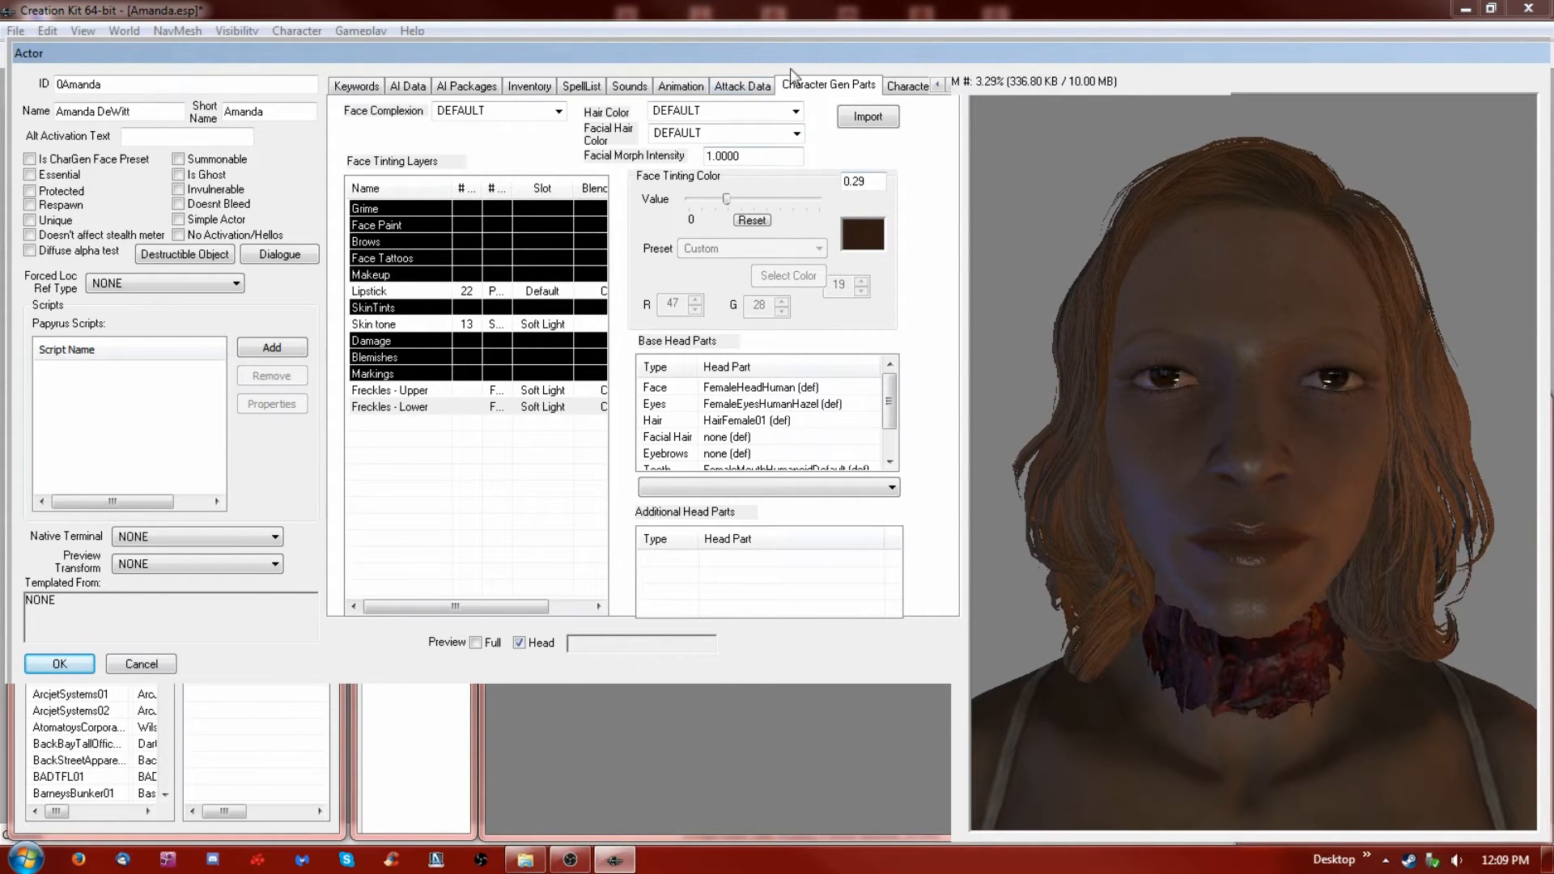
# Check the available hair colors, leave them unchanged, and set the face complexion to SkinHeadFemaleYoung
pyautogui.click(795, 110)
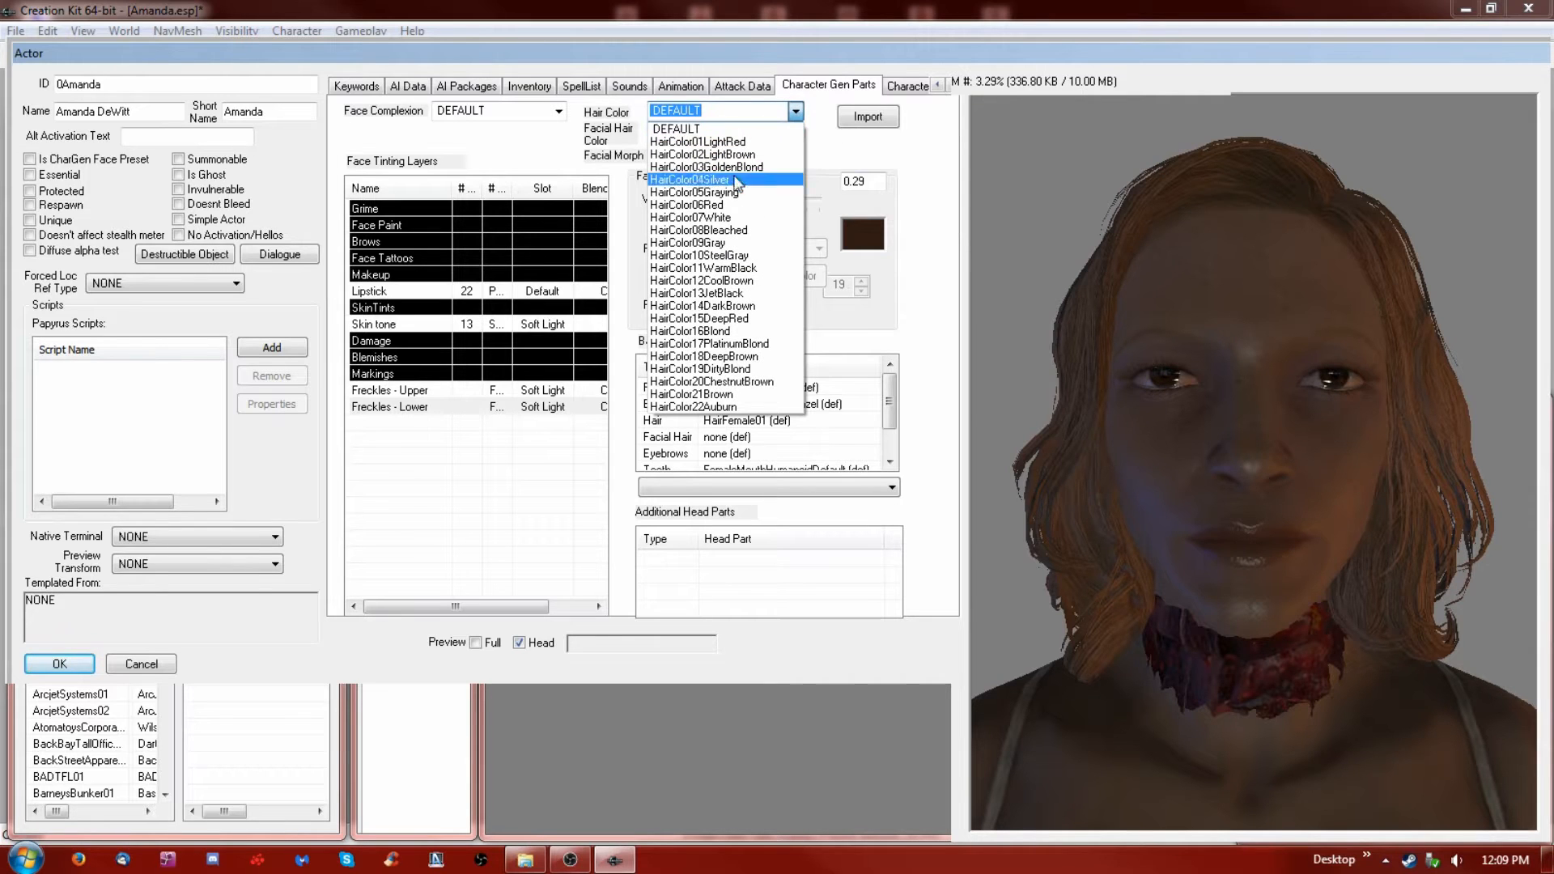
pyautogui.click(606, 119)
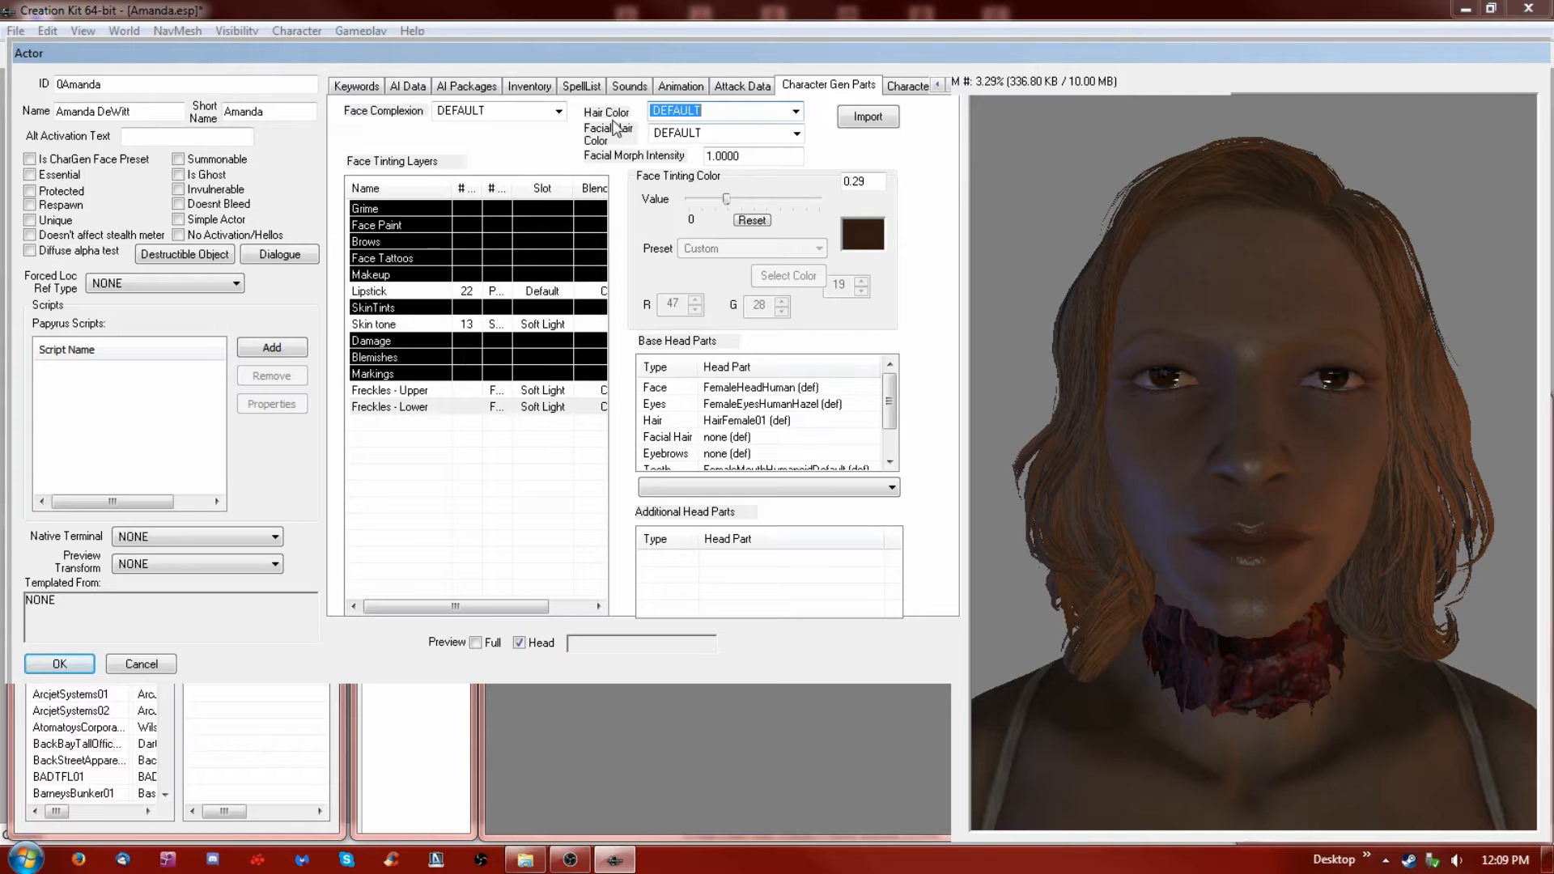
pyautogui.click(559, 111)
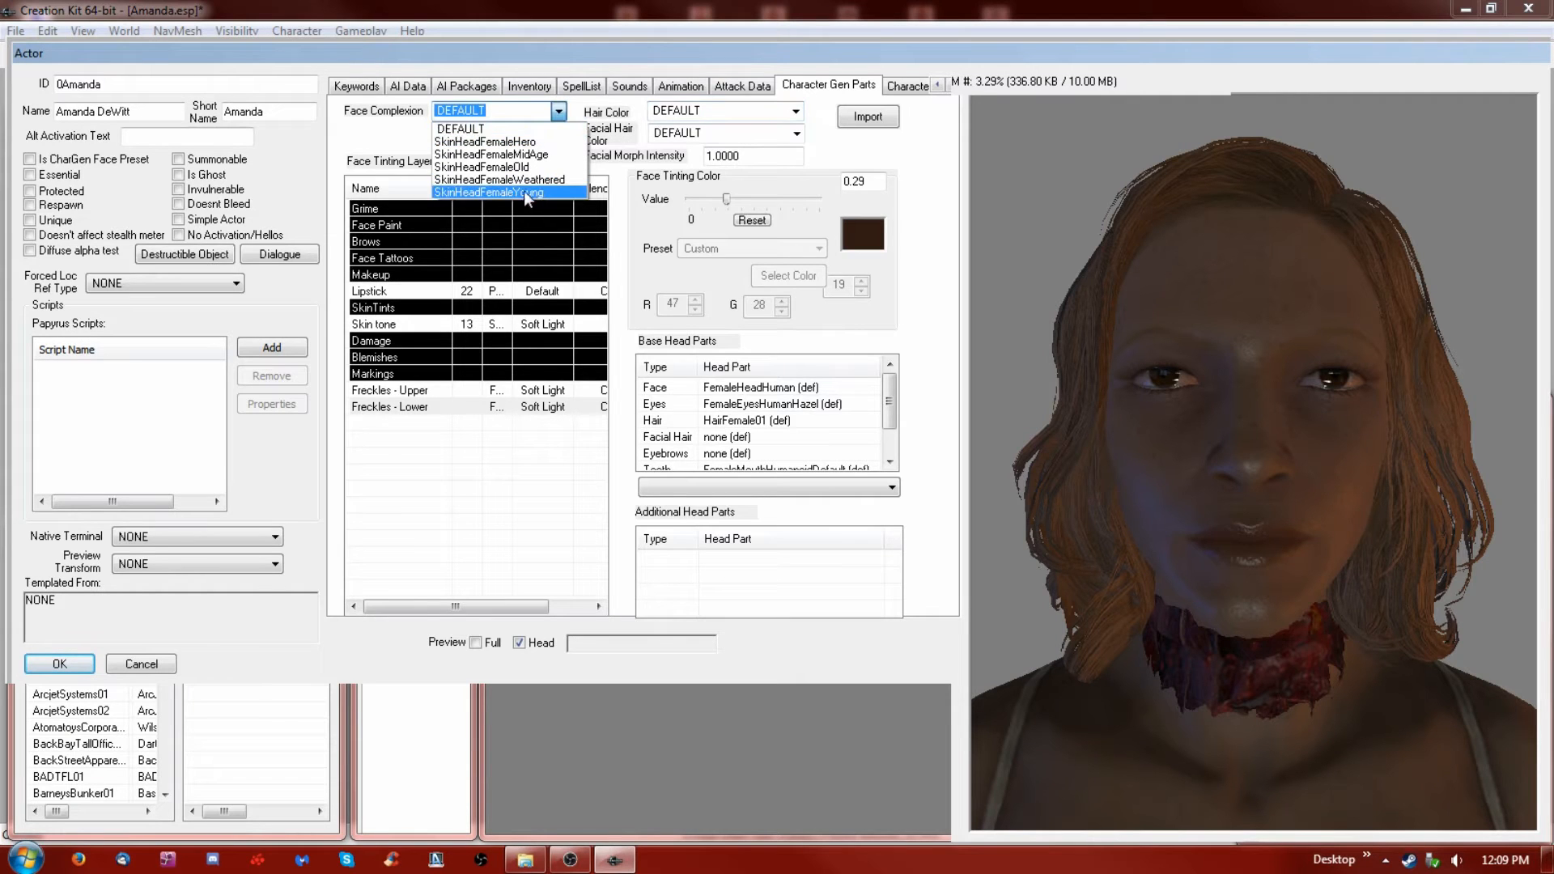
pyautogui.click(523, 191)
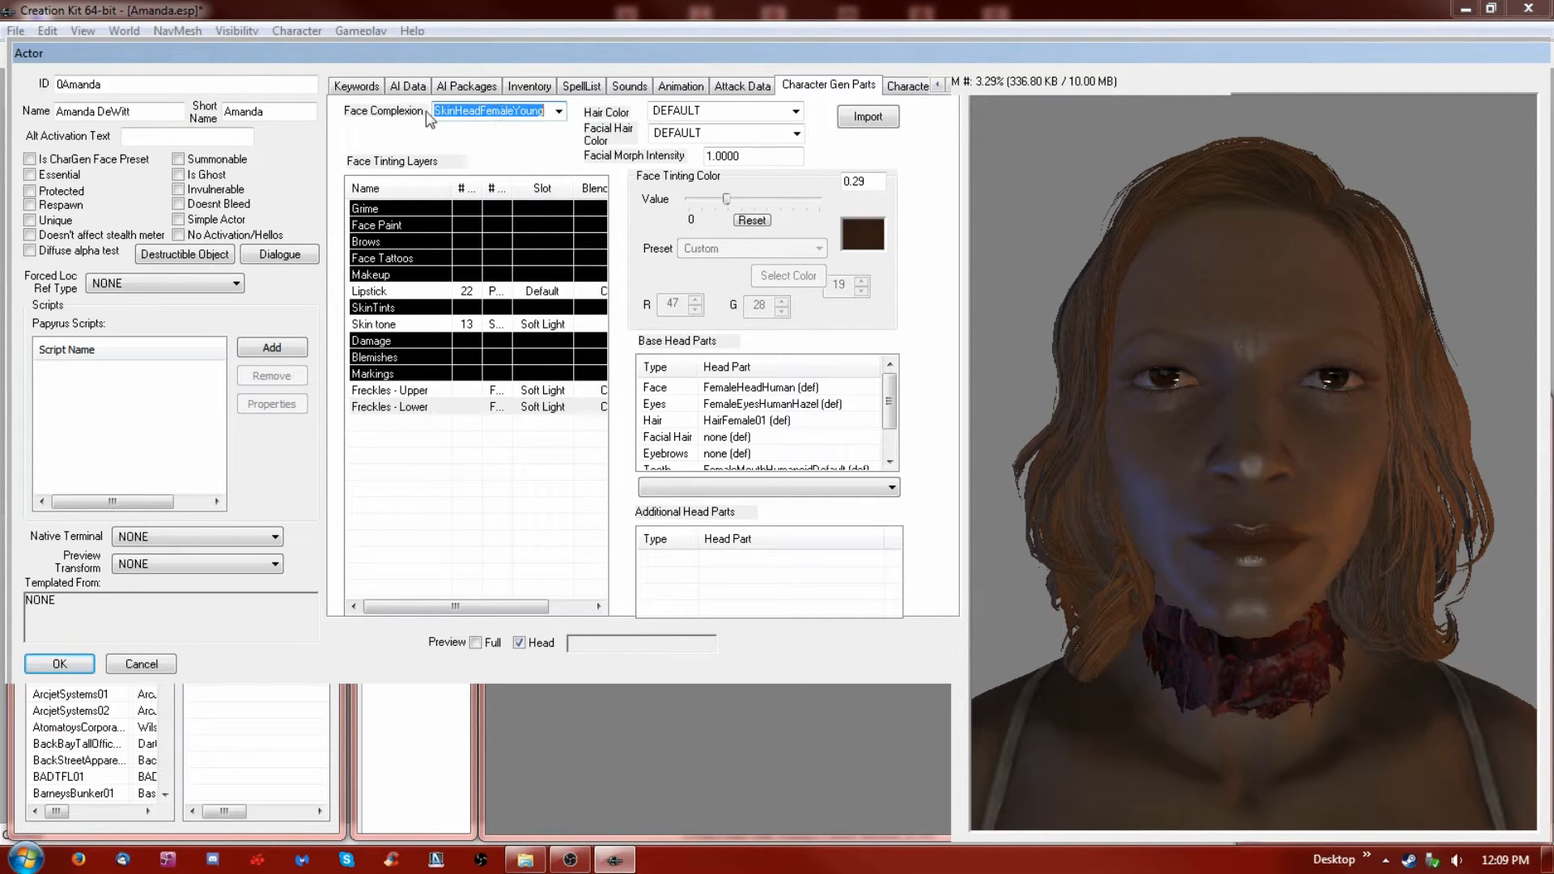
pyautogui.moveTo(1279, 491)
pyautogui.mouseDown()
pyautogui.moveTo(1150, 484)
pyautogui.moveTo(1328, 480)
pyautogui.moveTo(1270, 480)
pyautogui.mouseUp()
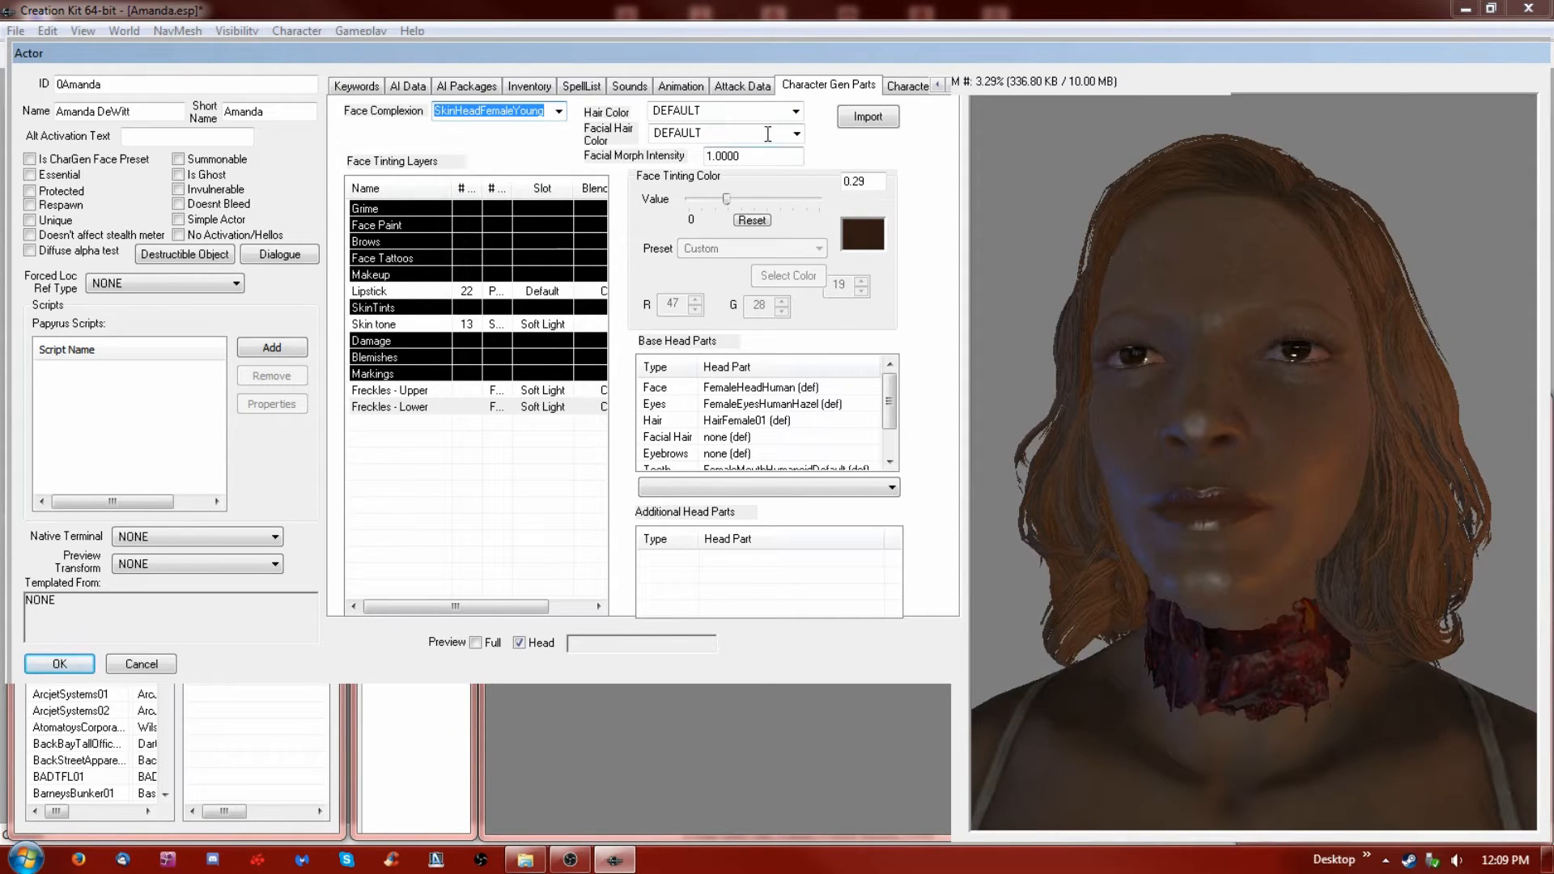
# Set the hair color to HairColor13JetBlack and keep the facial hair color at DEFAULT
pyautogui.click(796, 112)
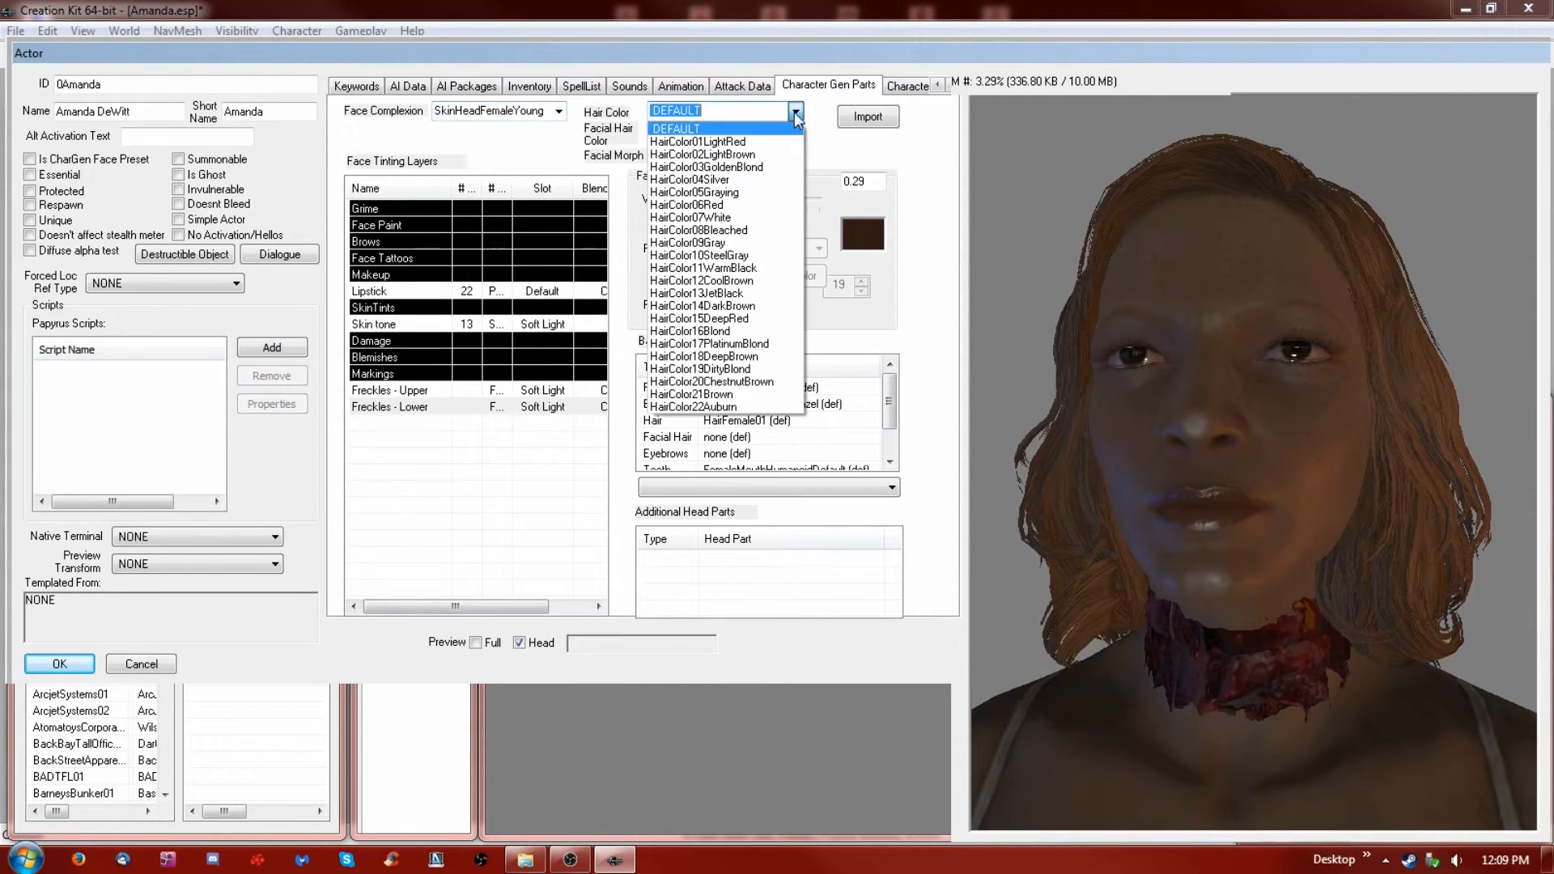
pyautogui.click(758, 293)
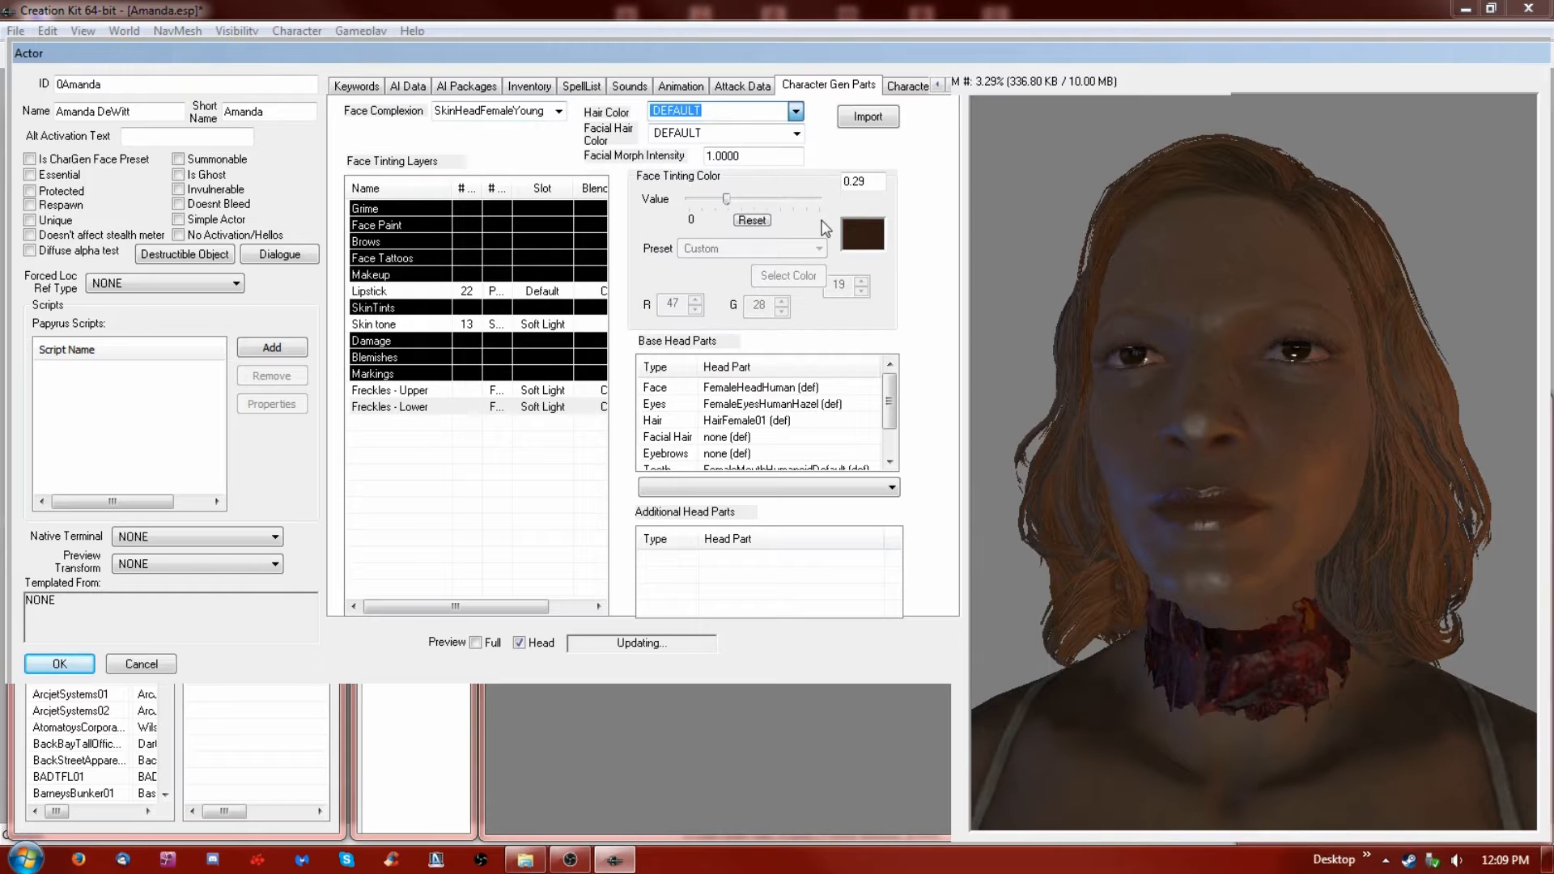
pyautogui.click(797, 133)
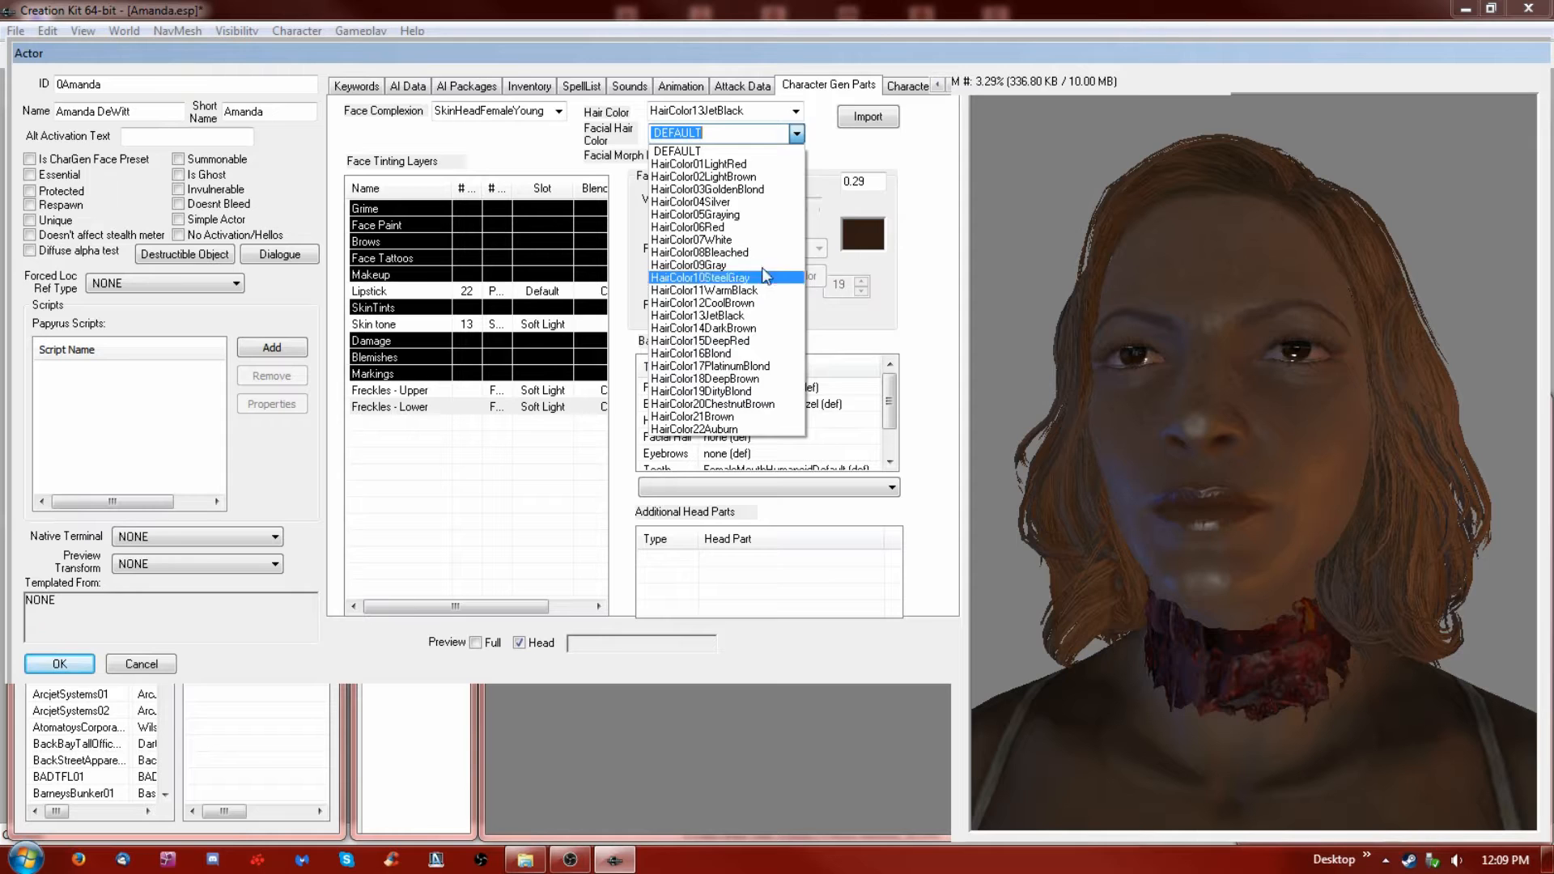
pyautogui.click(794, 131)
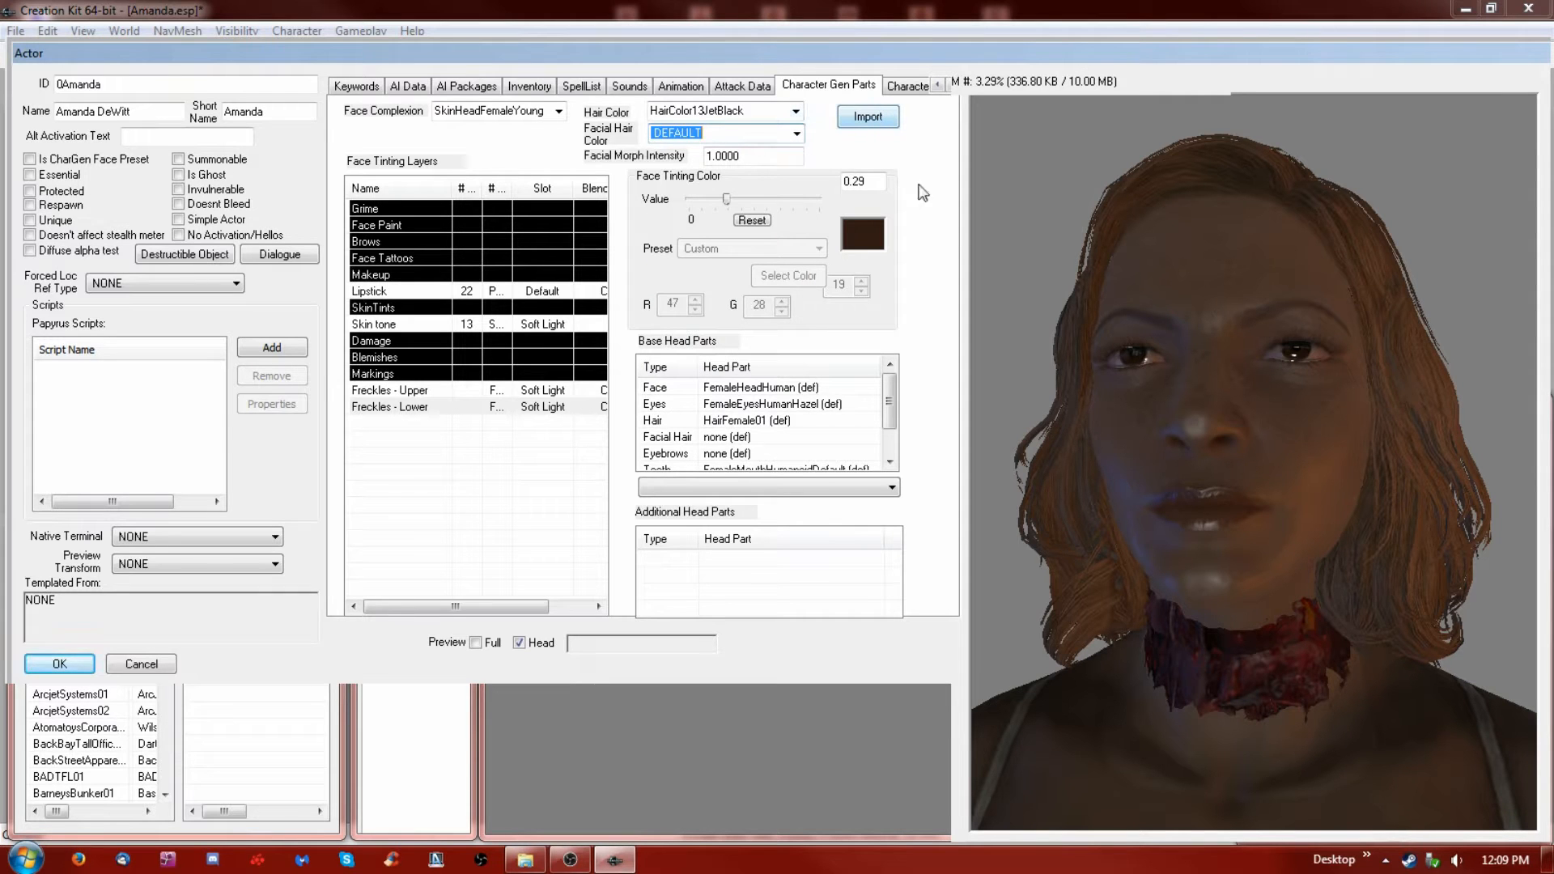
# Reload the head preview and examine the hair and face from several angles
pyautogui.moveTo(1256, 460)
pyautogui.mouseDown(button='middle')
pyautogui.moveTo(1217, 467)
pyautogui.moveTo(1240, 472)
pyautogui.mouseUp(button='middle')
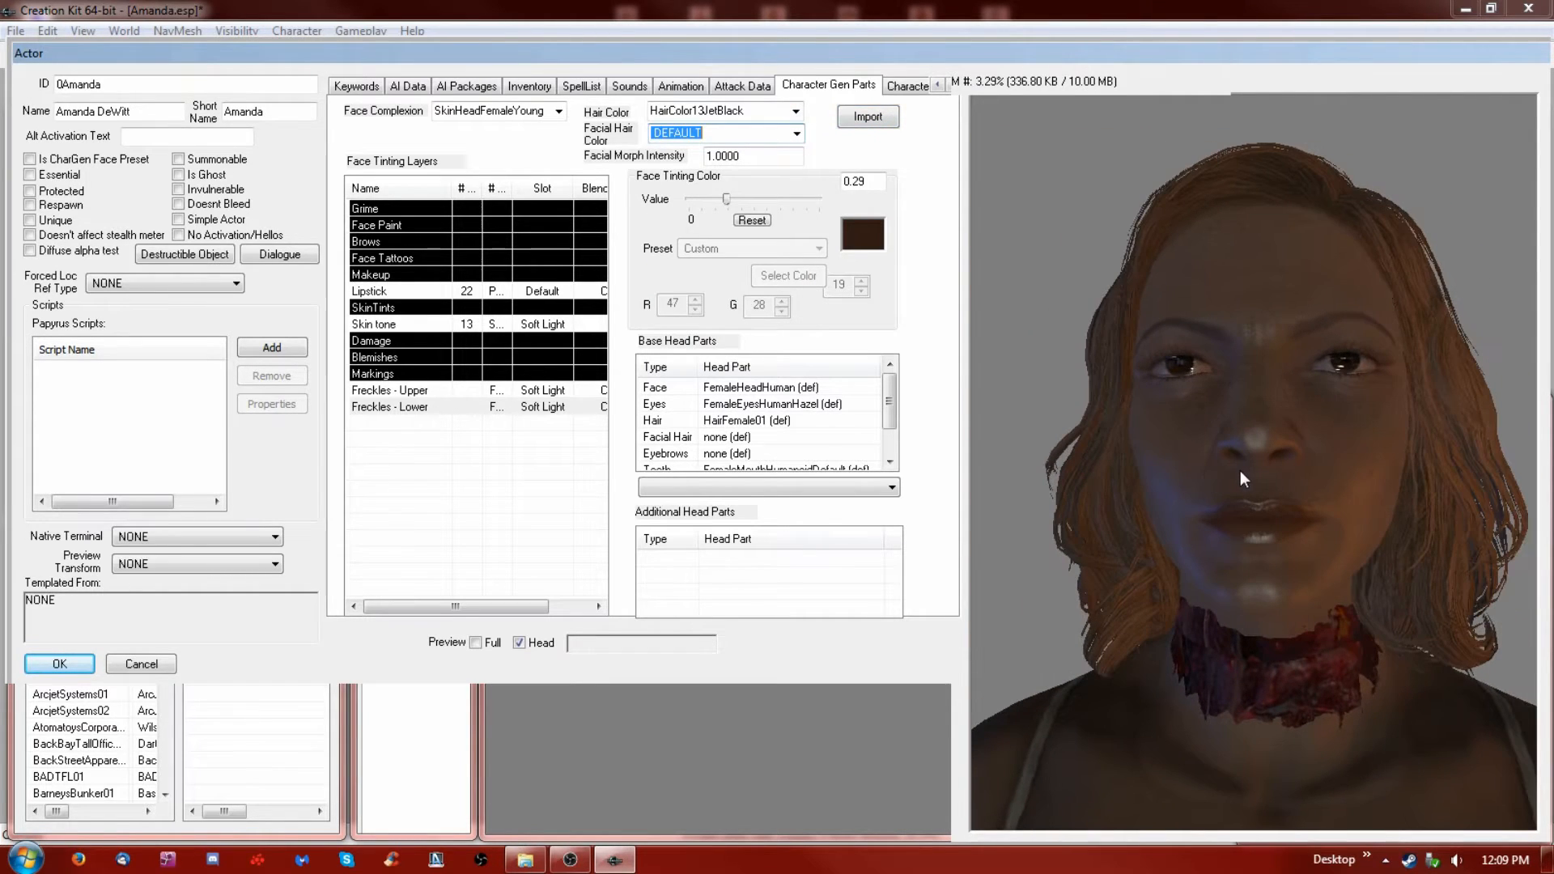
pyautogui.click(520, 643)
pyautogui.moveTo(1236, 551); pyautogui.dragTo(1170, 538)
pyautogui.click(519, 642)
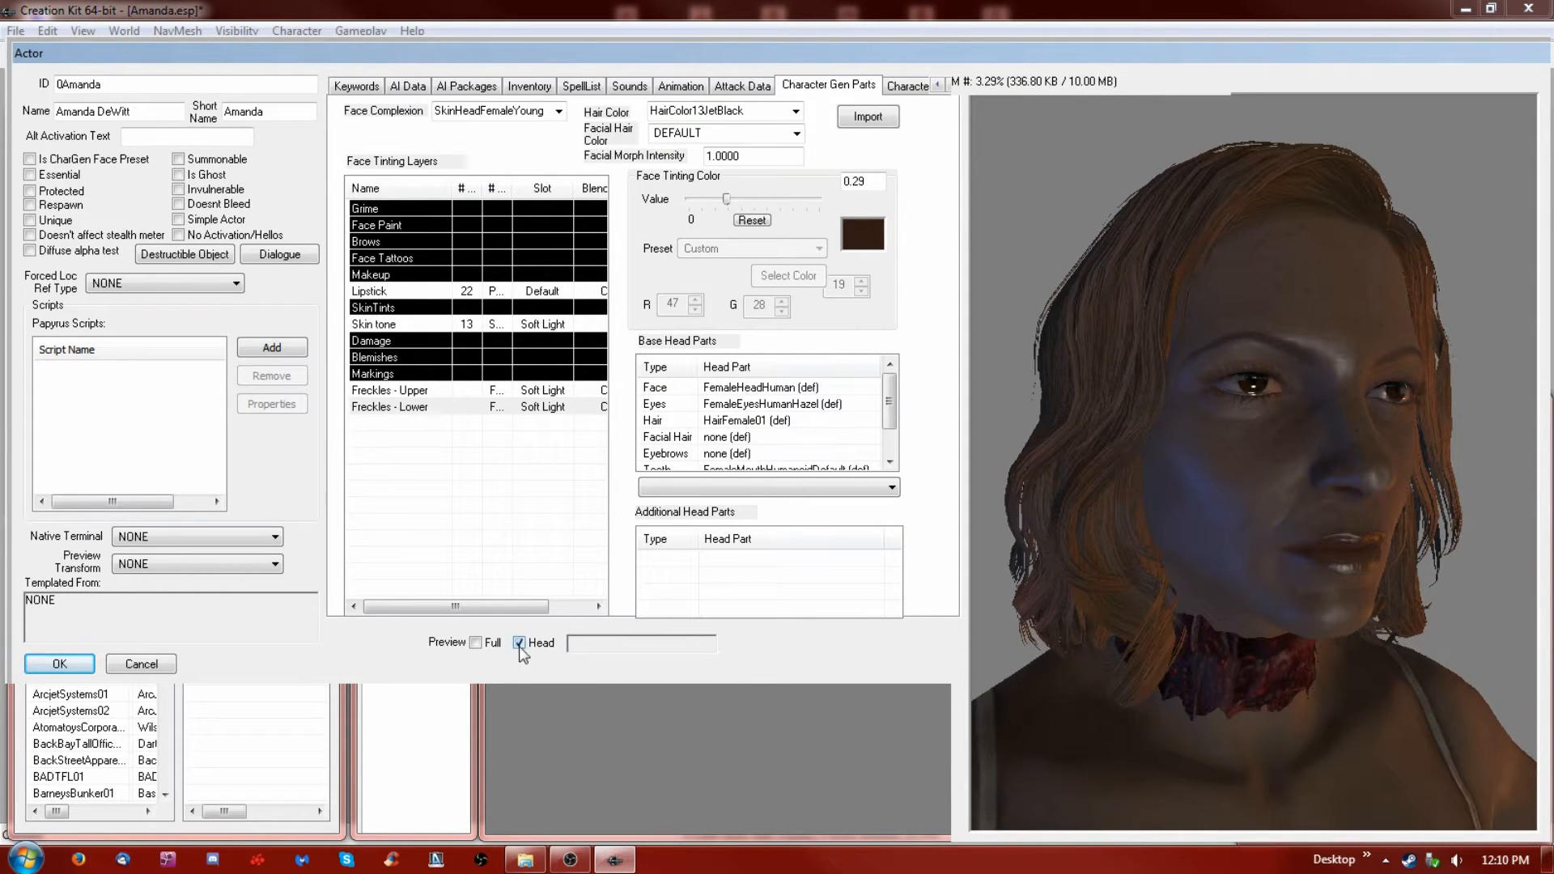
pyautogui.moveTo(1387, 474); pyautogui.dragTo(1276, 470)
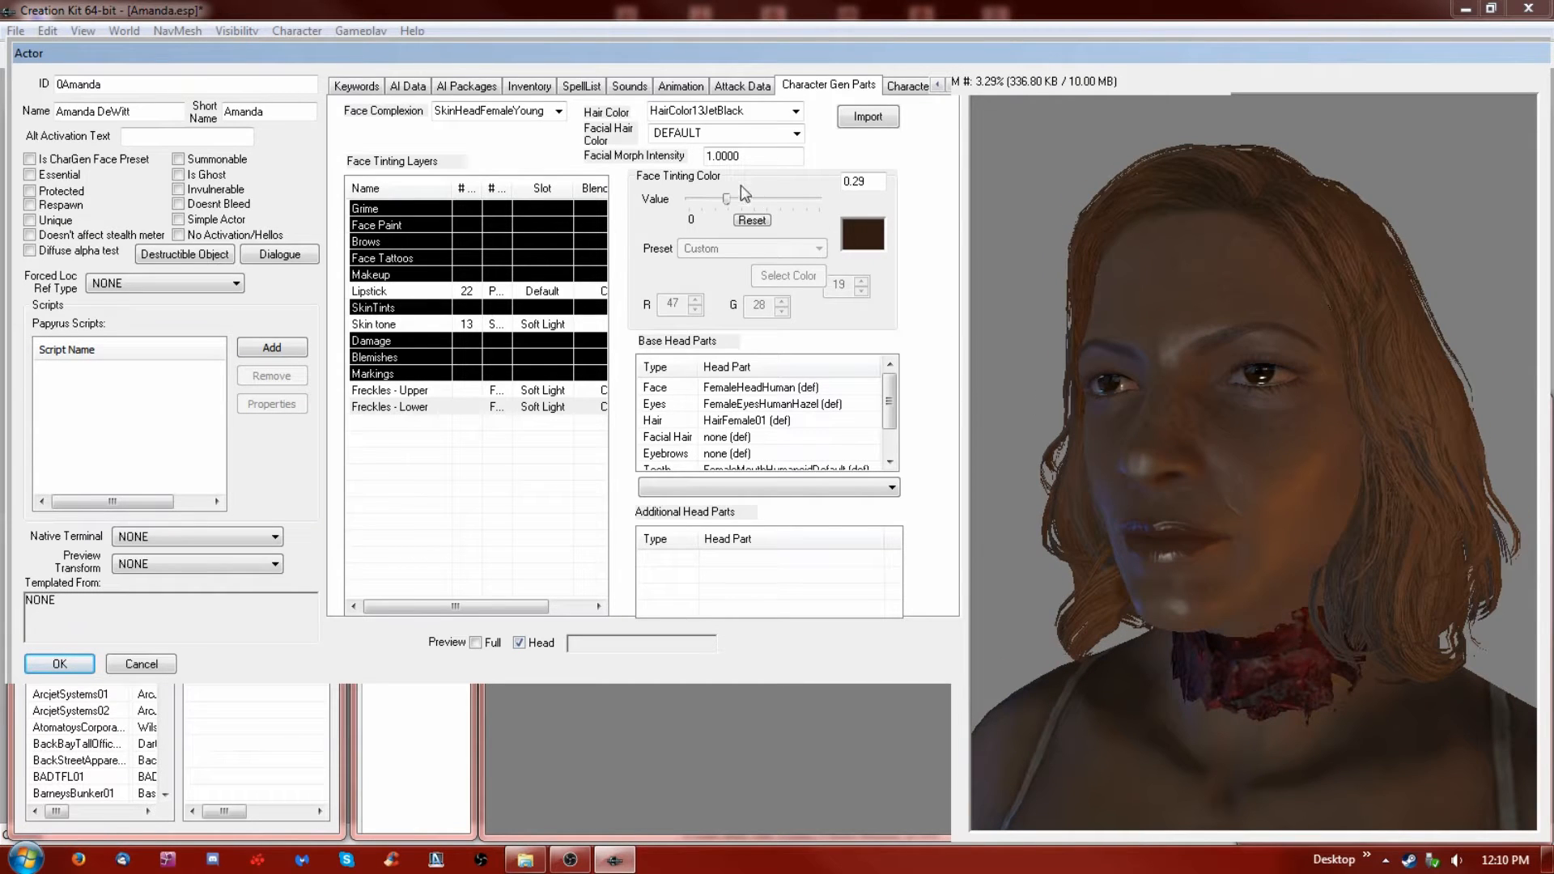
pyautogui.moveTo(1255, 503); pyautogui.dragTo(1301, 427)
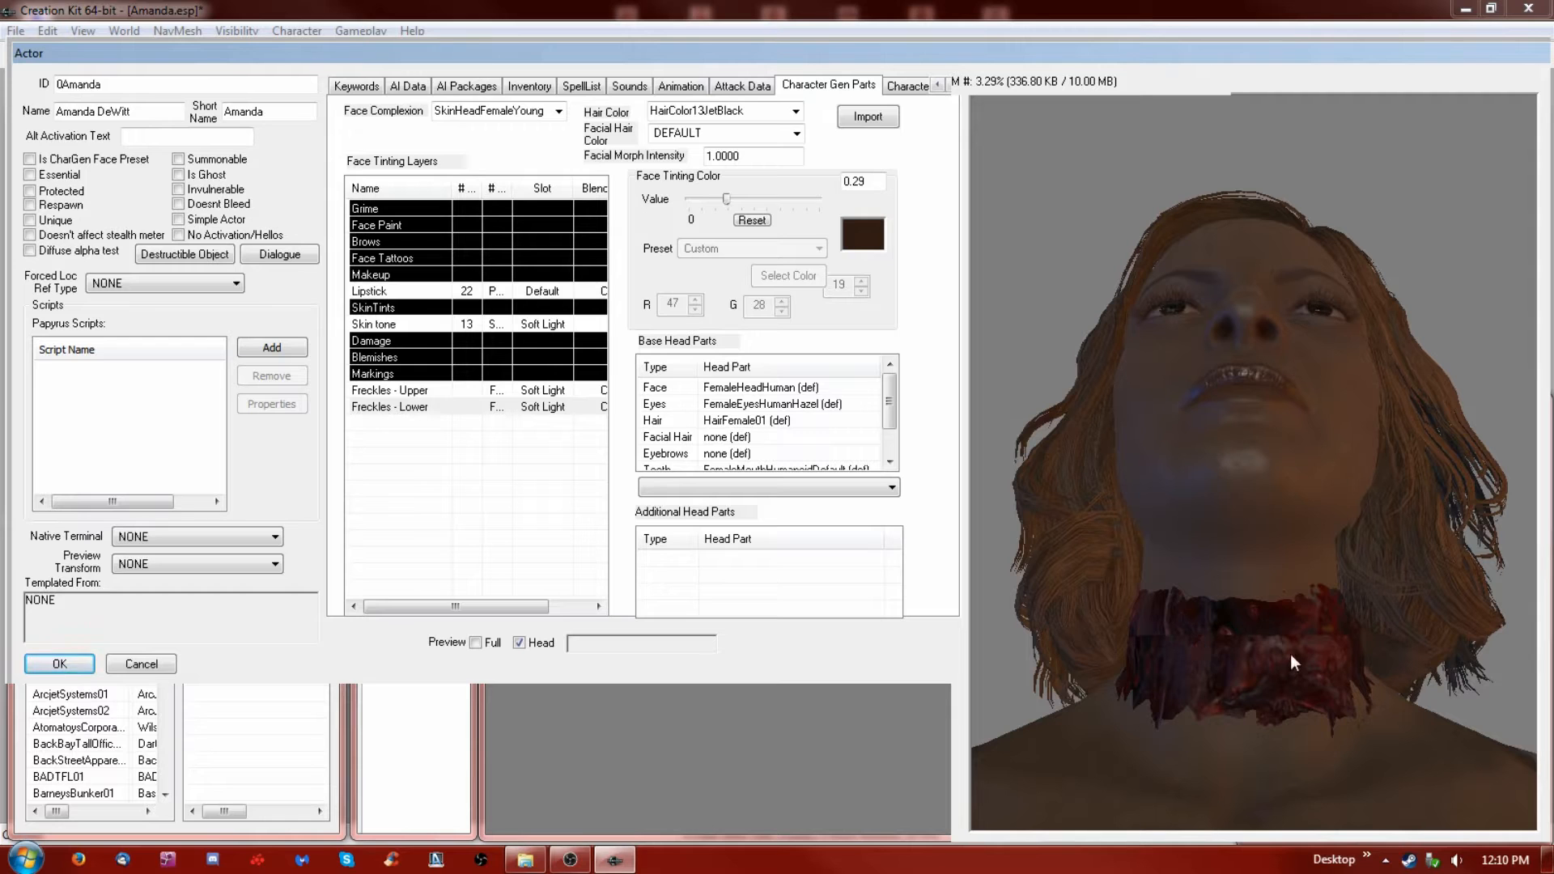
pyautogui.moveTo(1277, 443); pyautogui.dragTo(1256, 603)
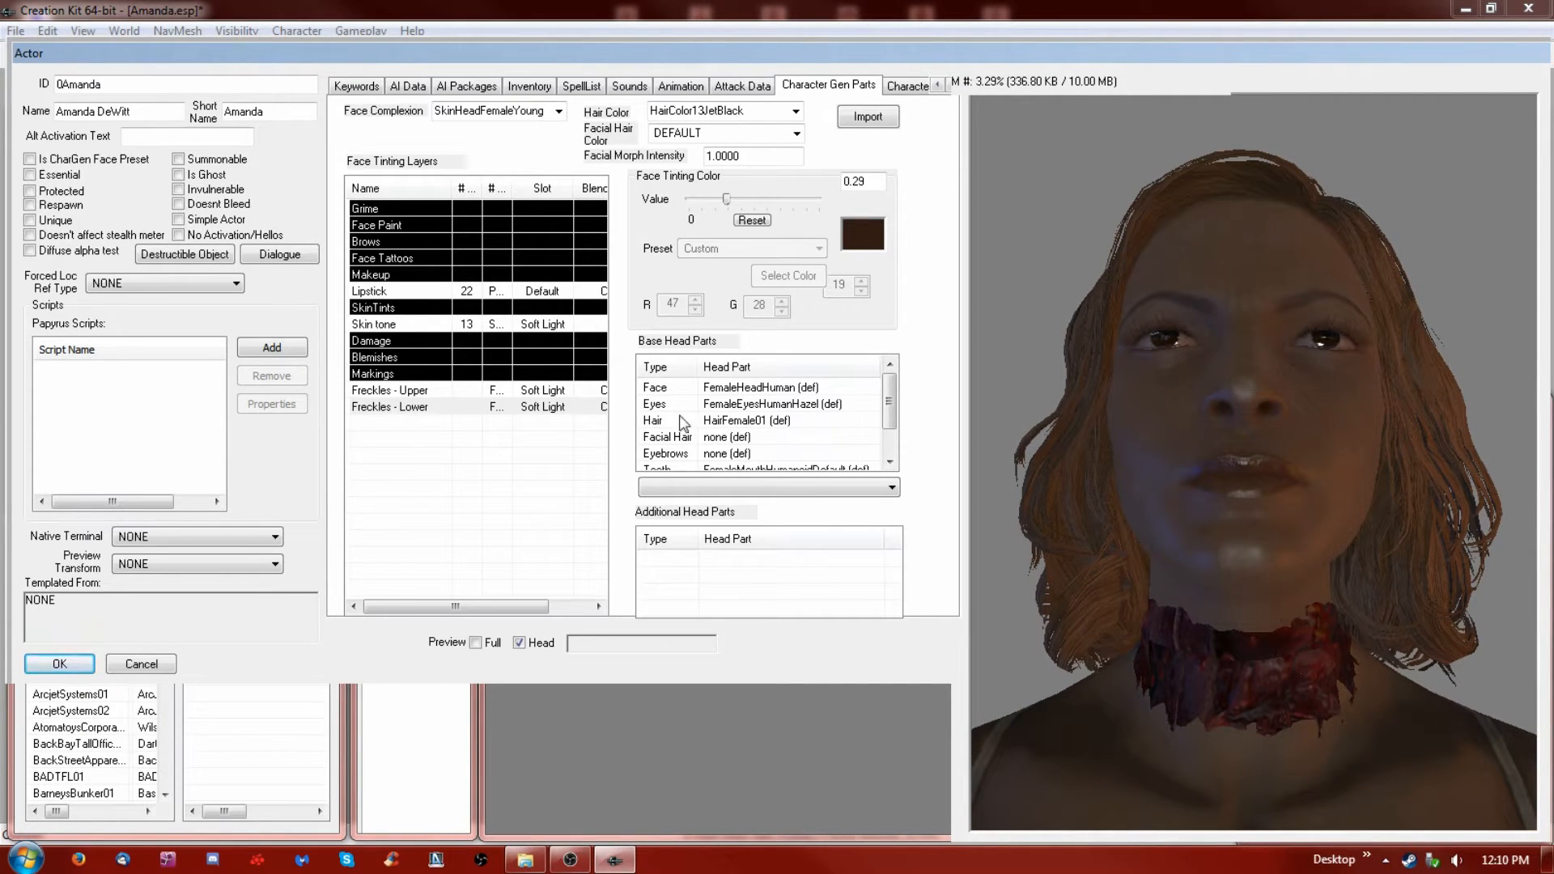
# Try HairFemale35 as the Hair base head part and inspect it on the head
pyautogui.click(751, 422)
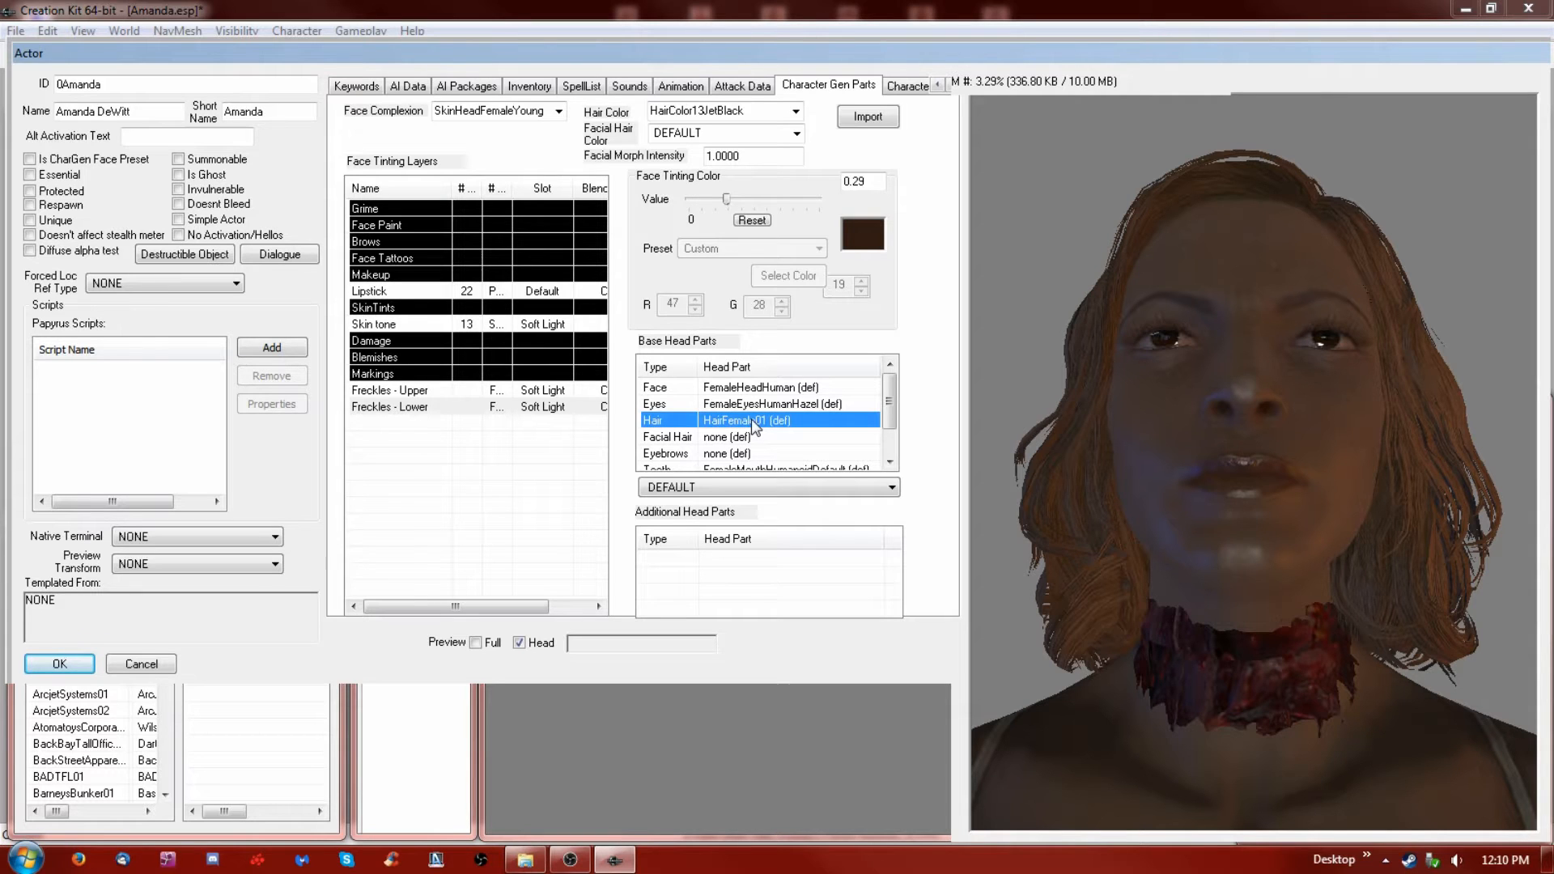
pyautogui.click(751, 484)
pyautogui.click(725, 119)
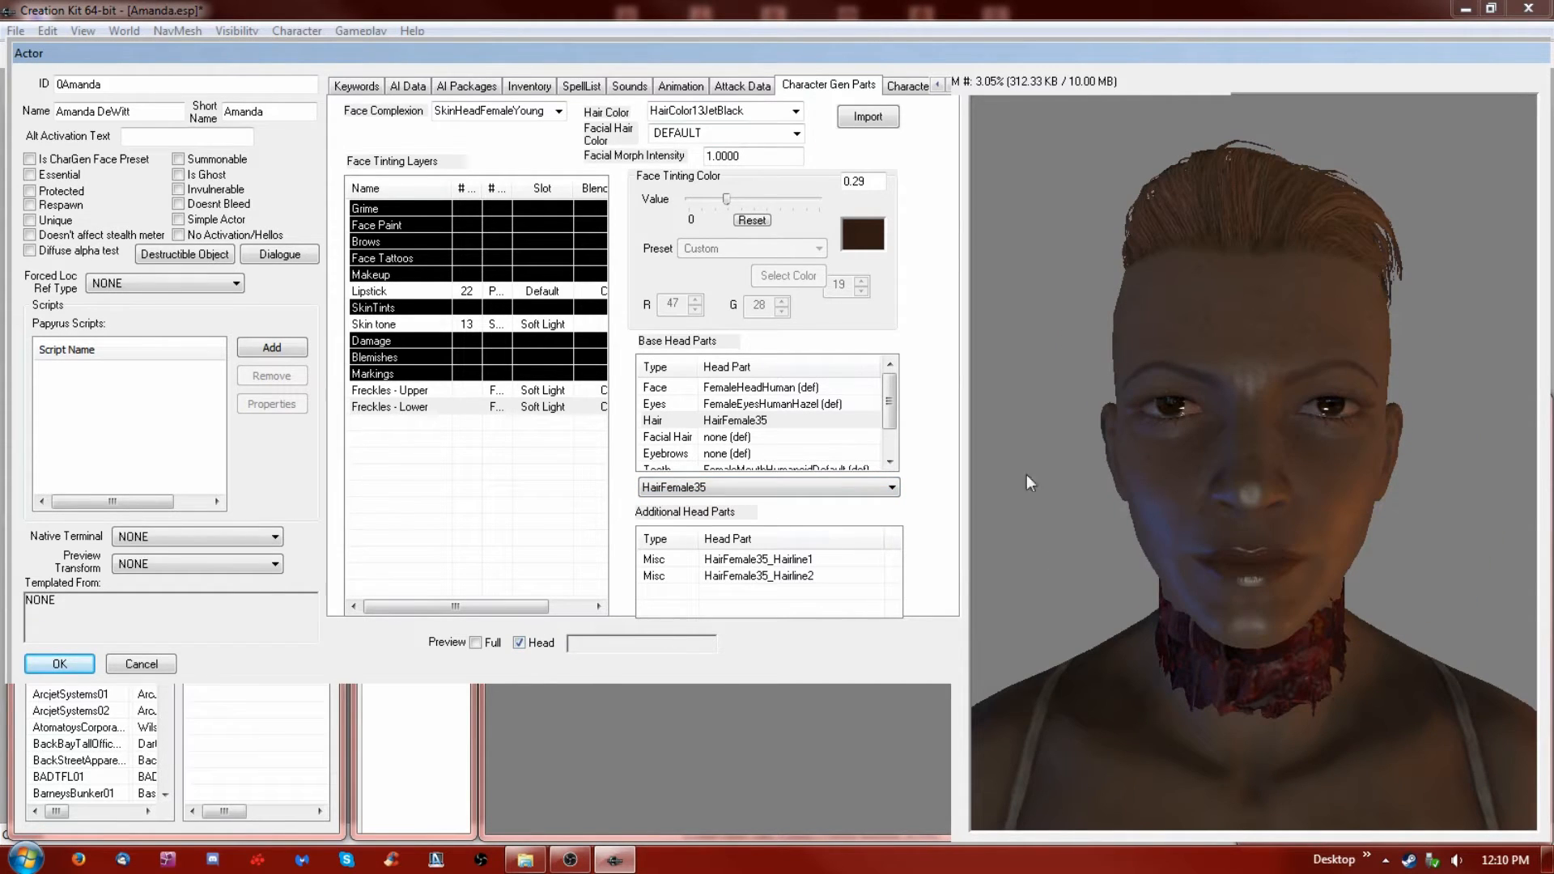
pyautogui.moveTo(1284, 410); pyautogui.dragTo(1243, 466)
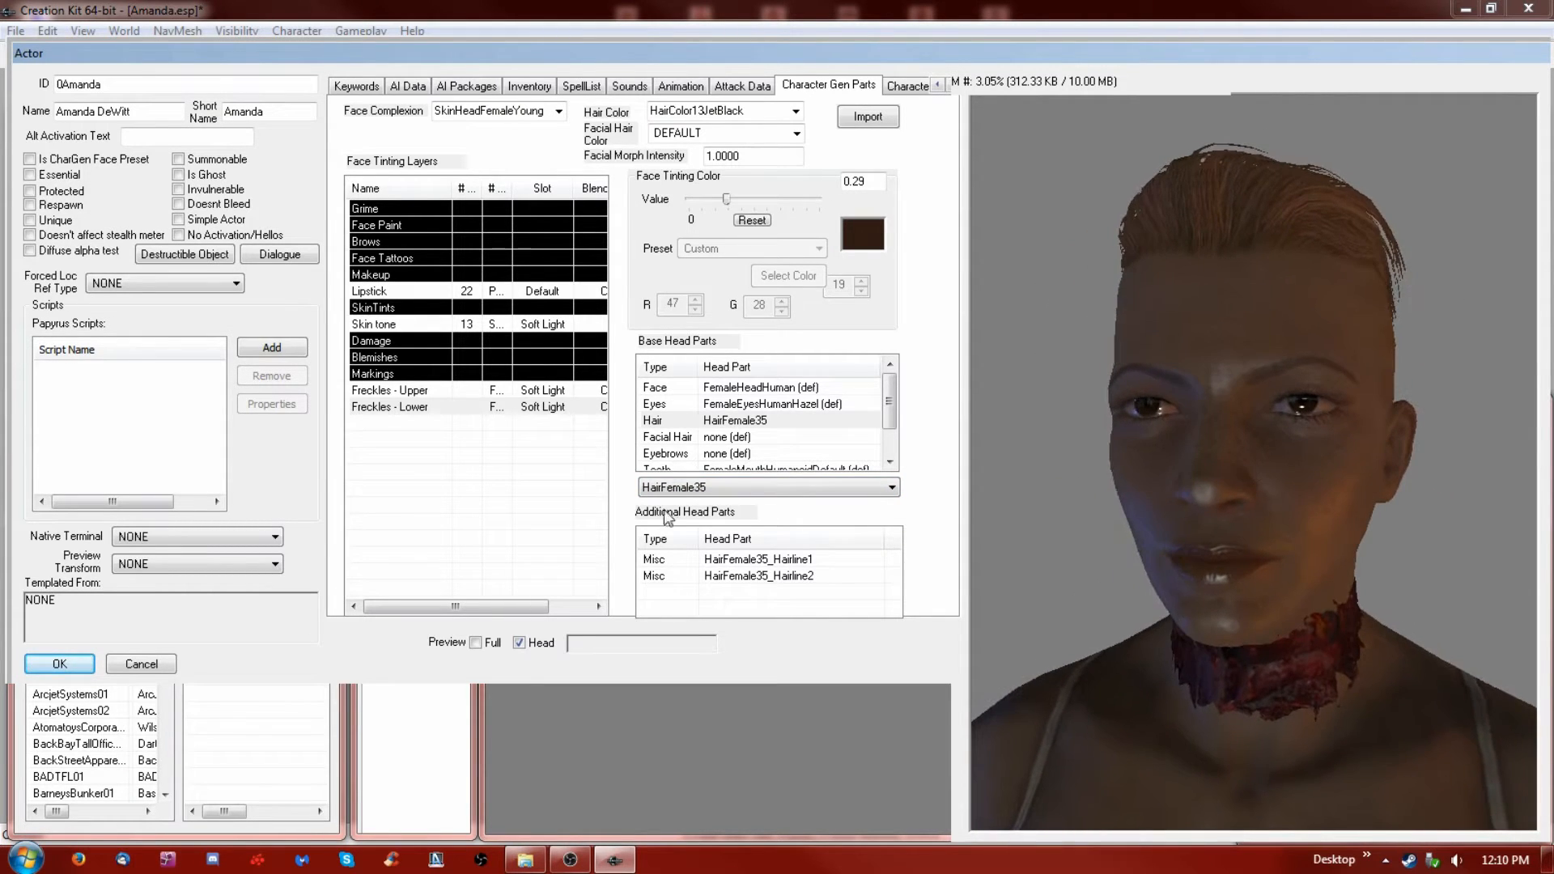
# Try the HairFemale34 and HairFemale33 hairstyles, reloading the head preview for each
pyautogui.click(750, 488)
pyautogui.press('Down')
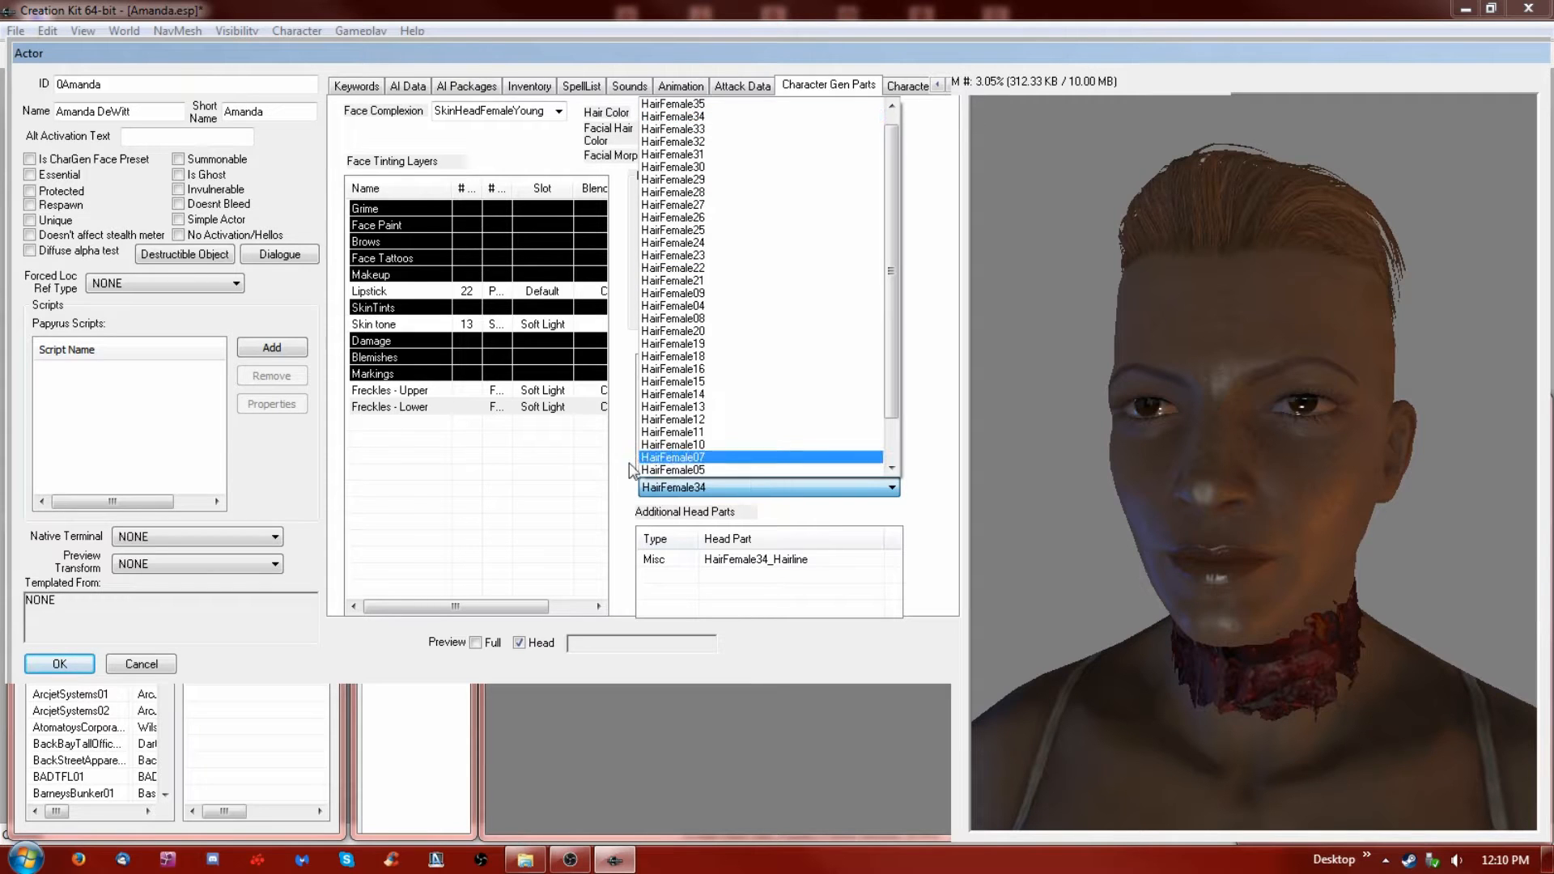
pyautogui.click(548, 621)
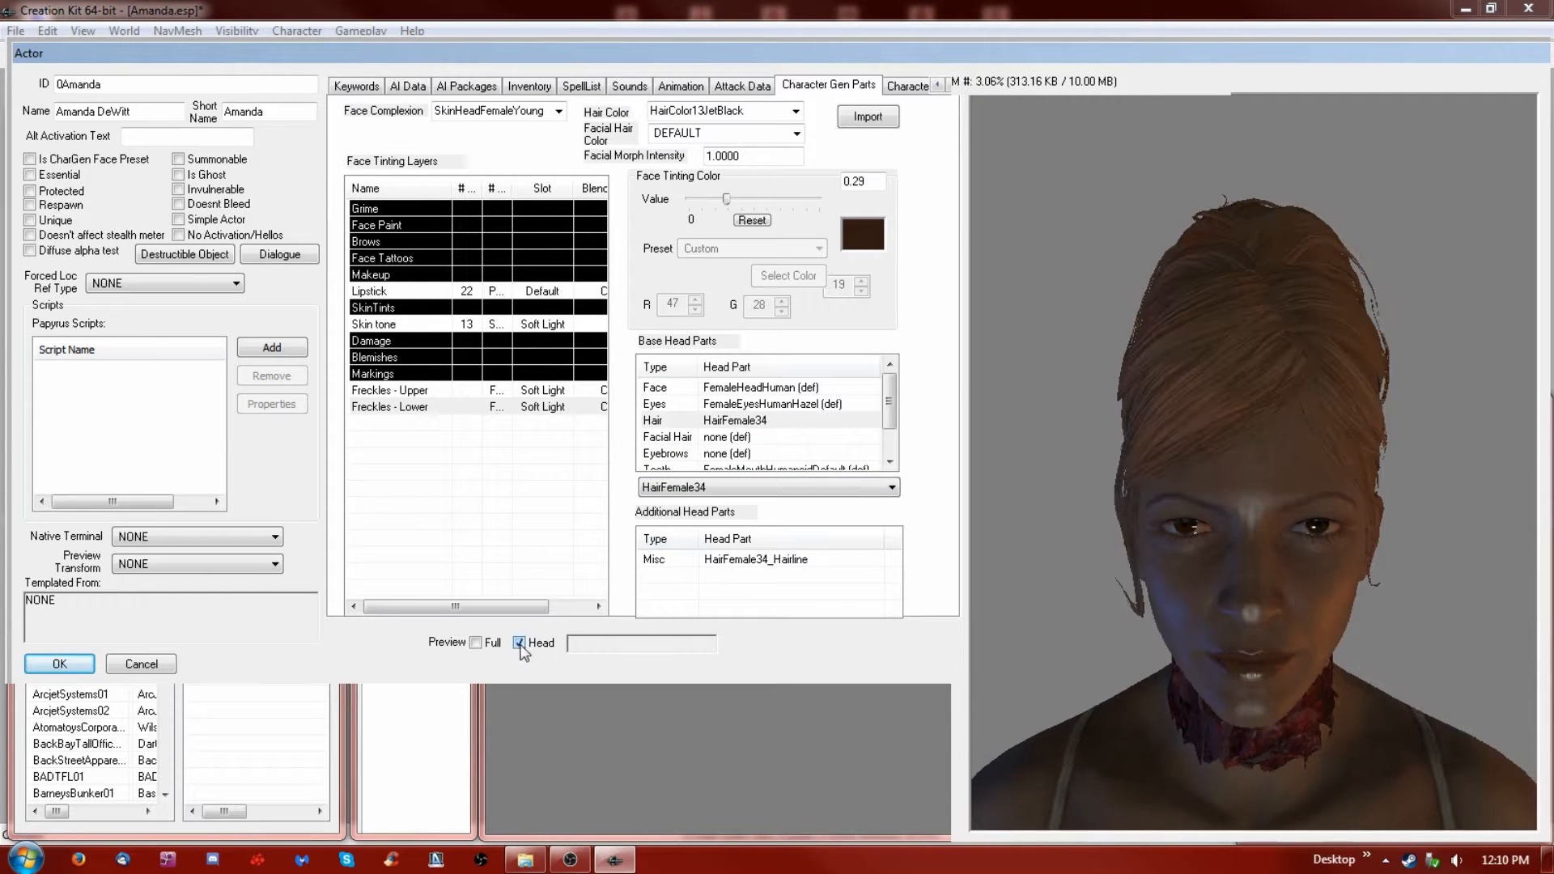
pyautogui.moveTo(1251, 577); pyautogui.dragTo(1284, 551)
pyautogui.click(802, 486)
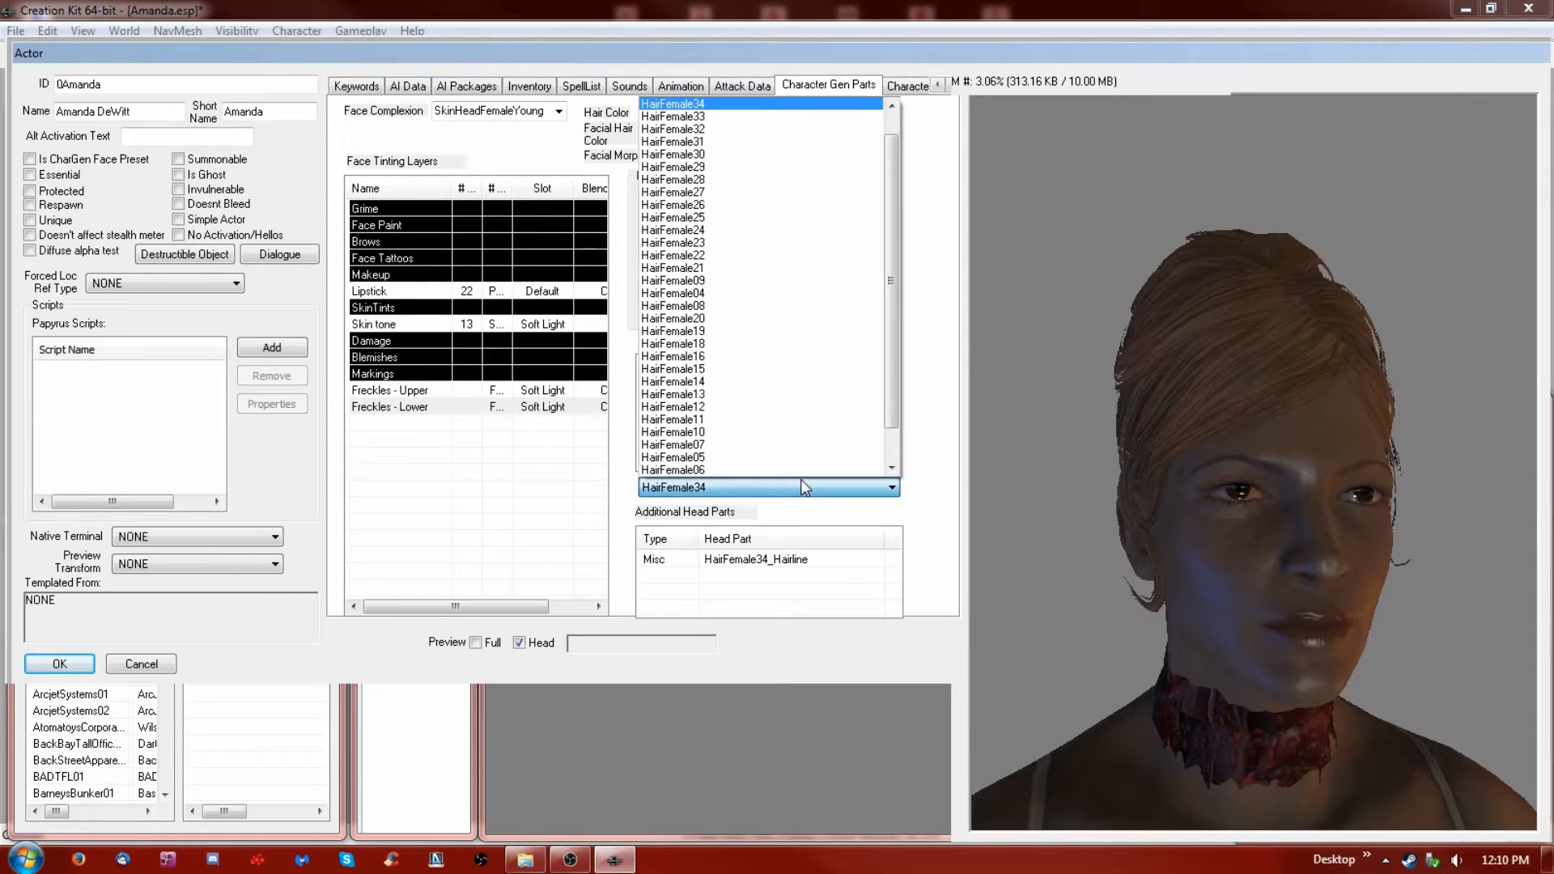
pyautogui.click(733, 117)
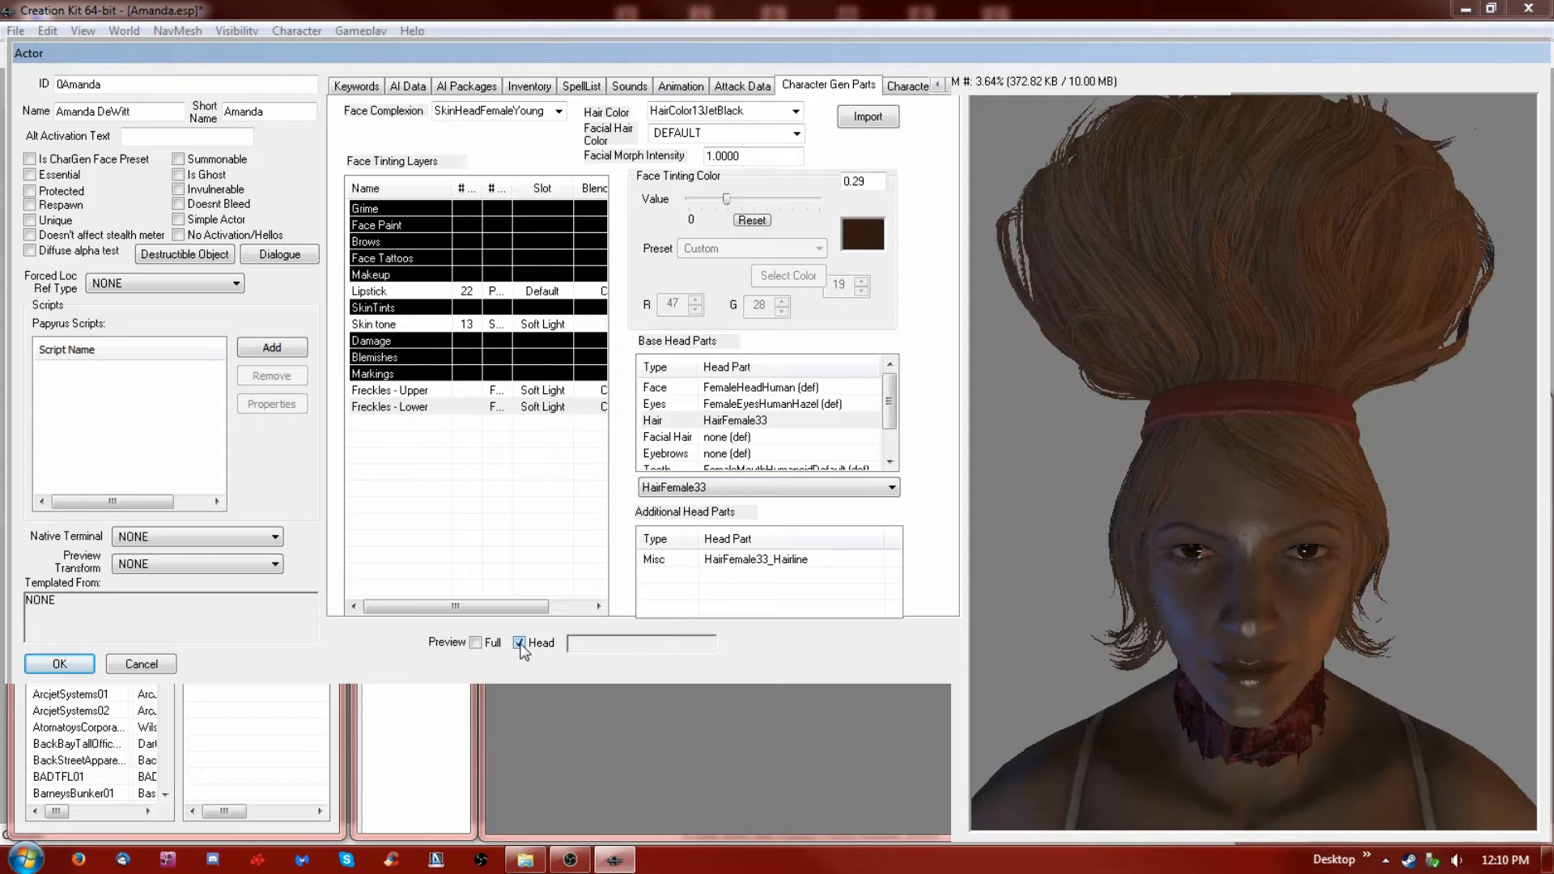
# Change the Hair base head part to HairFemale32 and reload the head preview
pyautogui.click(858, 486)
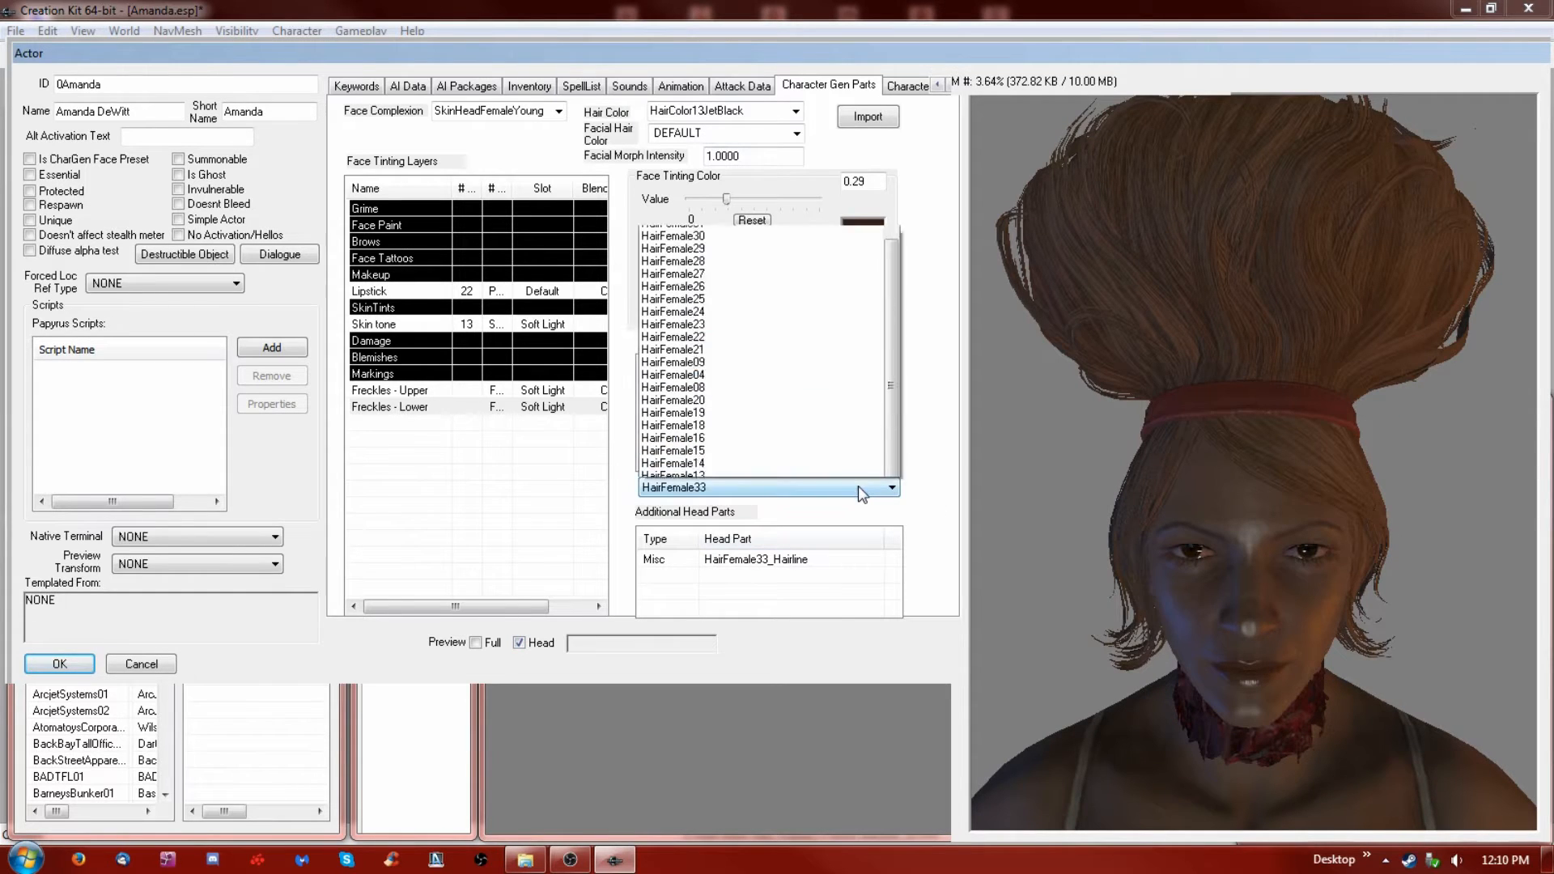
pyautogui.press('Down')
pyautogui.click(431, 494)
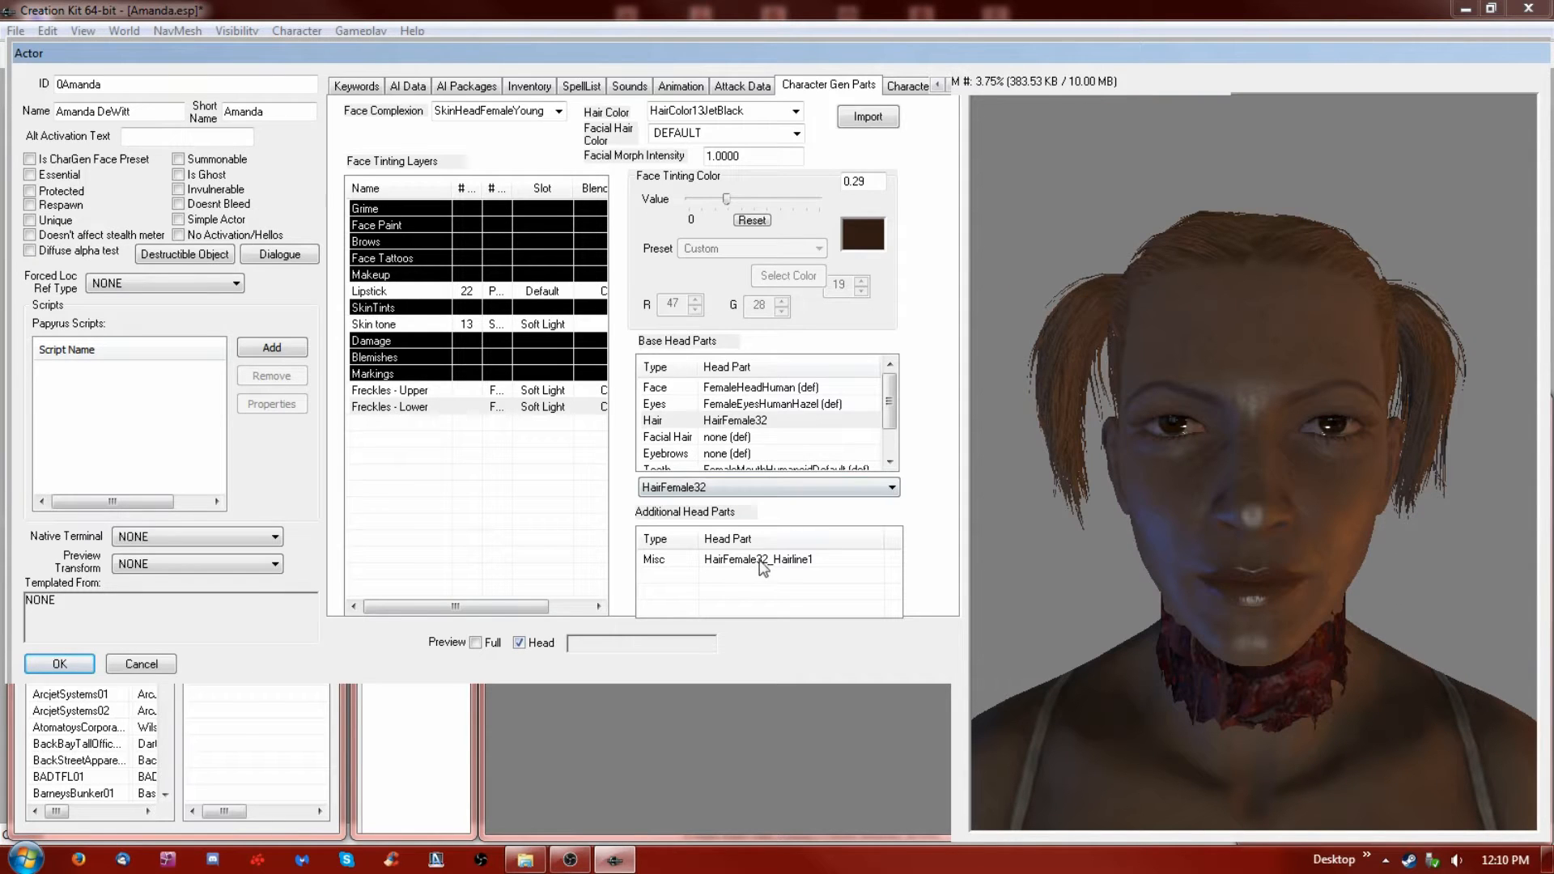
# Try HairFemale31 as the Hair base head part and inspect it on the head
pyautogui.click(773, 490)
pyautogui.press('Down')
pyautogui.click(500, 477)
pyautogui.moveTo(1449, 377); pyautogui.dragTo(1416, 396)
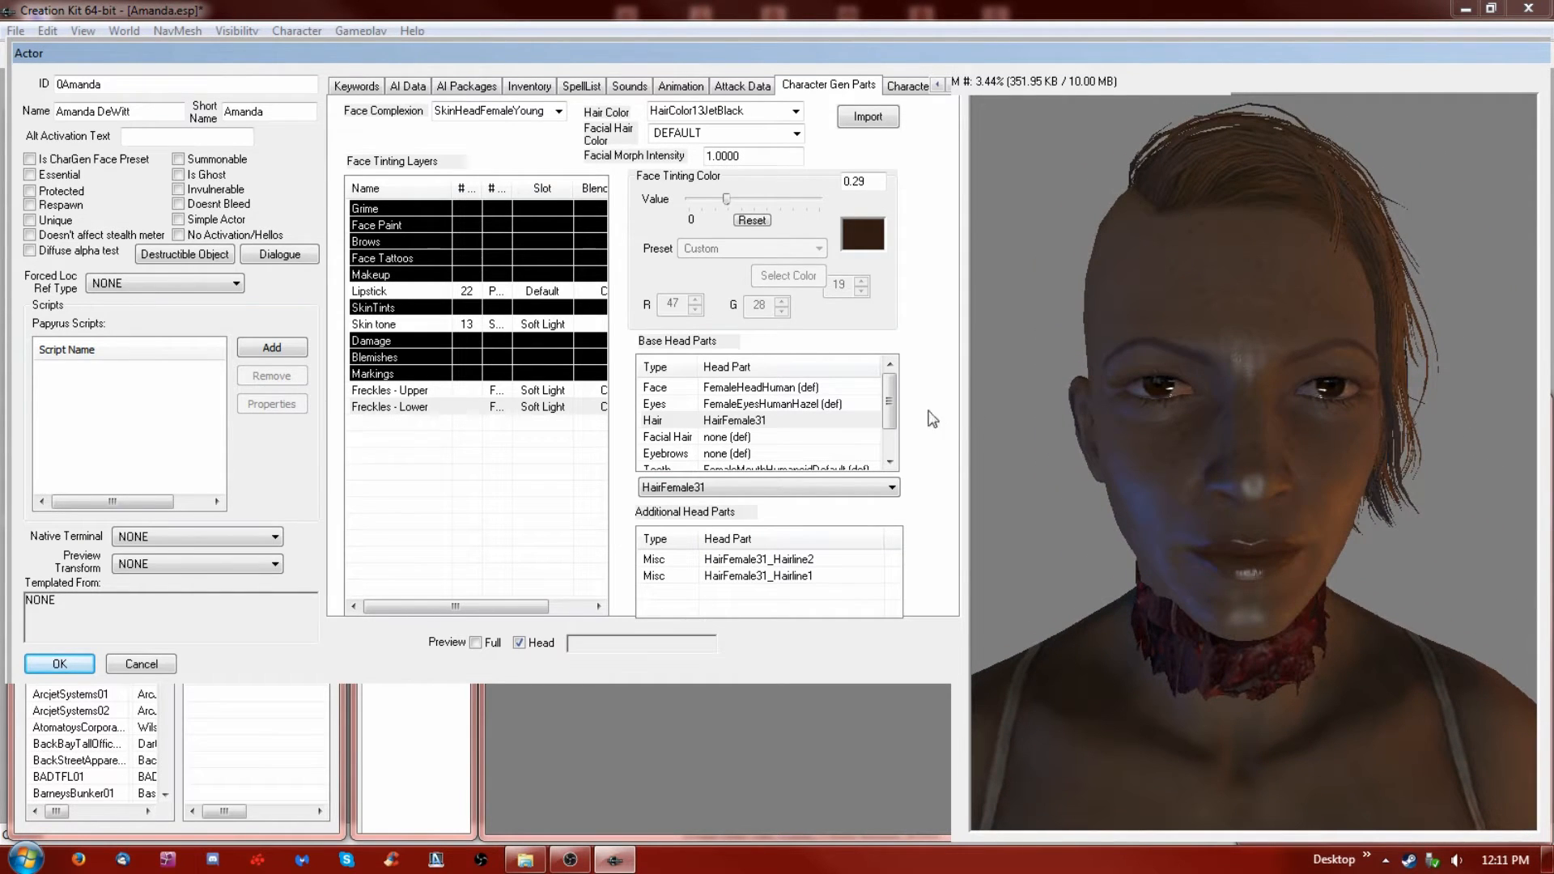
# Try HairFemale01 and HairFemale02 as the Hair head part, then reload the head preview to inspect the result
pyautogui.click(742, 424)
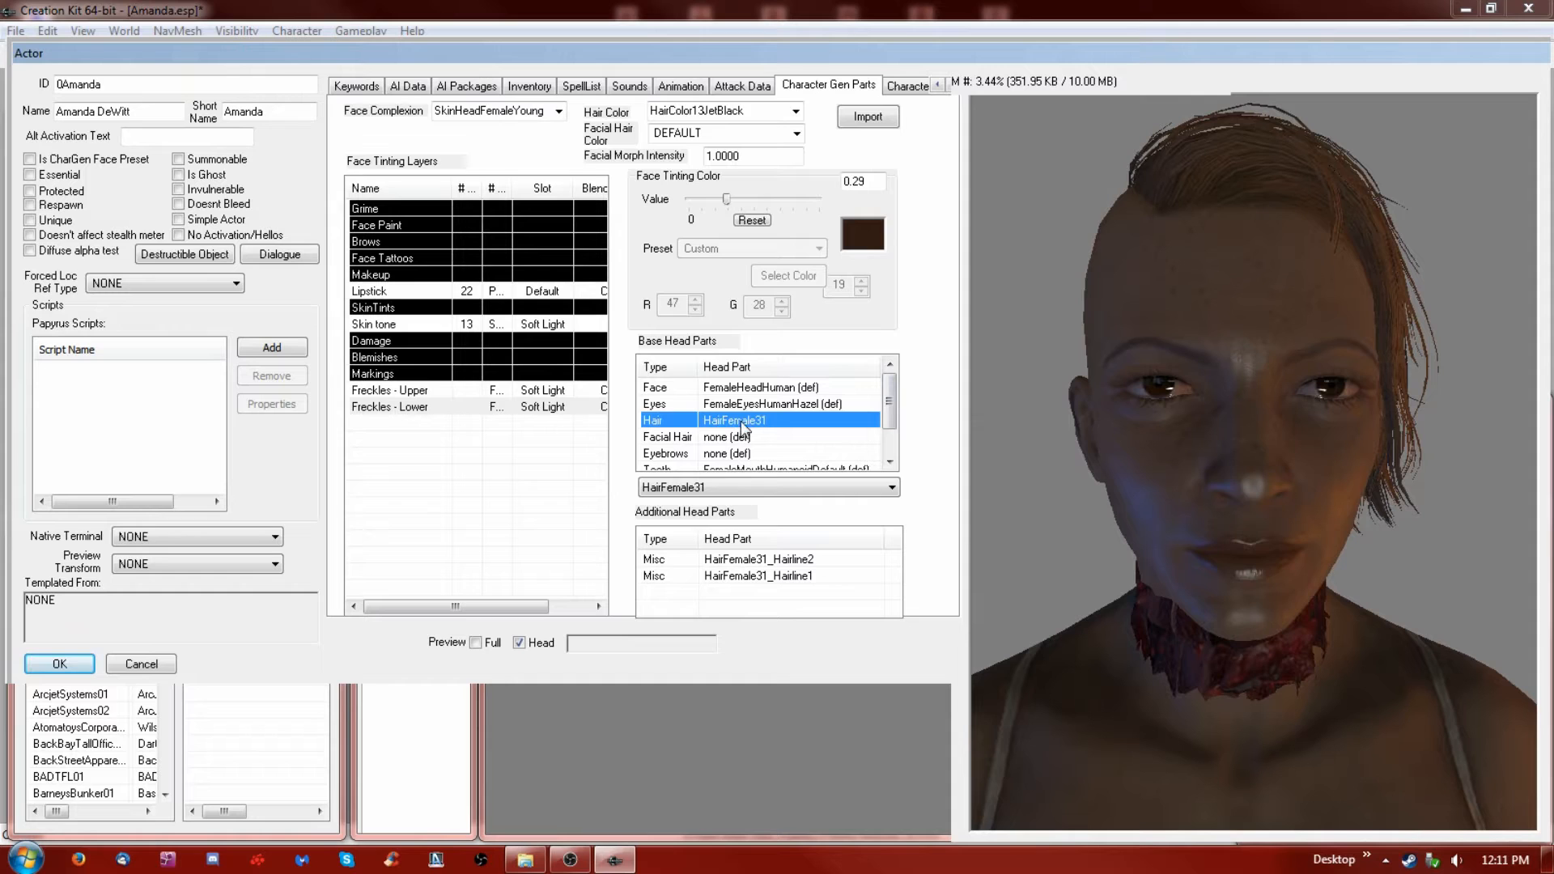
pyautogui.click(807, 486)
pyautogui.click(742, 476)
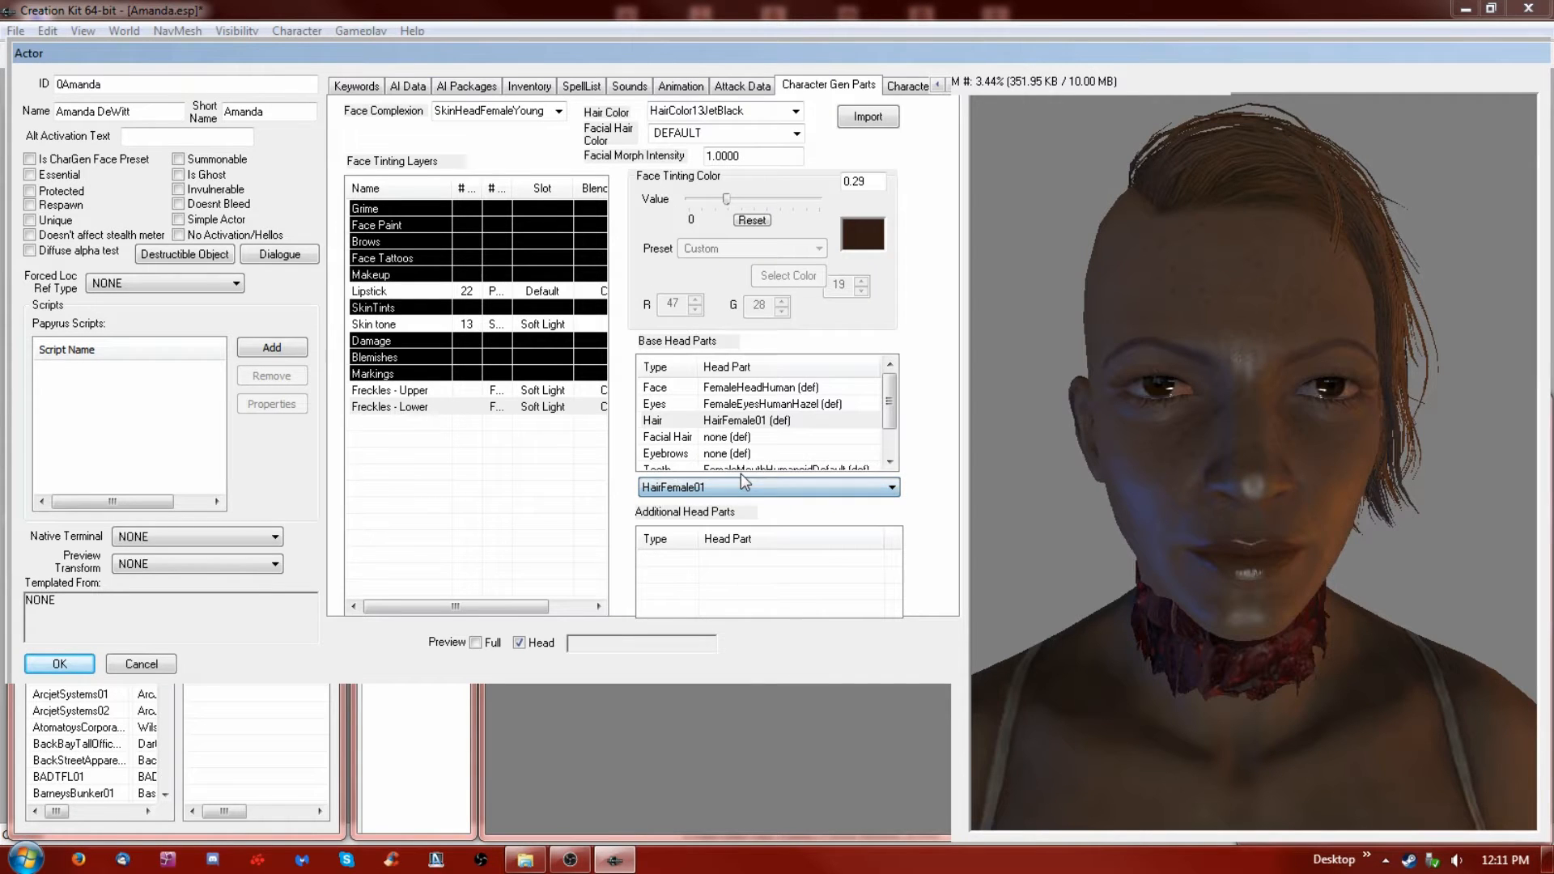
pyautogui.click(818, 488)
pyautogui.click(804, 462)
pyautogui.click(522, 648)
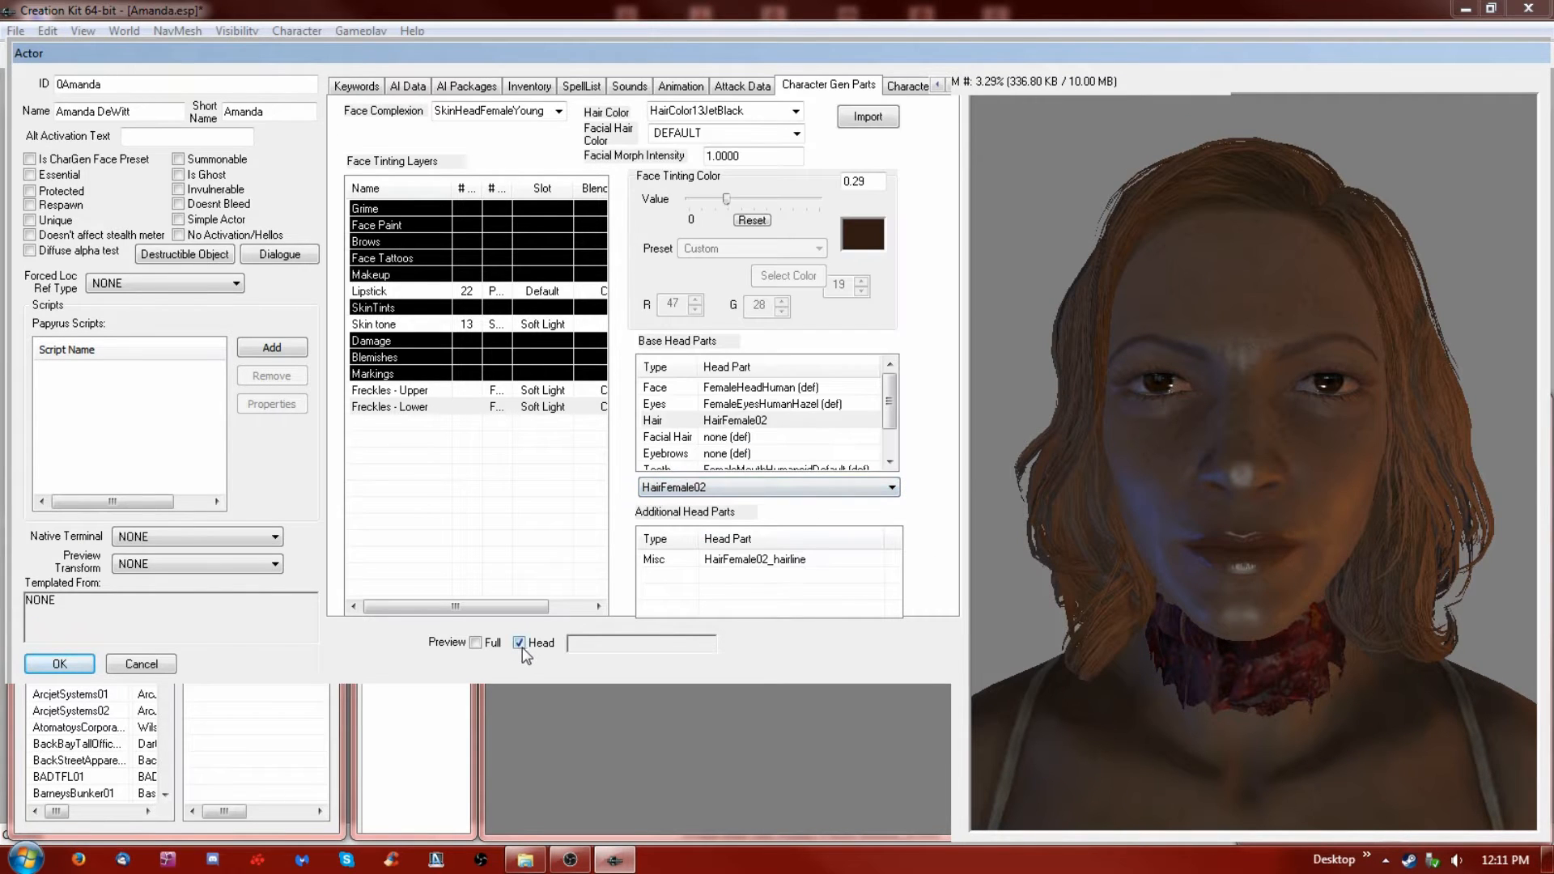
pyautogui.click(523, 647)
pyautogui.moveTo(1248, 400)
pyautogui.mouseDown()
pyautogui.moveTo(1063, 404)
pyautogui.moveTo(1265, 405)
pyautogui.moveTo(1223, 403)
pyautogui.mouseUp()
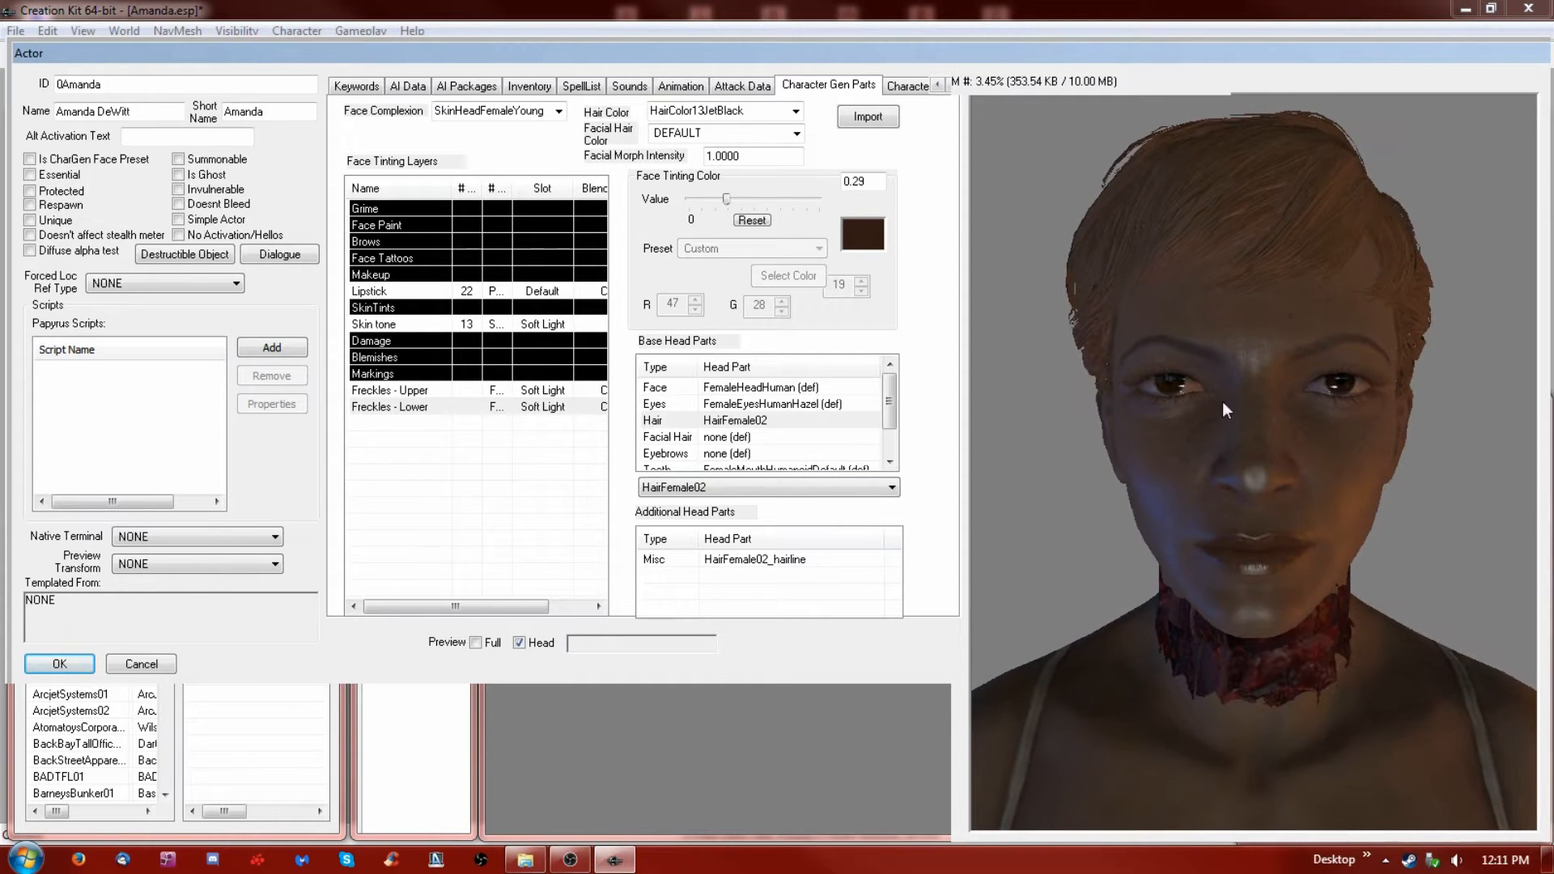
# Try the HairFemale03 and HairFemale06 hairstyles, reloading the head preview for each
pyautogui.click(769, 421)
pyautogui.click(814, 484)
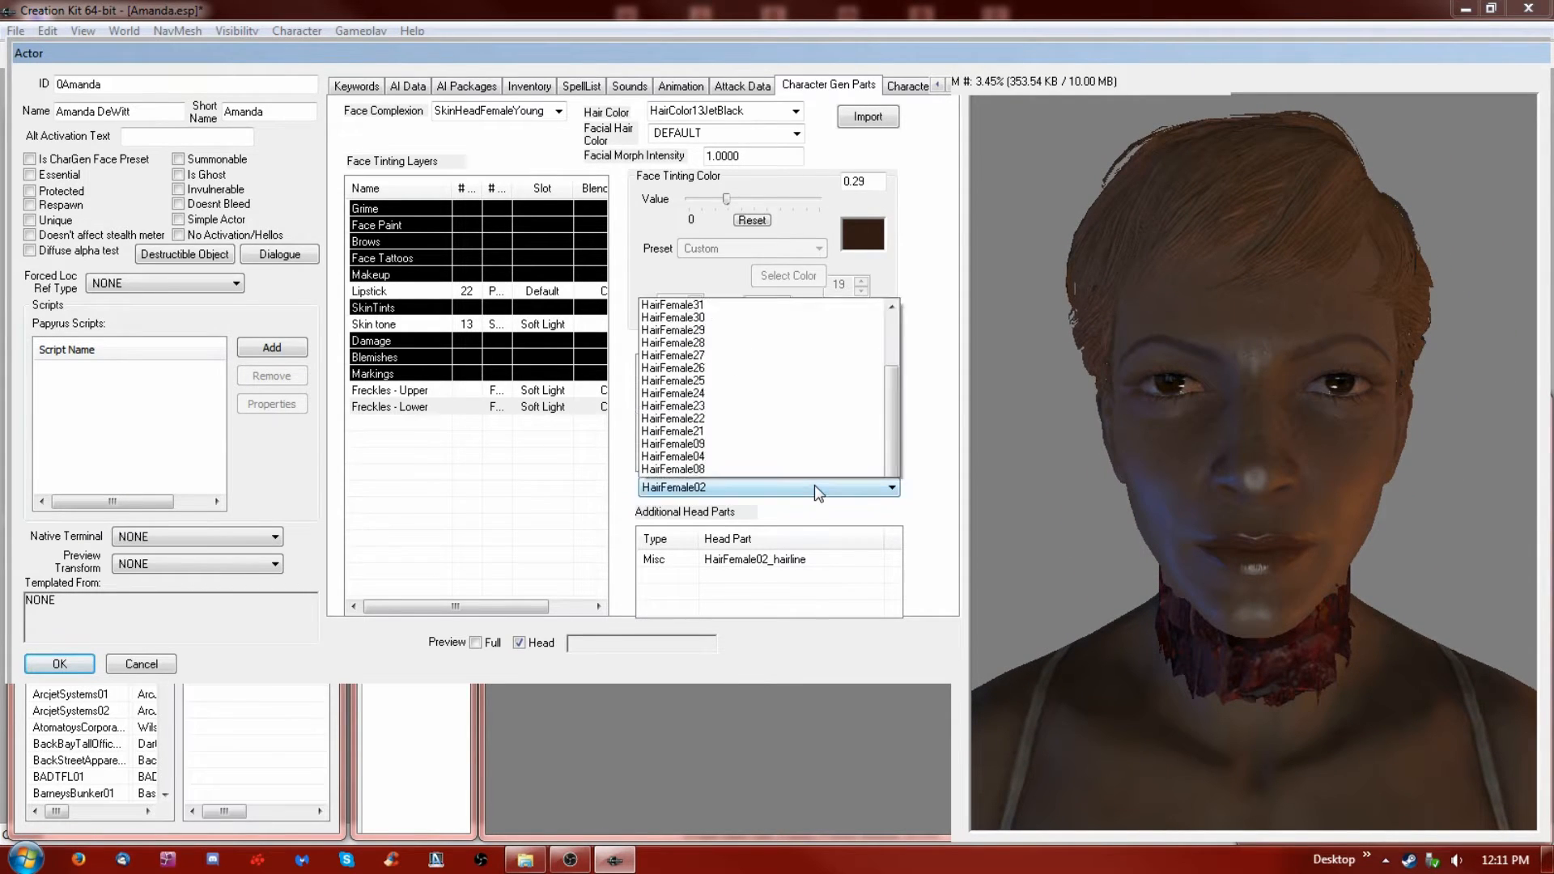
pyautogui.click(790, 446)
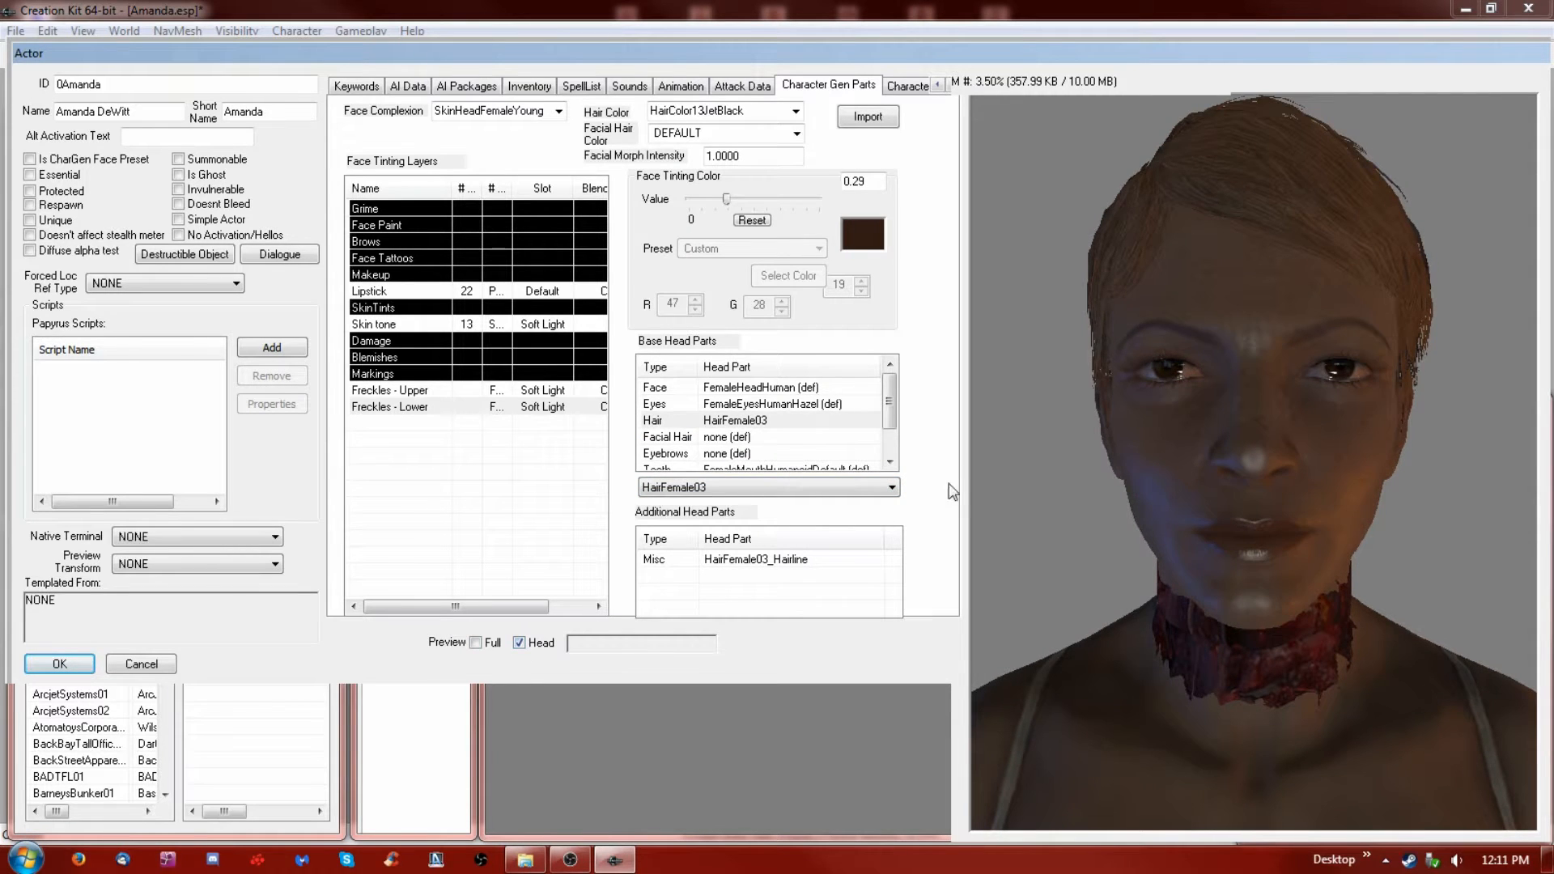
pyautogui.moveTo(1334, 475)
pyautogui.mouseDown()
pyautogui.moveTo(1167, 484)
pyautogui.moveTo(1328, 479)
pyautogui.mouseUp()
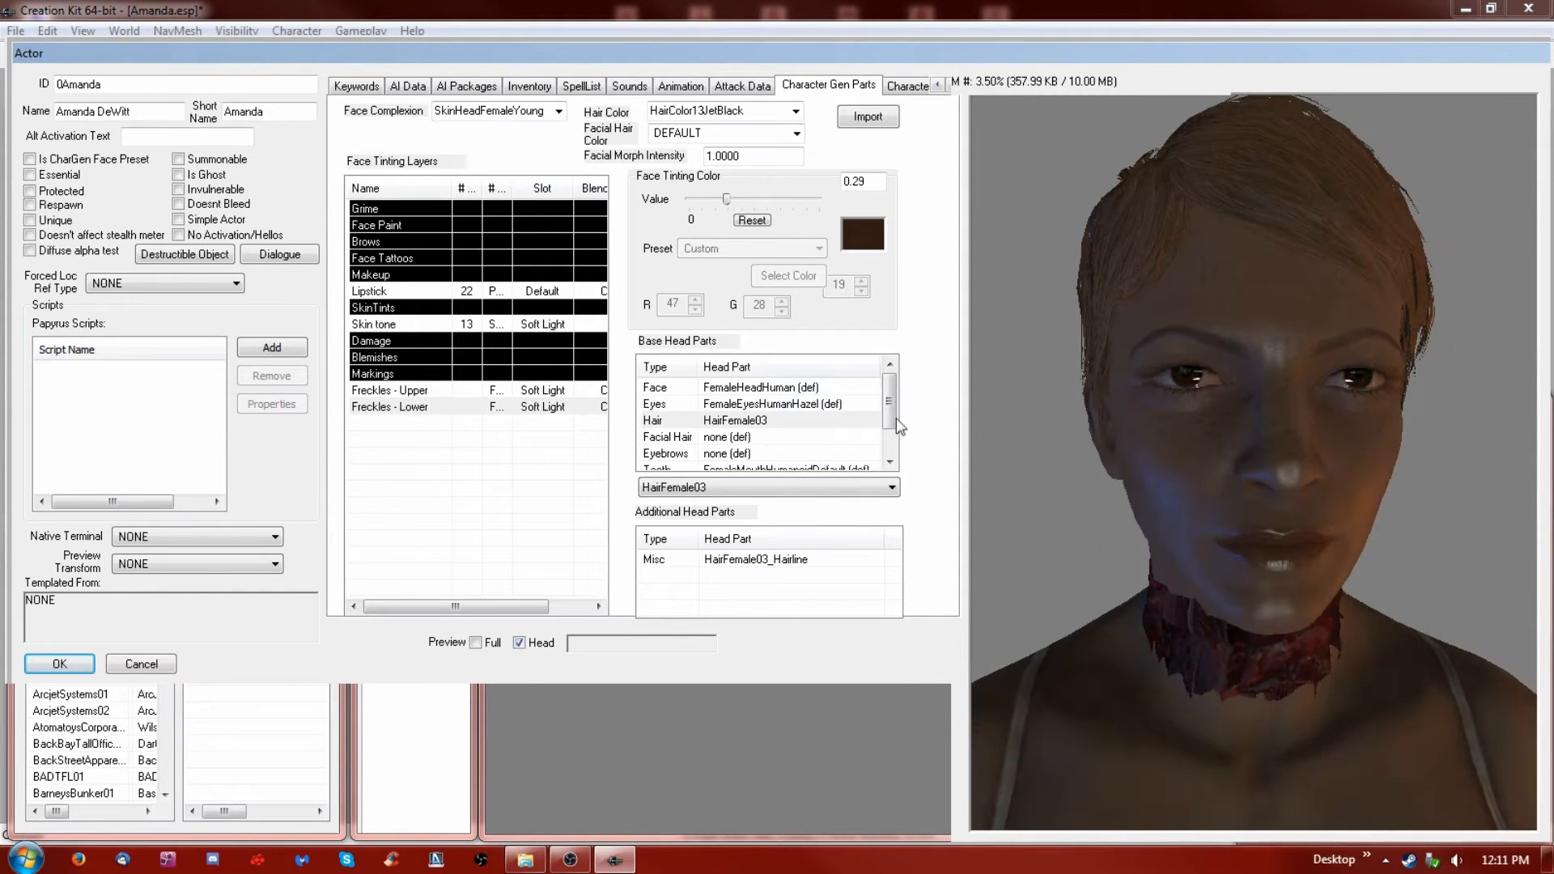
pyautogui.click(809, 488)
pyautogui.press('Up')
pyautogui.click(809, 487)
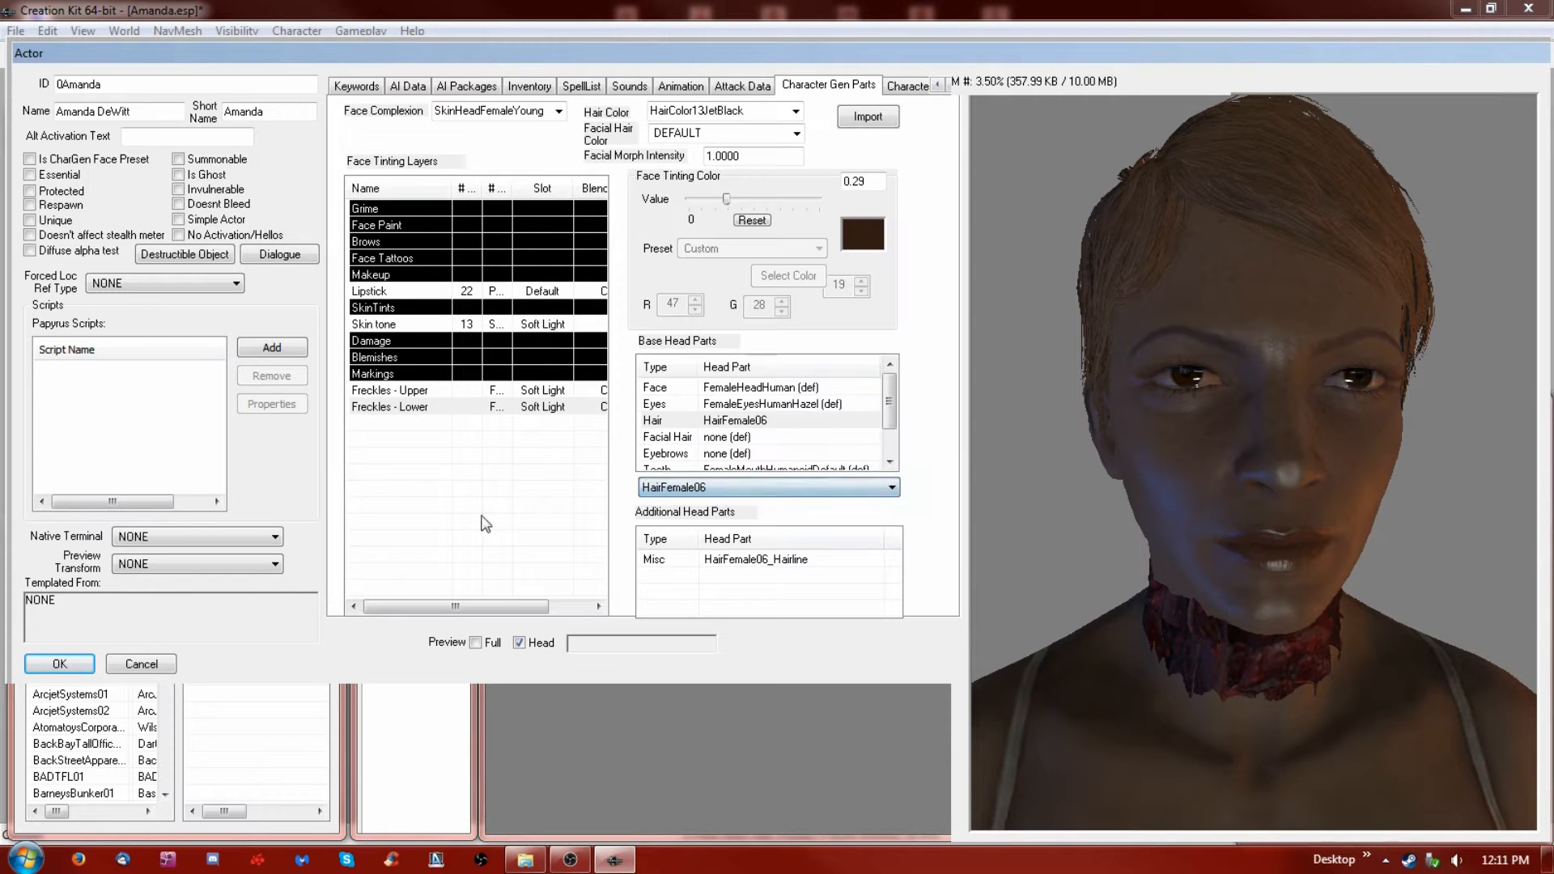
pyautogui.click(525, 640)
pyautogui.moveTo(1231, 585); pyautogui.dragTo(1303, 571)
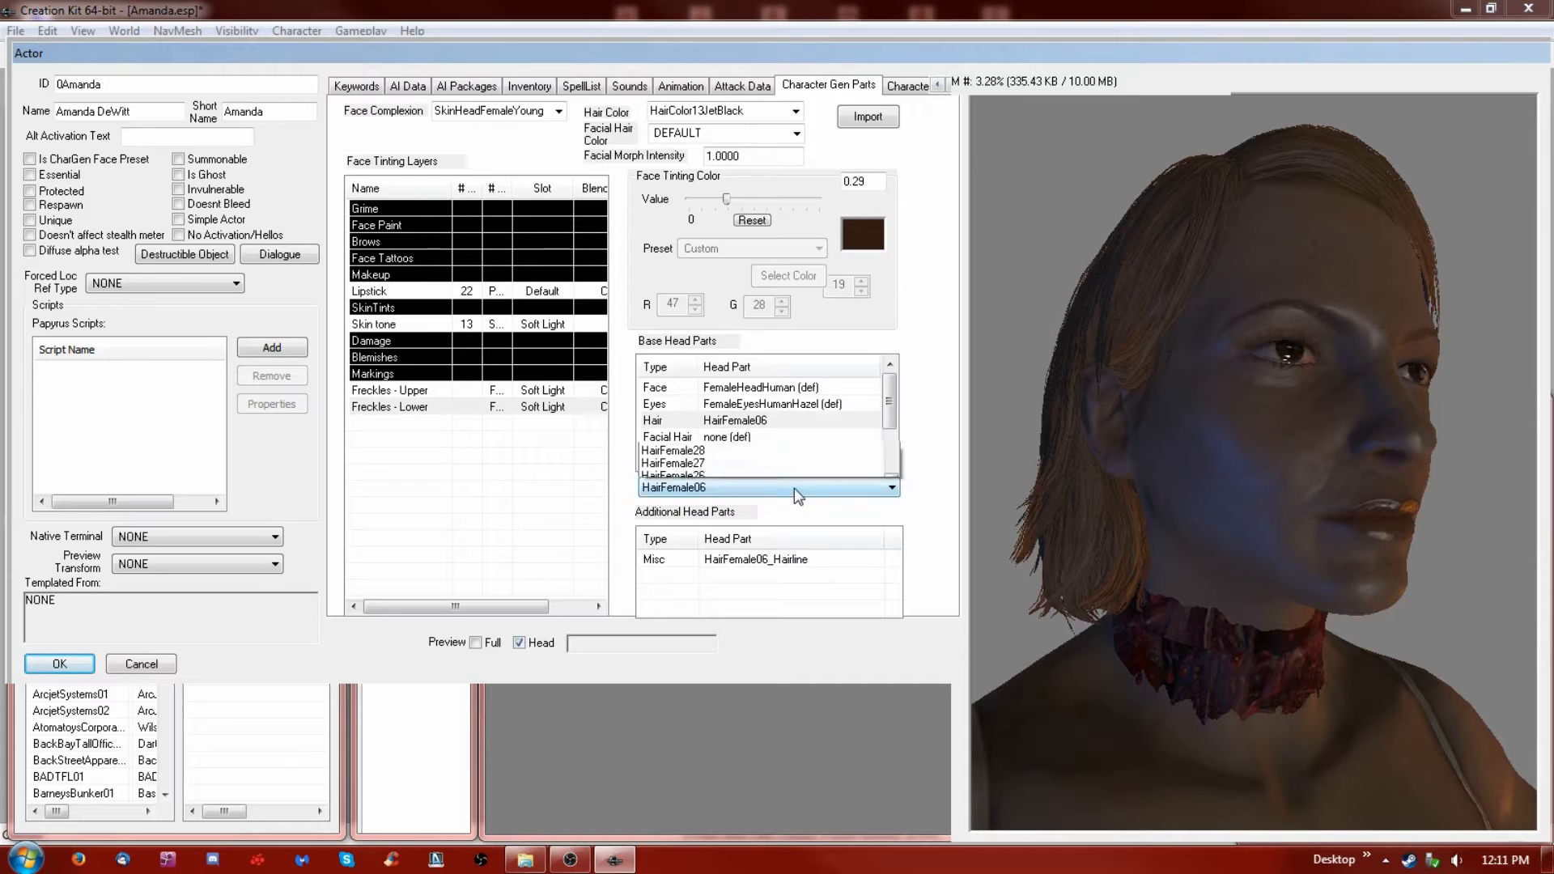
# Try the HairFemale05 and HairFemale07 hairstyles, reloading the head preview for each
pyautogui.click(794, 488)
pyautogui.press('Up')
pyautogui.press('Return')
pyautogui.click(521, 642)
pyautogui.moveTo(1295, 578); pyautogui.dragTo(1329, 582)
pyautogui.click(827, 489)
pyautogui.press('Up')
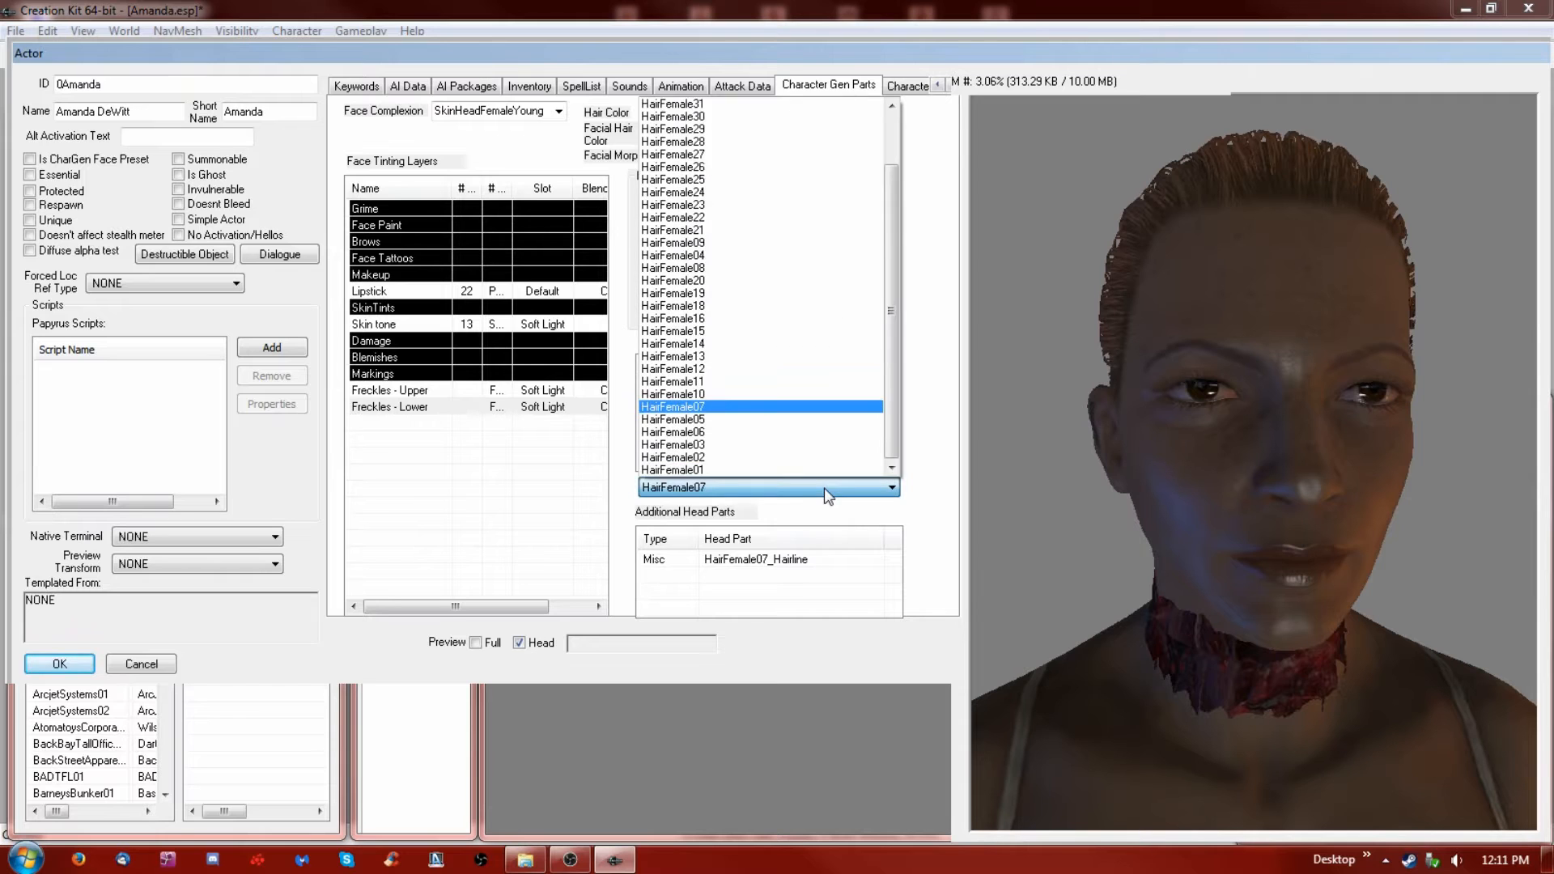
pyautogui.press('Return')
pyautogui.click(520, 642)
pyautogui.moveTo(1289, 594)
pyautogui.mouseDown()
pyautogui.moveTo(1197, 596)
pyautogui.moveTo(1309, 601)
pyautogui.moveTo(1290, 598)
pyautogui.mouseUp()
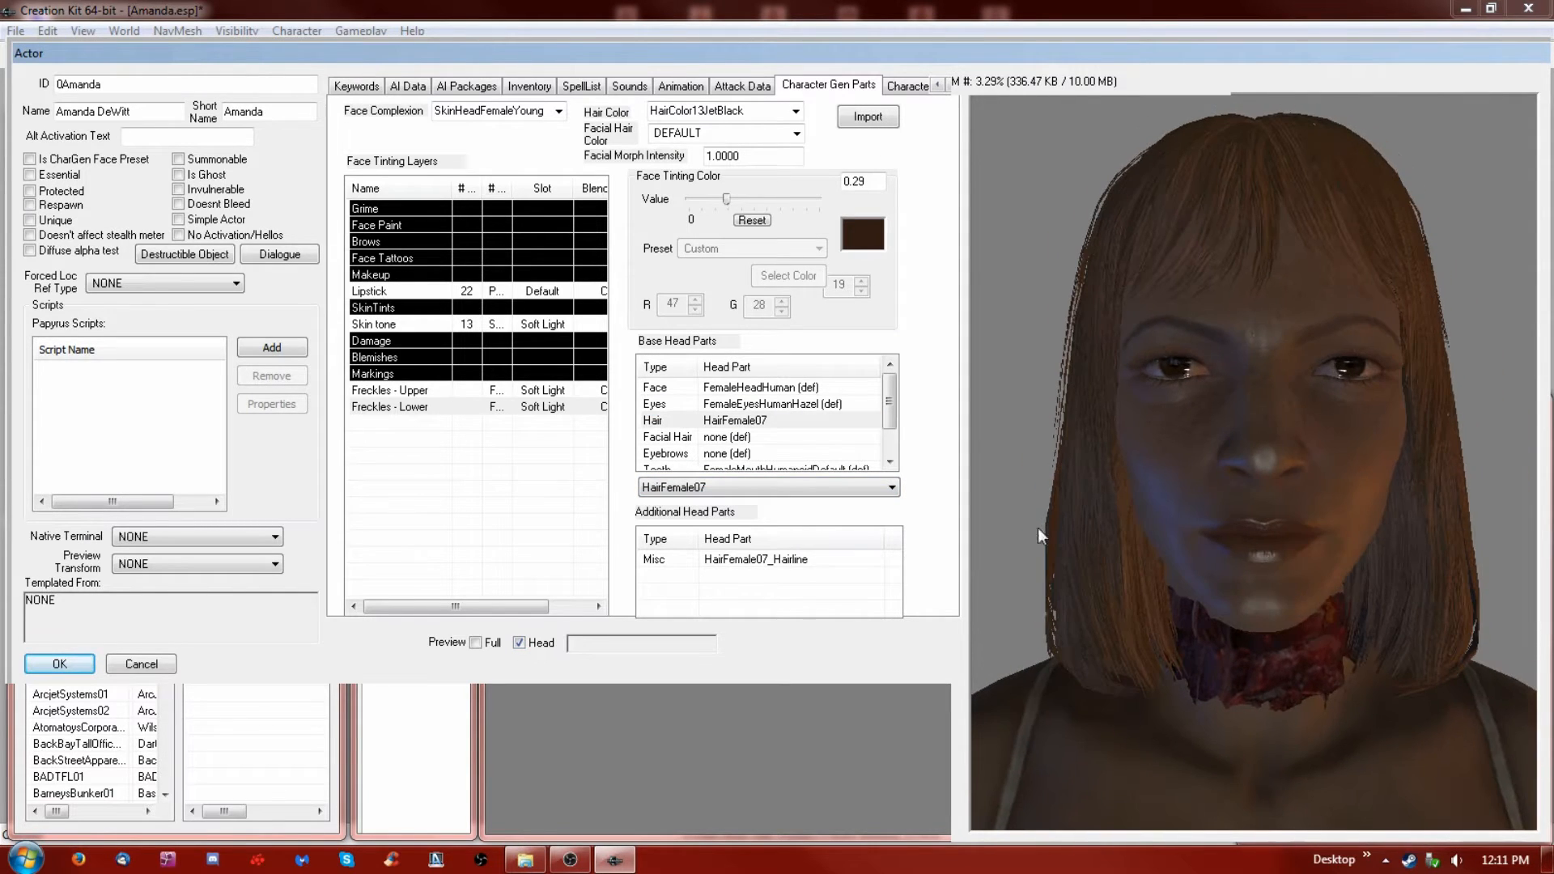
# Try the HairFemale10 and HairFemale11 hairstyles, reloading the head preview for each
pyautogui.click(863, 487)
pyautogui.press('Down')
pyautogui.press('Down')
pyautogui.press('Down')
pyautogui.press('Return')
pyautogui.click(522, 642)
pyautogui.moveTo(1252, 533); pyautogui.dragTo(1211, 534)
pyautogui.click(802, 487)
pyautogui.press('Down')
pyautogui.press('Return')
pyautogui.click(519, 643)
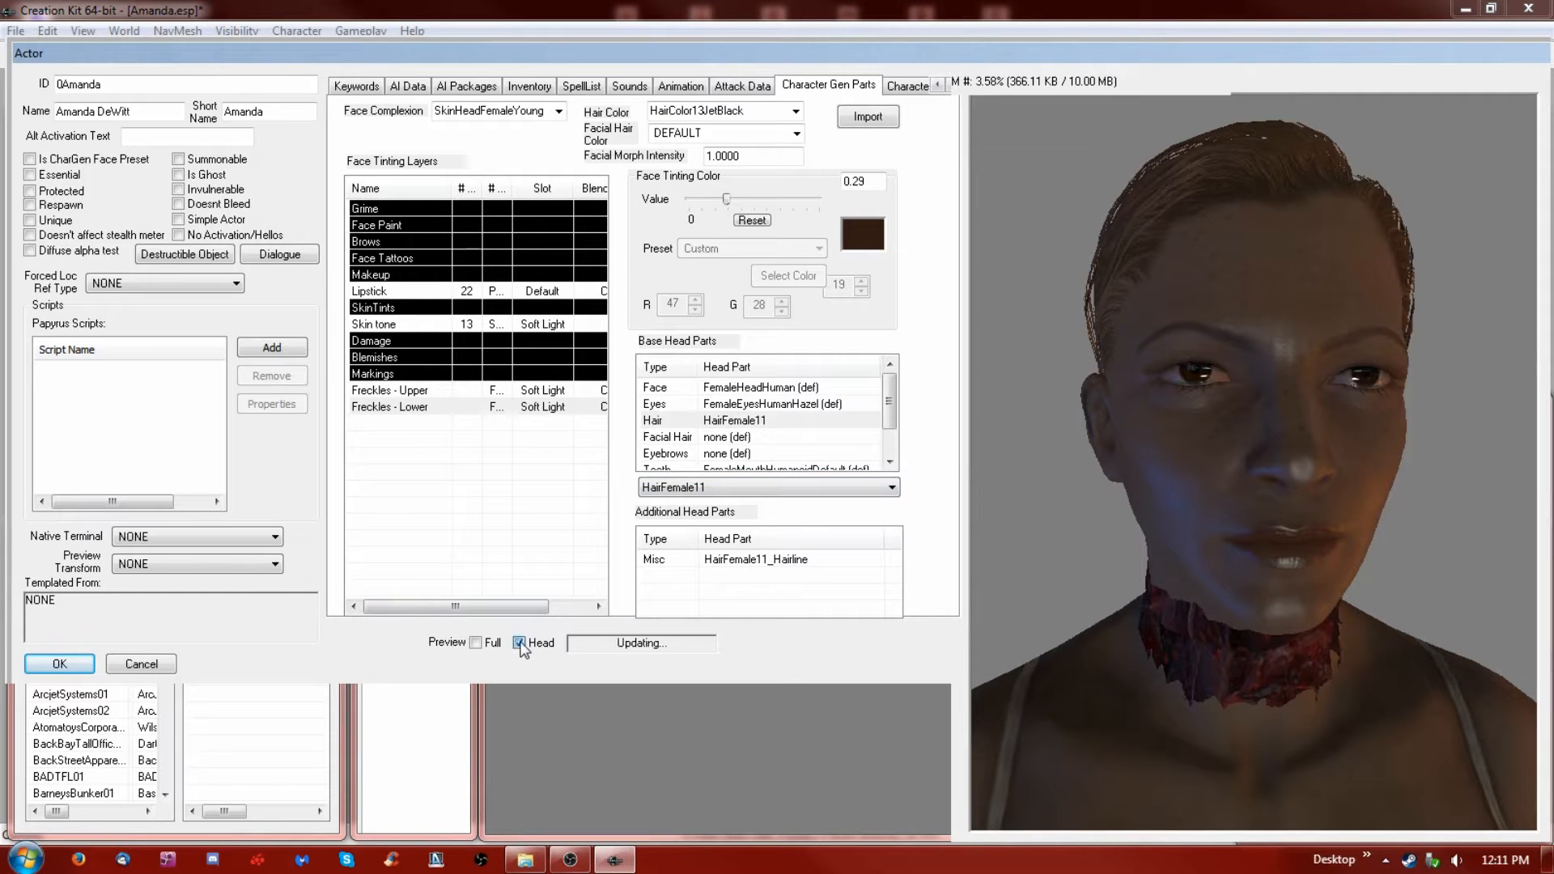
# Try the HairFemale12 and HairFemale13 hairstyles, reloading the head preview for each
pyautogui.click(789, 496)
pyautogui.press('Down')
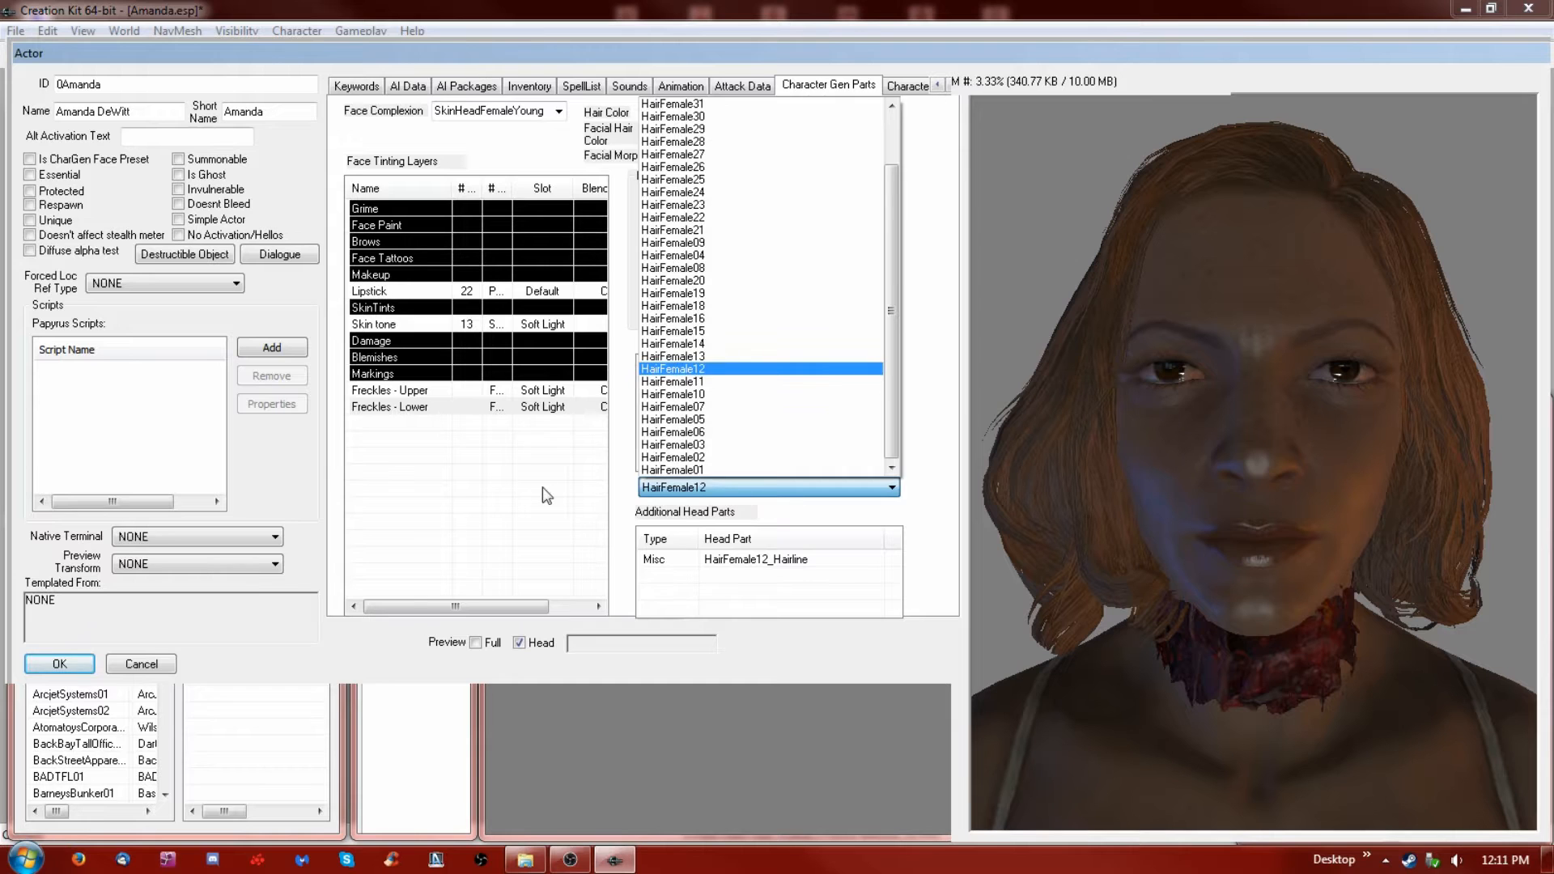
pyautogui.click(547, 486)
pyautogui.click(520, 646)
pyautogui.moveTo(1338, 518); pyautogui.dragTo(1353, 555)
pyautogui.click(765, 487)
pyautogui.press('Down')
pyautogui.click(528, 484)
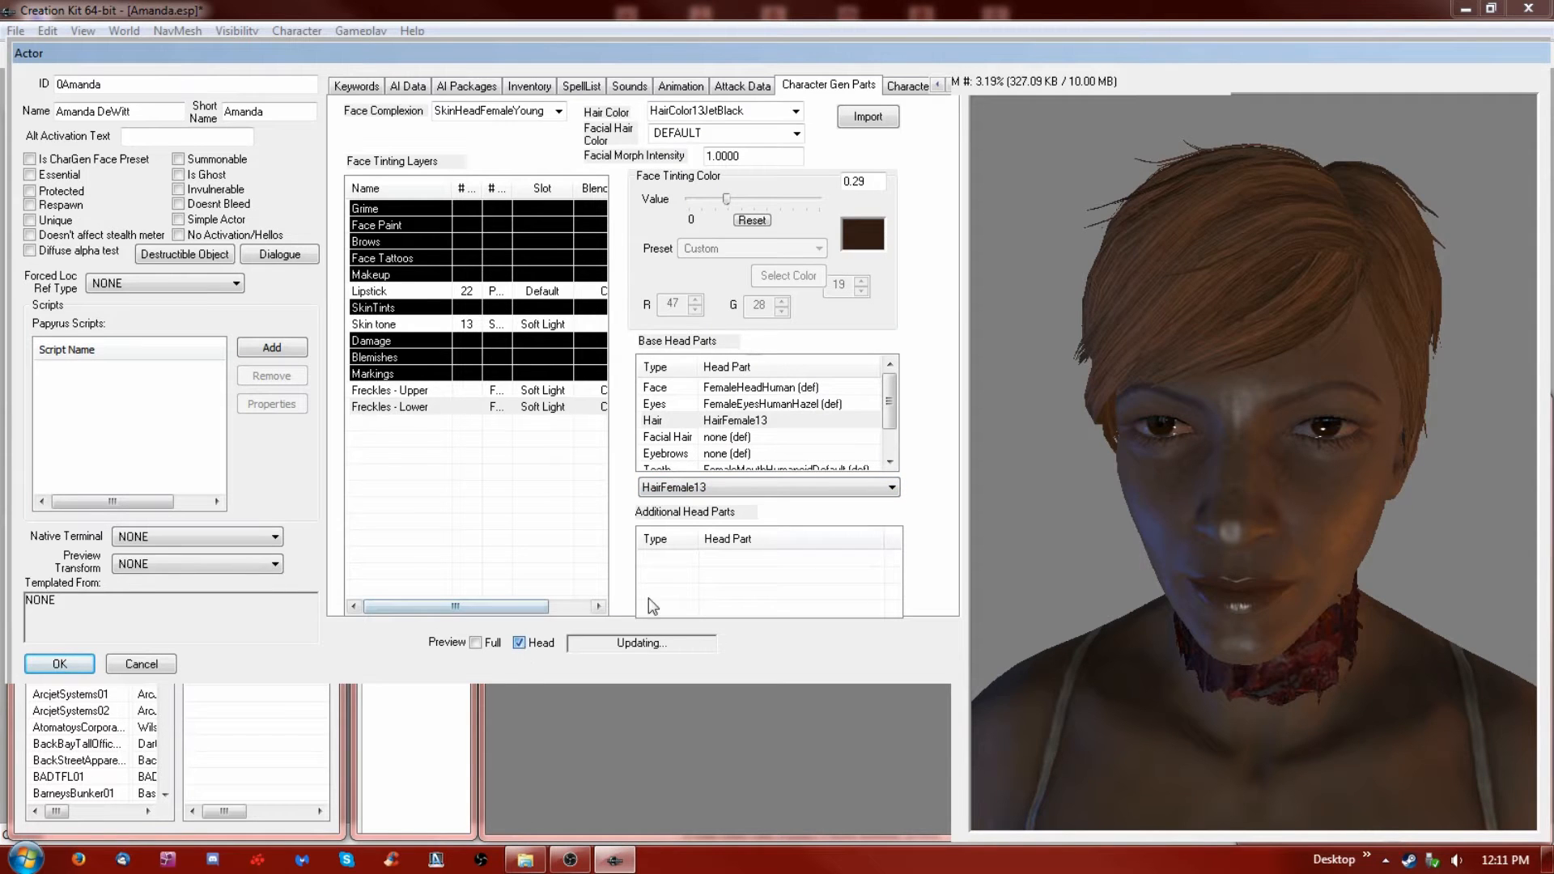
pyautogui.moveTo(1300, 513)
pyautogui.mouseDown()
pyautogui.moveTo(1150, 504)
pyautogui.moveTo(1347, 521)
pyautogui.moveTo(1303, 518)
pyautogui.mouseUp()
# Try HairFemale14 as the Hair base head part and reload the head preview
pyautogui.click(826, 486)
pyautogui.press('Up')
pyautogui.click(519, 511)
pyautogui.click(520, 644)
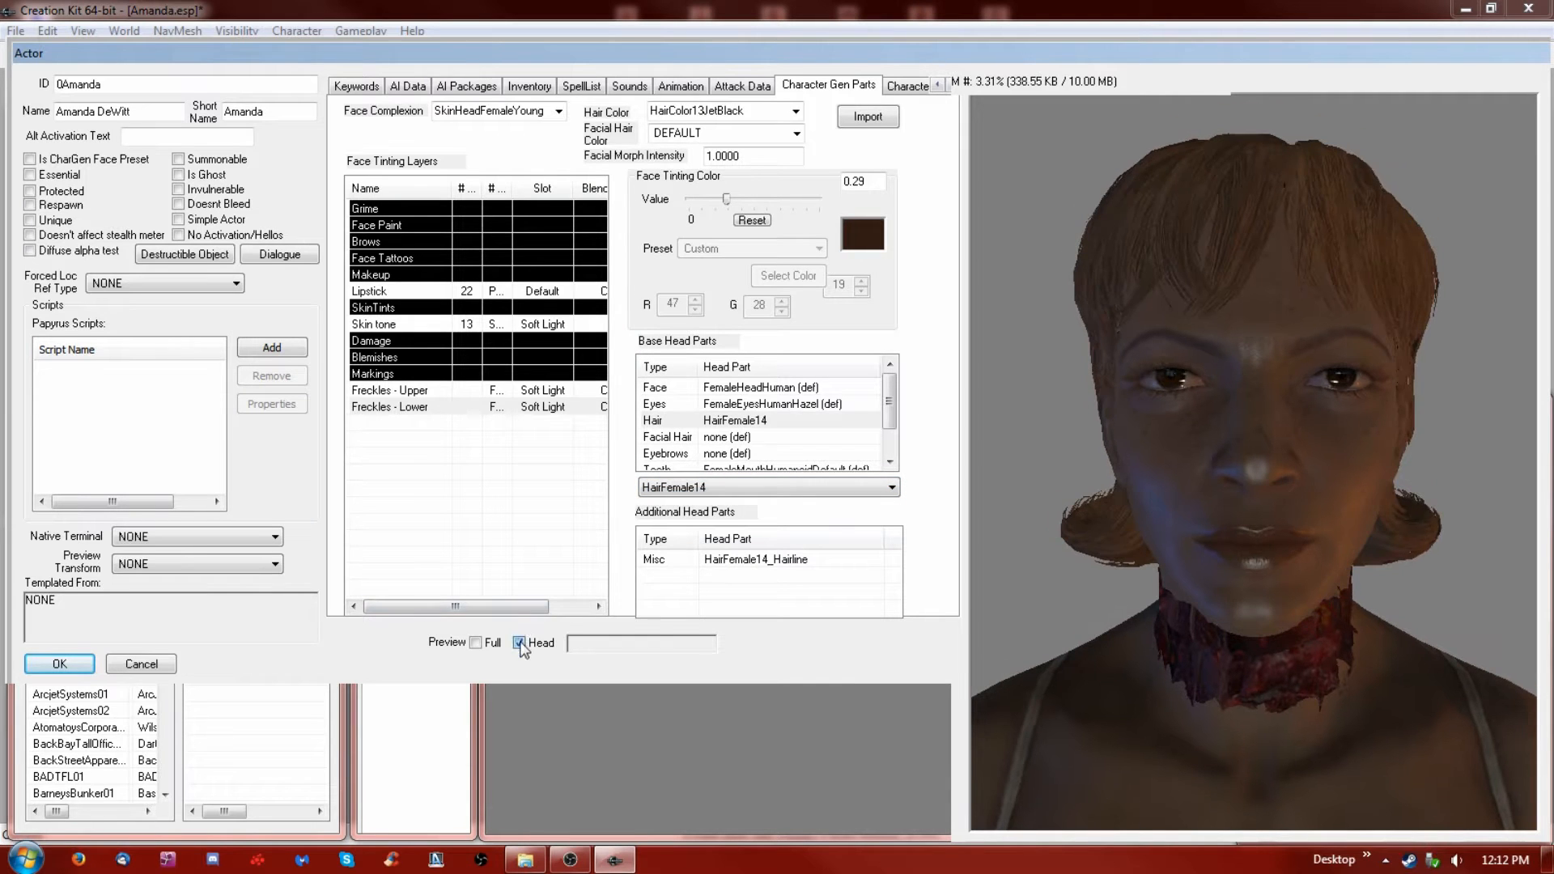
pyautogui.moveTo(1280, 522)
pyautogui.mouseDown()
pyautogui.moveTo(1142, 520)
pyautogui.moveTo(1284, 527)
pyautogui.mouseUp()
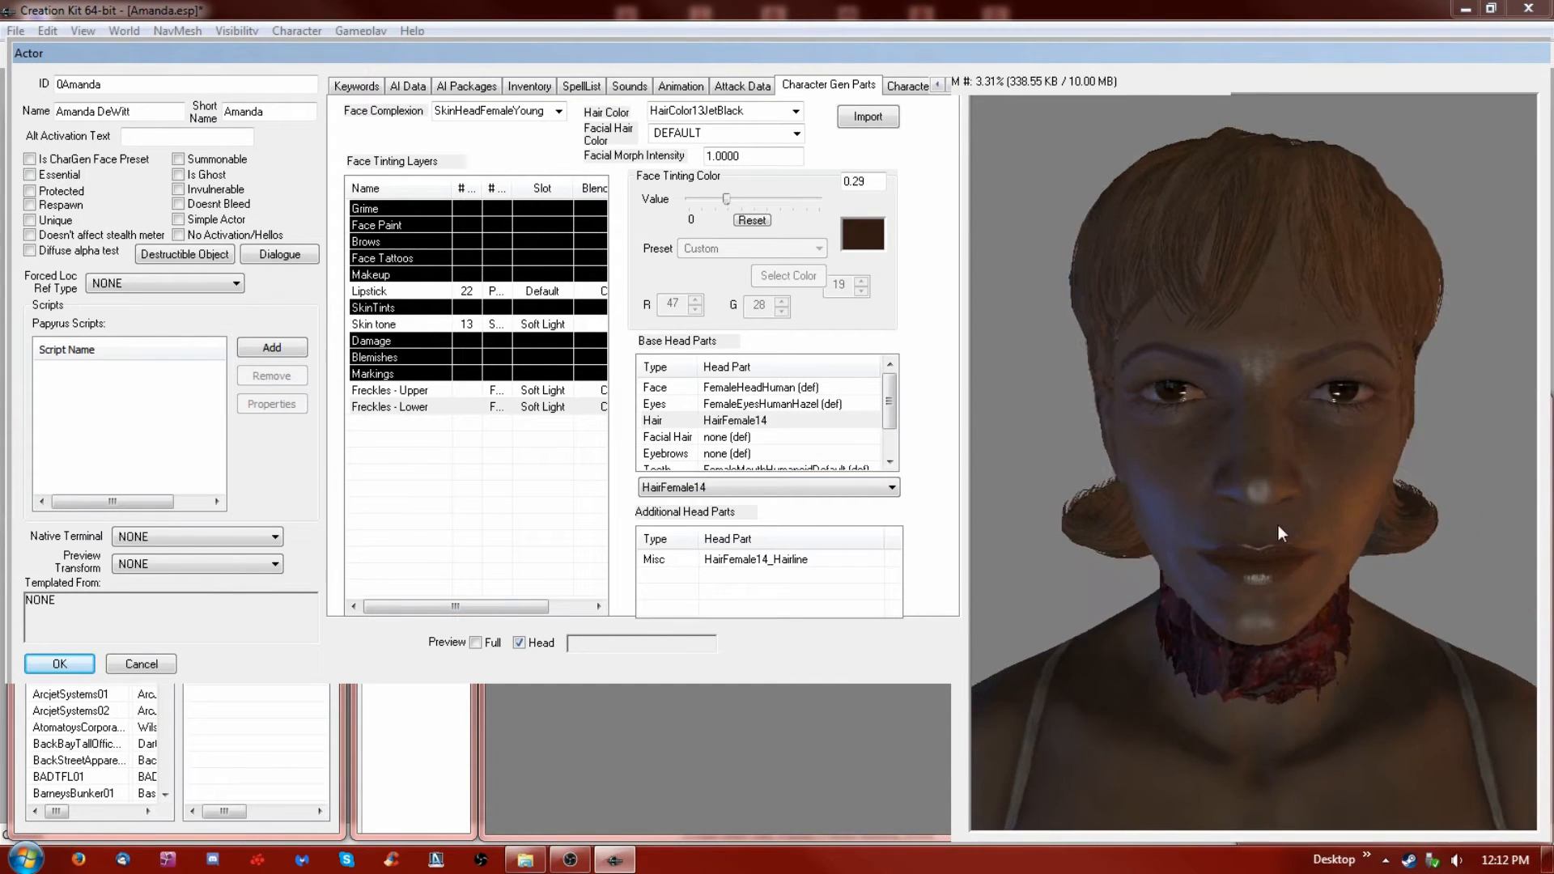
# Change the Hair base head part to HairFemale15, reload the preview and inspect it on the head and full body
pyautogui.click(785, 488)
pyautogui.press('Up')
pyautogui.click(471, 475)
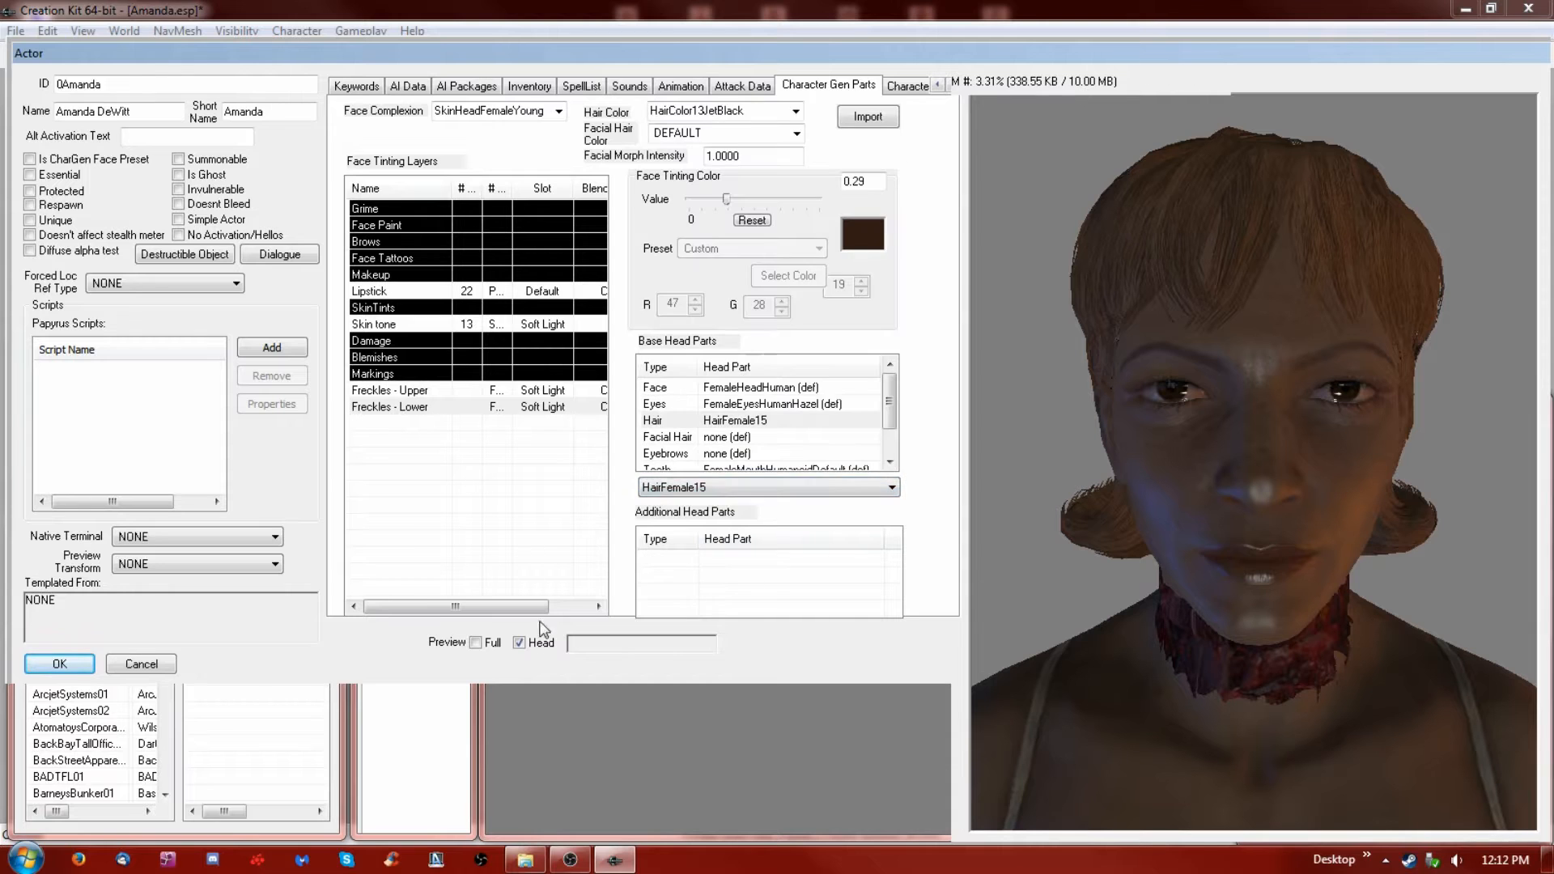
pyautogui.click(521, 644)
pyautogui.moveTo(1213, 584)
pyautogui.mouseDown()
pyautogui.moveTo(1129, 575)
pyautogui.moveTo(1274, 567)
pyautogui.moveTo(1195, 582)
pyautogui.mouseUp()
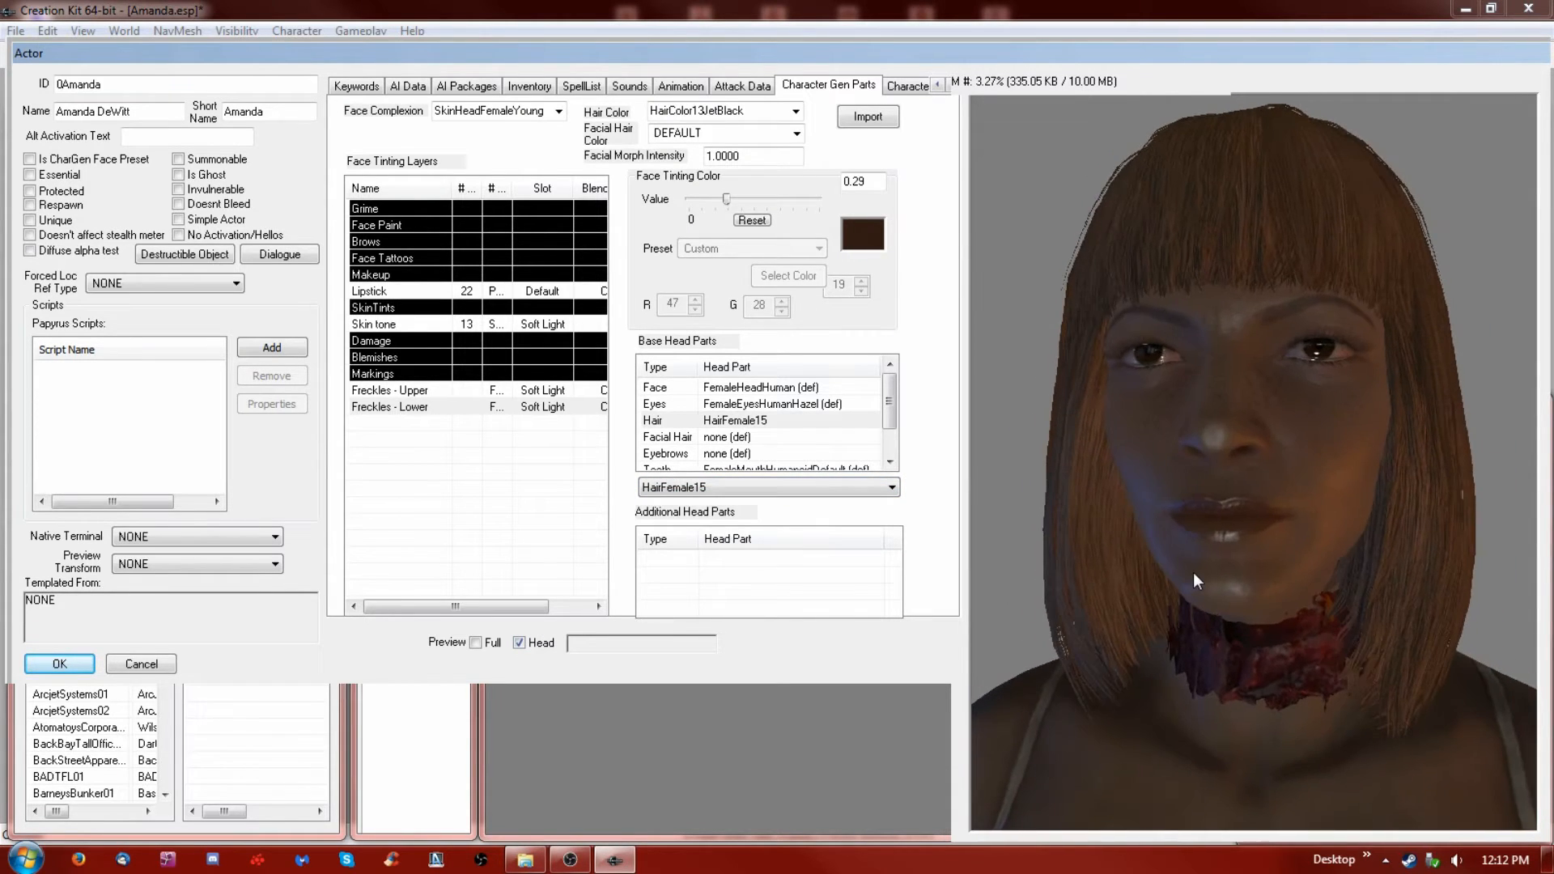
pyautogui.scroll(-5, 1246, 549)
pyautogui.scroll(2, 1246, 549)
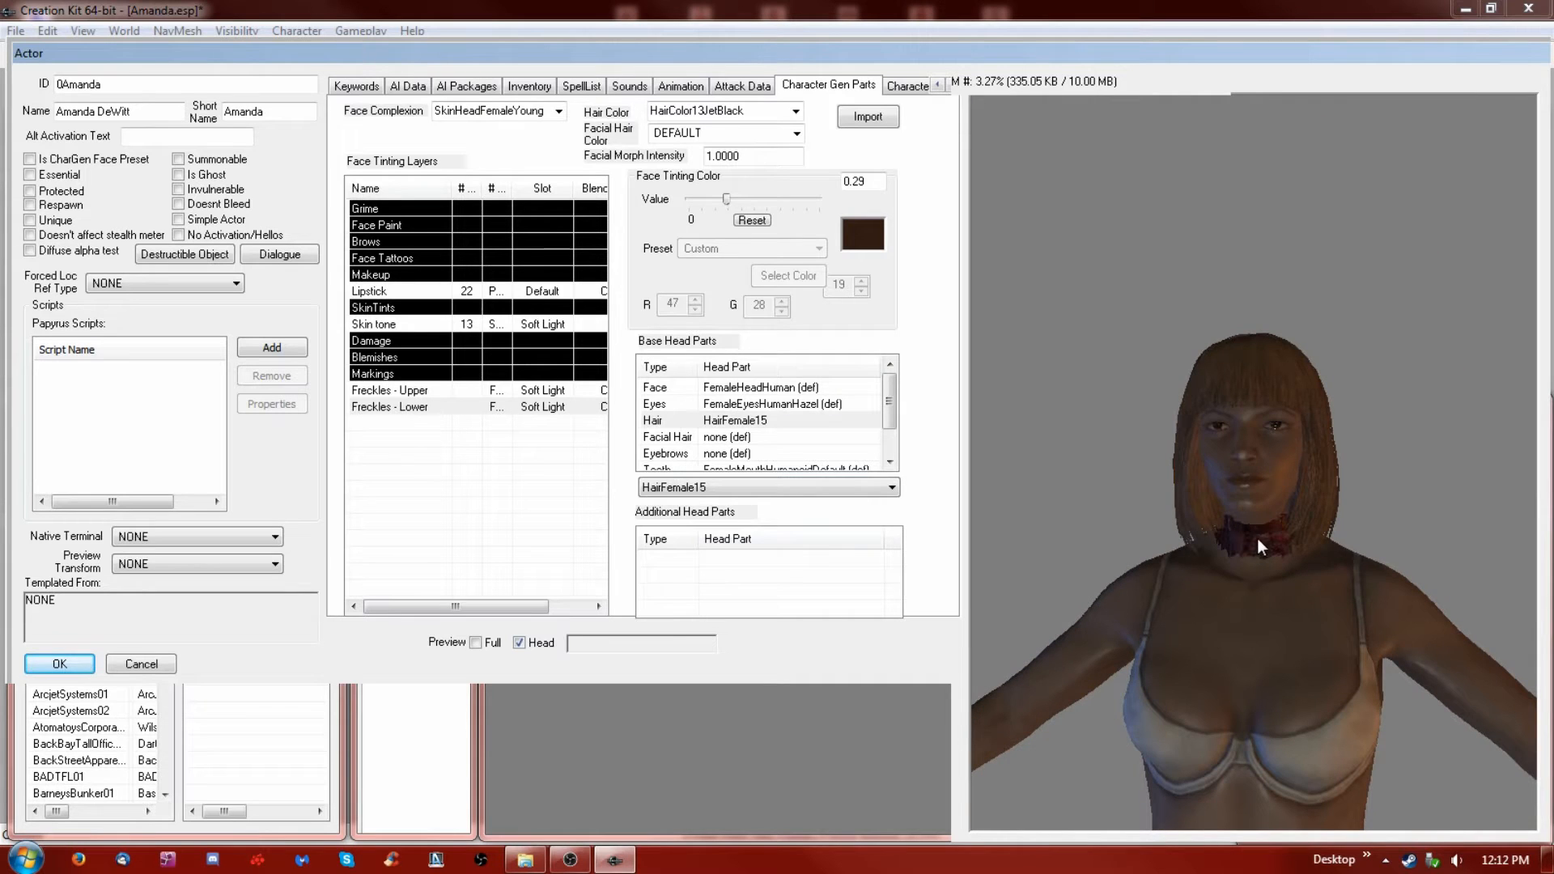
pyautogui.scroll(-3, 1271, 520)
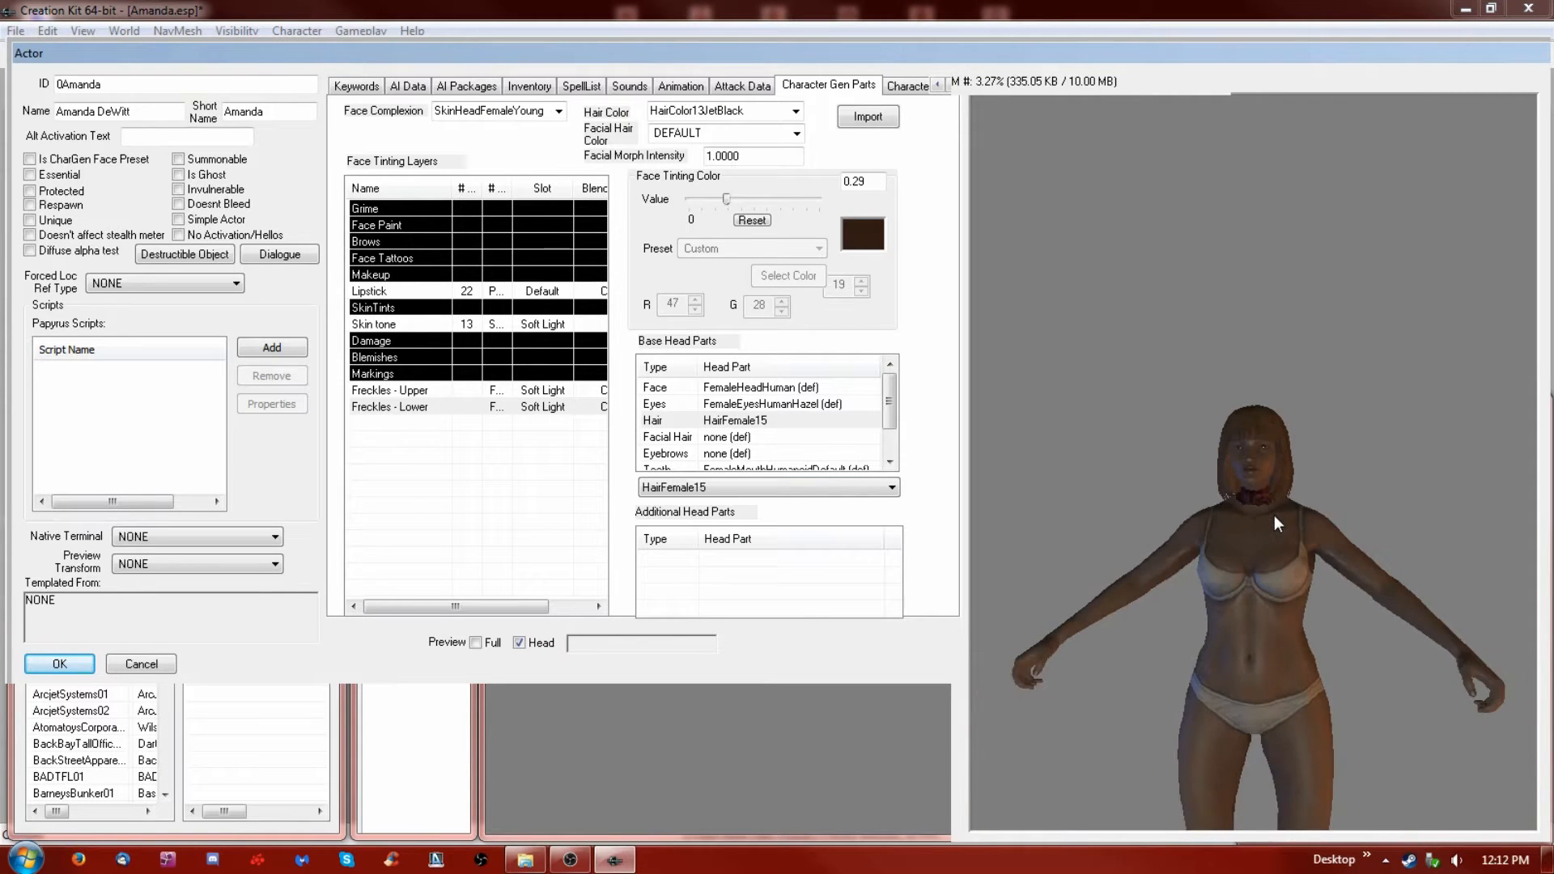
pyautogui.scroll(5, 1274, 515)
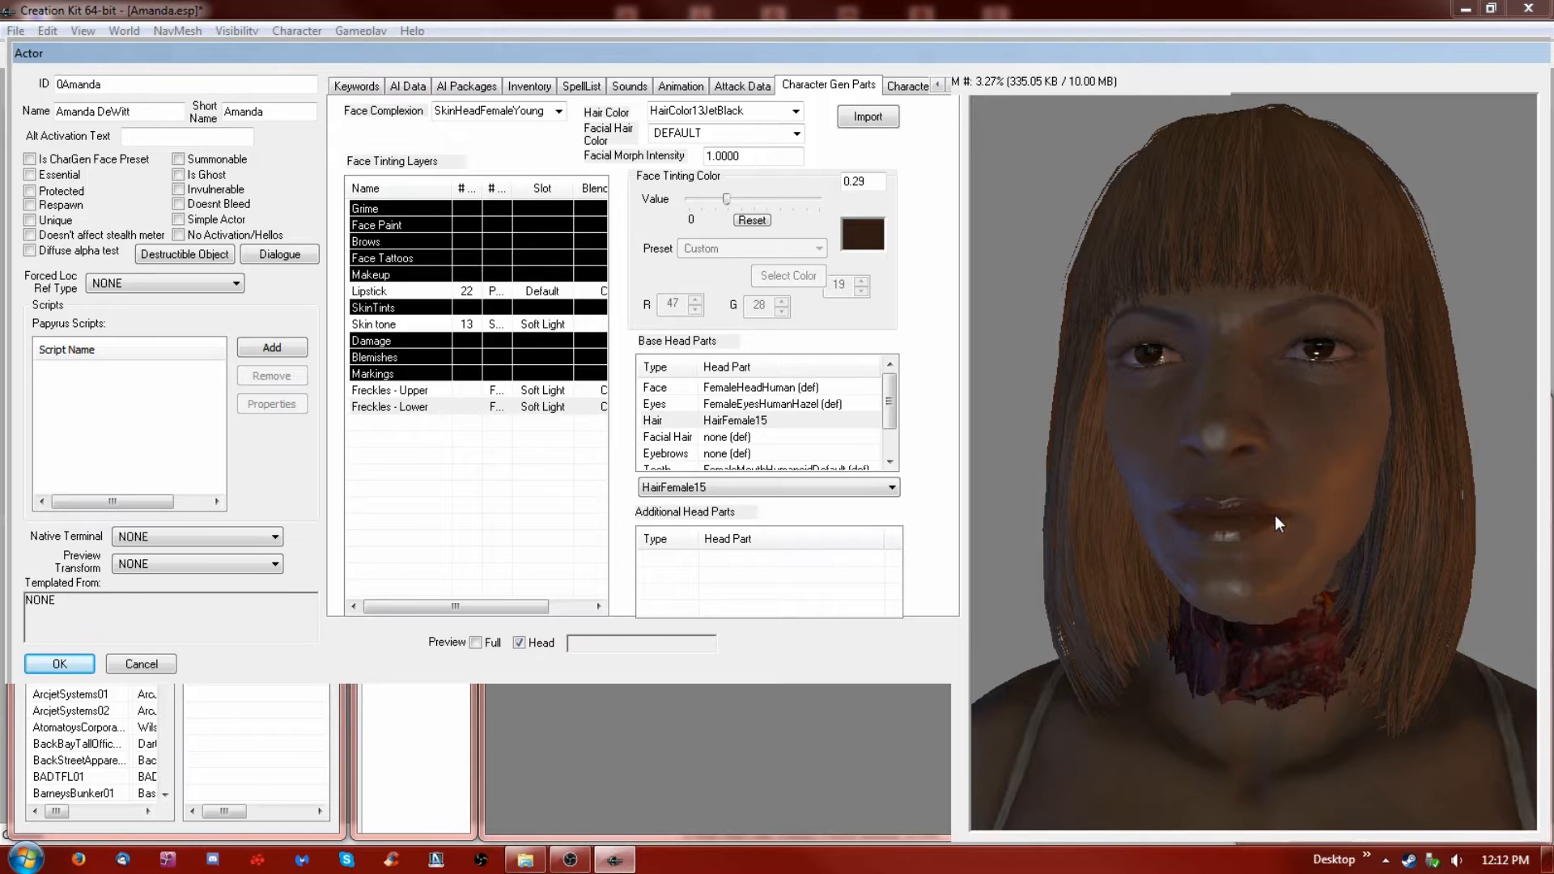
pyautogui.moveTo(1276, 510); pyautogui.dragTo(1198, 517)
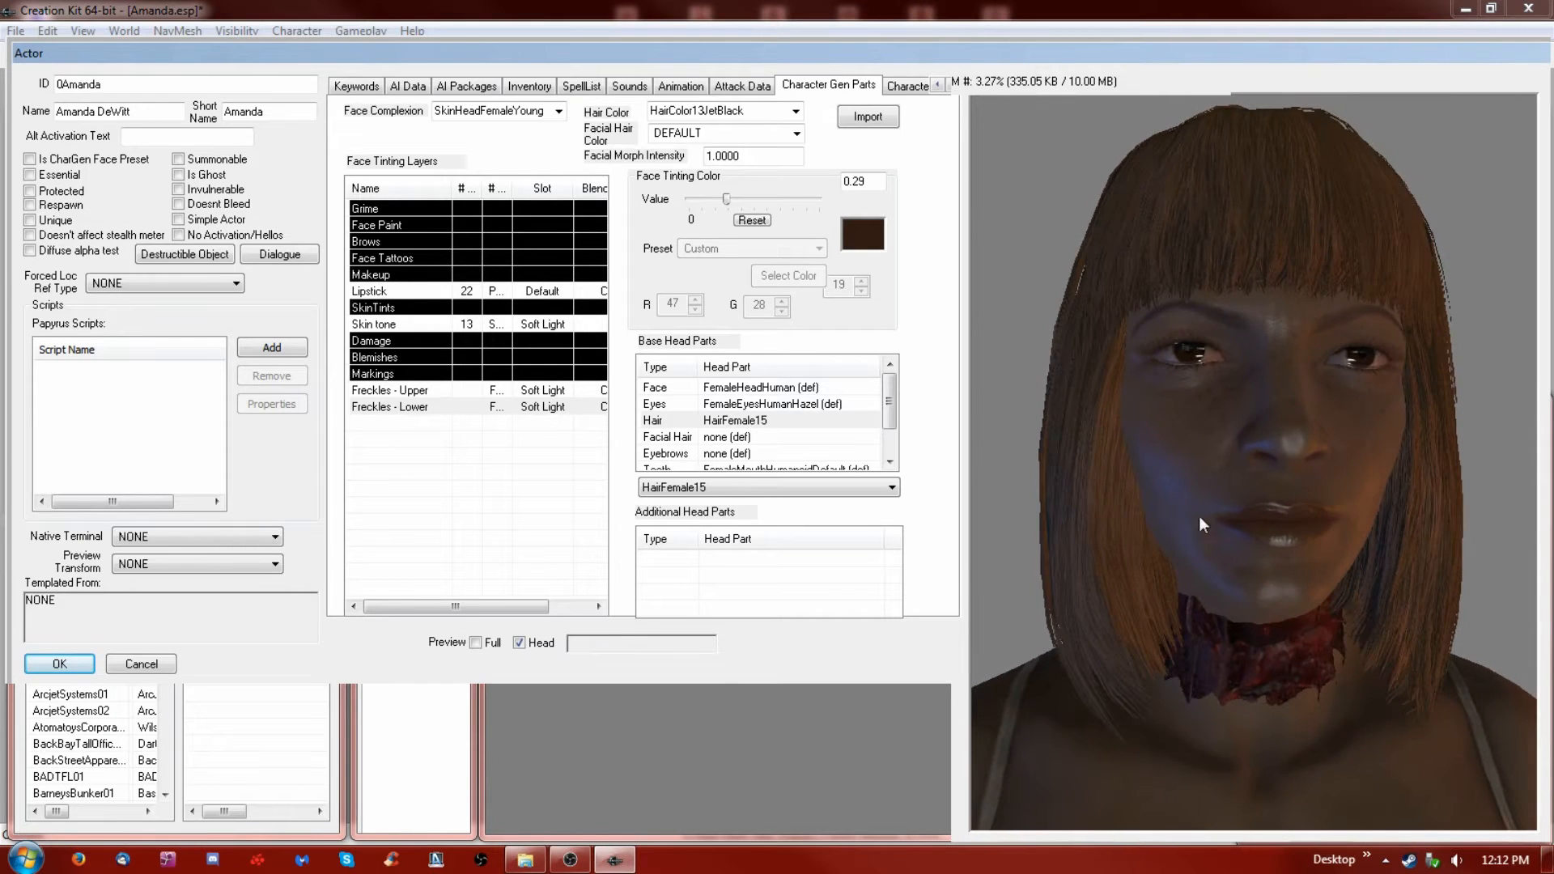
# Add a Lip Liner layer to the Makeup face tinting group and set its color preset to DarkBrown
pyautogui.click(378, 277)
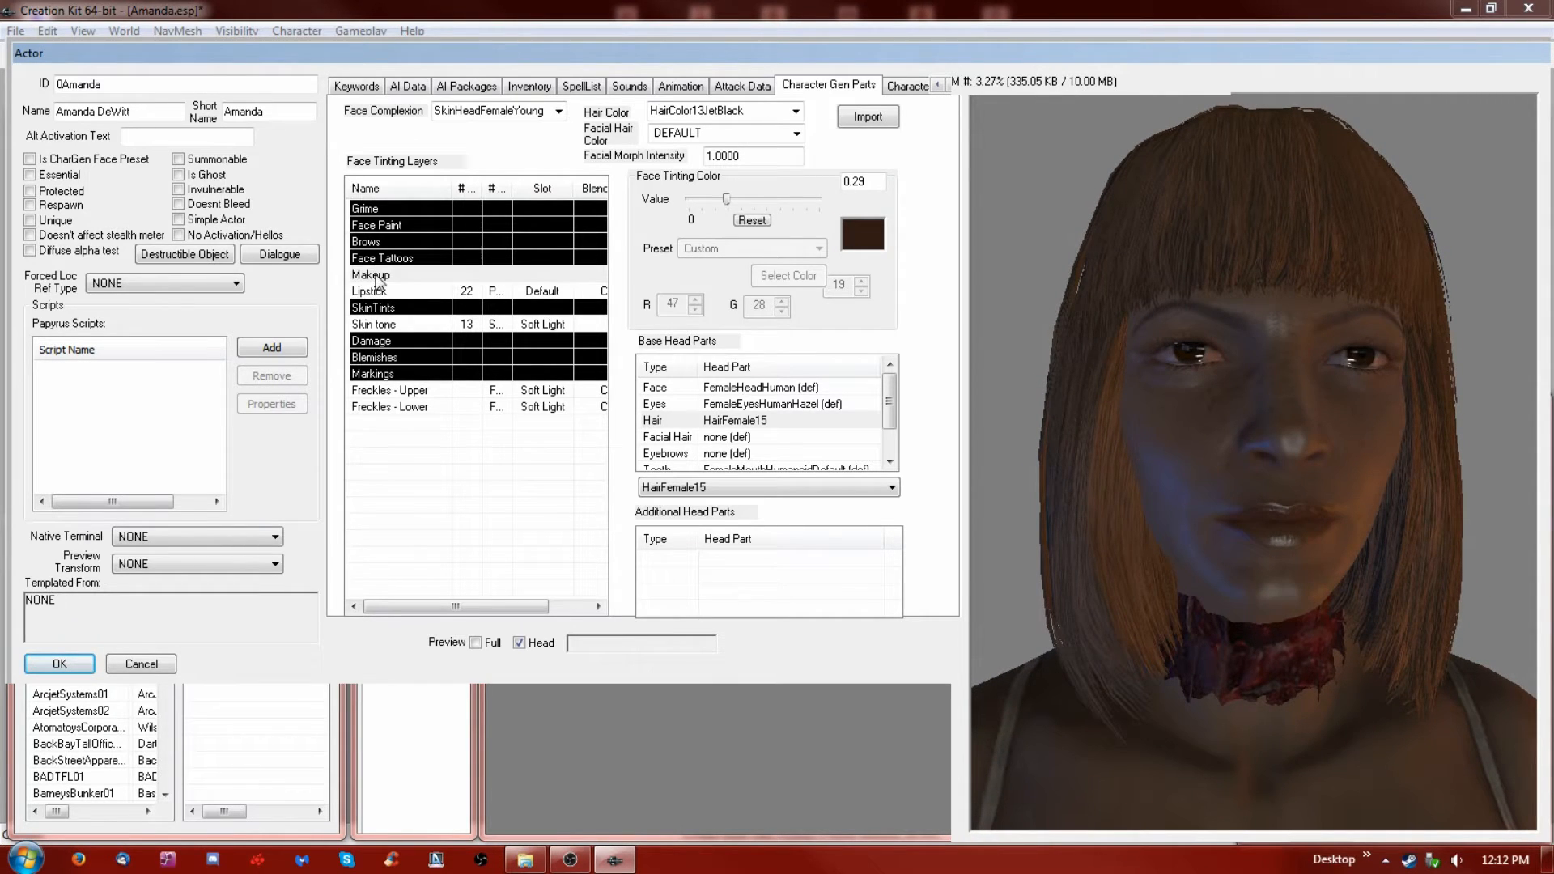
pyautogui.rightClick(379, 276)
pyautogui.click(416, 283)
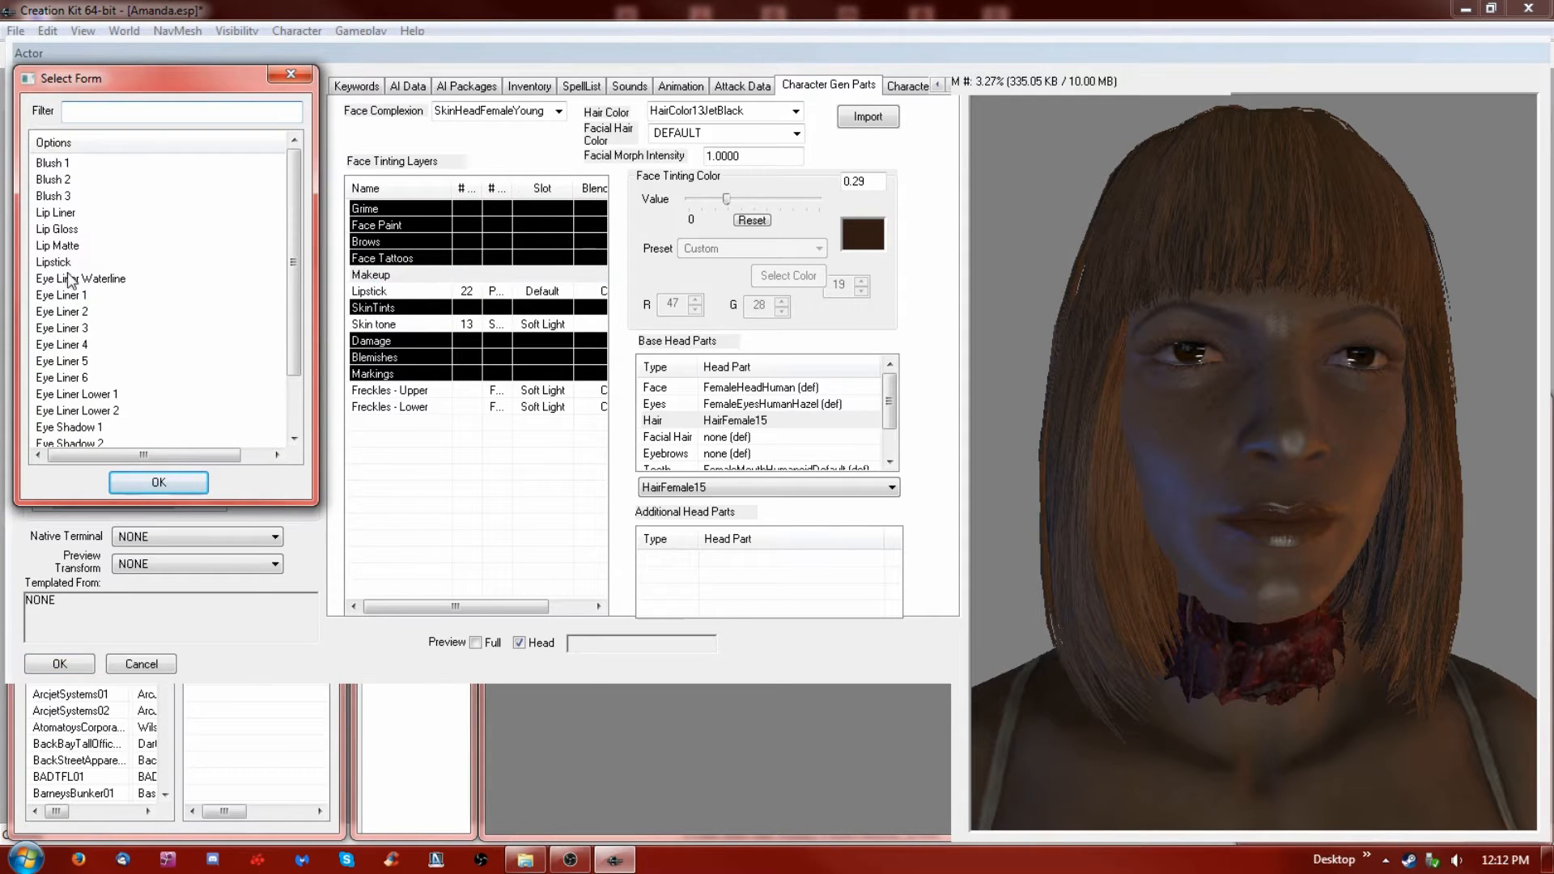
pyautogui.click(71, 213)
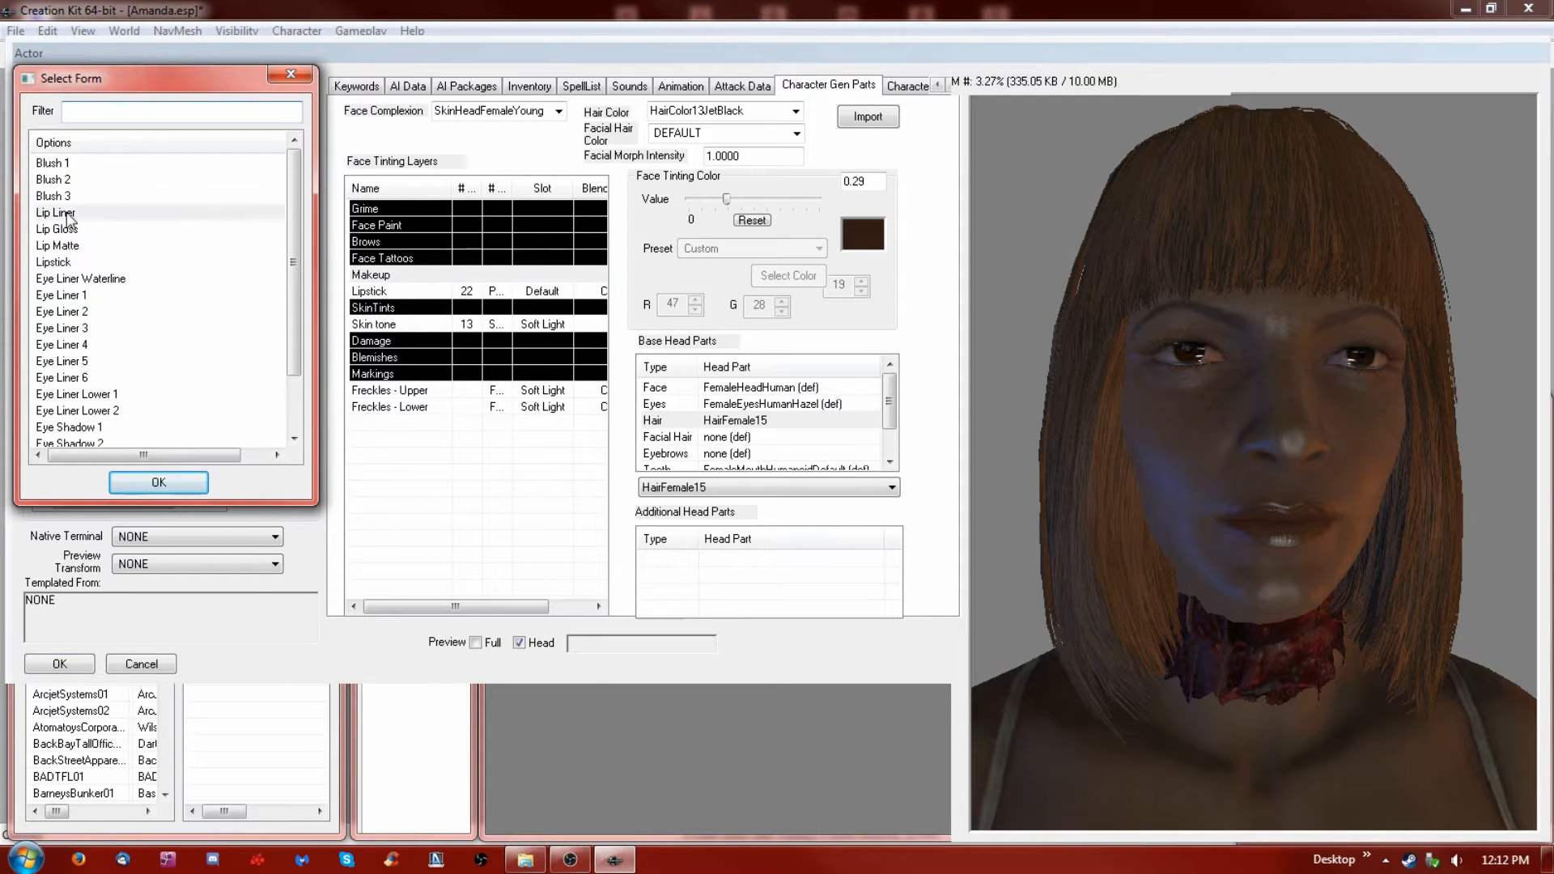
pyautogui.click(158, 485)
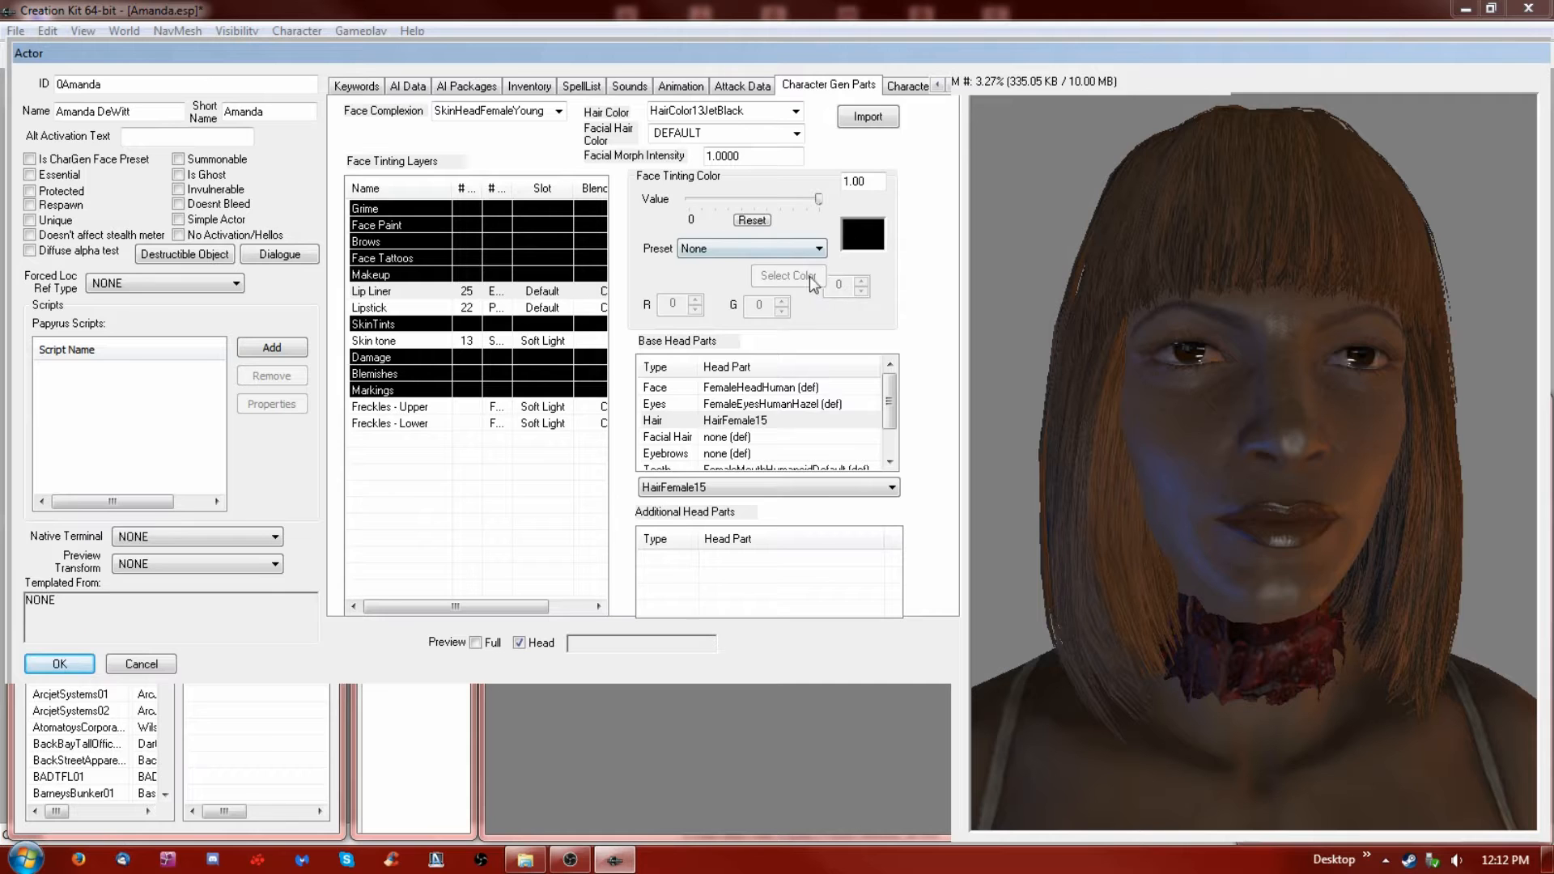
pyautogui.click(809, 249)
pyautogui.click(743, 304)
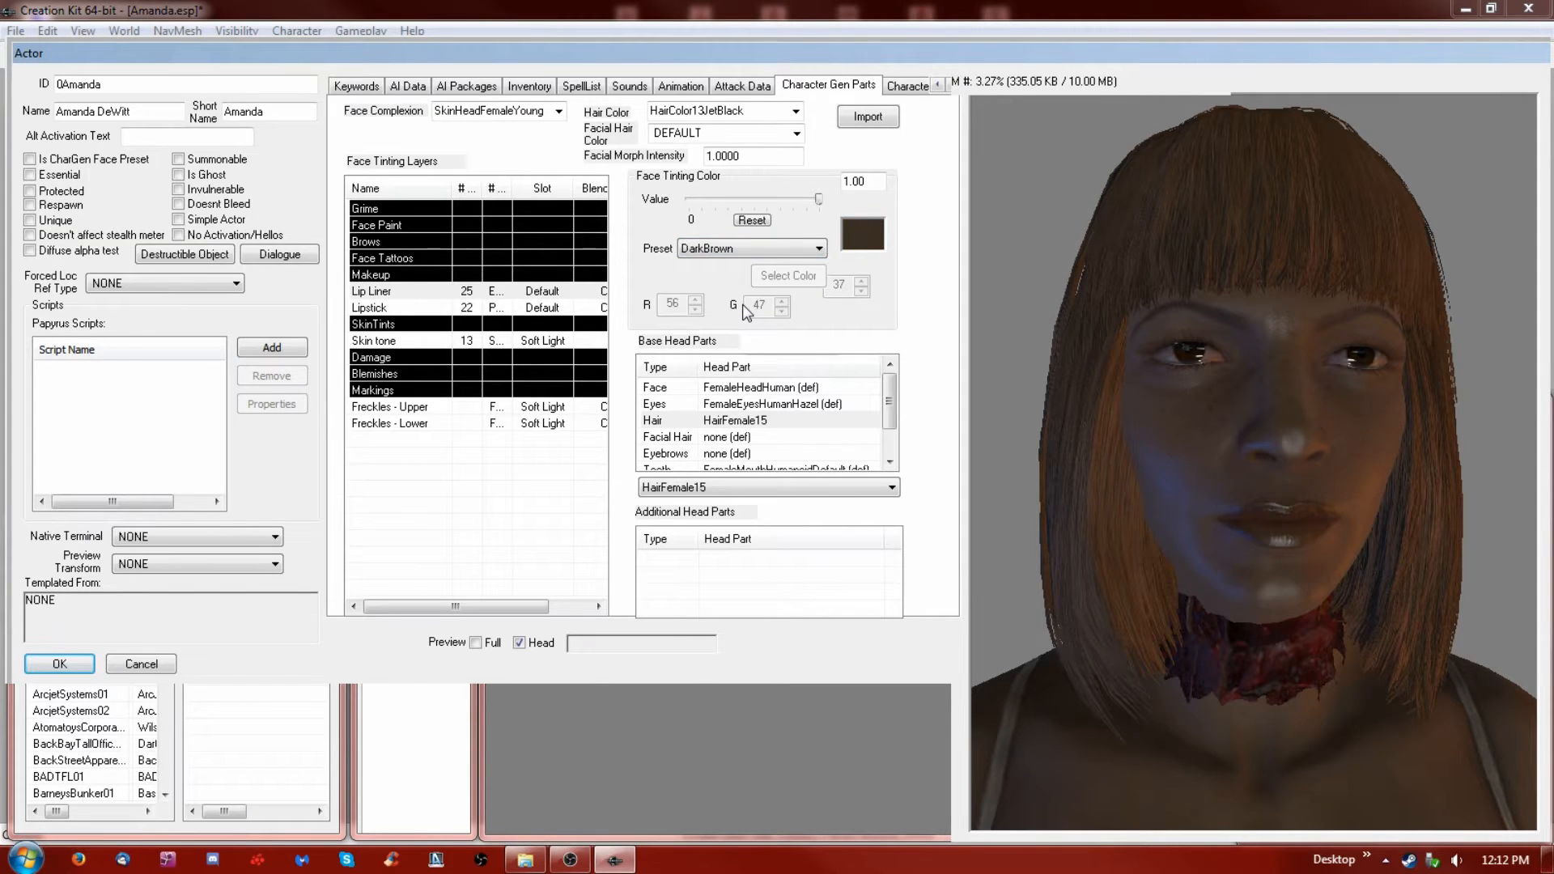
pyautogui.moveTo(1265, 600)
pyautogui.mouseDown()
pyautogui.moveTo(1202, 599)
pyautogui.moveTo(1263, 595)
pyautogui.mouseUp()
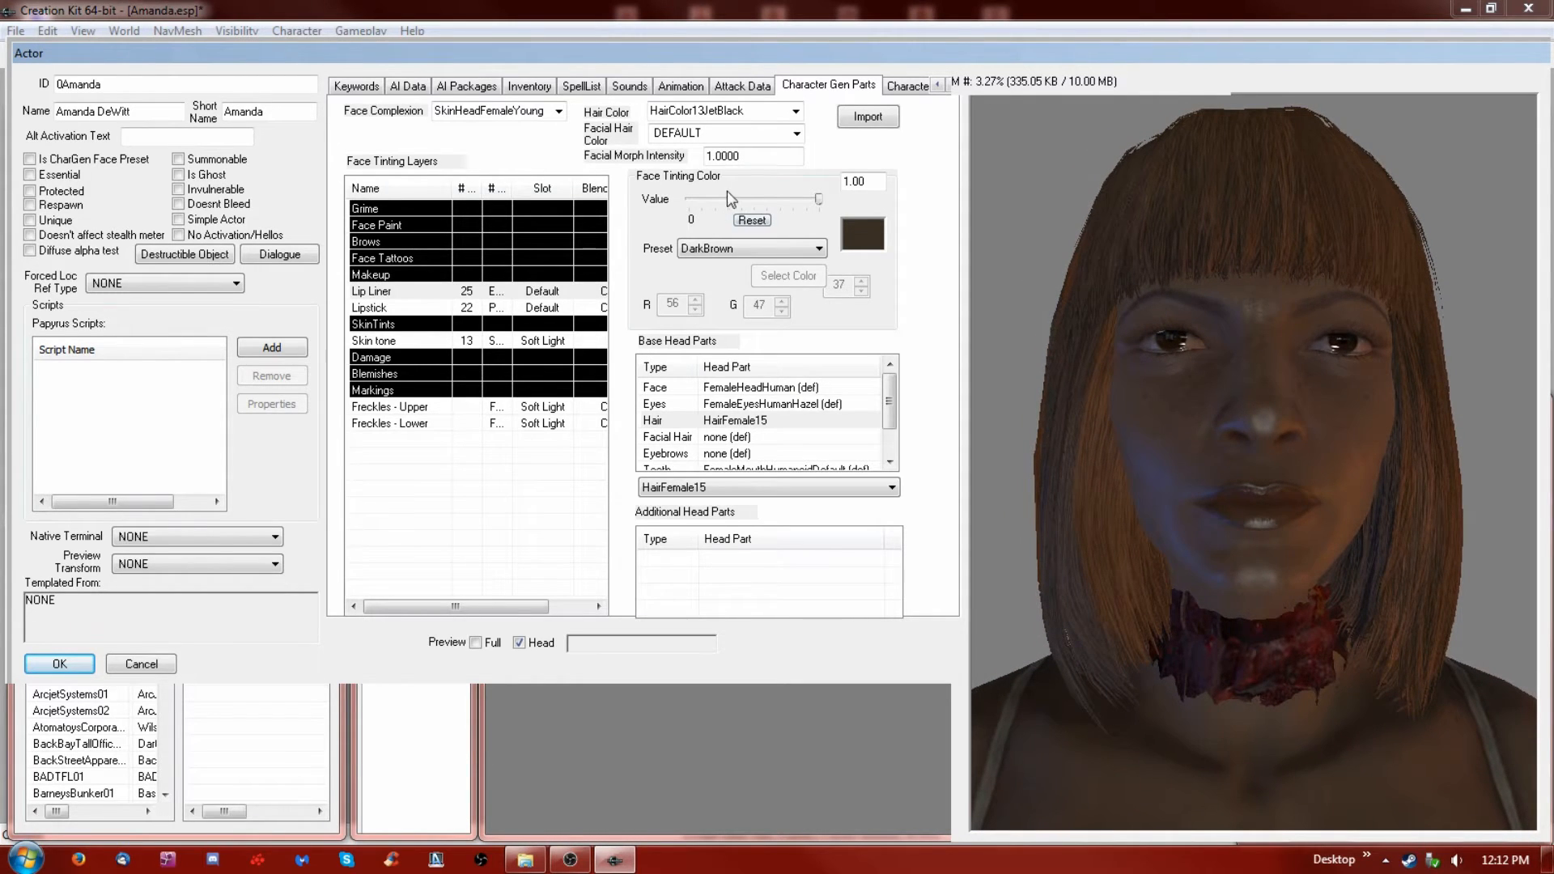
# Add an Eye Liner 2 layer to the Makeup face tinting group and set its value to 0.72
pyautogui.rightClick(380, 274)
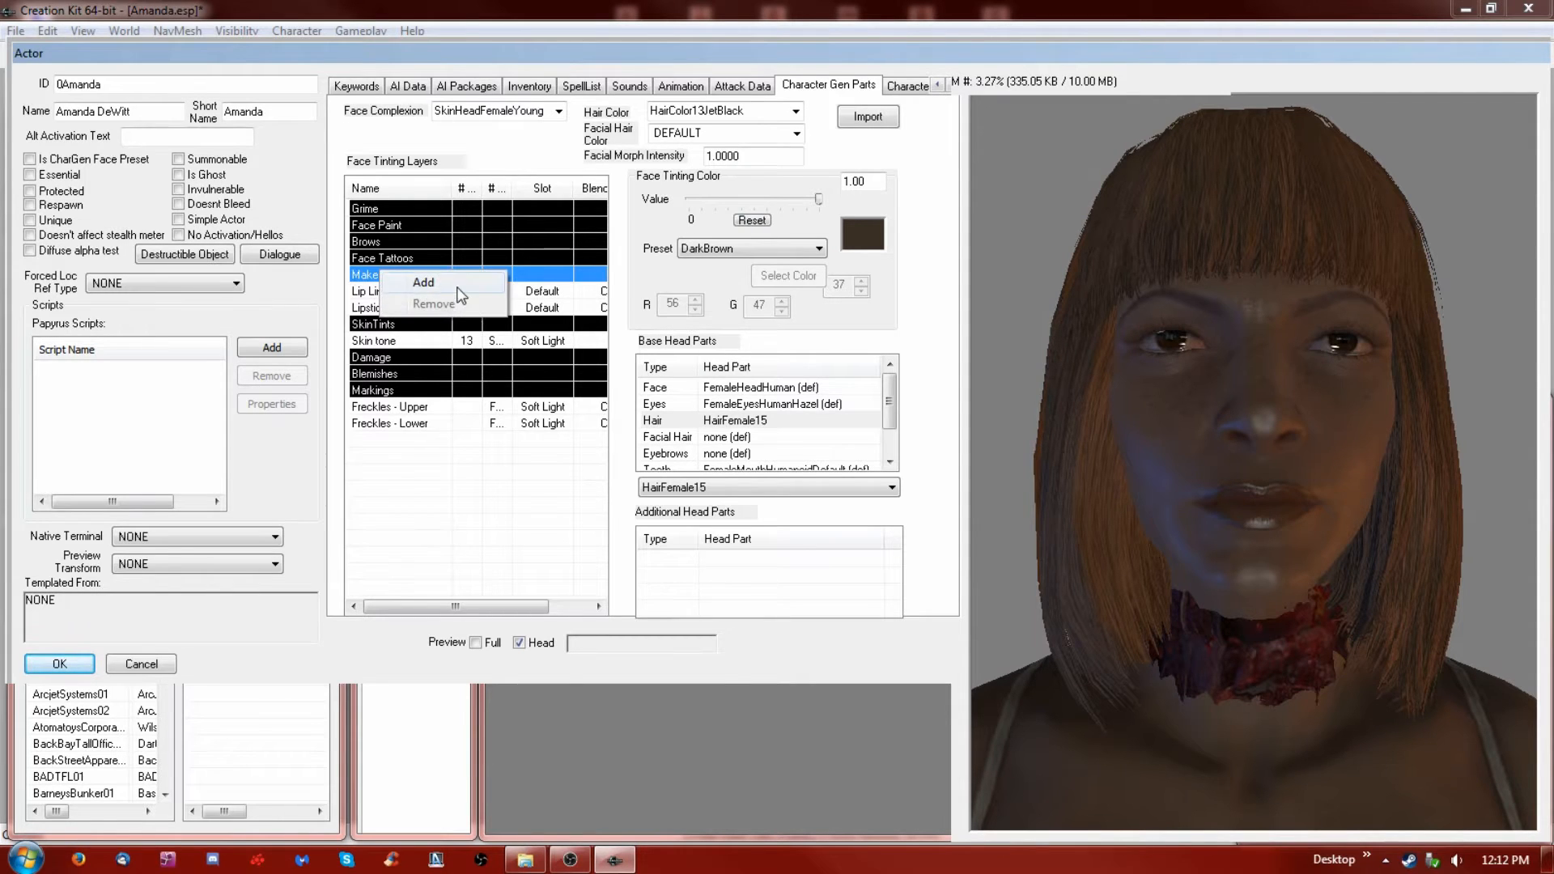
pyautogui.click(425, 281)
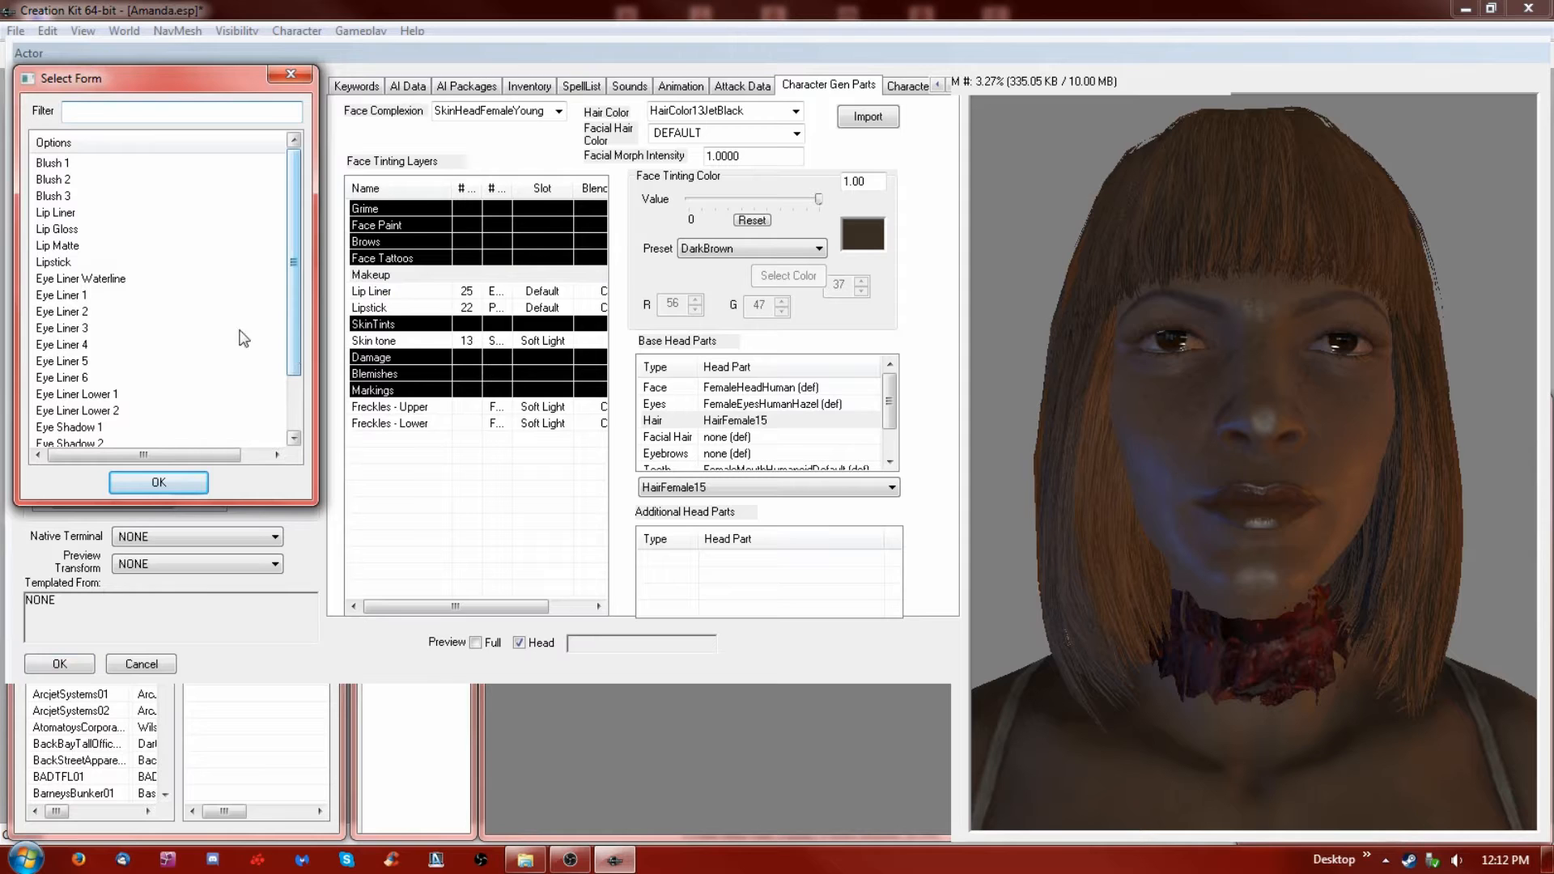
pyautogui.click(81, 313)
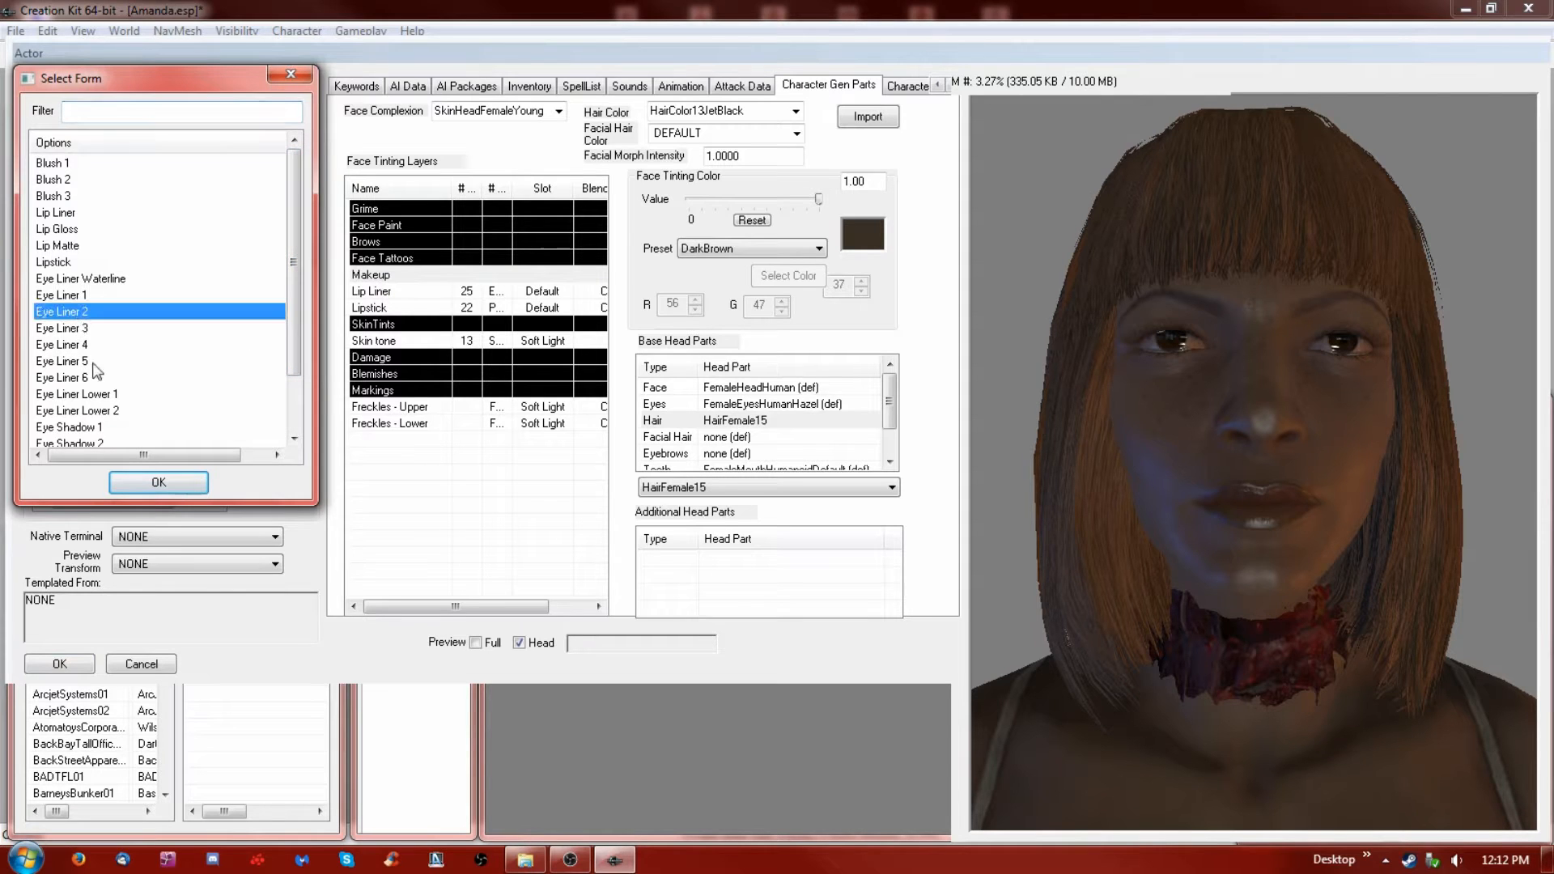
pyautogui.click(159, 483)
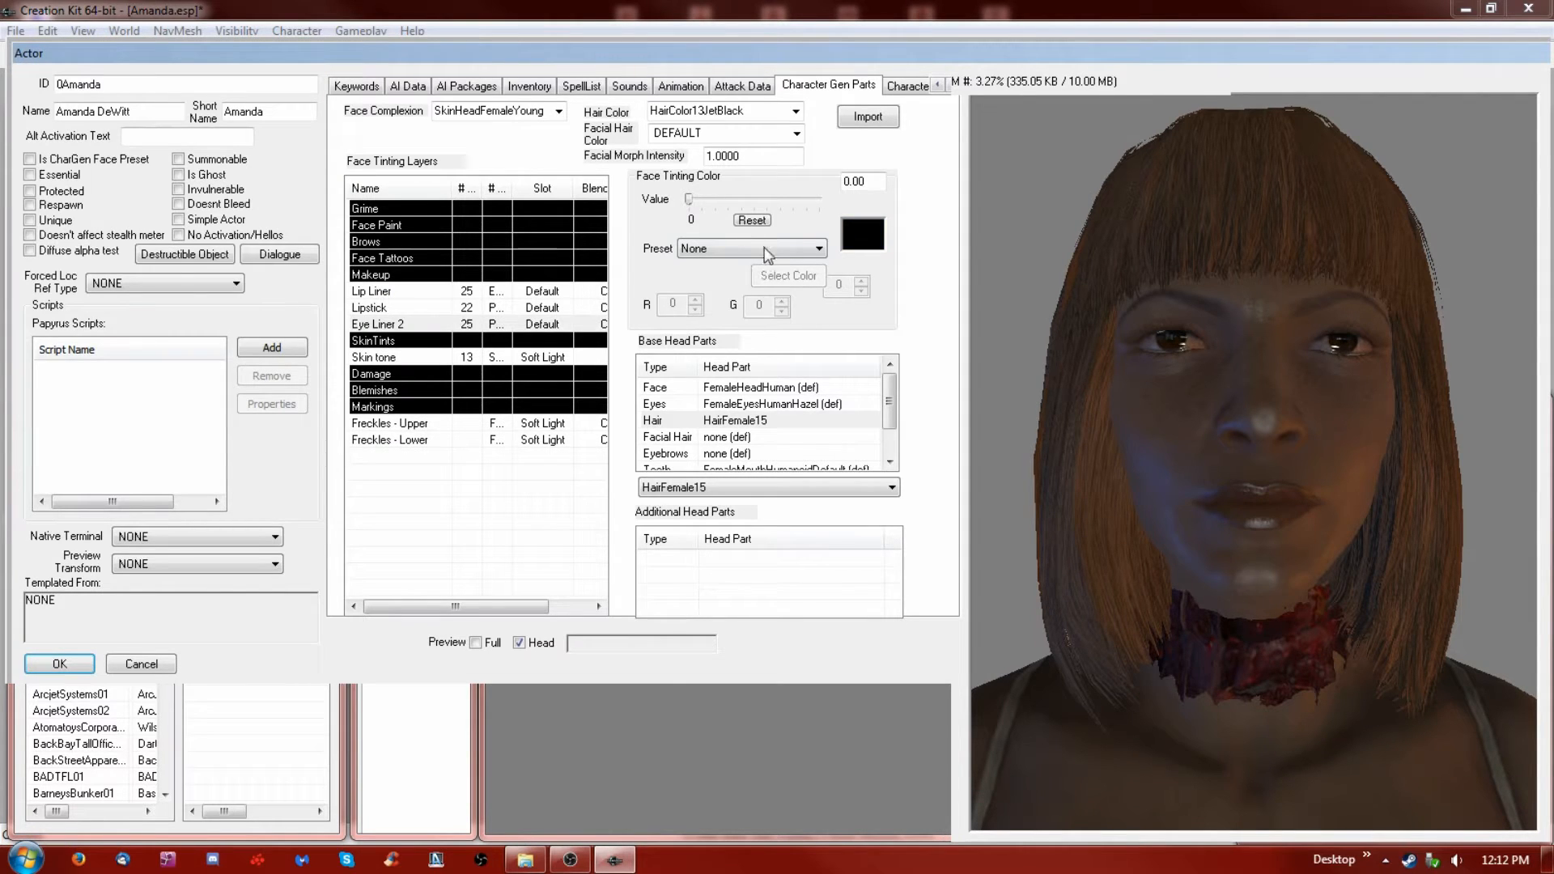
pyautogui.moveTo(689, 200); pyautogui.dragTo(782, 200)
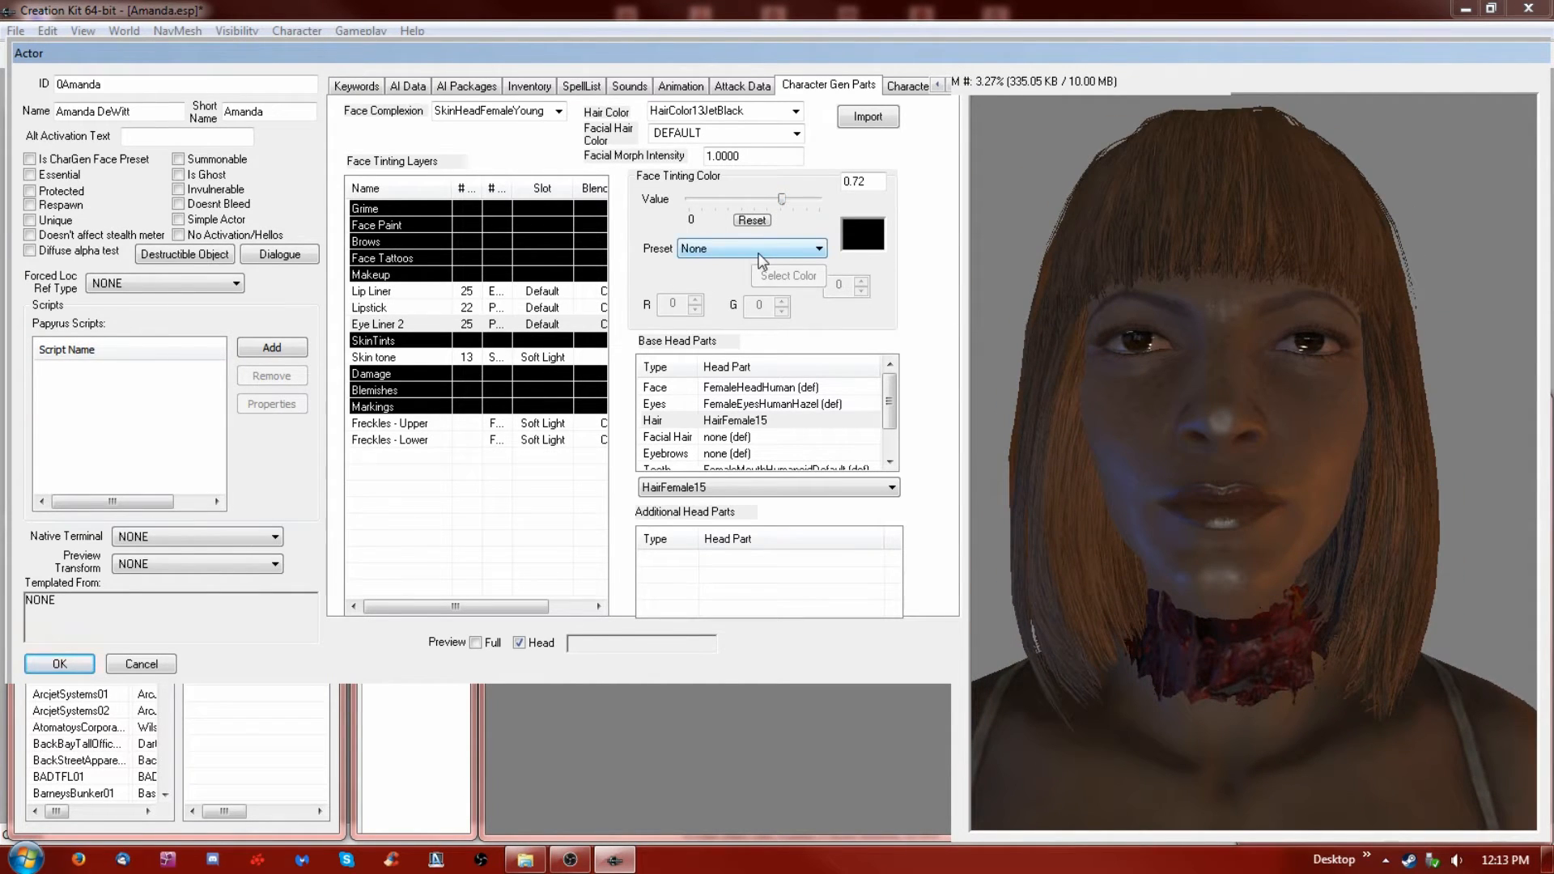
# Add an Eye Liner 6 layer to the Makeup face tinting group and set its value to 1.00
pyautogui.rightClick(389, 276)
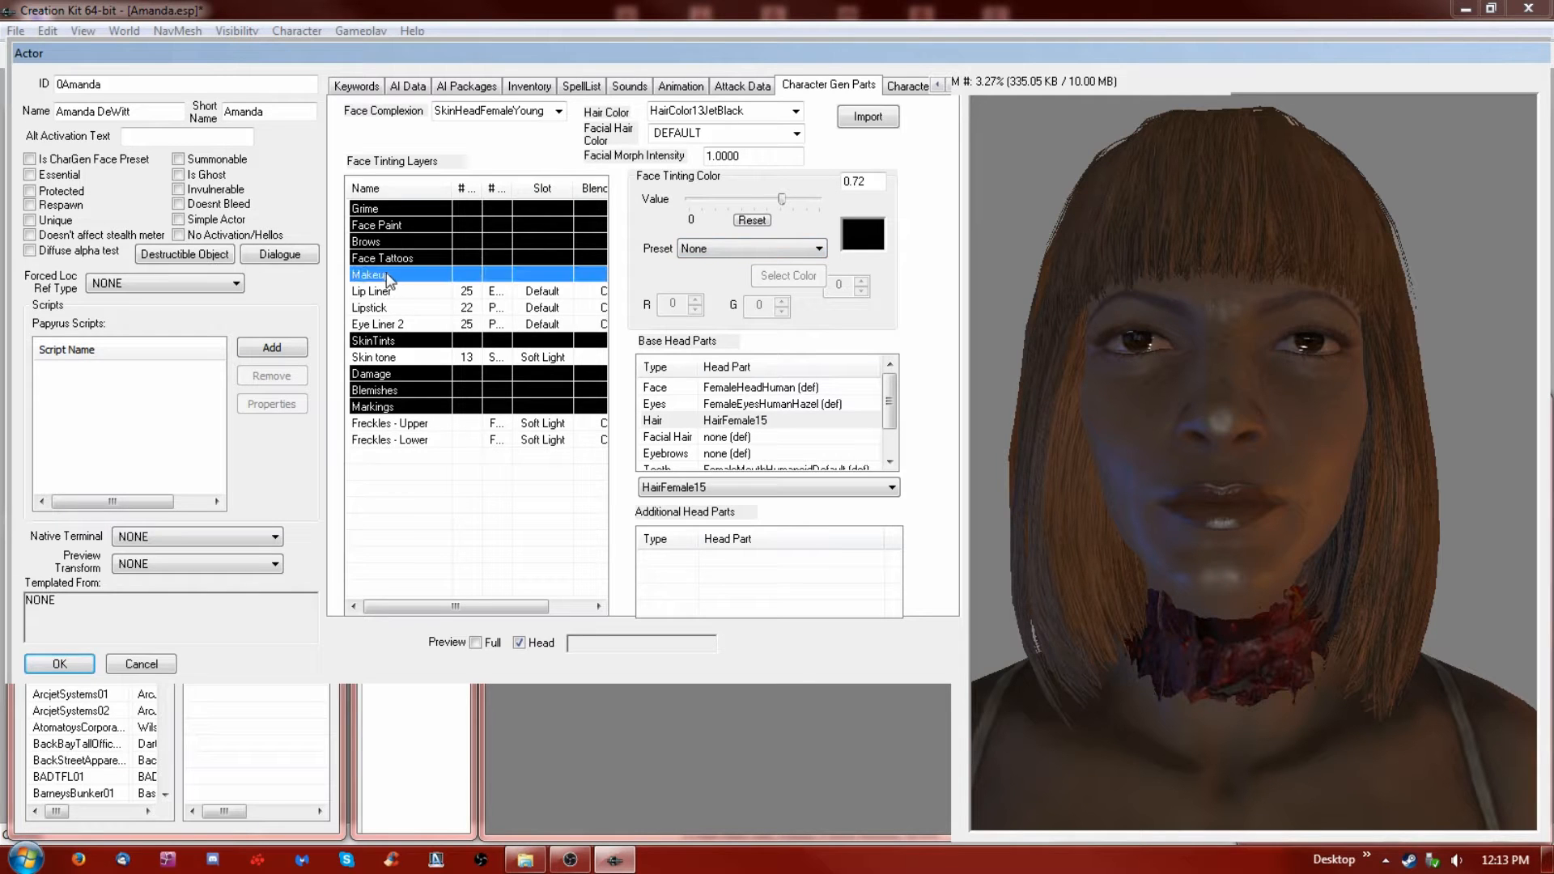
pyautogui.click(429, 286)
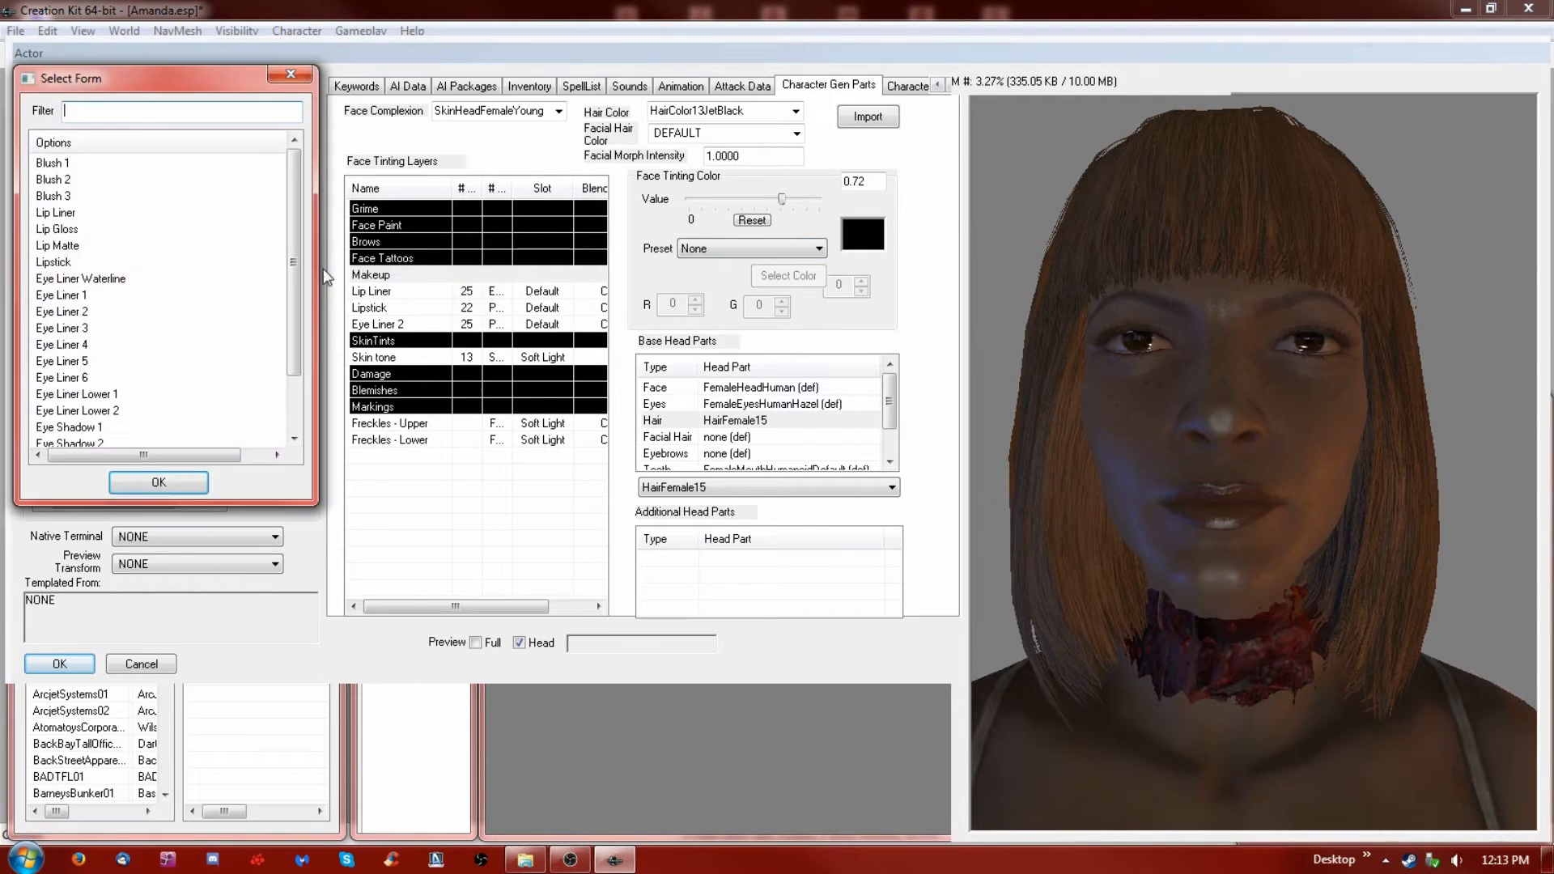
pyautogui.click(81, 377)
pyautogui.click(160, 481)
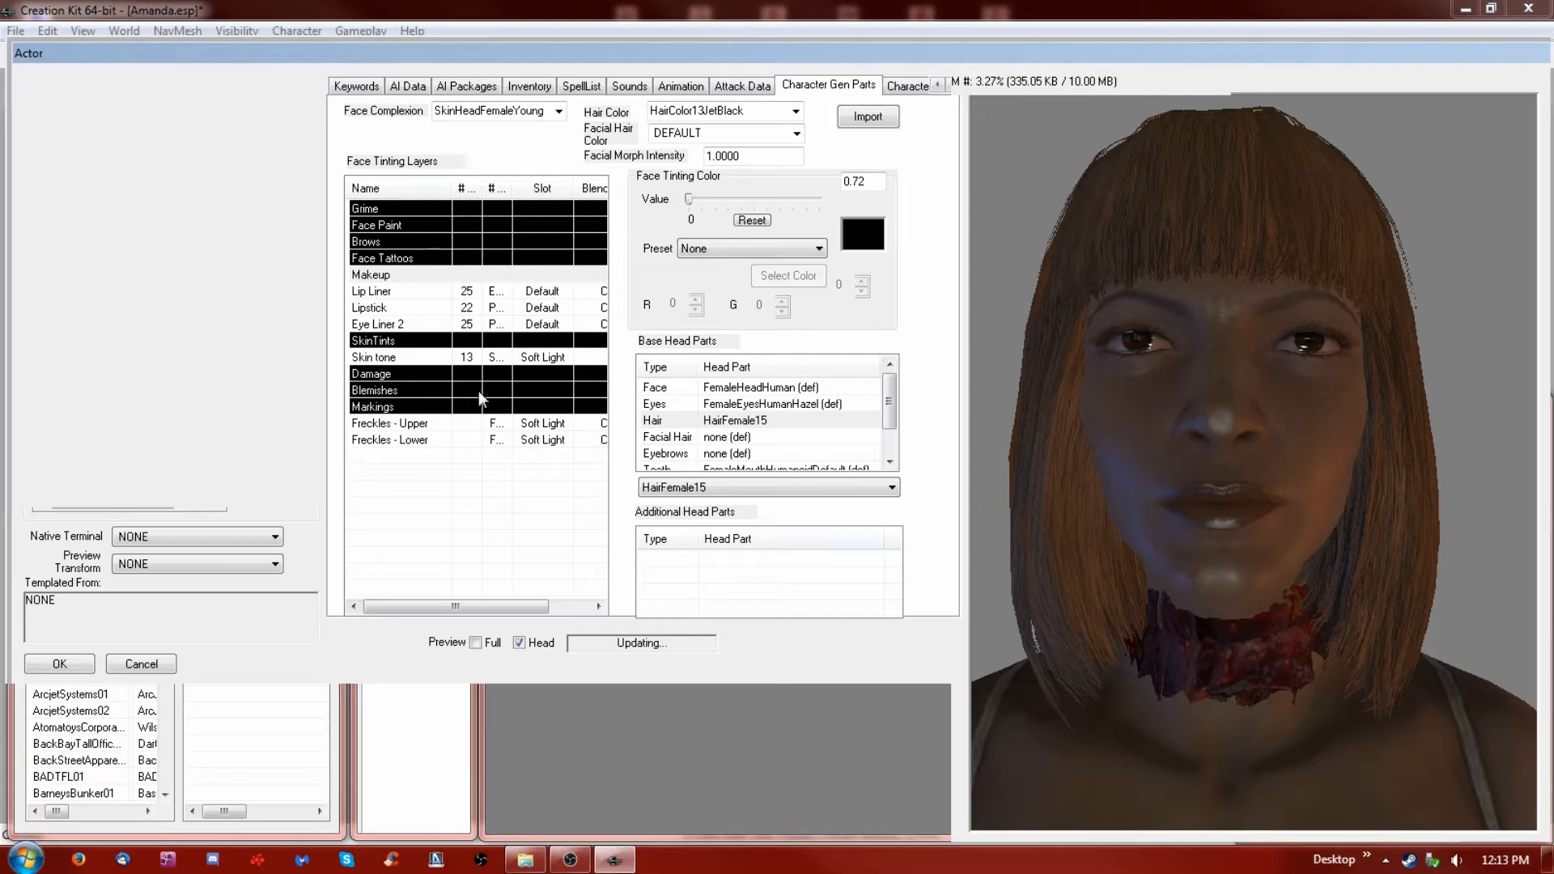
pyautogui.moveTo(689, 199); pyautogui.dragTo(819, 199)
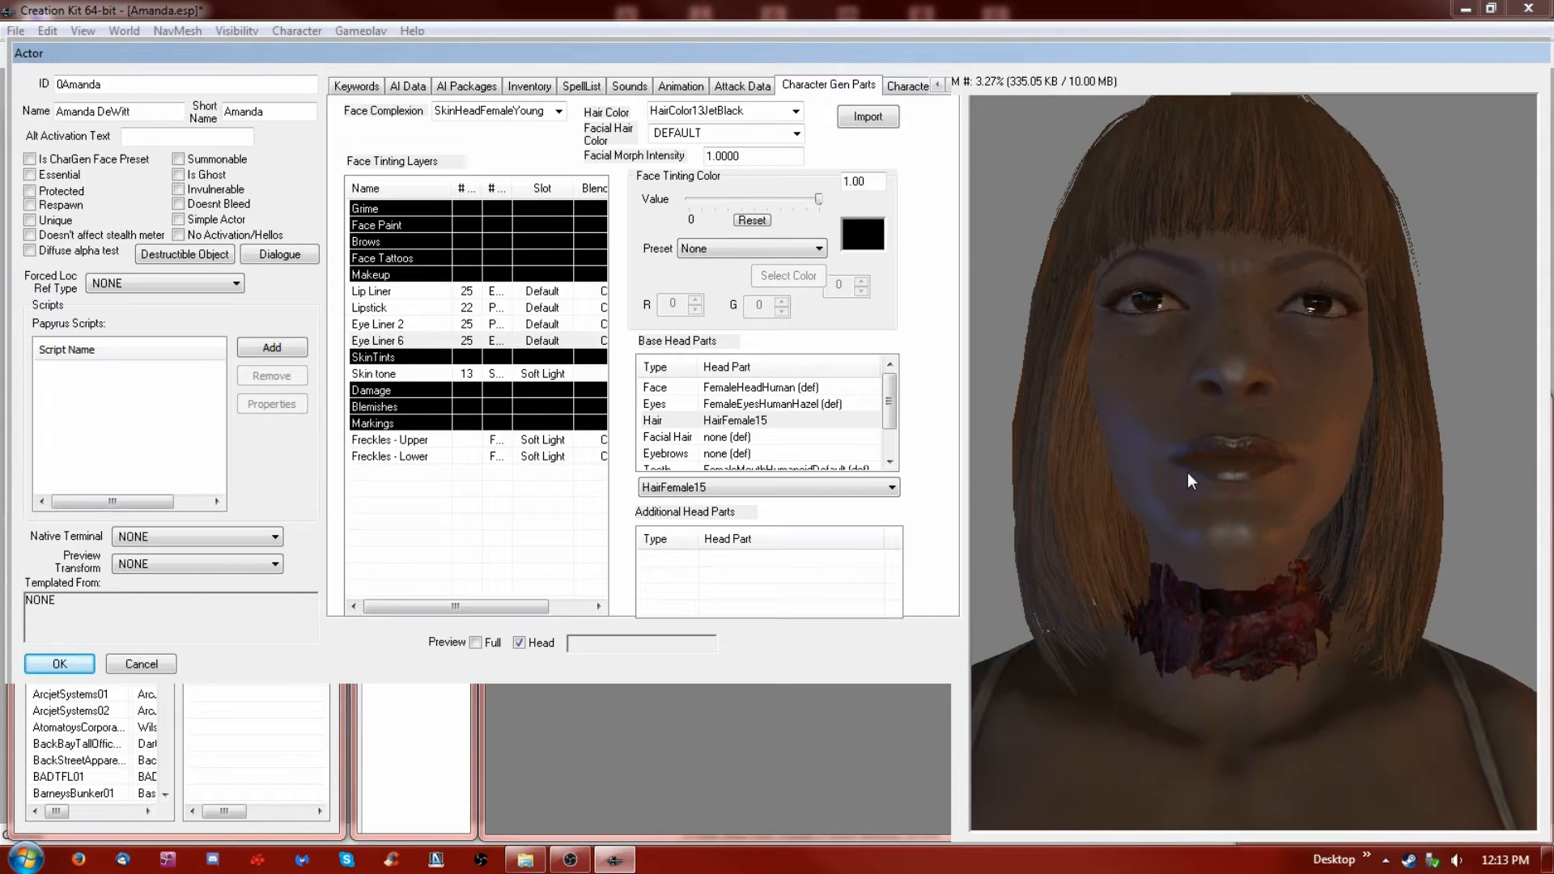
# Remove the Eye Liner 2 layer from the Makeup face tinting group and confirm the removal
pyautogui.click(389, 321)
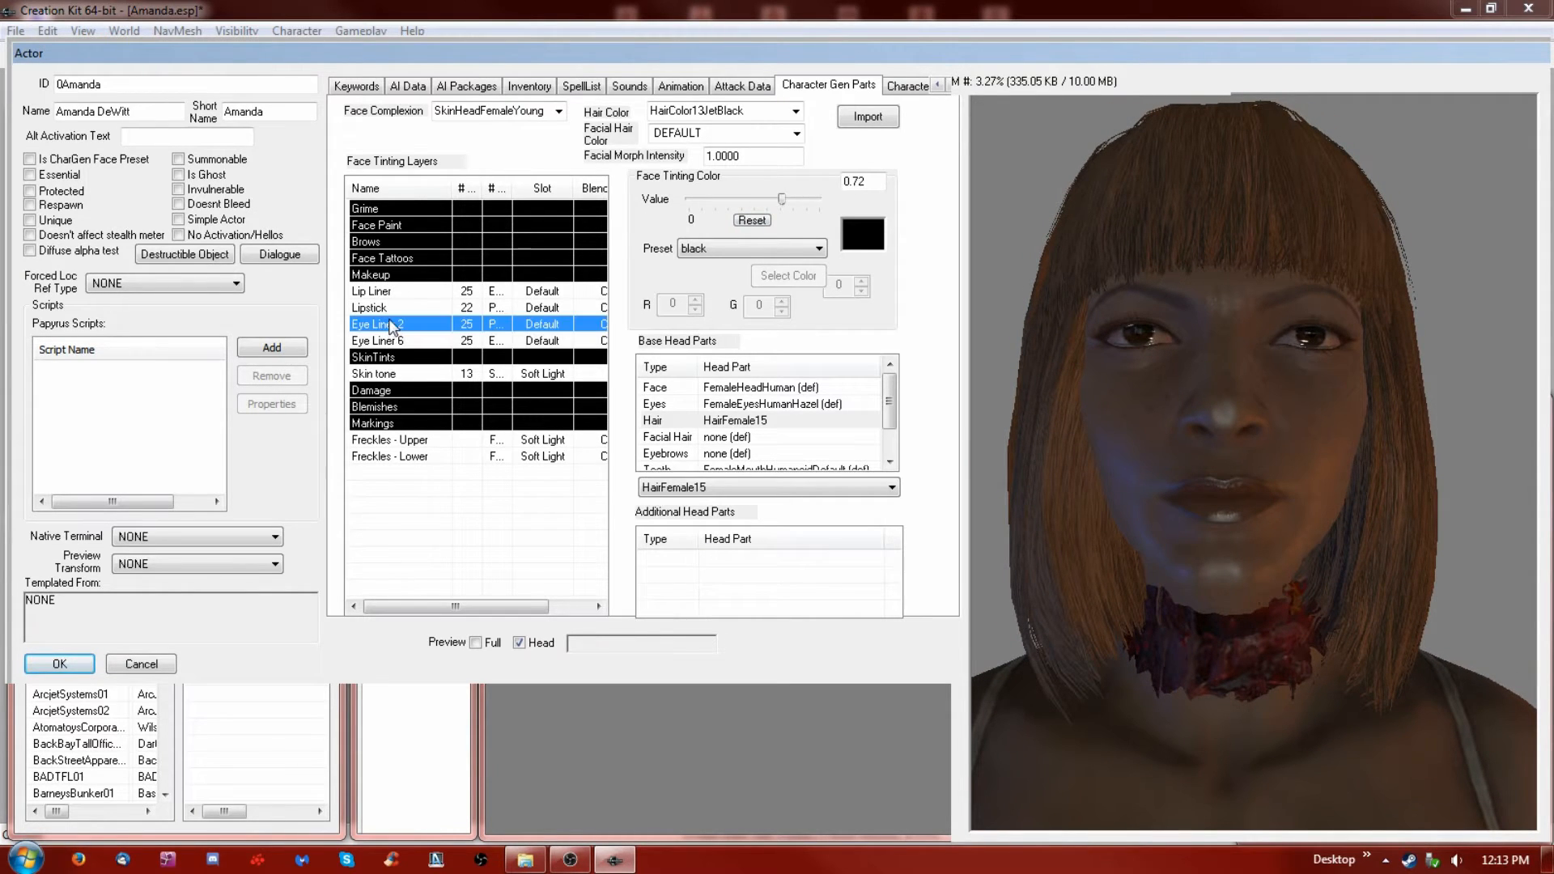
pyautogui.rightClick(391, 324)
pyautogui.click(445, 364)
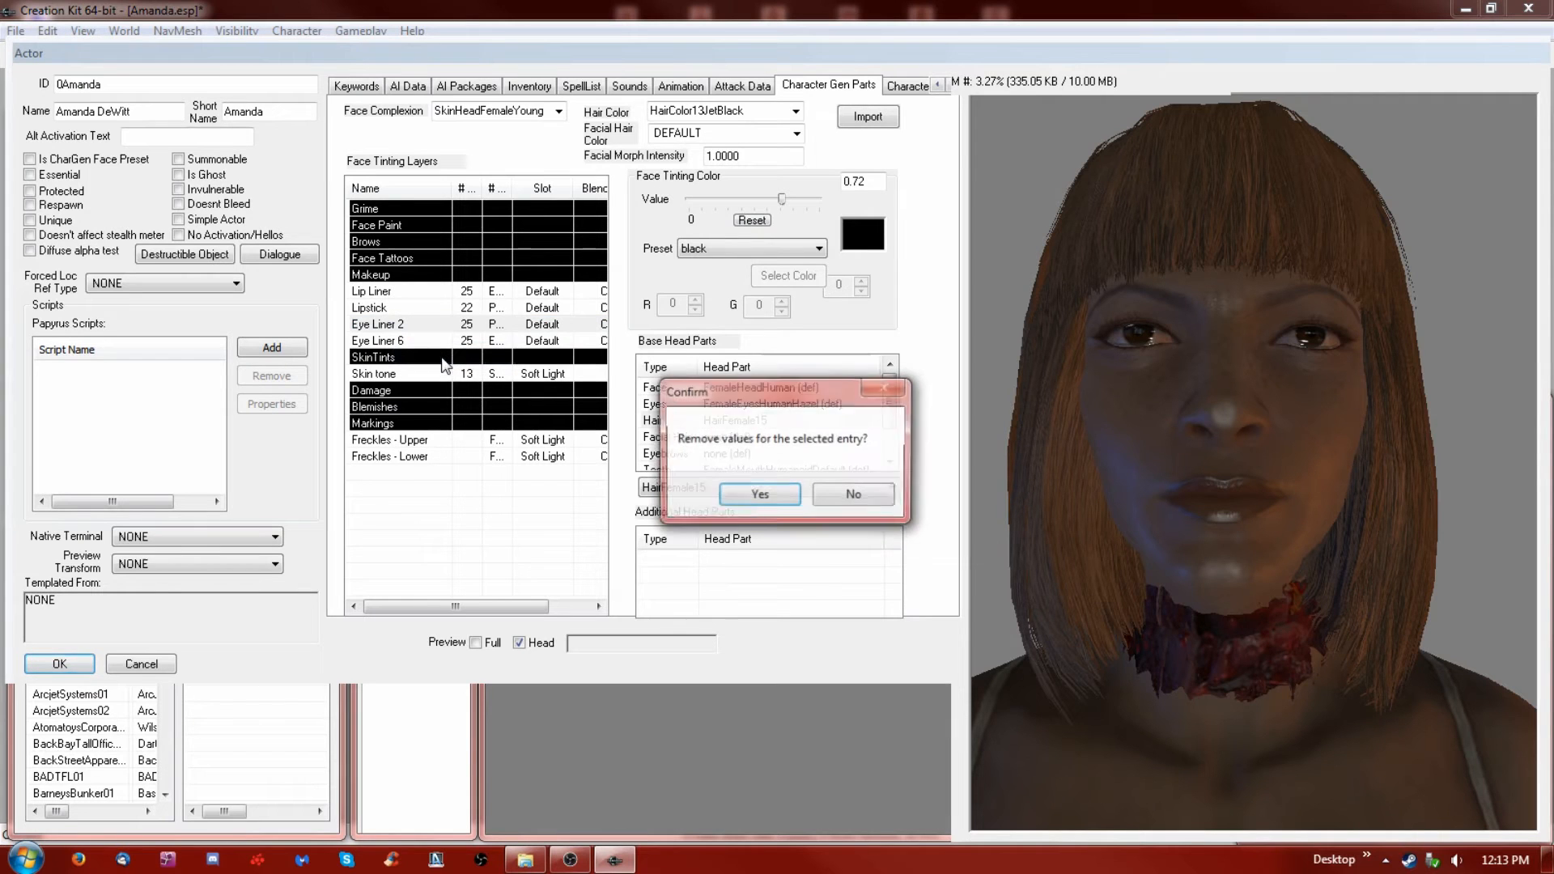
pyautogui.click(761, 496)
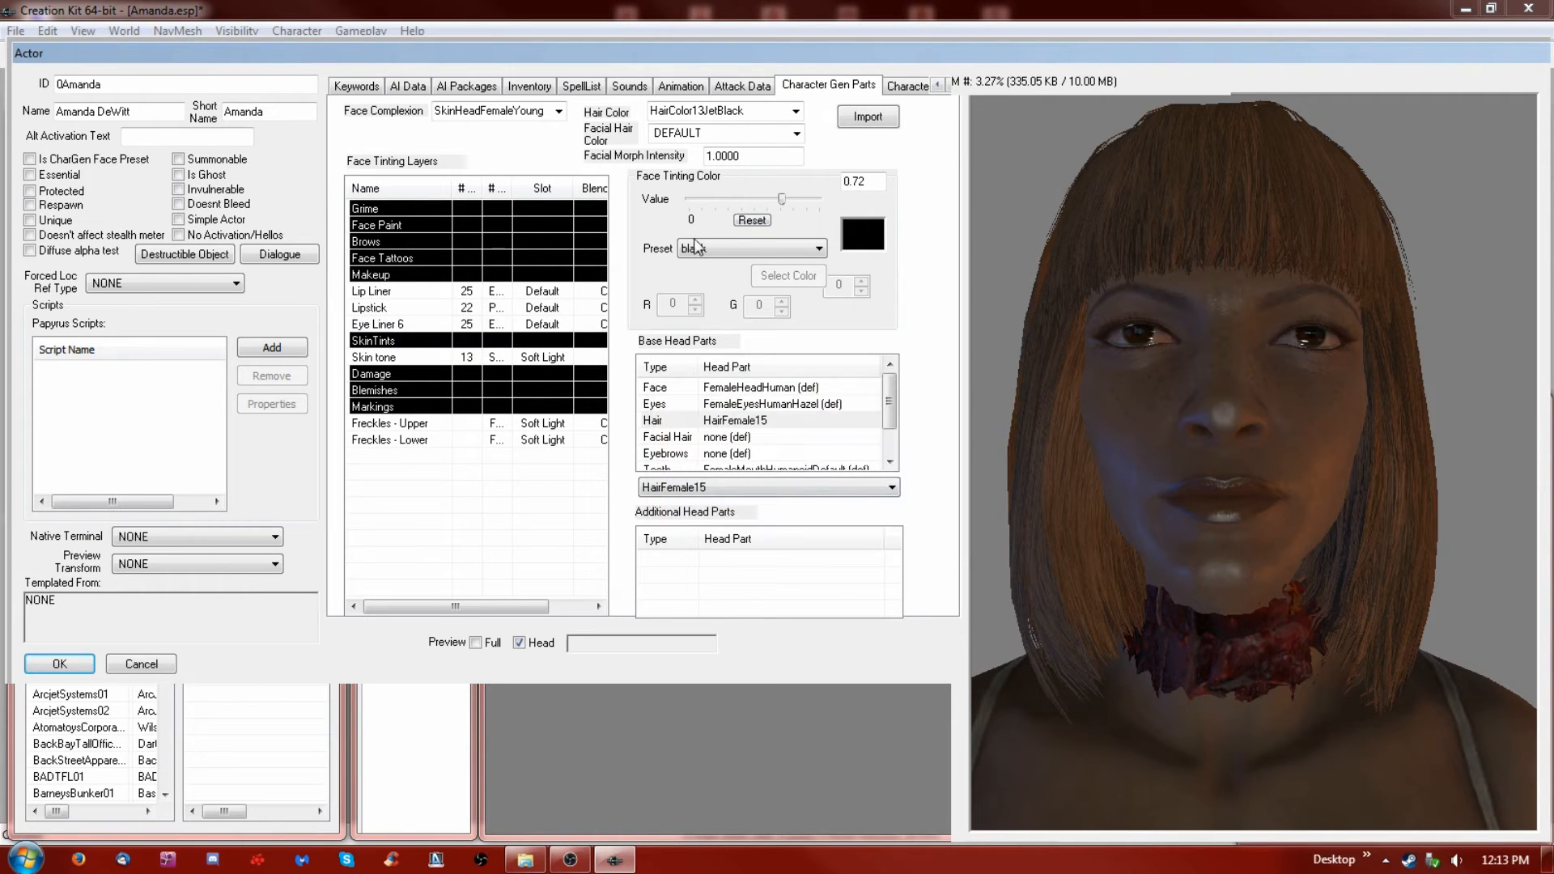
# Add an Eye Shadow 1 layer to the Makeup face tinting group and set its value to 1.00
pyautogui.rightClick(458, 279)
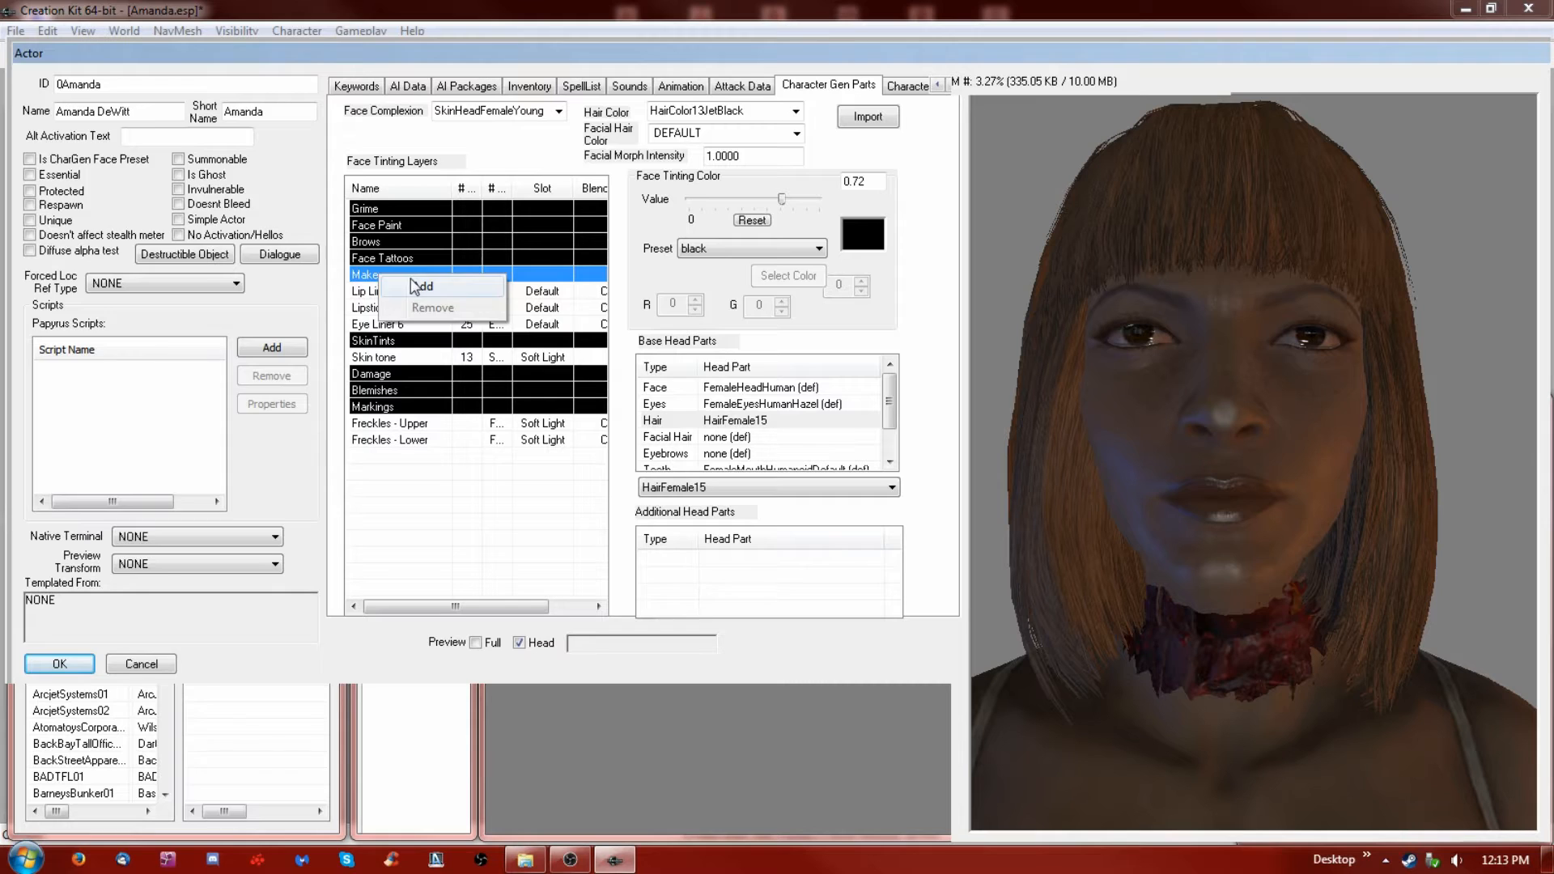
pyautogui.click(409, 285)
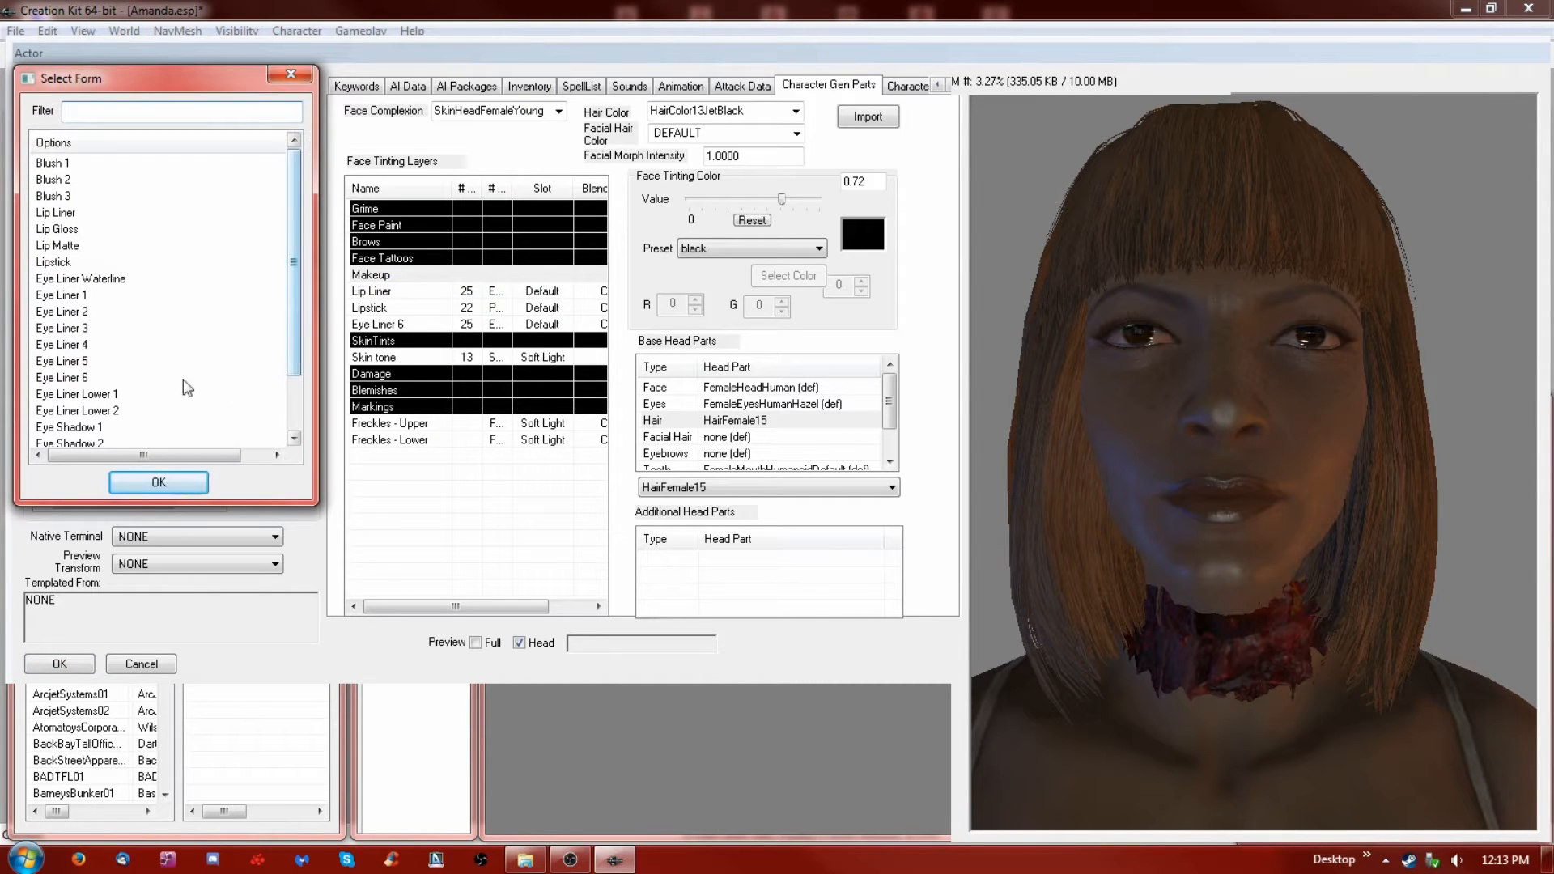
pyautogui.scroll(-2, 162, 324)
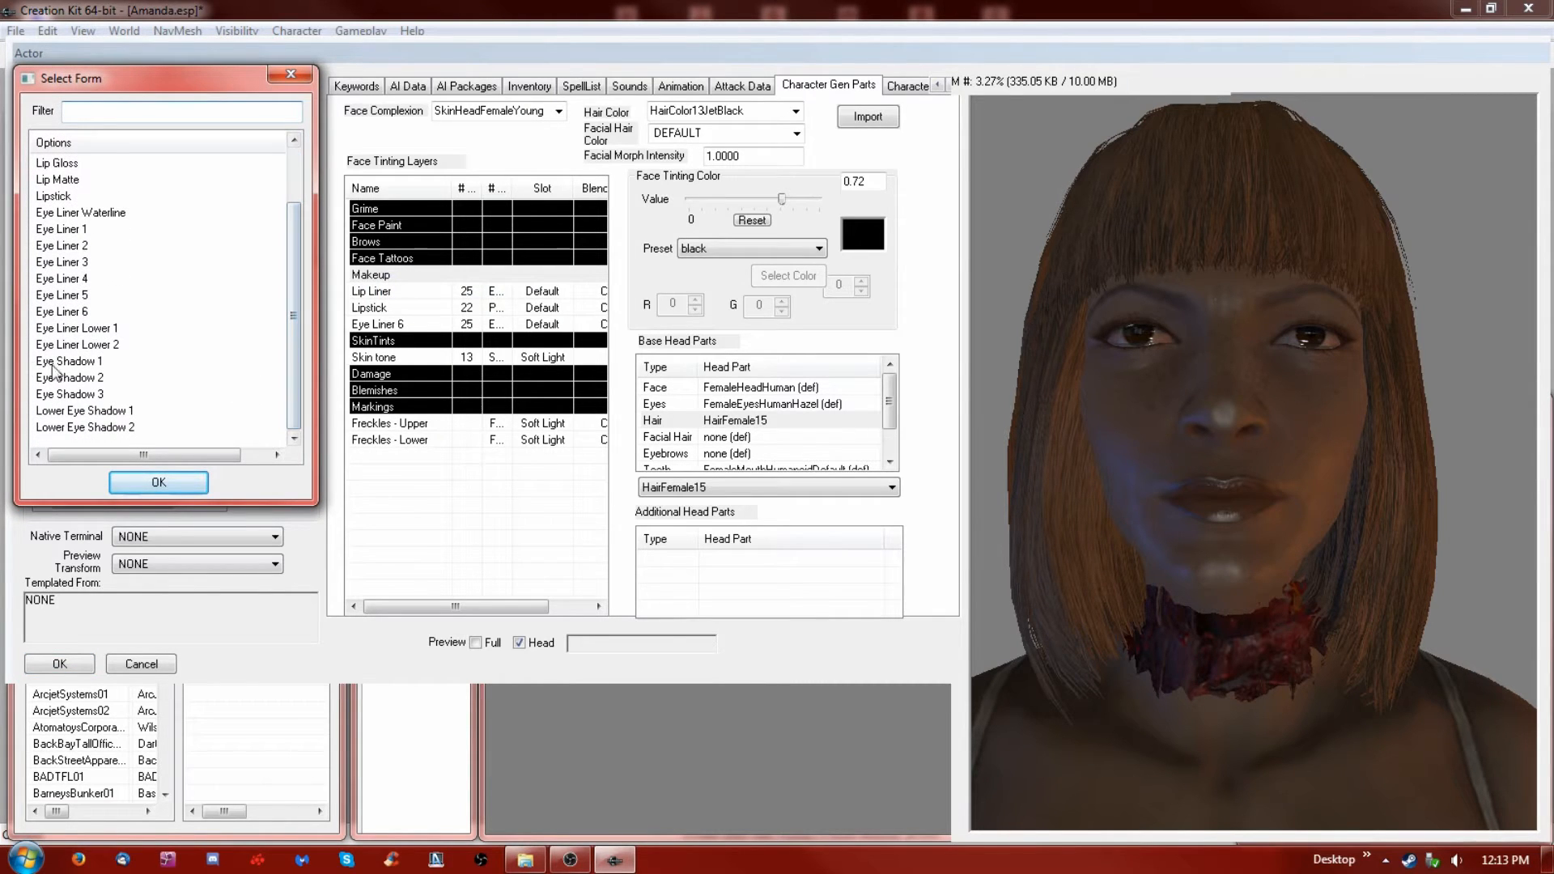
pyautogui.click(69, 361)
pyautogui.click(158, 482)
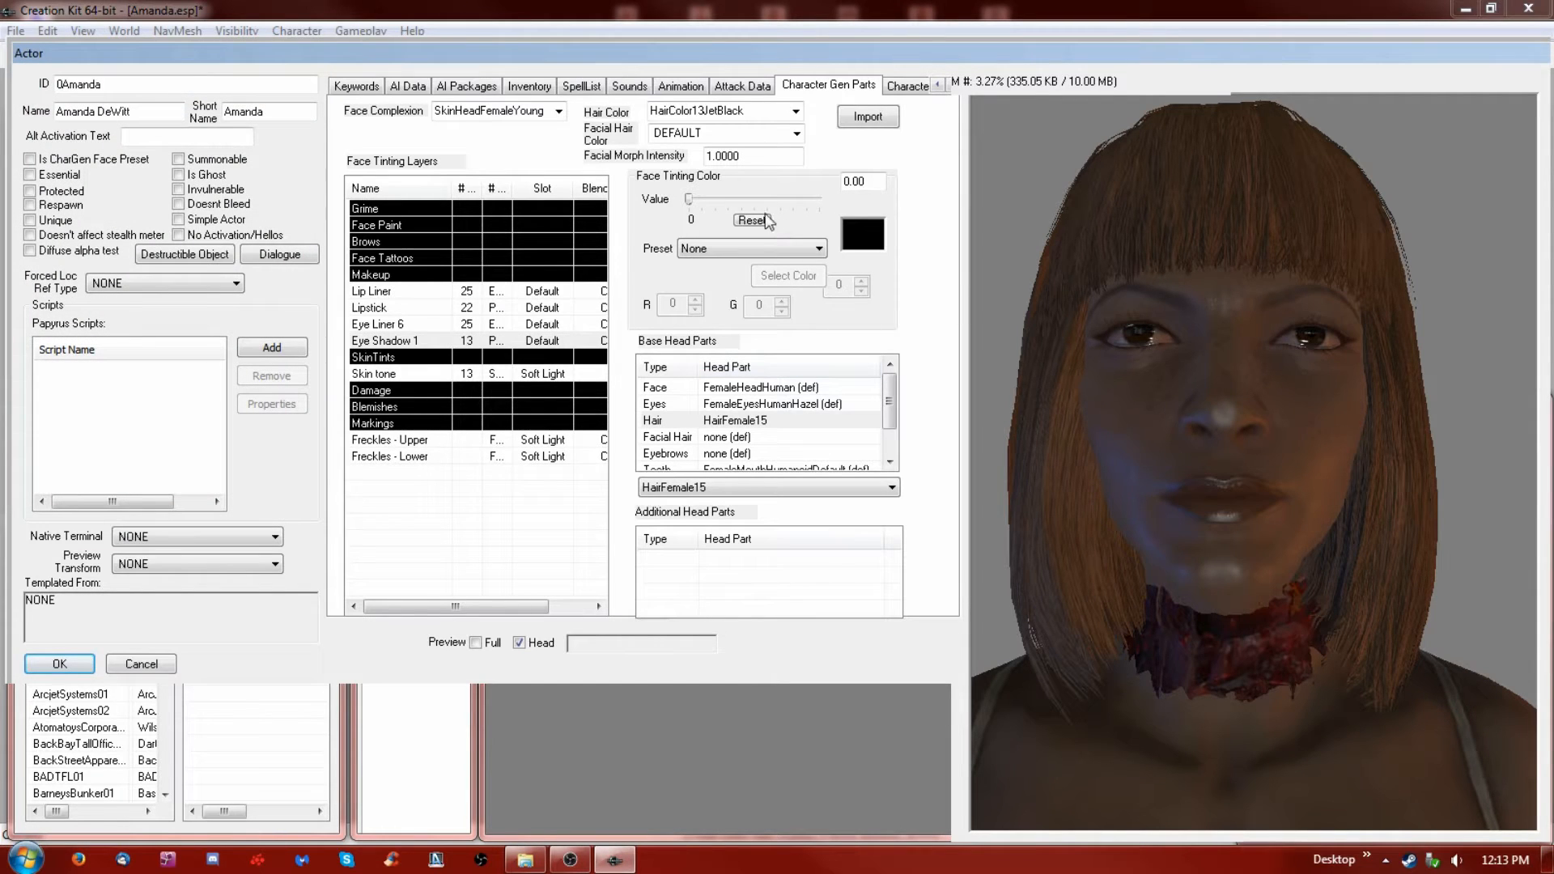
pyautogui.moveTo(691, 201); pyautogui.dragTo(831, 206)
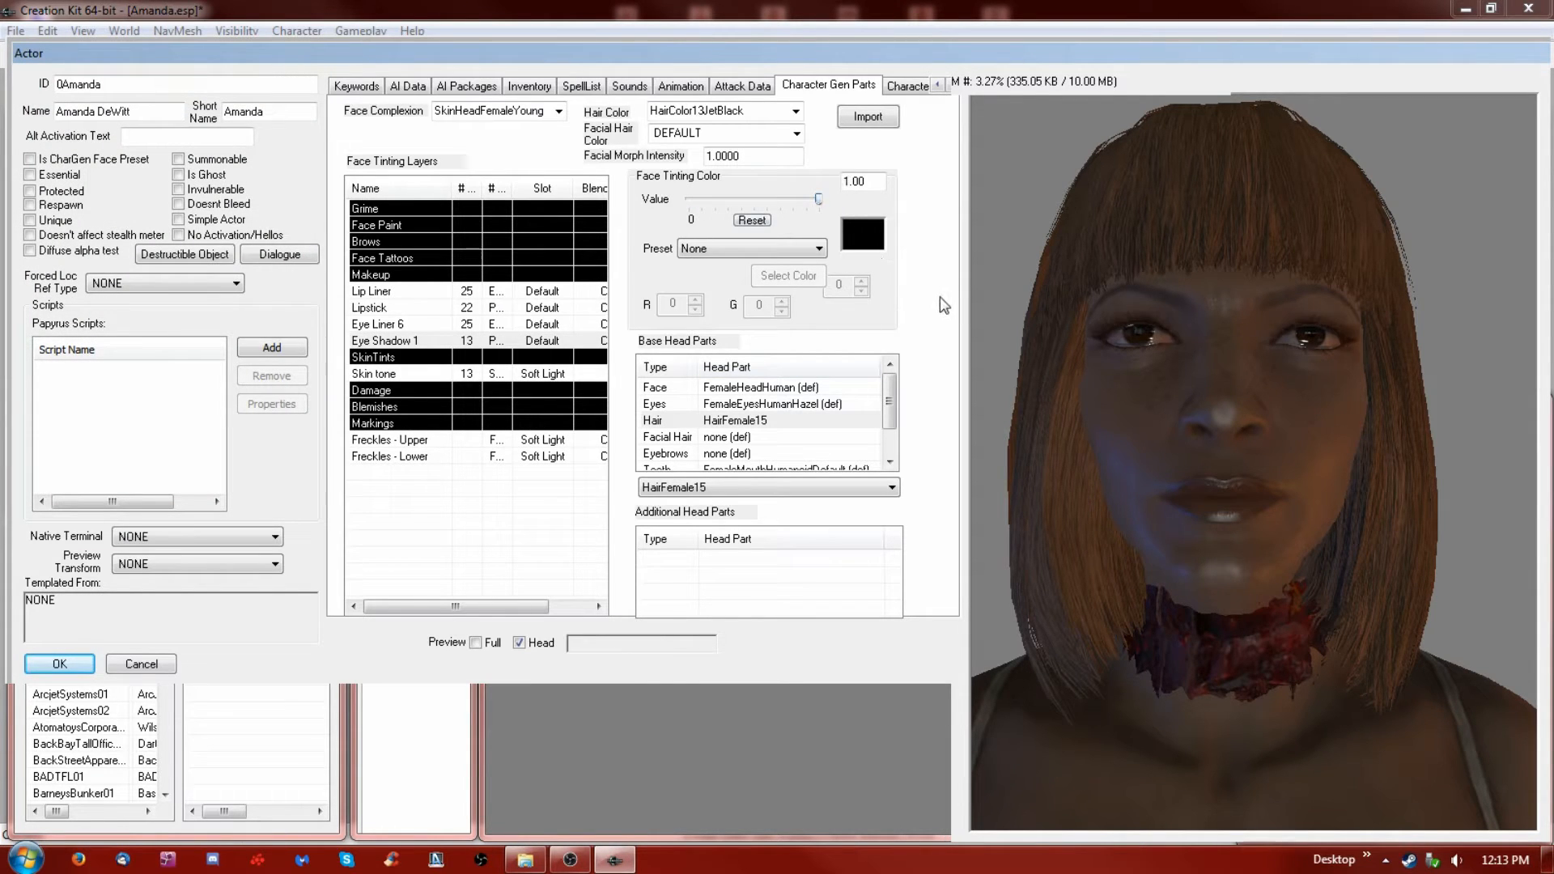
pyautogui.moveTo(1235, 510); pyautogui.dragTo(1194, 523, button='middle')
pyautogui.rightClick(1193, 523)
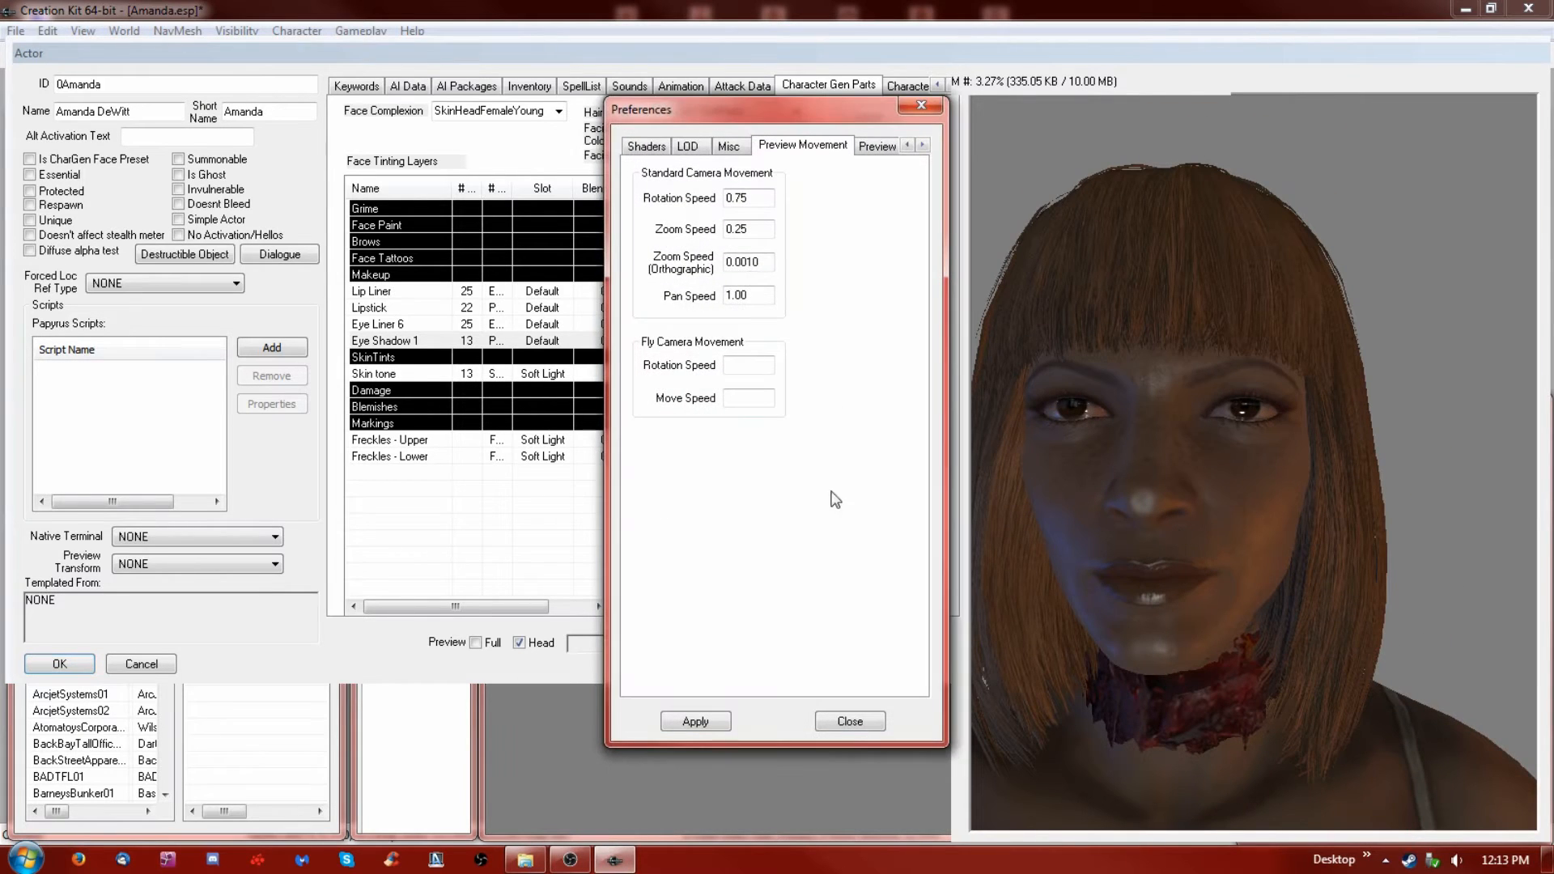
pyautogui.click(852, 722)
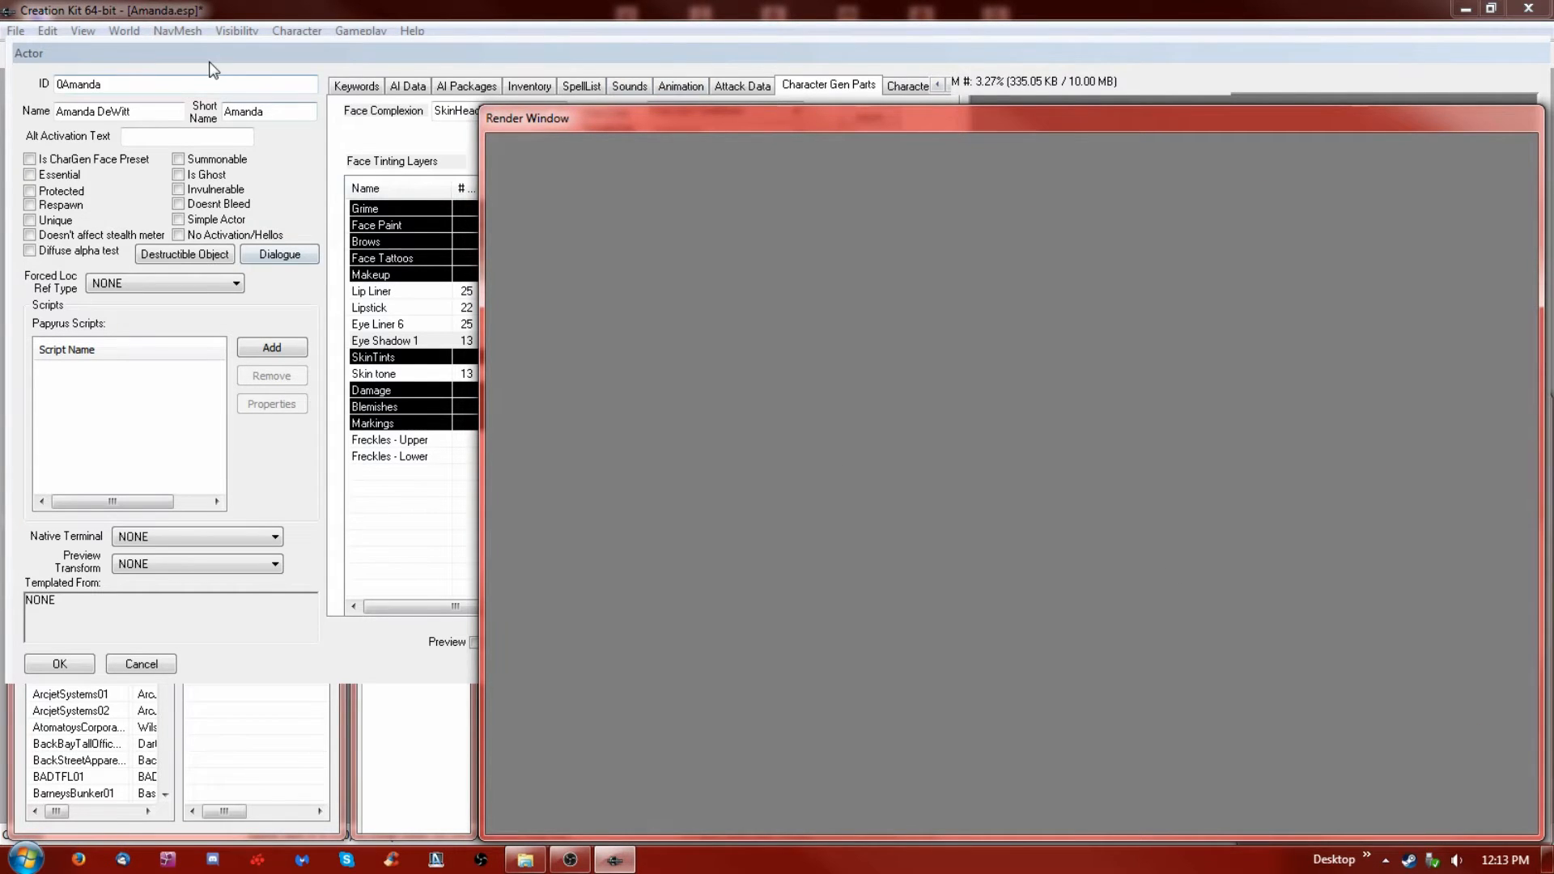
pyautogui.click(256, 53)
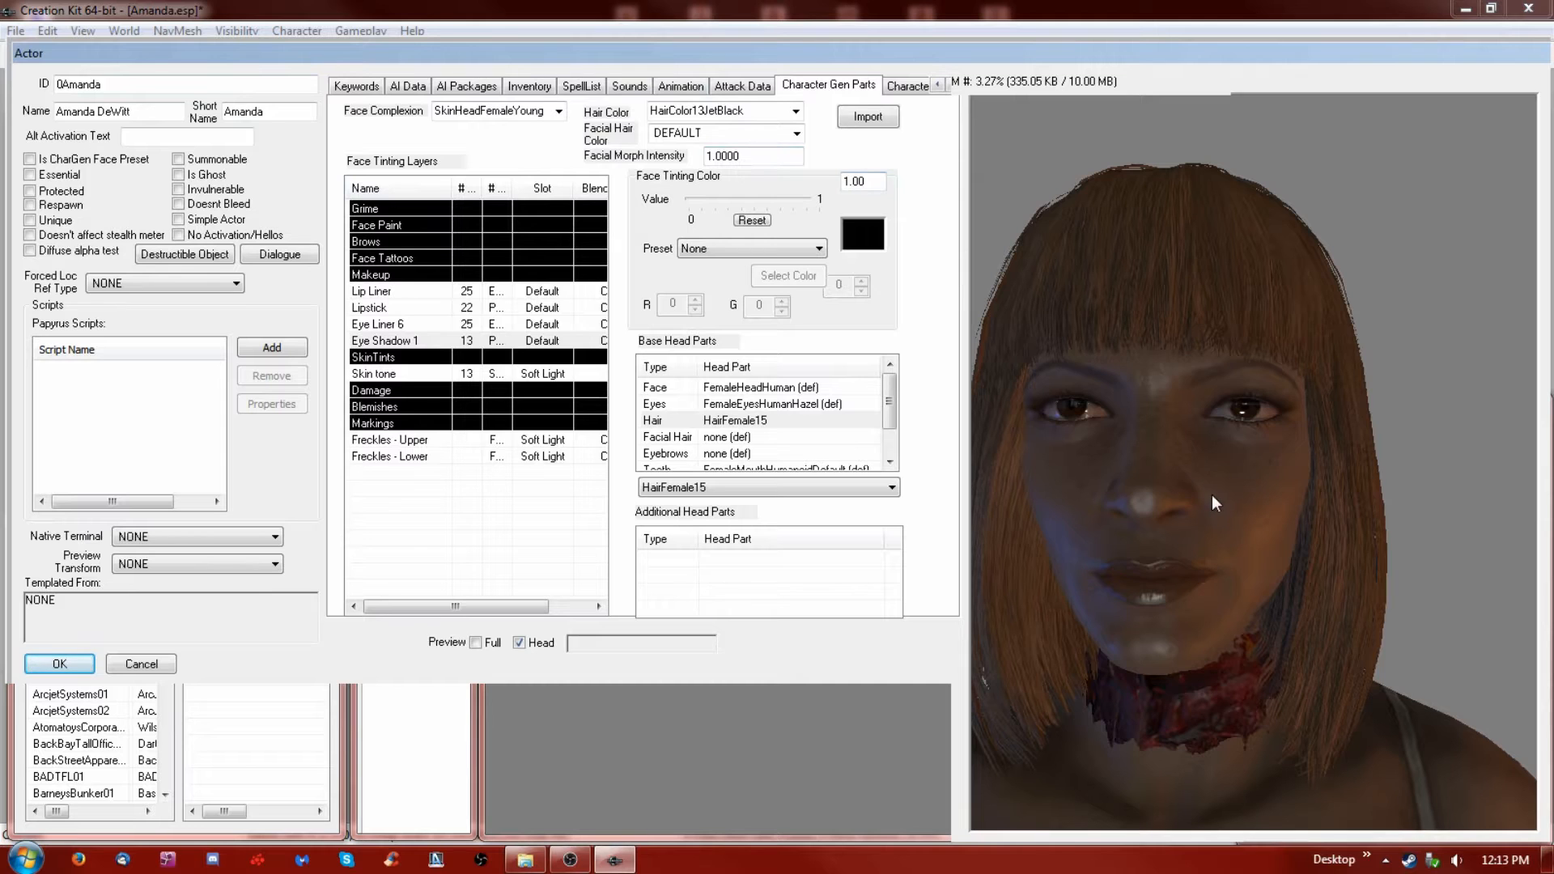
# Reload the head preview and inspect the eye makeup and skin on the face and body from several distances
pyautogui.click(532, 646)
pyautogui.moveTo(1418, 541); pyautogui.dragTo(1368, 522)
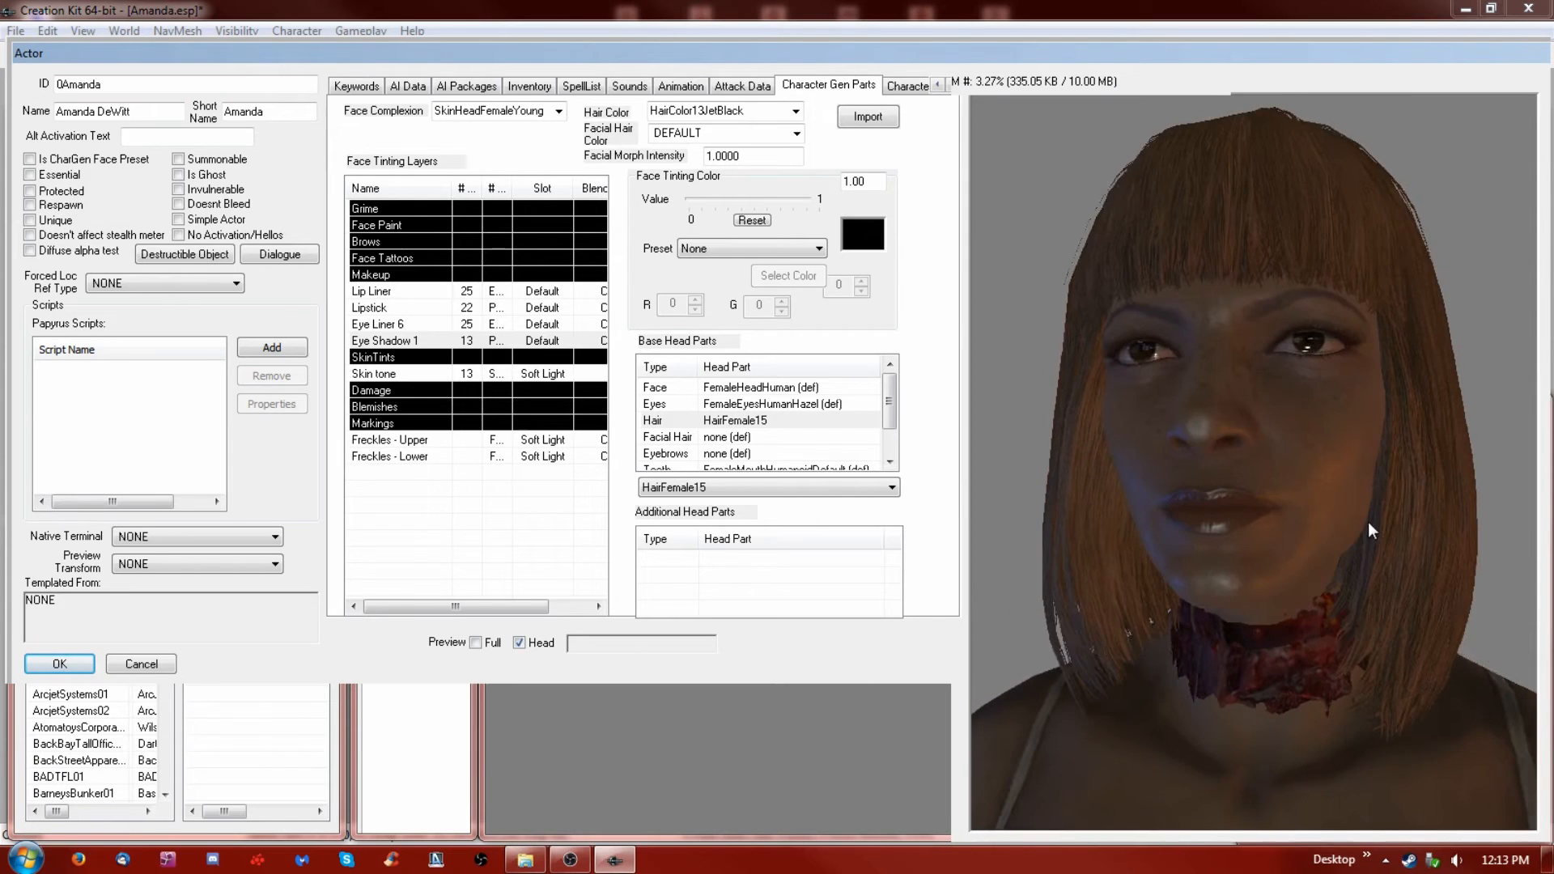
pyautogui.scroll(-3, 1344, 535)
pyautogui.moveTo(1356, 729)
pyautogui.mouseDown(button='right')
pyautogui.moveTo(1348, 684)
pyautogui.moveTo(1347, 729)
pyautogui.mouseUp(button='right')
pyautogui.moveTo(1175, 662); pyautogui.dragTo(1148, 533, button='middle')
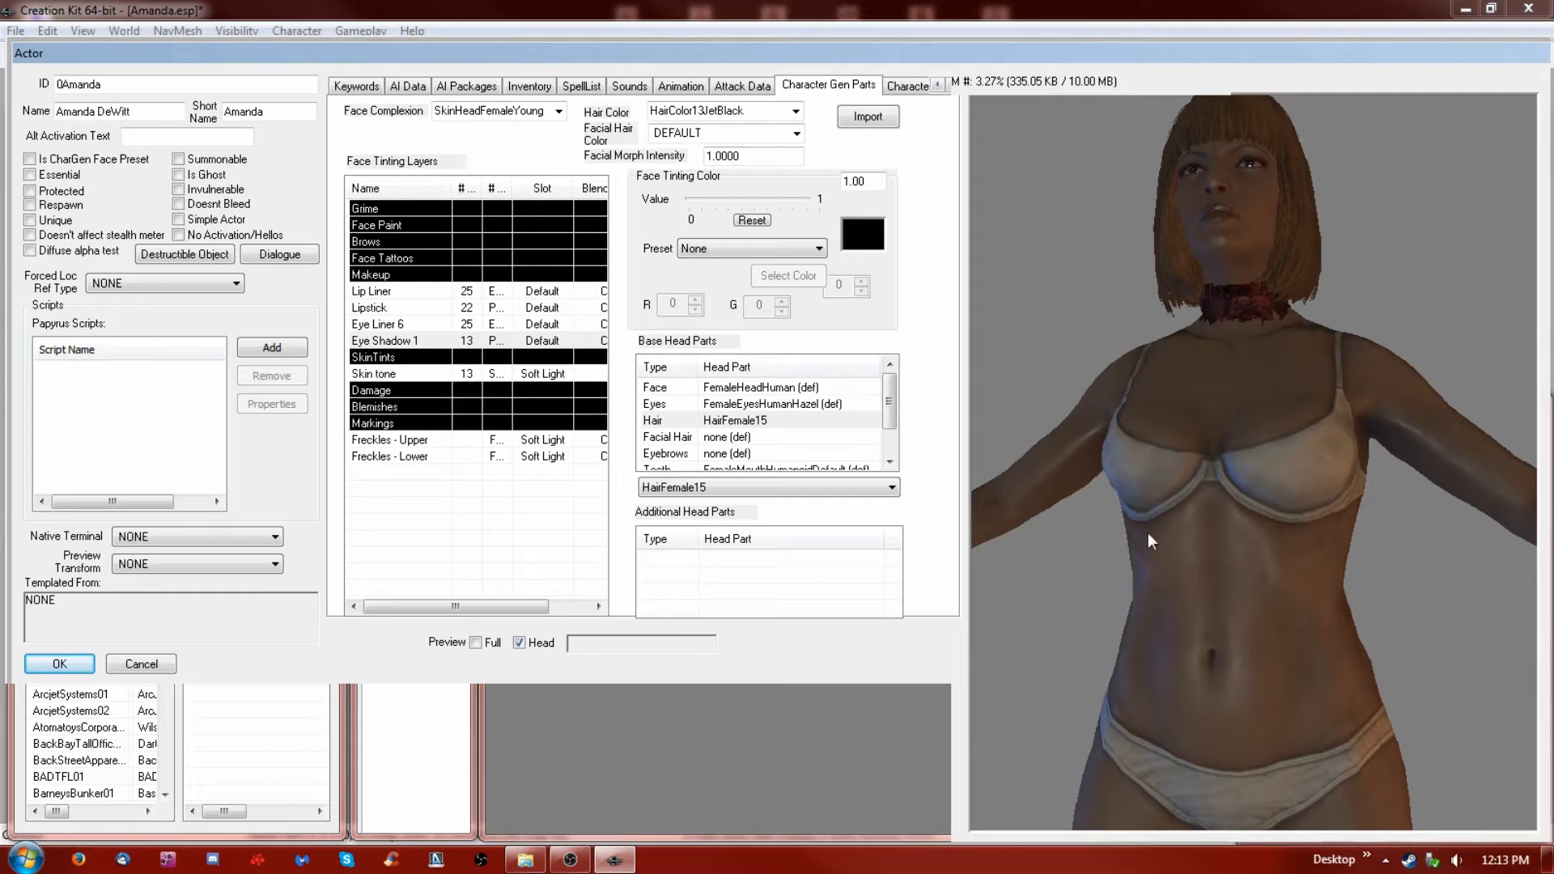
pyautogui.moveTo(1208, 461)
pyautogui.mouseDown()
pyautogui.moveTo(1198, 476)
pyautogui.moveTo(1105, 476)
pyautogui.moveTo(1145, 493)
pyautogui.moveTo(1343, 483)
pyautogui.moveTo(1174, 488)
pyautogui.moveTo(1202, 488)
pyautogui.mouseUp()
pyautogui.moveTo(1217, 489); pyautogui.dragTo(1231, 540, button='middle')
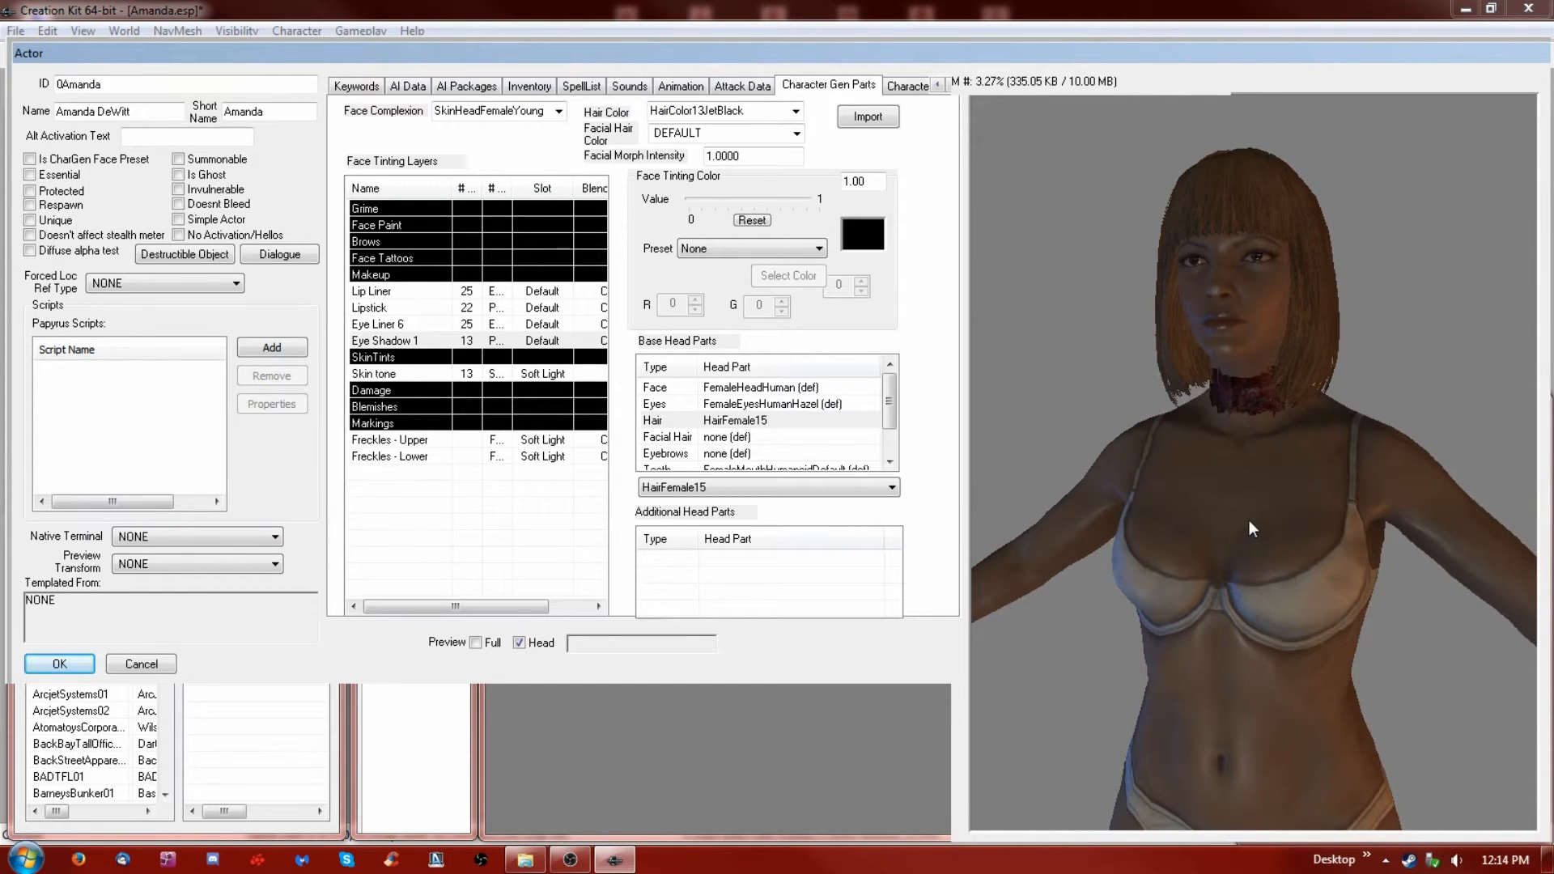
pyautogui.scroll(-5, 1250, 519)
pyautogui.scroll(5, 1257, 516)
pyautogui.scroll(-5, 1256, 516)
pyautogui.scroll(5, 1257, 512)
pyautogui.scroll(-5, 1258, 511)
pyautogui.scroll(5, 1257, 512)
pyautogui.scroll(-5, 1257, 511)
pyautogui.scroll(5, 1257, 516)
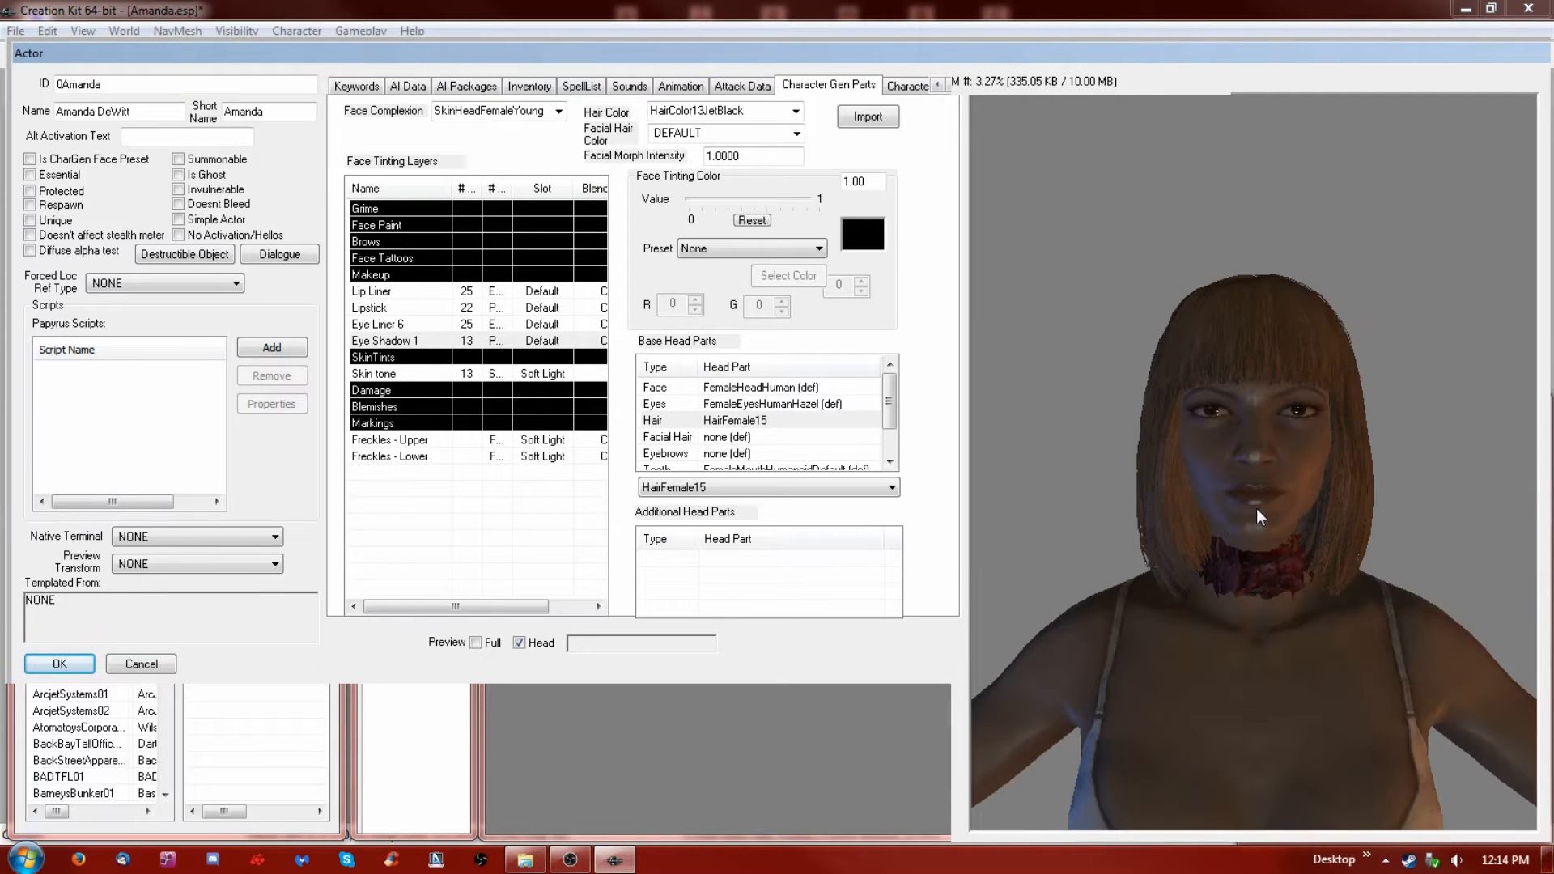
pyautogui.scroll(-5, 1289, 558)
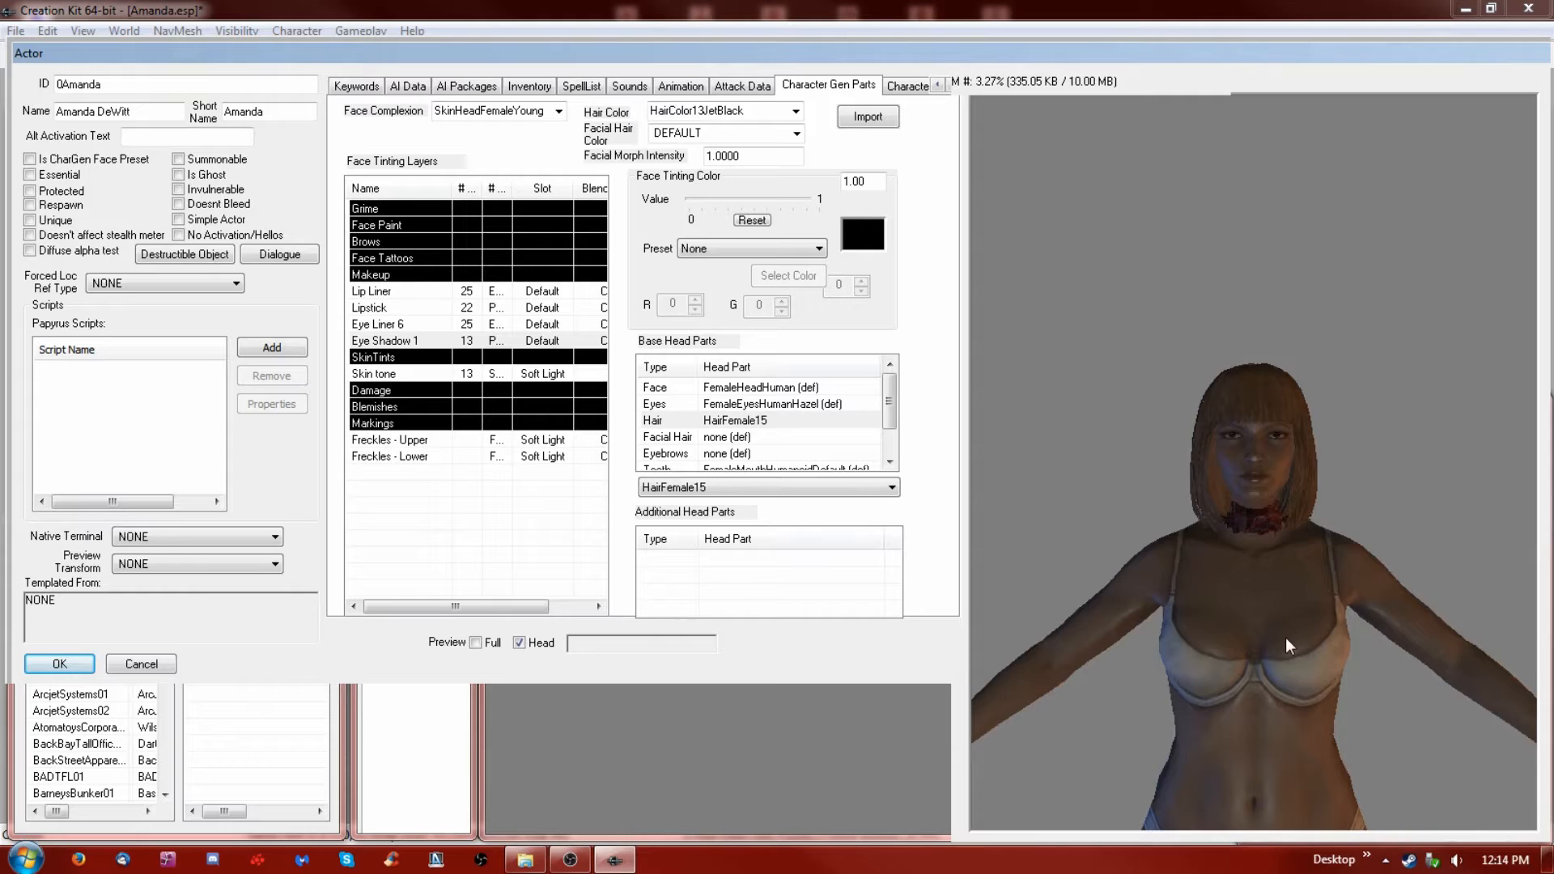
pyautogui.scroll(2, 1285, 570)
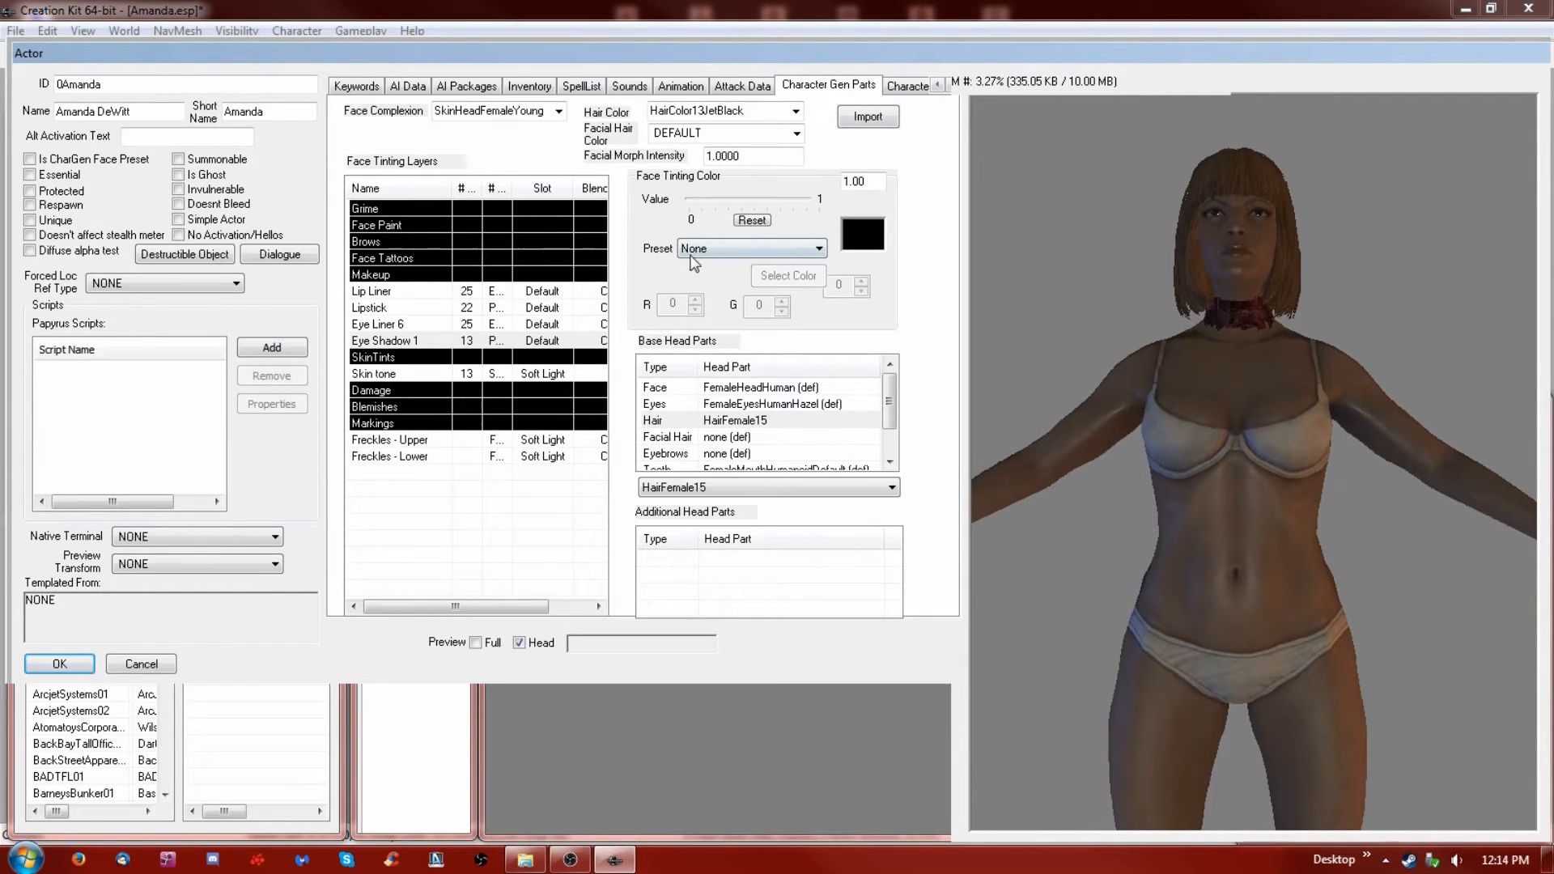
# Add a Thin Rounded layer to the Brows face tinting group and set its value to 1.00
pyautogui.rightClick(388, 239)
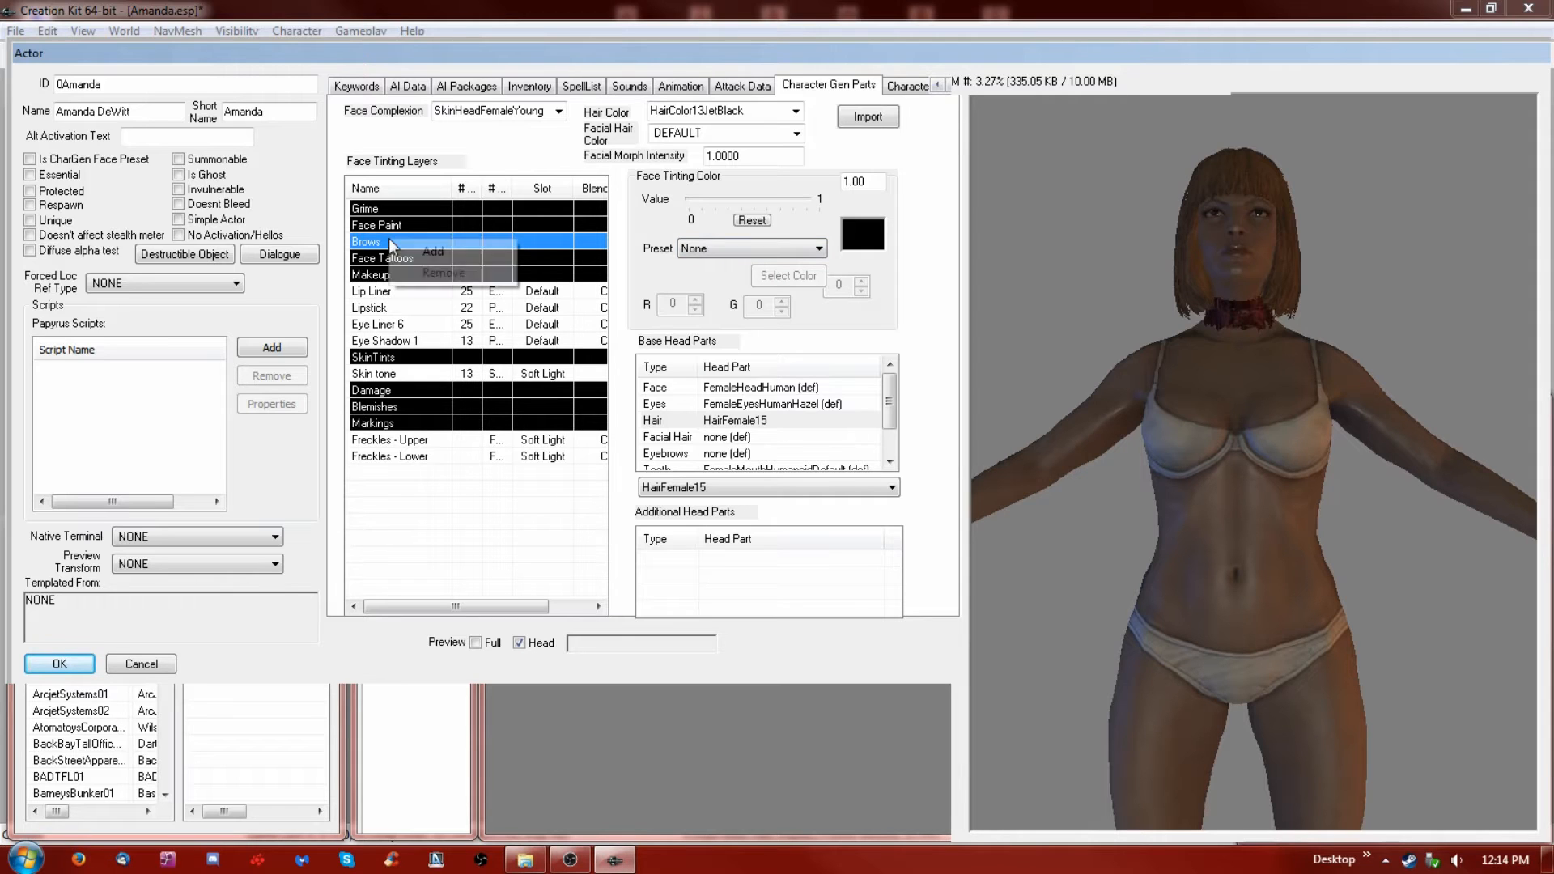
pyautogui.click(433, 251)
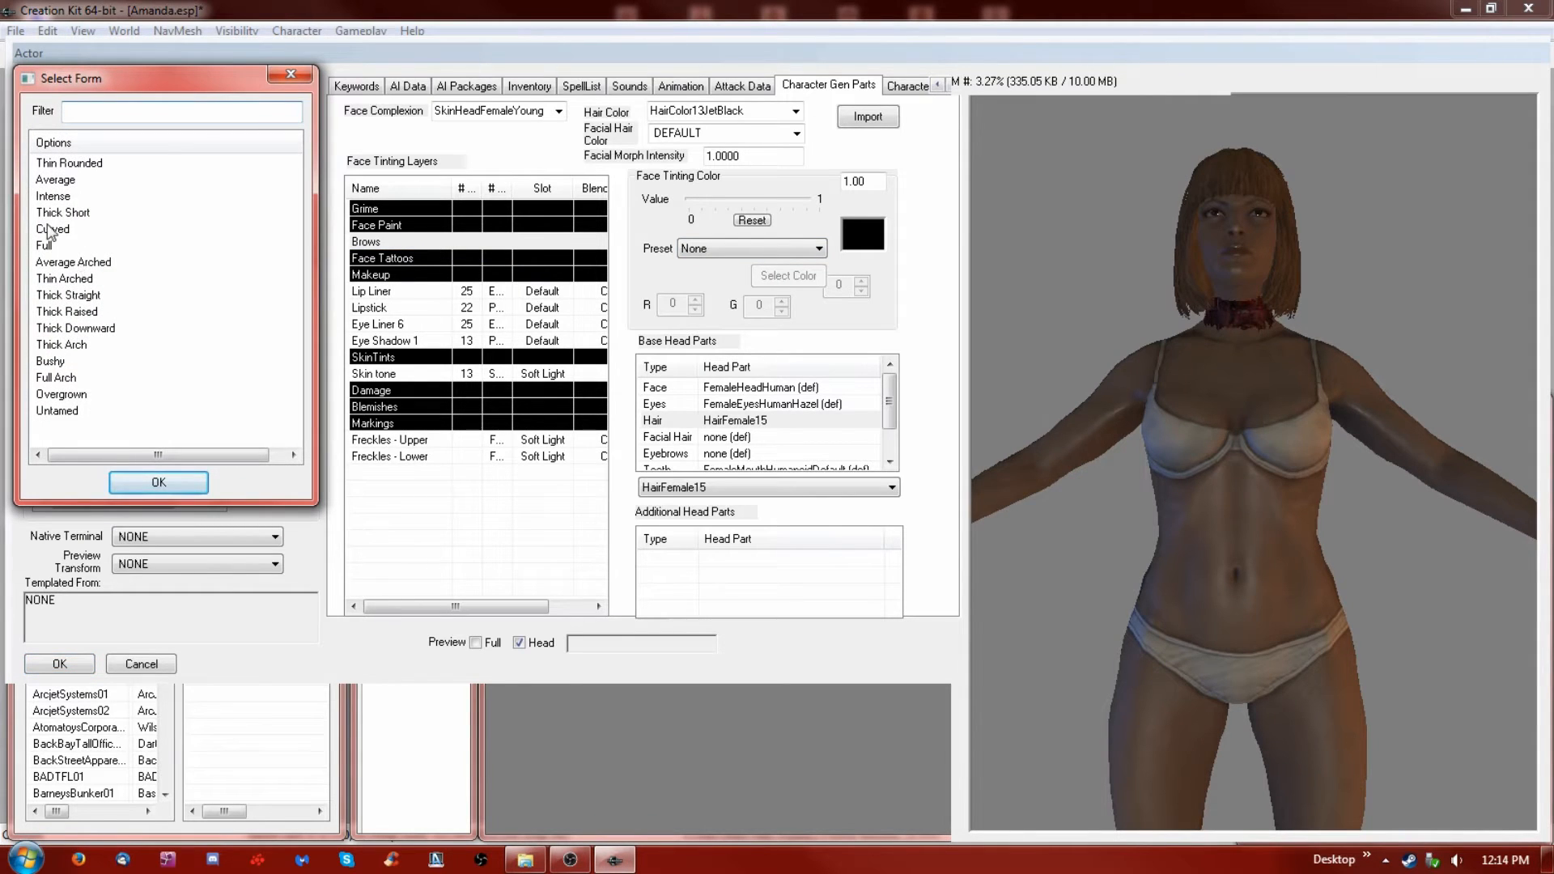
pyautogui.click(54, 230)
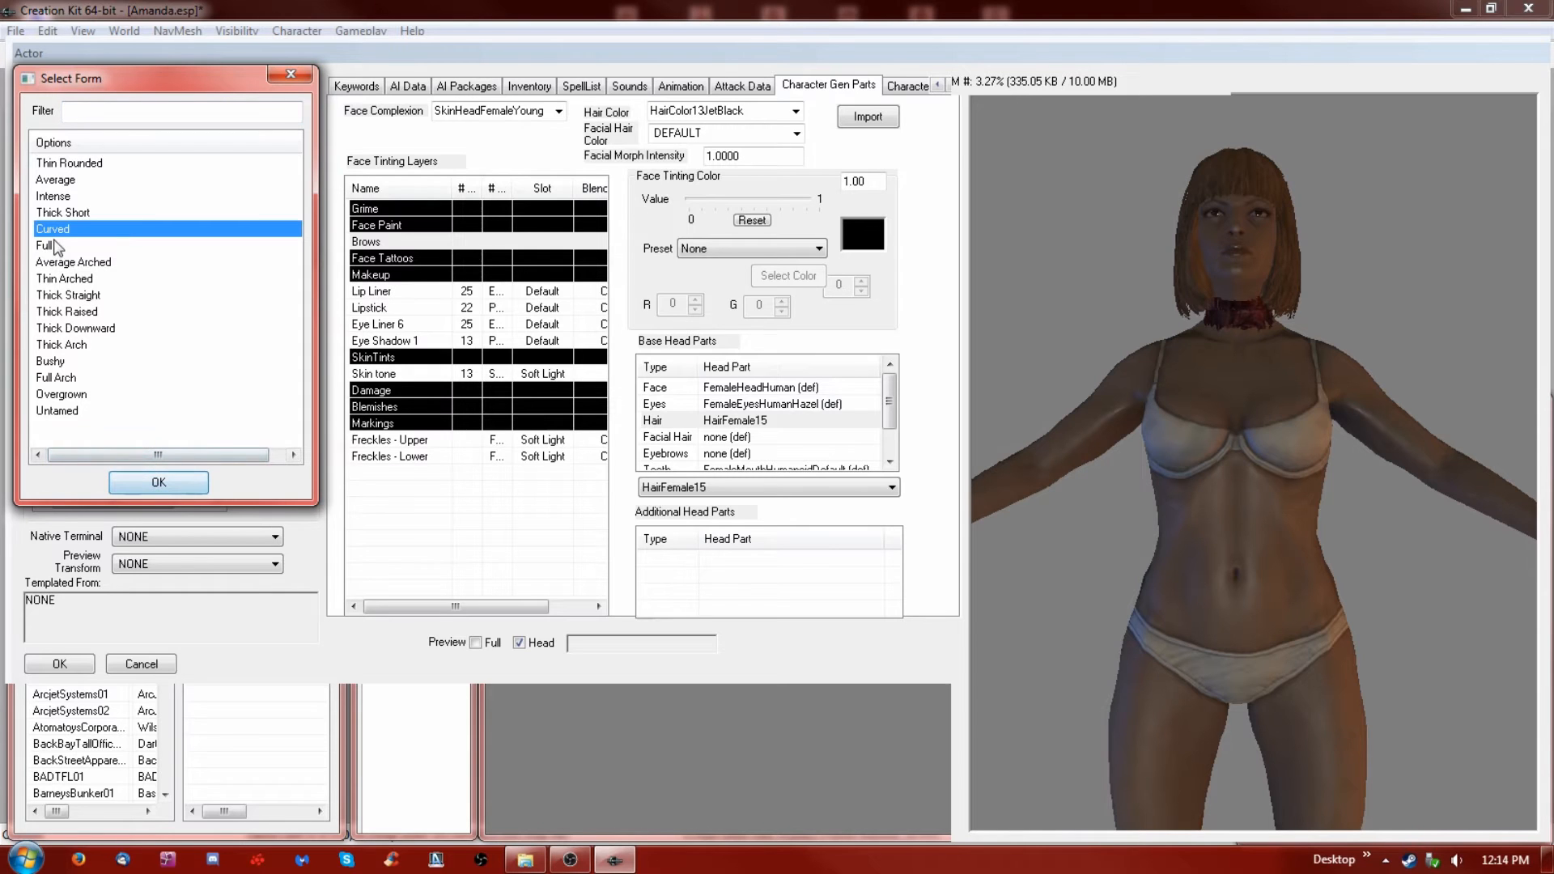
pyautogui.click(81, 164)
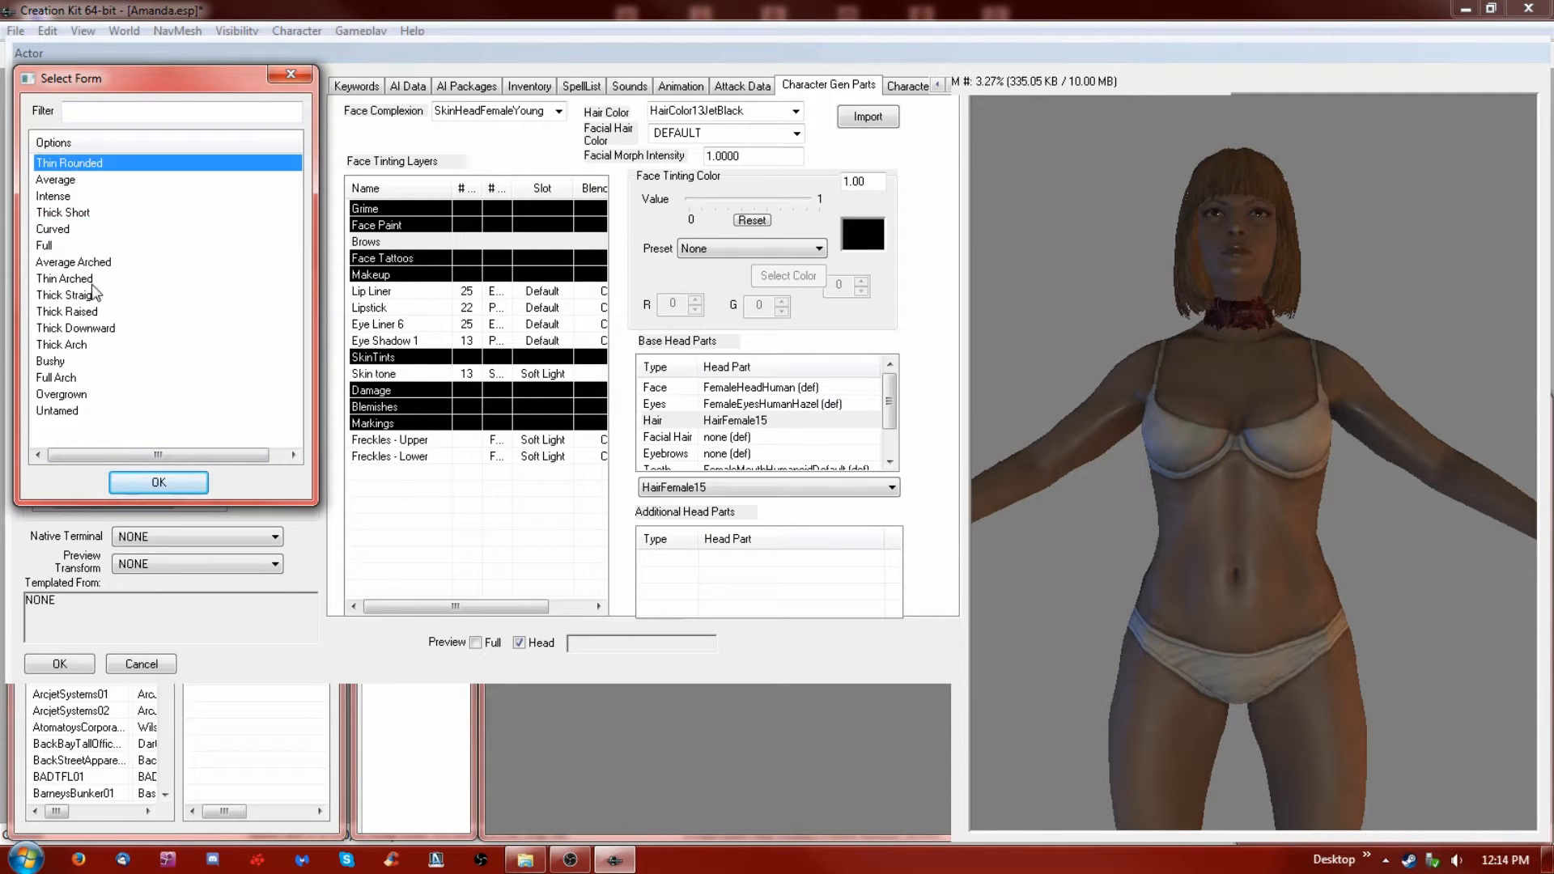
pyautogui.click(158, 488)
pyautogui.click(387, 257)
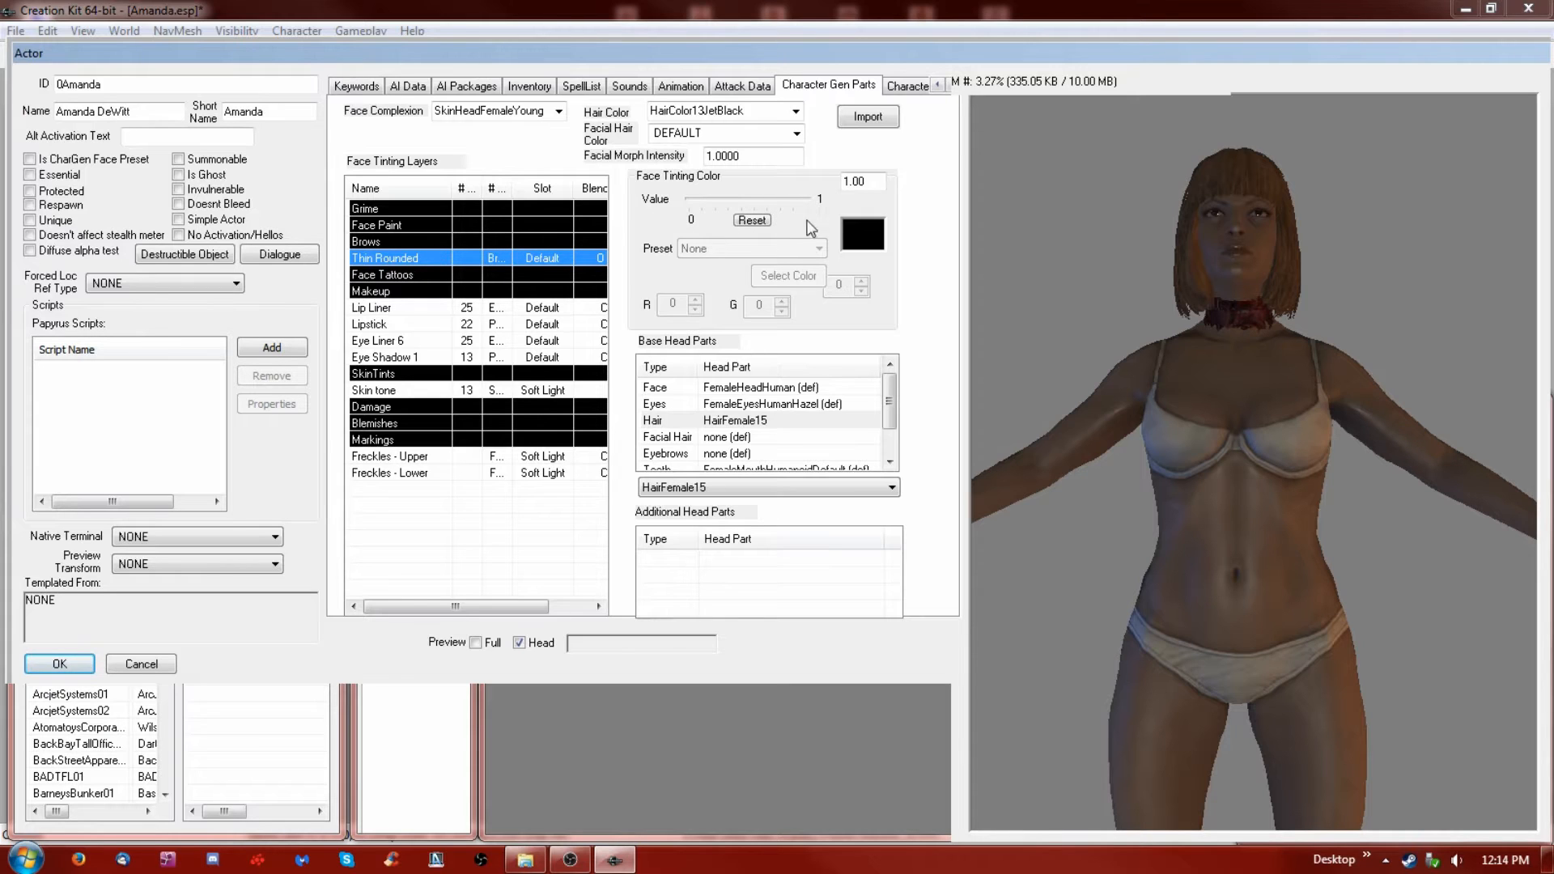
pyautogui.click(770, 200)
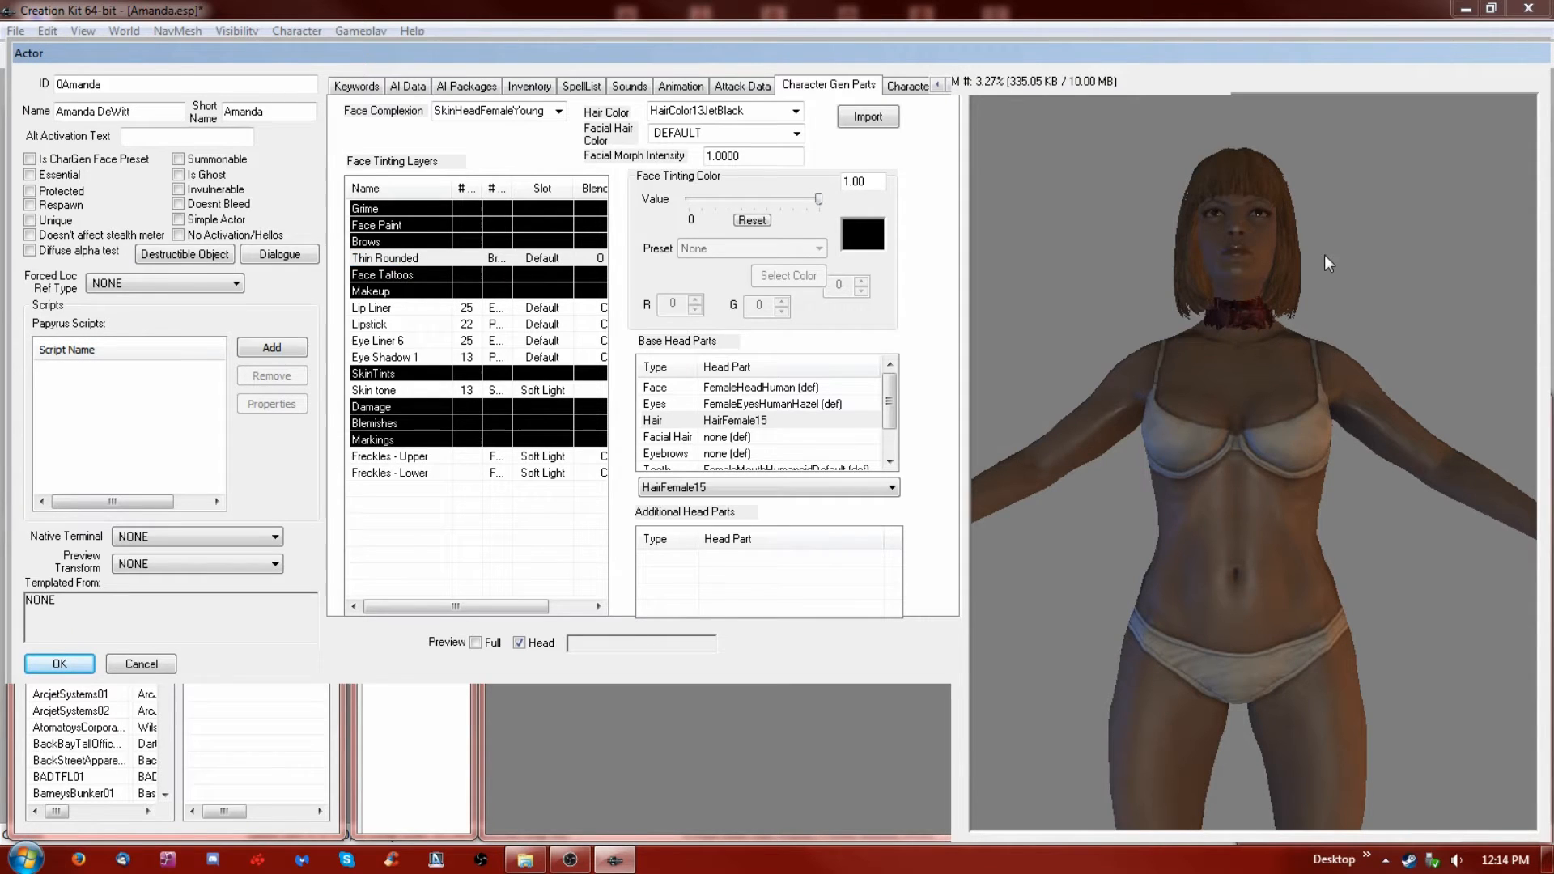
# Reload the head preview and examine the eyebrows on the face up close
pyautogui.scroll(3, 1263, 267)
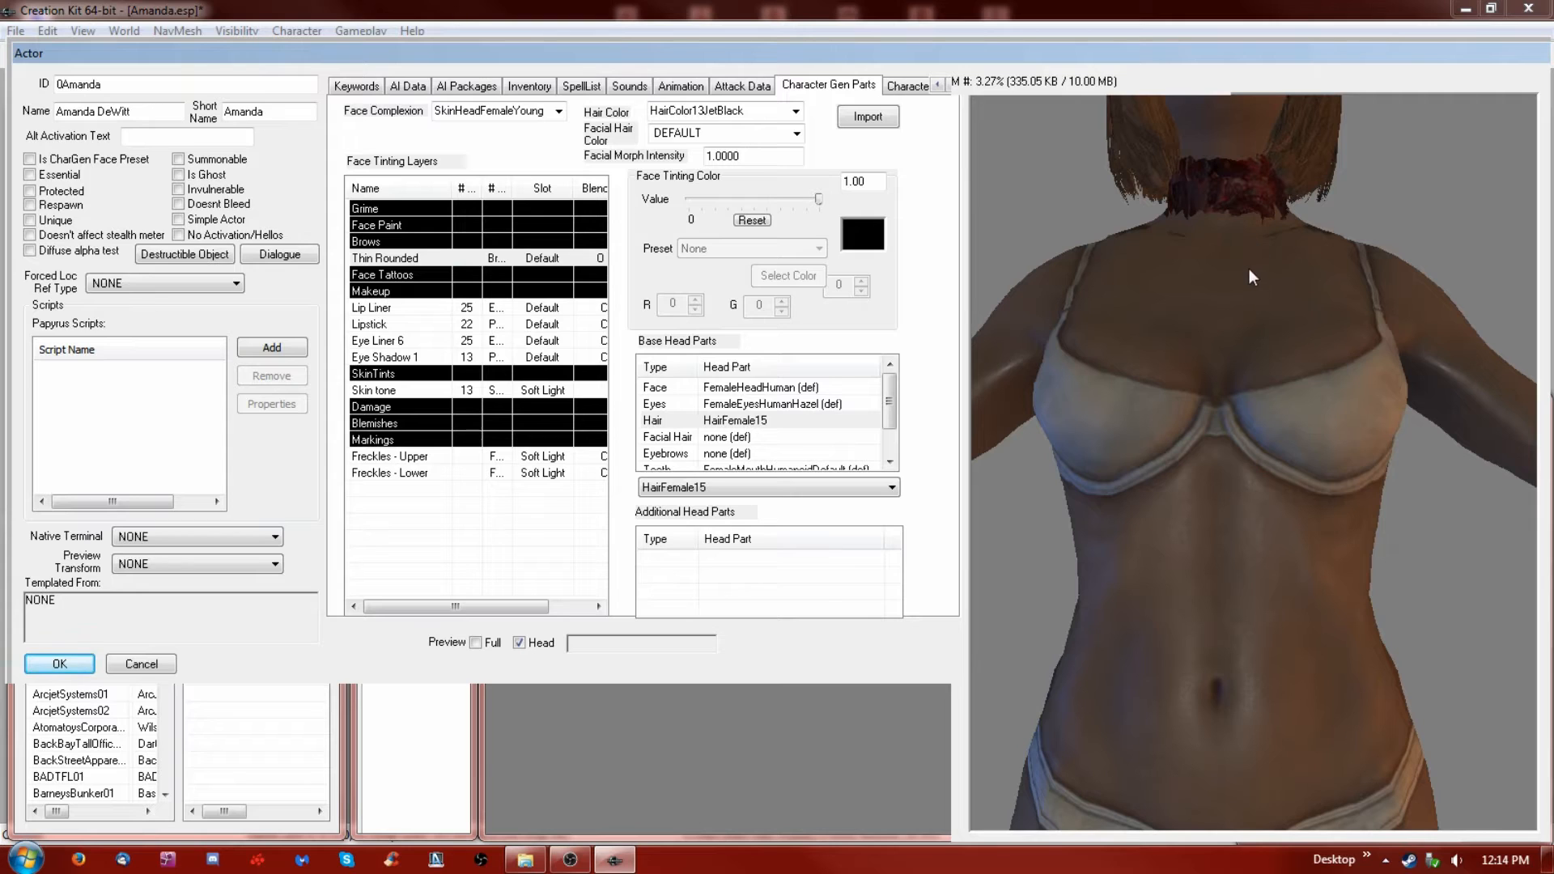
pyautogui.moveTo(1218, 324); pyautogui.dragTo(1193, 342)
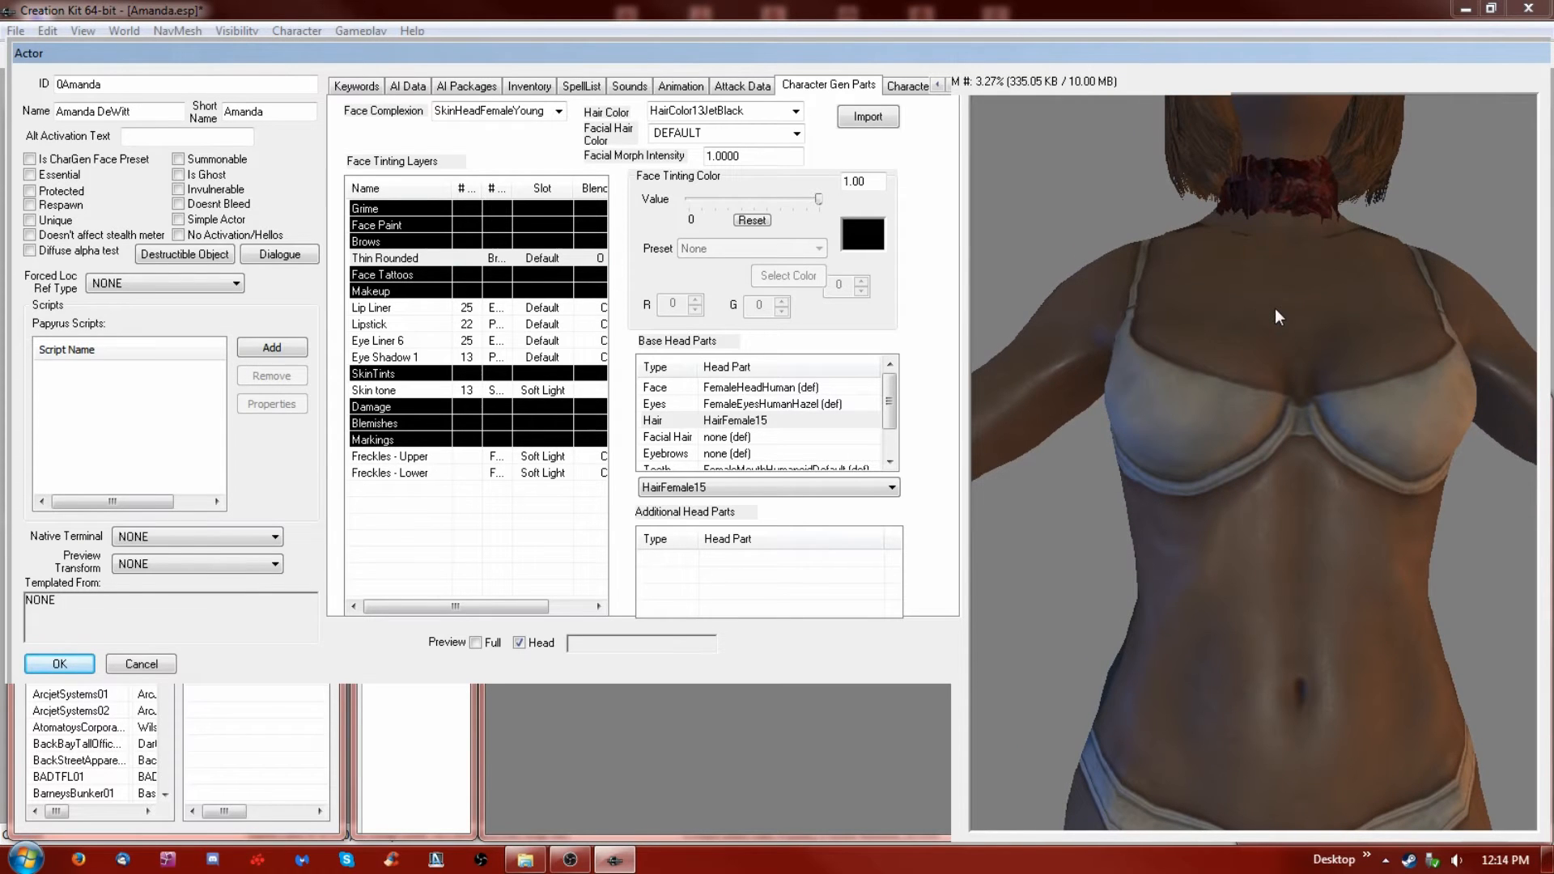
pyautogui.click(476, 642)
pyautogui.click(520, 643)
pyautogui.scroll(3, 1280, 460)
pyautogui.scroll(-3, 1279, 460)
pyautogui.scroll(2, 1271, 464)
pyautogui.scroll(-2, 1276, 469)
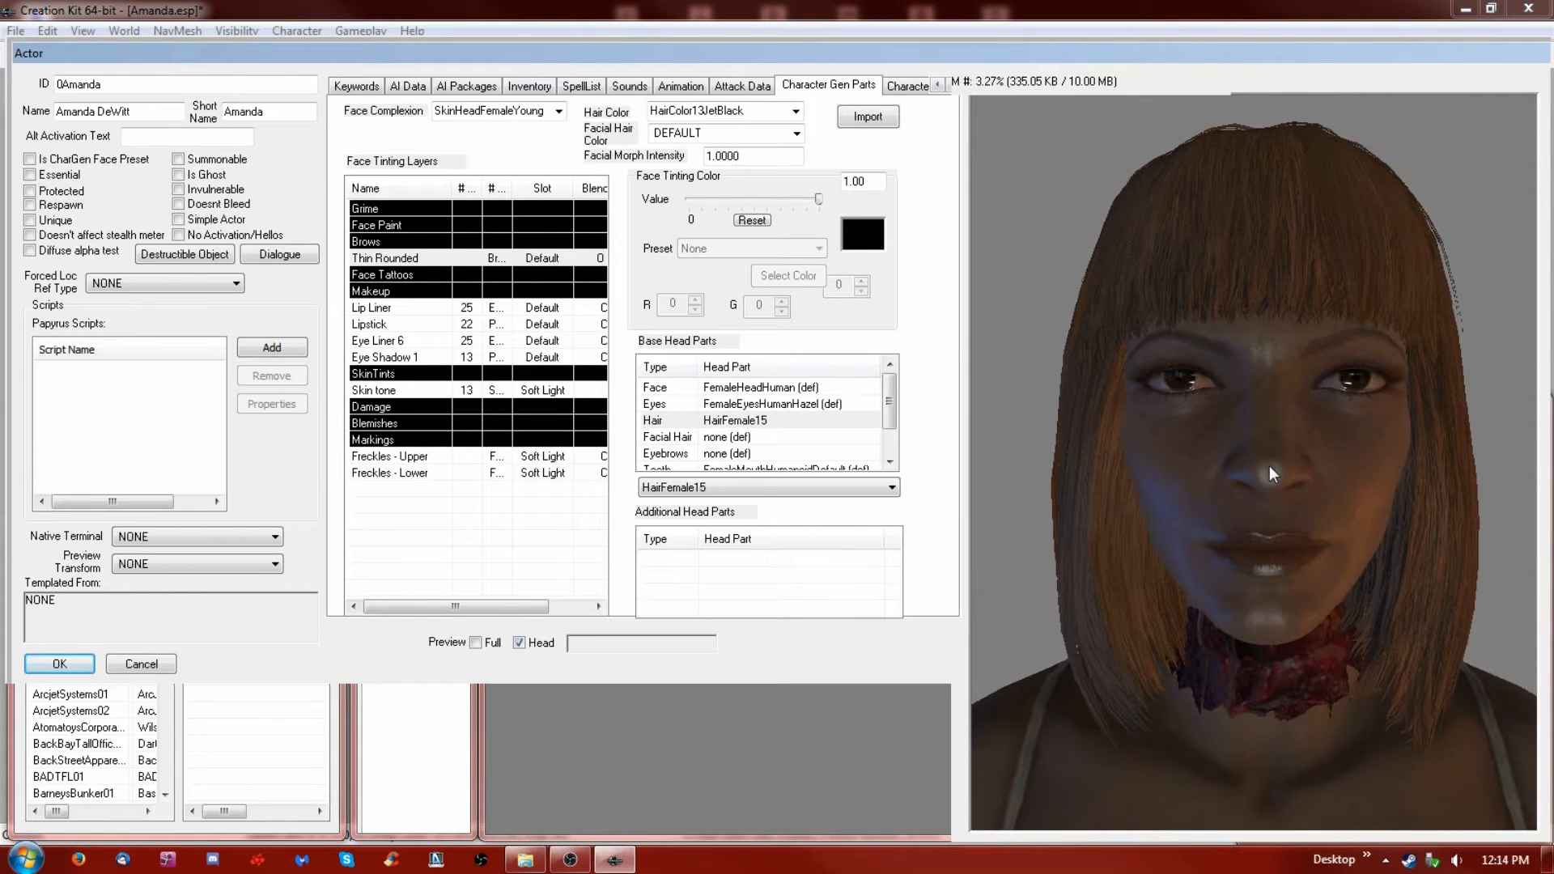
pyautogui.moveTo(1241, 585)
pyautogui.mouseDown()
pyautogui.moveTo(1125, 595)
pyautogui.moveTo(1256, 595)
pyautogui.moveTo(1227, 607)
pyautogui.moveTo(1221, 565)
pyautogui.mouseUp()
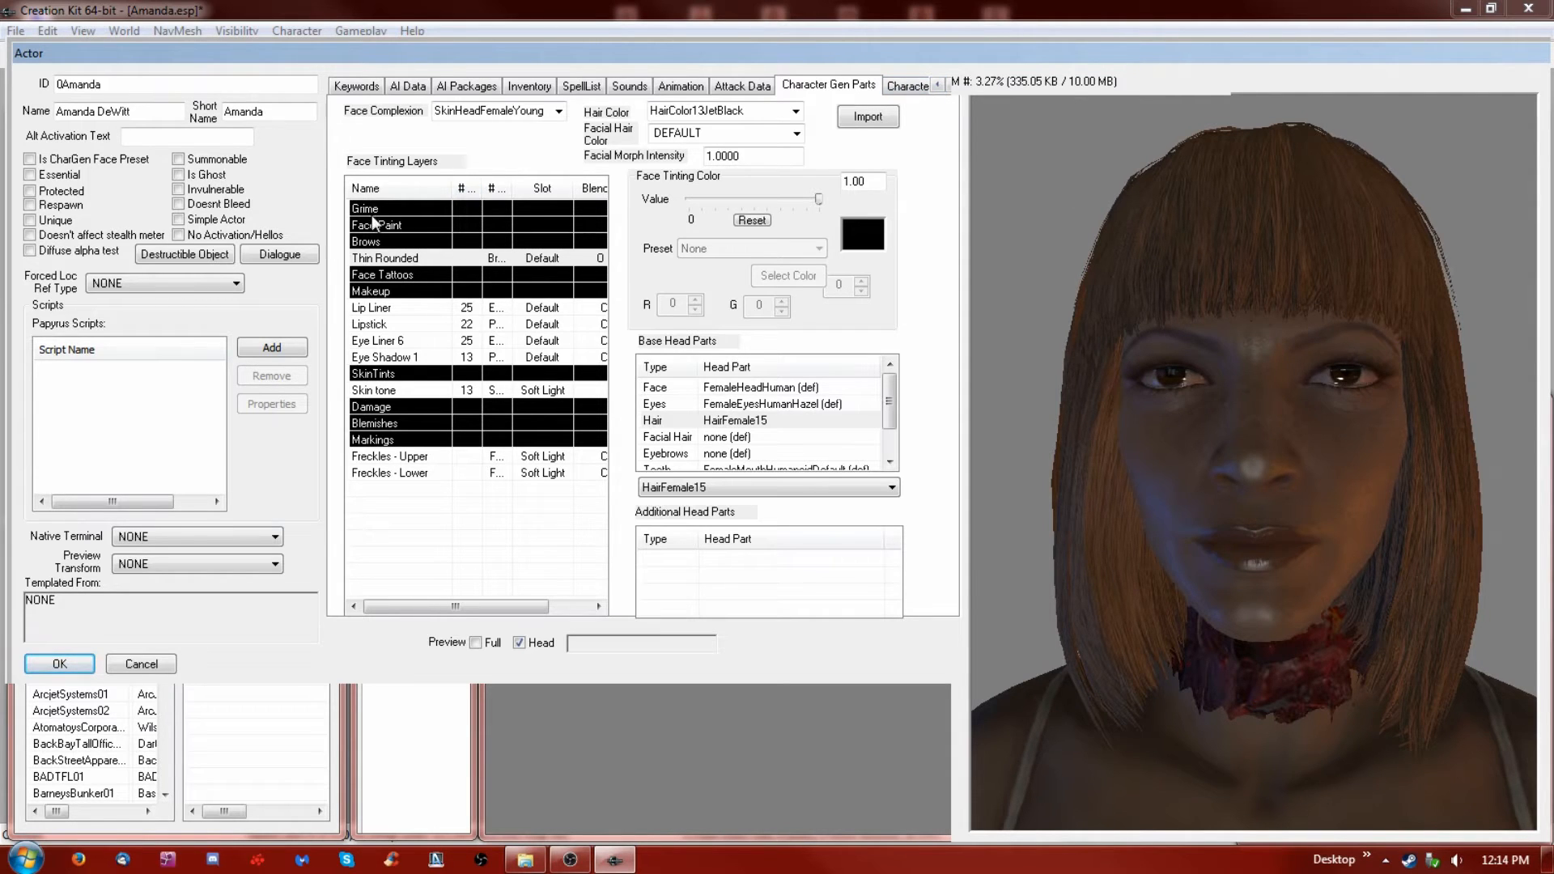
# Browse the layer options offered for the Damage face tinting group without adding any
pyautogui.rightClick(388, 409)
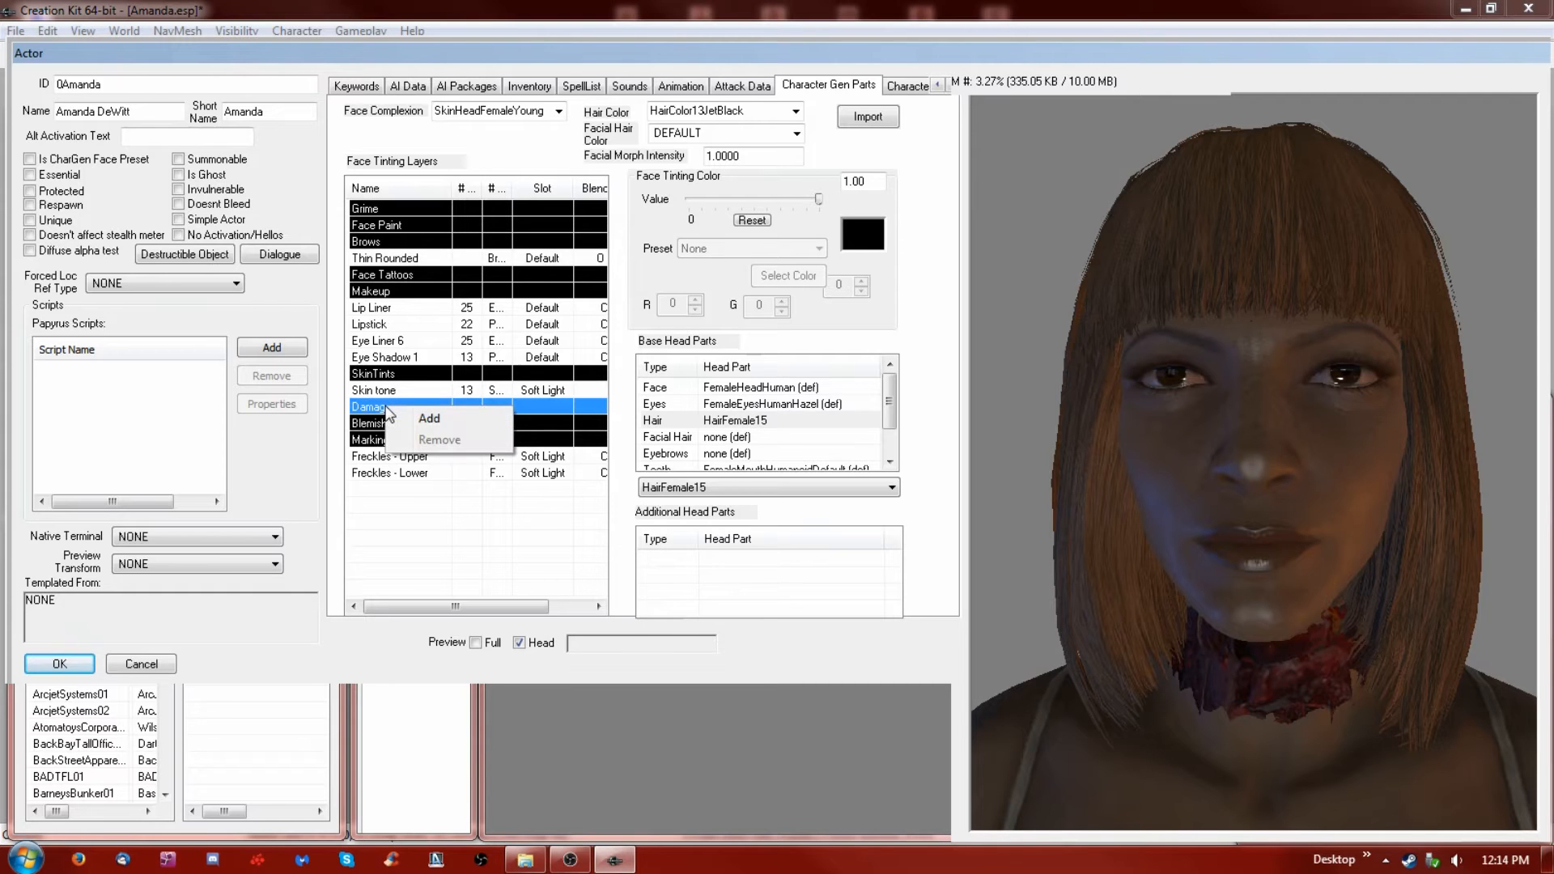
pyautogui.click(417, 418)
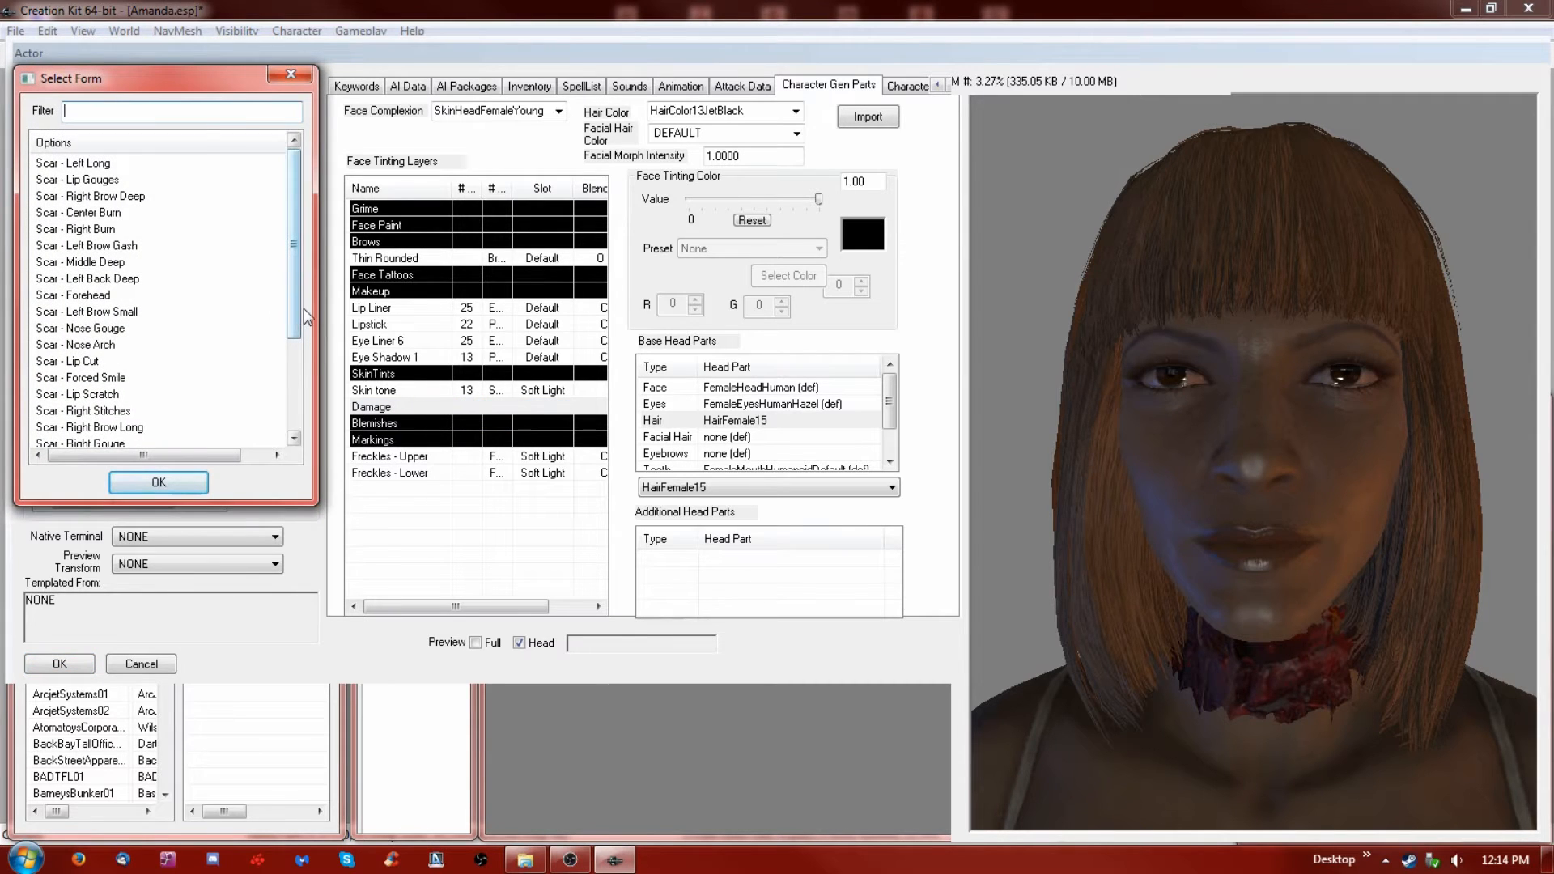
pyautogui.moveTo(293, 316); pyautogui.dragTo(312, 435)
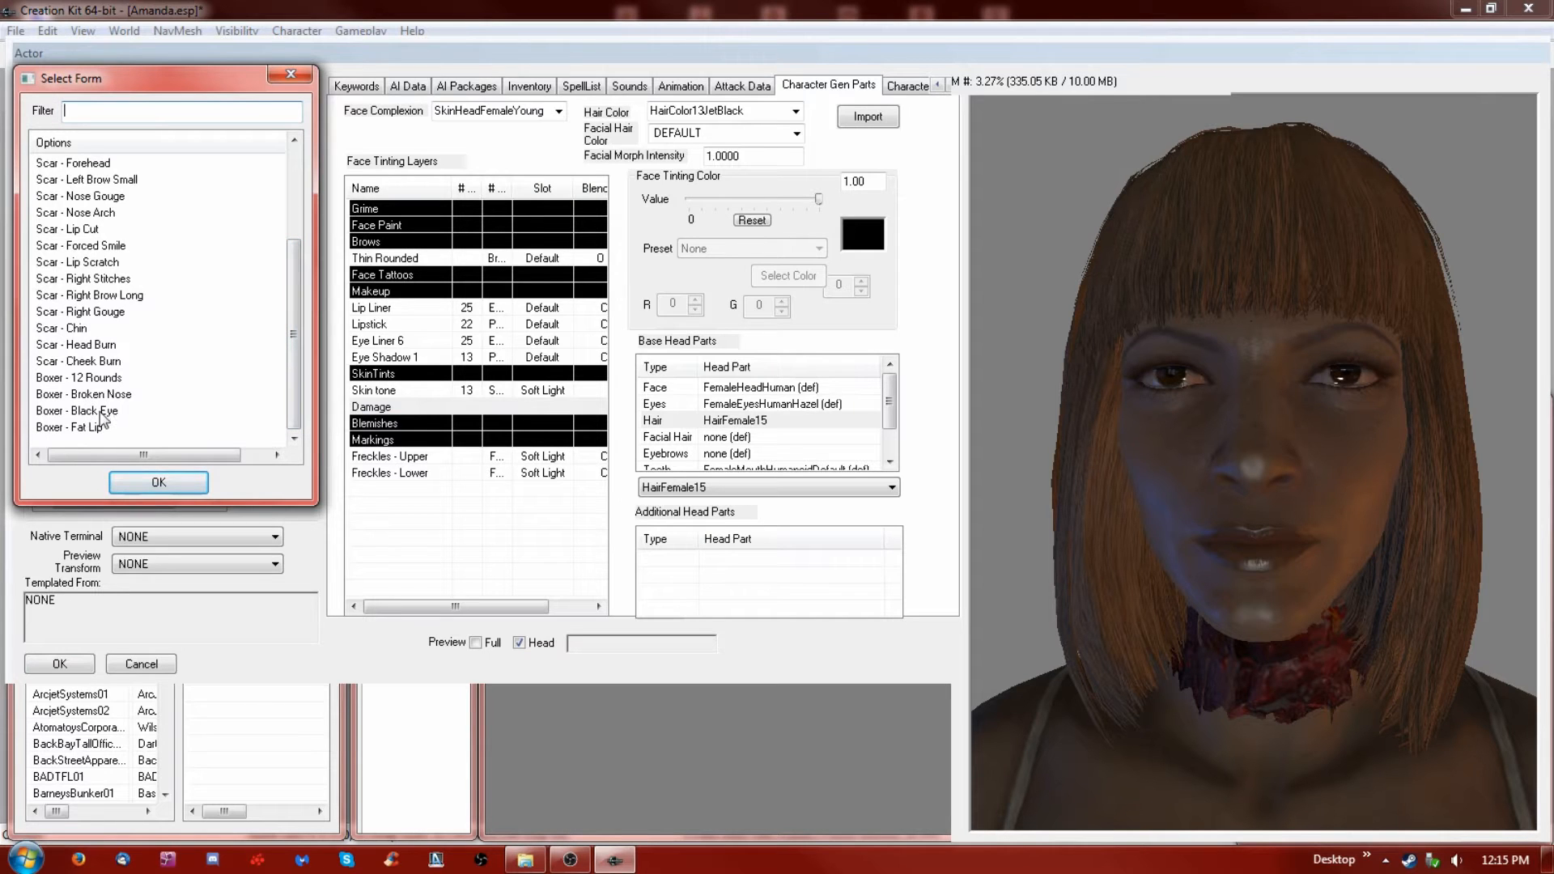
pyautogui.click(291, 75)
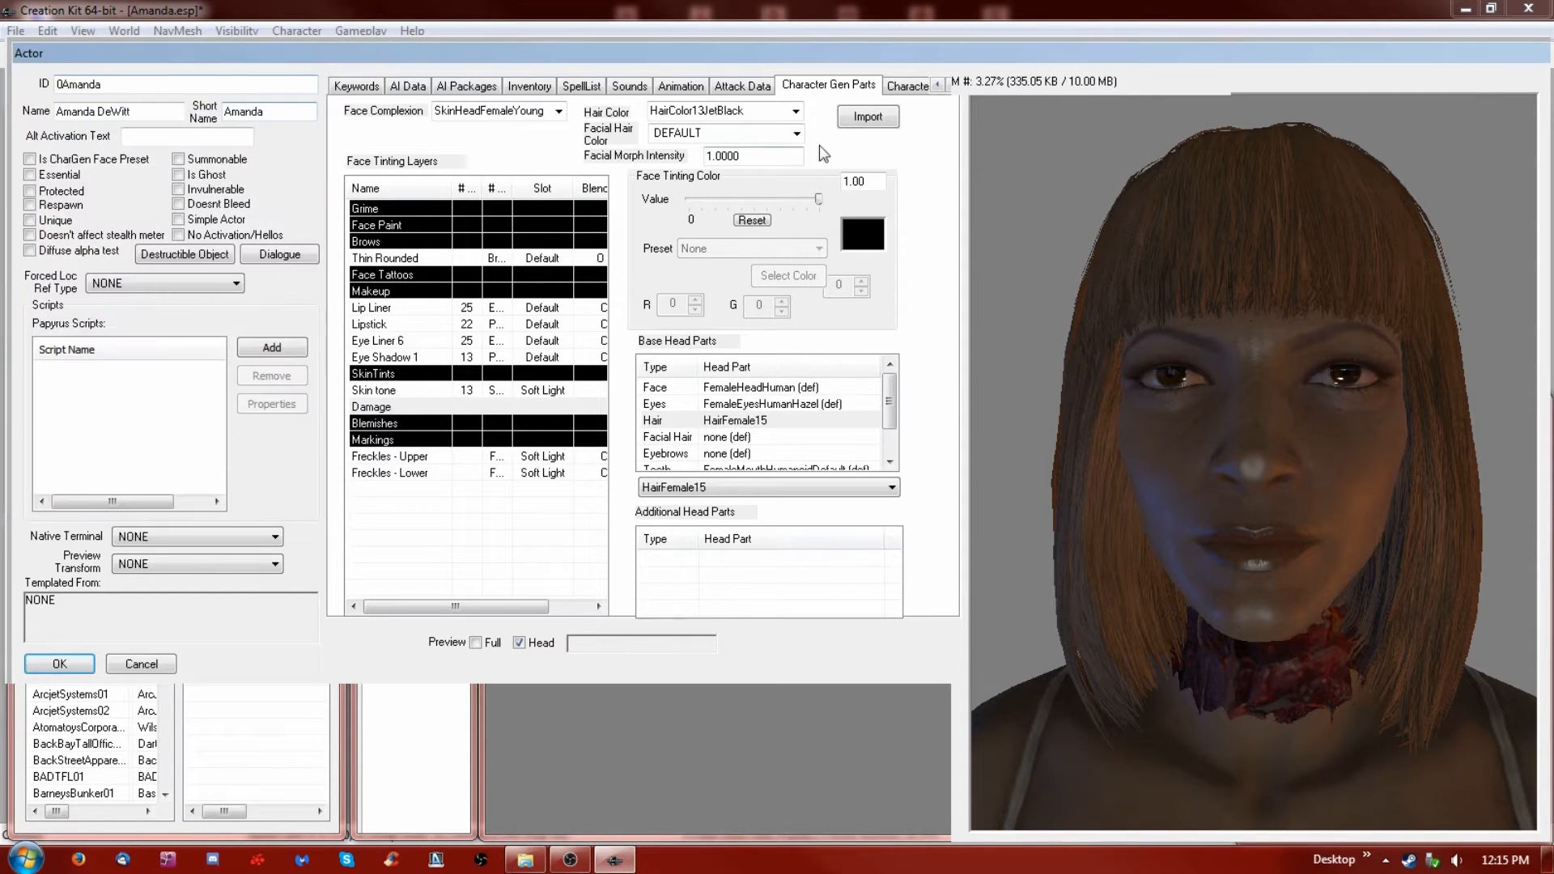
# Open the actor's face morph settings and try moving the full eyebrows' X position to its maximum and back to centre
pyautogui.click(908, 86)
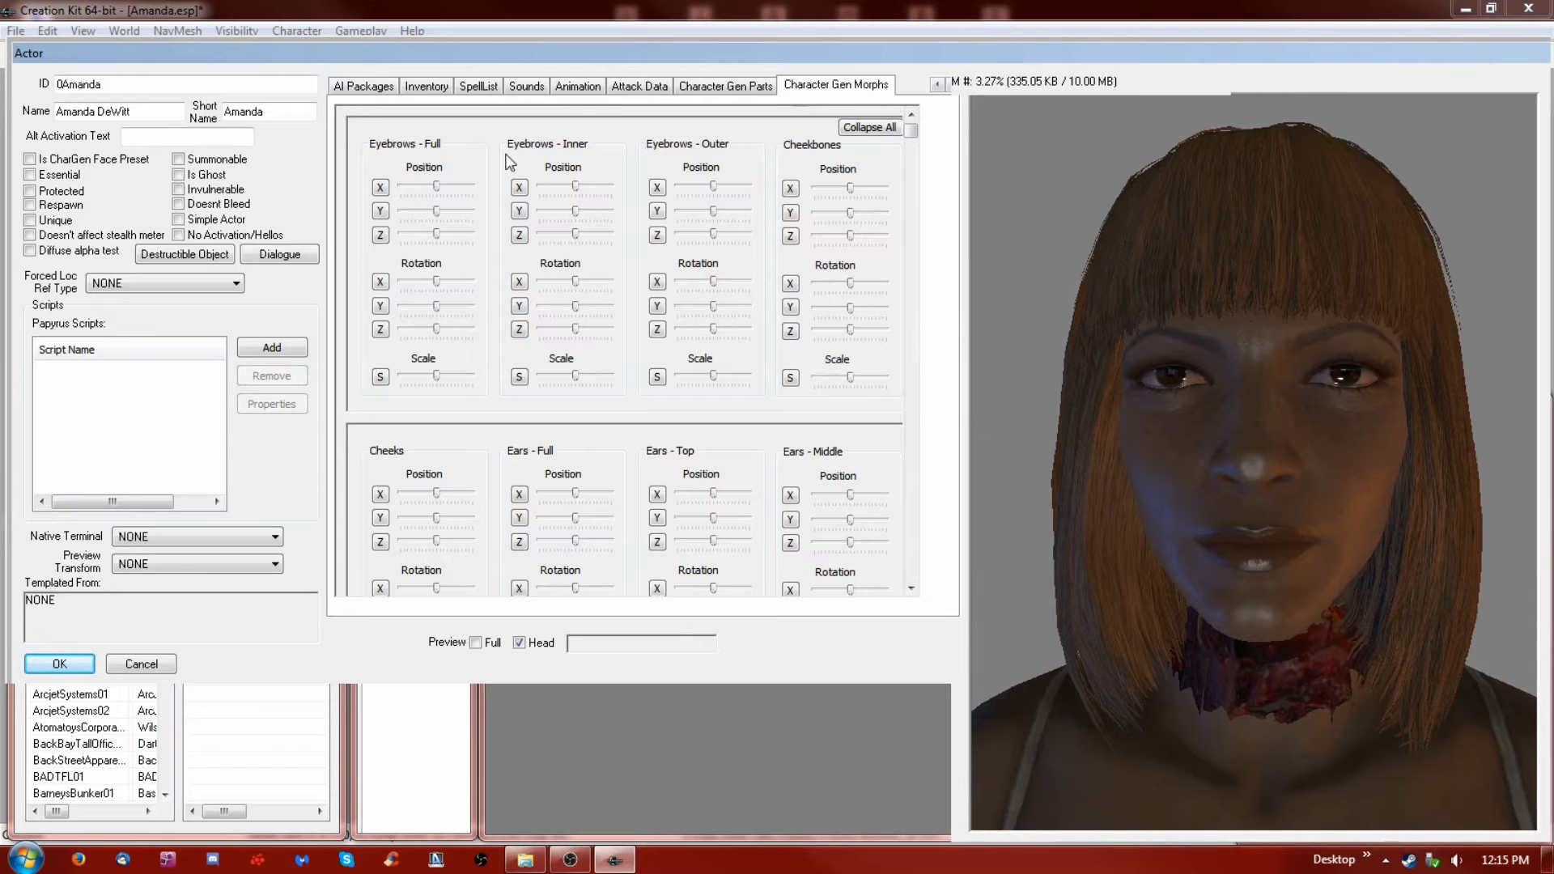
pyautogui.moveTo(1235, 493)
pyautogui.mouseDown()
pyautogui.moveTo(1123, 475)
pyautogui.moveTo(1259, 501)
pyautogui.moveTo(1245, 496)
pyautogui.mouseUp()
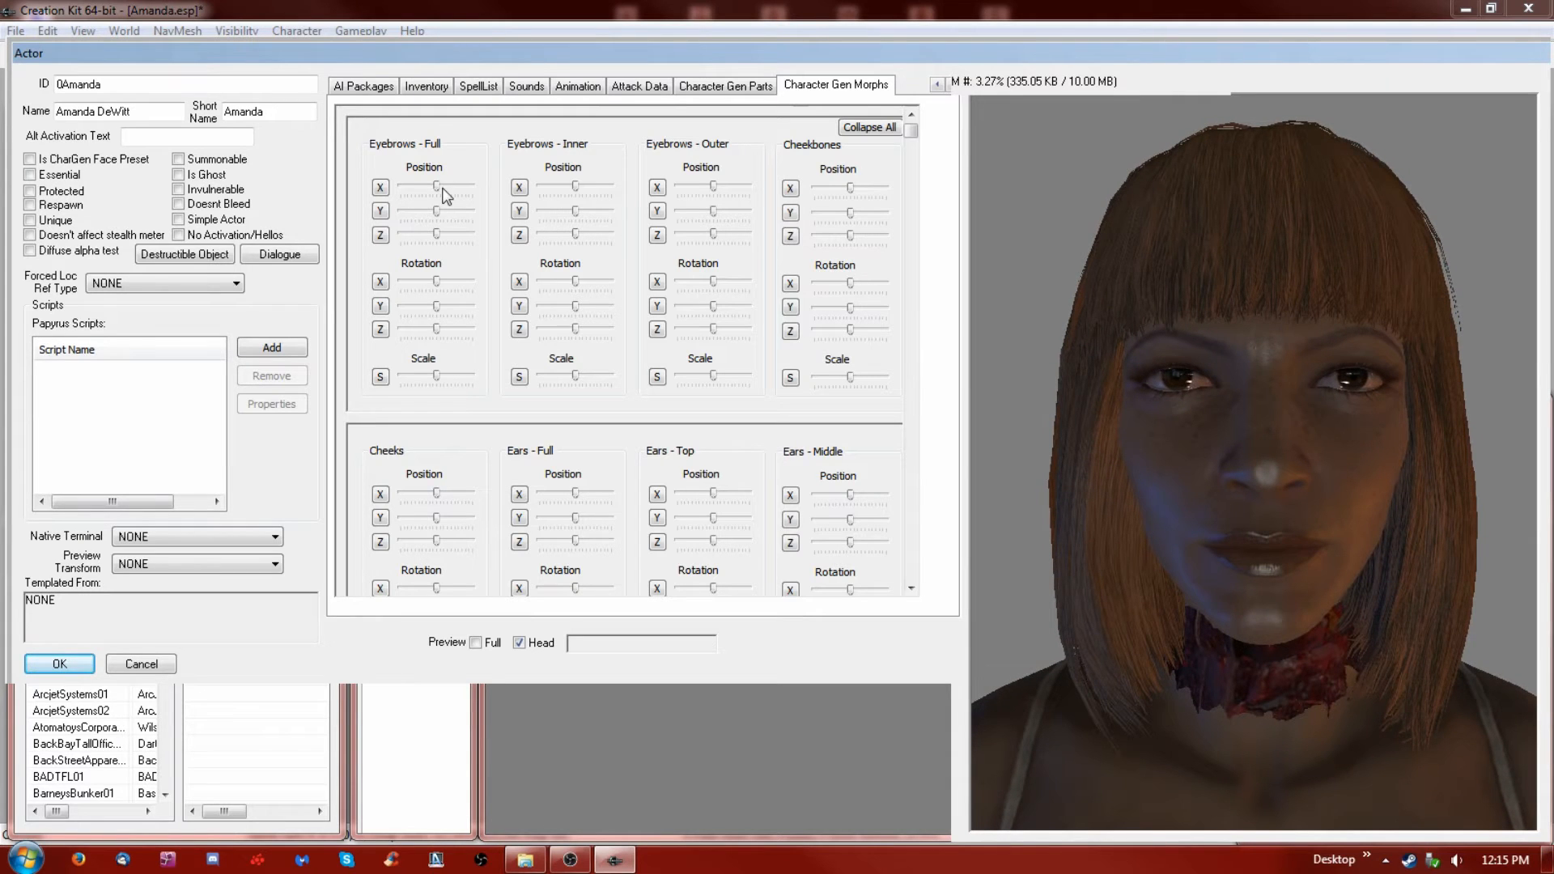
pyautogui.click(381, 188)
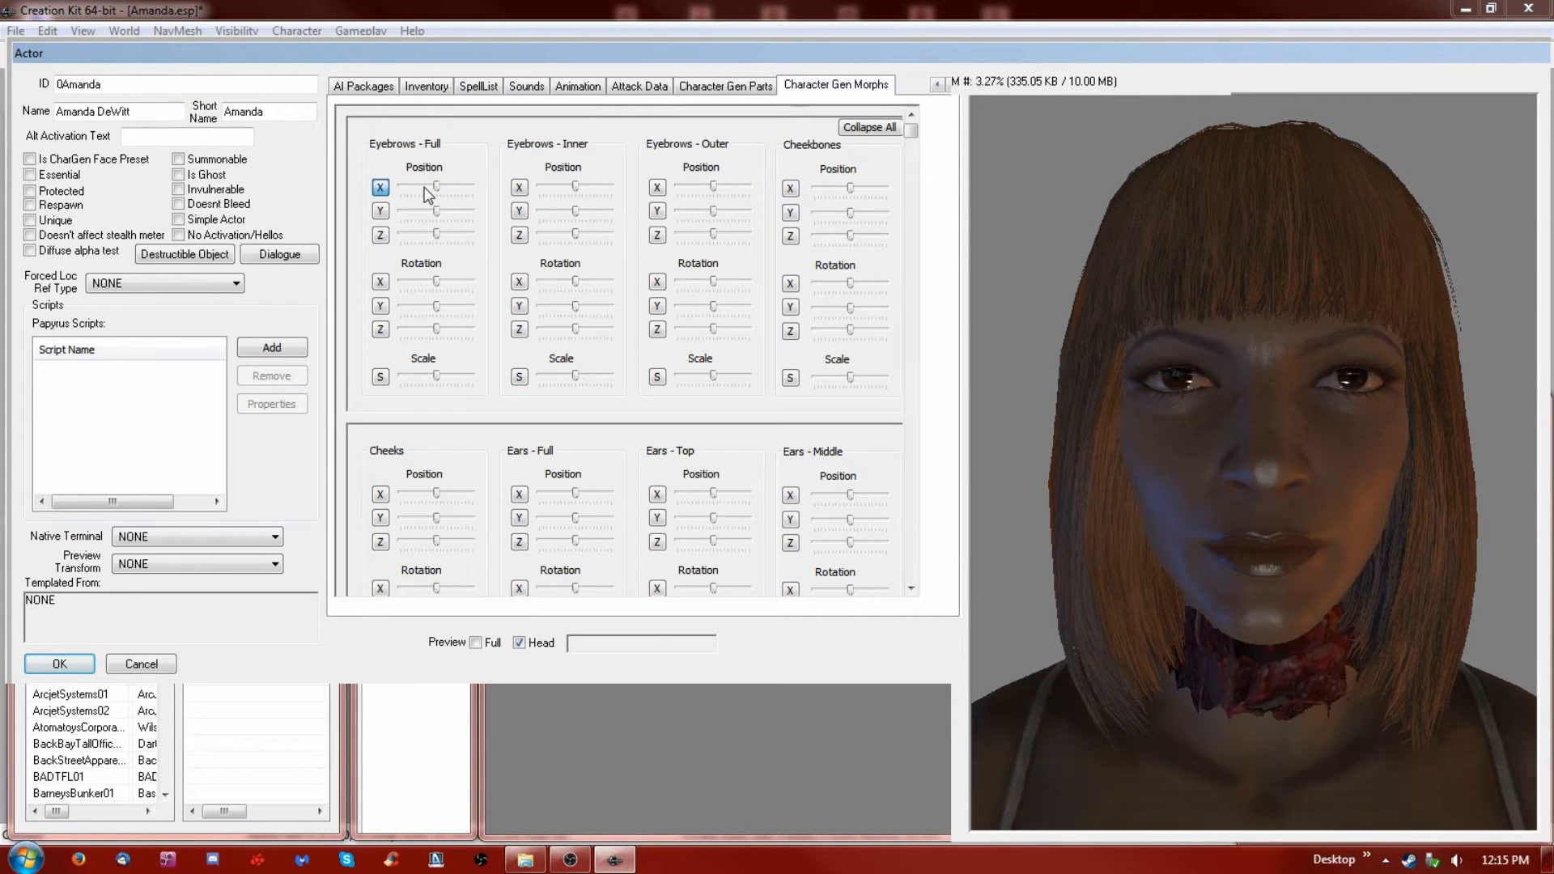
pyautogui.moveTo(436, 188)
pyautogui.mouseDown()
pyautogui.moveTo(452, 189)
pyautogui.moveTo(438, 188)
pyautogui.mouseUp()
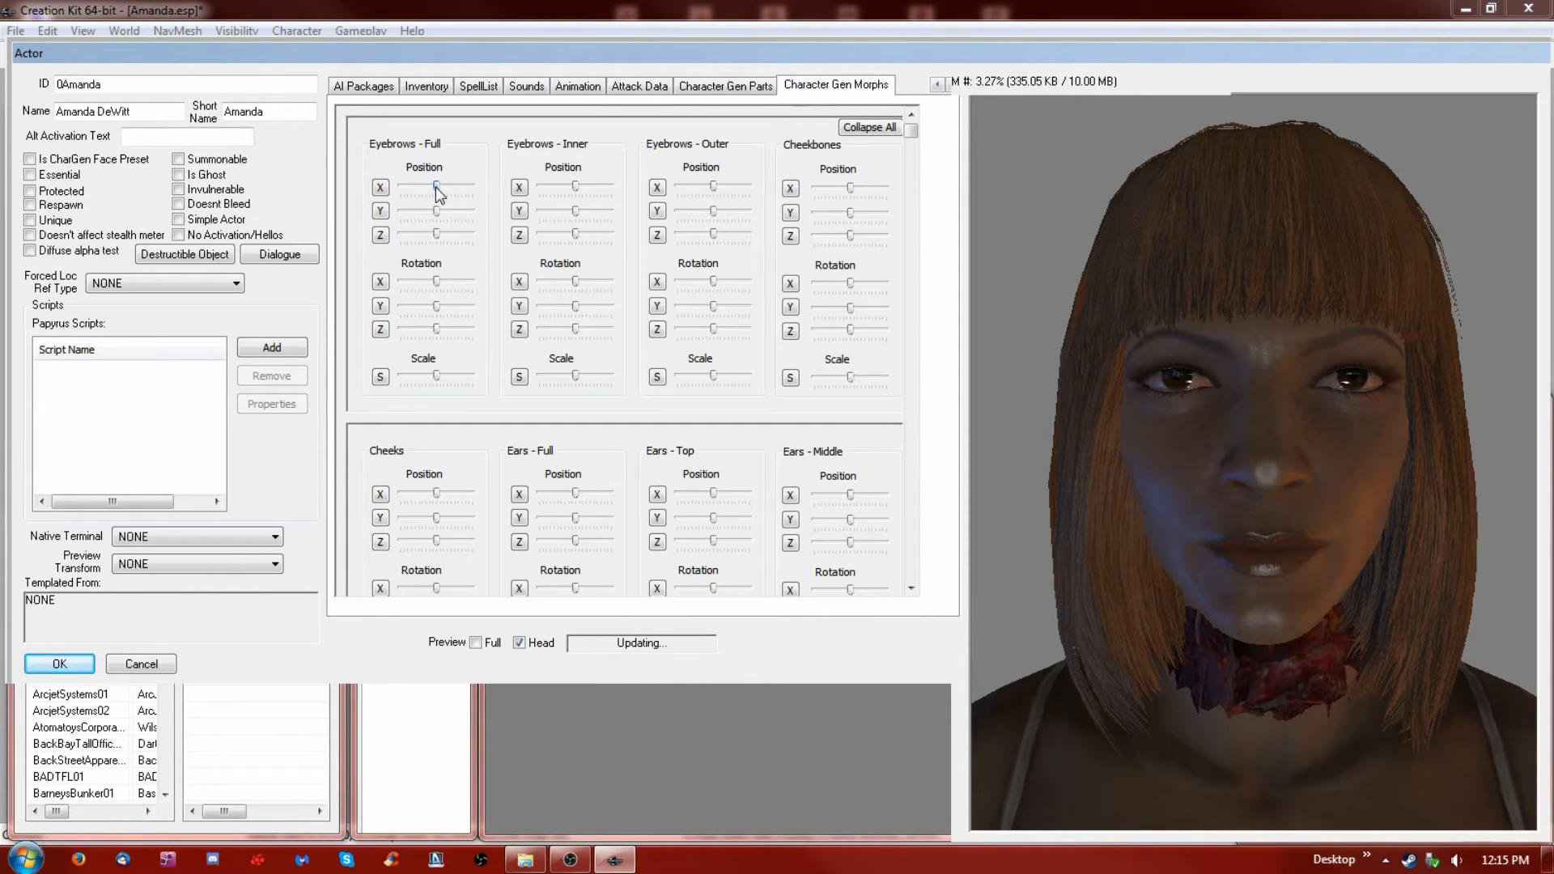
pyautogui.moveTo(436, 187); pyautogui.dragTo(483, 187)
pyautogui.moveTo(478, 186); pyautogui.dragTo(438, 188)
# For Eyebrows - Full, lower the Y position, raise the X rotation to its maximum and increase the scale
pyautogui.moveTo(438, 214)
pyautogui.mouseDown()
pyautogui.moveTo(465, 215)
pyautogui.moveTo(421, 212)
pyautogui.mouseUp()
pyautogui.moveTo(438, 280); pyautogui.dragTo(457, 281)
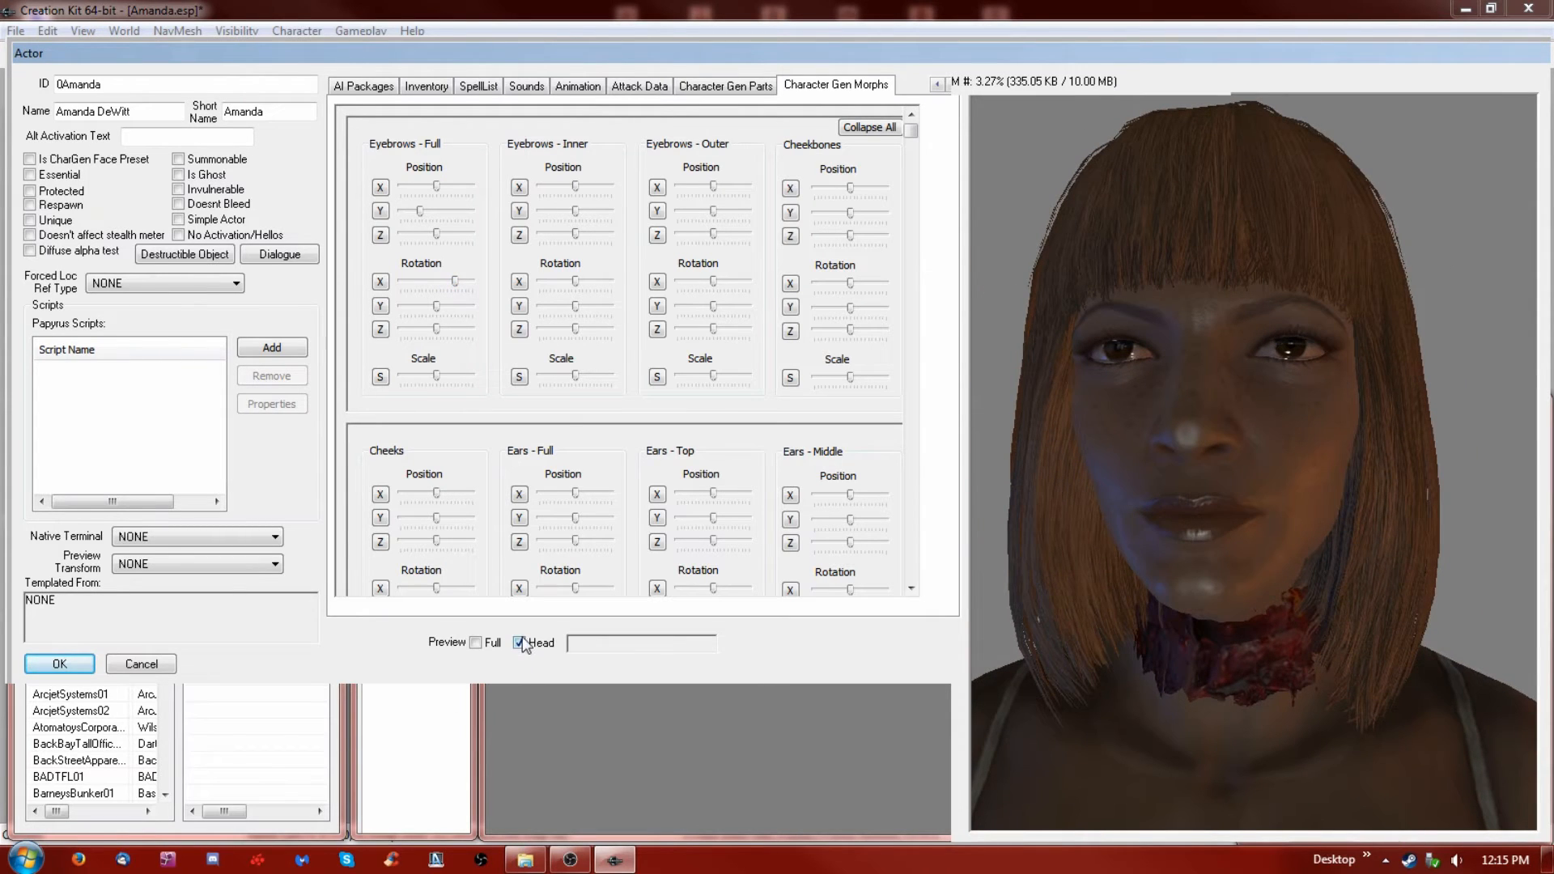
pyautogui.moveTo(1227, 595); pyautogui.dragTo(1091, 575)
pyautogui.moveTo(455, 281); pyautogui.dragTo(425, 298)
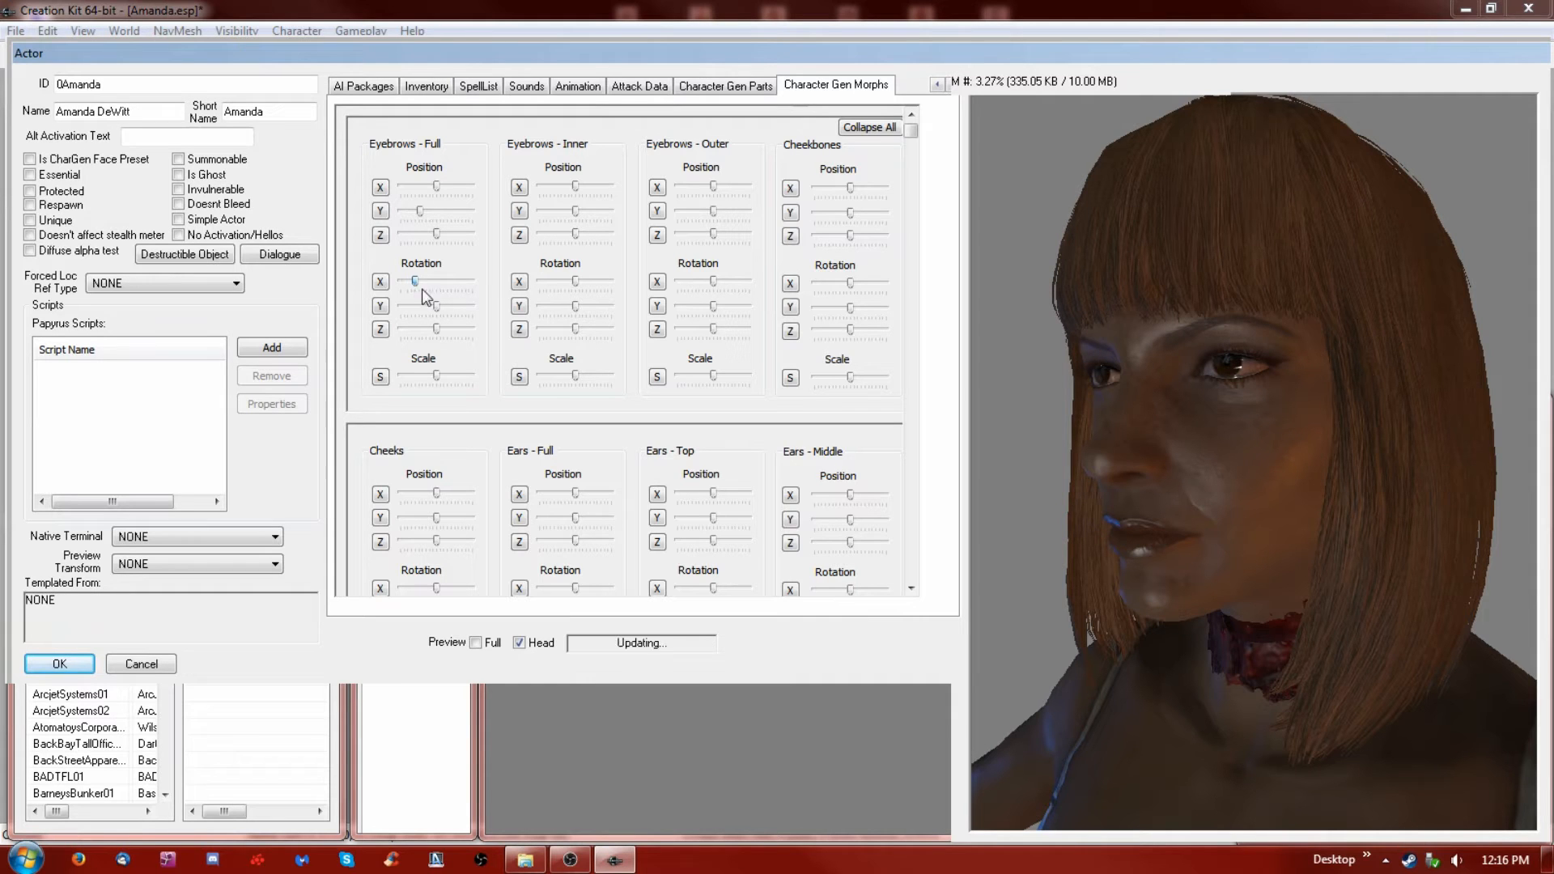
pyautogui.moveTo(1206, 521); pyautogui.dragTo(1249, 522)
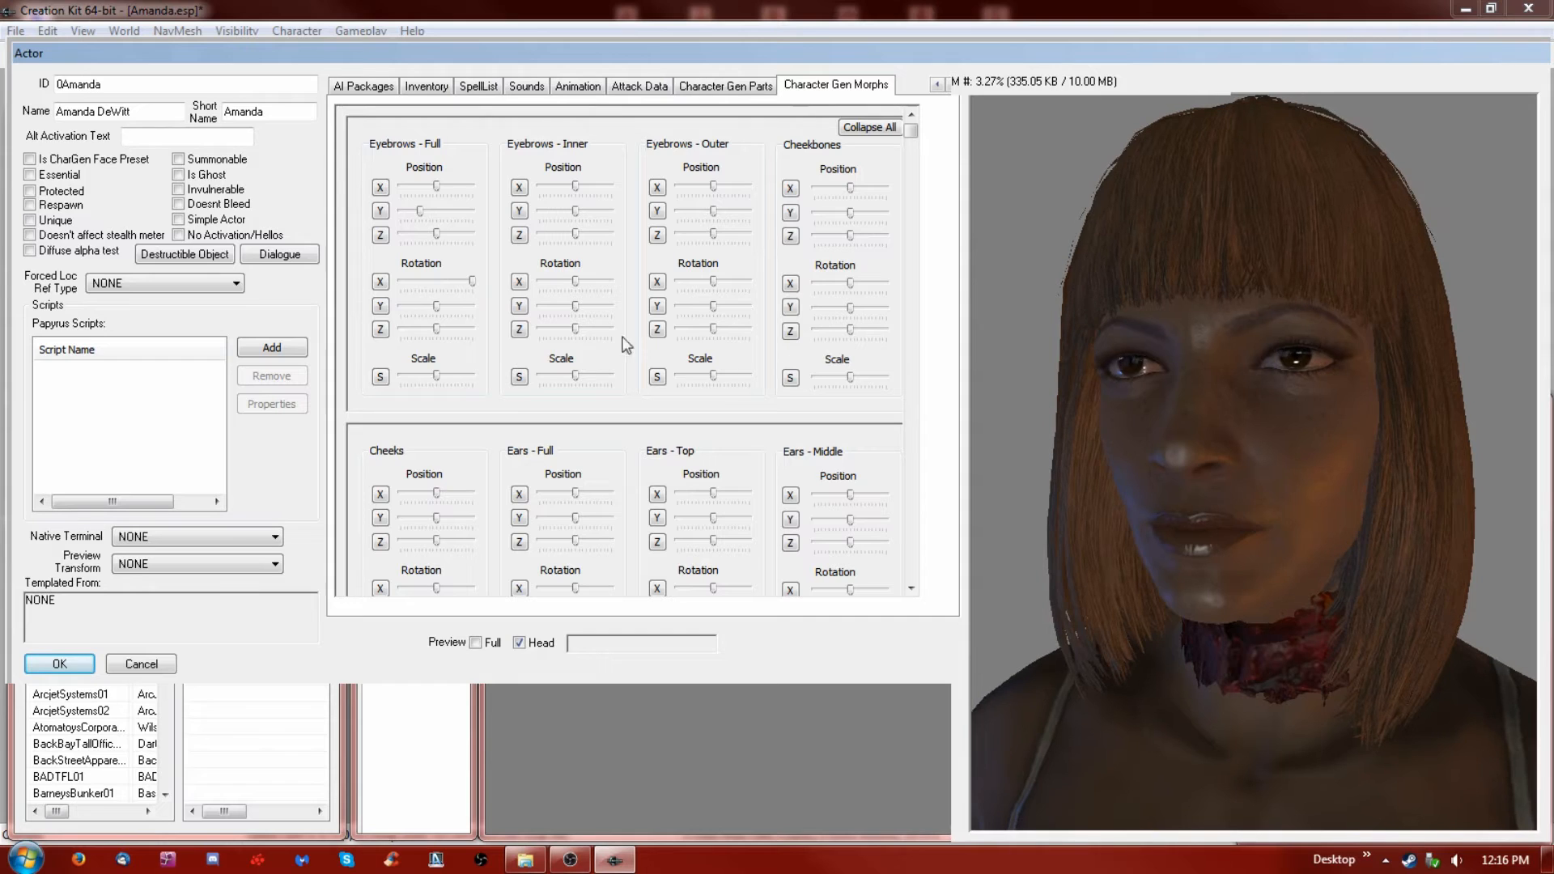
pyautogui.moveTo(435, 307); pyautogui.dragTo(440, 307)
pyautogui.click(425, 309)
pyautogui.moveTo(472, 306); pyautogui.dragTo(436, 310)
pyautogui.moveTo(435, 376); pyautogui.dragTo(463, 379)
# For Eyebrows - Inner, set the X position slightly above centre and move the Y and Z positions below centre
pyautogui.moveTo(576, 187); pyautogui.dragTo(572, 188)
pyautogui.moveTo(557, 186); pyautogui.dragTo(625, 193)
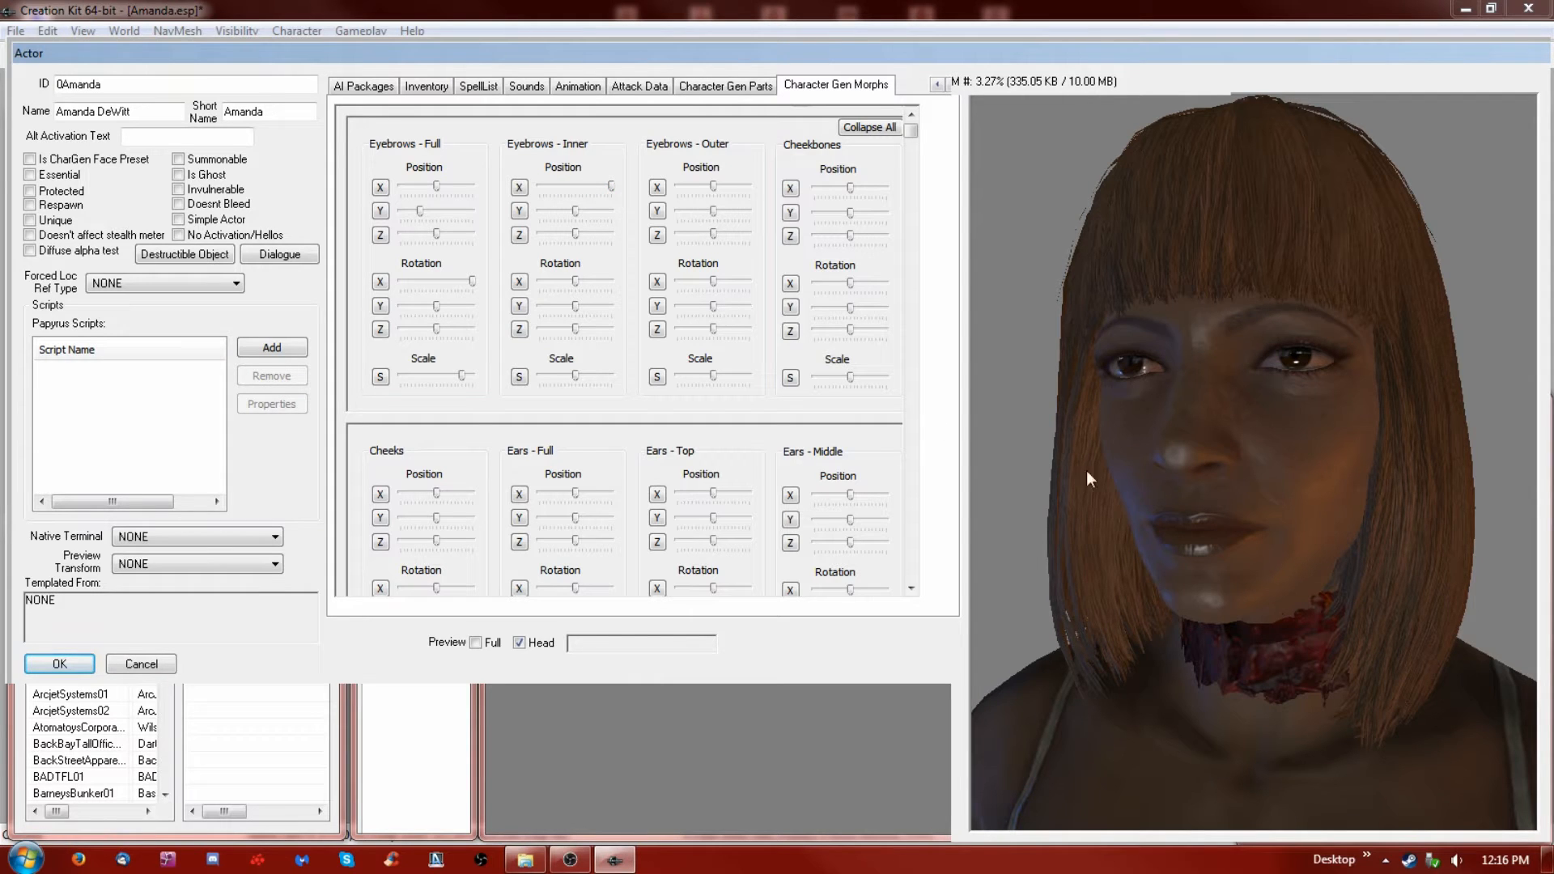
pyautogui.moveTo(1250, 493); pyautogui.dragTo(1291, 485)
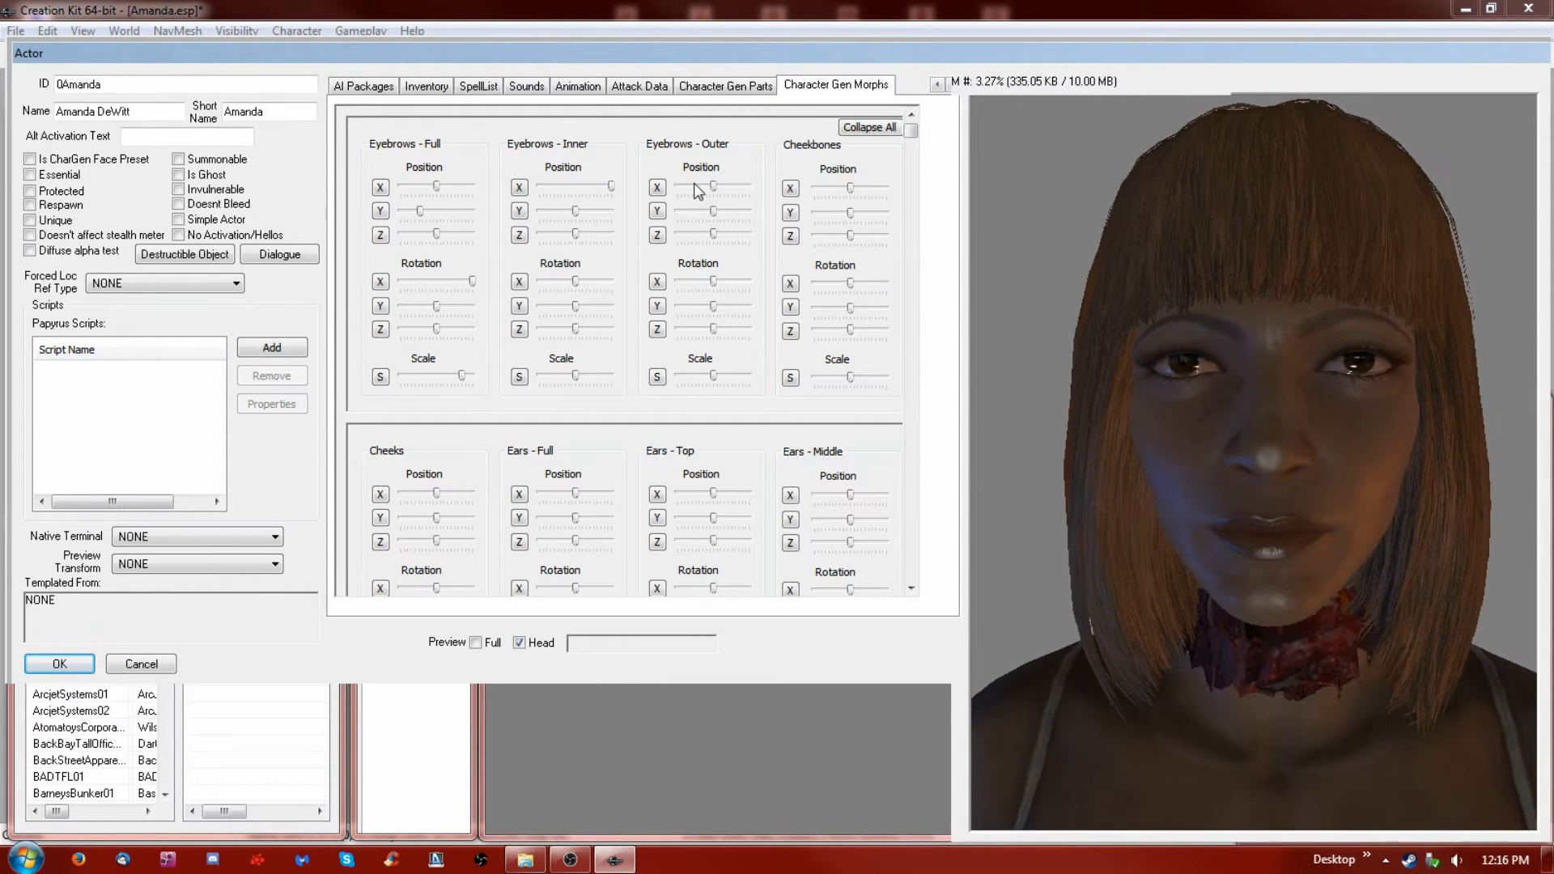
pyautogui.moveTo(612, 185); pyautogui.dragTo(584, 186)
pyautogui.moveTo(584, 185); pyautogui.dragTo(597, 218)
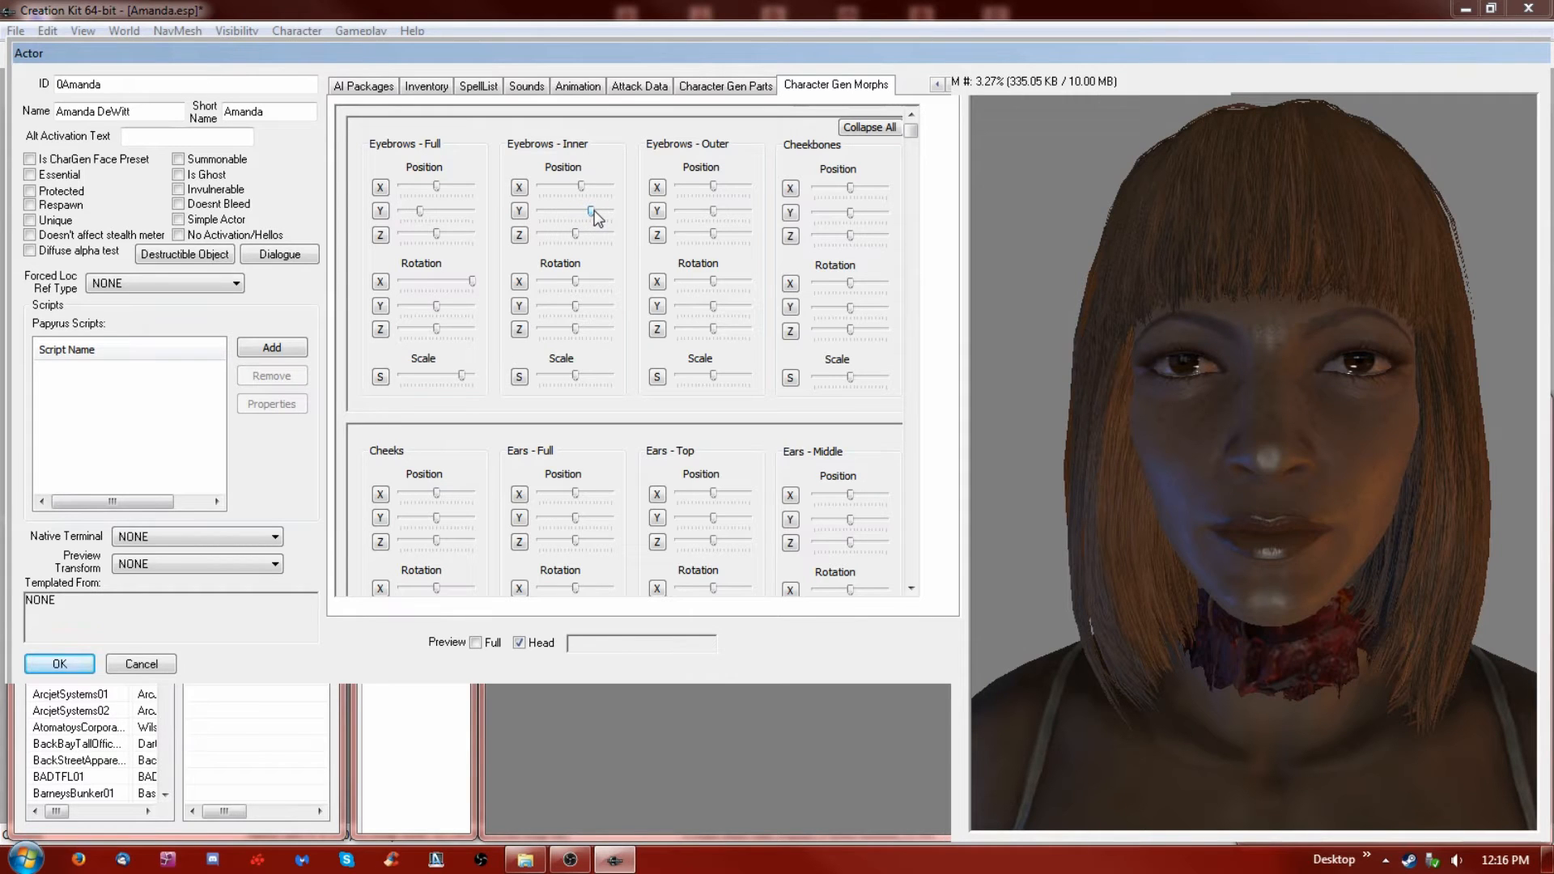
pyautogui.moveTo(596, 217); pyautogui.dragTo(586, 217)
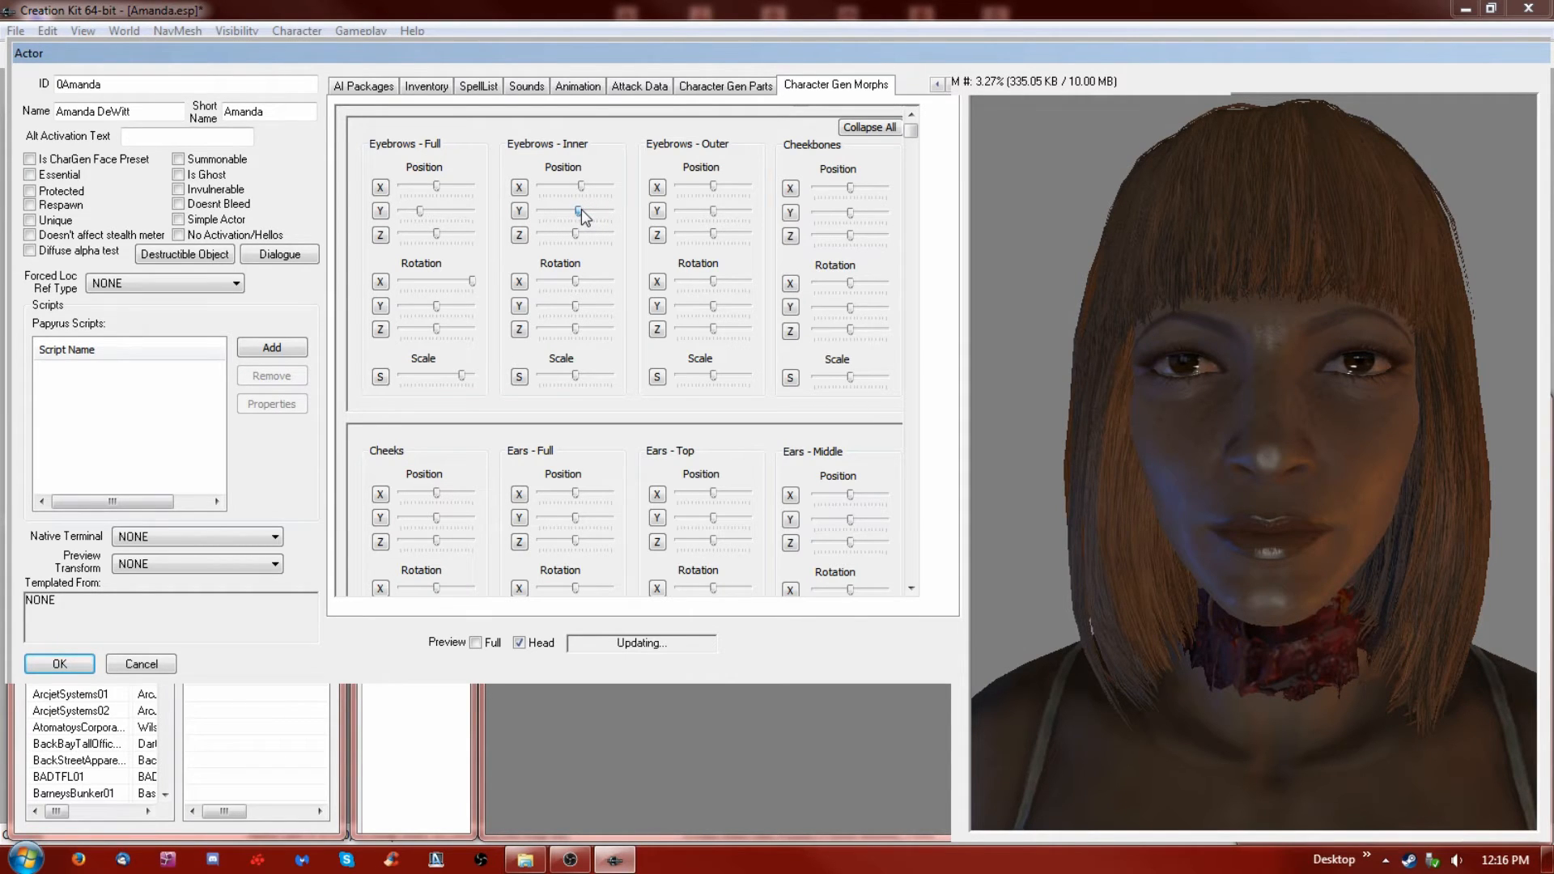
pyautogui.moveTo(581, 208); pyautogui.dragTo(562, 211)
pyautogui.moveTo(595, 234); pyautogui.dragTo(559, 235)
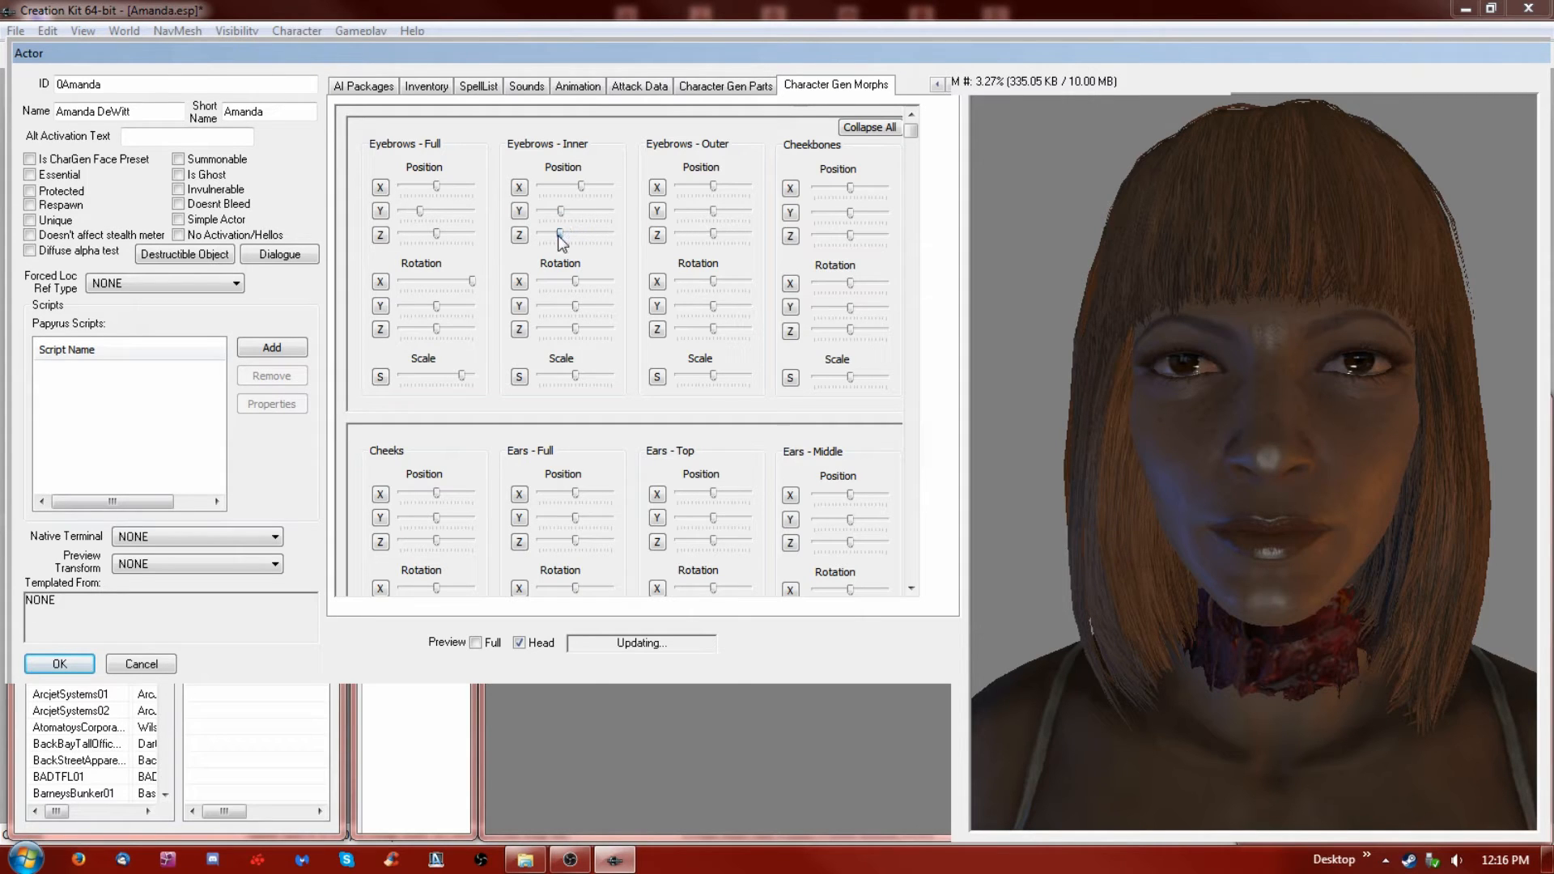
# For Eyebrows - Inner, raise the X rotation, lower the Y rotation slightly and increase the scale
pyautogui.click(572, 280)
pyautogui.moveTo(566, 280); pyautogui.dragTo(601, 280)
pyautogui.click(573, 308)
pyautogui.moveTo(576, 376); pyautogui.dragTo(594, 376)
# For Eyebrows - Outer, set the X position to its maximum and raise the scale moderately
pyautogui.moveTo(1263, 435); pyautogui.dragTo(1215, 442)
pyautogui.moveTo(713, 186); pyautogui.dragTo(783, 192)
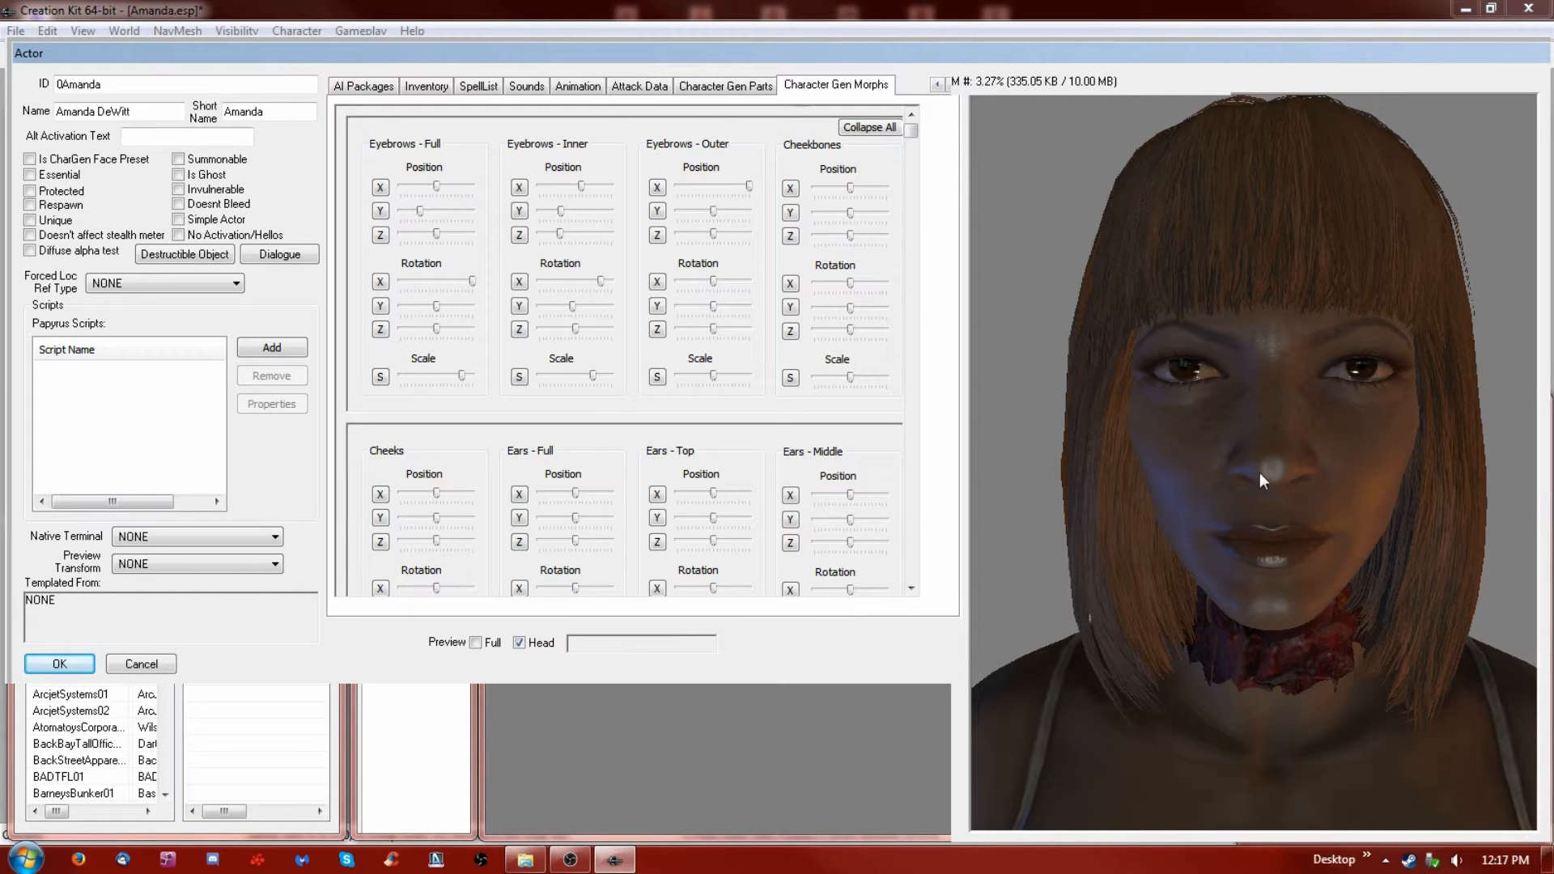
pyautogui.moveTo(1259, 473); pyautogui.dragTo(1032, 400)
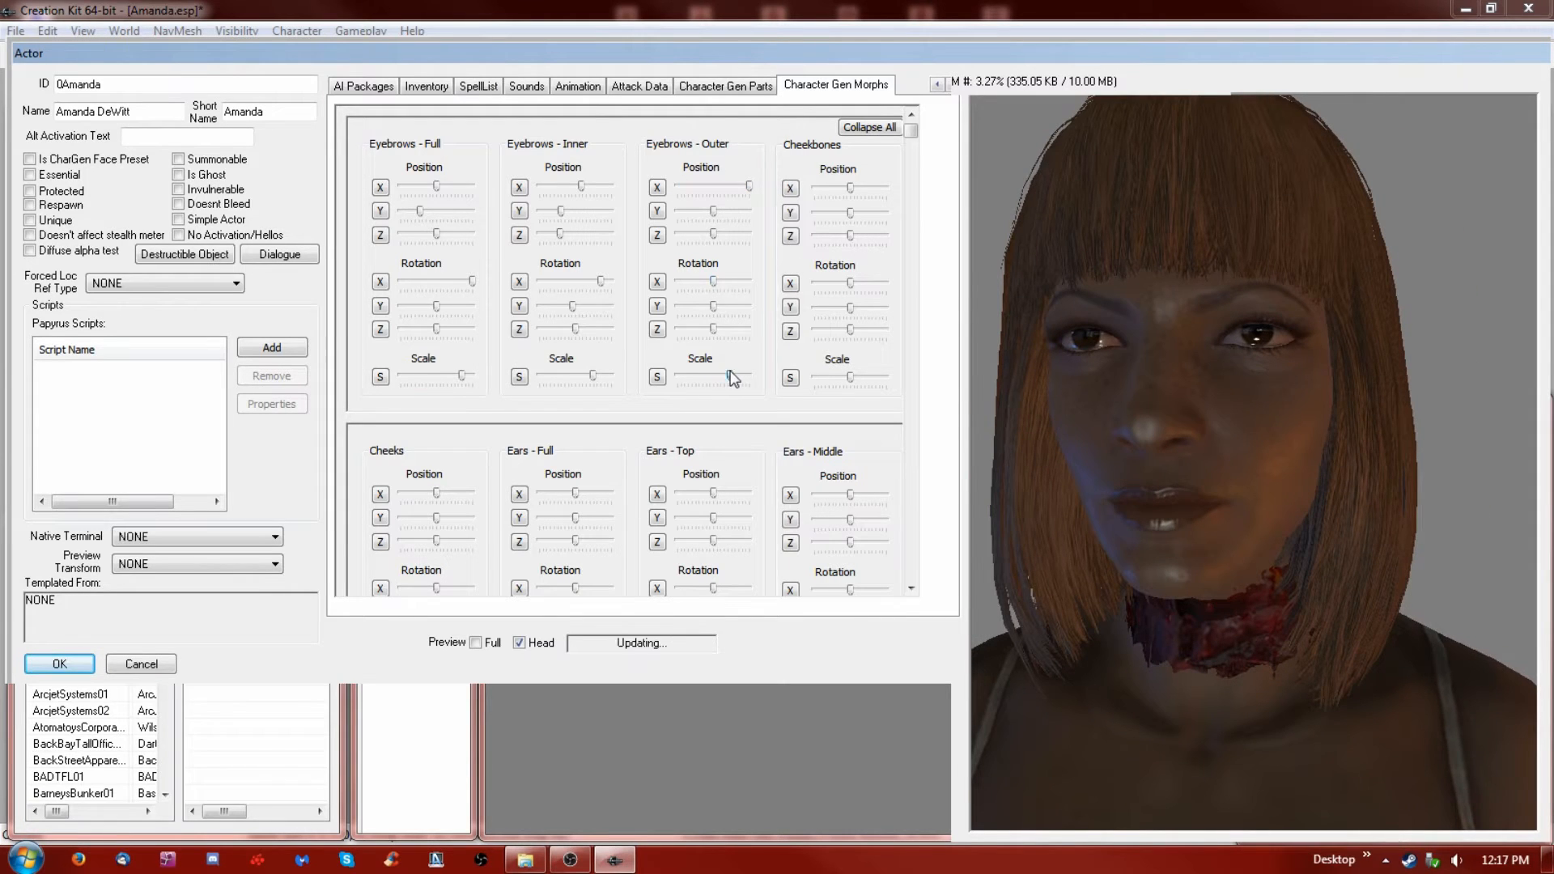
# For the Forehead morph, increase the scale, set the Y and Z positions to their maximum and refresh the head preview
pyautogui.moveTo(911, 136); pyautogui.dragTo(949, 329)
pyautogui.moveTo(575, 567); pyautogui.dragTo(590, 568)
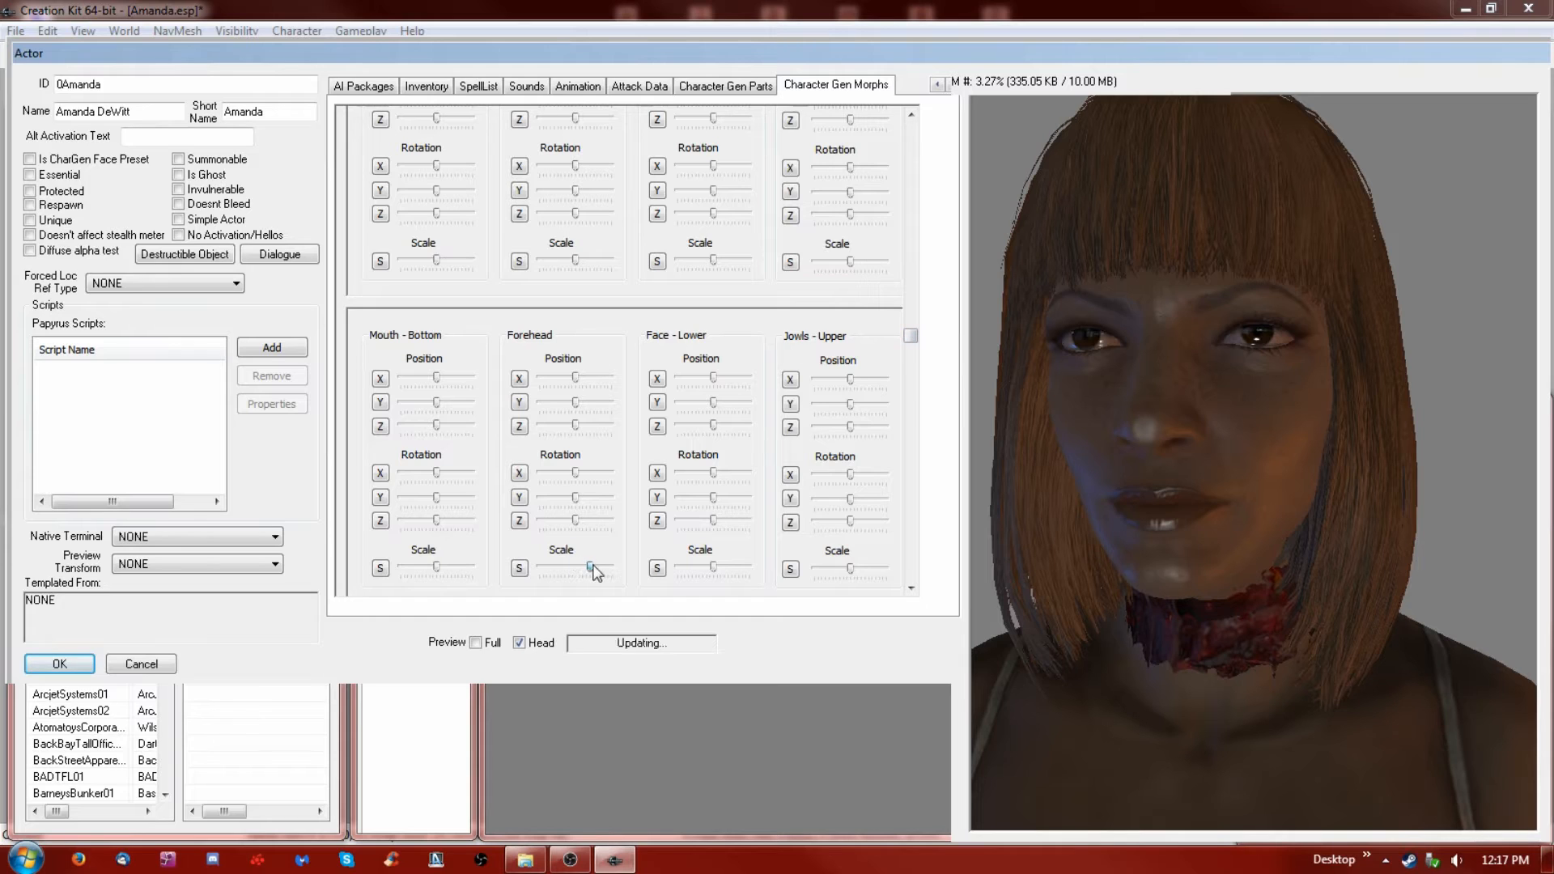
pyautogui.moveTo(577, 376); pyautogui.dragTo(612, 404)
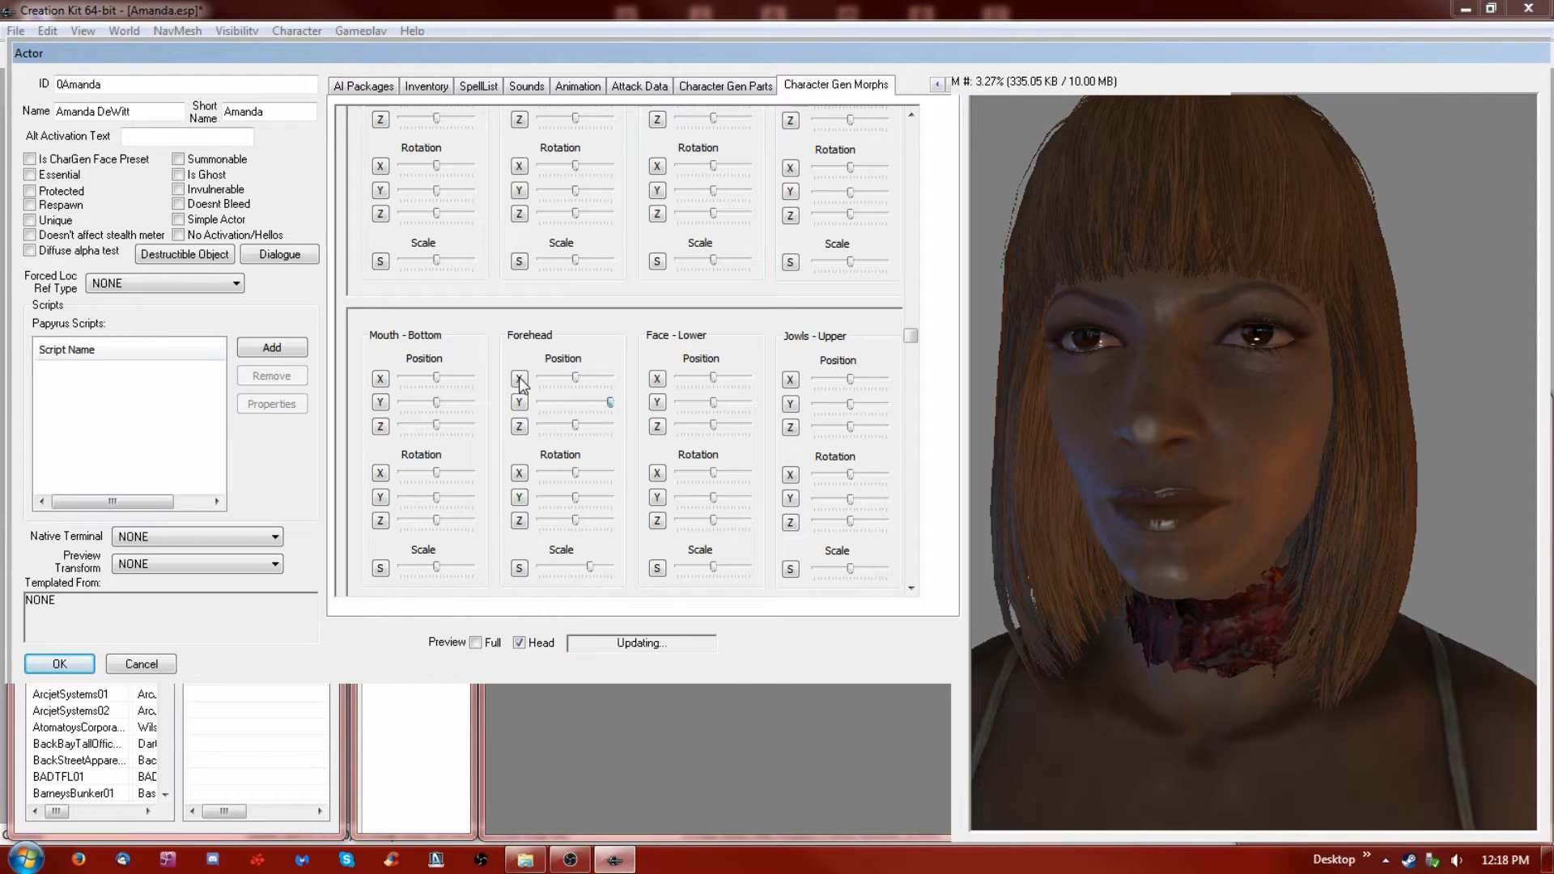
pyautogui.moveTo(576, 426); pyautogui.dragTo(611, 426)
pyautogui.moveTo(1115, 468); pyautogui.dragTo(1208, 469)
pyautogui.click(516, 643)
pyautogui.moveTo(1247, 518)
pyautogui.mouseDown()
pyautogui.moveTo(1070, 518)
pyautogui.moveTo(1241, 522)
pyautogui.mouseUp()
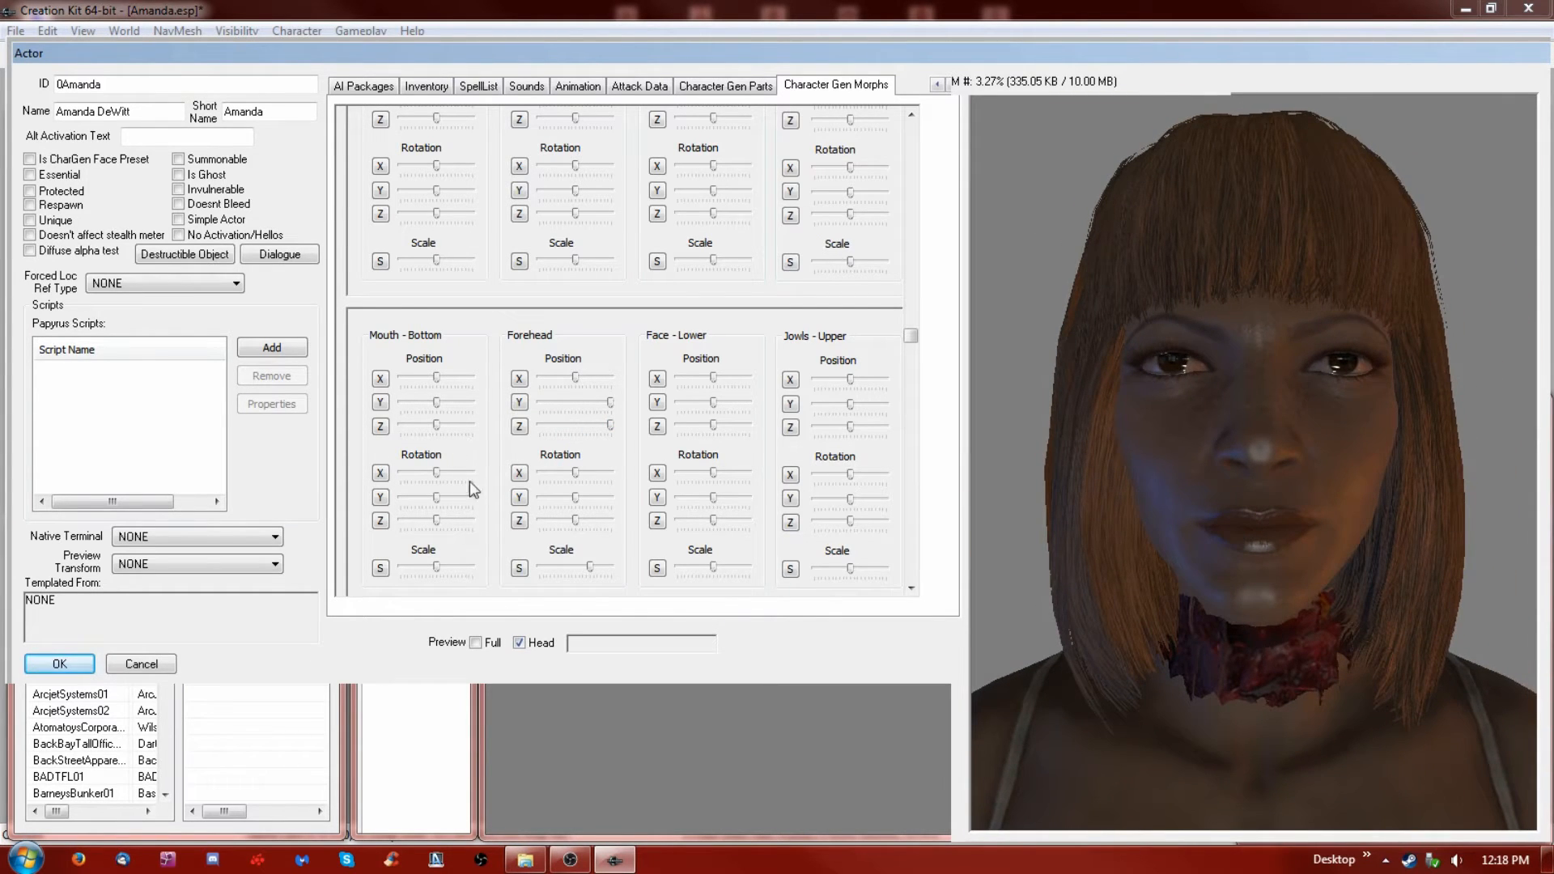
# For Mouth - Bottom, increase the scale, lower the Y position, raise the Z position and slightly raise the X rotation
pyautogui.moveTo(438, 568); pyautogui.dragTo(458, 568)
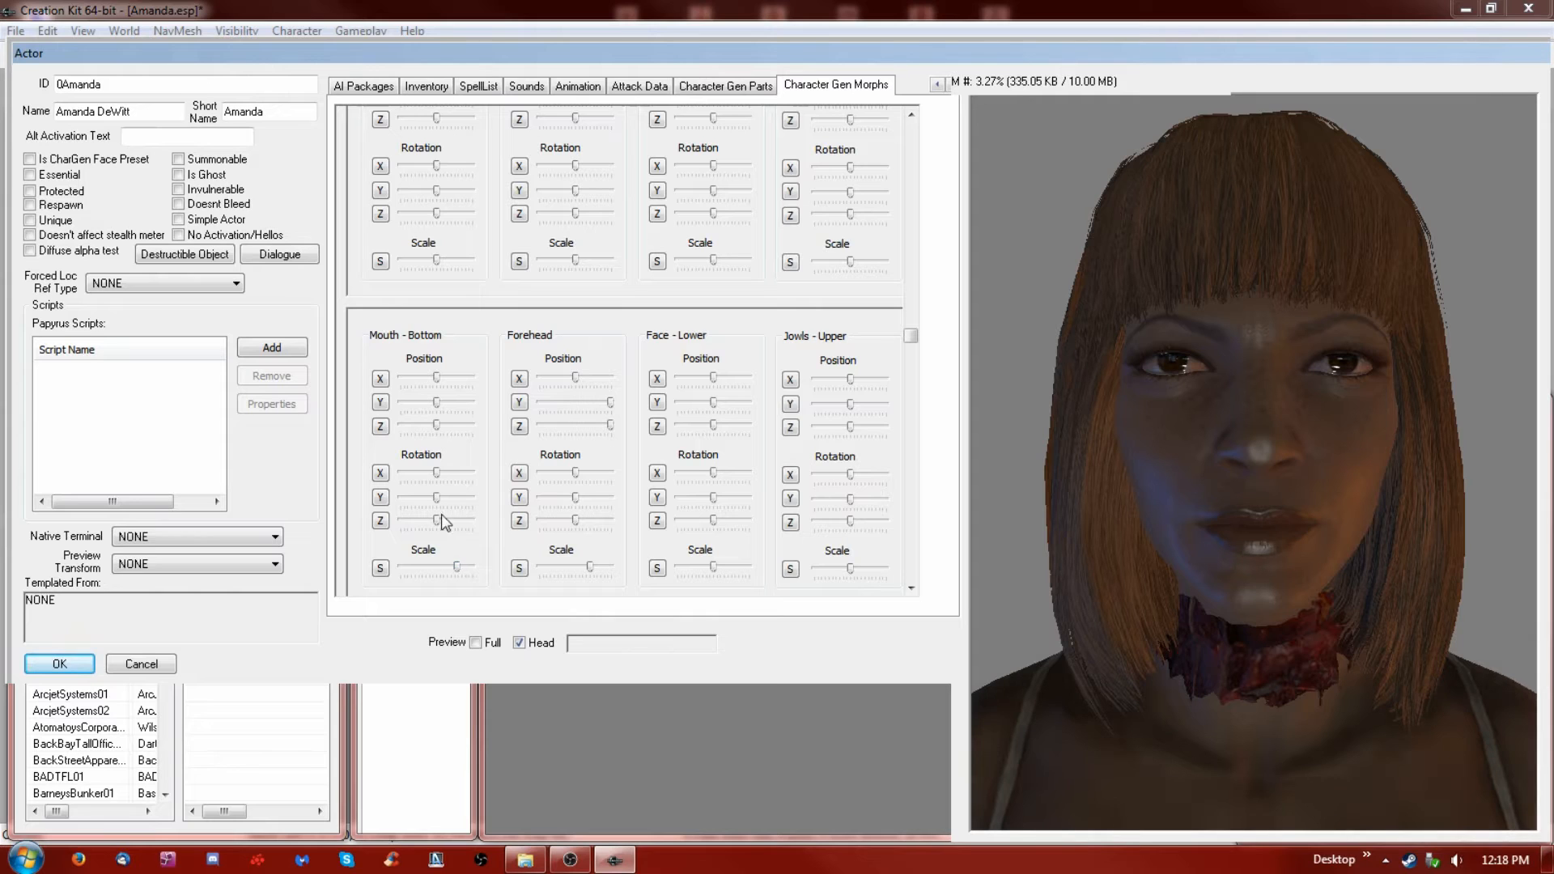
pyautogui.moveTo(436, 378); pyautogui.dragTo(421, 378)
pyautogui.moveTo(437, 402); pyautogui.dragTo(456, 472)
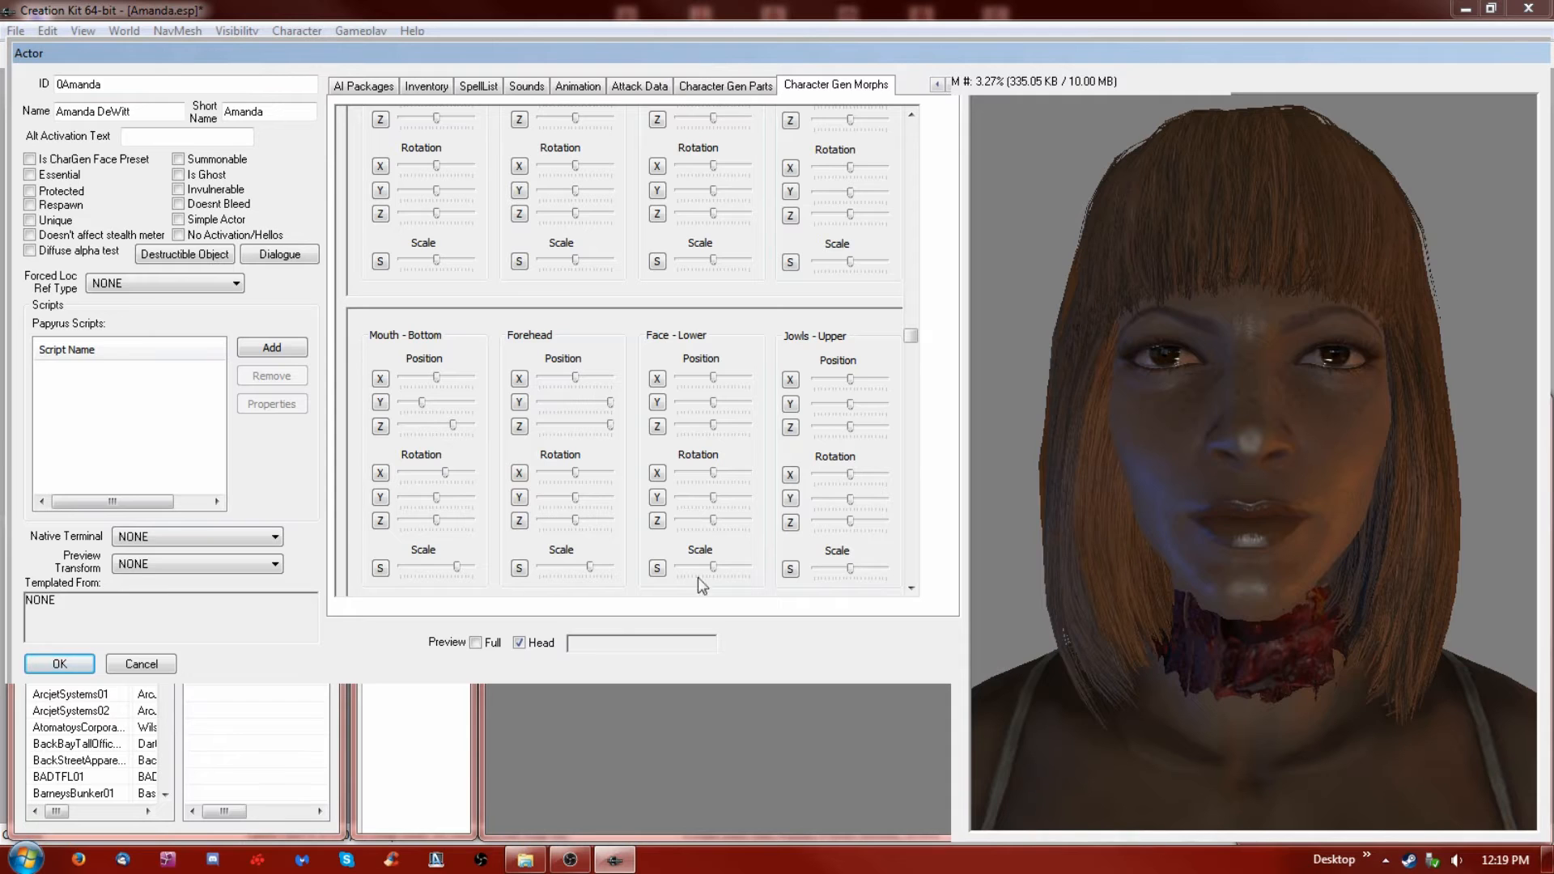
pyautogui.moveTo(1174, 494)
pyautogui.mouseDown()
pyautogui.moveTo(1107, 502)
pyautogui.moveTo(1177, 493)
pyautogui.mouseUp()
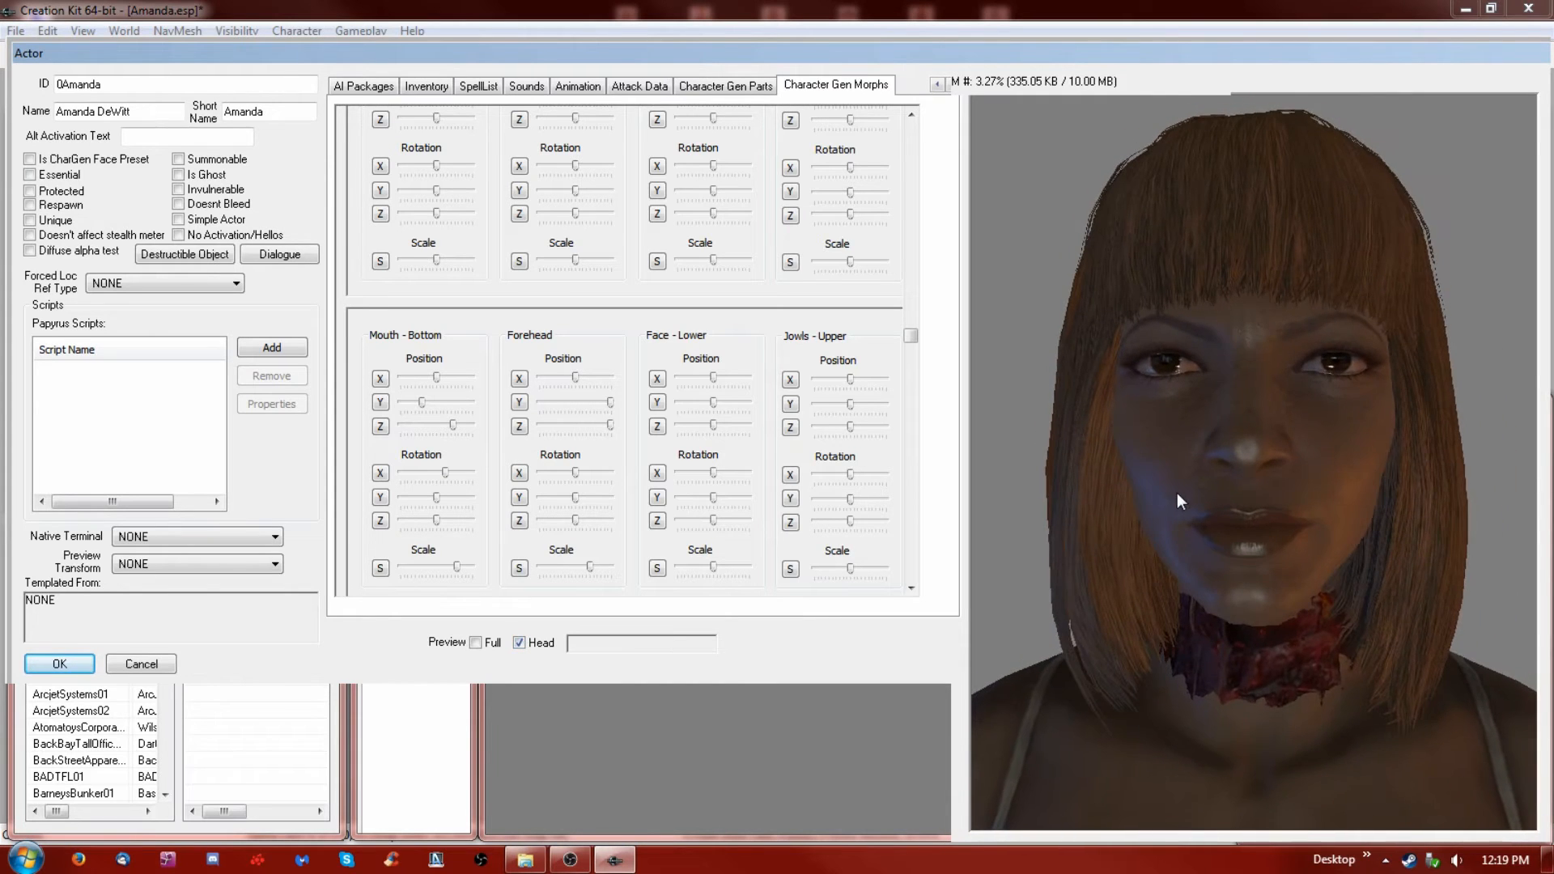
# For Face - Lower, raise the Y position and X rotation, slightly lower the X and Z positions and reduce the scale
pyautogui.moveTo(707, 377); pyautogui.dragTo(712, 378)
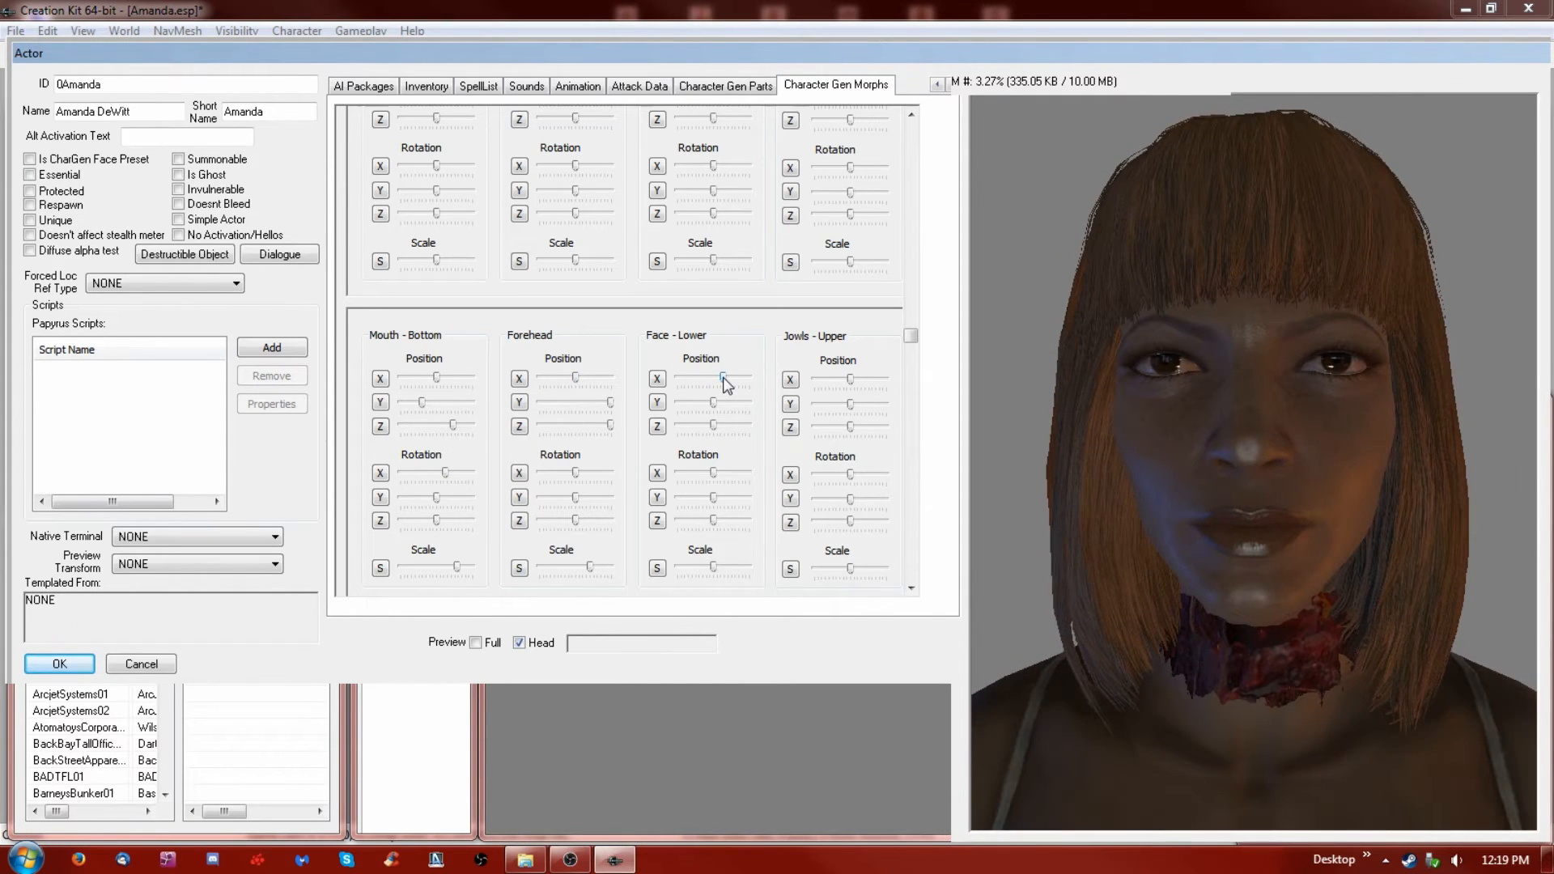
pyautogui.moveTo(715, 403); pyautogui.dragTo(722, 472)
pyautogui.moveTo(1206, 602); pyautogui.dragTo(804, 497)
pyautogui.moveTo(713, 567); pyautogui.dragTo(717, 567)
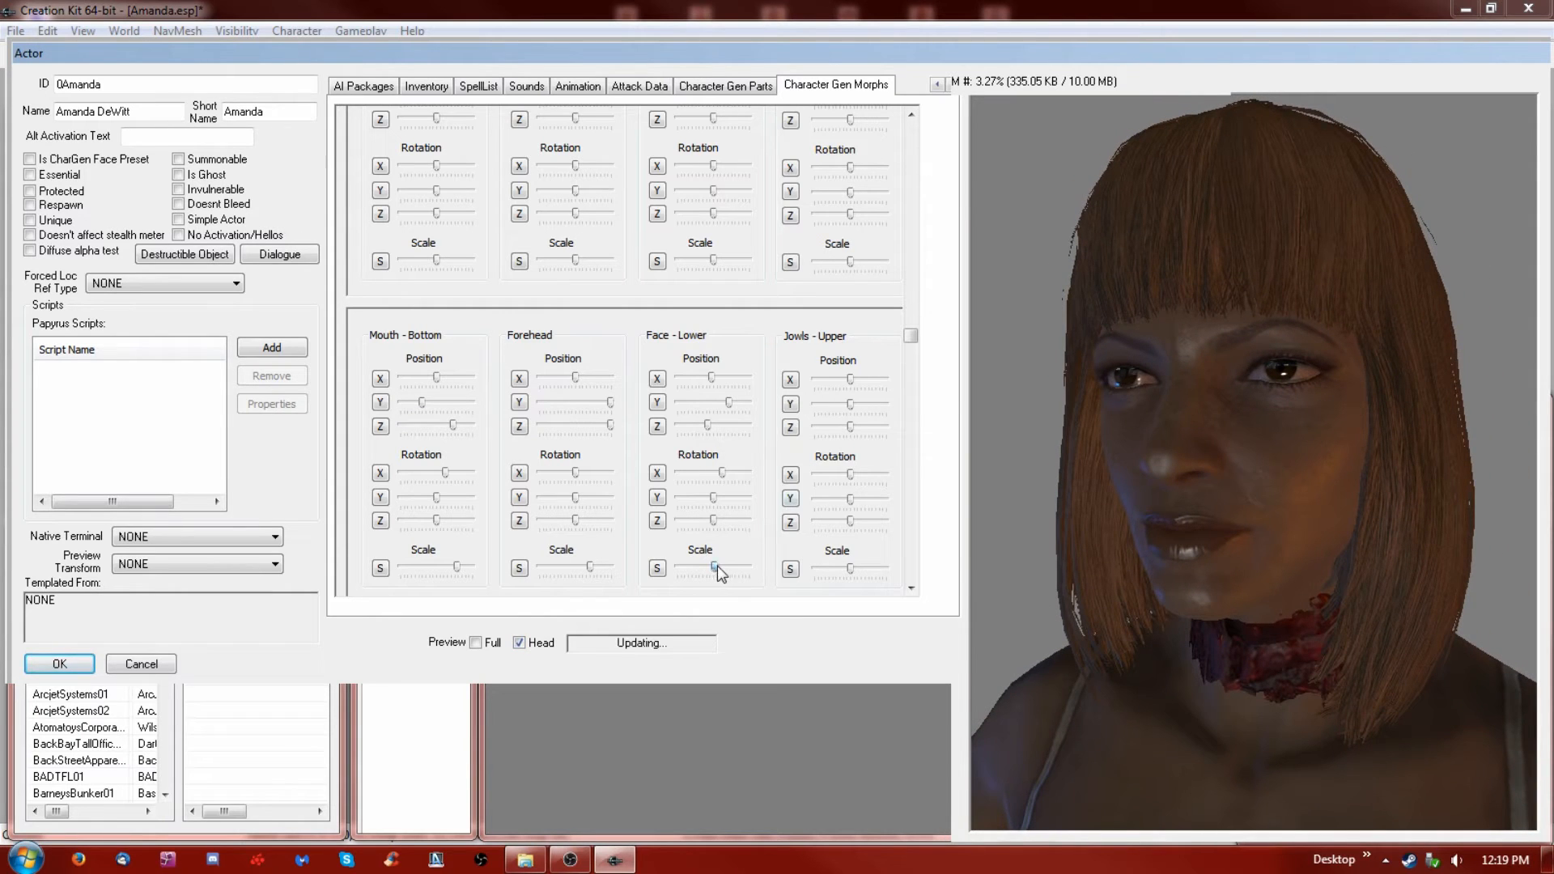
# Raise the X and Y positions of Jowls - Upper and the Y rotation of Face - Lower
pyautogui.moveTo(854, 386)
pyautogui.mouseDown()
pyautogui.moveTo(837, 406)
pyautogui.moveTo(867, 405)
pyautogui.mouseUp()
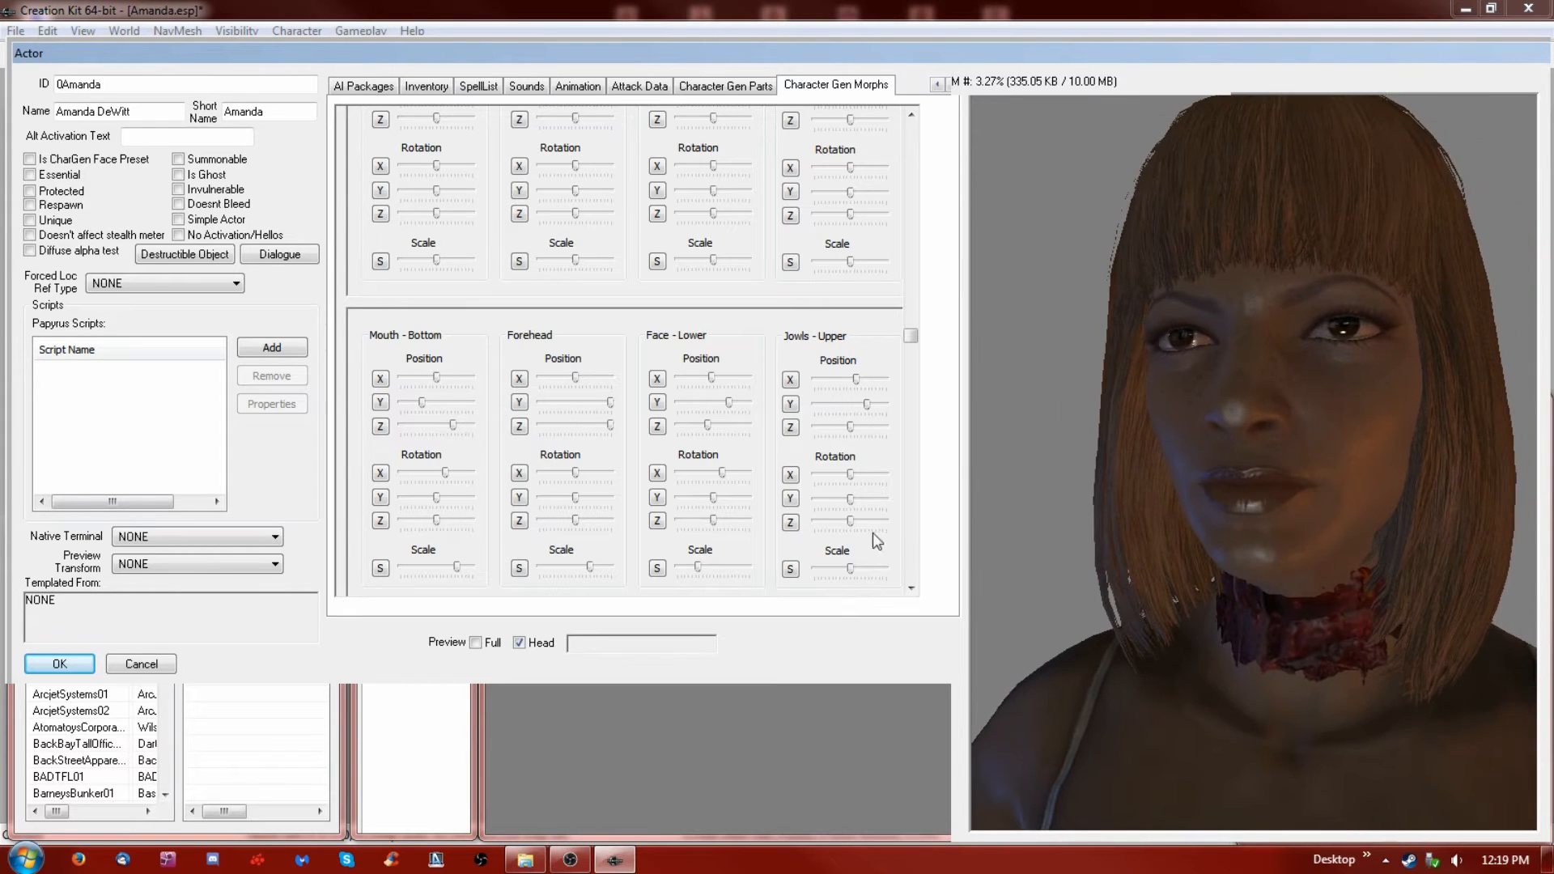
pyautogui.moveTo(715, 499); pyautogui.dragTo(725, 499)
pyautogui.moveTo(856, 379); pyautogui.dragTo(869, 379)
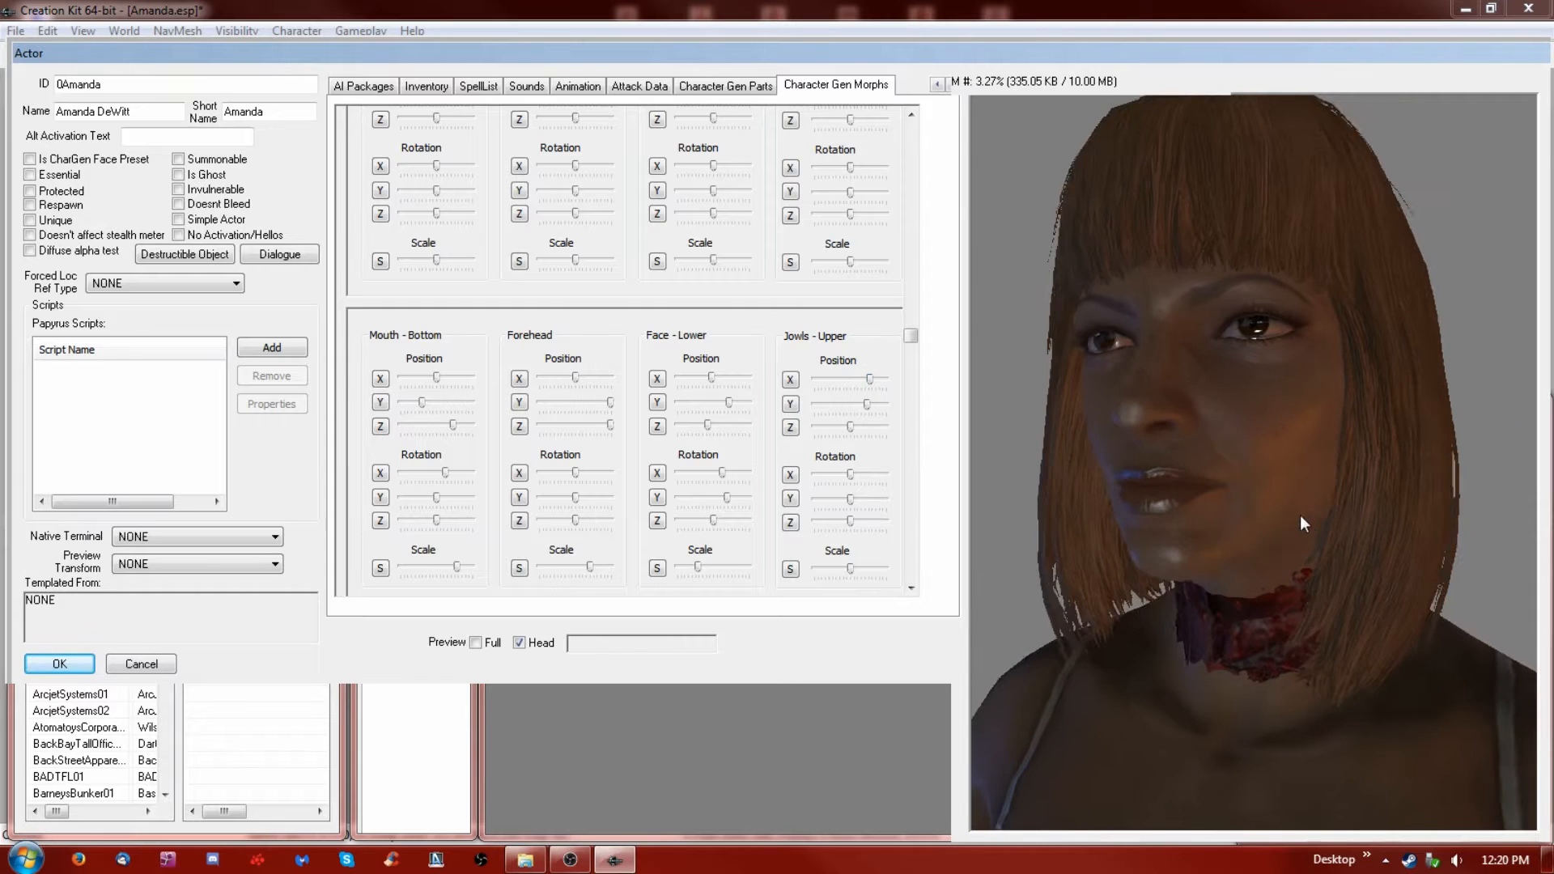
pyautogui.moveTo(1166, 565); pyautogui.dragTo(1259, 567)
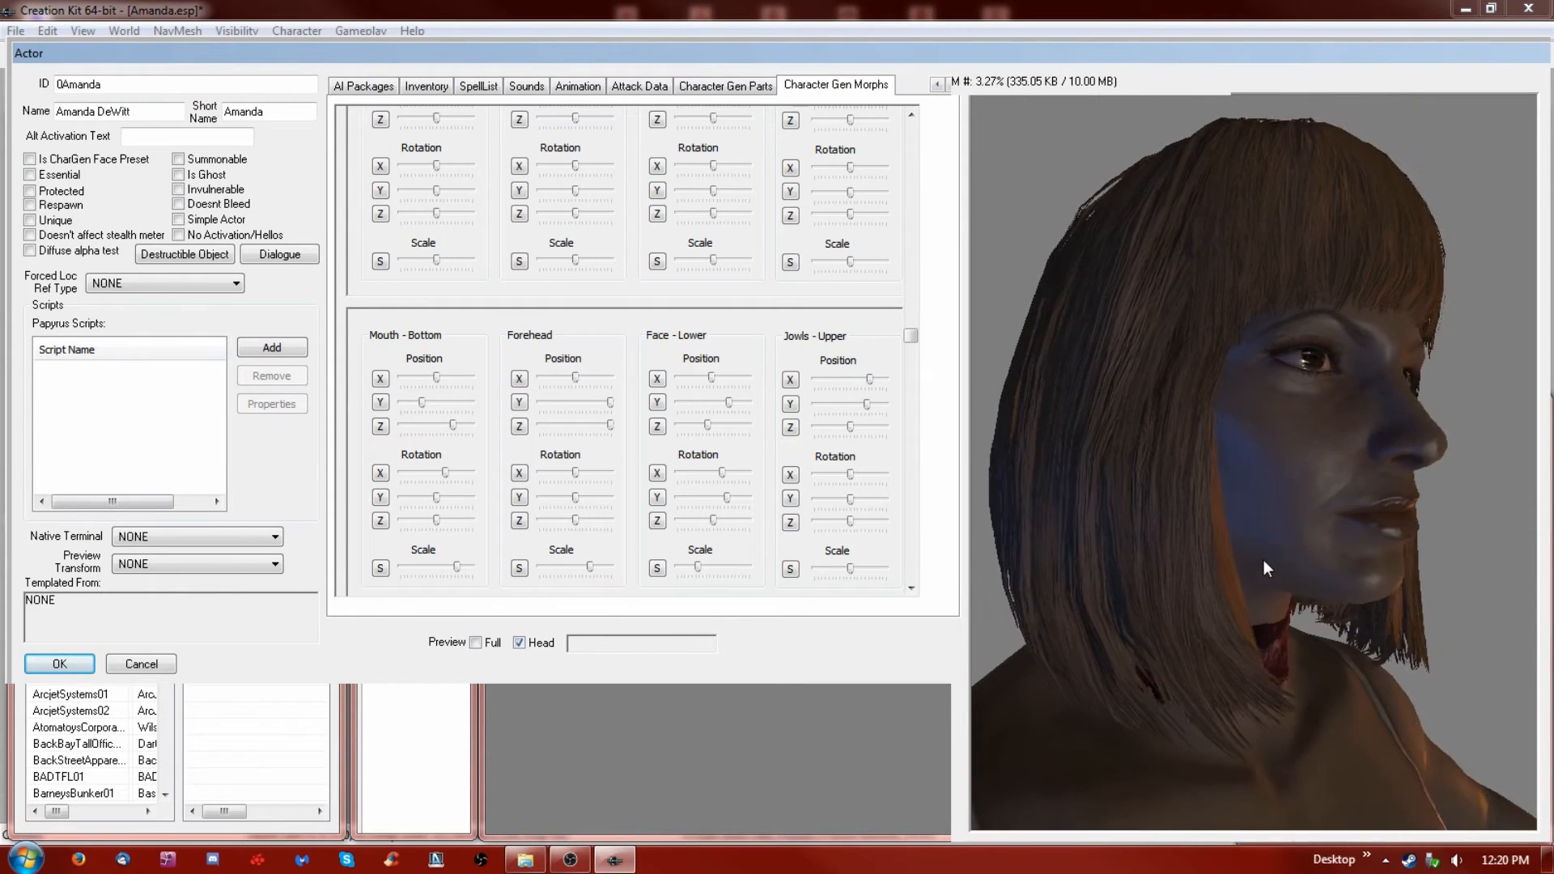
# For Mouth - Top, lower the X position, set the Y position and scale to maximum and raise the Z rotation
pyautogui.scroll(2, 913, 202)
pyautogui.click(850, 316)
pyautogui.moveTo(850, 342); pyautogui.dragTo(886, 344)
pyautogui.moveTo(850, 507); pyautogui.dragTo(886, 511)
pyautogui.moveTo(1241, 610); pyautogui.dragTo(1101, 591)
pyautogui.moveTo(854, 459)
pyautogui.mouseDown()
pyautogui.moveTo(837, 461)
pyautogui.moveTo(864, 461)
pyautogui.mouseUp()
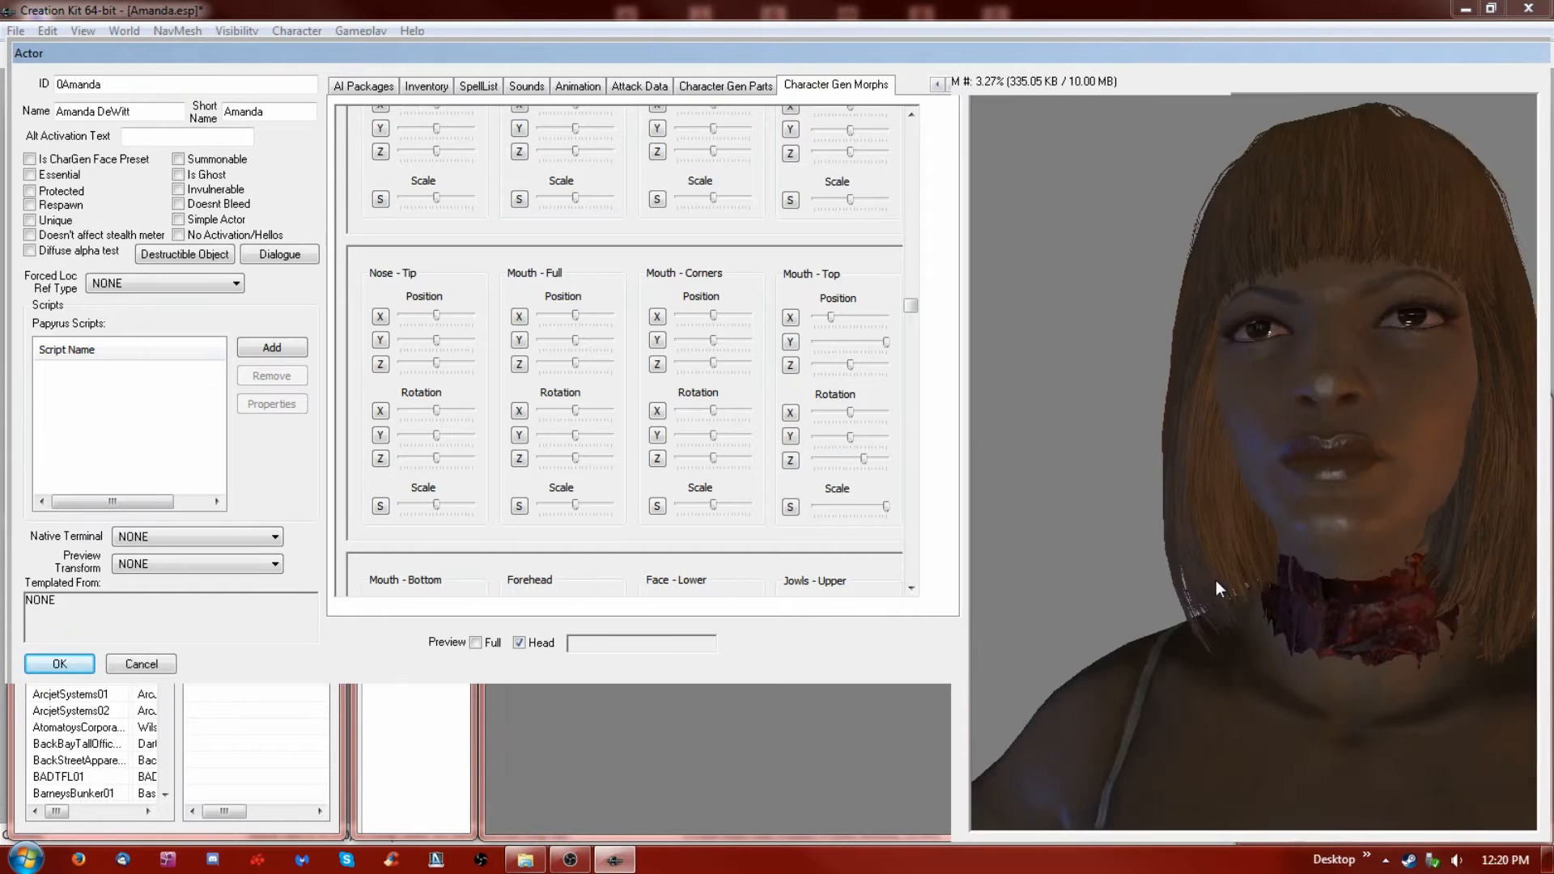
# For Mouth - Corners, raise the X, Y and Z positions, Y rotation and scale, and lower the X rotation slightly
pyautogui.moveTo(715, 315); pyautogui.dragTo(727, 341)
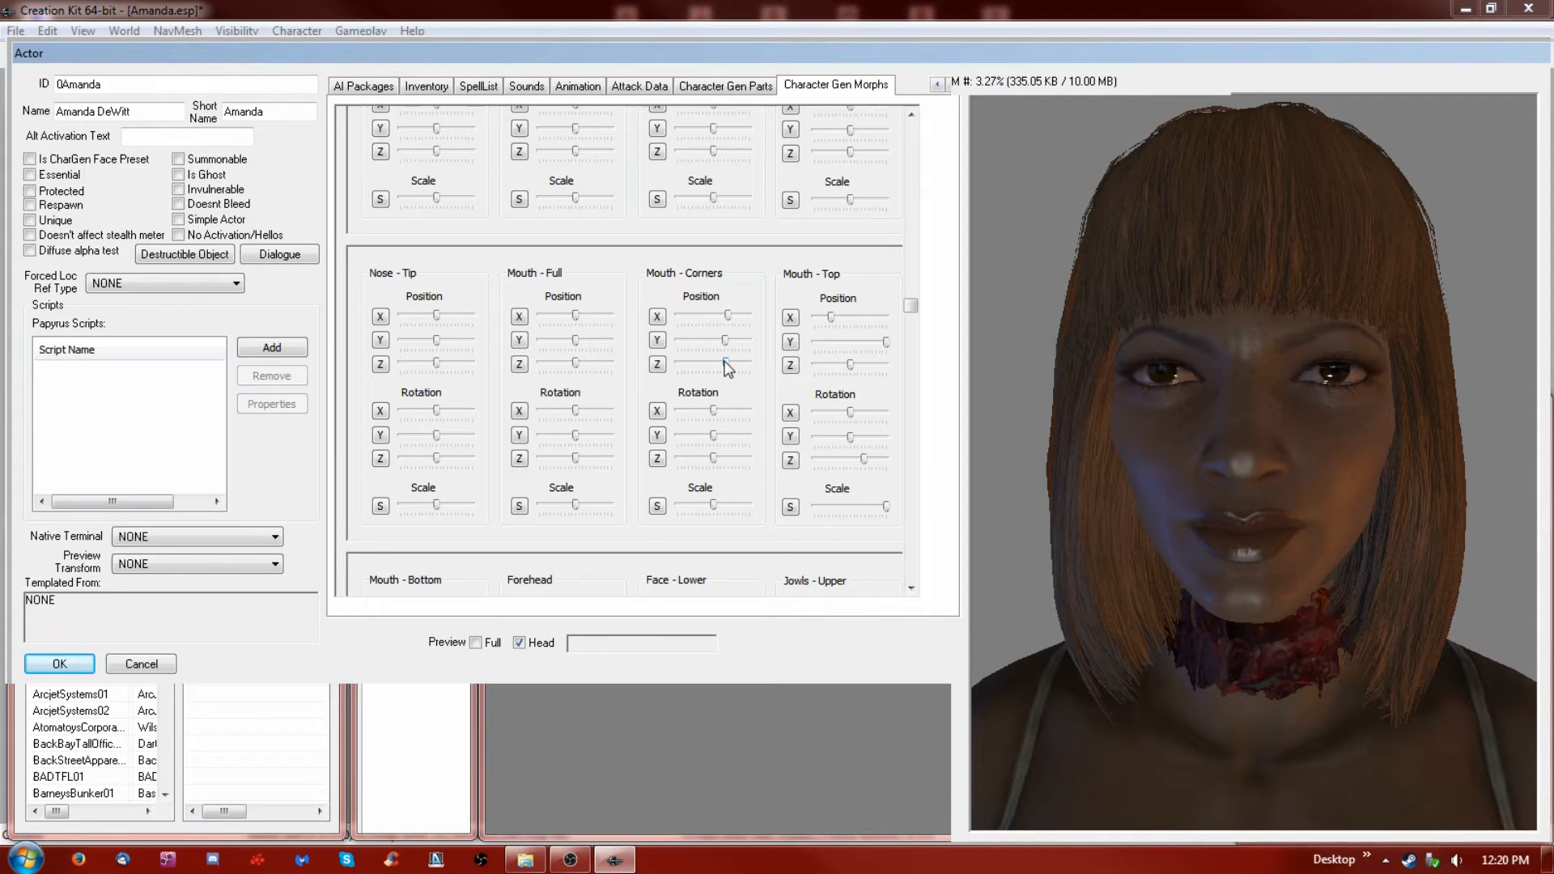
pyautogui.moveTo(714, 411); pyautogui.dragTo(724, 435)
pyautogui.moveTo(713, 505); pyautogui.dragTo(726, 505)
pyautogui.moveTo(1187, 541); pyautogui.dragTo(1212, 551, button='middle')
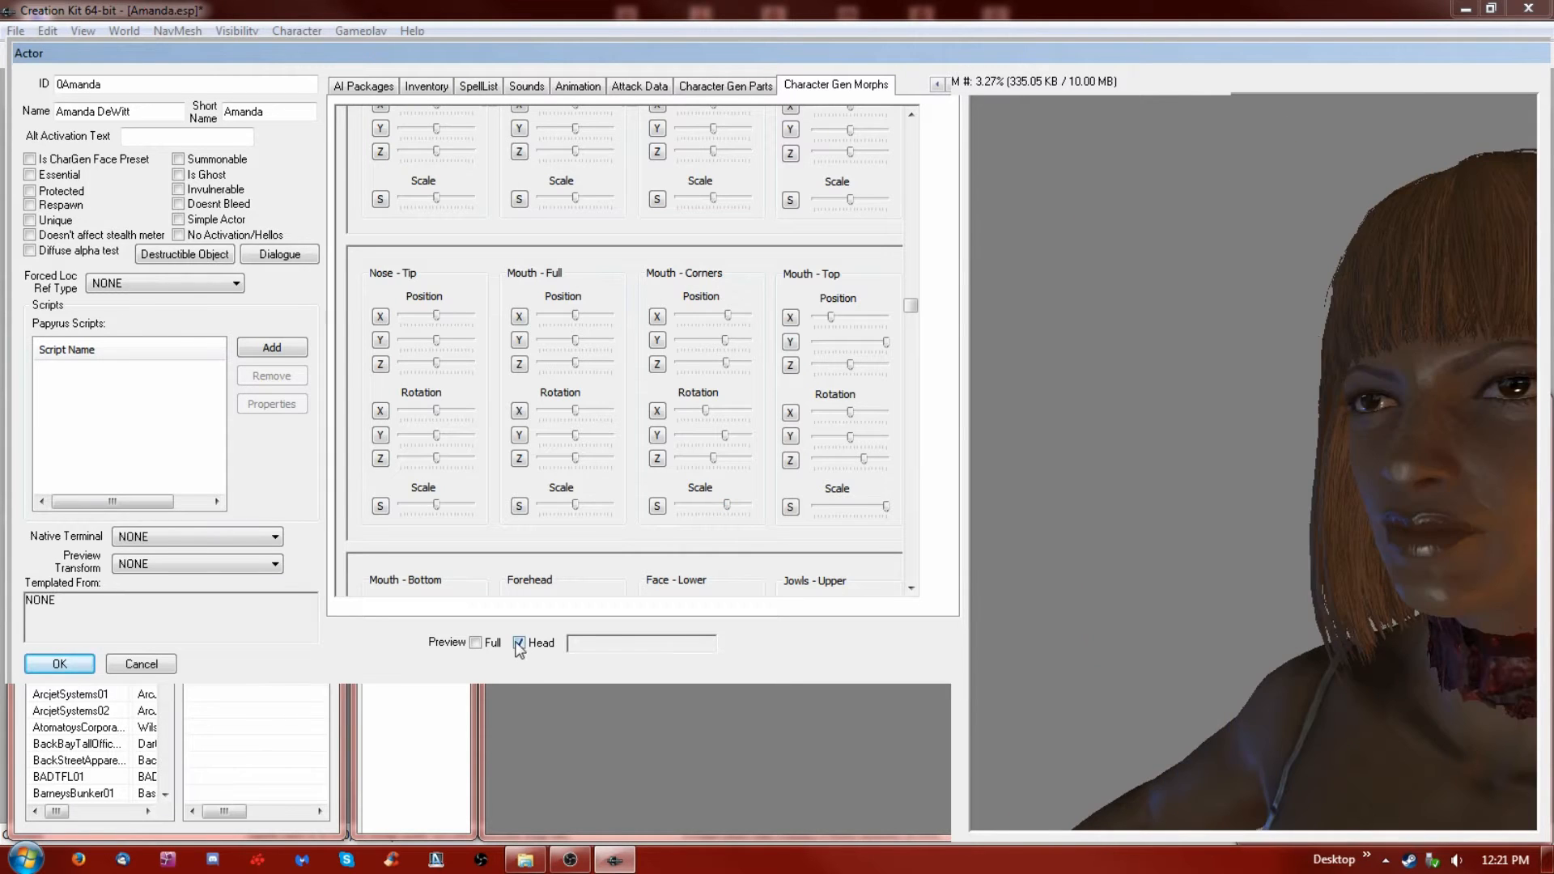
# For Mouth - Full, set the X position just below centre, lower the Y position and raise the Z position
pyautogui.moveTo(575, 316); pyautogui.dragTo(588, 318)
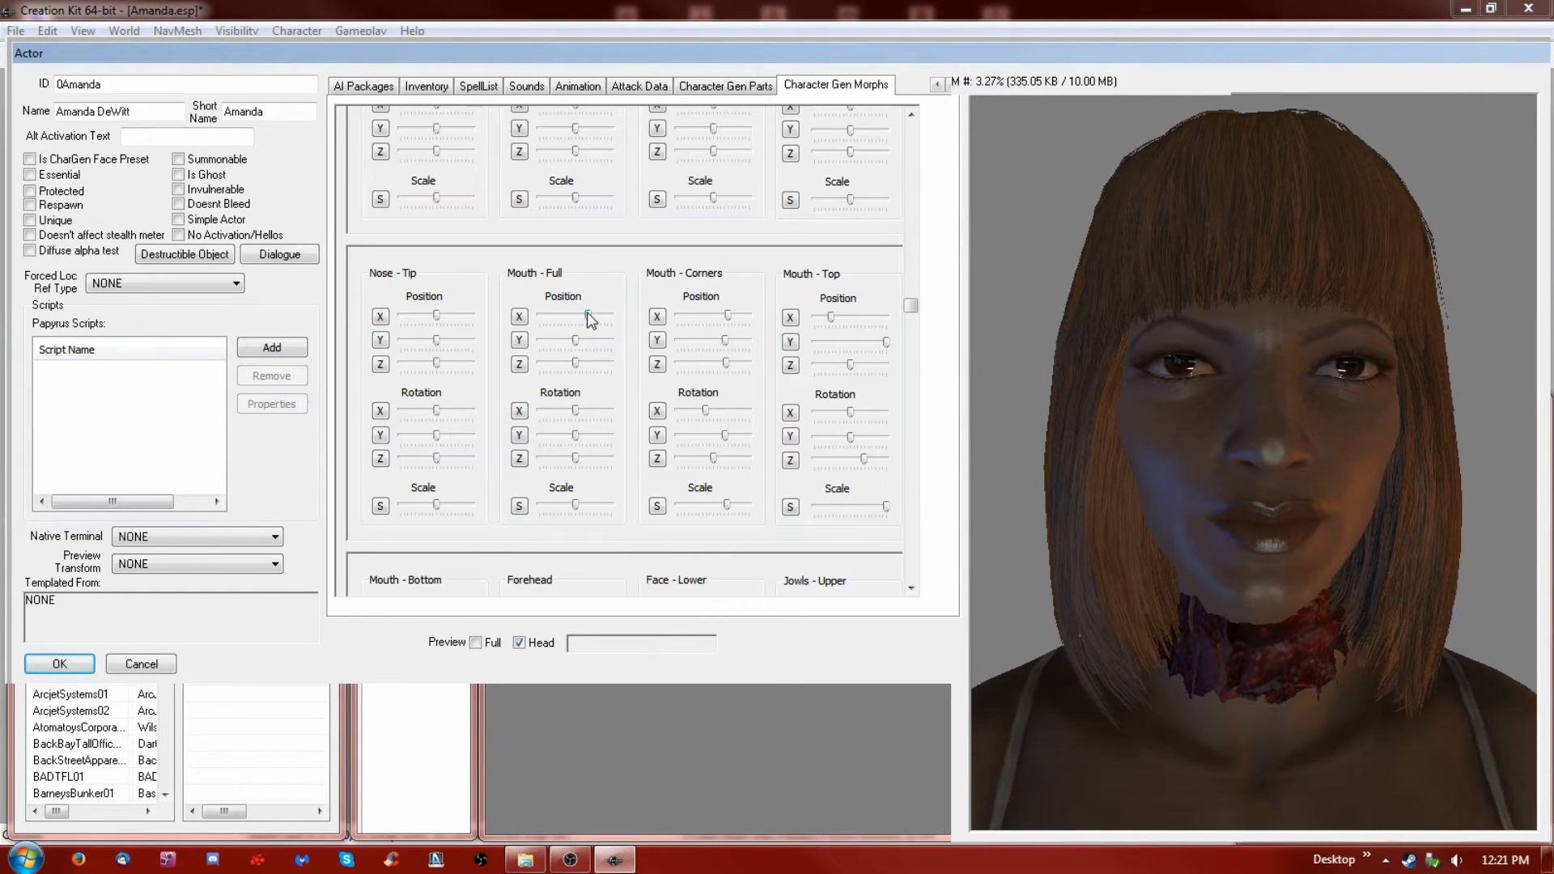
pyautogui.moveTo(575, 339)
pyautogui.mouseDown()
pyautogui.moveTo(559, 340)
pyautogui.moveTo(567, 363)
pyautogui.mouseUp()
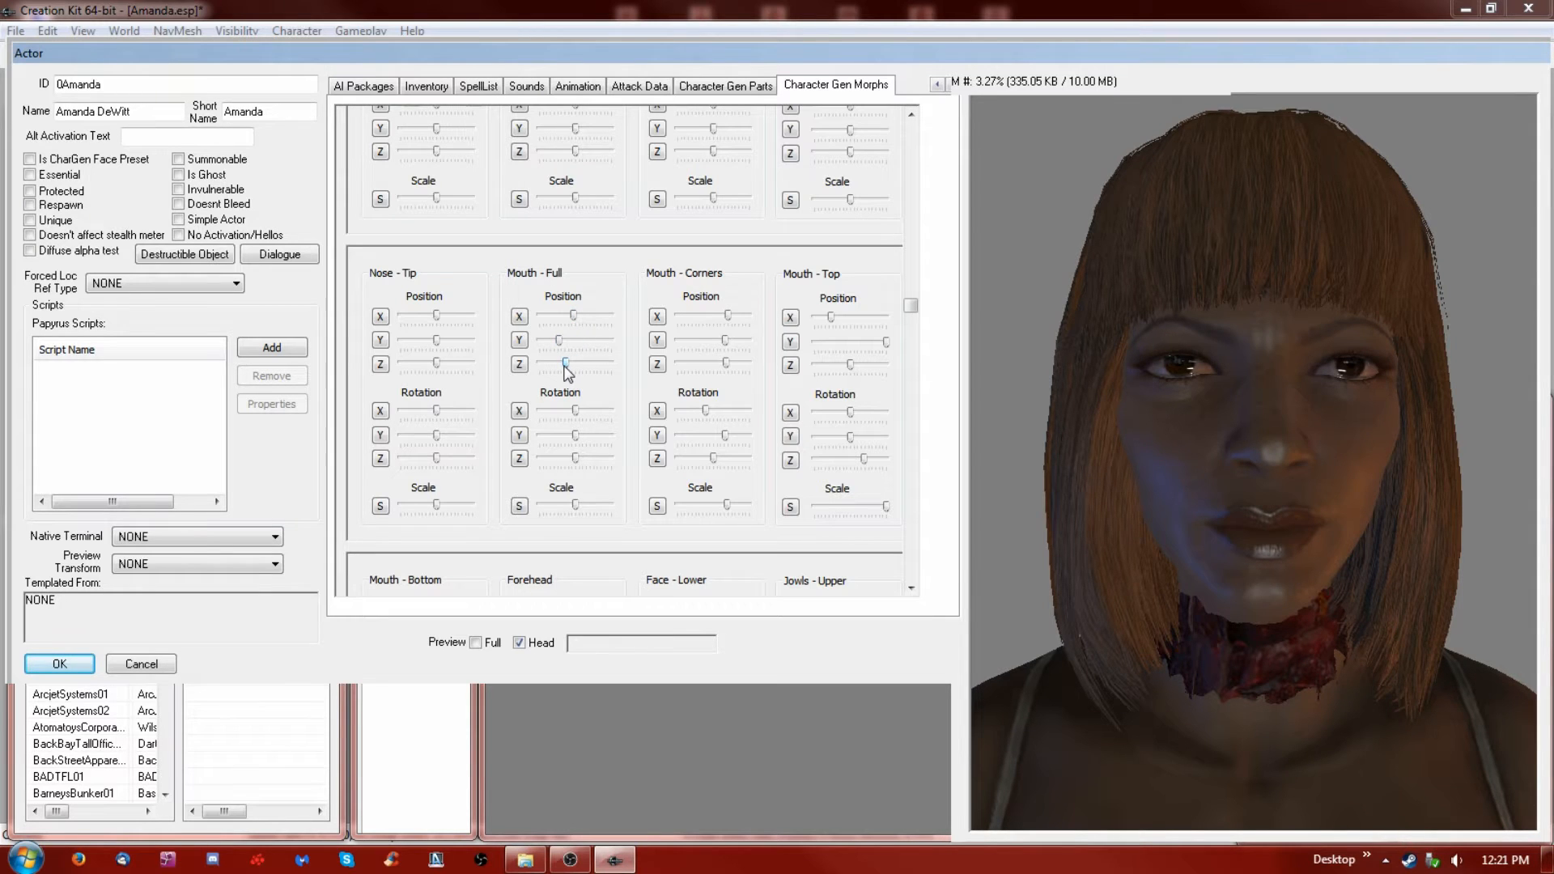
pyautogui.moveTo(1182, 810); pyautogui.dragTo(1044, 571)
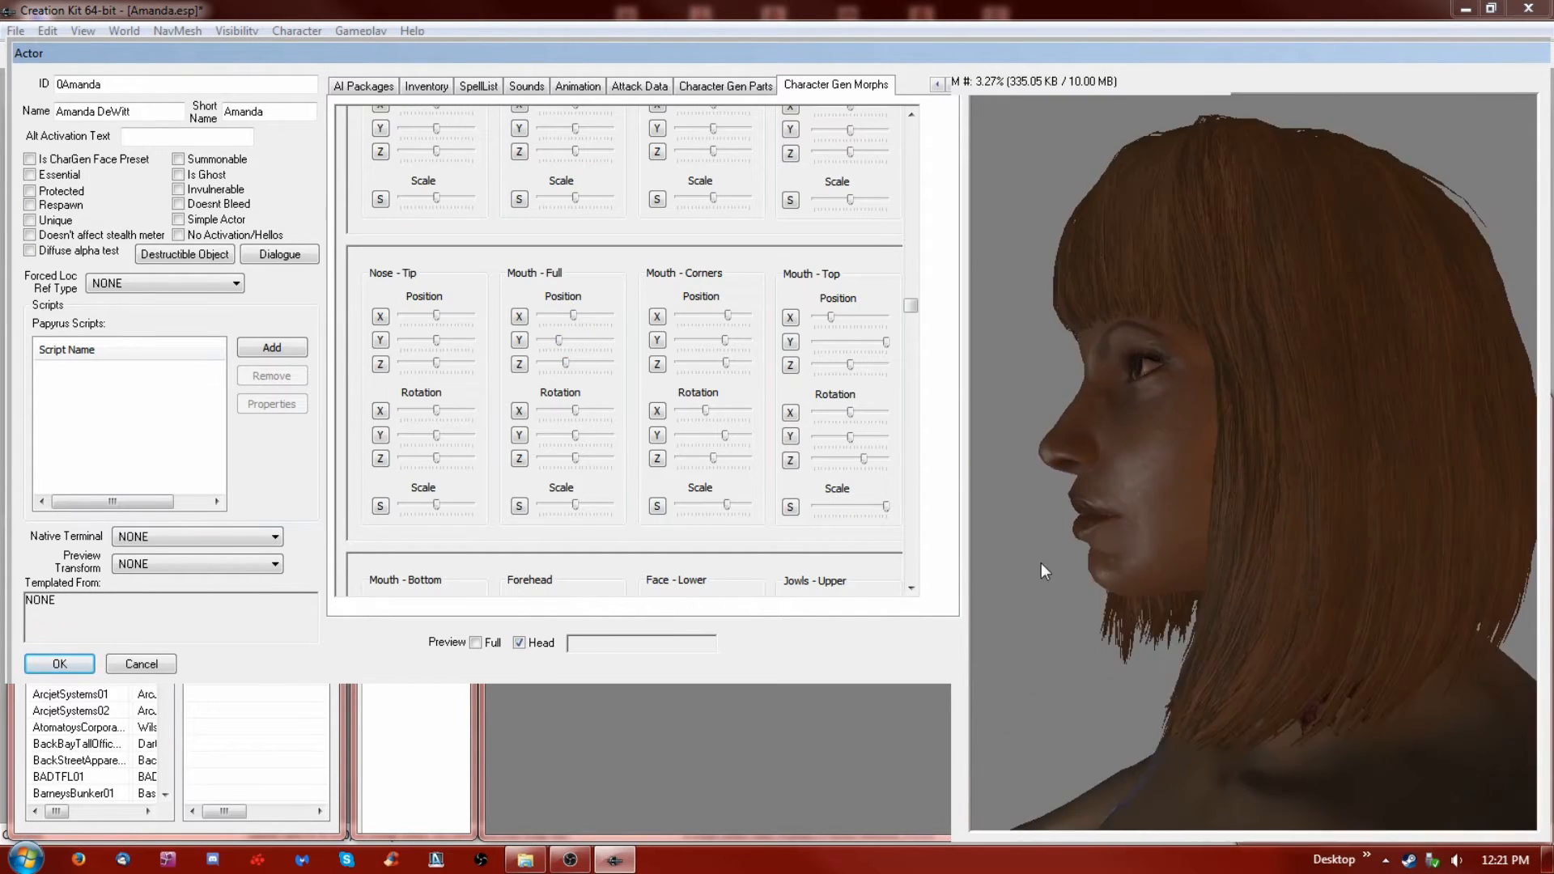
pyautogui.moveTo(566, 363); pyautogui.dragTo(593, 364)
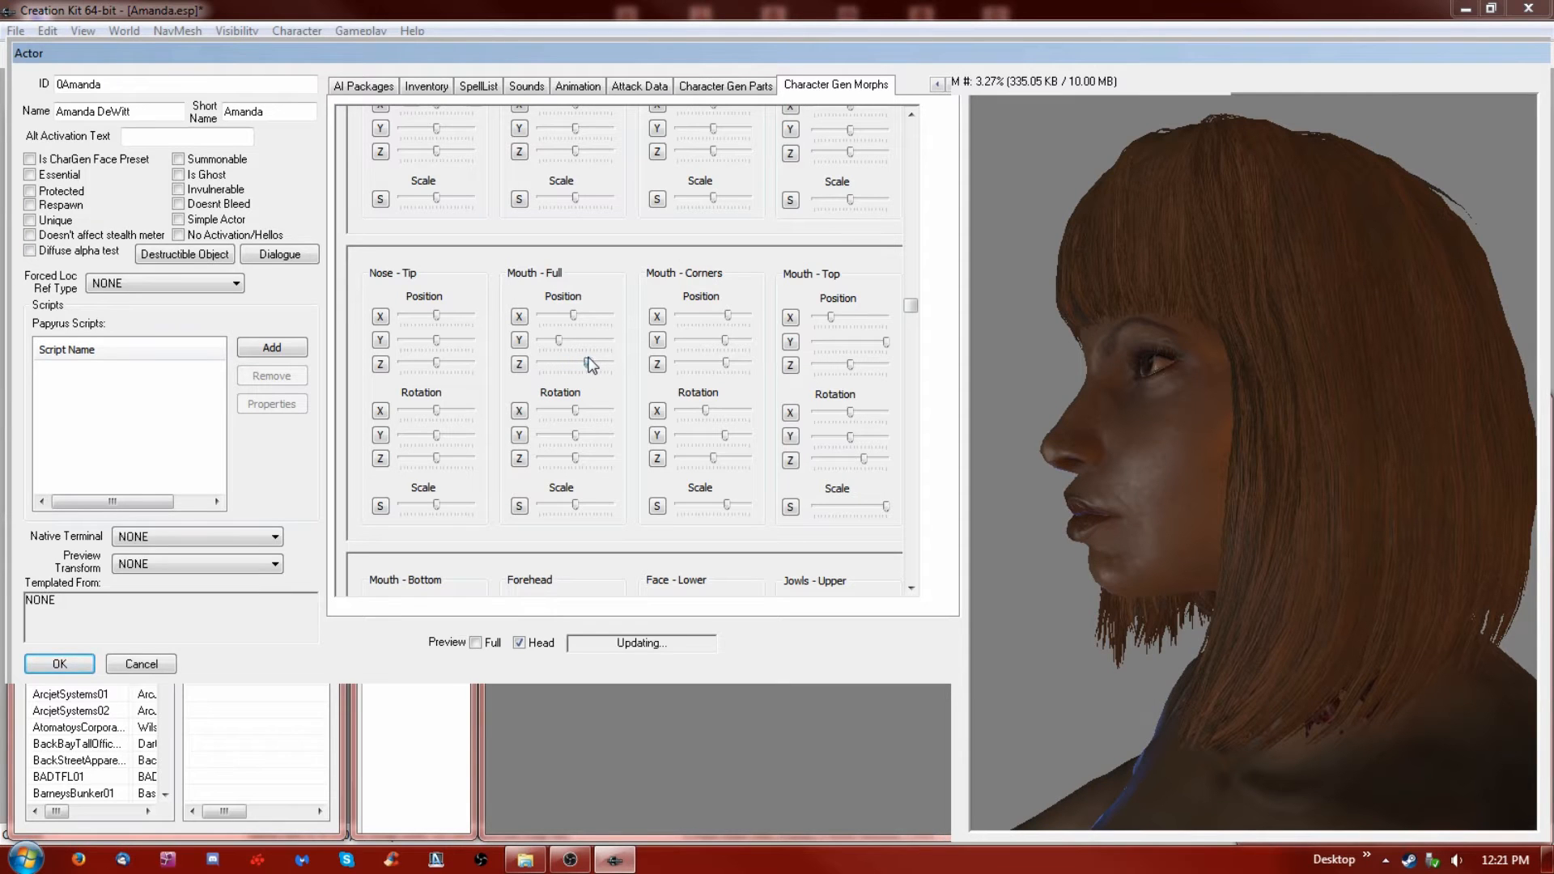
# Slightly raise the X rotation and scale of Mouth - Full, refresh the head preview and check the mouth from several angles
pyautogui.moveTo(1186, 633)
pyautogui.mouseDown()
pyautogui.moveTo(1152, 586)
pyautogui.moveTo(1130, 582)
pyautogui.moveTo(1173, 610)
pyautogui.mouseUp()
pyautogui.moveTo(601, 512); pyautogui.dragTo(592, 514)
pyautogui.moveTo(1221, 620); pyautogui.dragTo(1158, 636)
pyautogui.click(520, 648)
pyautogui.moveTo(1252, 638); pyautogui.dragTo(1167, 614)
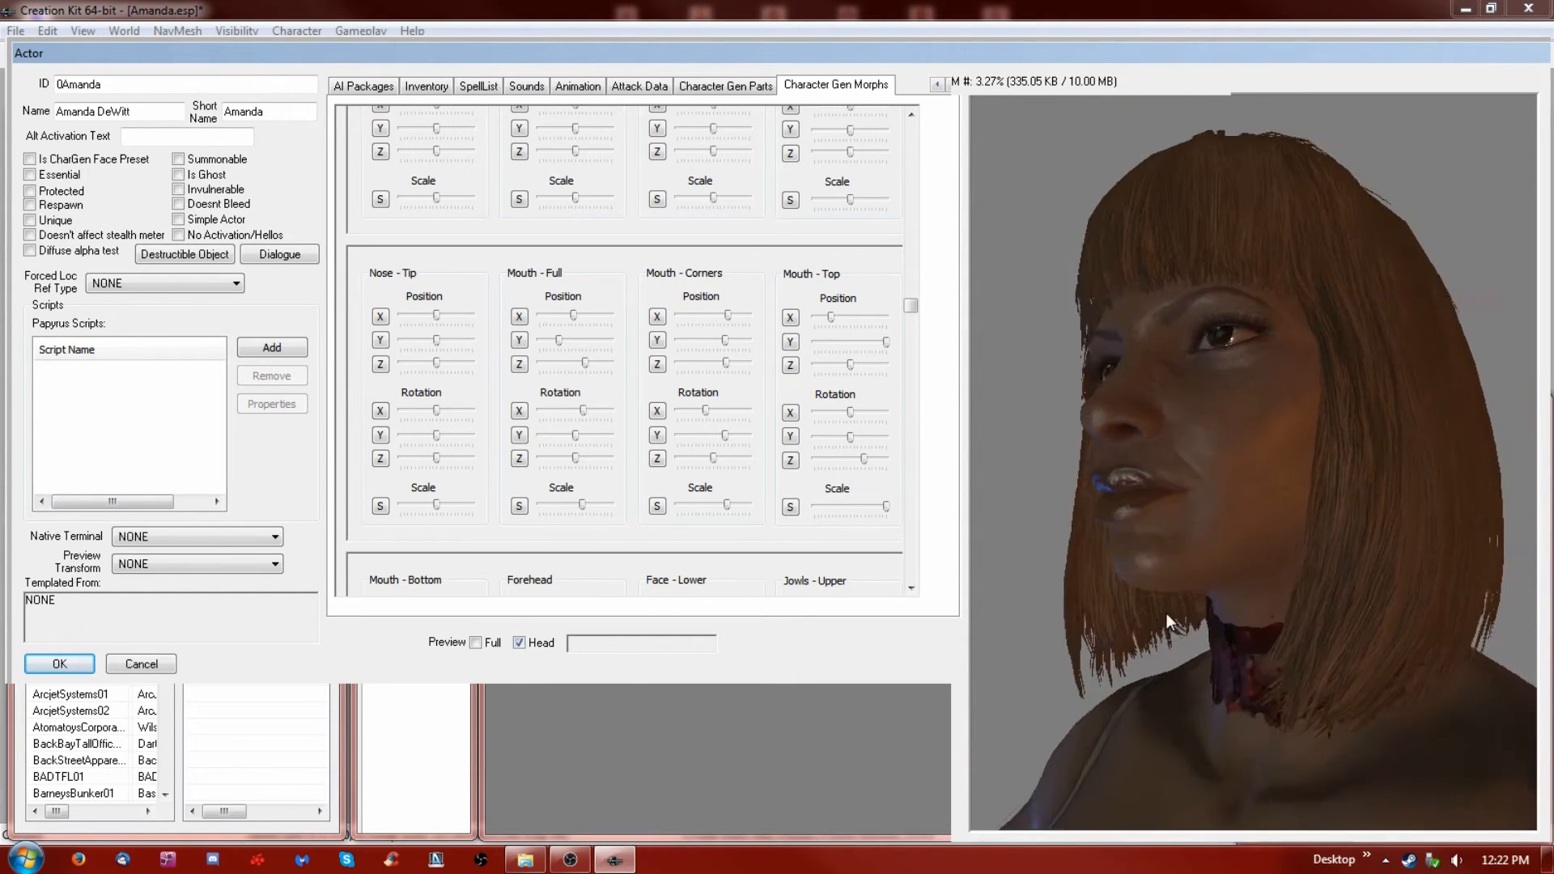
pyautogui.moveTo(1192, 484); pyautogui.dragTo(1286, 495)
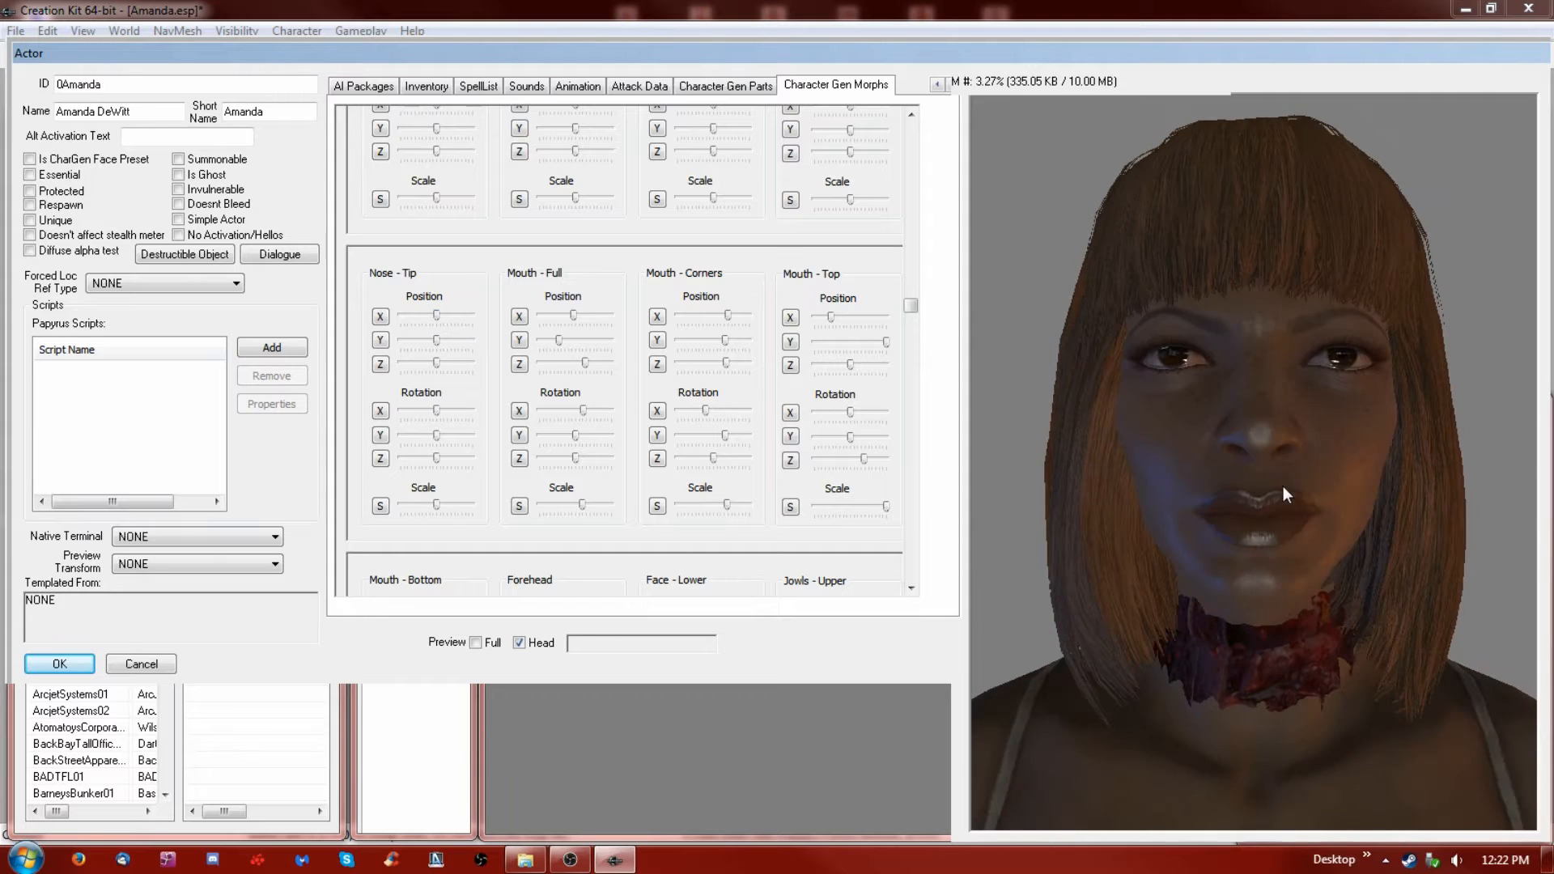
# Reduce the scale of Nose - Tip and check the nose in profile
pyautogui.moveTo(437, 504)
pyautogui.mouseDown()
pyautogui.moveTo(459, 502)
pyautogui.moveTo(426, 503)
pyautogui.mouseUp()
pyautogui.moveTo(1194, 571); pyautogui.dragTo(1155, 521)
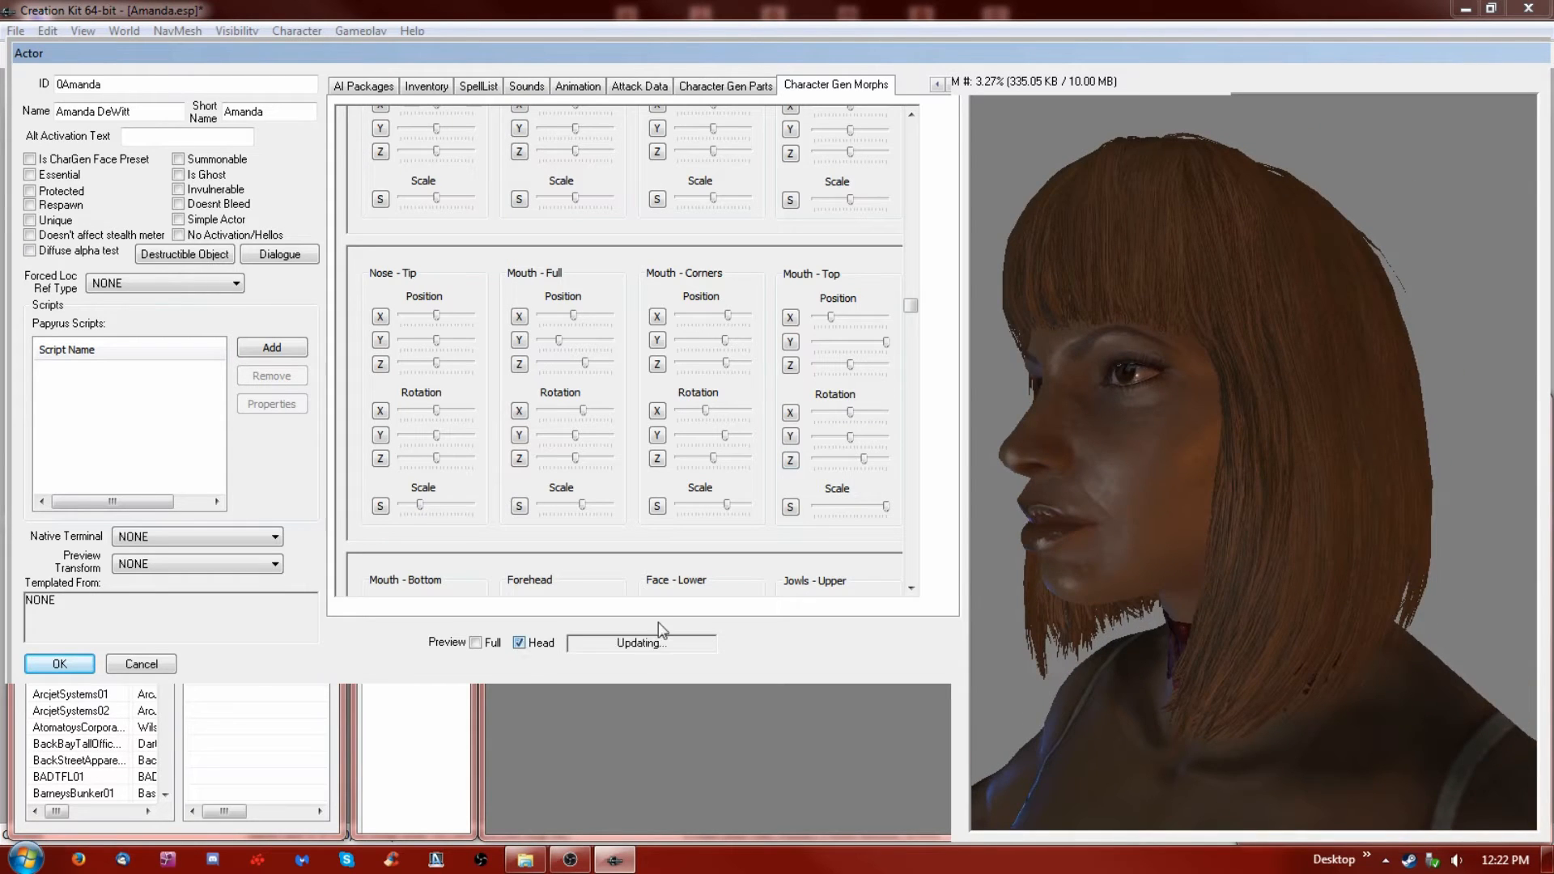
# Lower the Y position and slightly lower the Z position of Nose - Tip, and lower the Z position of Mouth - Full
pyautogui.moveTo(437, 362)
pyautogui.mouseDown()
pyautogui.moveTo(450, 362)
pyautogui.moveTo(432, 366)
pyautogui.mouseUp()
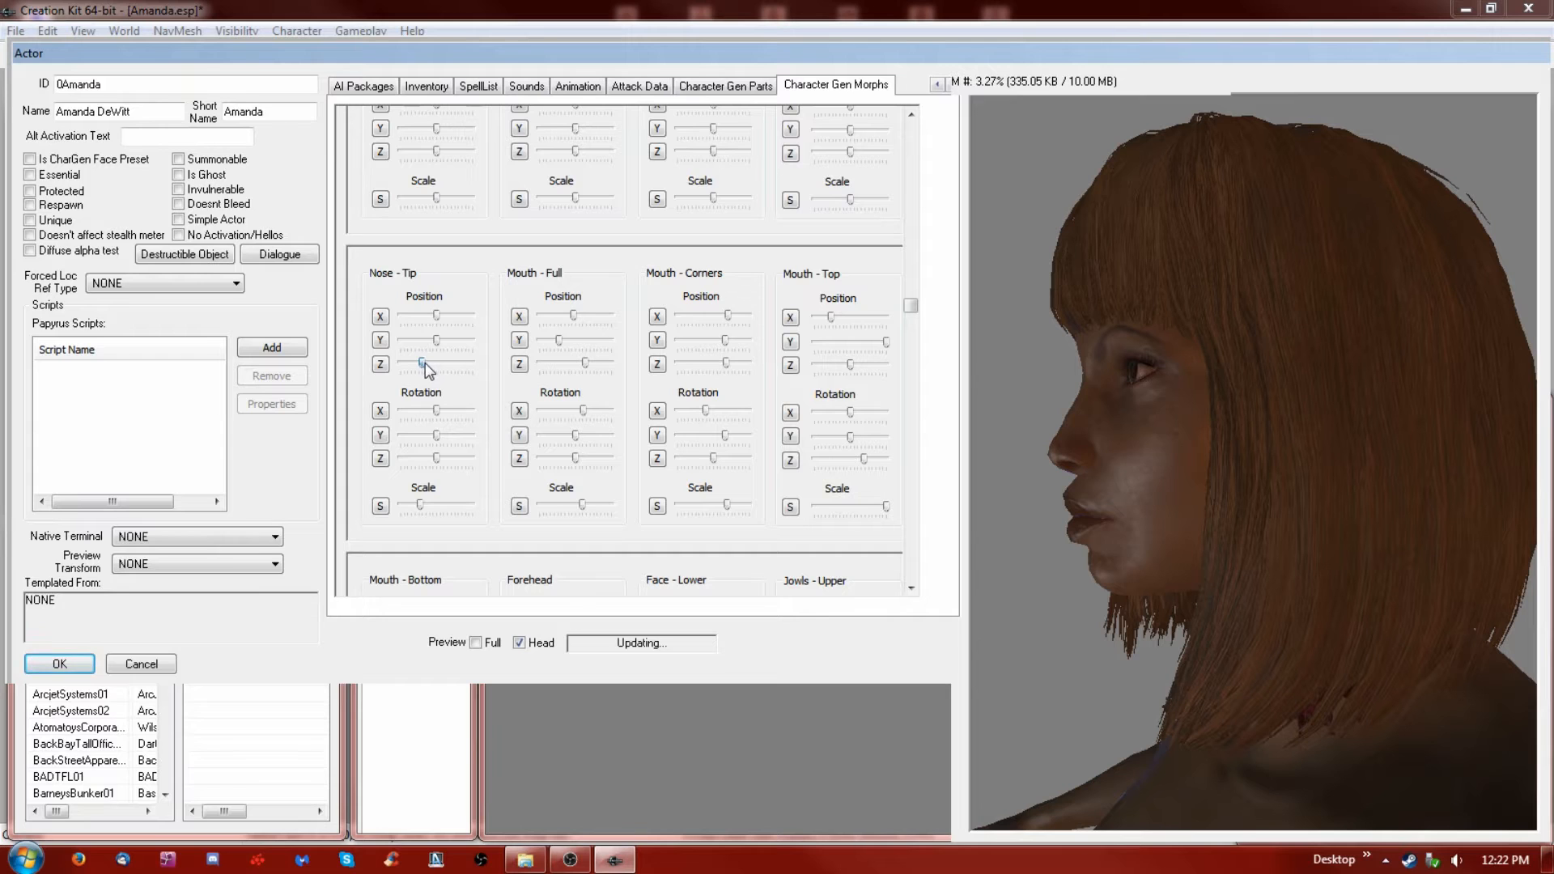
pyautogui.moveTo(575, 366); pyautogui.dragTo(560, 366)
pyautogui.moveTo(1139, 583)
pyautogui.mouseDown()
pyautogui.moveTo(1275, 573)
pyautogui.moveTo(1130, 577)
pyautogui.mouseUp()
pyautogui.moveTo(432, 364); pyautogui.dragTo(423, 340)
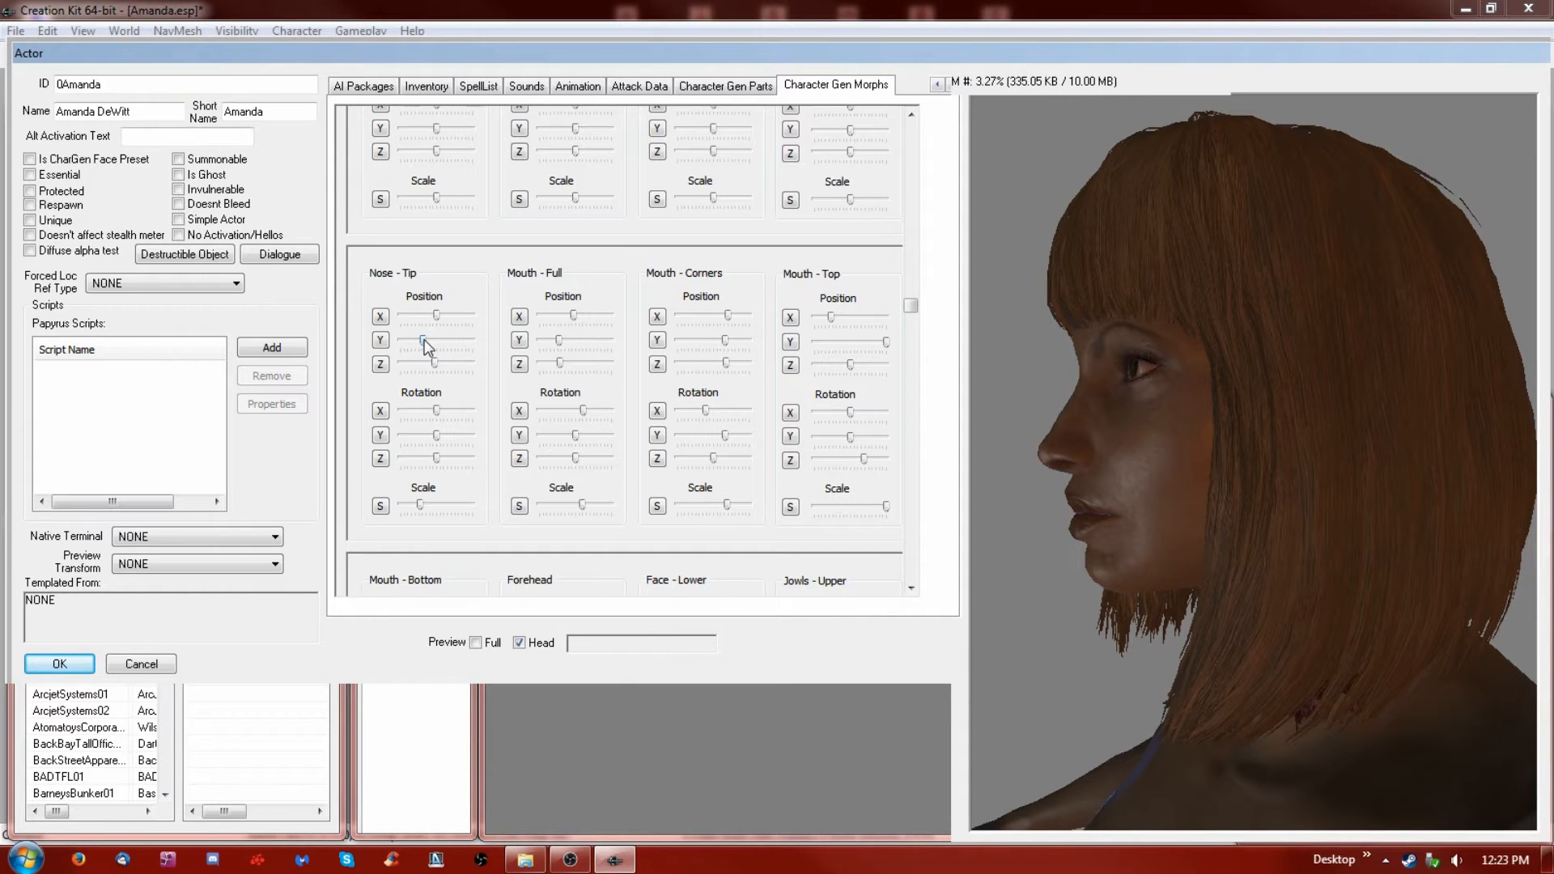
# For Nose - Tip, set the X position just below centre and moderately raise the X rotation, checking the nose from the side
pyautogui.moveTo(1093, 486); pyautogui.dragTo(1282, 532)
pyautogui.moveTo(438, 316); pyautogui.dragTo(448, 314)
pyautogui.moveTo(437, 413); pyautogui.dragTo(454, 411)
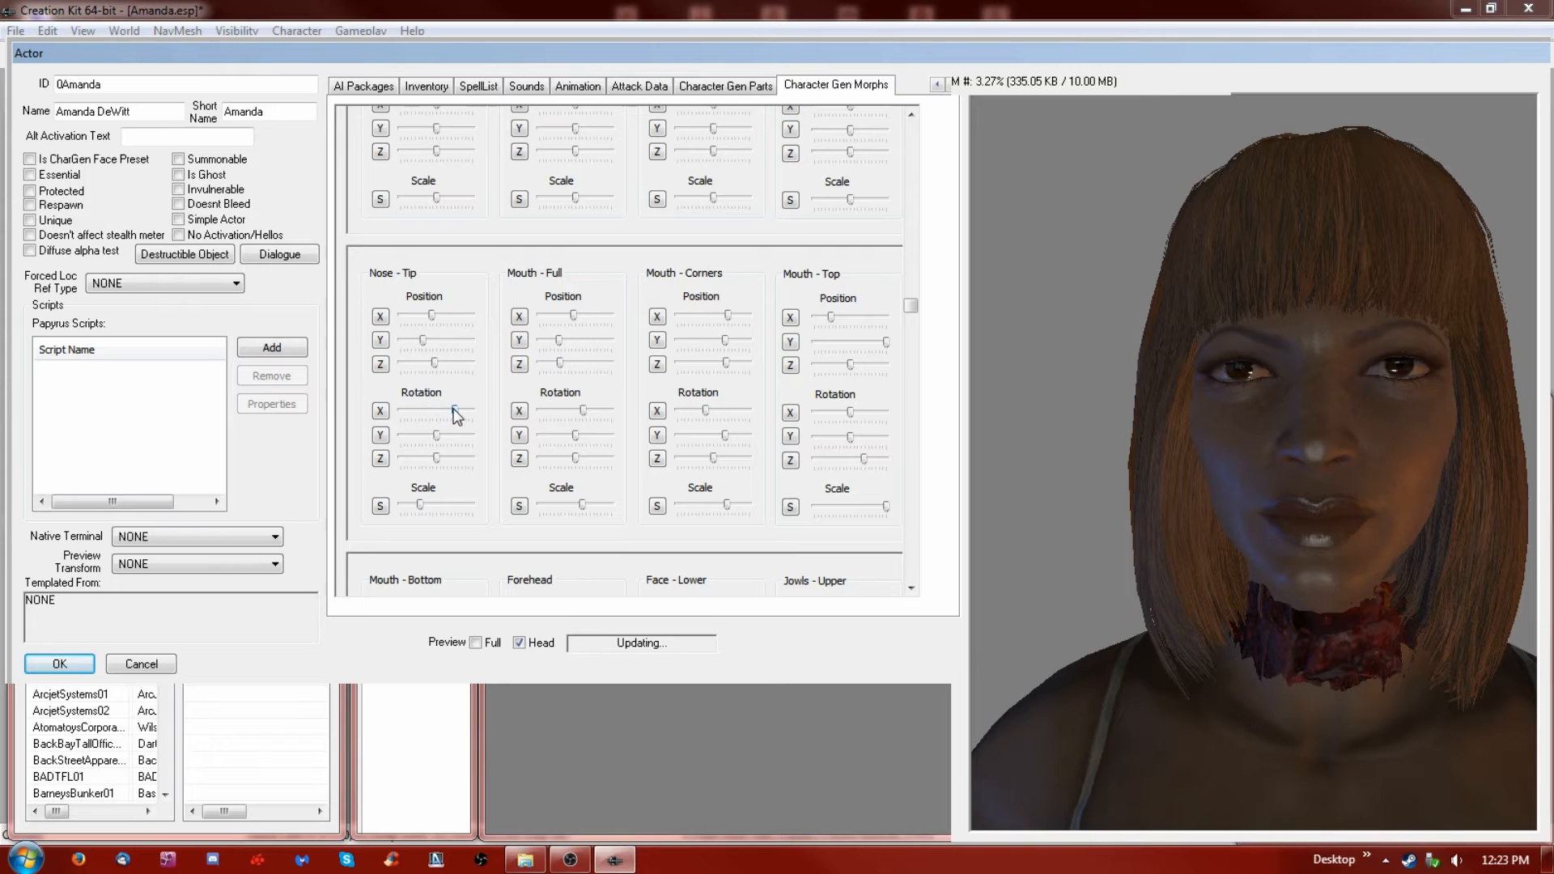
pyautogui.moveTo(1263, 644); pyautogui.dragTo(1118, 640)
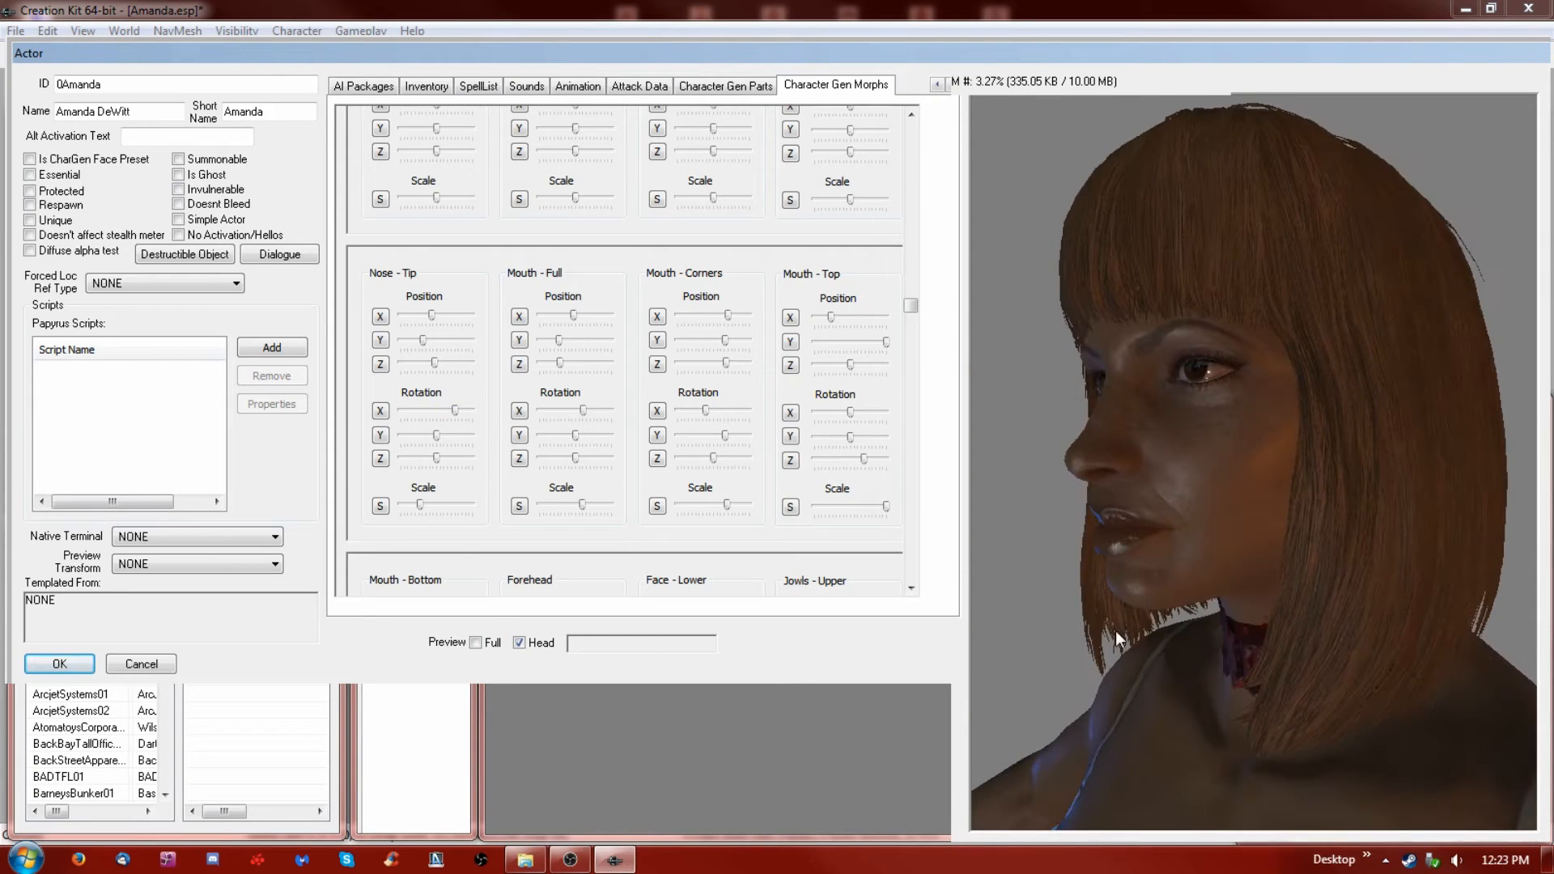
pyautogui.moveTo(457, 412)
pyautogui.mouseDown()
pyautogui.moveTo(423, 412)
pyautogui.moveTo(493, 412)
pyautogui.moveTo(451, 412)
pyautogui.mouseUp()
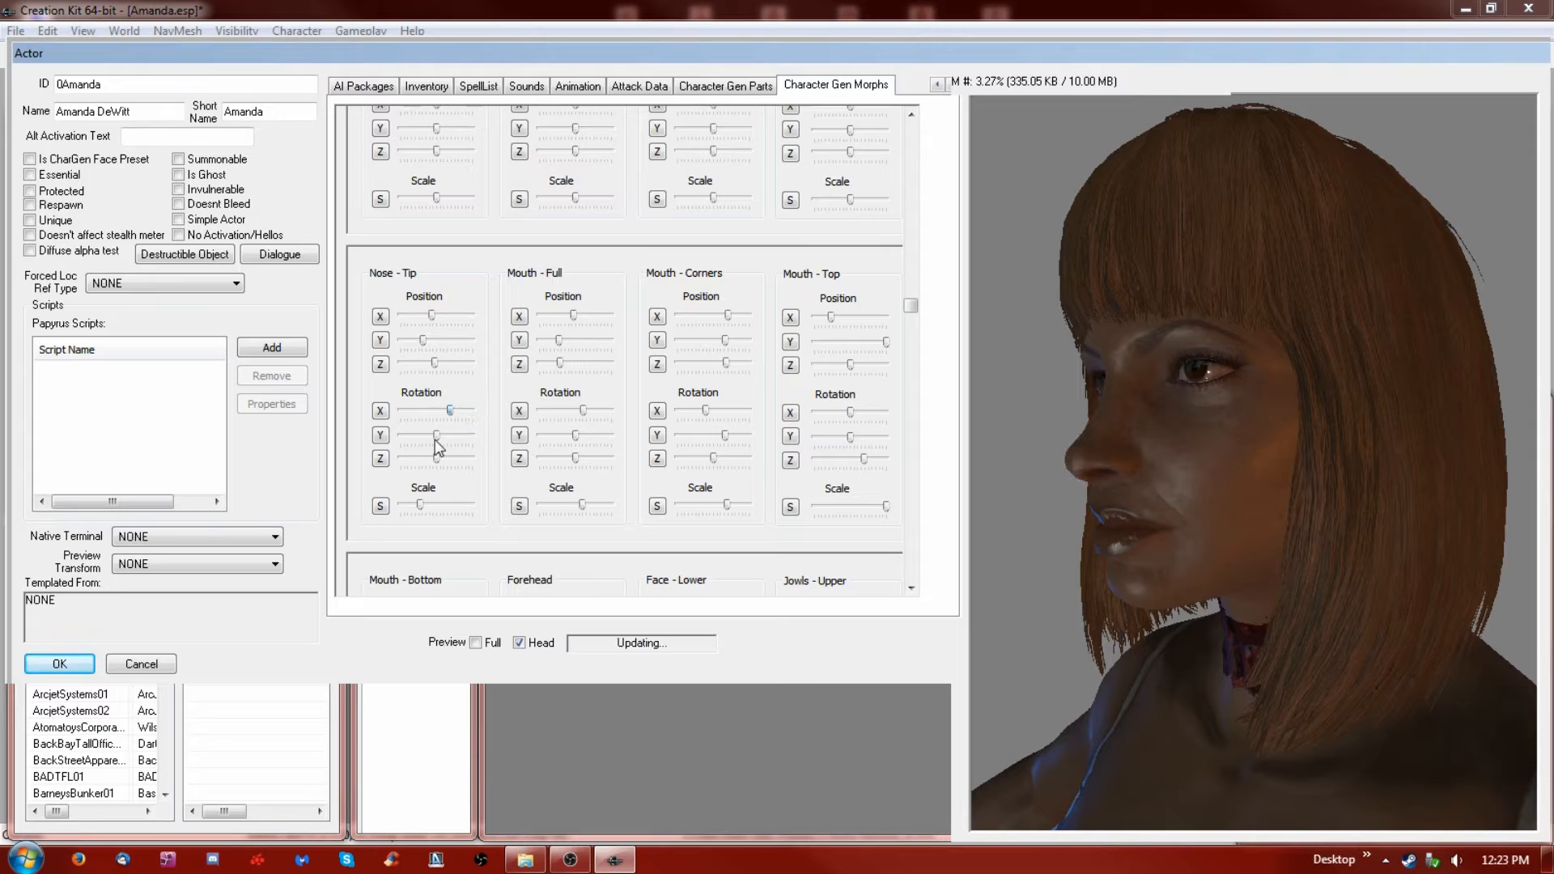
# Raise the Y rotation of Nose - Tip, reduce its scale further and keep the X position just below centre
pyautogui.moveTo(416, 436); pyautogui.dragTo(462, 436)
pyautogui.moveTo(419, 507); pyautogui.dragTo(410, 507)
pyautogui.moveTo(1040, 802); pyautogui.dragTo(1043, 516, button='middle')
pyautogui.moveTo(431, 315); pyautogui.dragTo(435, 314)
# For Eyebrows - Middle, lower the X and Z positions and raise the Y position, Z rotation and scale
pyautogui.click(912, 115)
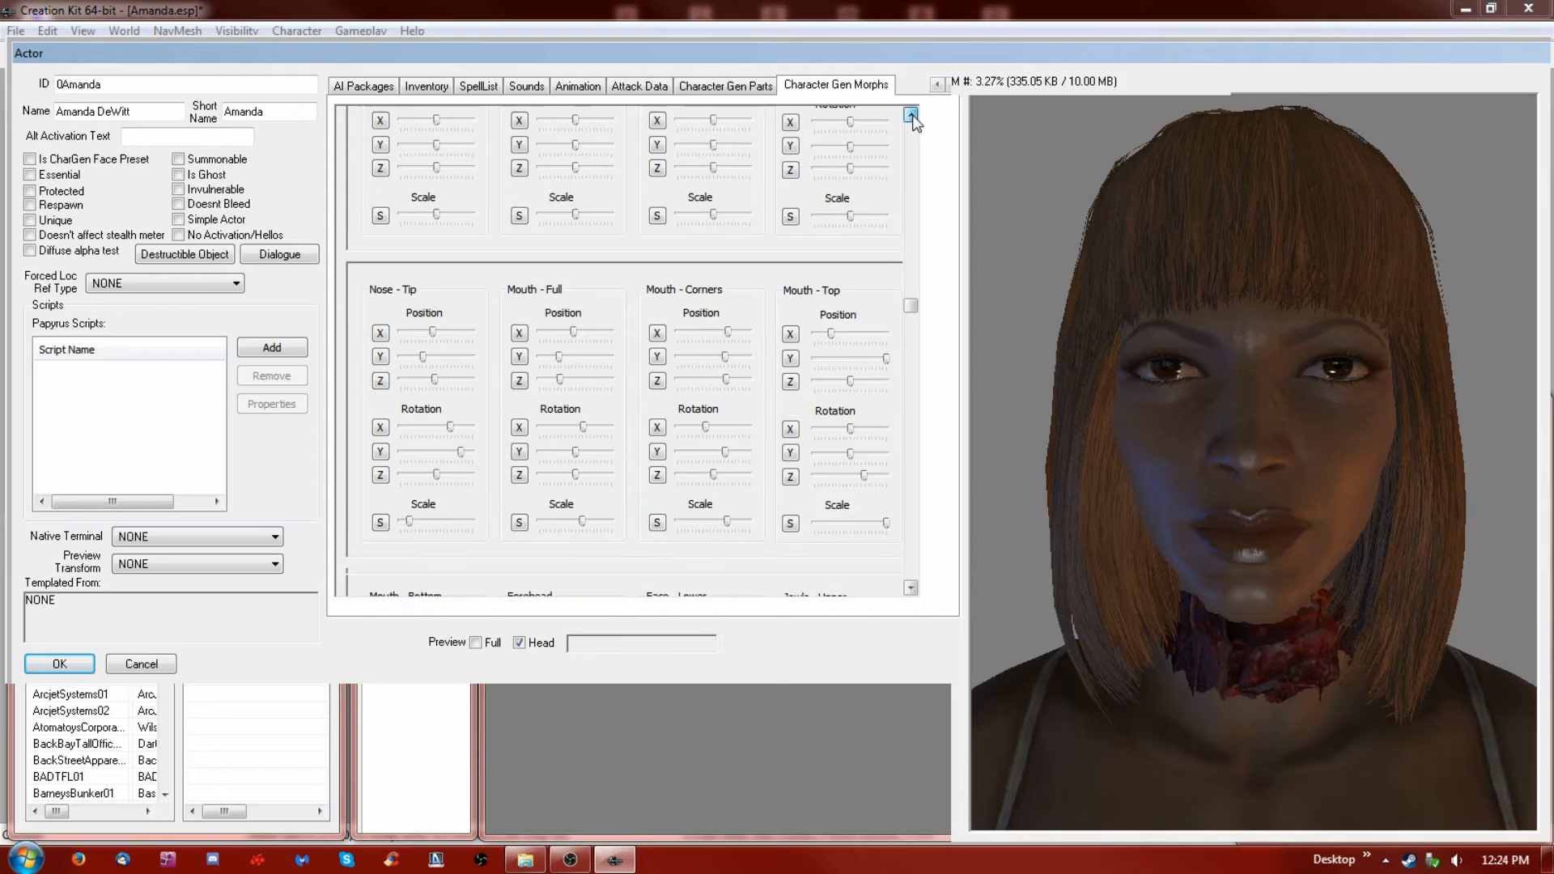
pyautogui.click(912, 115)
pyautogui.click(912, 115)
pyautogui.moveTo(850, 274); pyautogui.dragTo(859, 276)
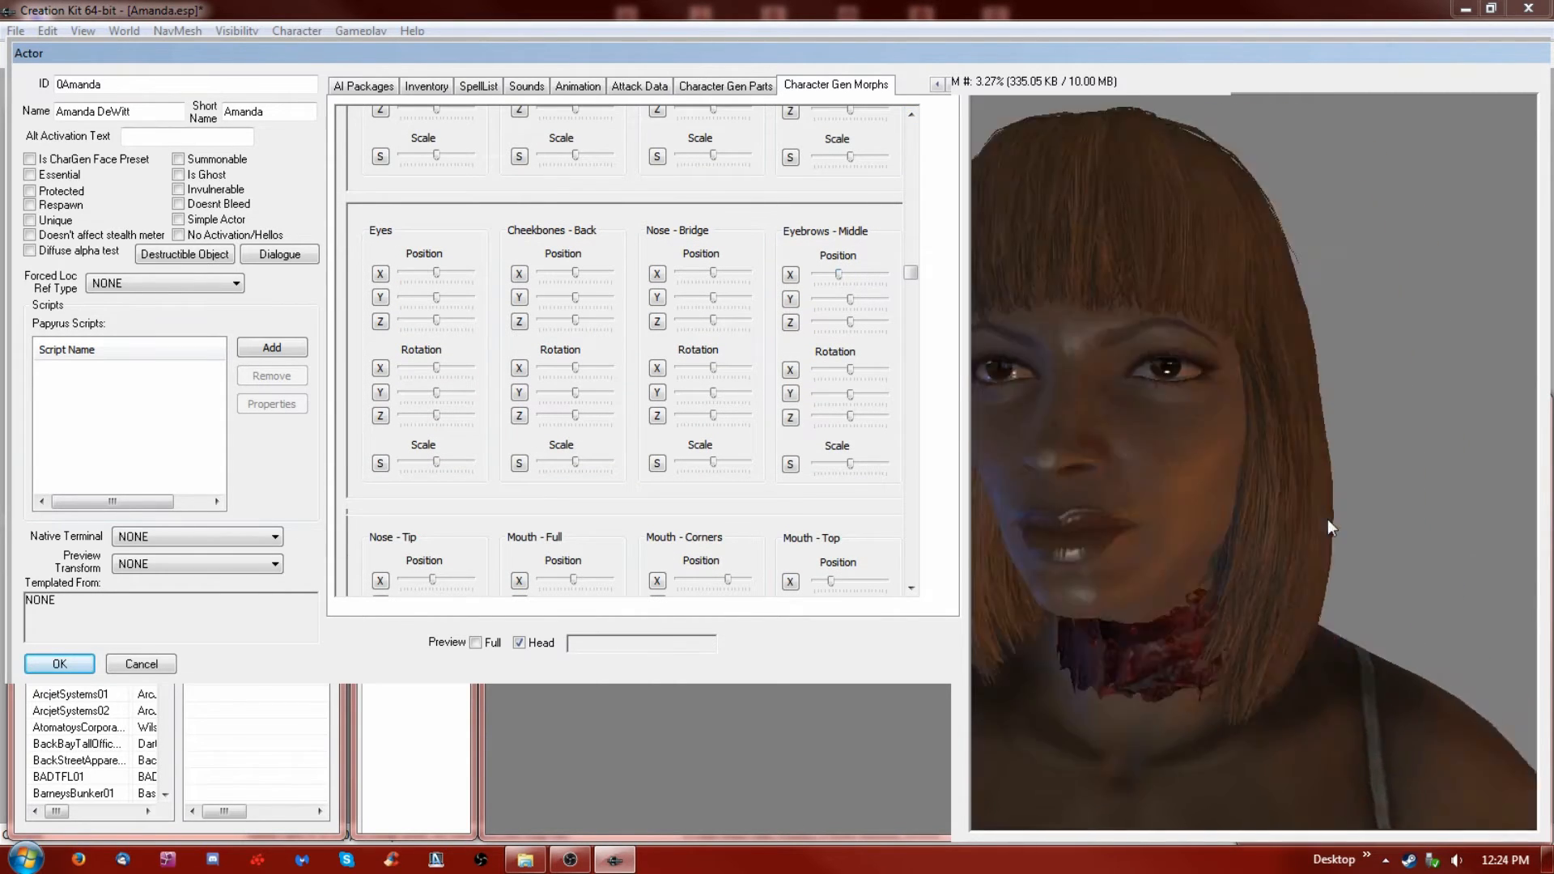
pyautogui.moveTo(1085, 478); pyautogui.dragTo(950, 484)
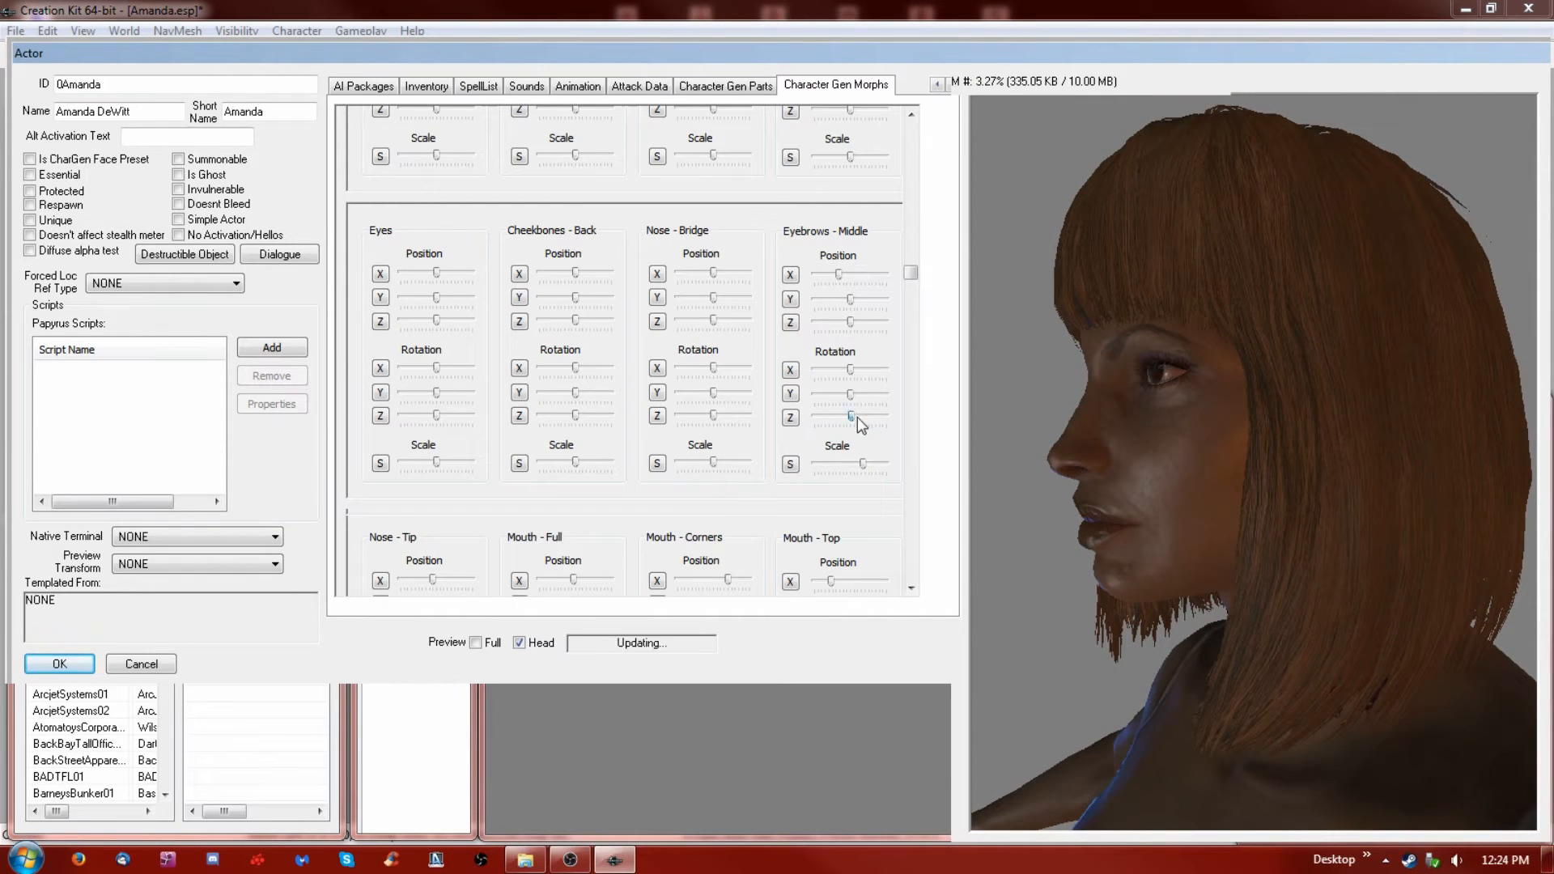
pyautogui.moveTo(850, 322)
pyautogui.mouseDown()
pyautogui.moveTo(829, 322)
pyautogui.moveTo(870, 300)
pyautogui.mouseUp()
# For Nose - Bridge, set the X position just below centre, raise the Y and Z positions and slightly reduce the scale
pyautogui.moveTo(712, 274); pyautogui.dragTo(734, 298)
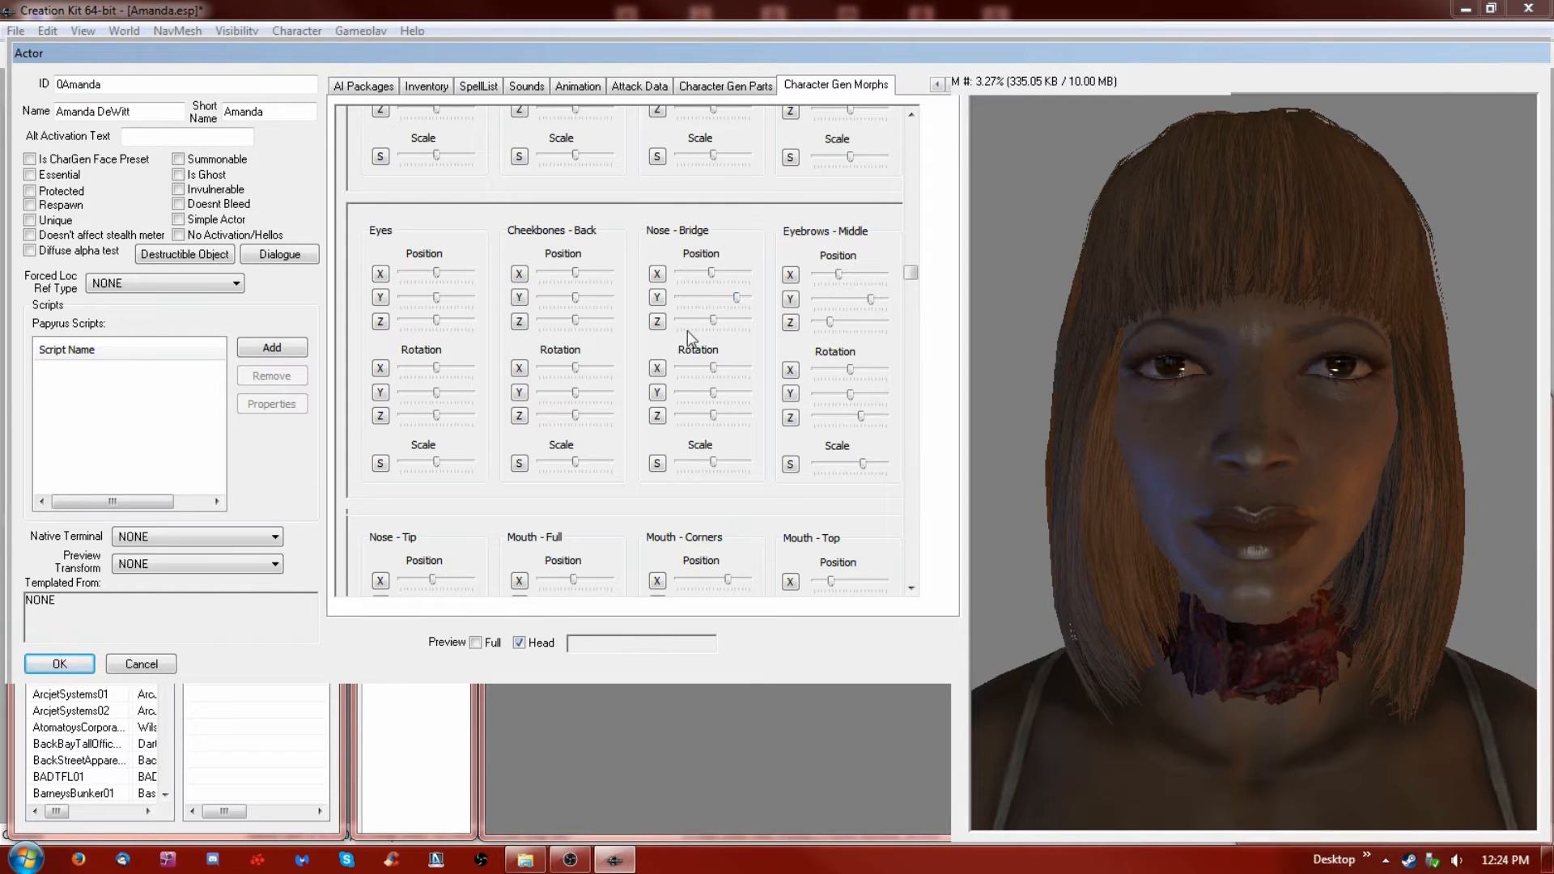
pyautogui.moveTo(1247, 533); pyautogui.dragTo(999, 496)
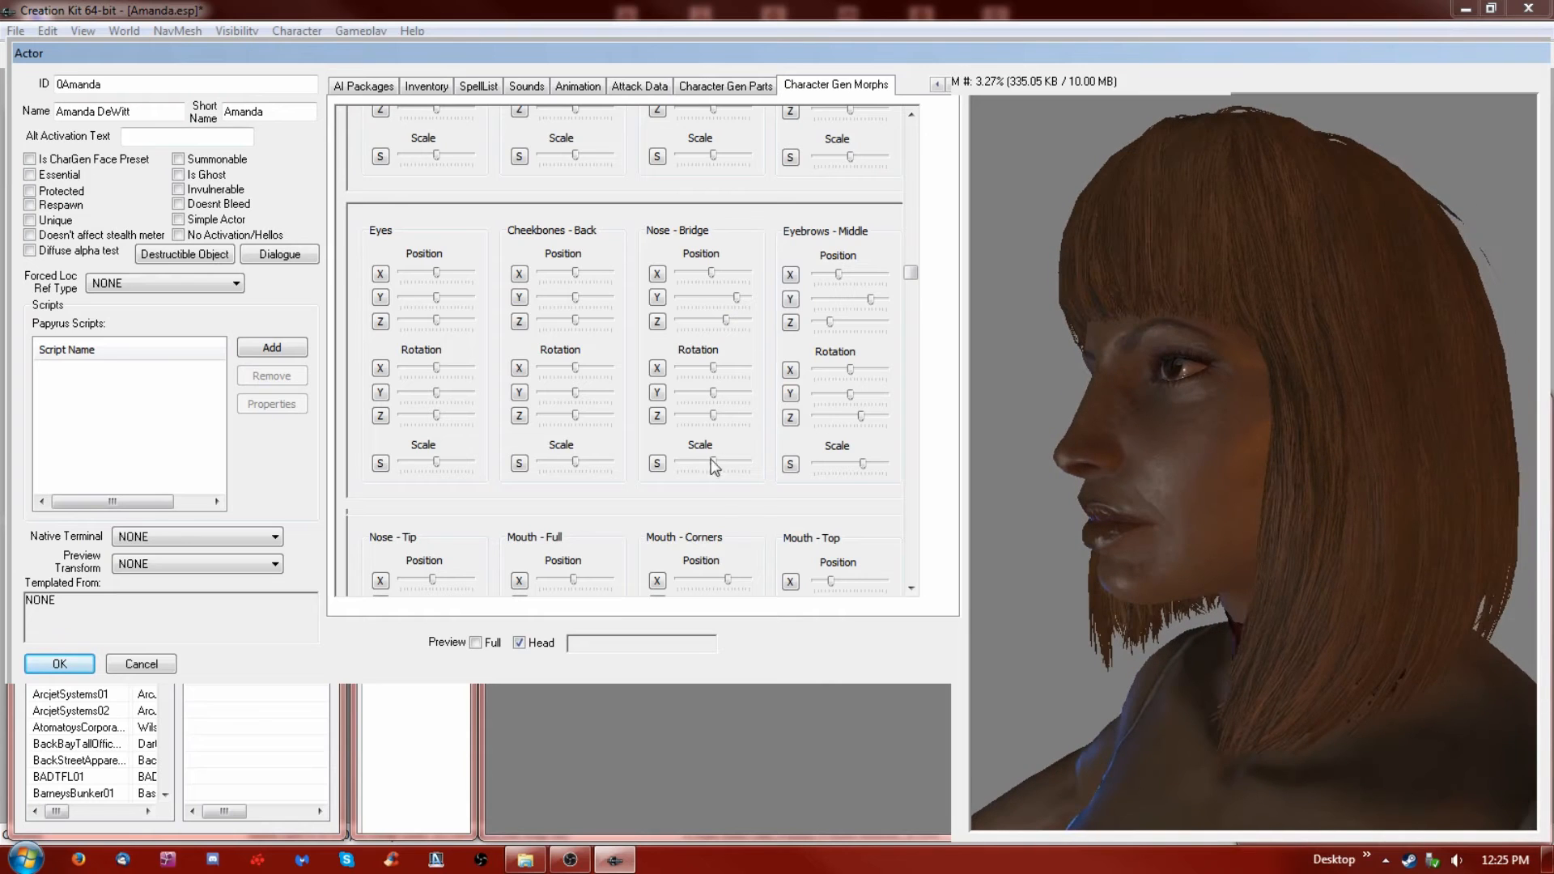
pyautogui.moveTo(716, 468); pyautogui.dragTo(711, 467)
# For Cheekbones - Back, raise X and Y positions and scale and lower Z; for Eyes, raise X and Z positions and lower Y
pyautogui.moveTo(576, 297); pyautogui.dragTo(564, 322)
pyautogui.moveTo(575, 460); pyautogui.dragTo(590, 462)
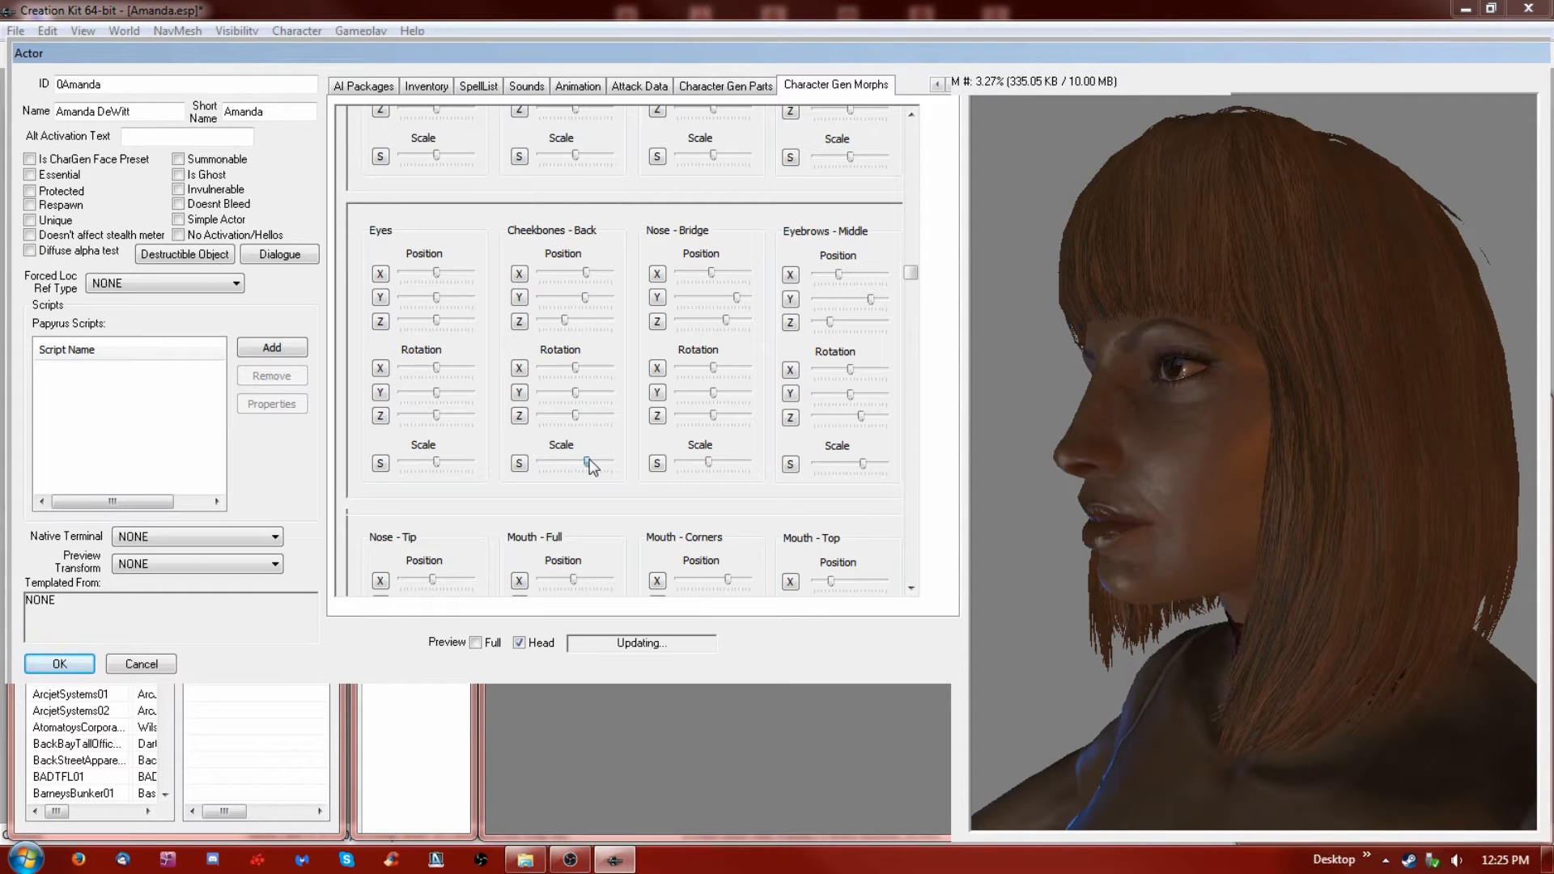
pyautogui.moveTo(438, 279); pyautogui.dragTo(426, 322)
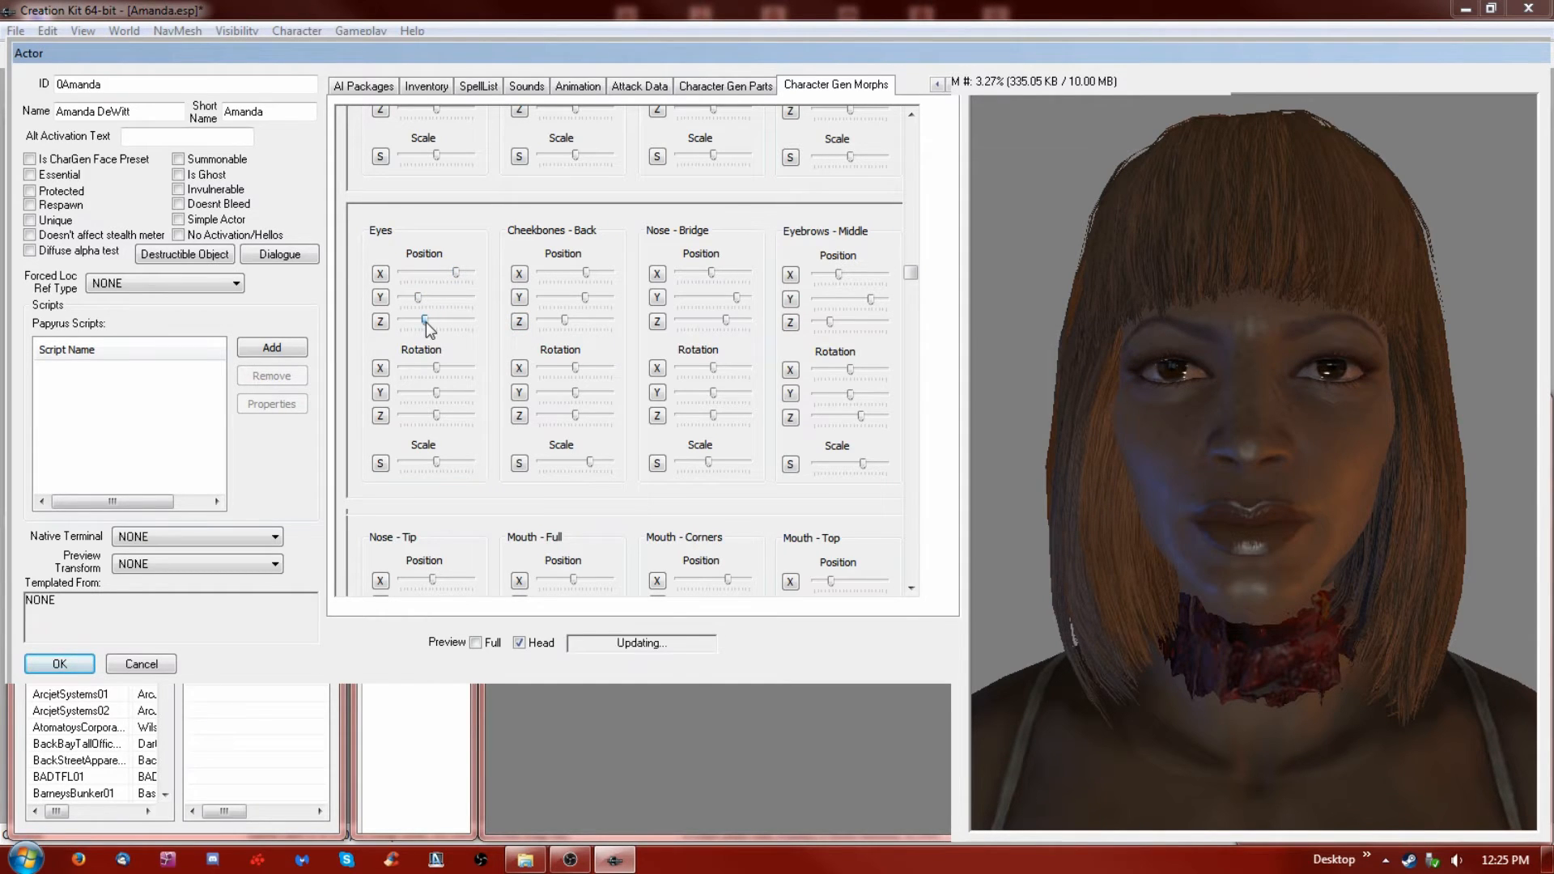
pyautogui.moveTo(1336, 444); pyautogui.dragTo(1107, 530)
pyautogui.moveTo(427, 322); pyautogui.dragTo(462, 323)
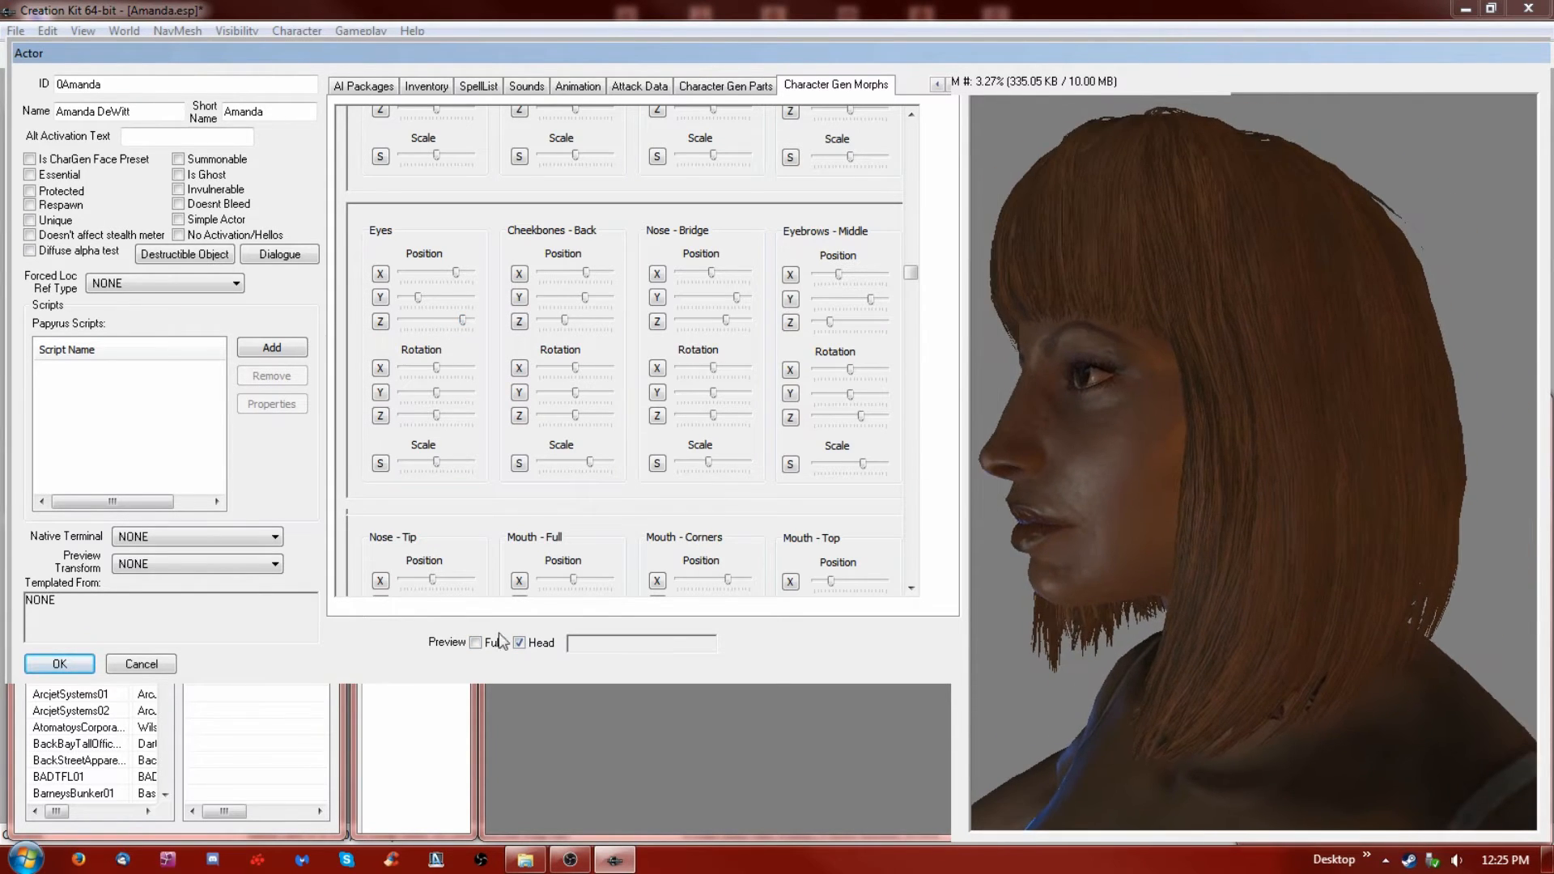
pyautogui.moveTo(983, 559); pyautogui.dragTo(1100, 549)
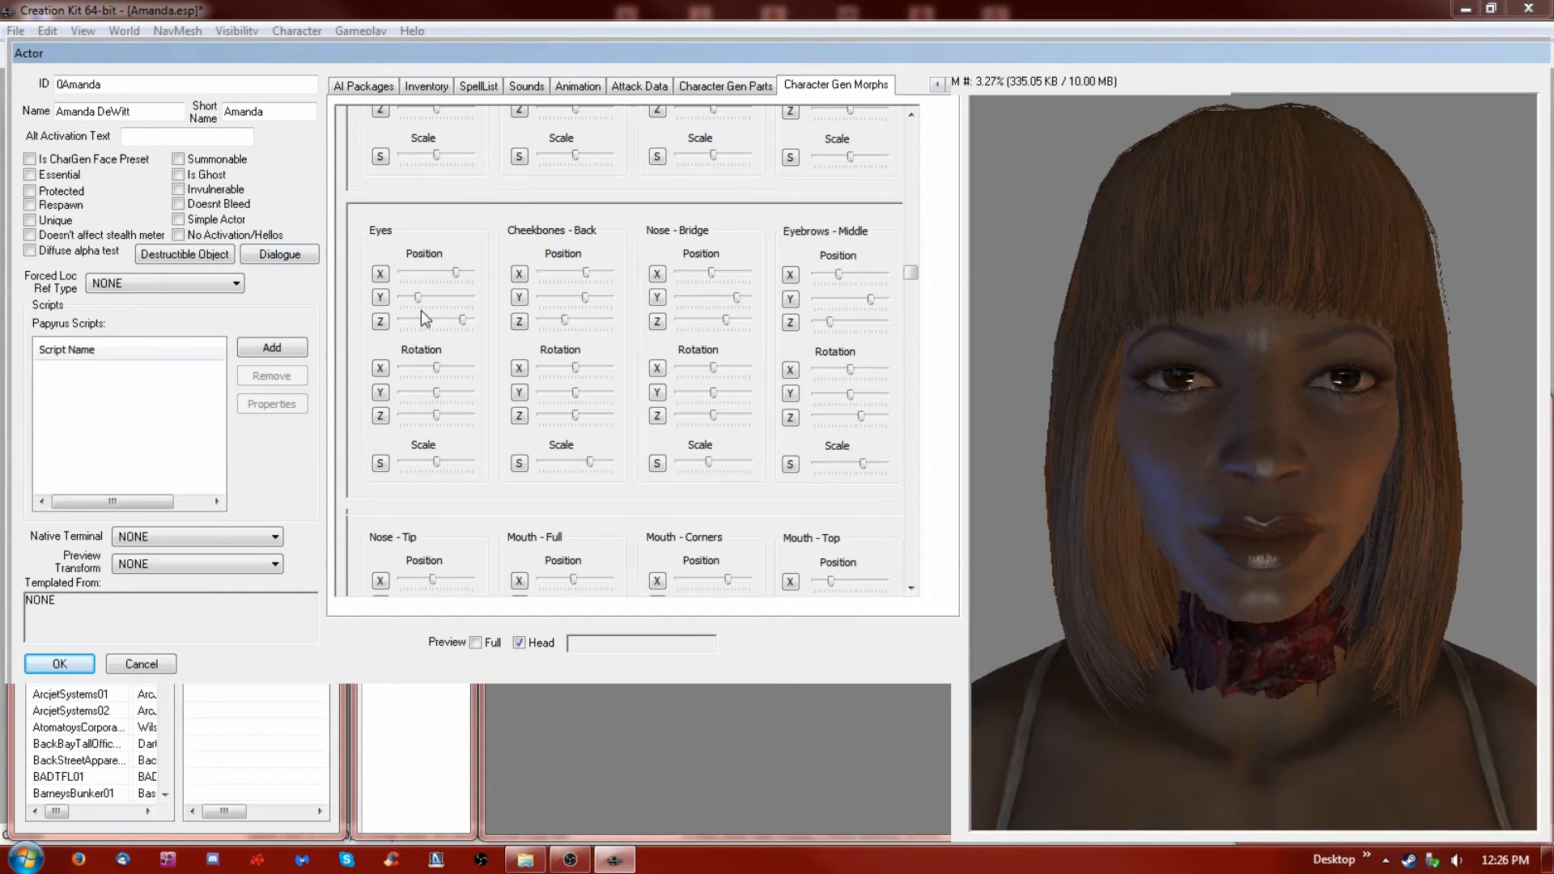
# Slightly lower the X position of Neck and moderately raise the Y position of Chin, checking the chin from below
pyautogui.click(912, 114)
pyautogui.moveTo(852, 279); pyautogui.dragTo(847, 279)
pyautogui.moveTo(1212, 583); pyautogui.dragTo(1280, 826)
pyautogui.moveTo(692, 276); pyautogui.dragTo(733, 301)
pyautogui.moveTo(1271, 753); pyautogui.dragTo(1197, 577)
pyautogui.moveTo(734, 301); pyautogui.dragTo(727, 301)
pyautogui.moveTo(1212, 579); pyautogui.dragTo(1227, 645)
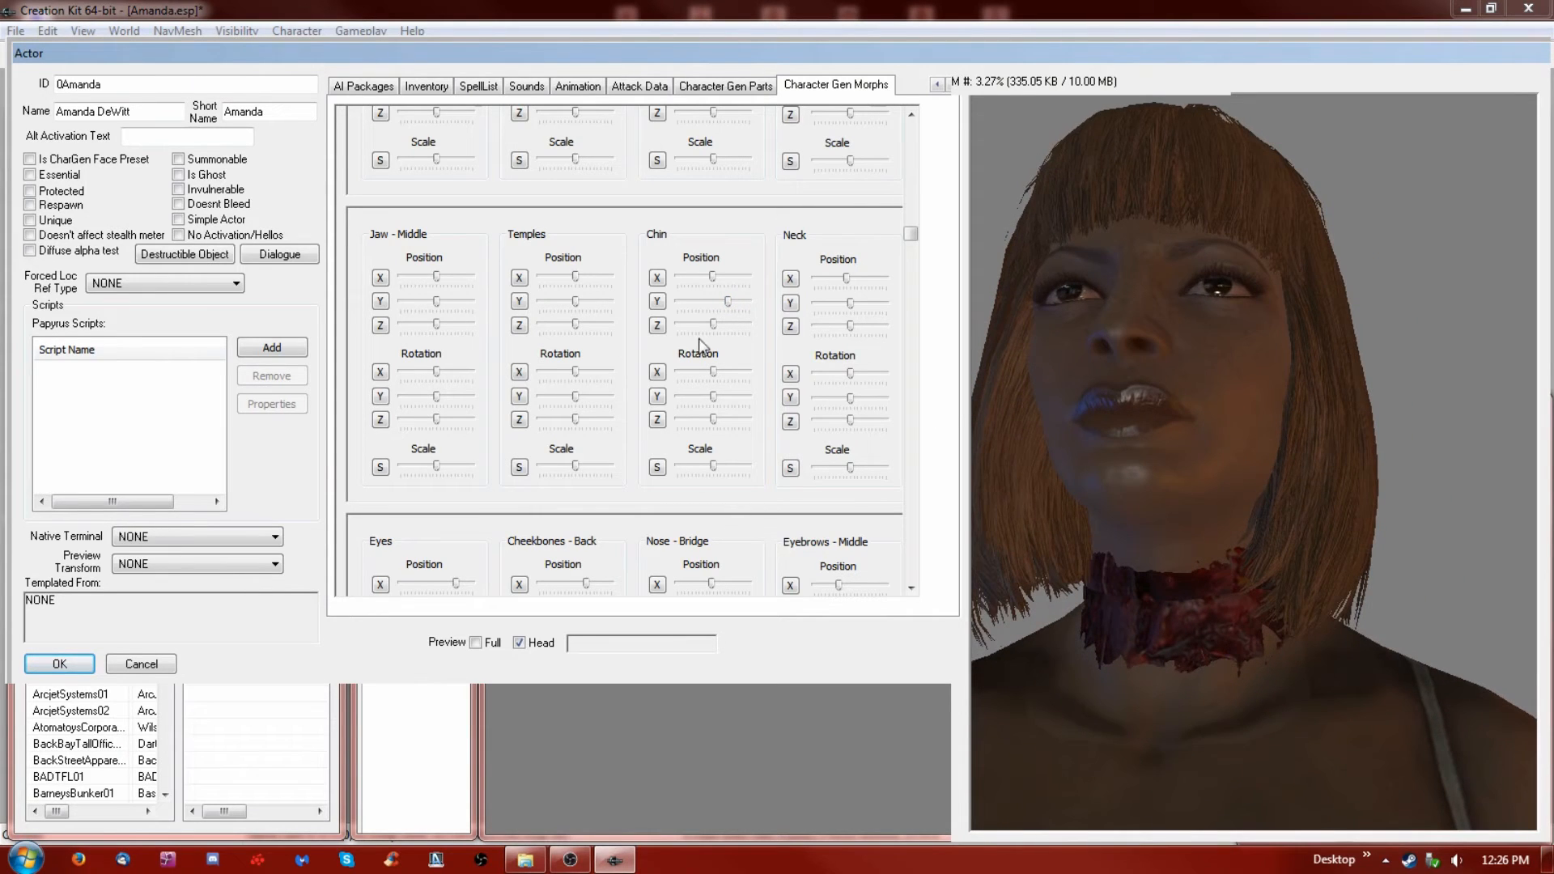
# Lower the Z position and Z rotation of Chin and slightly raise its scale
pyautogui.moveTo(1133, 648); pyautogui.dragTo(1070, 561)
pyautogui.moveTo(702, 323); pyautogui.dragTo(697, 322)
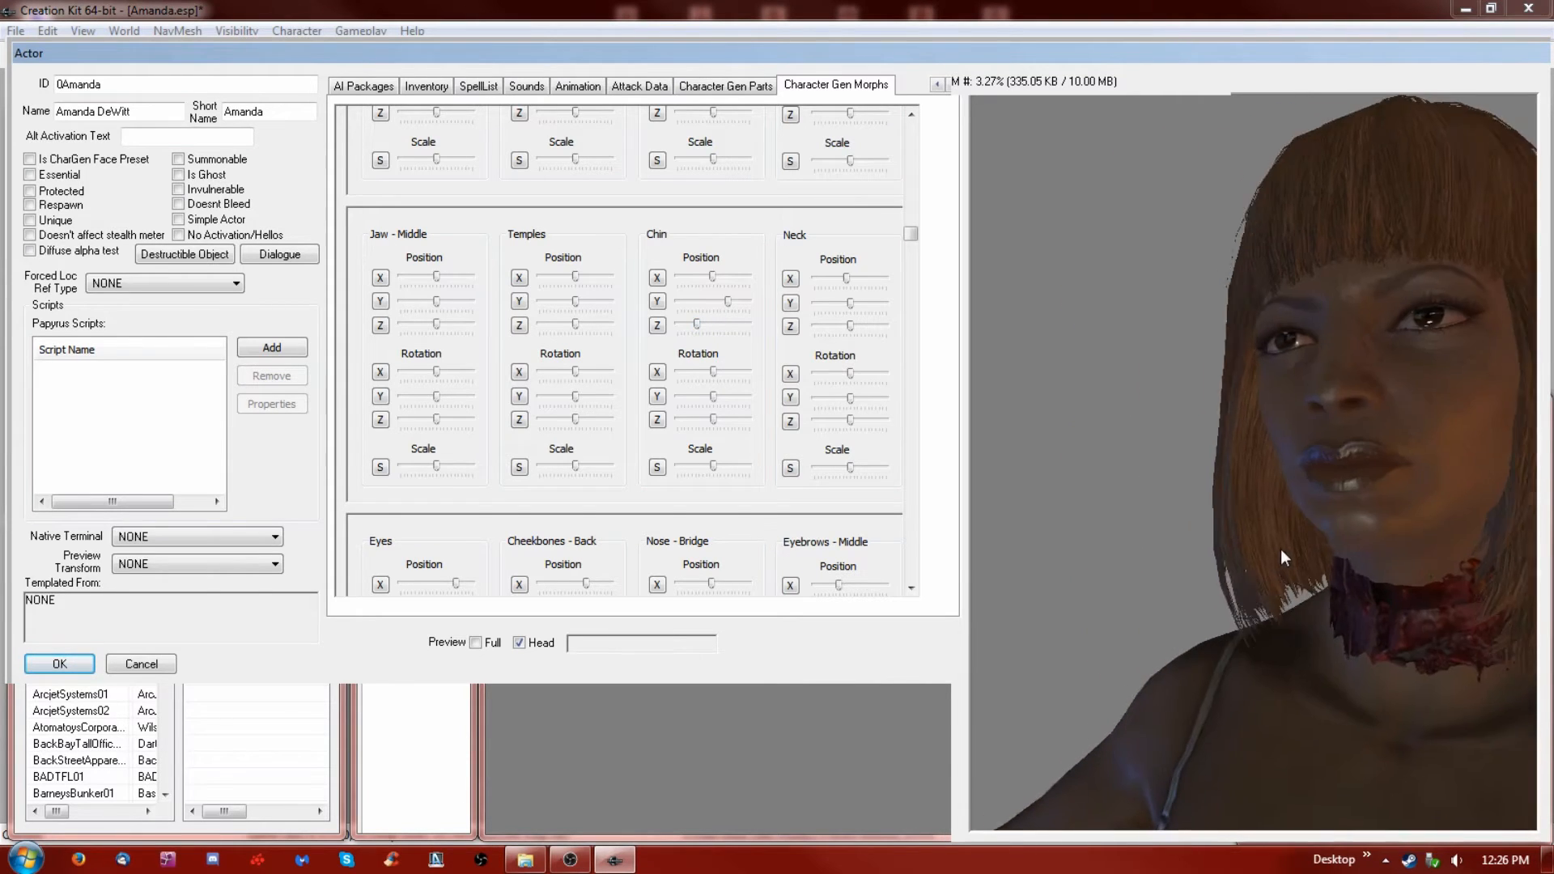
pyautogui.moveTo(713, 466); pyautogui.dragTo(691, 420)
pyautogui.moveTo(1309, 608); pyautogui.dragTo(1359, 589)
# Raise the Y position and reduce the scale of Temples, and raise the Y and Z positions and scale of Jaw - Middle
pyautogui.moveTo(576, 276)
pyautogui.mouseDown()
pyautogui.moveTo(557, 302)
pyautogui.moveTo(590, 302)
pyautogui.mouseUp()
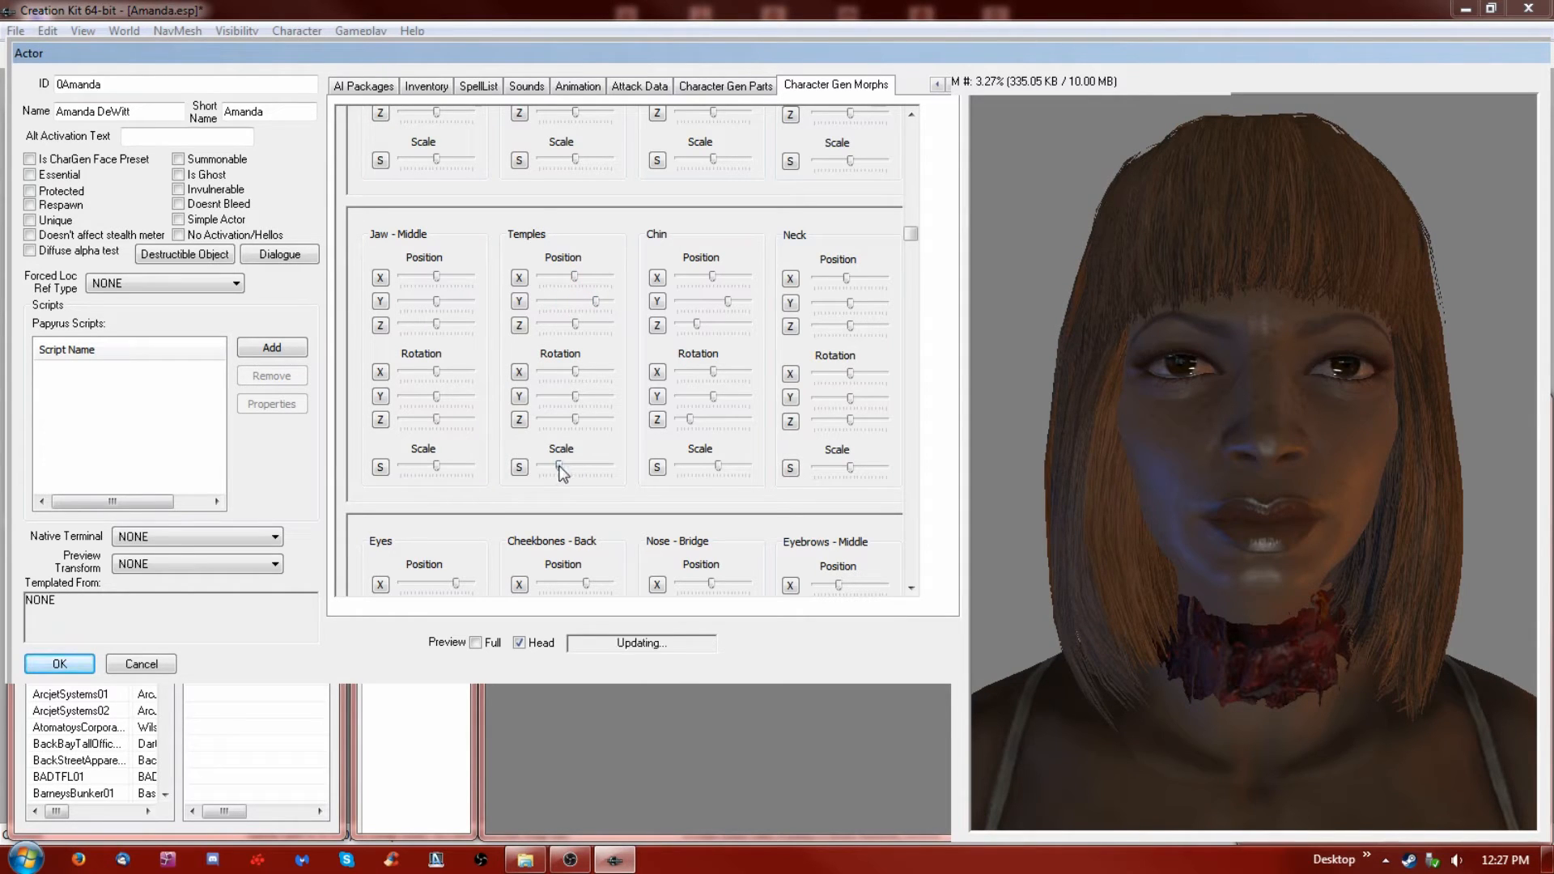
pyautogui.moveTo(1082, 613); pyautogui.dragTo(1100, 572, button='middle')
pyautogui.click(438, 466)
pyautogui.moveTo(439, 468); pyautogui.dragTo(452, 467)
pyautogui.moveTo(436, 325); pyautogui.dragTo(448, 325)
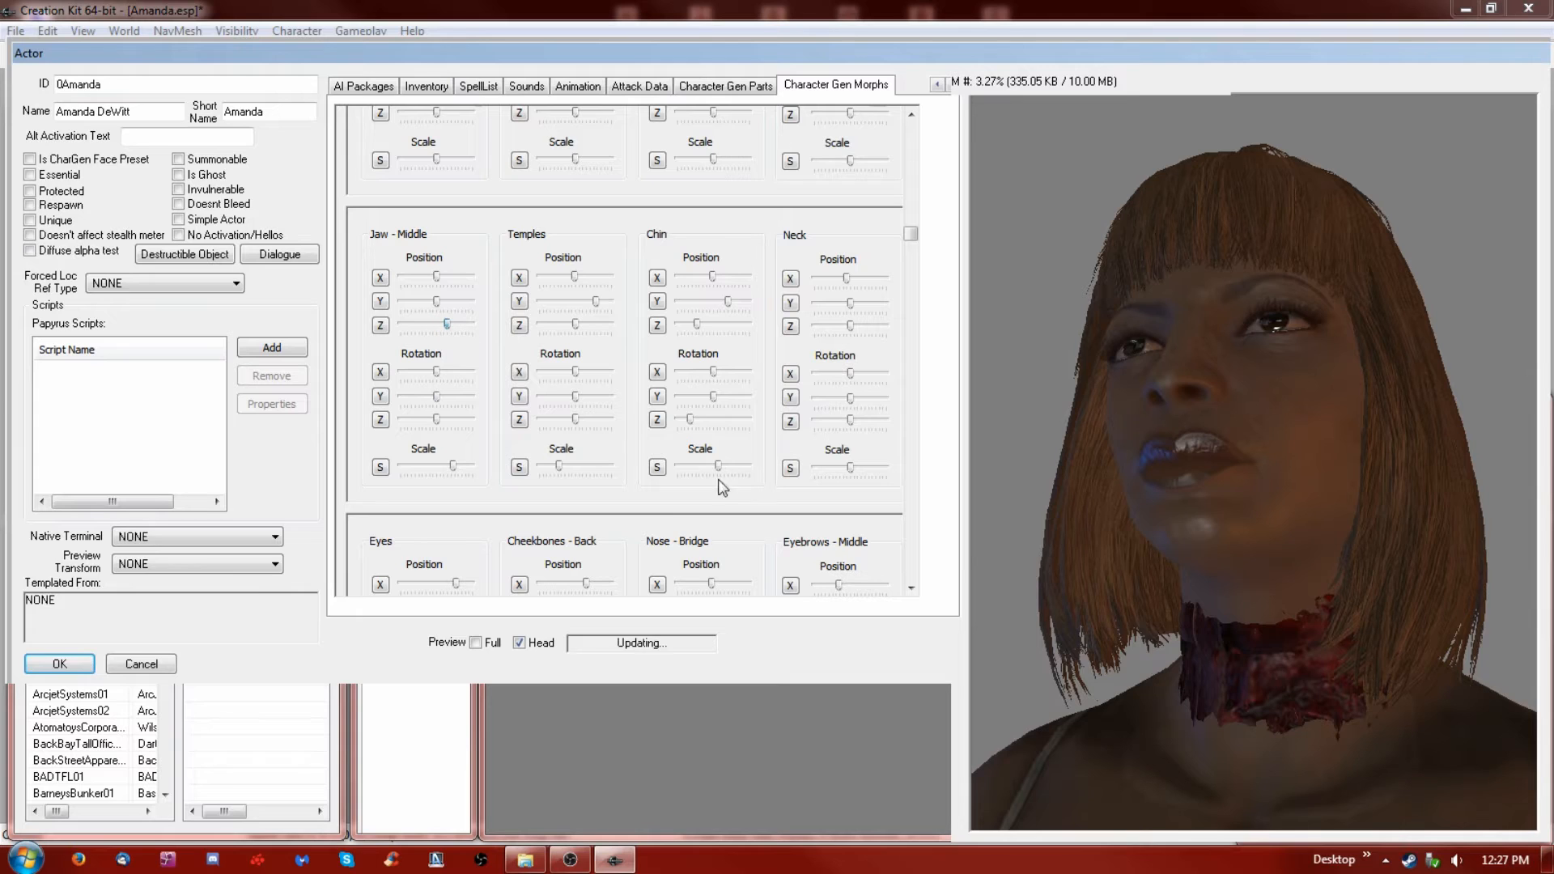
pyautogui.moveTo(1326, 623); pyautogui.dragTo(1294, 612, button='middle')
pyautogui.moveTo(437, 301); pyautogui.dragTo(449, 301)
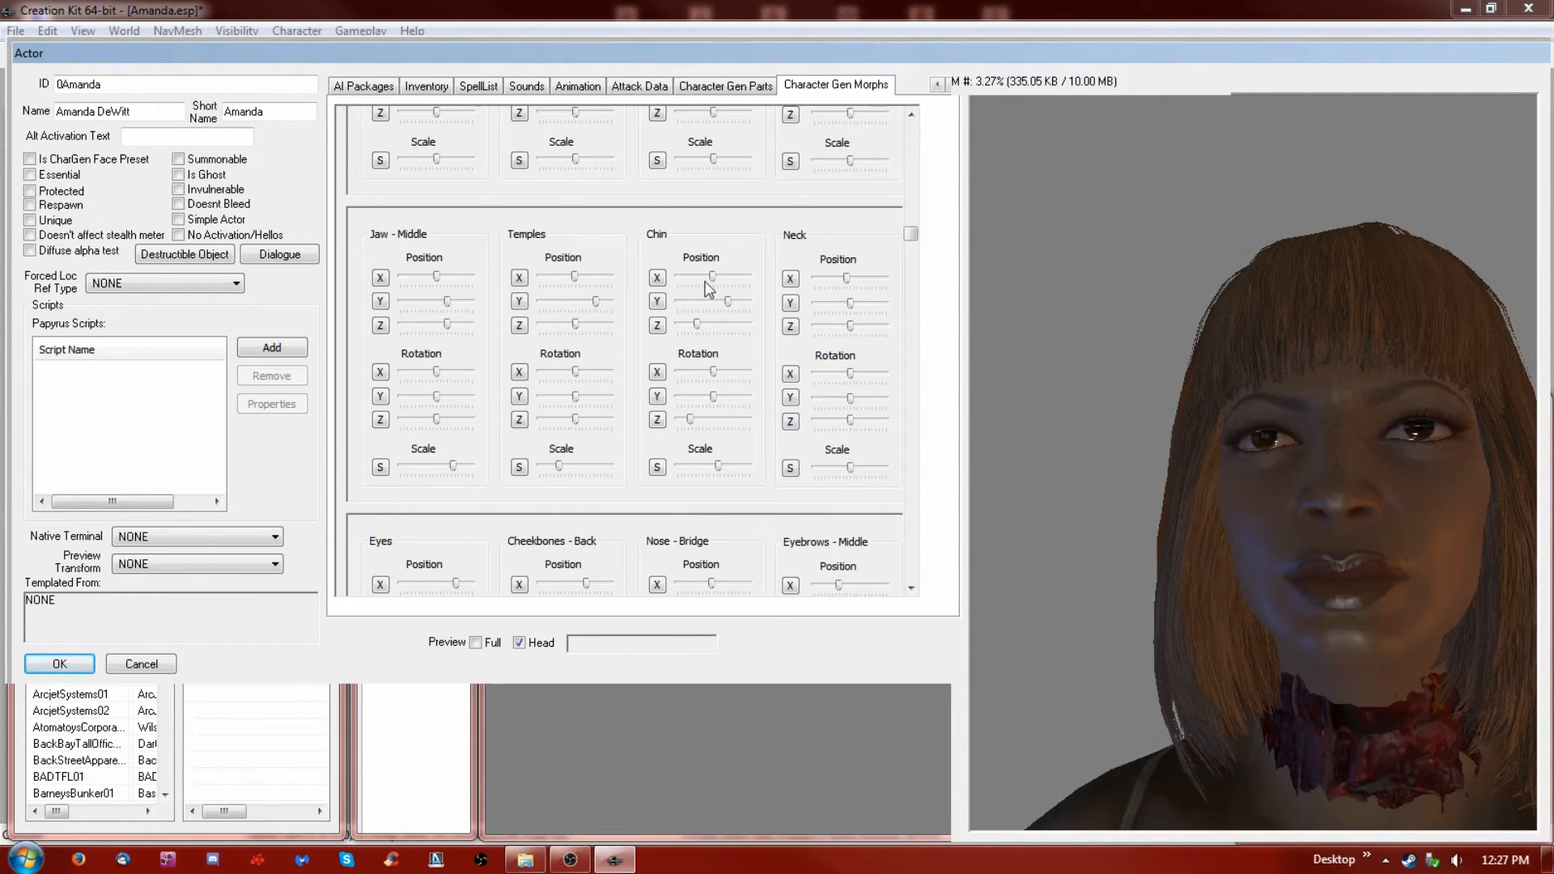
# For Jaw - Outer, raise the scale and Z position and slightly lower the X rotation
pyautogui.scroll(3, 709, 290)
pyautogui.moveTo(856, 415); pyautogui.dragTo(863, 413)
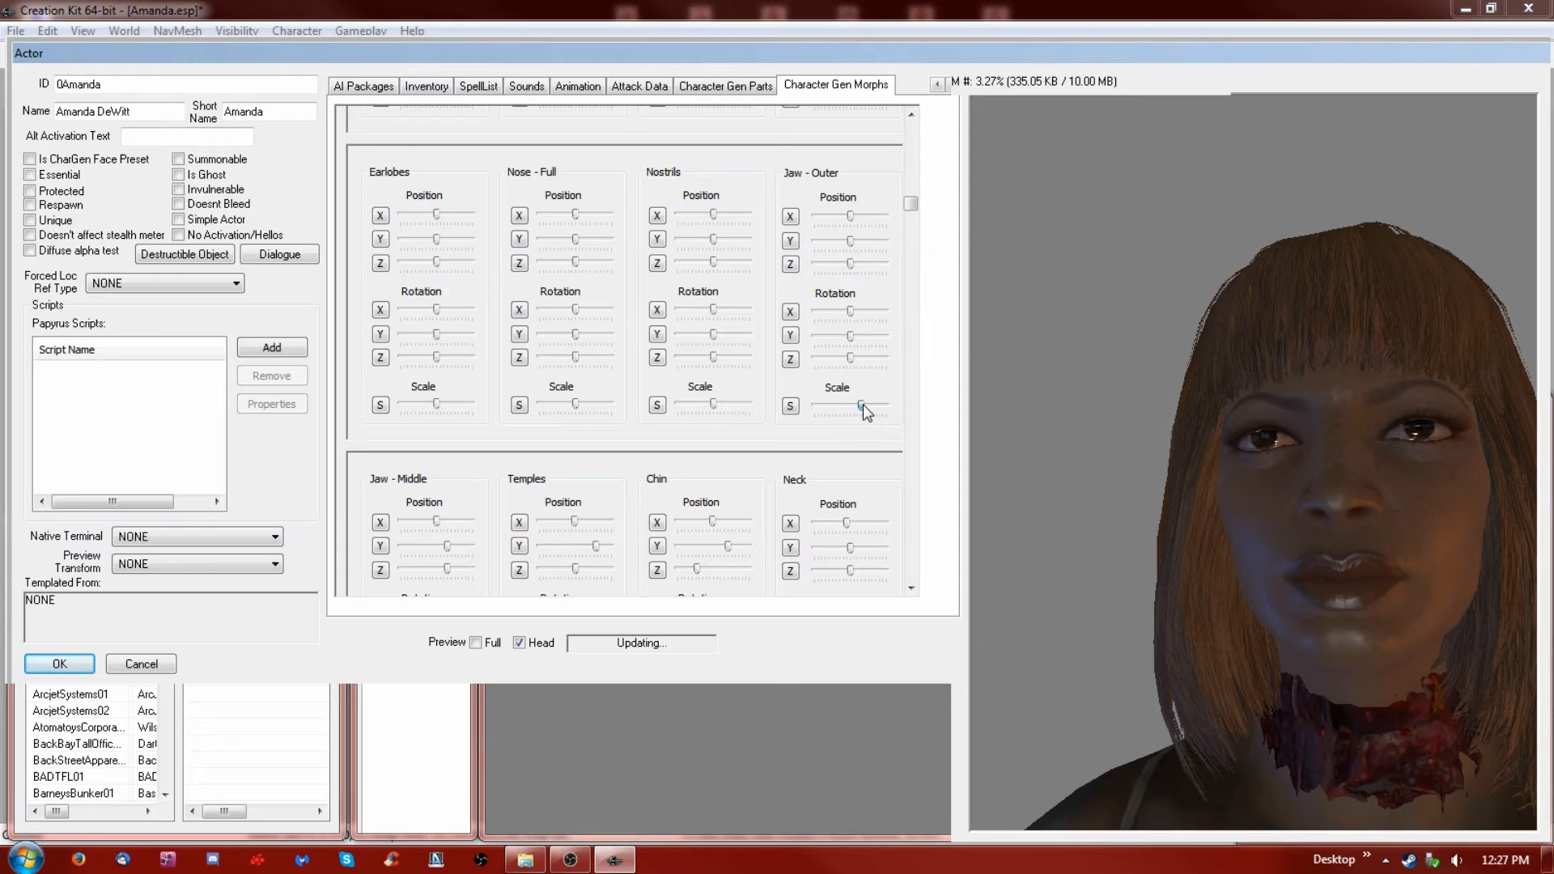
pyautogui.moveTo(854, 316); pyautogui.dragTo(869, 267)
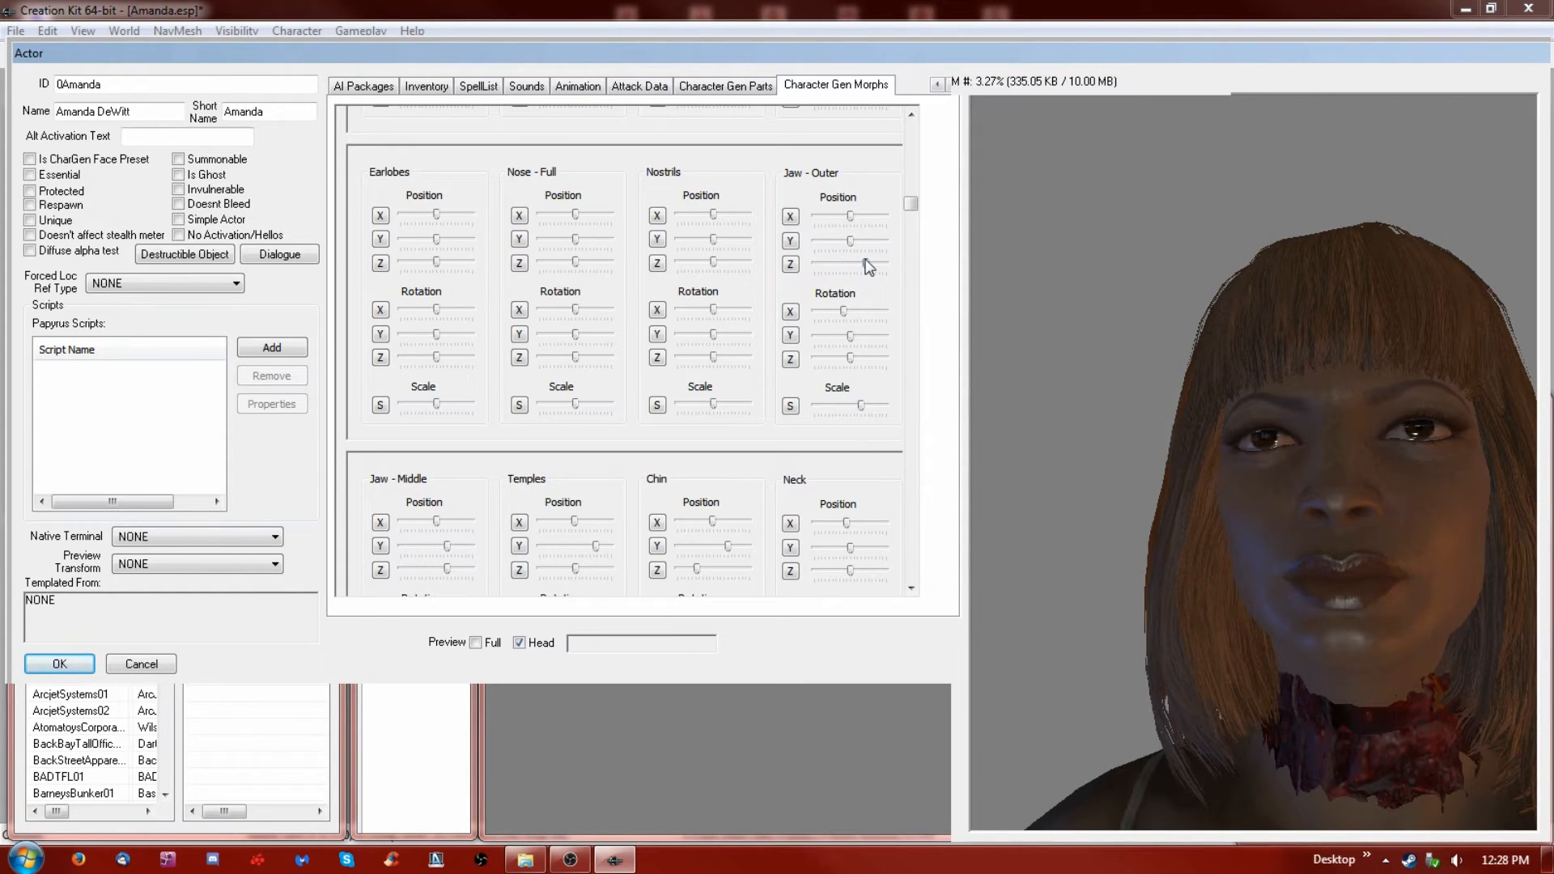
pyautogui.moveTo(1373, 659)
pyautogui.mouseDown()
pyautogui.moveTo(1261, 642)
pyautogui.moveTo(1396, 658)
pyautogui.moveTo(1426, 576)
pyautogui.moveTo(1373, 581)
pyautogui.moveTo(1376, 656)
pyautogui.mouseUp()
# For Nose - Full, raise the scale, lower the Y position and set the Z position just below centre
pyautogui.moveTo(575, 404); pyautogui.dragTo(595, 411)
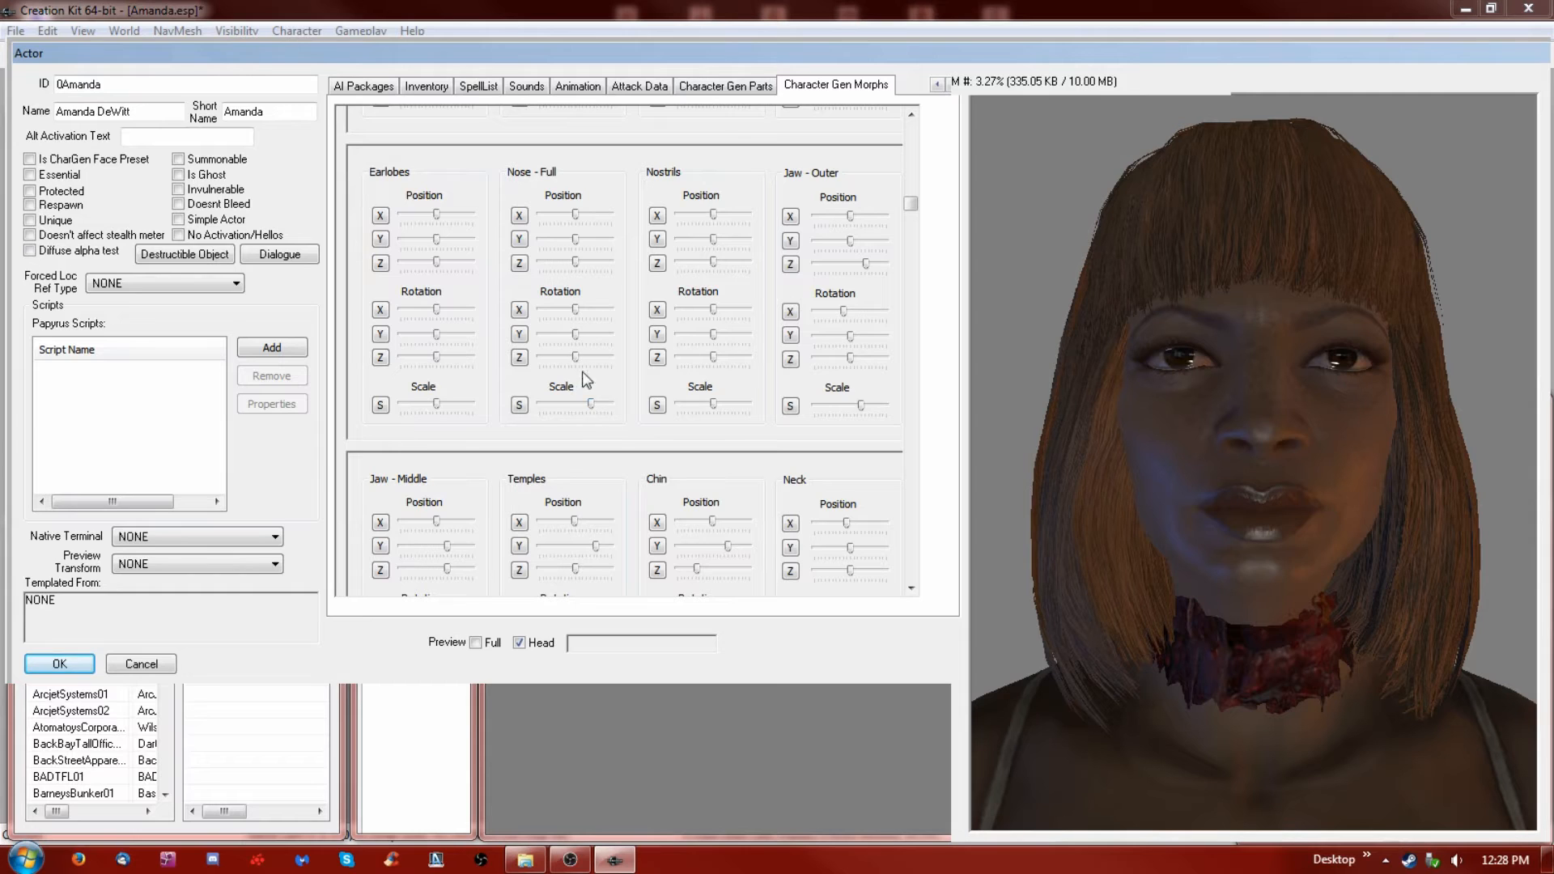
pyautogui.moveTo(575, 241)
pyautogui.mouseDown()
pyautogui.moveTo(563, 244)
pyautogui.moveTo(588, 264)
pyautogui.mouseUp()
pyautogui.moveTo(1443, 770); pyautogui.dragTo(892, 376)
pyautogui.moveTo(587, 262); pyautogui.dragTo(575, 264)
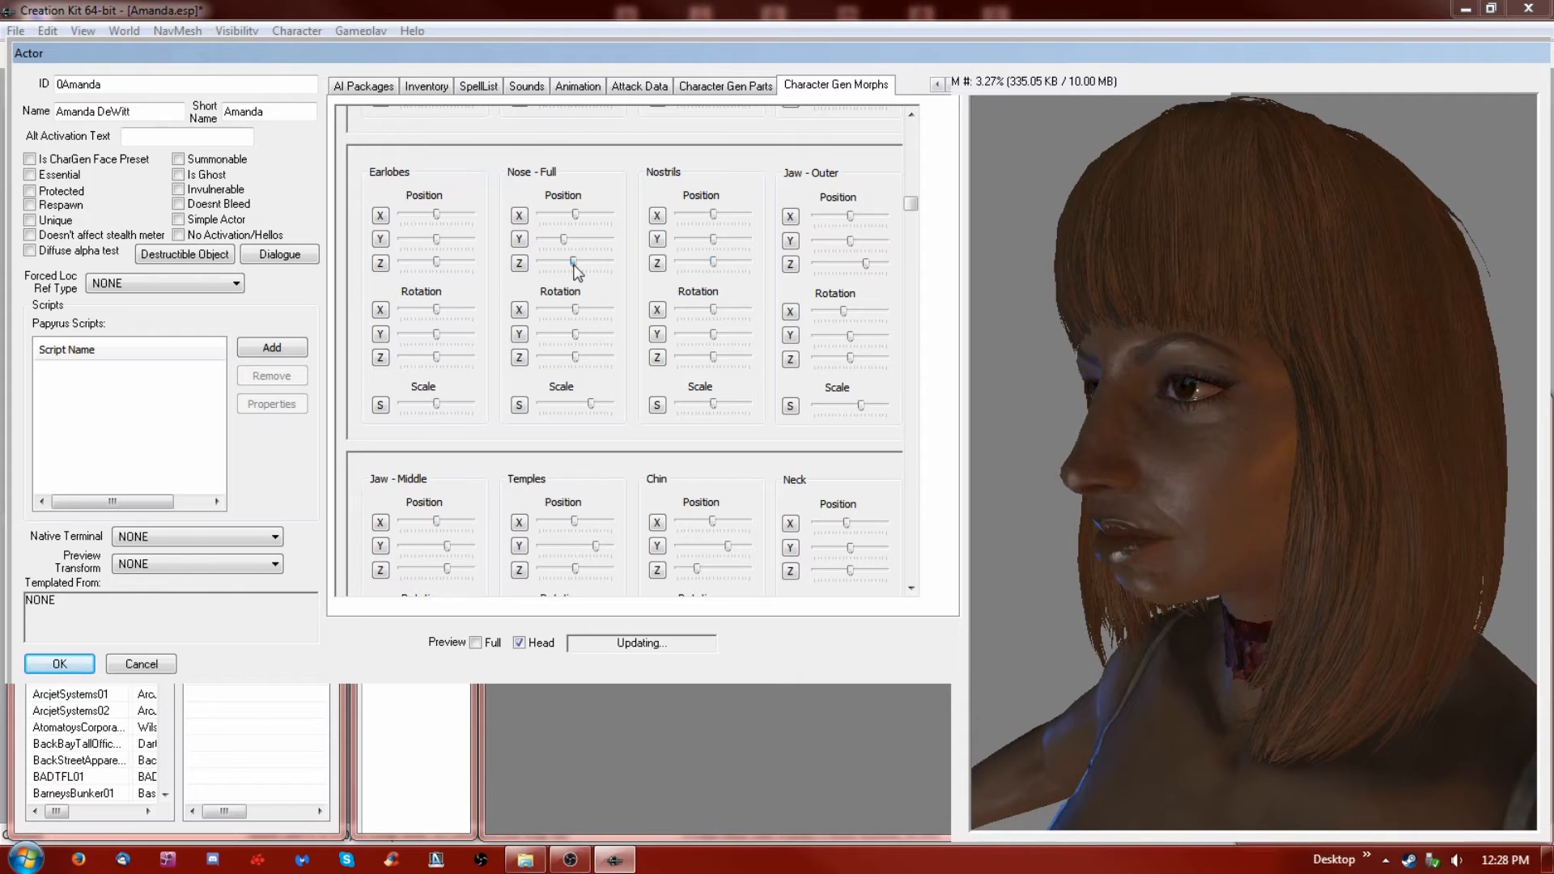
# For Nostrils, raise the scale, lower the Z position, and slightly lower the Y position and X rotation
pyautogui.moveTo(726, 406); pyautogui.dragTo(733, 408)
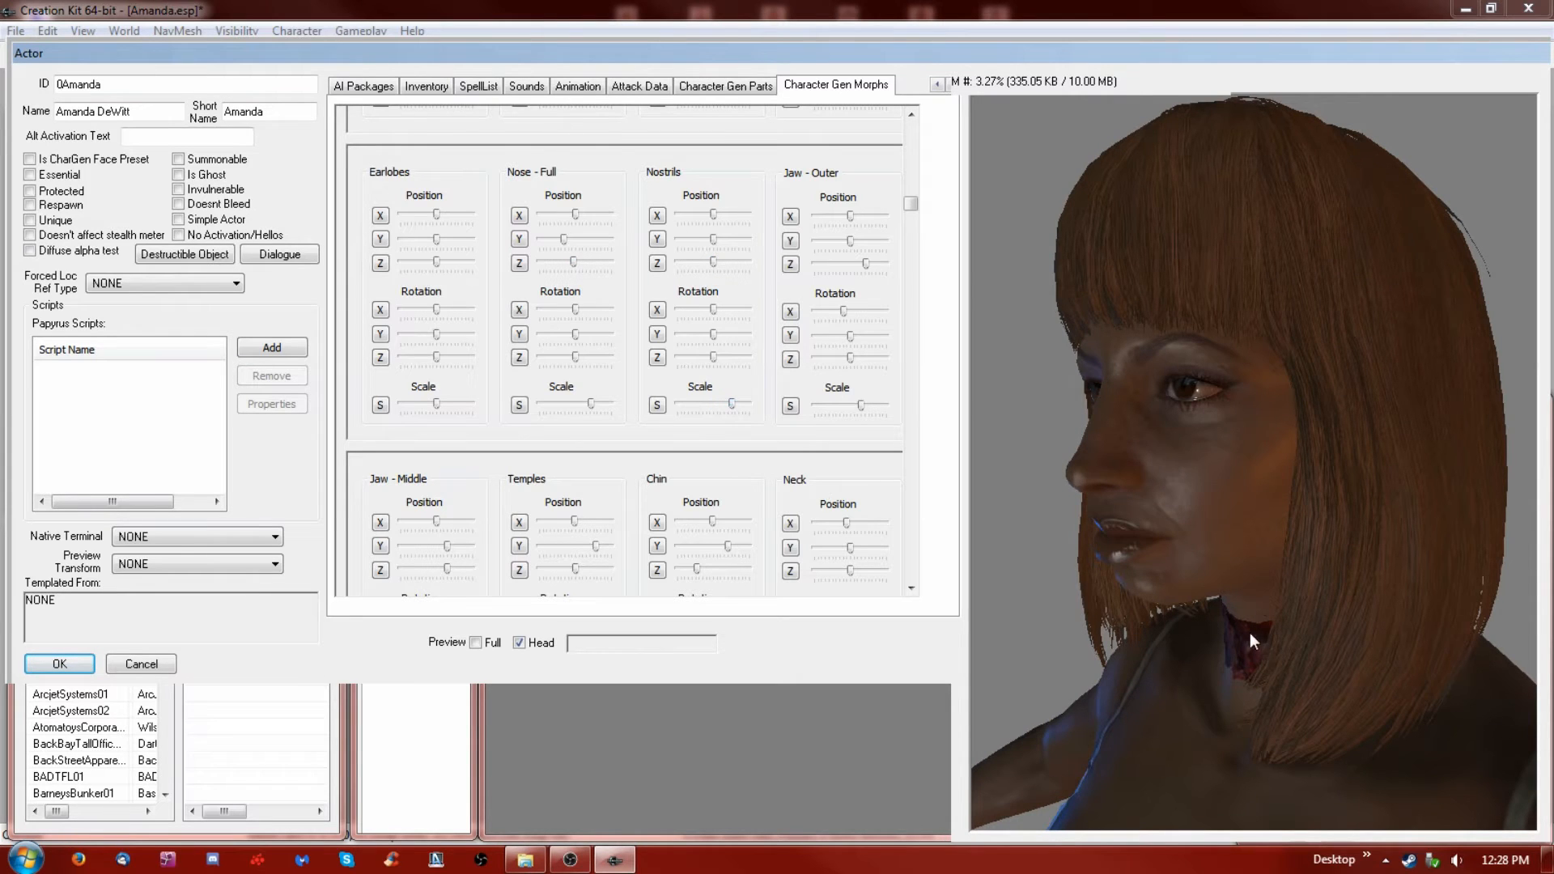
pyautogui.doubleClick(541, 637)
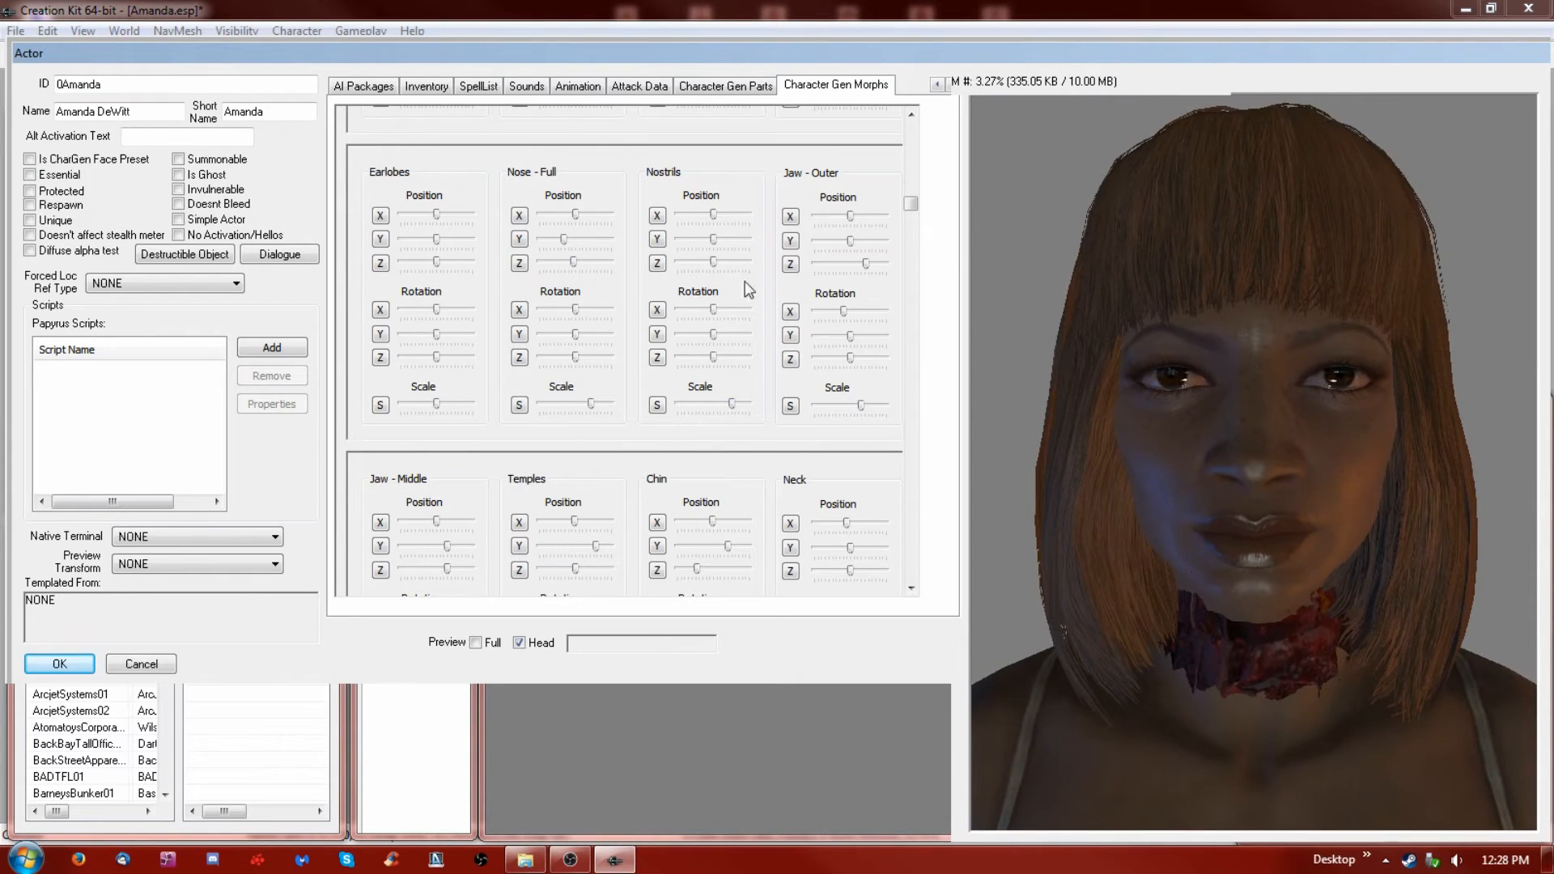
pyautogui.moveTo(712, 240); pyautogui.dragTo(706, 309)
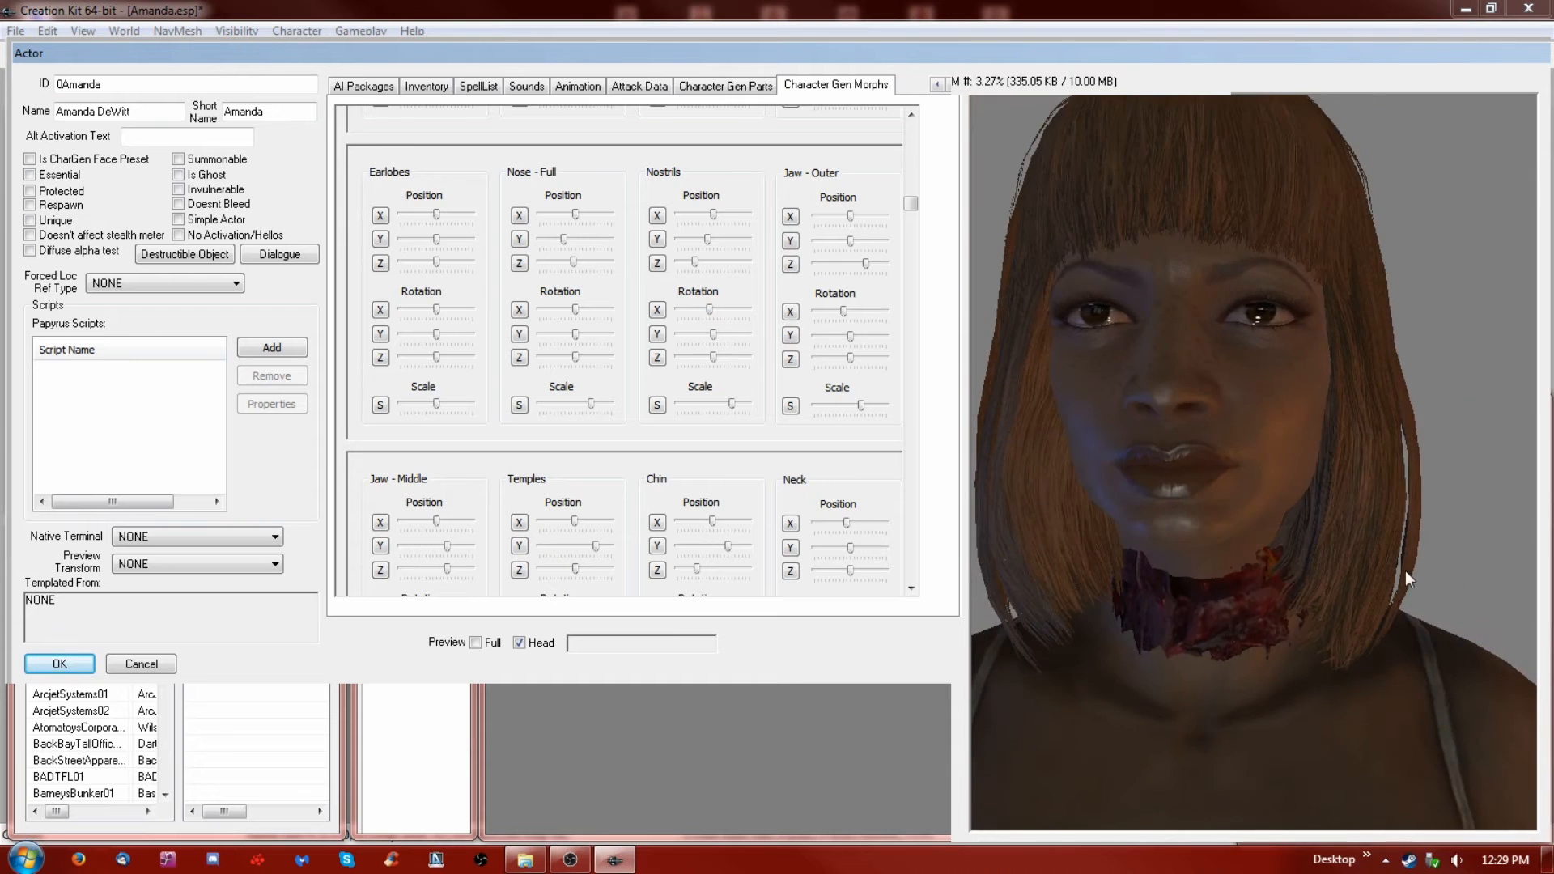
pyautogui.moveTo(1321, 575); pyautogui.dragTo(1271, 595, button='middle')
# For Cheeks, raise the scale and Z position and lower the Y position
pyautogui.click(912, 151)
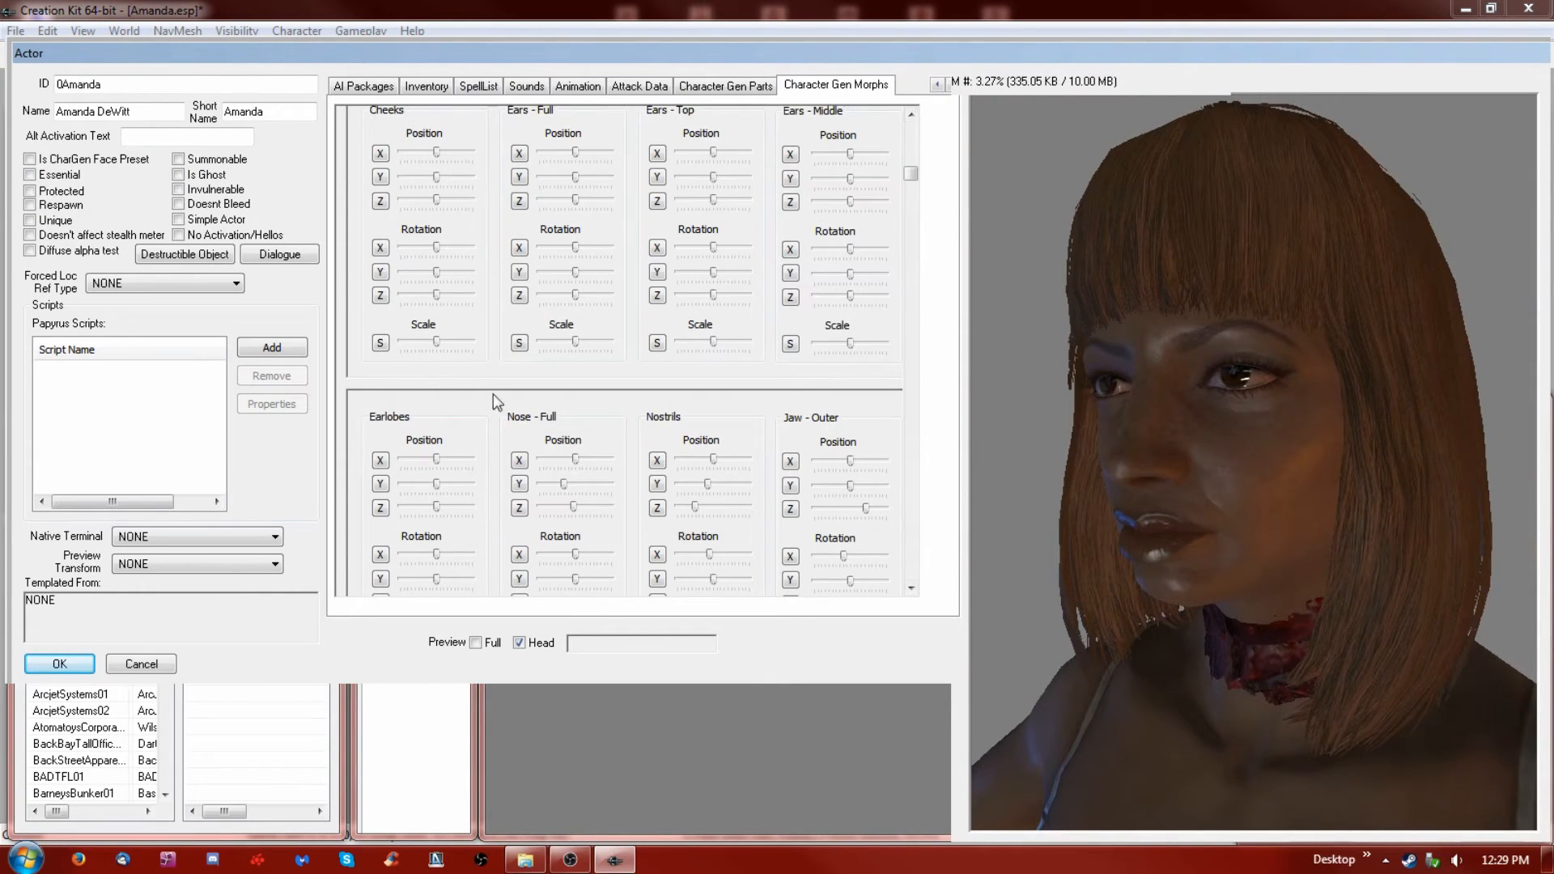
pyautogui.click(463, 342)
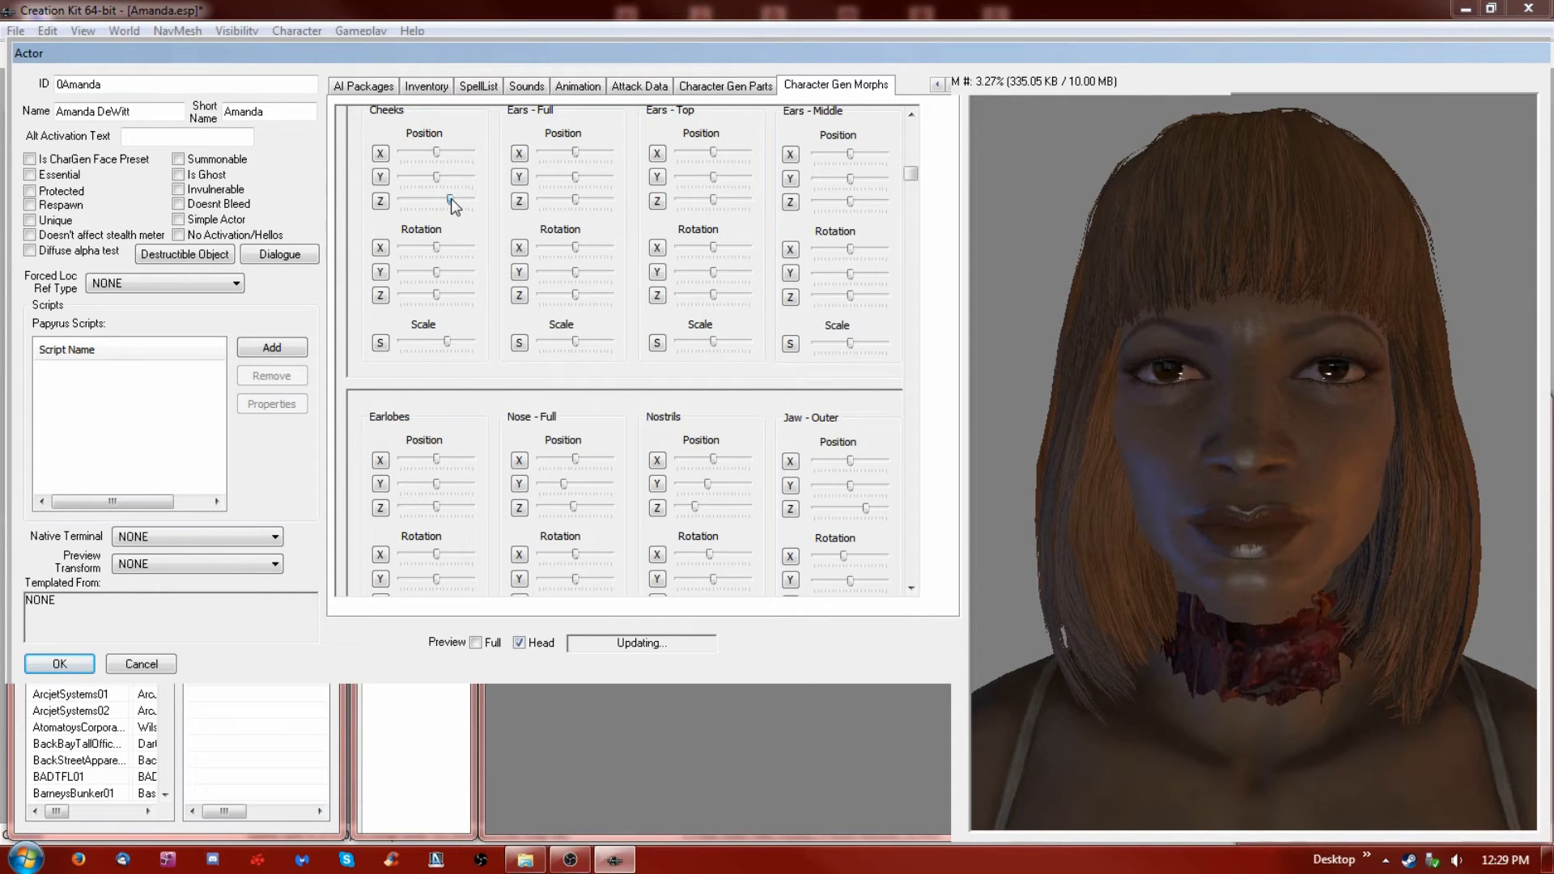
pyautogui.moveTo(436, 177); pyautogui.dragTo(430, 176)
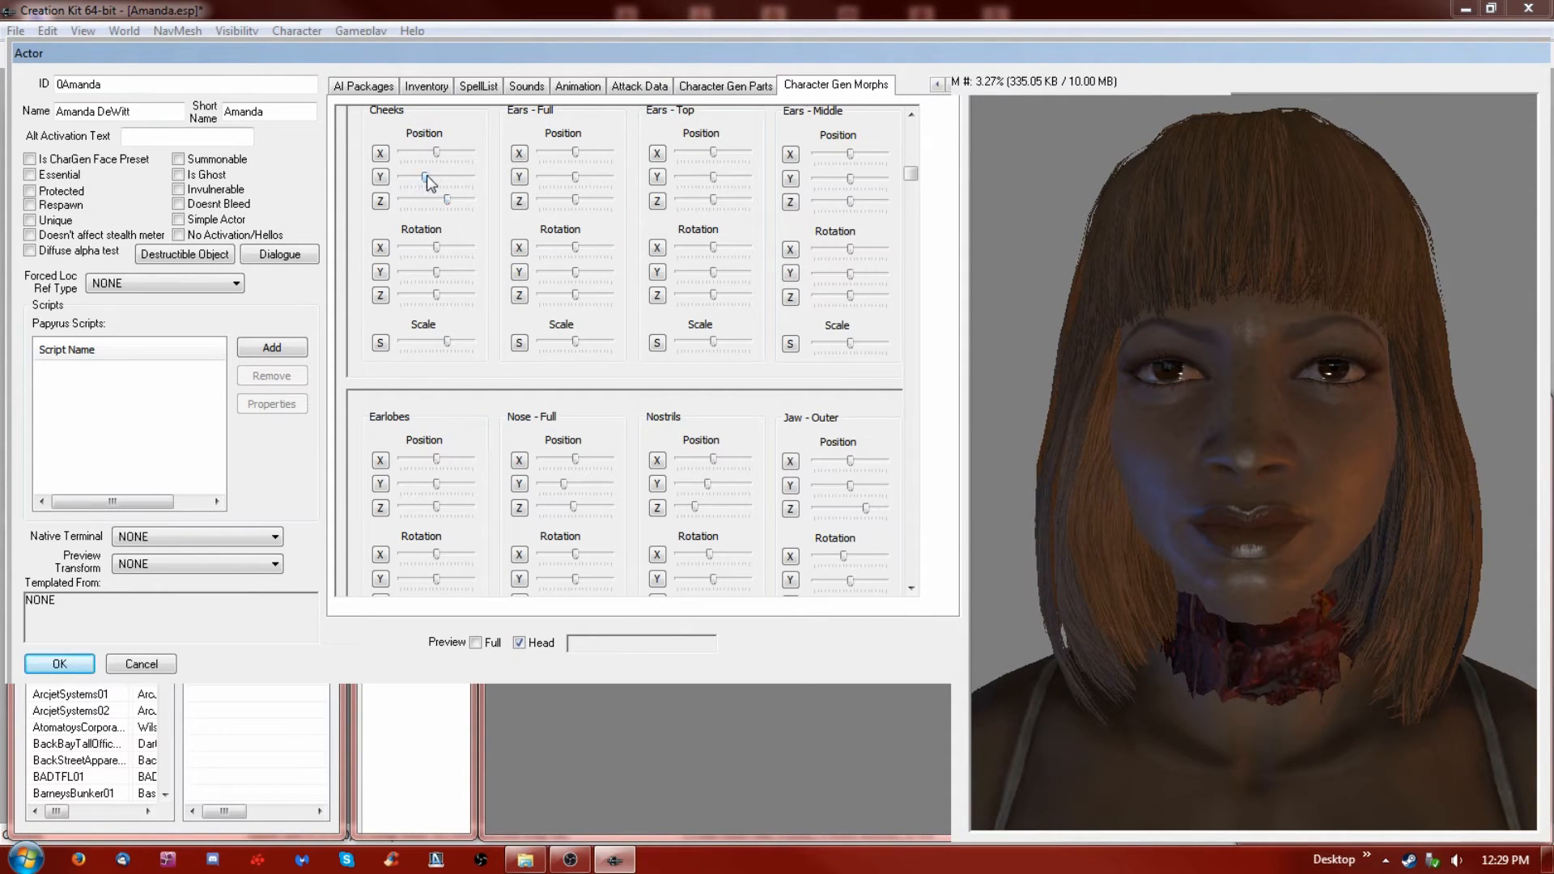
pyautogui.moveTo(1193, 648); pyautogui.dragTo(1245, 637, button='middle')
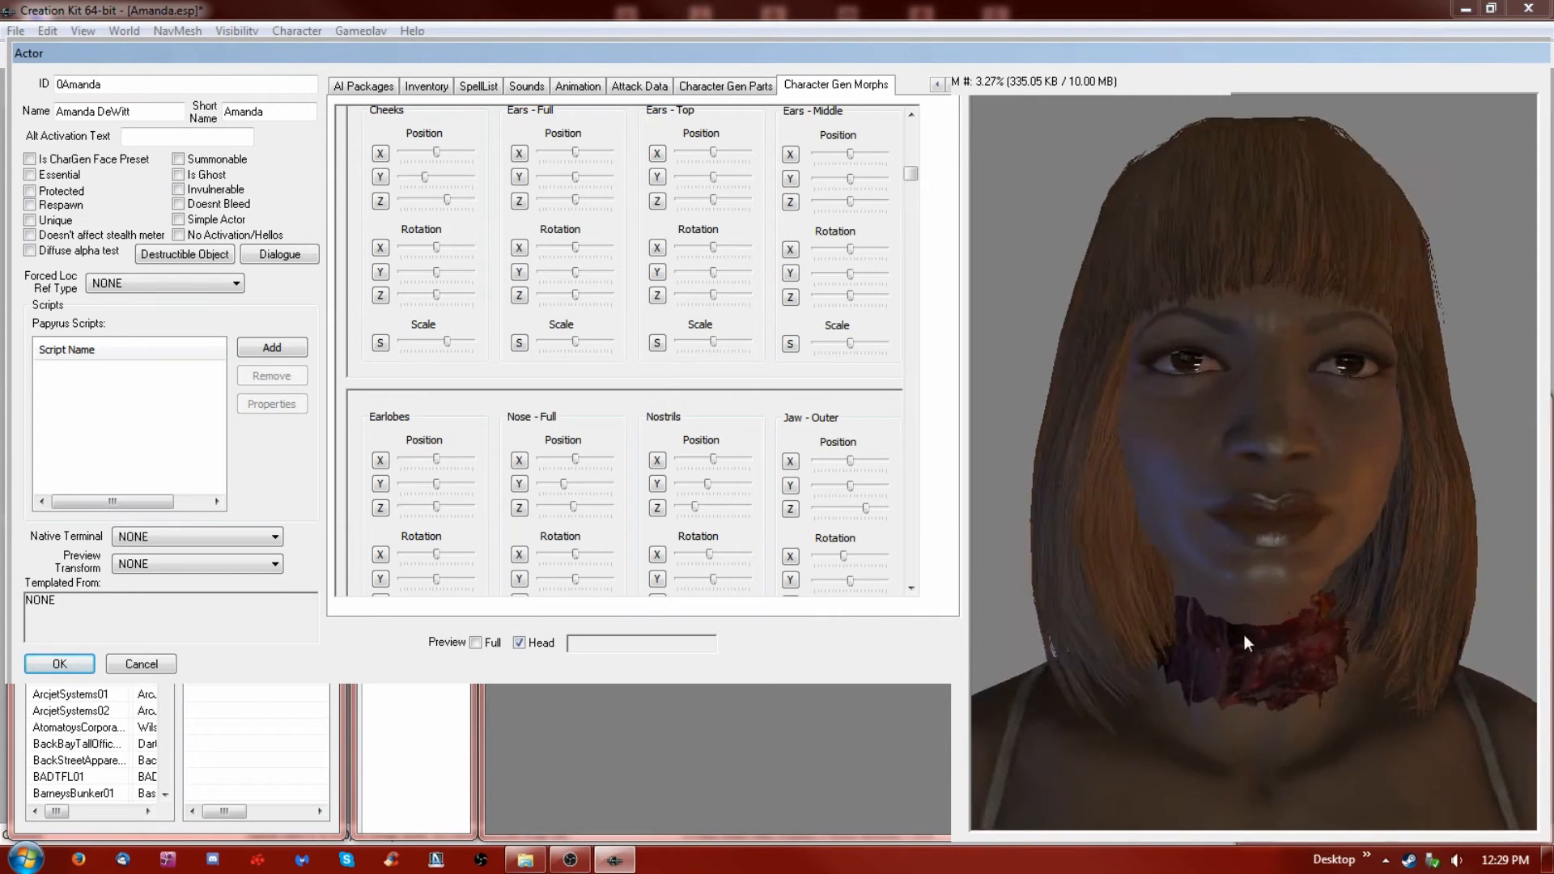
# Return to the Nose - Bridge morph and reduce its scale further
pyautogui.click(911, 114)
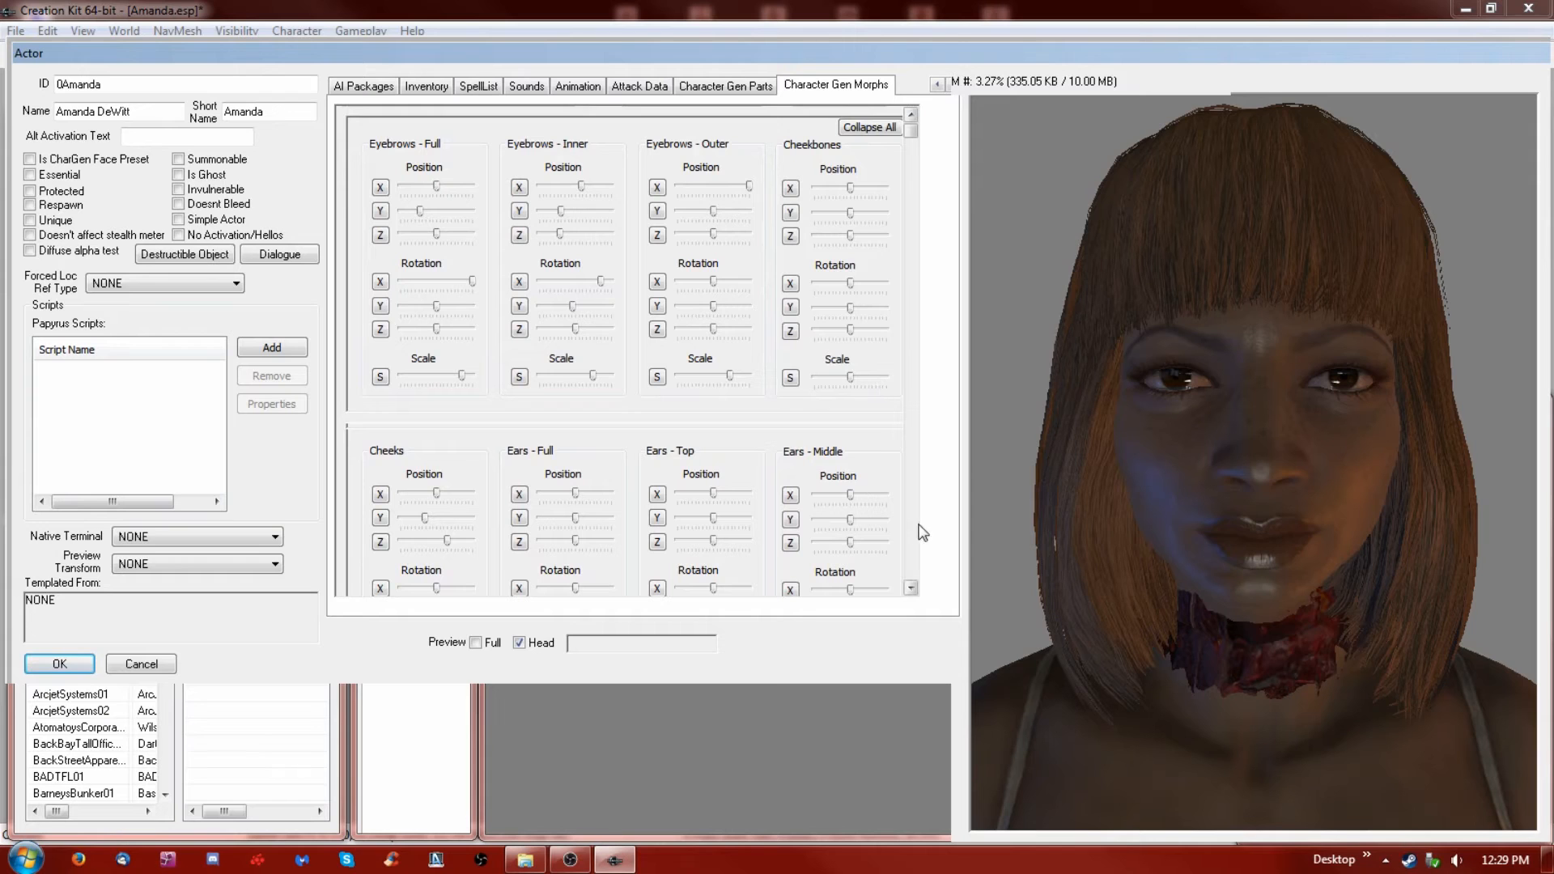
pyautogui.moveTo(1242, 635)
pyautogui.mouseDown(button='middle')
pyautogui.moveTo(1119, 605)
pyautogui.moveTo(1275, 630)
pyautogui.moveTo(1241, 628)
pyautogui.mouseUp(button='middle')
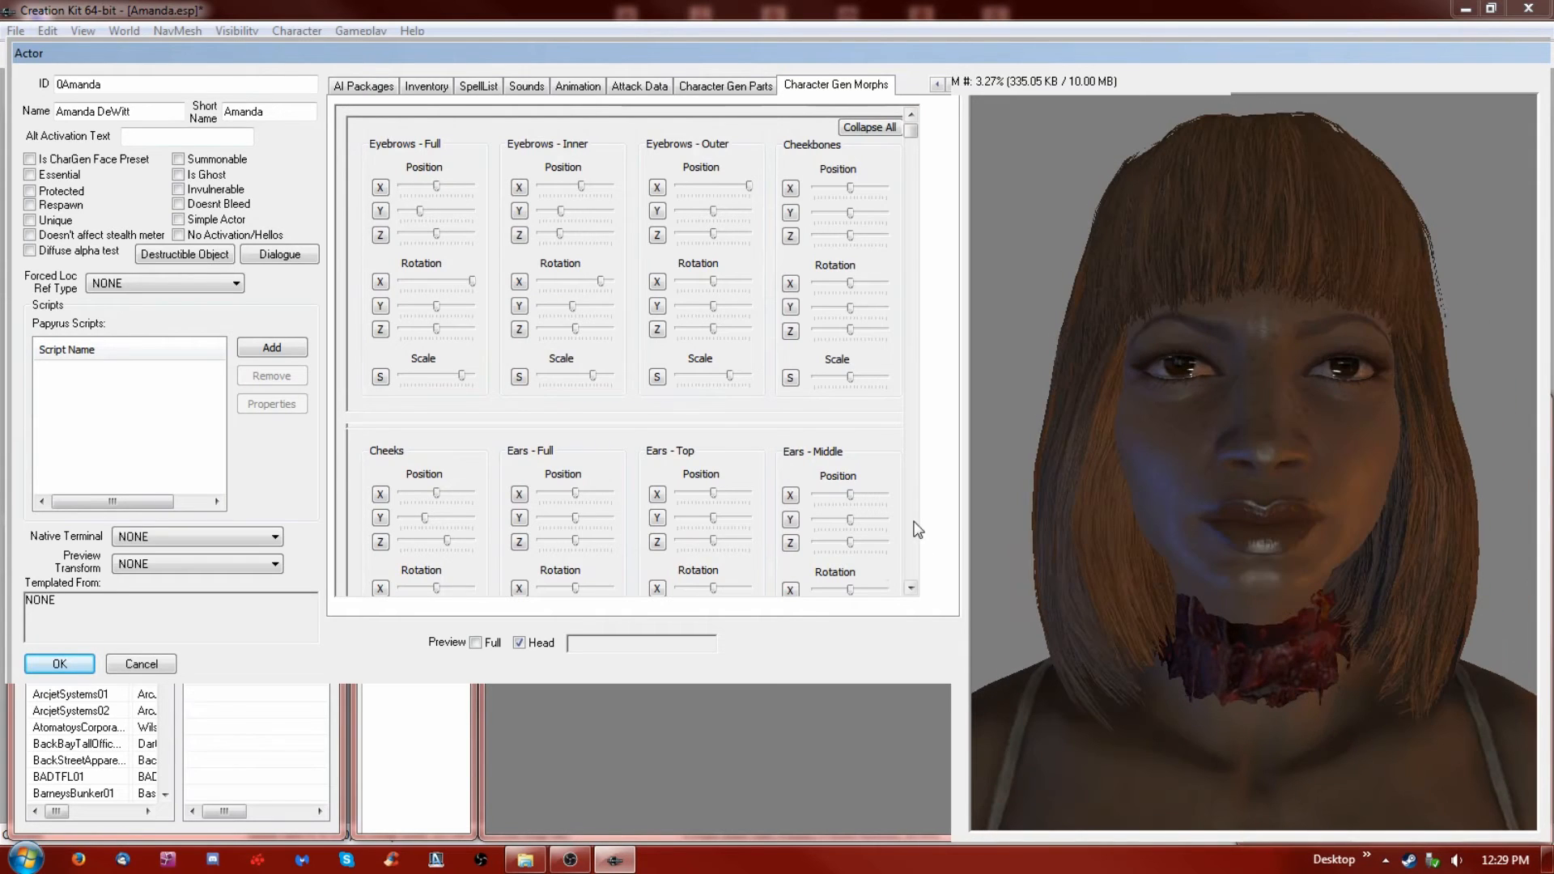
pyautogui.scroll(-6, 918, 530)
pyautogui.scroll(-3, 917, 530)
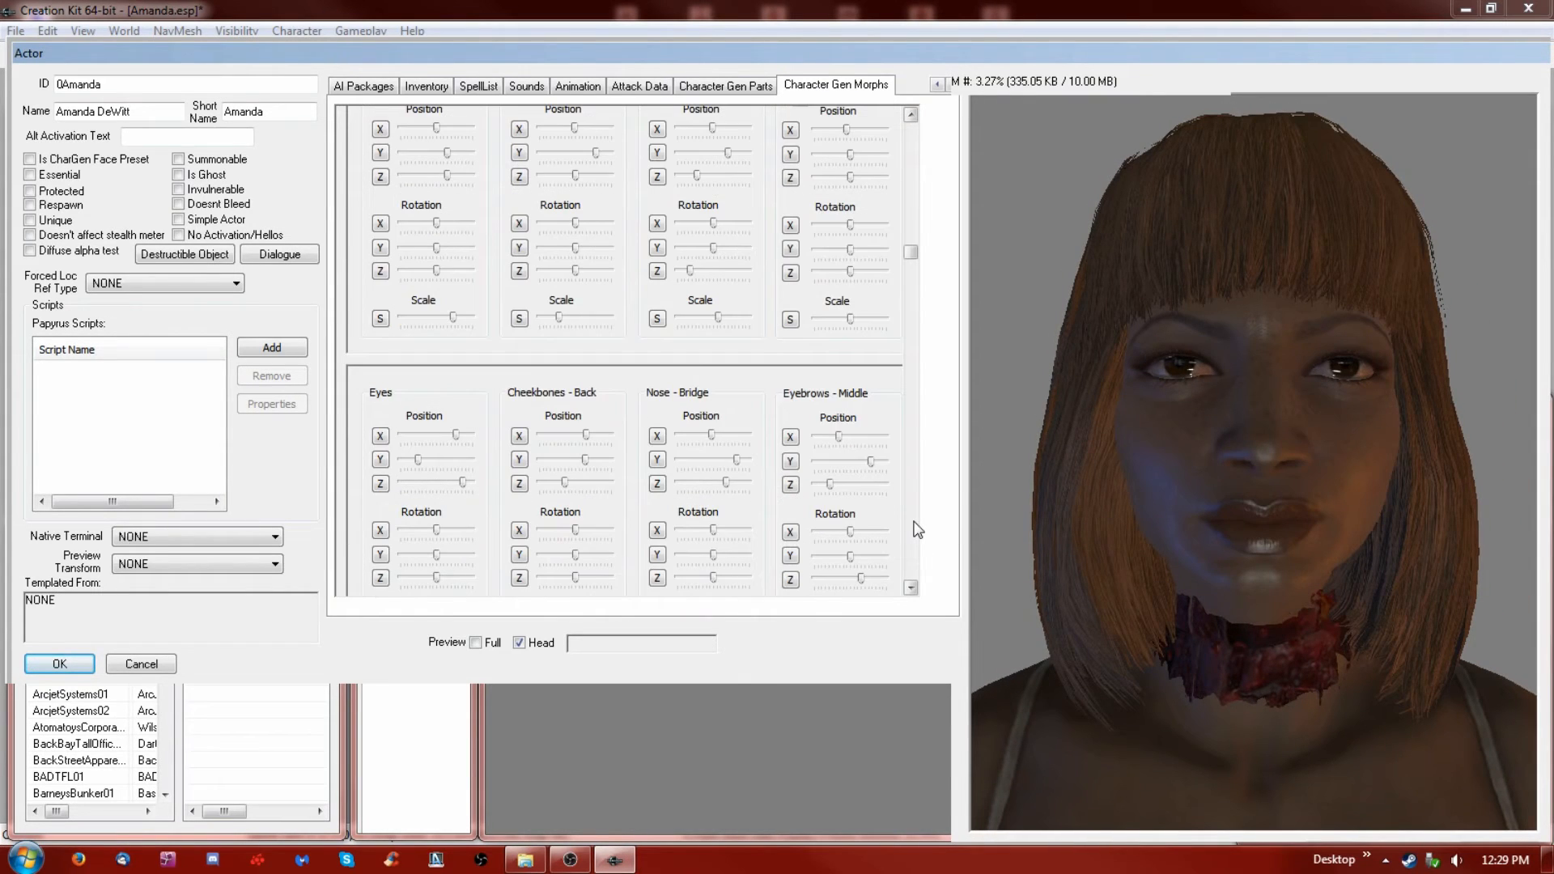
pyautogui.scroll(-1, 882, 549)
pyautogui.moveTo(713, 543); pyautogui.dragTo(698, 542)
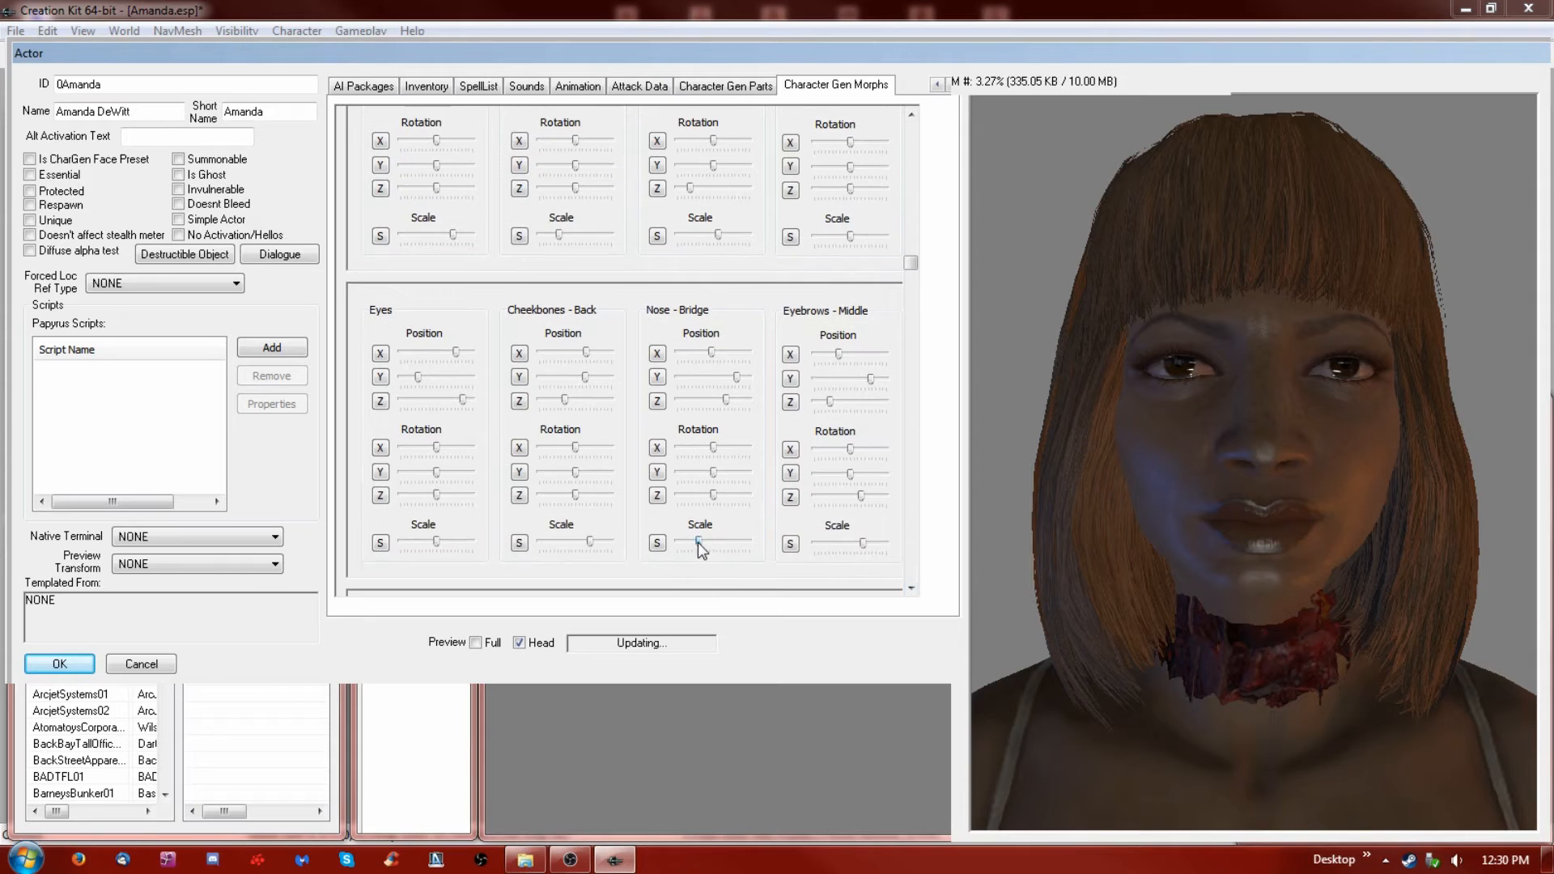
# Lower the Y position of Nose - Bridge below centre, set its Z position just below centre and refresh the head preview
pyautogui.moveTo(1266, 434); pyautogui.dragTo(953, 357)
pyautogui.moveTo(737, 378); pyautogui.dragTo(710, 401)
pyautogui.doubleClick(520, 646)
pyautogui.doubleClick(536, 642)
pyautogui.moveTo(1287, 615); pyautogui.dragTo(1033, 578)
pyautogui.moveTo(712, 400); pyautogui.dragTo(715, 400)
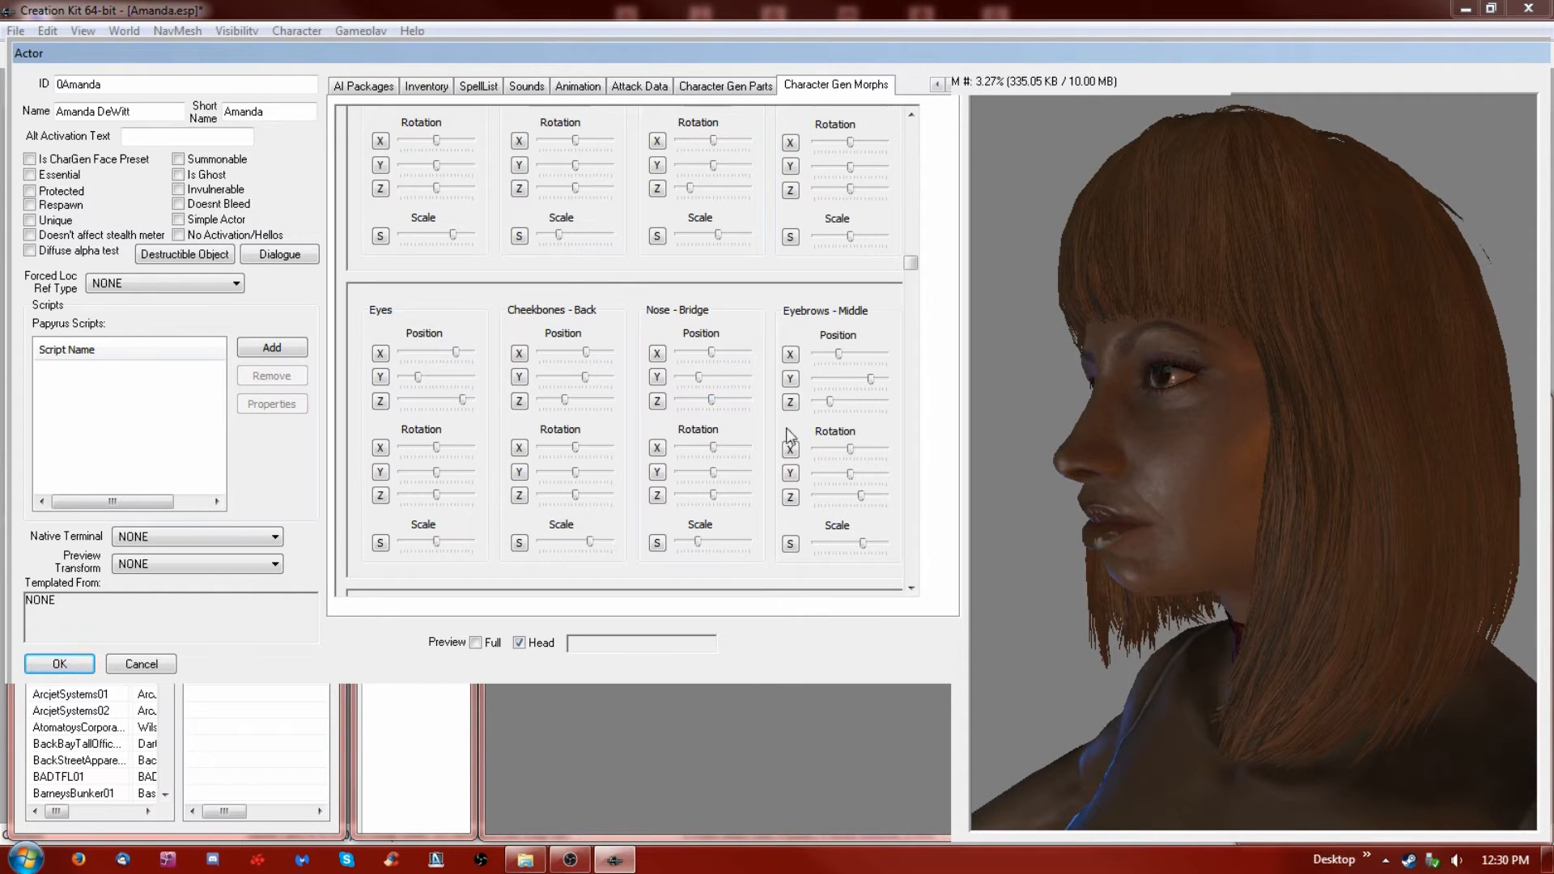
# Refresh the head preview, check the face and full body, and accept the actor's changes
pyautogui.doubleClick(523, 640)
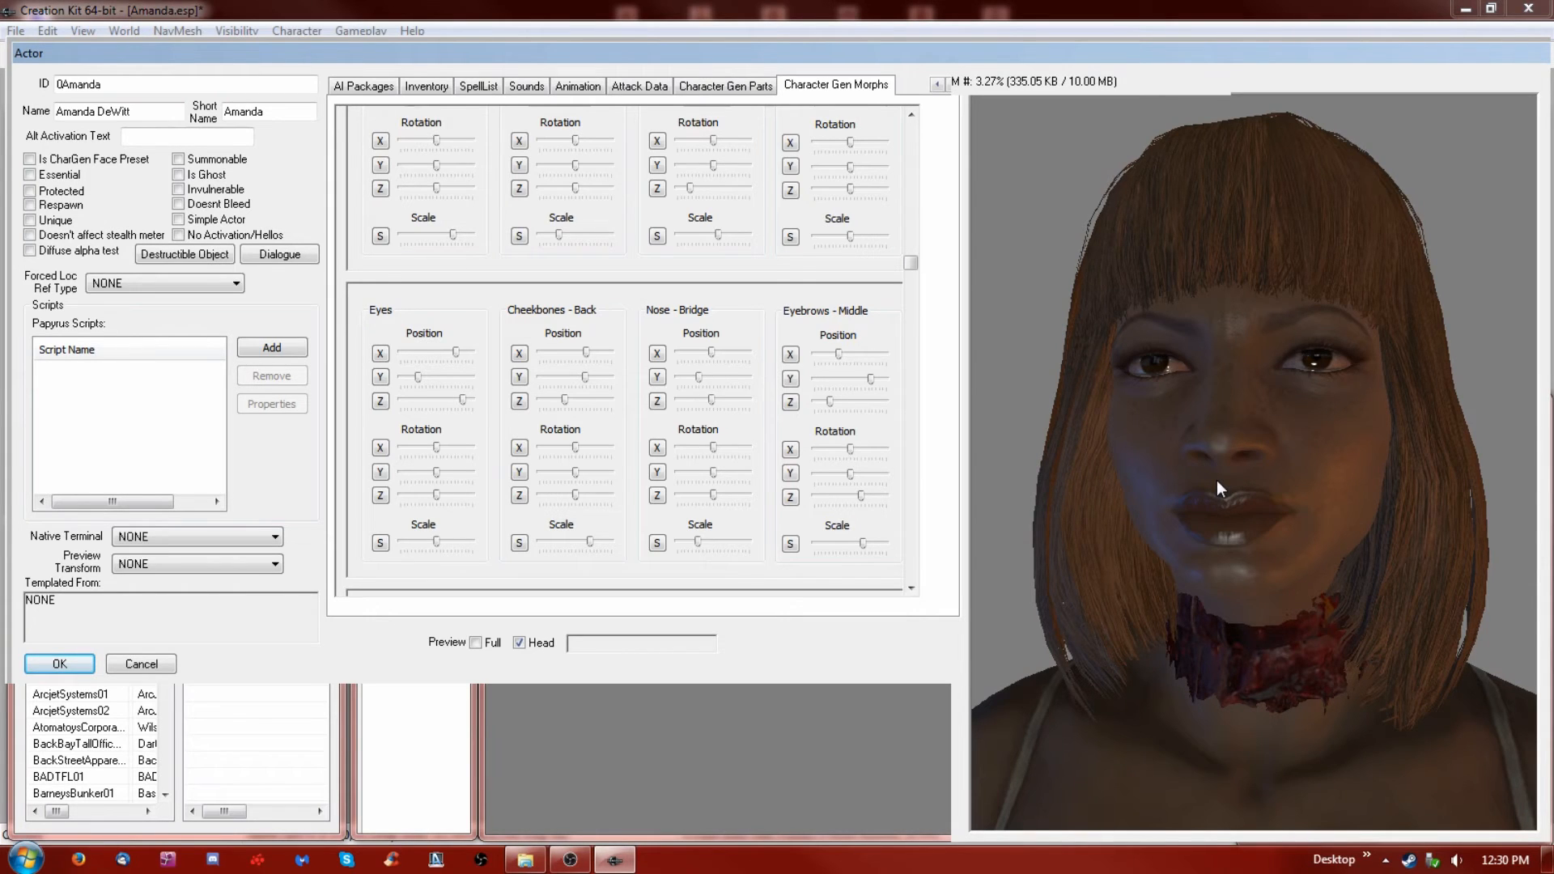
pyautogui.click(912, 137)
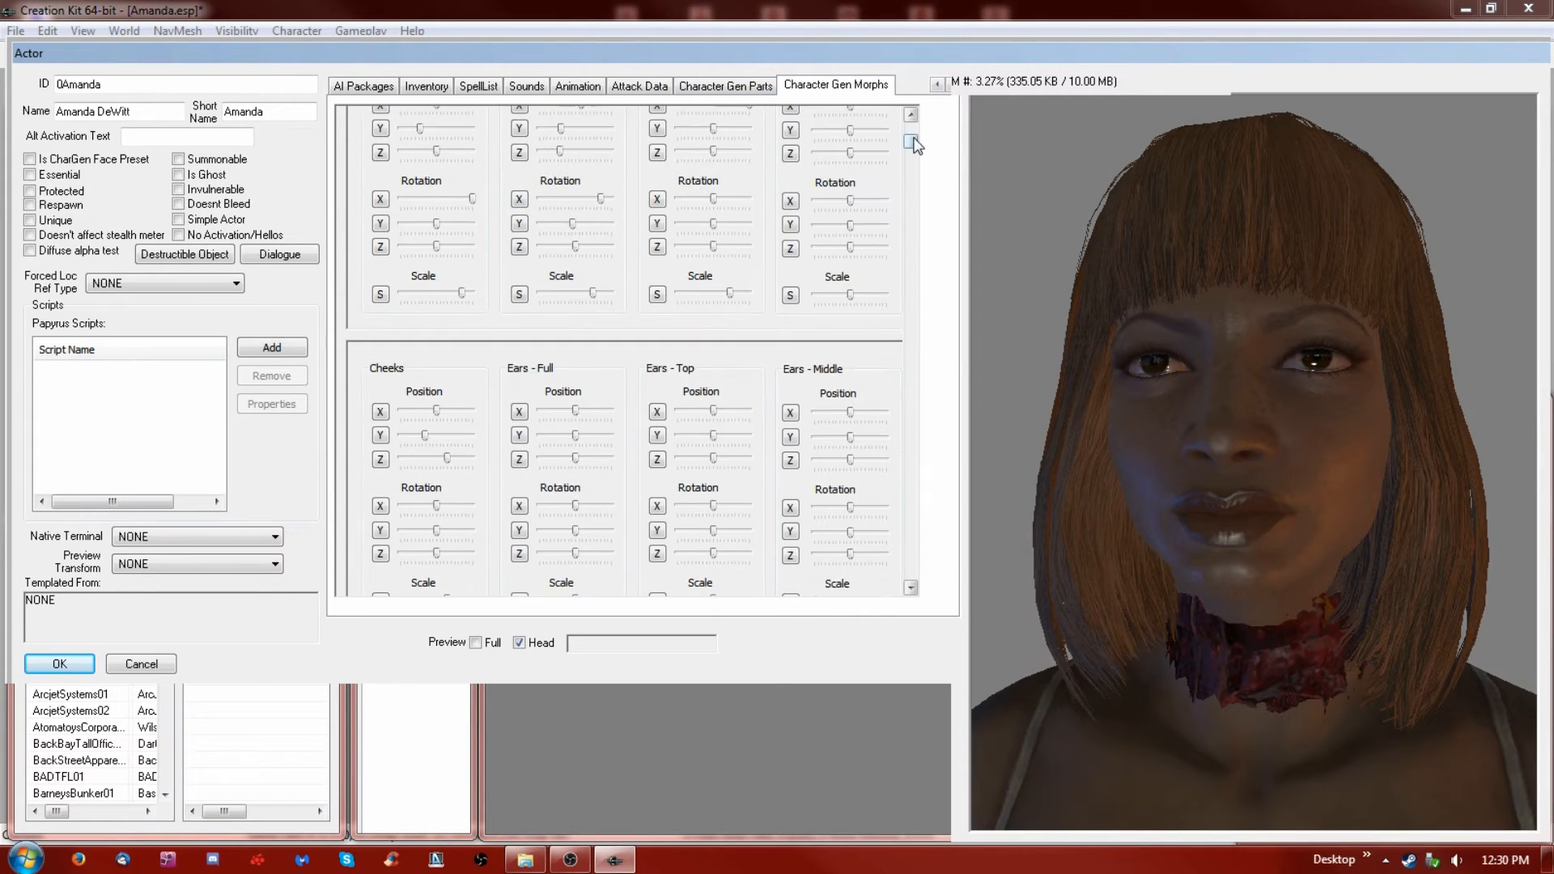
pyautogui.scroll(-5, 1208, 391)
pyautogui.moveTo(1263, 698); pyautogui.dragTo(1251, 606, button='middle')
pyautogui.scroll(-3, 1253, 567)
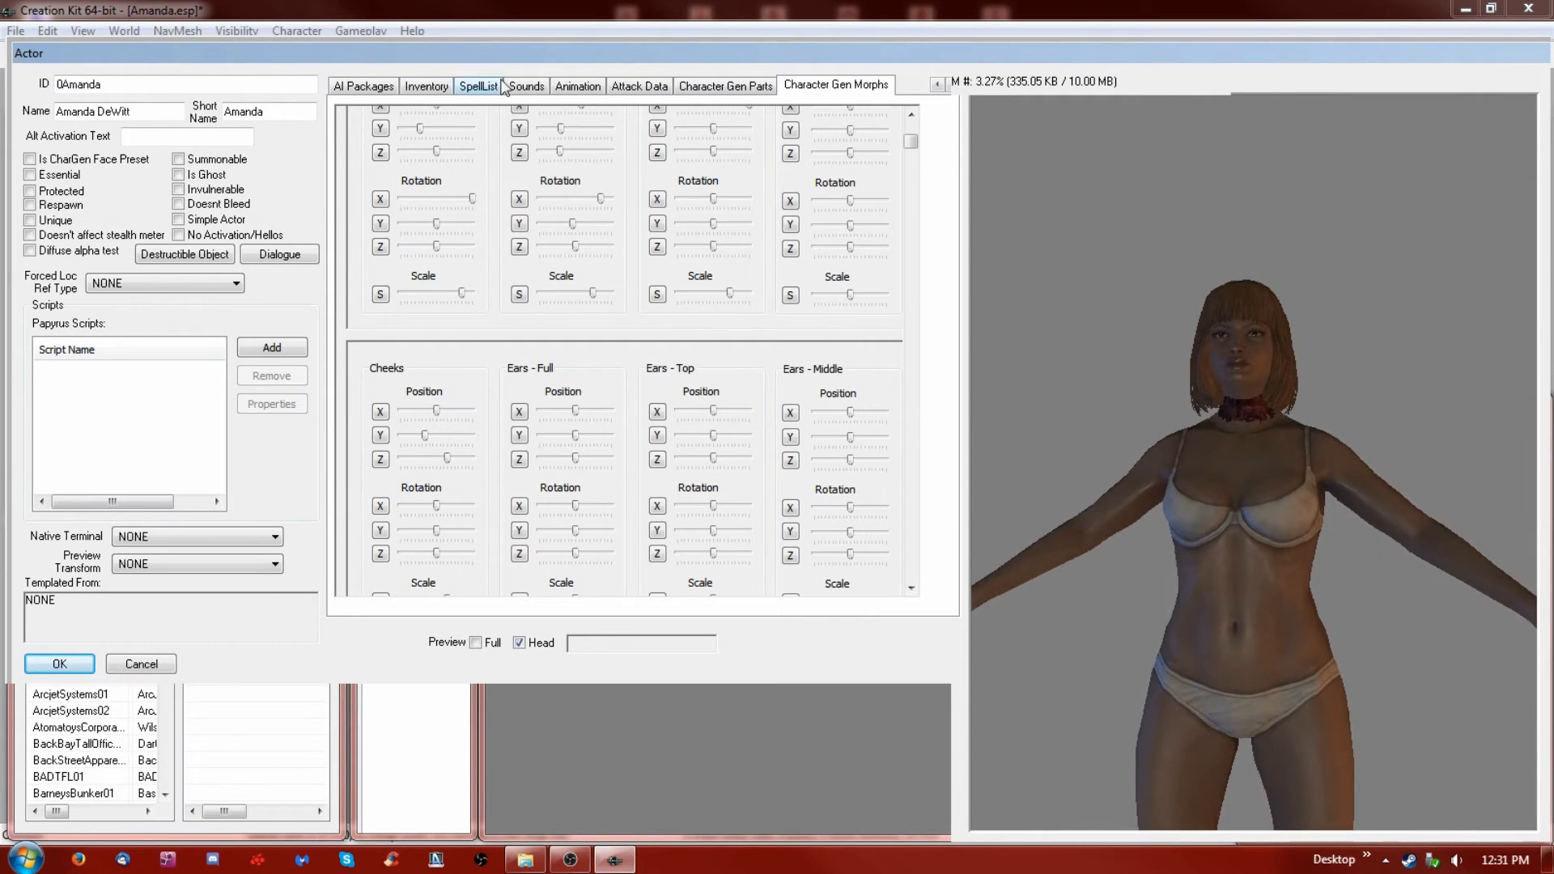
pyautogui.click(427, 85)
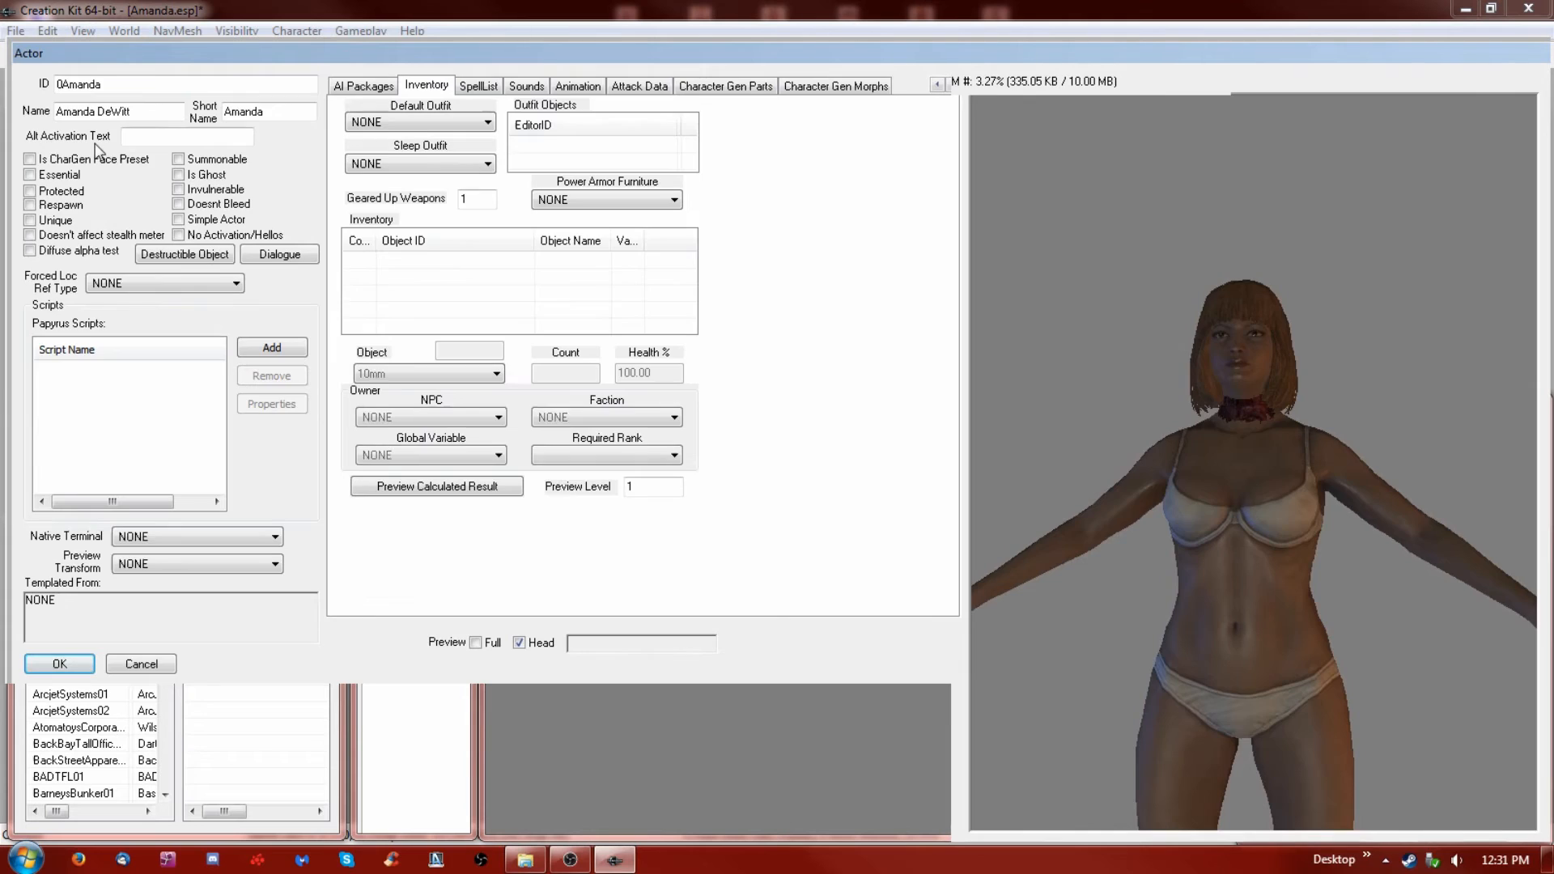
pyautogui.click(64, 663)
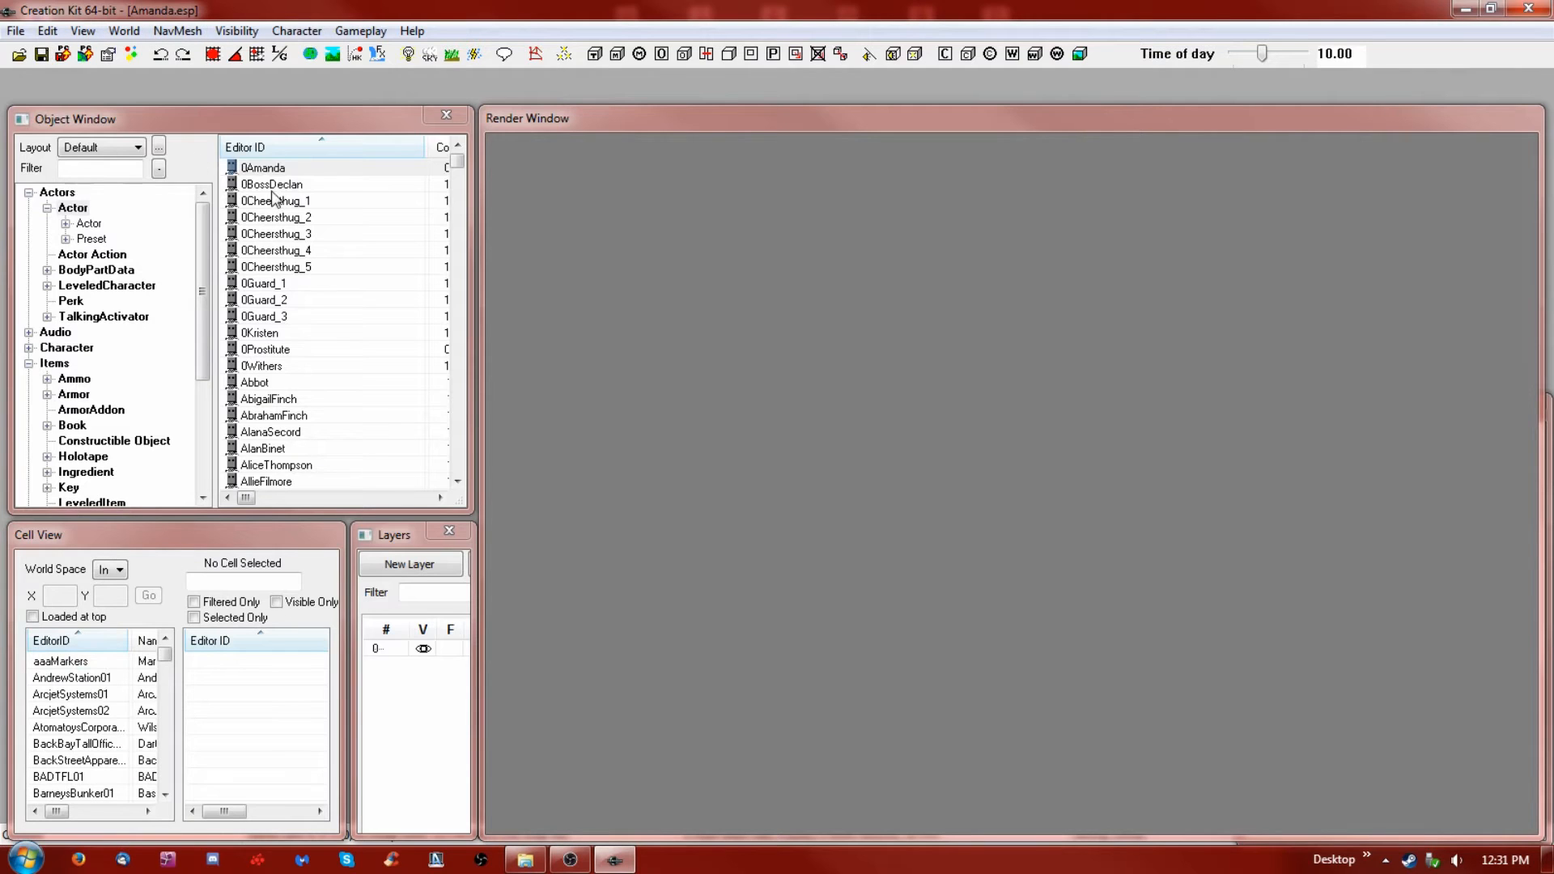
# Reopen the same actor and enlarge its window so the full-body preview shows the whole figure
pyautogui.doubleClick(266, 171)
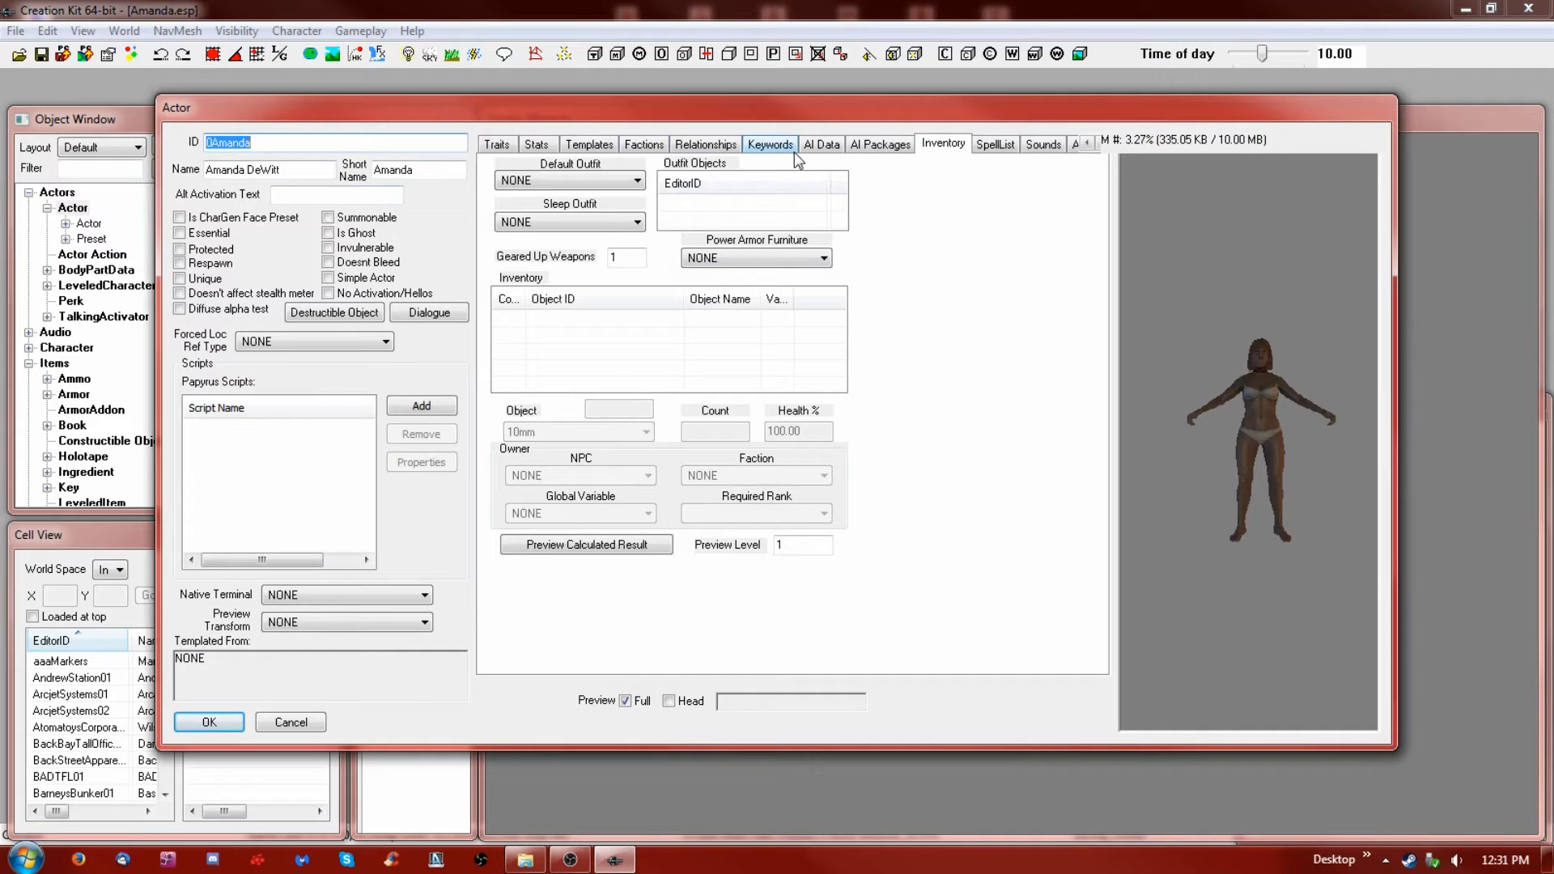
pyautogui.click(605, 180)
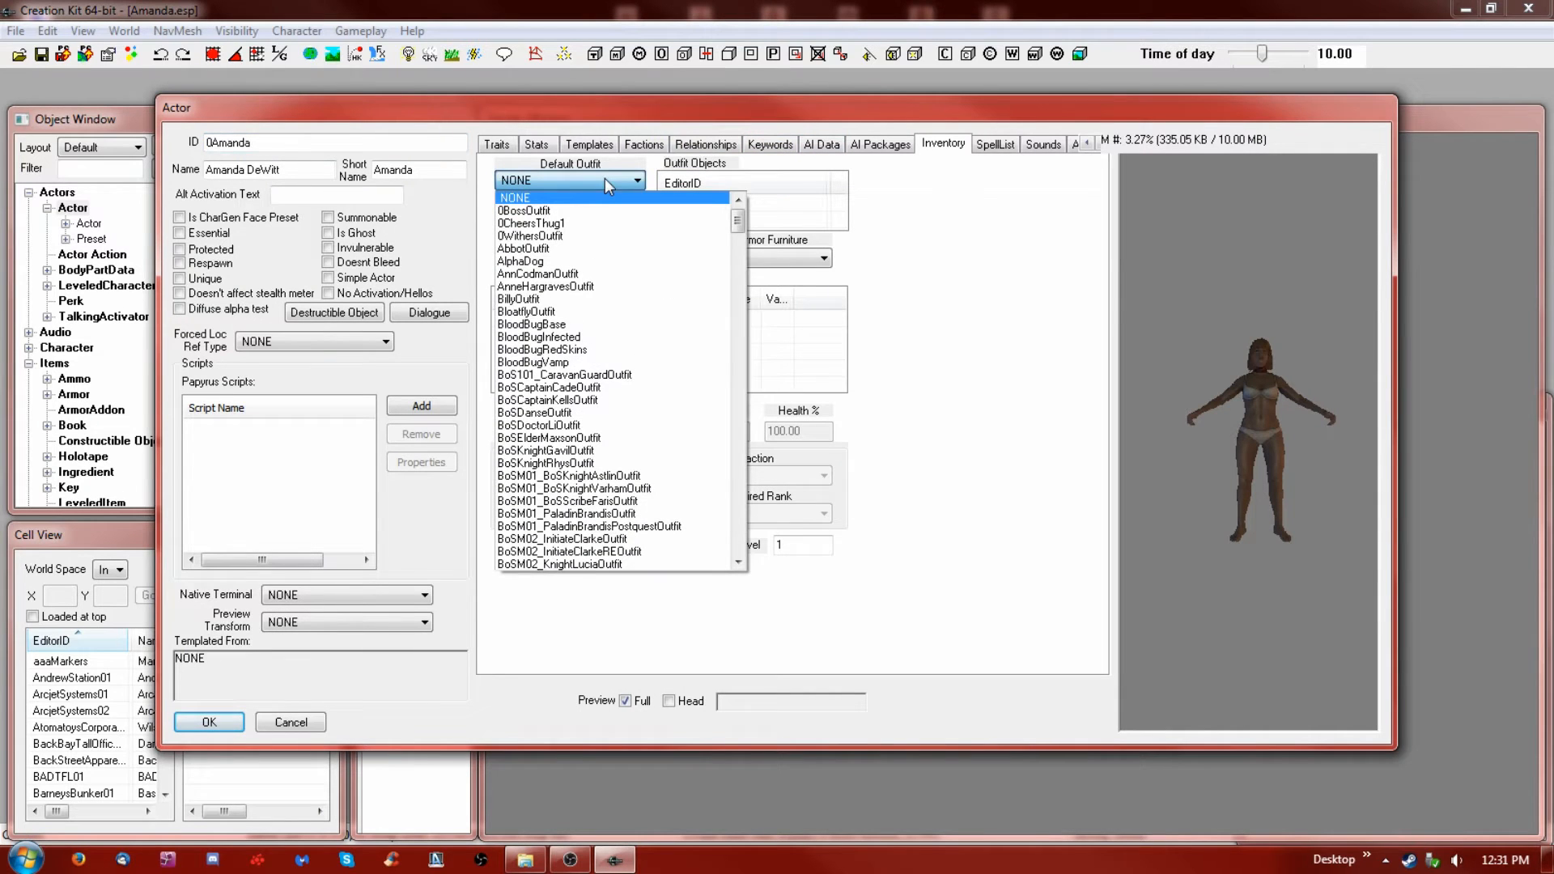
pyautogui.click(1191, 101)
pyautogui.moveTo(1186, 103); pyautogui.dragTo(1056, 27)
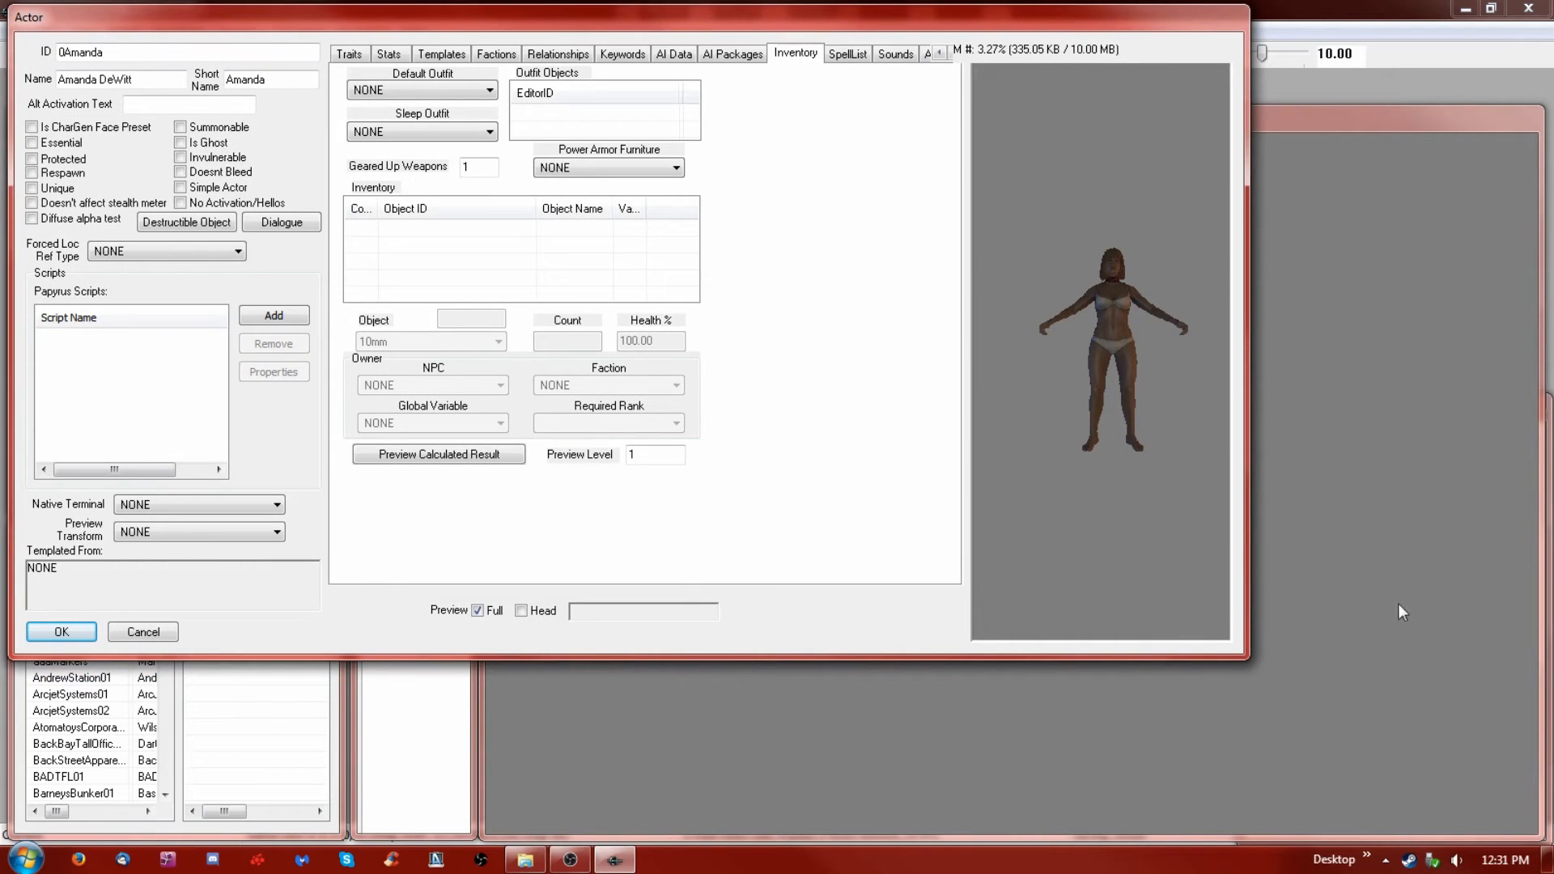
pyautogui.moveTo(1247, 658); pyautogui.dragTo(1548, 846)
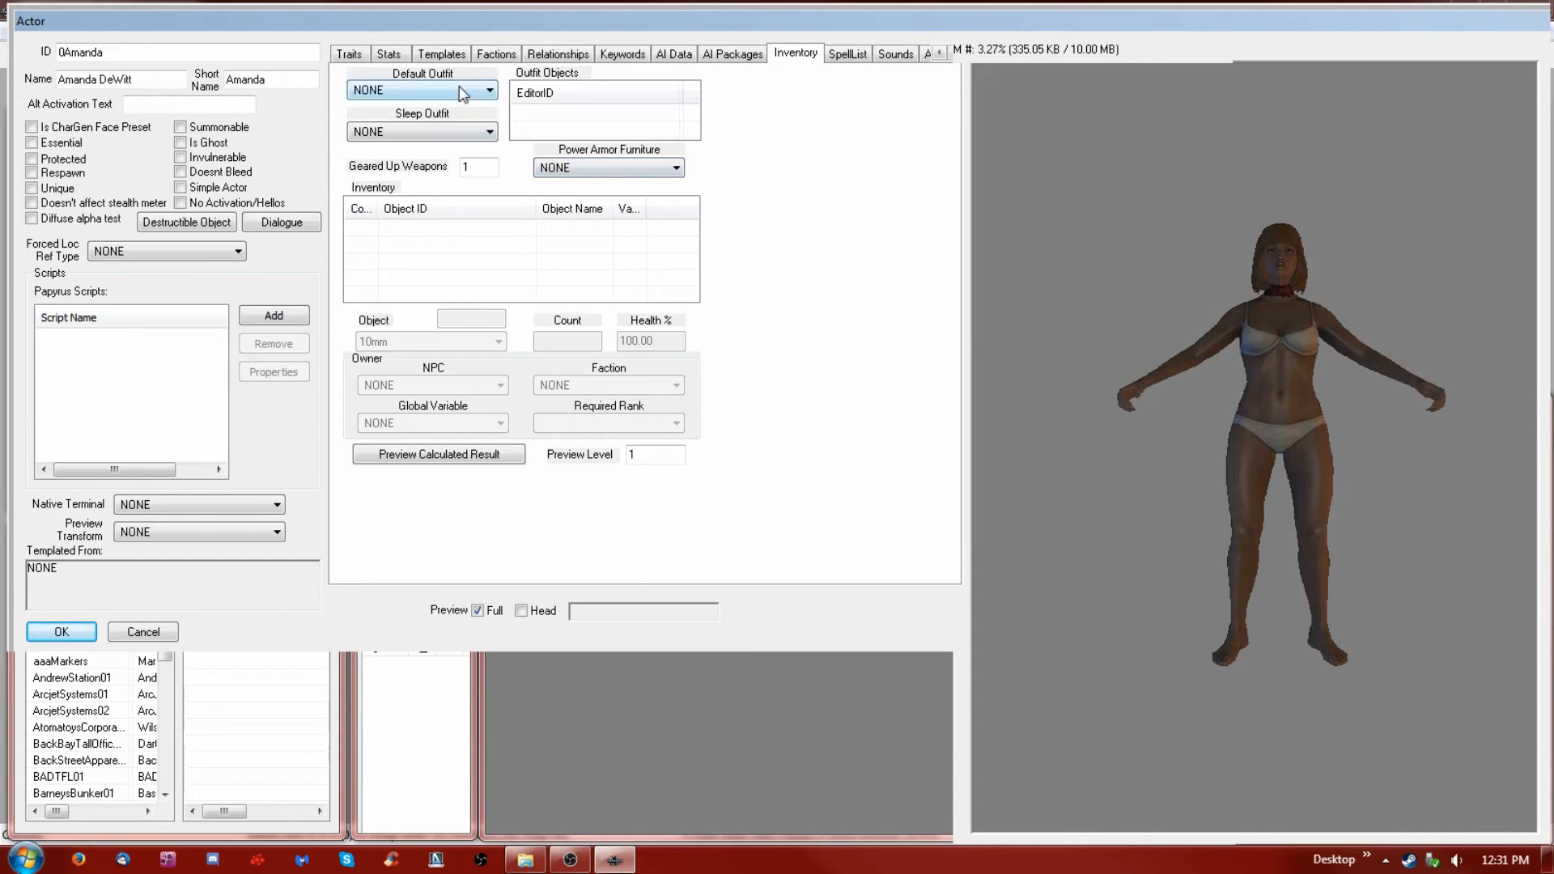
pyautogui.scroll(5, 1294, 512)
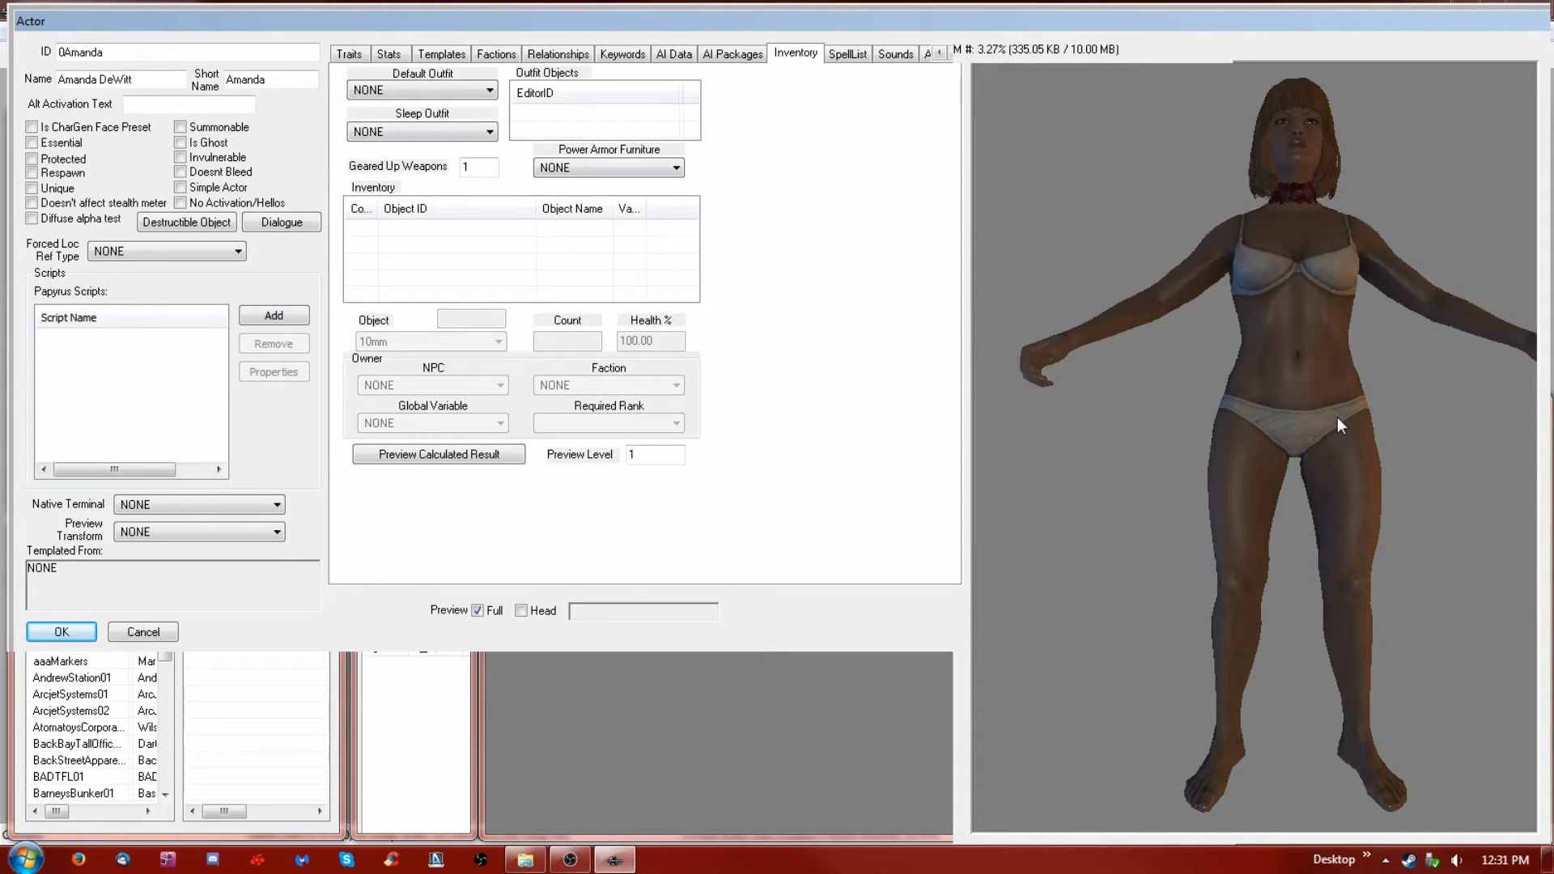
pyautogui.moveTo(1287, 384)
pyautogui.mouseDown()
pyautogui.moveTo(1270, 399)
pyautogui.moveTo(1286, 404)
pyautogui.mouseUp()
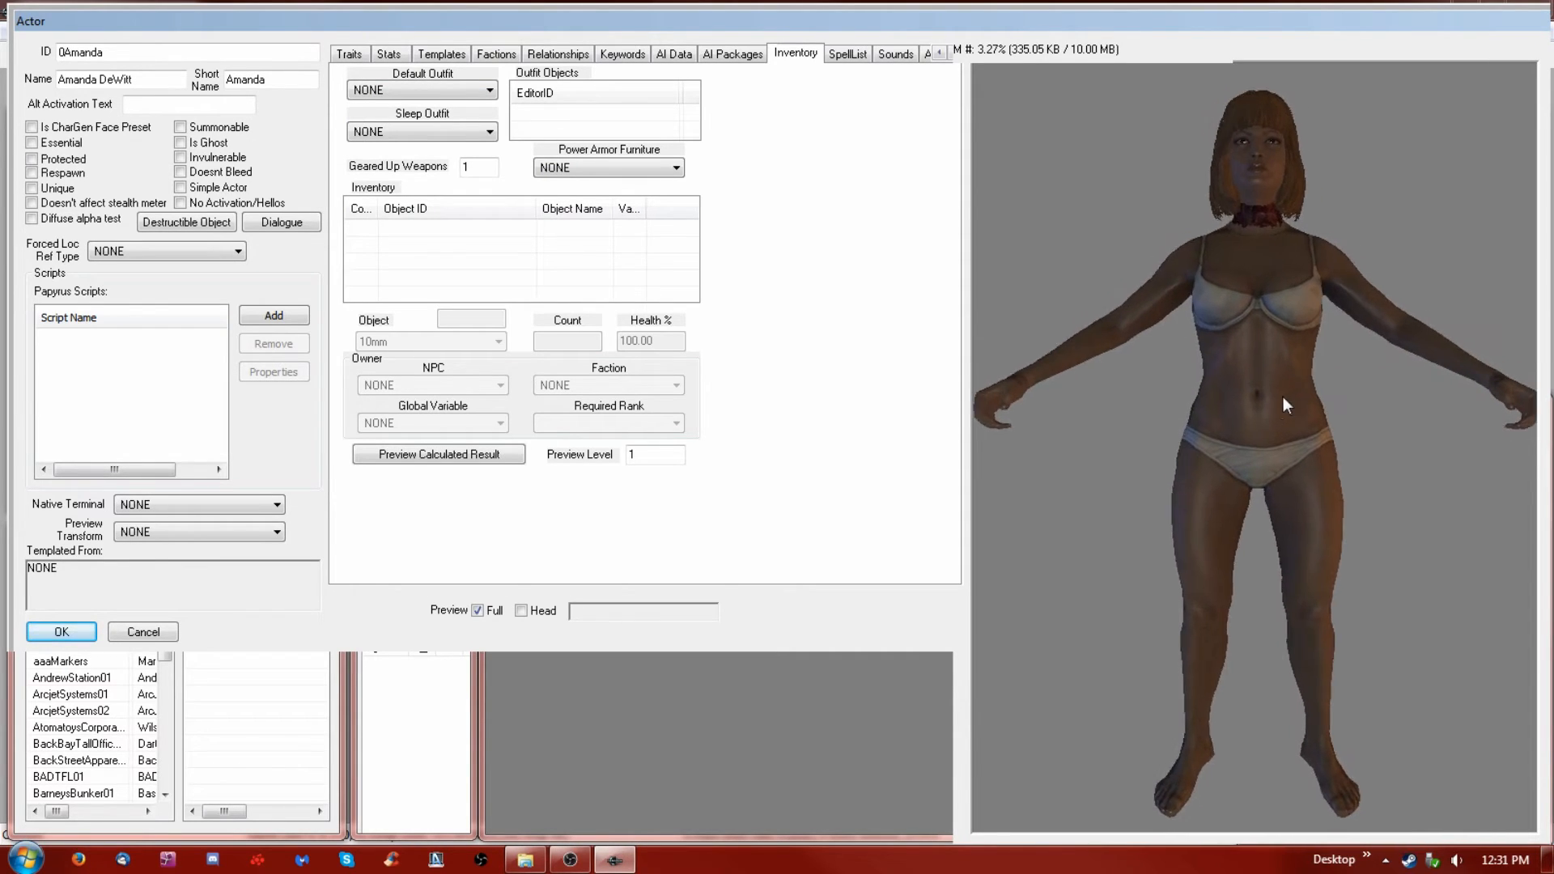
# Assign 0BossOutfit as the default outfit and preview the following outfits through BoSCaptainCadeOutfit
pyautogui.click(472, 90)
pyautogui.click(440, 119)
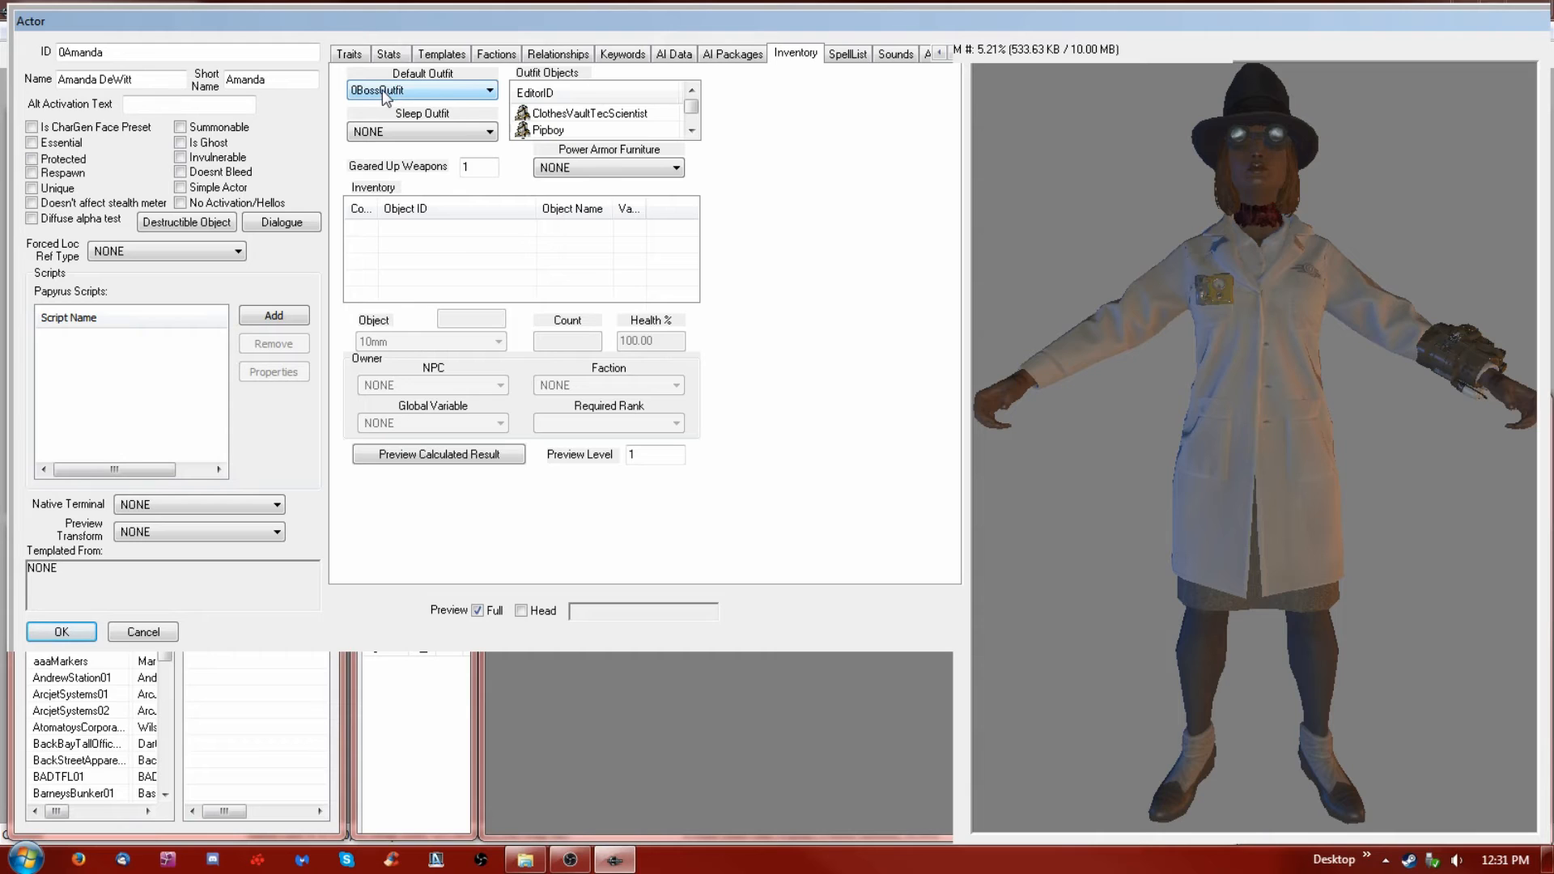
pyautogui.scroll(-3, 440, 81)
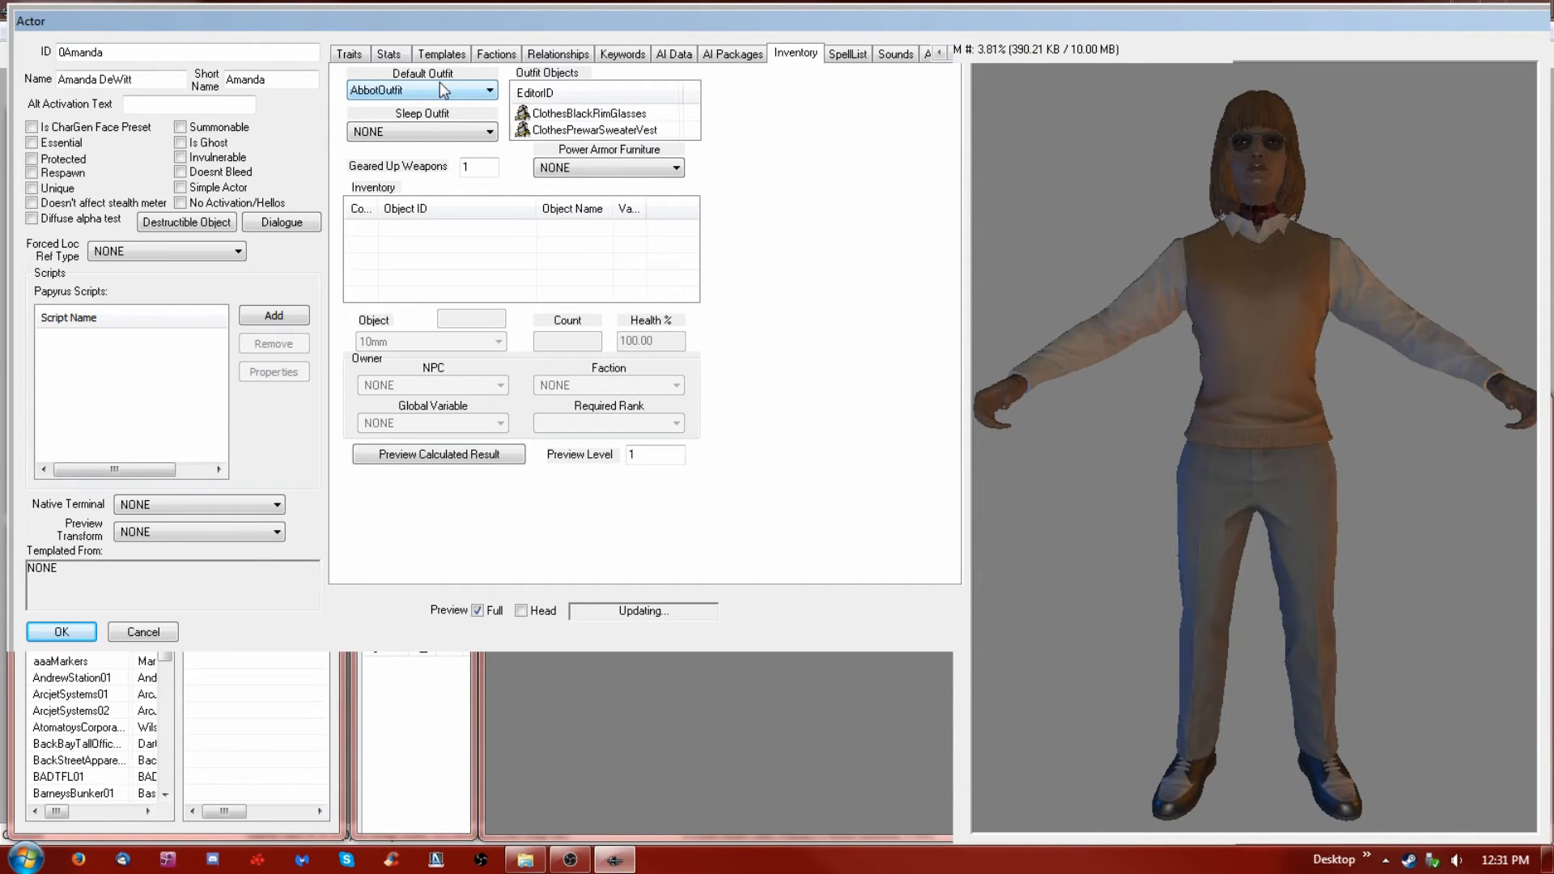
pyautogui.scroll(-3, 440, 81)
pyautogui.scroll(-3, 442, 90)
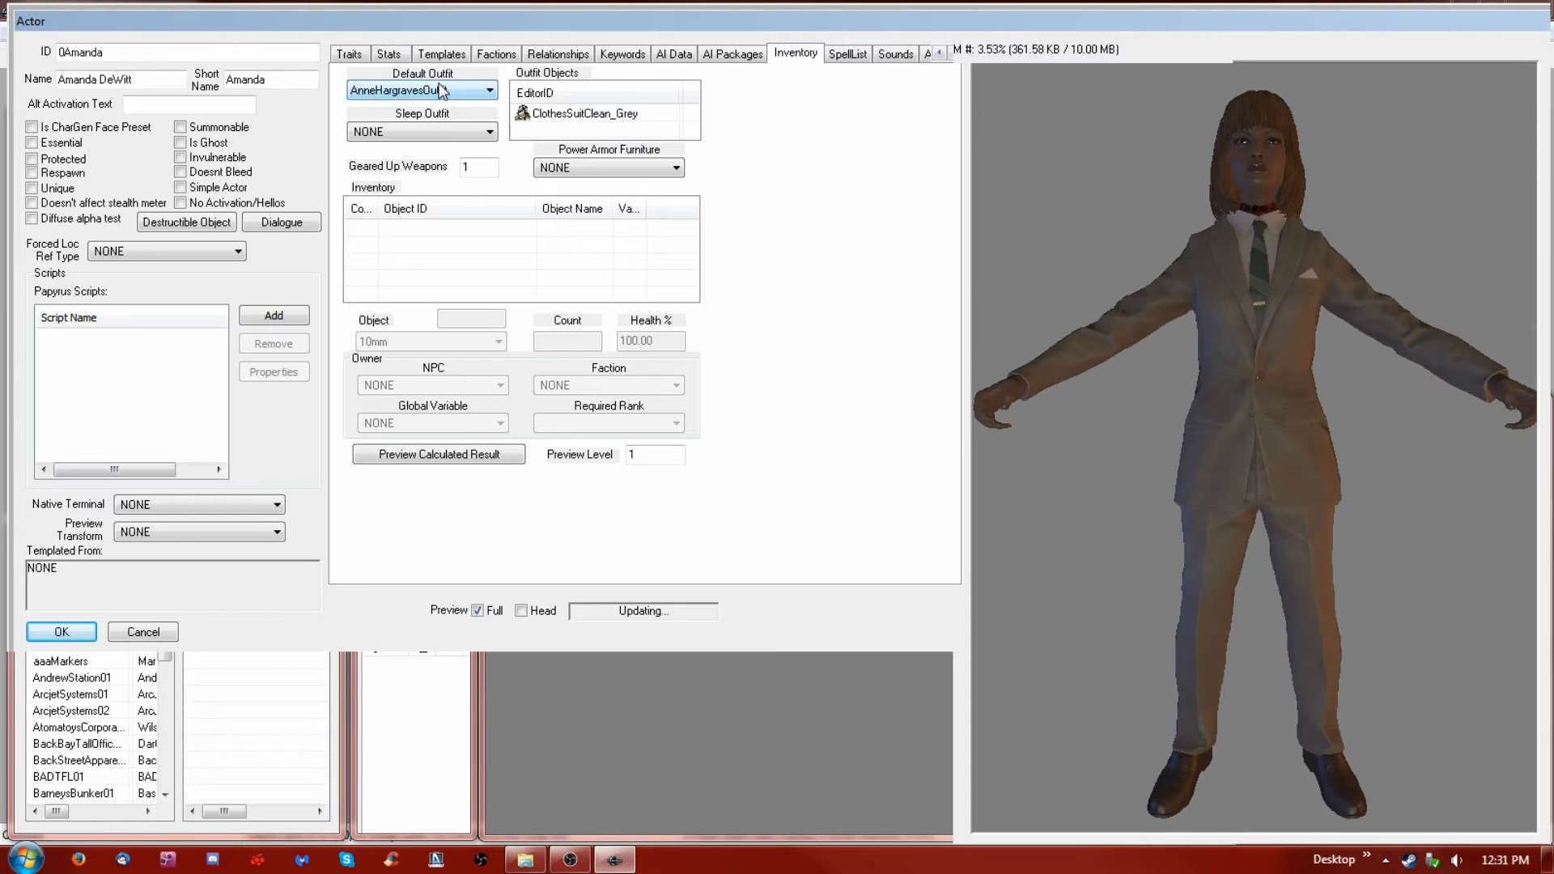
pyautogui.scroll(-2, 442, 91)
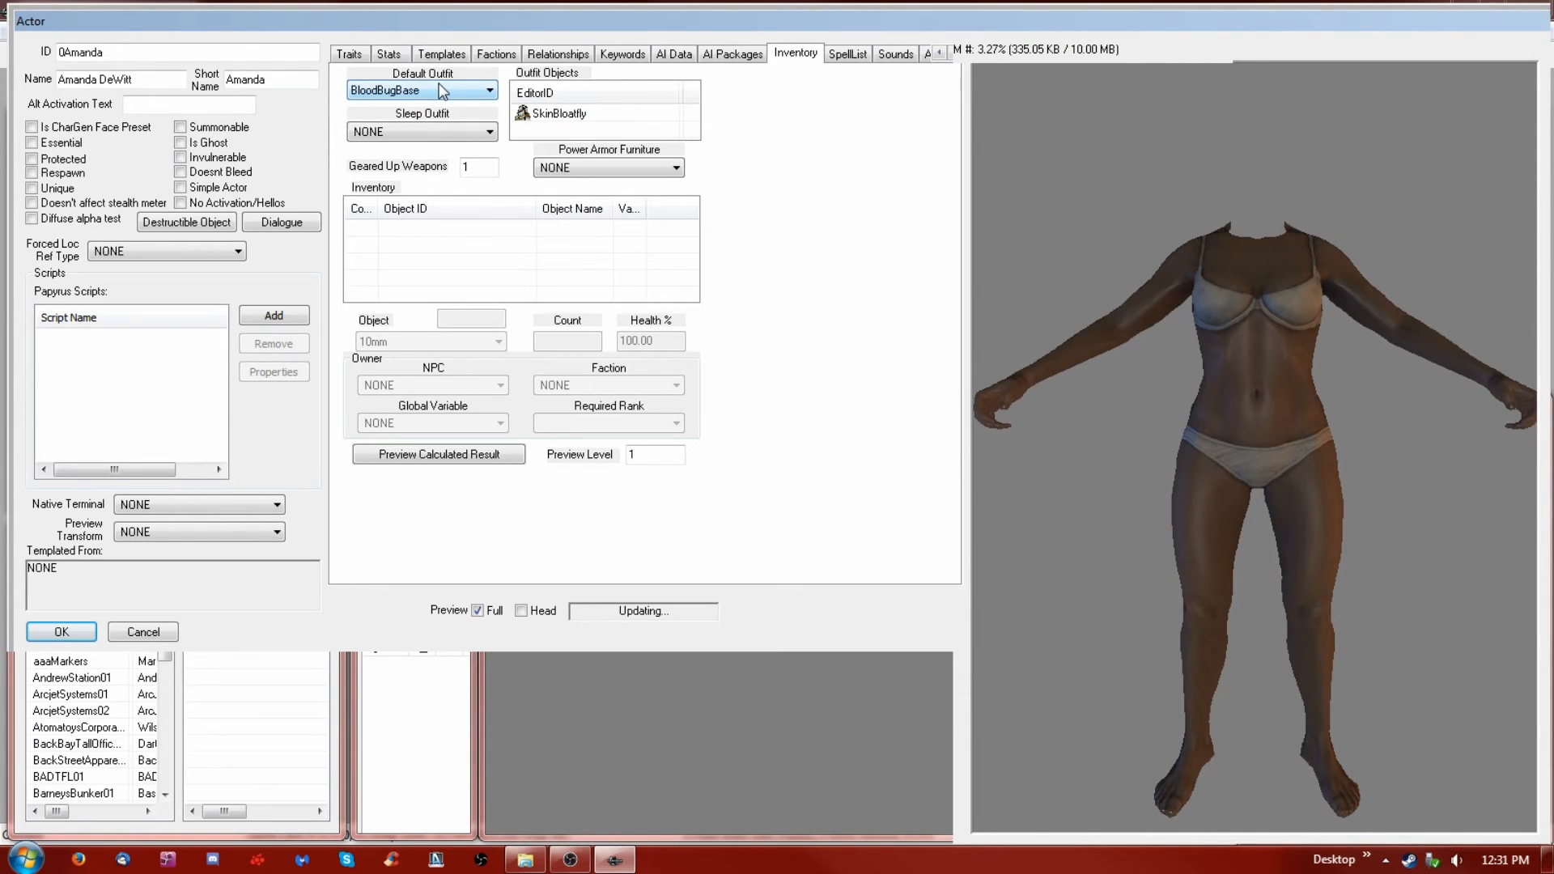
pyautogui.scroll(-1, 442, 91)
pyautogui.scroll(-4, 442, 90)
pyautogui.scroll(-1, 442, 92)
pyautogui.scroll(-2, 442, 91)
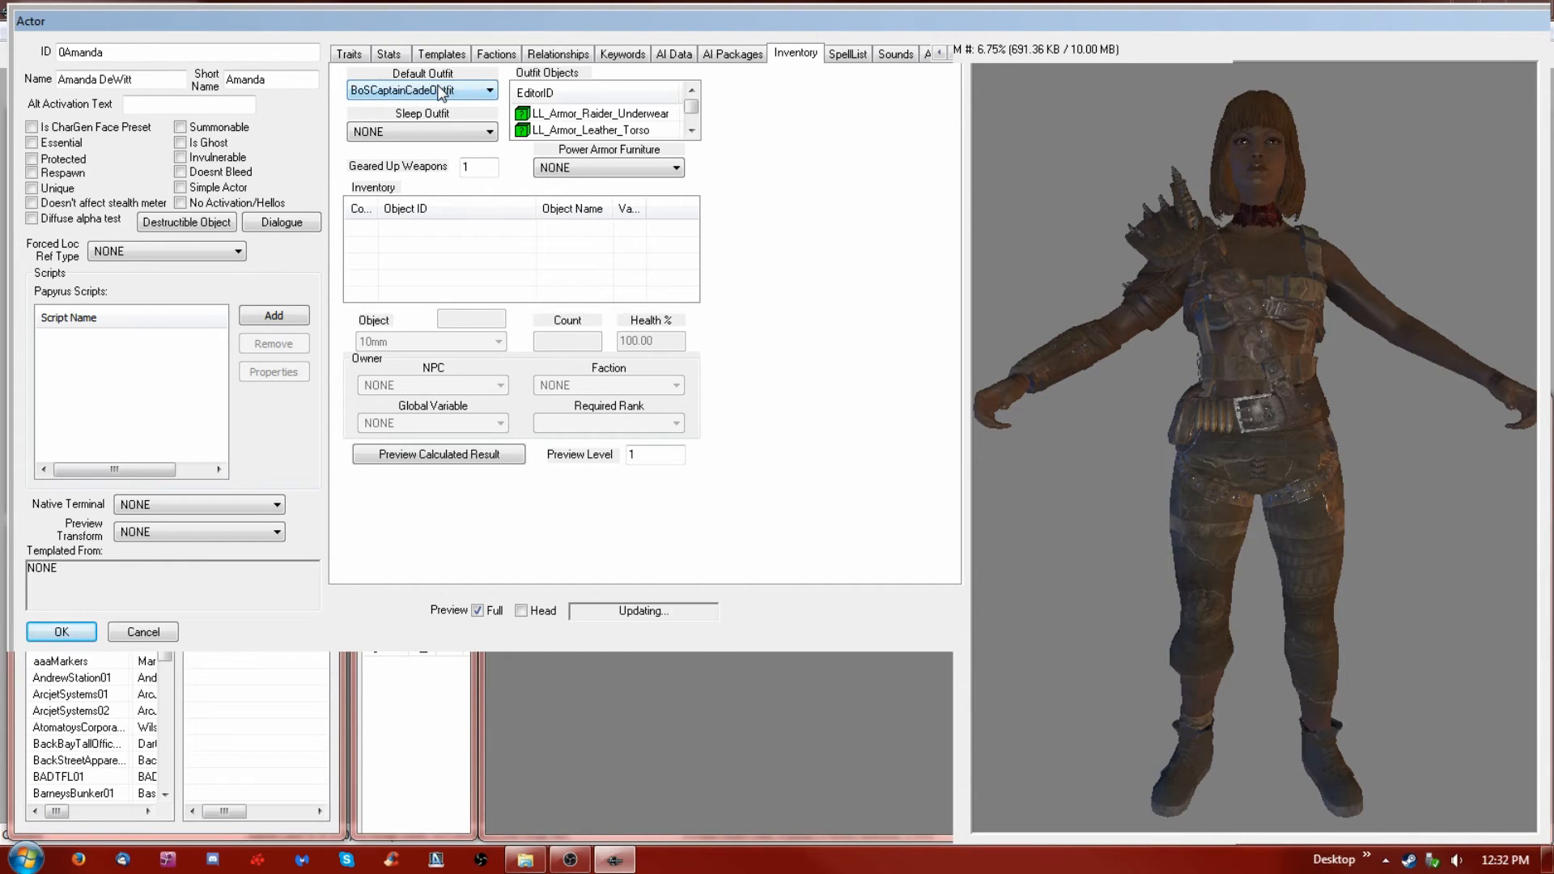
# Preview the Brotherhood of Steel default outfits on the actor, from BoSDanseOutfit through BoSScribeEngineerOutfit
pyautogui.scroll(-3, 442, 91)
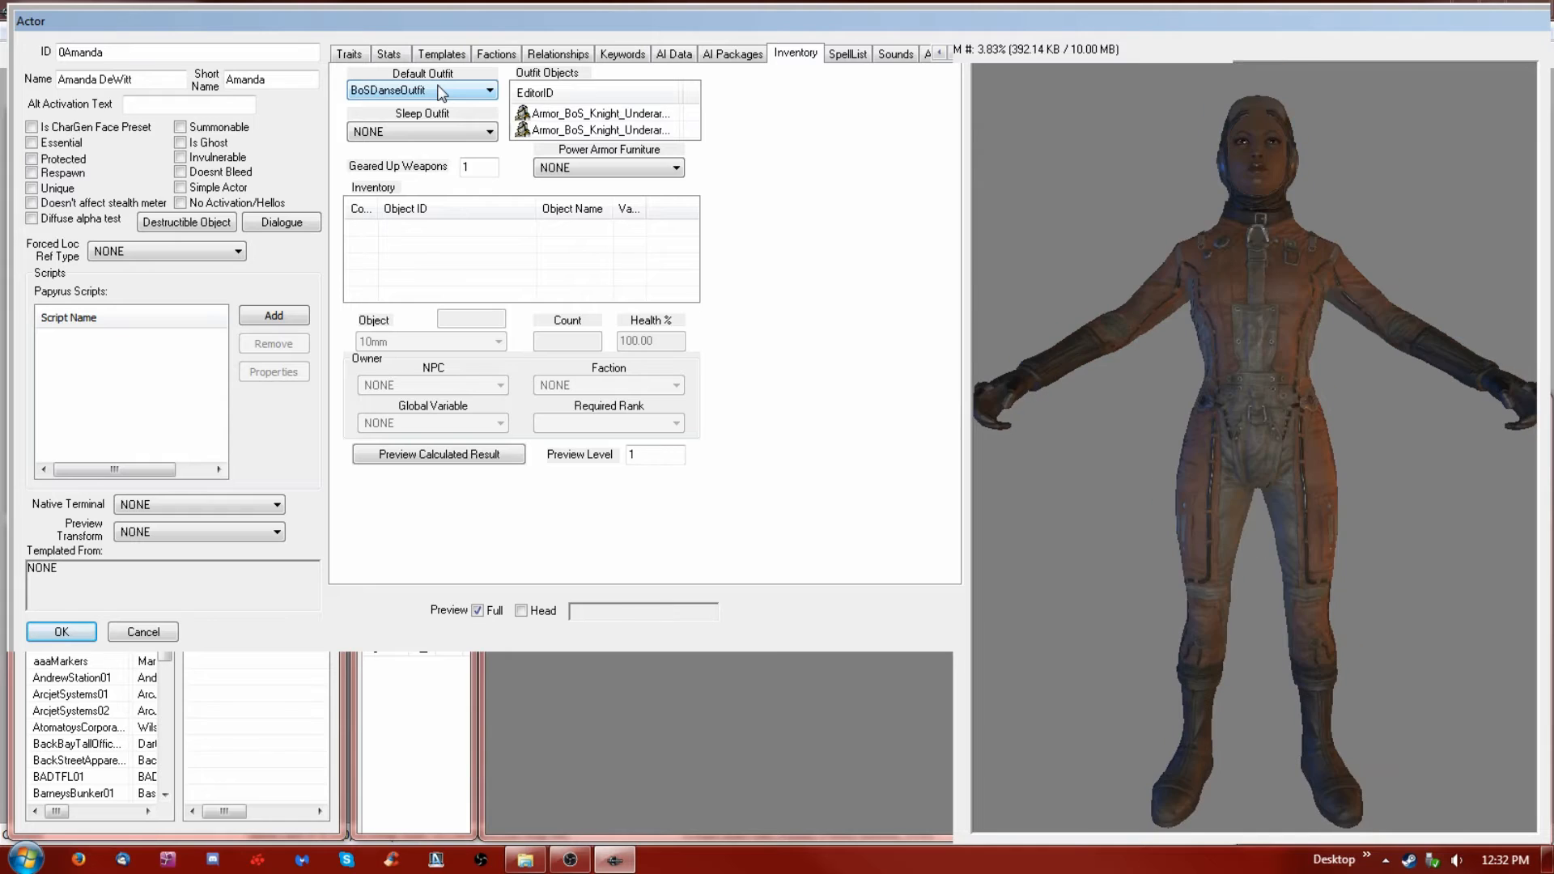
pyautogui.scroll(-2, 442, 92)
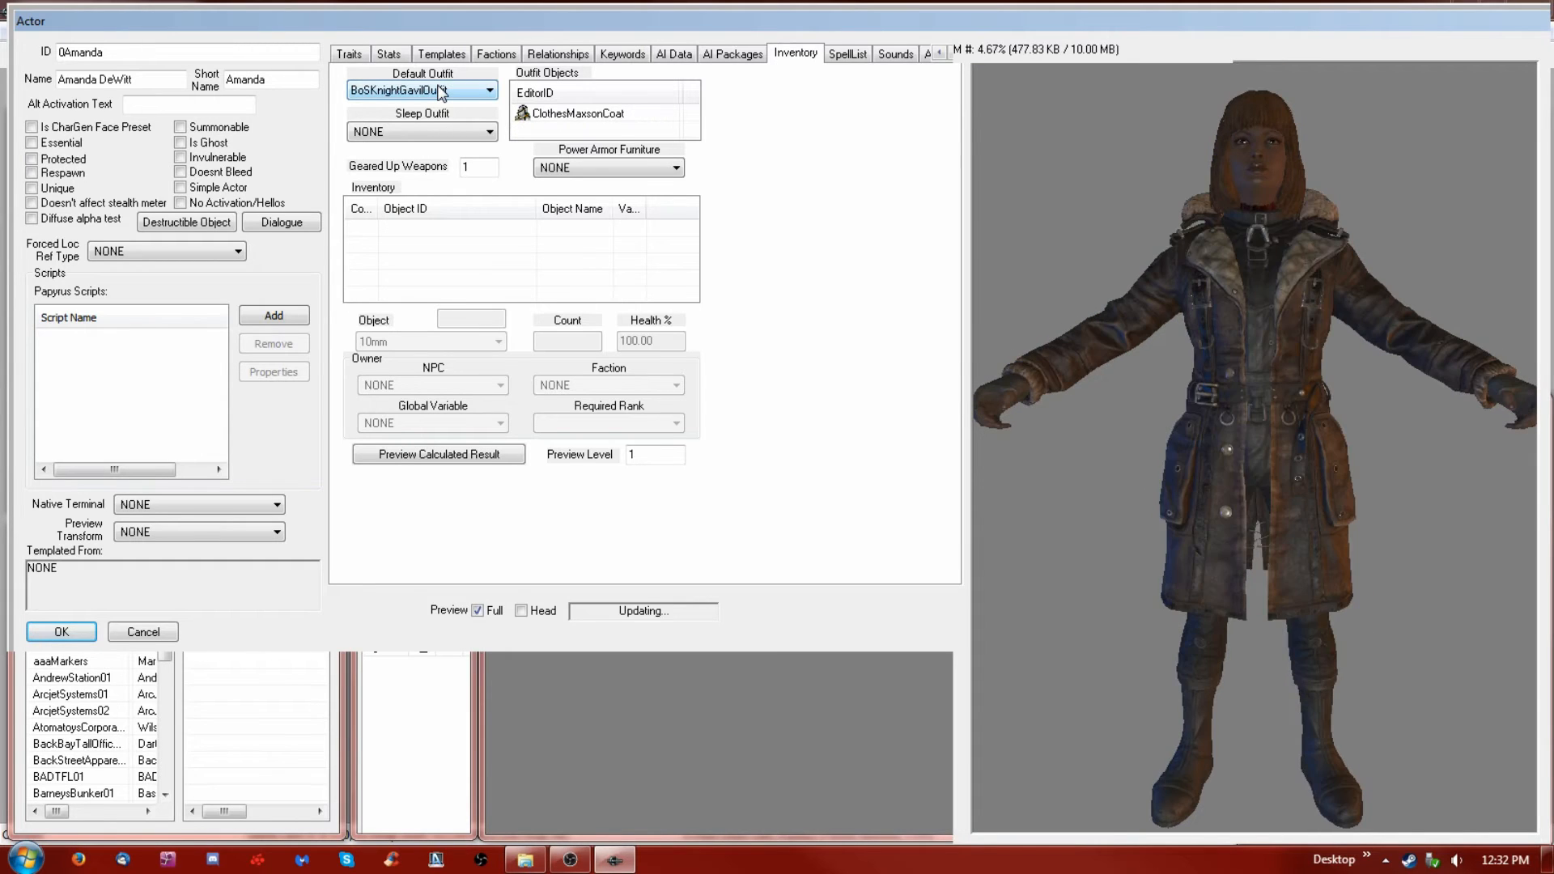
pyautogui.scroll(-1, 442, 92)
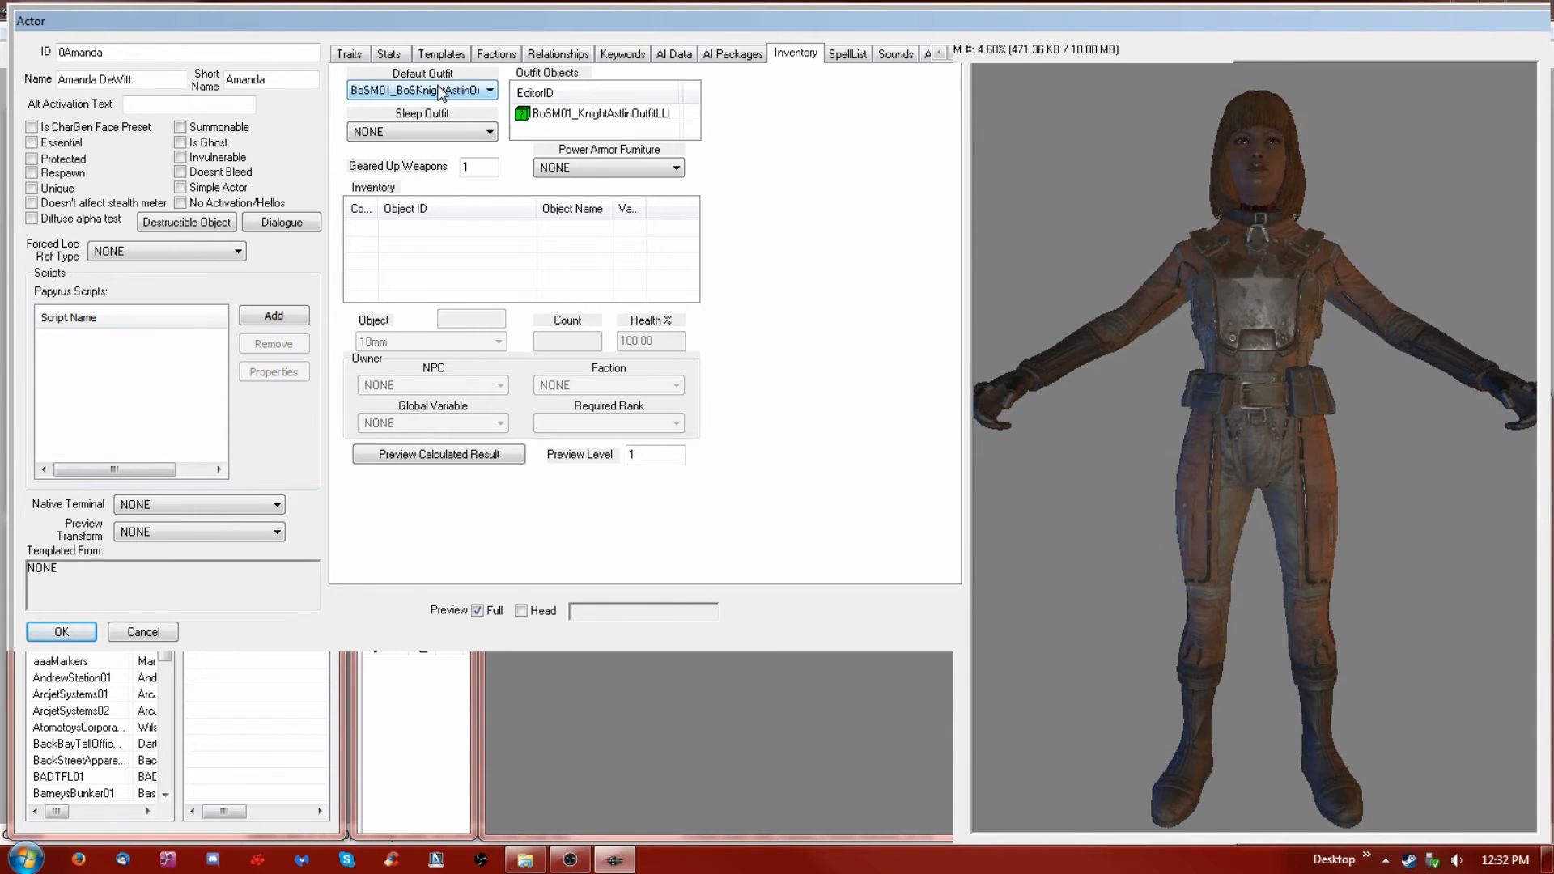
pyautogui.scroll(-2, 442, 91)
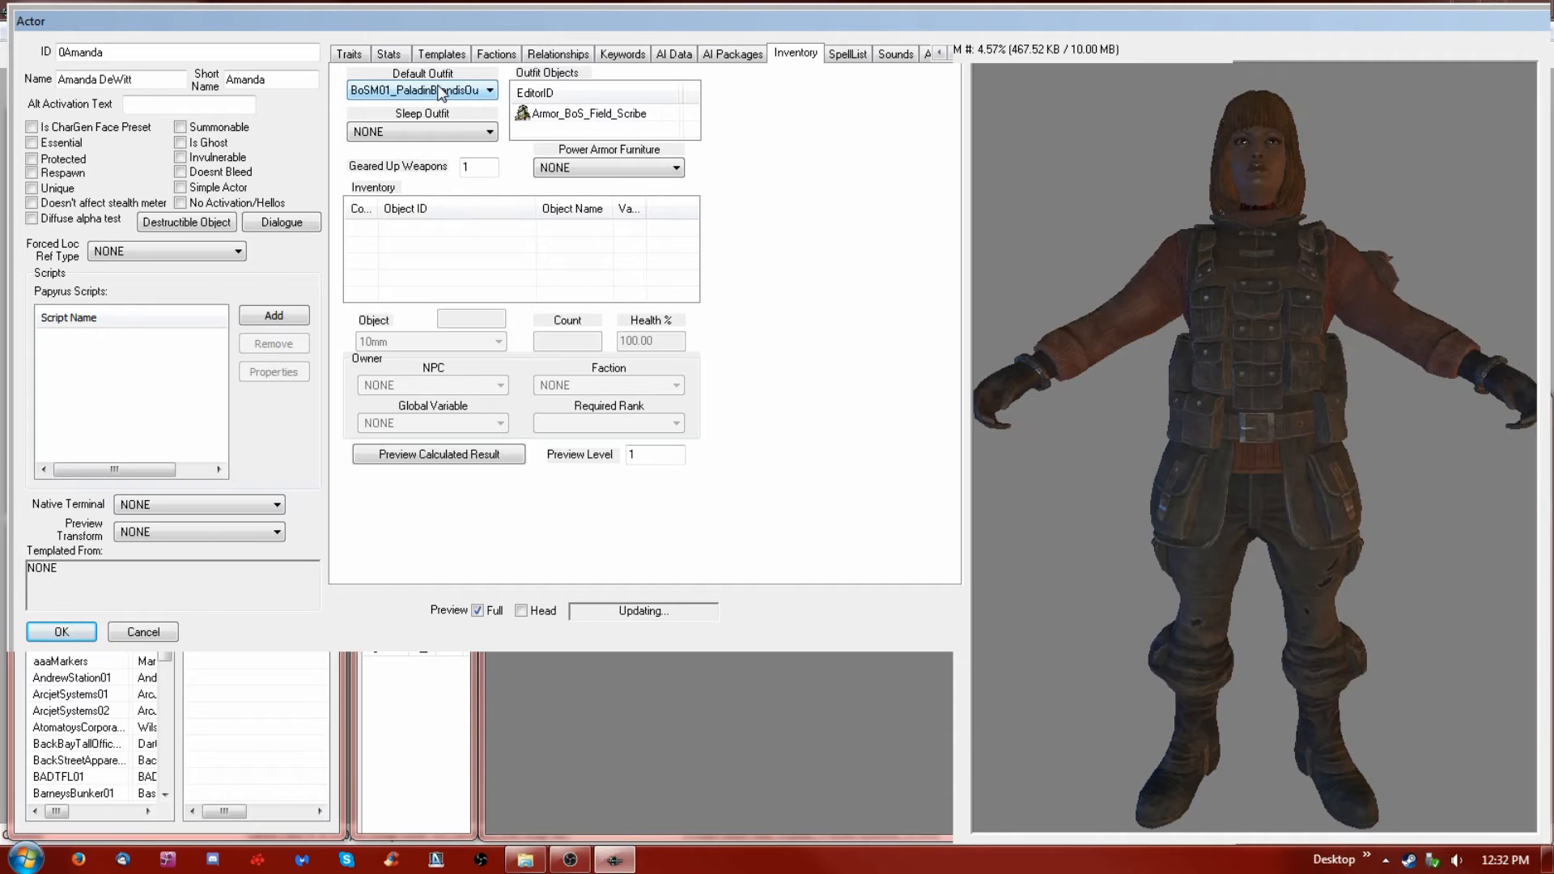
pyautogui.scroll(-1, 442, 92)
pyautogui.scroll(-1, 442, 92)
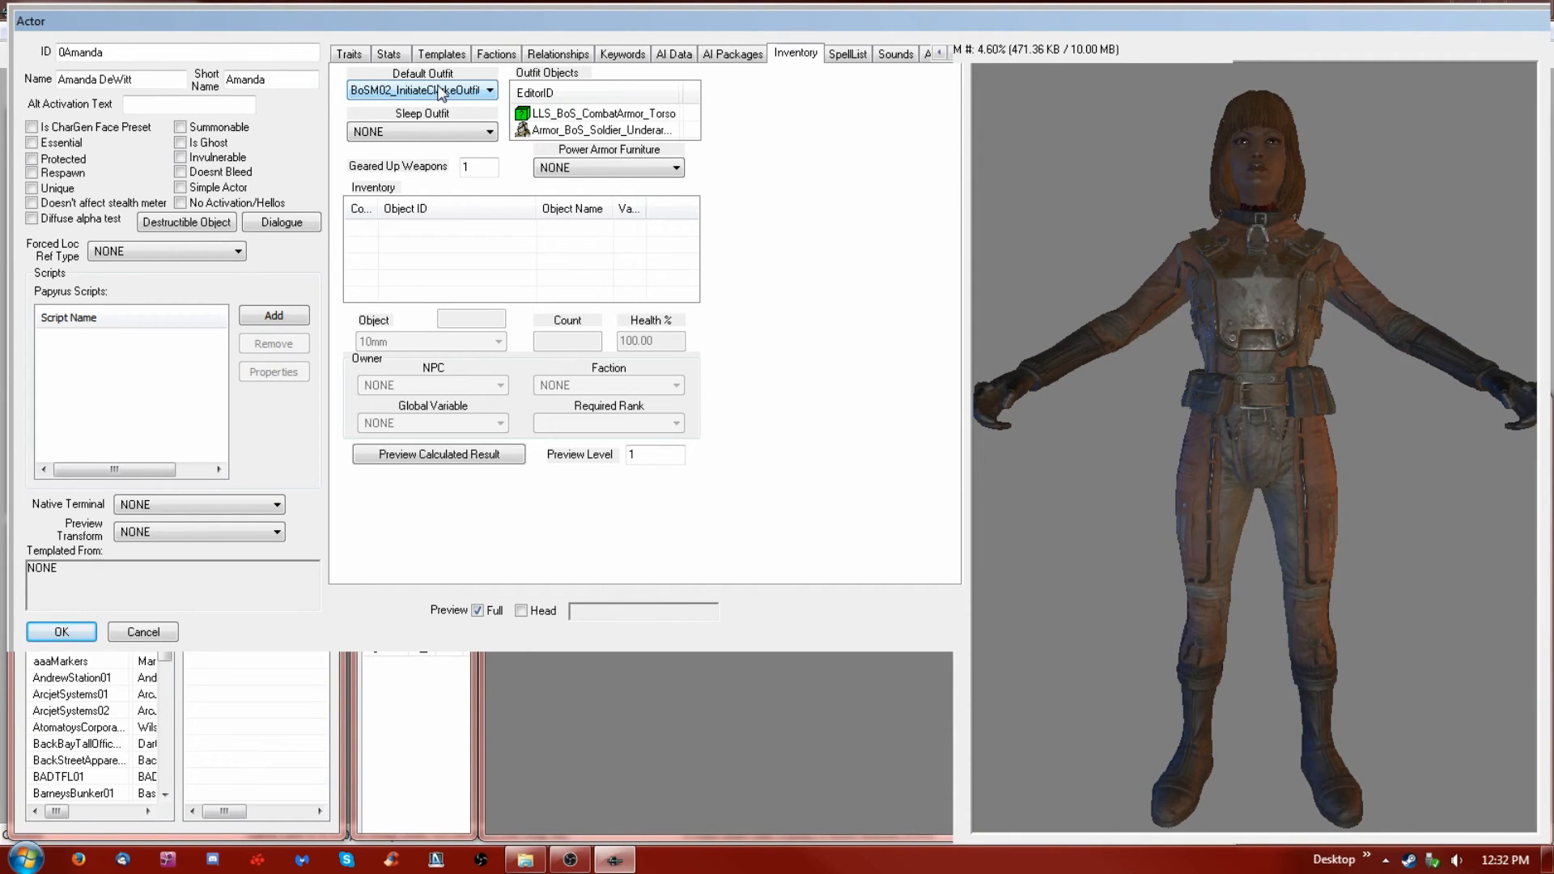
pyautogui.scroll(-3, 442, 91)
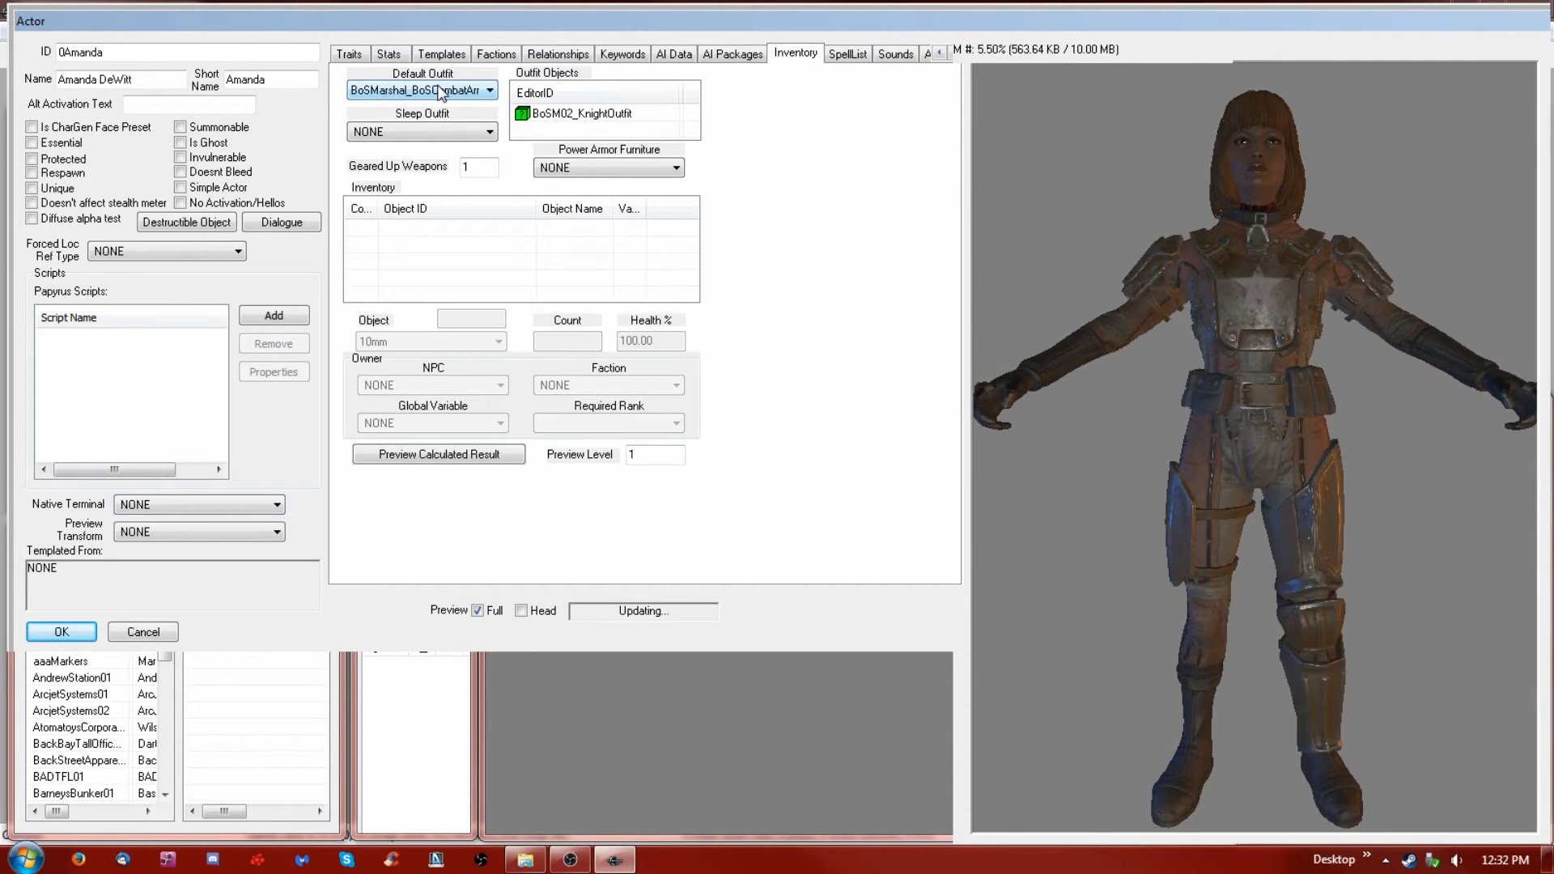
pyautogui.scroll(-1, 435, 93)
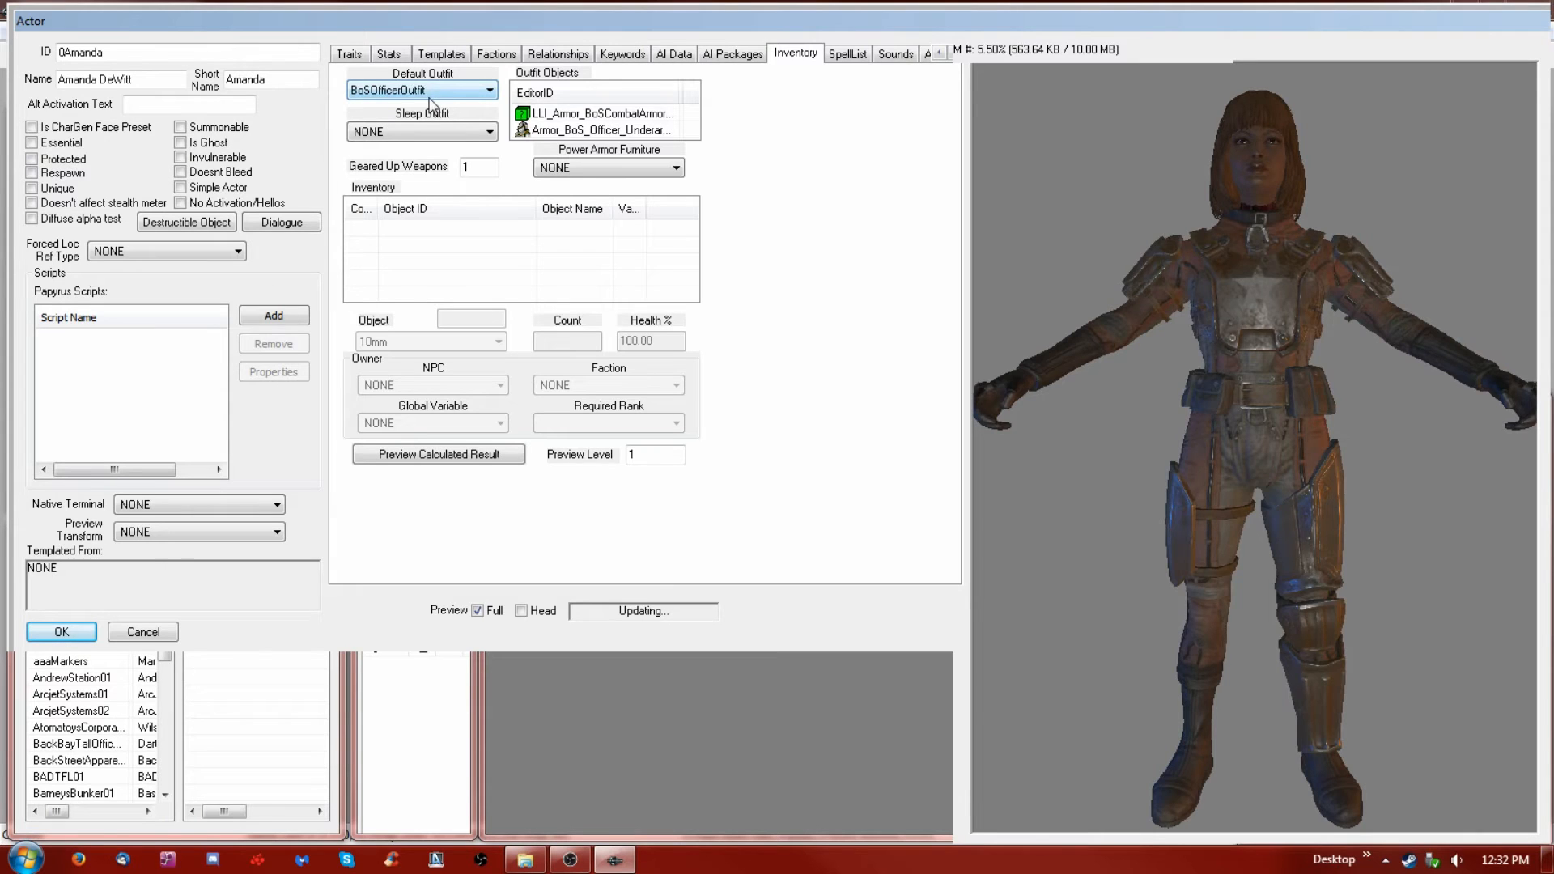
pyautogui.scroll(-1, 432, 93)
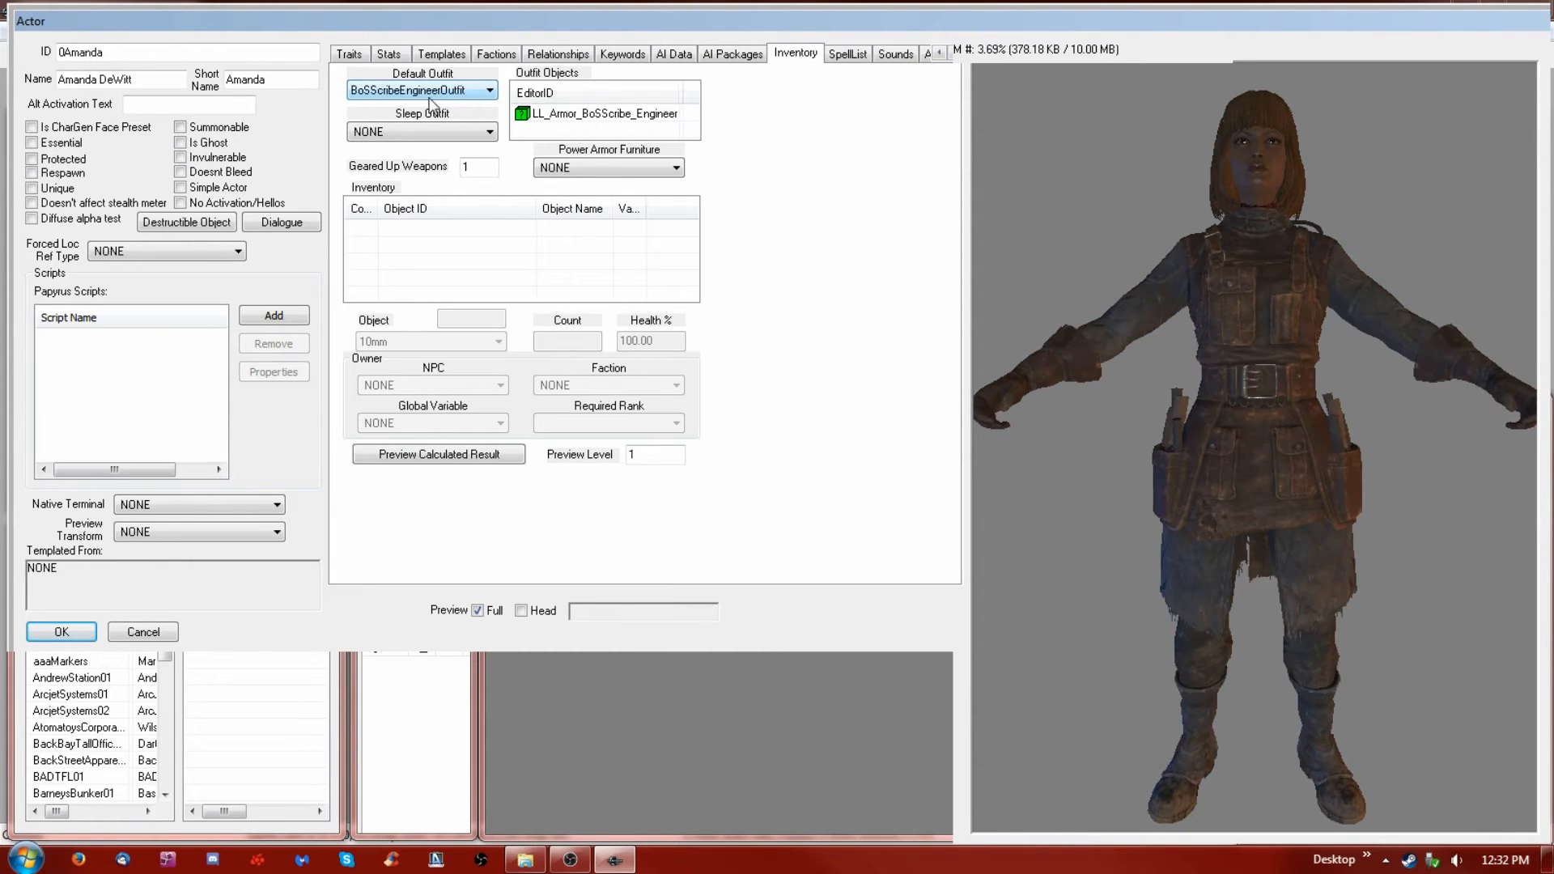
# Continue trying default outfits on the actor from BoSScribeEngineerOutfit through CarolPeabodyOutfit
pyautogui.scroll(1, 429, 99)
pyautogui.scroll(-1, 429, 99)
pyautogui.scroll(-3, 430, 96)
pyautogui.scroll(-3, 430, 95)
pyautogui.scroll(-1, 430, 95)
pyautogui.scroll(-2, 430, 95)
pyautogui.scroll(-2, 430, 96)
pyautogui.scroll(-3, 432, 97)
pyautogui.scroll(-4, 432, 97)
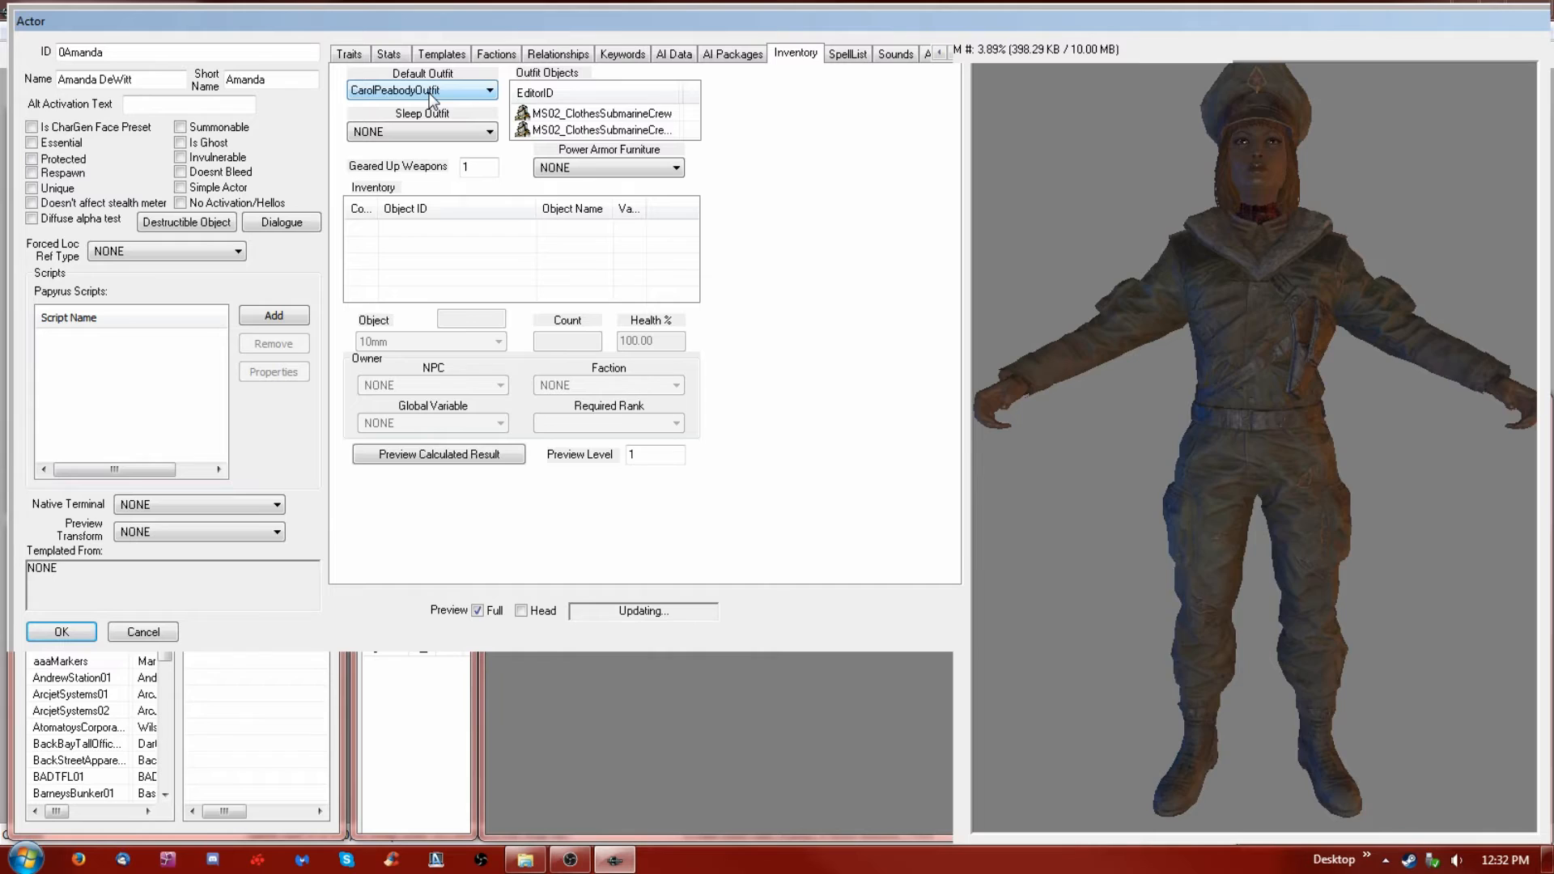
# Preview the child outfits and ClairHutchinsOutfit as the default outfit, continuing through ColetteOutfit
pyautogui.scroll(-3, 432, 97)
pyautogui.scroll(-1, 432, 97)
pyautogui.scroll(-1, 431, 95)
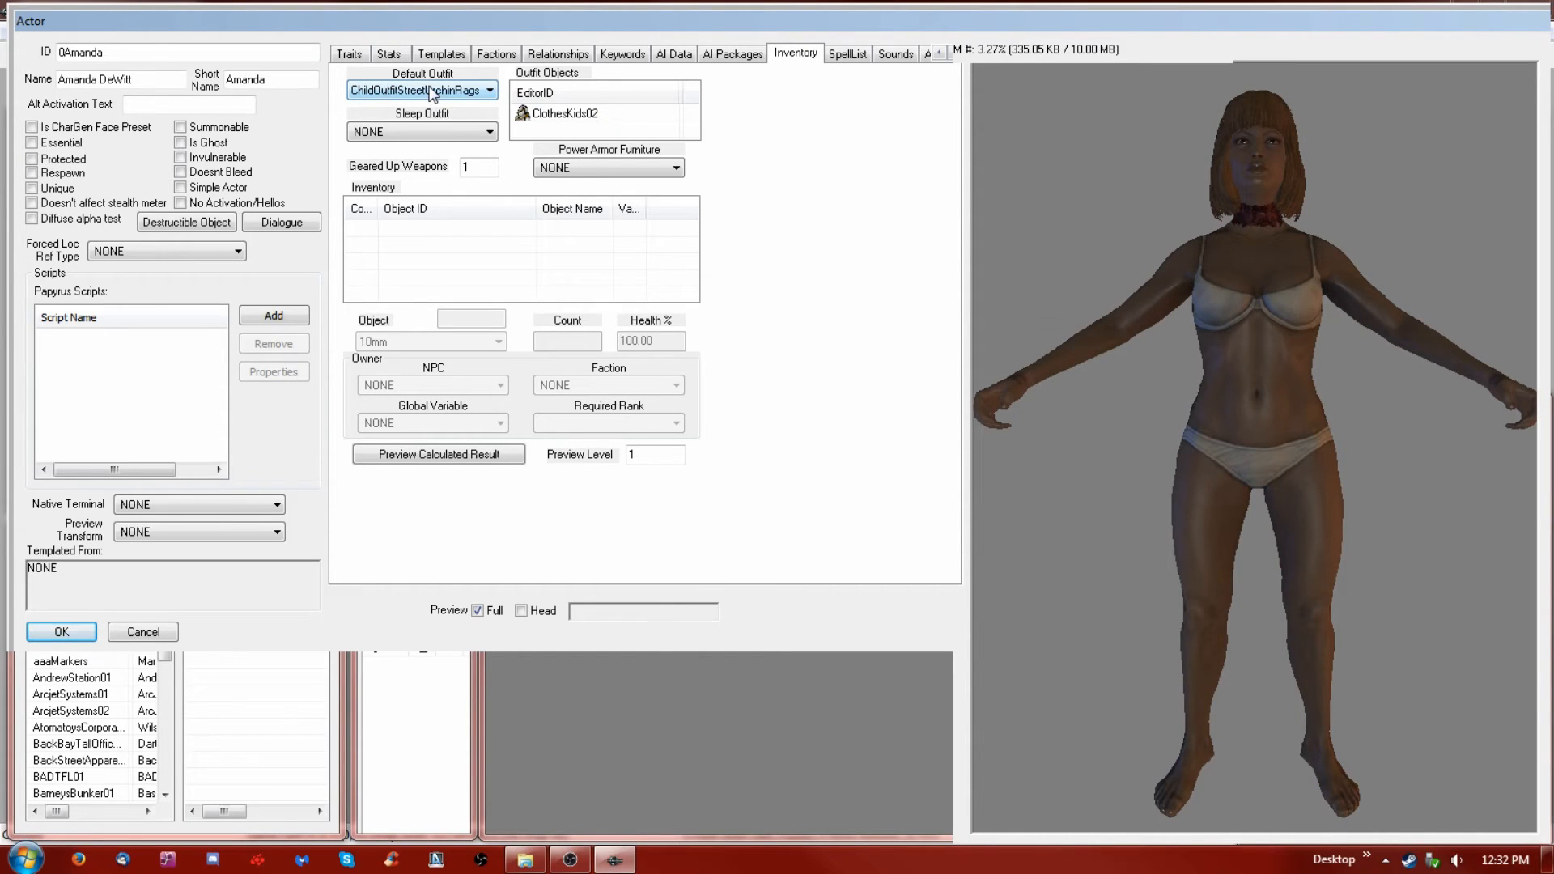
pyautogui.scroll(-1, 431, 98)
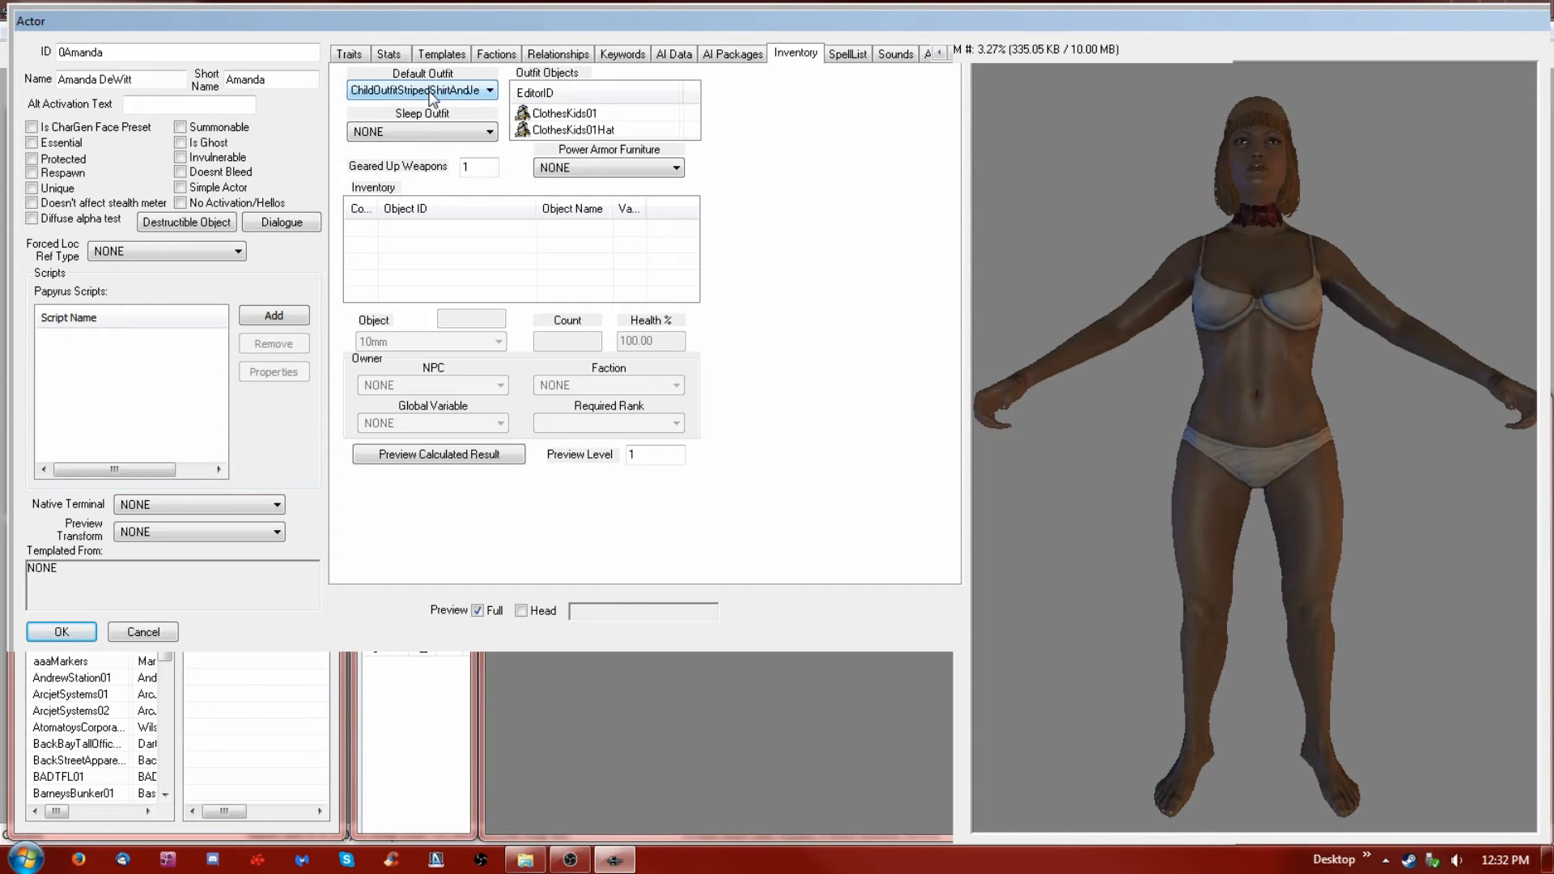
pyautogui.scroll(-1, 431, 97)
pyautogui.scroll(-1, 431, 97)
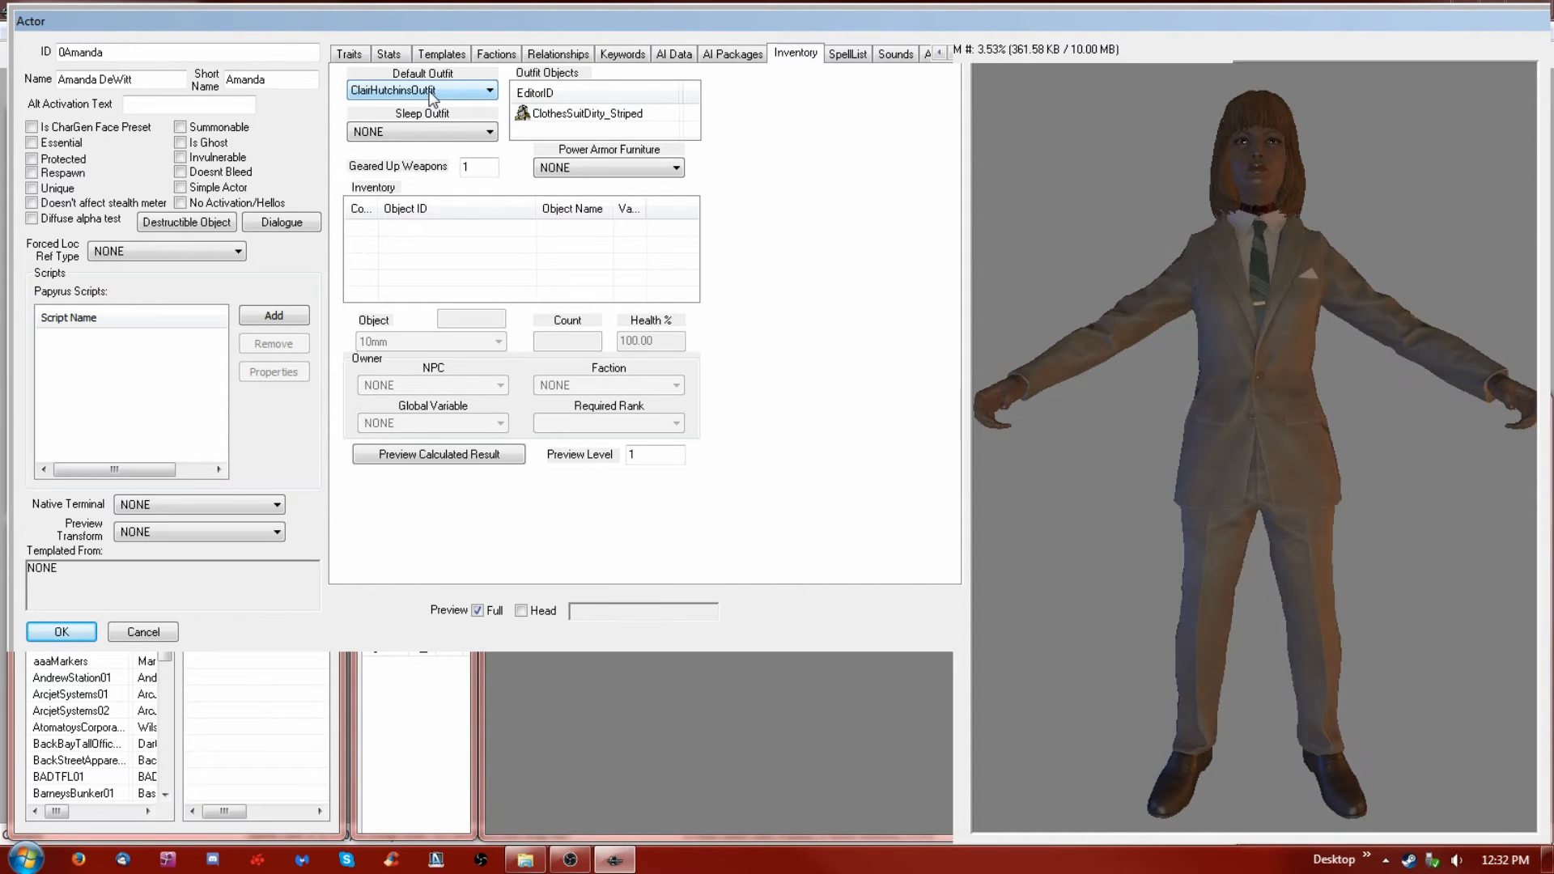
pyautogui.scroll(-1, 431, 97)
pyautogui.scroll(-1, 431, 97)
pyautogui.scroll(-1, 432, 97)
pyautogui.scroll(2, 431, 97)
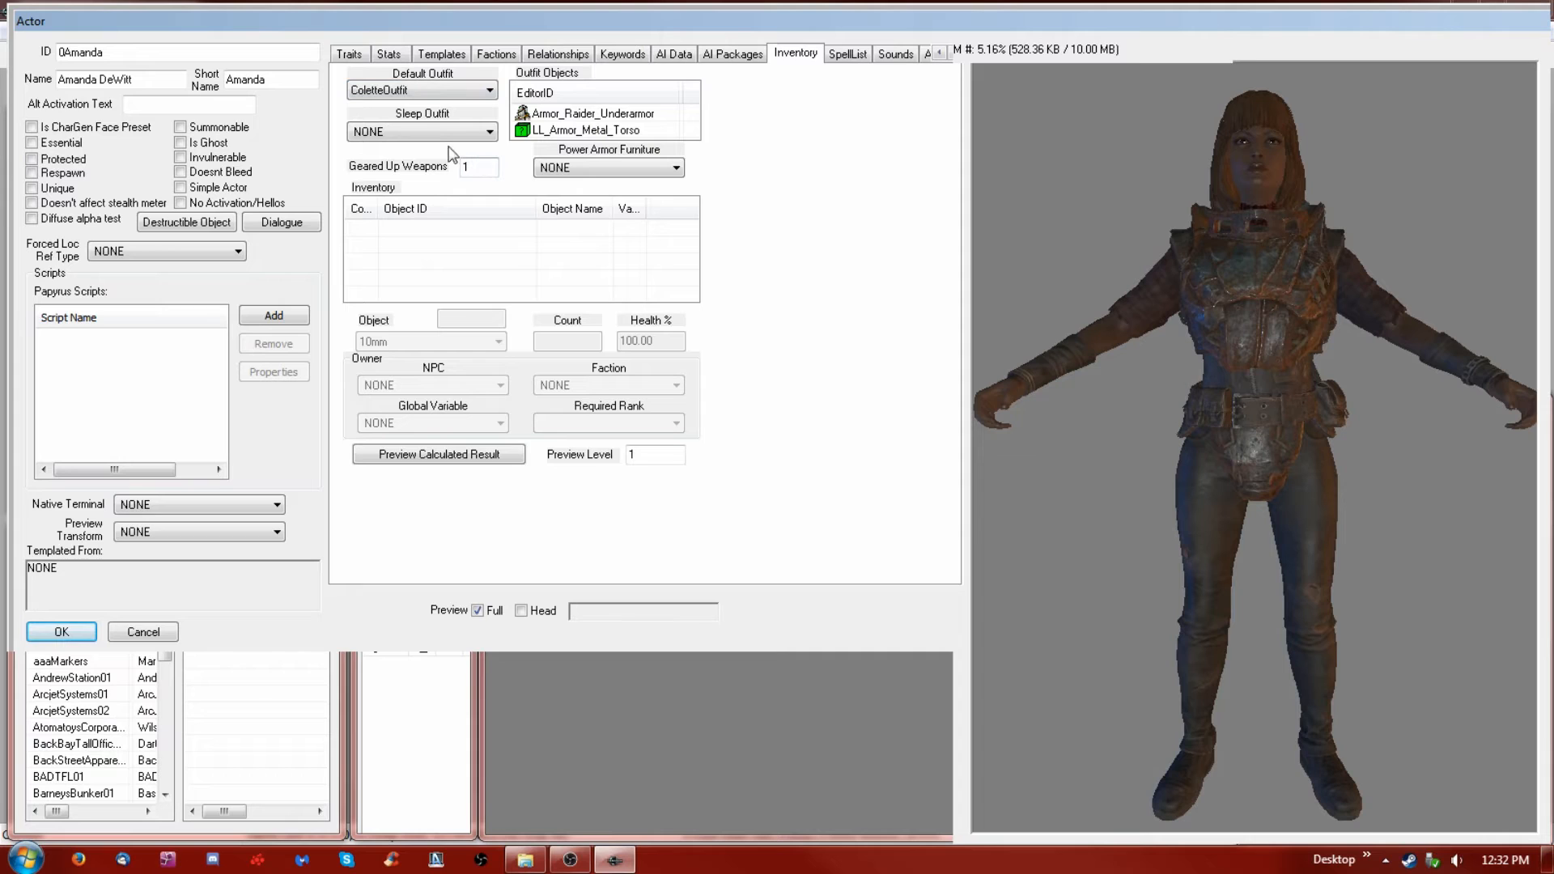
# Preview the default outfits from CompanionCaitOutfit through DeaconDisguiseFlannel on the actor
pyautogui.scroll(-1, 432, 94)
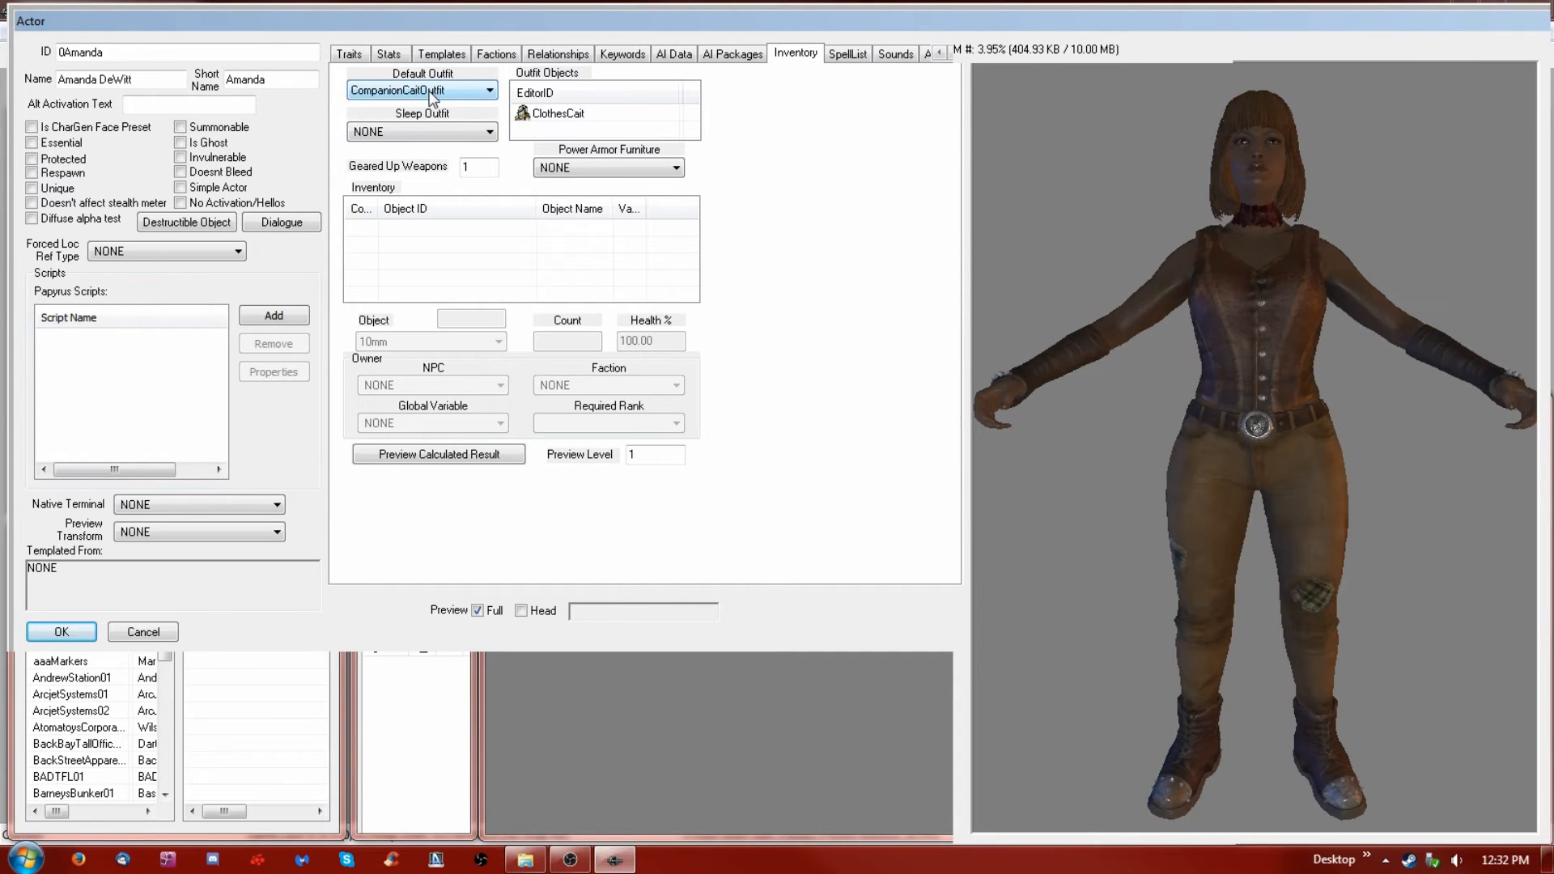
pyautogui.scroll(-1, 432, 97)
pyautogui.scroll(-1, 431, 95)
pyautogui.scroll(-1, 432, 96)
pyautogui.scroll(-1, 431, 95)
pyautogui.scroll(-1, 431, 96)
pyautogui.scroll(-1, 431, 96)
pyautogui.scroll(-1, 432, 96)
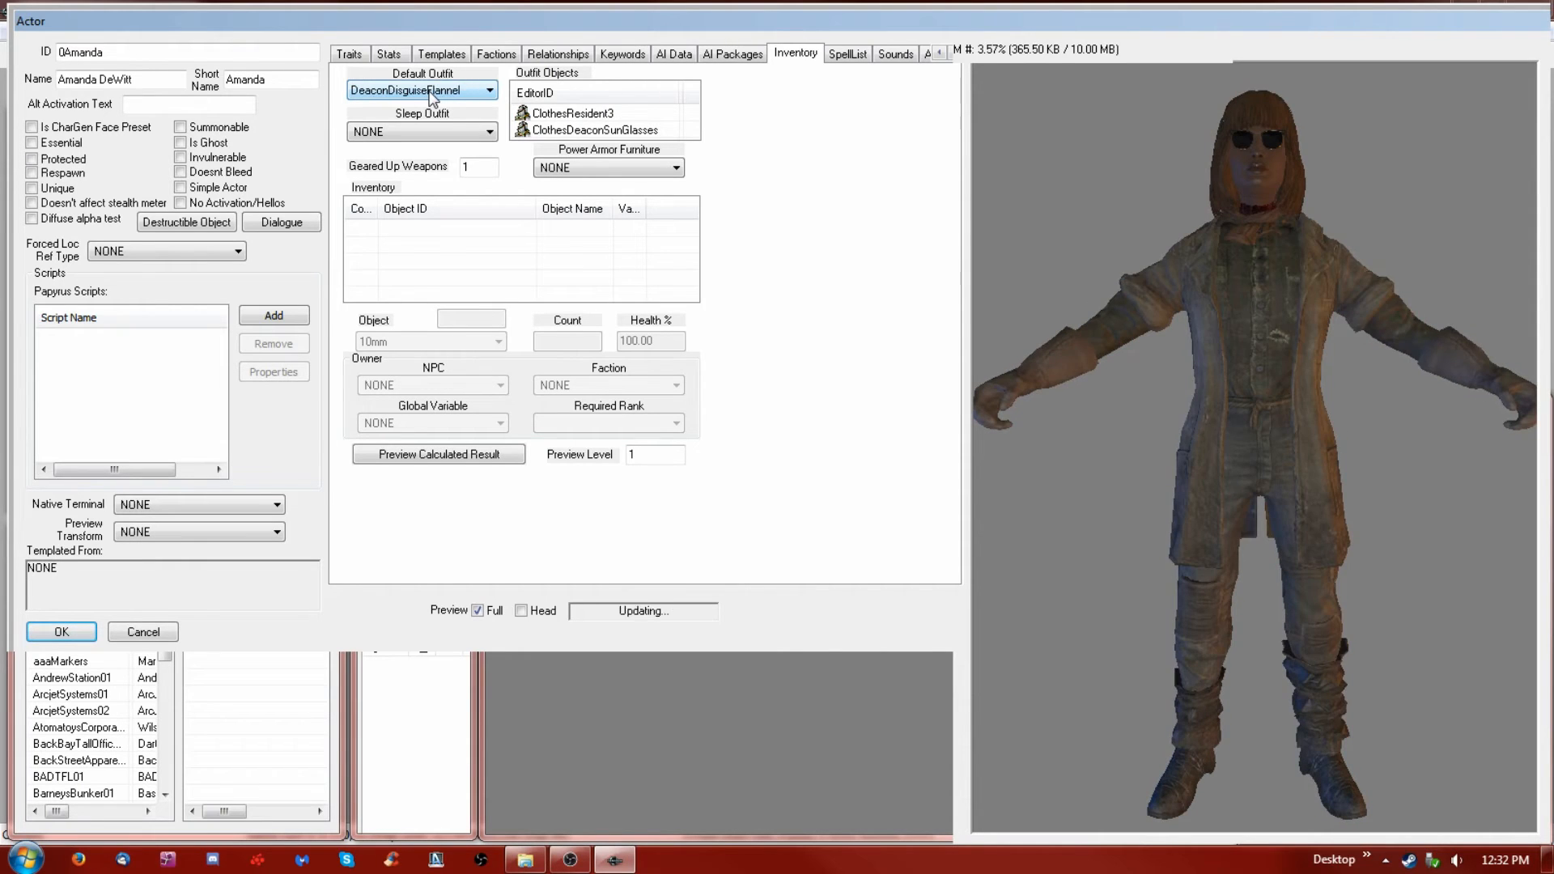
# Preview the Deacon default outfits on the actor, from DeaconDisguiseMechanic through DeaconDisguiseTriggerman to DeaconNormalOutfit
pyautogui.scroll(-1, 431, 95)
pyautogui.scroll(-1, 432, 96)
pyautogui.scroll(-1, 431, 96)
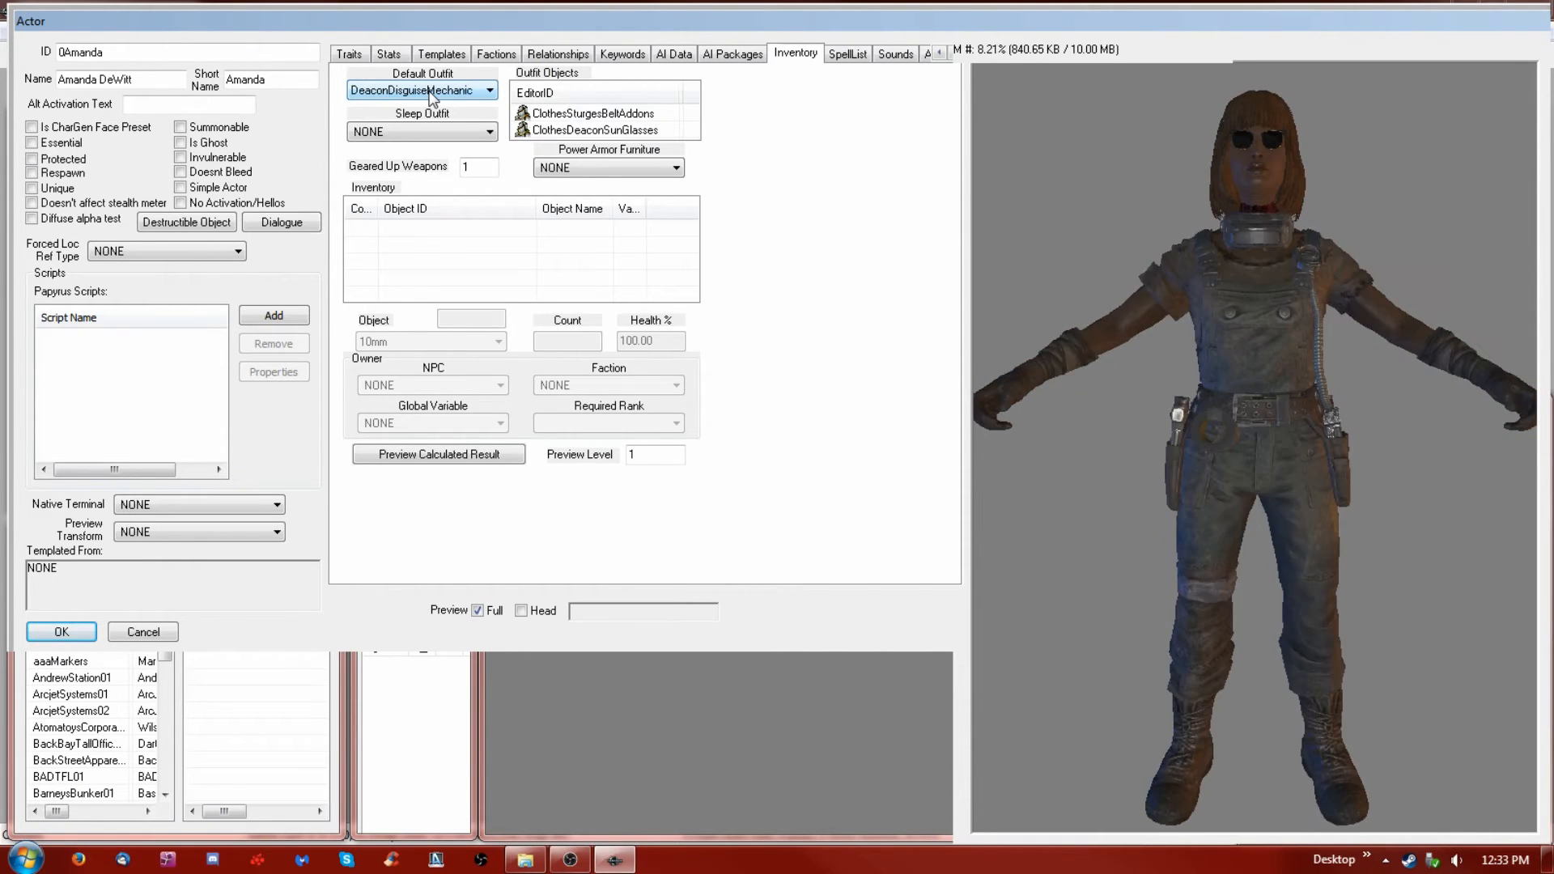
pyautogui.scroll(-1, 432, 95)
pyautogui.scroll(-1, 431, 95)
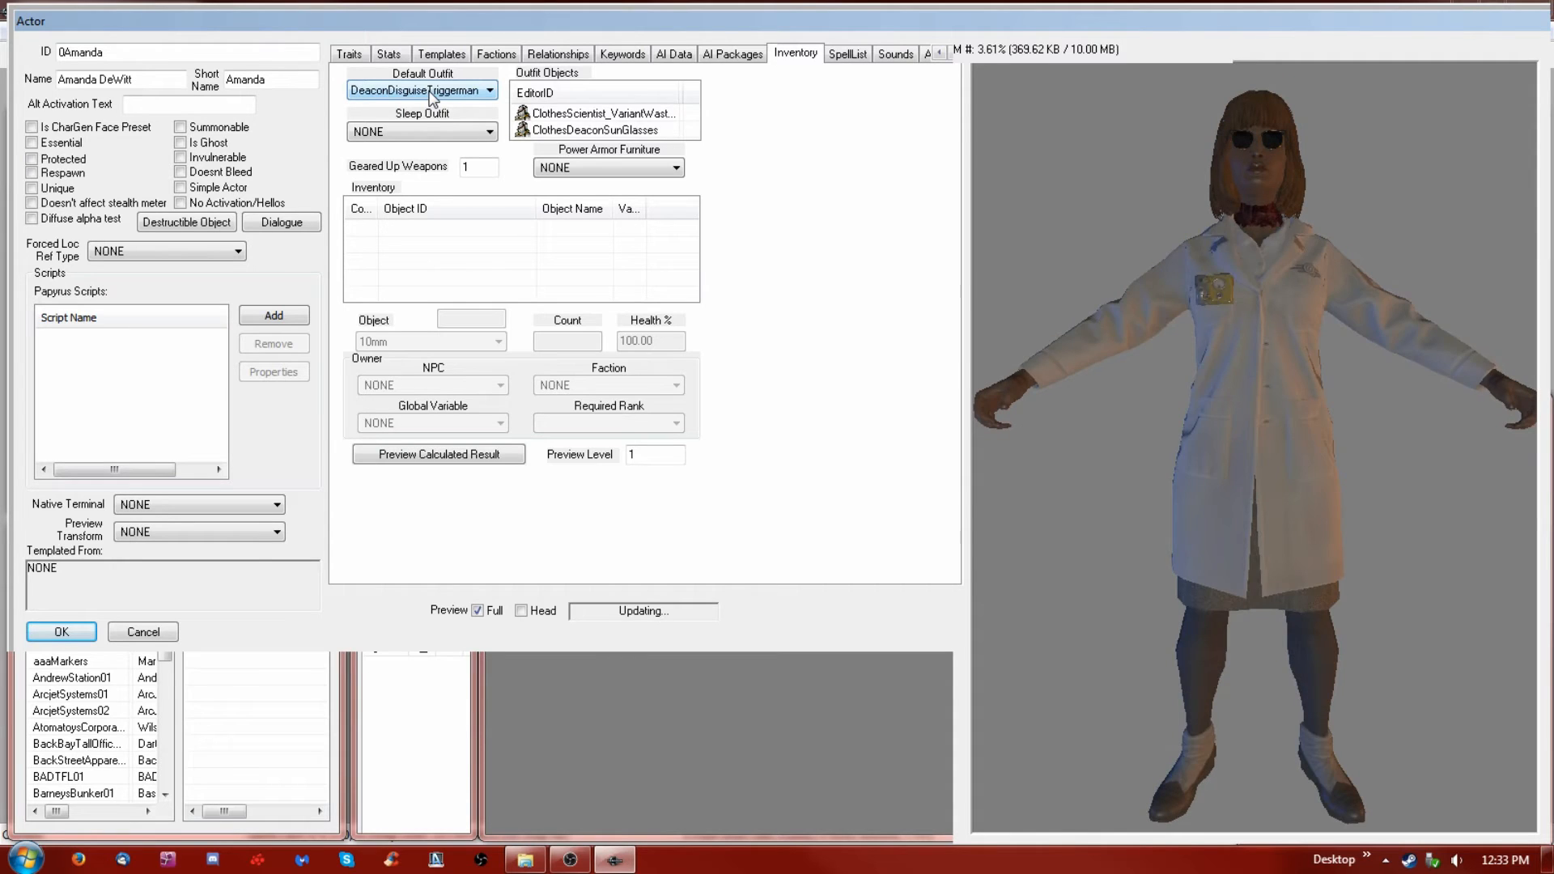
pyautogui.scroll(-1, 431, 95)
pyautogui.scroll(-1, 431, 96)
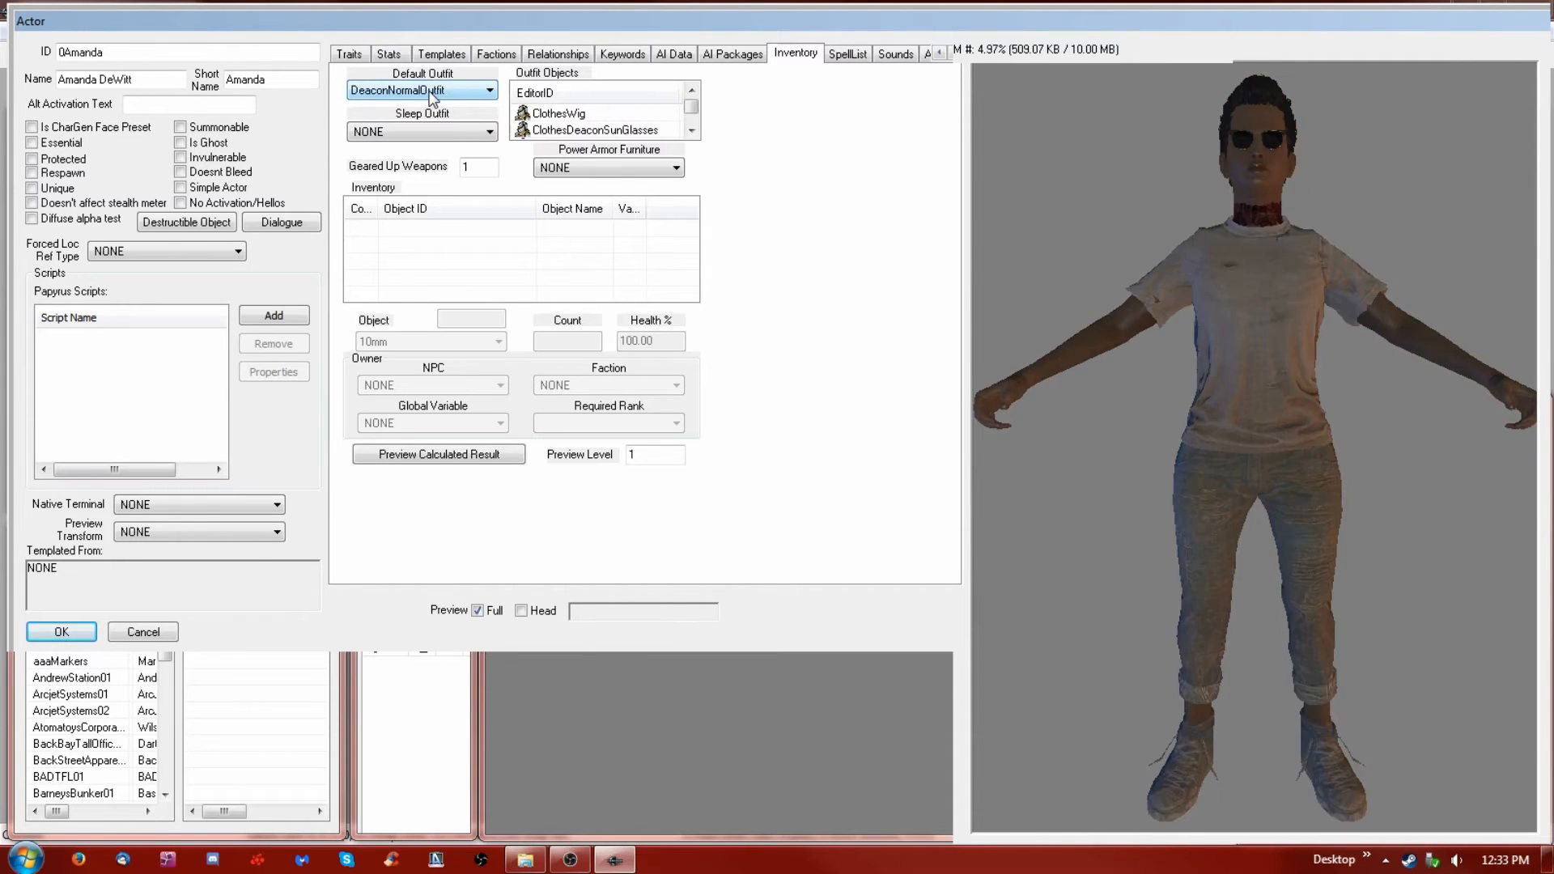
# Try DesdemonaOutfit, the Diamond City Minutemen outfit and the DN015 feral ghoul director outfit as the actor's default outfit
pyautogui.scroll(-1, 431, 96)
pyautogui.scroll(-1, 431, 96)
pyautogui.scroll(-3, 431, 96)
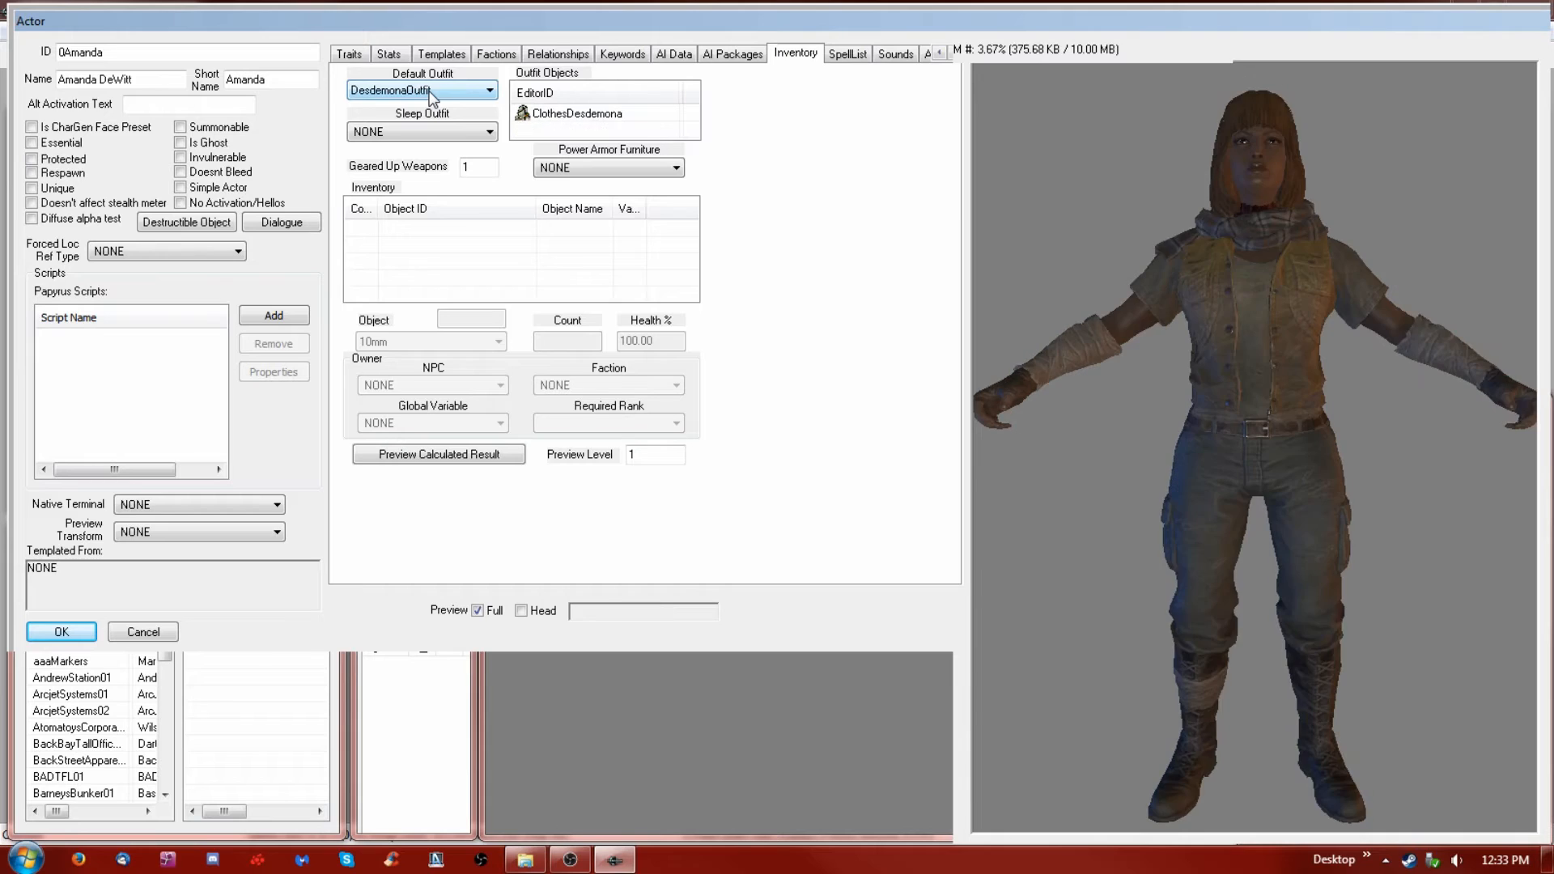
pyautogui.scroll(1, 432, 96)
pyautogui.scroll(-3, 435, 97)
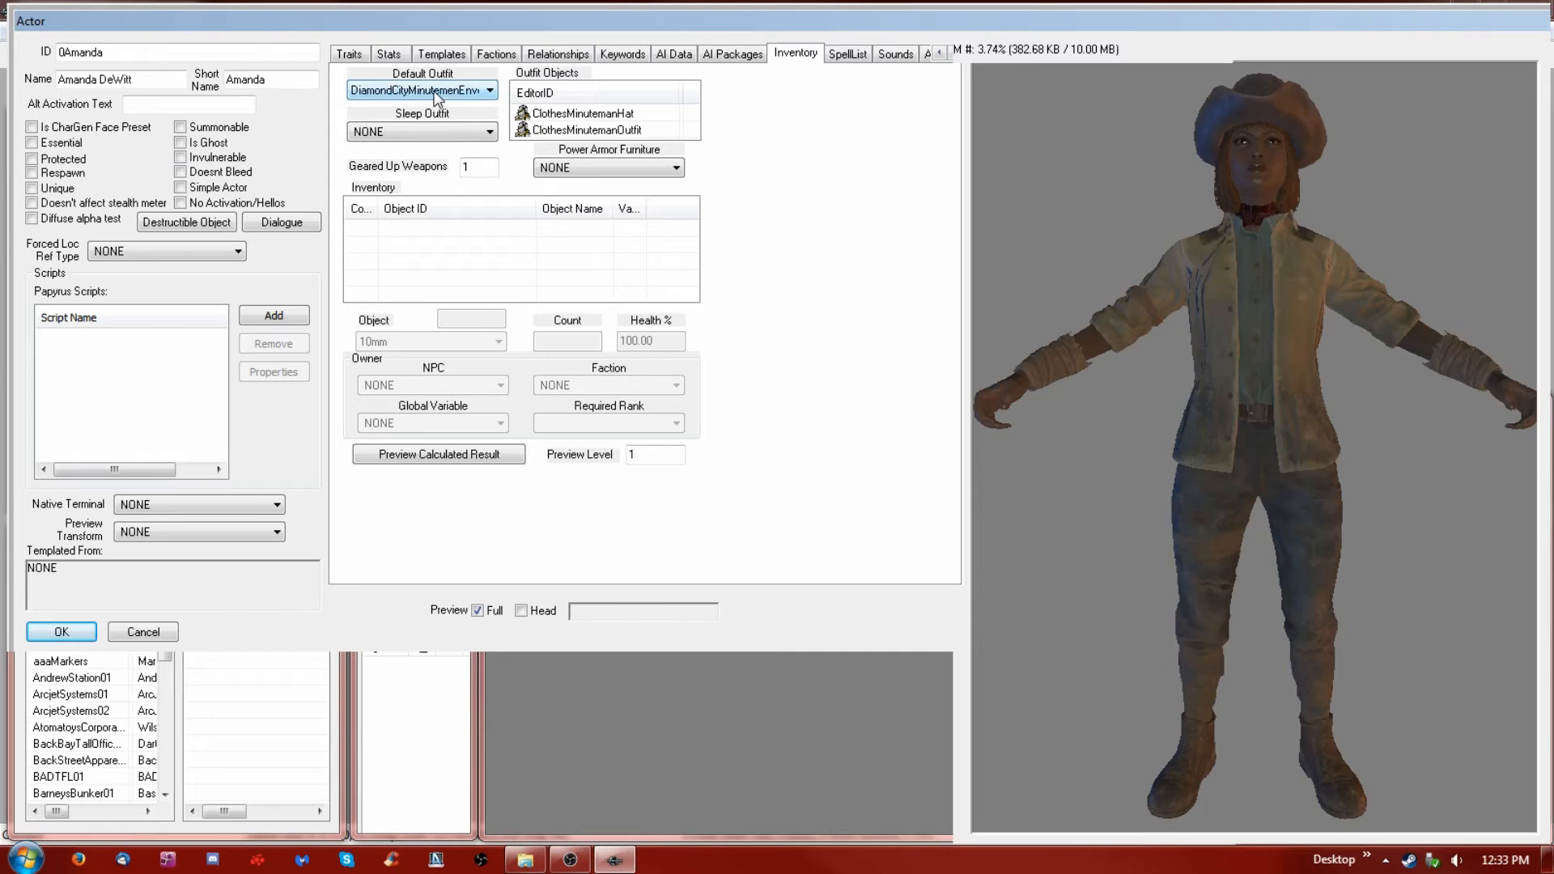
pyautogui.scroll(-3, 435, 97)
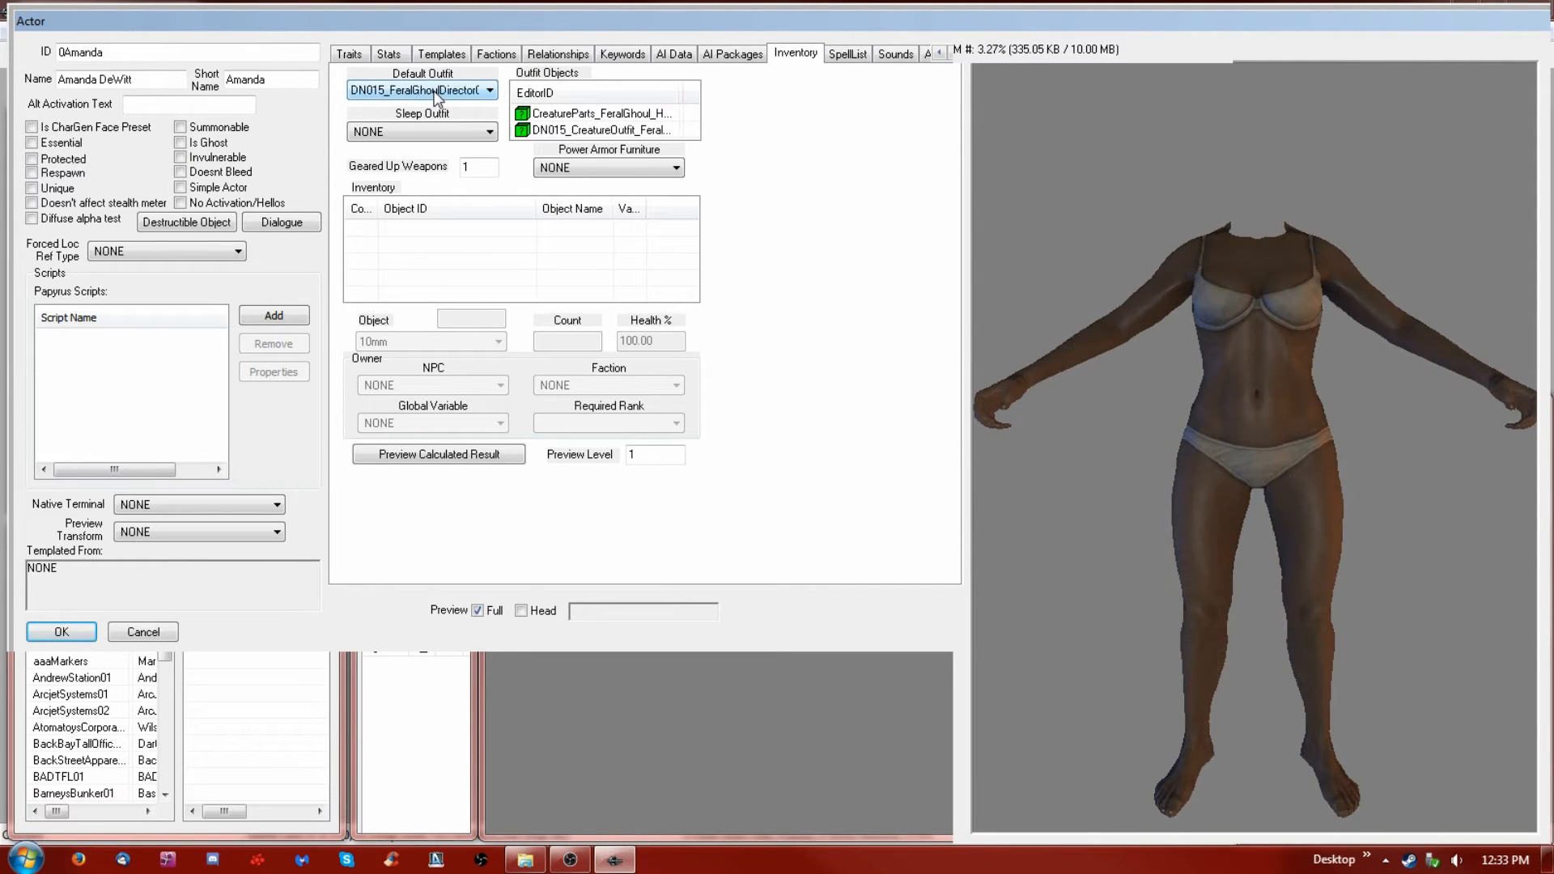
# Compare the DN033 female and male outfits with the DN028 raider outfit, continuing through DN035_Outfit_Boss
pyautogui.scroll(-2, 435, 97)
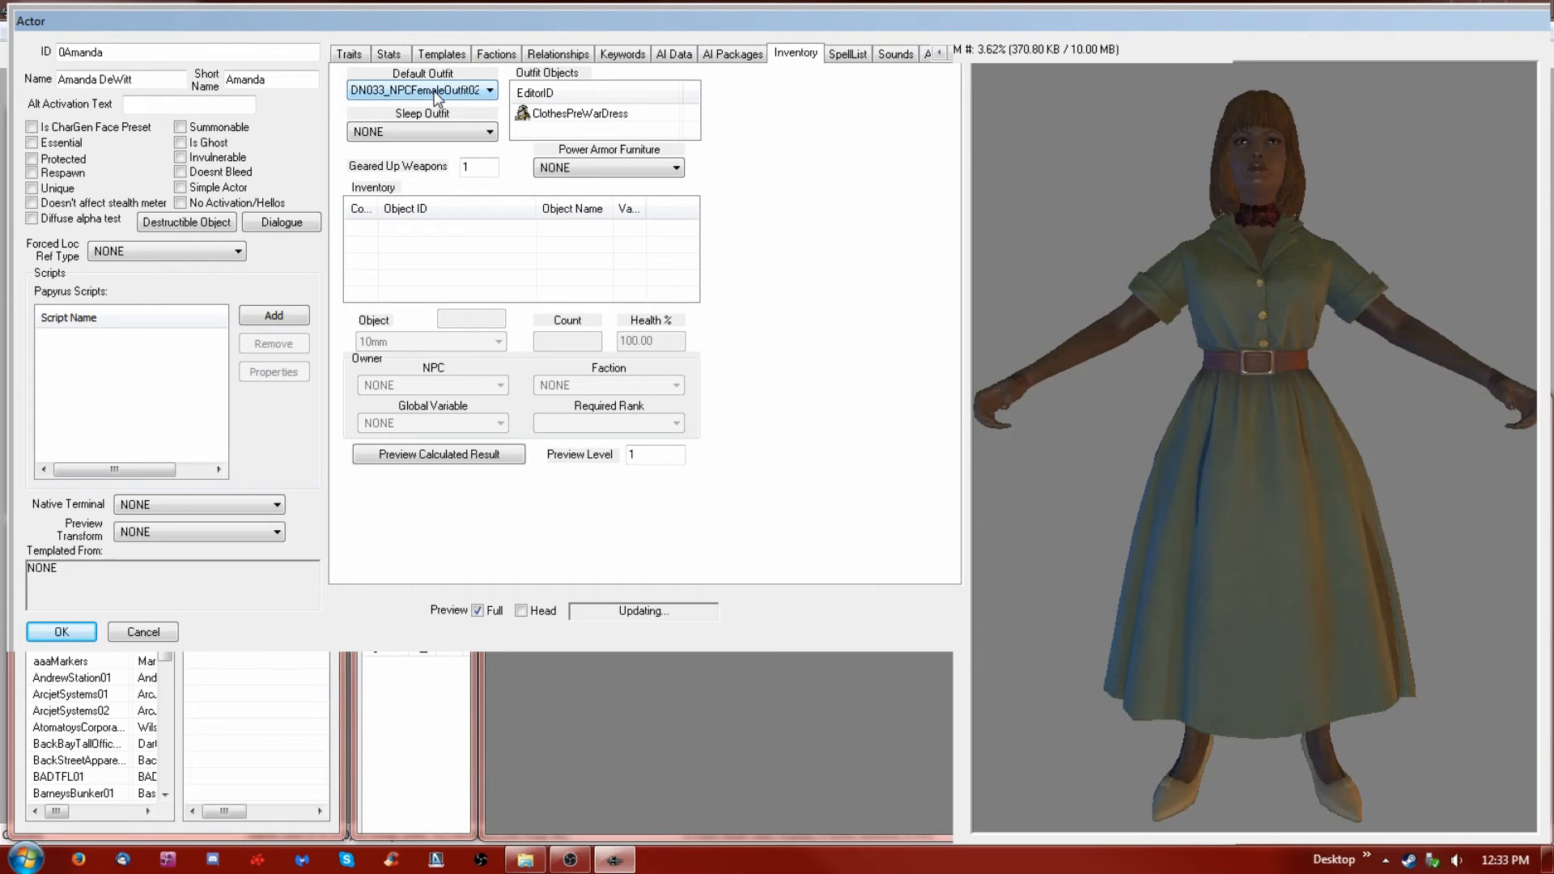
pyautogui.scroll(2, 436, 97)
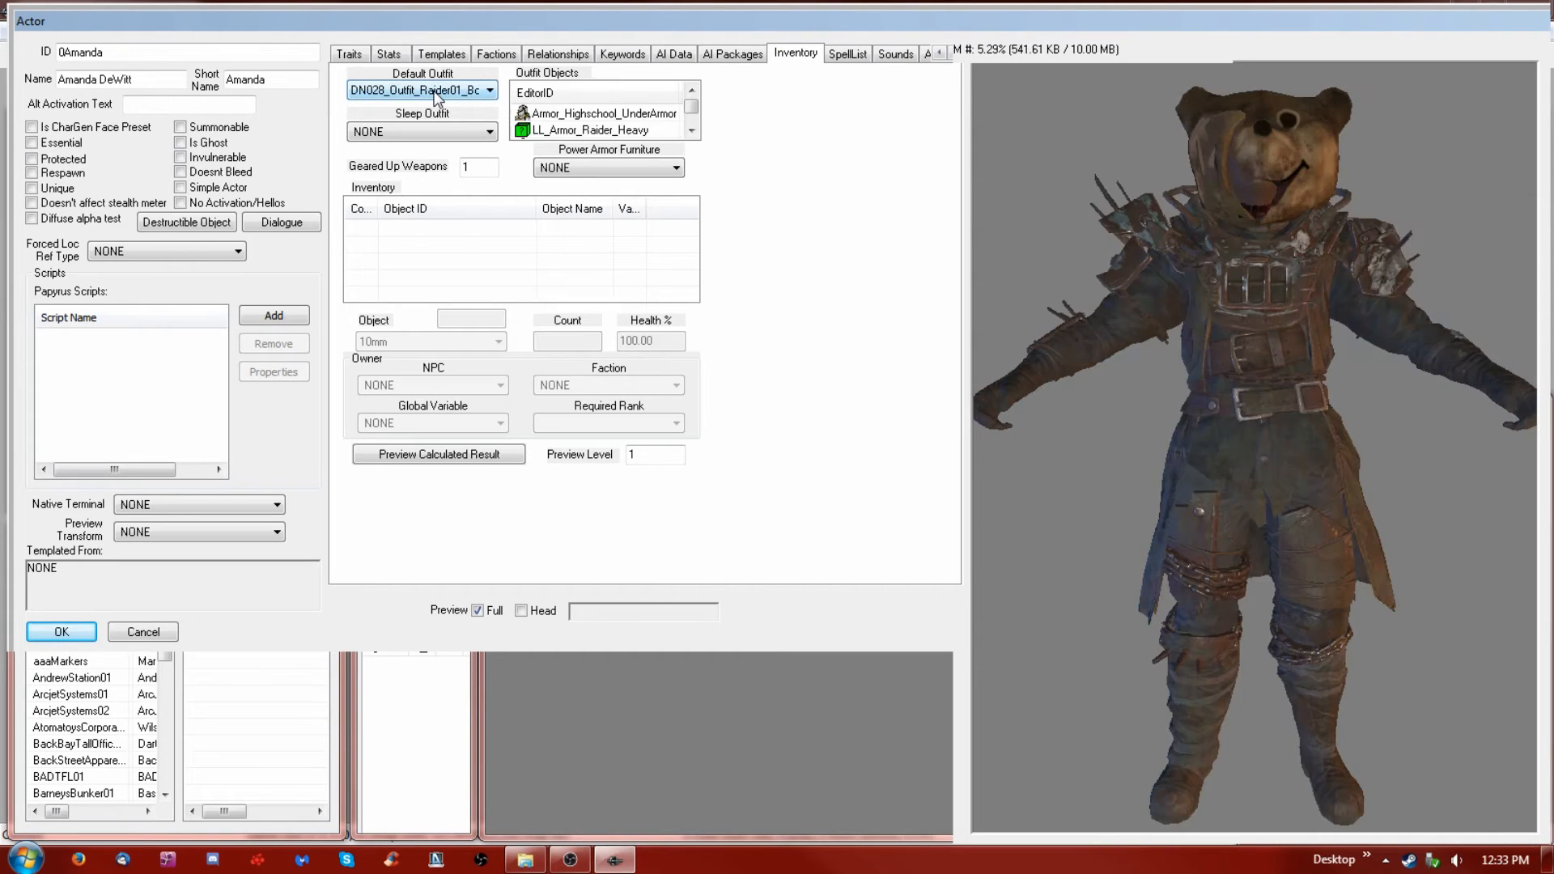
pyautogui.scroll(-2, 436, 97)
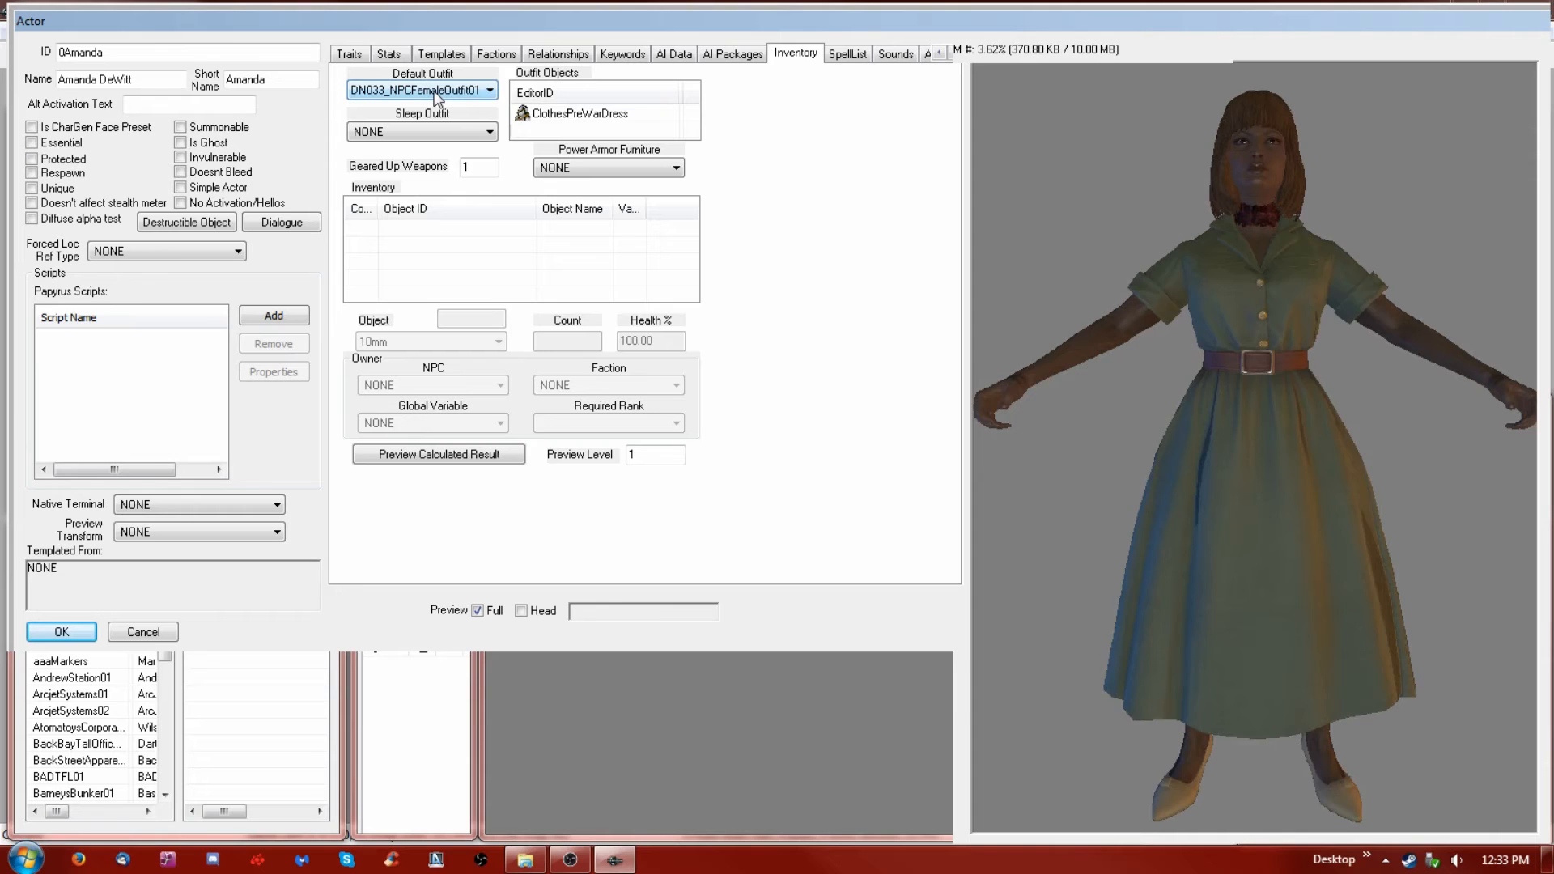
pyautogui.scroll(-3, 436, 97)
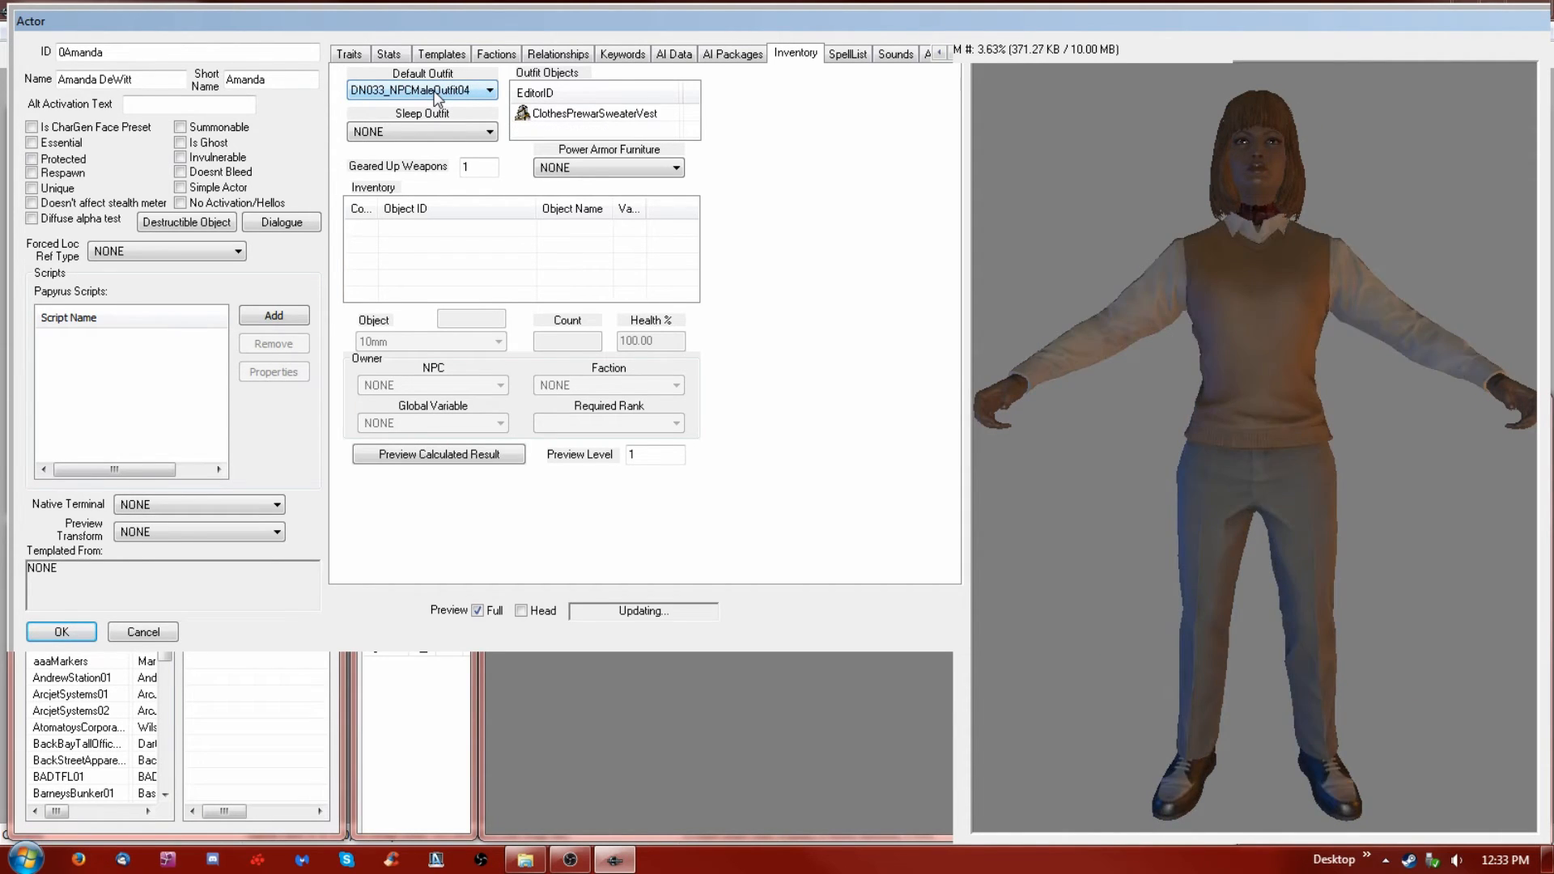
pyautogui.scroll(-1, 436, 98)
pyautogui.scroll(-3, 436, 97)
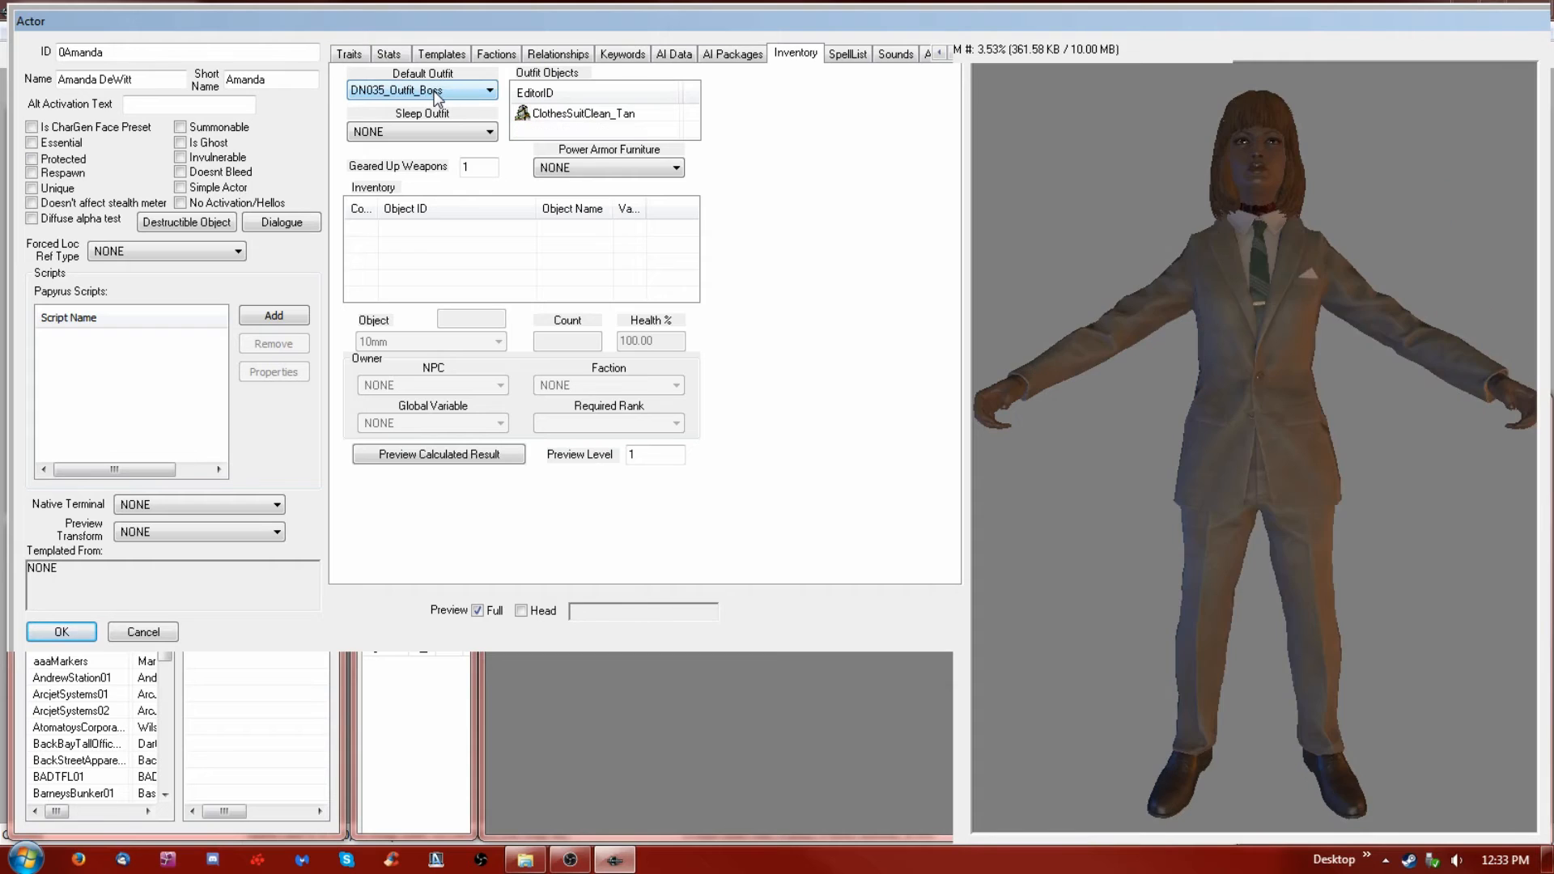
# Preview the default outfits from DN054AtomCatOutfit_Roxy through the DN070 outfits to DN083_BarneyOutfit on the actor
pyautogui.scroll(-2, 436, 98)
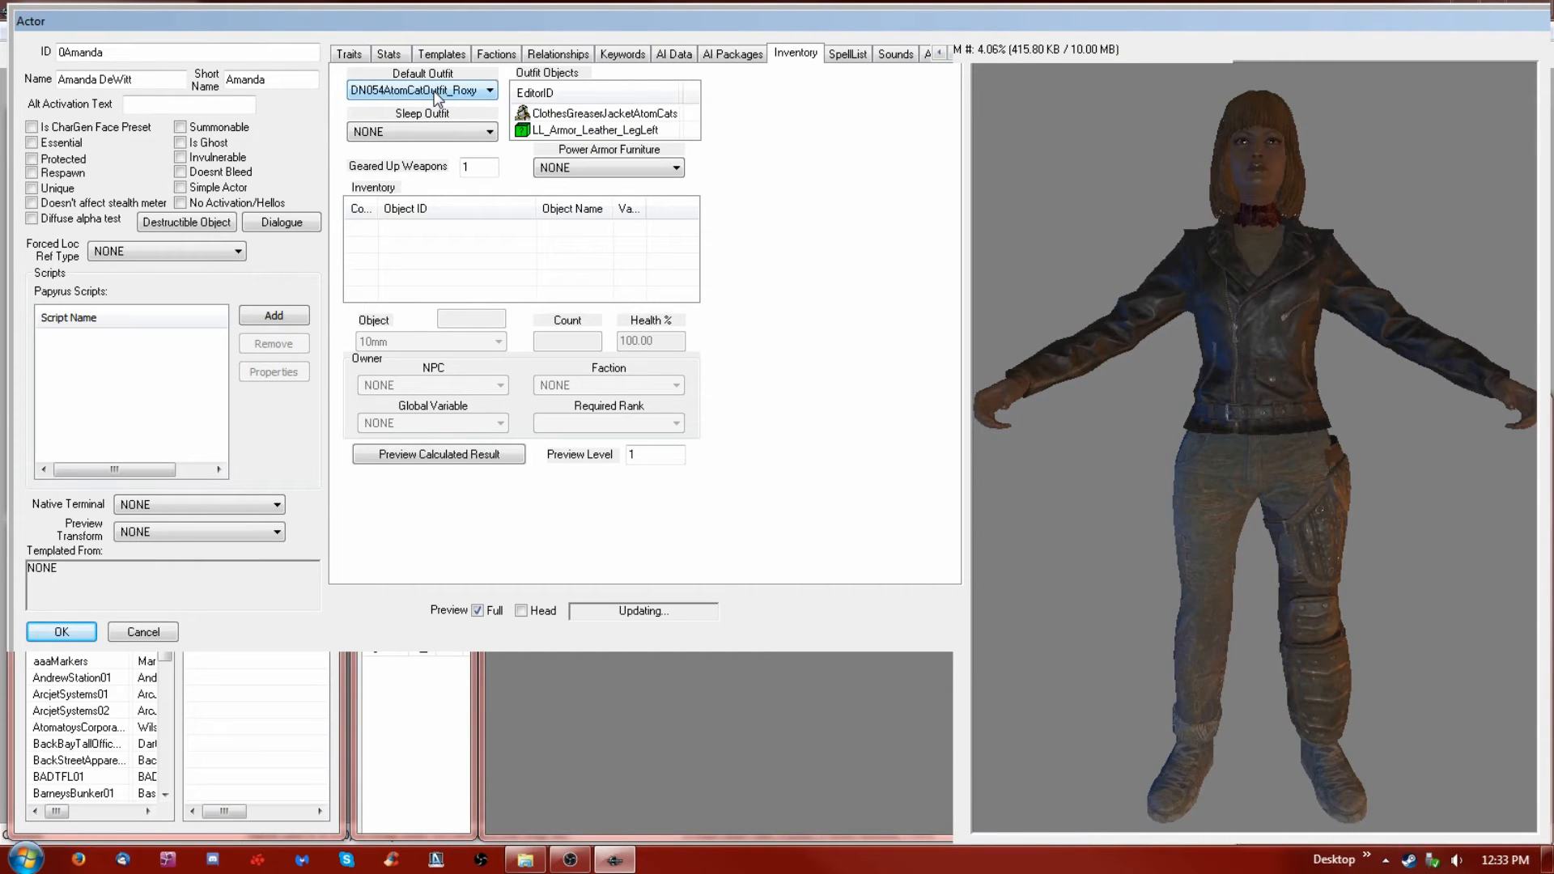
pyautogui.scroll(-4, 436, 97)
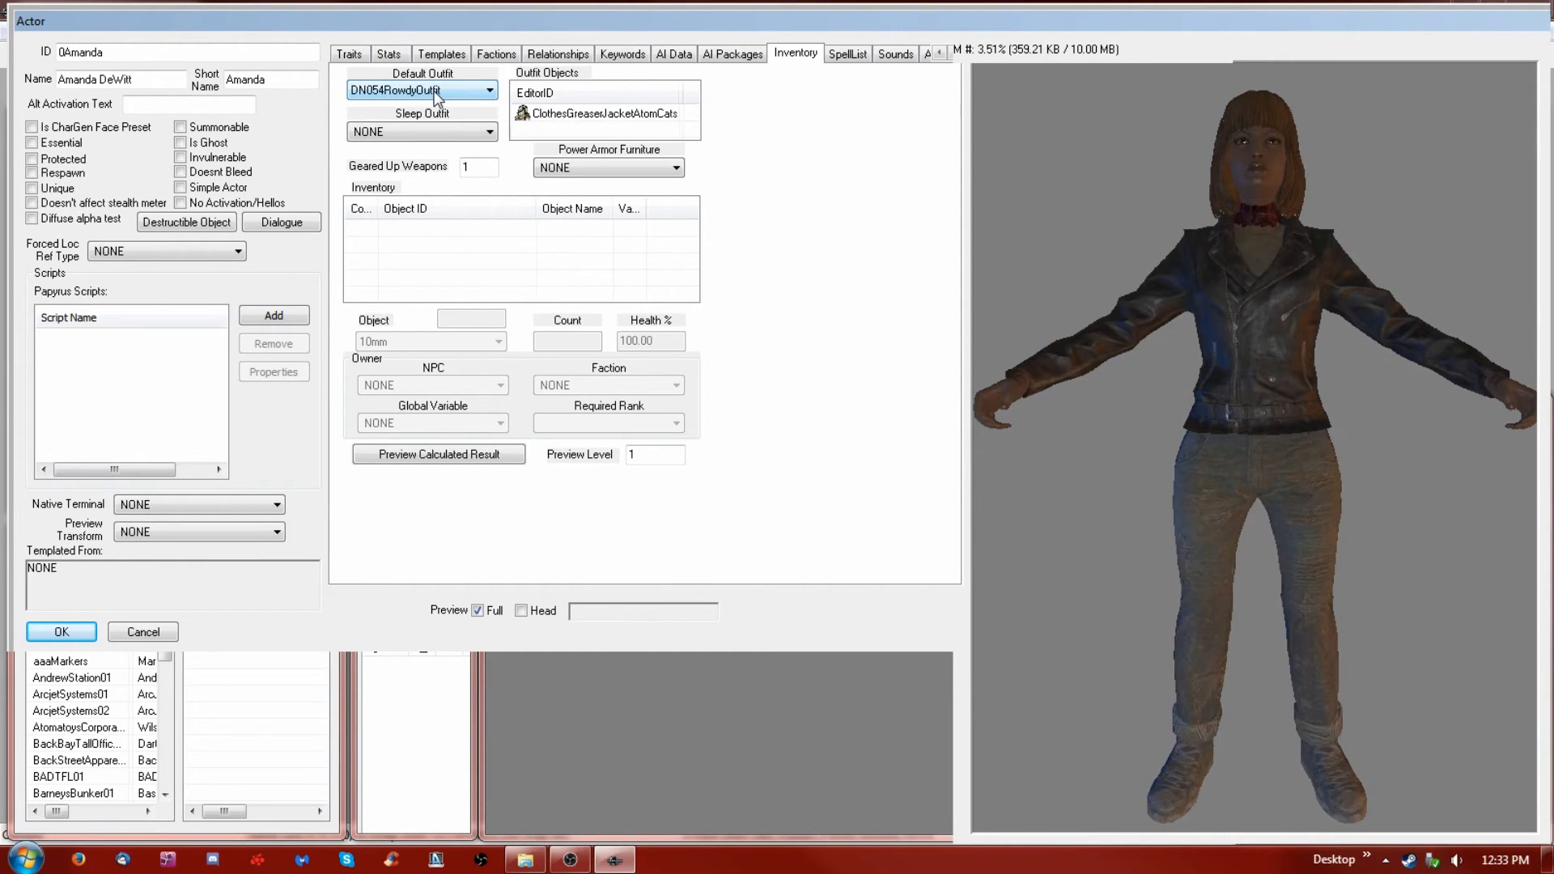
pyautogui.scroll(-1, 435, 97)
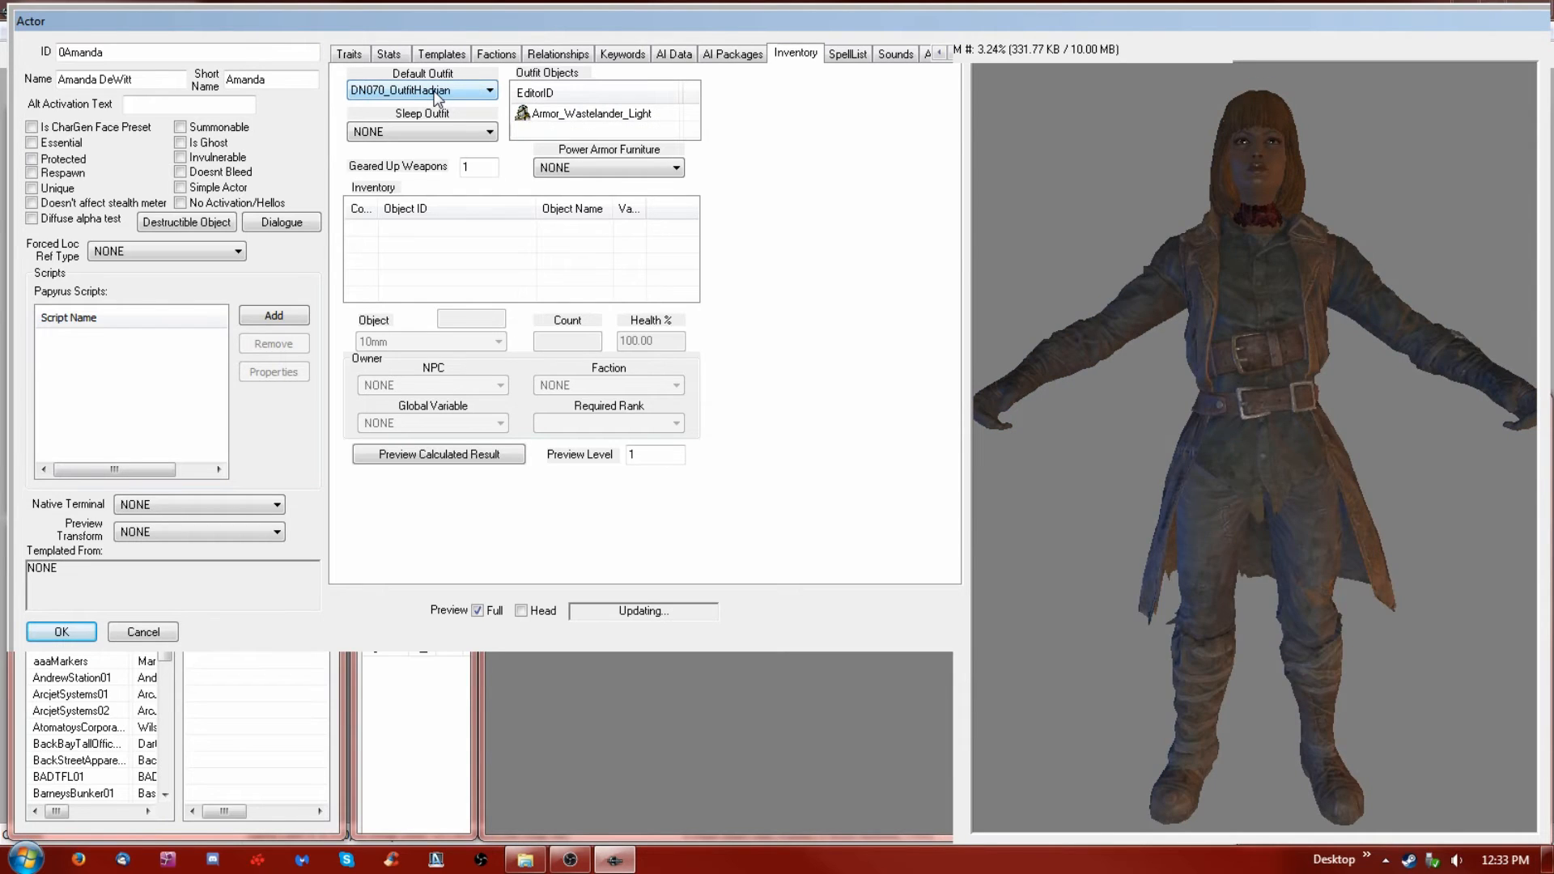
pyautogui.scroll(1, 437, 97)
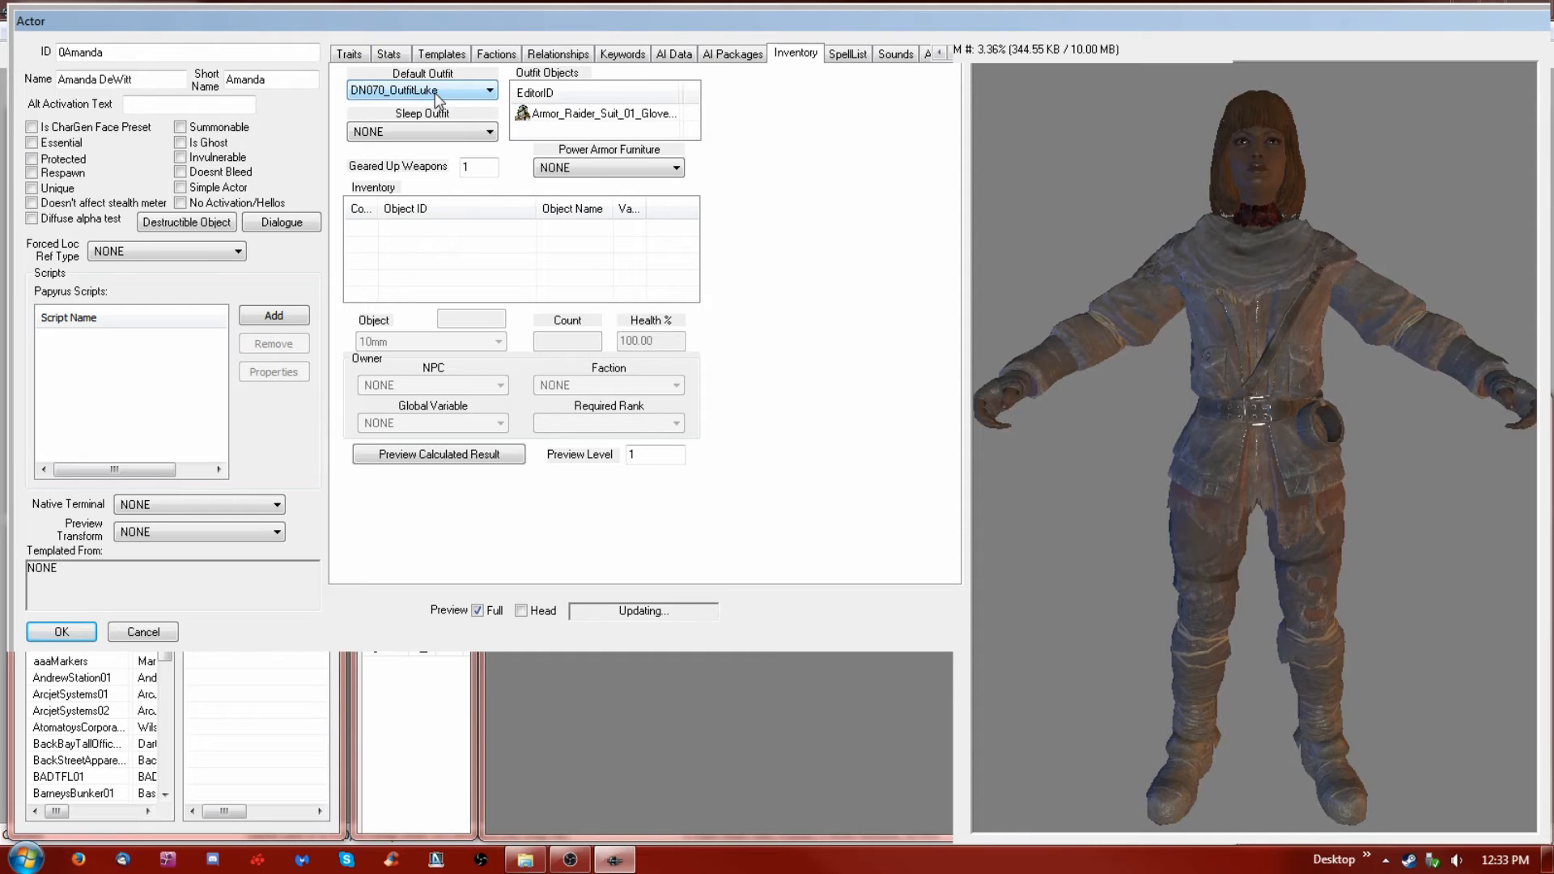
pyautogui.scroll(-1, 435, 92)
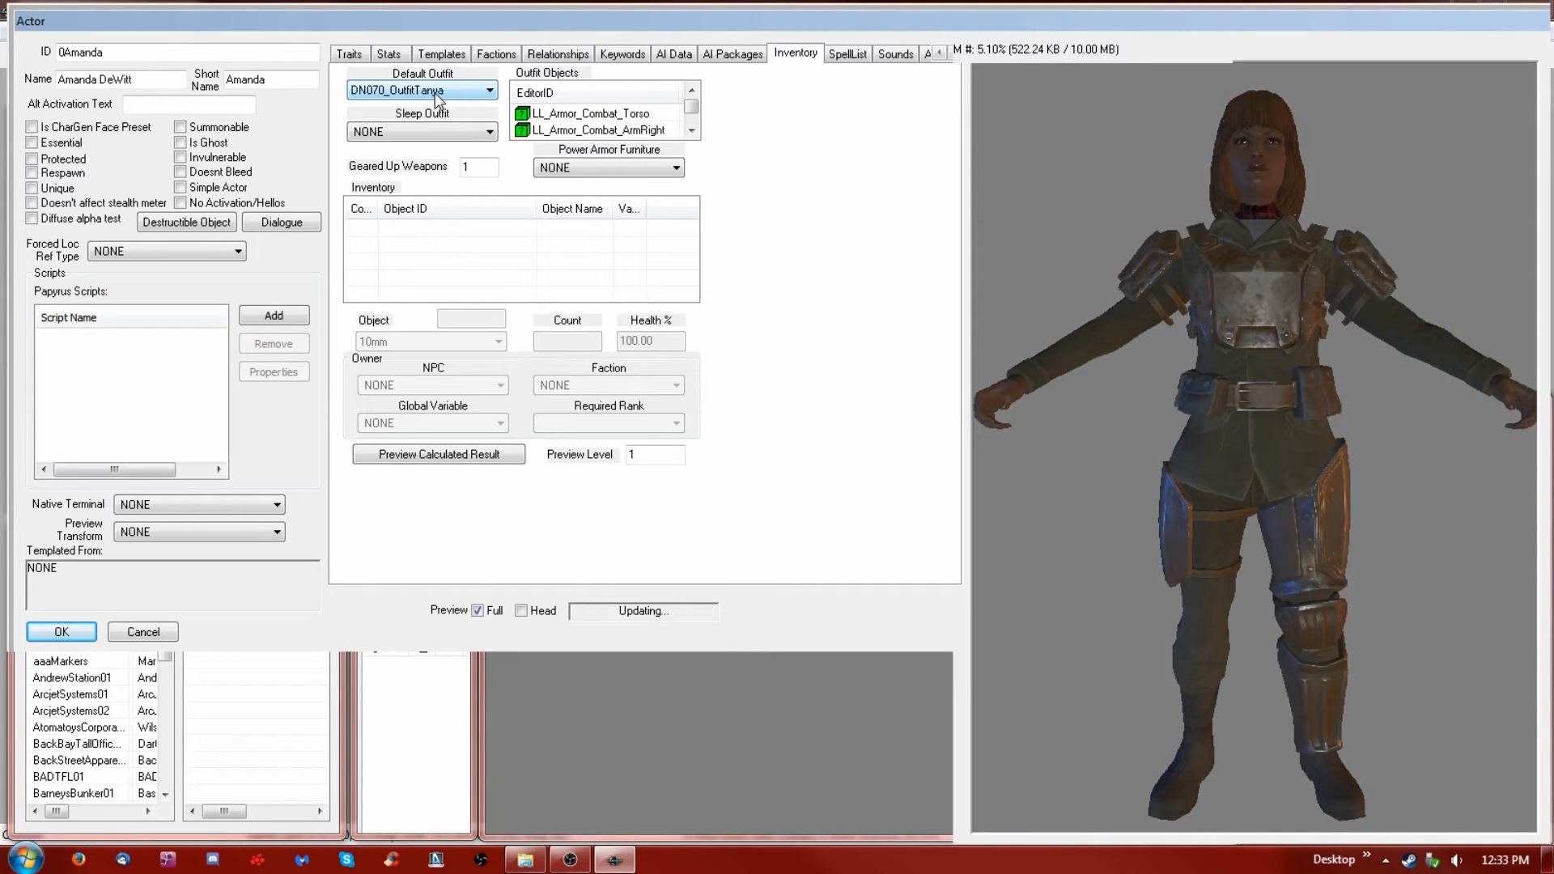
pyautogui.scroll(-2, 435, 92)
pyautogui.scroll(-1, 435, 93)
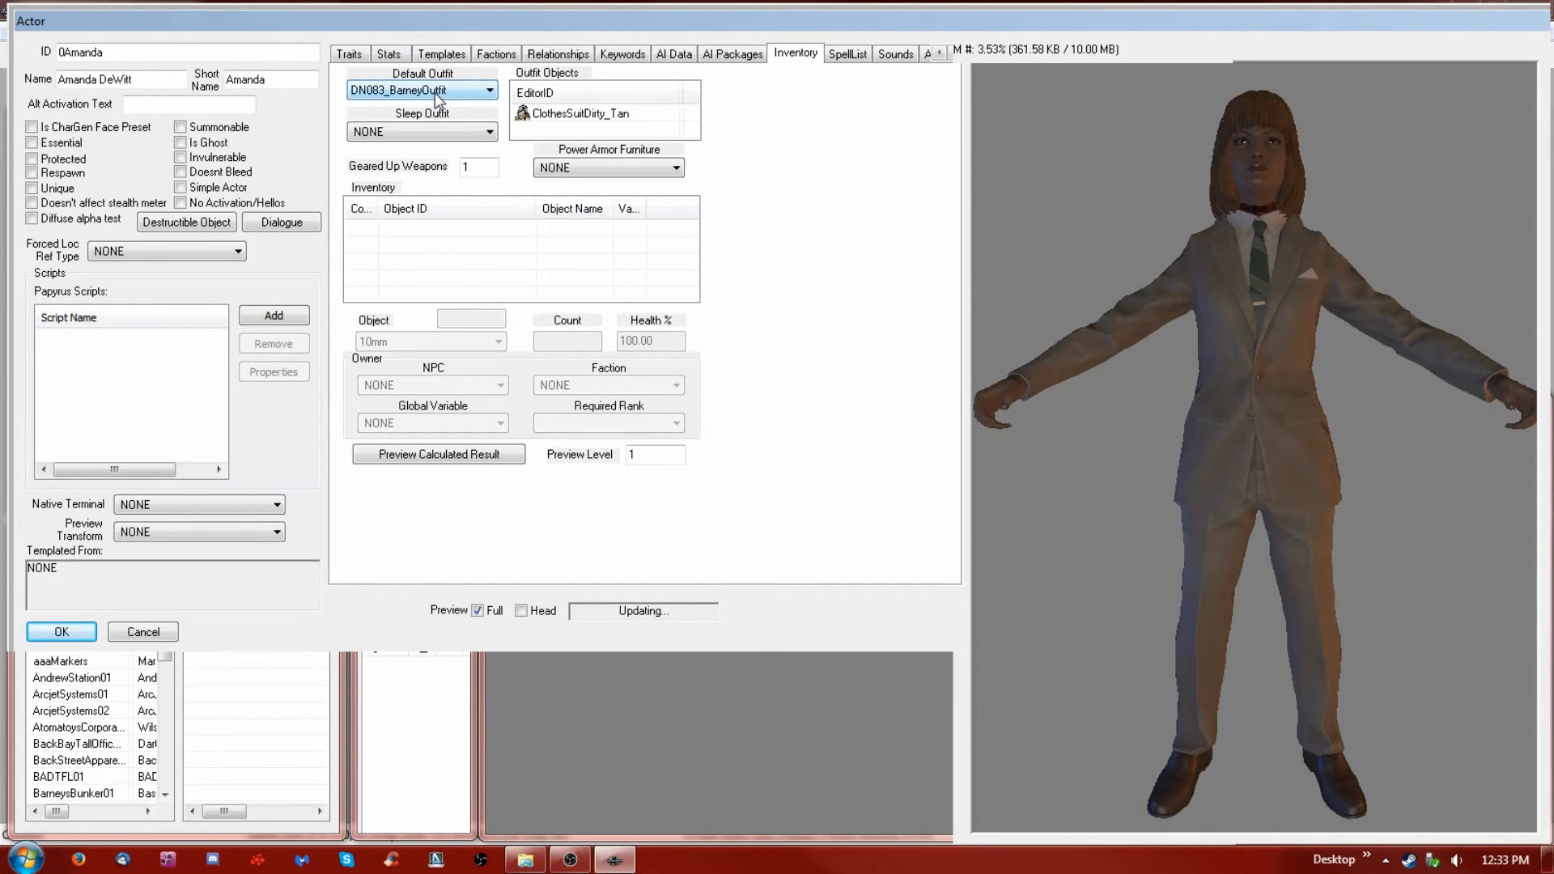
# Try the DN109 gunner boss outfit, DN123_NessOutfit and Dn138_Sully_RaiderOutfit as the actor's default outfit
pyautogui.scroll(-1, 435, 92)
pyautogui.scroll(-2, 435, 92)
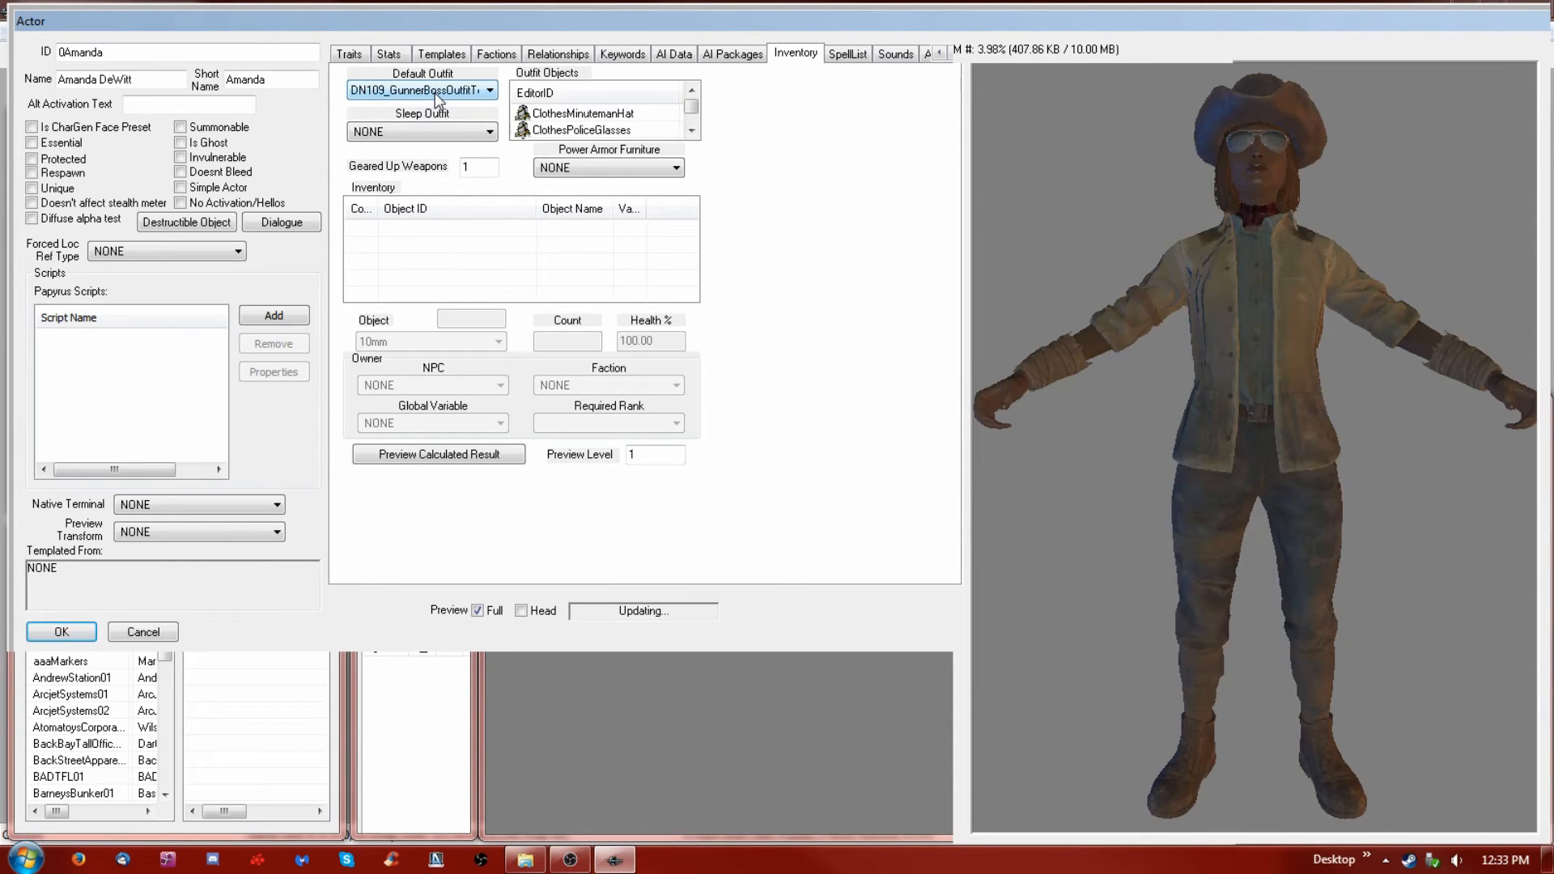
pyautogui.scroll(-2, 435, 92)
pyautogui.scroll(1, 435, 92)
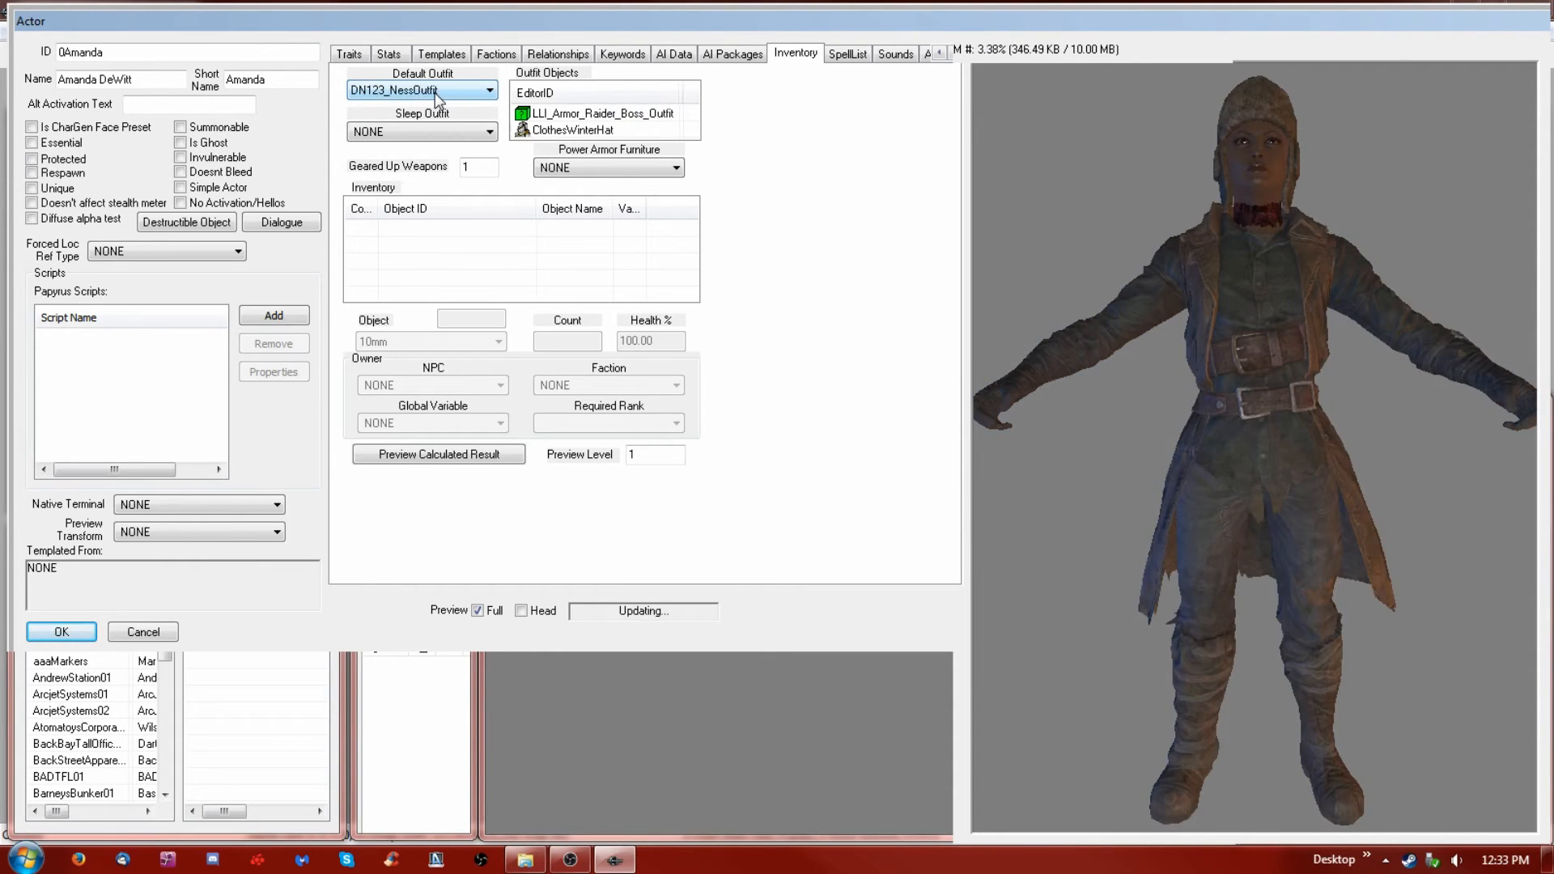
pyautogui.scroll(-2, 434, 93)
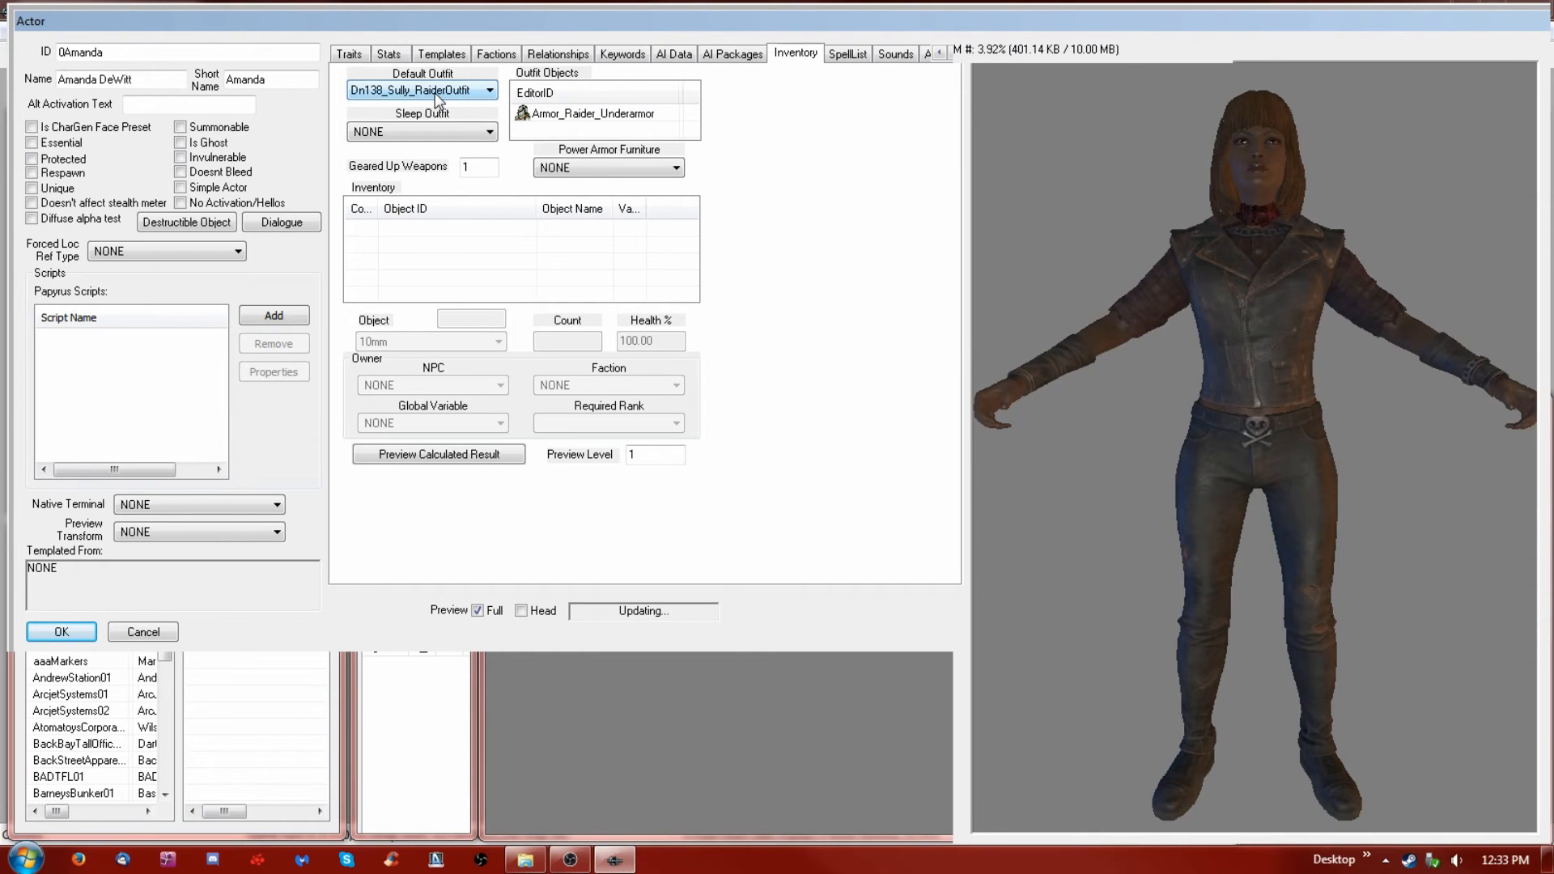
# Continue previewing default outfits past Dn138_Sully_RaiderOutfit, through EllieOutfit to FeralGhoulBubble1Outfit
pyautogui.scroll(-2, 434, 93)
pyautogui.scroll(-1, 434, 92)
pyautogui.scroll(-1, 435, 93)
pyautogui.scroll(-2, 435, 92)
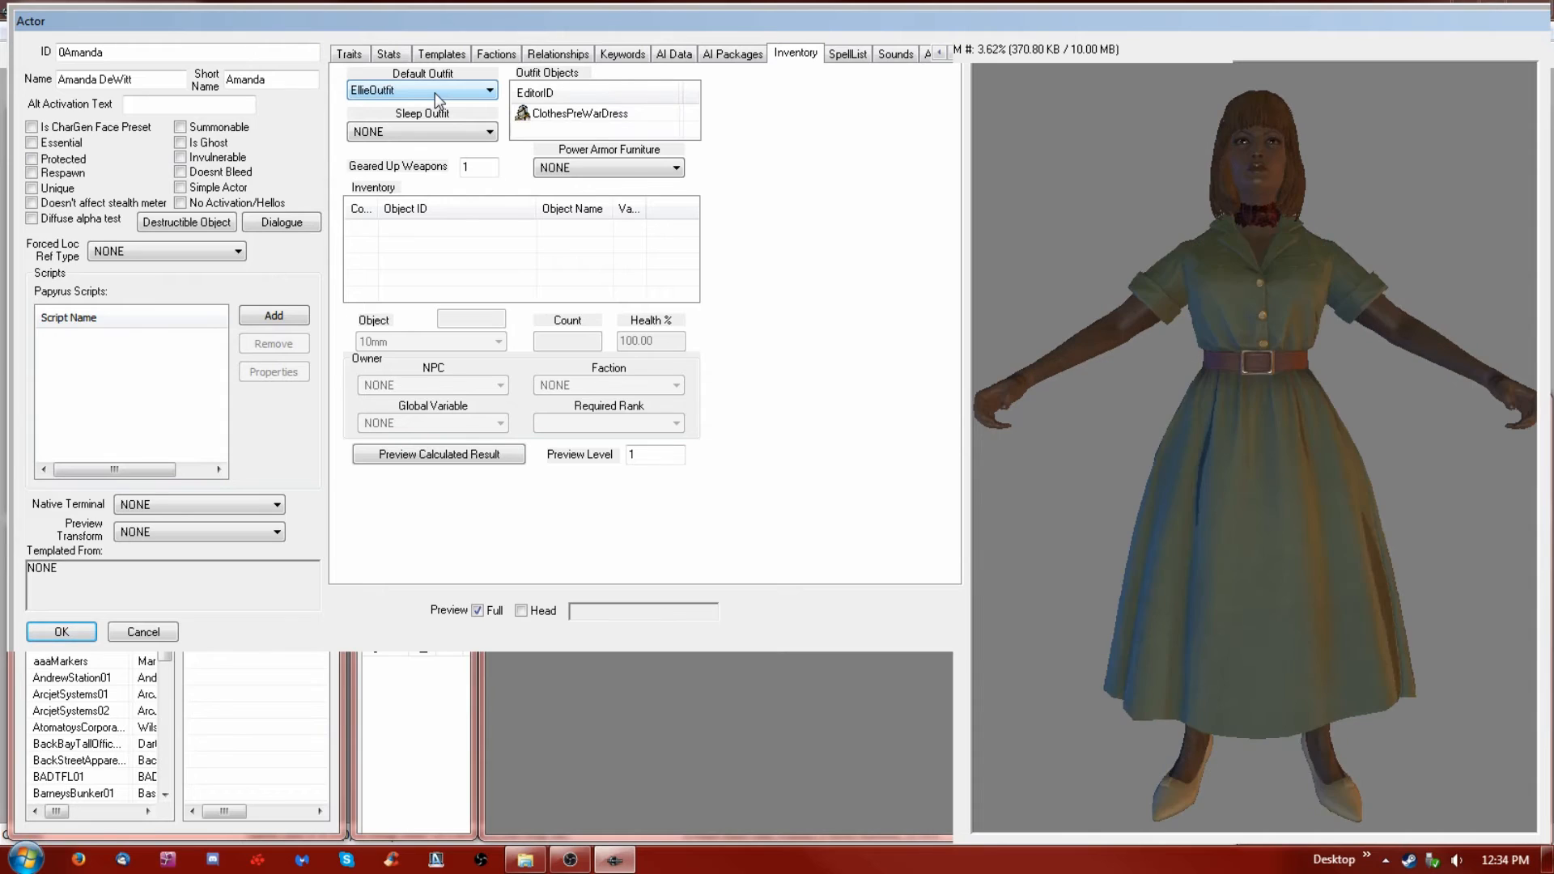
pyautogui.scroll(-3, 435, 92)
pyautogui.scroll(-1, 434, 92)
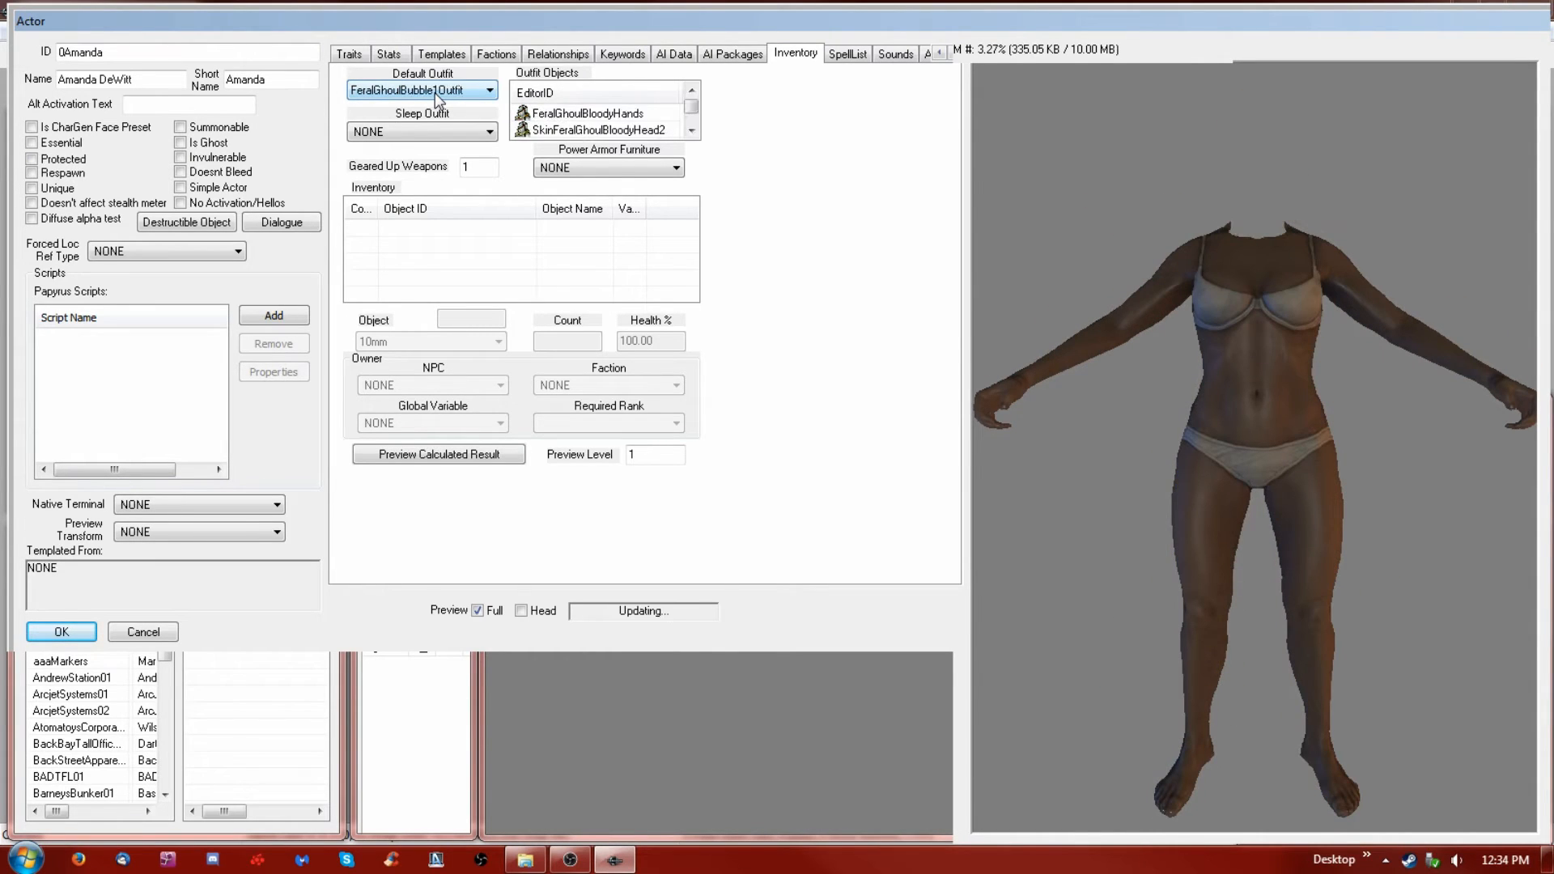
# Preview the remaining feral ghoul default outfits from FeralGhoulGlowingOutfit through FeralGhoulOutfit, ending at FinnOutfit
pyautogui.scroll(-1, 435, 92)
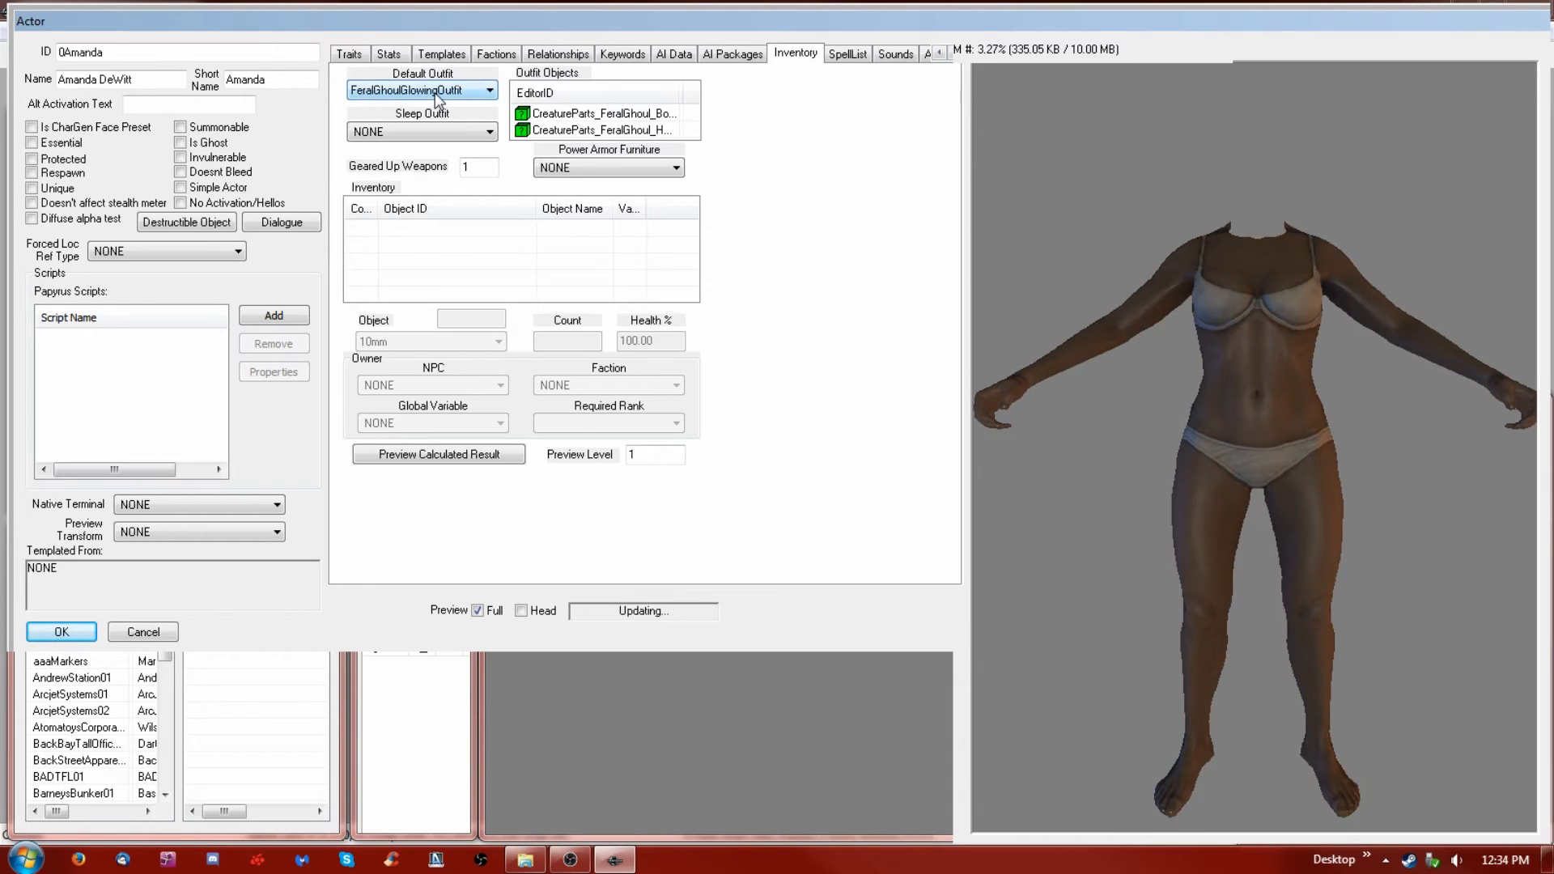
pyautogui.scroll(-1, 438, 99)
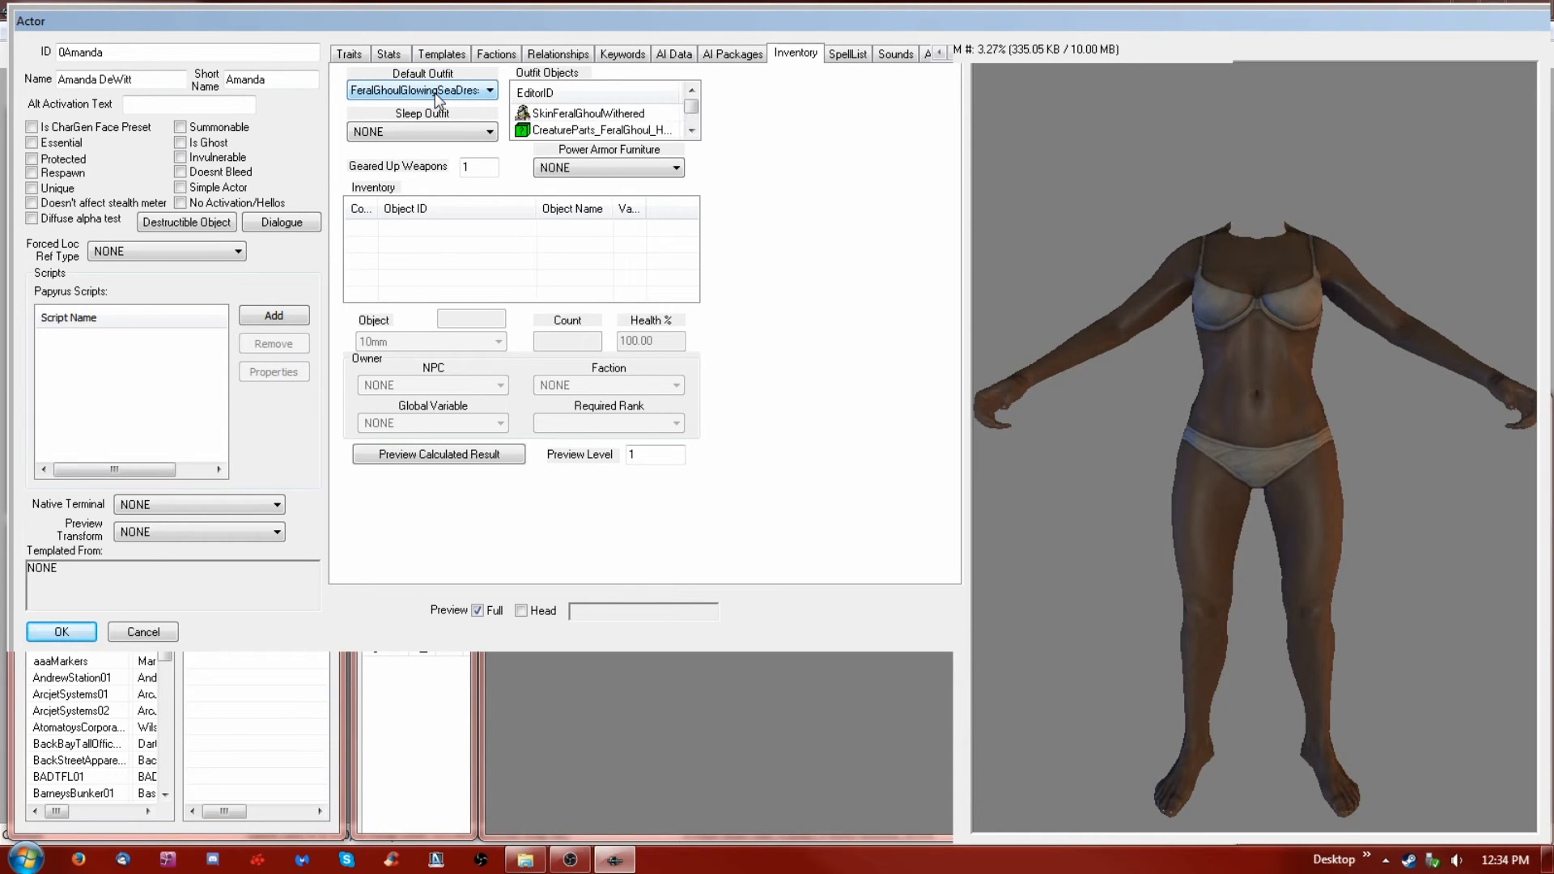
pyautogui.scroll(-1, 435, 92)
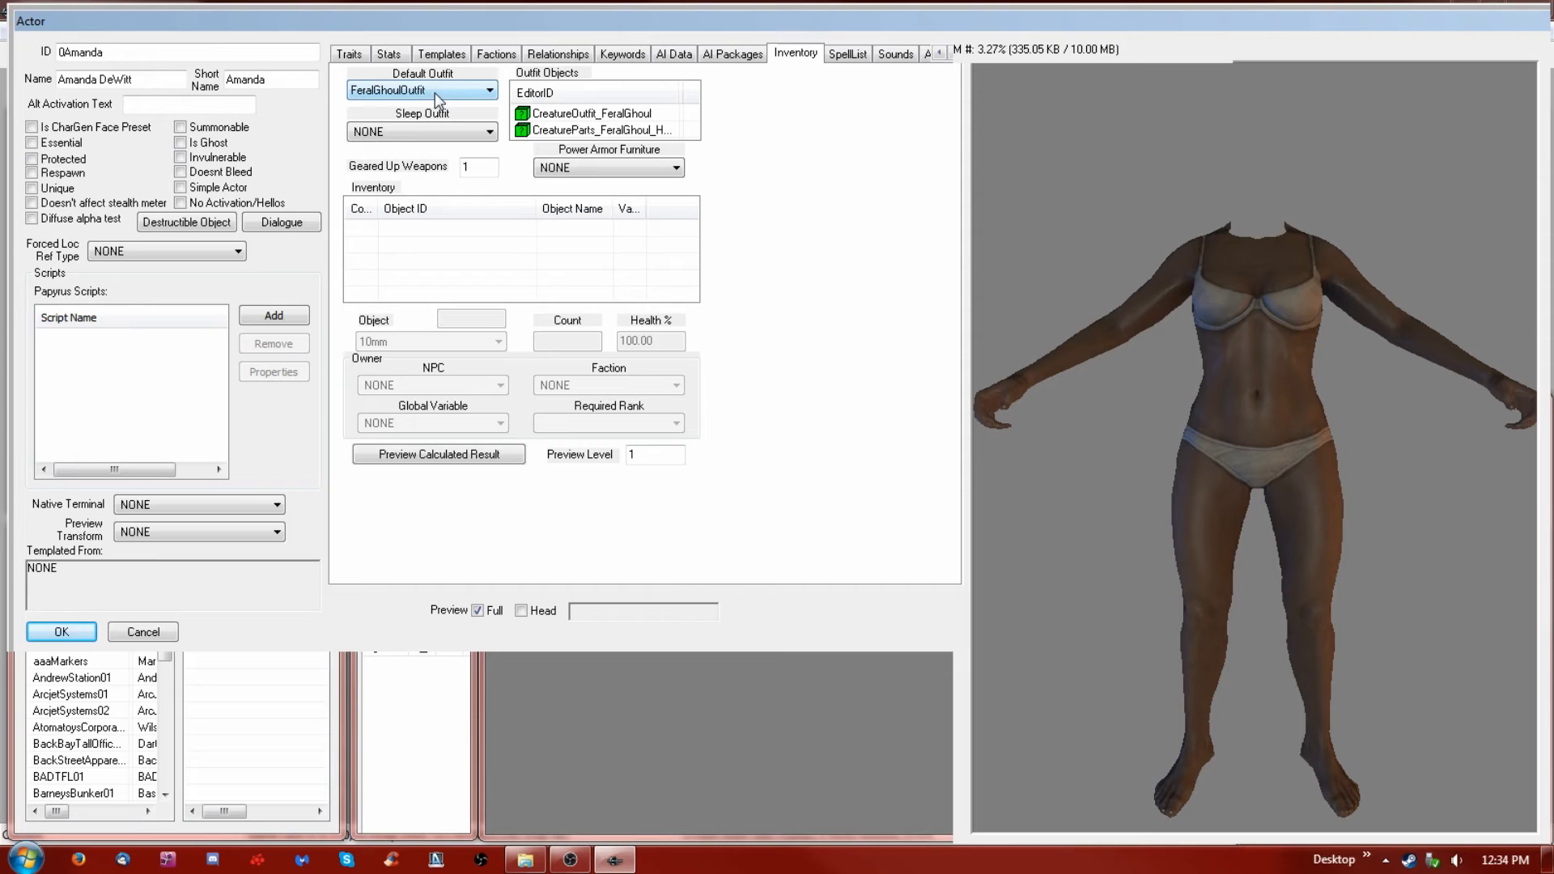
pyautogui.scroll(-2, 435, 92)
pyautogui.scroll(-1, 435, 92)
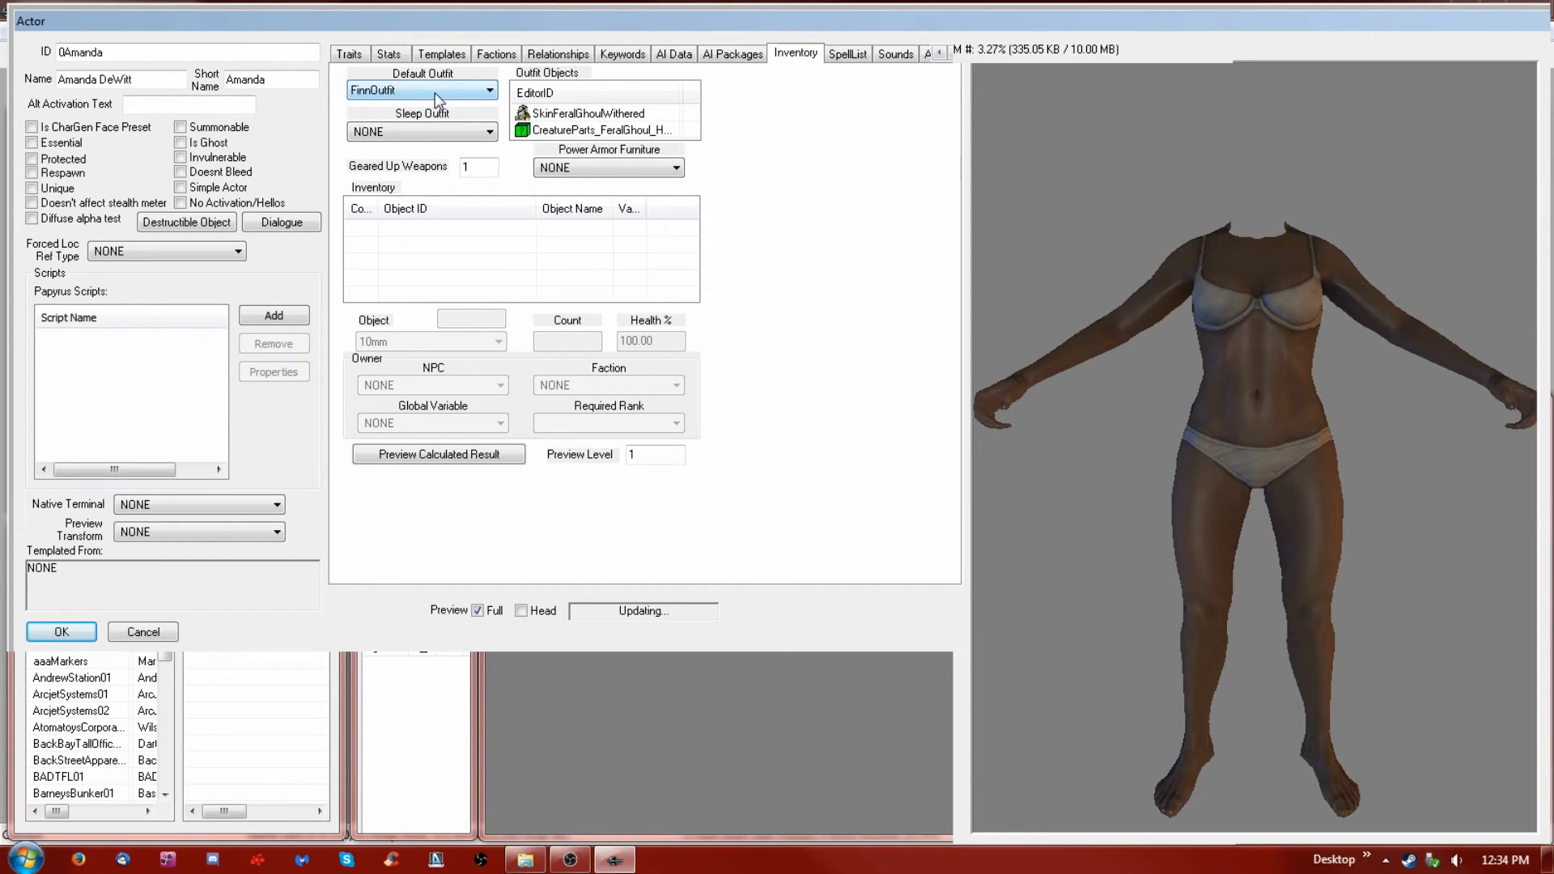
# Try FullLeatherArmorOutfit, GloryOutfit, HancockOutfit and an Institute division head outfit as the actor's default outfit
pyautogui.scroll(-2, 435, 93)
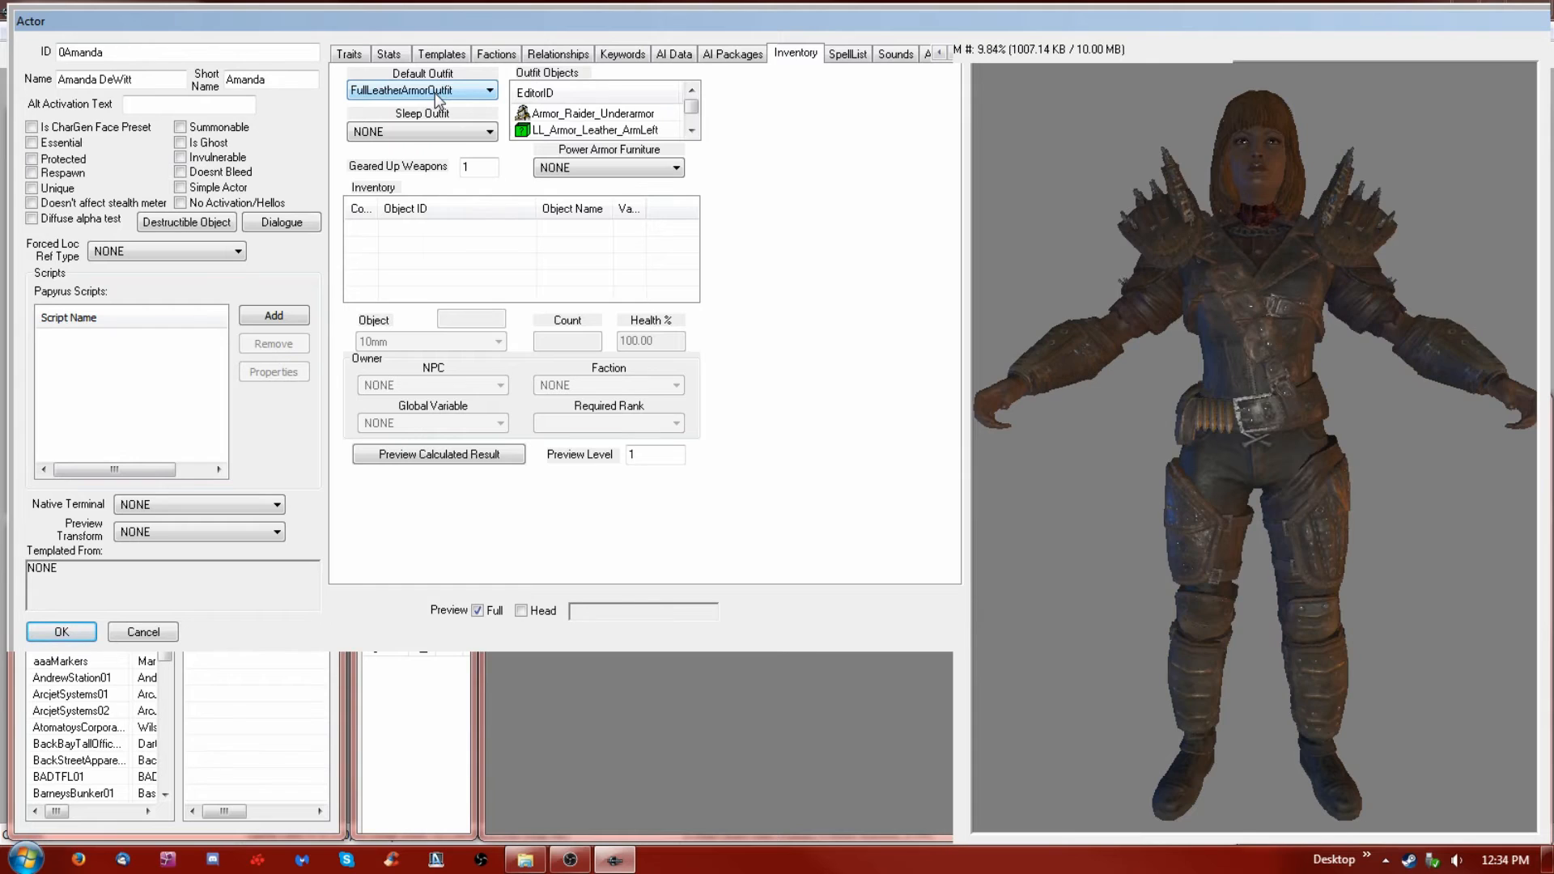
pyautogui.scroll(-2, 435, 93)
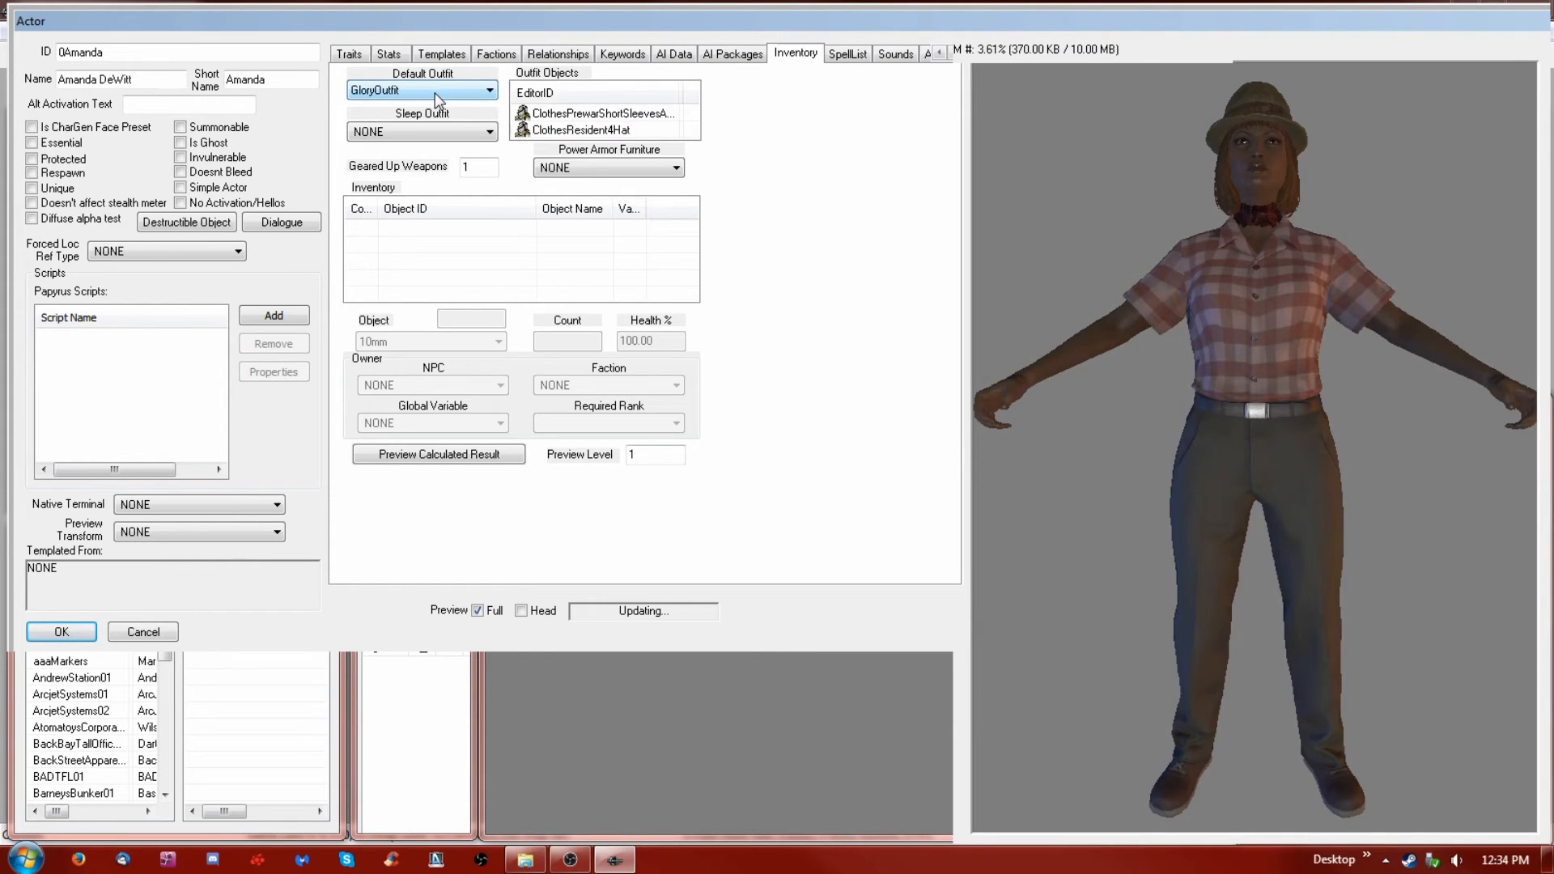
pyautogui.scroll(-2, 435, 92)
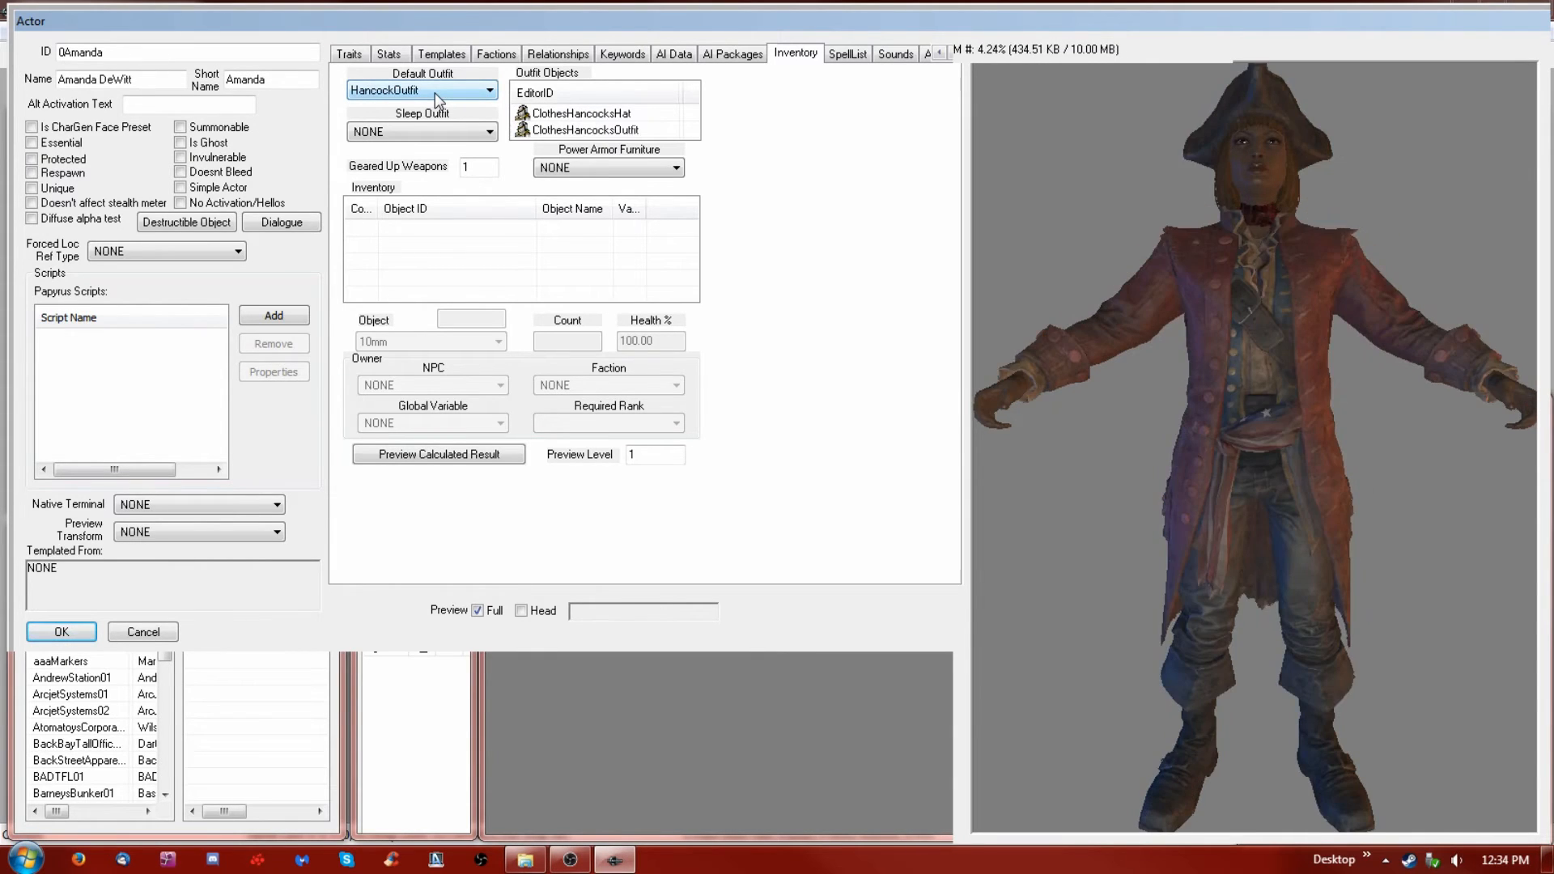
pyautogui.scroll(-2, 434, 93)
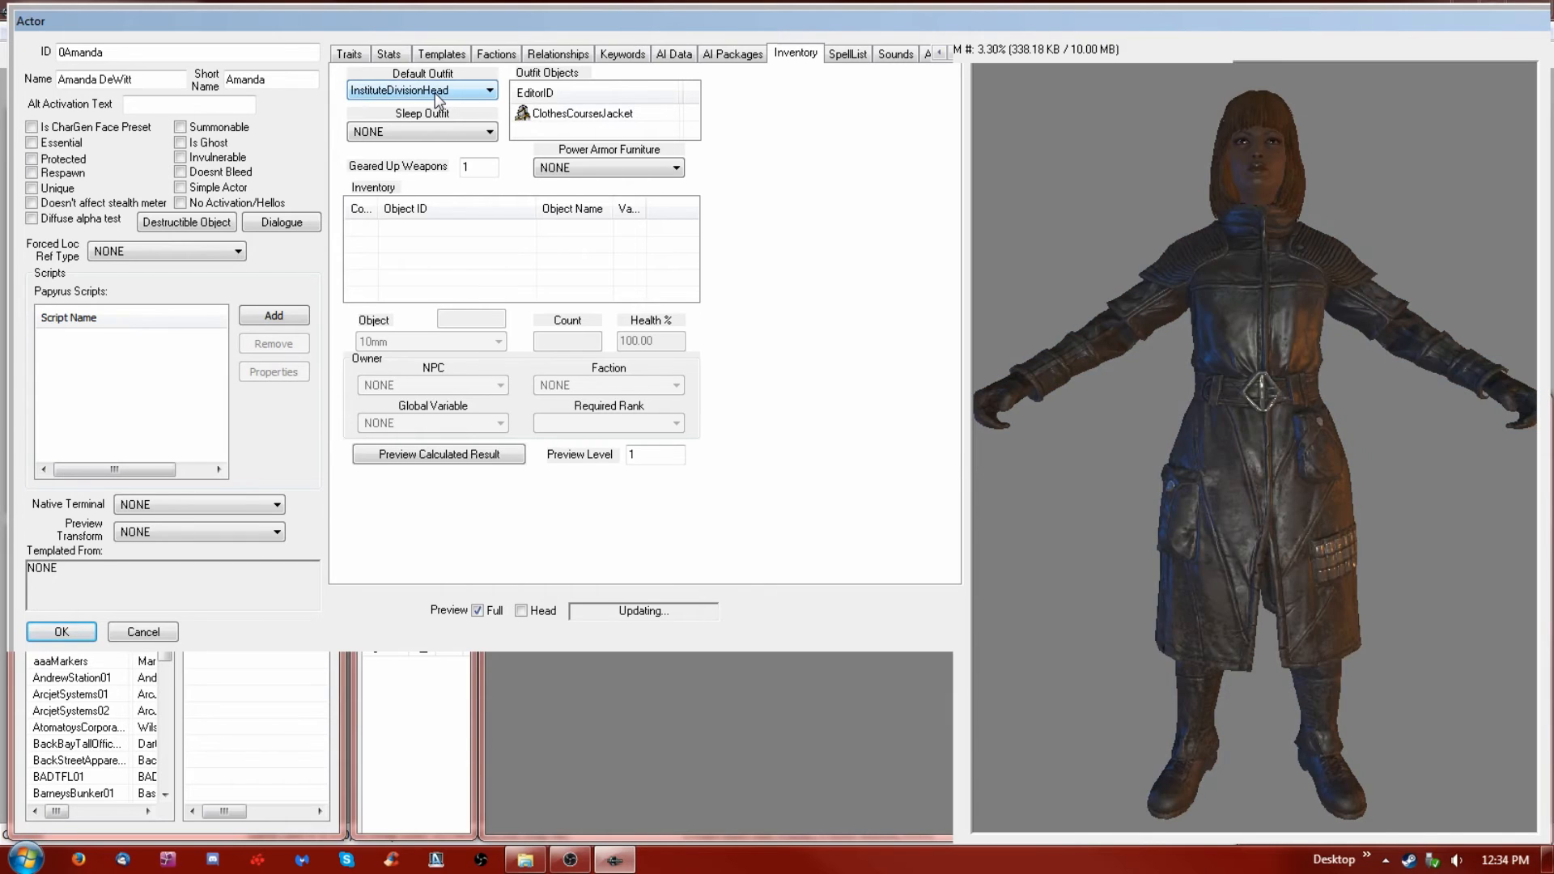
# Compare the Institute outfits, set the actor's default outfit to InstituteScientistFacilities, and accept the actor's changes
pyautogui.scroll(-1, 434, 92)
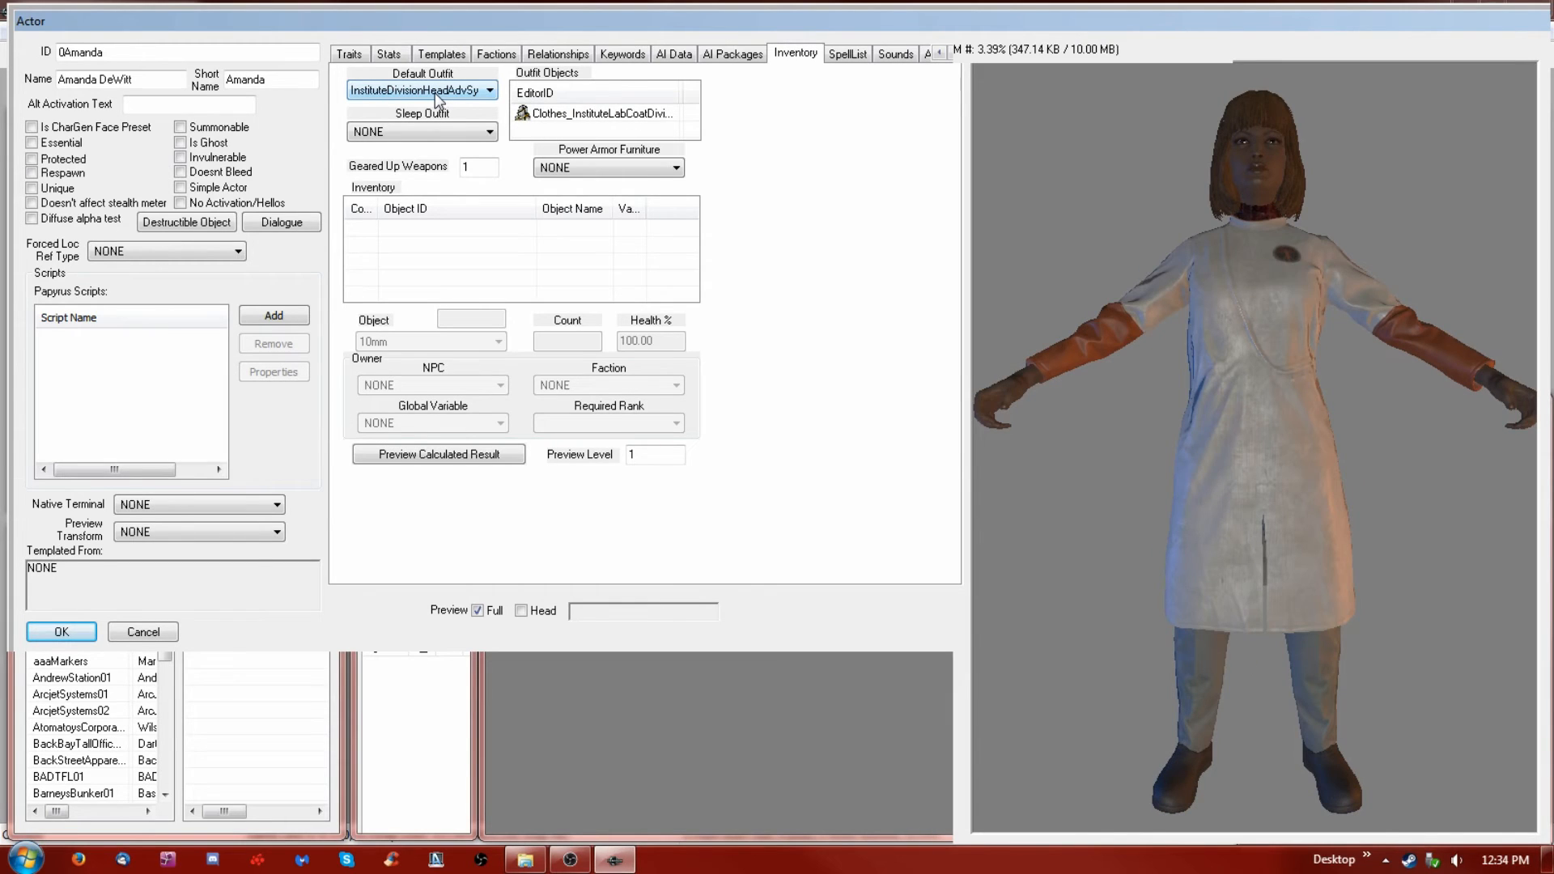
pyautogui.scroll(1, 435, 92)
pyautogui.scroll(2, 435, 93)
pyautogui.scroll(-1, 438, 98)
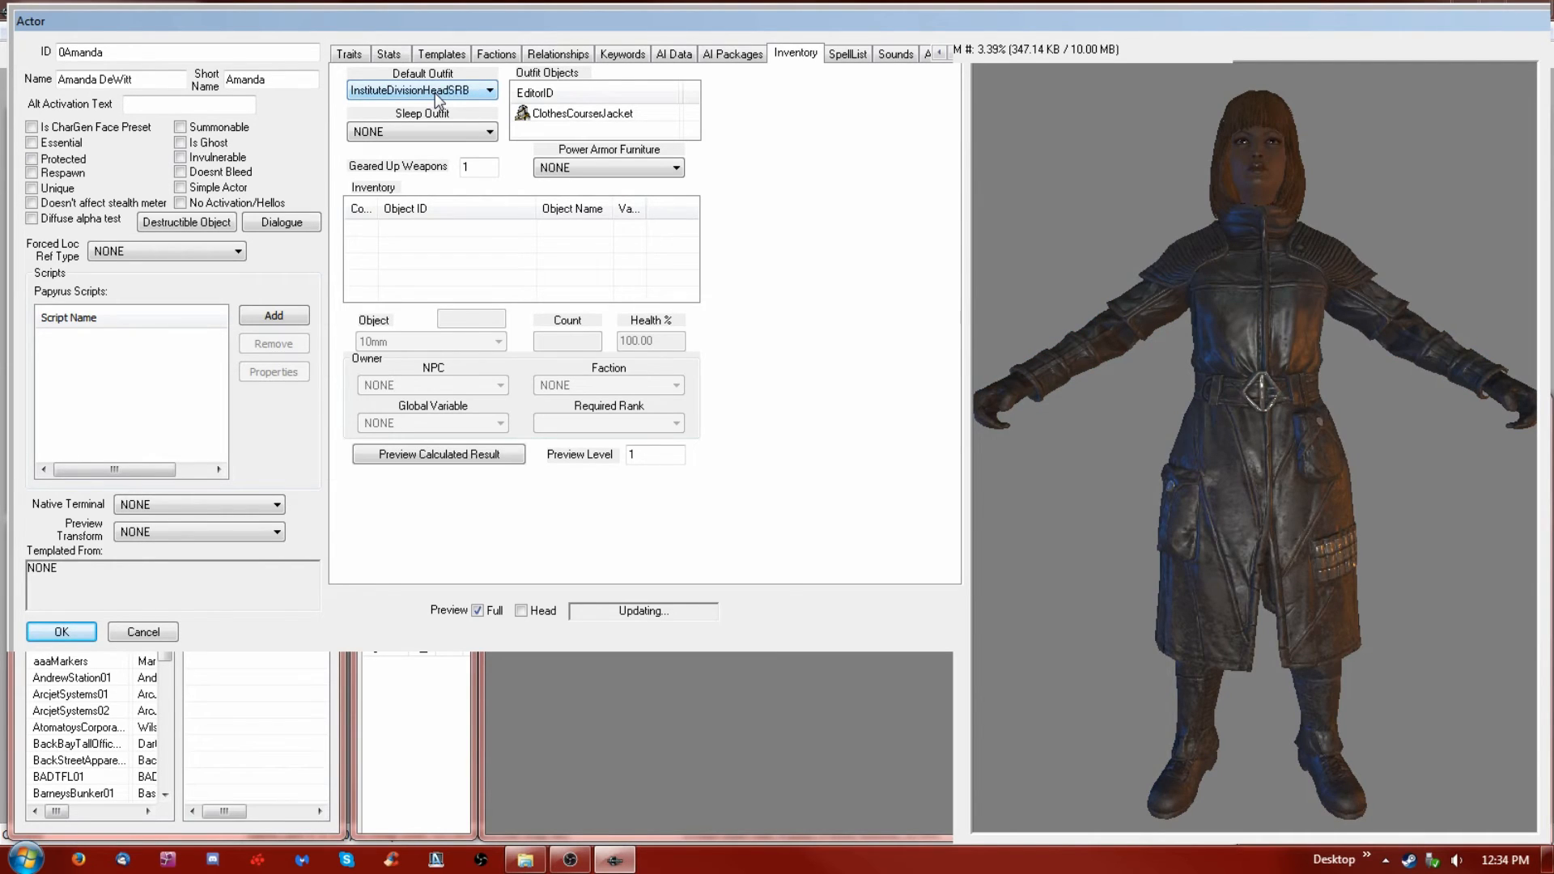
pyautogui.scroll(-1, 435, 92)
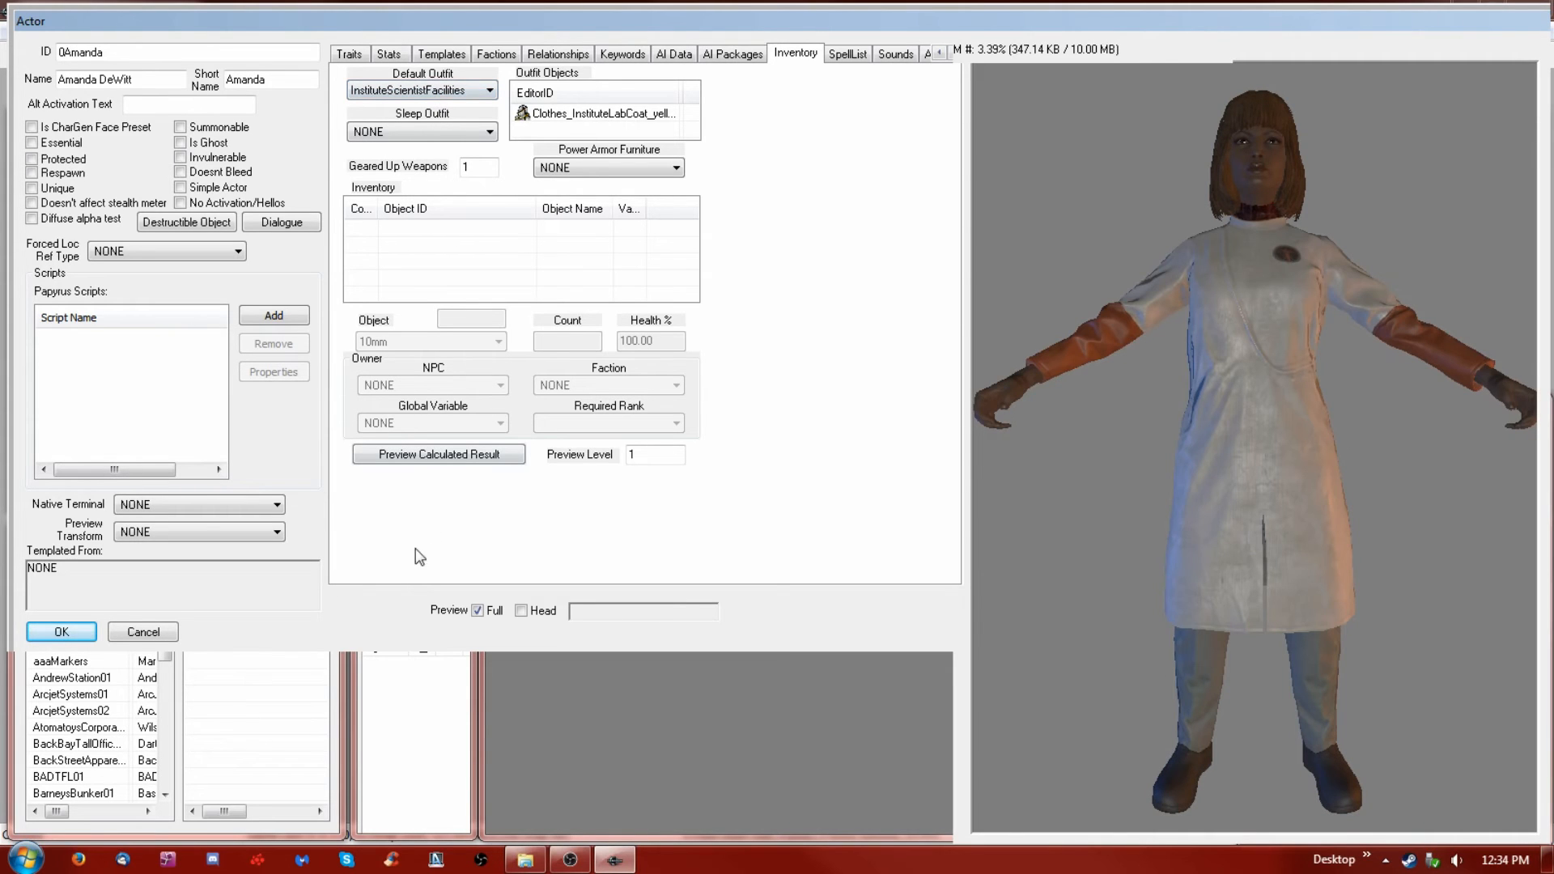
pyautogui.click(61, 632)
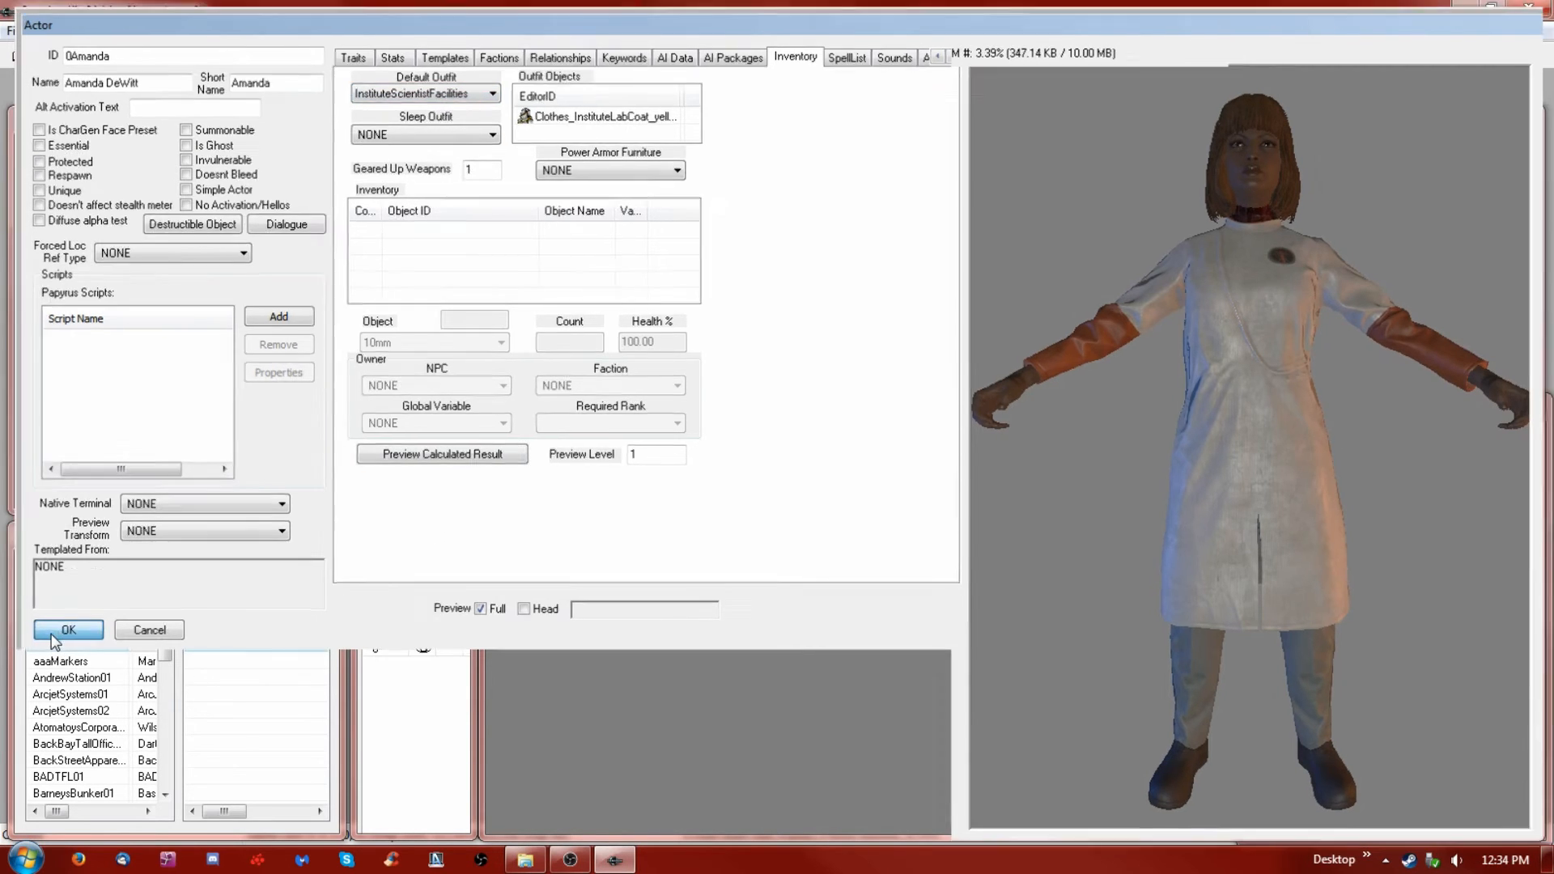
# Go to the Outfit category under Items and examine the objects that make up 0BossOutfit, leaving it unchanged
pyautogui.moveTo(208, 366)
pyautogui.mouseDown()
pyautogui.moveTo(197, 459)
pyautogui.moveTo(192, 386)
pyautogui.mouseUp()
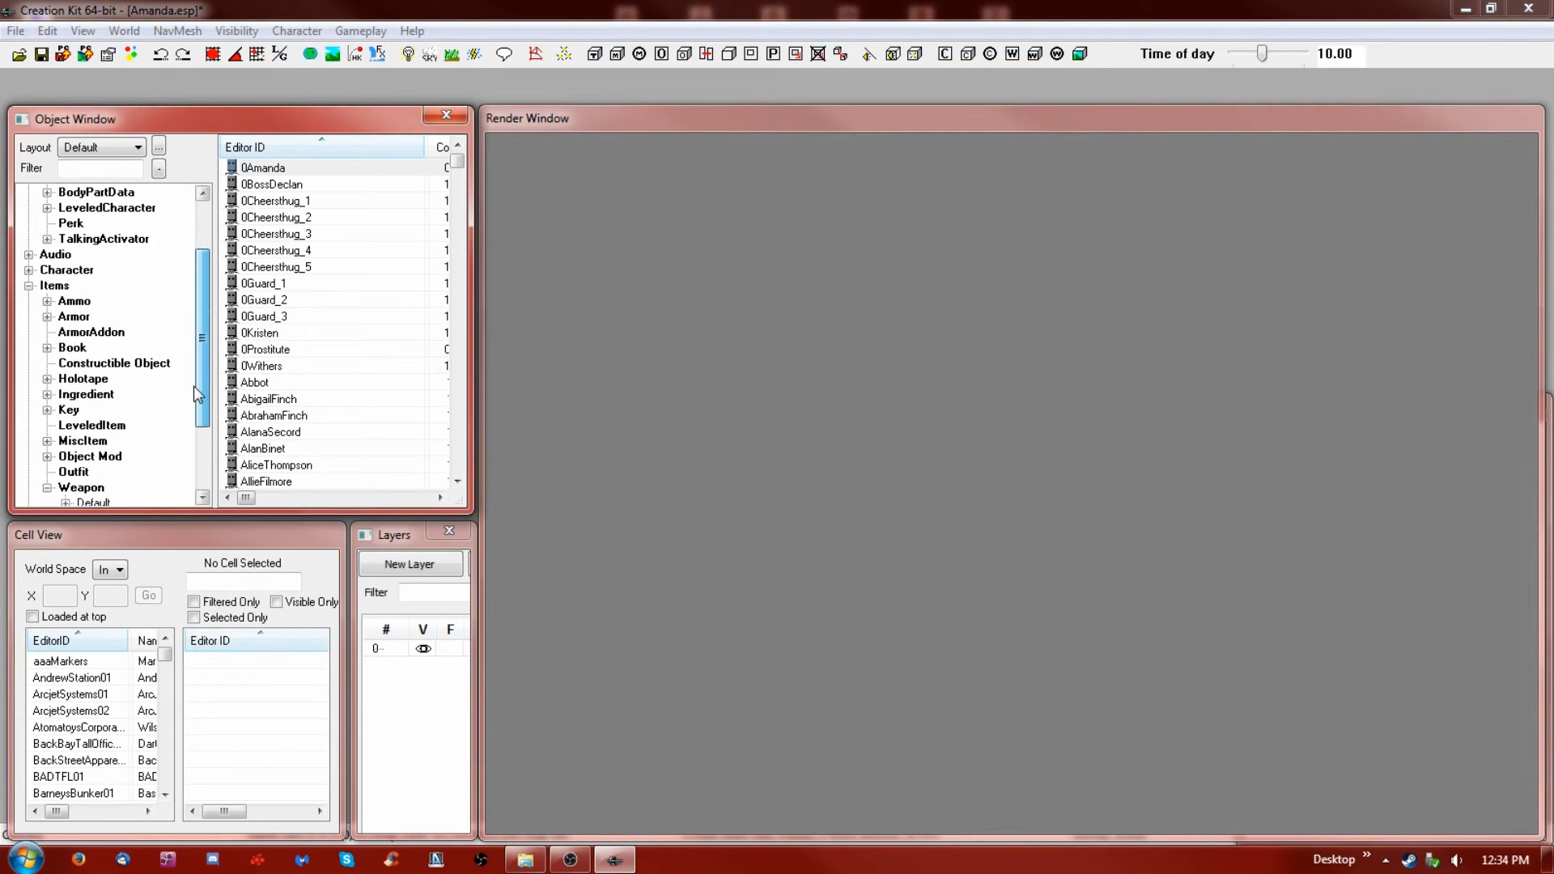
pyautogui.click(55, 285)
pyautogui.moveTo(202, 395); pyautogui.dragTo(197, 460)
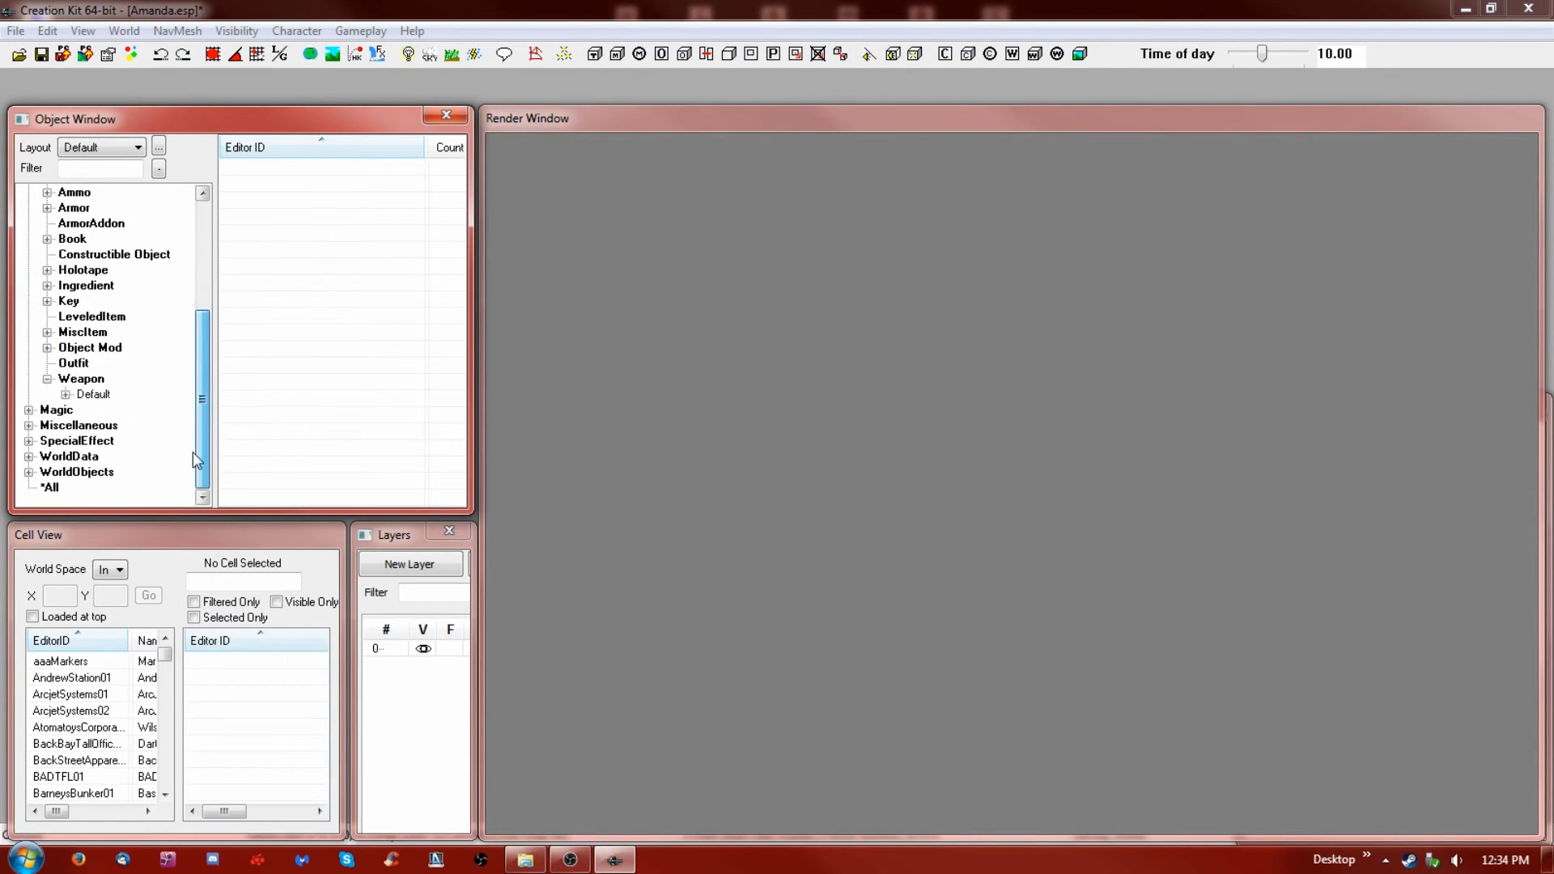
pyautogui.click(74, 363)
pyautogui.click(274, 201)
pyautogui.click(281, 168)
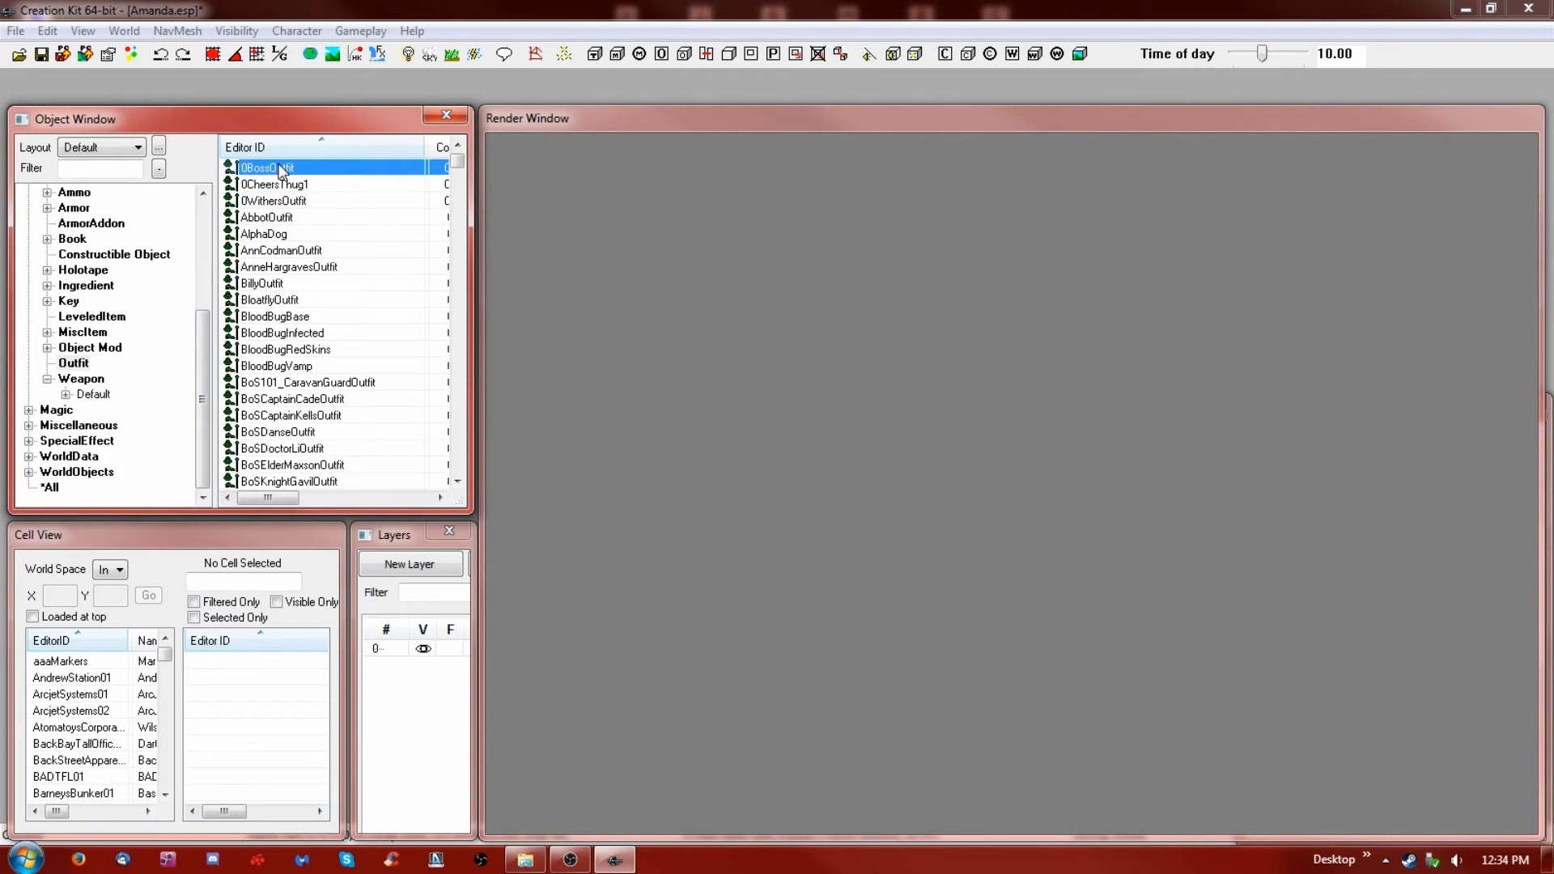
pyautogui.doubleClick(274, 168)
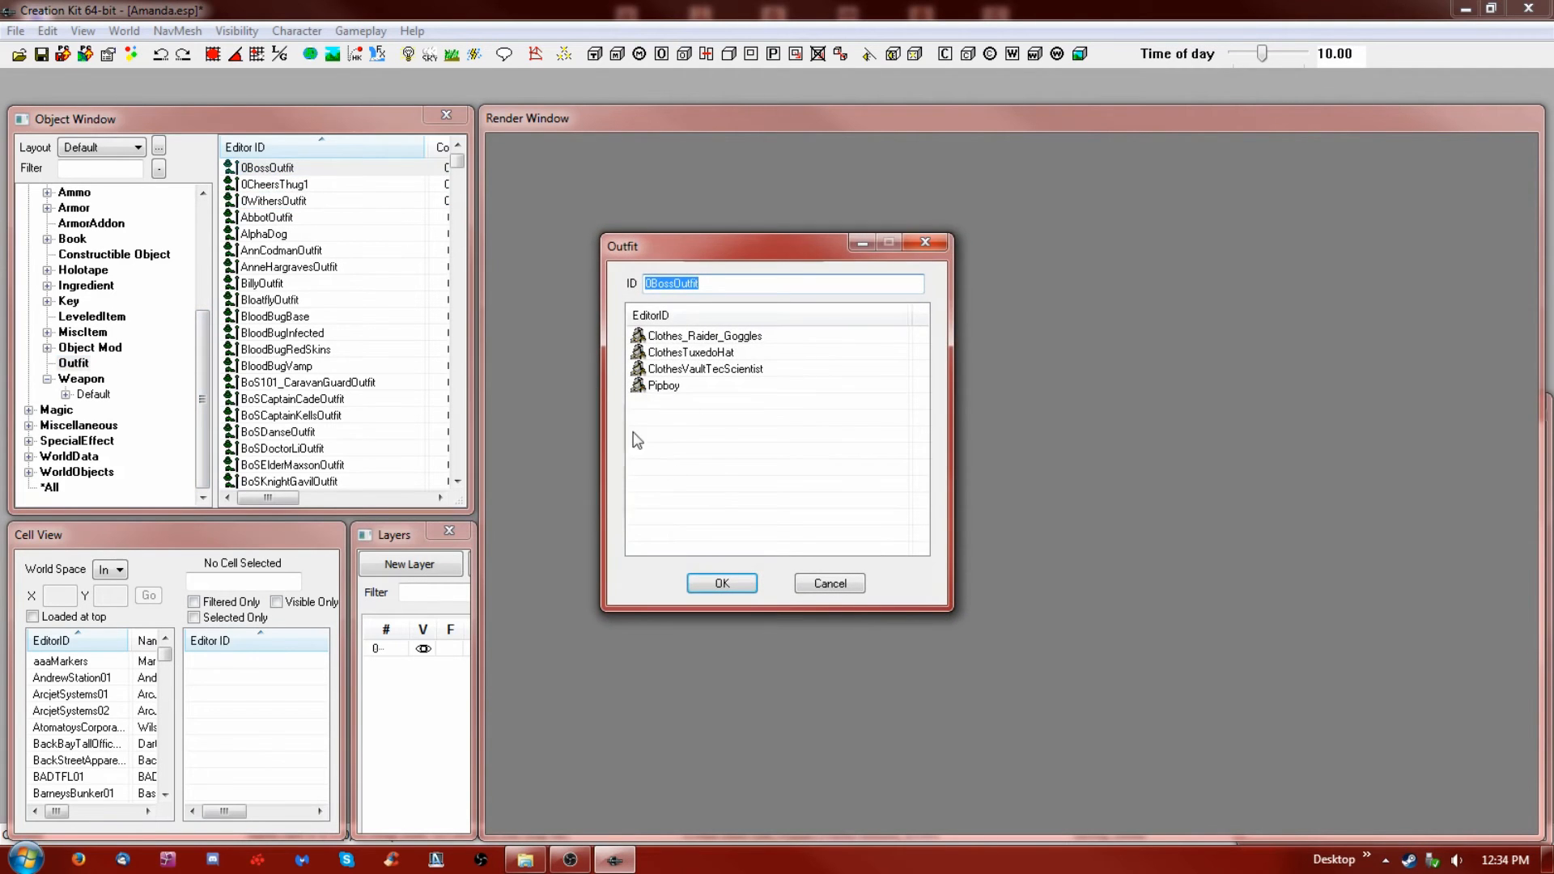
pyautogui.click(837, 586)
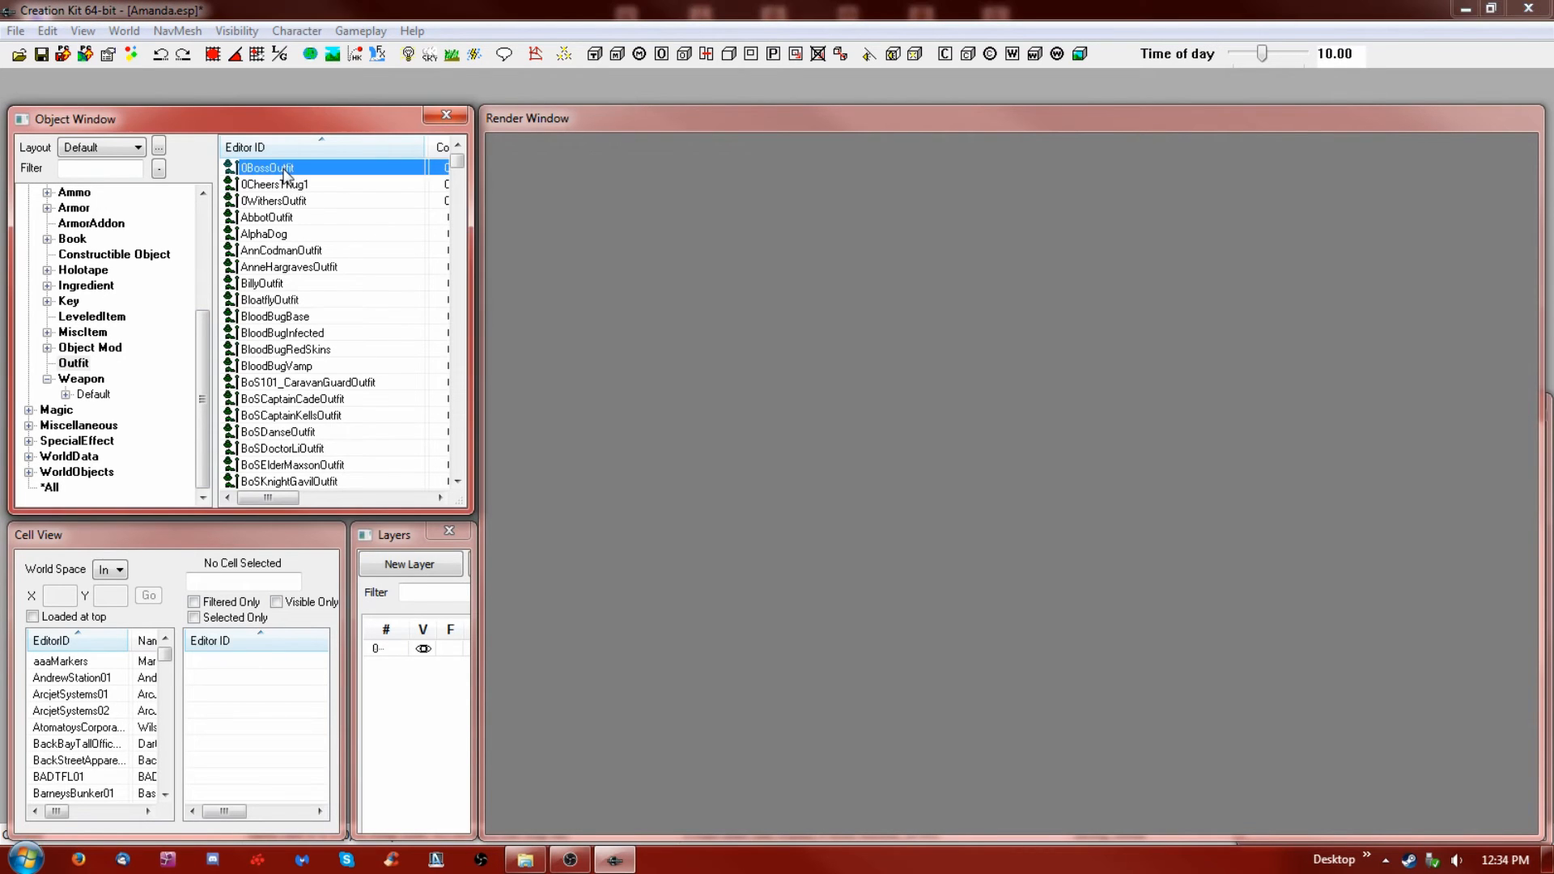
# Create a new outfit with the ID 0AmandaOutfit
pyautogui.rightClick(313, 172)
pyautogui.click(323, 182)
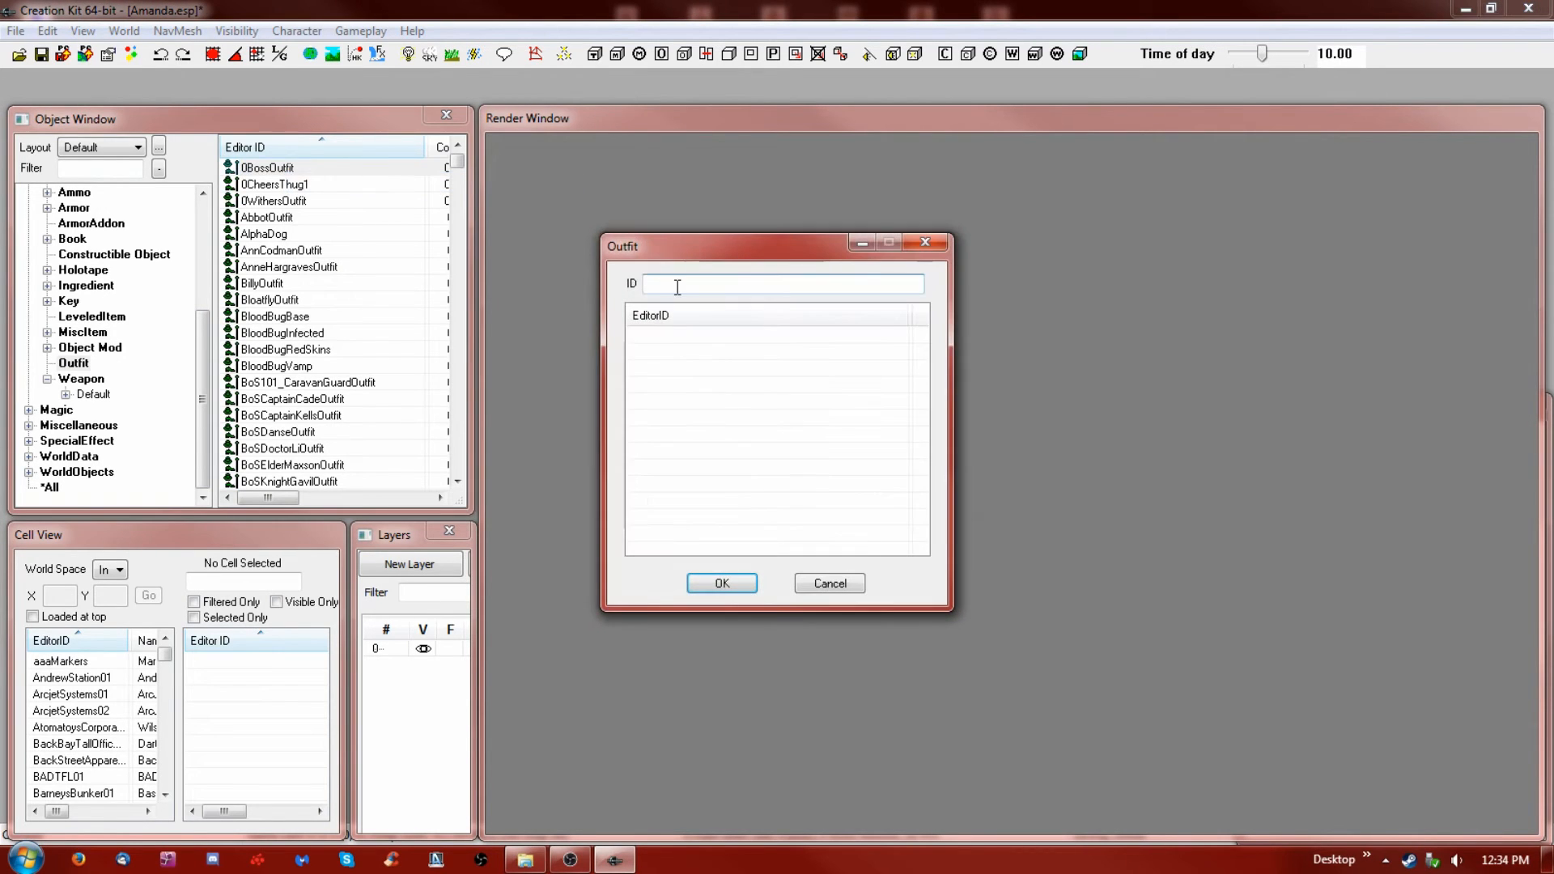
pyautogui.write('0AmandaOutfit')
pyautogui.click(722, 583)
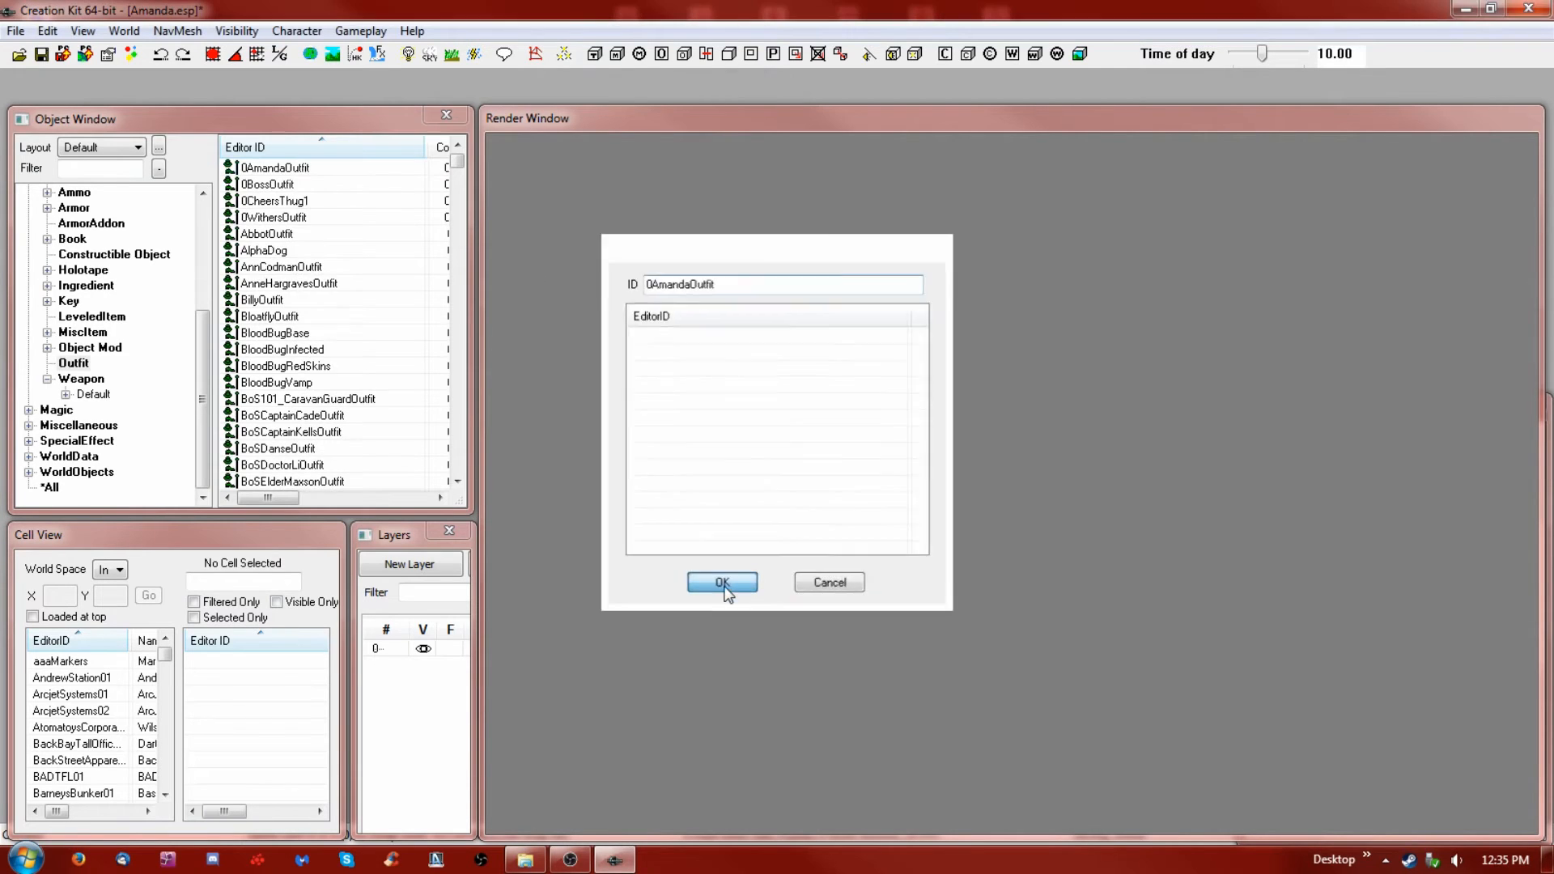
# Open 0AmandaOutfit for editing and list the ArmoredCoat items from the Armor category
pyautogui.doubleClick(276, 167)
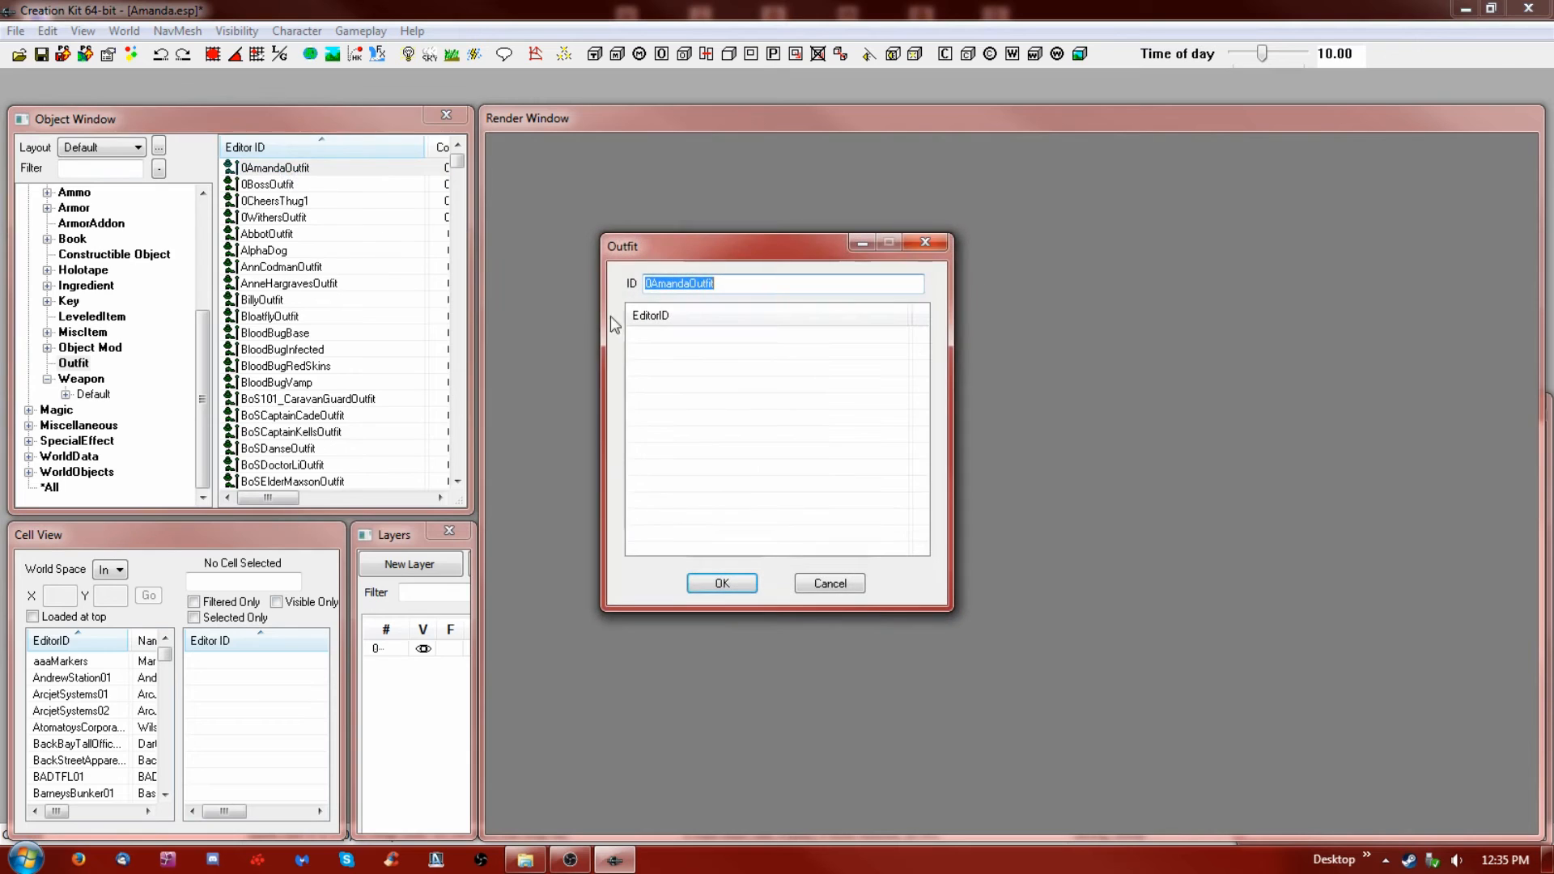
pyautogui.moveTo(204, 350); pyautogui.dragTo(178, 283)
pyautogui.click(47, 332)
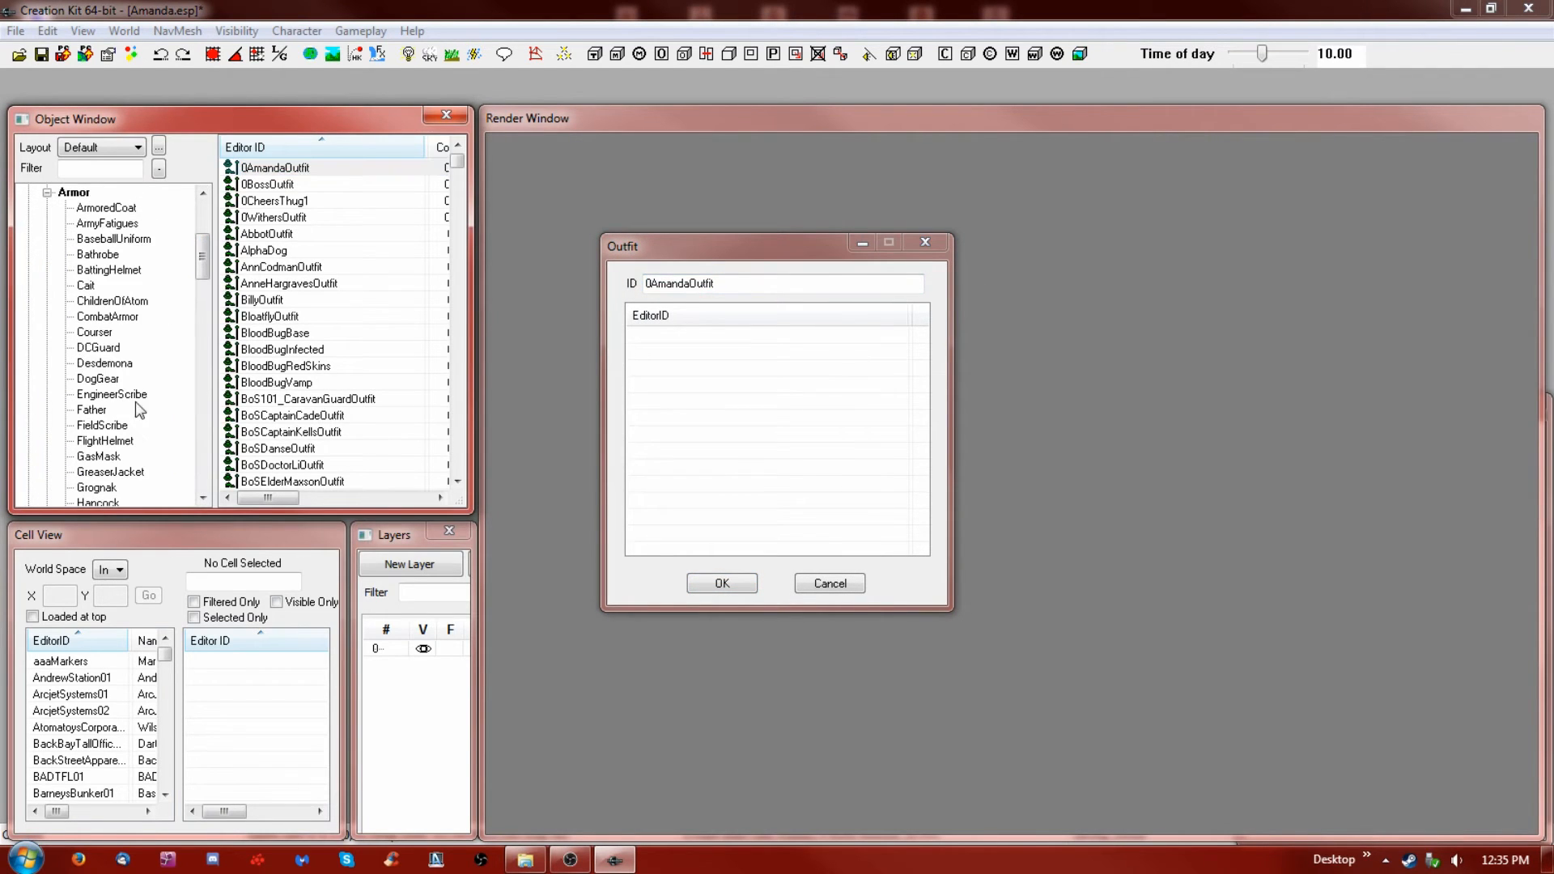
pyautogui.click(101, 209)
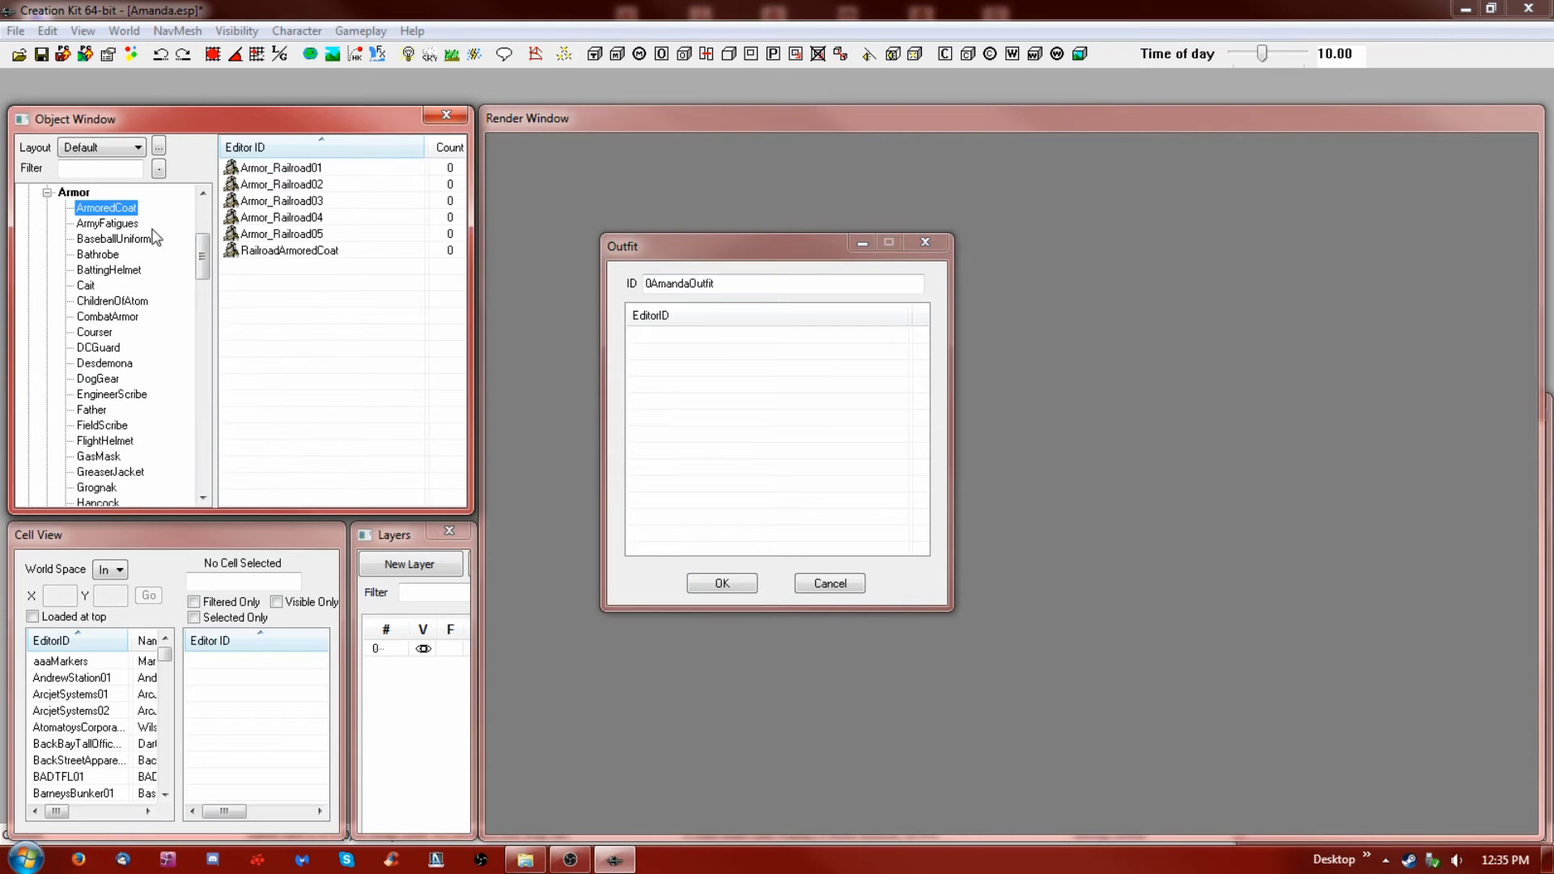
# Look through the ArmoredCoat and ArmyFatigues items and add Armor_Railroad03 to 0AmandaOutfit
pyautogui.click(284, 167)
pyautogui.click(284, 185)
pyautogui.click(296, 219)
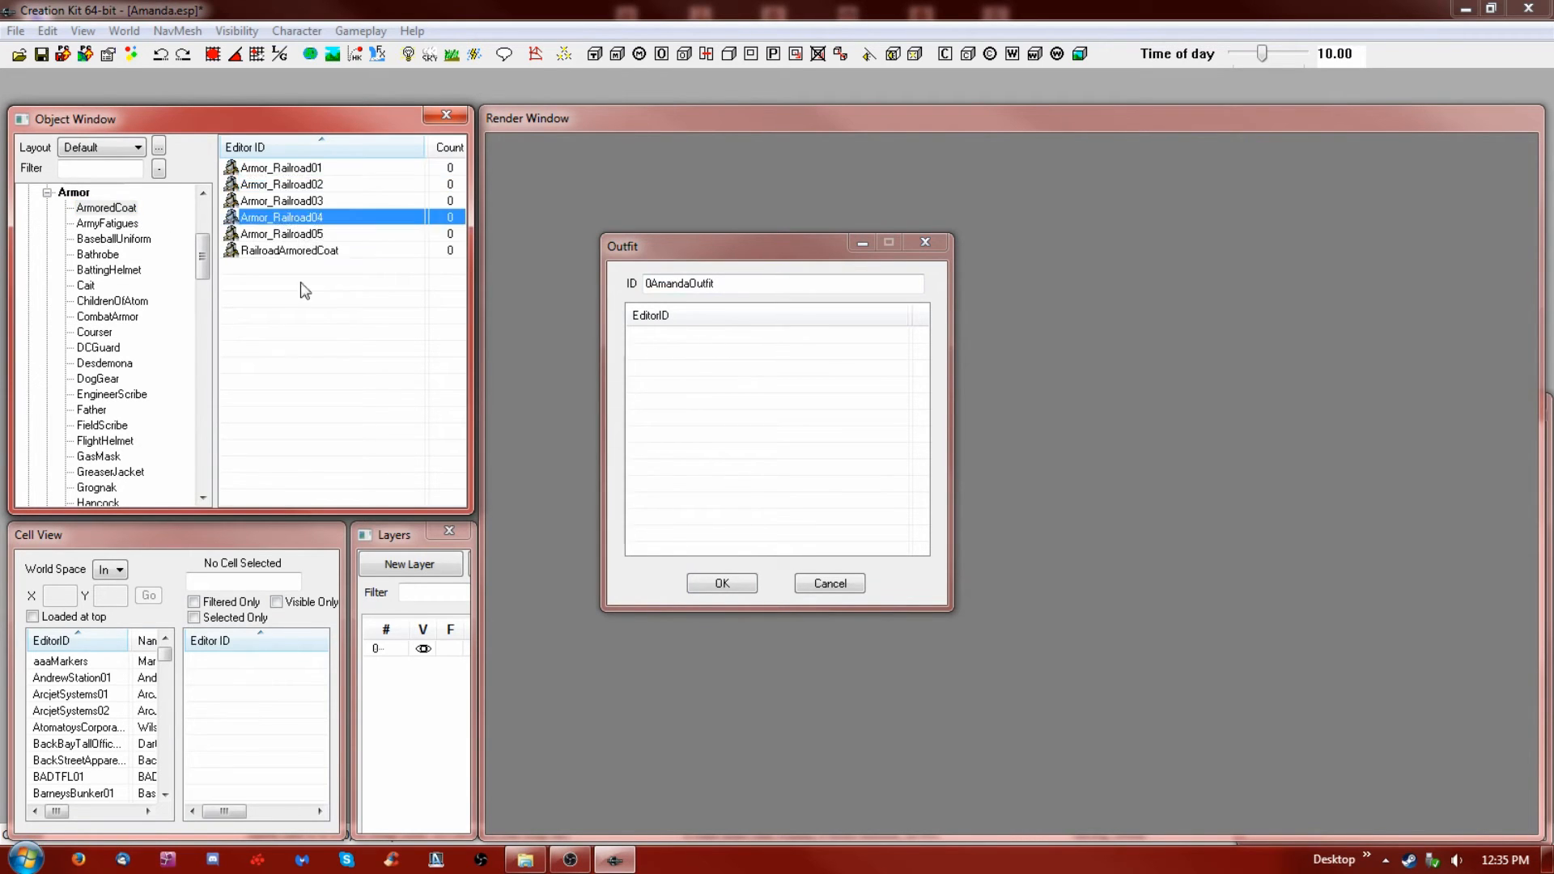
pyautogui.click(301, 250)
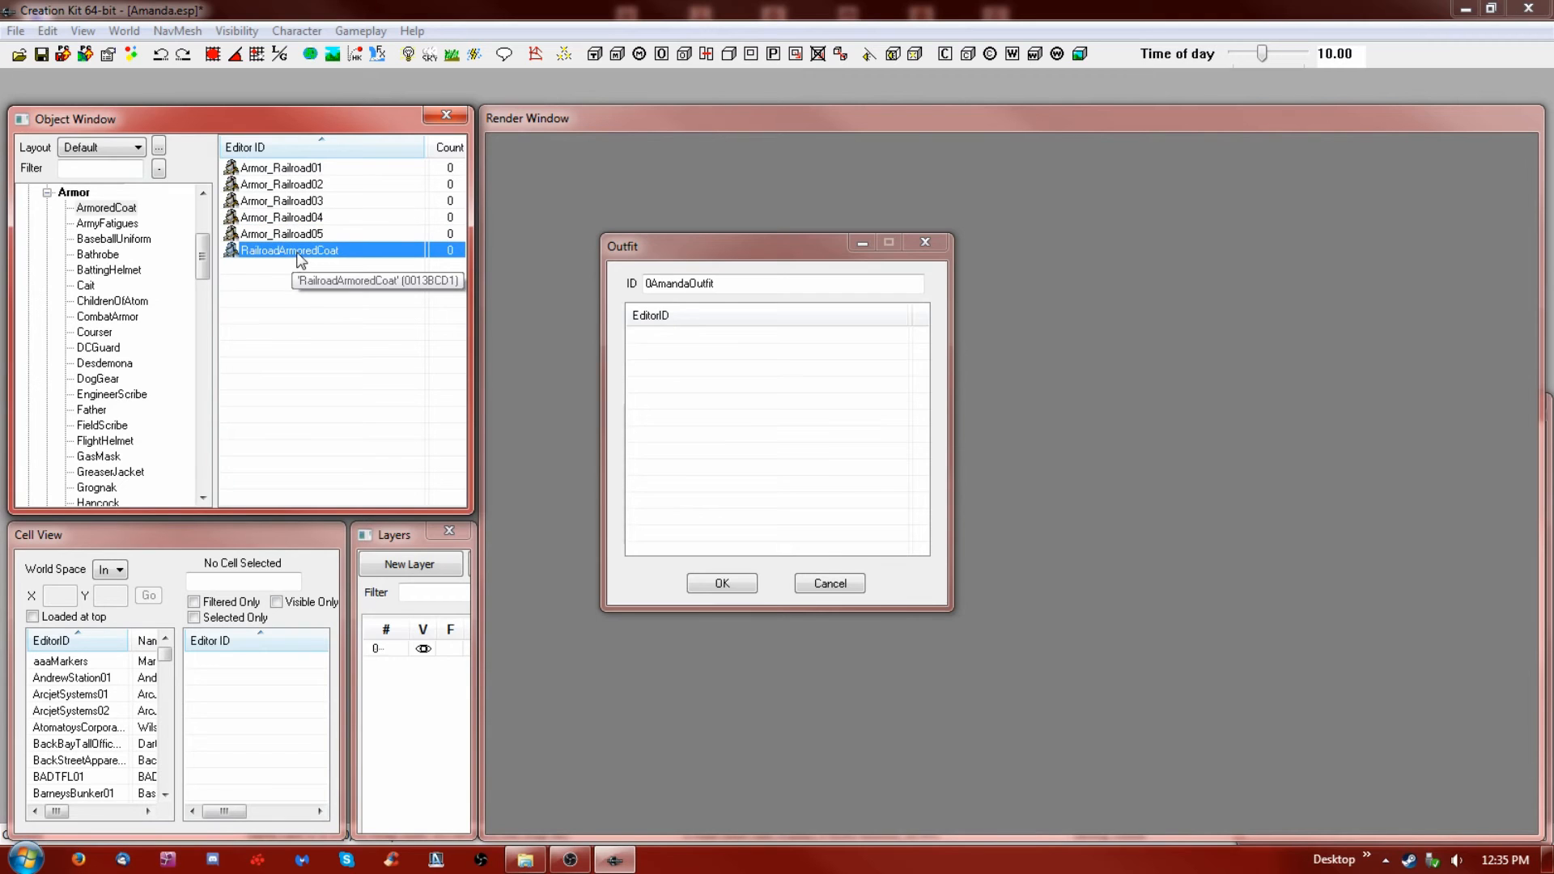
pyautogui.click(112, 225)
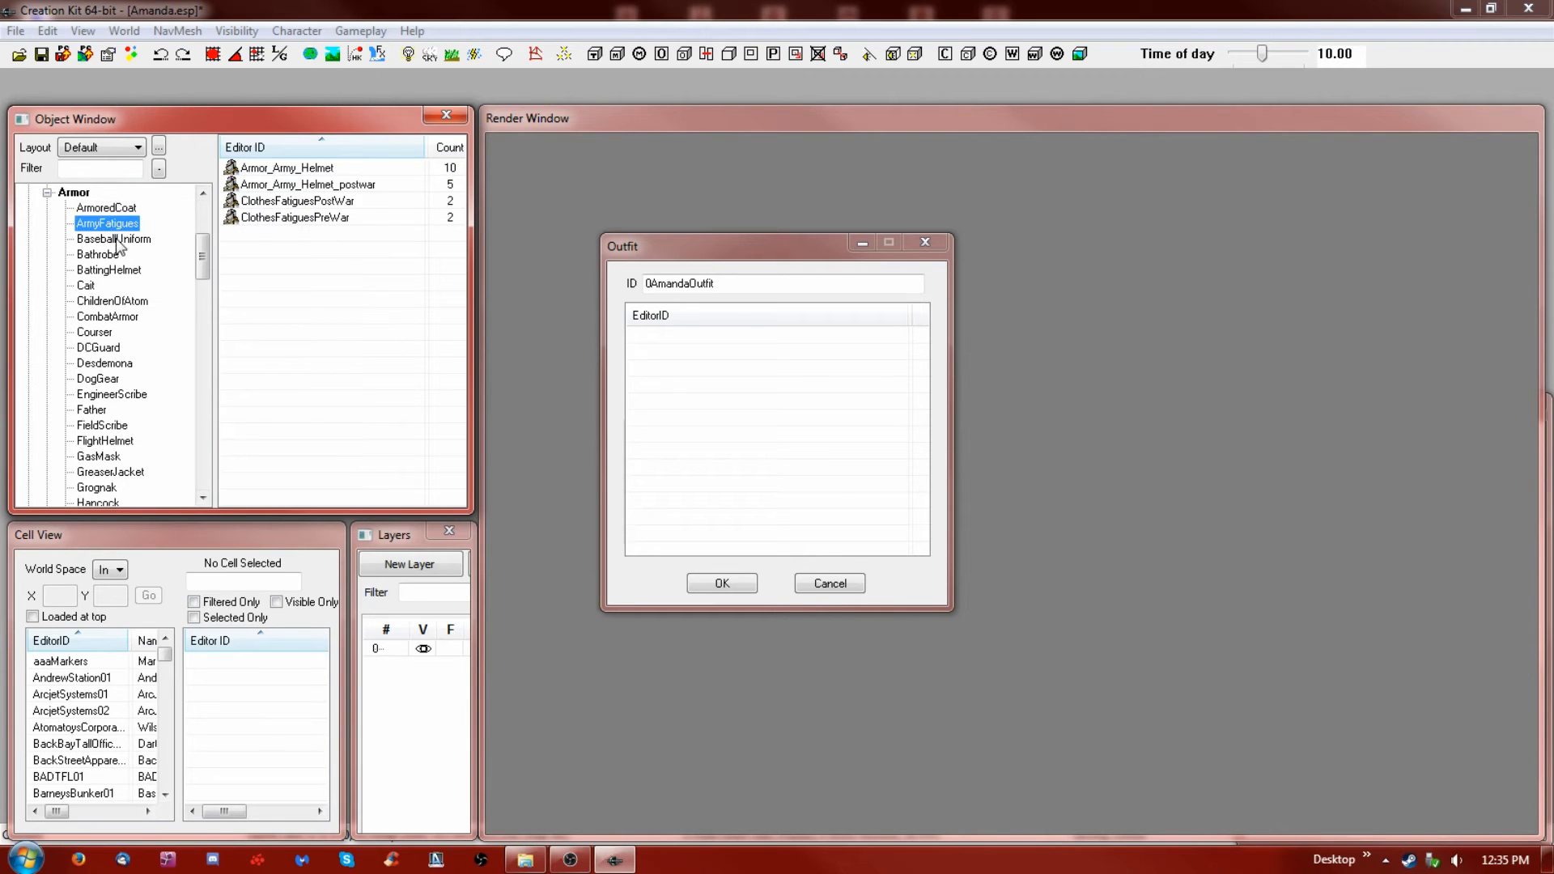
pyautogui.click(118, 209)
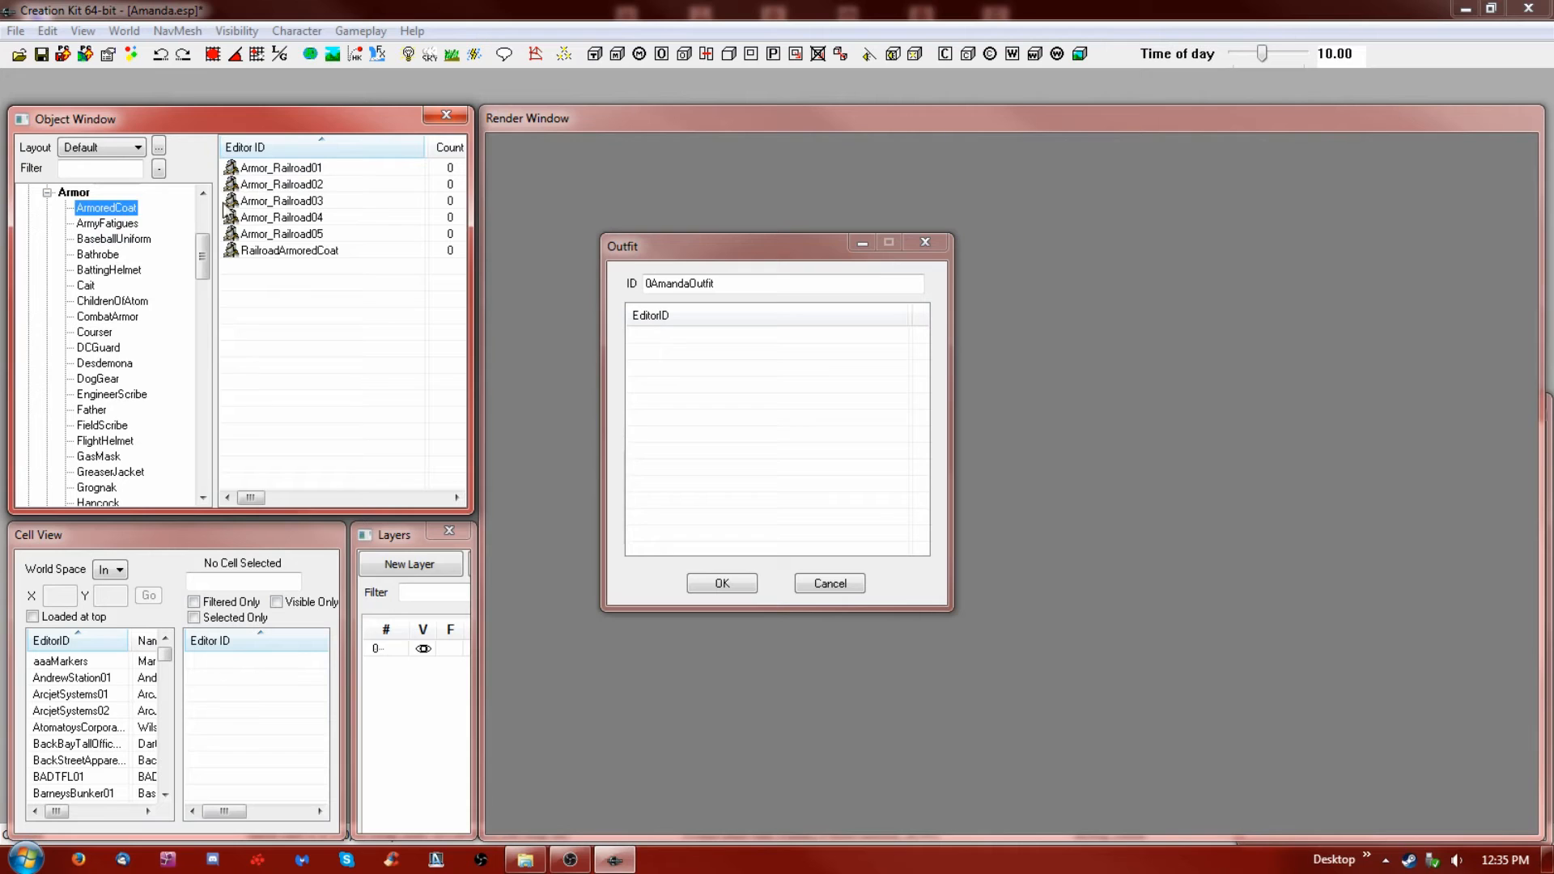
pyautogui.click(297, 201)
pyautogui.moveTo(299, 201); pyautogui.dragTo(816, 417)
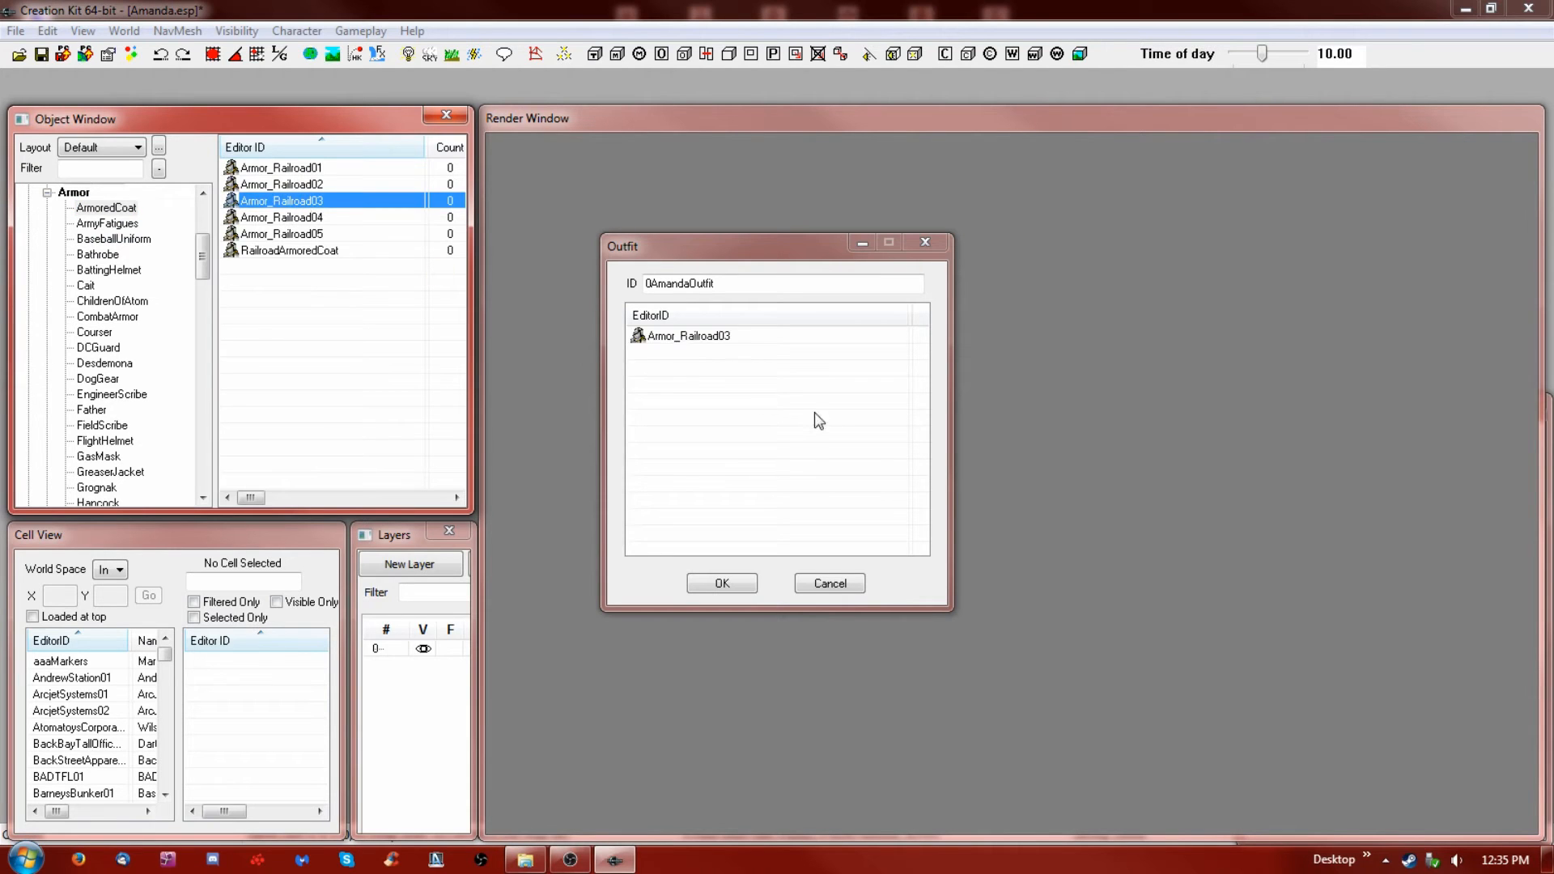
# Filter the whole Armor category by "hat", look through the available hats, and accept 0AmandaOutfit without adding one
pyautogui.click(79, 193)
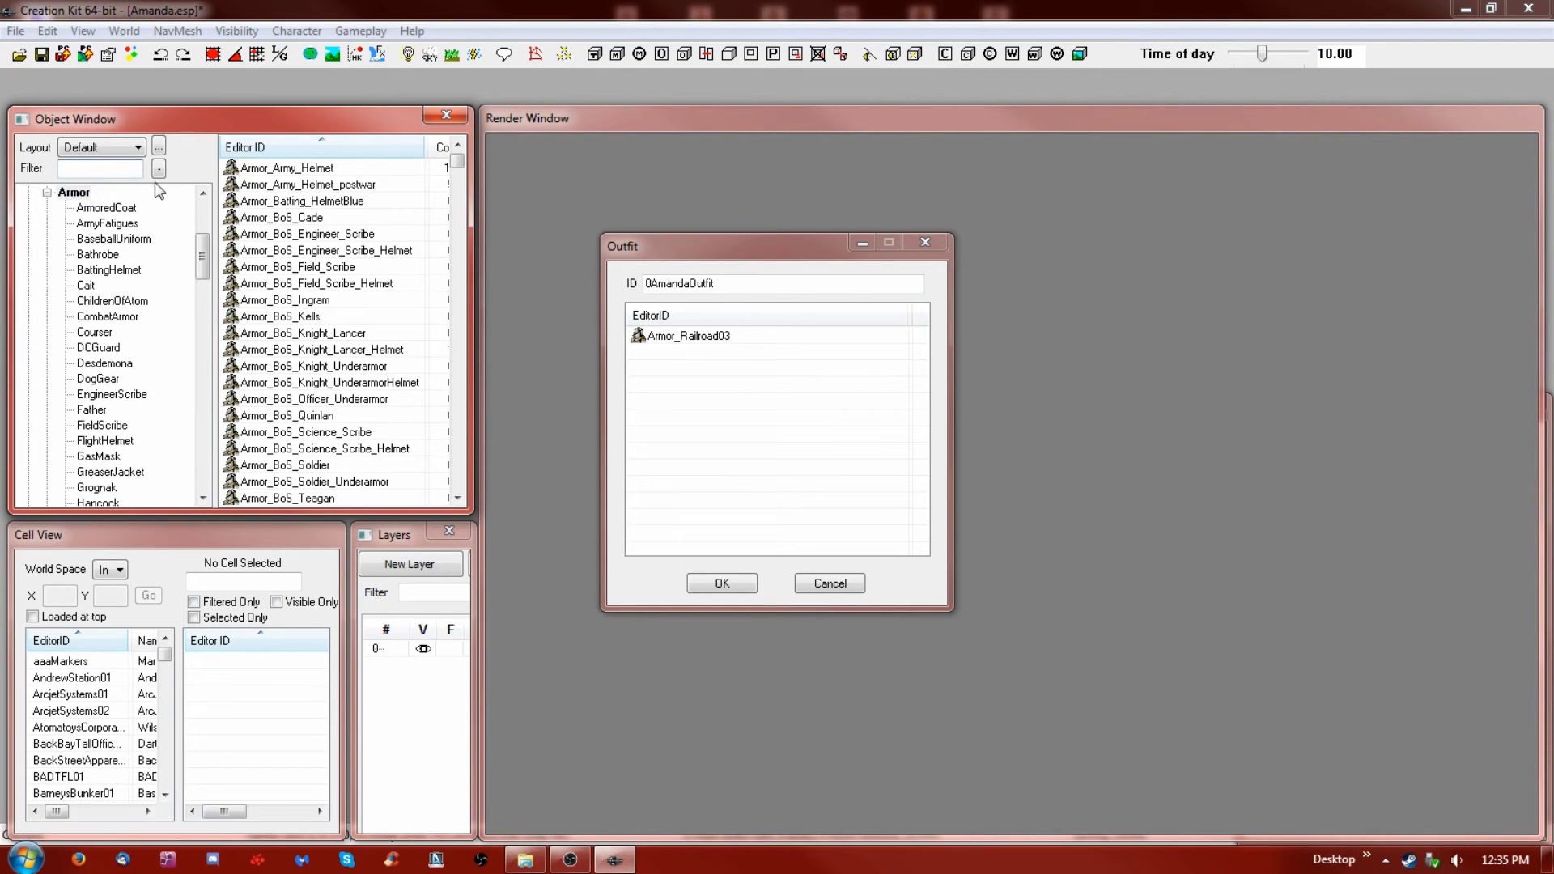
pyautogui.write('hat')
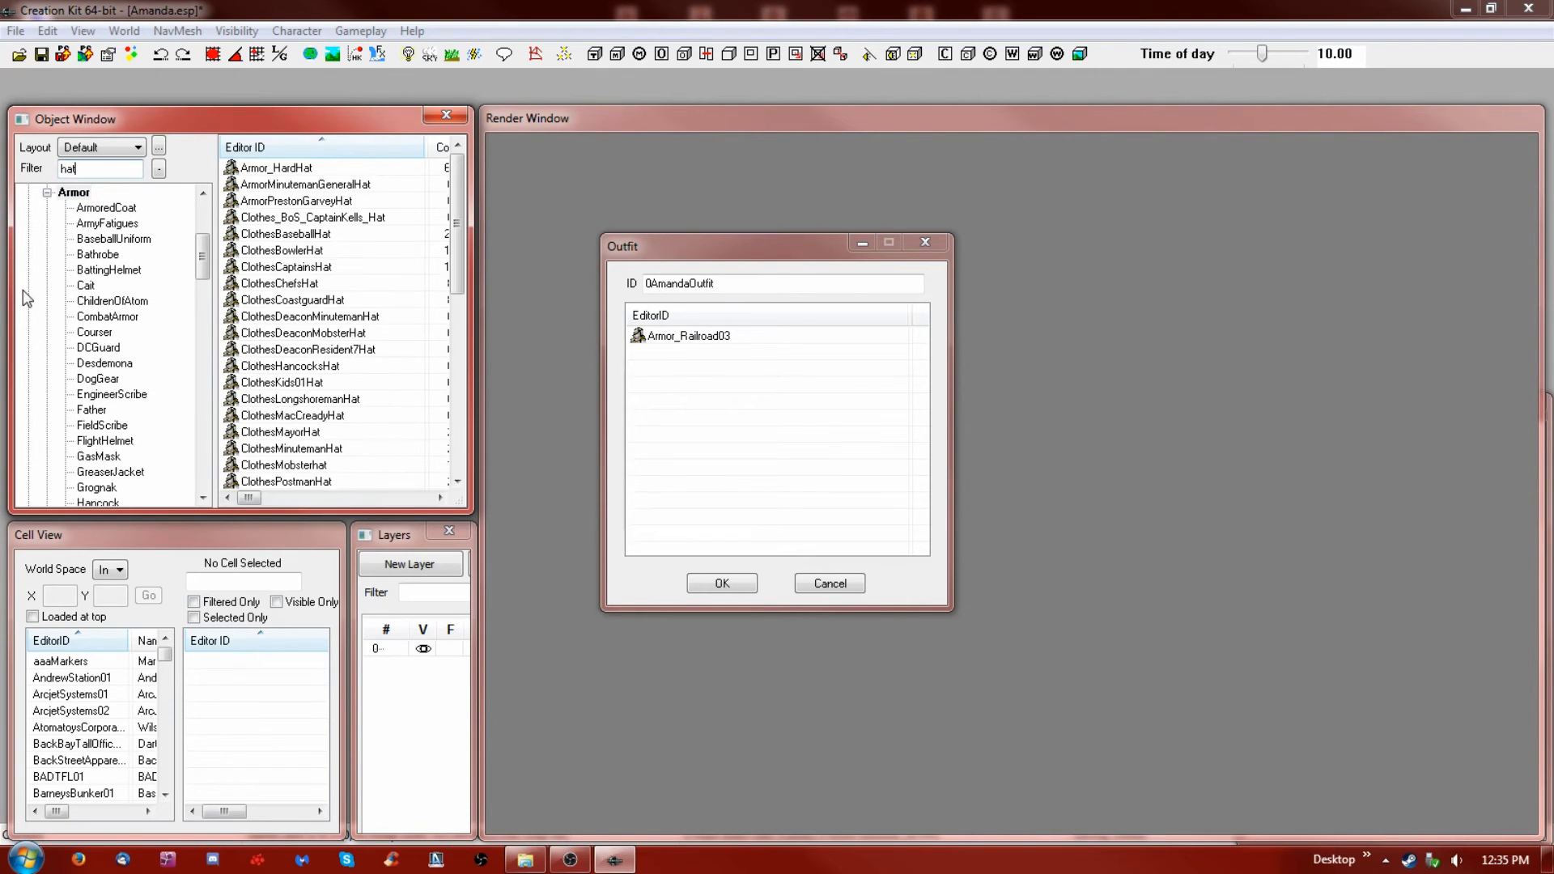
pyautogui.click(295, 250)
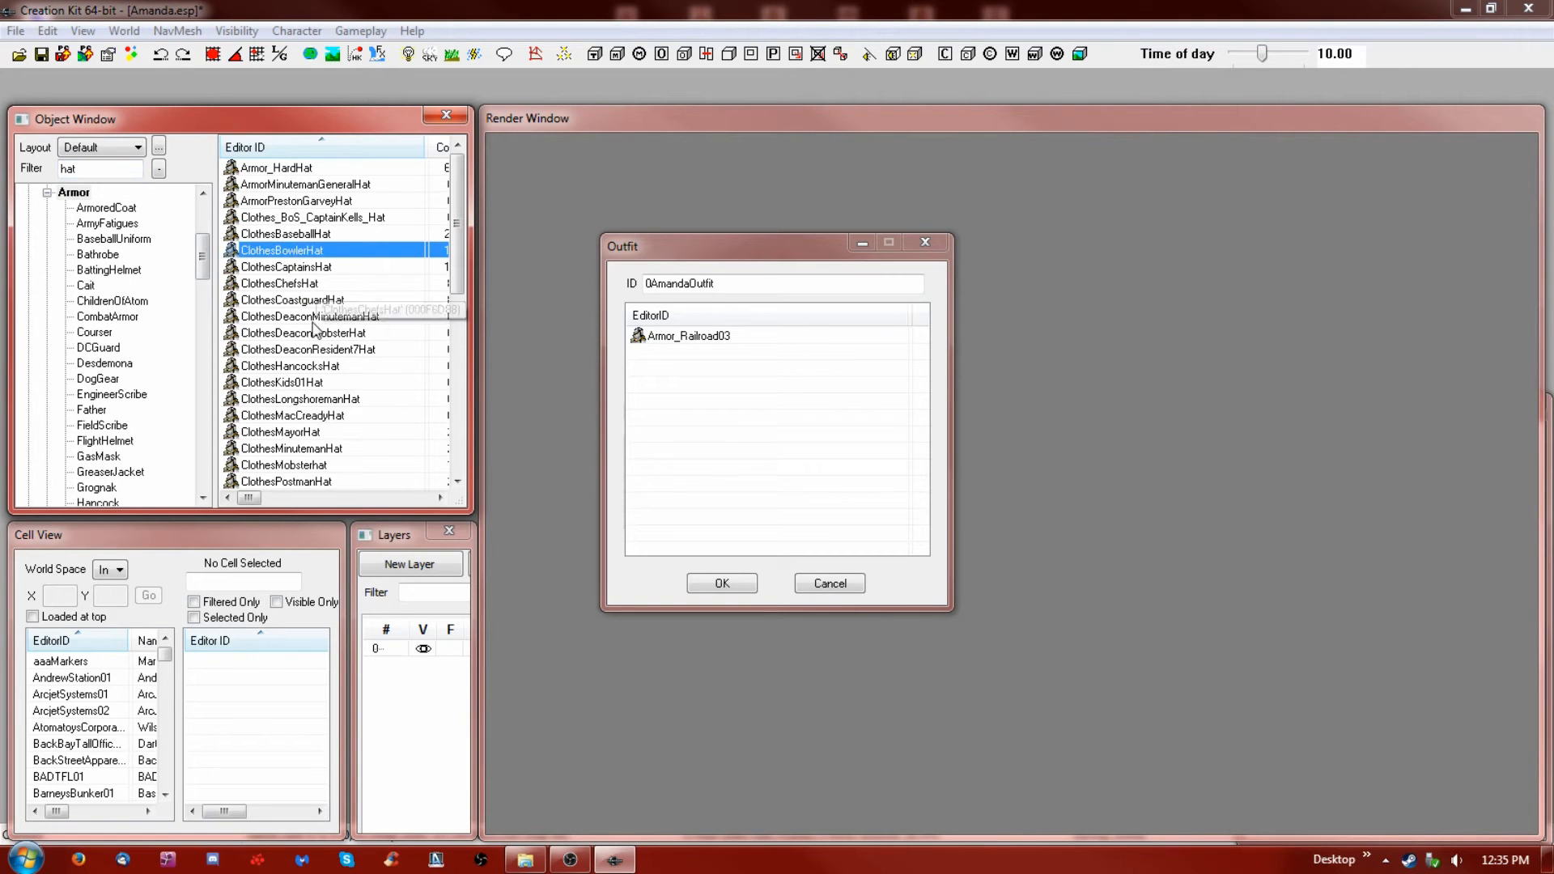
pyautogui.scroll(-4, 336, 324)
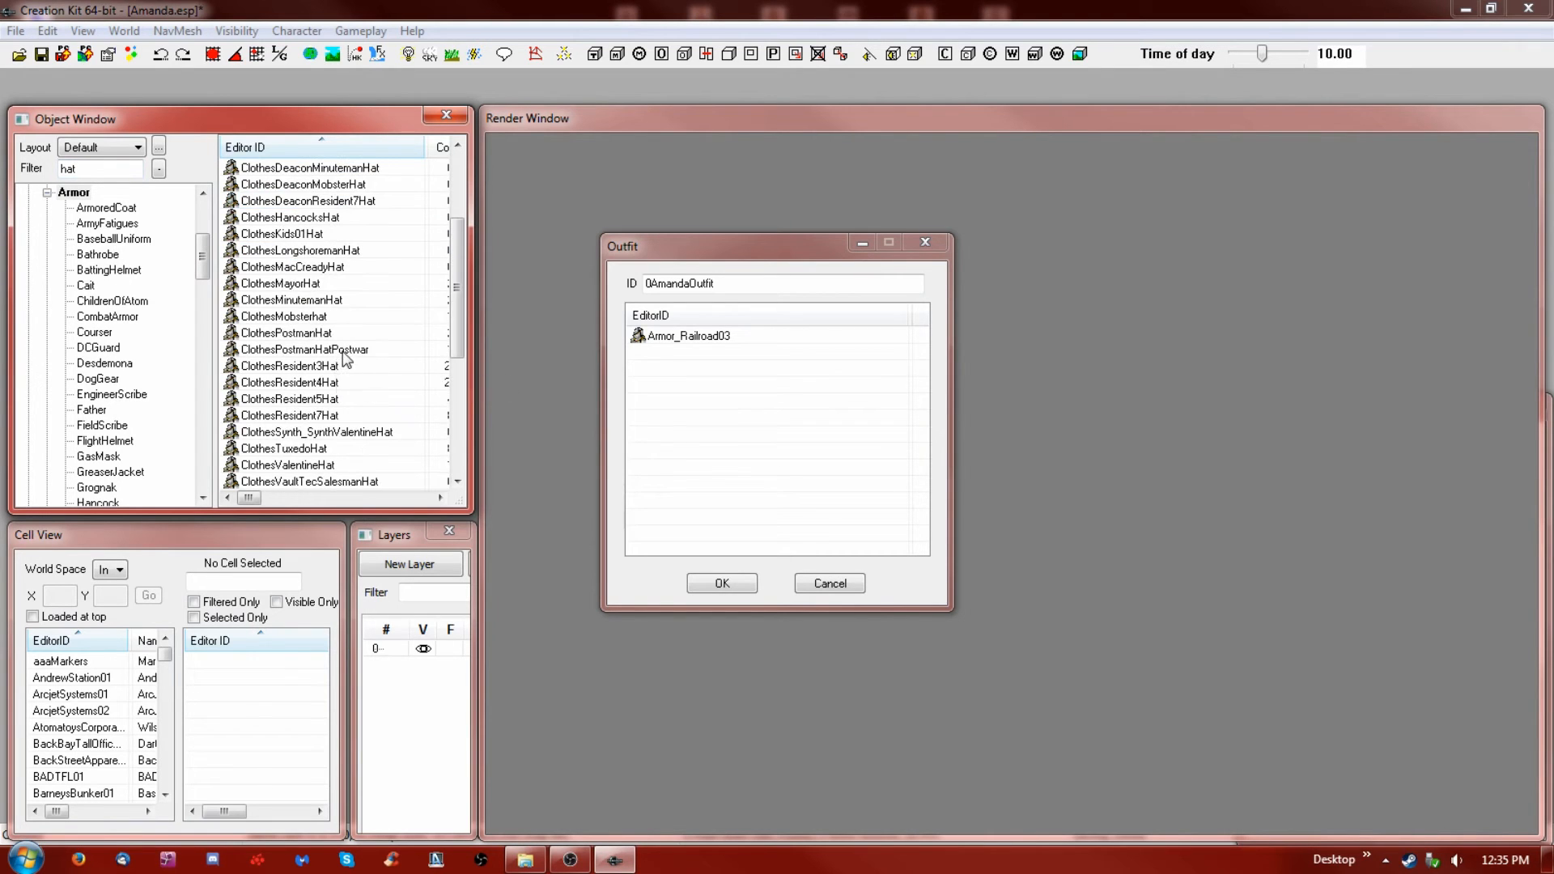
pyautogui.scroll(-2, 343, 351)
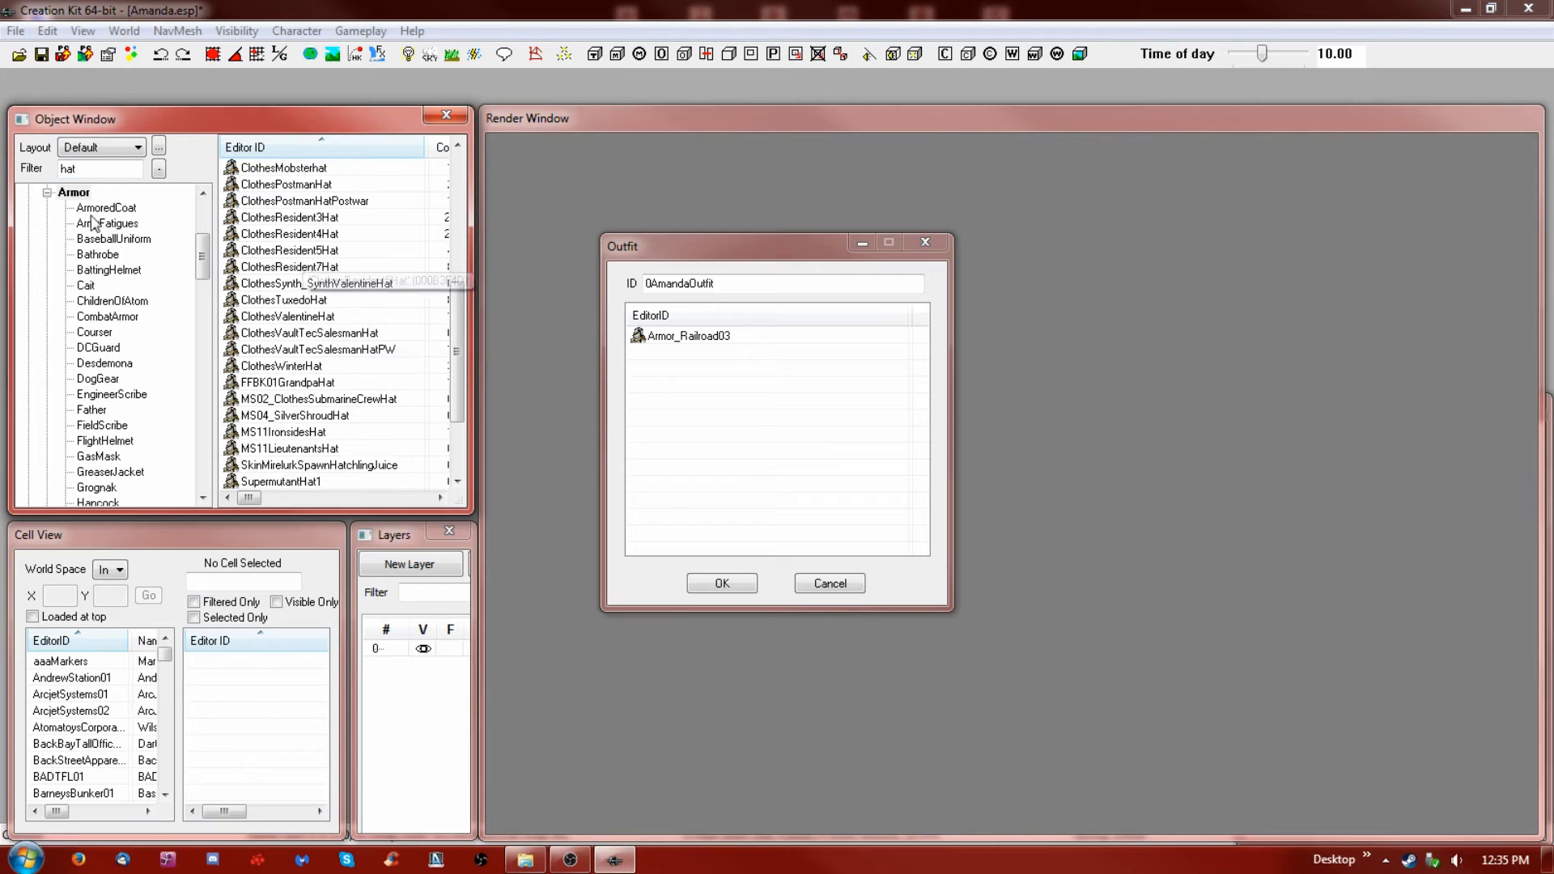
pyautogui.scroll(-2, 344, 324)
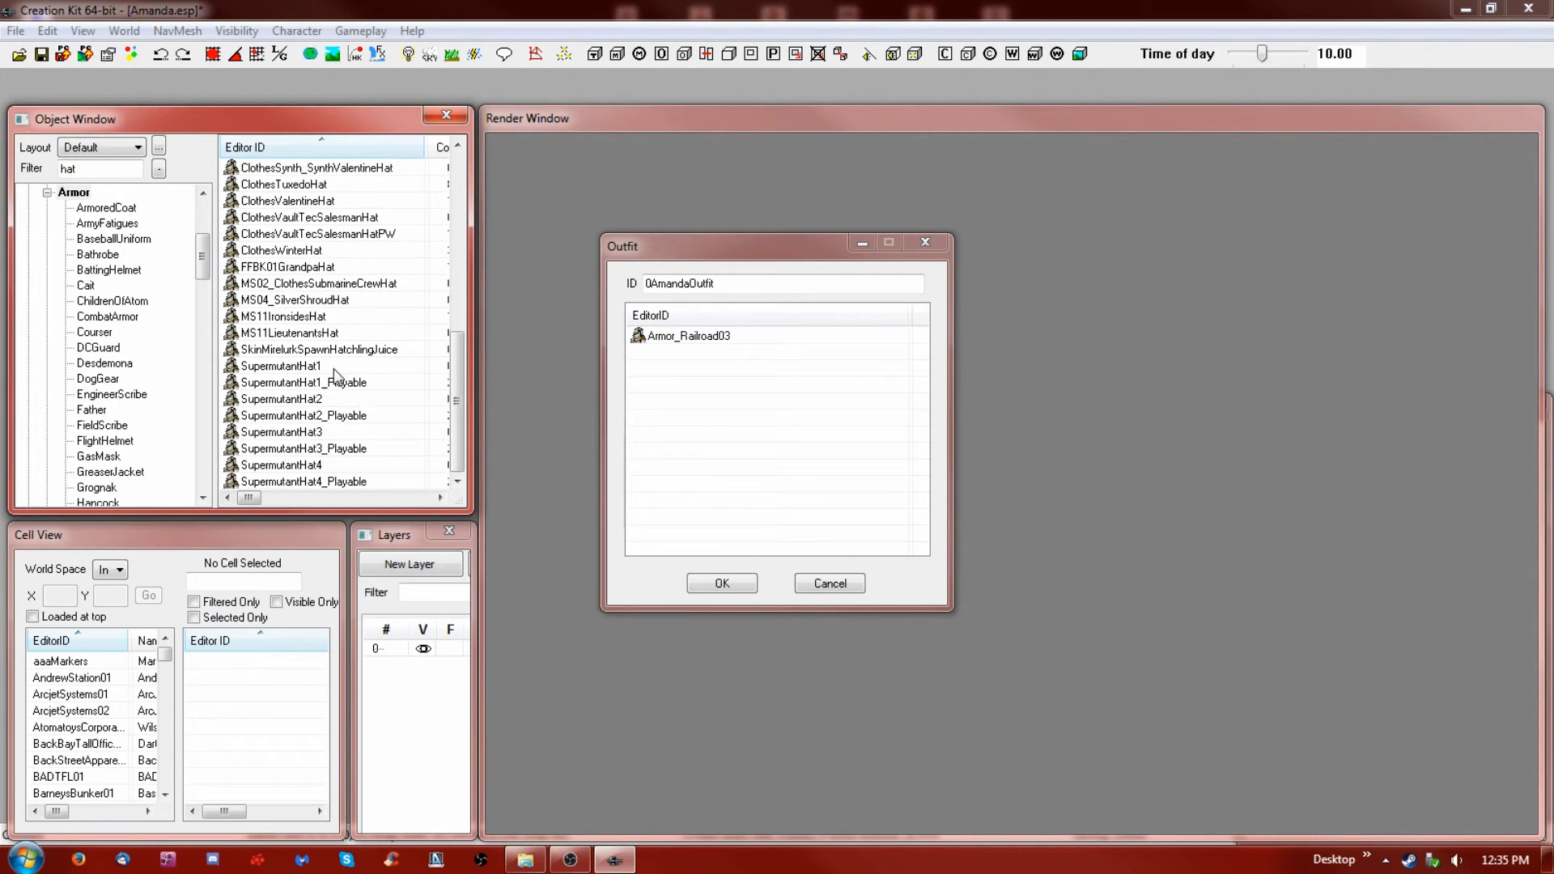
pyautogui.click(720, 583)
# Clear the object filter, return to the Actor category and open the custom female actor for editing
pyautogui.moveTo(458, 350); pyautogui.dragTo(473, 156)
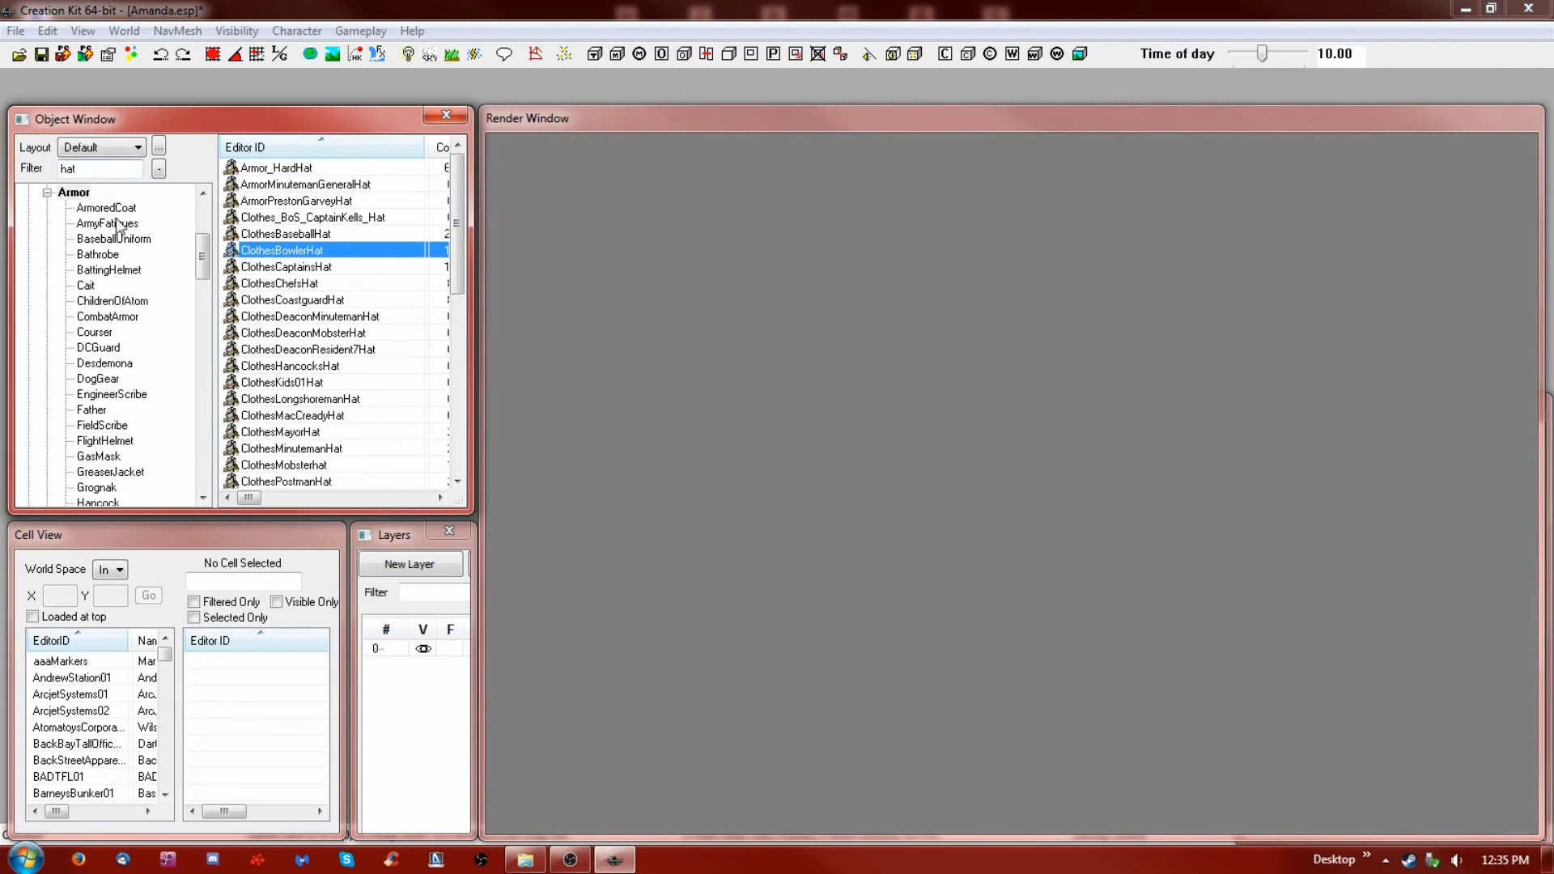
pyautogui.click(204, 207)
pyautogui.doubleClick(116, 172)
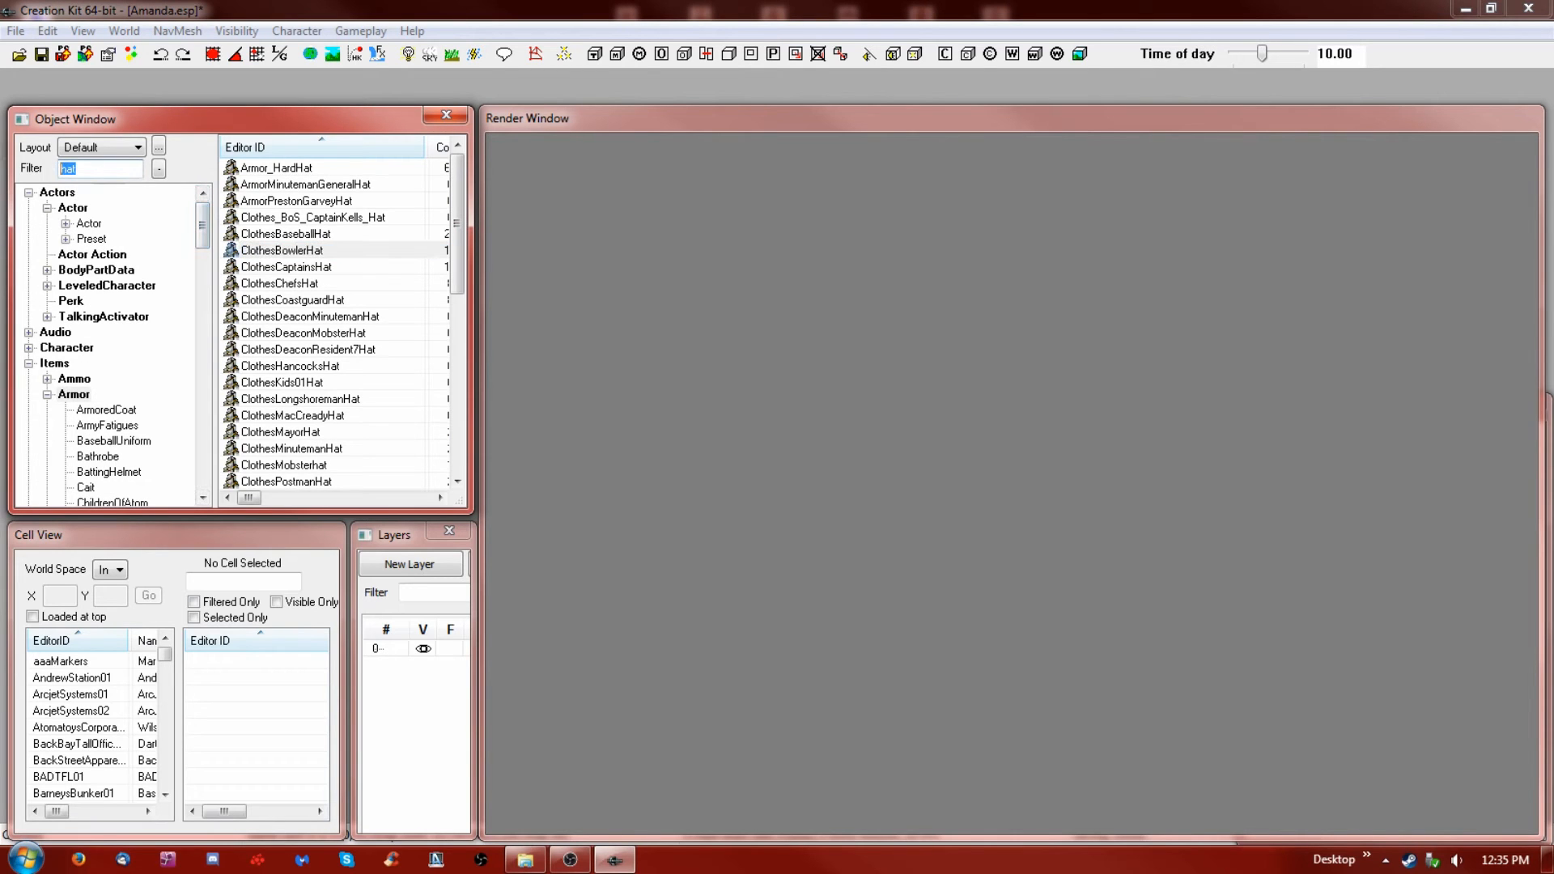
pyautogui.click(89, 223)
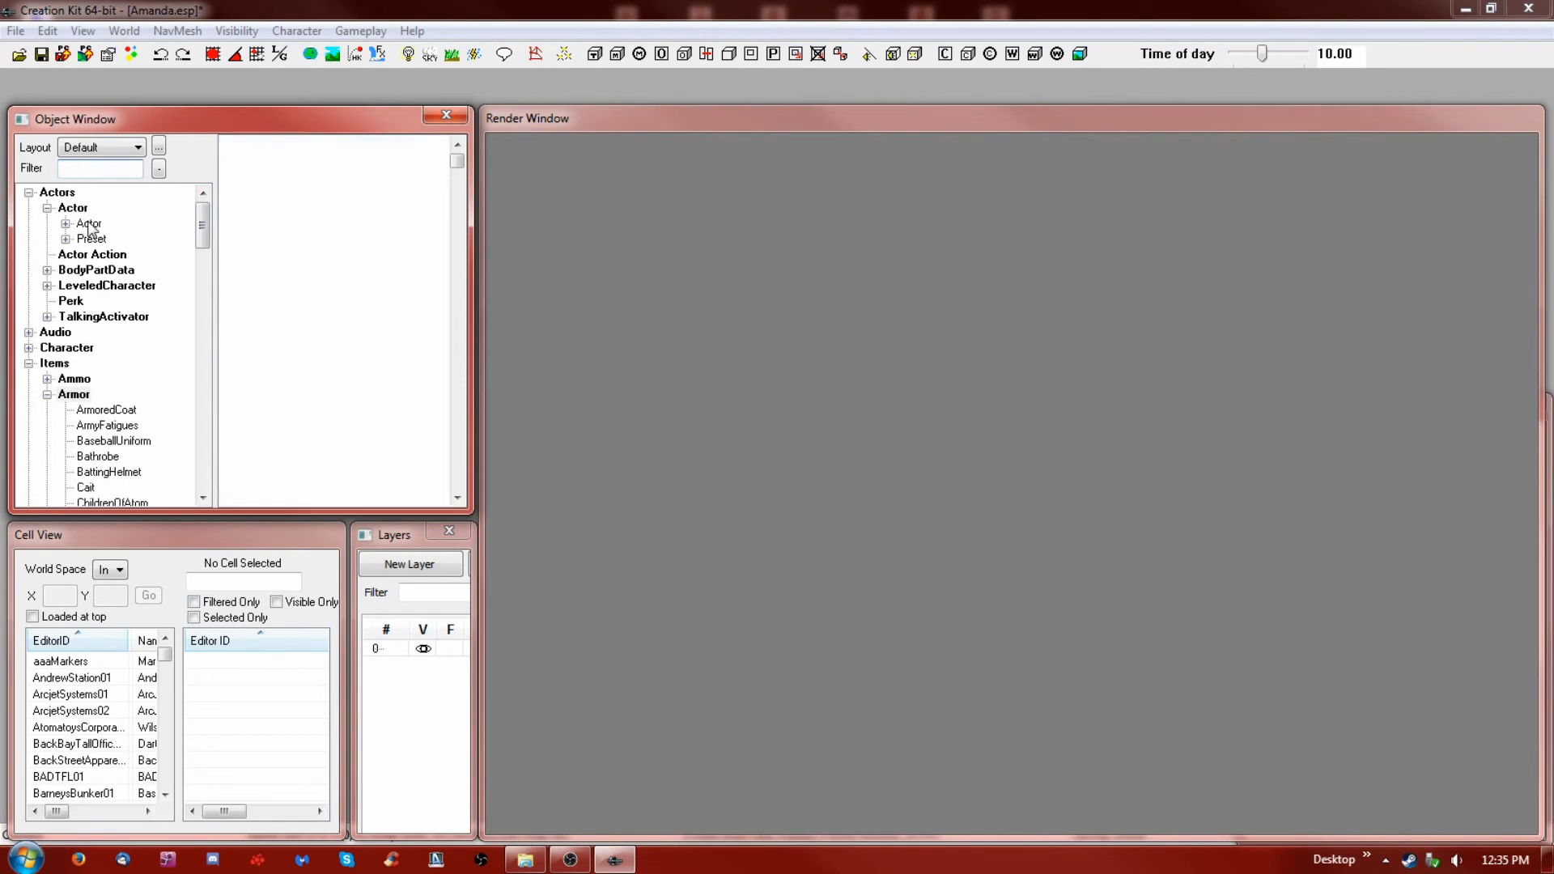
pyautogui.doubleClick(268, 170)
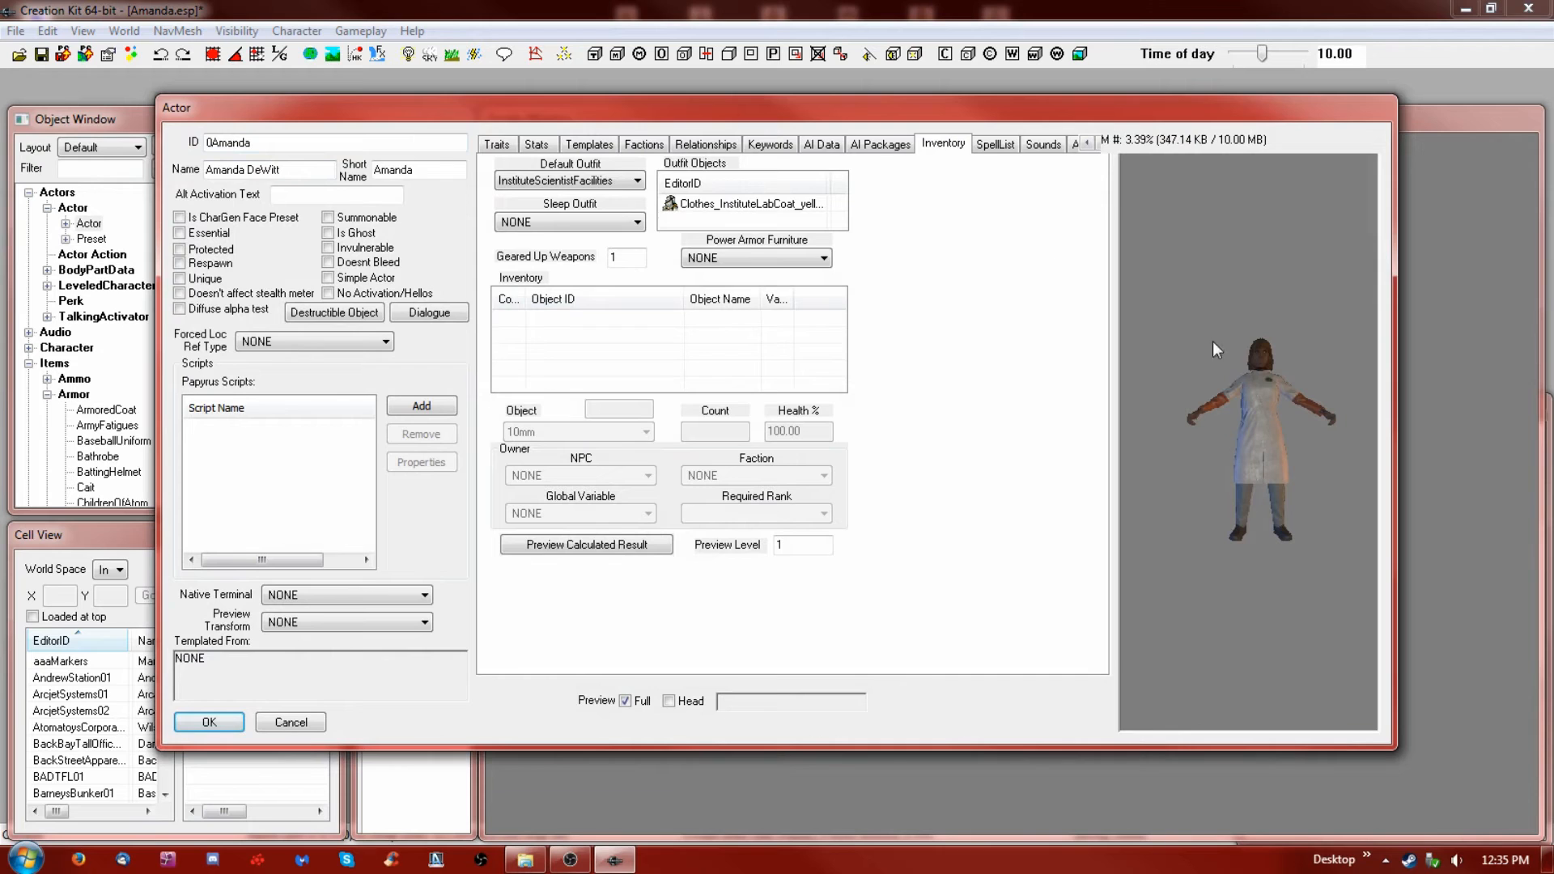
# Set the actor's default outfit to 0AmandaOutfit and inspect it in the enlarged full-body preview
pyautogui.click(573, 180)
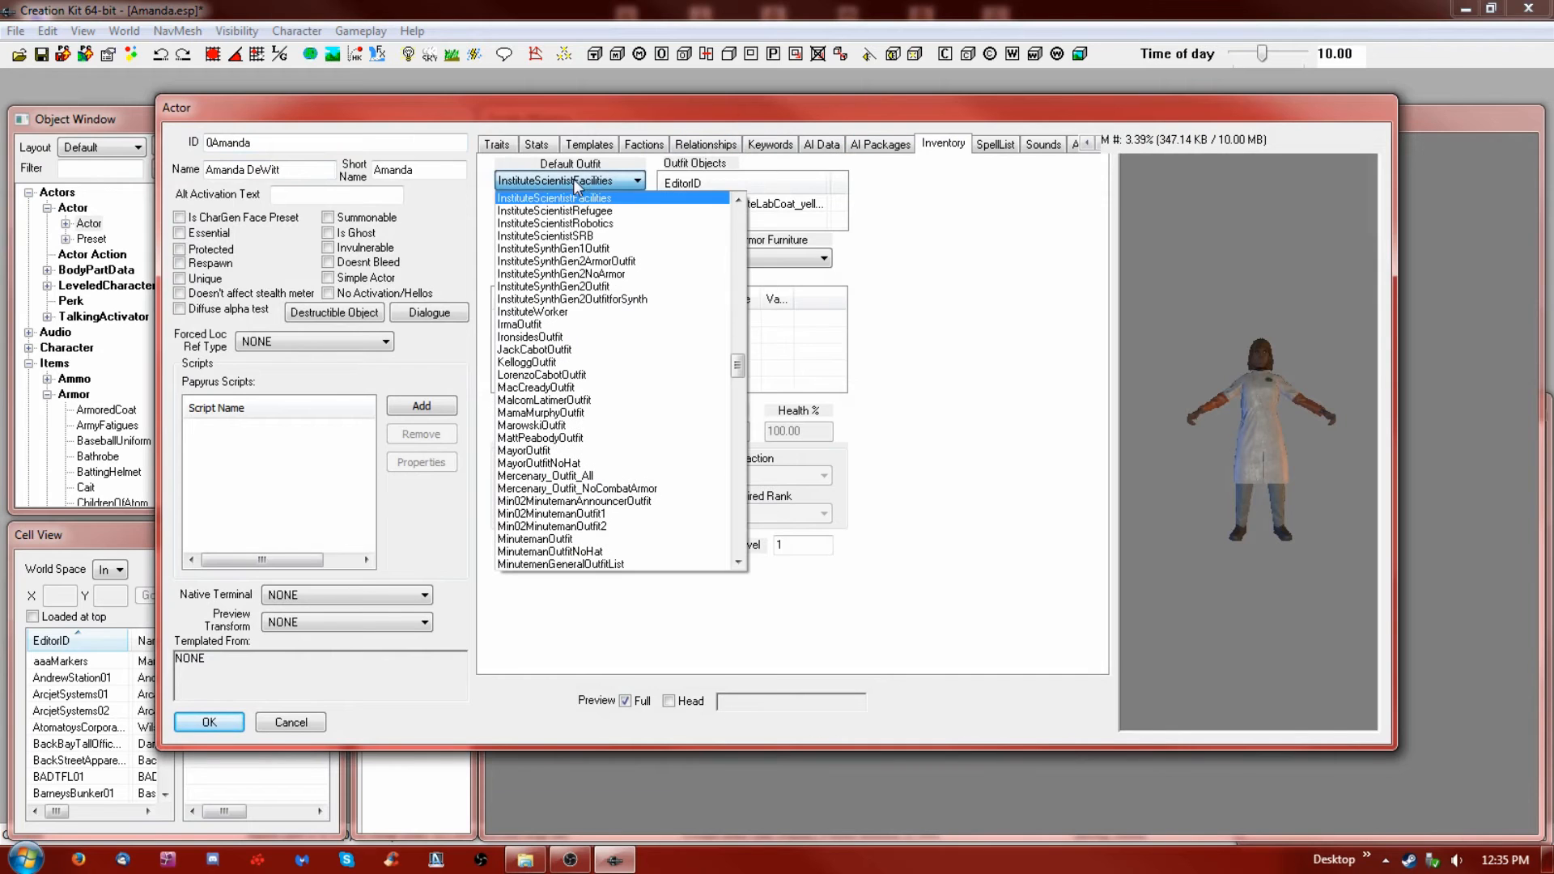
pyautogui.moveTo(738, 366); pyautogui.dragTo(739, 207)
pyautogui.click(524, 212)
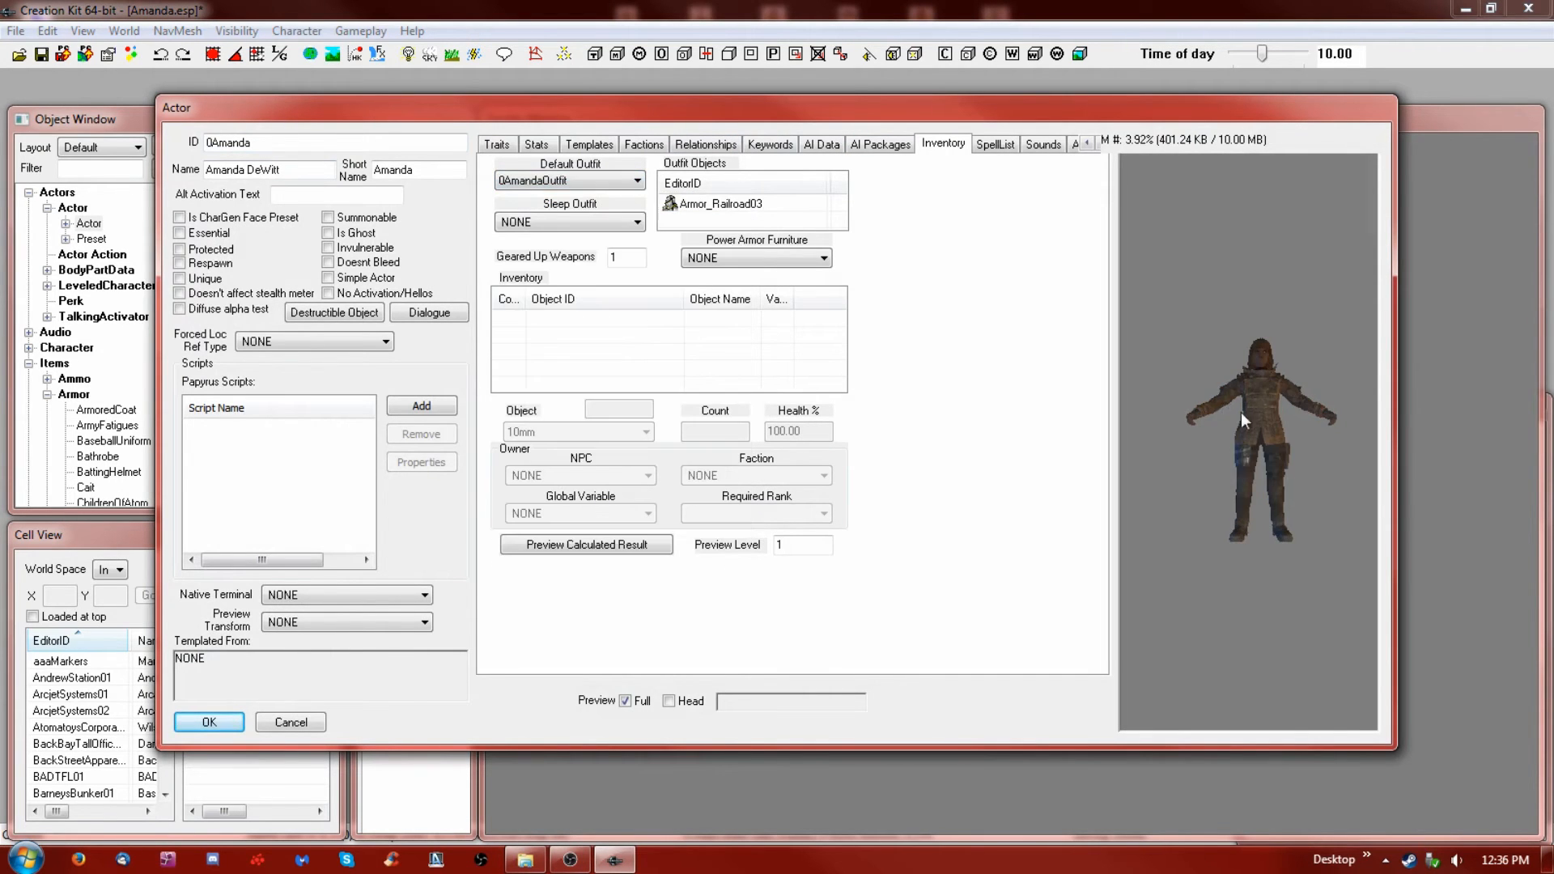
pyautogui.moveTo(1271, 107); pyautogui.dragTo(1133, 36)
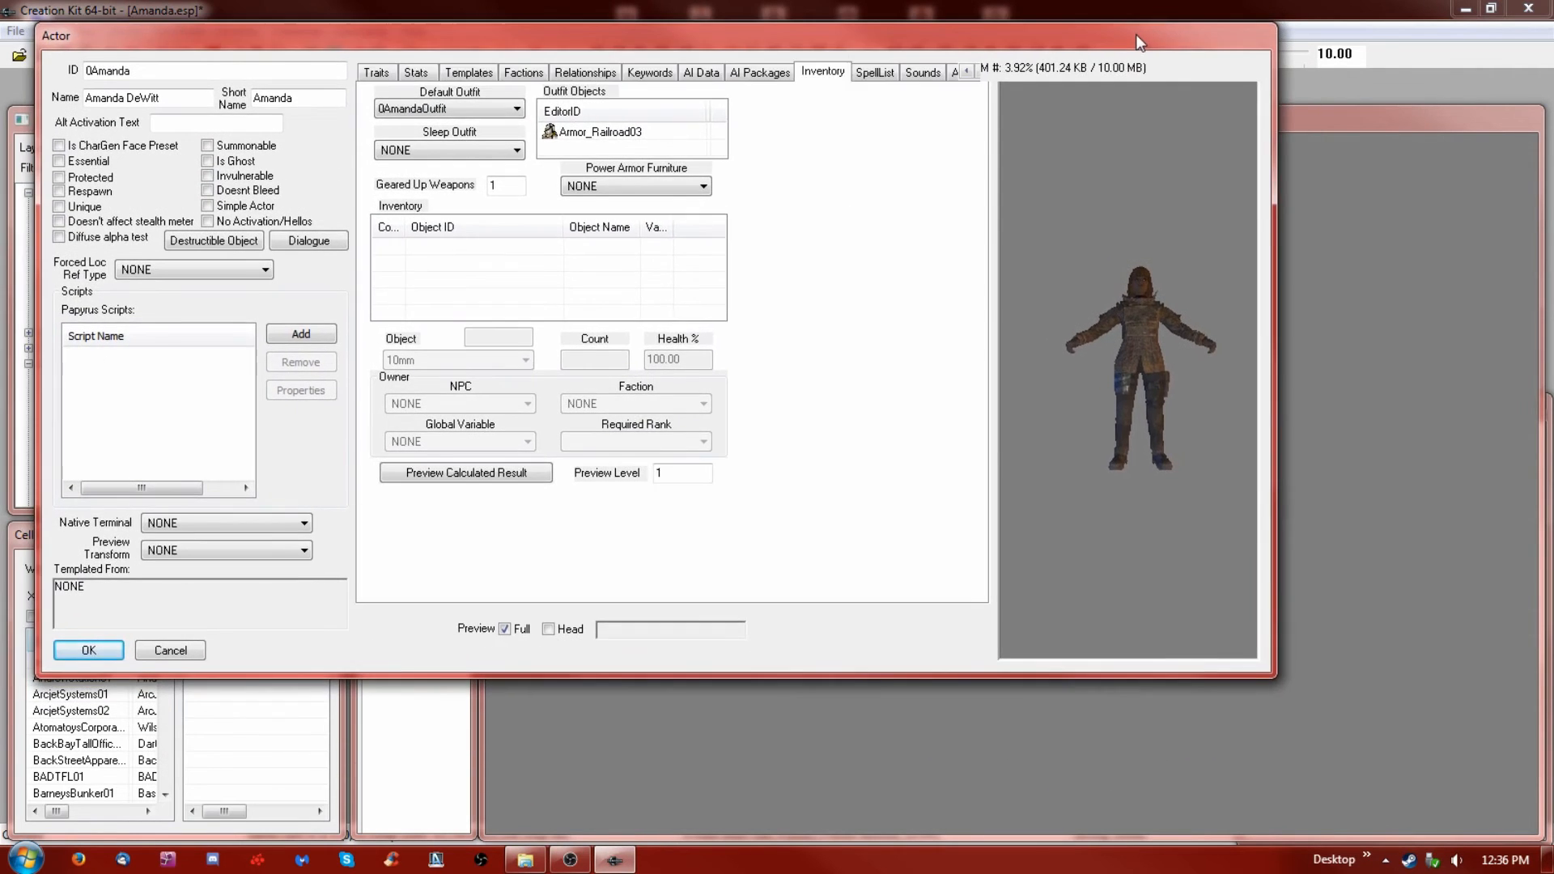
pyautogui.moveTo(1258, 677); pyautogui.dragTo(1543, 830)
pyautogui.scroll(3, 1360, 502)
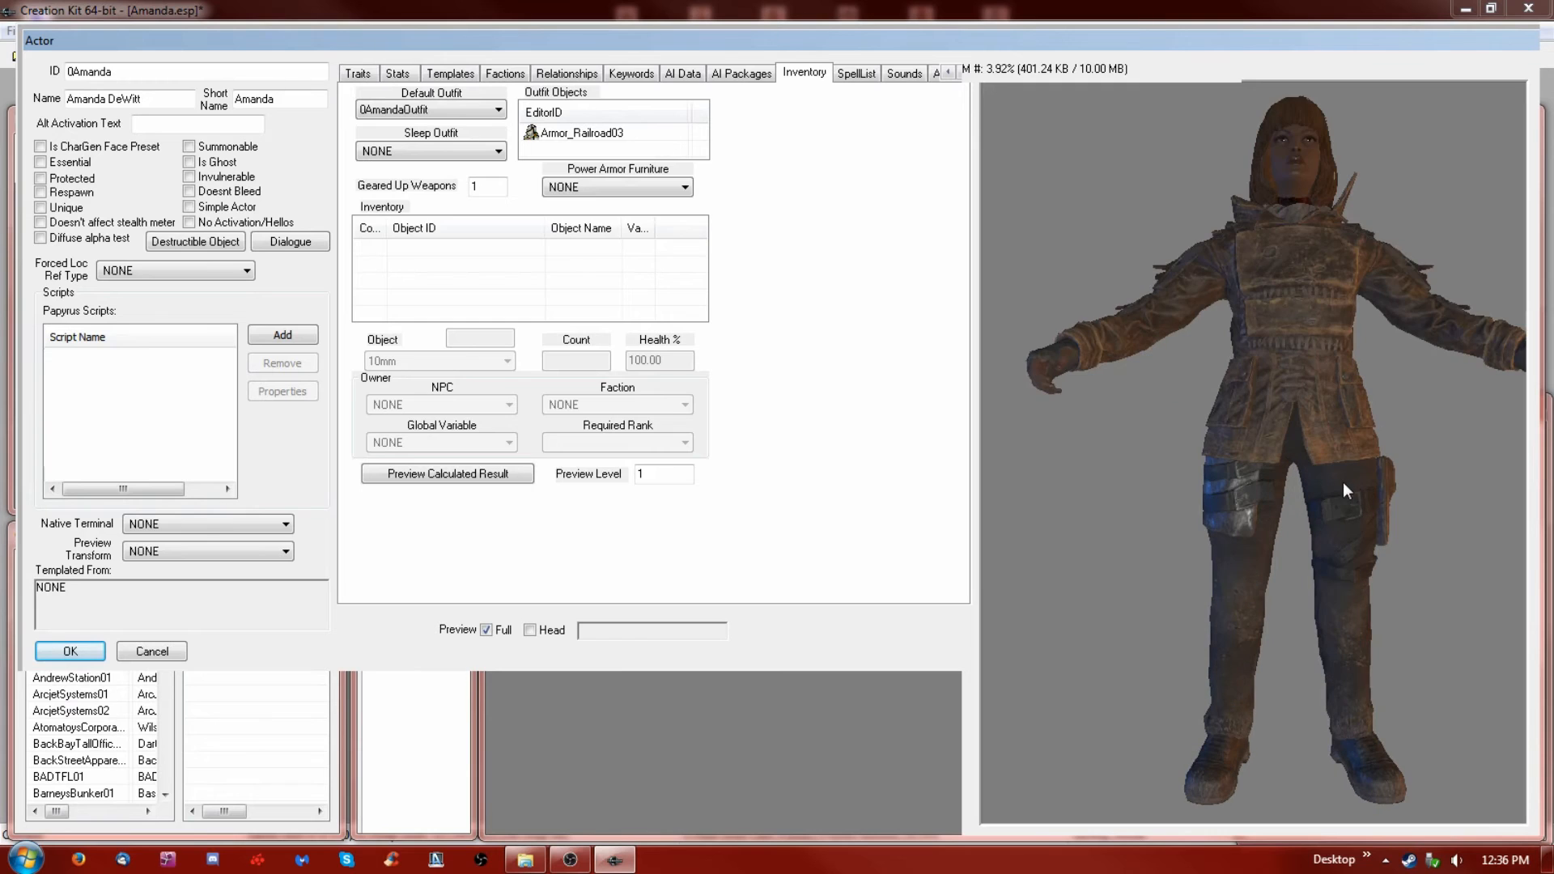
pyautogui.moveTo(1305, 405); pyautogui.dragTo(1294, 426)
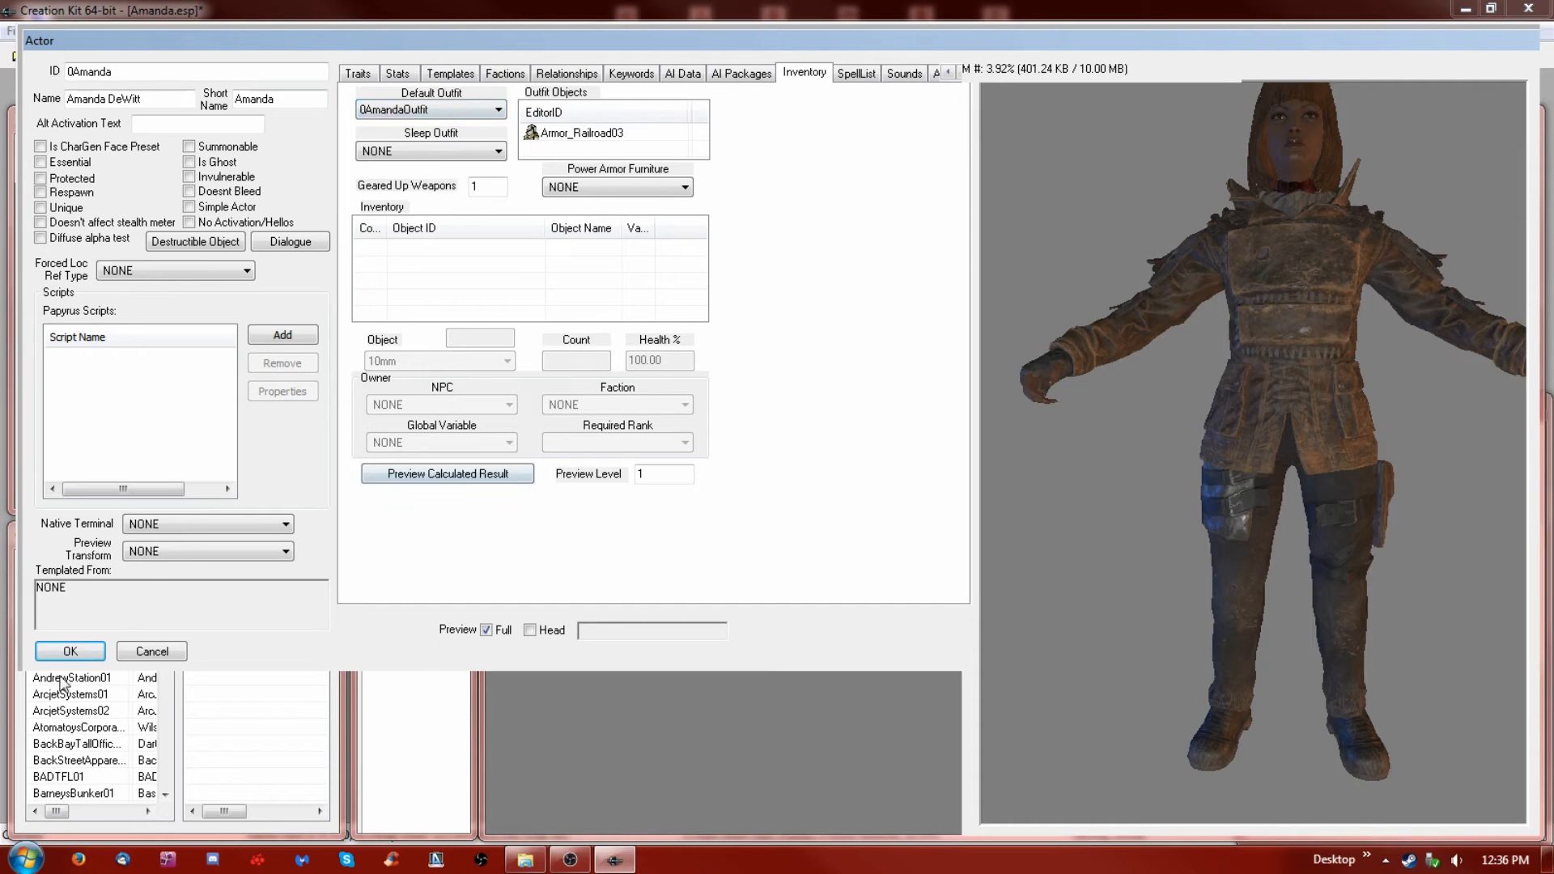
# Set the actor's Thin weight to 0.7, accept the actor's changes and save the plugin
pyautogui.click(357, 73)
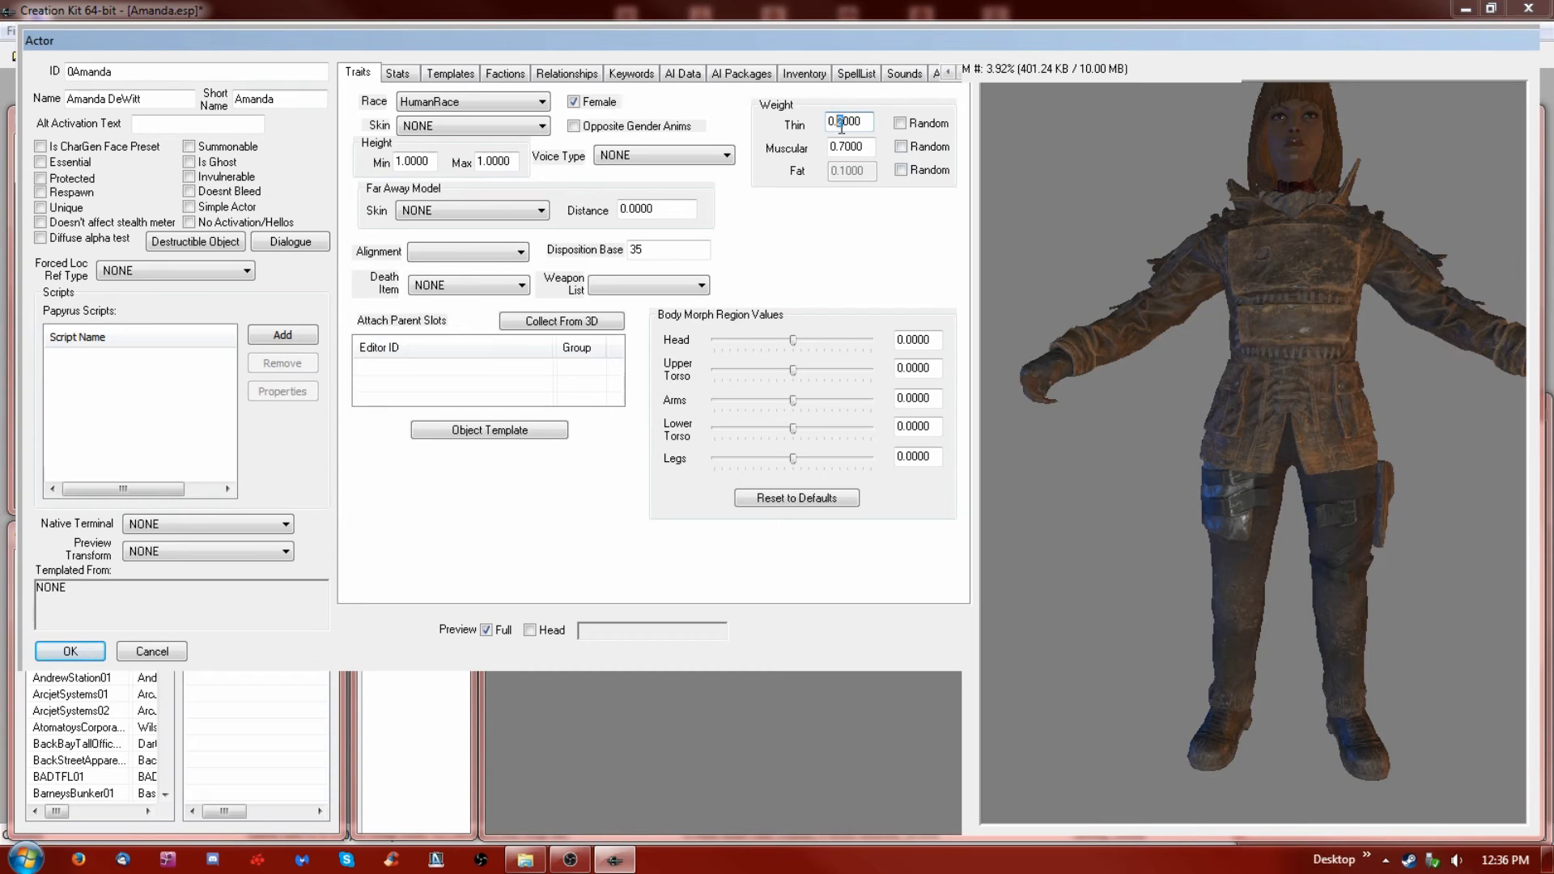
pyautogui.write('6')
pyautogui.click(848, 146)
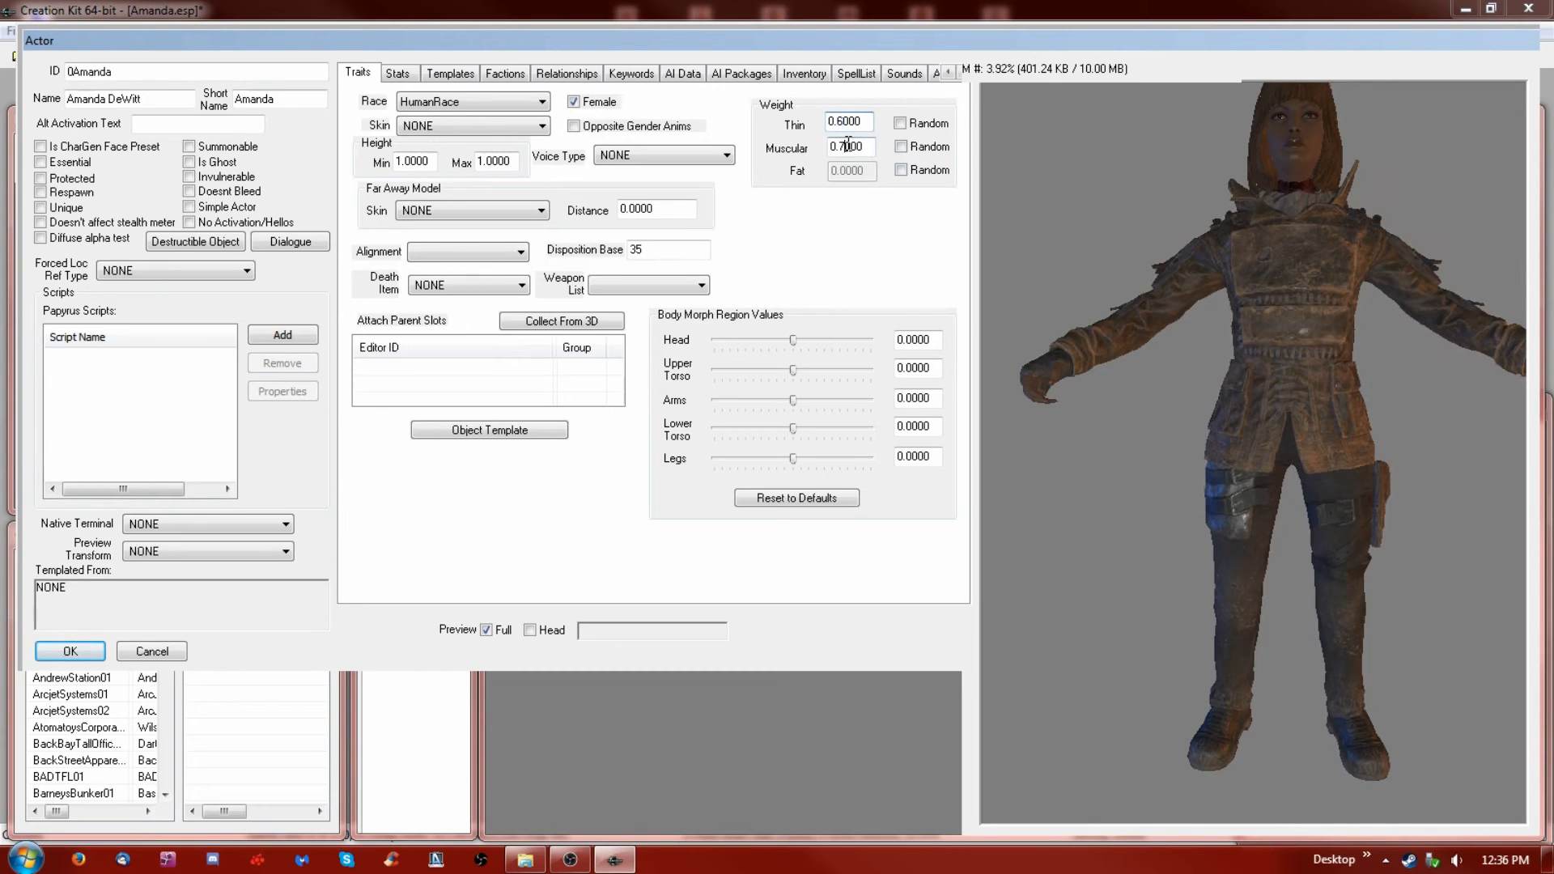
pyautogui.click(840, 122)
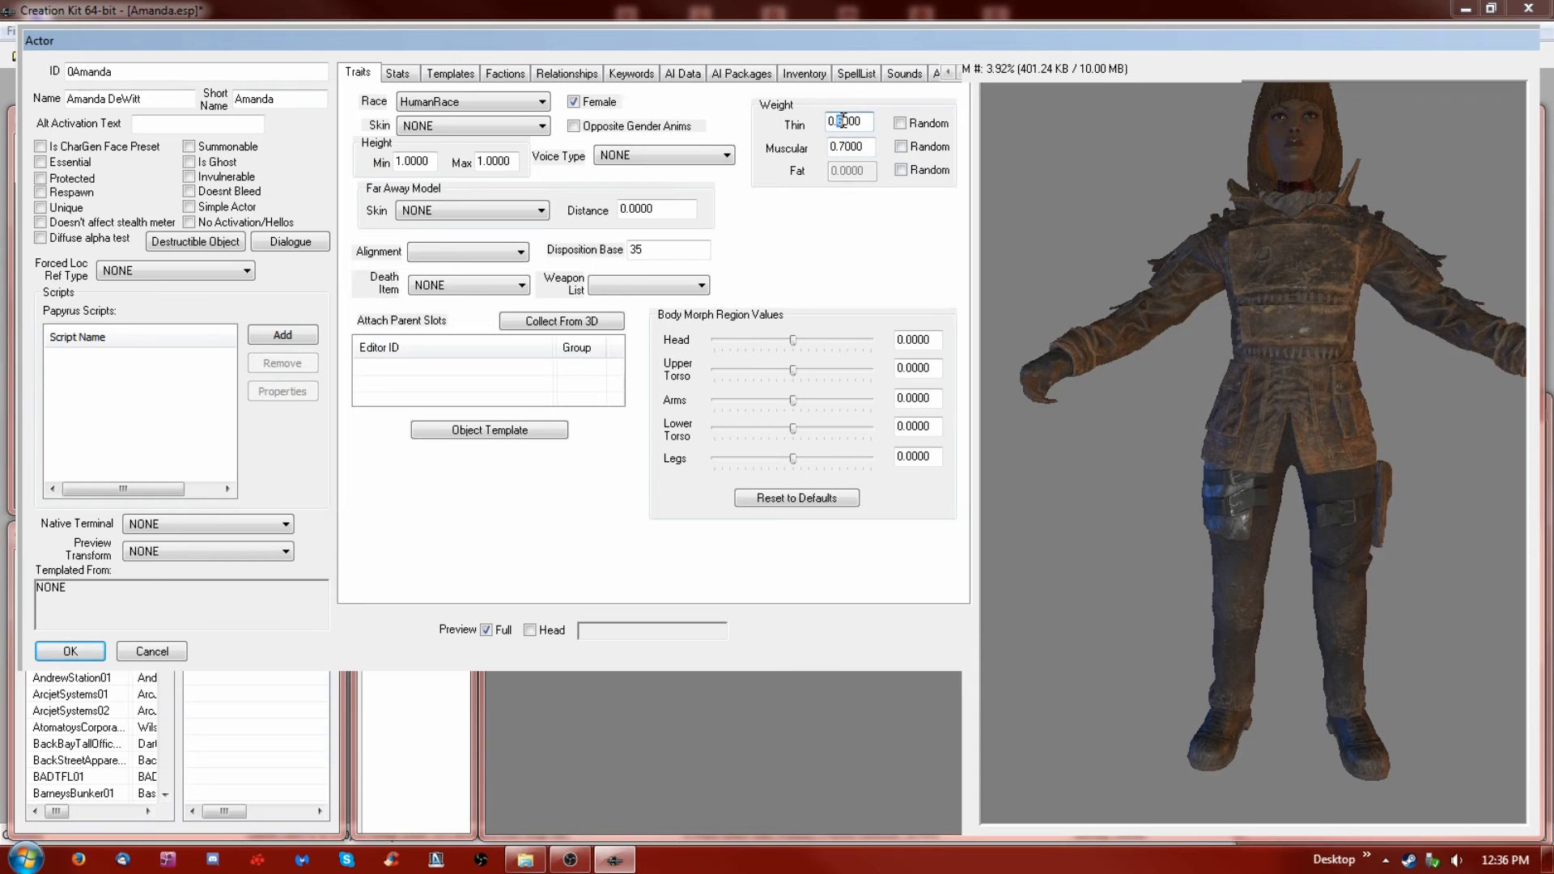
pyautogui.write('7')
pyautogui.click(71, 651)
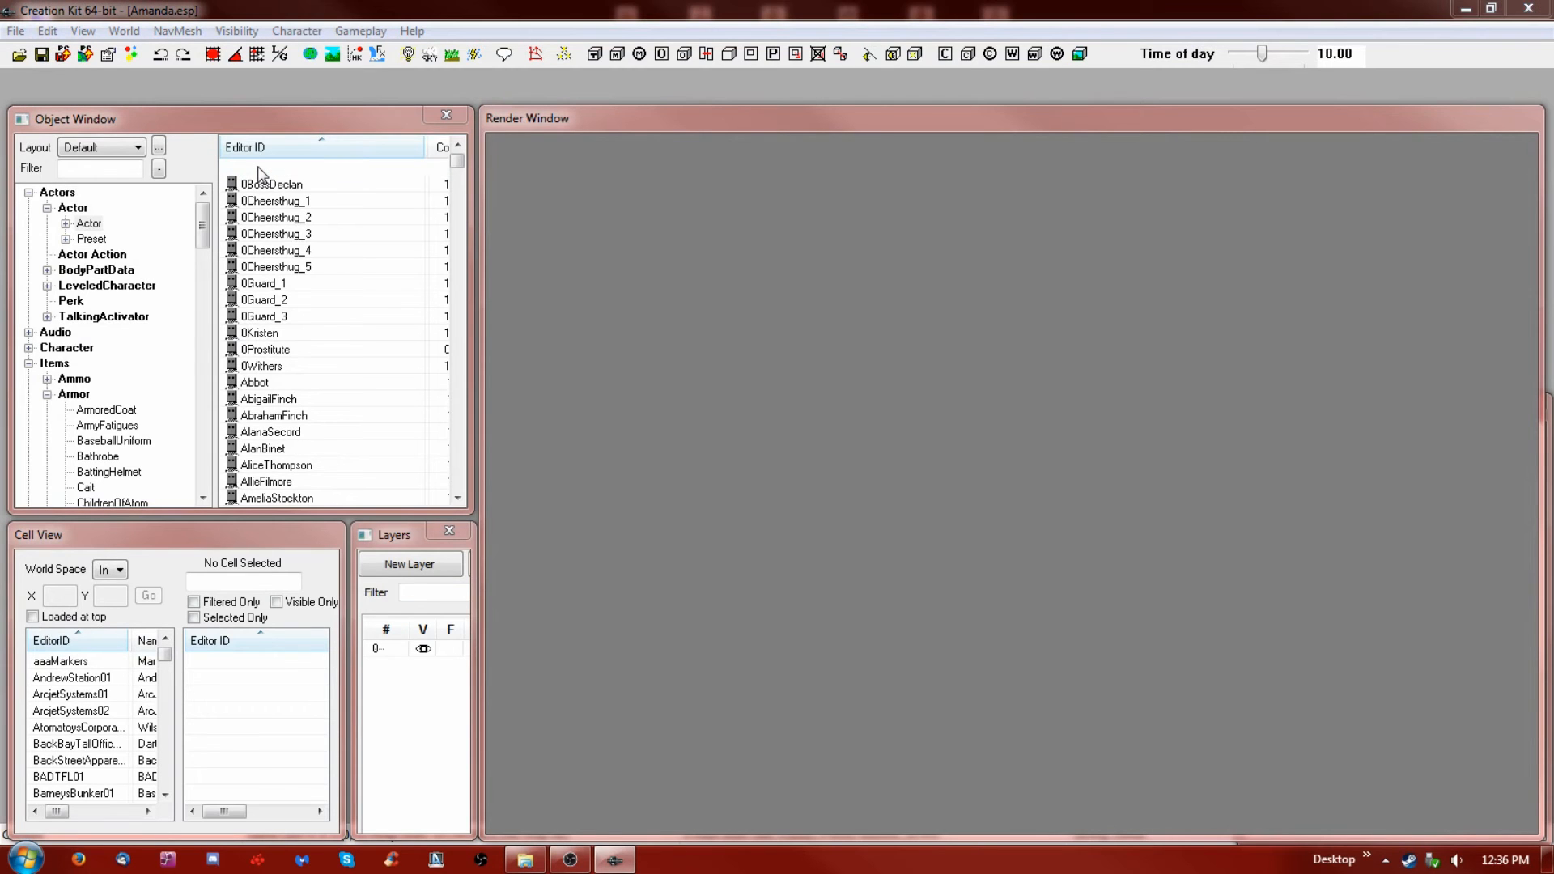
# Open the custom female actor, set her Thin weight to 0.2 and accept the change
pyautogui.doubleClick(257, 168)
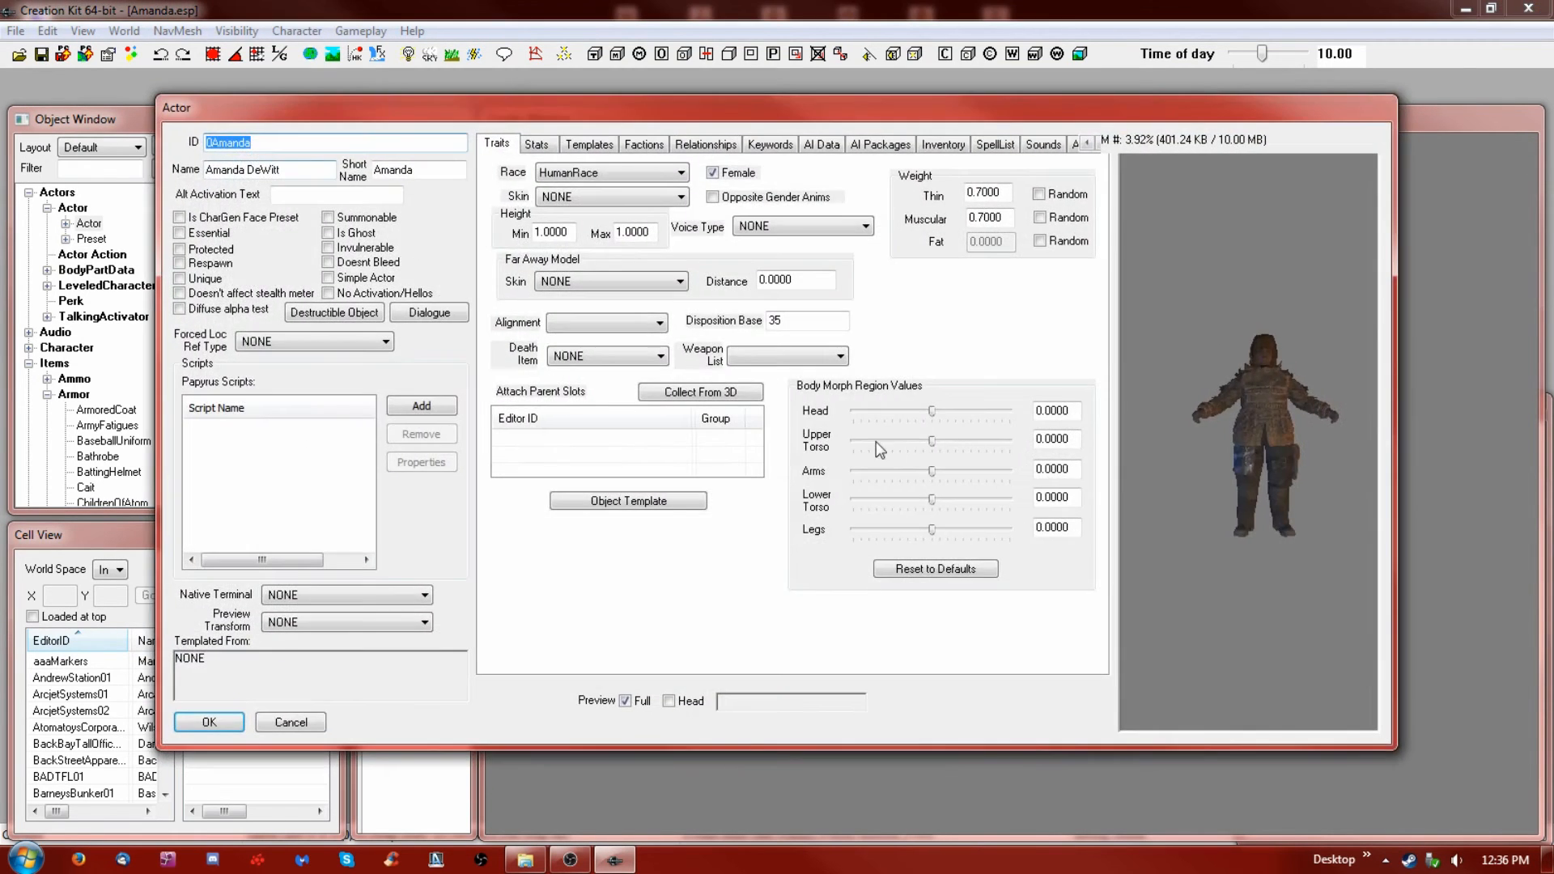
pyautogui.click(983, 192)
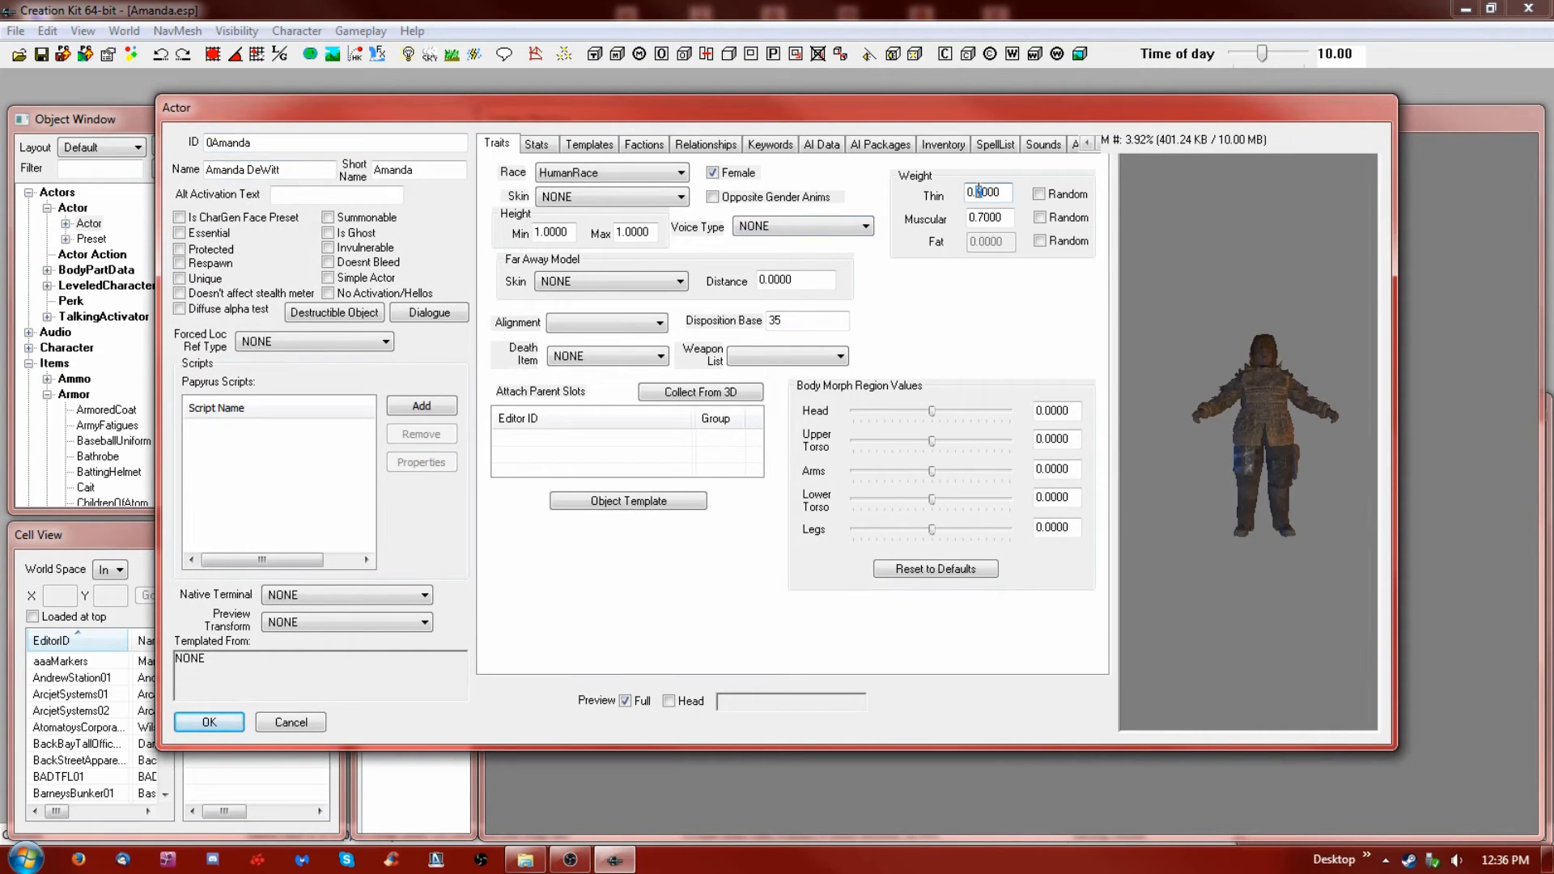
pyautogui.write('2')
pyautogui.click(213, 723)
# Open the 0Prostitute actor to examine her weight values and body preview, and cancel without changes
pyautogui.click(261, 203)
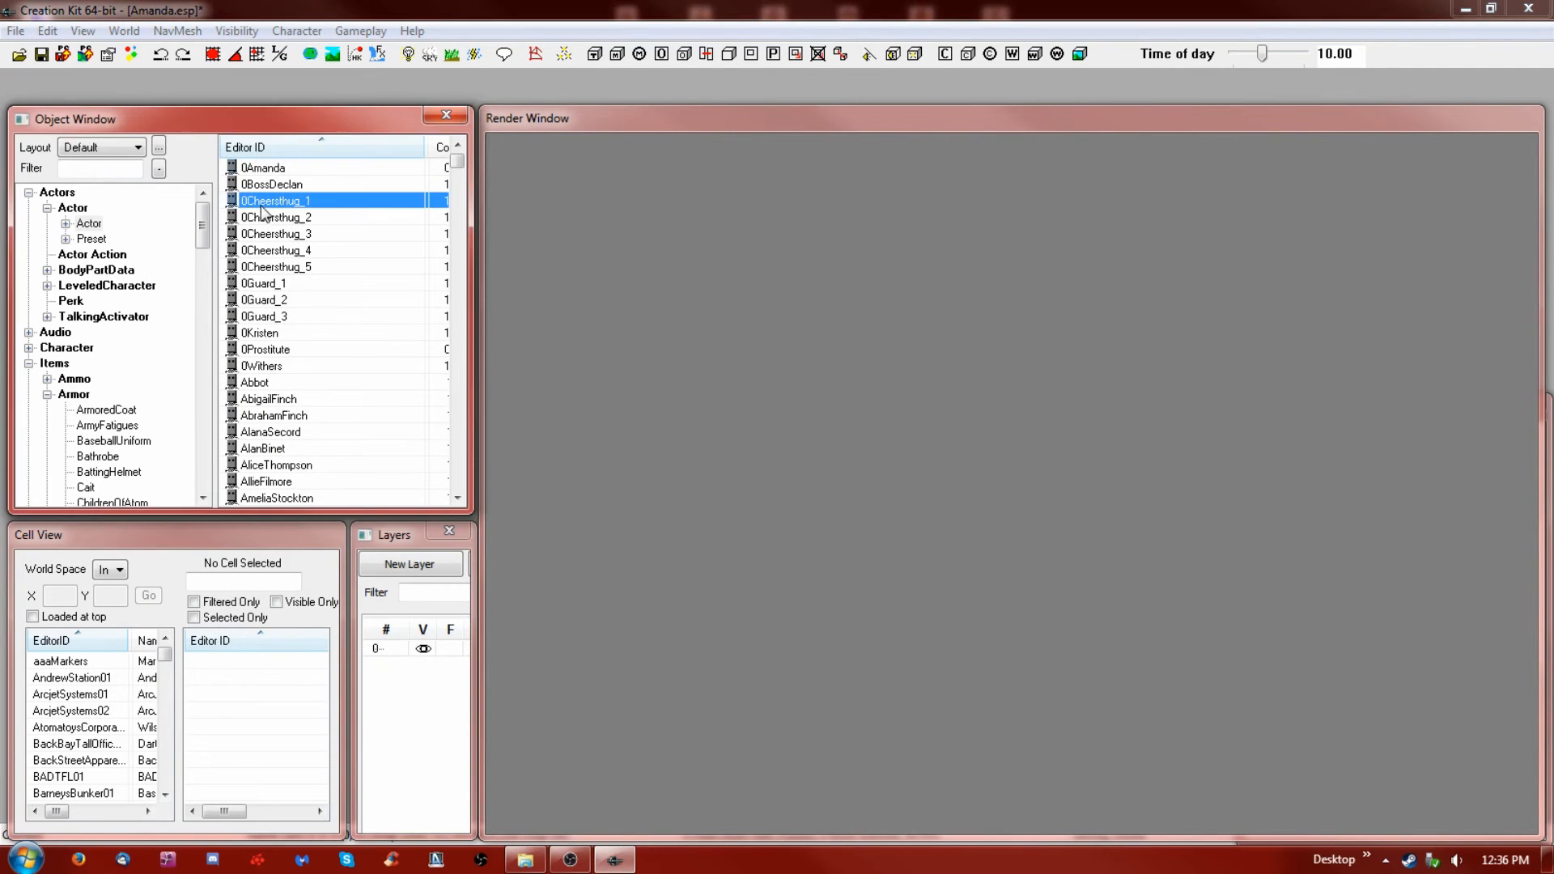
pyautogui.click(267, 283)
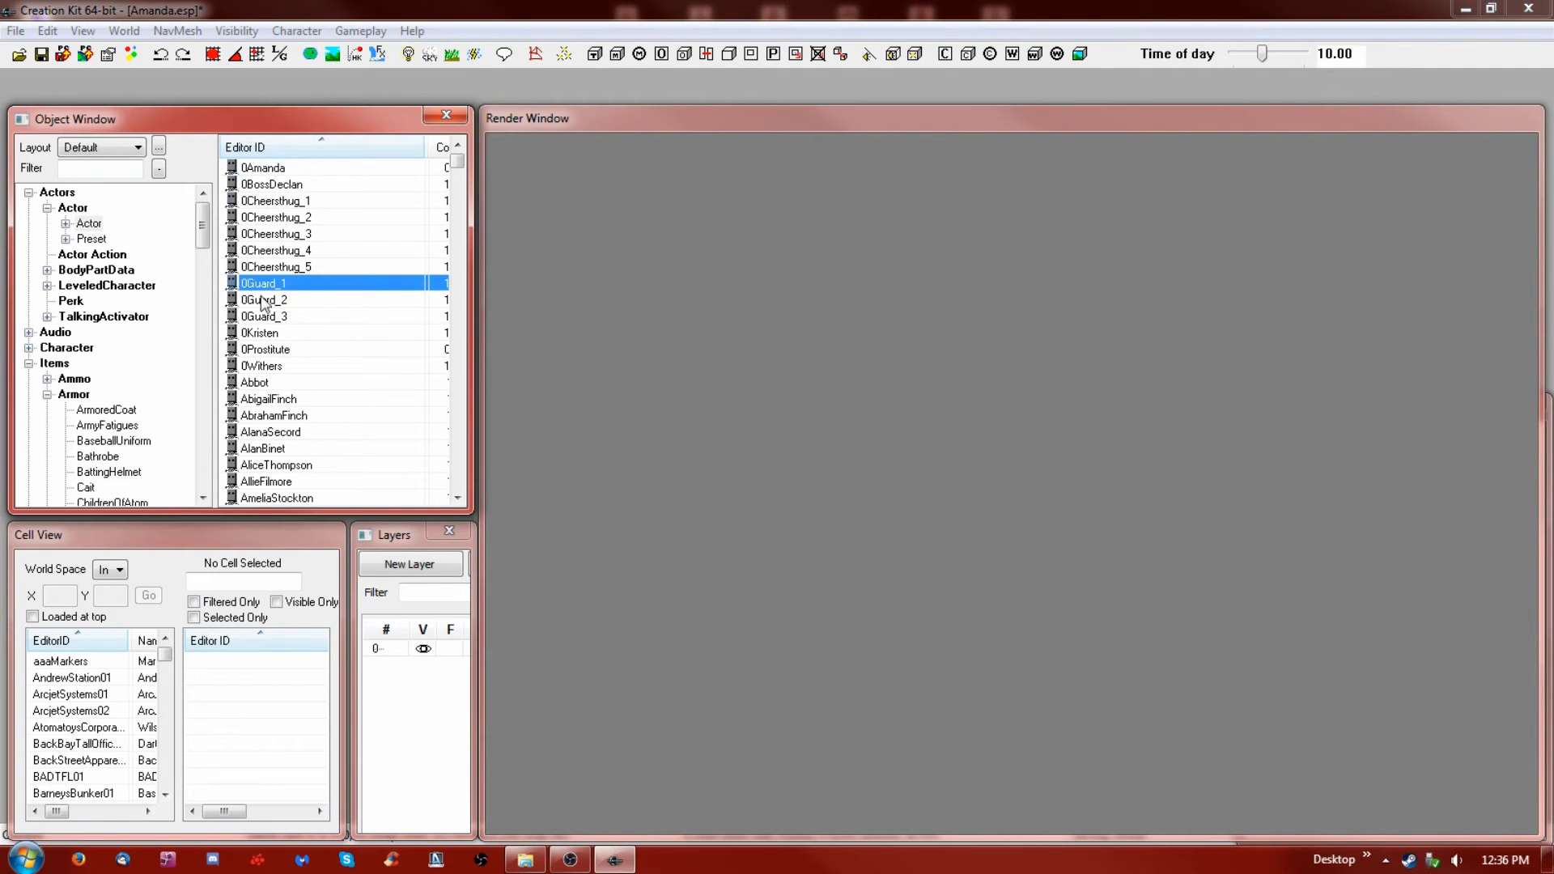
pyautogui.click(258, 349)
pyautogui.doubleClick(257, 346)
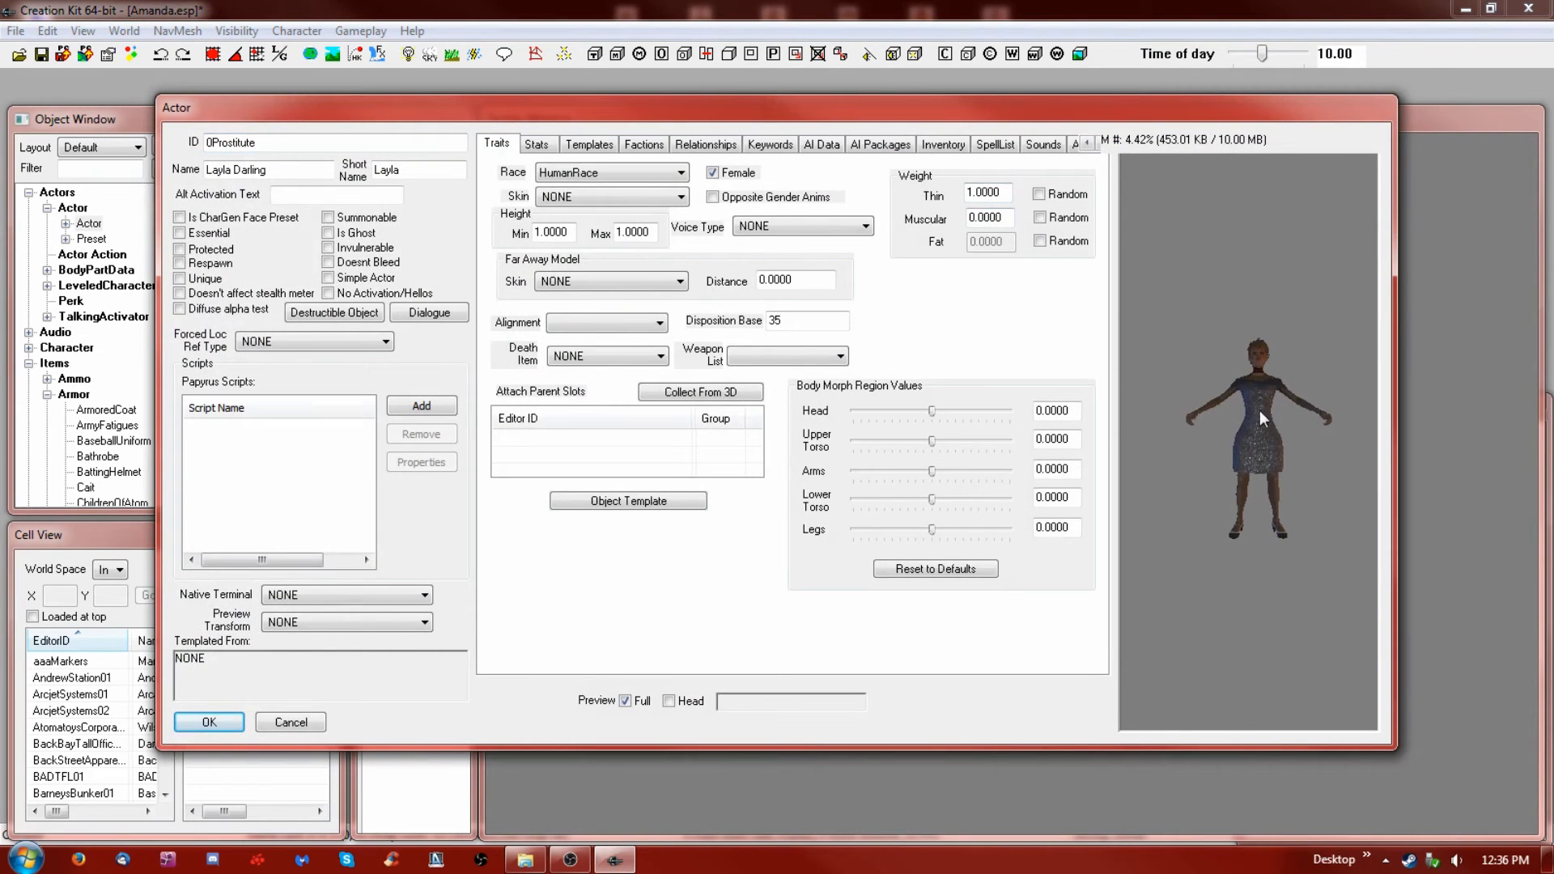
pyautogui.click(306, 723)
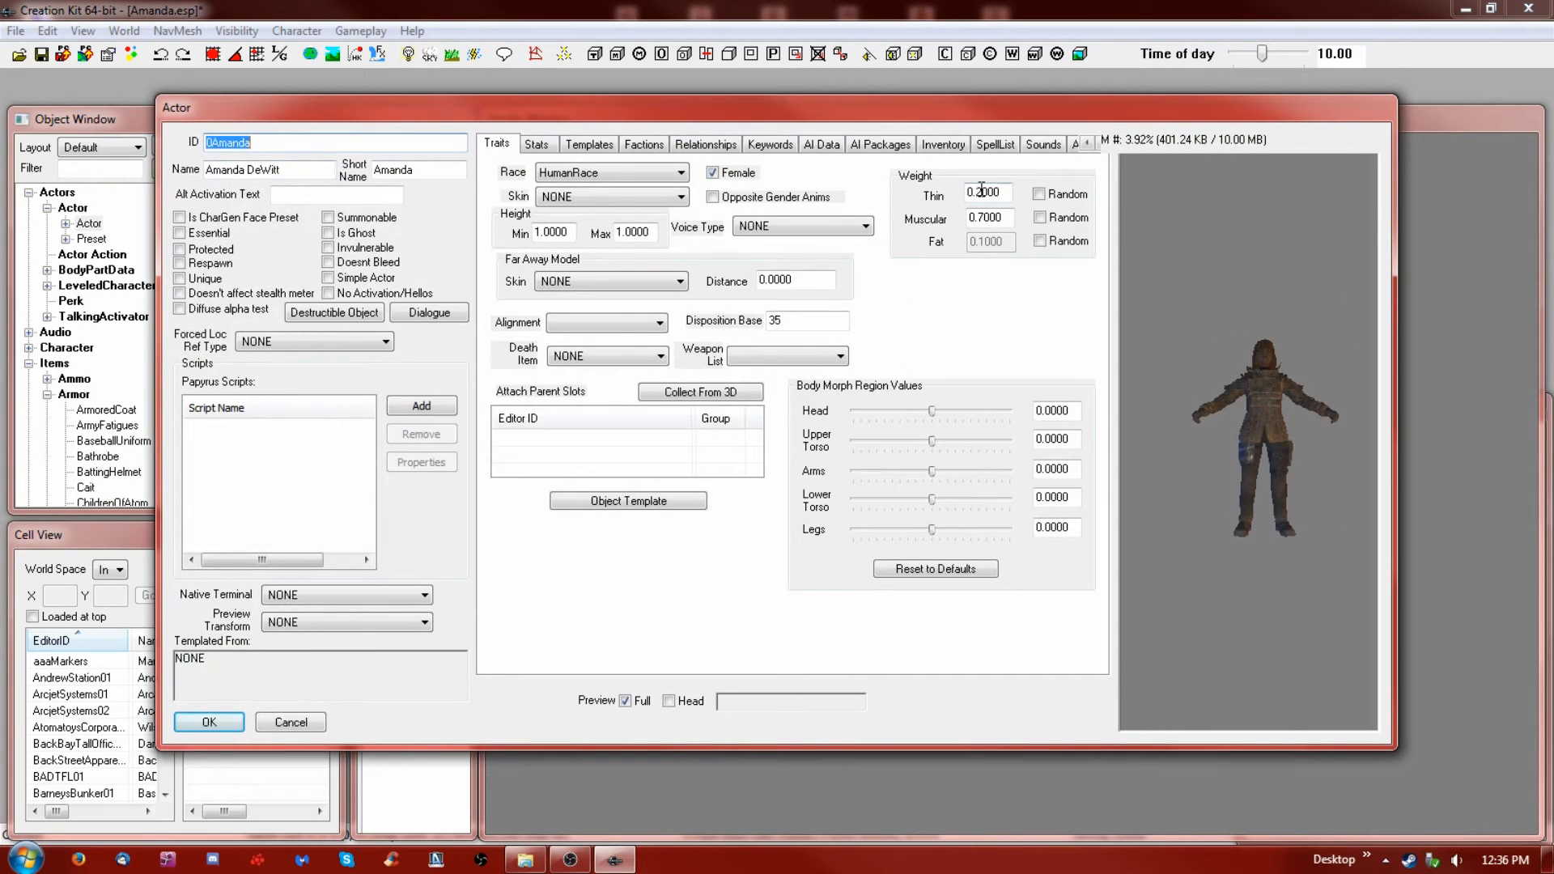
# Set the custom female actor's Thin weight to 0.8 and Muscular weight to 0.5
pyautogui.click(982, 191)
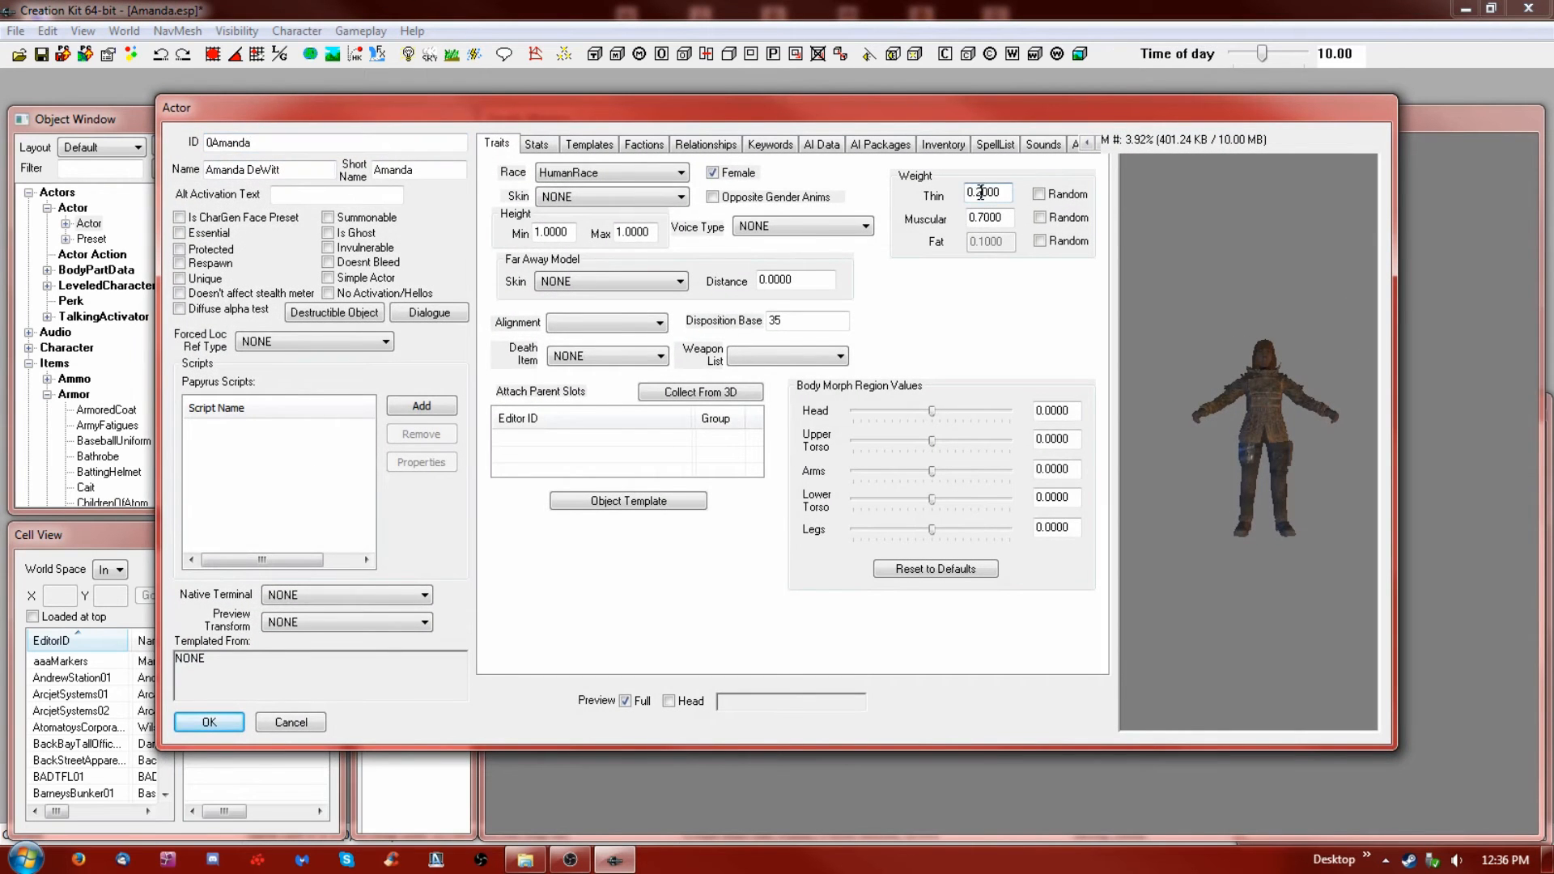
pyautogui.click(231, 720)
pyautogui.write('5')
pyautogui.moveTo(975, 194); pyautogui.dragTo(983, 198)
pyautogui.click(1005, 219)
# Enlarge the actor's full-body preview, inspect the figure up close and accept the actor's changes
pyautogui.moveTo(1212, 112); pyautogui.dragTo(1150, 62)
pyautogui.moveTo(1328, 693); pyautogui.dragTo(1525, 842)
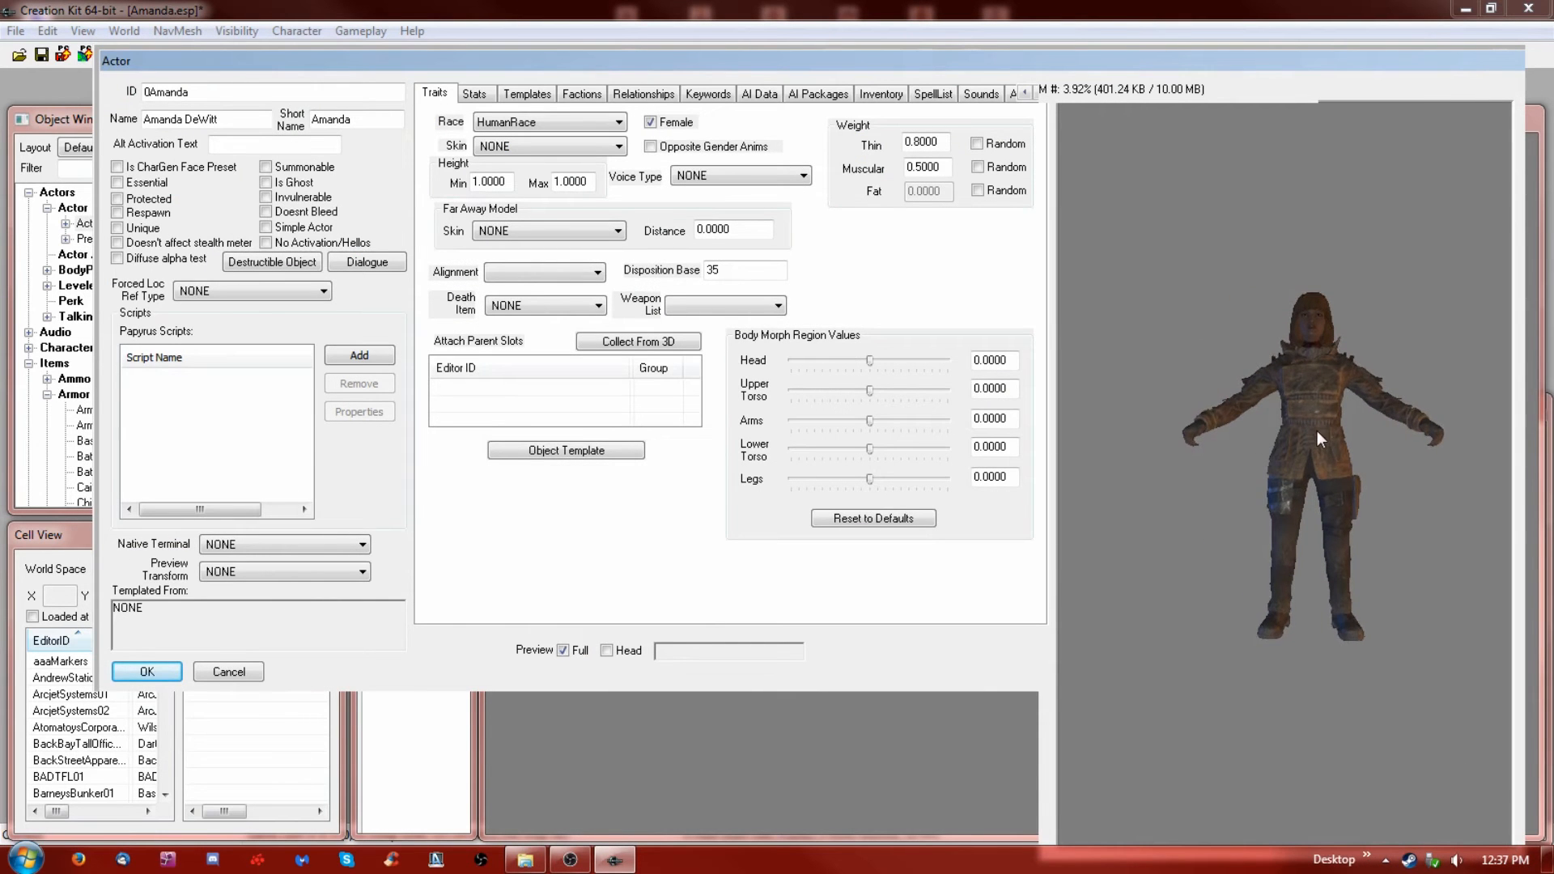
pyautogui.scroll(3, 1307, 437)
pyautogui.moveTo(1344, 411)
pyautogui.mouseDown(button='middle')
pyautogui.moveTo(1334, 377)
pyautogui.moveTo(1328, 414)
pyautogui.mouseUp(button='middle')
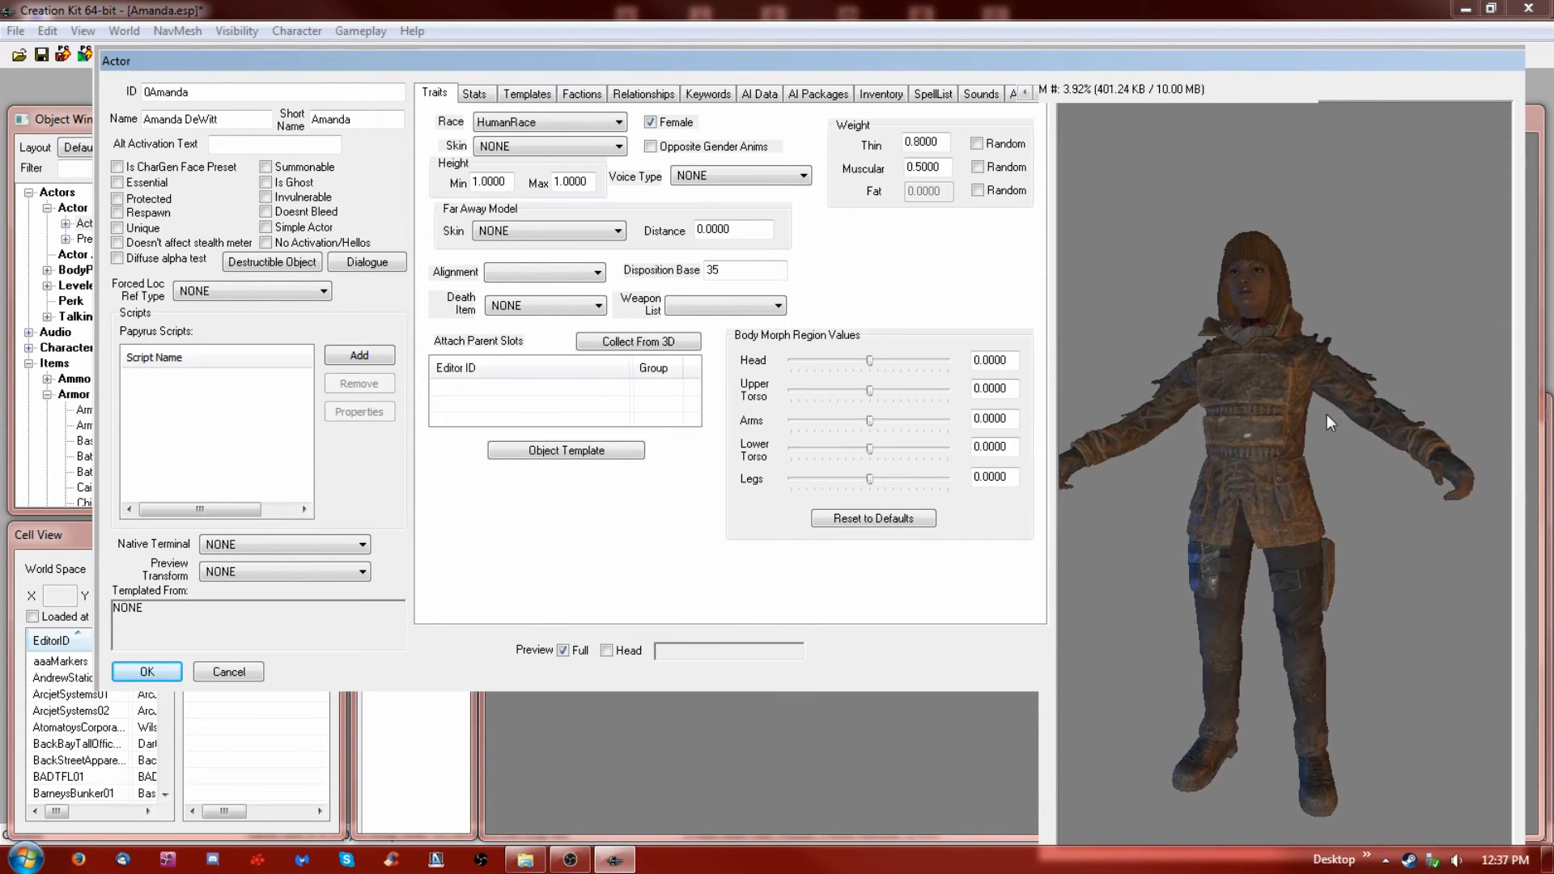
pyautogui.moveTo(1310, 376)
pyautogui.keyDown('shift'); pyautogui.mouseDown(button='middle')
pyautogui.moveTo(1396, 382)
pyautogui.moveTo(1330, 386)
pyautogui.mouseUp(button='middle'); pyautogui.keyUp('shift')
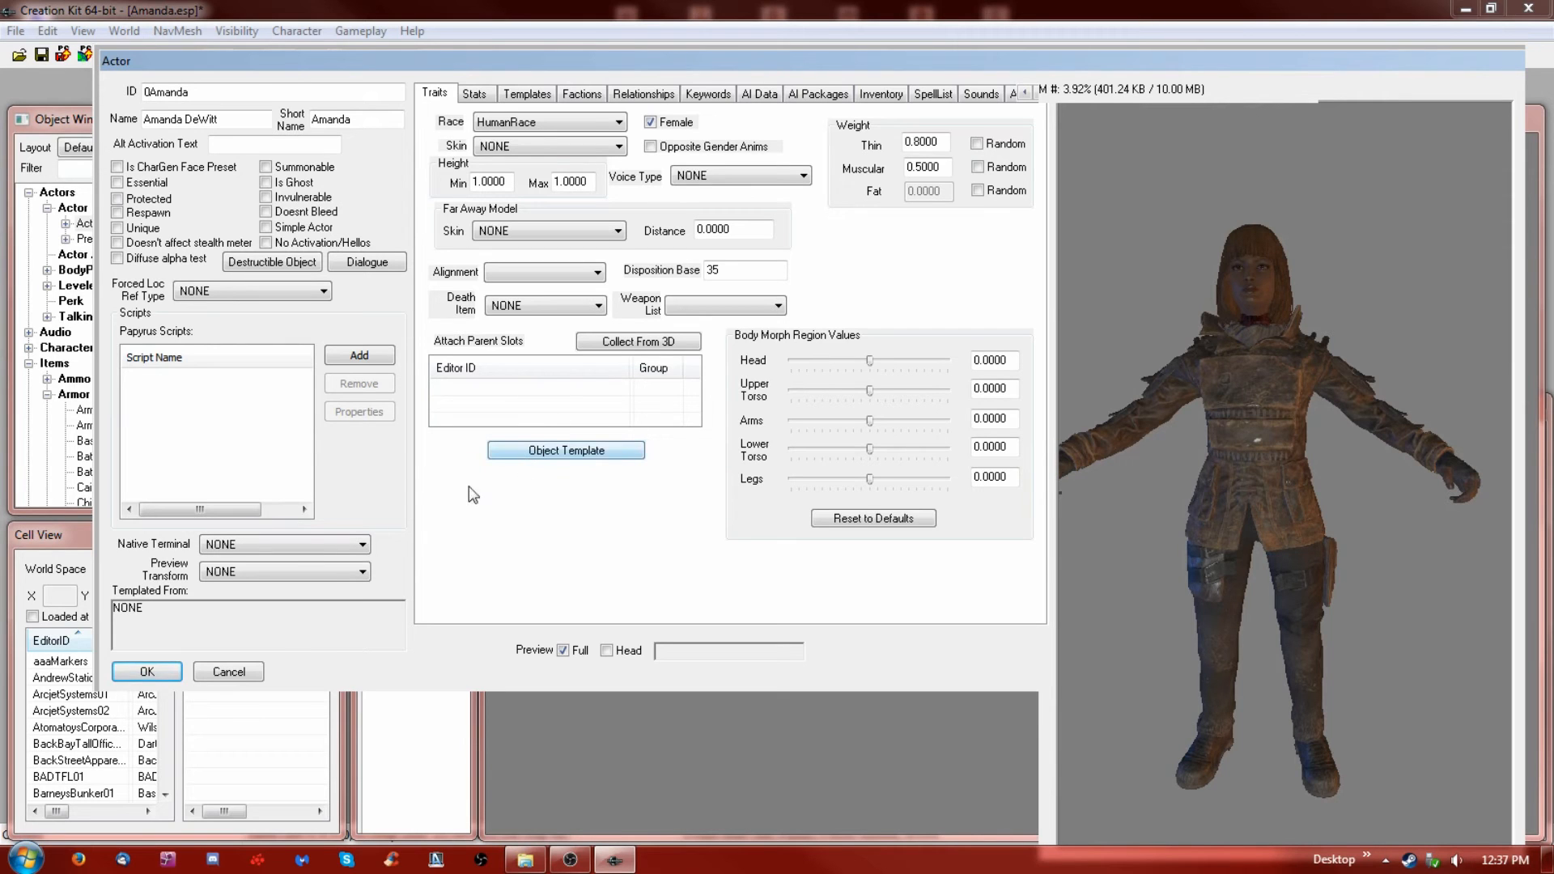
pyautogui.click(146, 672)
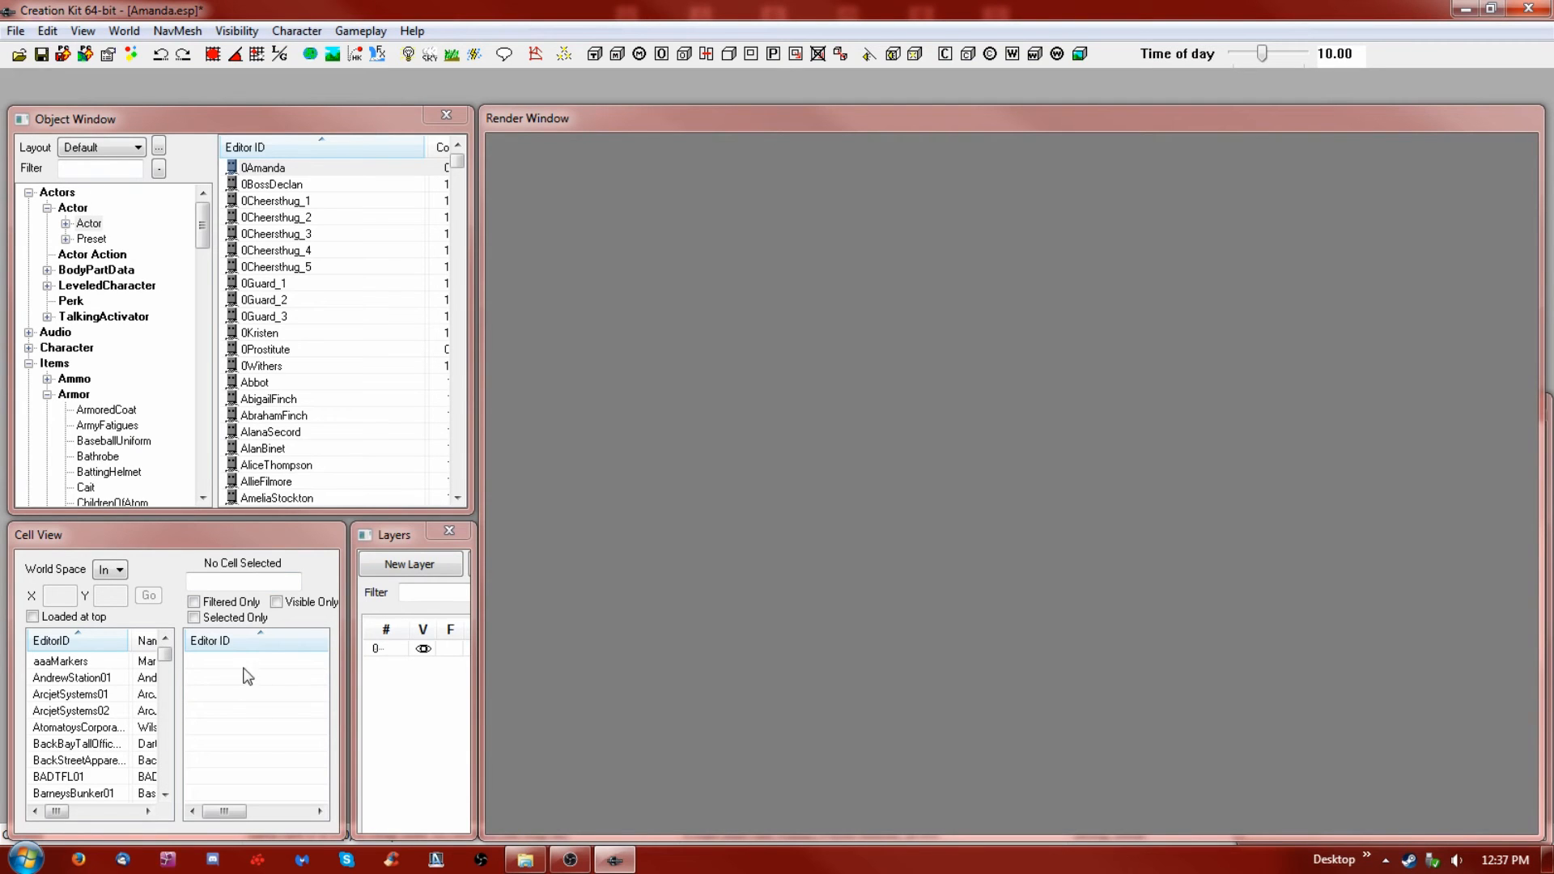
# Widen the Cell View window, order the interior cells by name and load Prost Bar (BeaconHillPub) for viewing
pyautogui.moveTo(344, 698); pyautogui.dragTo(638, 698)
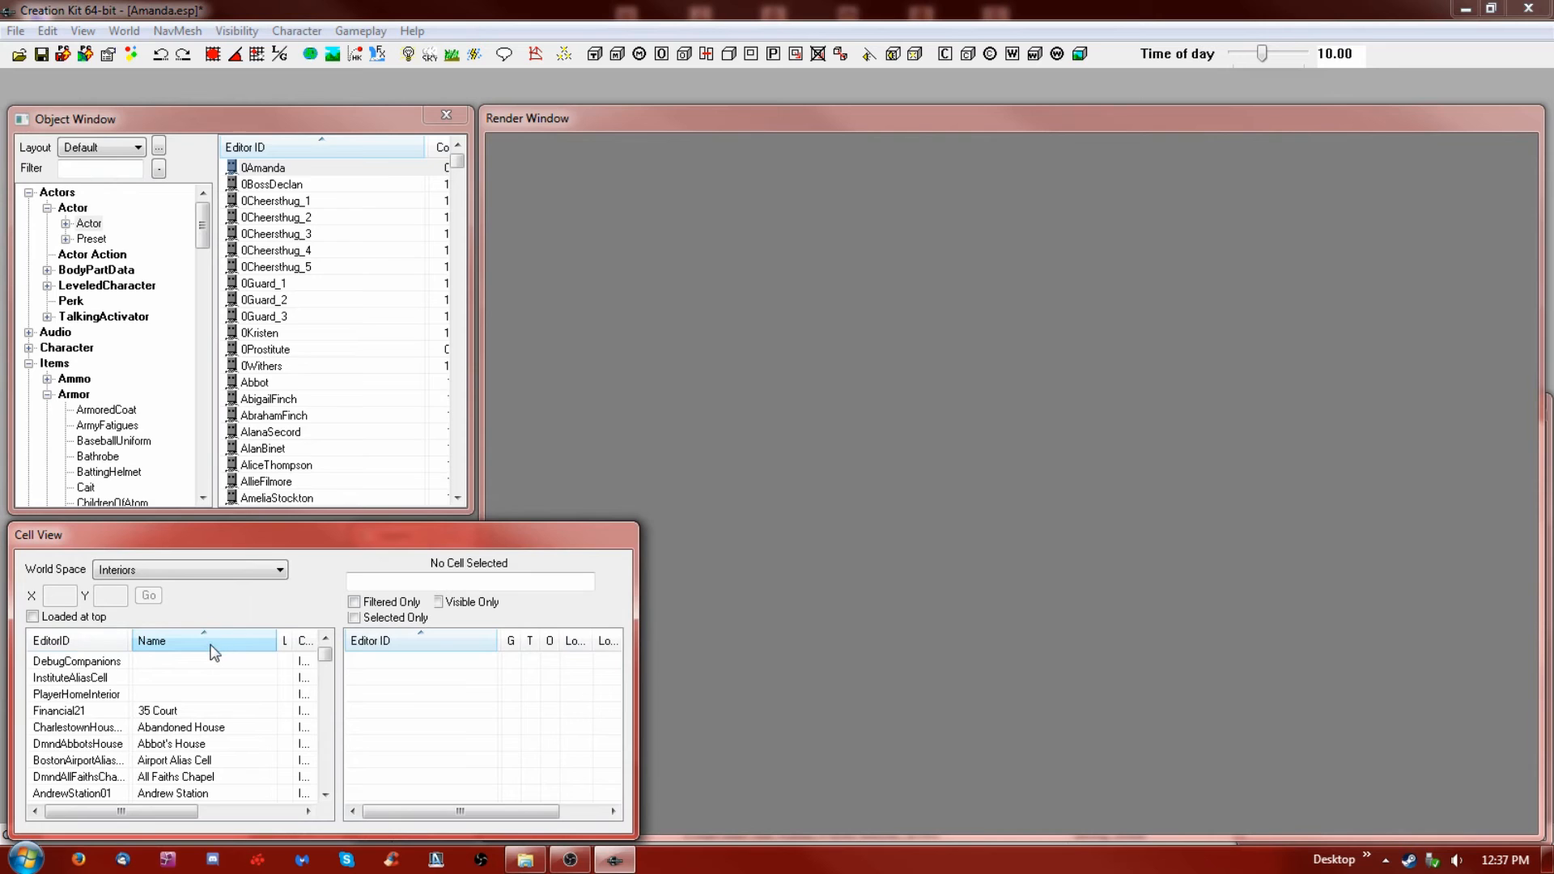
pyautogui.scroll(-15, 222, 695)
pyautogui.scroll(-15, 233, 706)
pyautogui.scroll(-12, 234, 707)
pyautogui.scroll(-4, 226, 694)
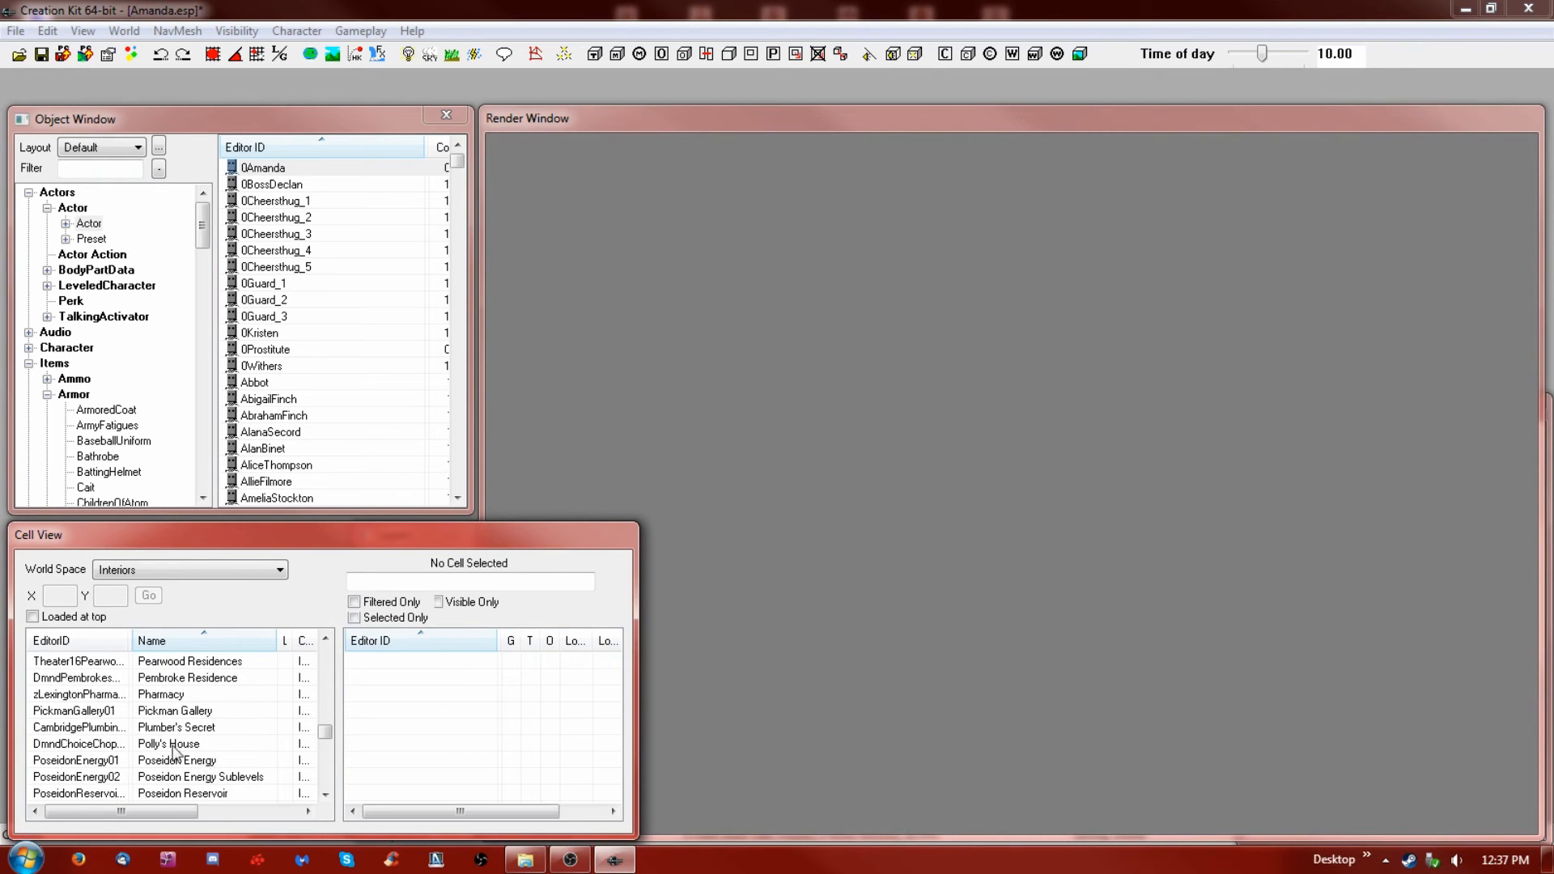
pyautogui.scroll(-2, 173, 750)
pyautogui.click(162, 712)
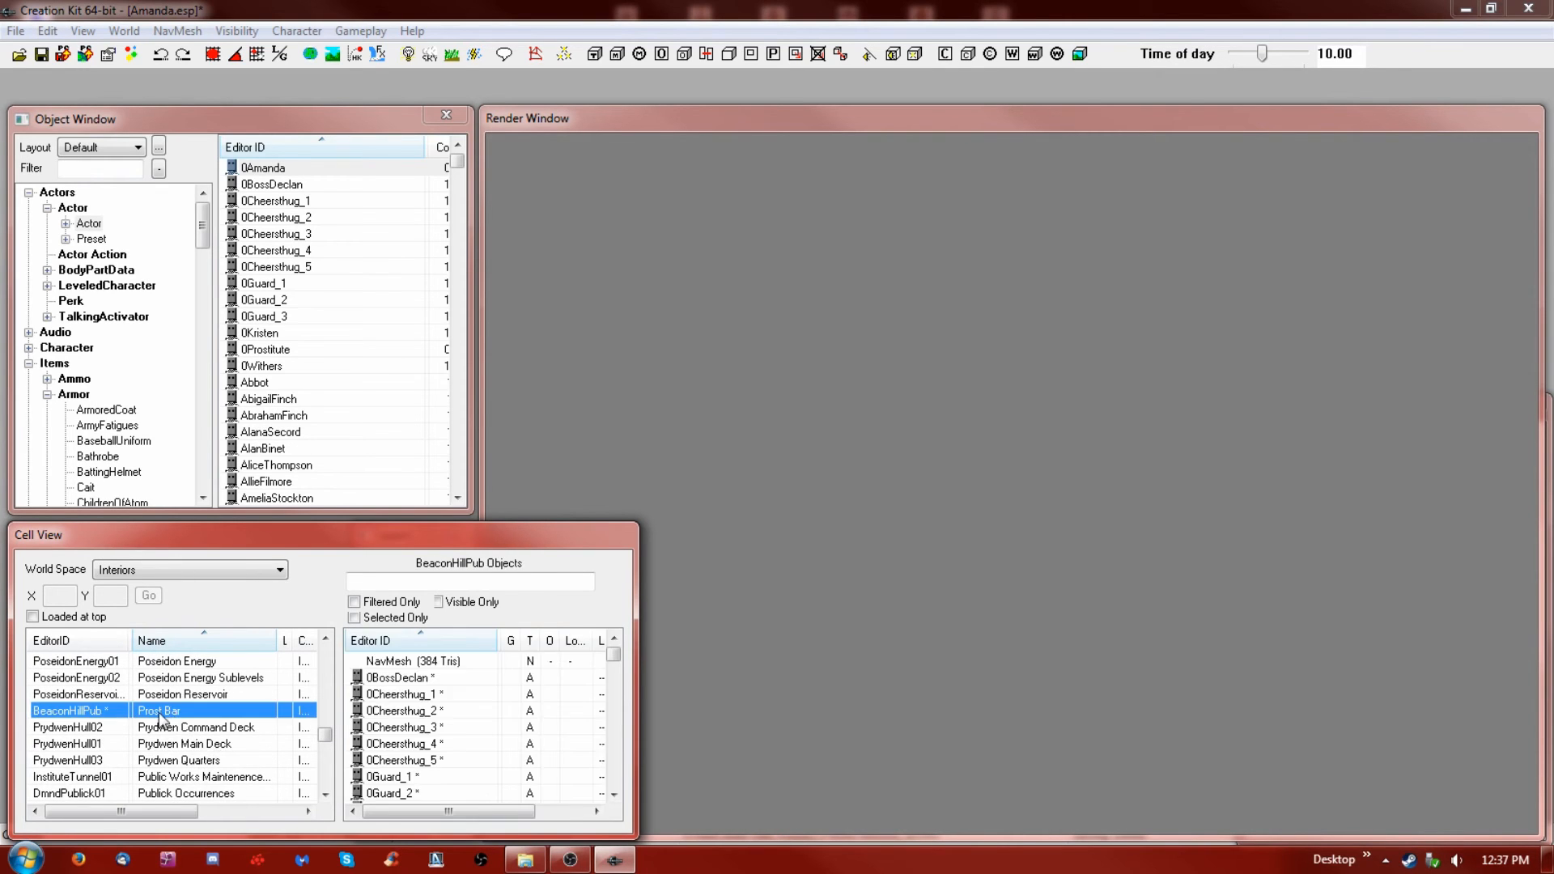
pyautogui.rightClick(160, 718)
pyautogui.click(232, 557)
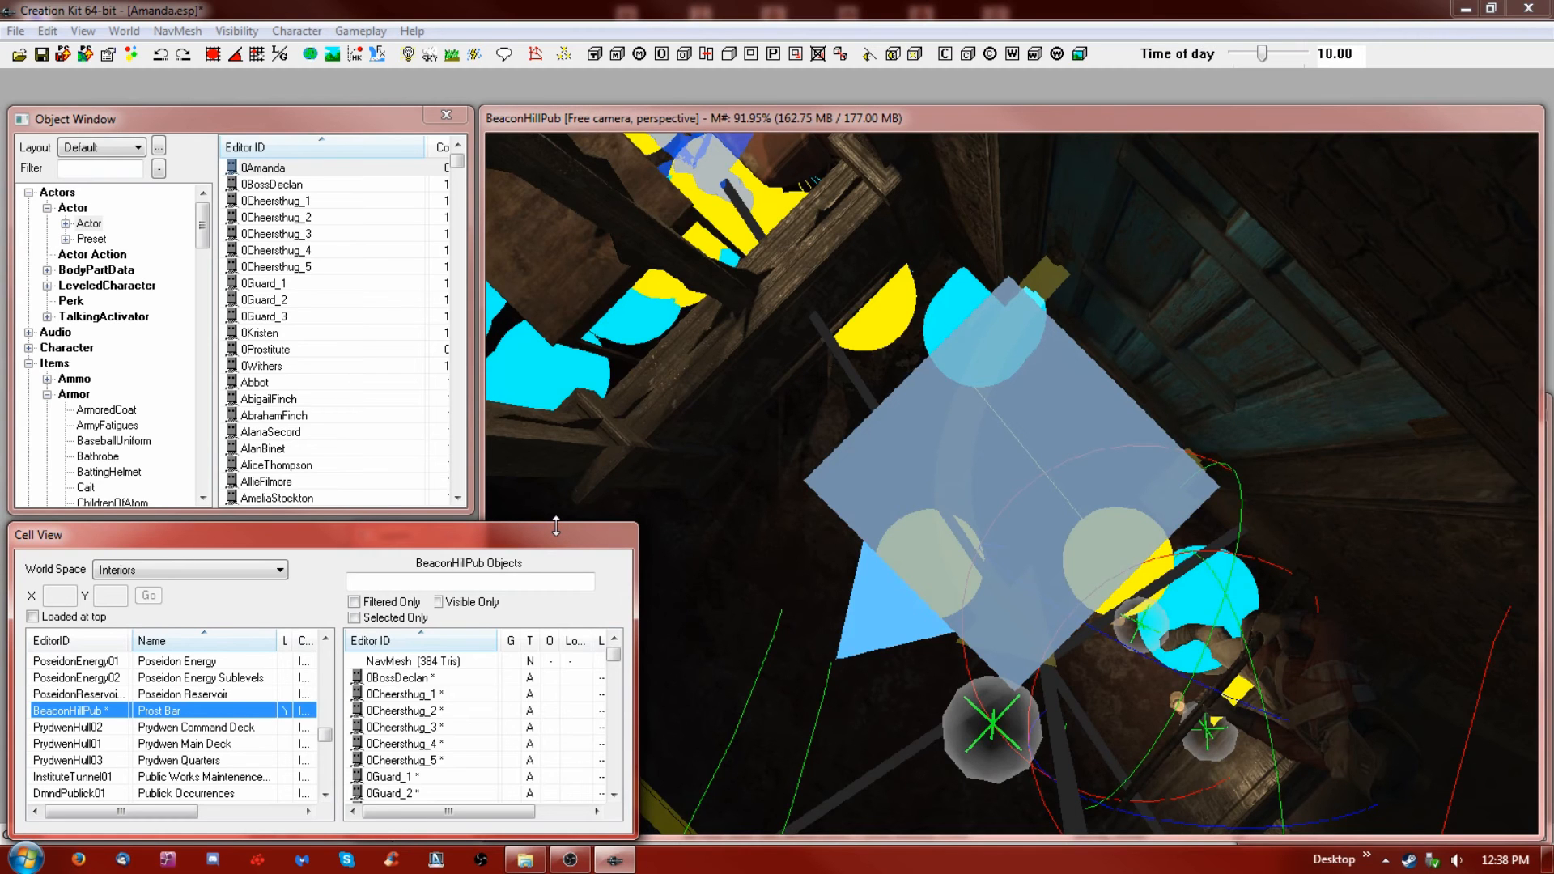
pyautogui.click(650, 635)
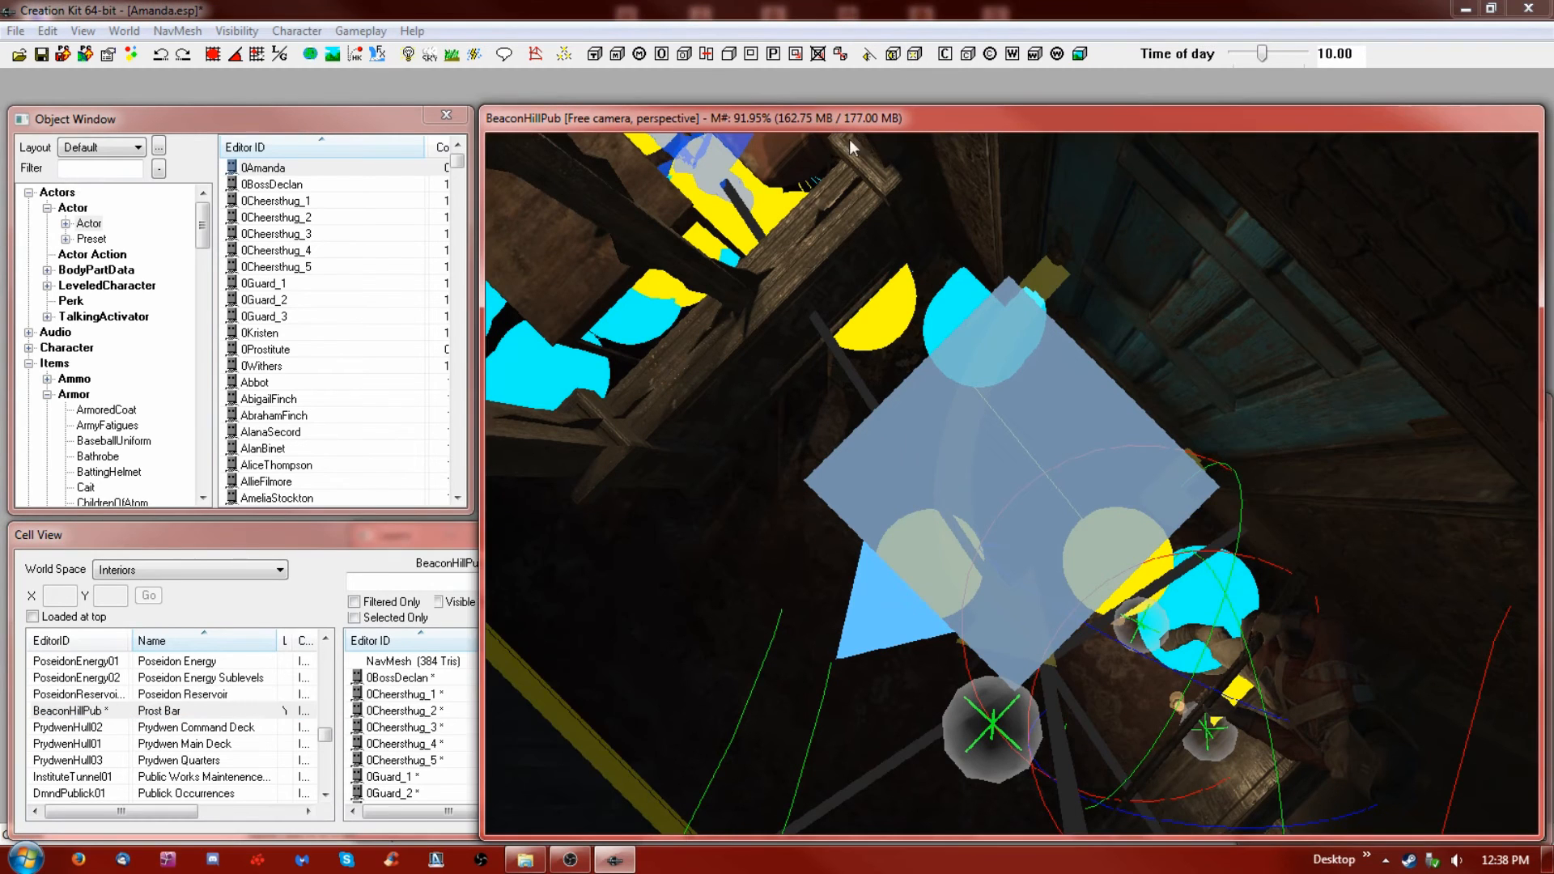
pyautogui.click(393, 536)
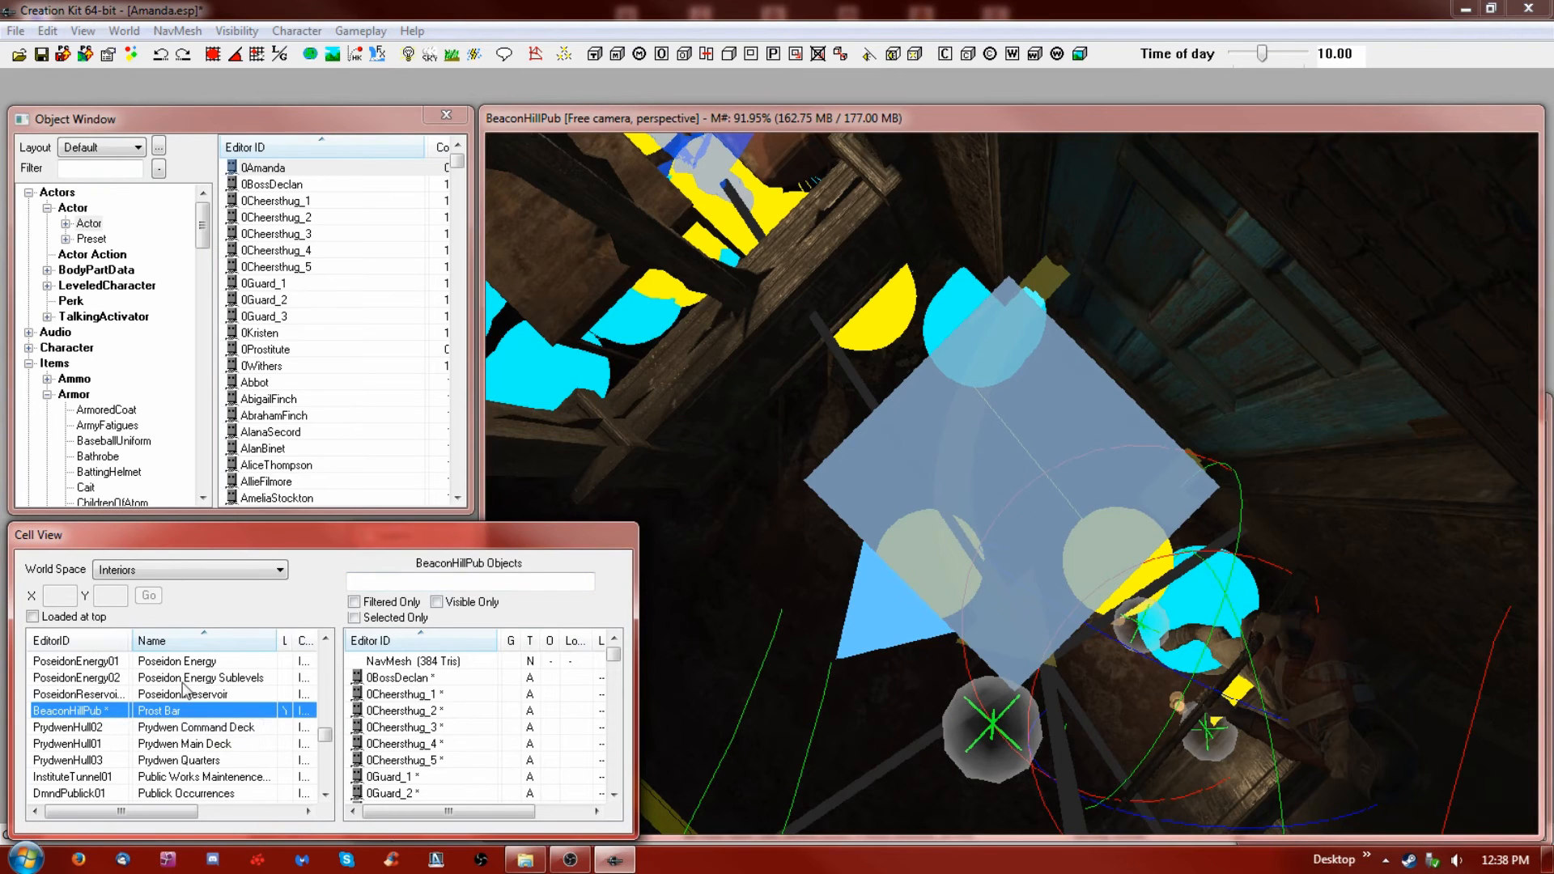
pyautogui.click(161, 571)
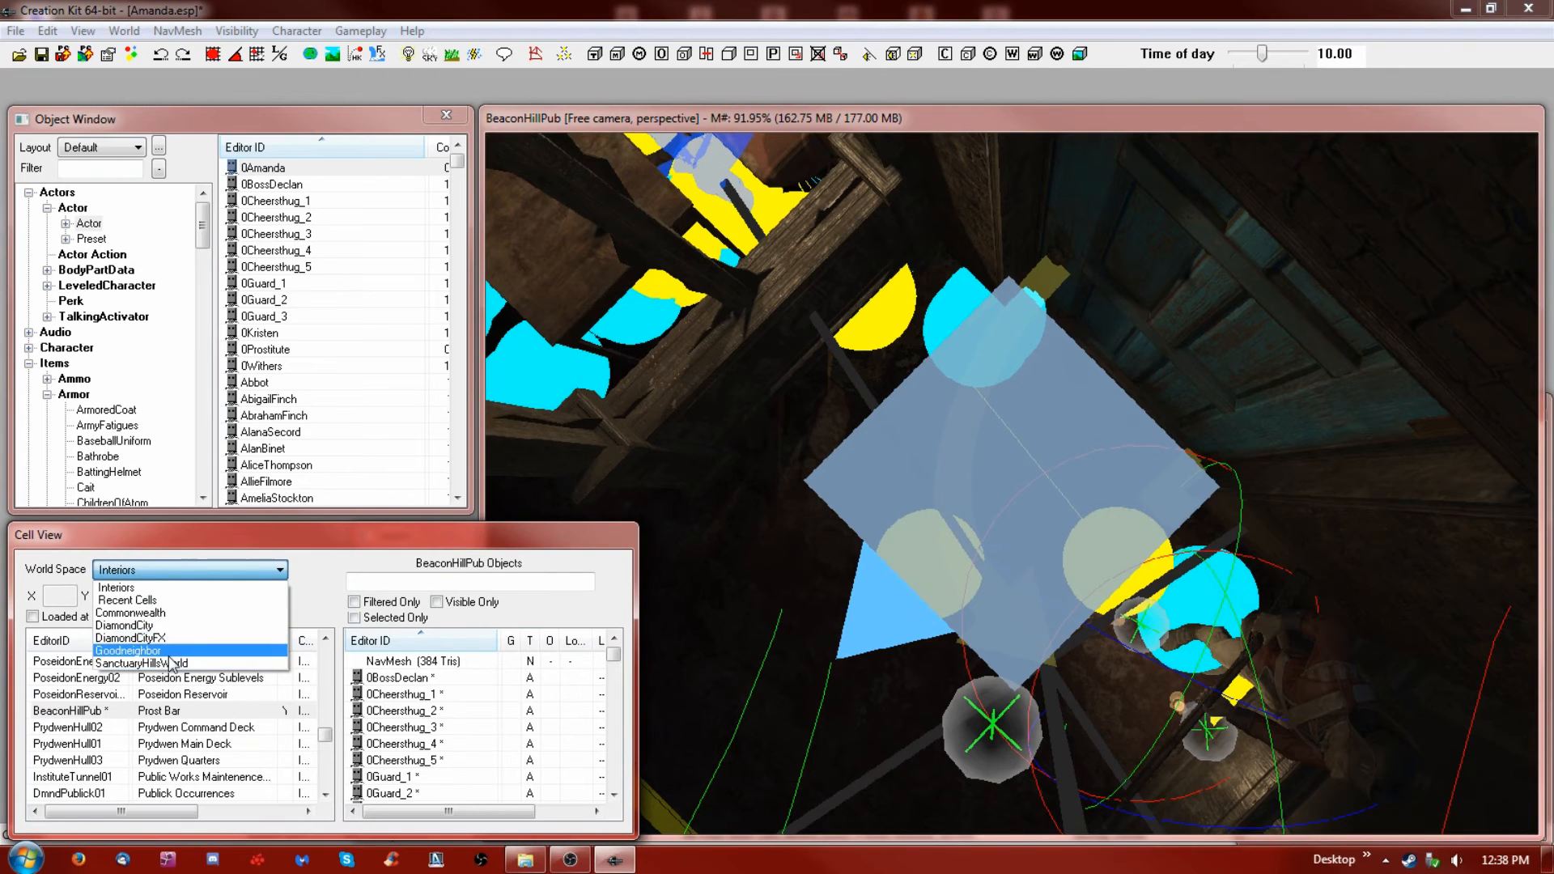
pyautogui.click(308, 550)
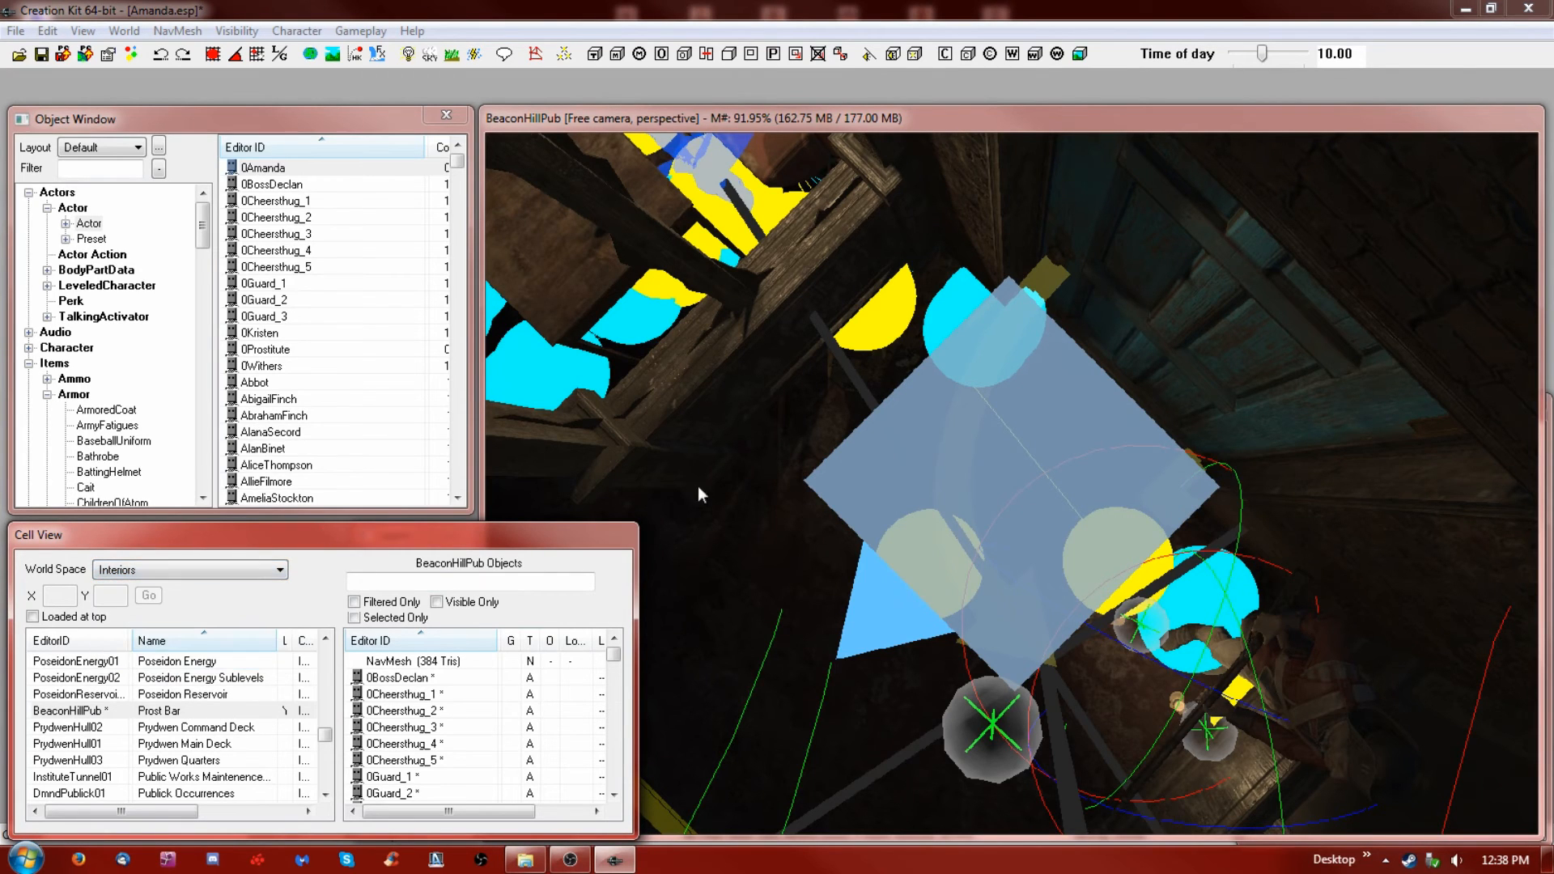
# View the pub's interior at floor level and narrow the Cell View window to uncover the Layers window
pyautogui.click(918, 135)
pyautogui.keyDown('shift'); pyautogui.moveTo(848, 522); pyautogui.dragTo(408, 552, button='middle'); pyautogui.keyUp('shift')
pyautogui.click(408, 552)
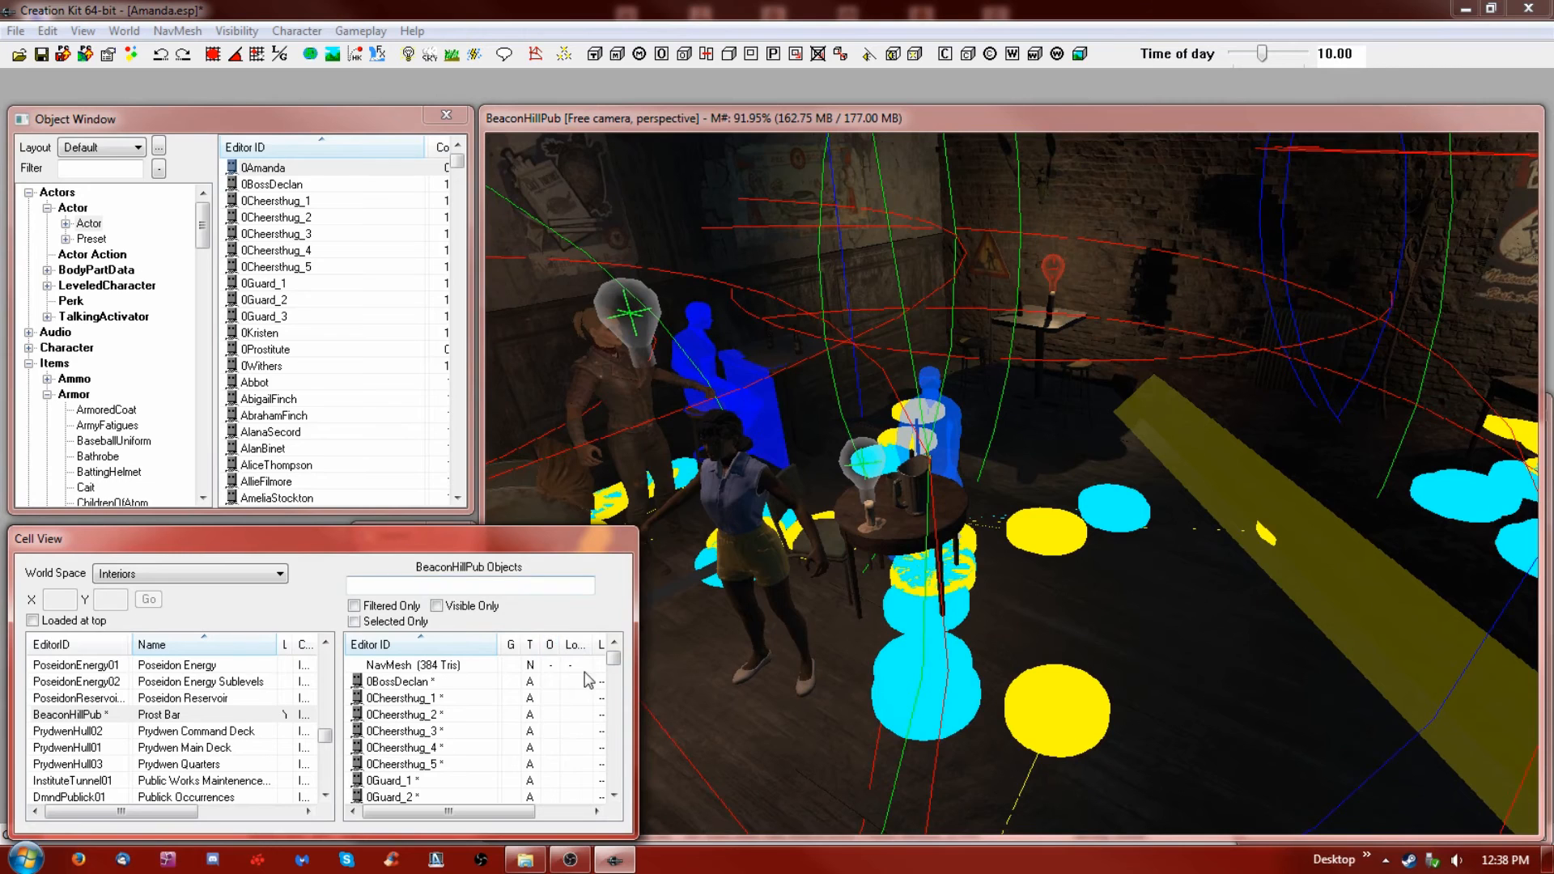
pyautogui.moveTo(635, 686); pyautogui.dragTo(345, 687)
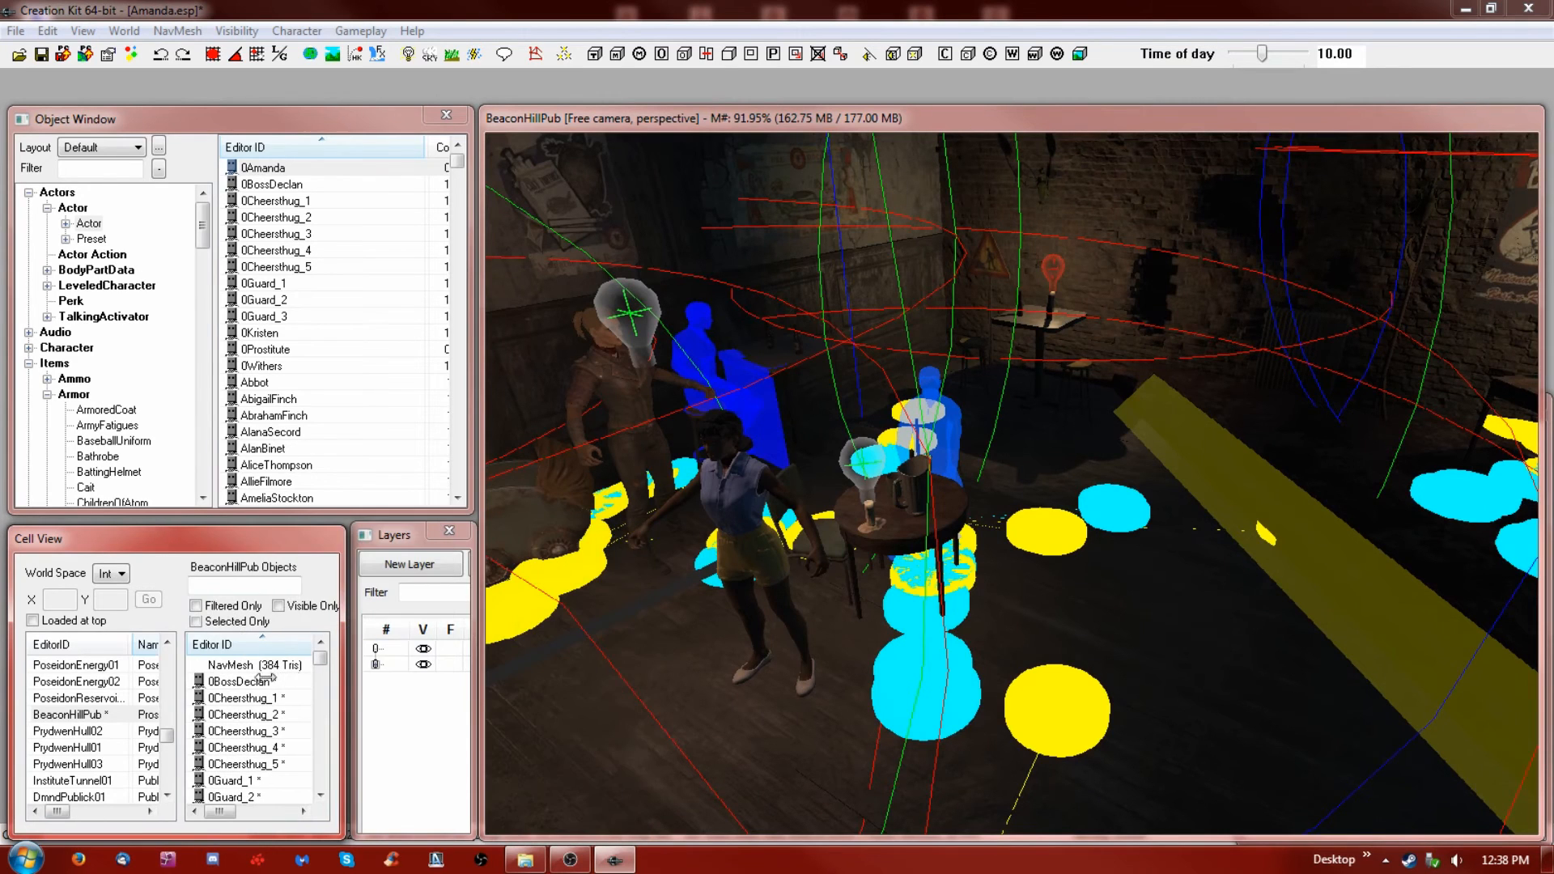
pyautogui.moveTo(201, 531); pyautogui.dragTo(201, 526)
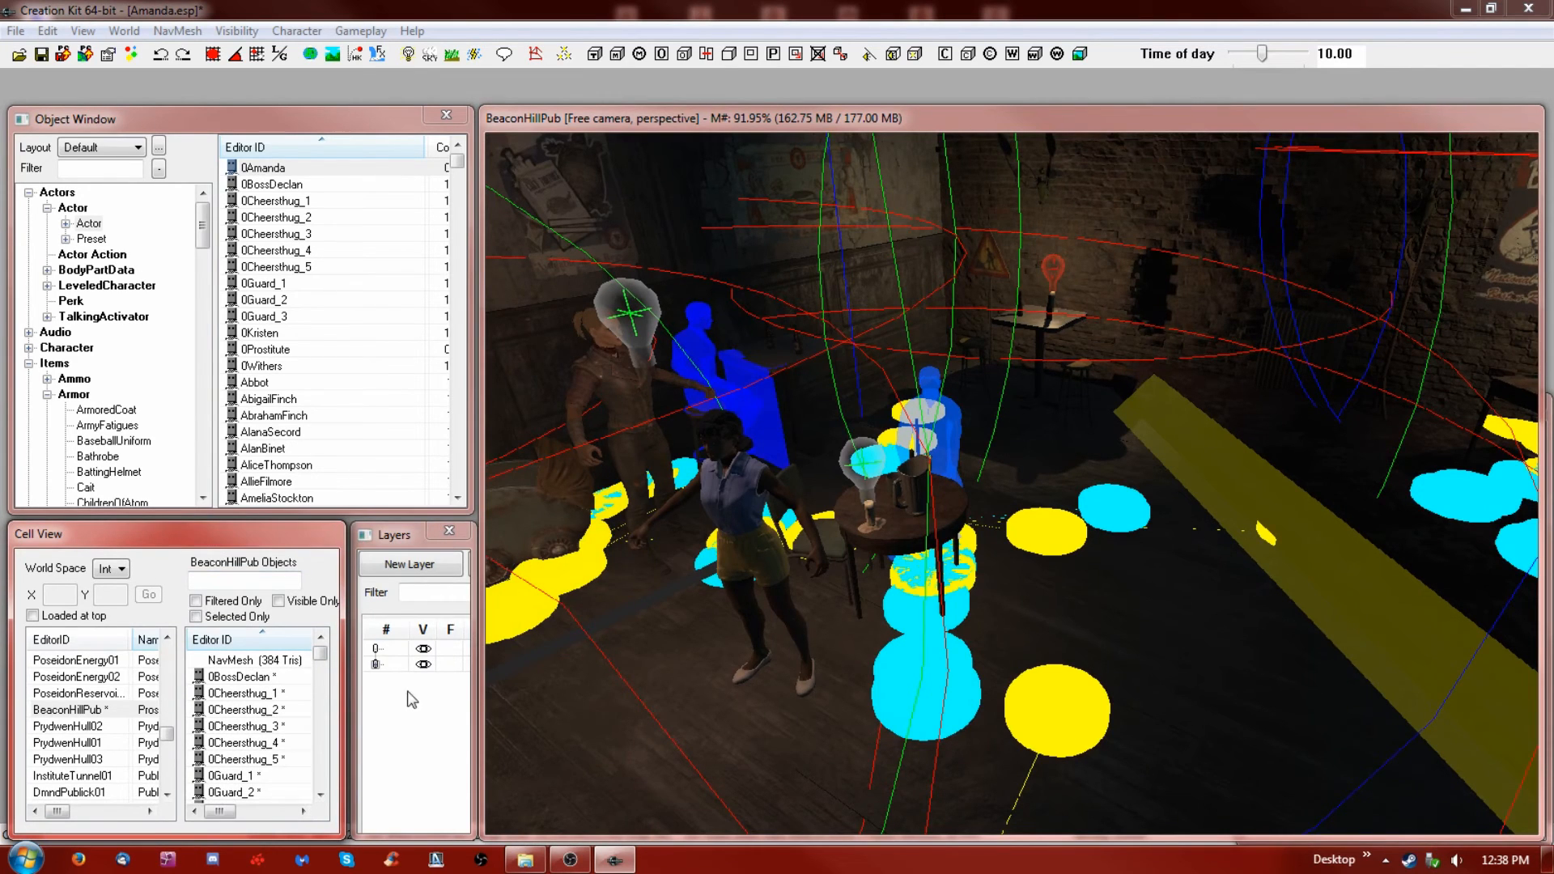
# Toggle the visibility of the second layer in the layer list, leaving it off, and check the pub scene
pyautogui.click(425, 666)
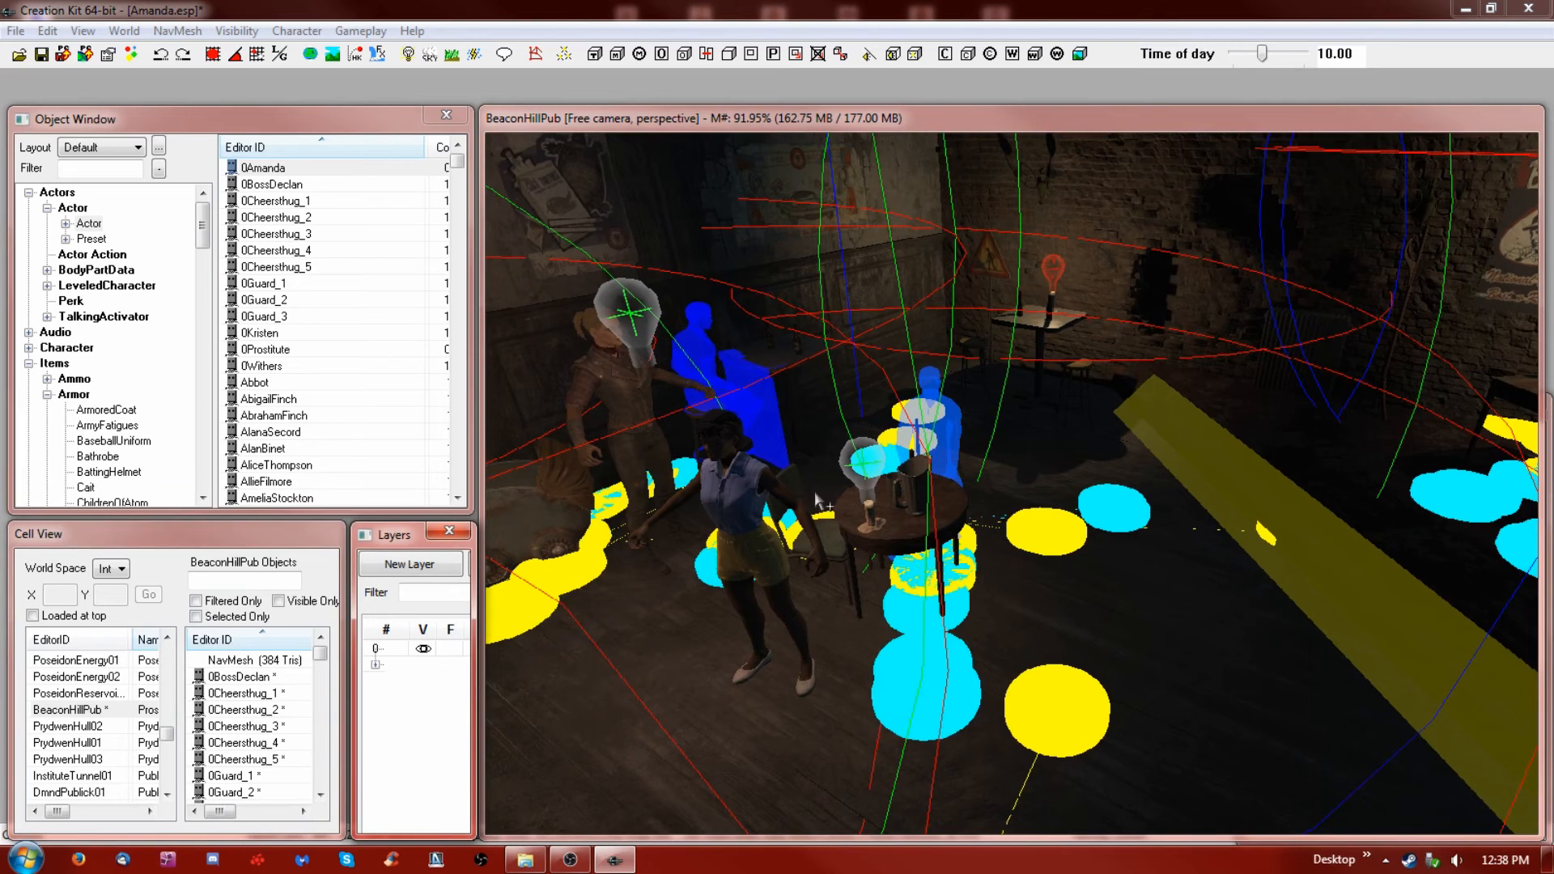
pyautogui.click(423, 666)
pyautogui.click(424, 667)
pyautogui.click(424, 667)
pyautogui.click(421, 666)
pyautogui.keyDown('shift'); pyautogui.moveTo(801, 720); pyautogui.dragTo(714, 747, button='middle'); pyautogui.keyUp('shift')
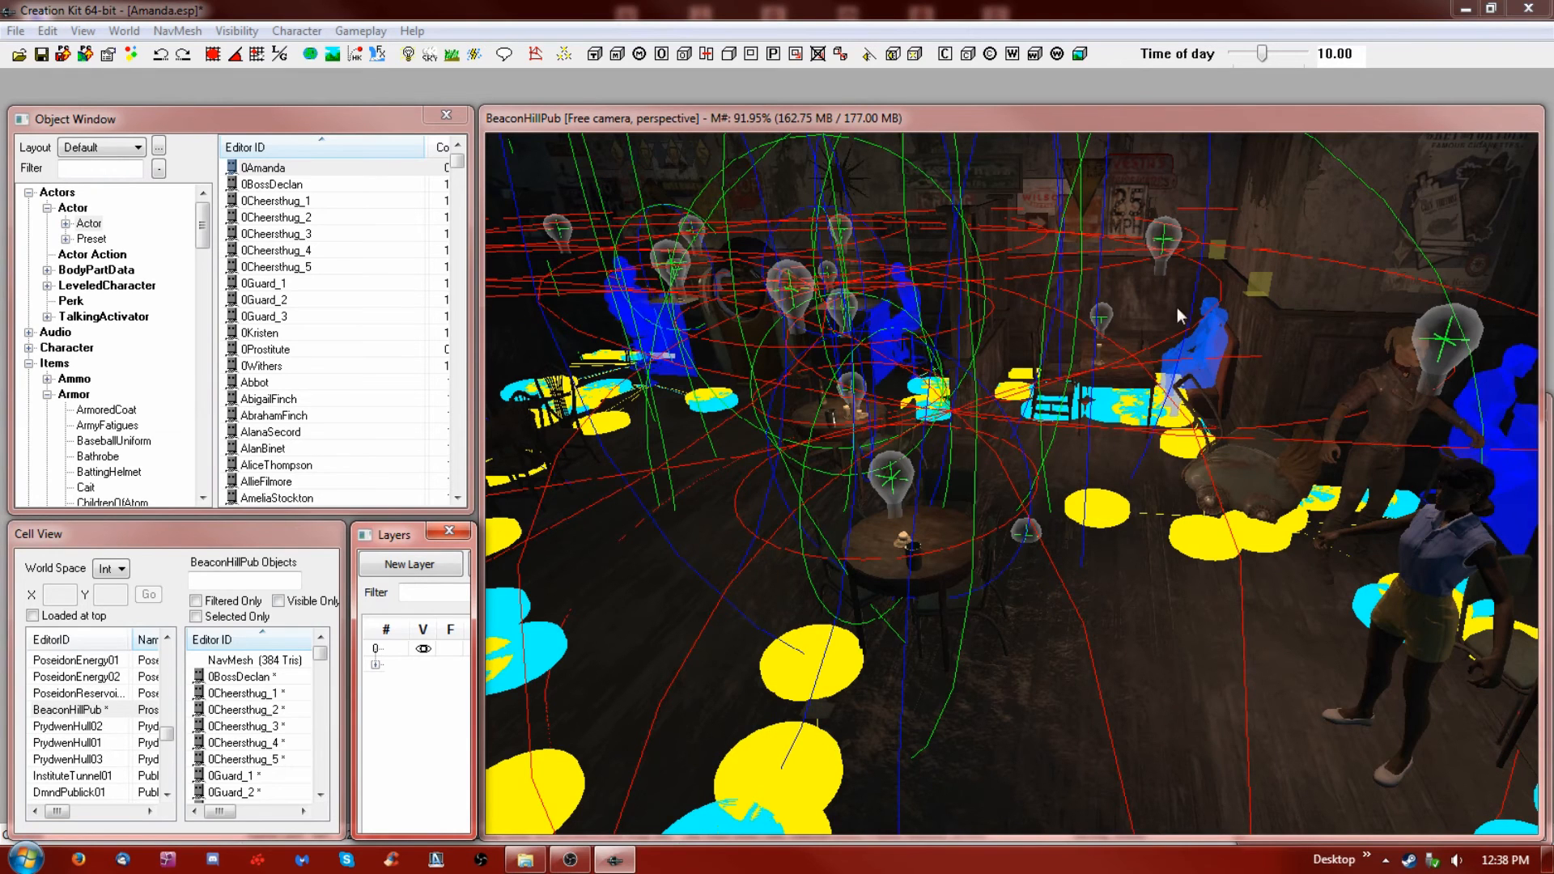
# Hide the markers and light outlines in the pub scene and delete the PaperDebris01 piece from the floor
pyautogui.click(47, 30)
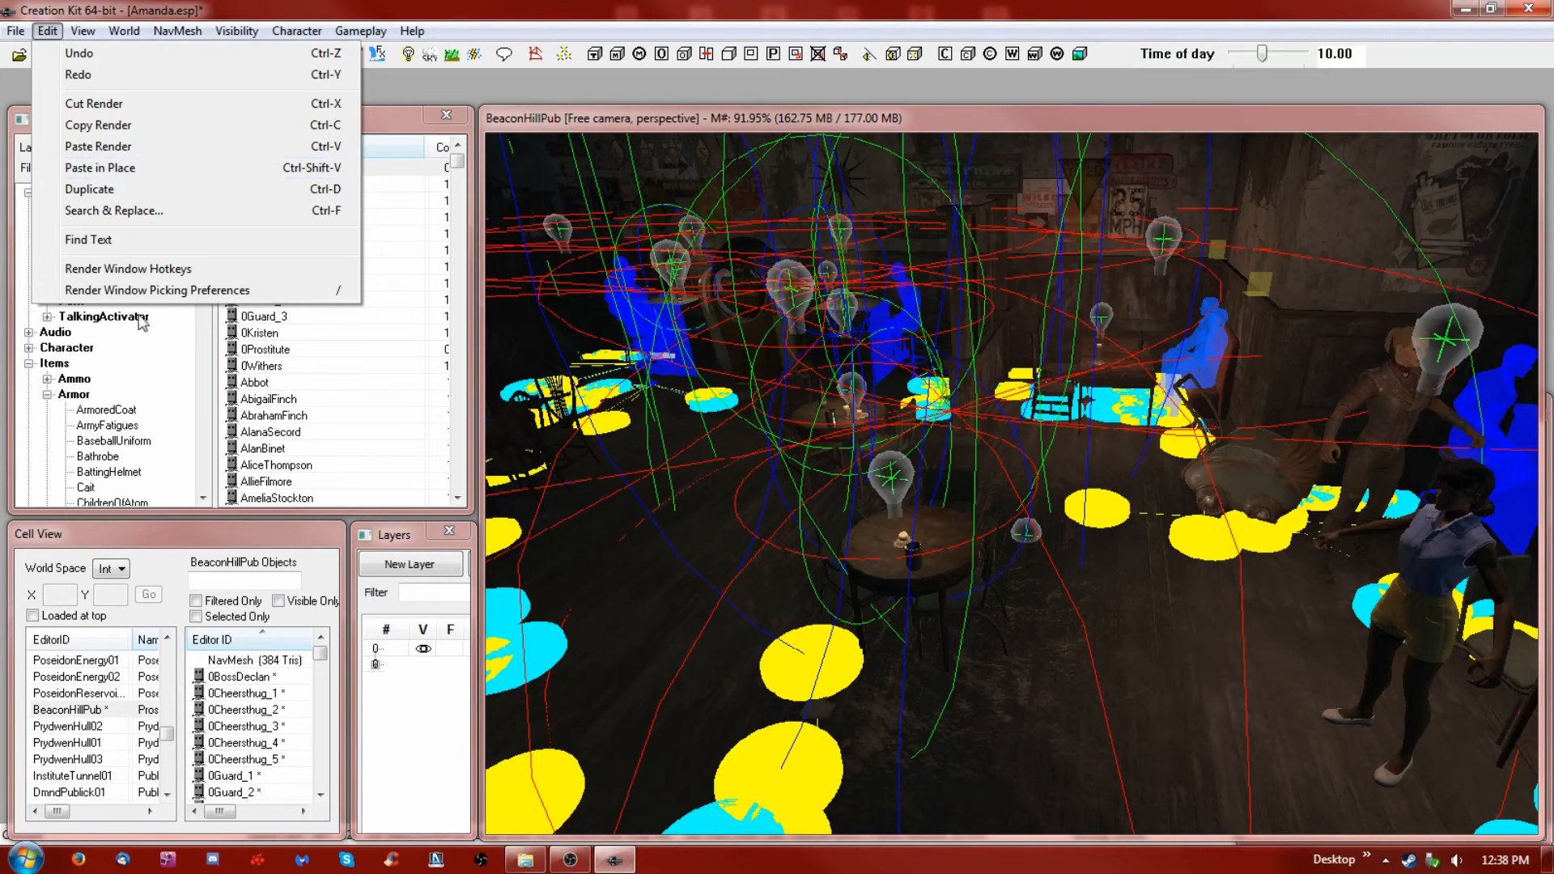
pyautogui.click(829, 668)
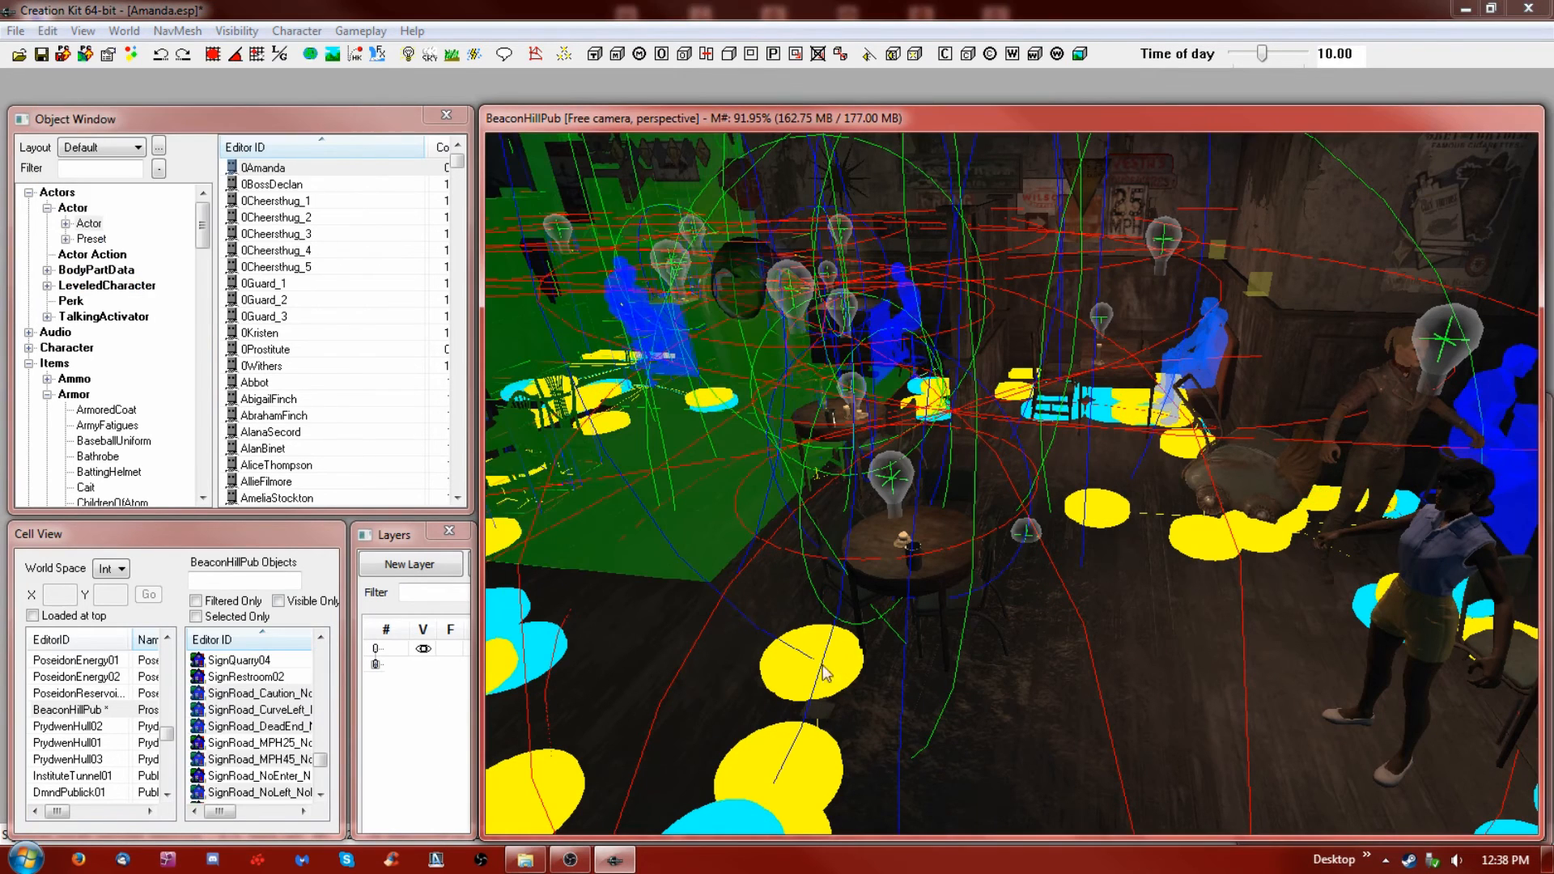
pyautogui.click(814, 773)
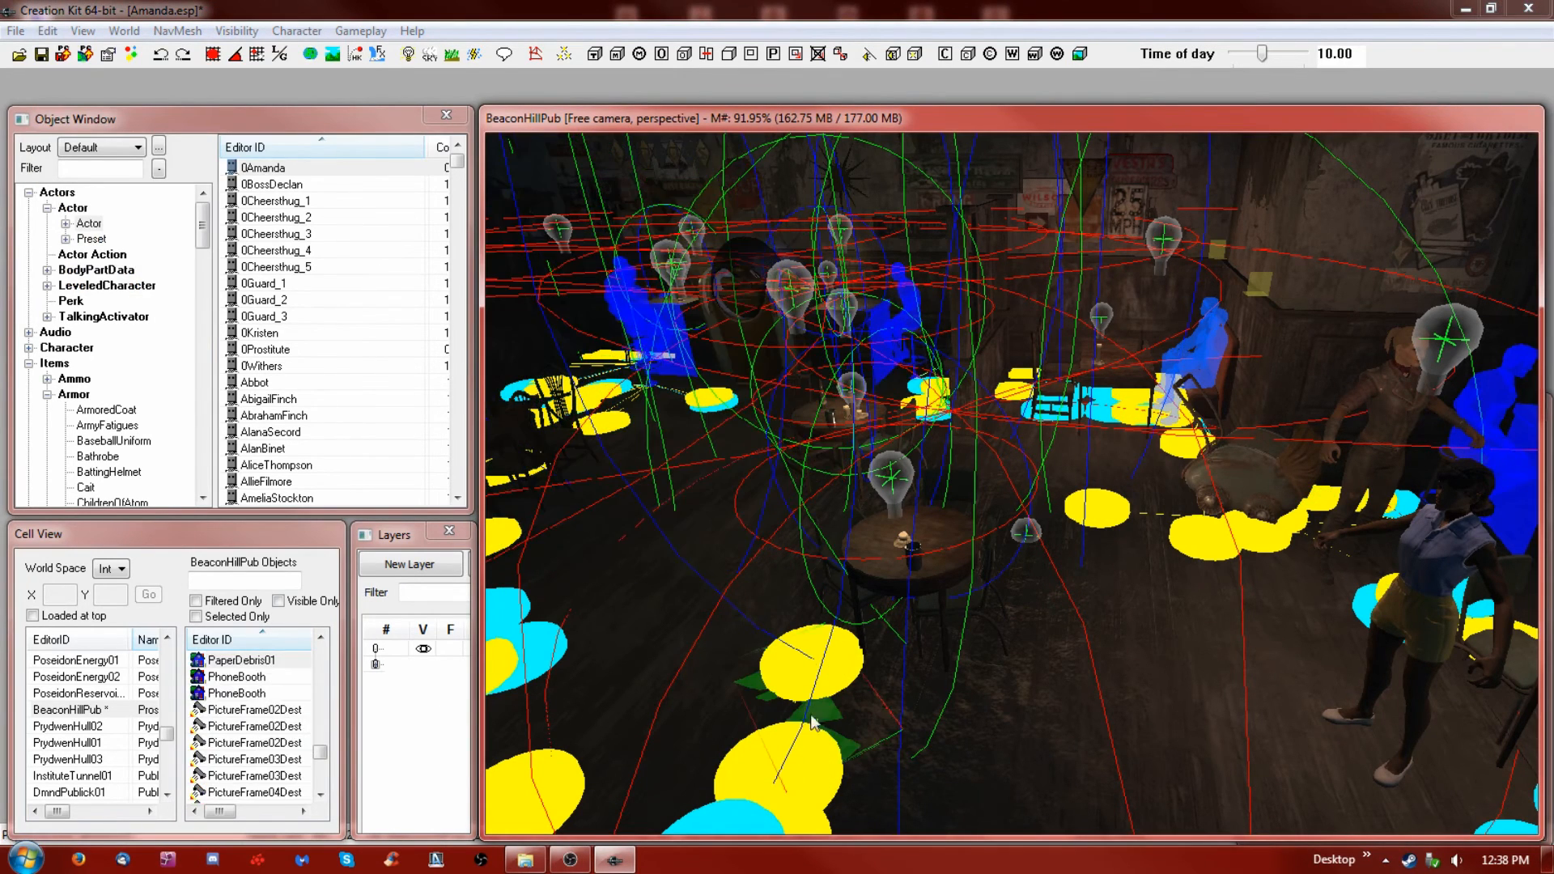
pyautogui.click(121, 30)
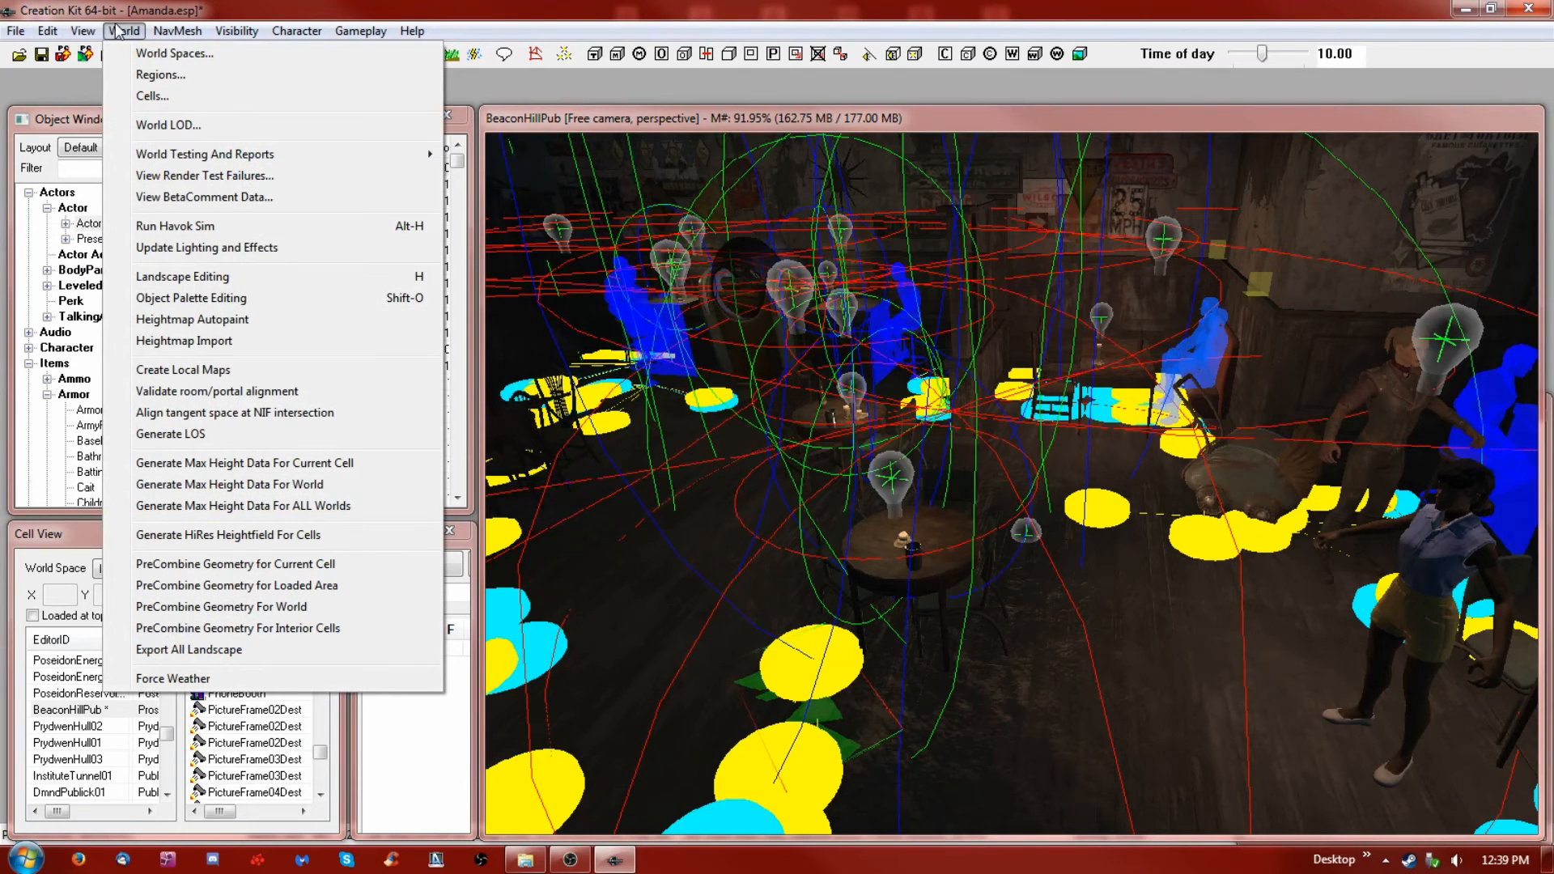
pyautogui.moveTo(44, 31)
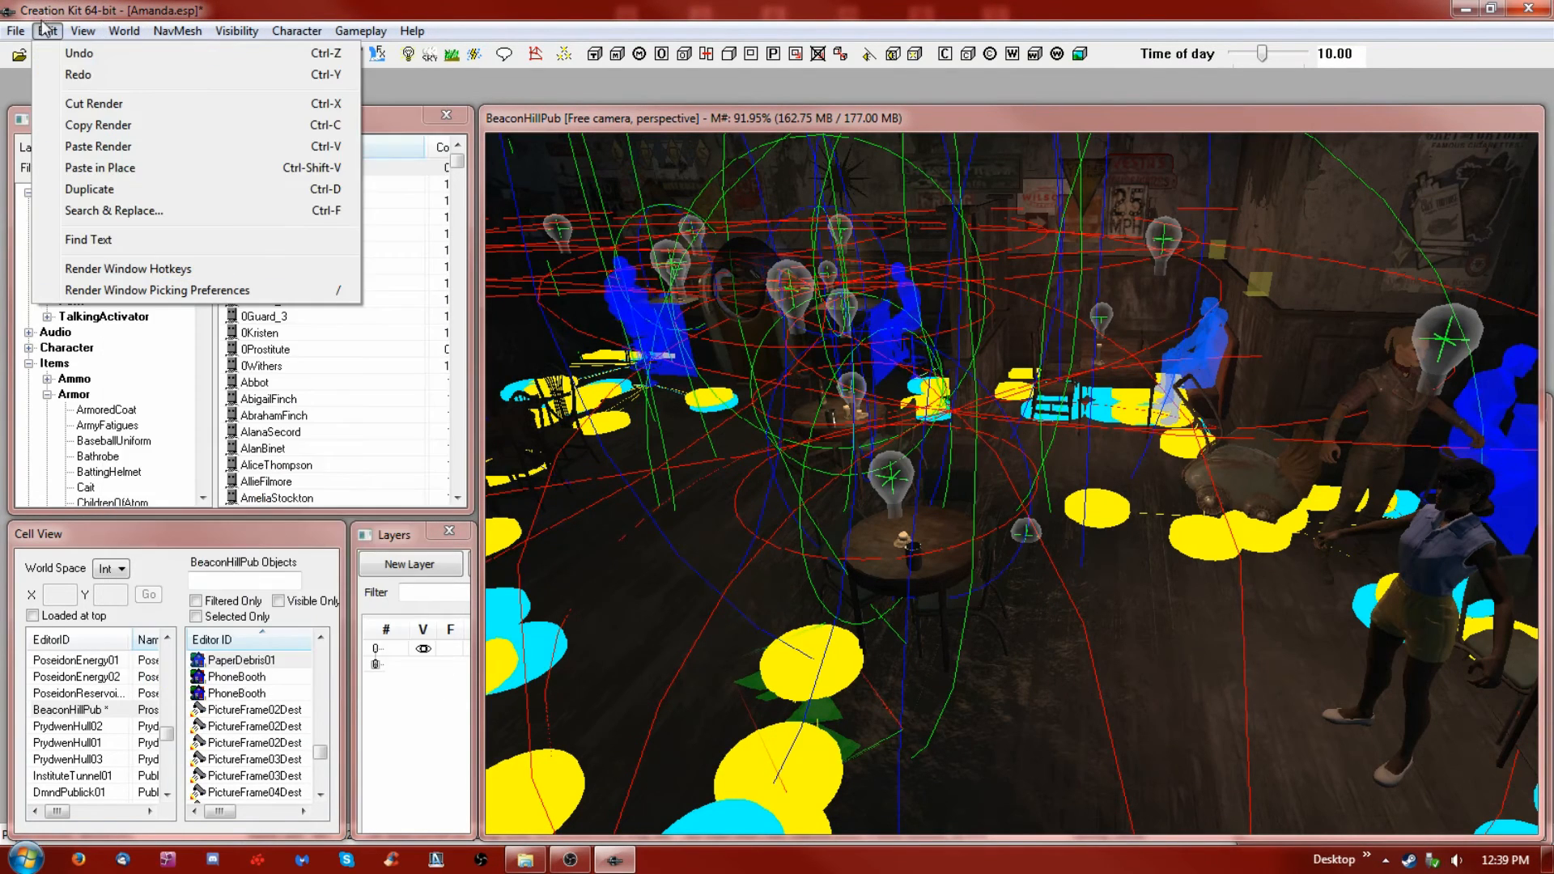
pyautogui.click(105, 333)
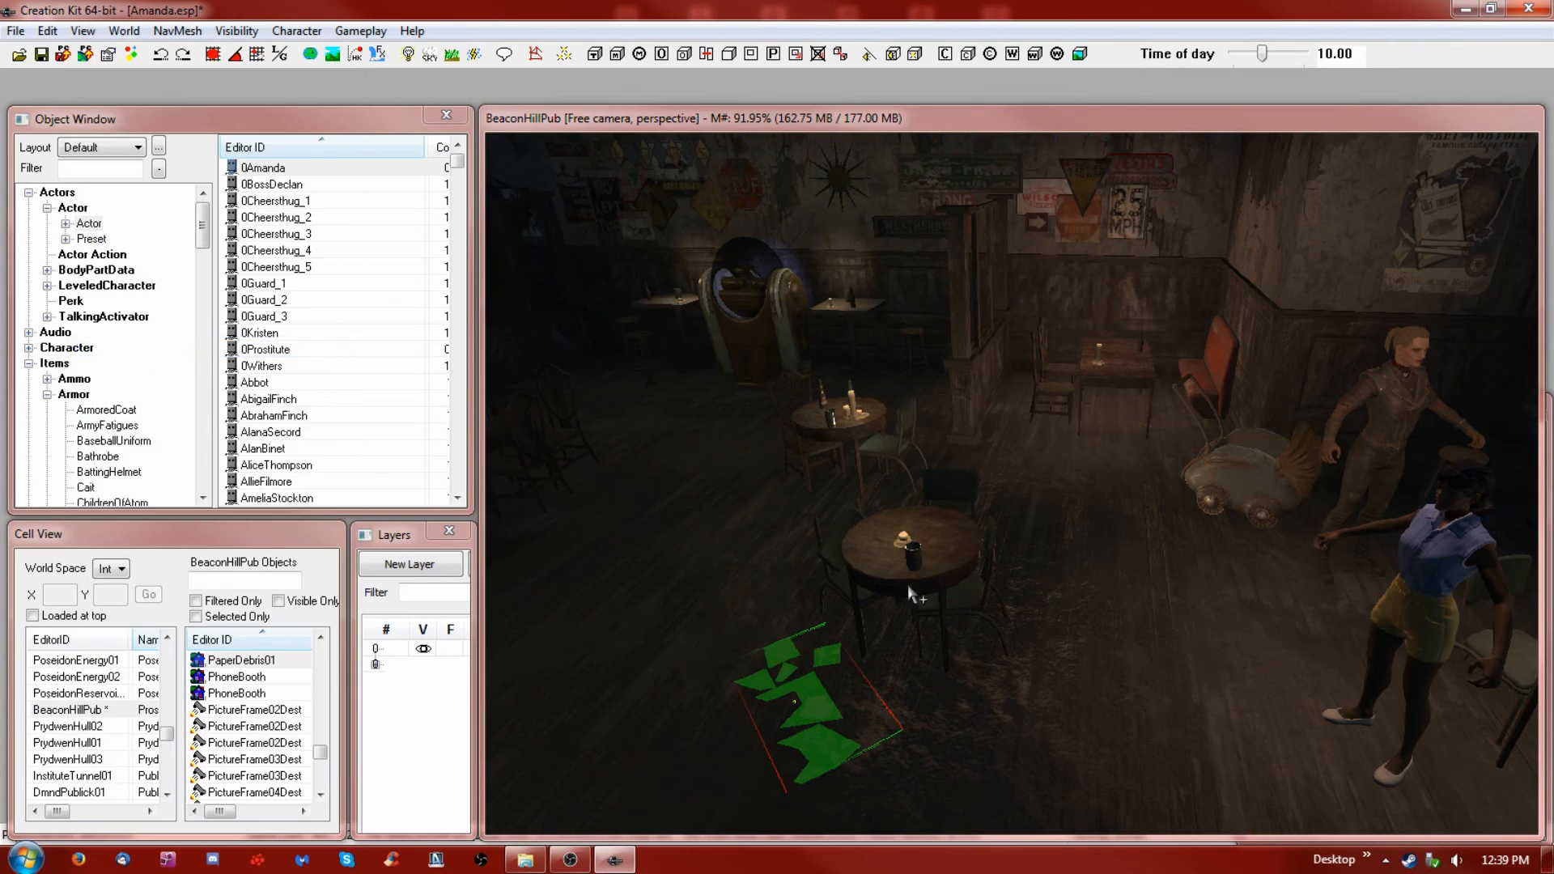
pyautogui.press('f')
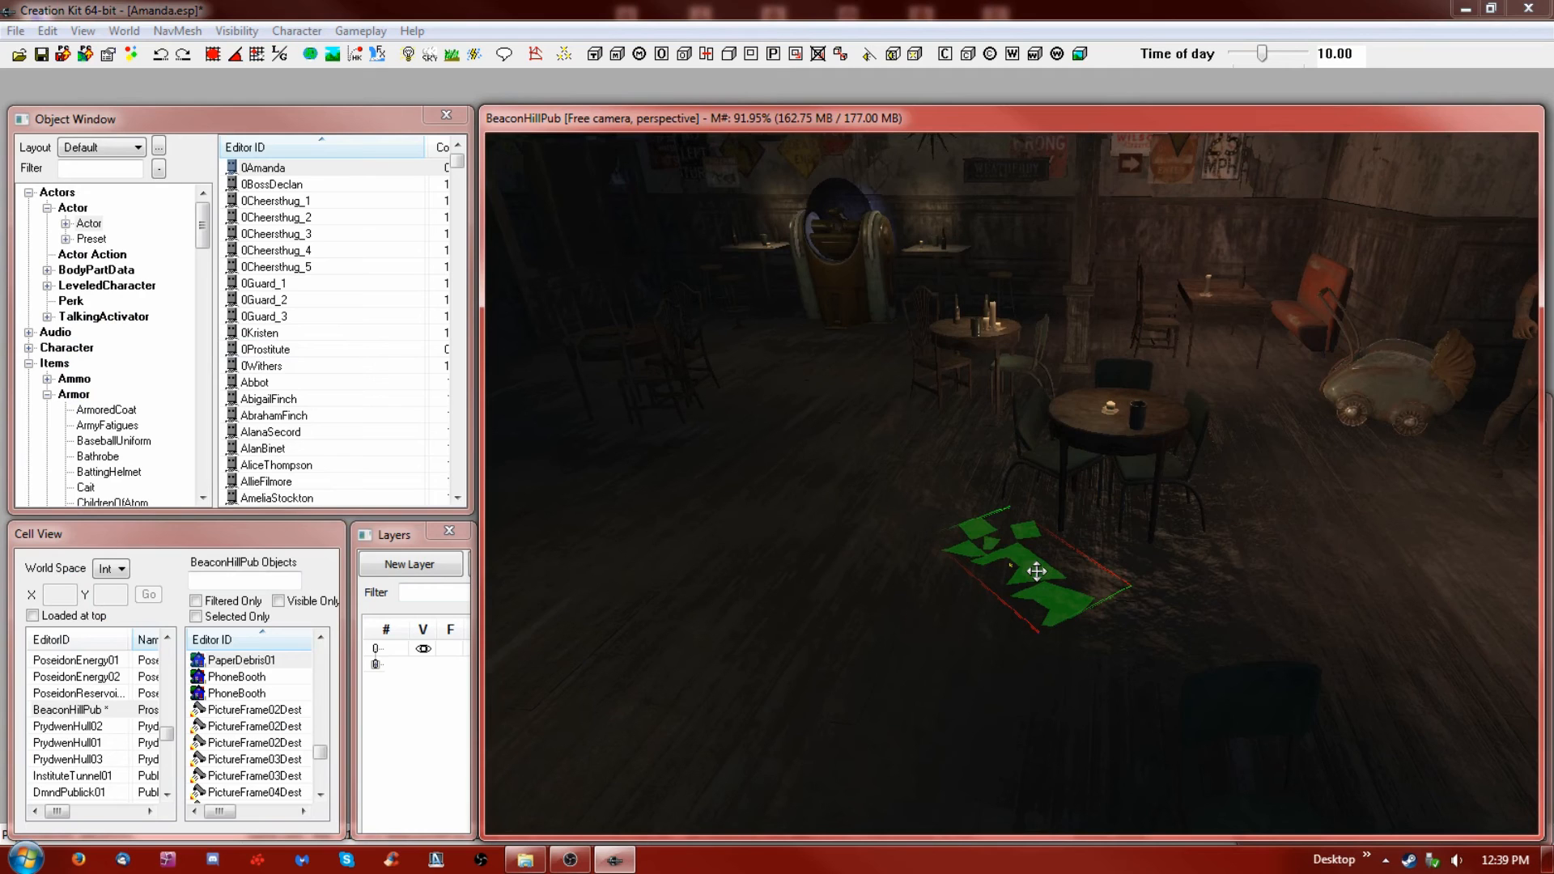
pyautogui.press('Delete')
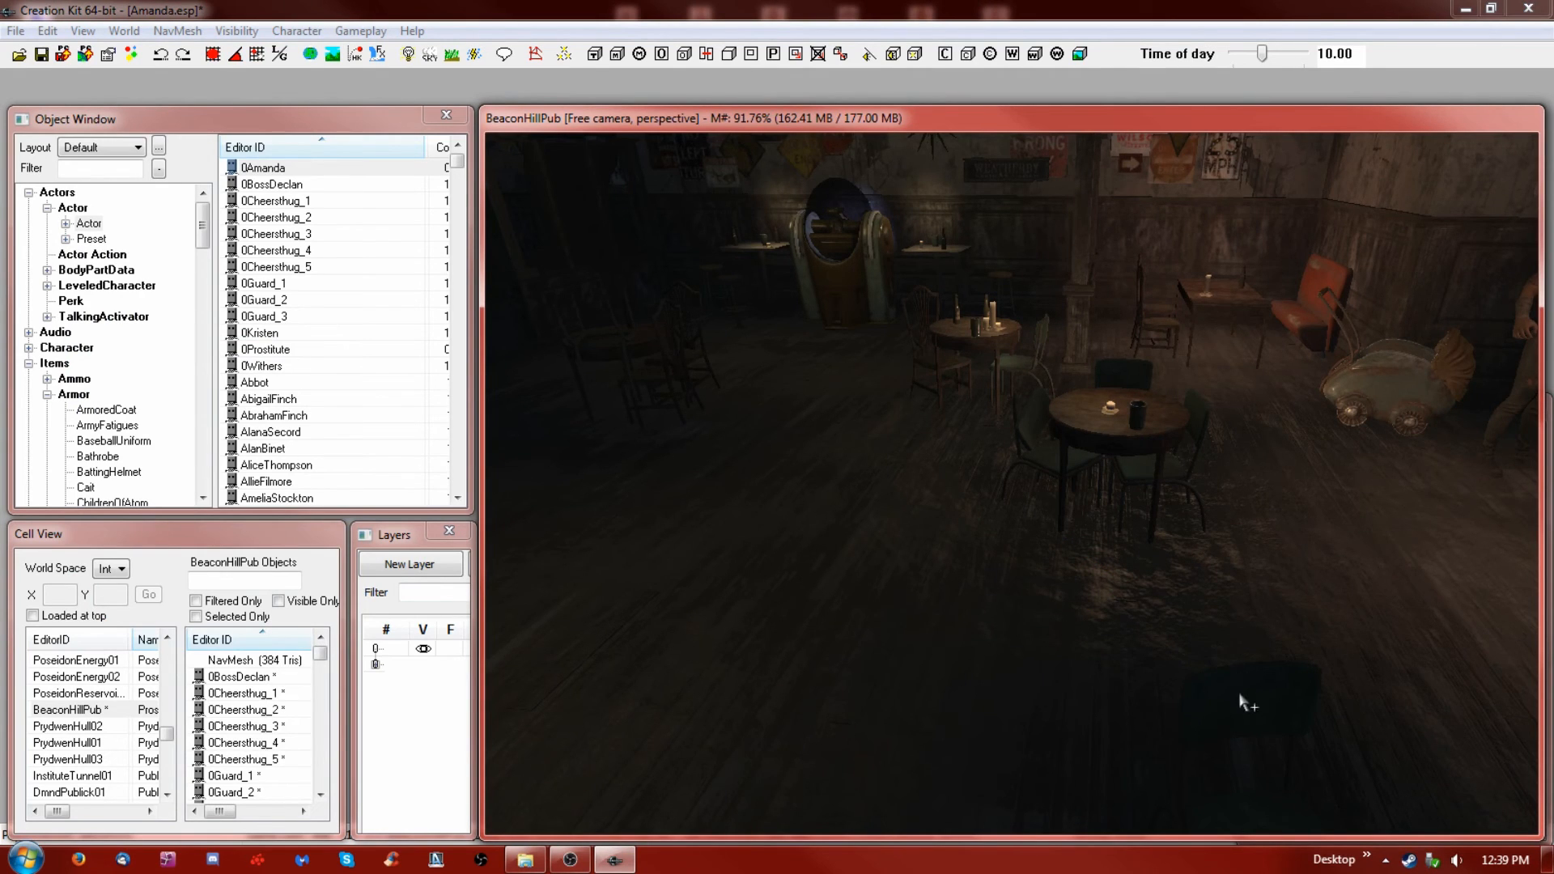
# Place the custom female actor on the open floor between the pub's bar counter and the tables
pyautogui.moveTo(1004, 544); pyautogui.dragTo(974, 567, button='middle')
pyautogui.scroll(-3, 1004, 546)
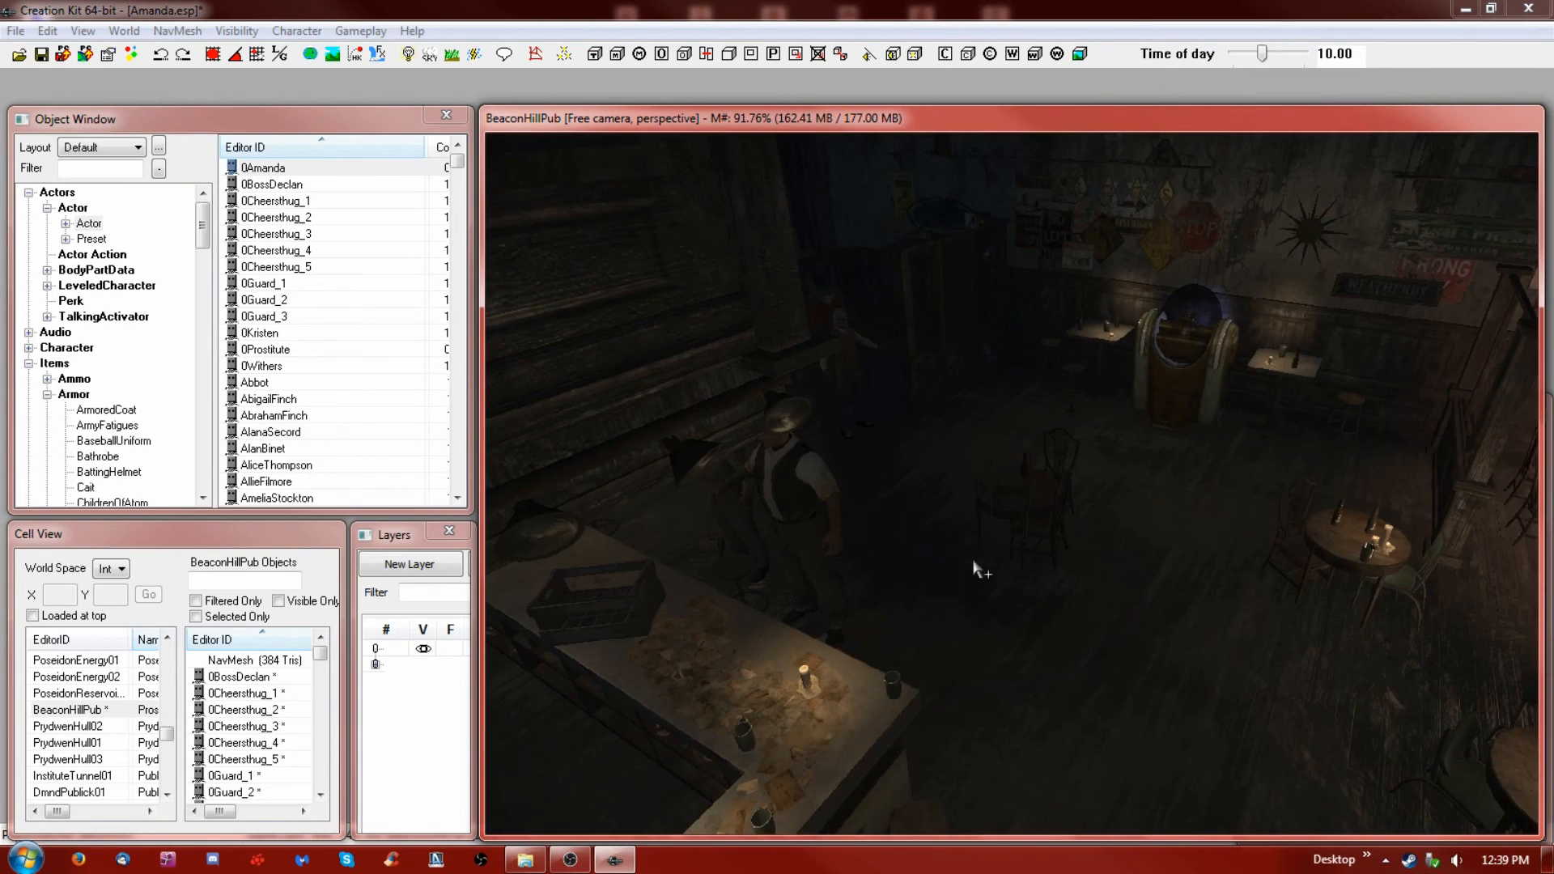
pyautogui.keyDown('shift'); pyautogui.moveTo(1089, 603); pyautogui.dragTo(1043, 620, button='middle'); pyautogui.keyUp('shift')
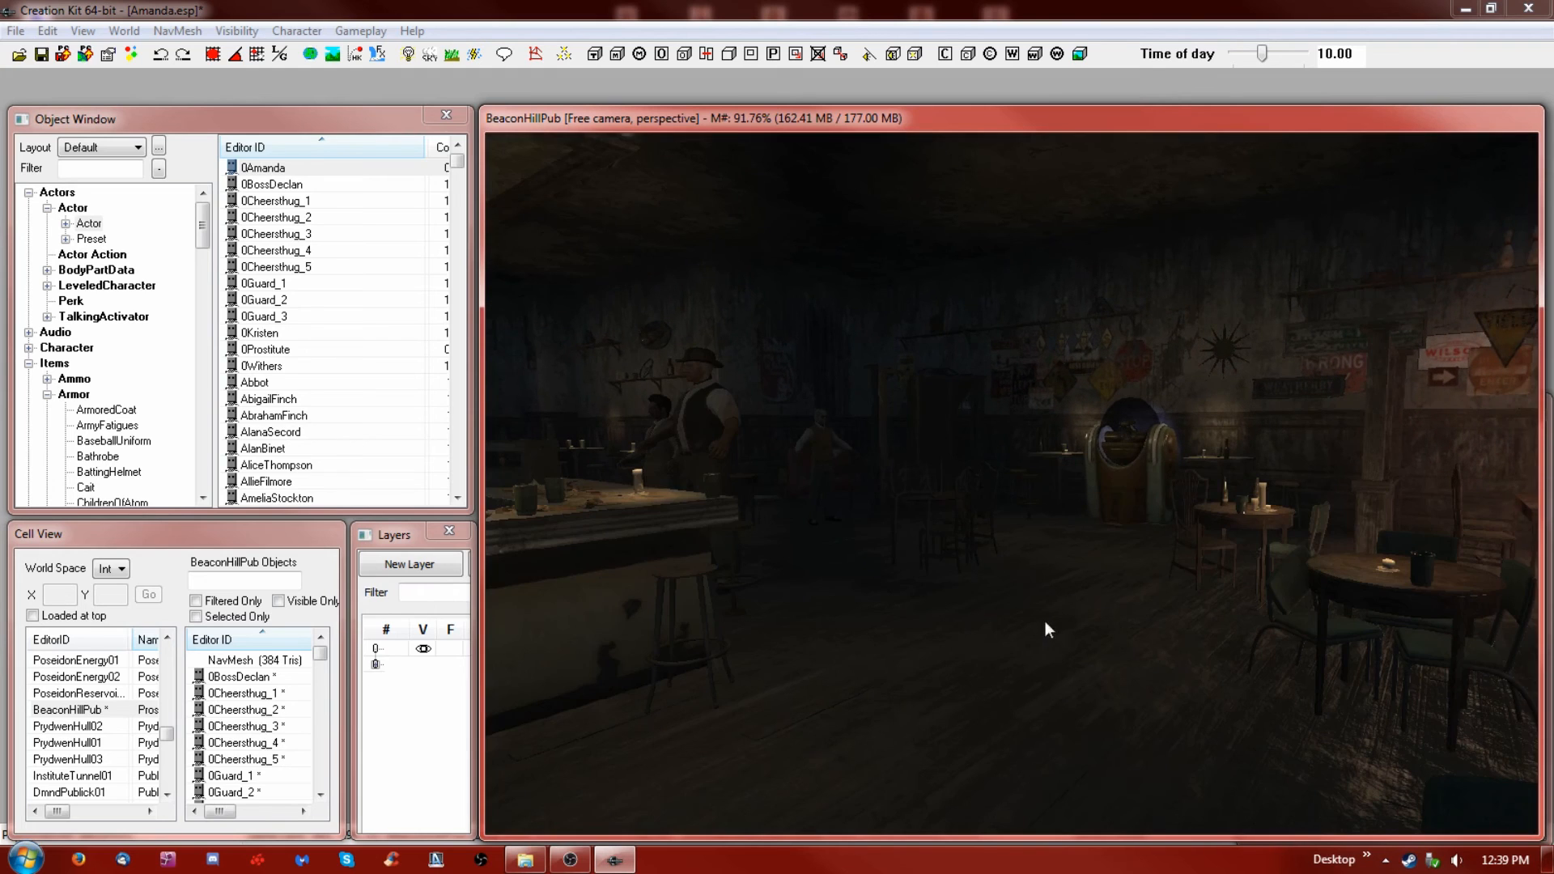
pyautogui.moveTo(259, 172); pyautogui.dragTo(884, 668)
pyautogui.moveTo(981, 730); pyautogui.dragTo(982, 724)
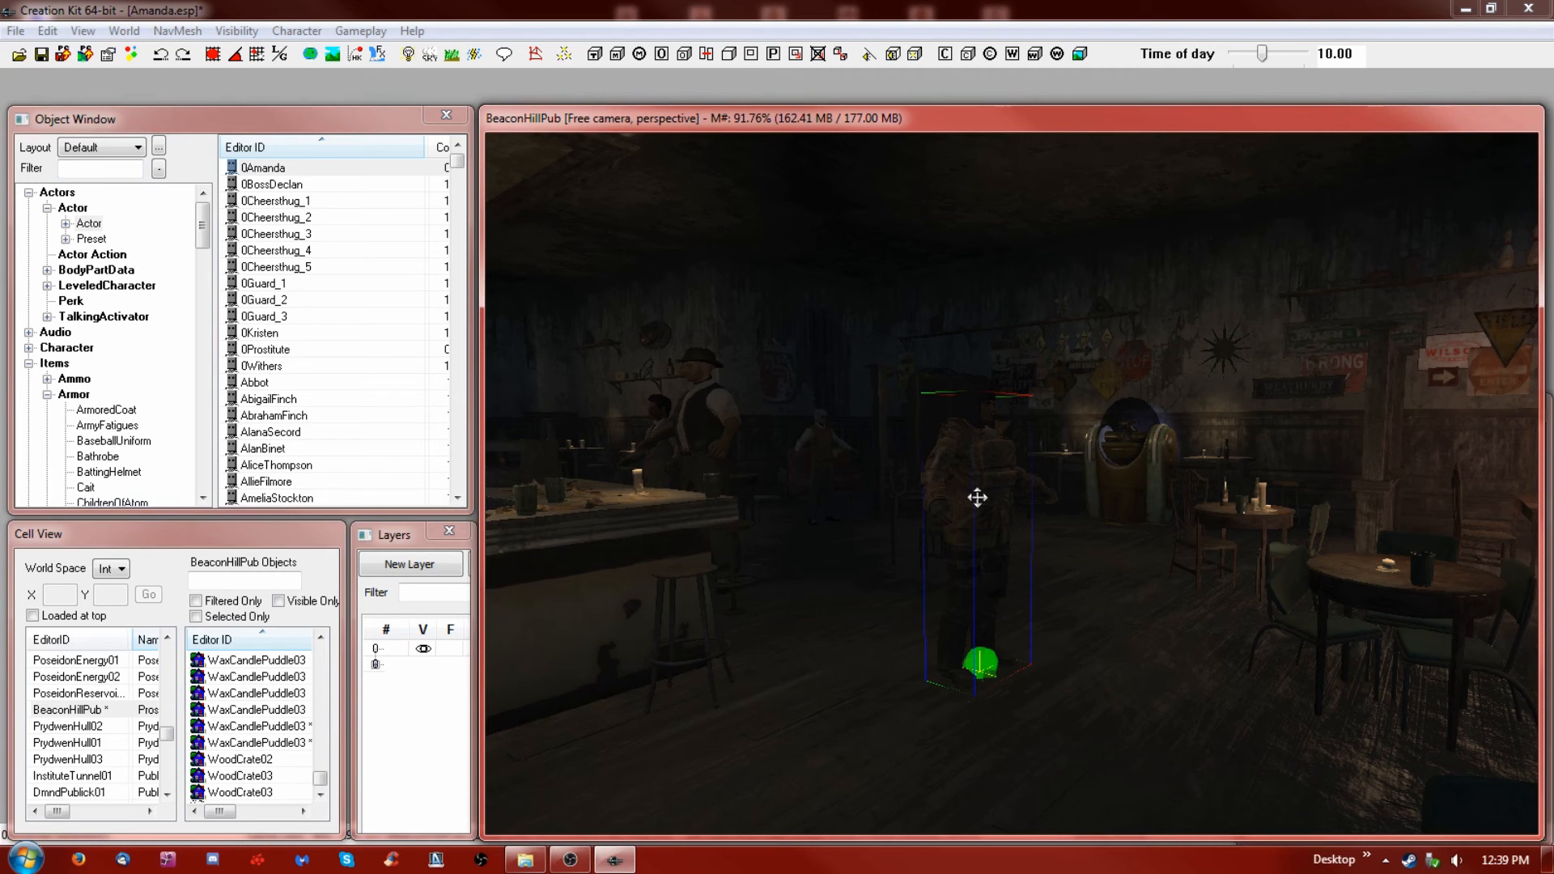
# Shift the custom female actor across the pub floor beside the bar counter and bring up her rotation rings
pyautogui.moveTo(984, 501); pyautogui.dragTo(888, 469)
pyautogui.keyDown('shift'); pyautogui.moveTo(888, 469); pyautogui.dragTo(909, 493, button='middle'); pyautogui.keyUp('shift')
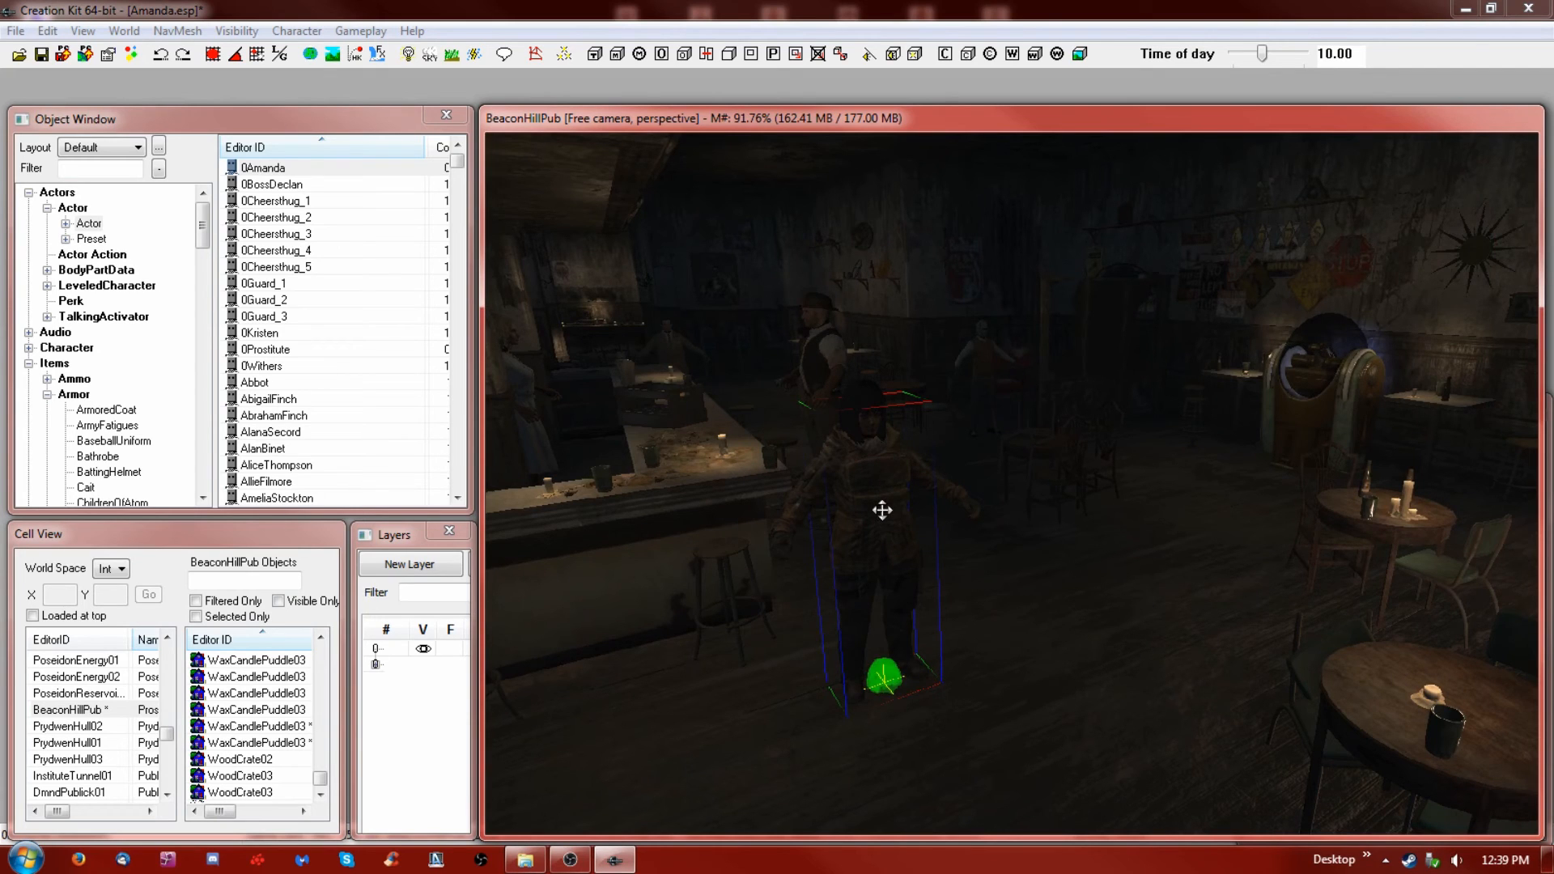
pyautogui.press('e')
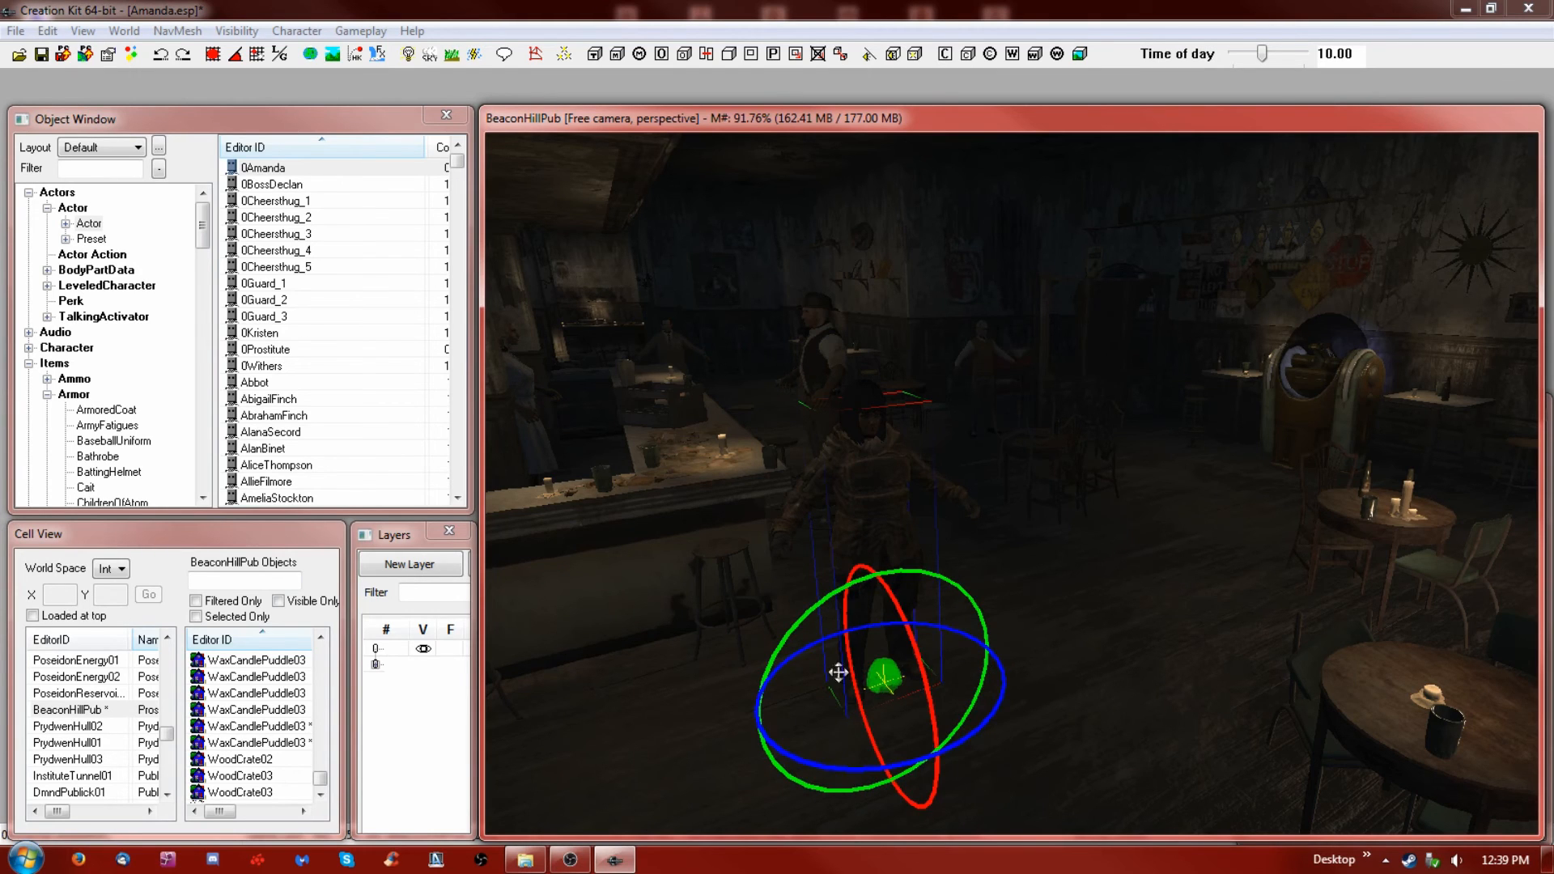
pyautogui.click(871, 471)
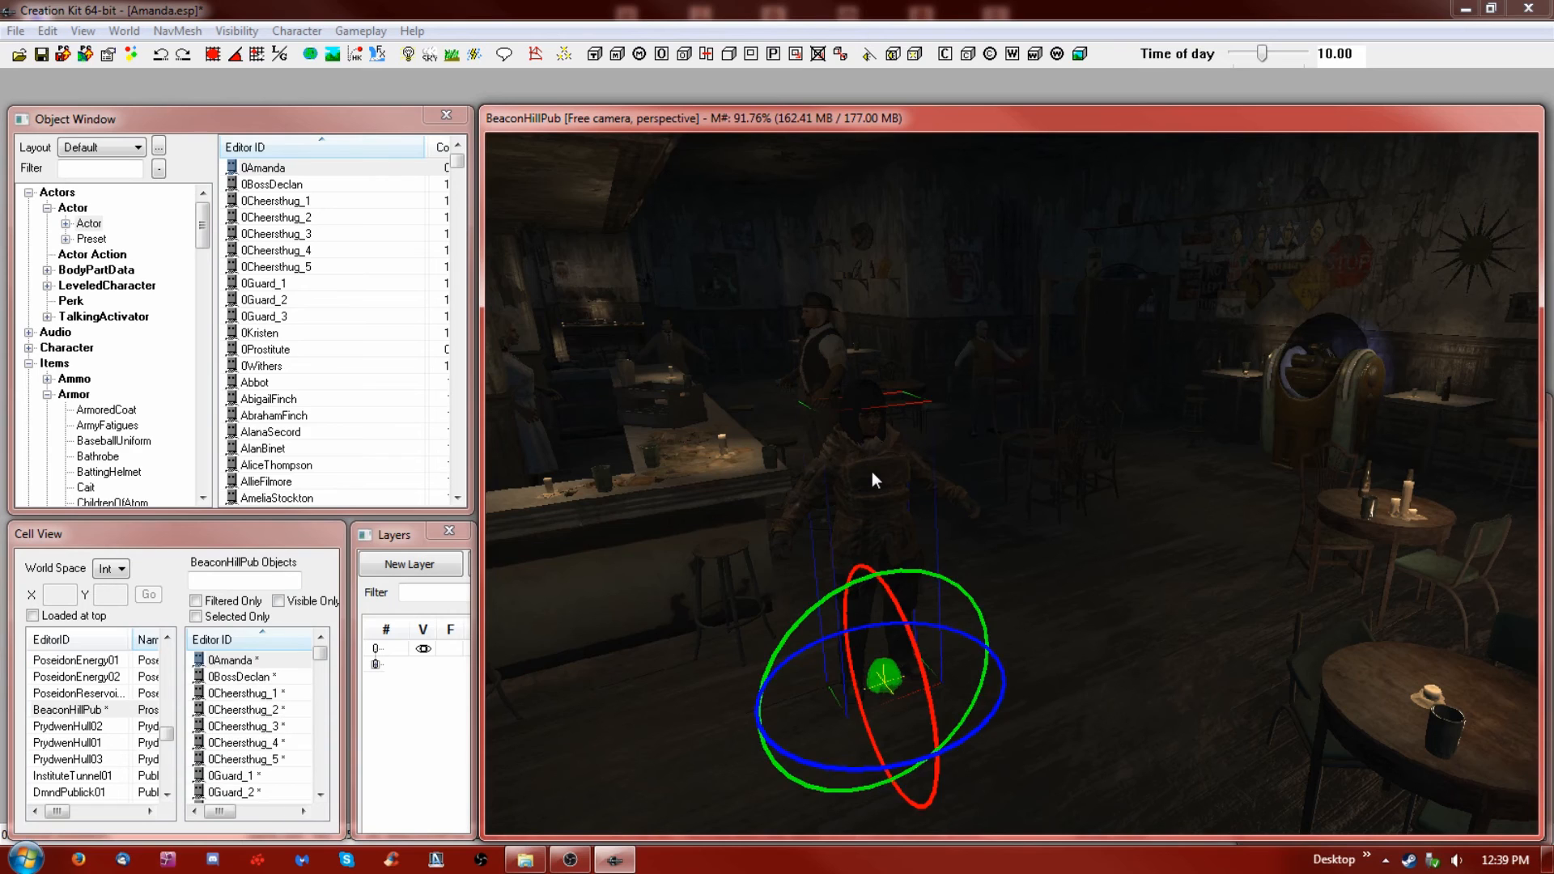
# Try raising the female actor above the floor along the Z axis and undo the lift
pyautogui.press('w')
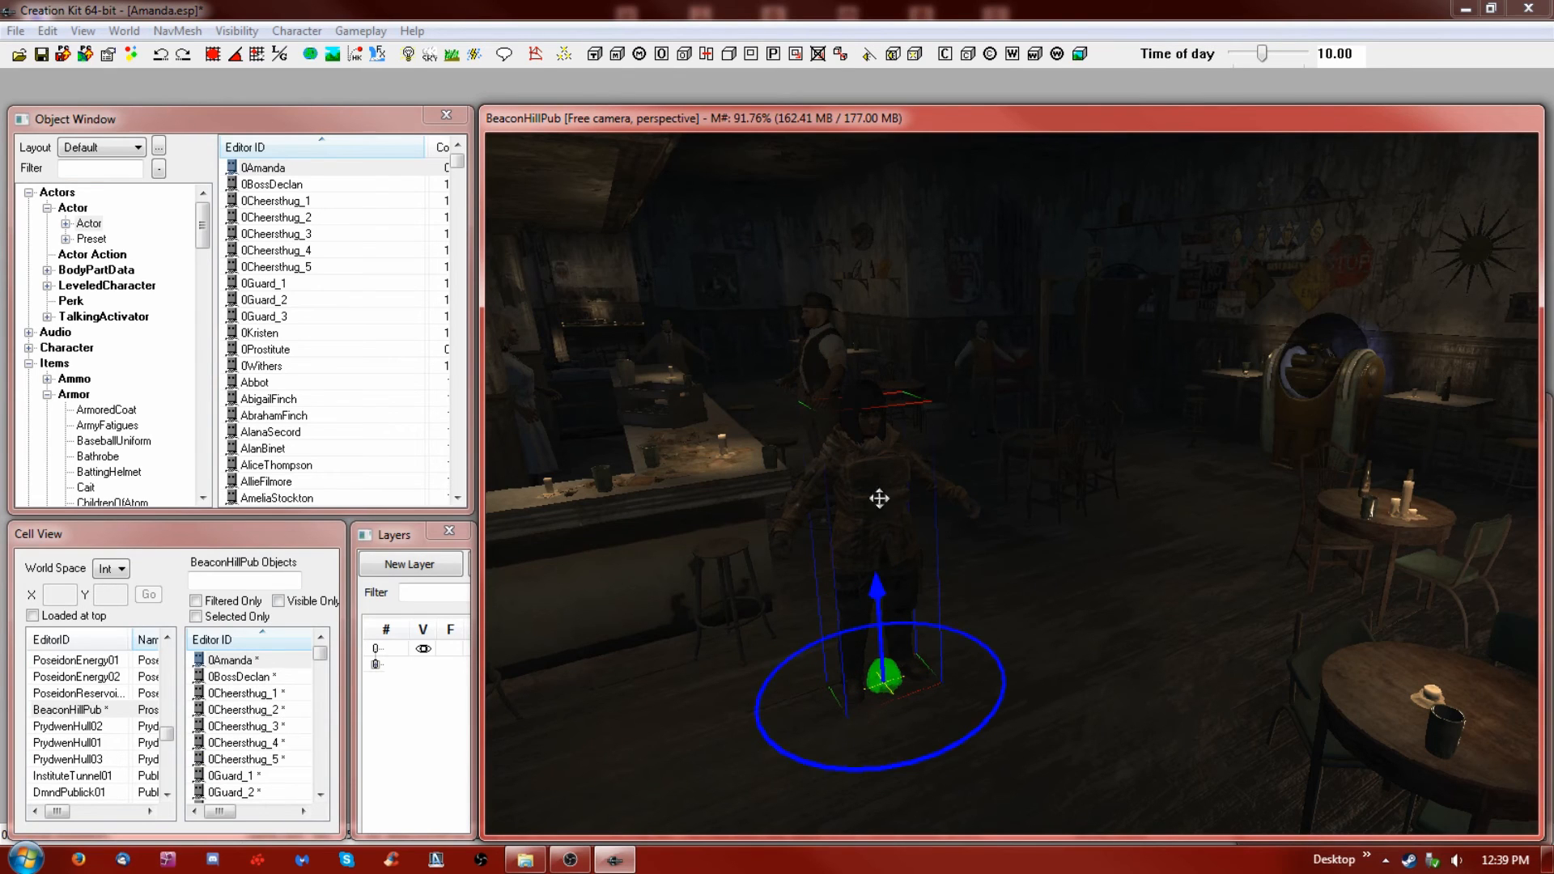
pyautogui.press('z')
pyautogui.press('x')
pyautogui.press('y')
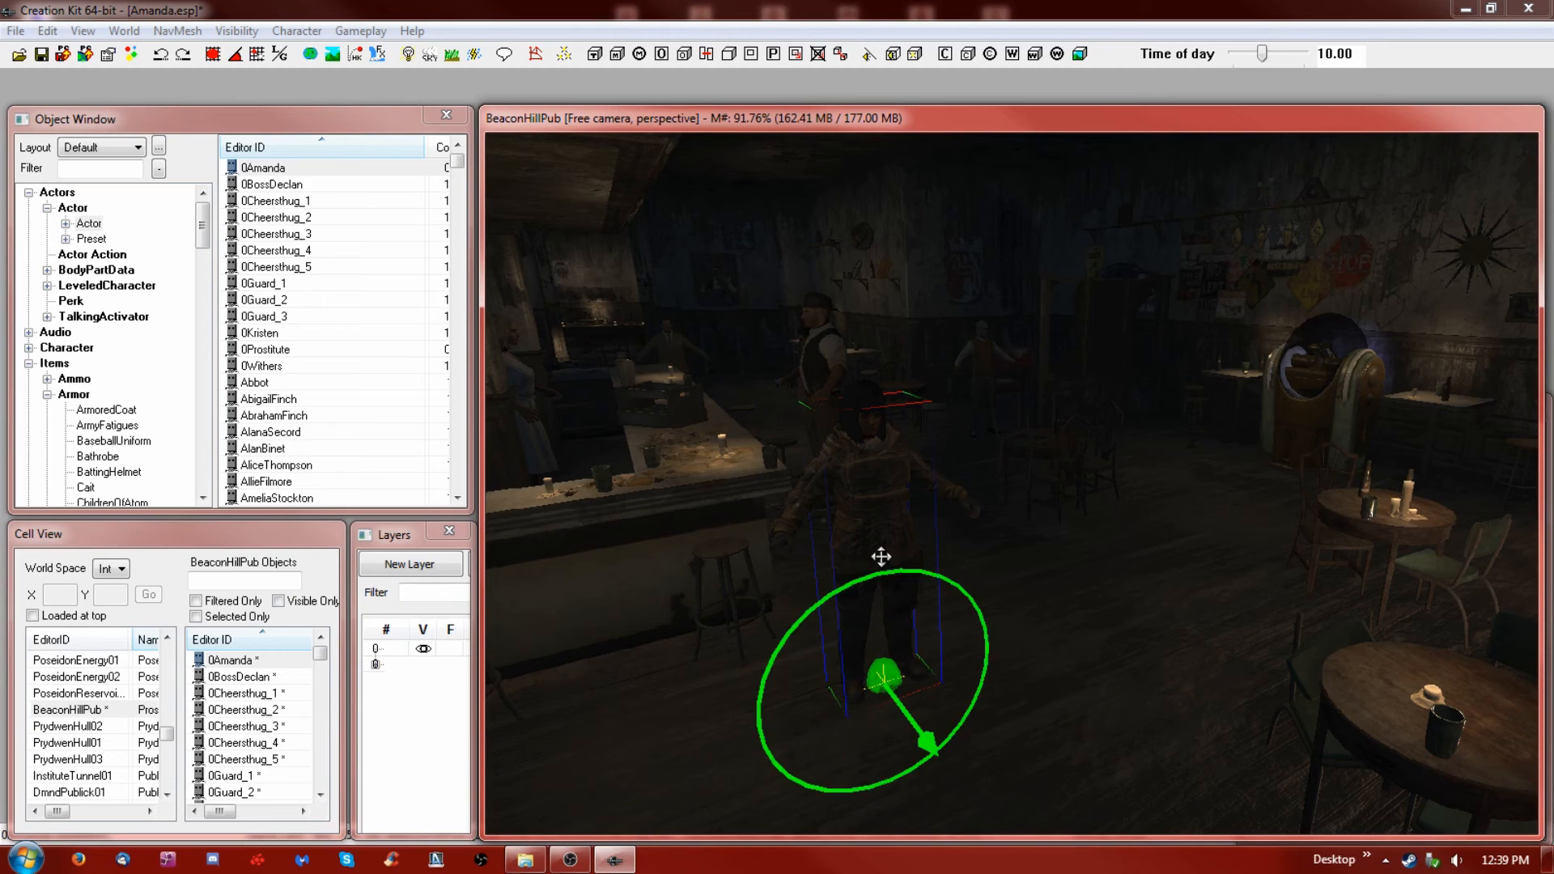
pyautogui.press('z')
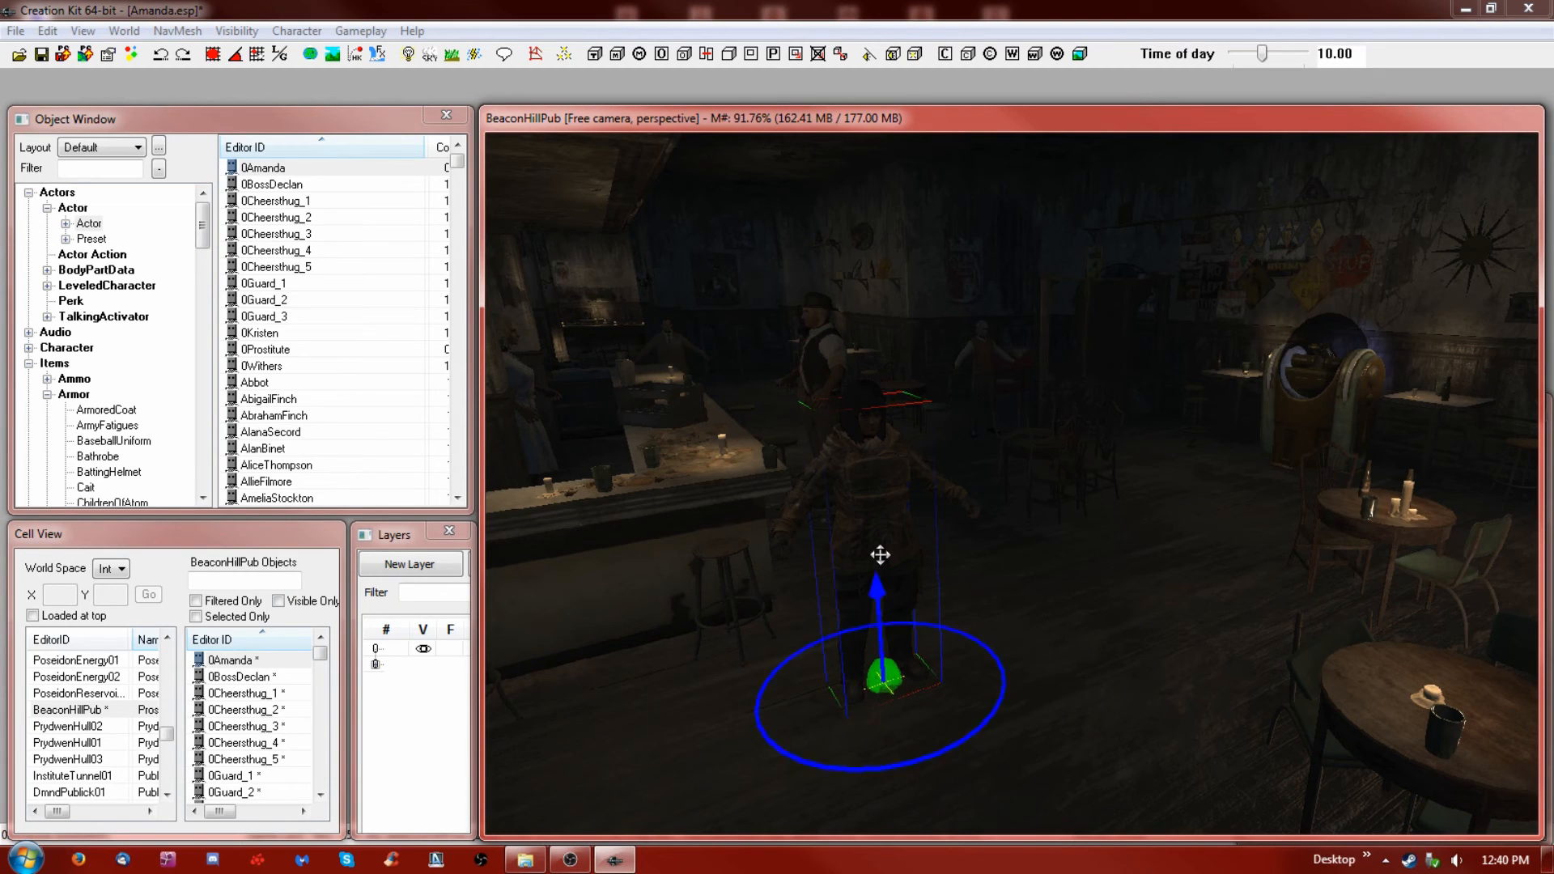
pyautogui.press('z')
pyautogui.moveTo(881, 607); pyautogui.dragTo(868, 422)
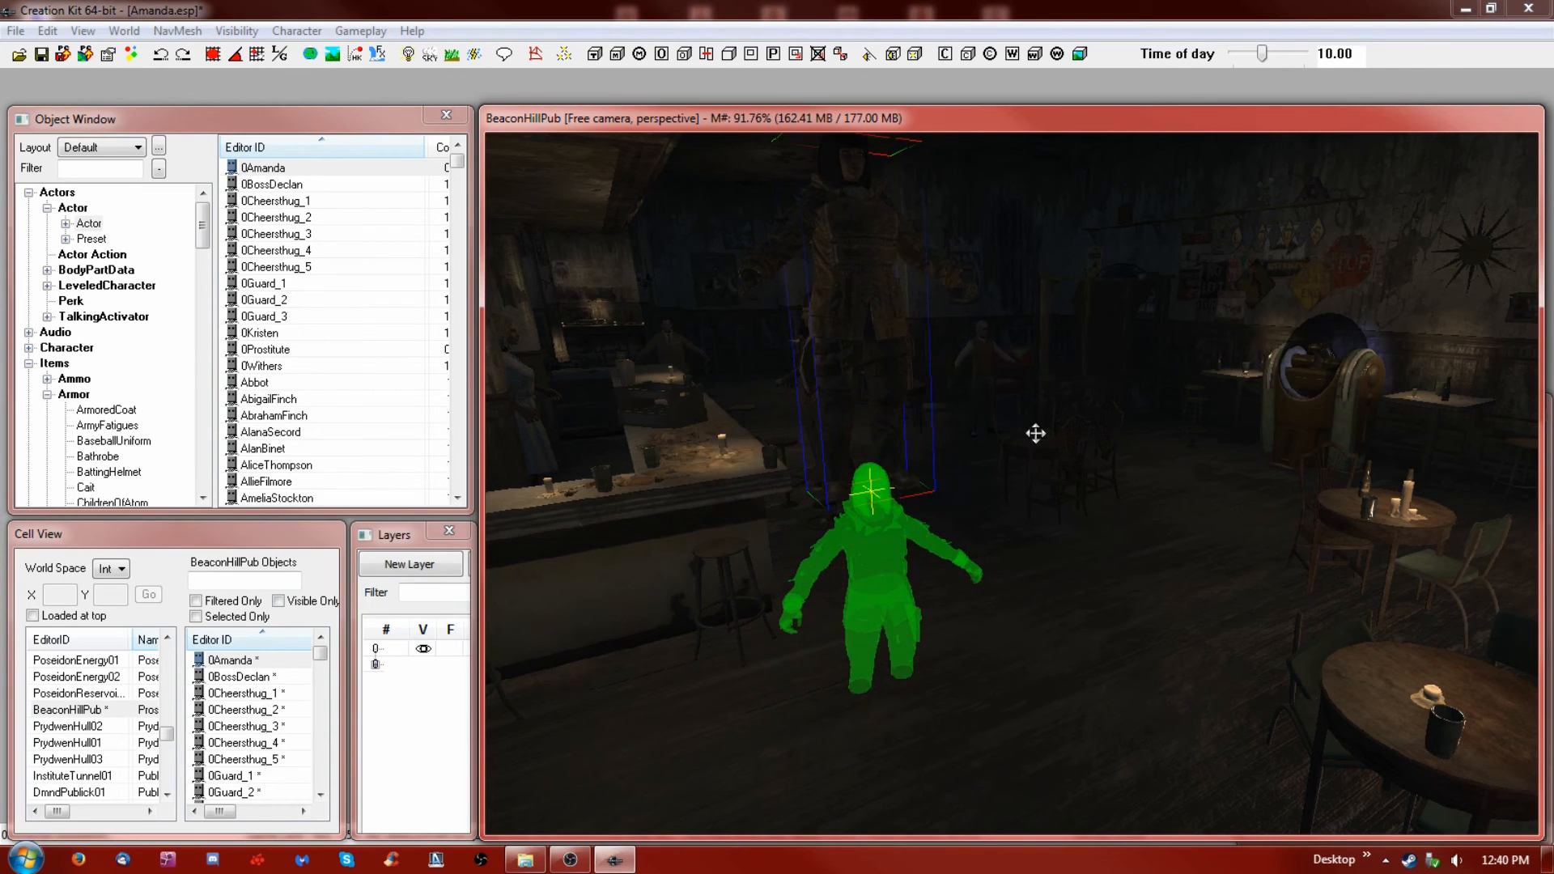
pyautogui.hotkey('ctrl', 'z')
pyautogui.keyDown('shift'); pyautogui.moveTo(1013, 559); pyautogui.dragTo(1106, 547, button='middle'); pyautogui.keyUp('shift')
pyautogui.press('z')
pyautogui.moveTo(876, 424); pyautogui.dragTo(877, 484)
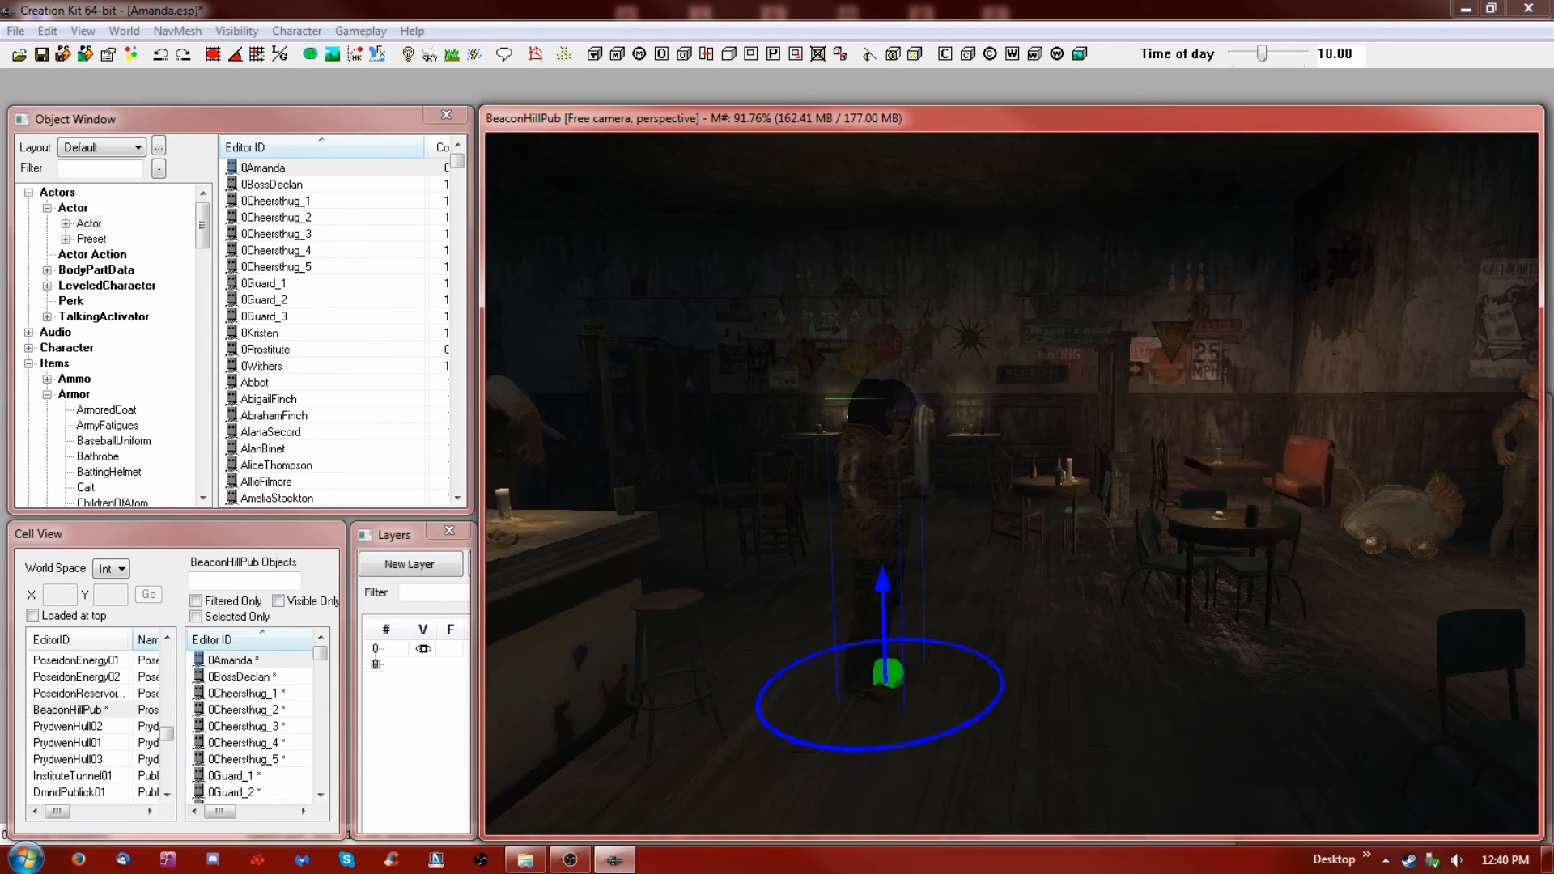
# Rotate the female actor in place about her vertical axis to change the direction she faces
pyautogui.keyDown('shift'); pyautogui.moveTo(964, 624); pyautogui.dragTo(847, 607, button='middle'); pyautogui.keyUp('shift')
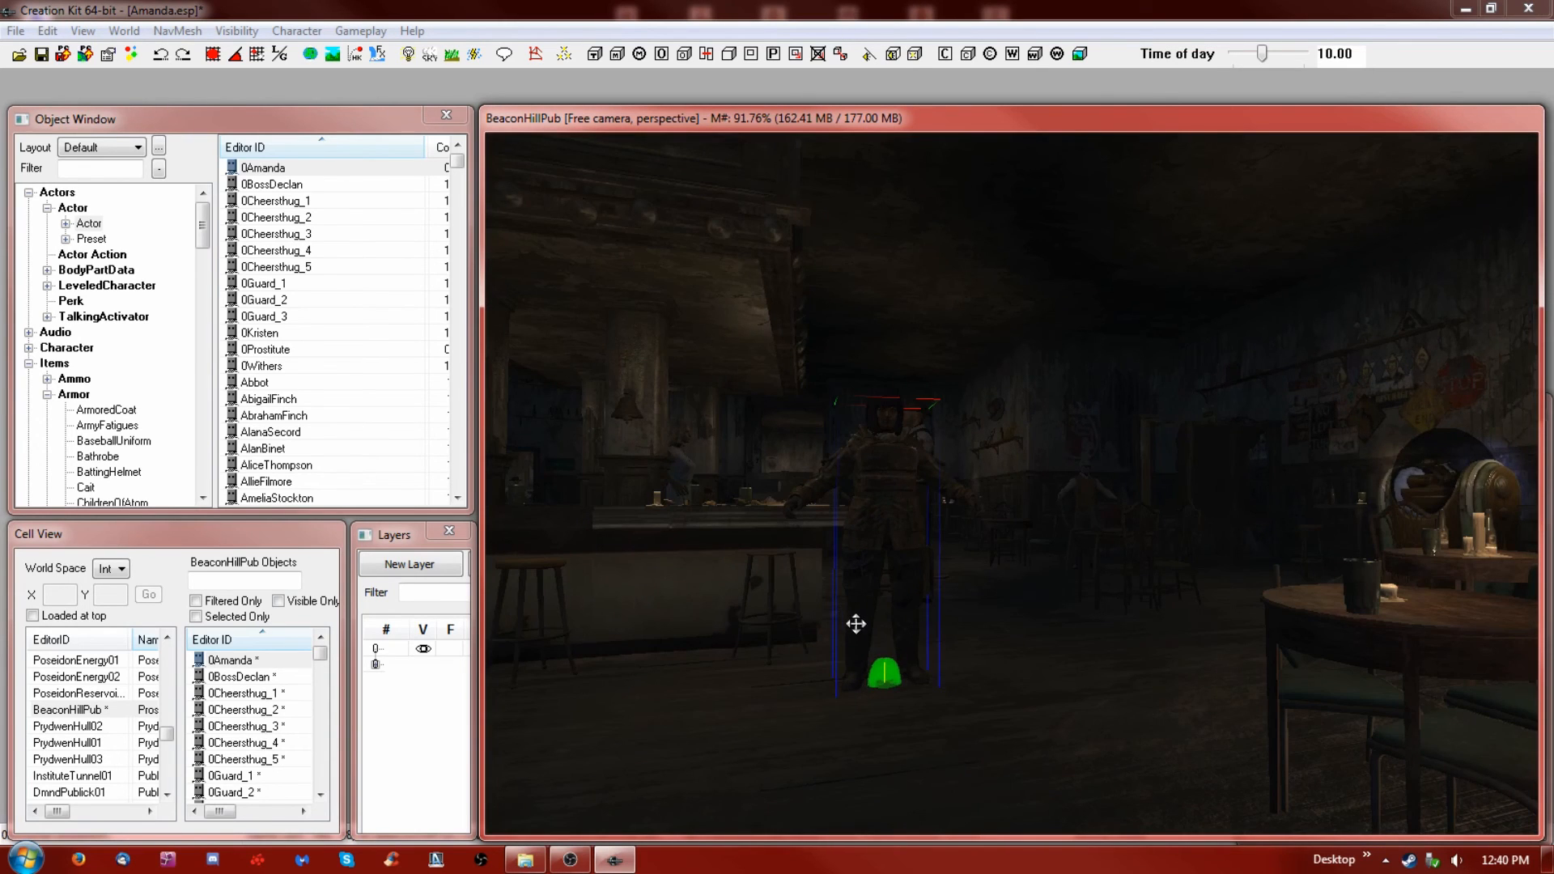
pyautogui.press('w')
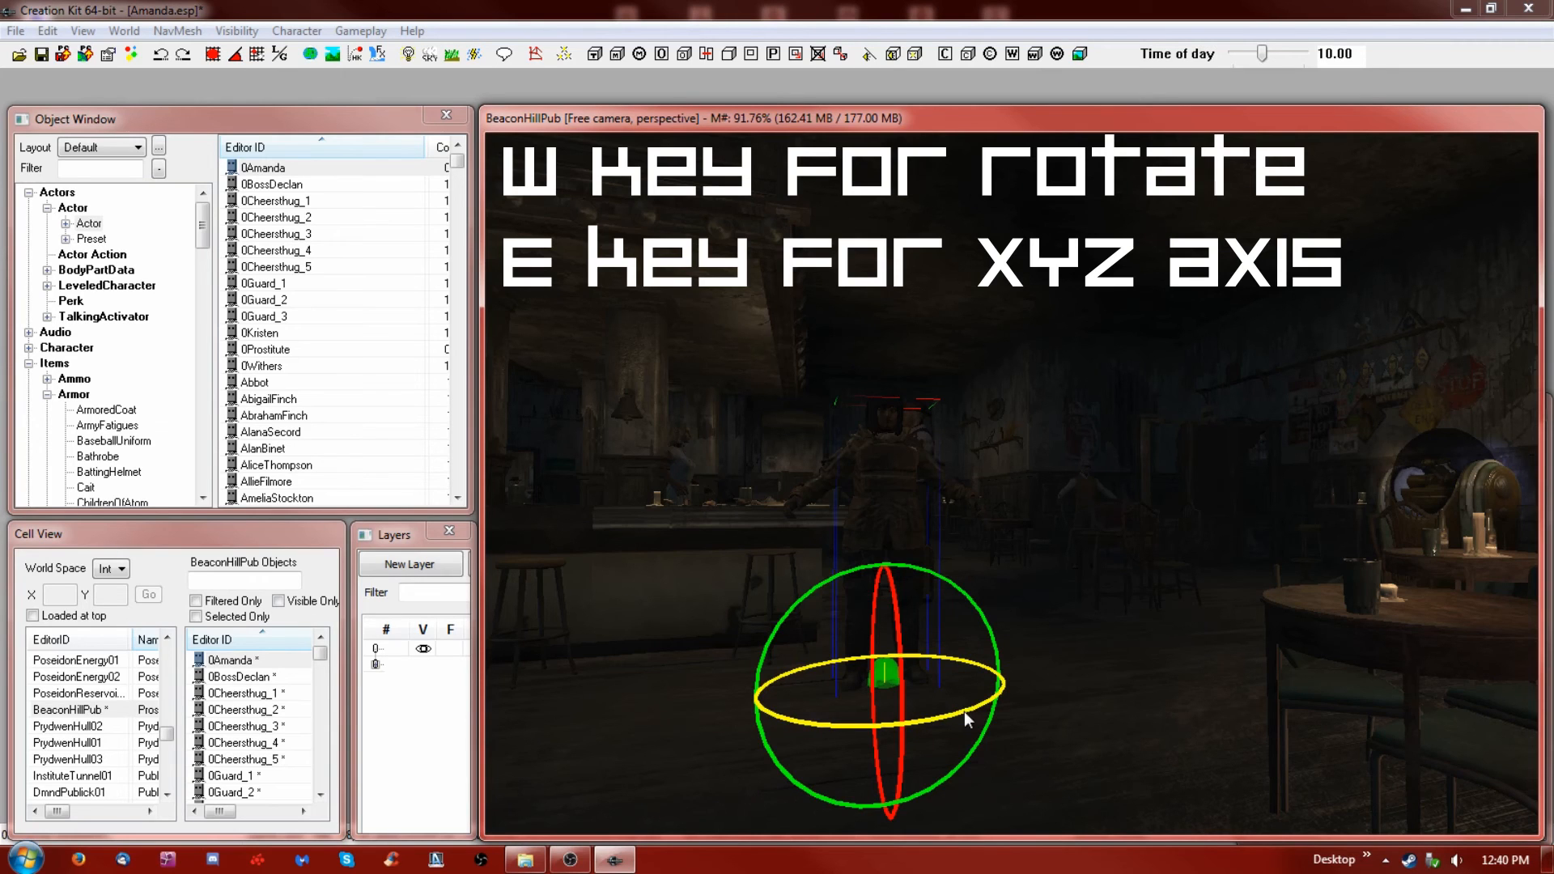
pyautogui.moveTo(888, 493); pyautogui.dragTo(846, 492, button='right')
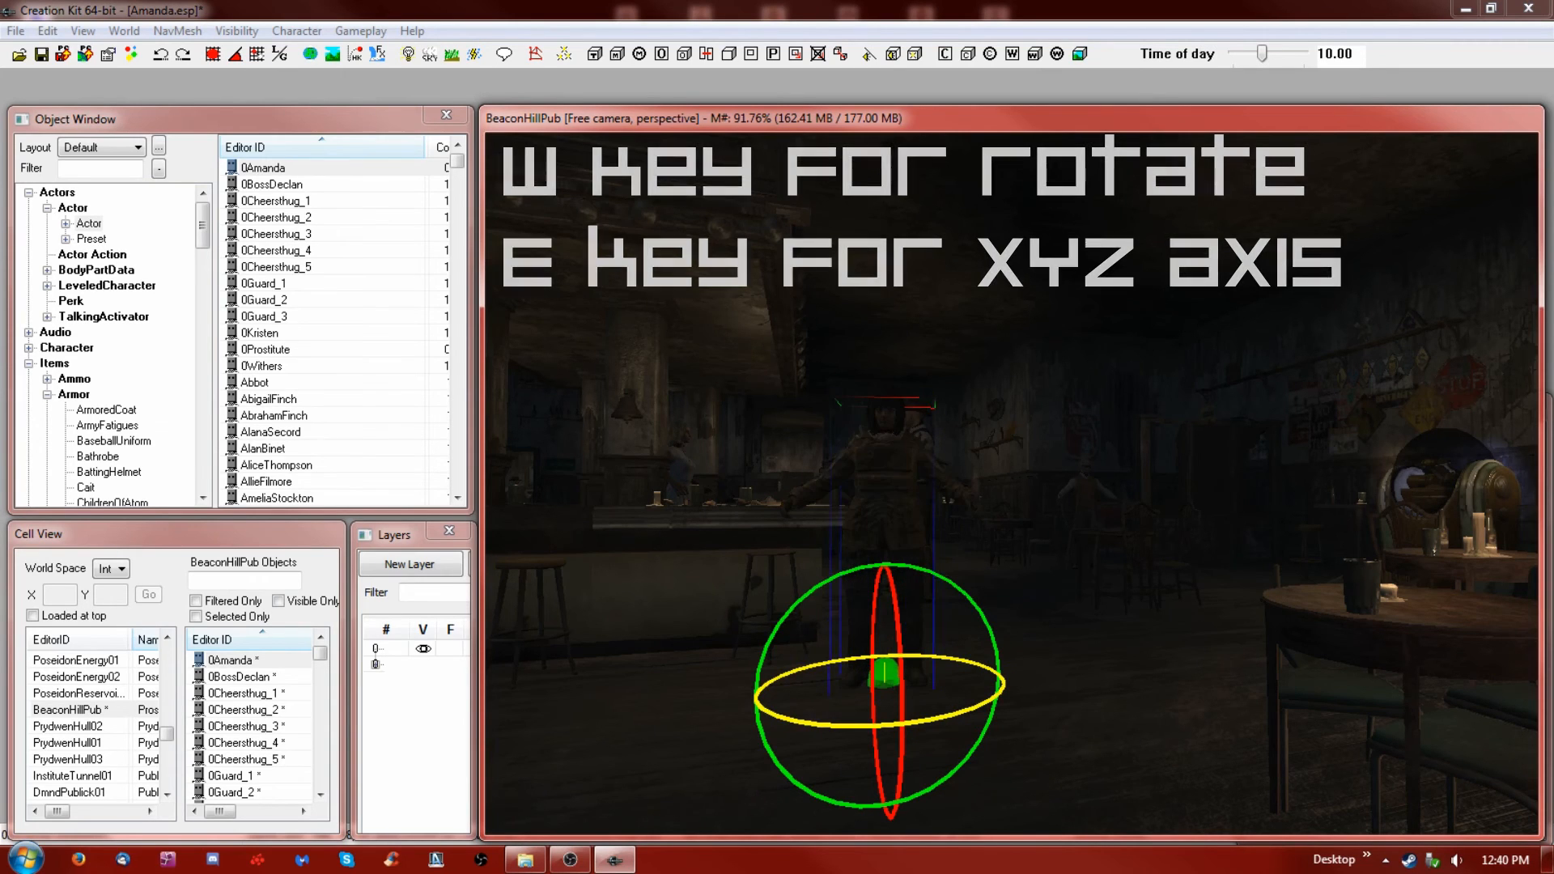
pyautogui.moveTo(896, 508); pyautogui.dragTo(850, 509, button='right')
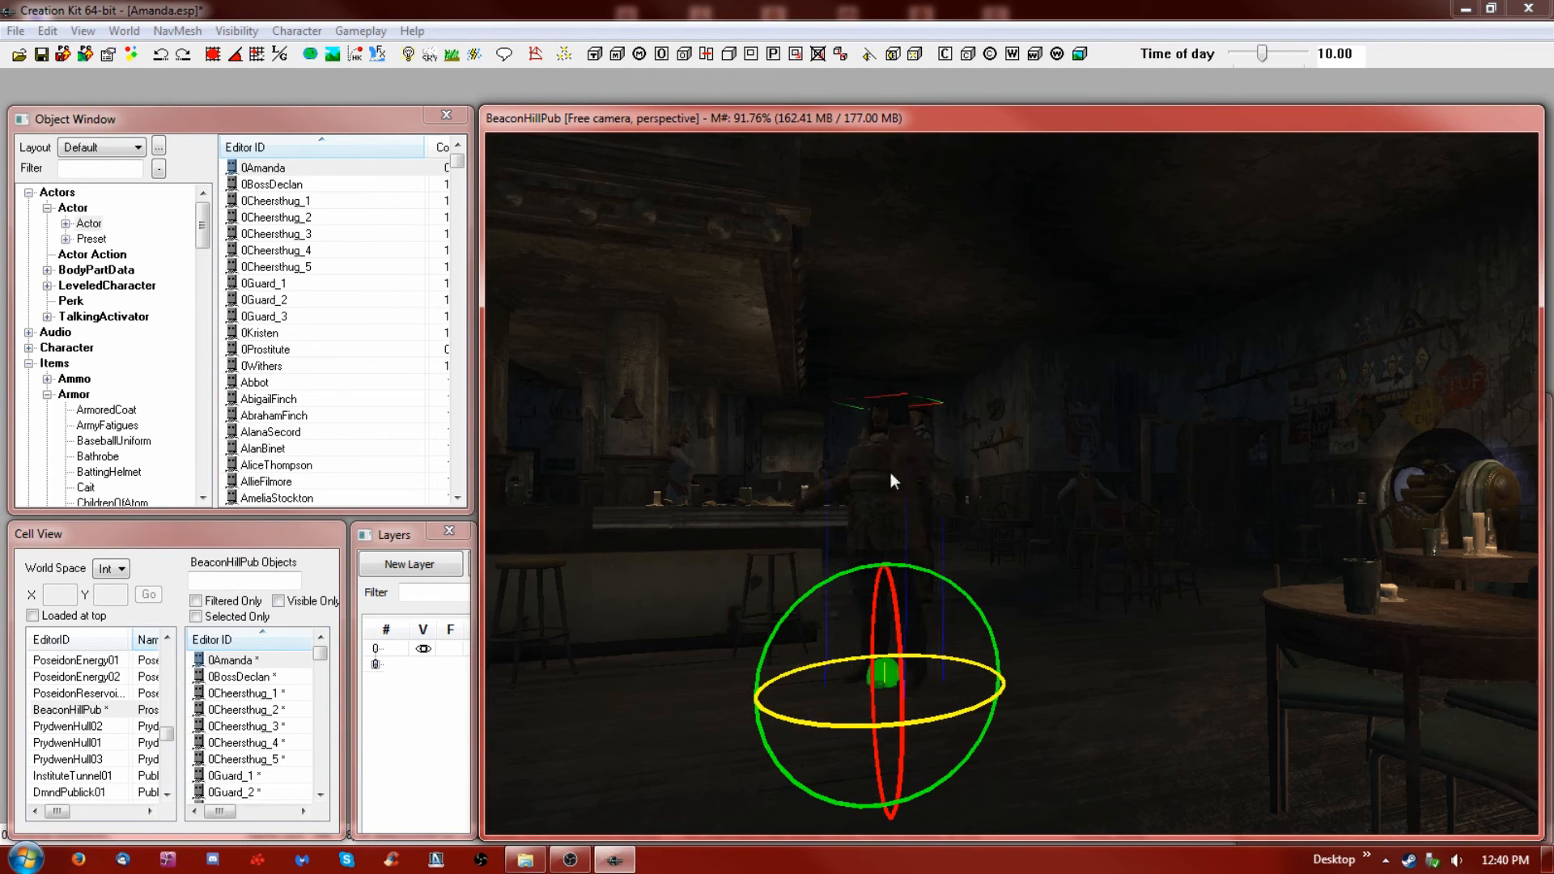
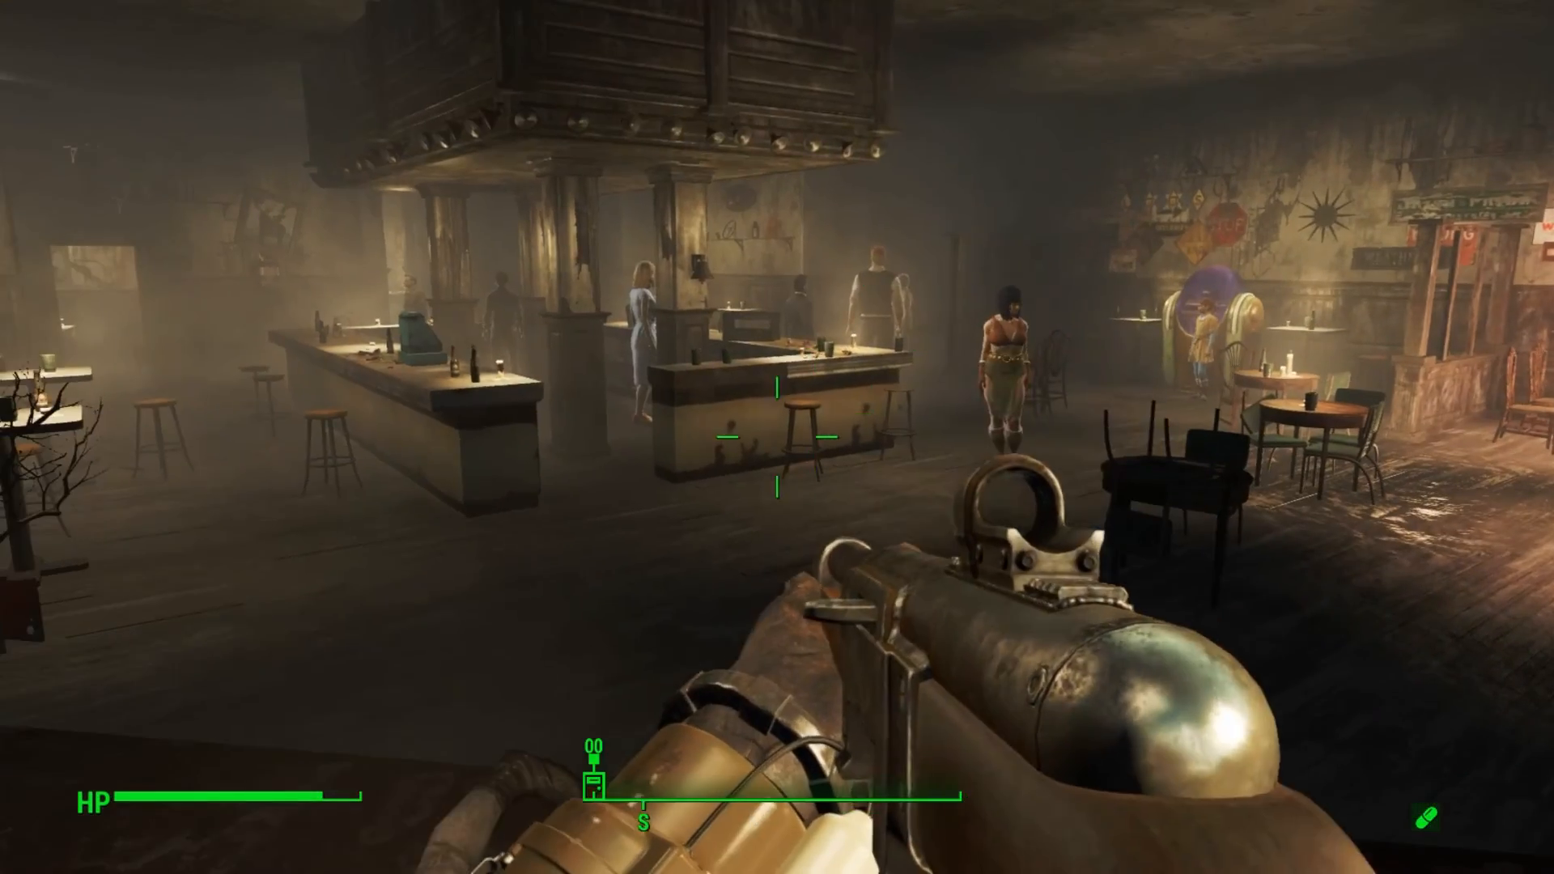
pyautogui.press('w')
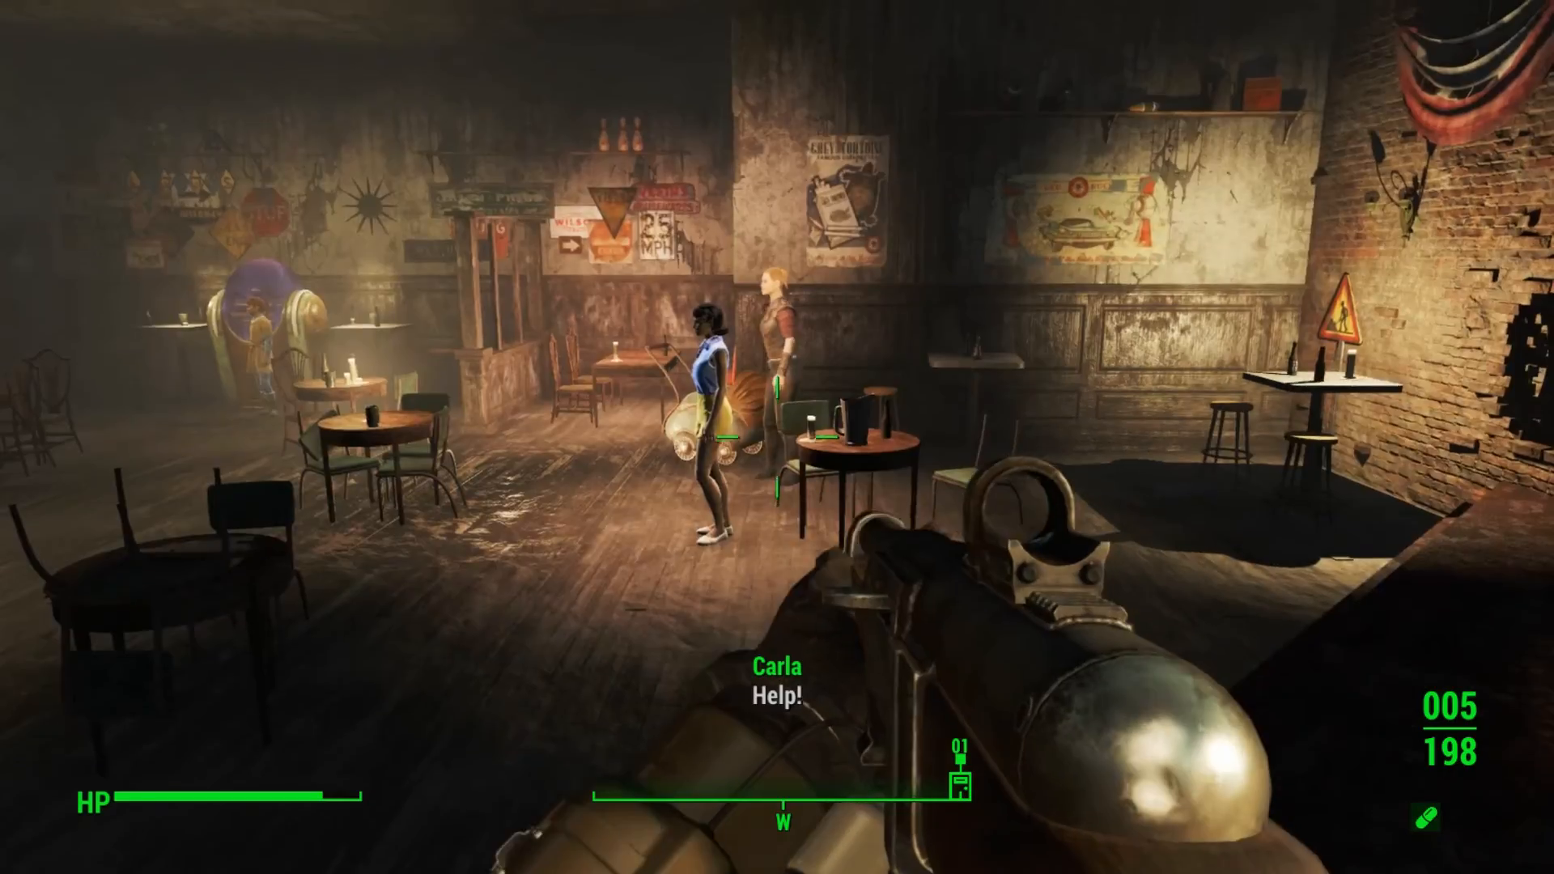
pyautogui.press('d')
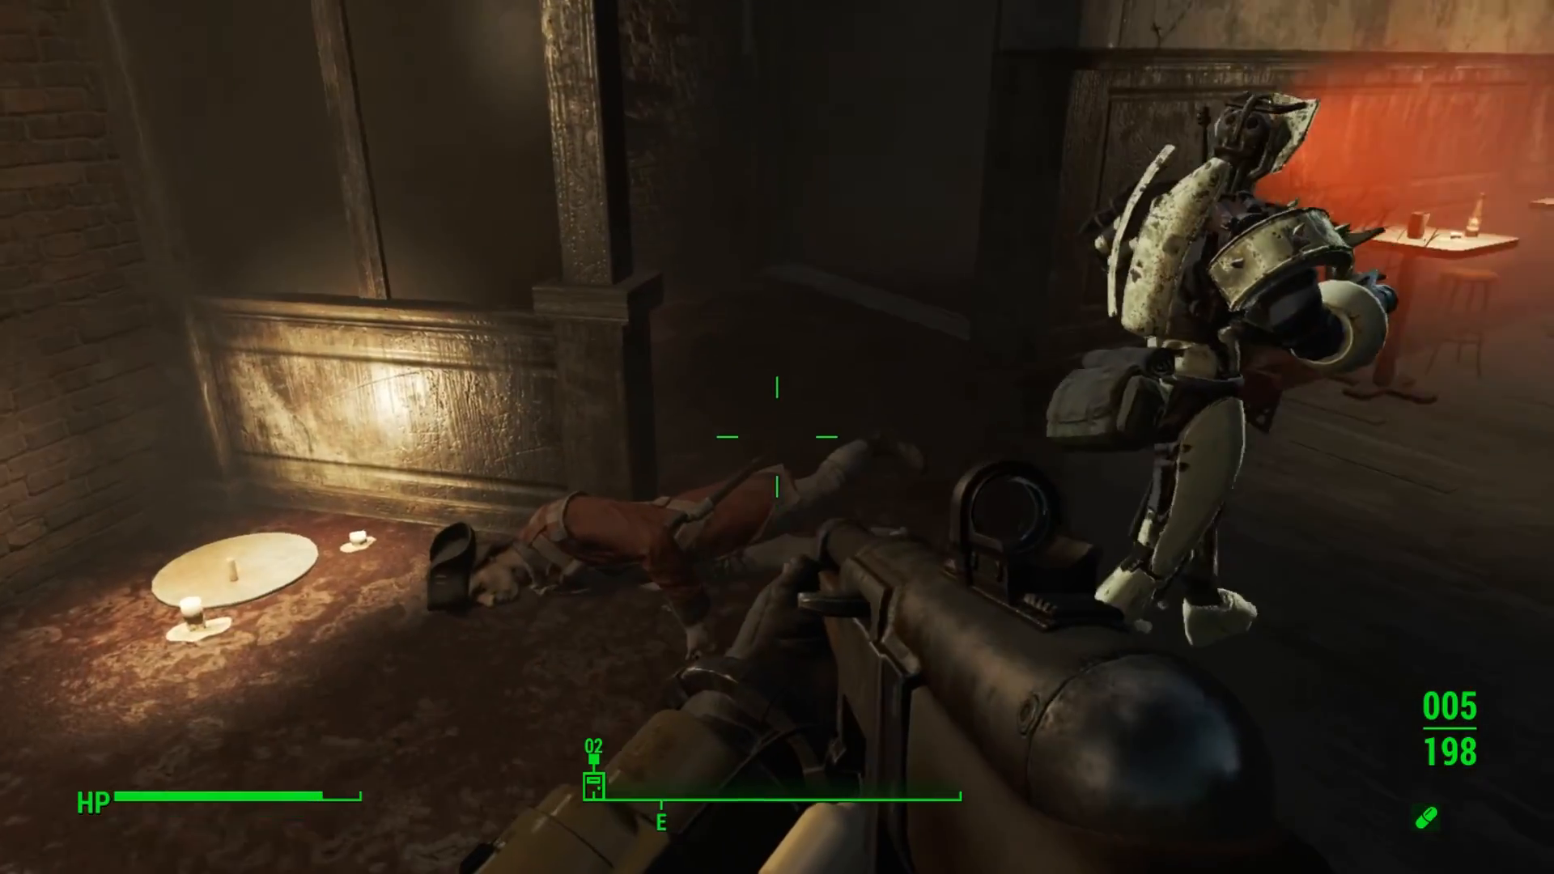
pyautogui.press('w')
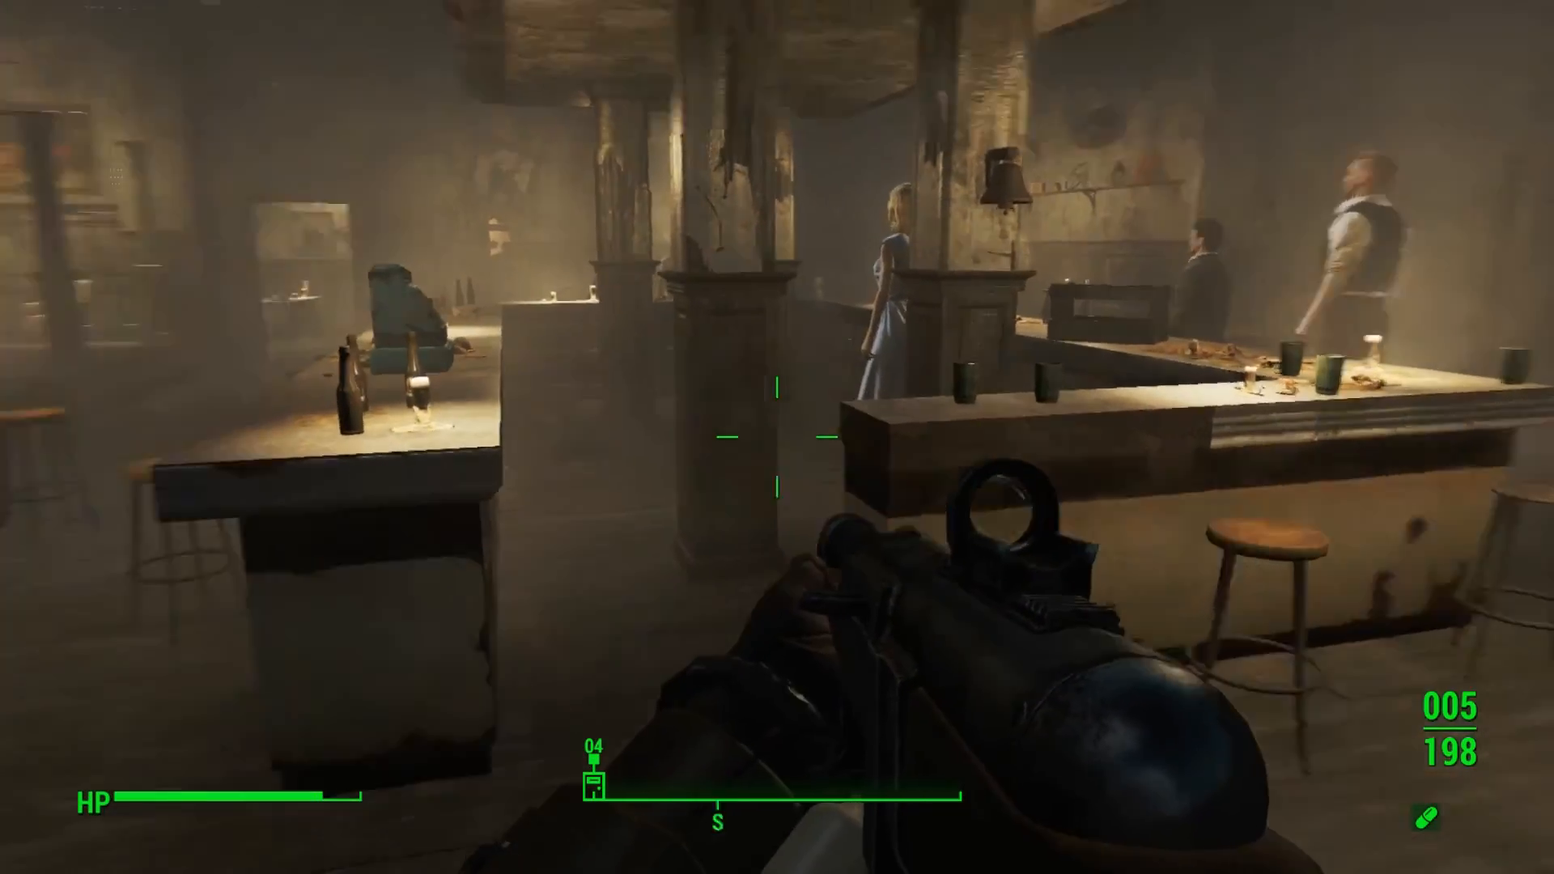
pyautogui.press('w')
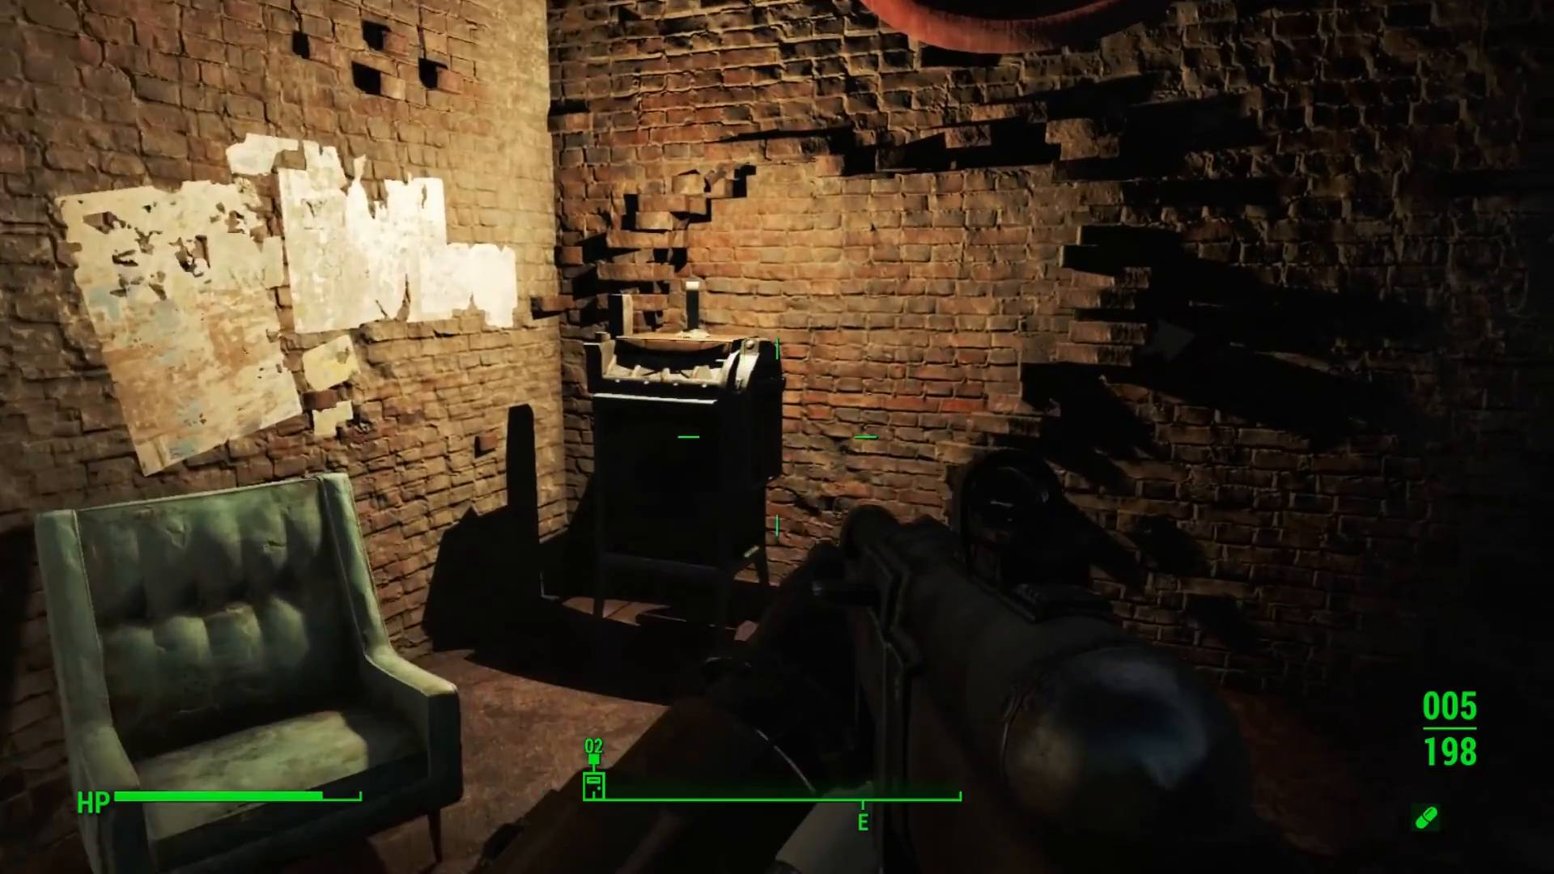
pyautogui.press('w')
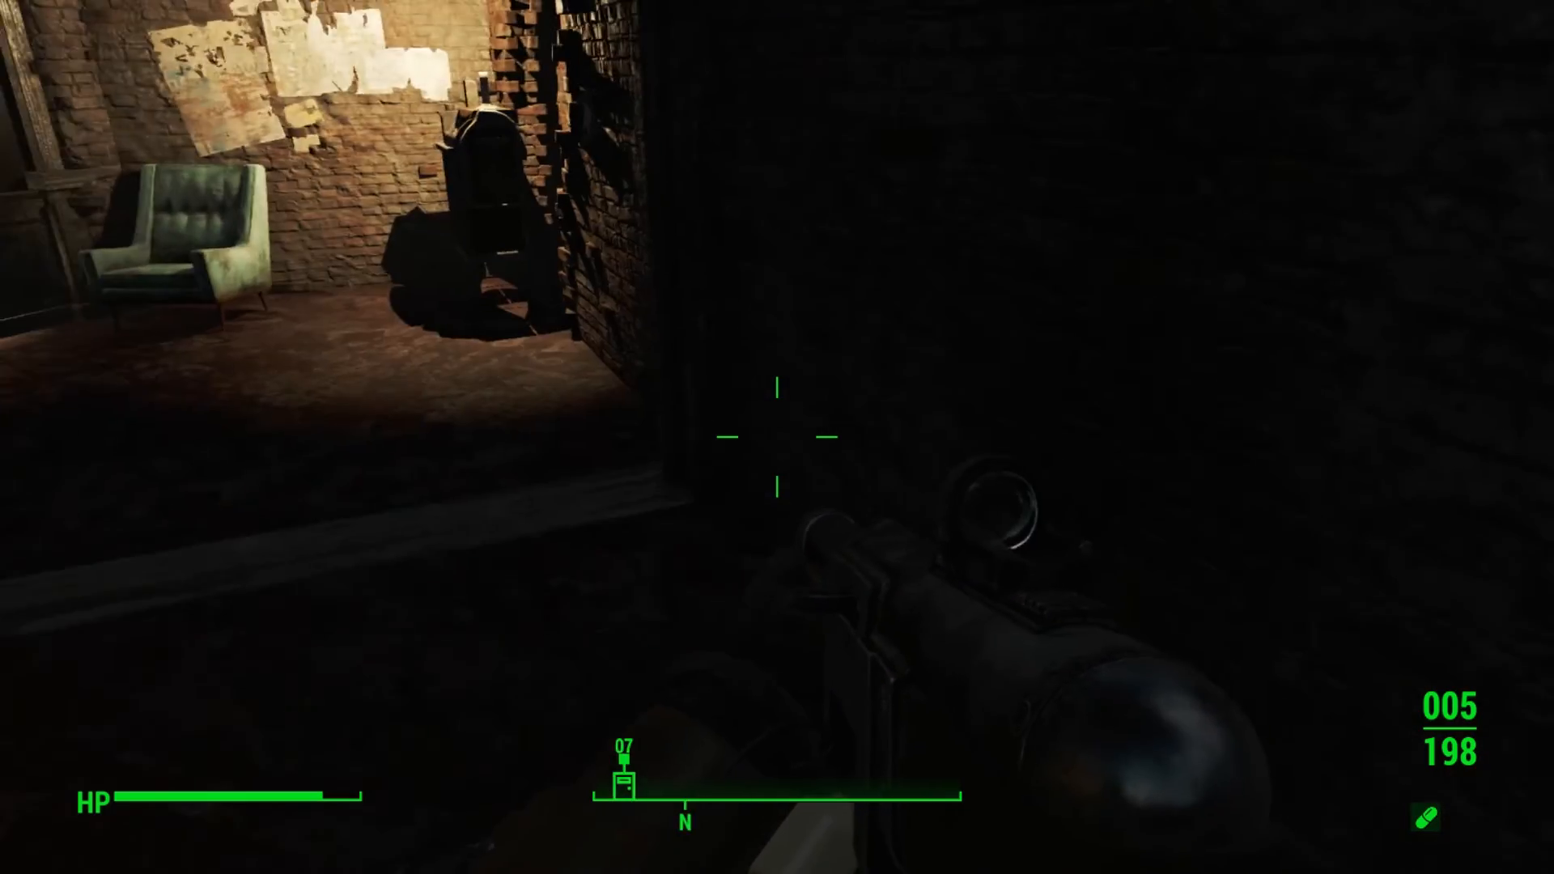
pyautogui.press('w')
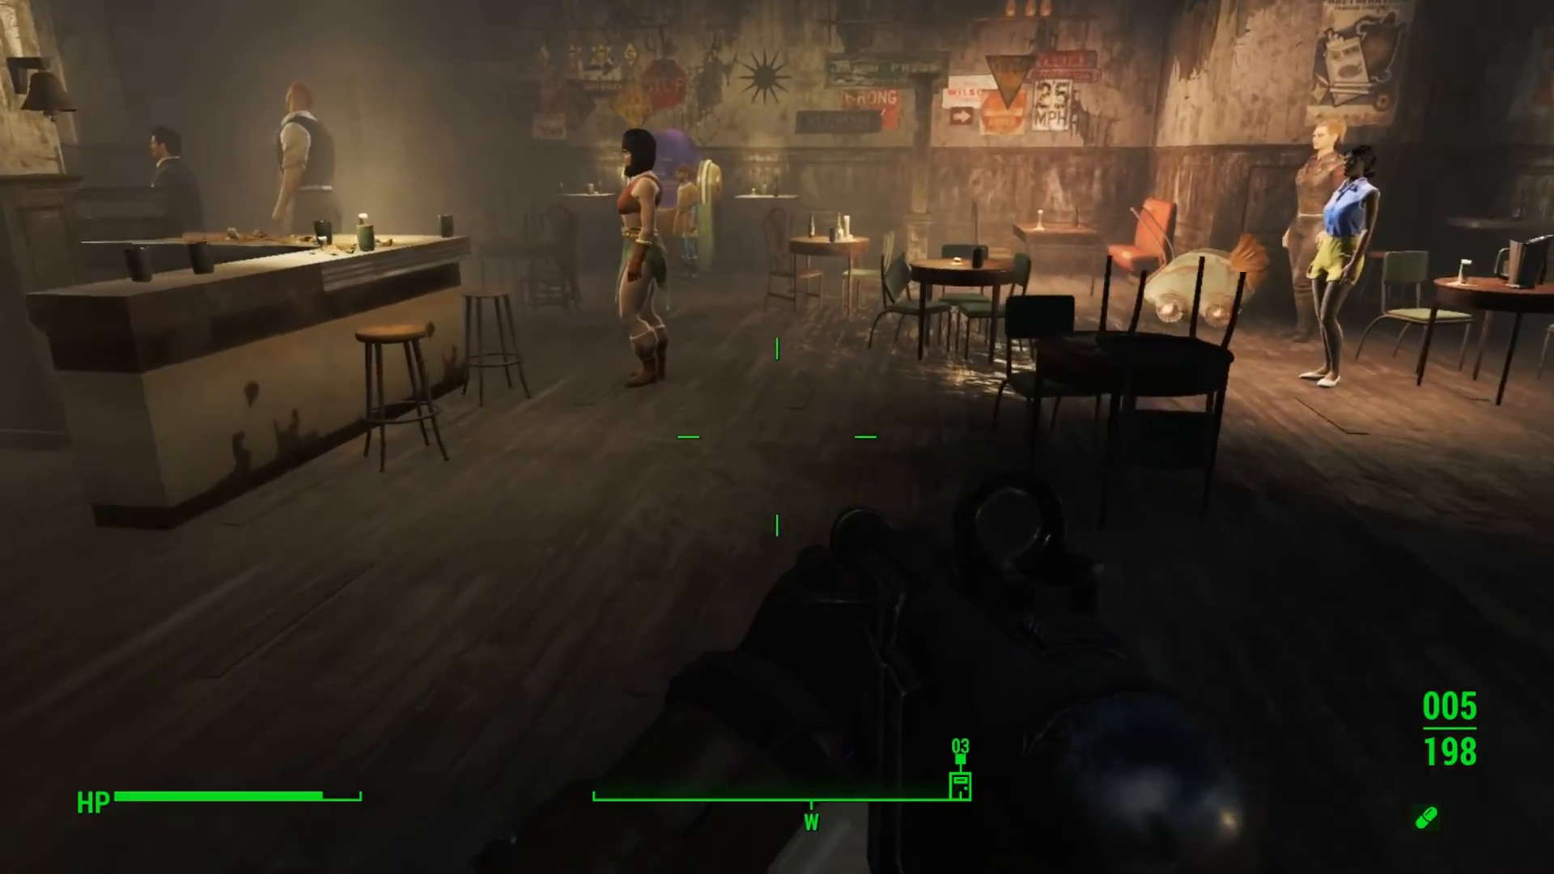
pyautogui.press('w')
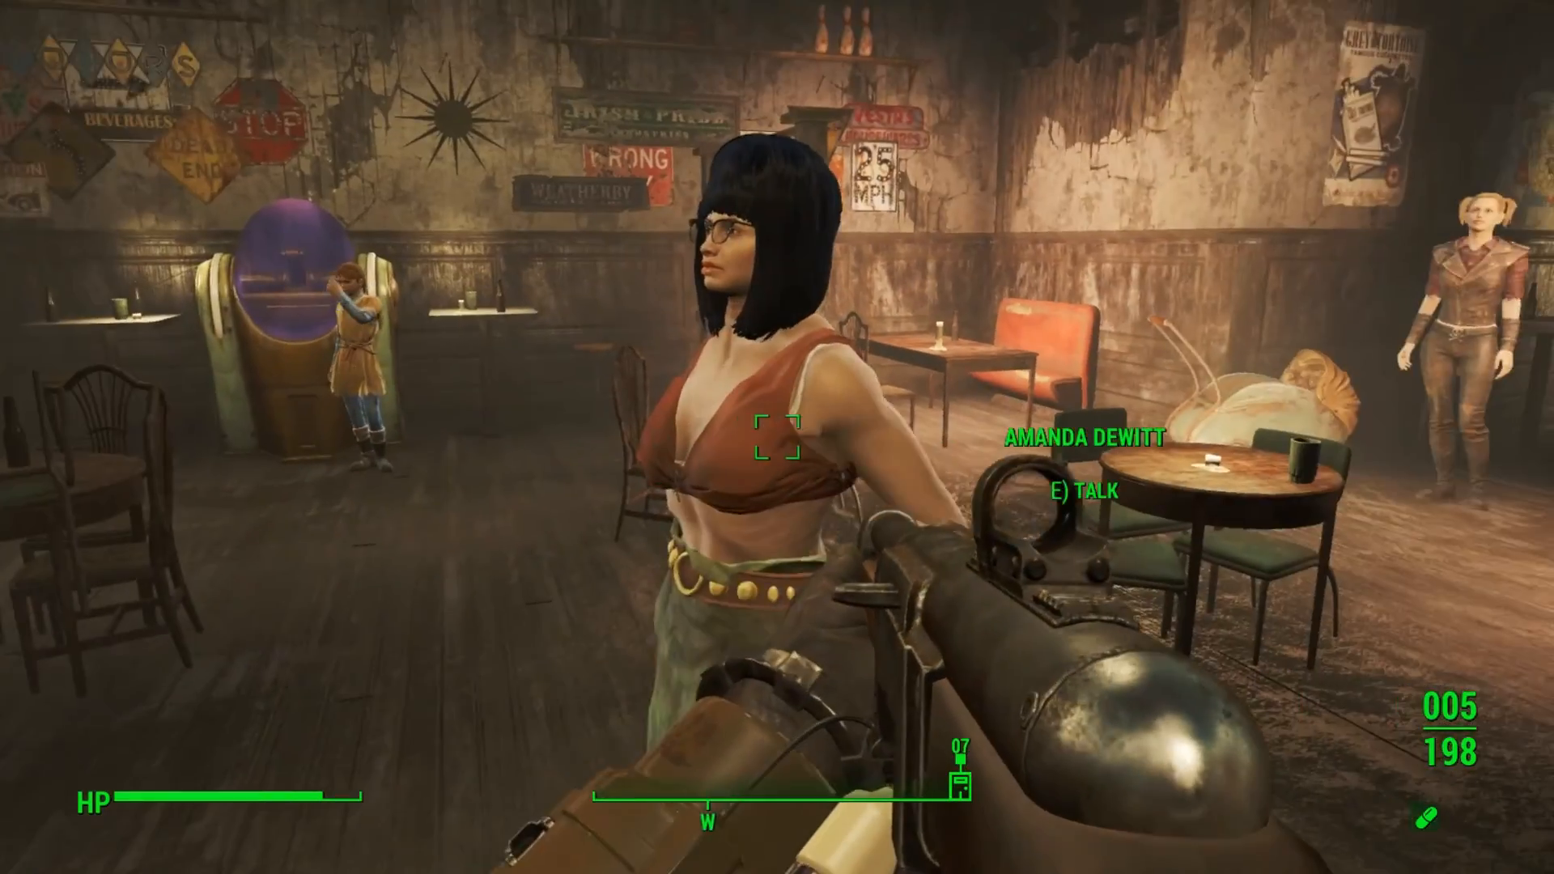
pyautogui.press('w')
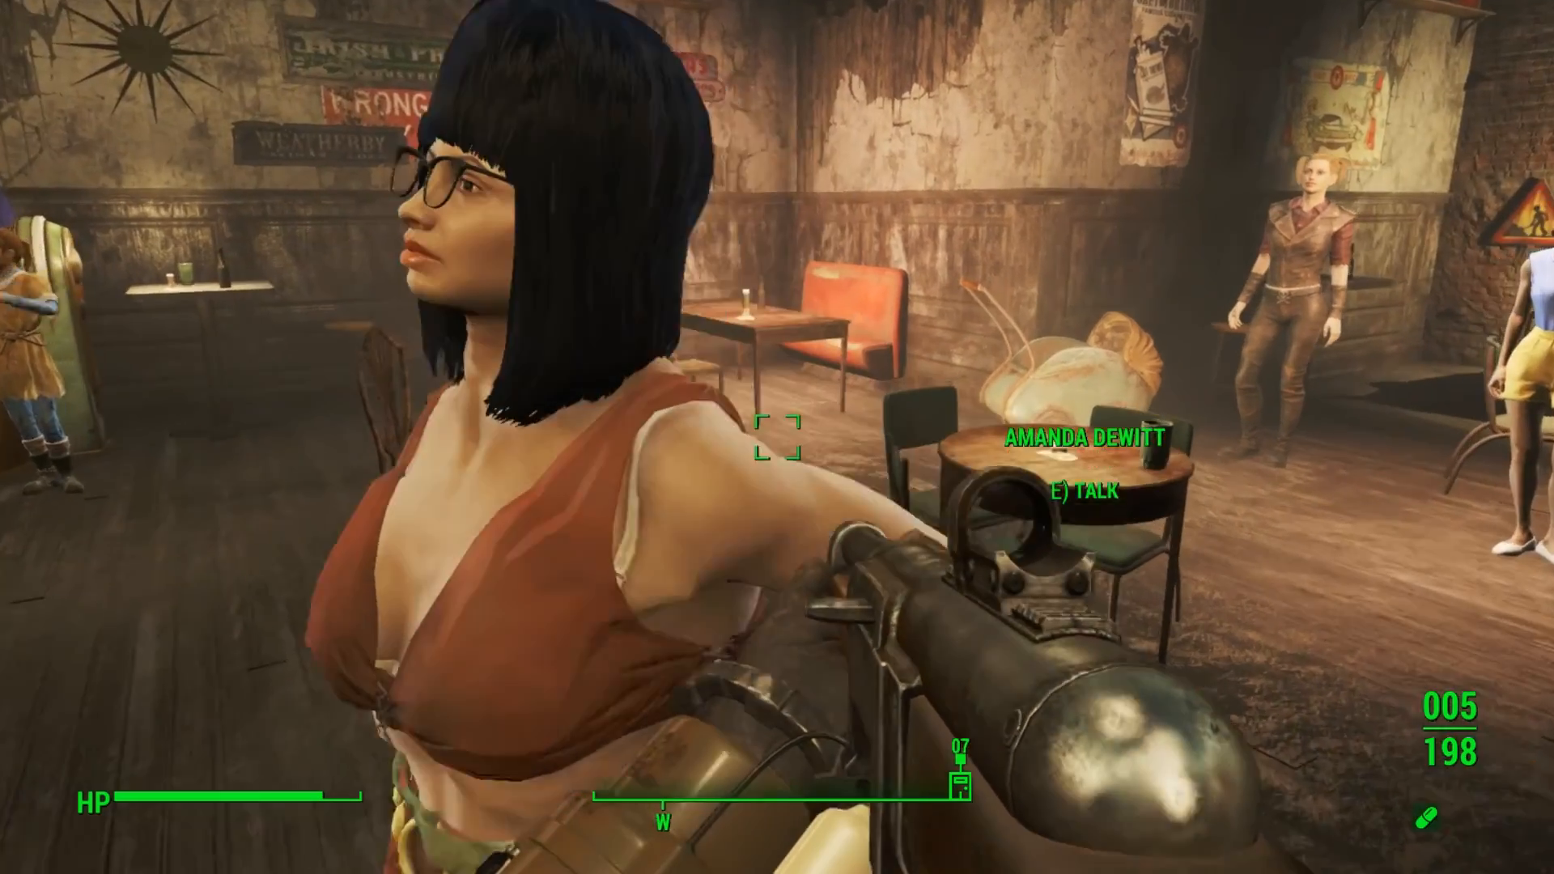
pyautogui.press('d')
pyautogui.press('s')
pyautogui.press('a')
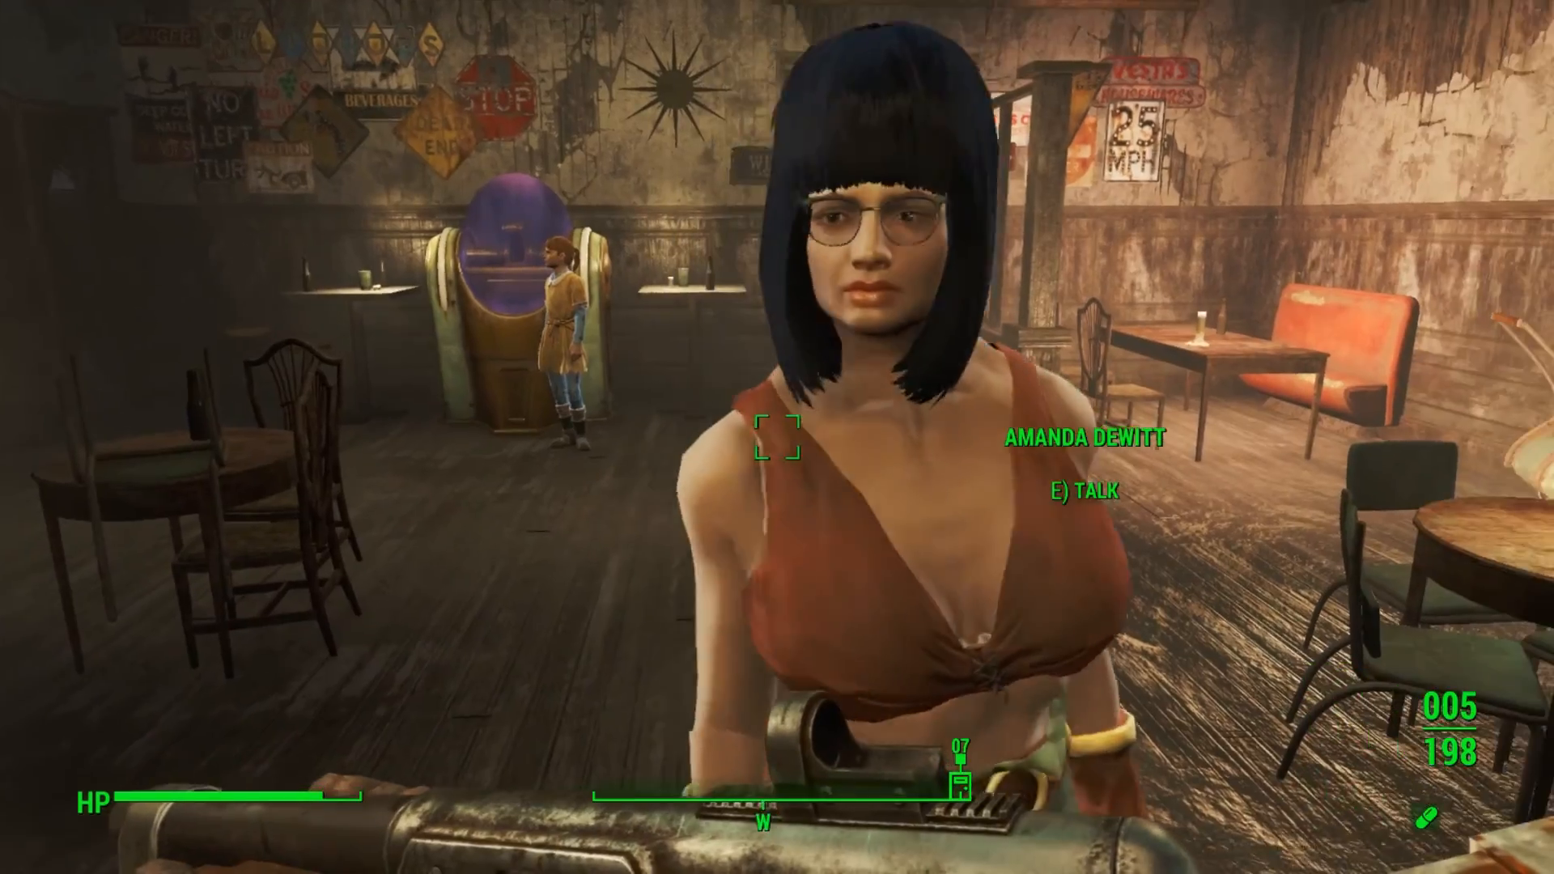
pyautogui.press('d')
pyautogui.press('s')
pyautogui.press('d')
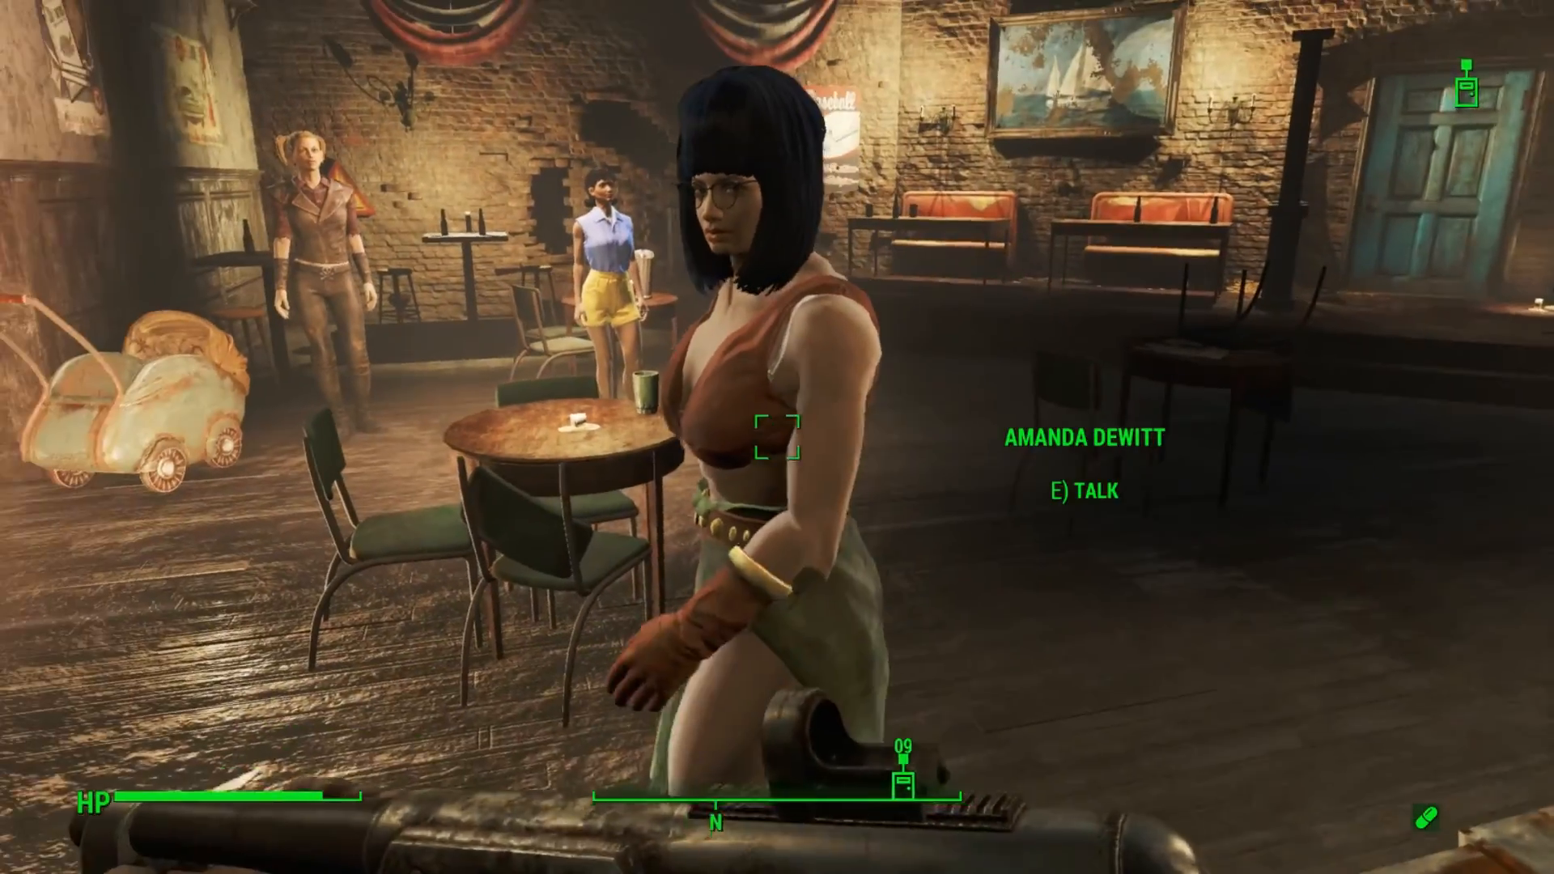
pyautogui.press('s')
pyautogui.press('w')
pyautogui.press('d')
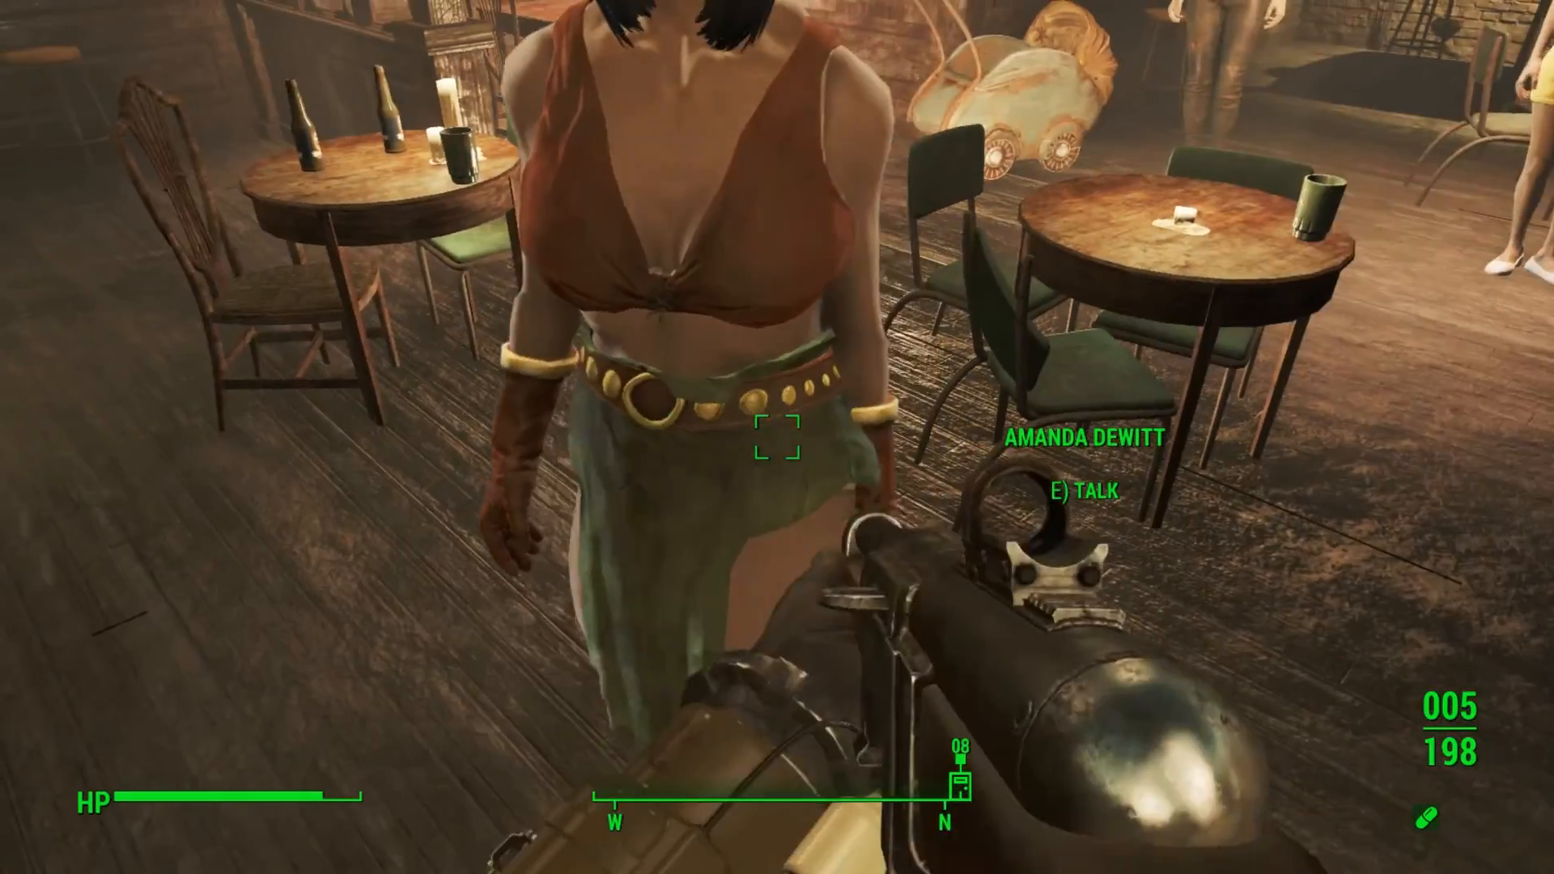
pyautogui.press('s')
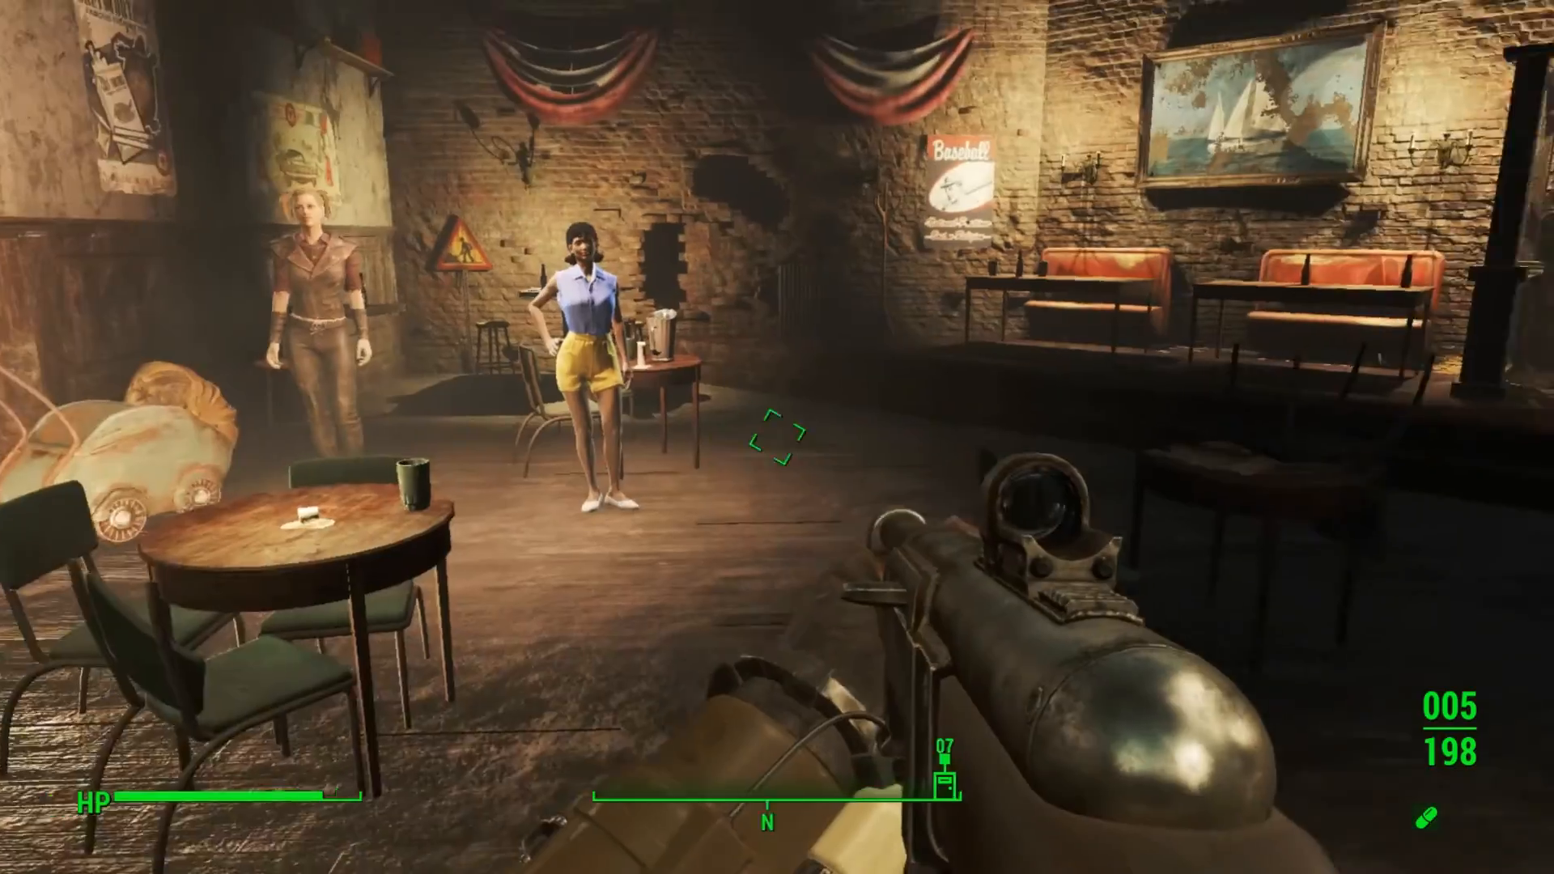
pyautogui.press('w')
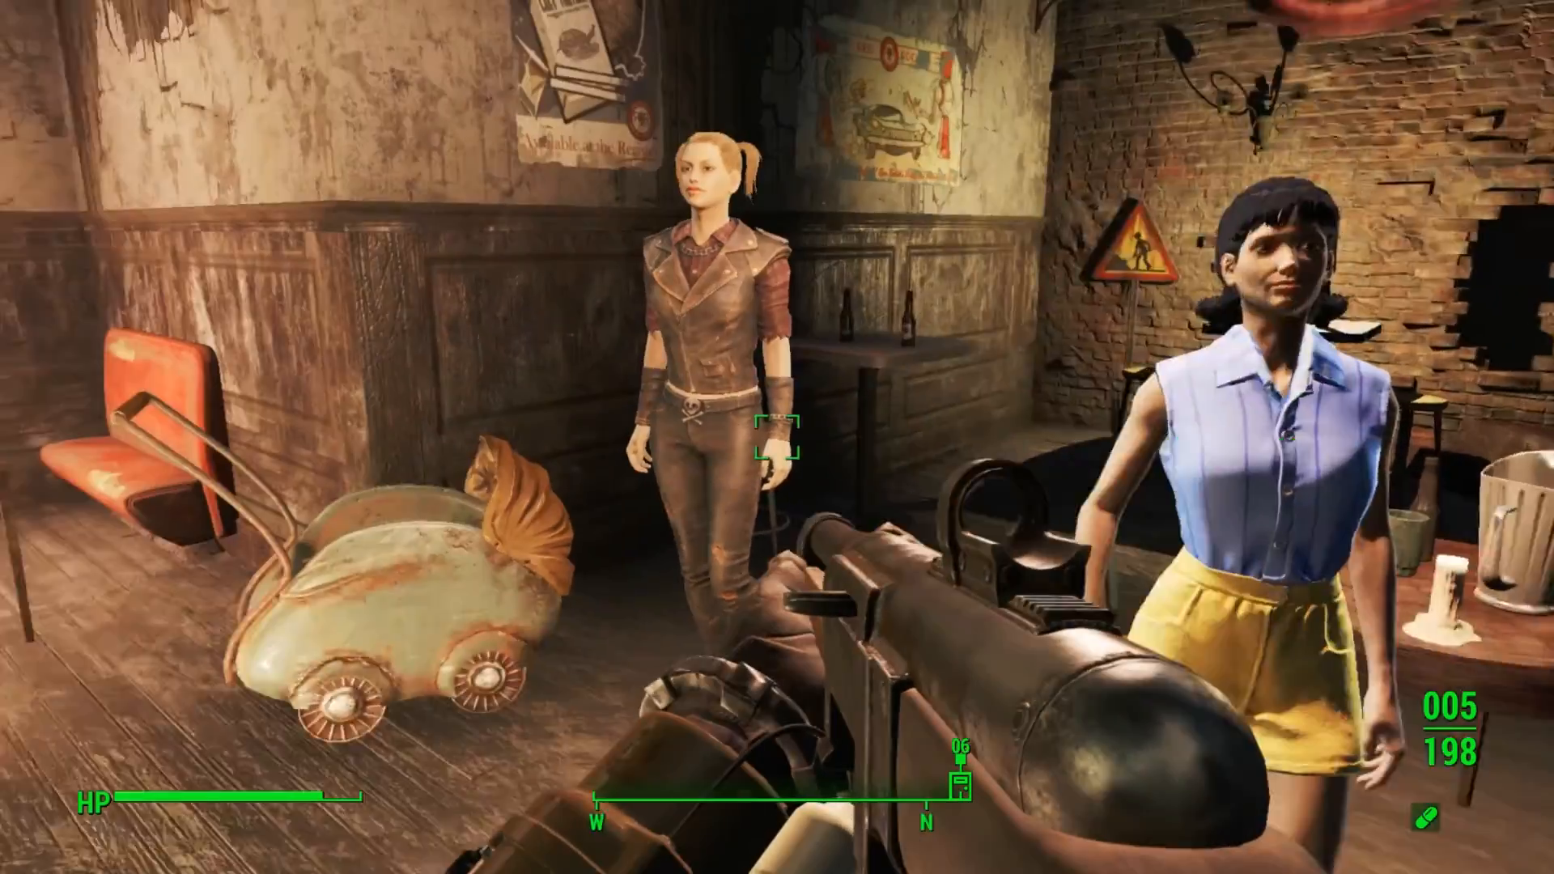
pyautogui.press('w')
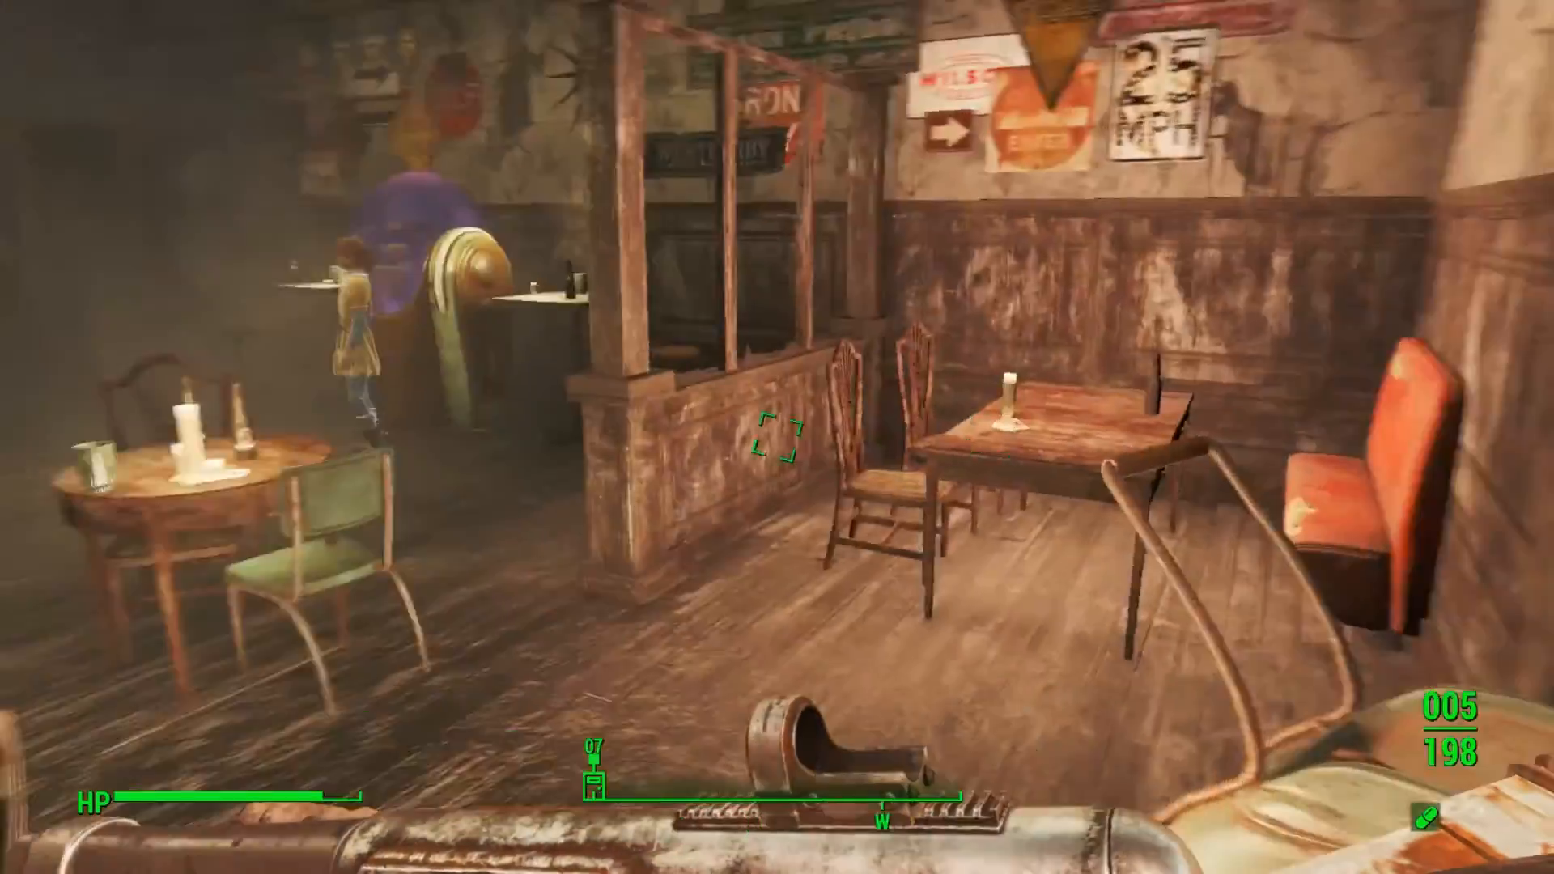
pyautogui.press('w')
pyautogui.press('w')
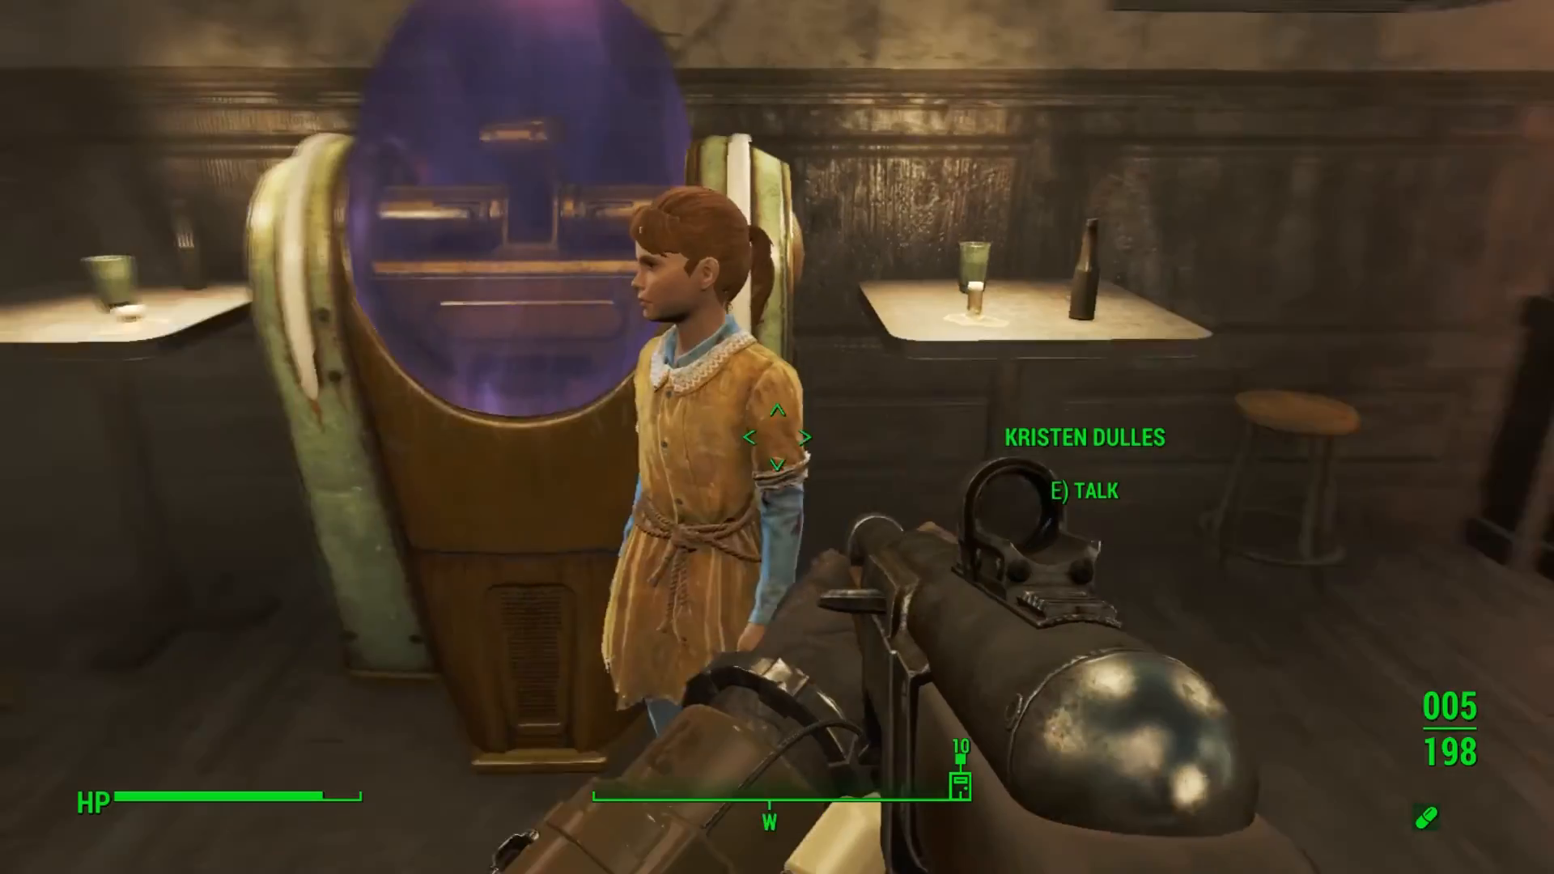
pyautogui.press('w')
pyautogui.press('w')
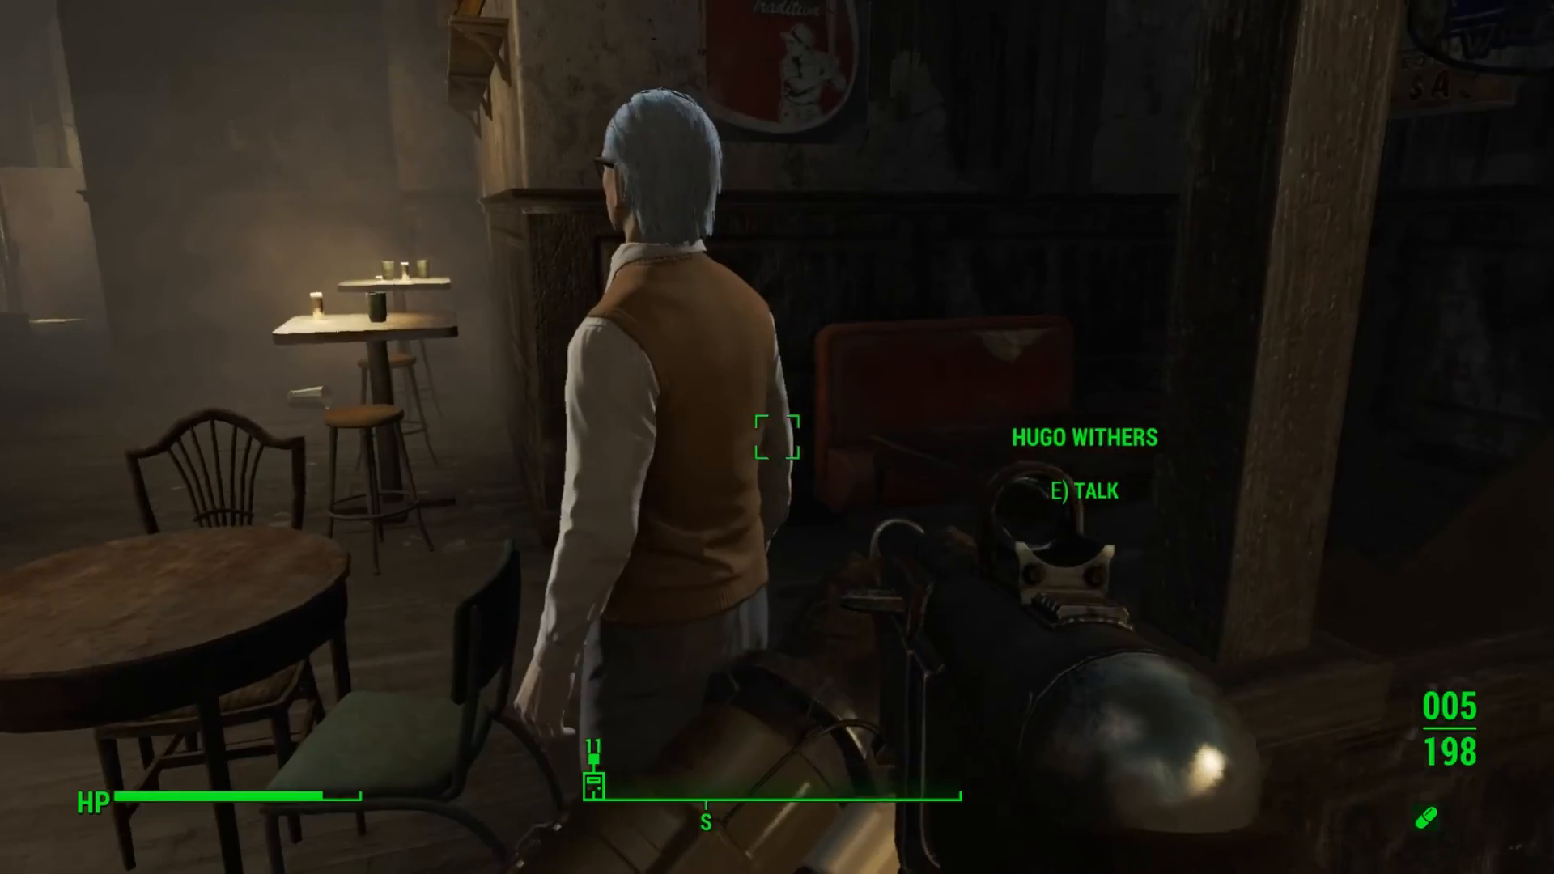
pyautogui.press('w')
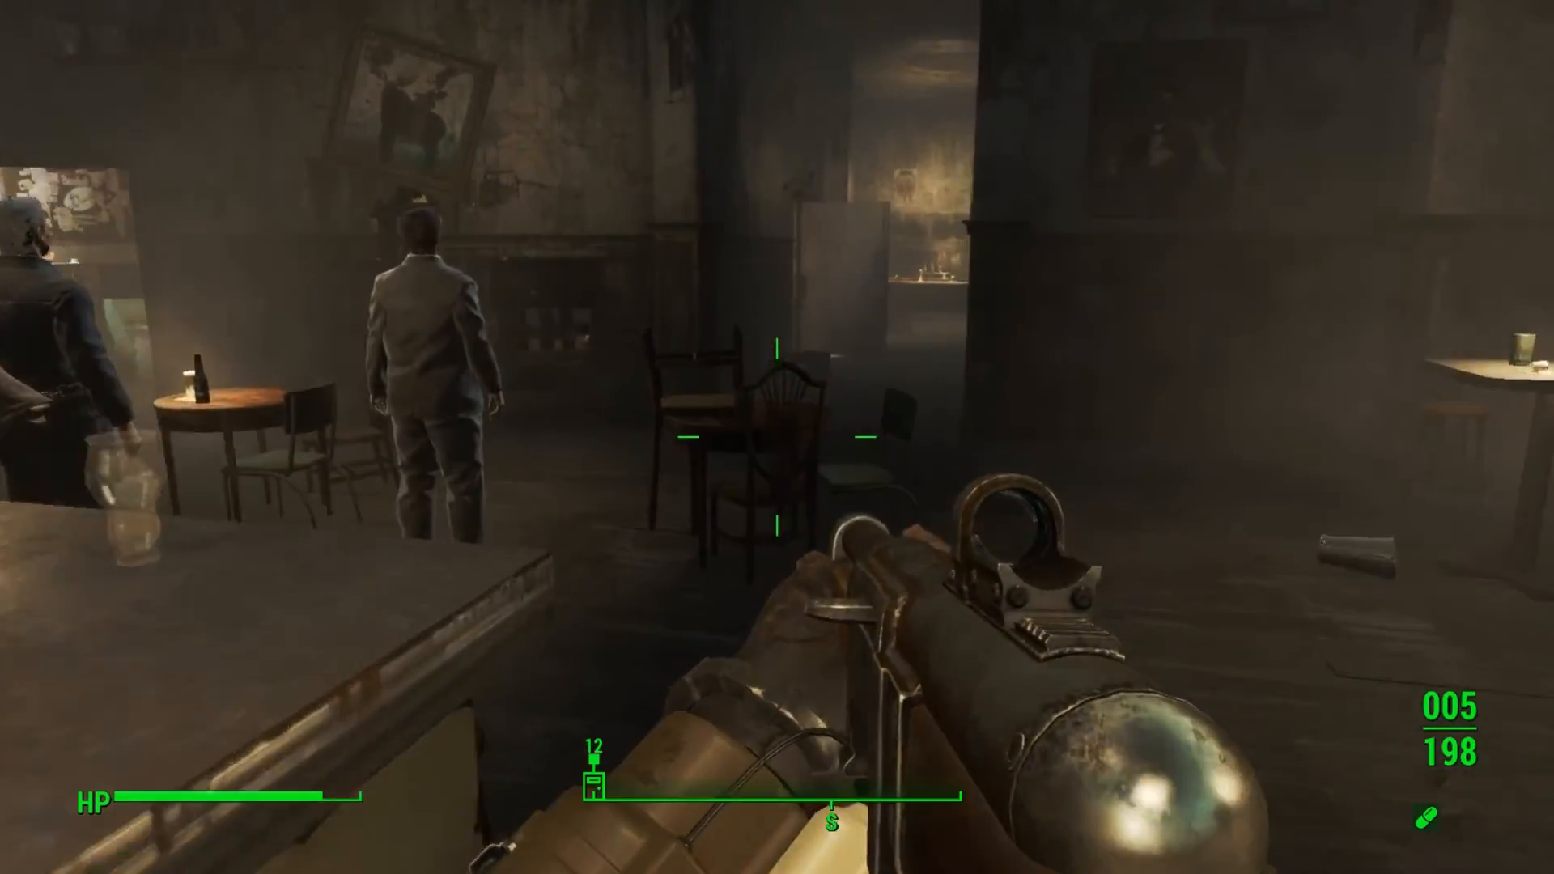
pyautogui.press('w')
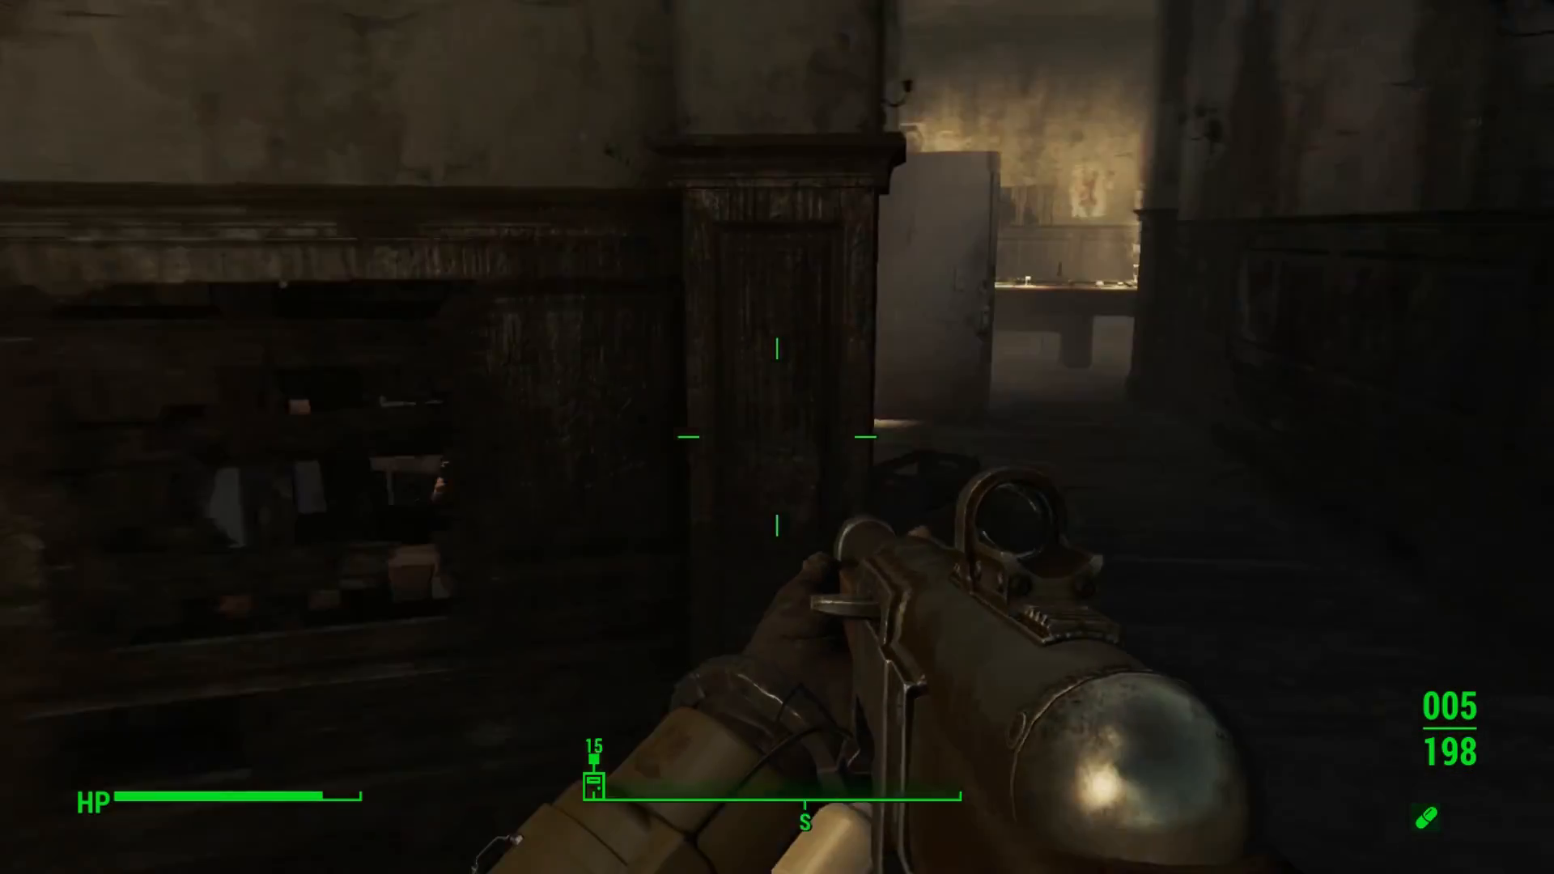
pyautogui.press('w')
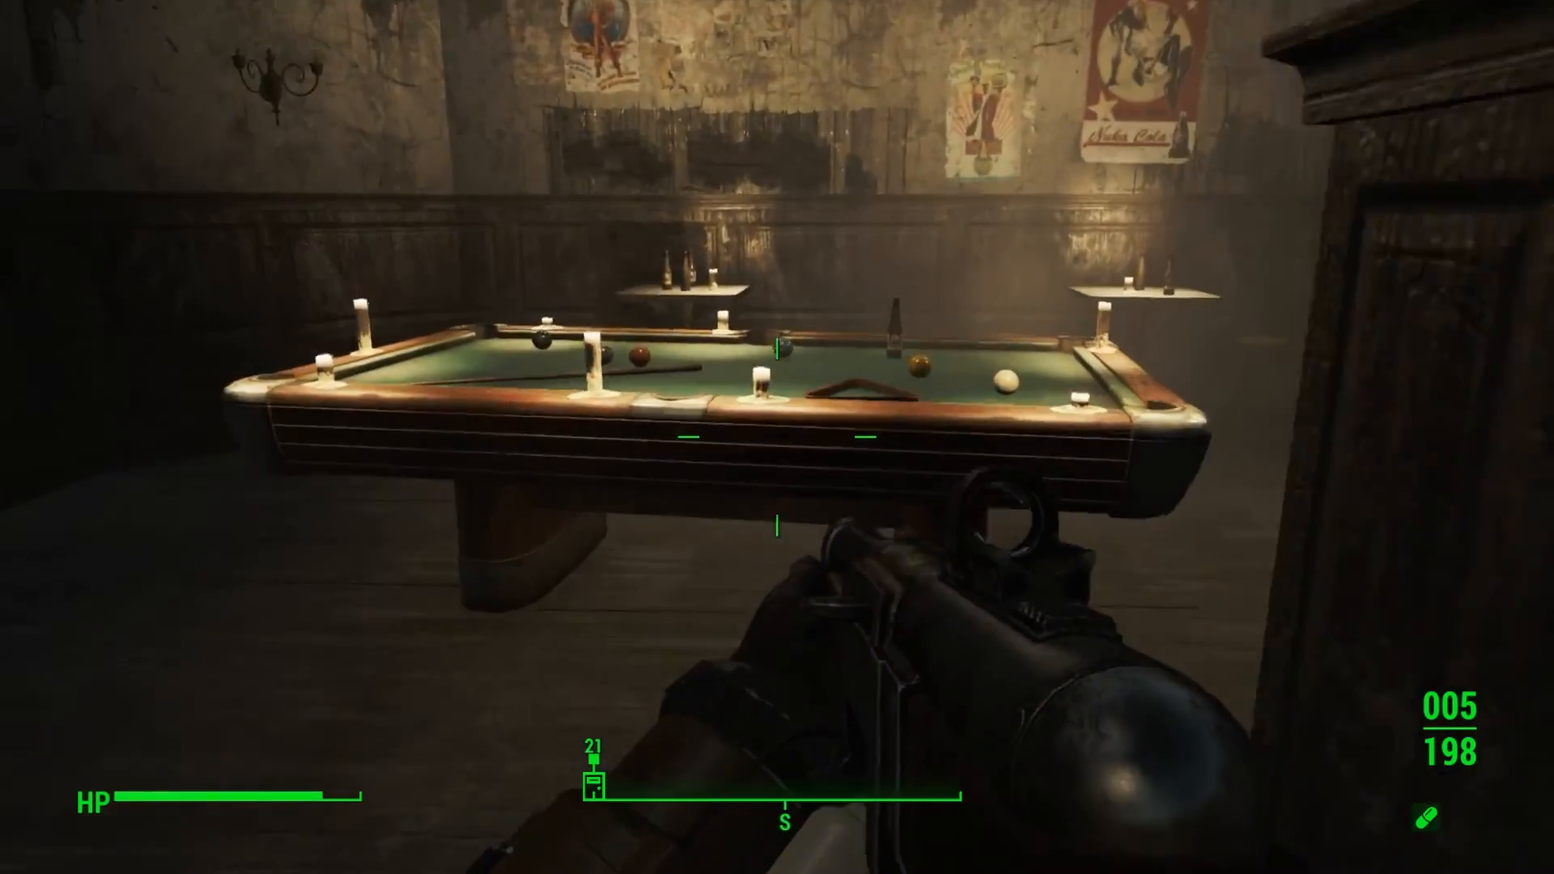
pyautogui.press('w')
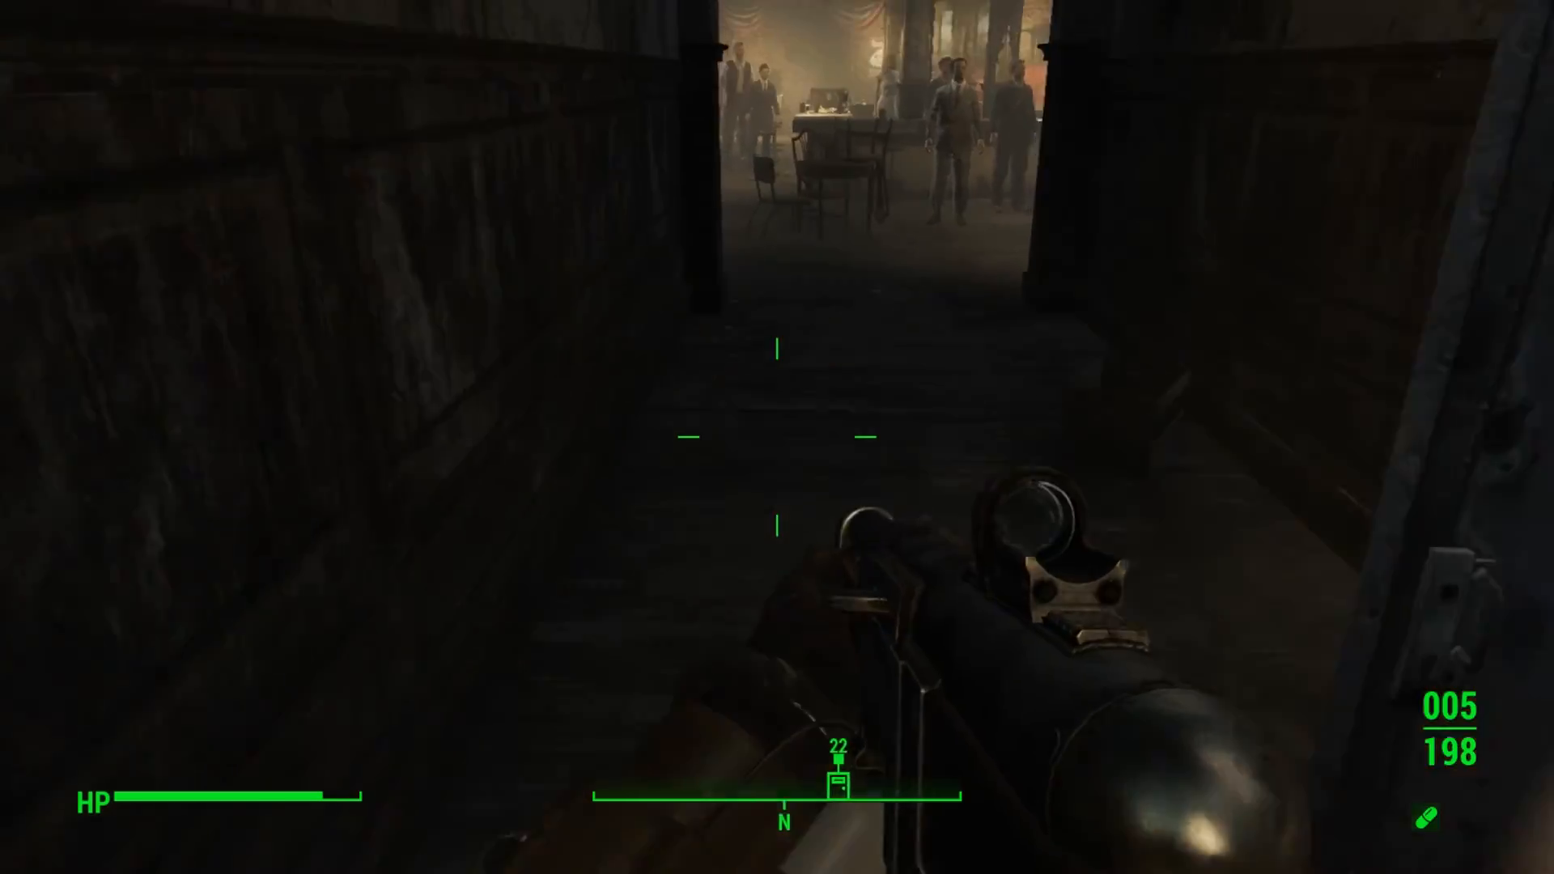
pyautogui.press('w')
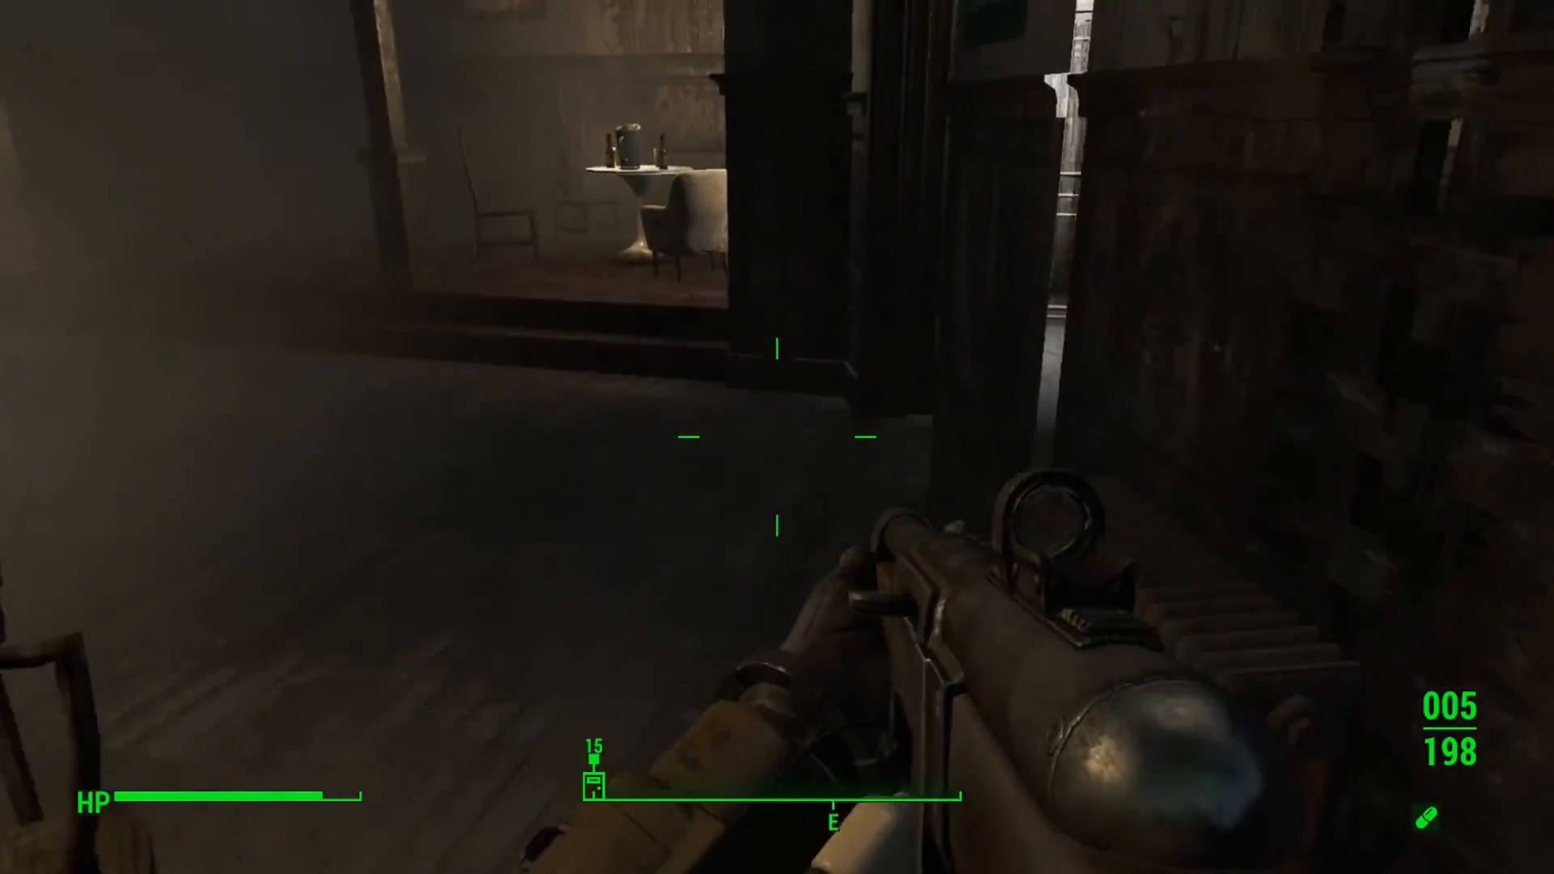
pyautogui.press('w')
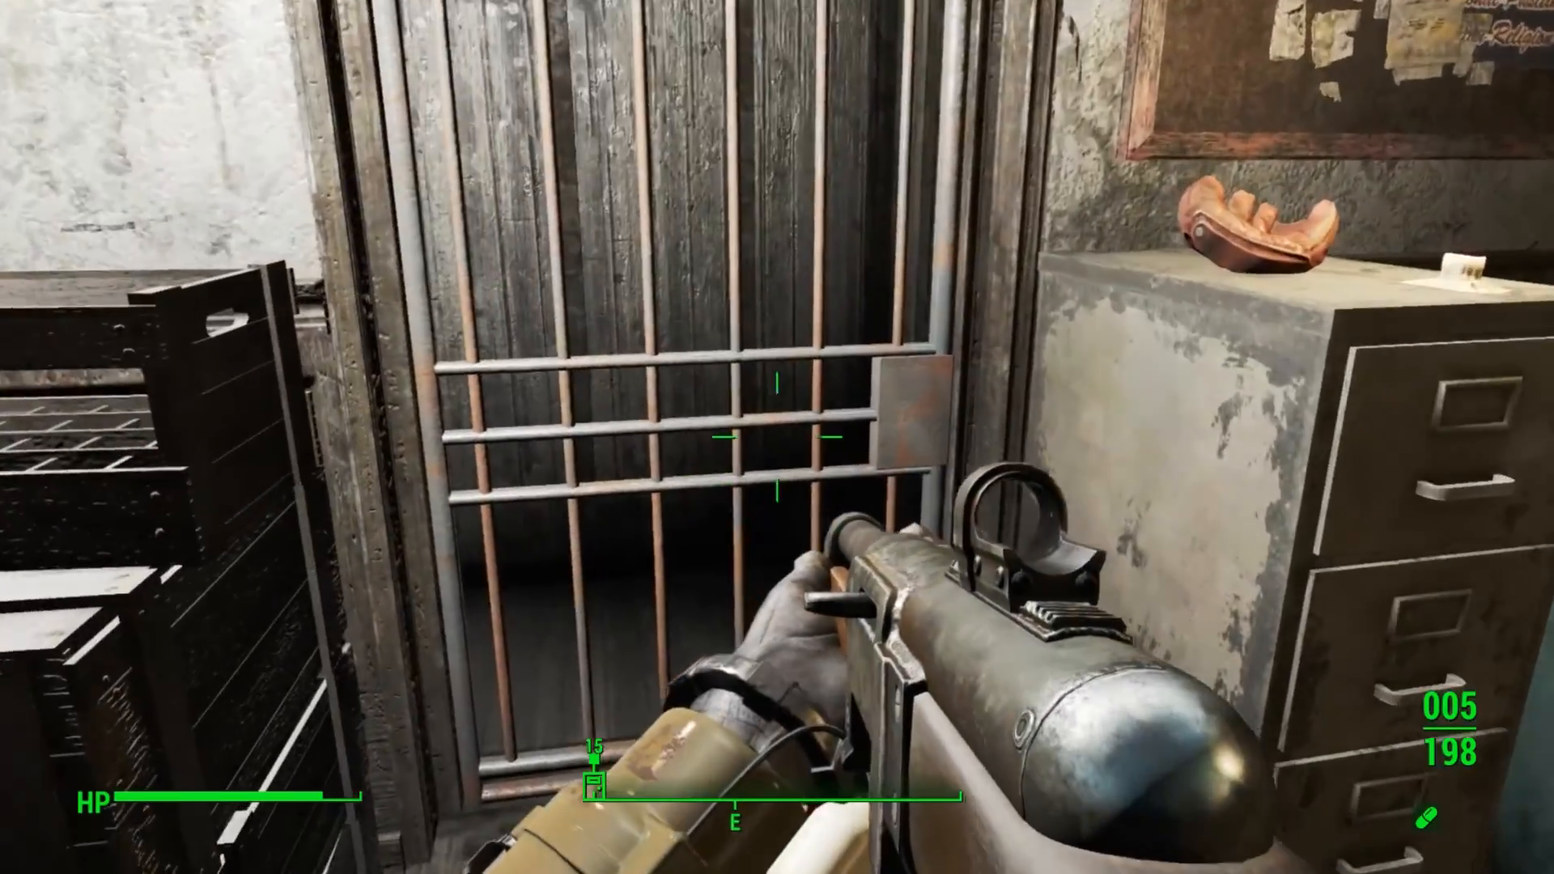
# Examine the actor in the white coat and black hat in the pub's back room inside the game
pyautogui.press('w')
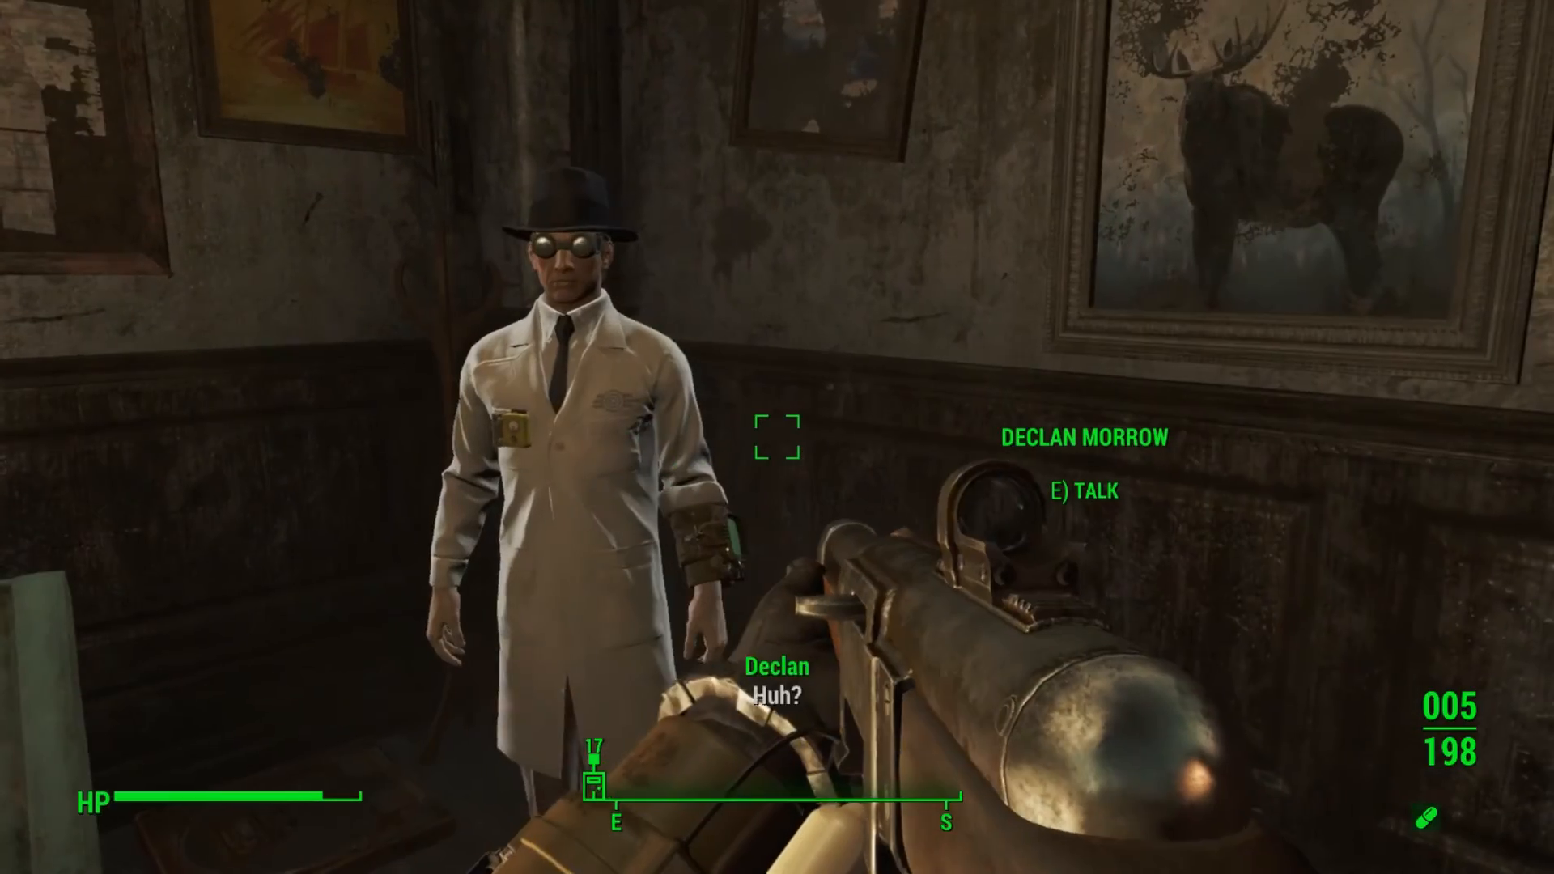
pyautogui.press('d')
pyautogui.press('w')
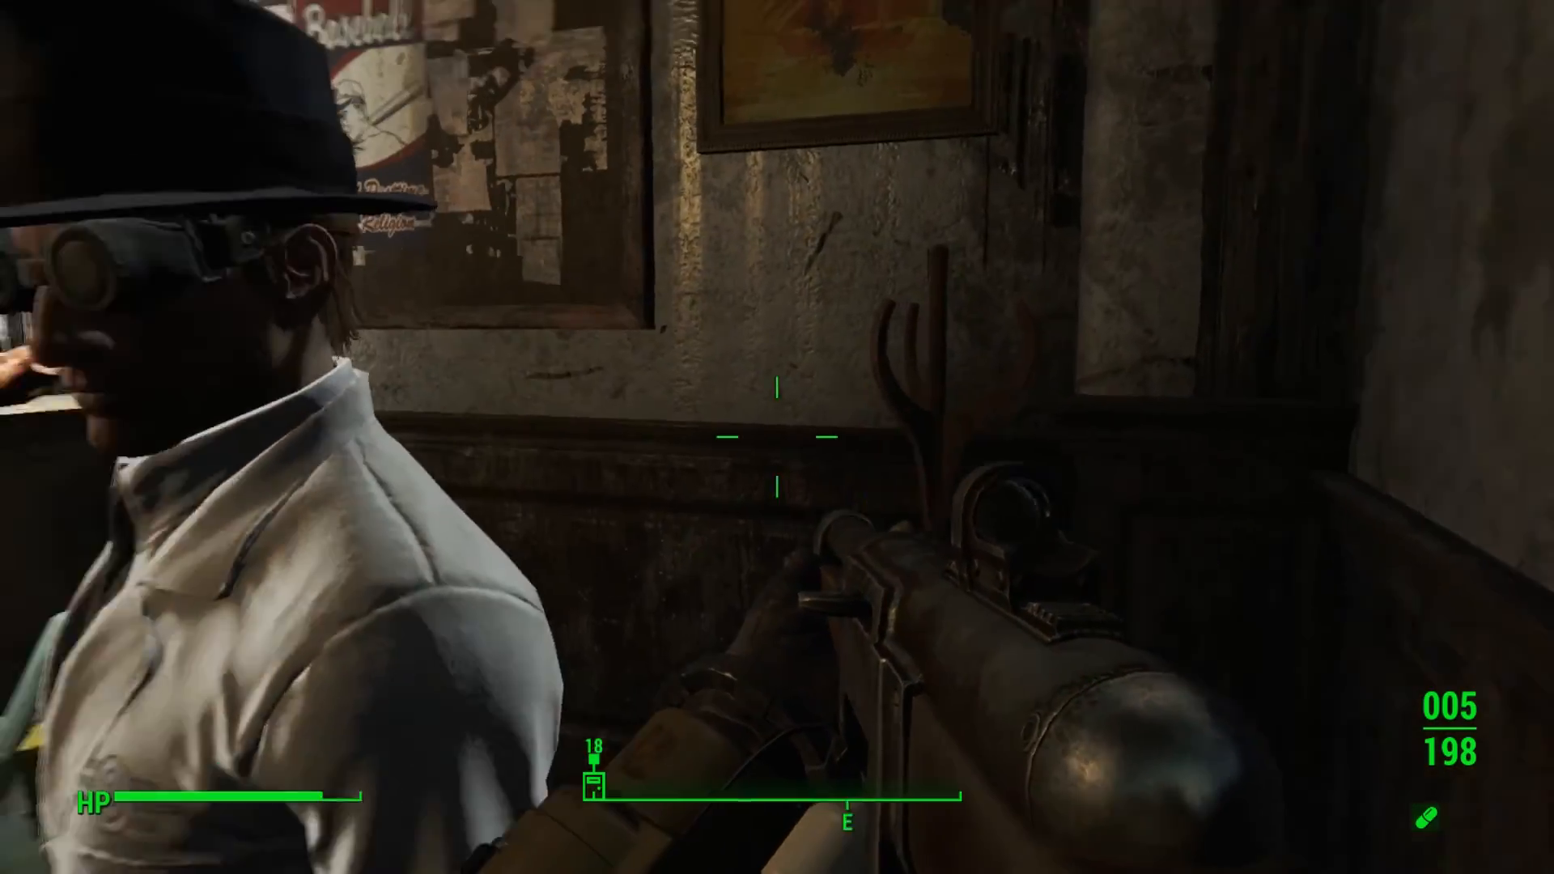
pyautogui.press('a')
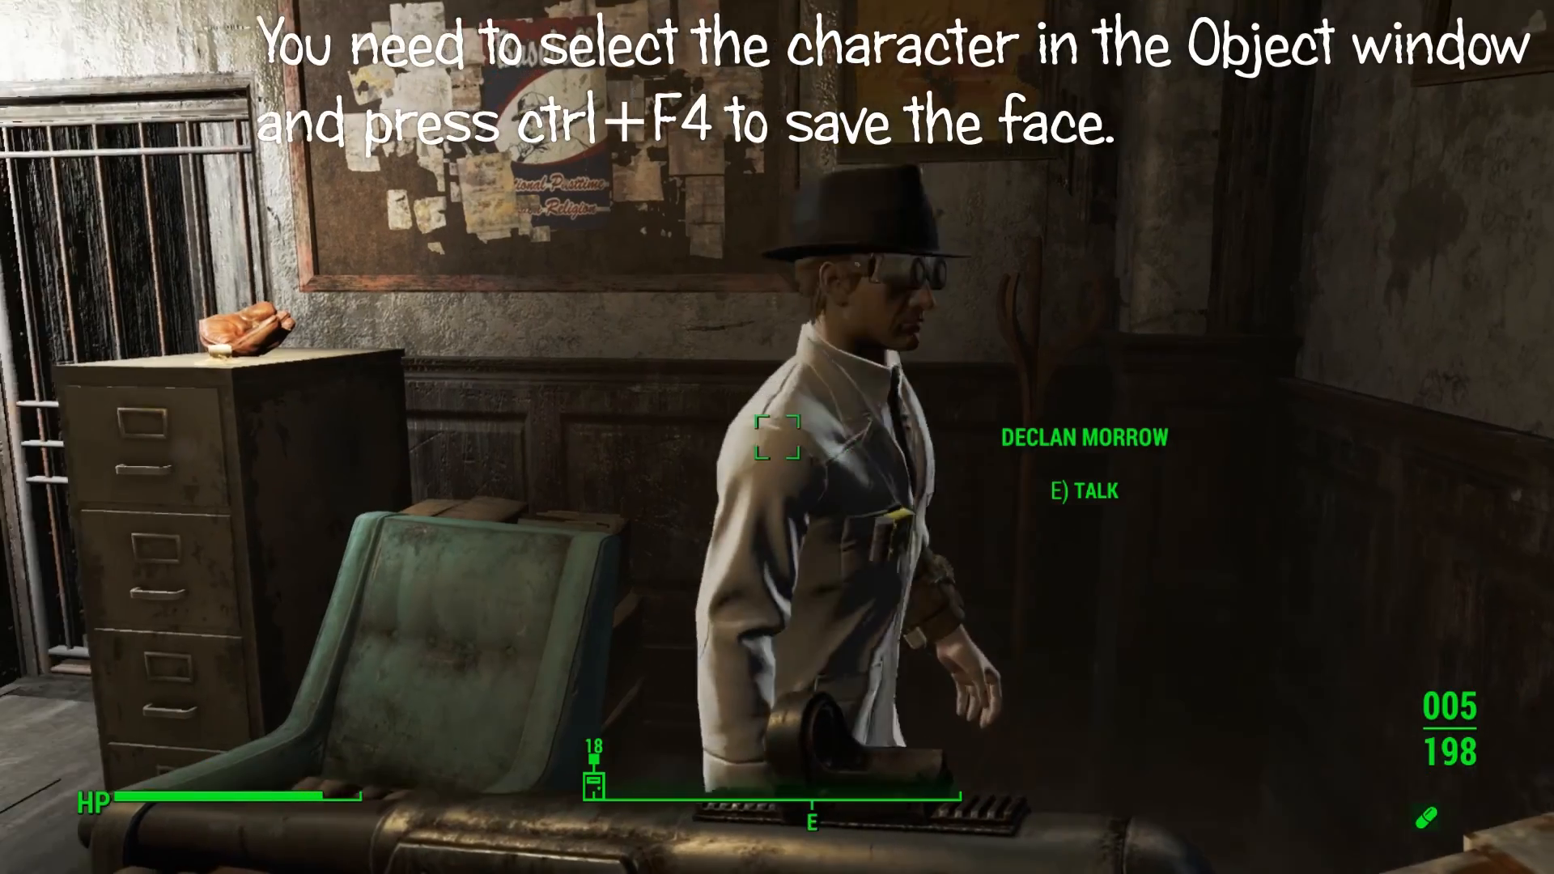
pyautogui.press('w')
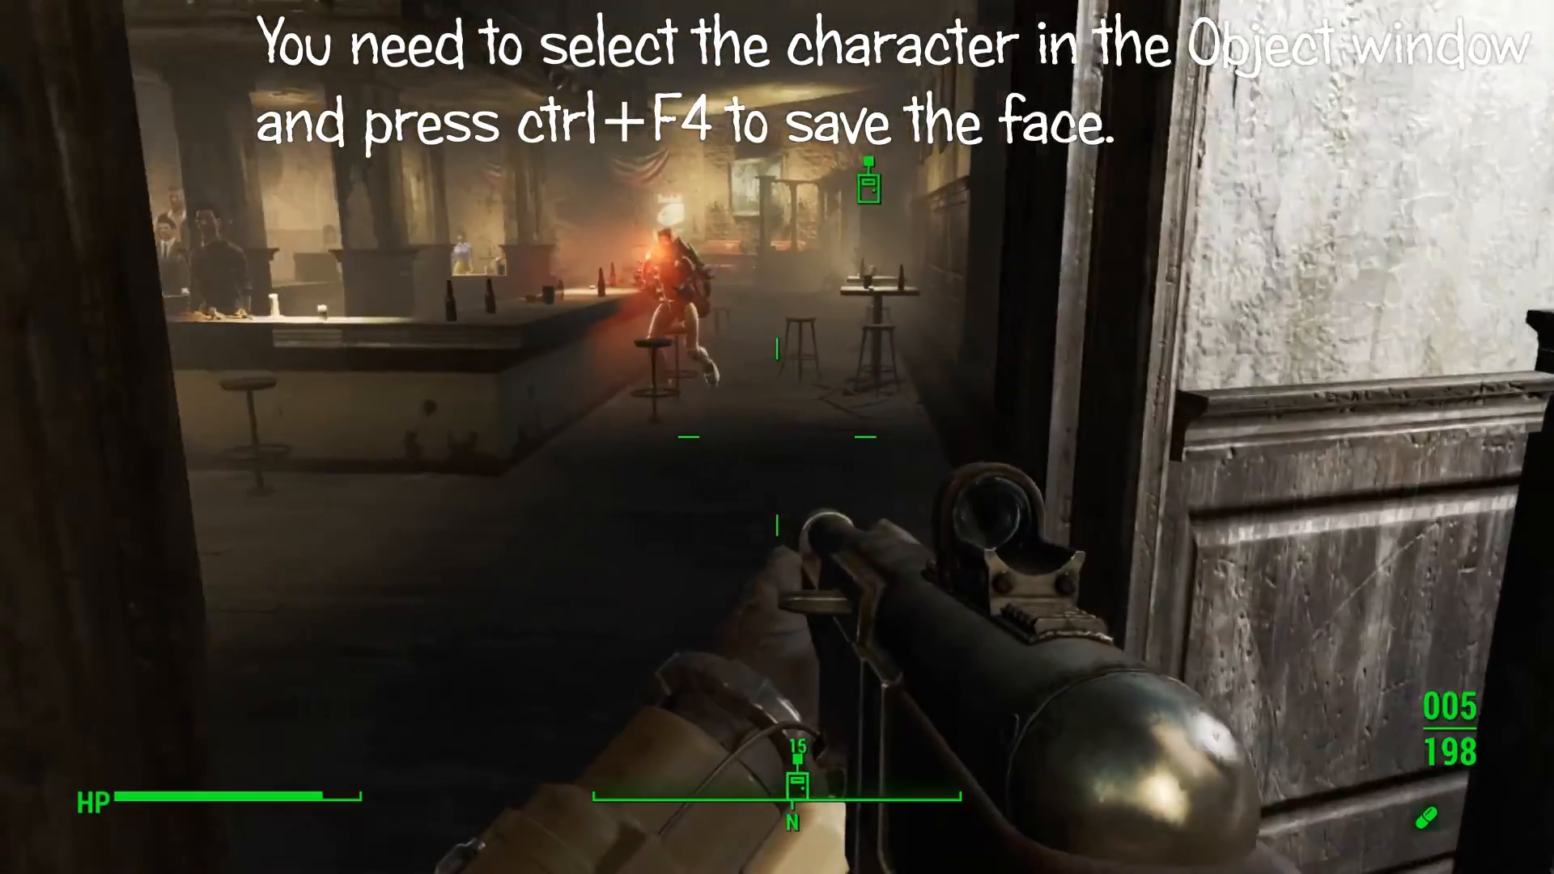
# Walk through the pub past the bar counter, the corner table and the teal entrance door to inspect the interior
pyautogui.press('w')
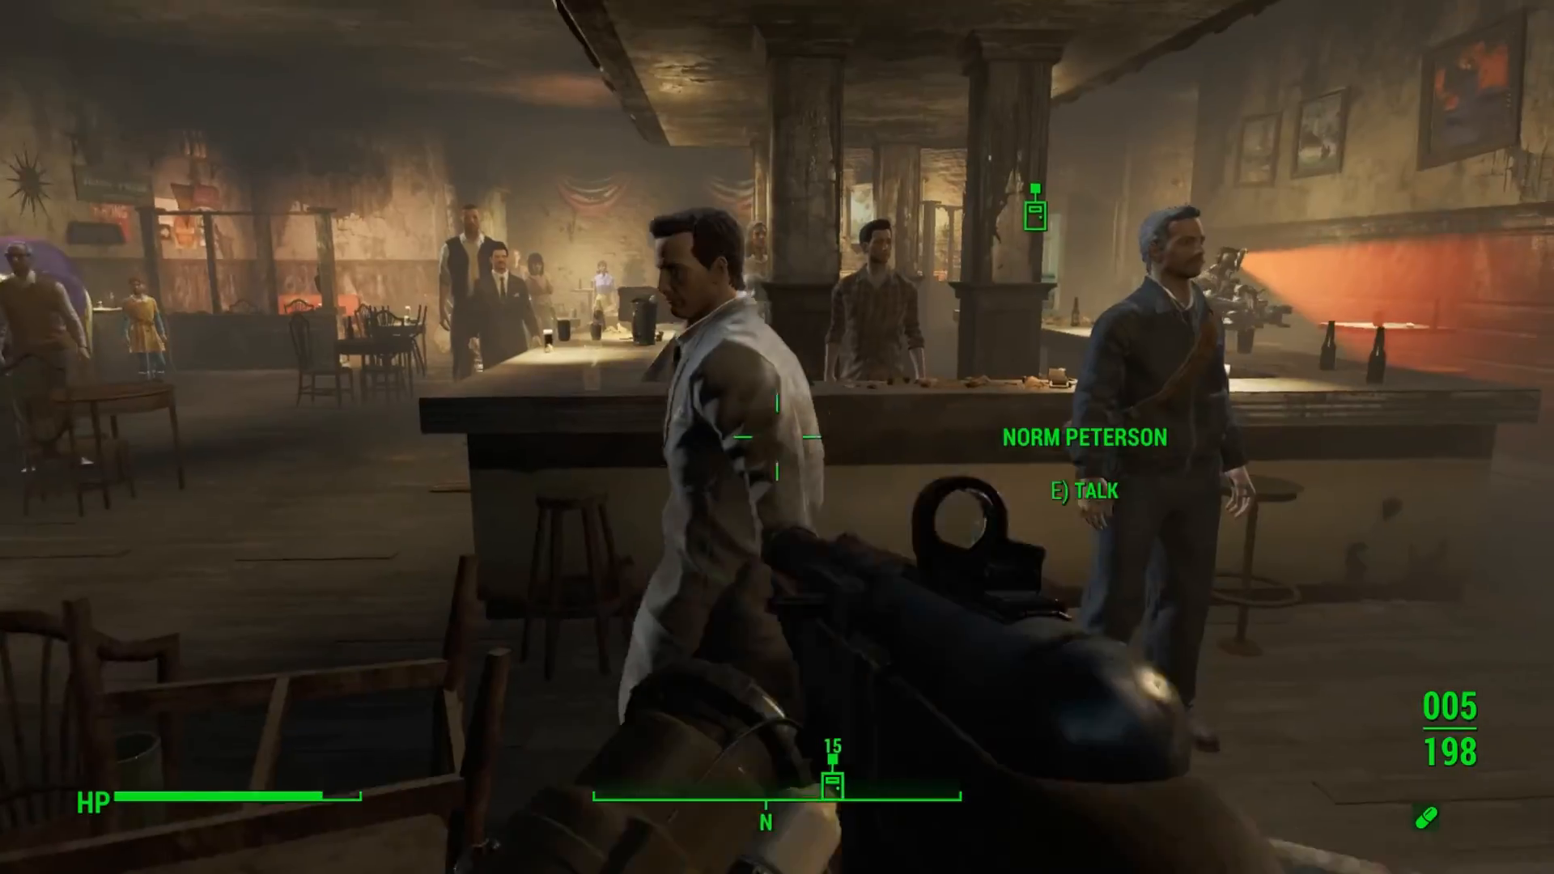
pyautogui.press('w')
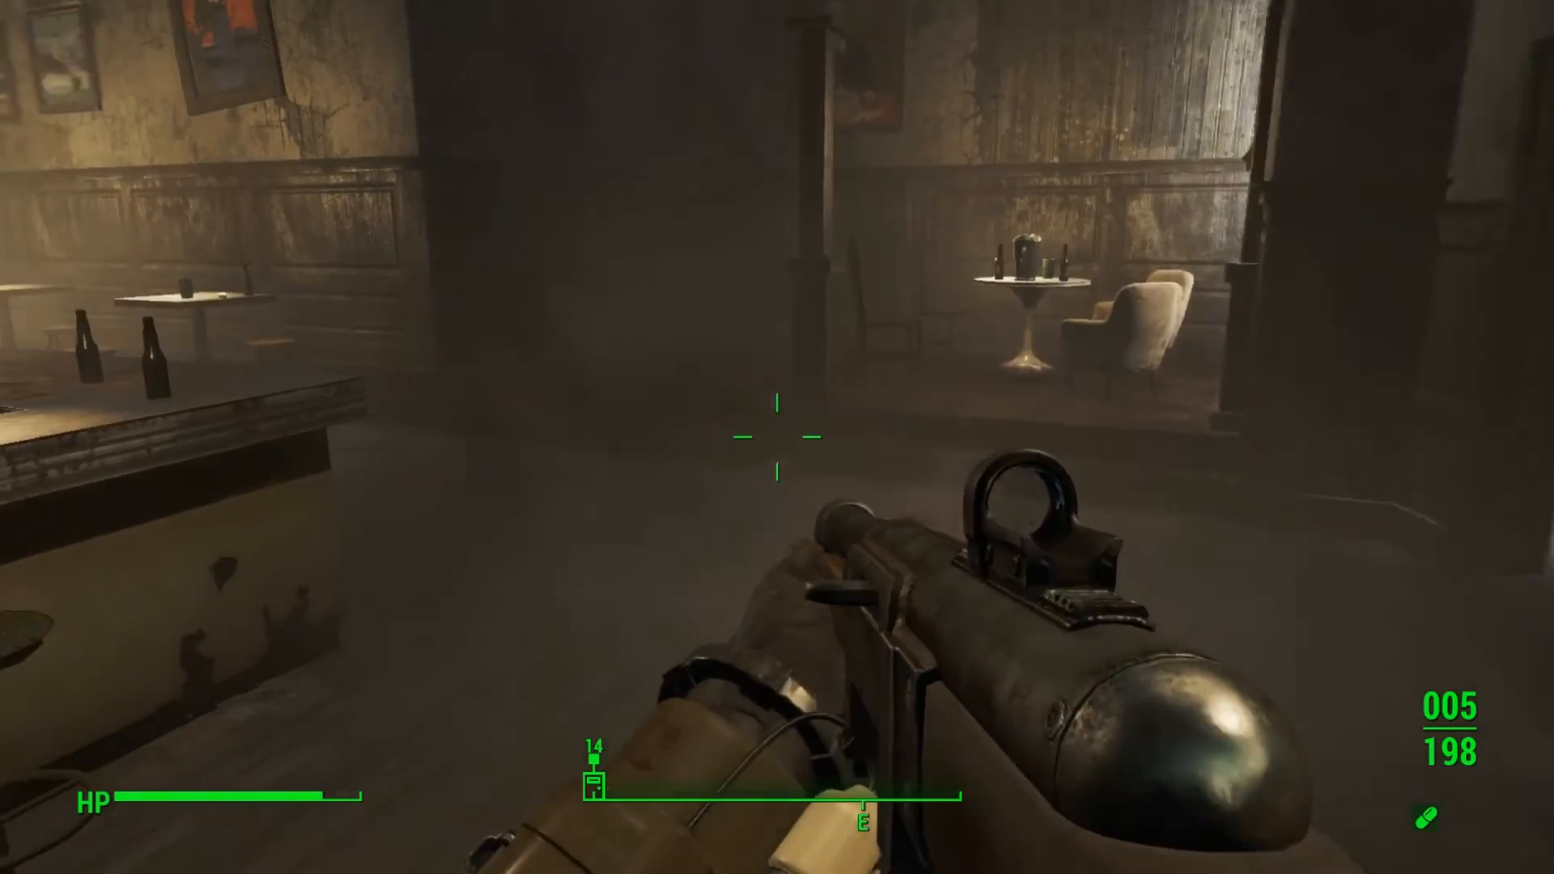
pyautogui.press('w')
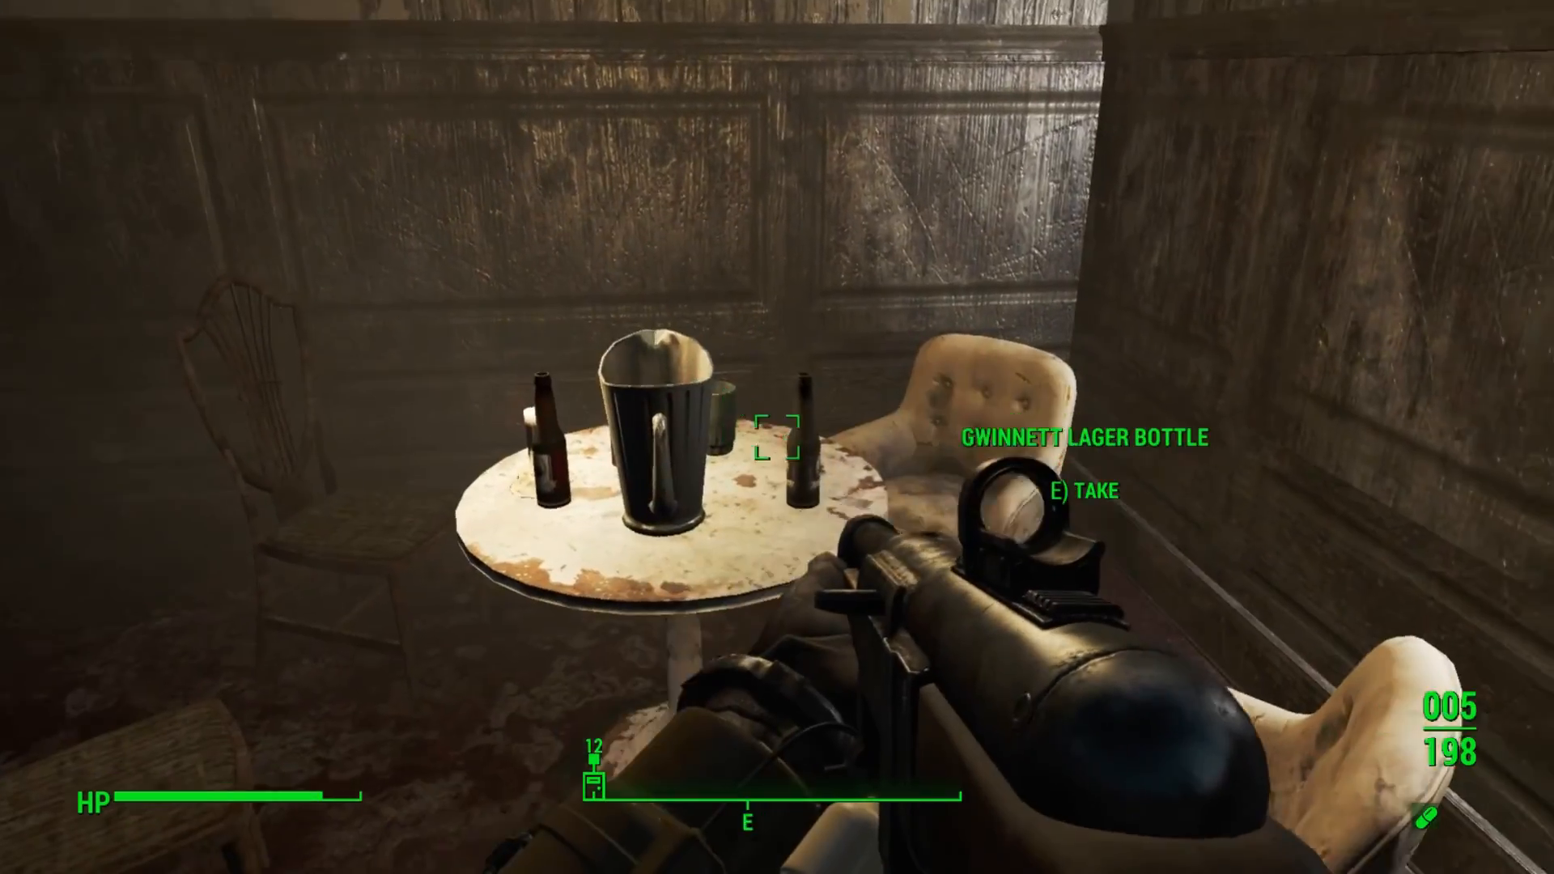
pyautogui.press('w')
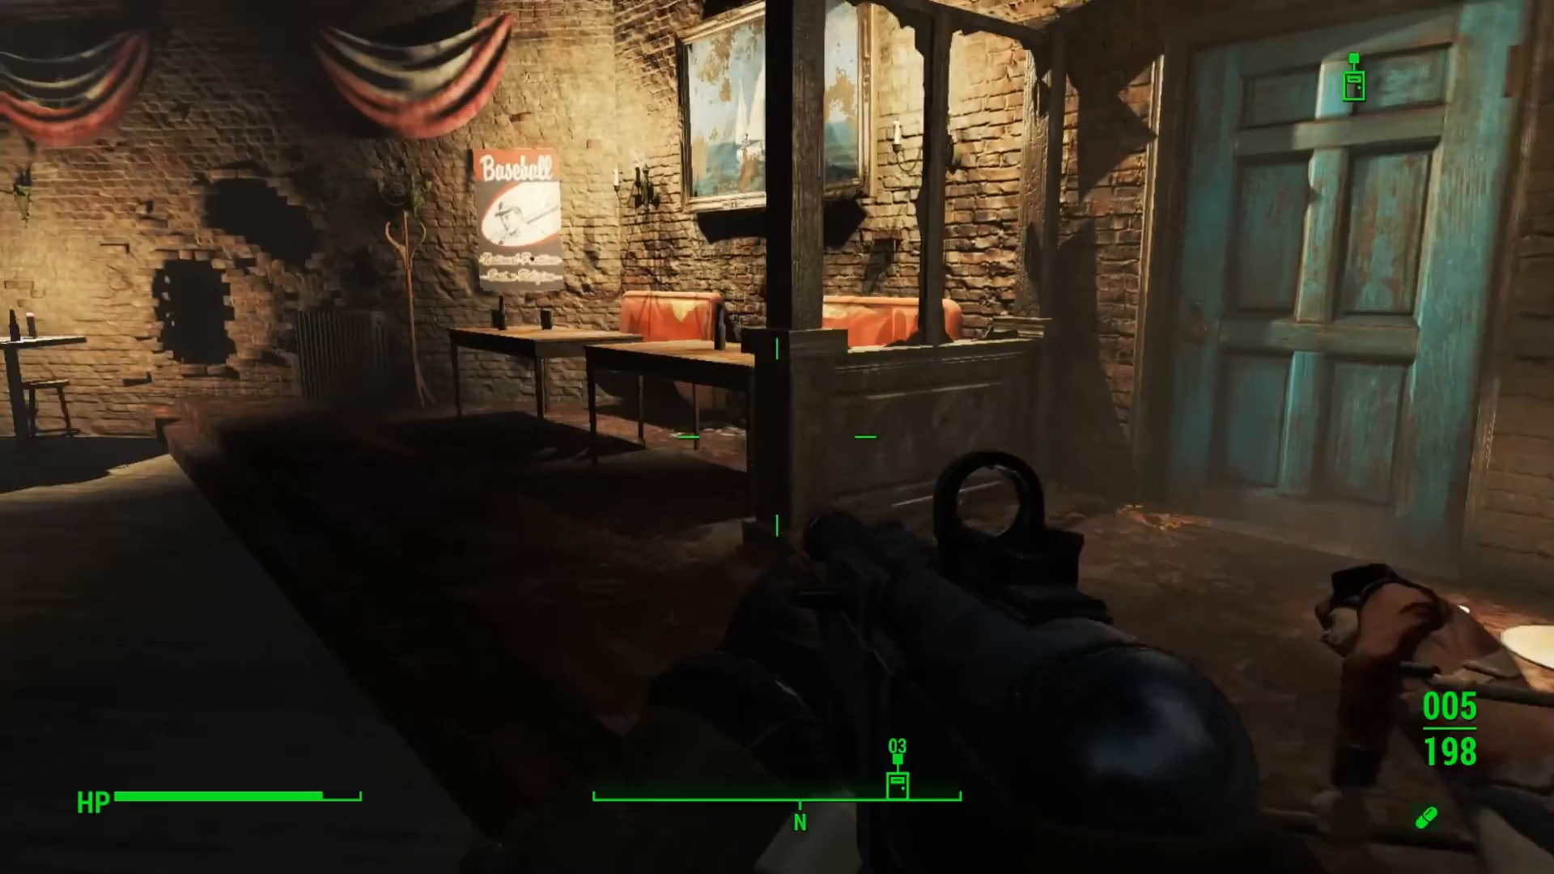
pyautogui.press('w')
pyautogui.press('w')
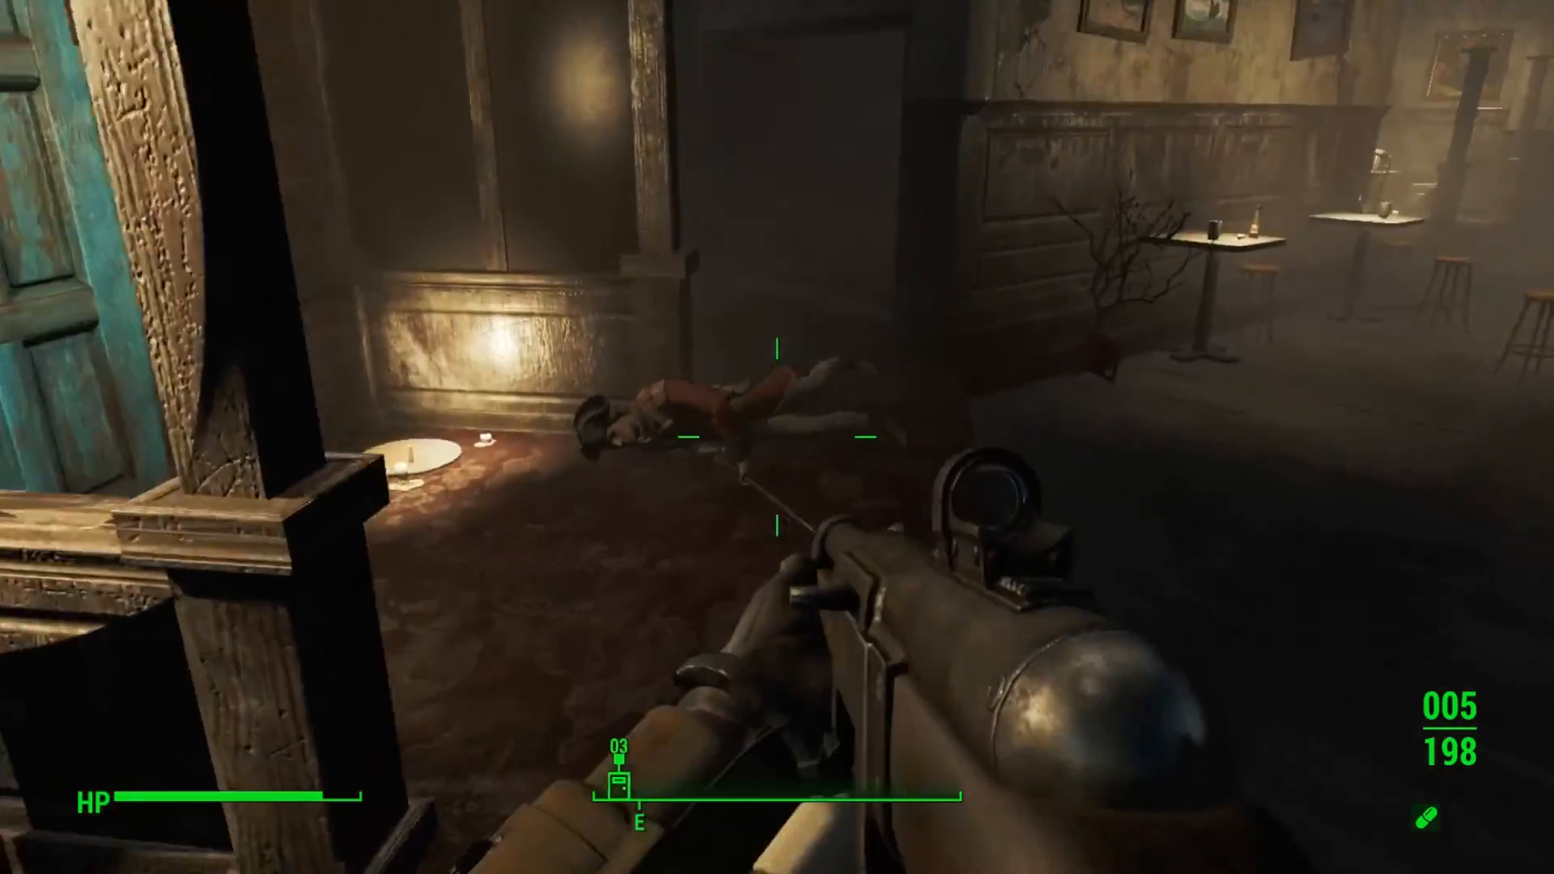
pyautogui.press('w')
pyautogui.press('w')
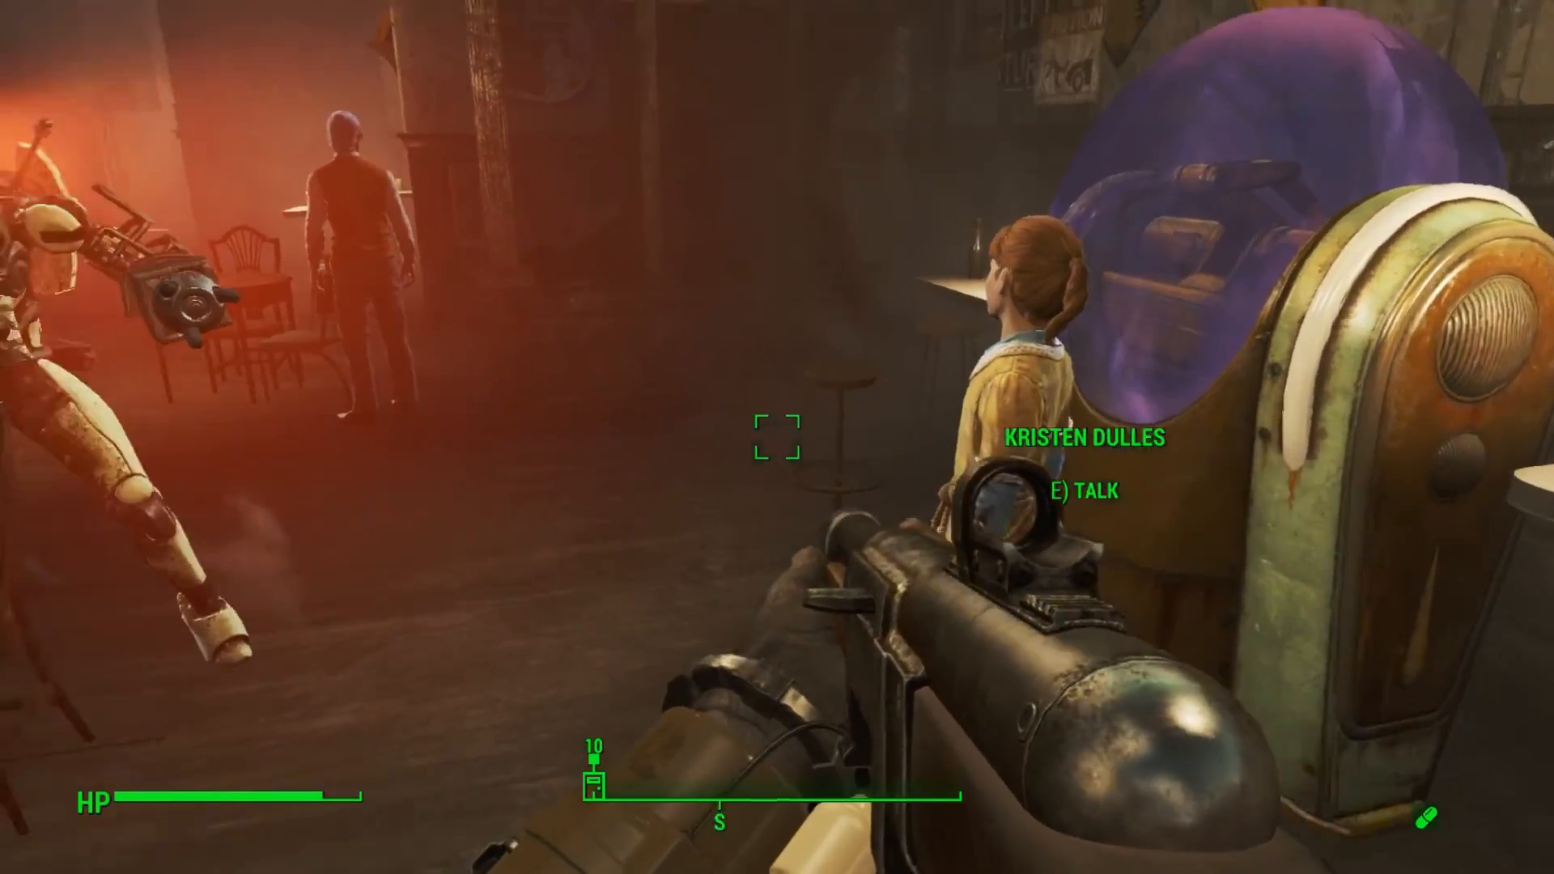
# Examine the actors beside the bar counter and the older one in the tan sweater vest and sunglasses
pyautogui.press('w')
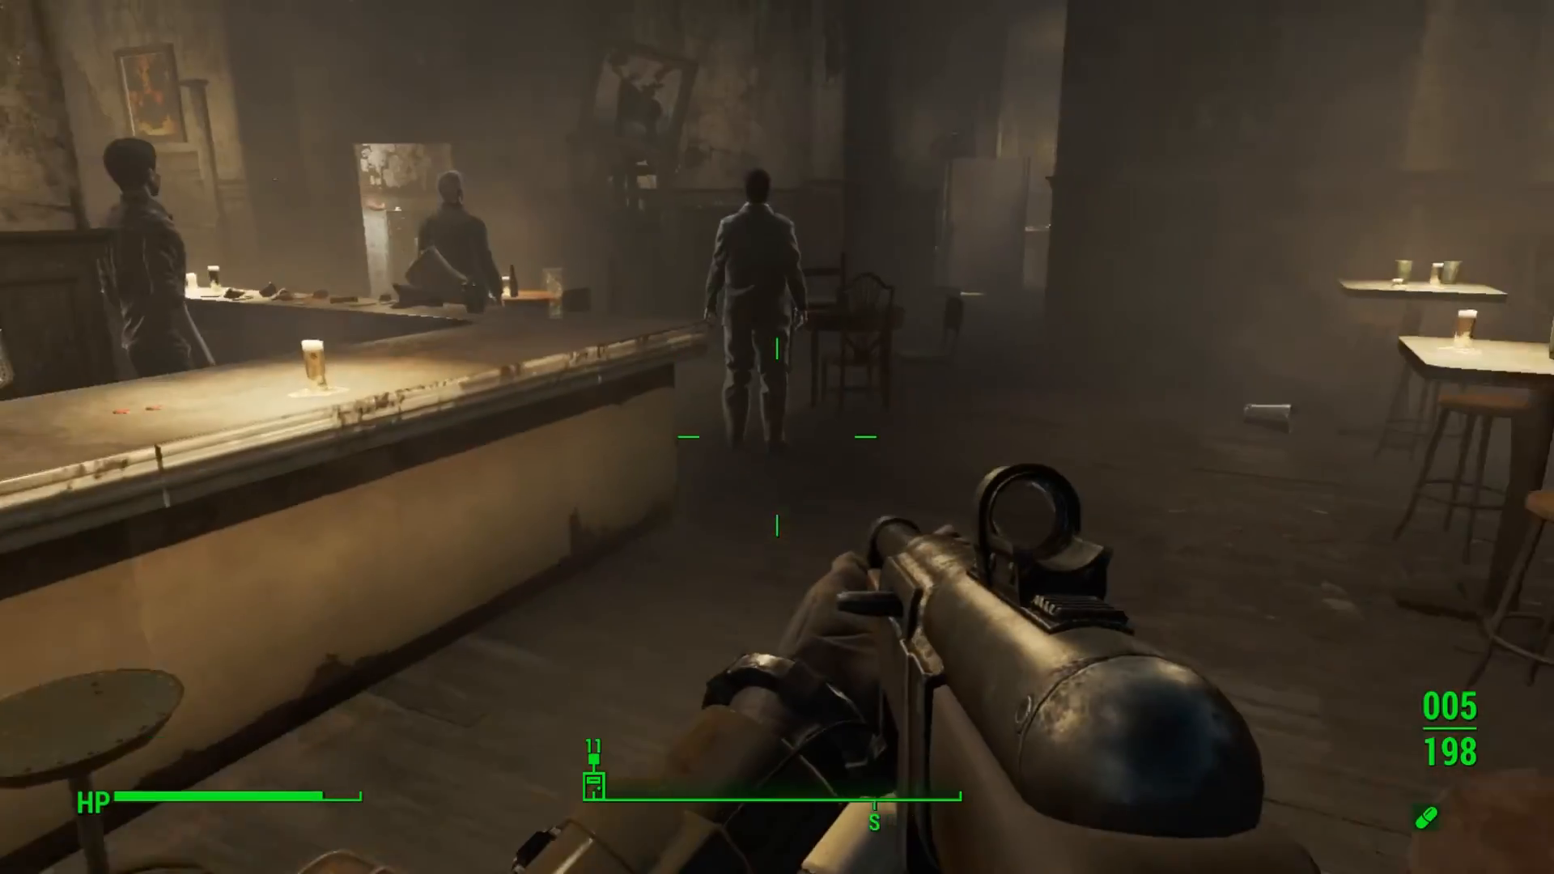
pyautogui.press('w')
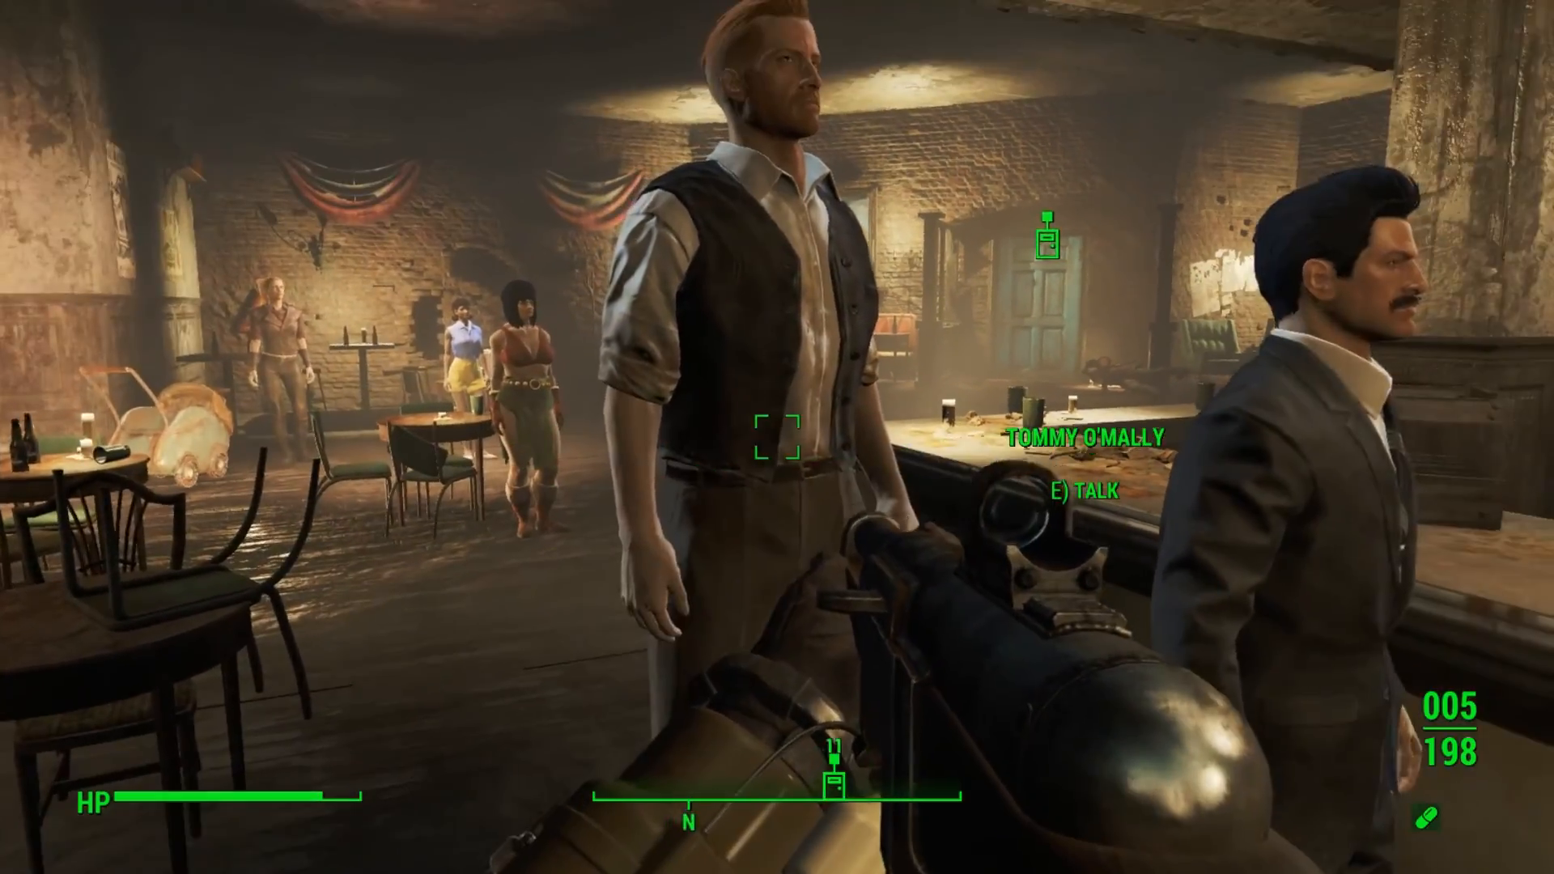
pyautogui.press('w')
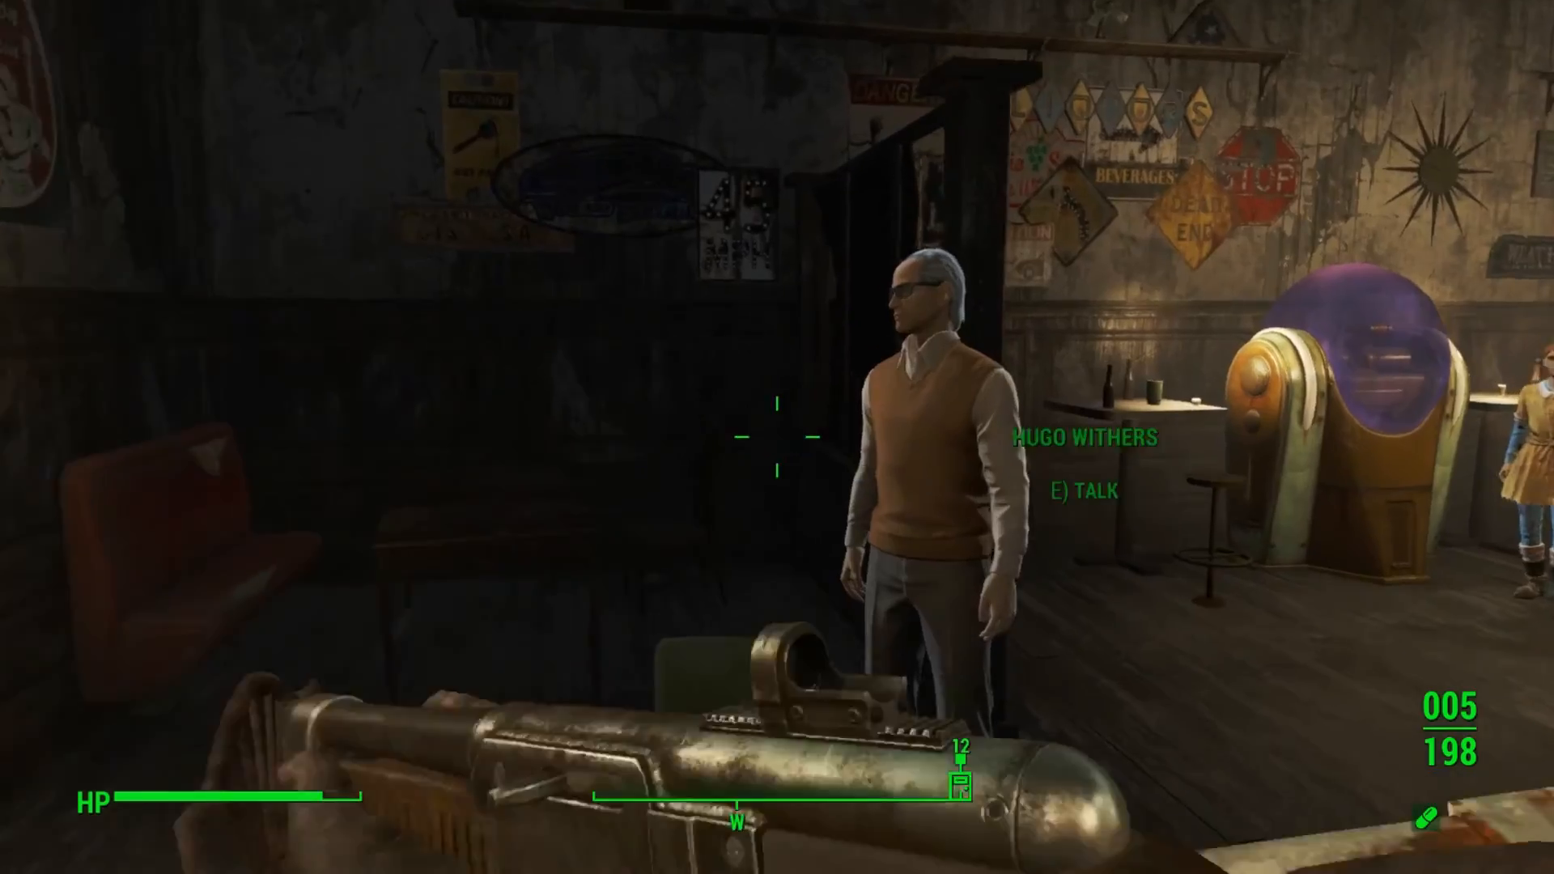
pyautogui.press('w')
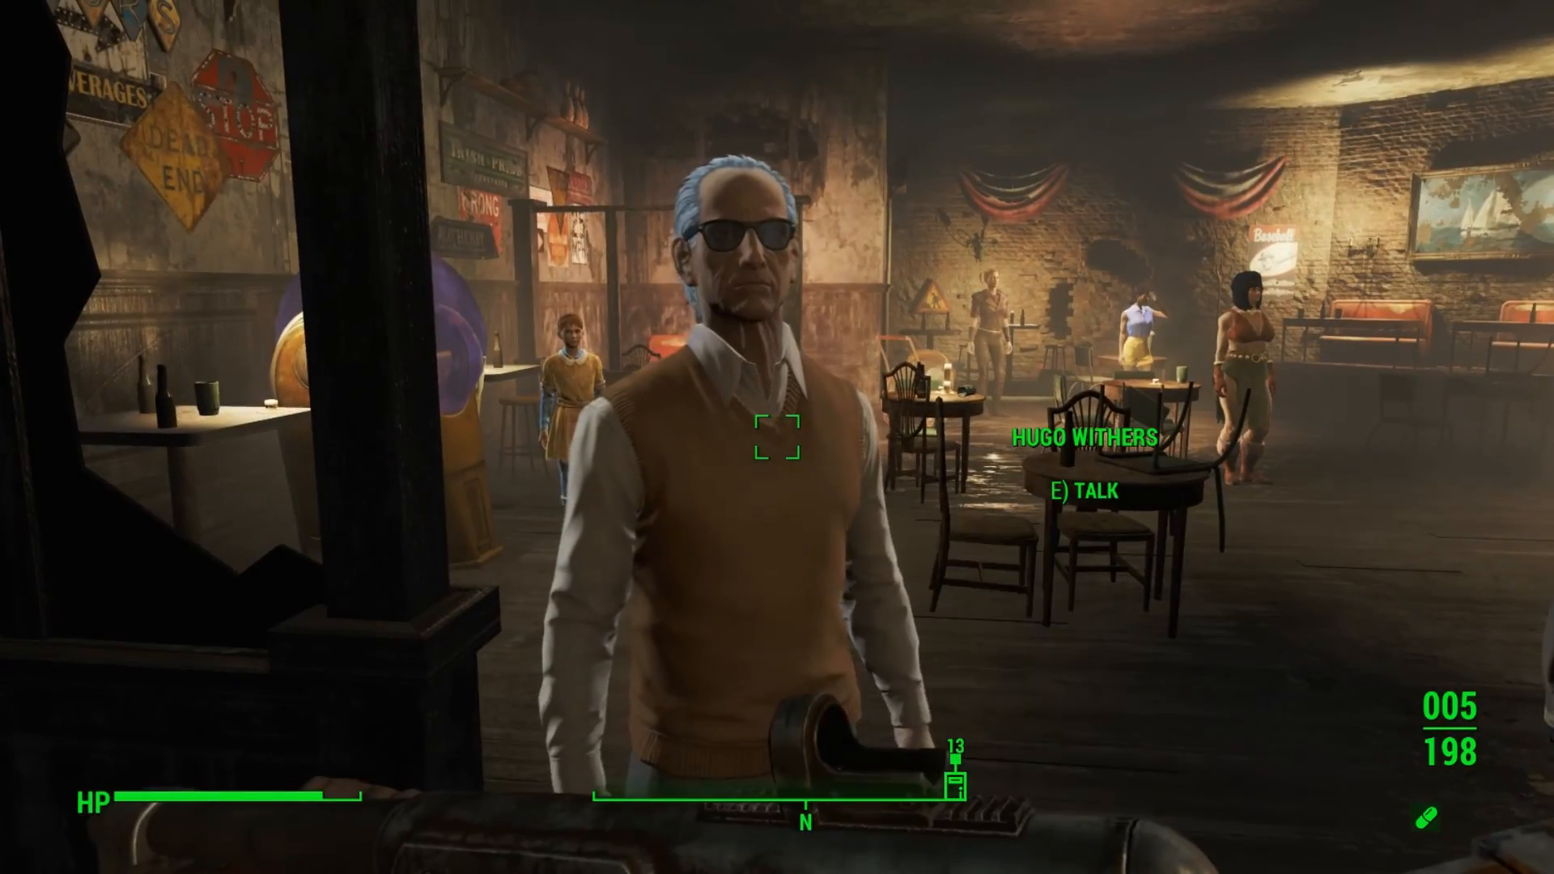
pyautogui.press('w')
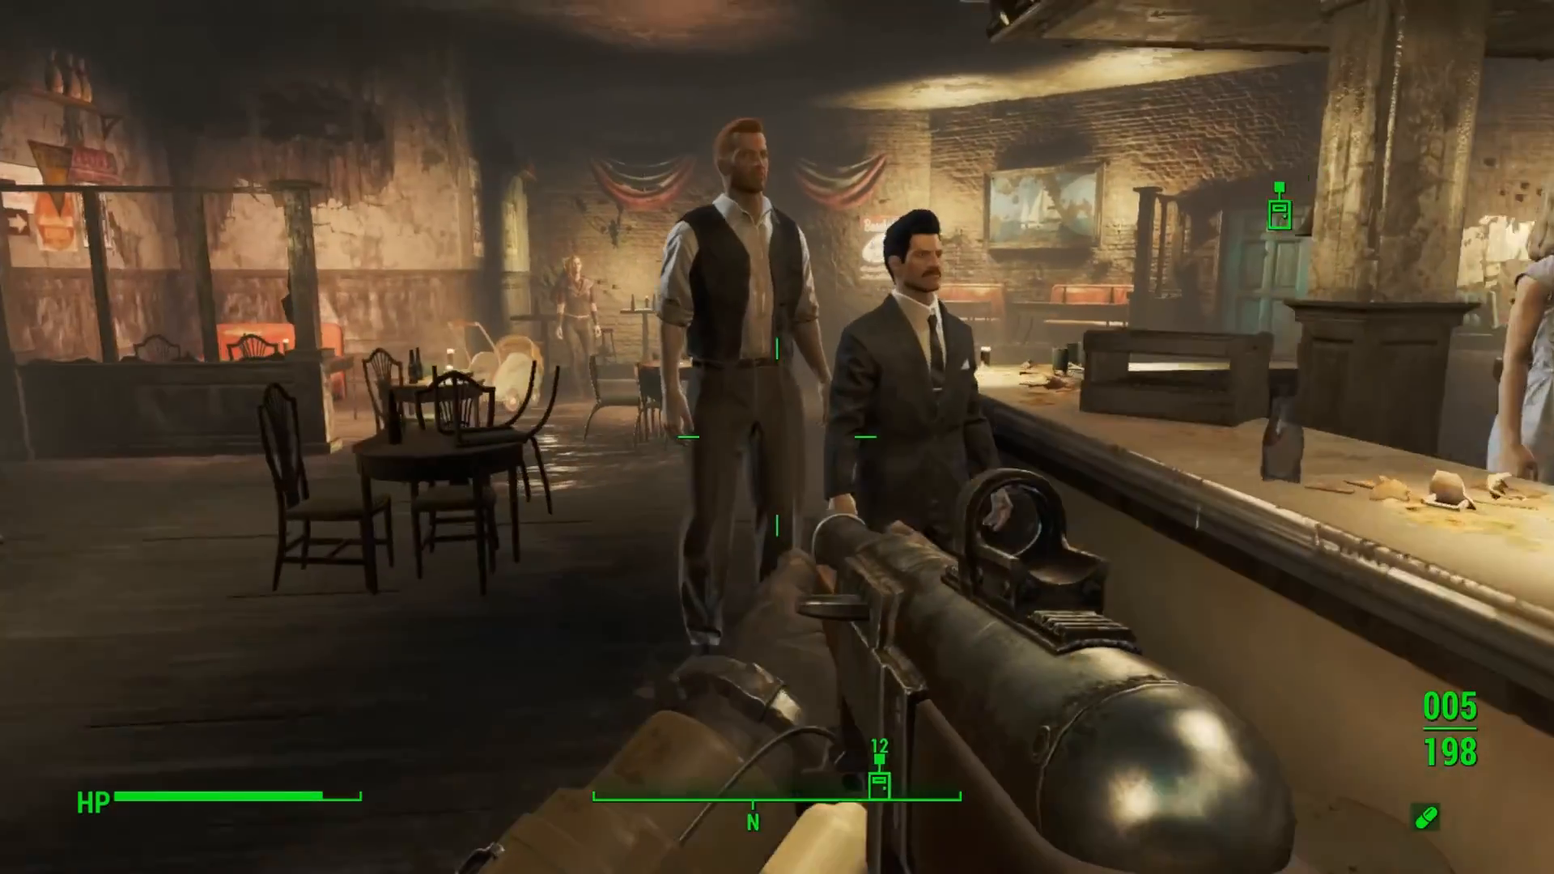
pyautogui.press('s')
pyautogui.press('w')
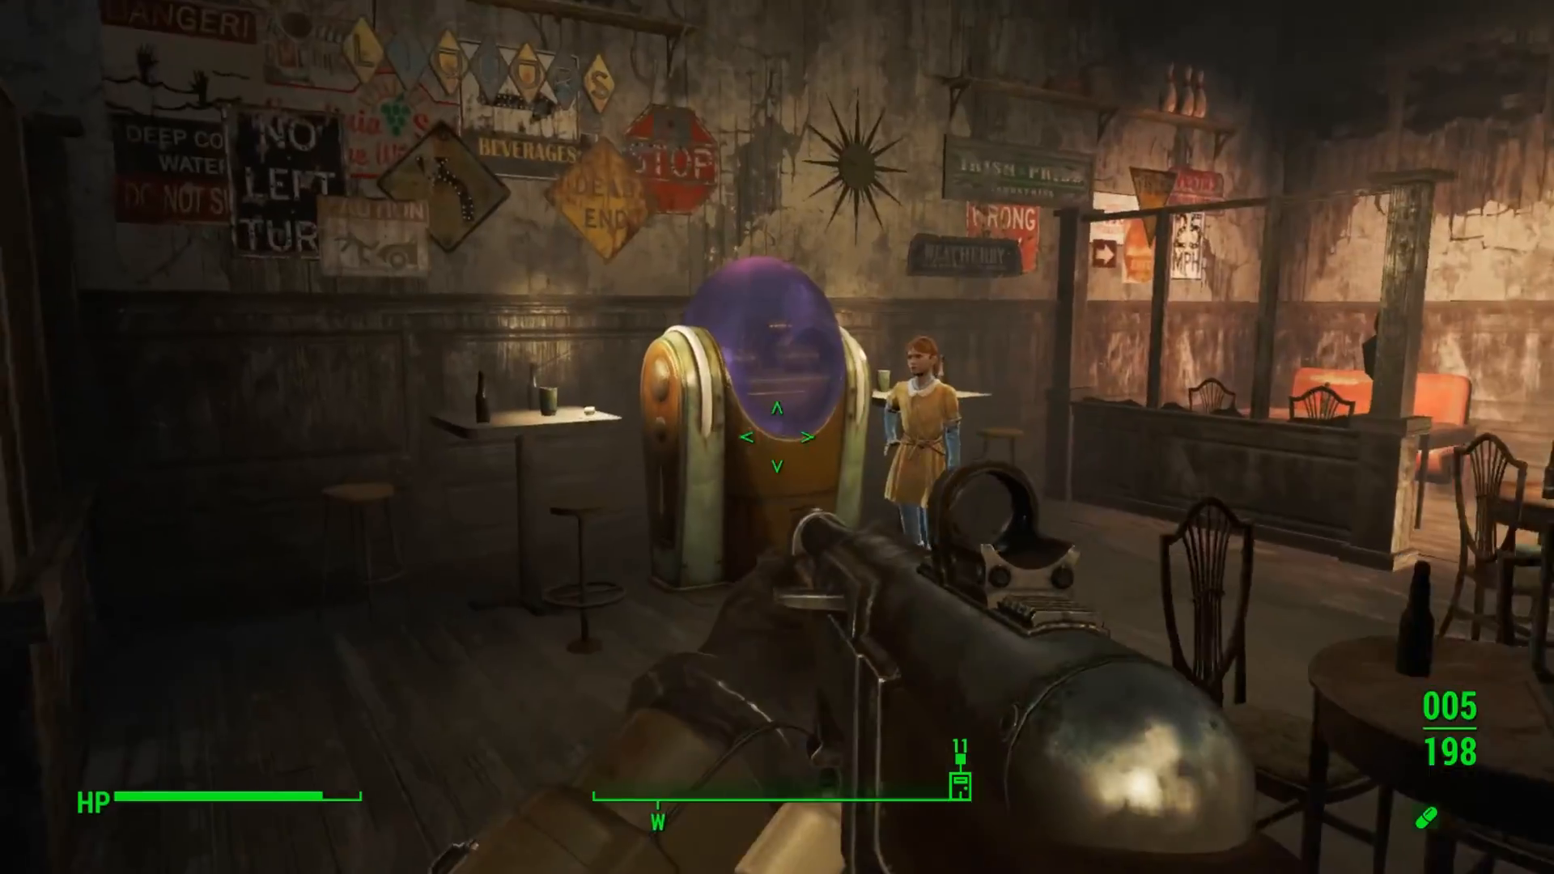
# Find the custom female actor with the dark bob and glasses and view her from several sides
pyautogui.press('w')
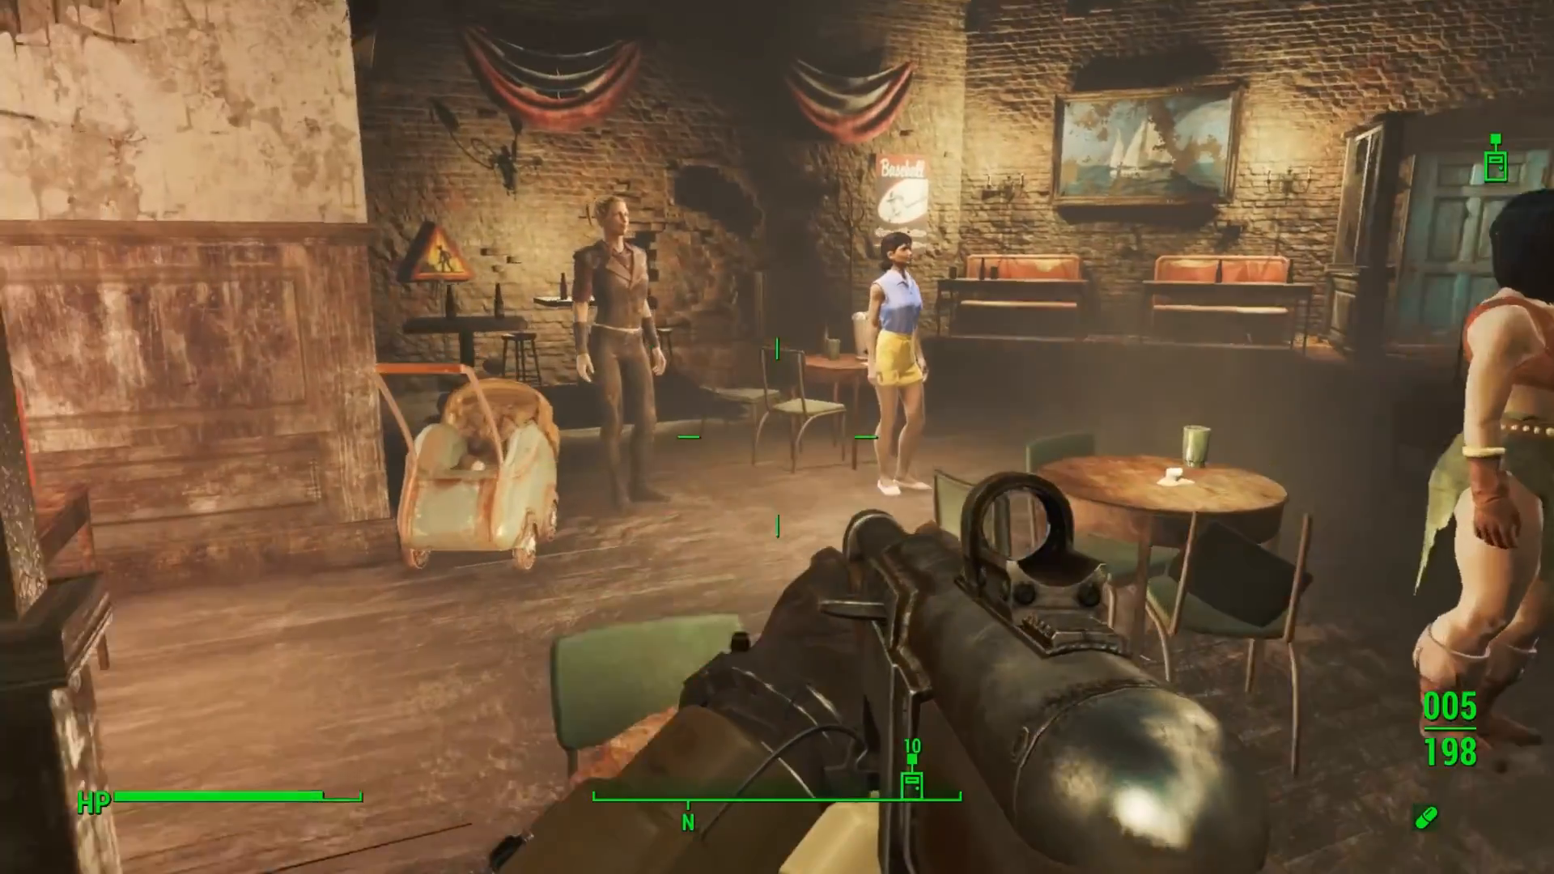
pyautogui.press('w')
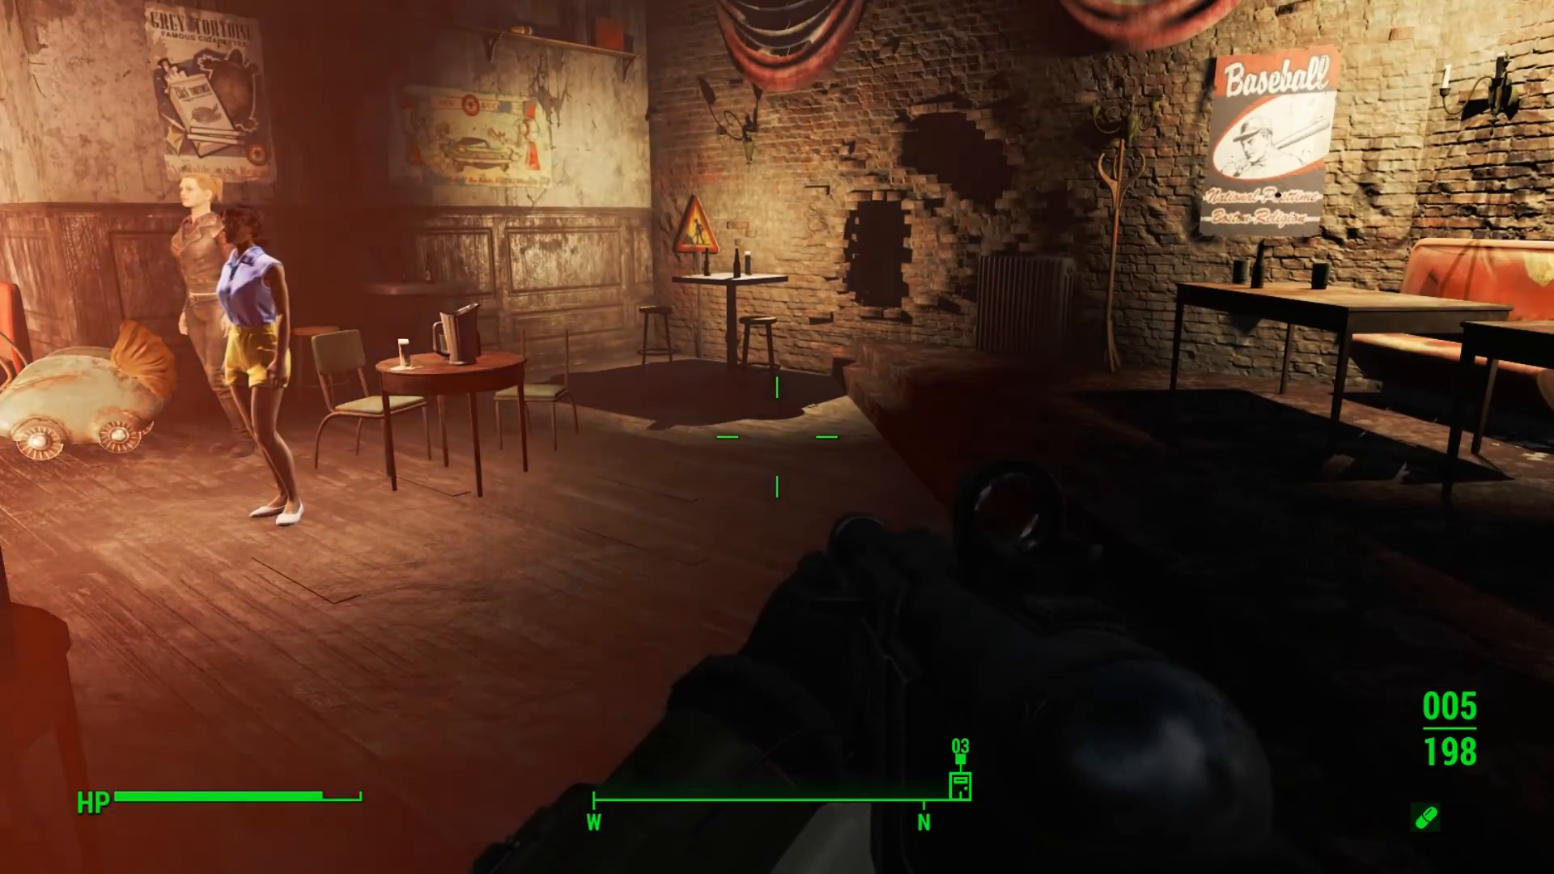
pyautogui.press('w')
pyautogui.press('w')
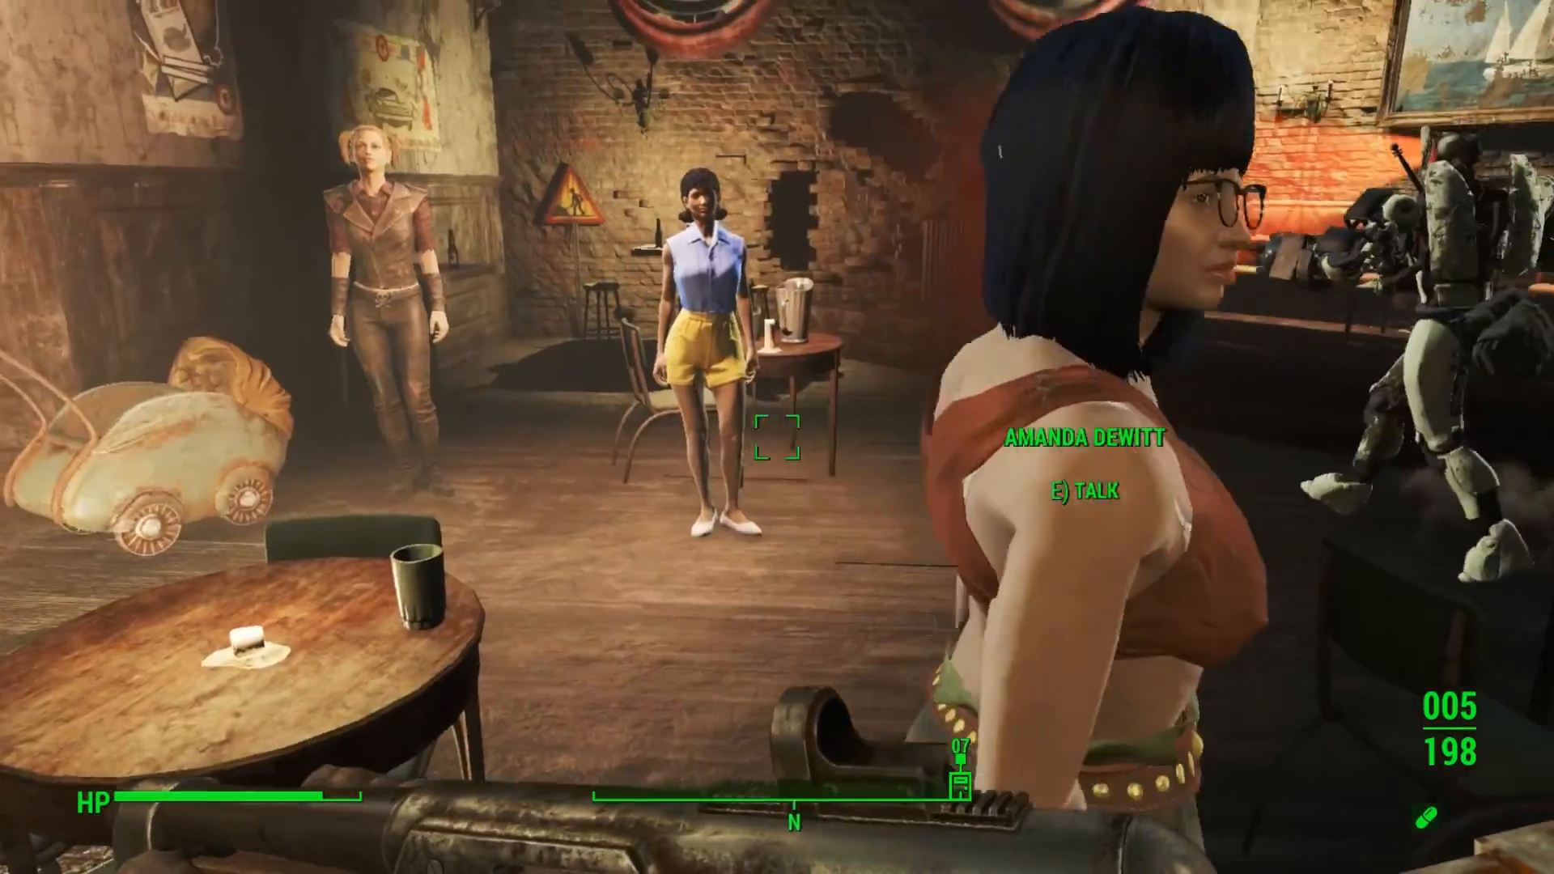
pyautogui.press('a')
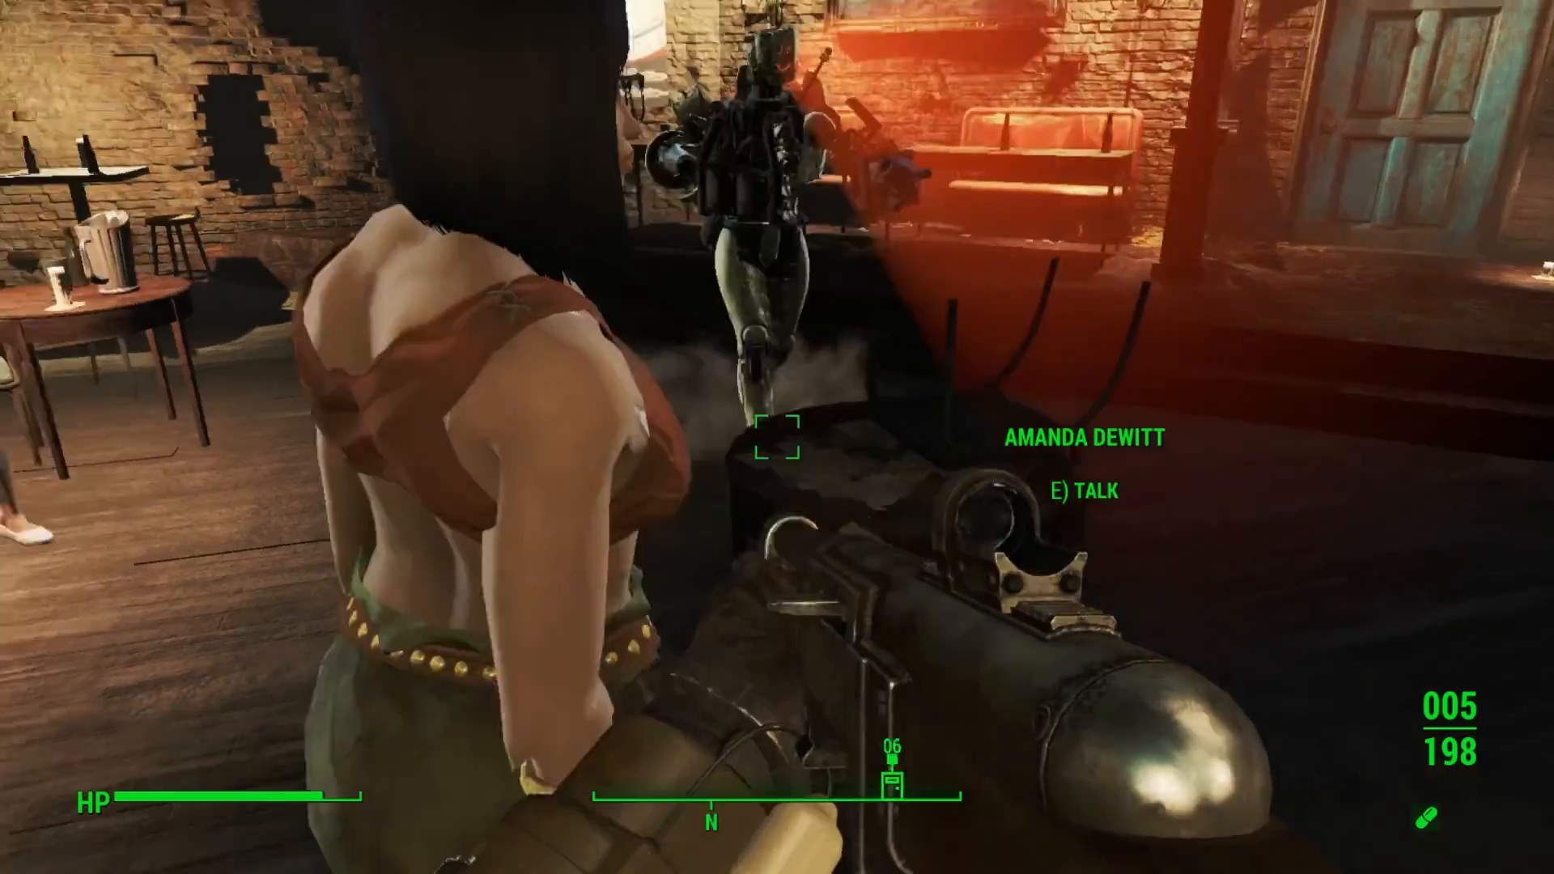
pyautogui.press('d')
pyautogui.press('e')
pyautogui.press('a')
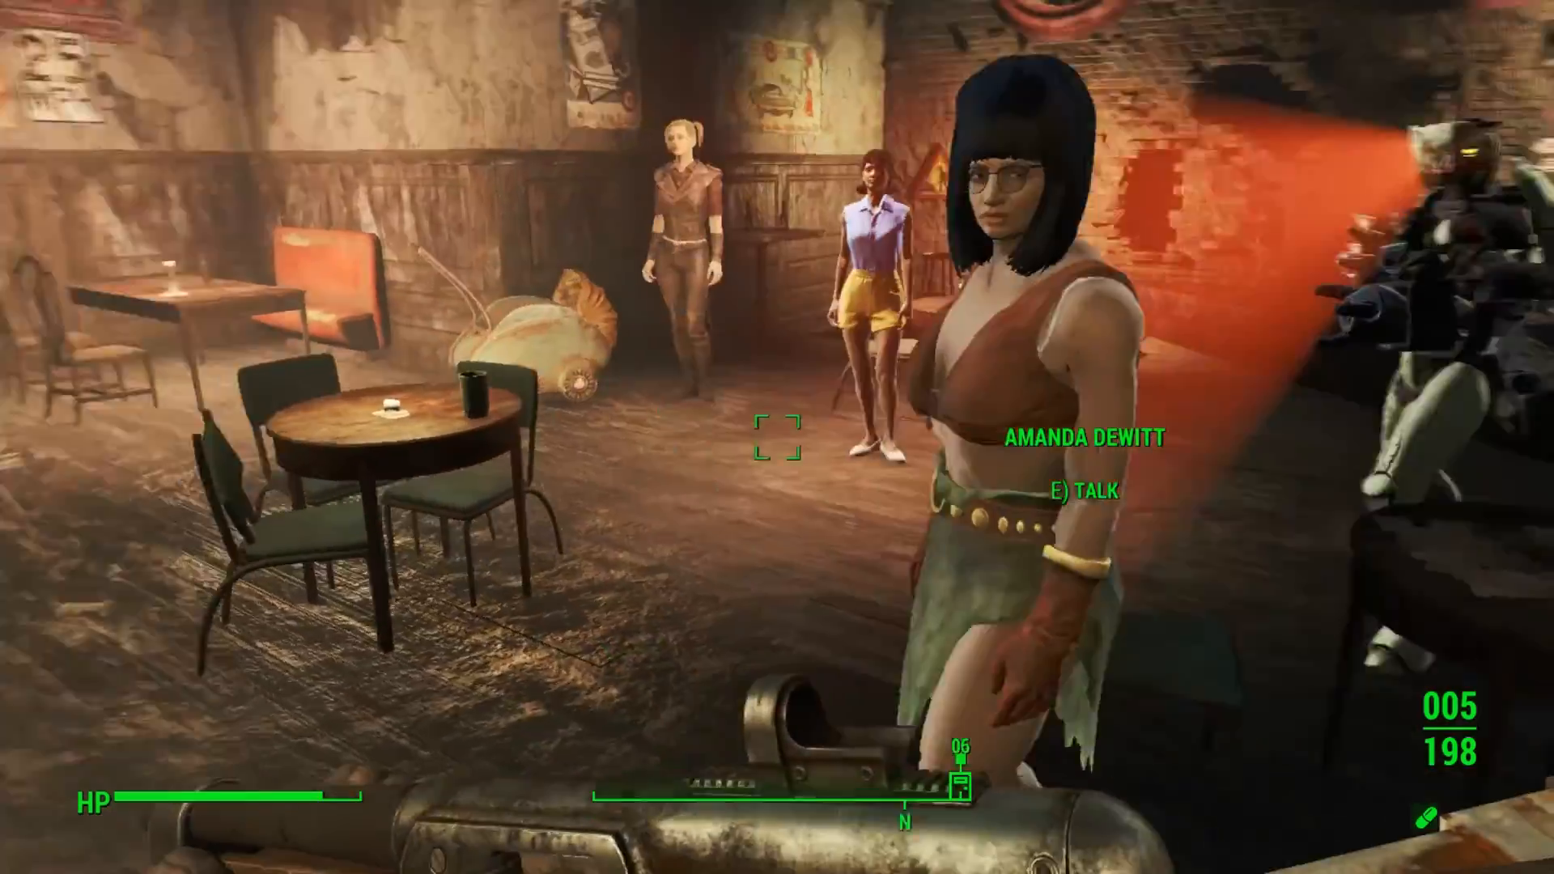
pyautogui.press('a')
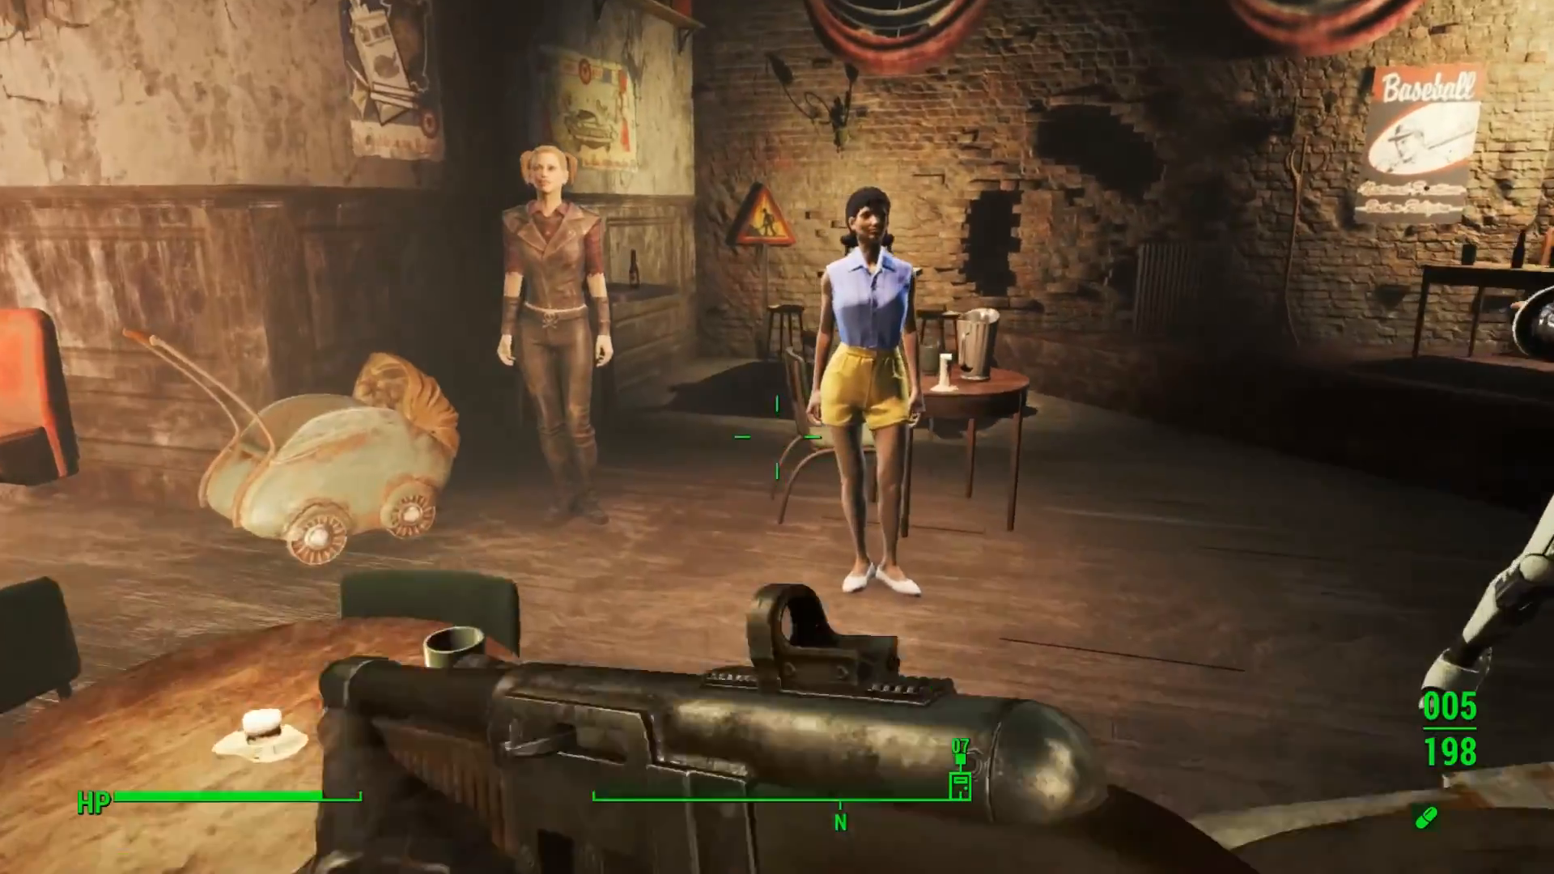
# Examine the two women near the baby carriage, then revisit the other actors around the bar
pyautogui.press('w')
pyautogui.press('w')
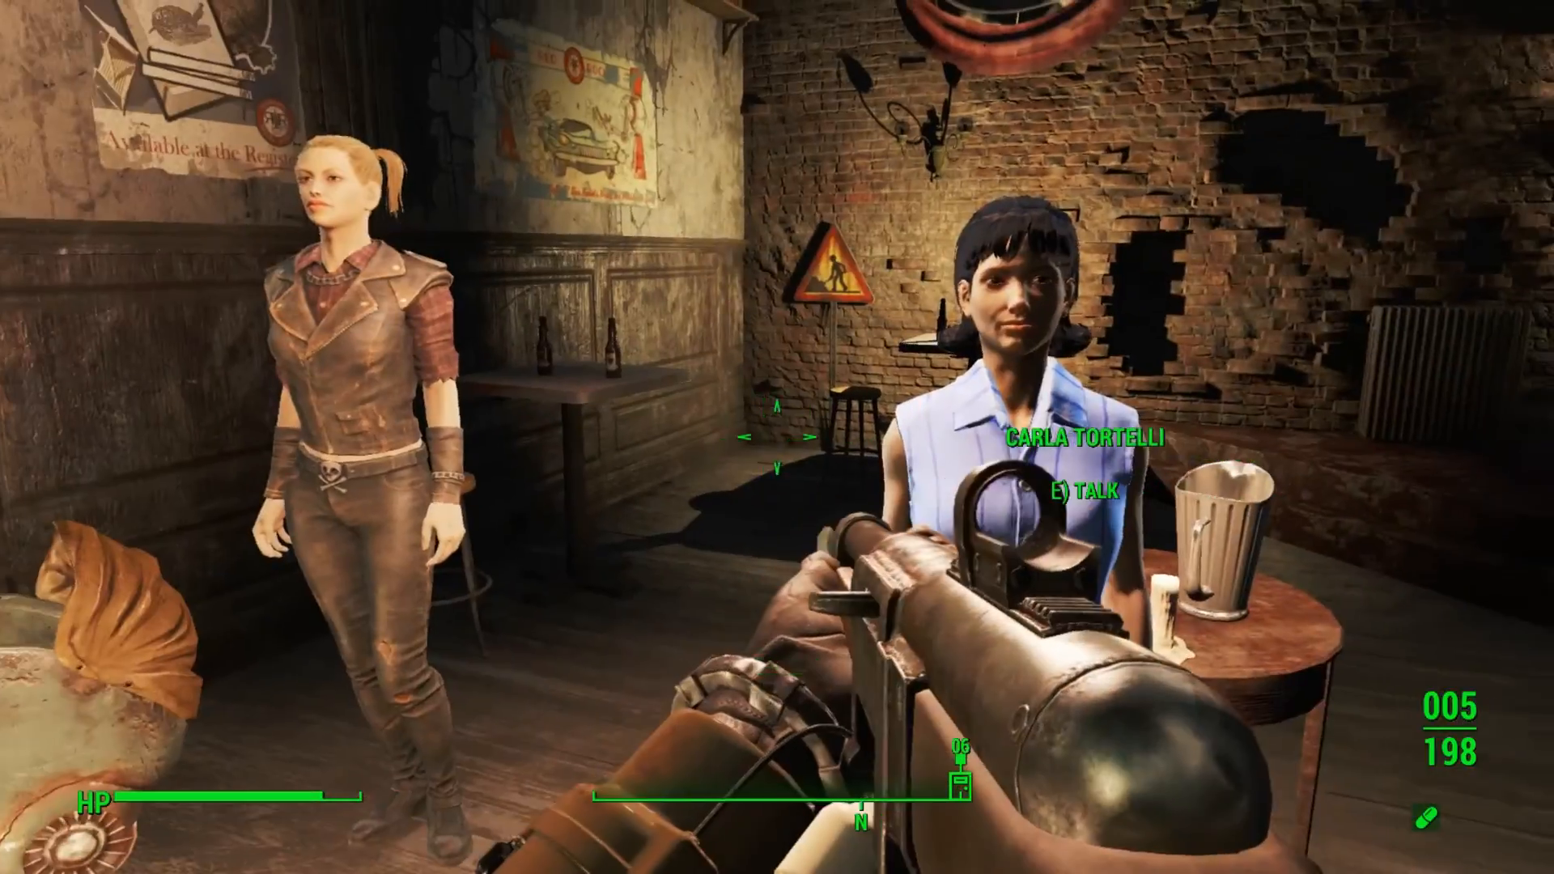
pyautogui.press('e')
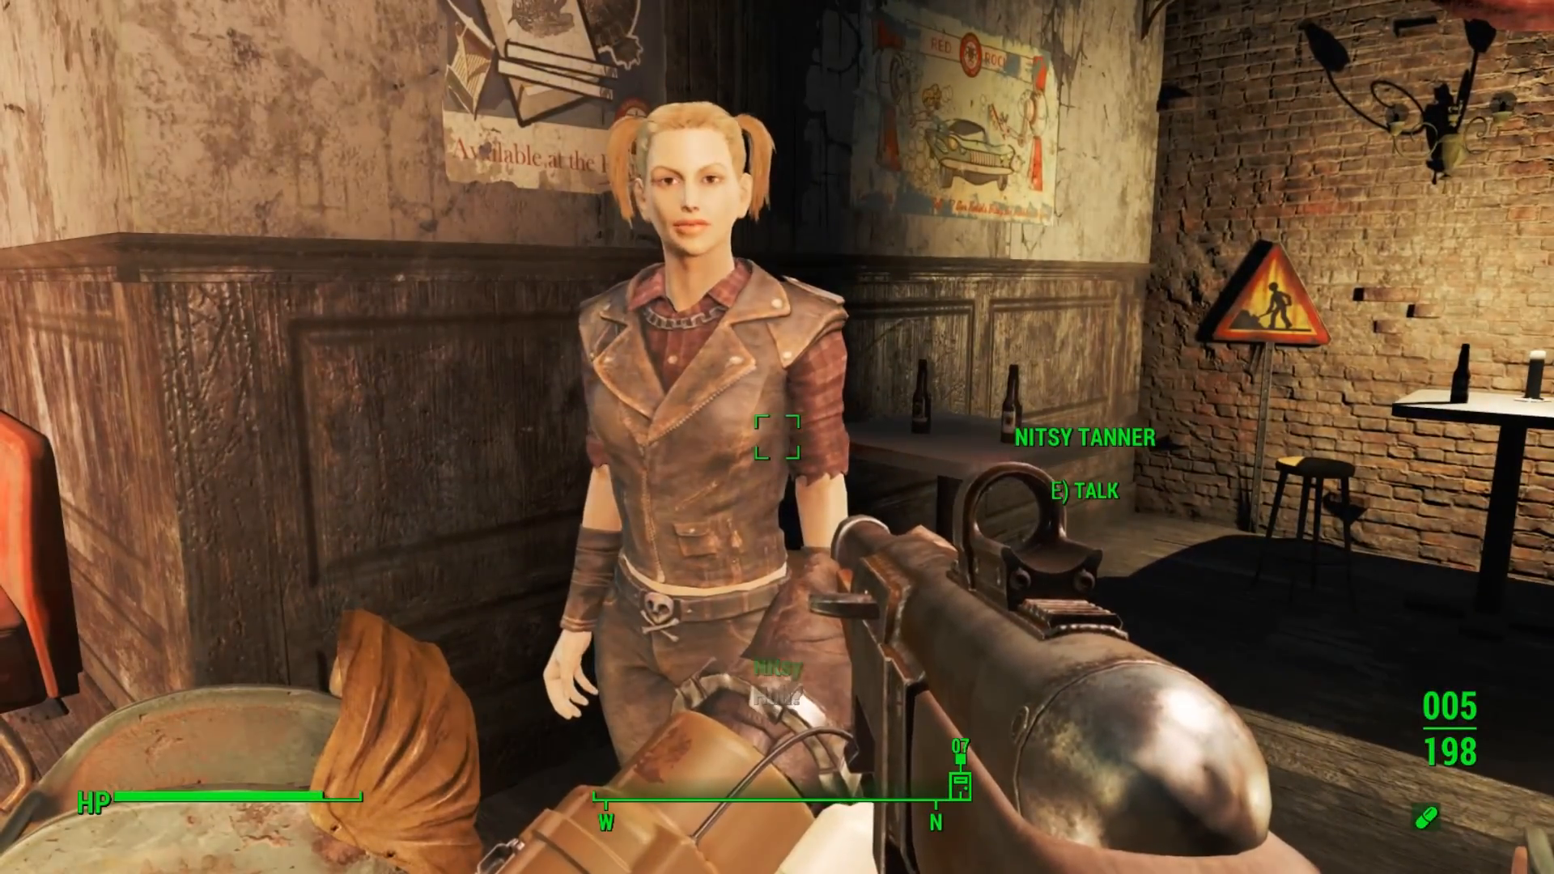
pyautogui.press('w')
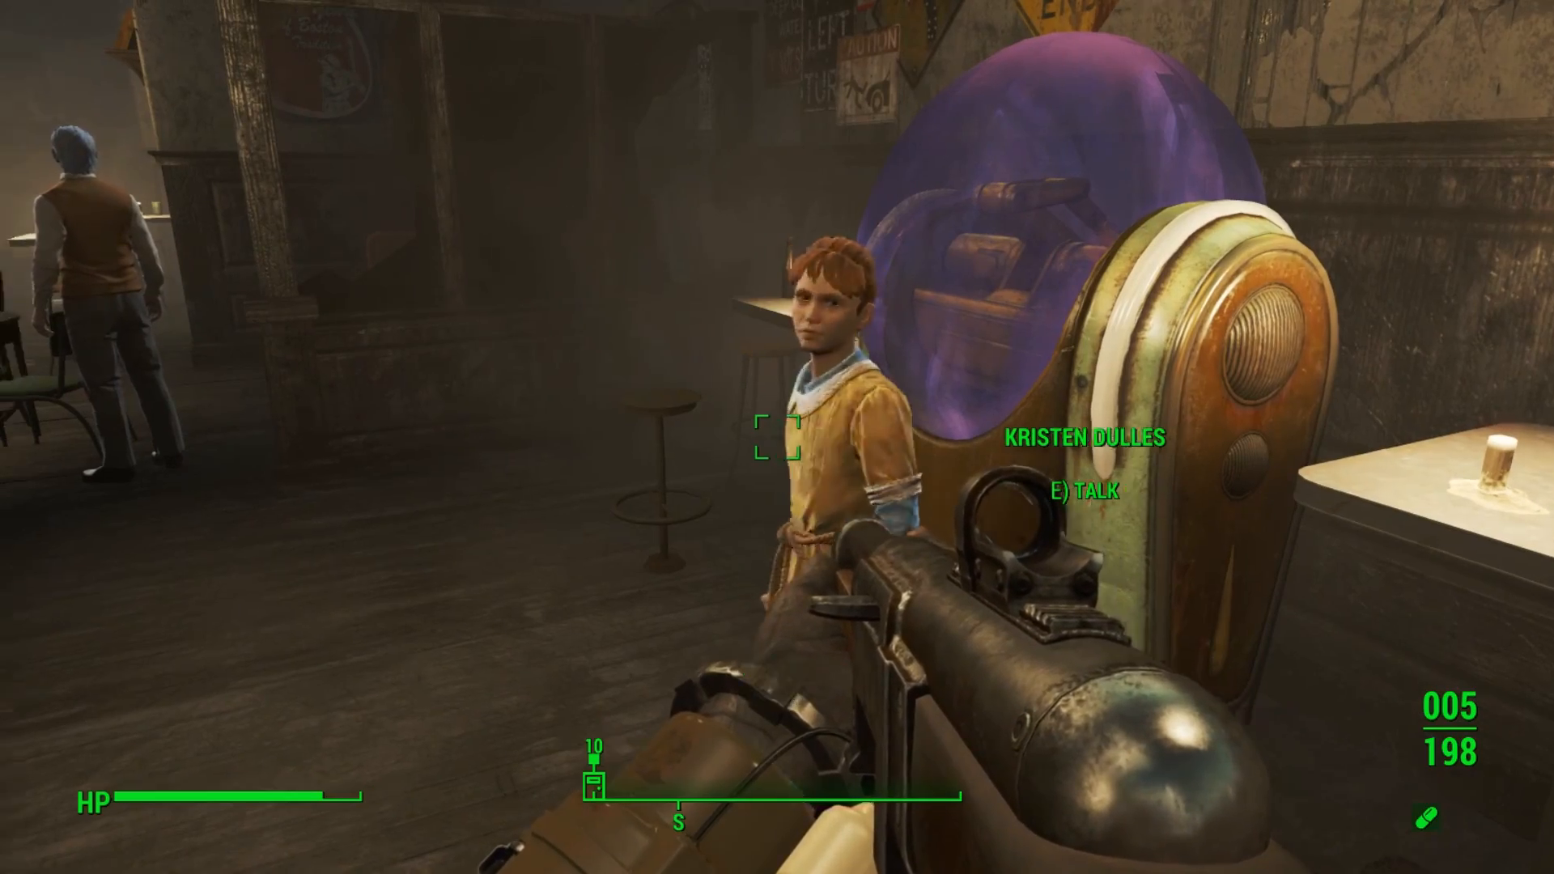
pyautogui.press('w')
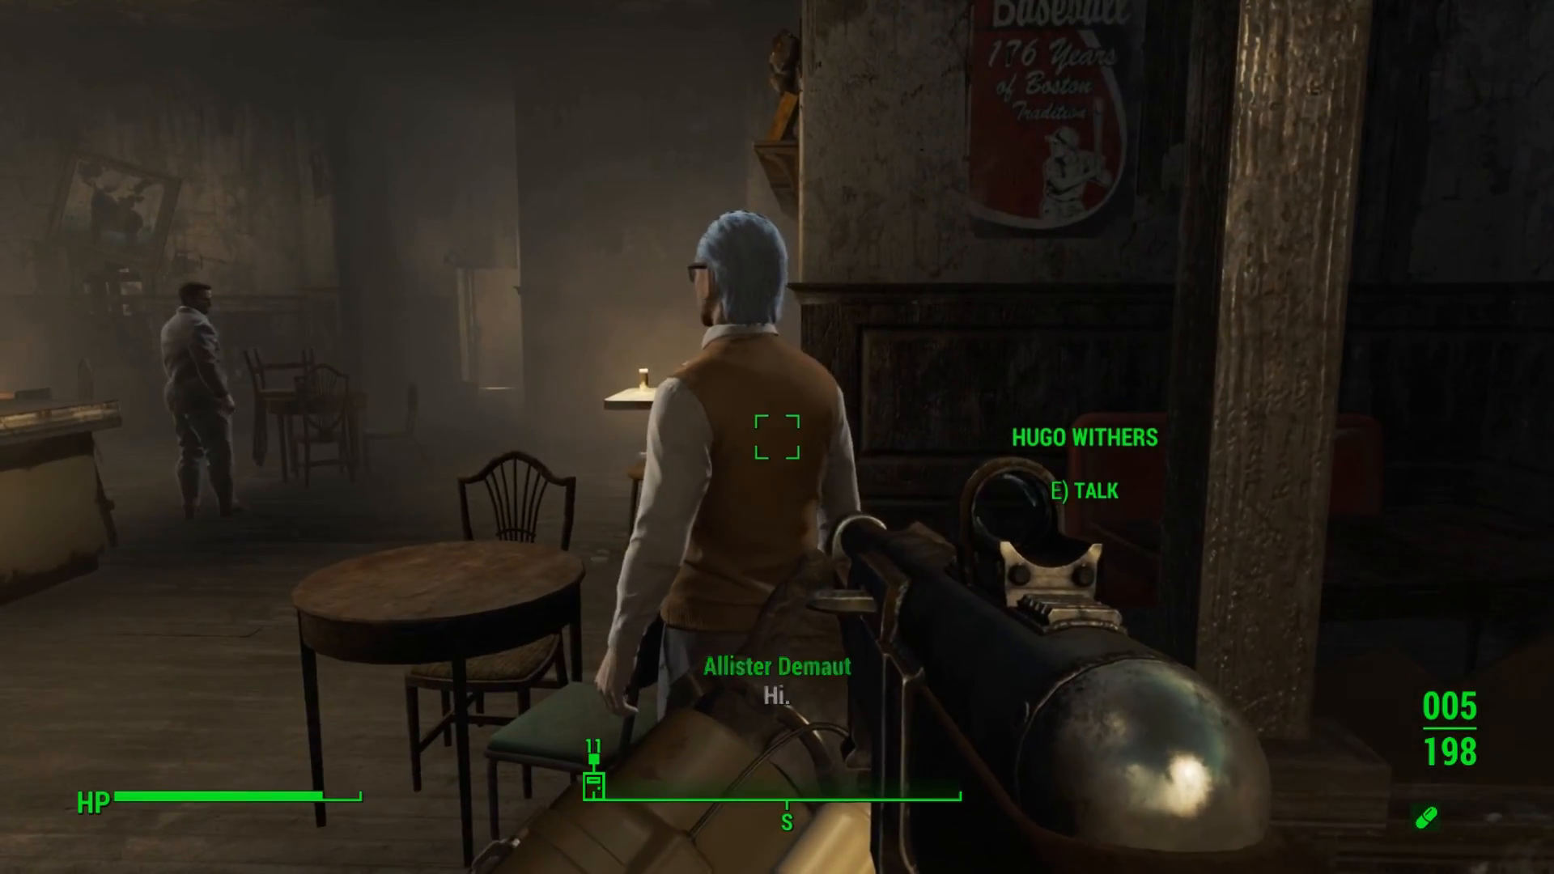
pyautogui.press('w')
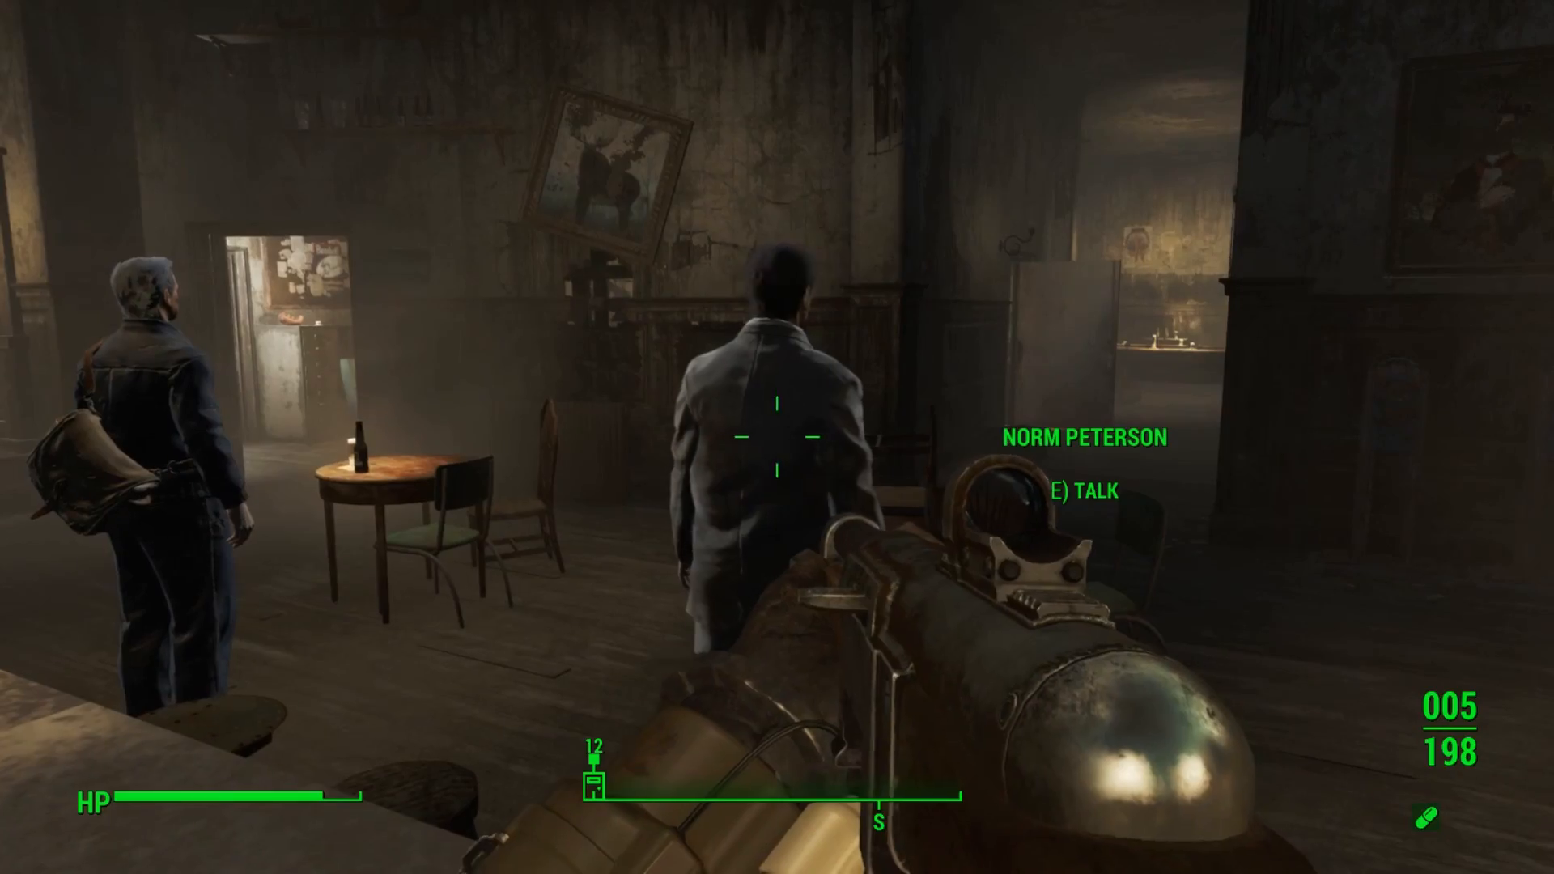
pyautogui.press('w')
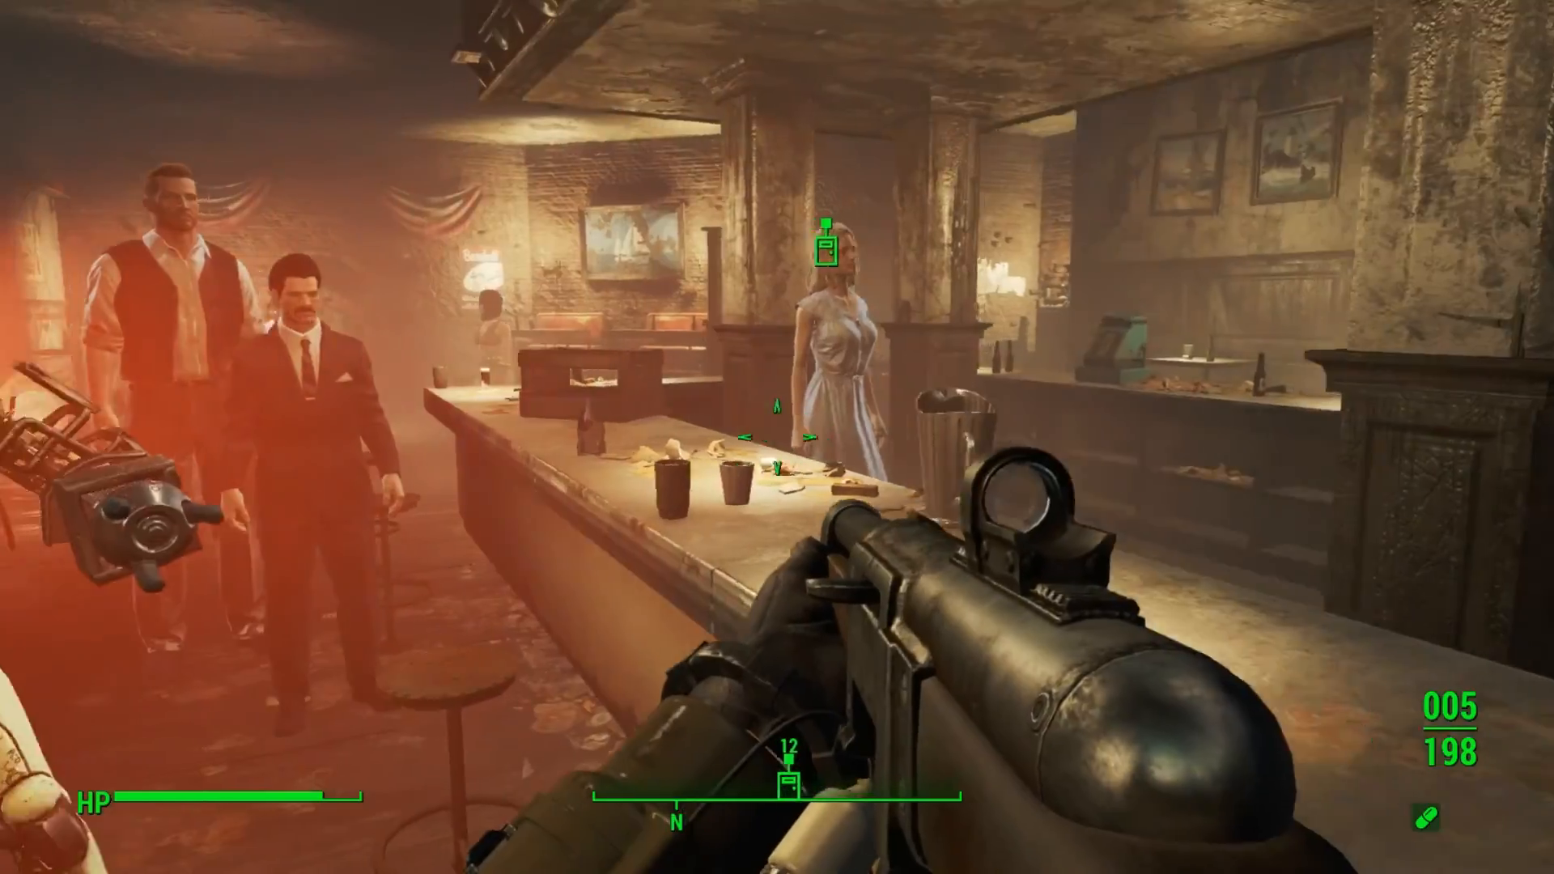
pyautogui.press('w')
# Look closely at the jukebox and the child actor standing beside it
pyautogui.press('w')
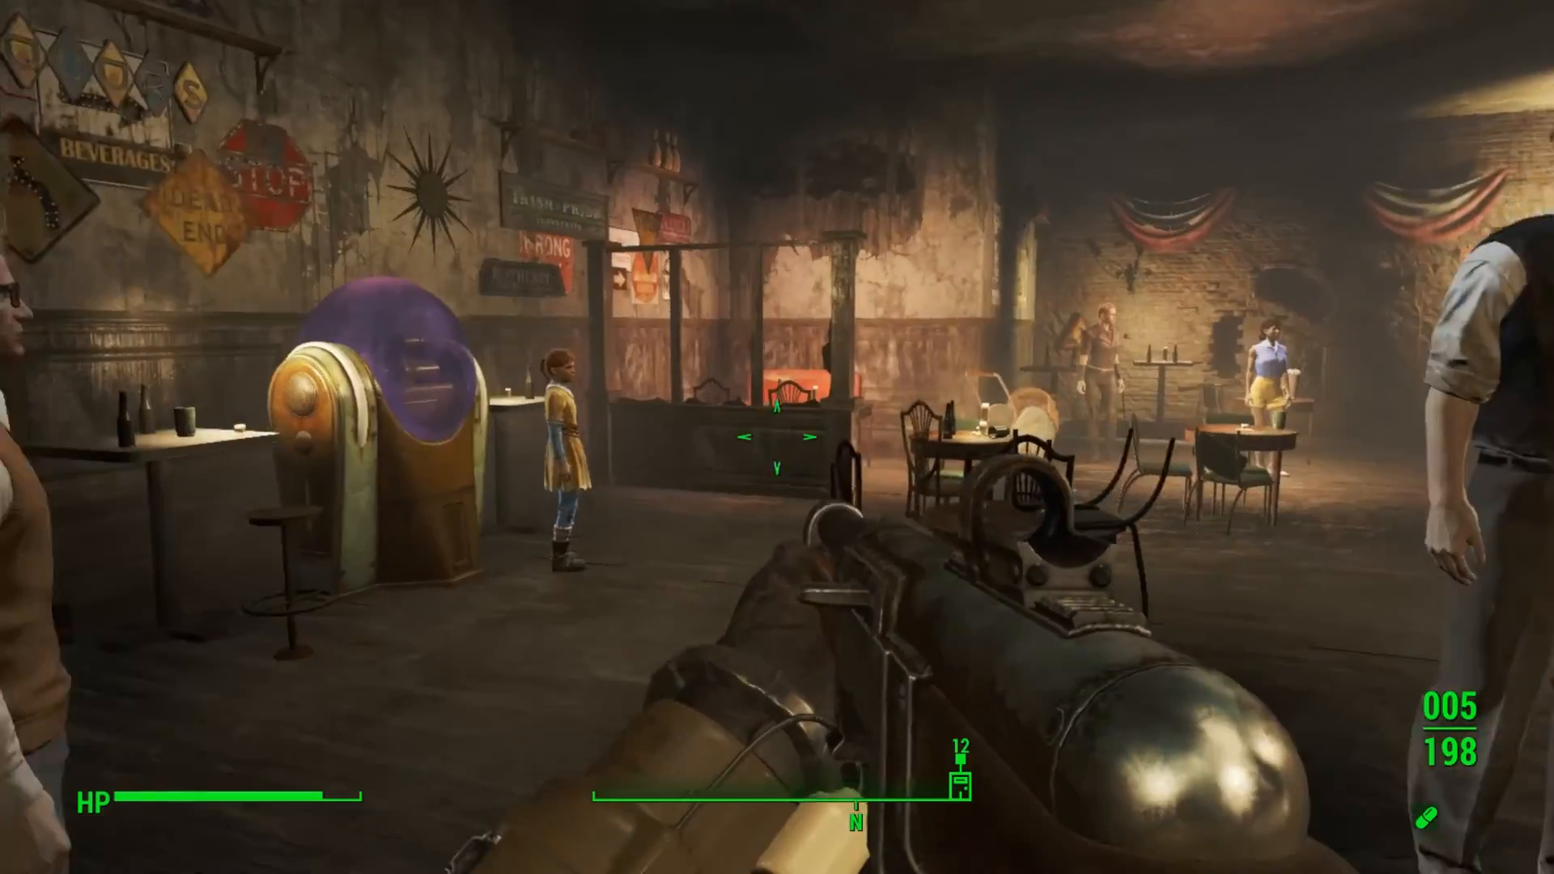
pyautogui.press('w')
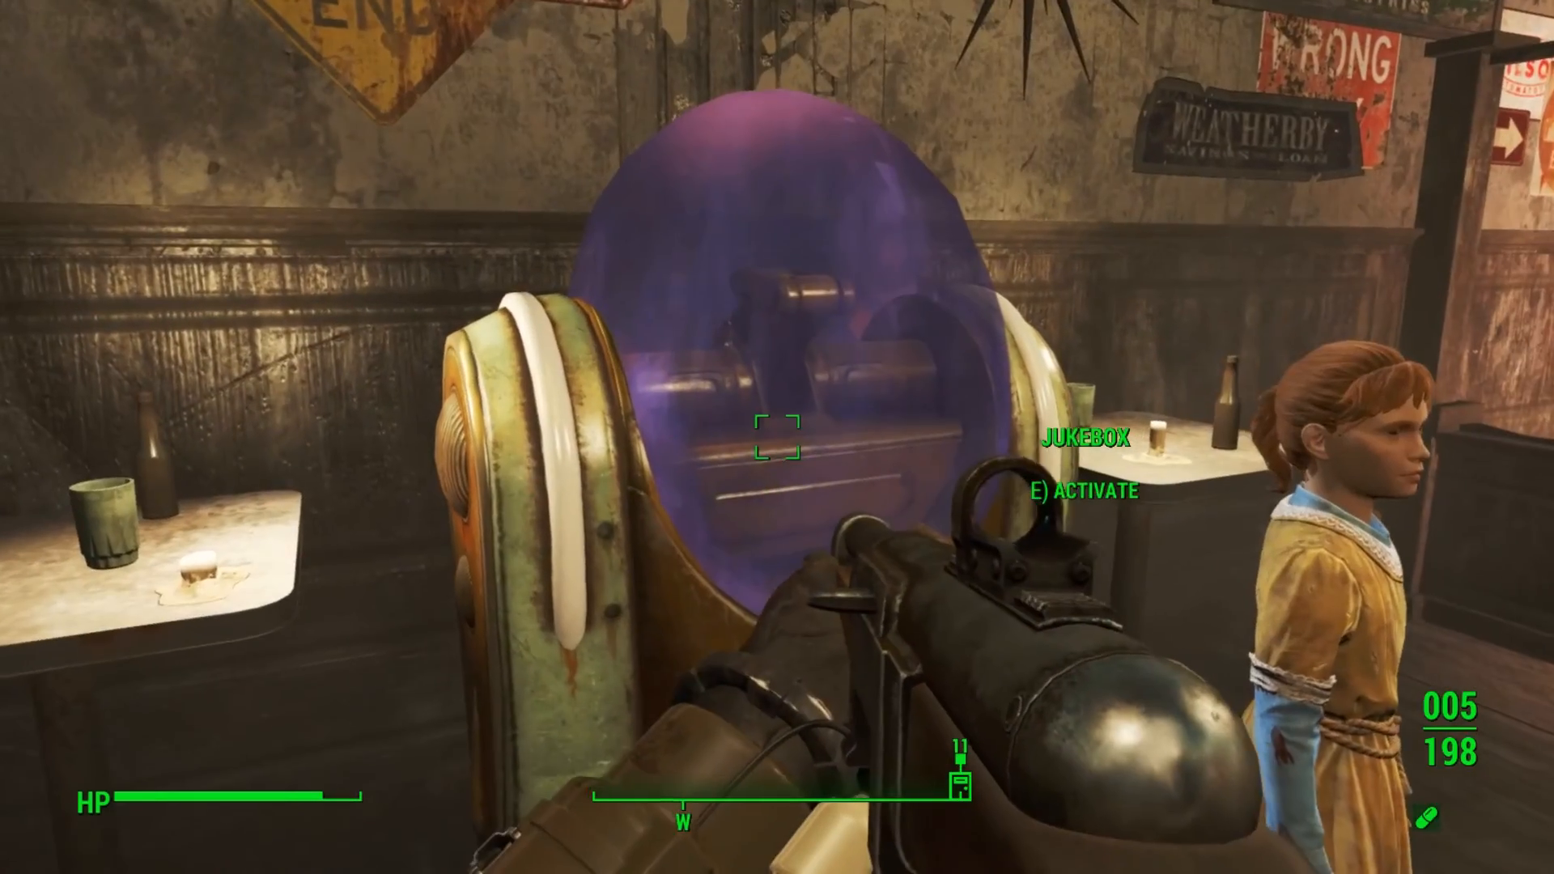
pyautogui.press('w')
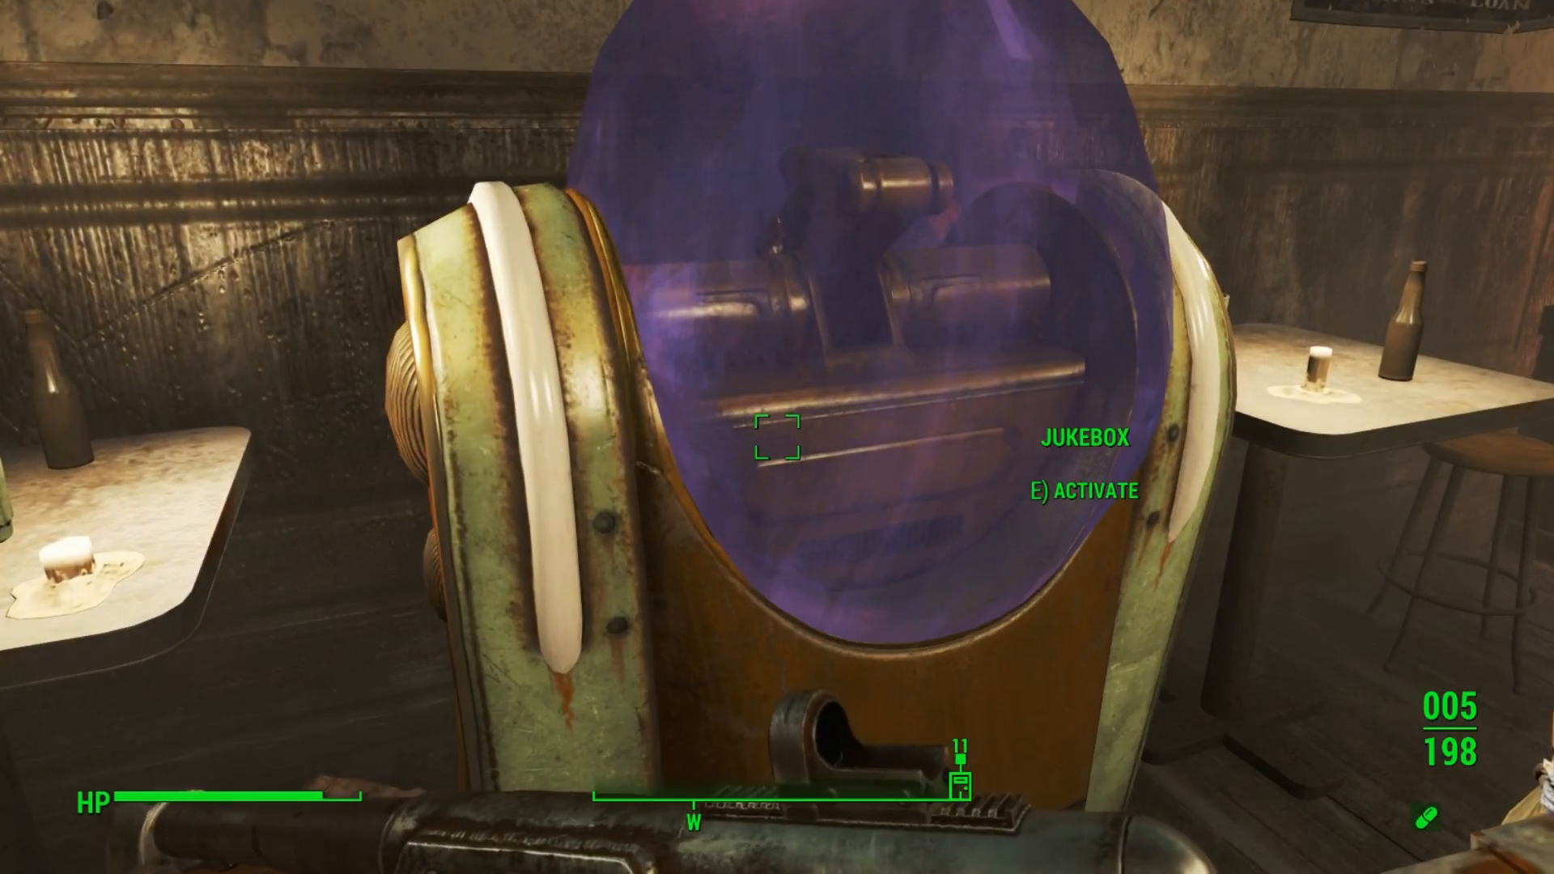
pyautogui.press('s')
pyautogui.press('Escape')
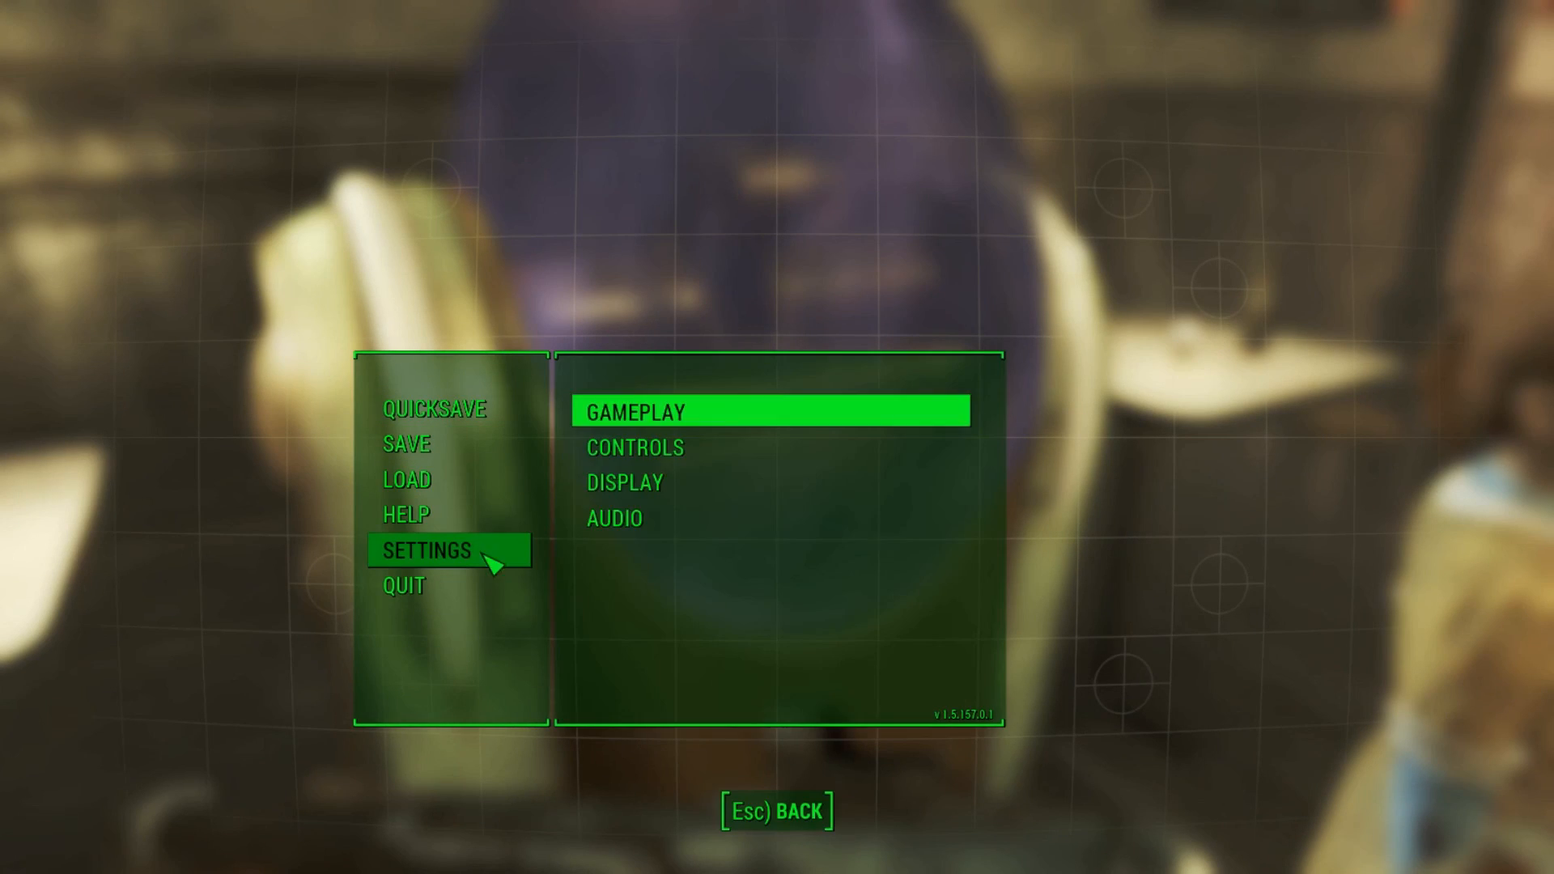
pyautogui.press('Escape')
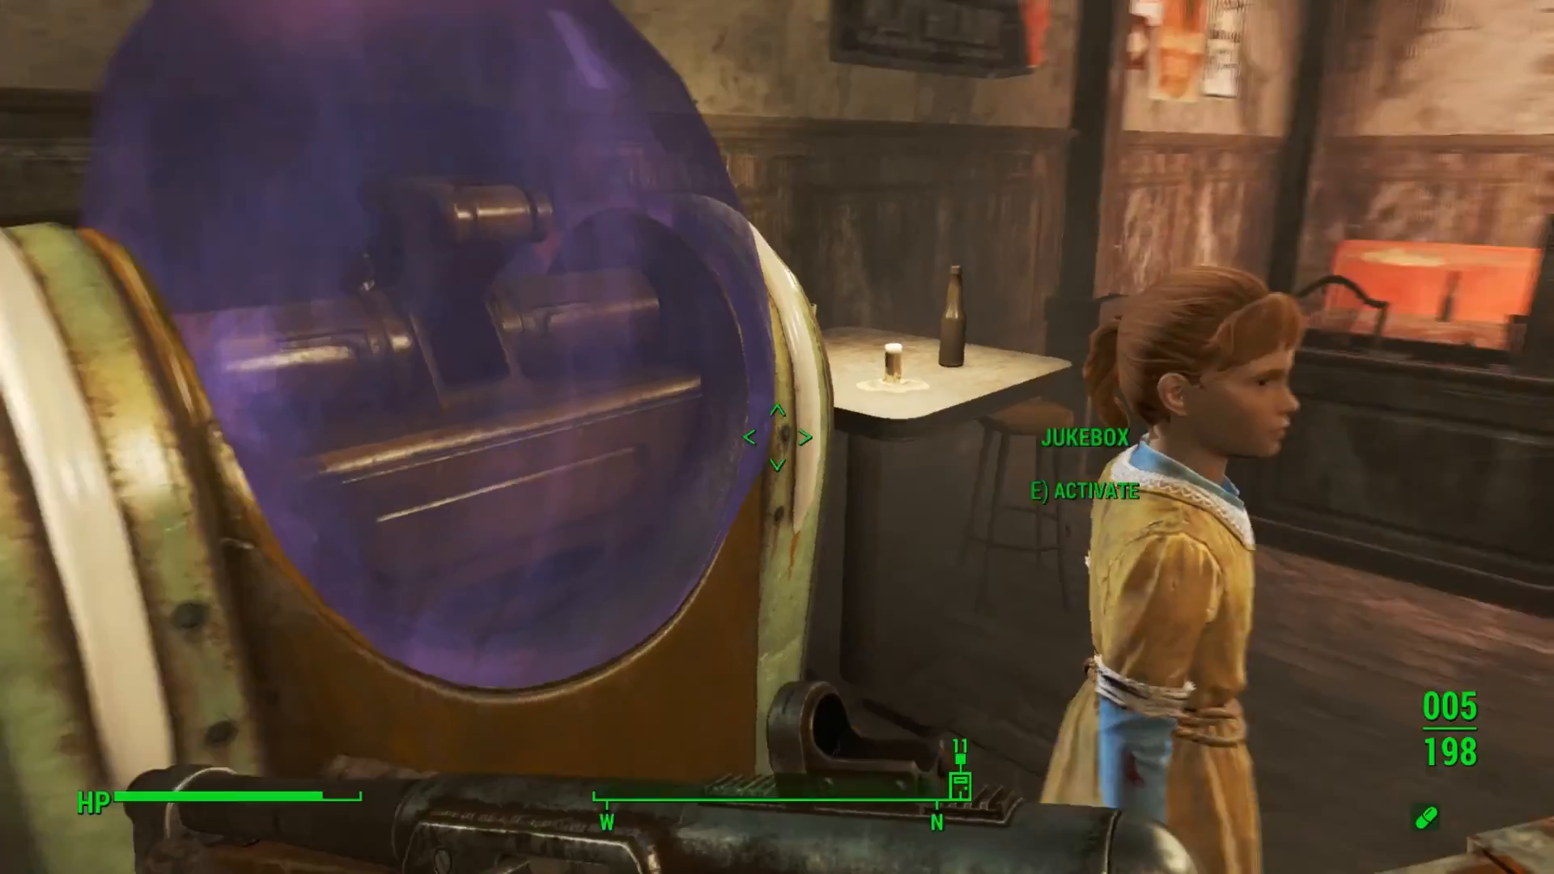
# Check the custom female actor's face, outfit and body shape up close from the front and back
pyautogui.press('w')
pyautogui.press('w')
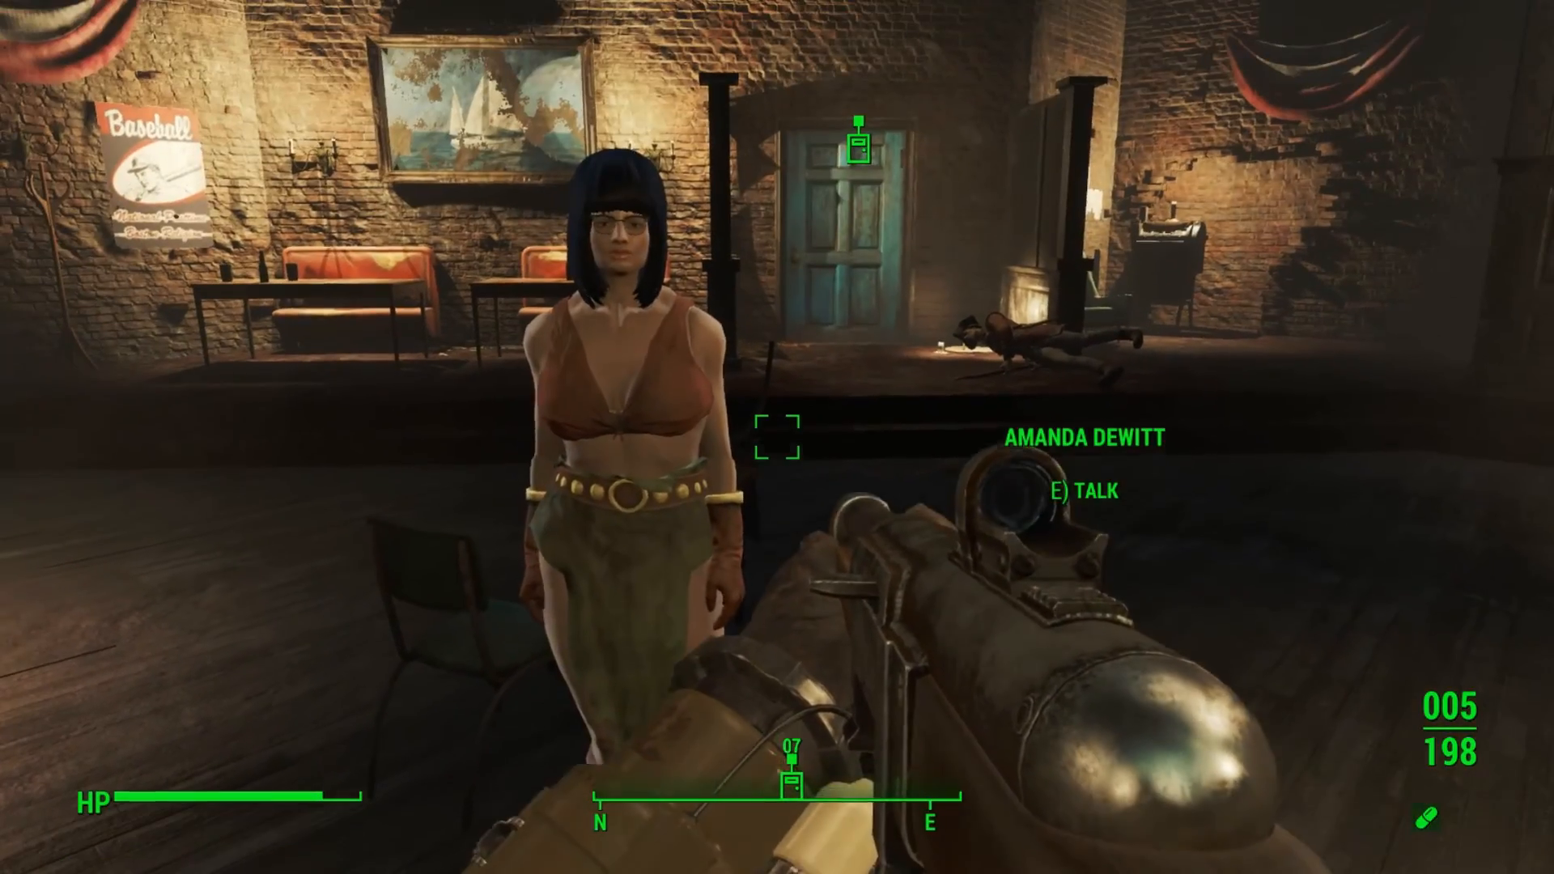
pyautogui.press('d')
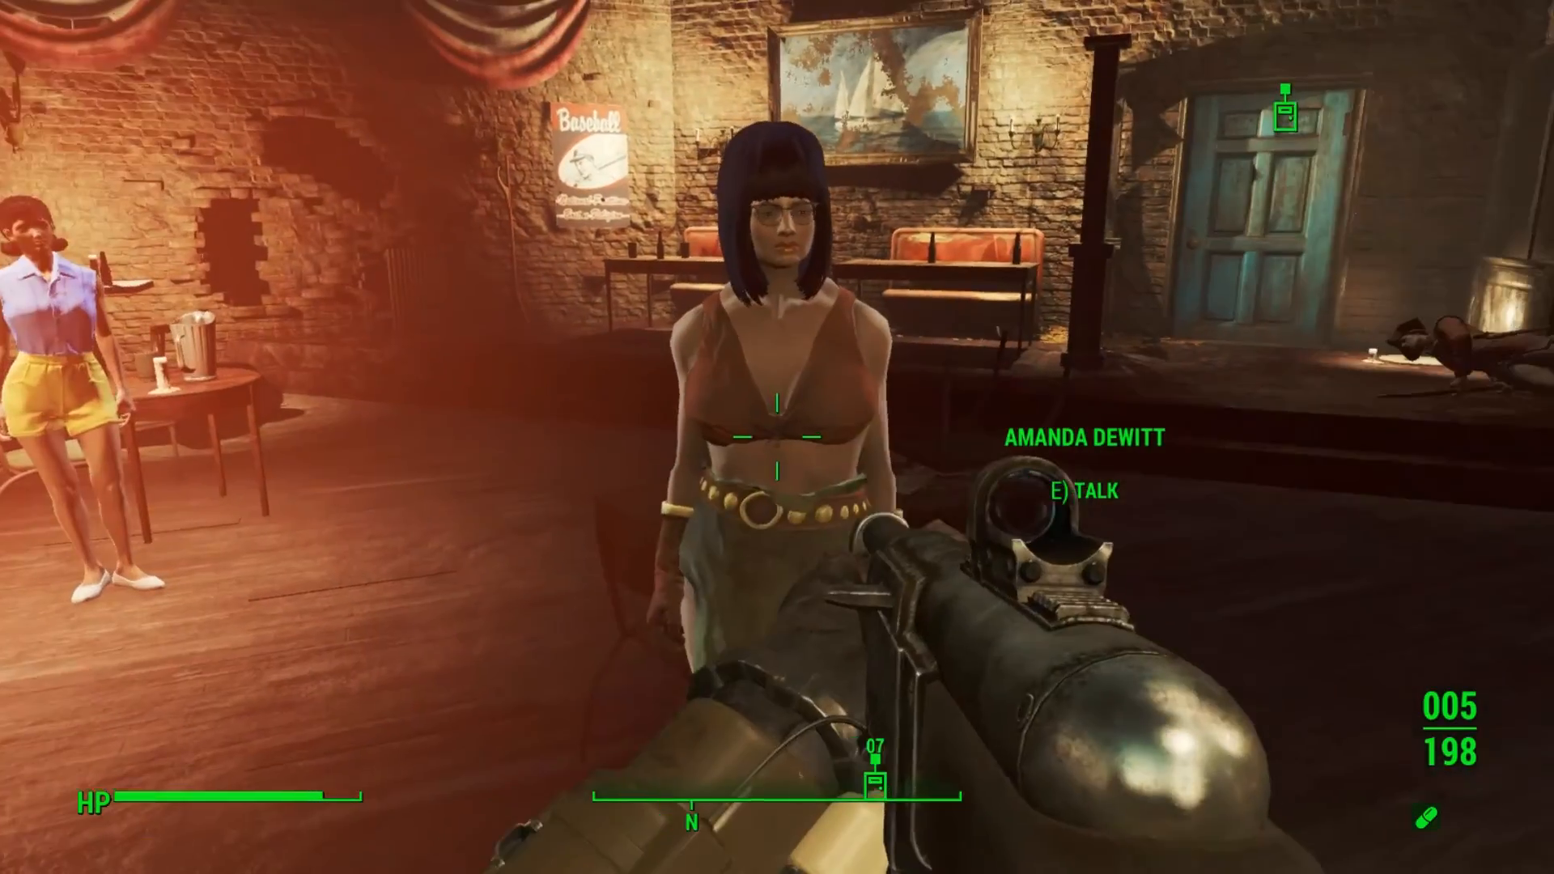
pyautogui.press('w')
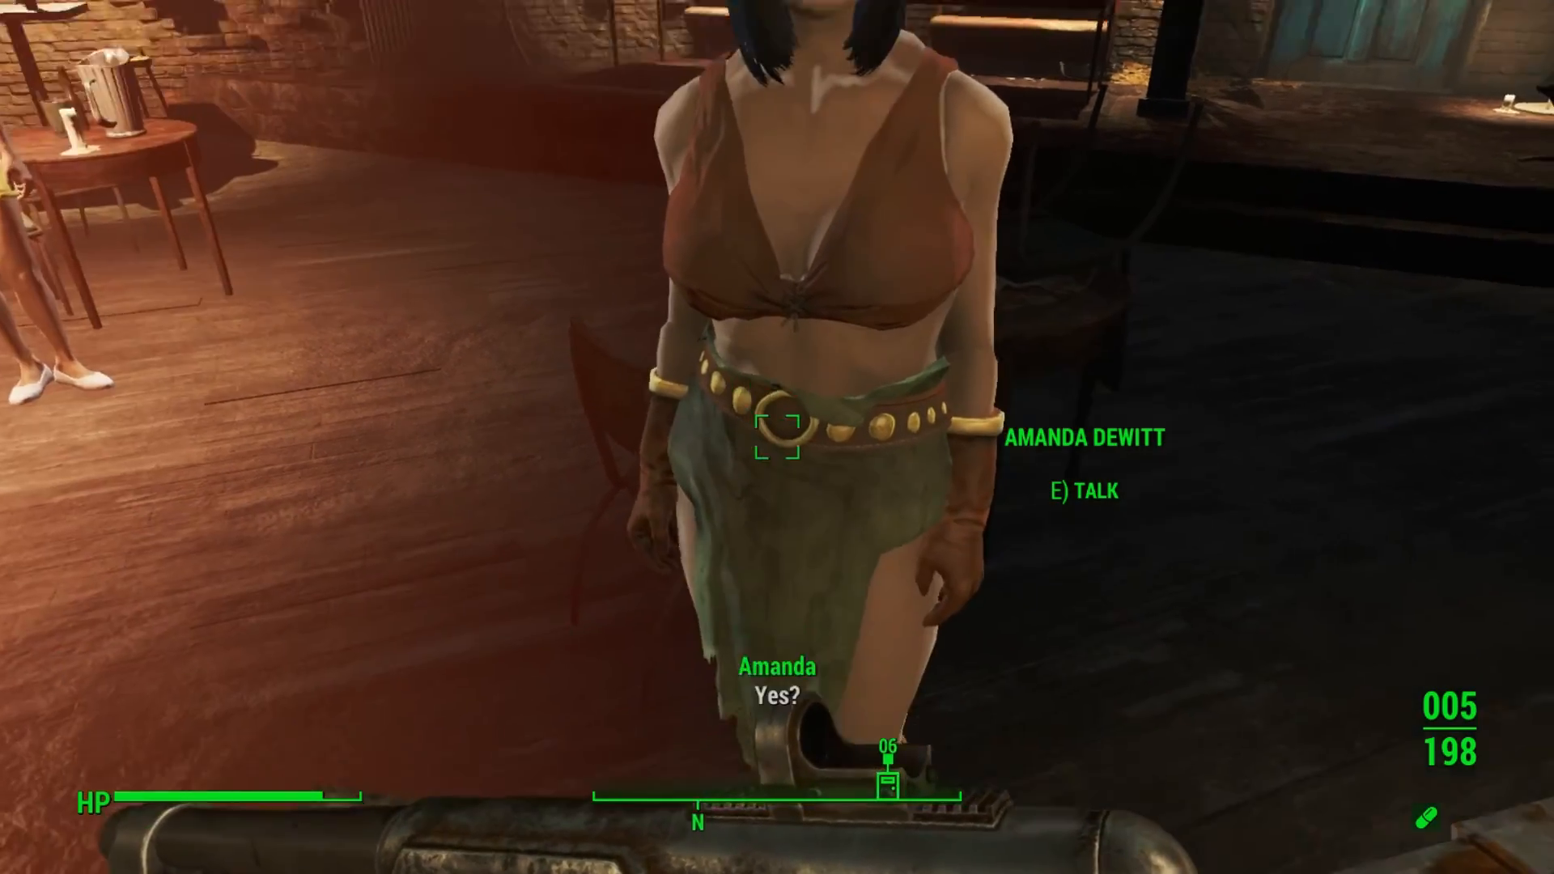
pyautogui.press('d')
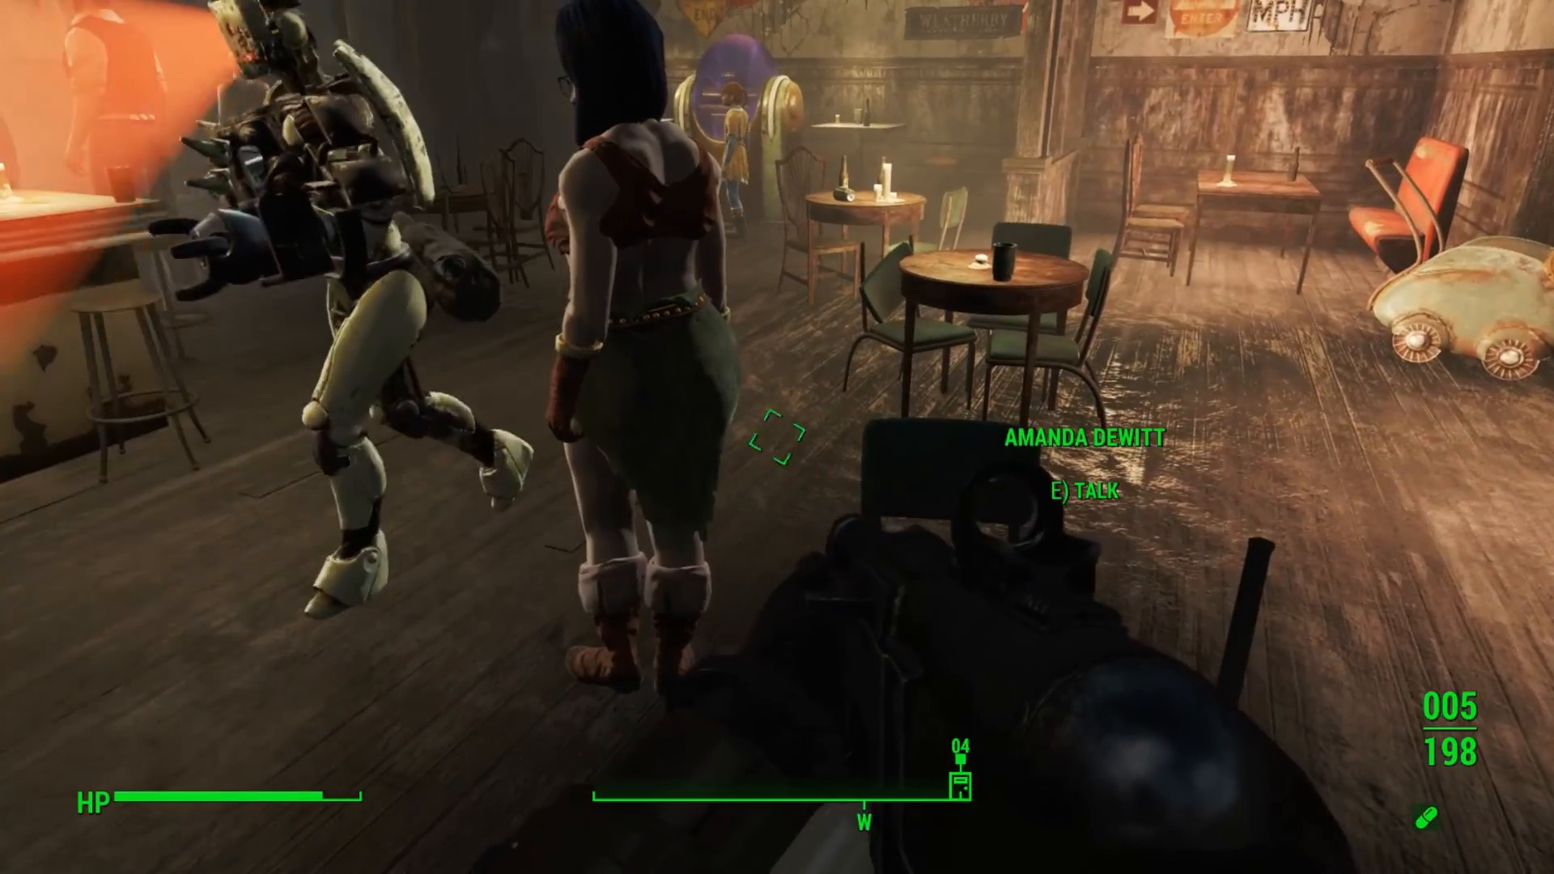
pyautogui.press('s')
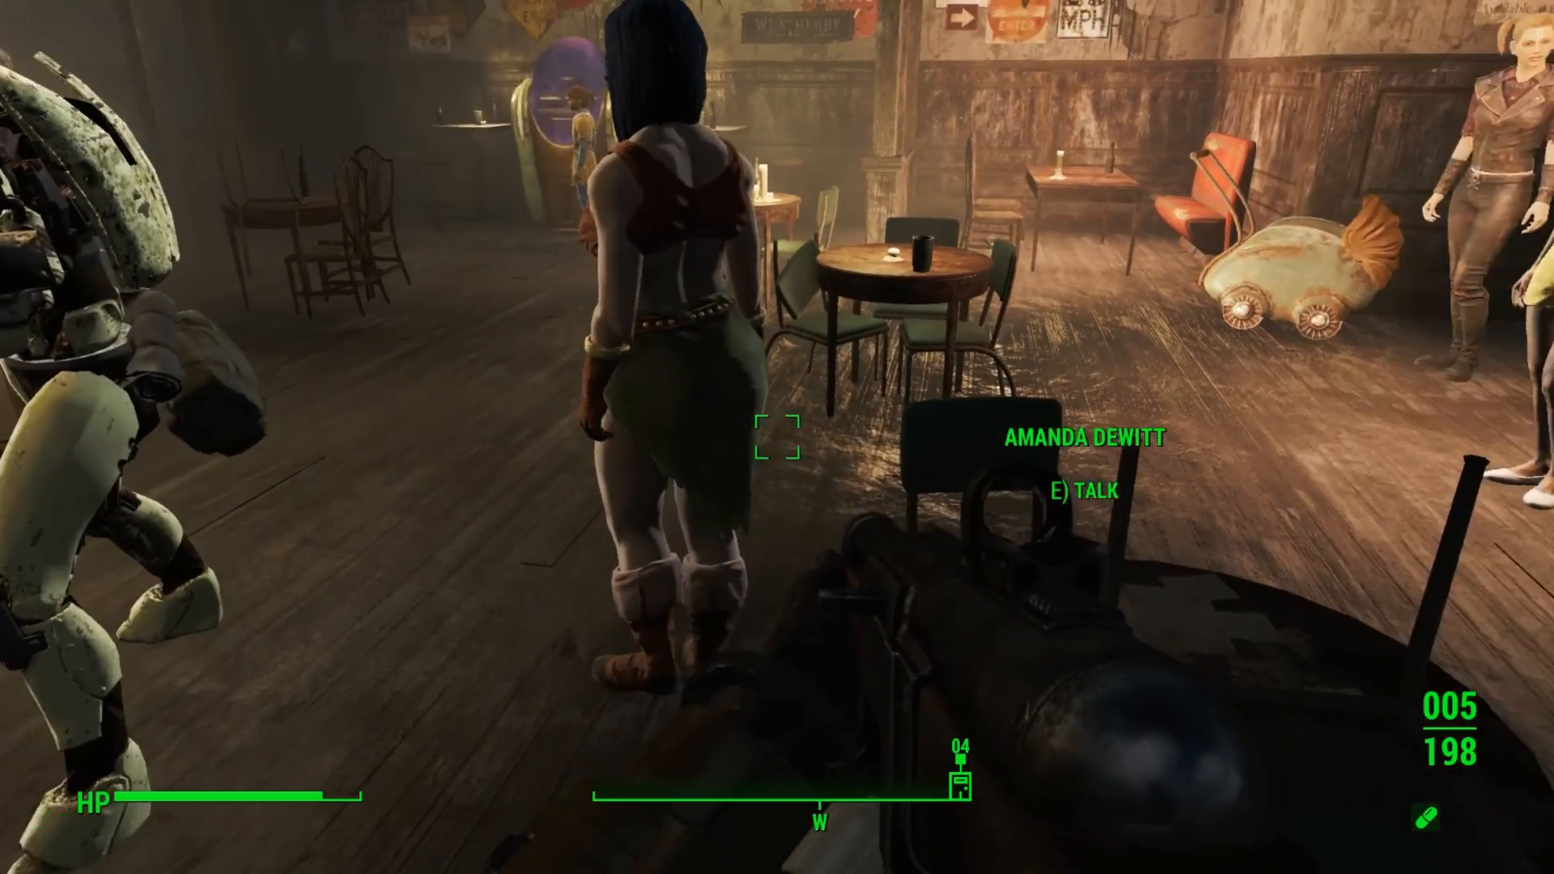